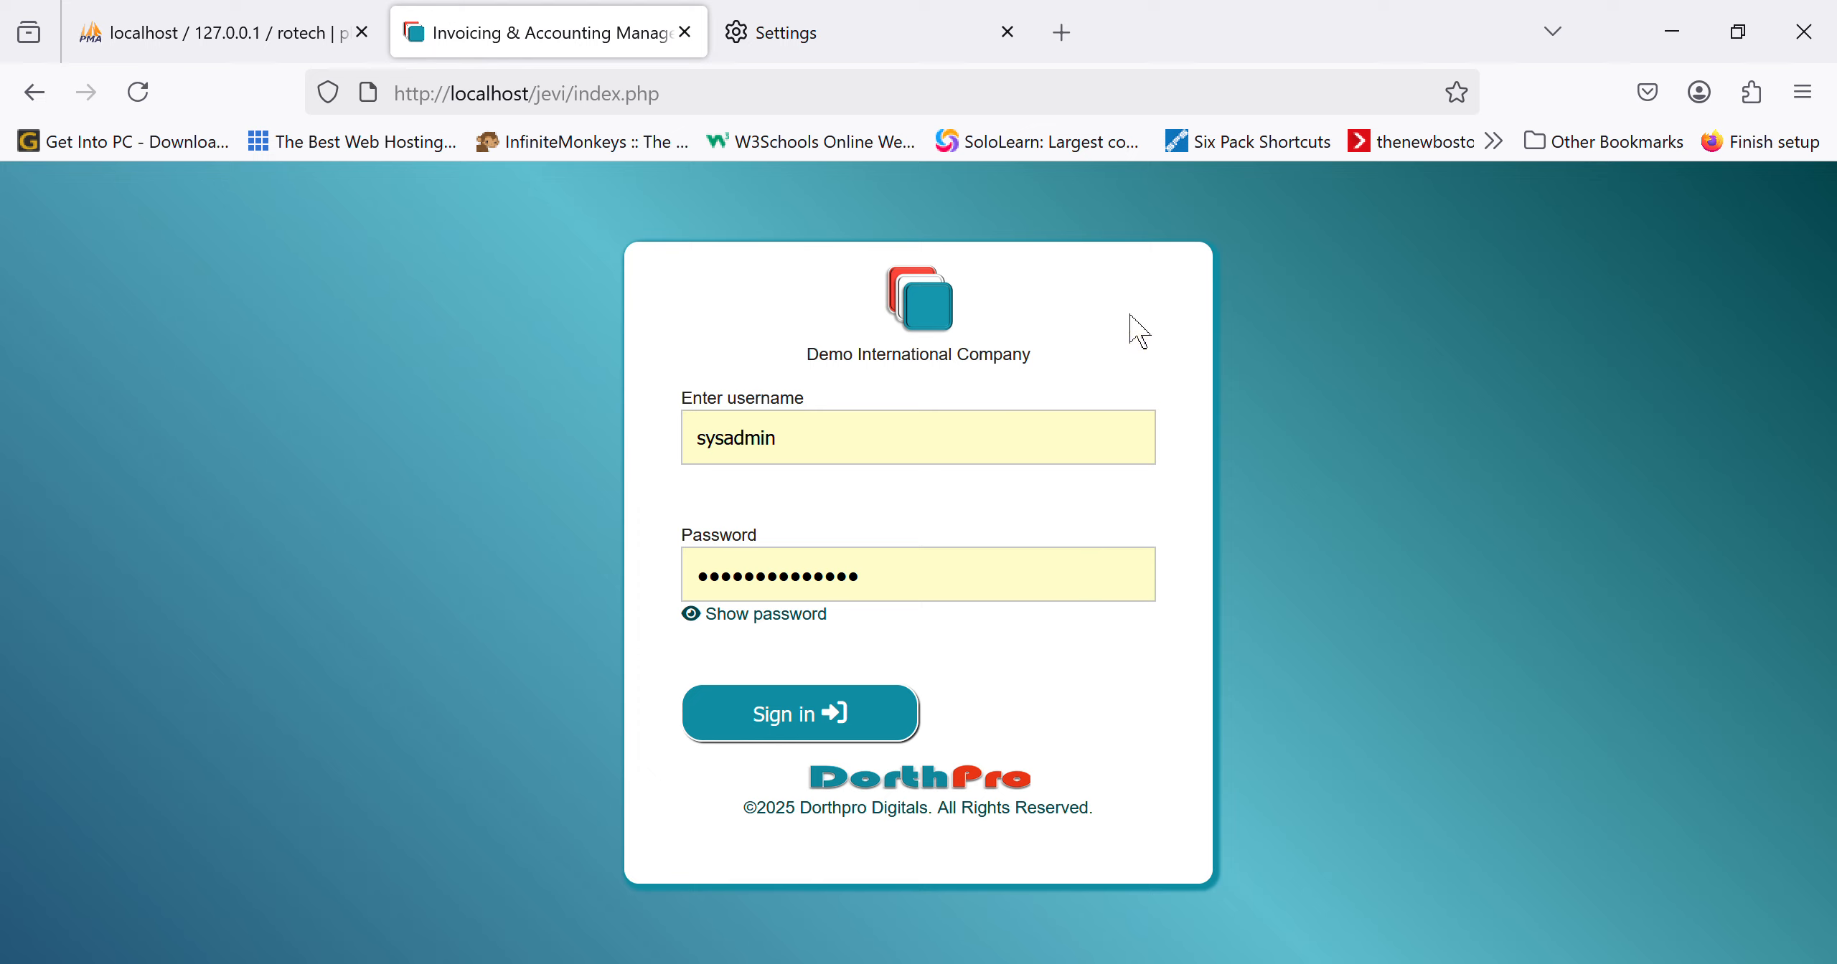
# Step: Log in as administrator to load the Main Office dashboard with ₦500,000,000.00 monthly receipts
pyautogui.click(957, 445)
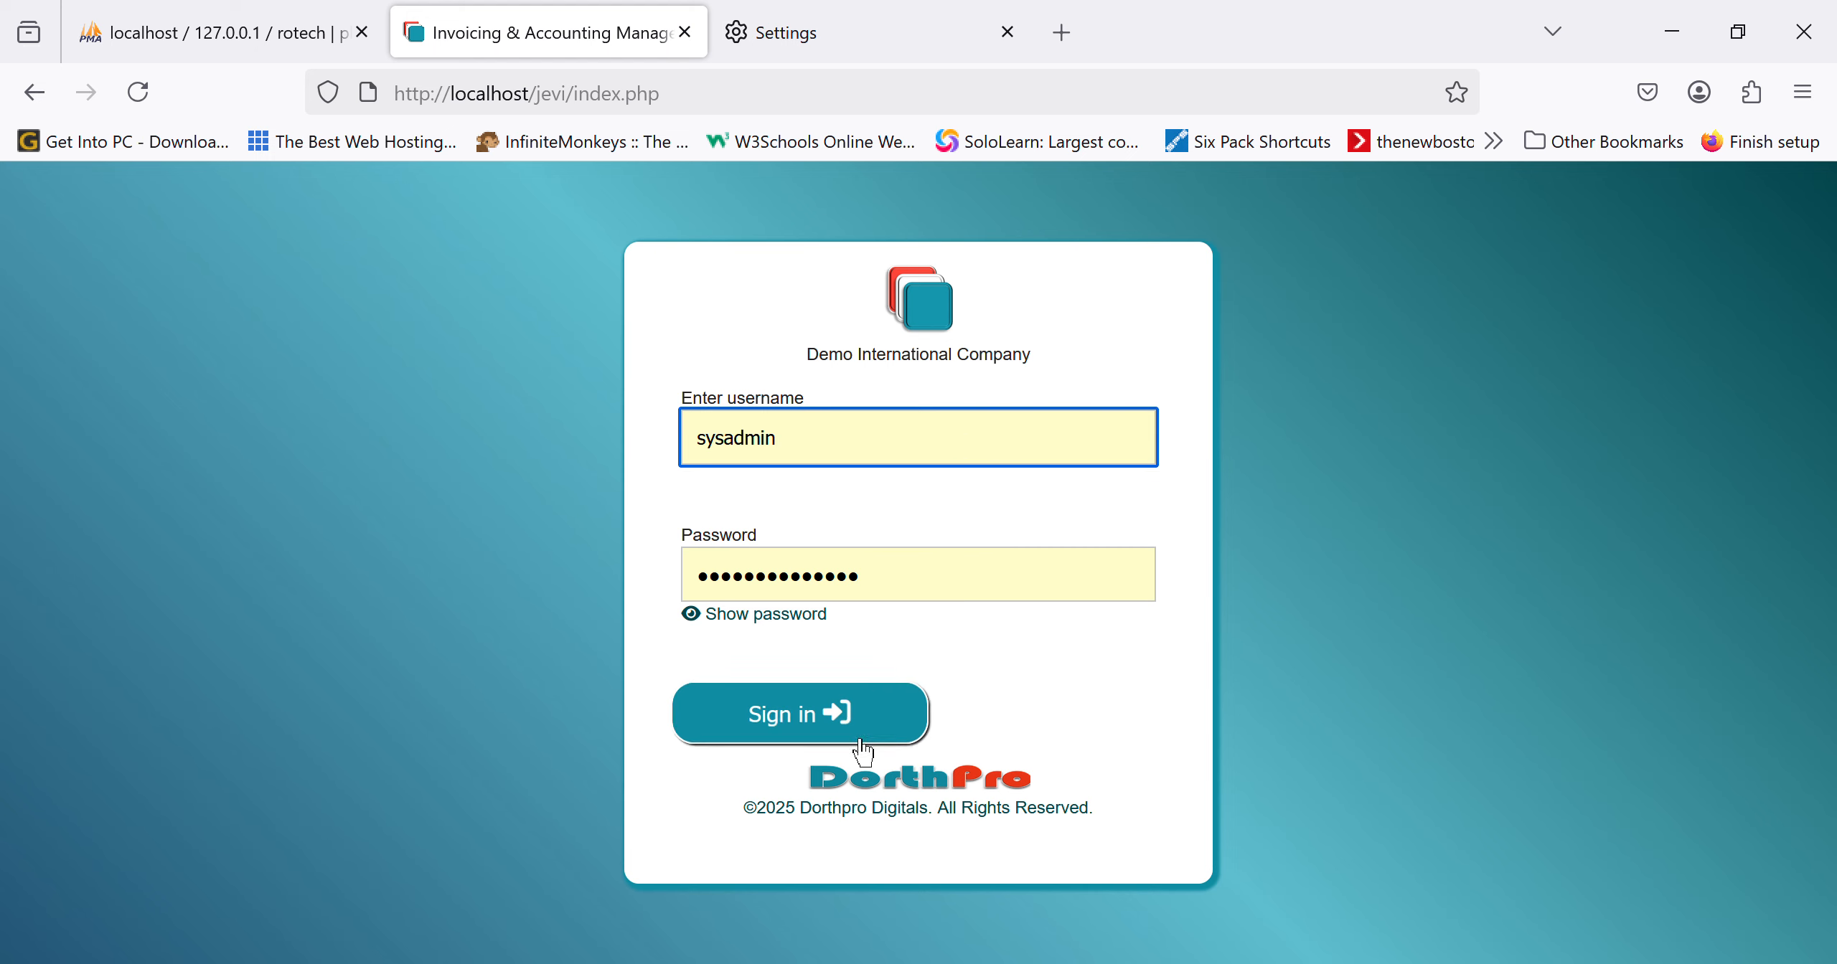
pyautogui.click(841, 719)
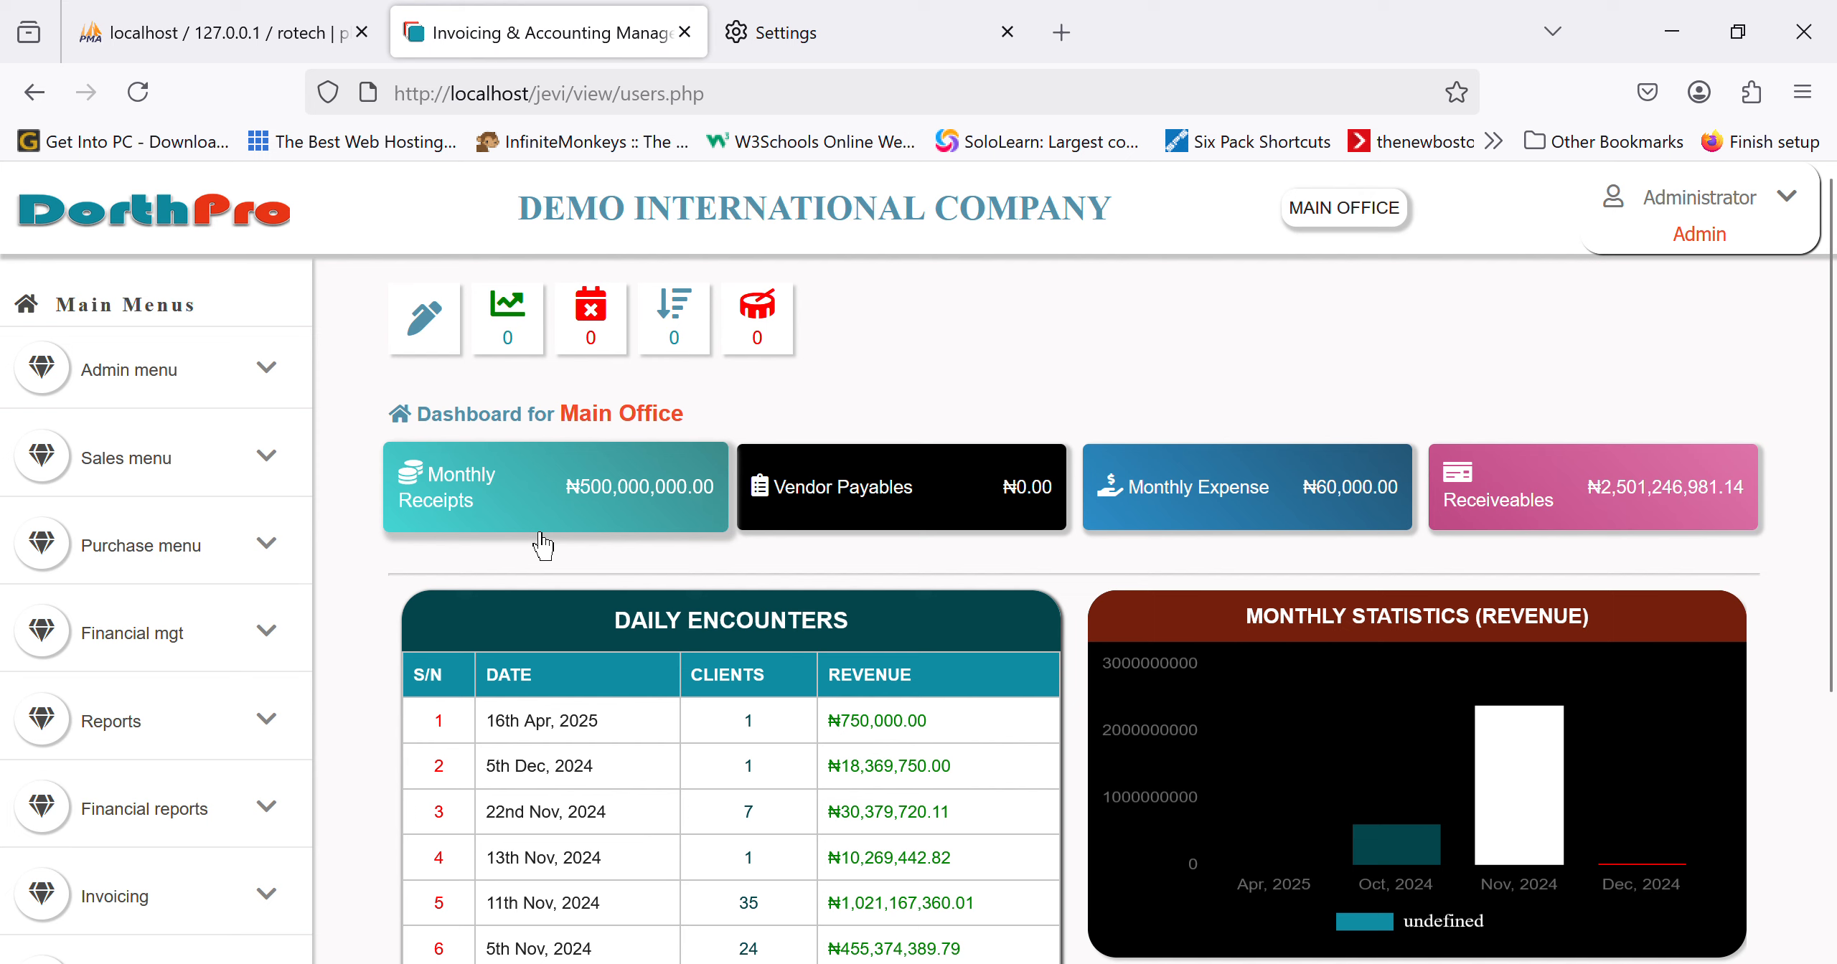
pyautogui.click(609, 513)
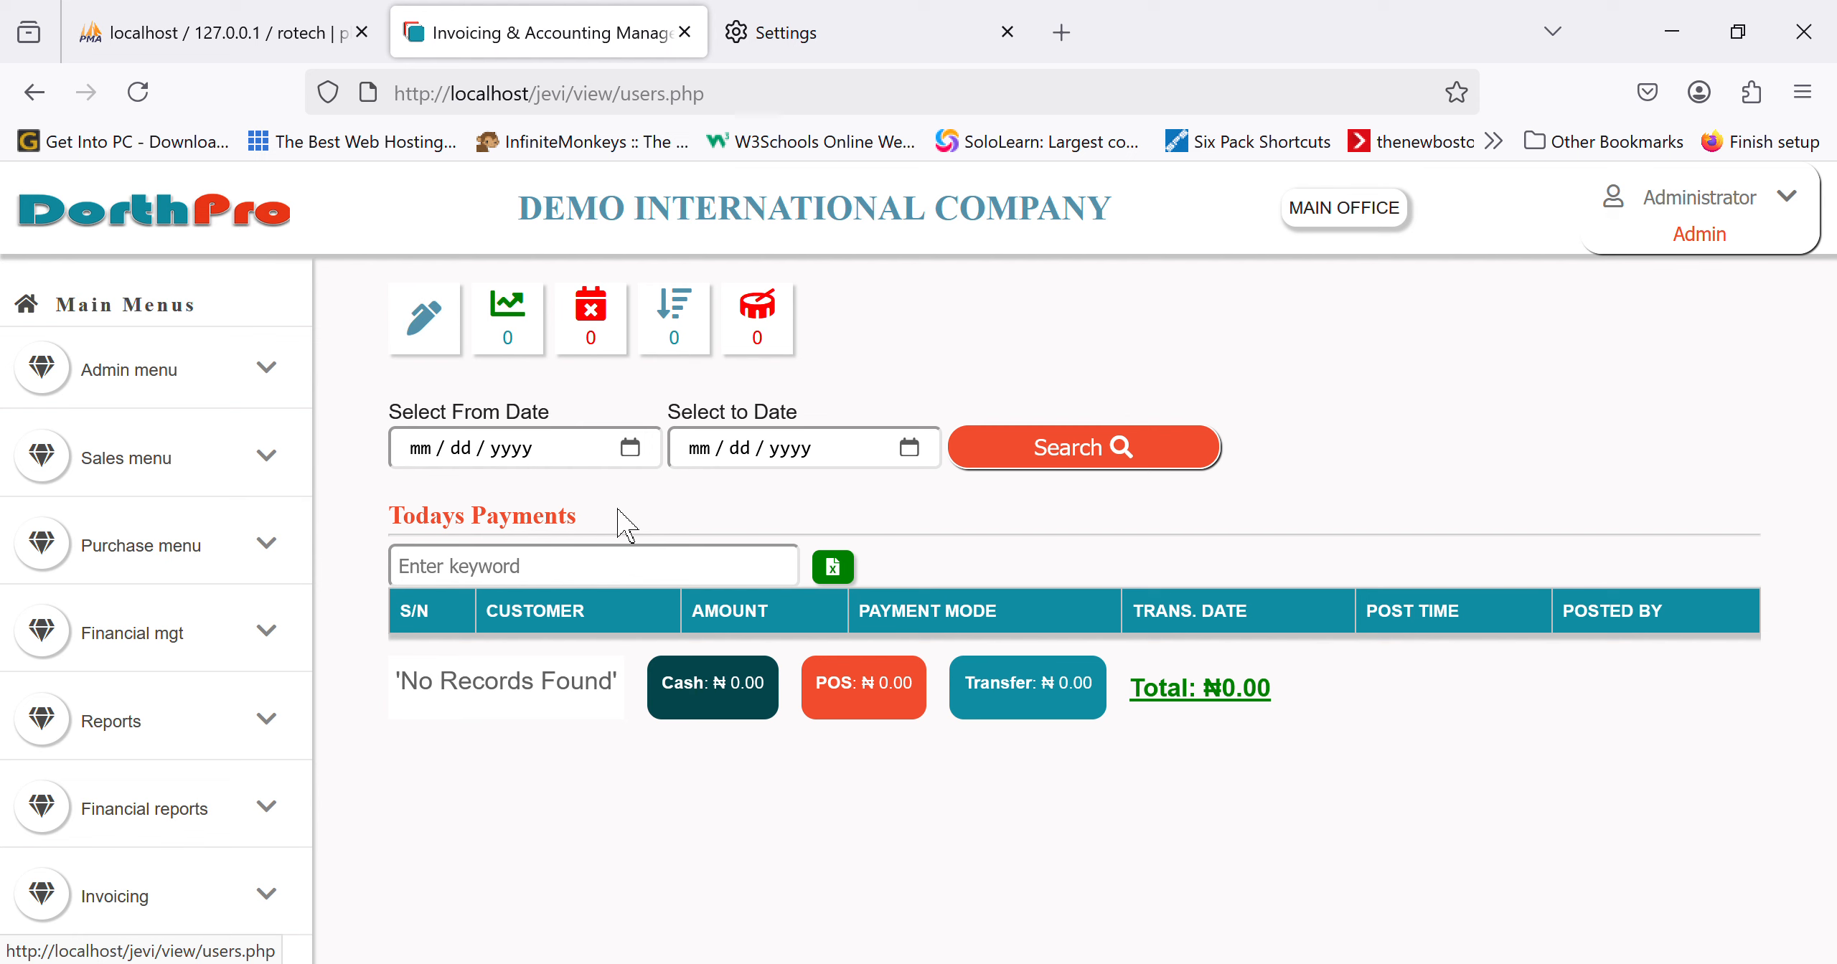
pyautogui.click(214, 242)
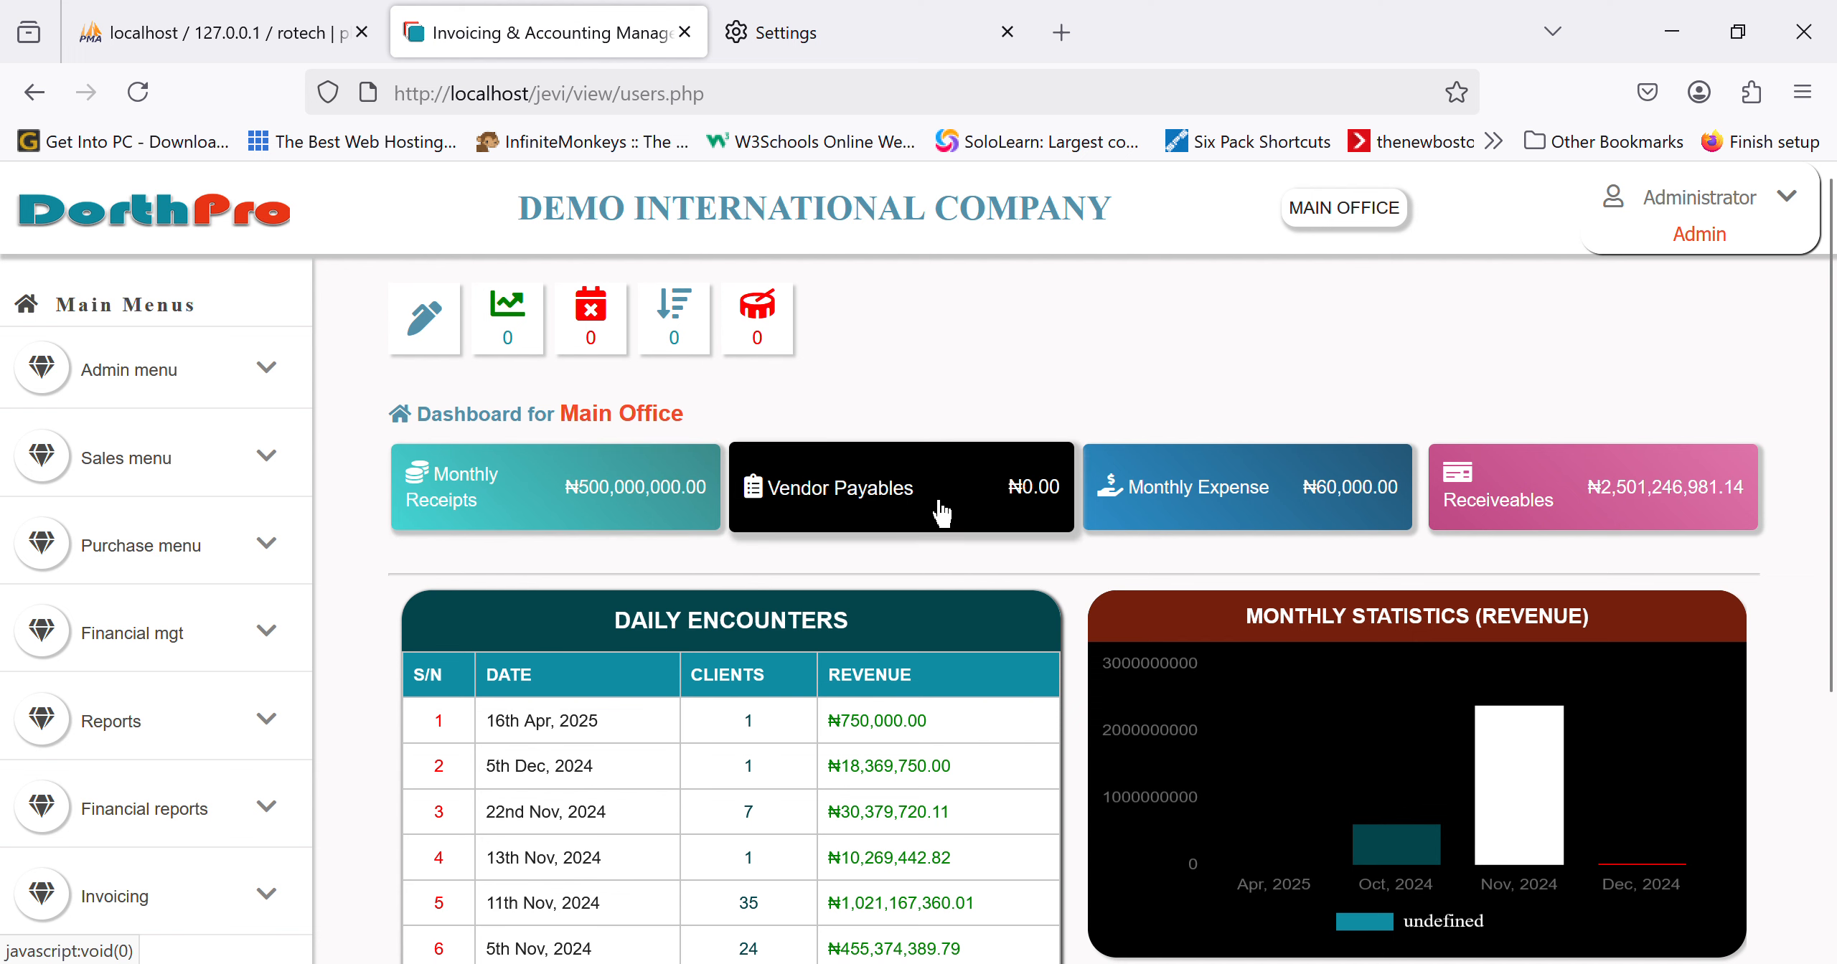
pyautogui.click(941, 512)
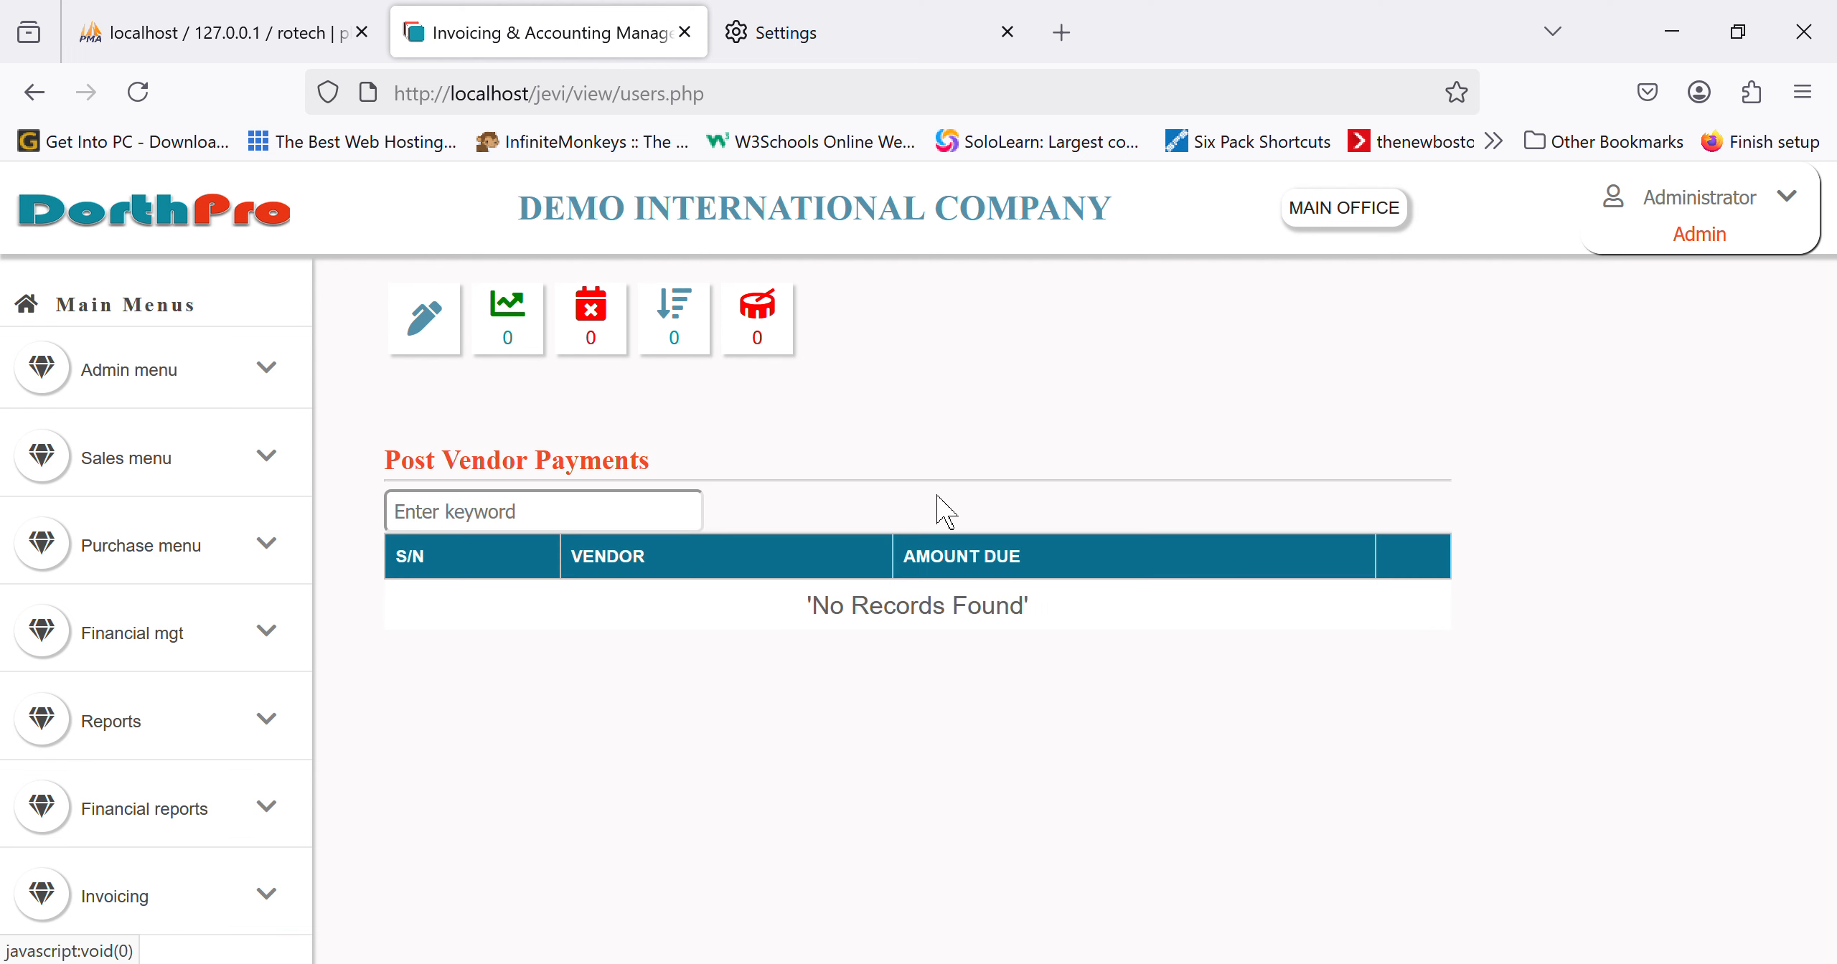
pyautogui.click(259, 222)
pyautogui.click(1319, 495)
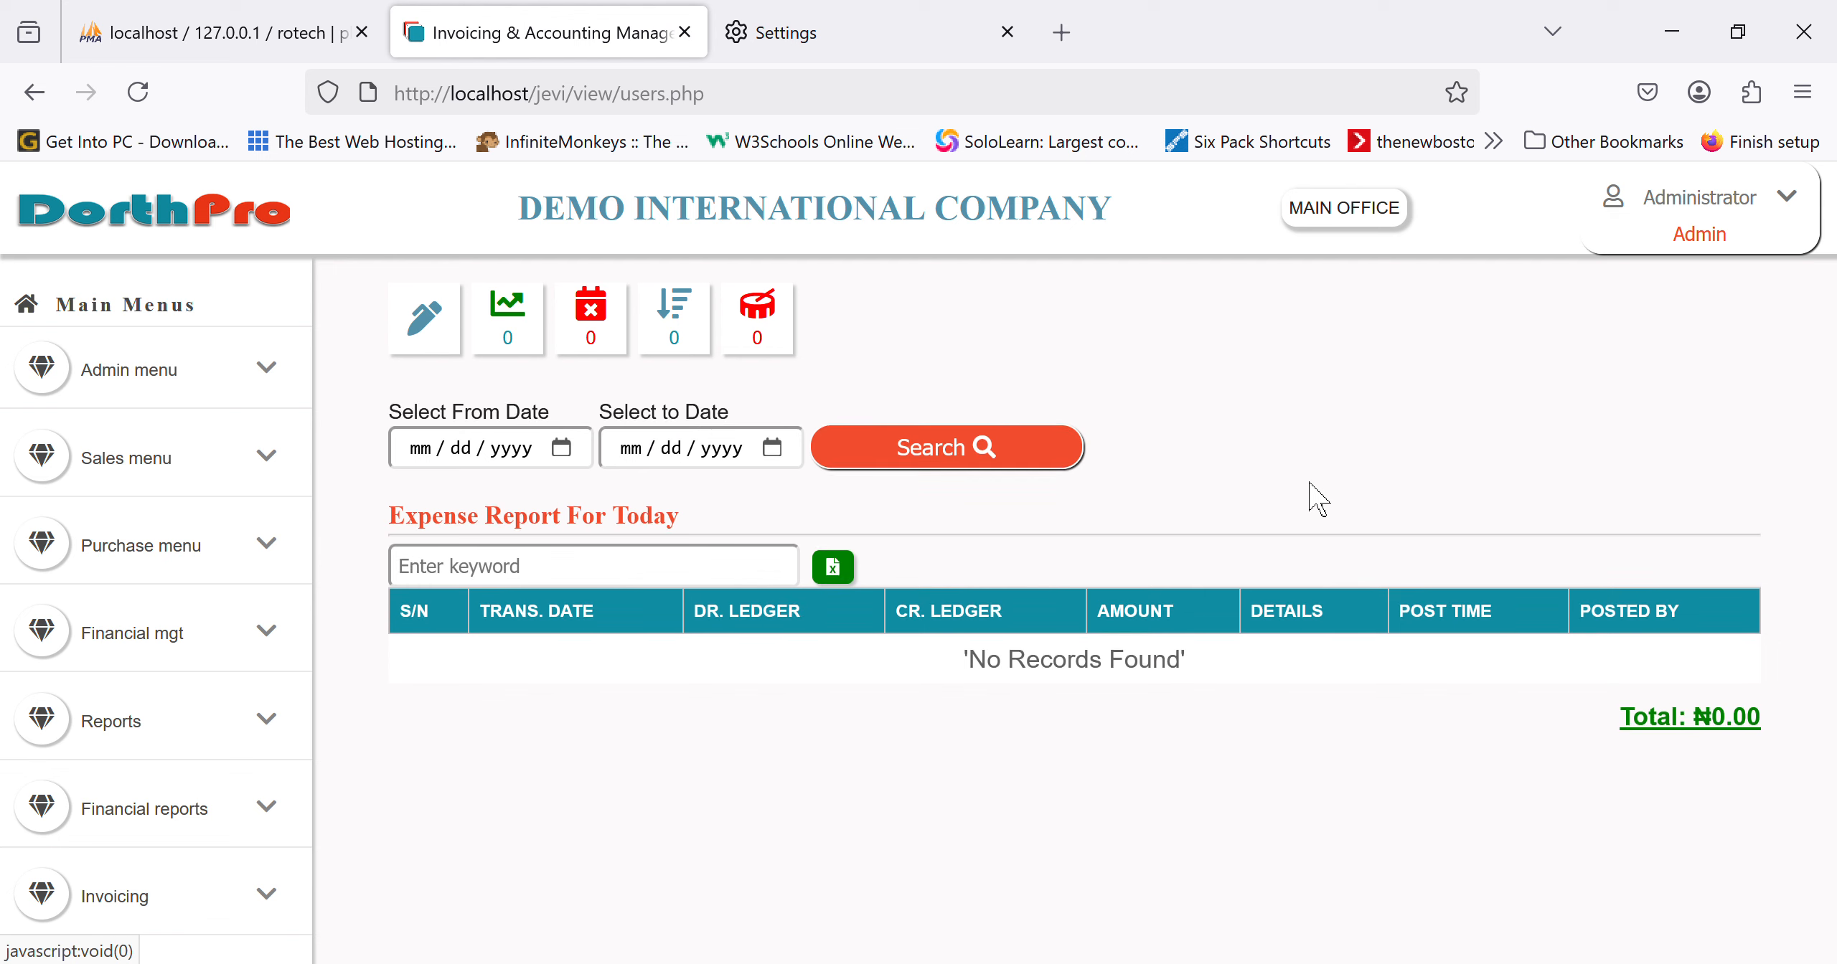
pyautogui.click(225, 234)
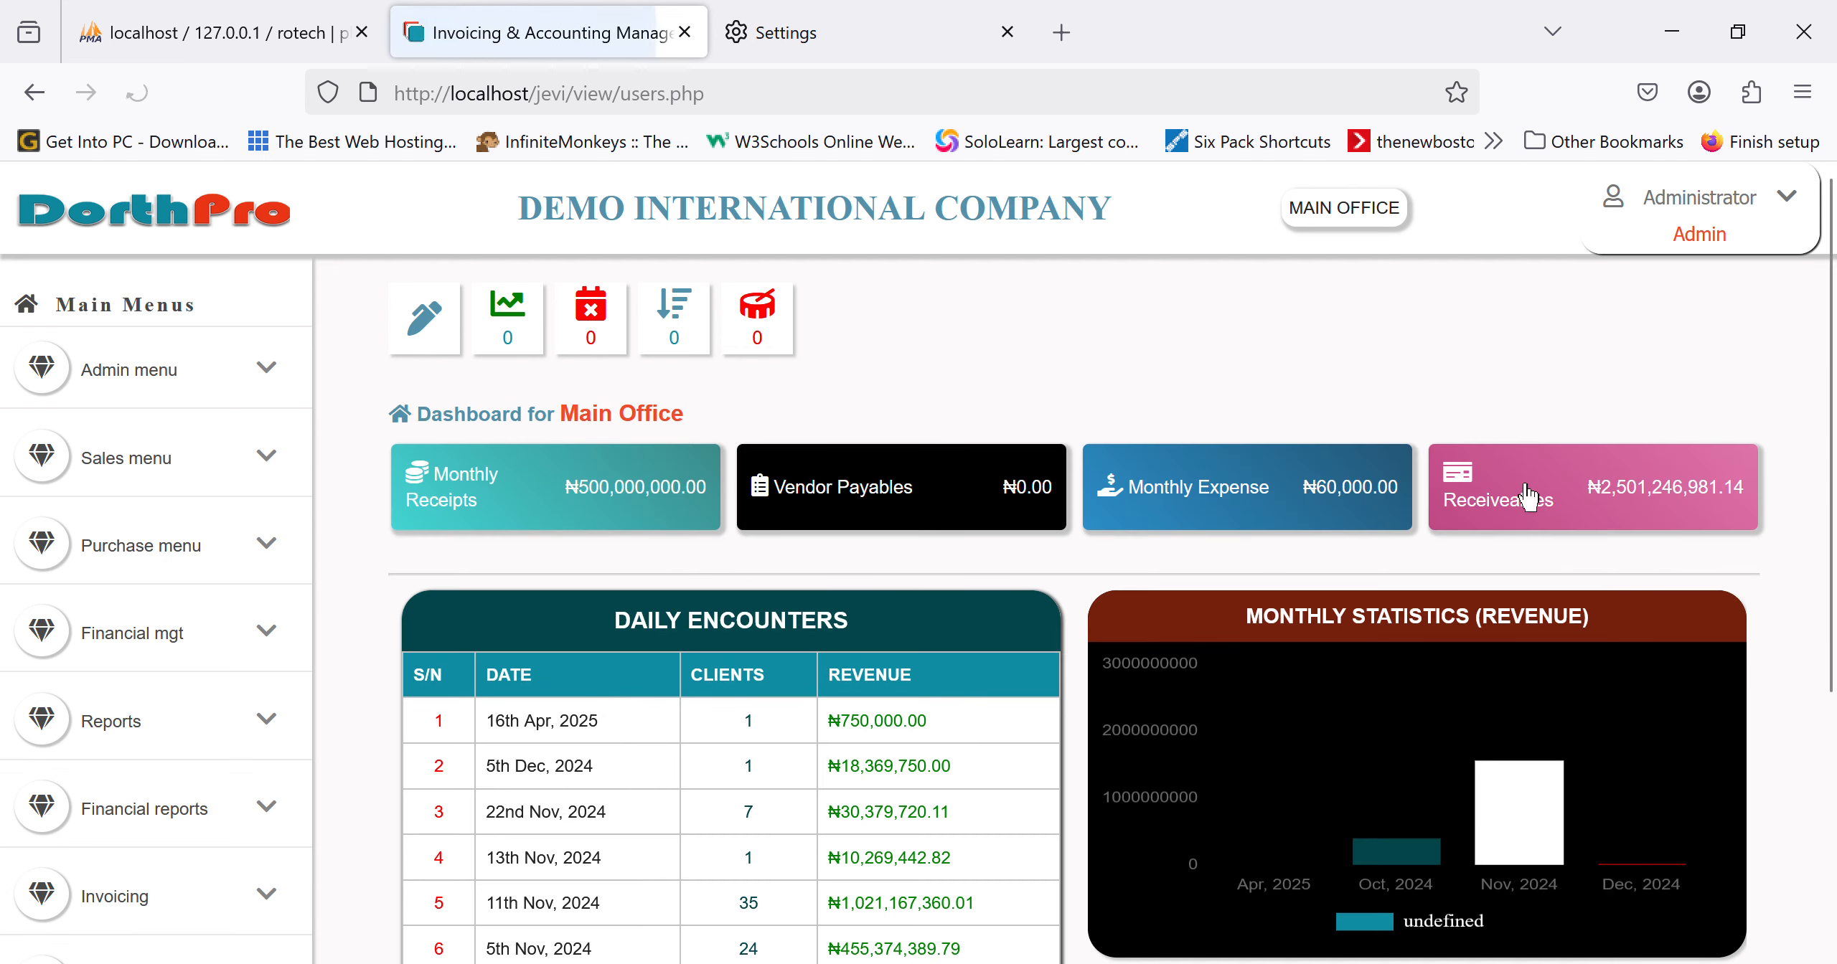
pyautogui.click(1564, 523)
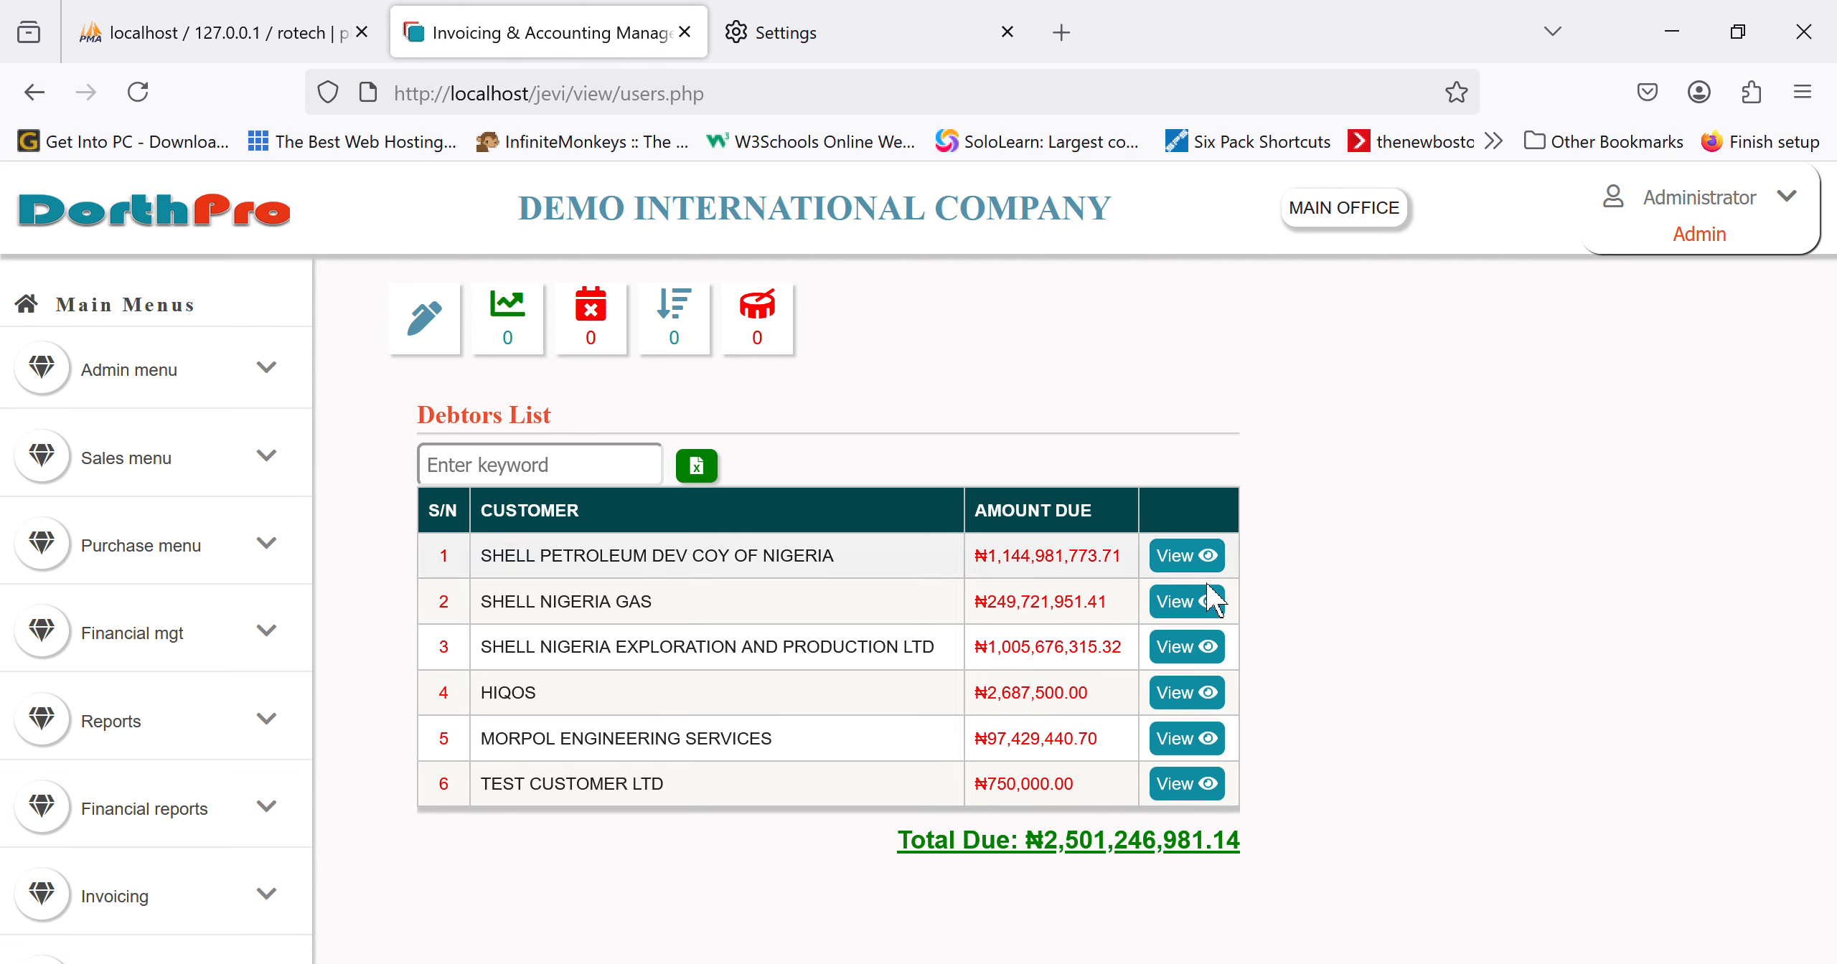
pyautogui.click(1211, 557)
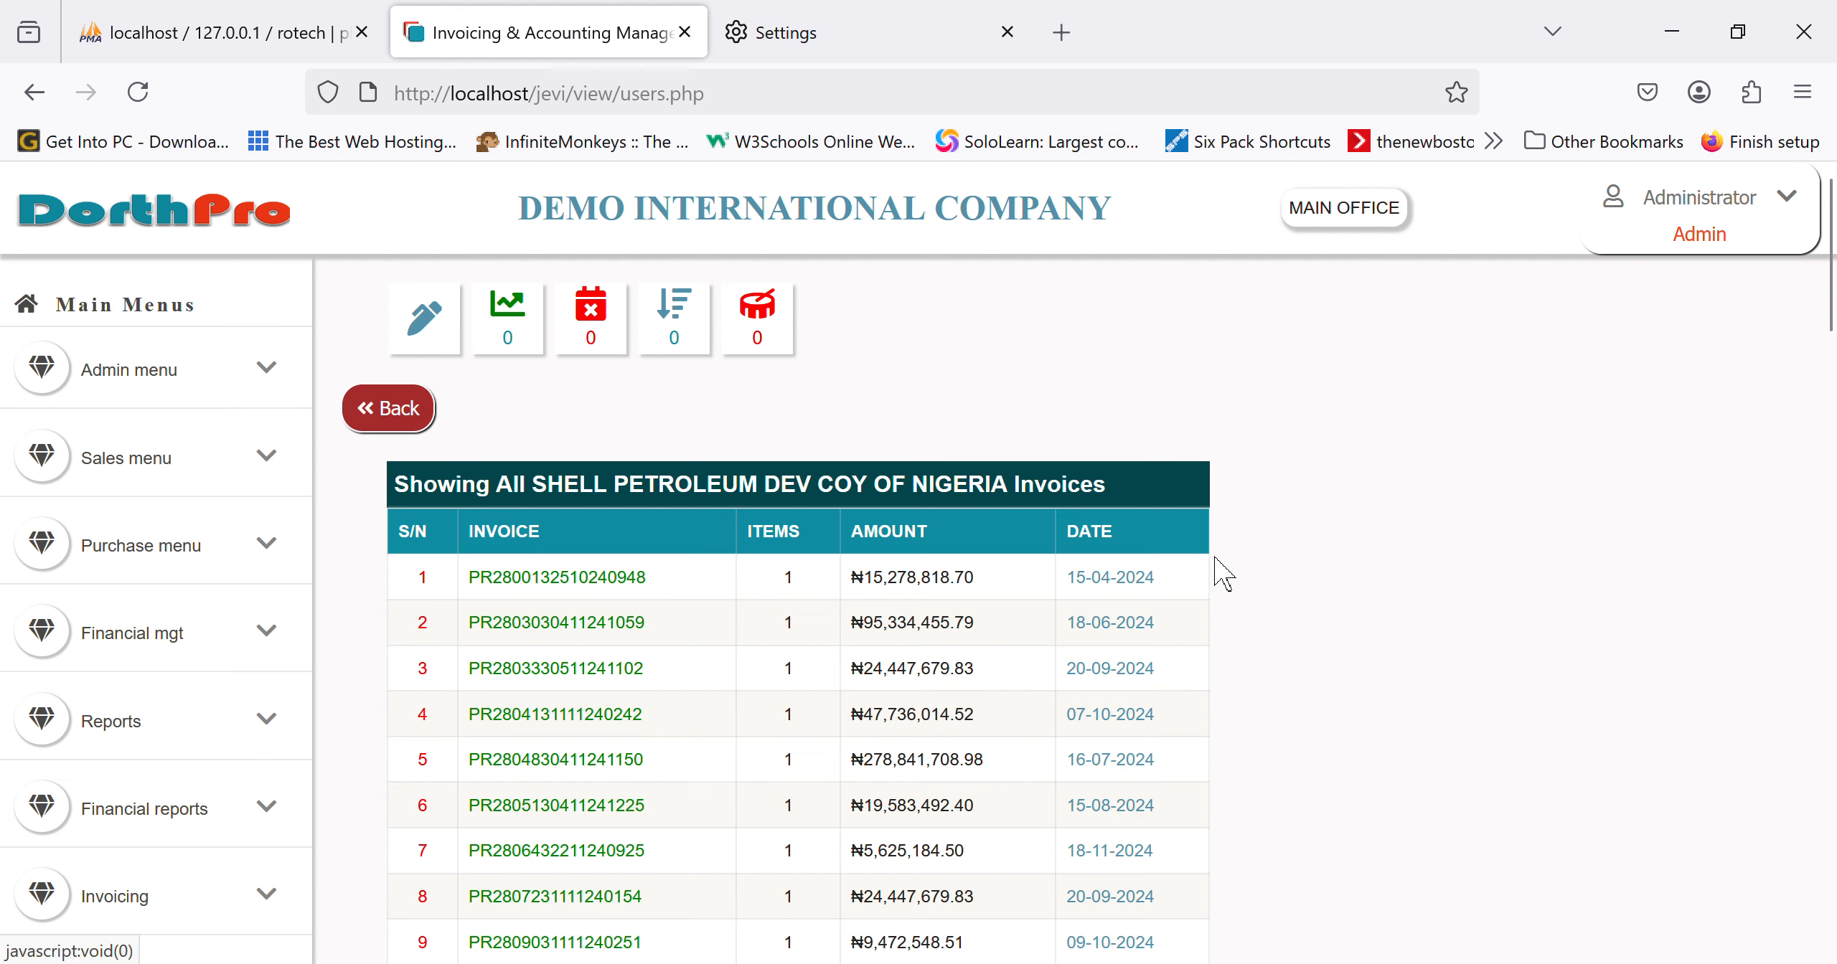
pyautogui.scroll(-10, 958, 730)
pyautogui.scroll(-20, 958, 733)
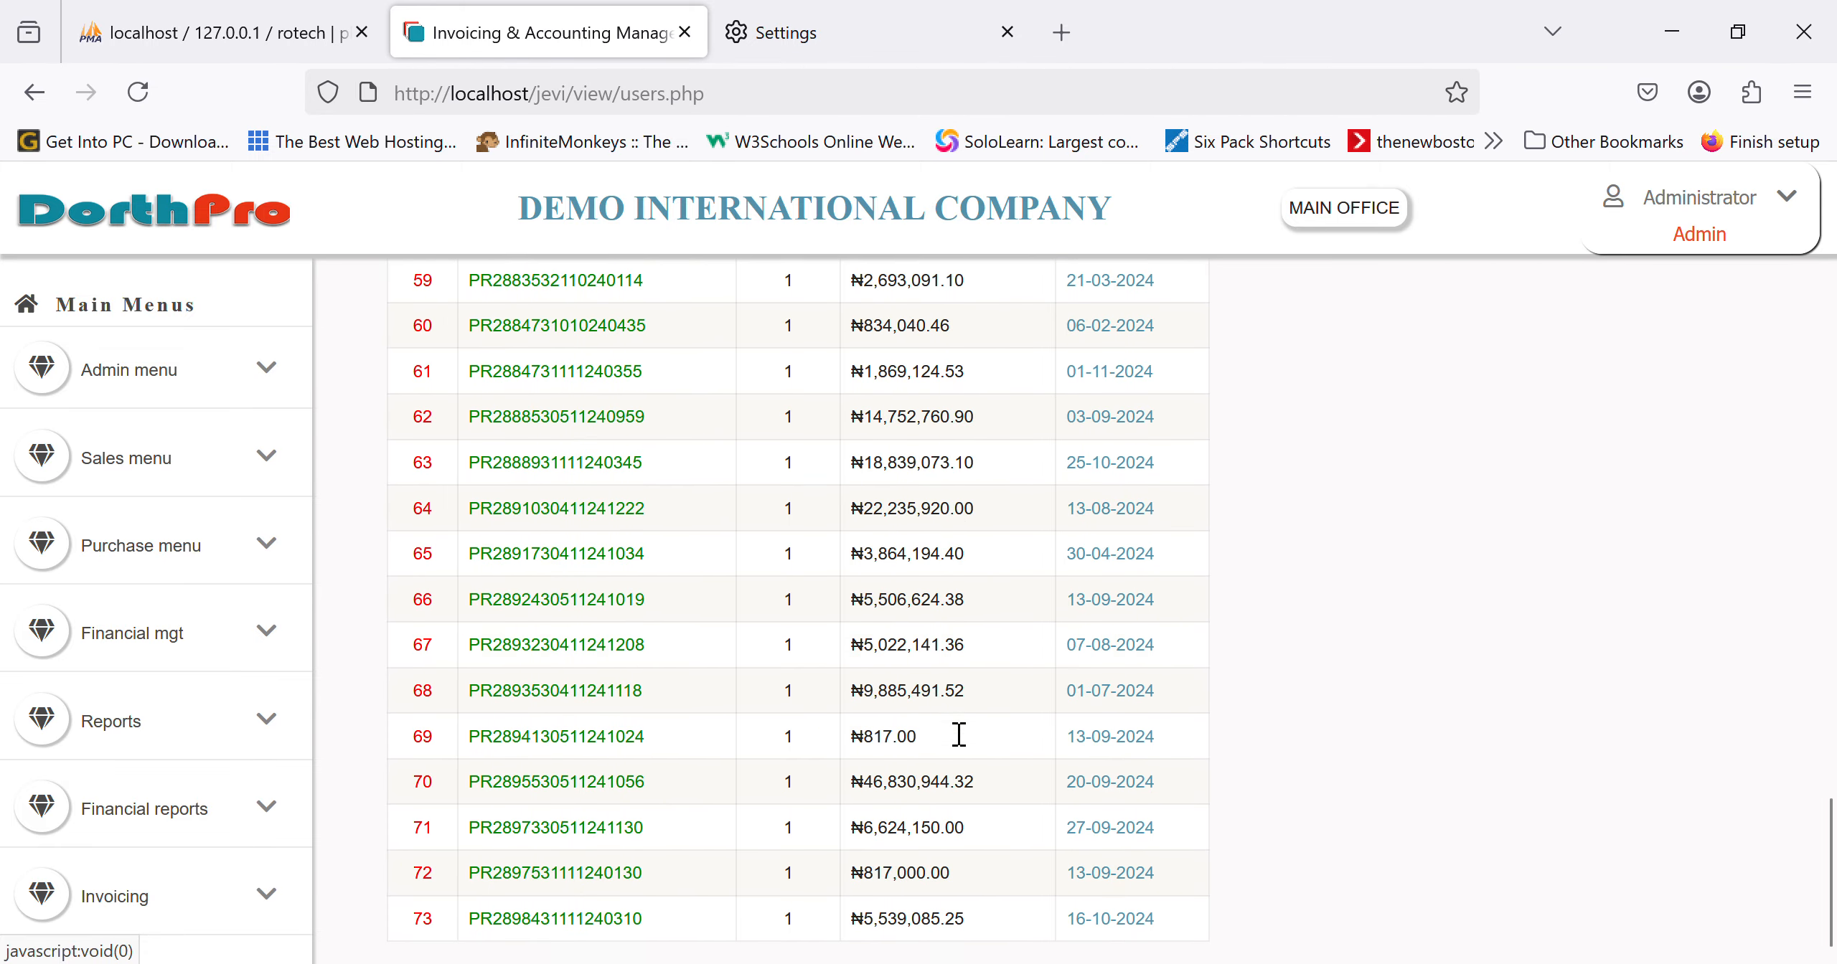
pyautogui.scroll(1, 958, 733)
pyautogui.scroll(20, 959, 733)
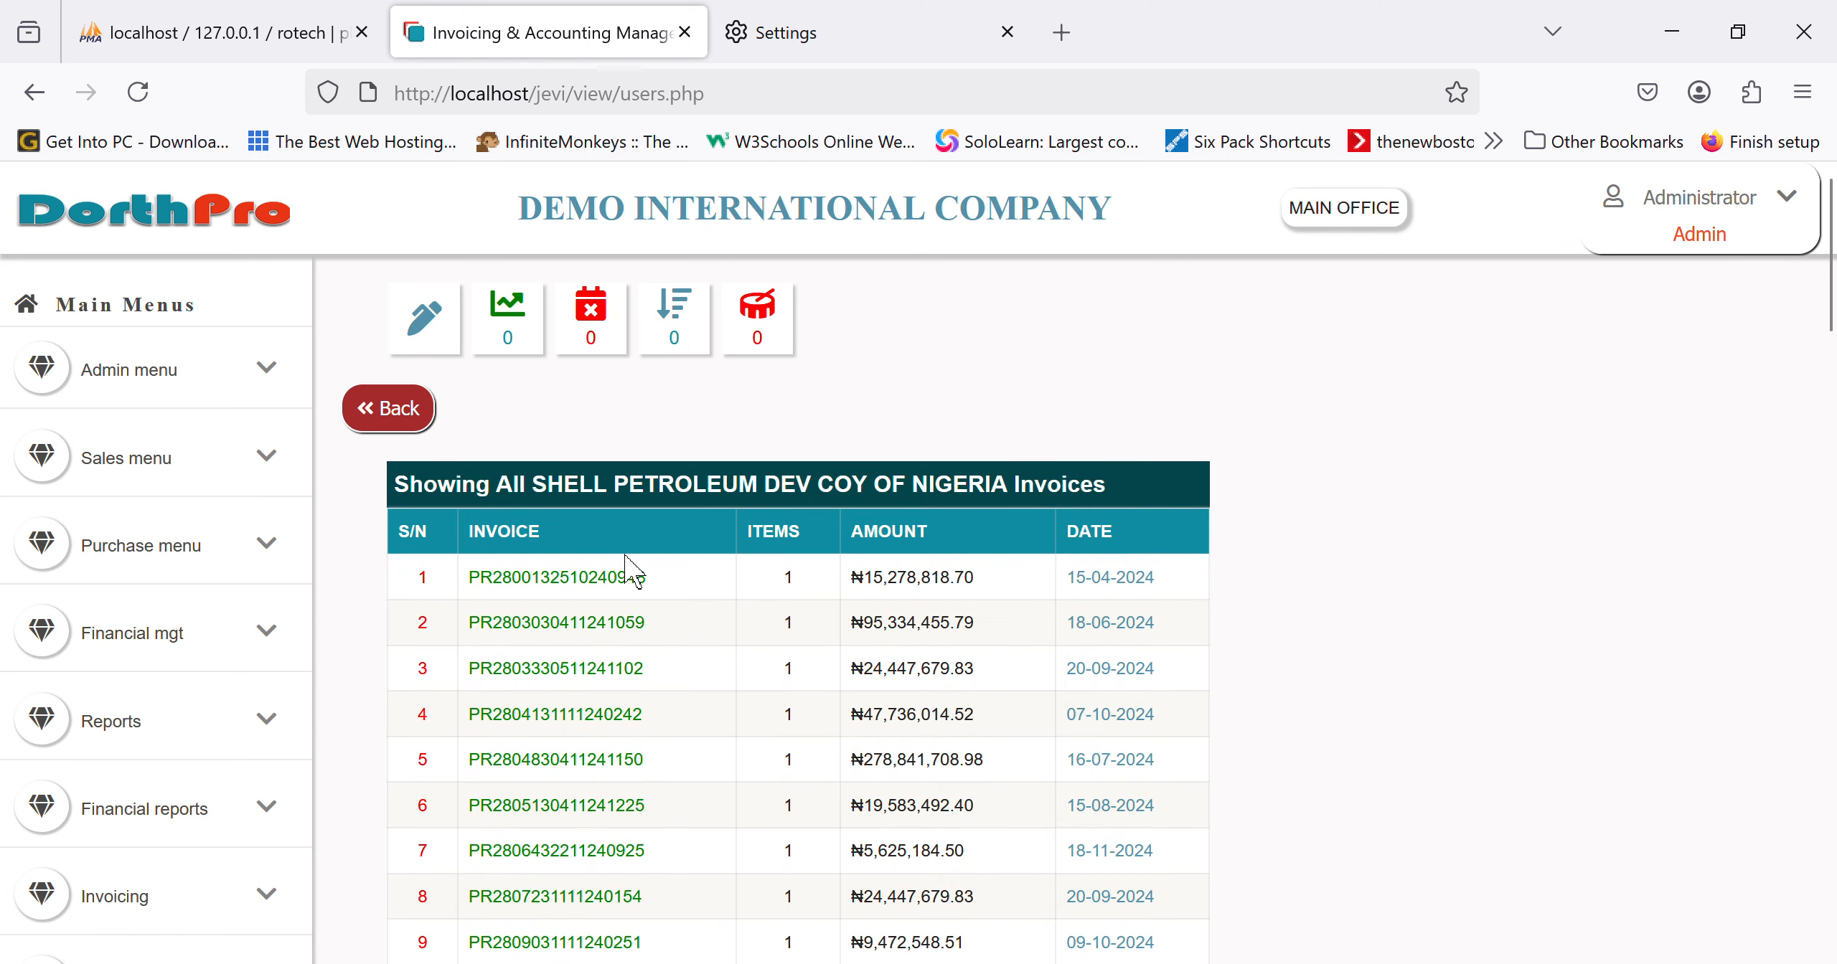
pyautogui.click(595, 590)
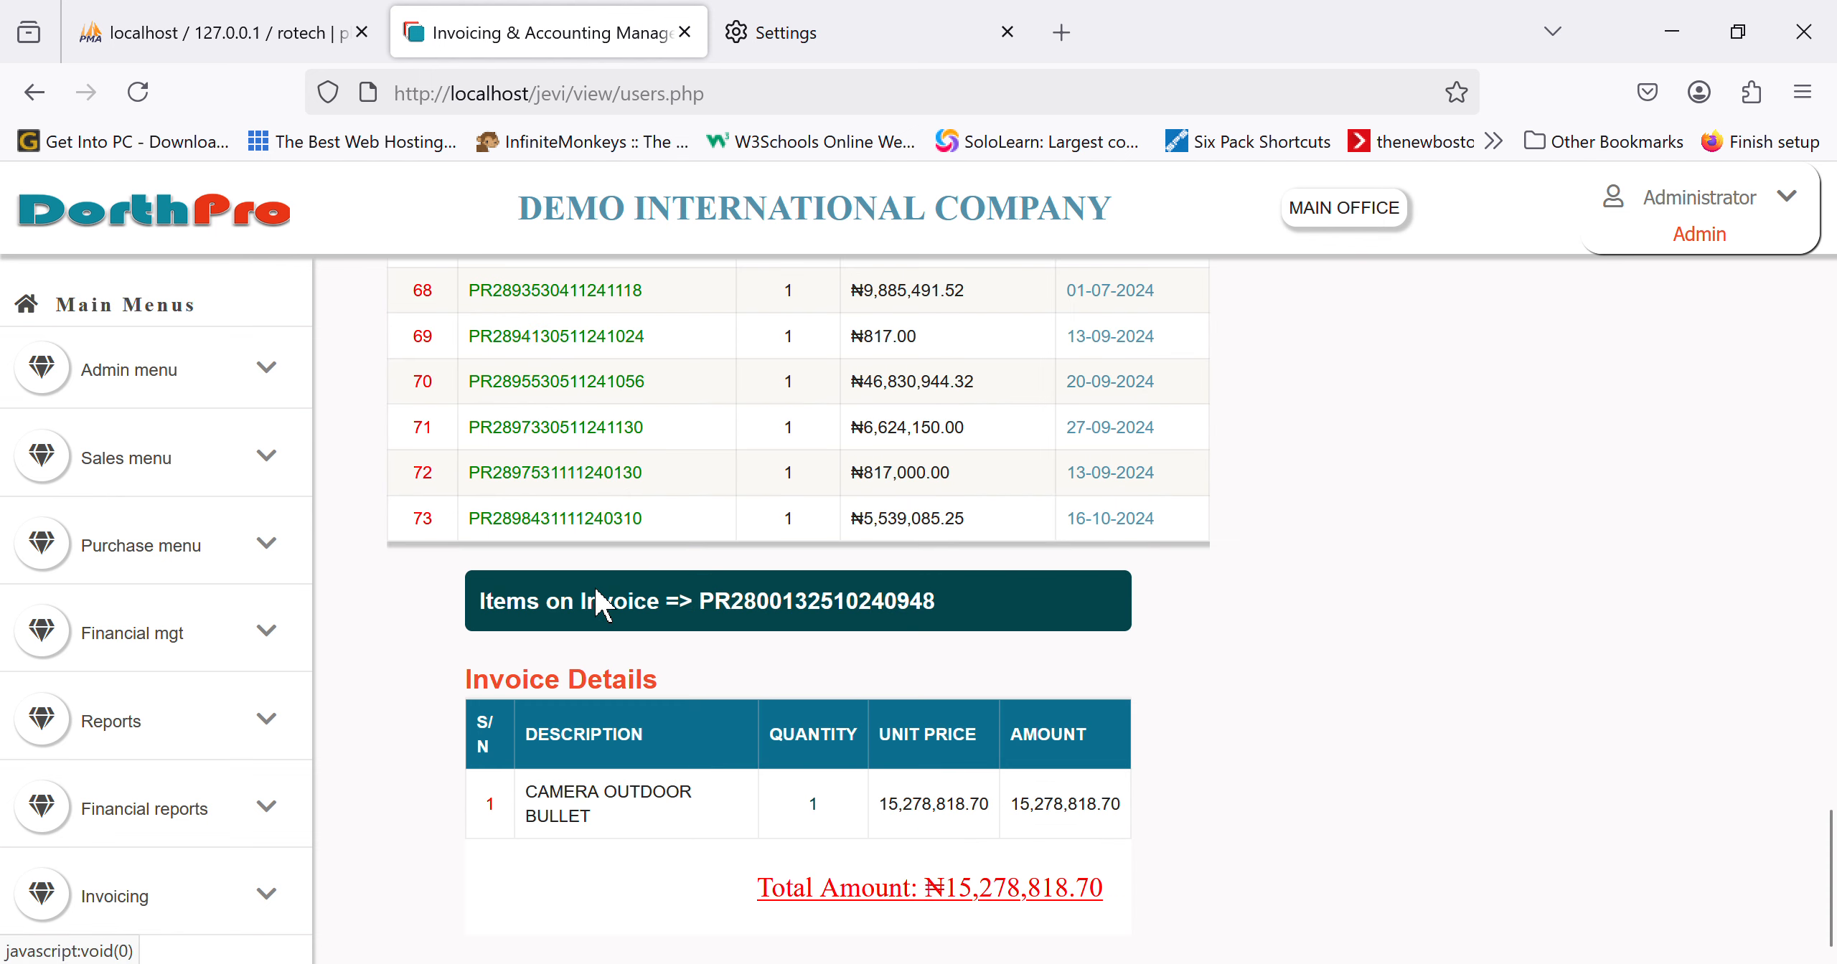
pyautogui.scroll(10, 687, 690)
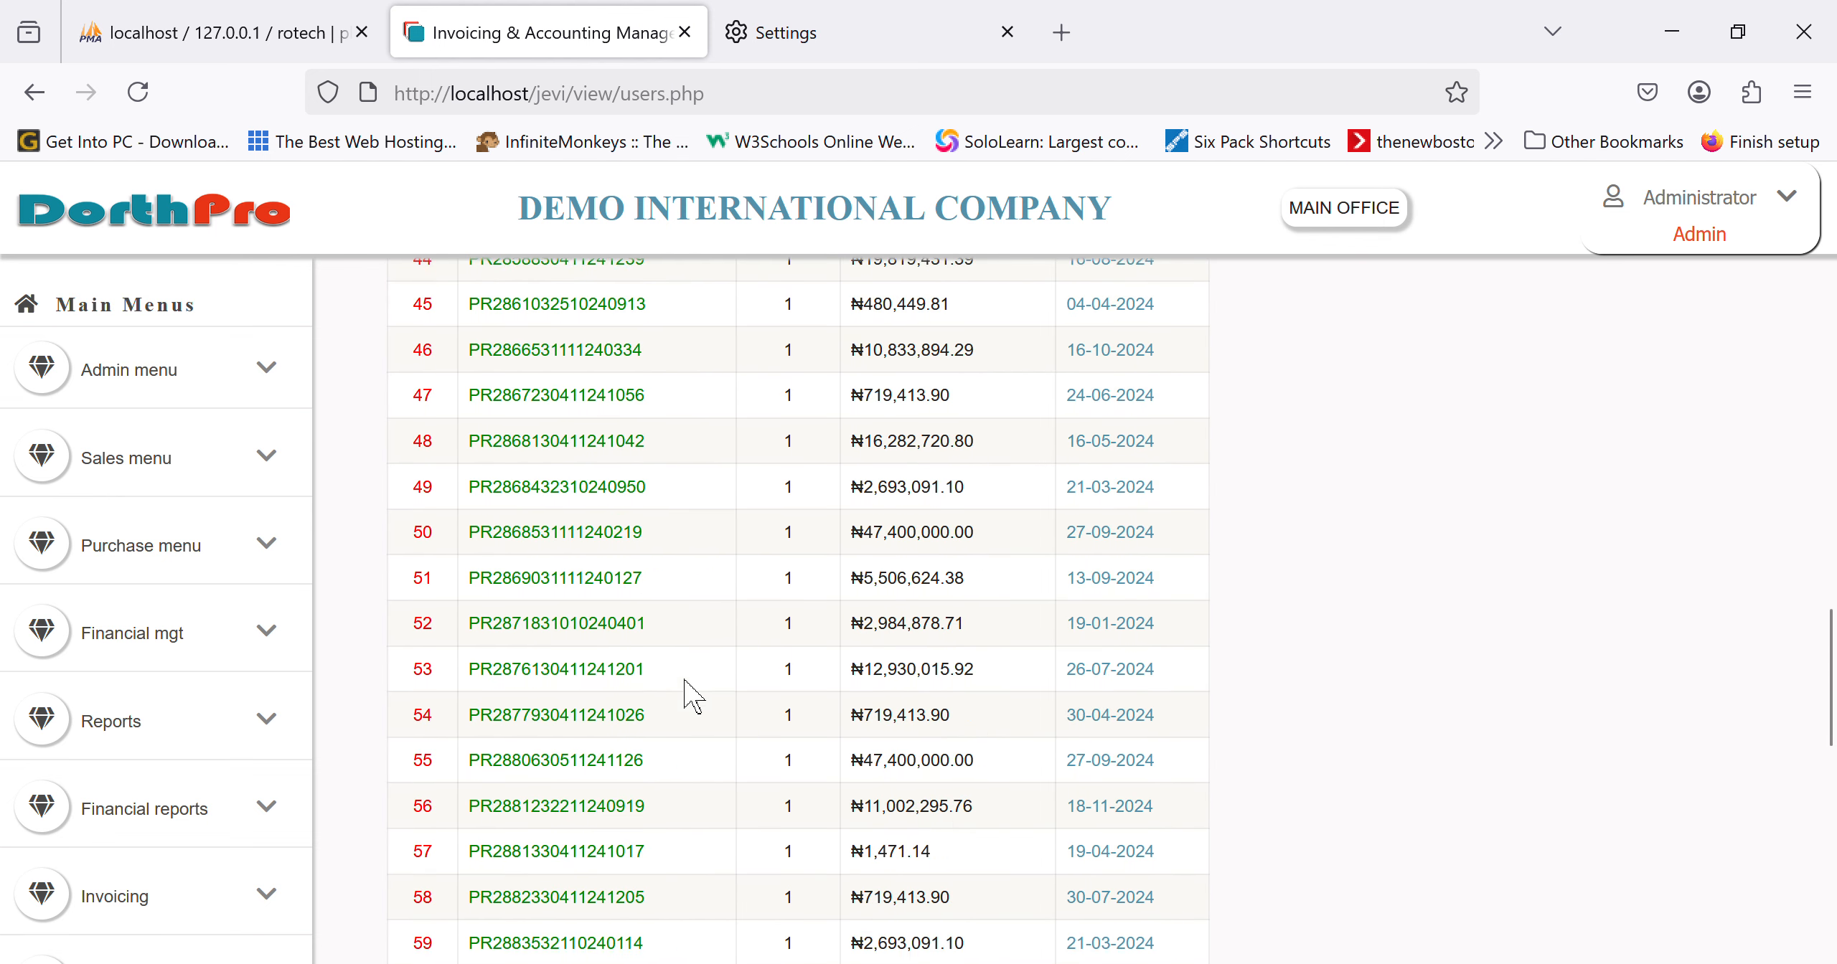
pyautogui.click(133, 221)
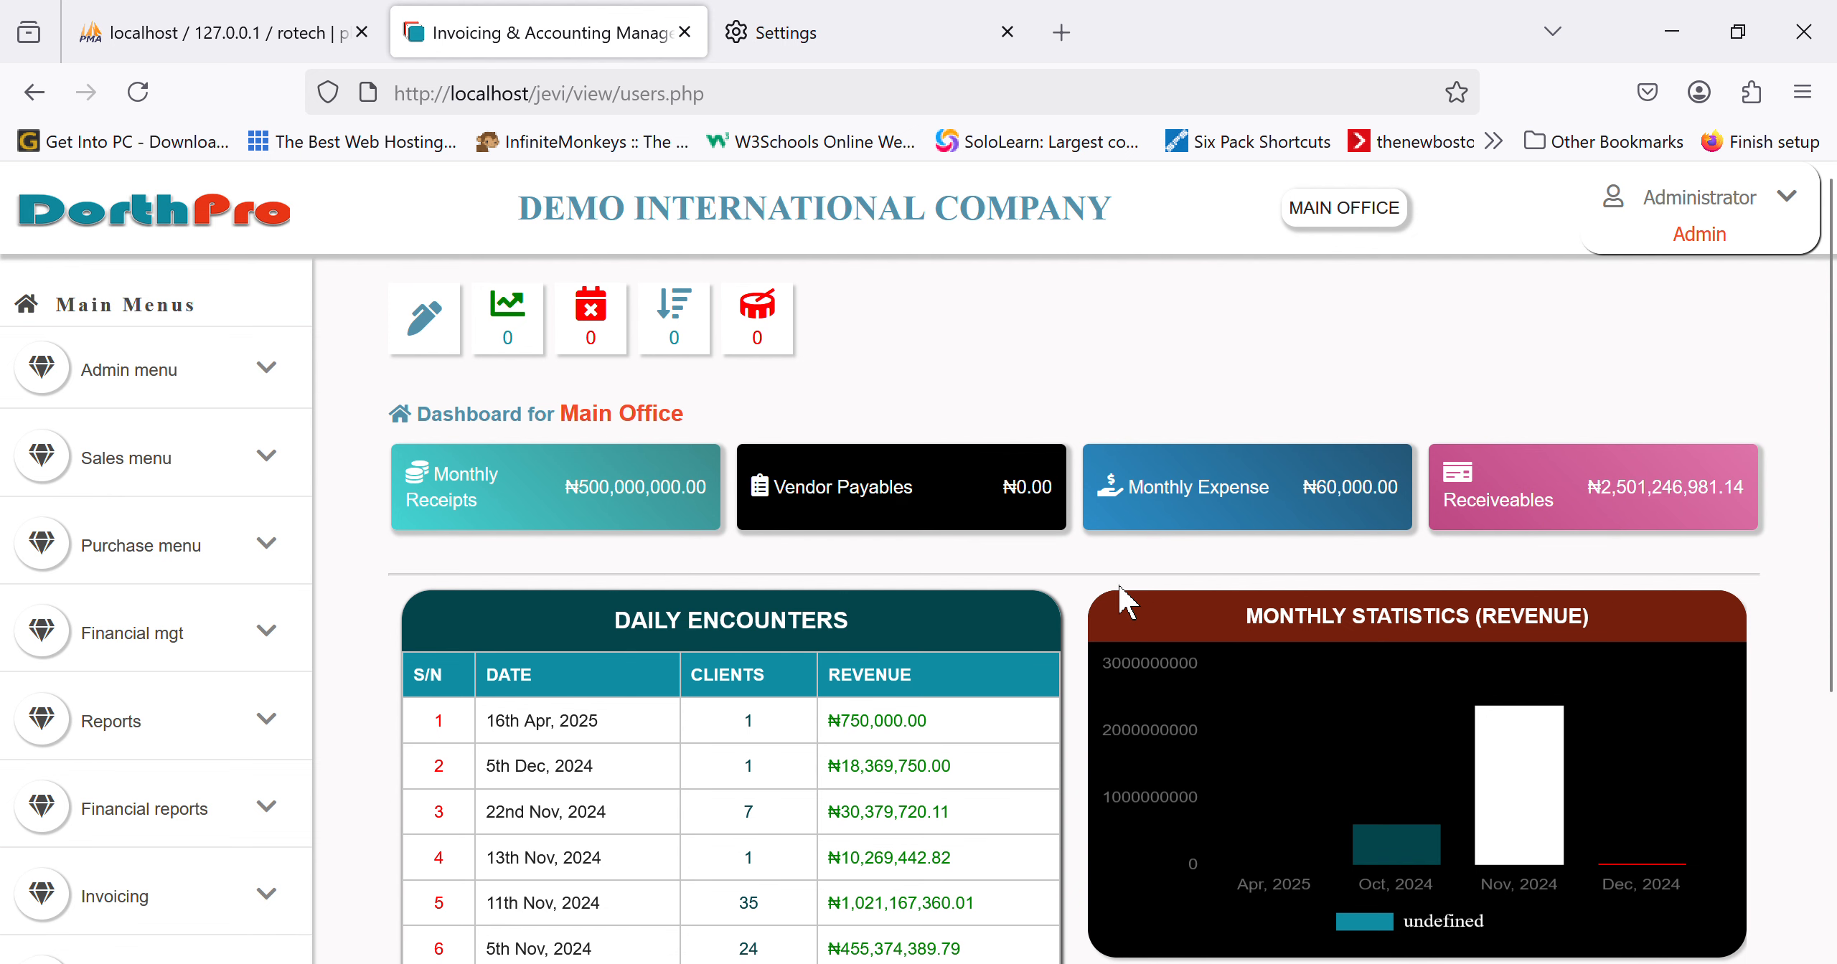
pyautogui.scroll(-3, 1120, 592)
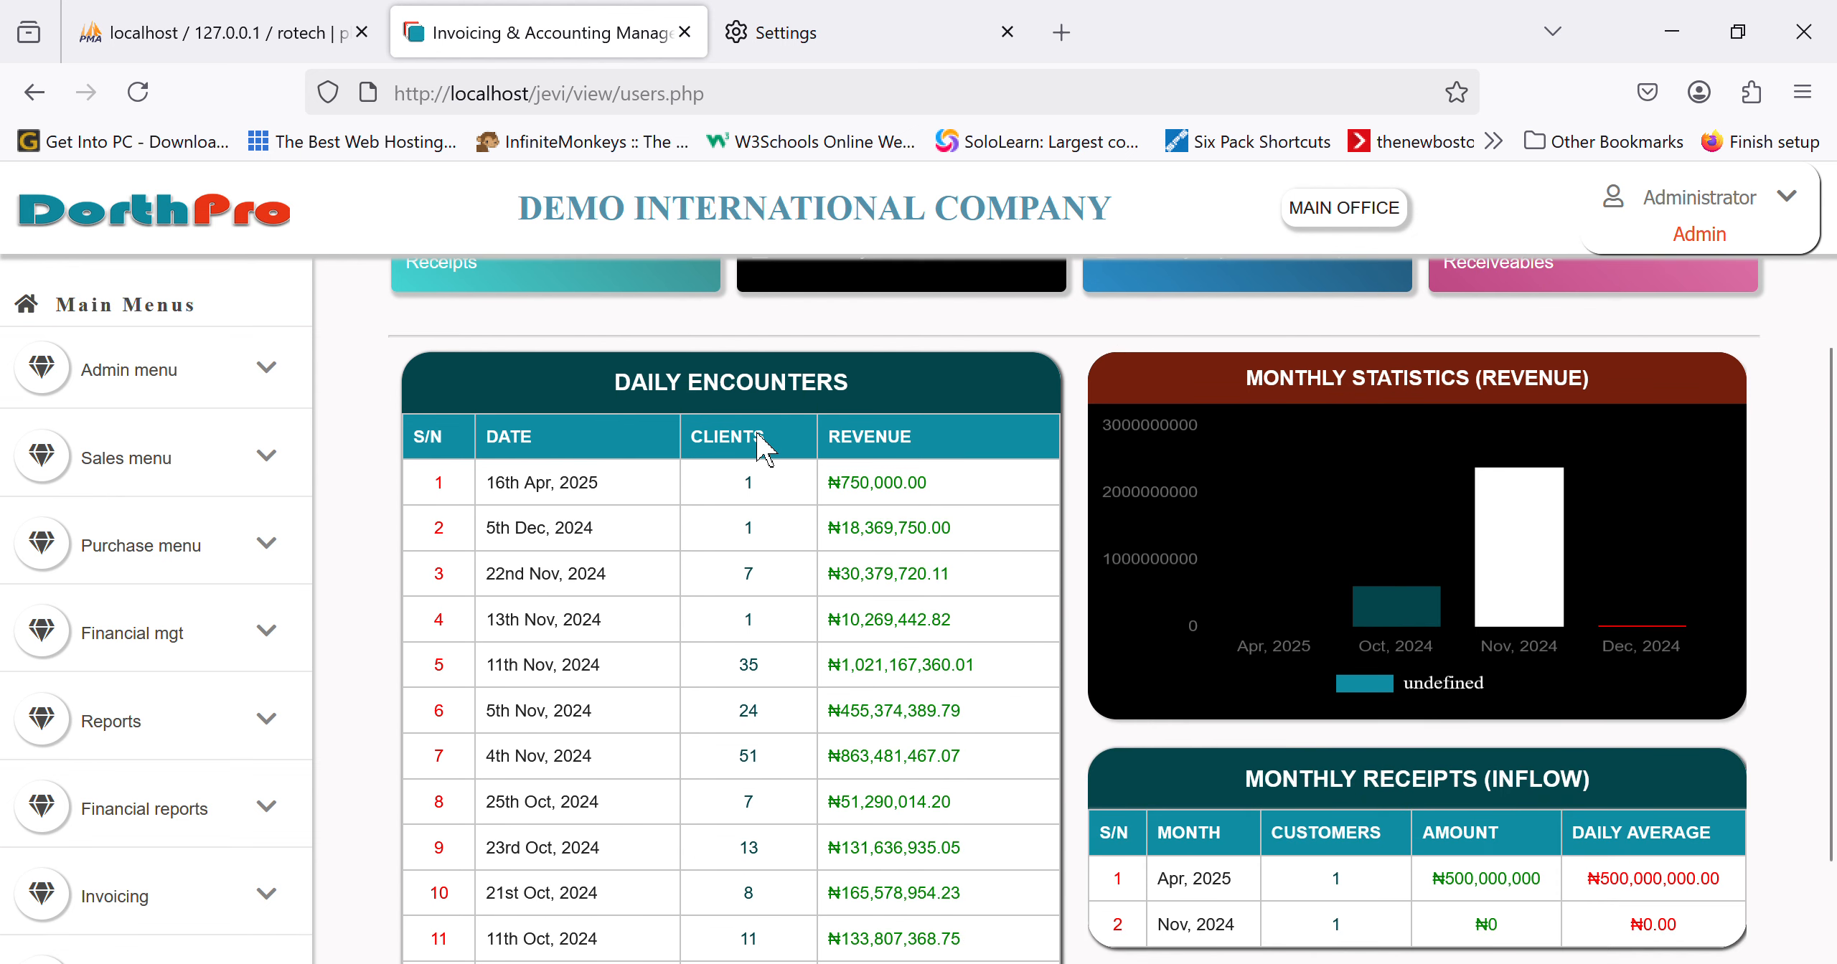
pyautogui.scroll(-2, 721, 654)
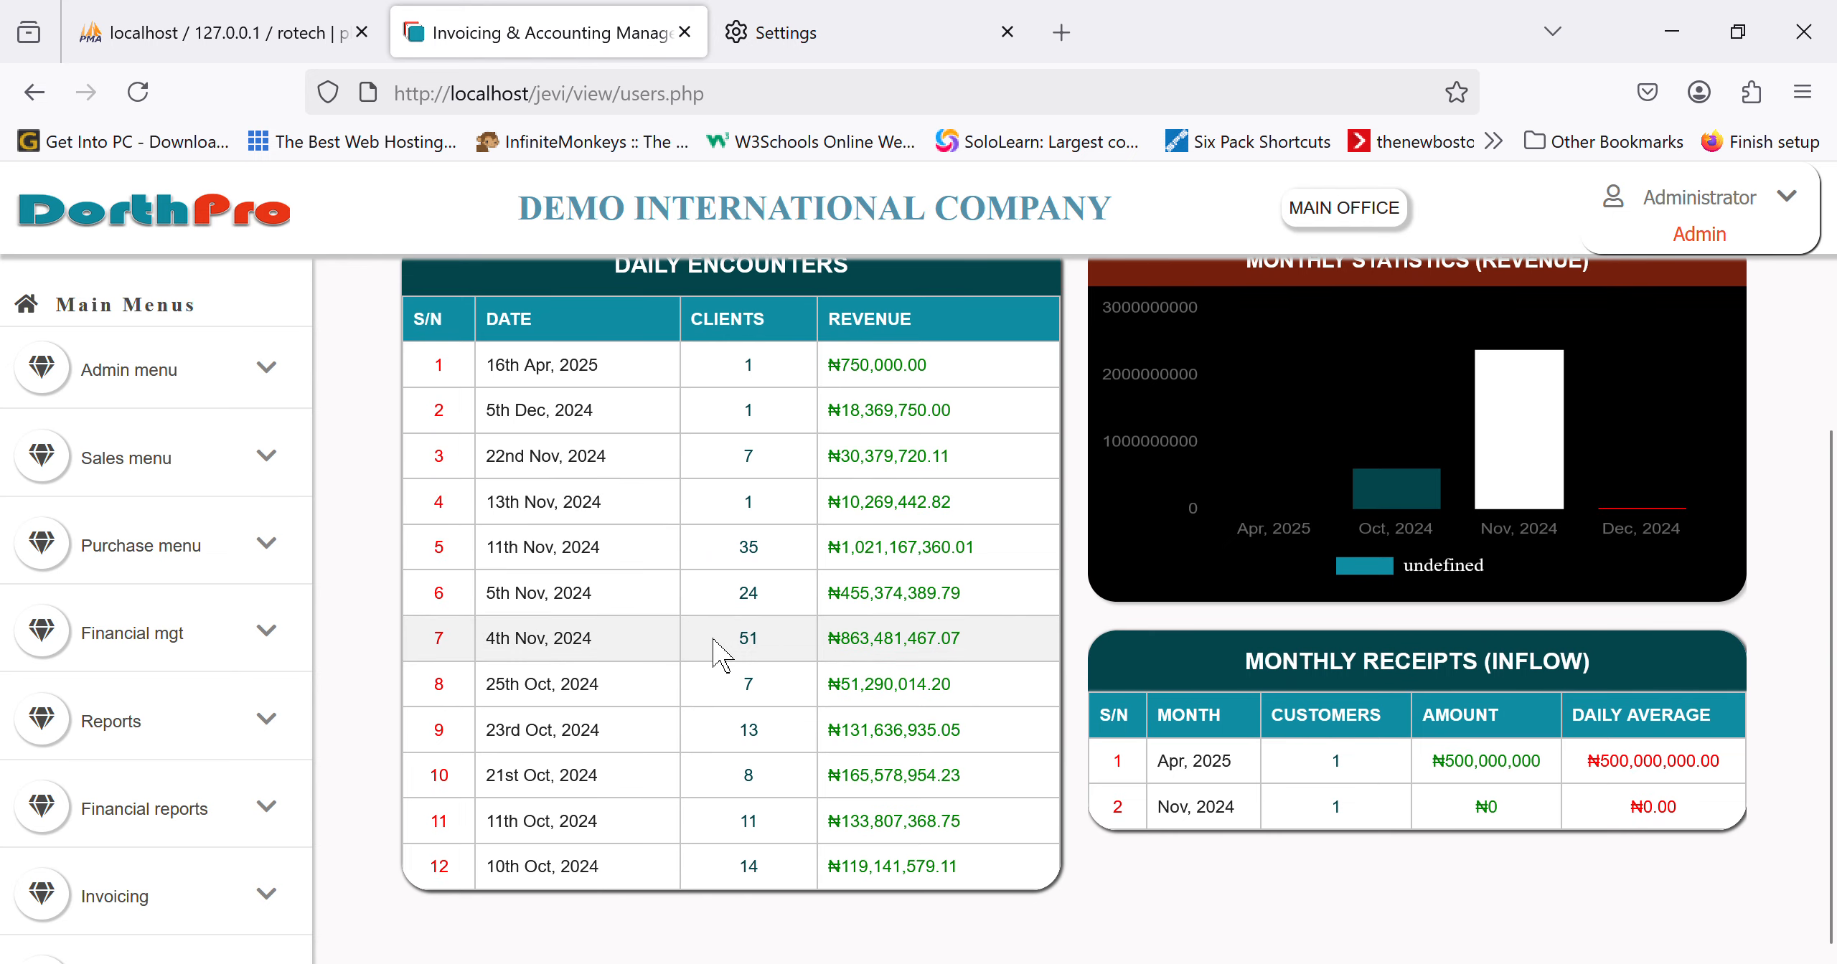
pyautogui.scroll(2, 721, 655)
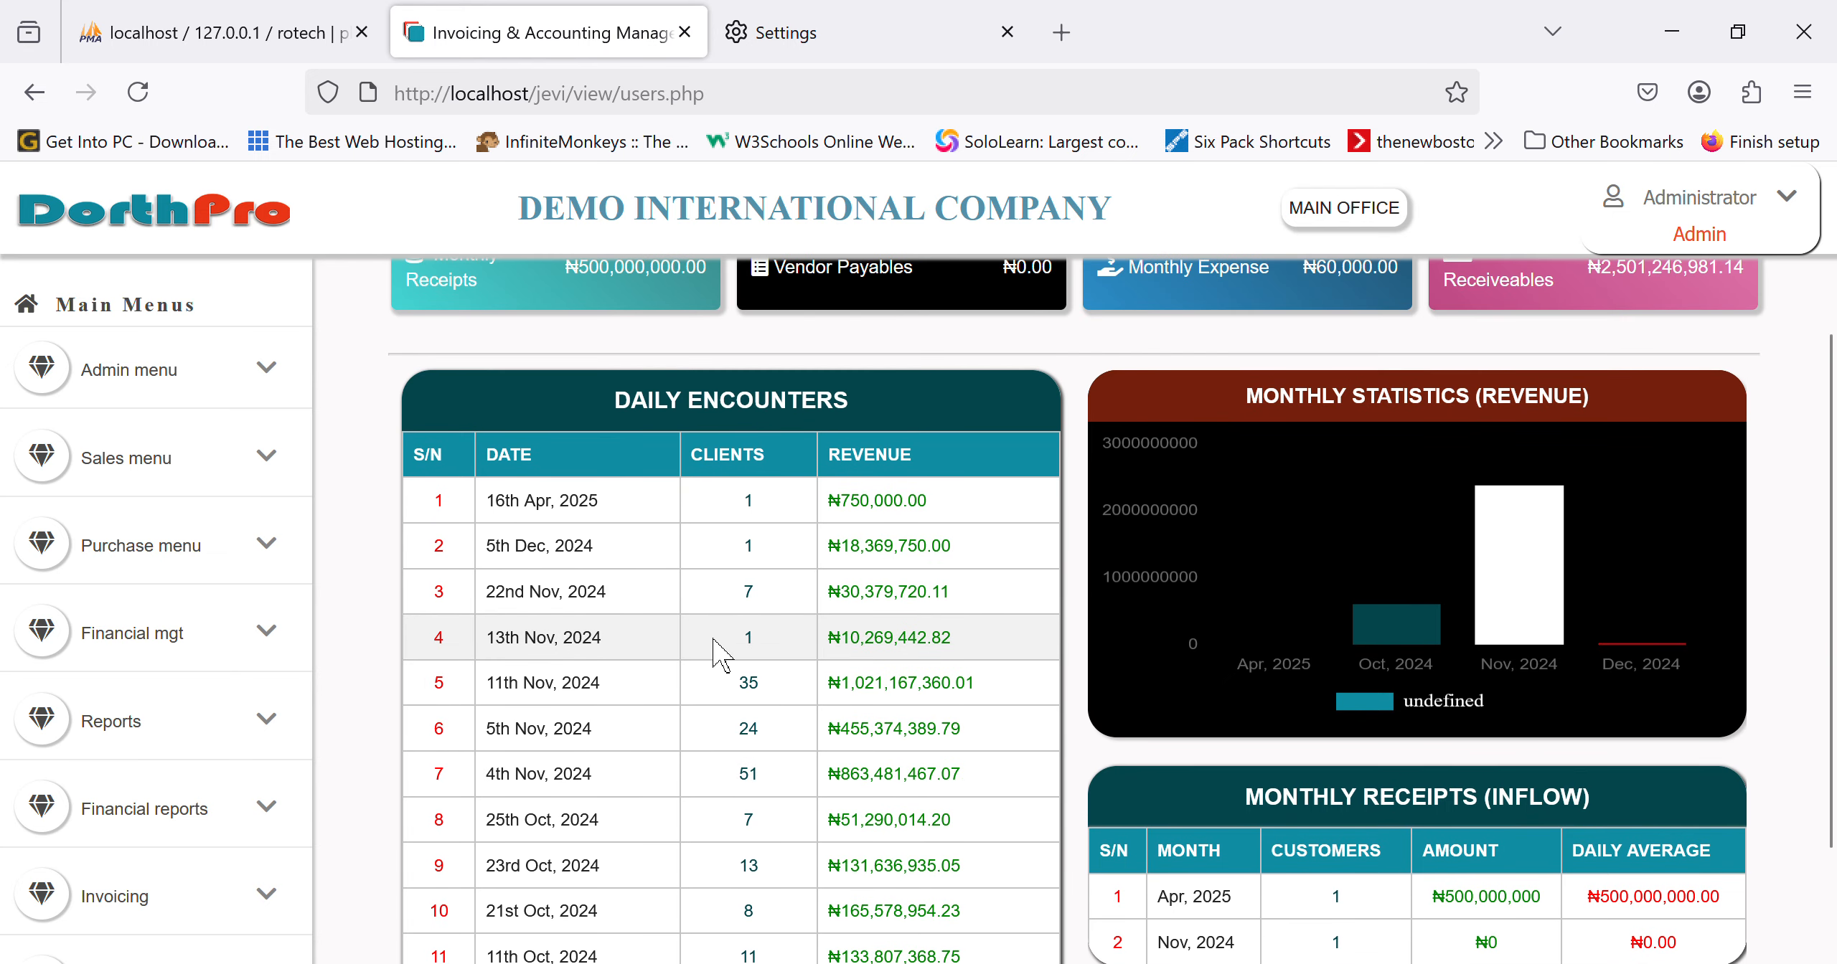
pyautogui.scroll(-2, 721, 655)
pyautogui.scroll(4, 721, 654)
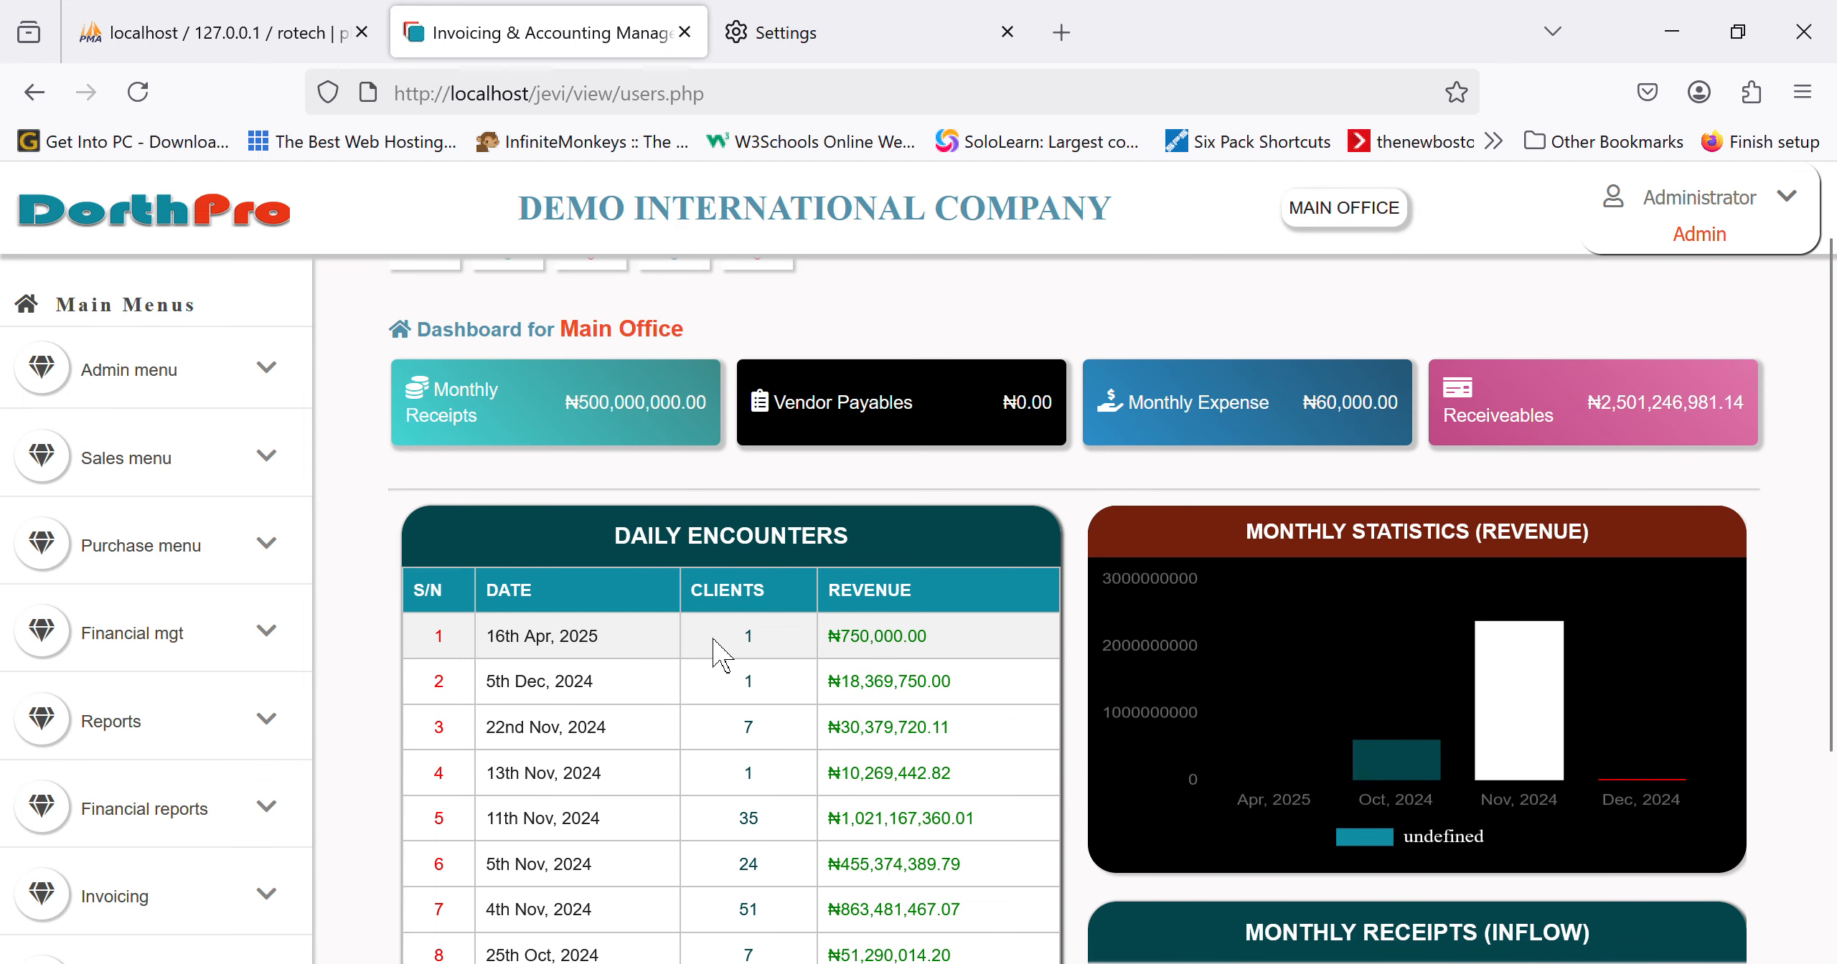
pyautogui.scroll(-1, 721, 654)
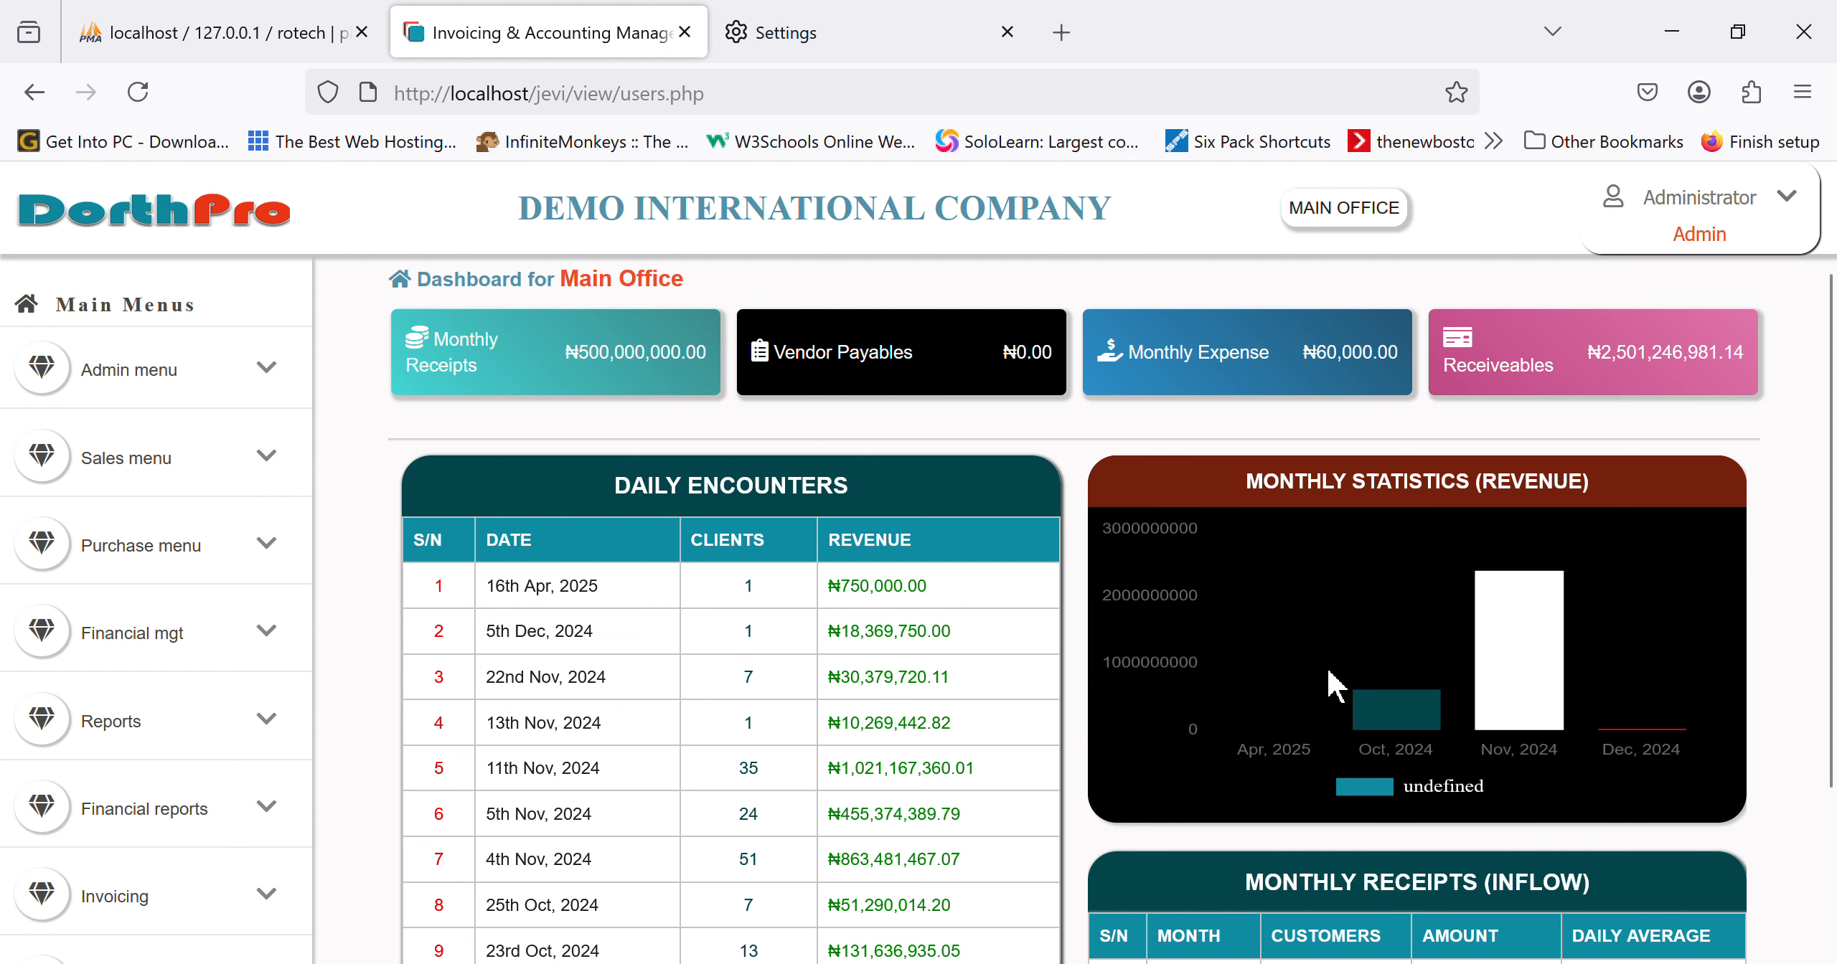
pyautogui.scroll(-1, 1335, 687)
pyautogui.moveTo(1536, 649)
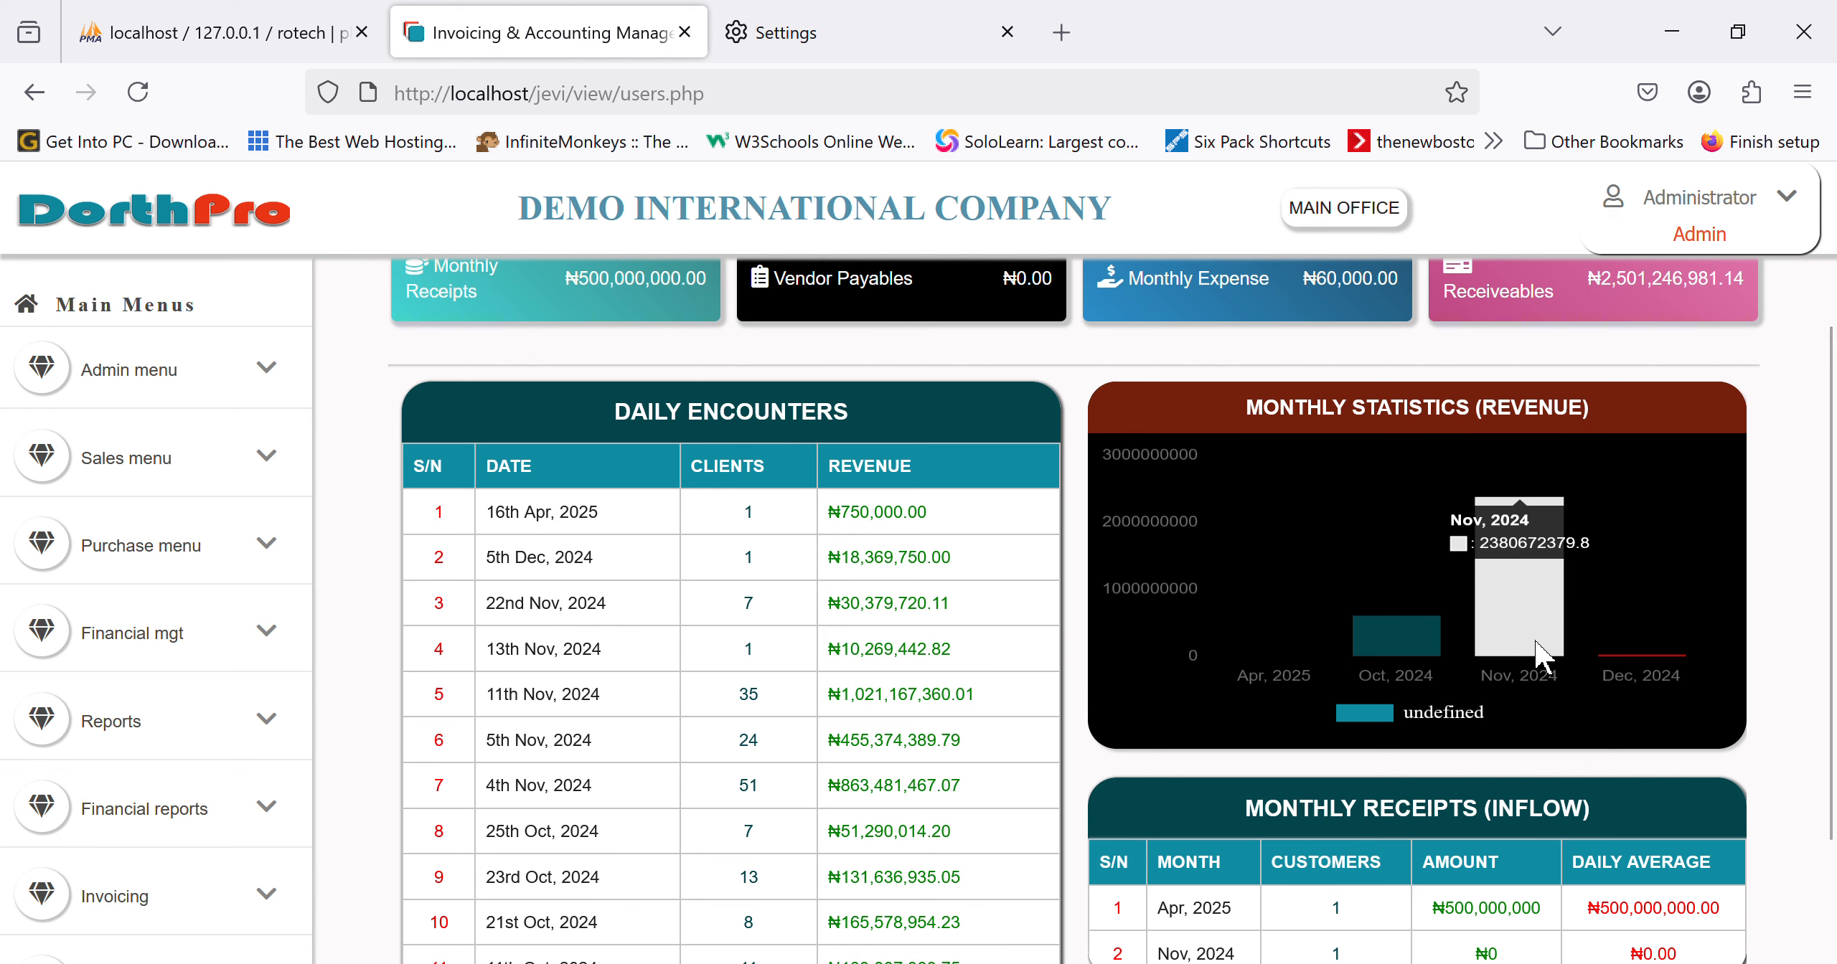
pyautogui.scroll(1, 1536, 649)
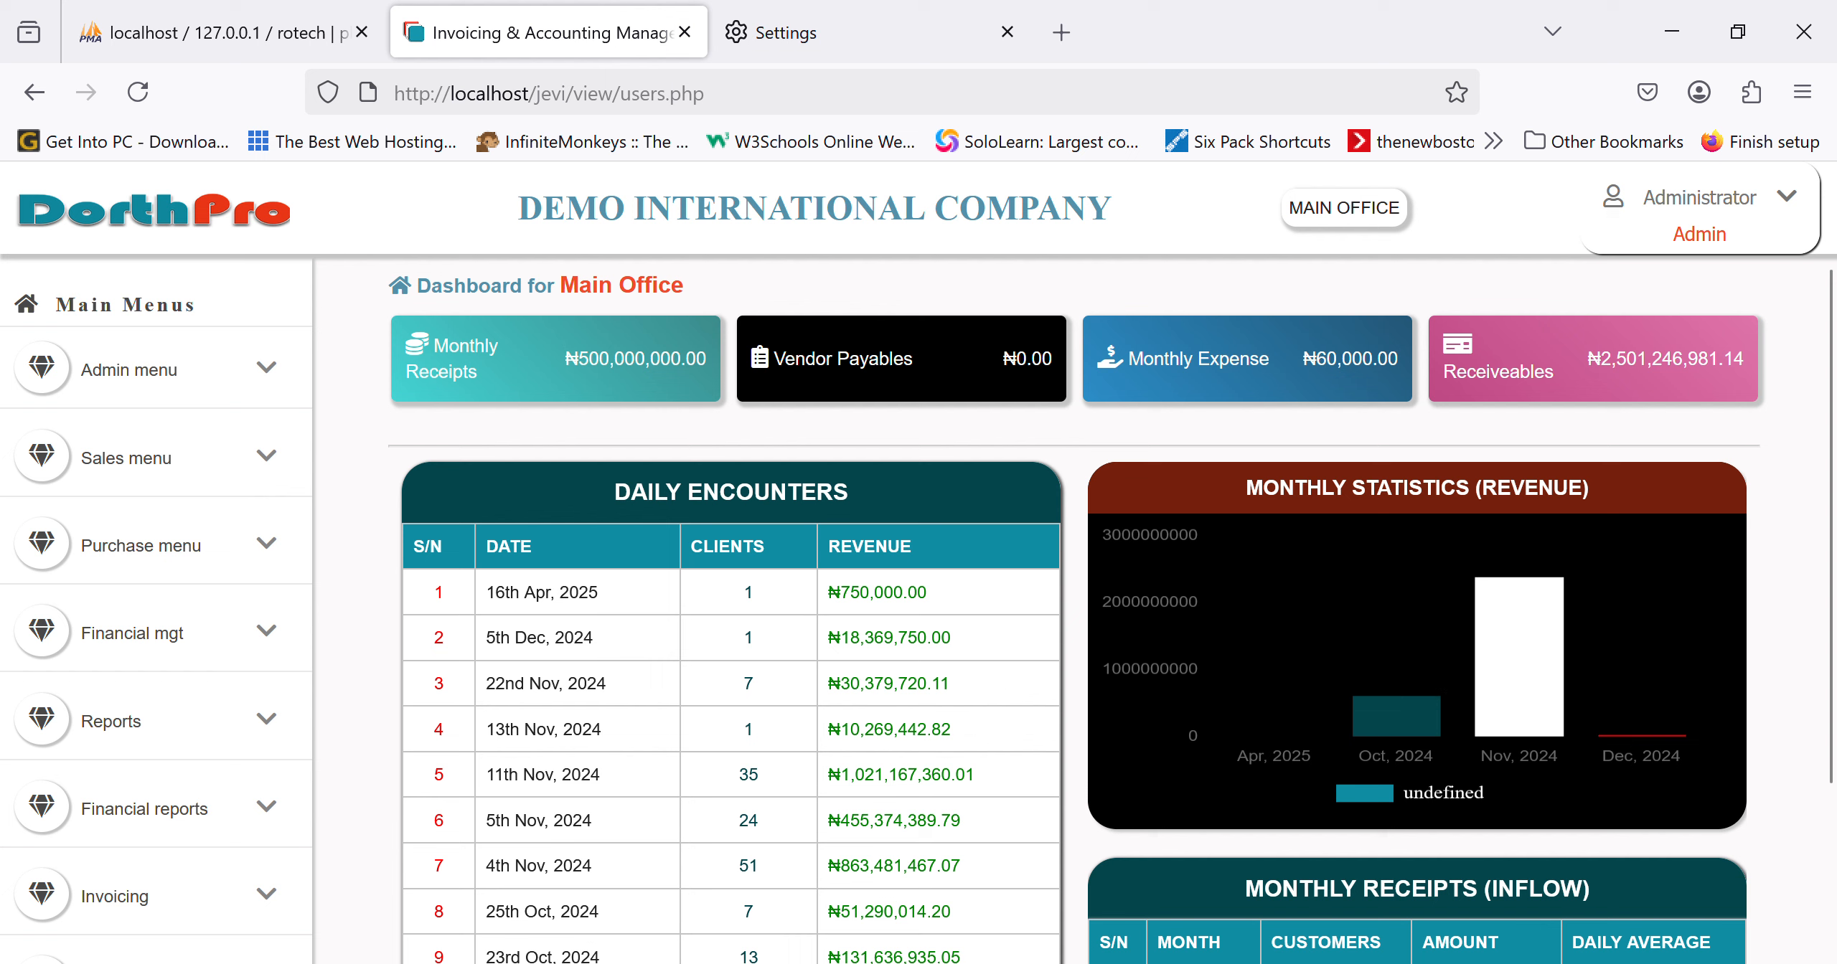
pyautogui.moveTo(1422, 729)
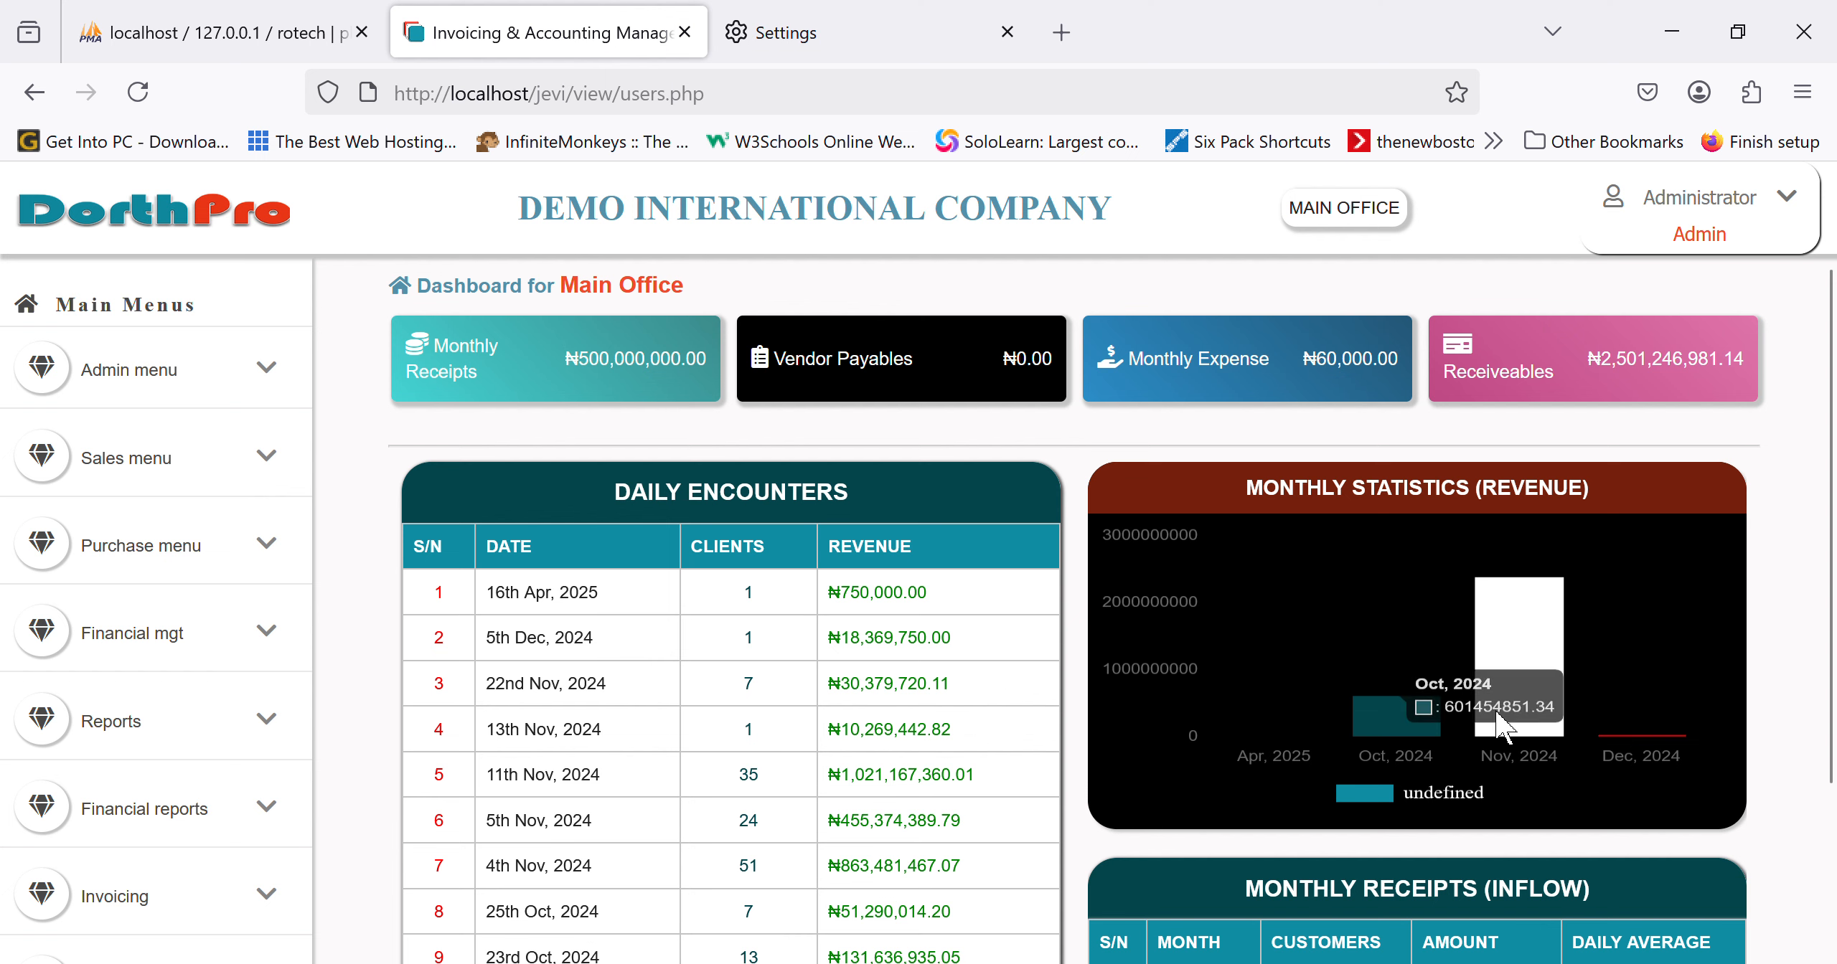
pyautogui.moveTo(1543, 723)
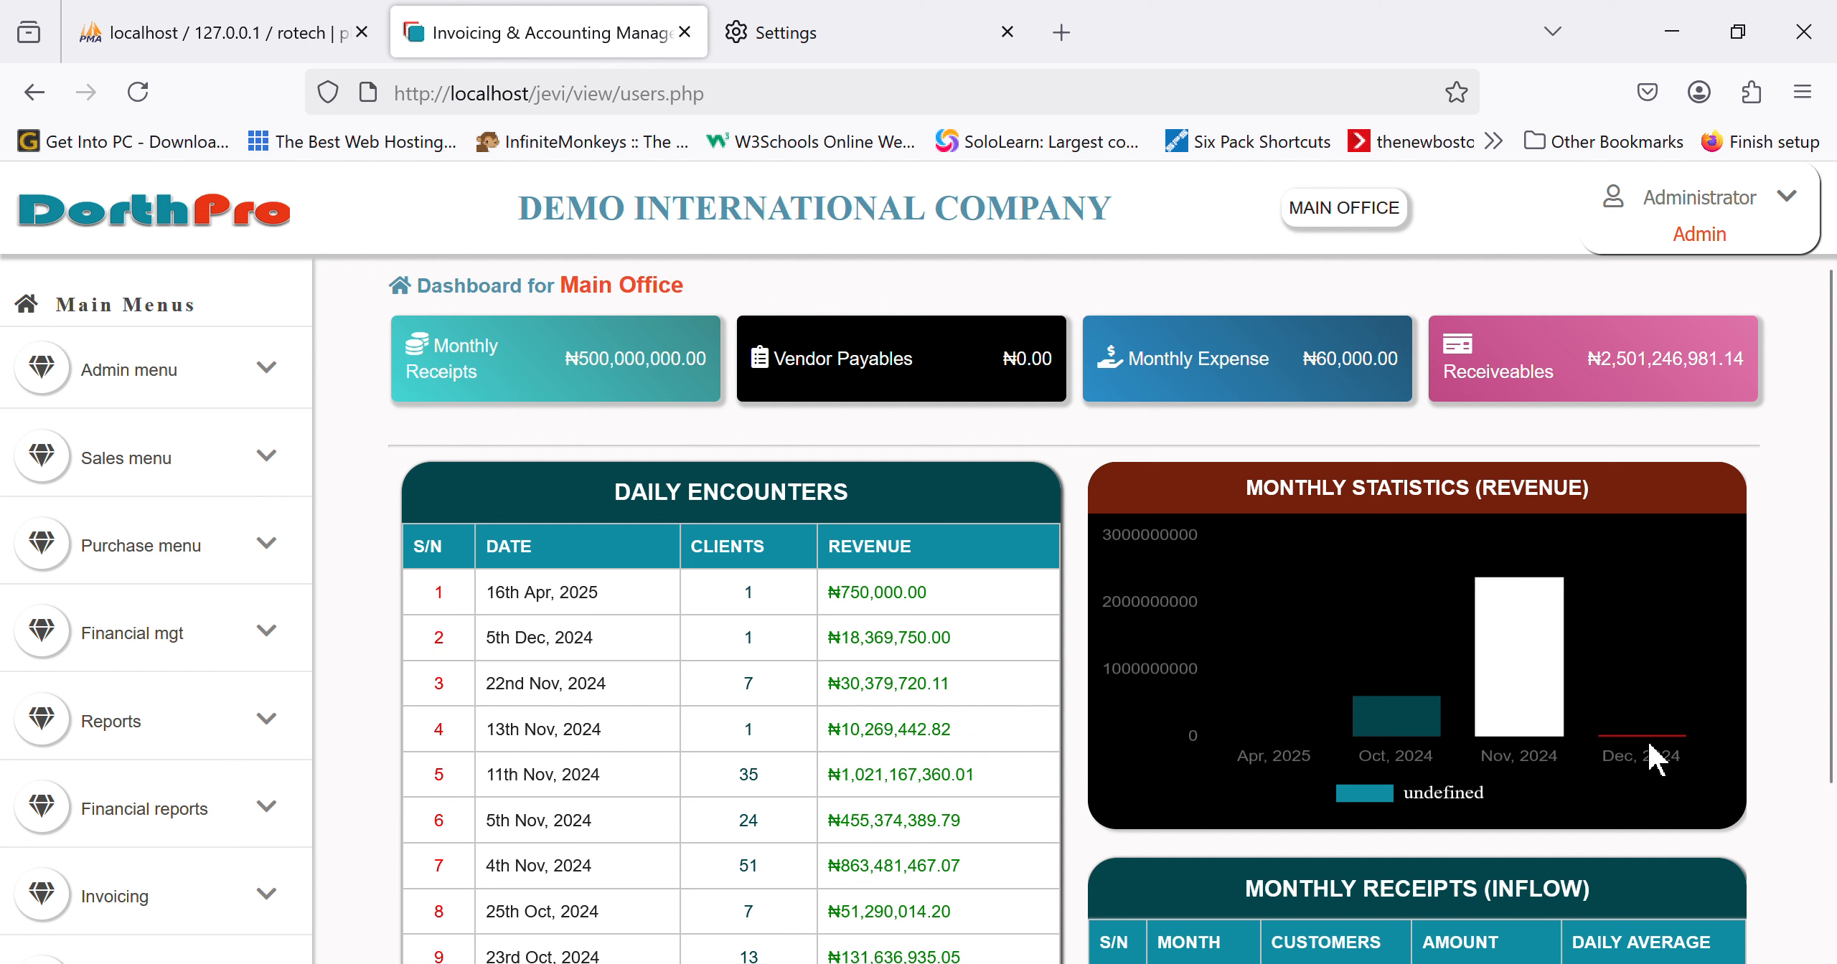
pyautogui.scroll(-3, 1315, 759)
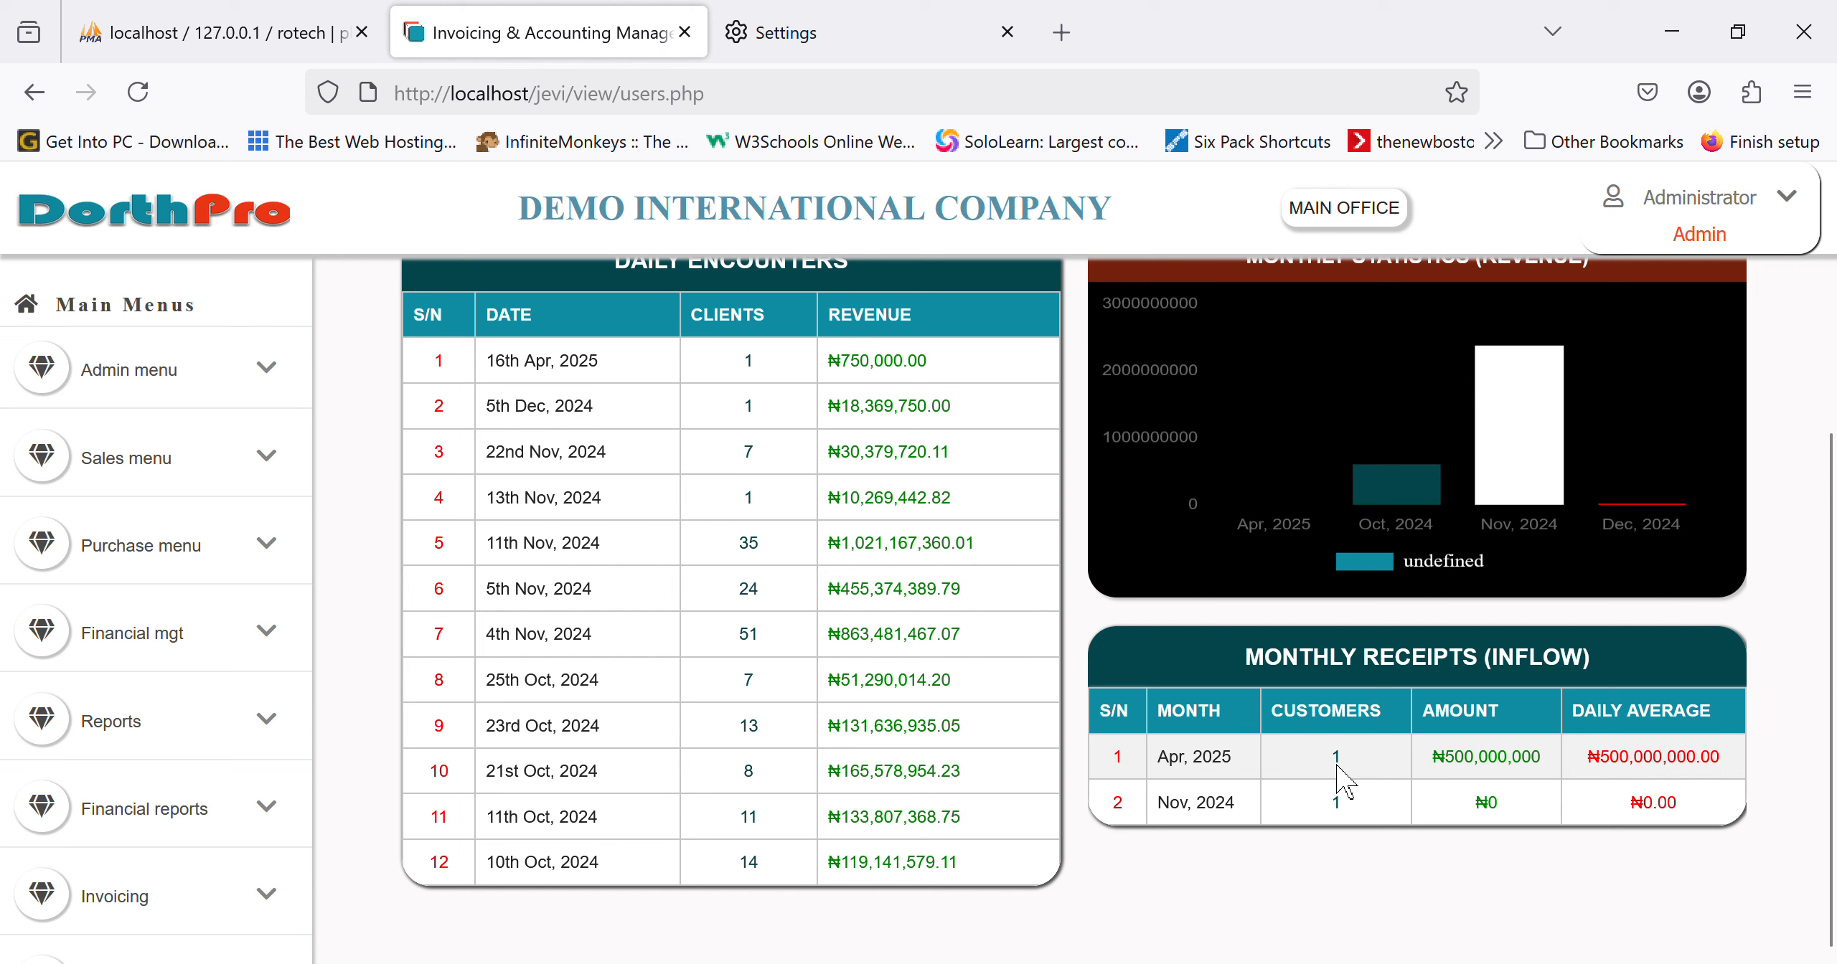
pyautogui.scroll(1, 1463, 718)
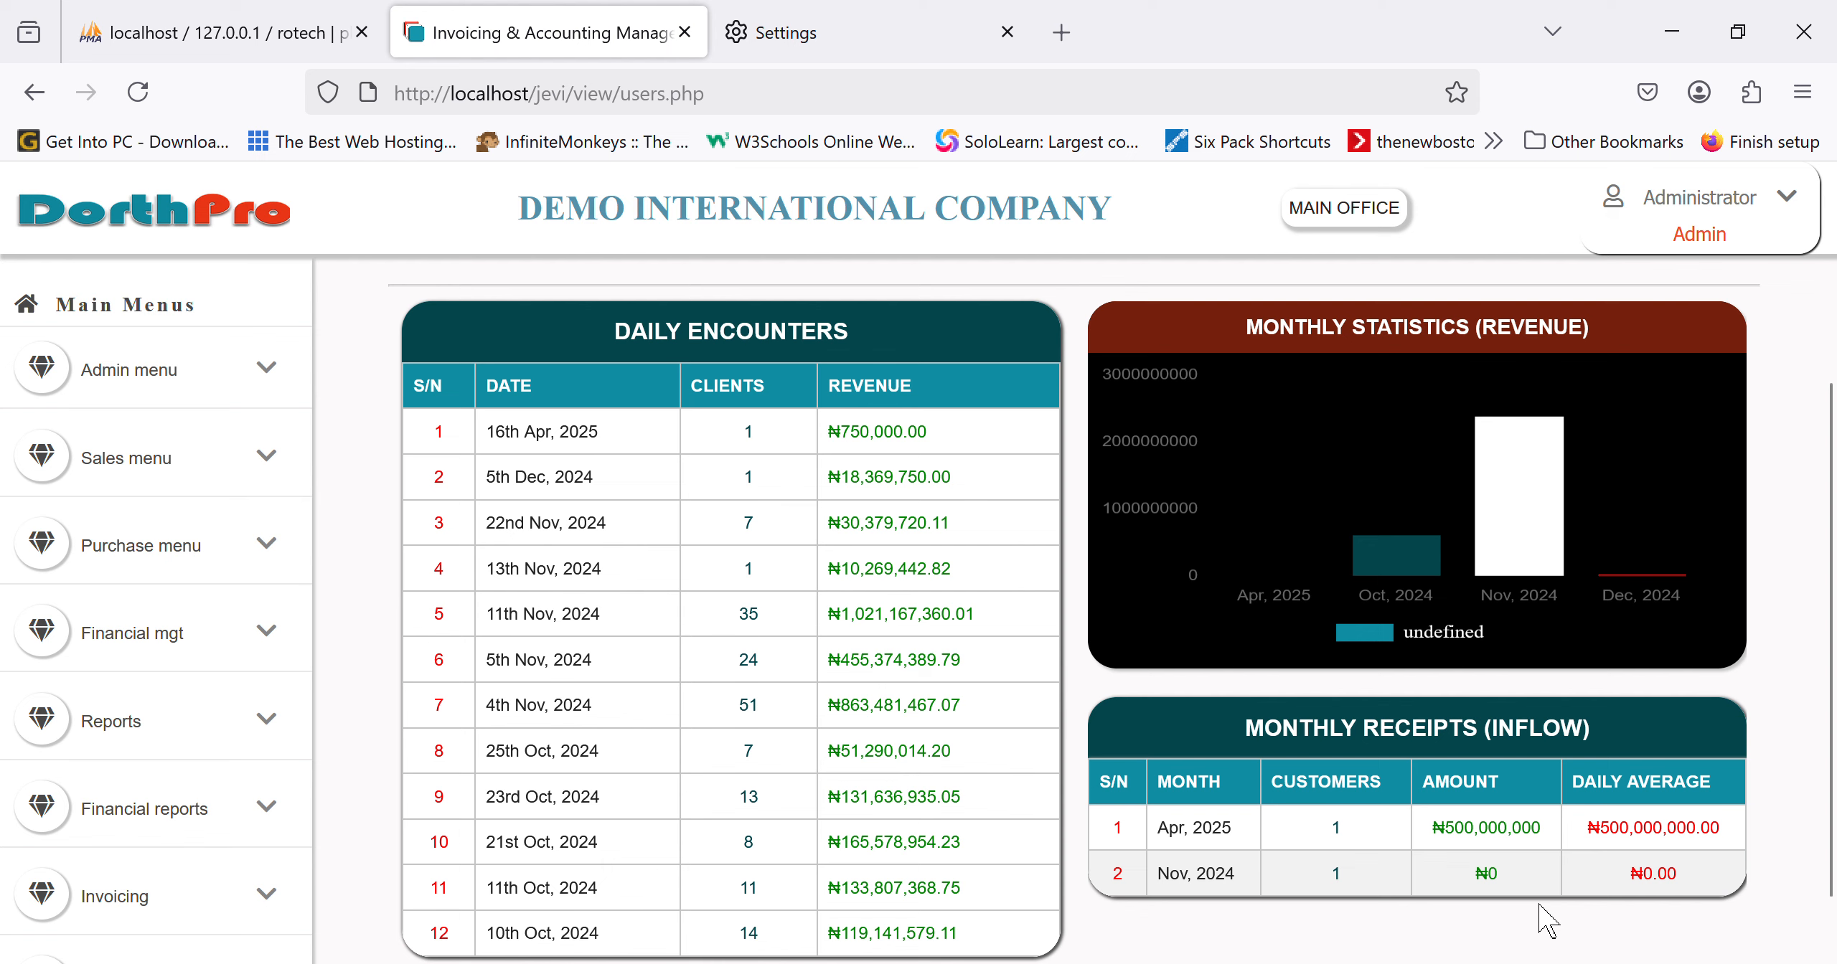
pyautogui.scroll(5, 1543, 919)
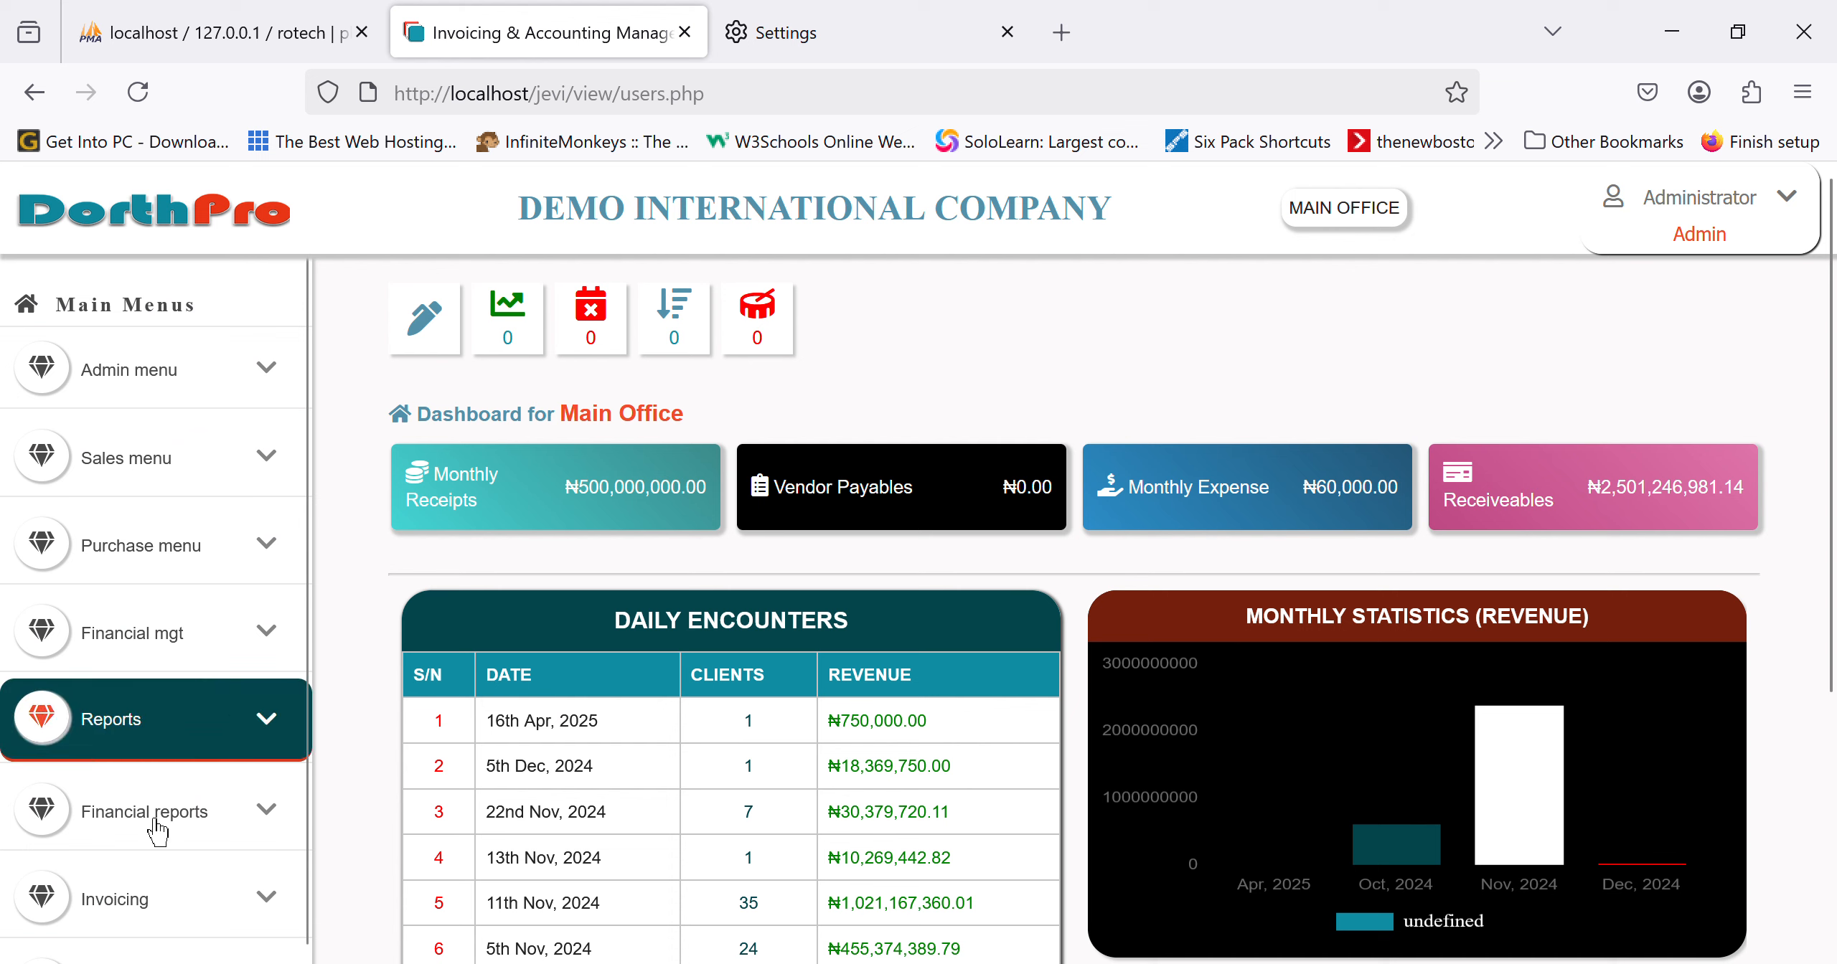
# Step: From the Admin menu, open the Add Users form with full name, username, role and store fields
pyautogui.scroll(-2, 150, 911)
pyautogui.scroll(2, 151, 910)
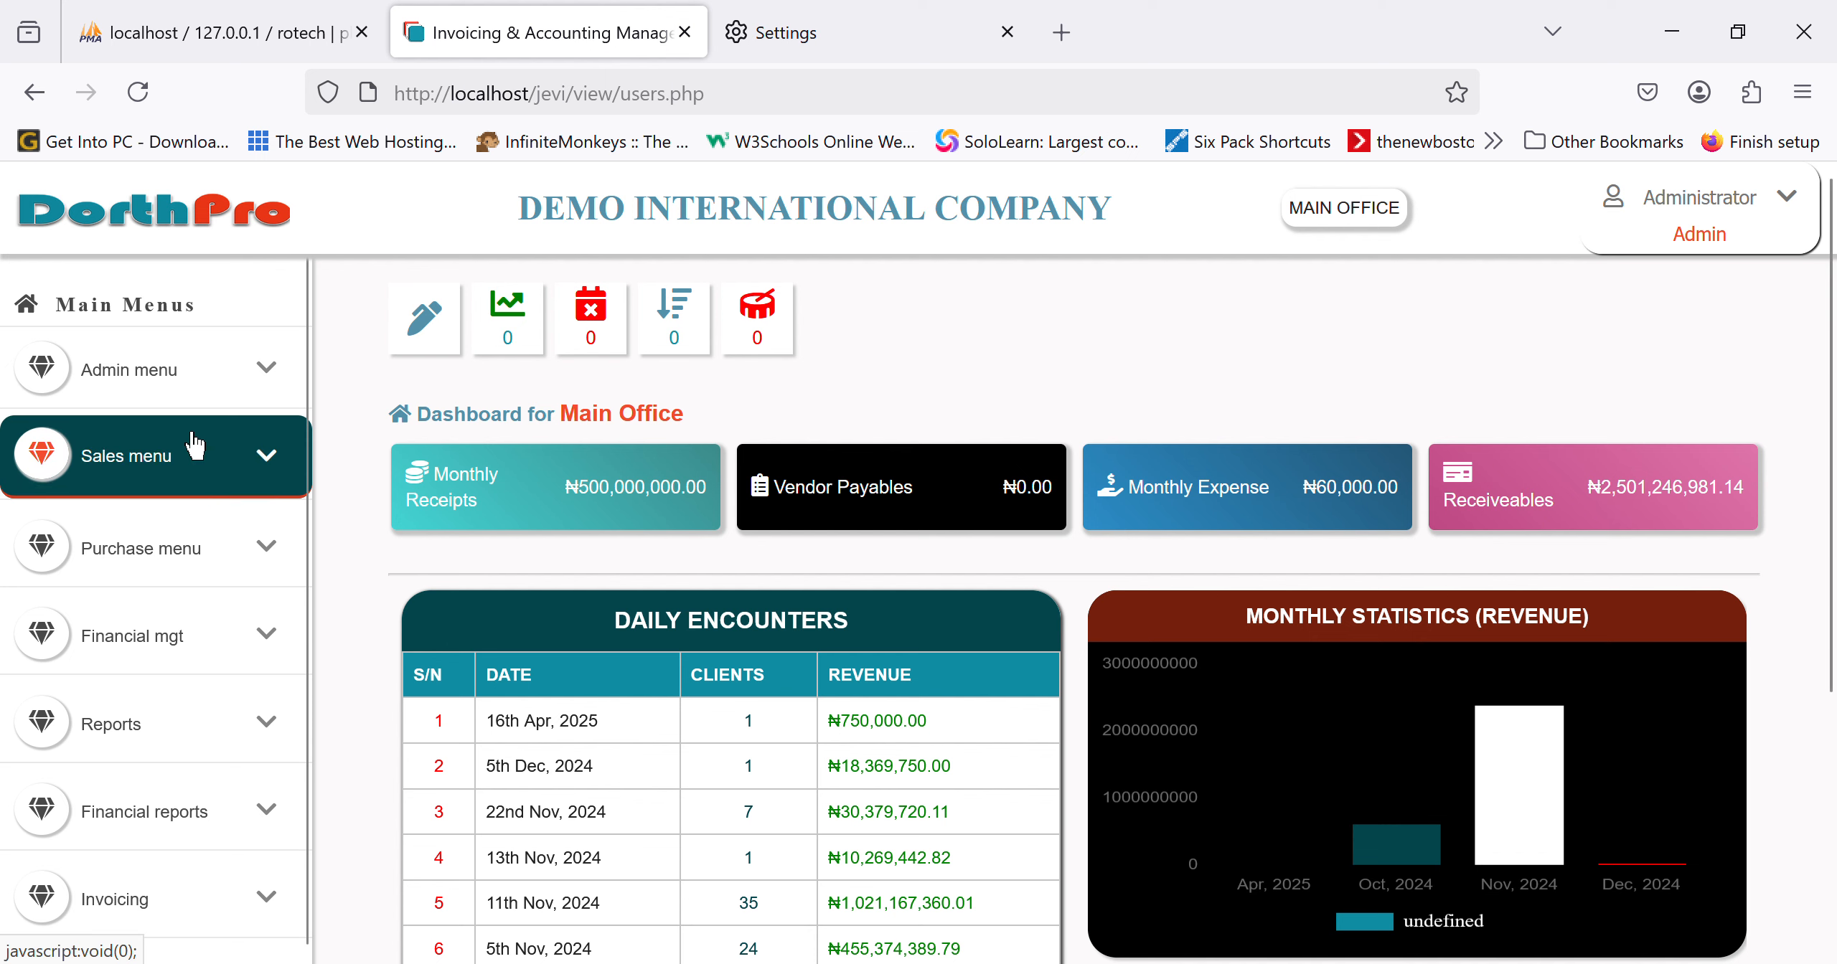
pyautogui.click(154, 402)
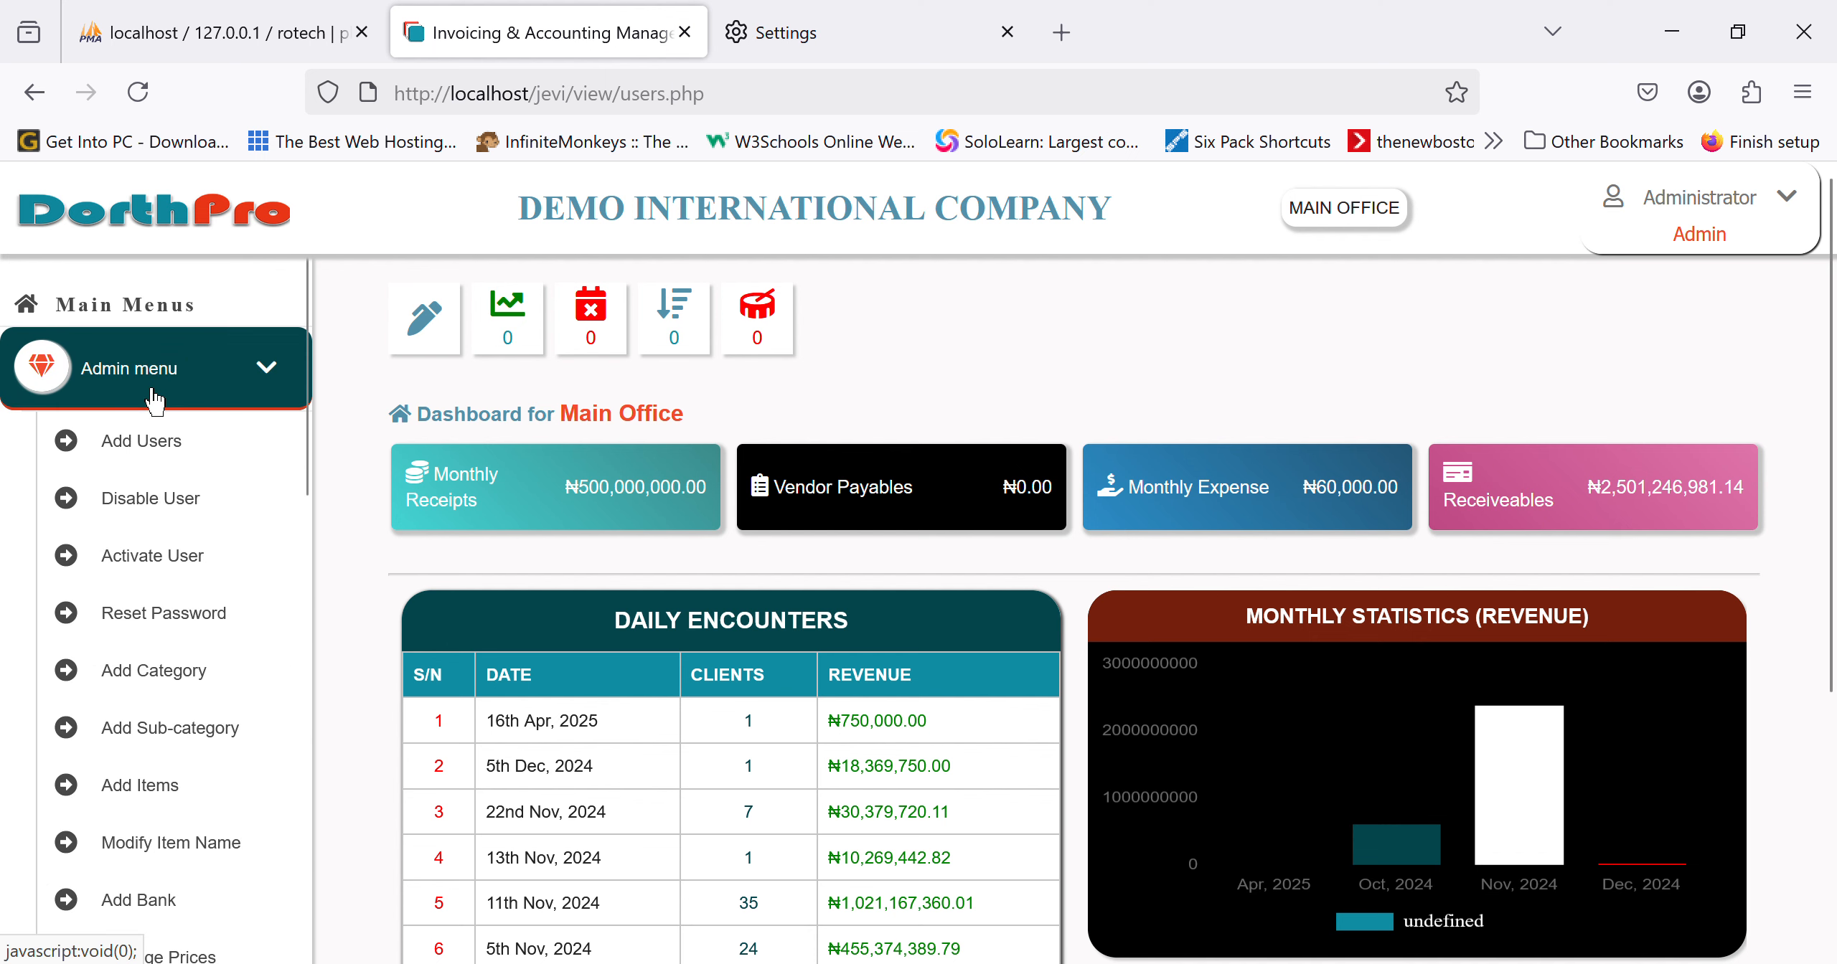
pyautogui.click(154, 401)
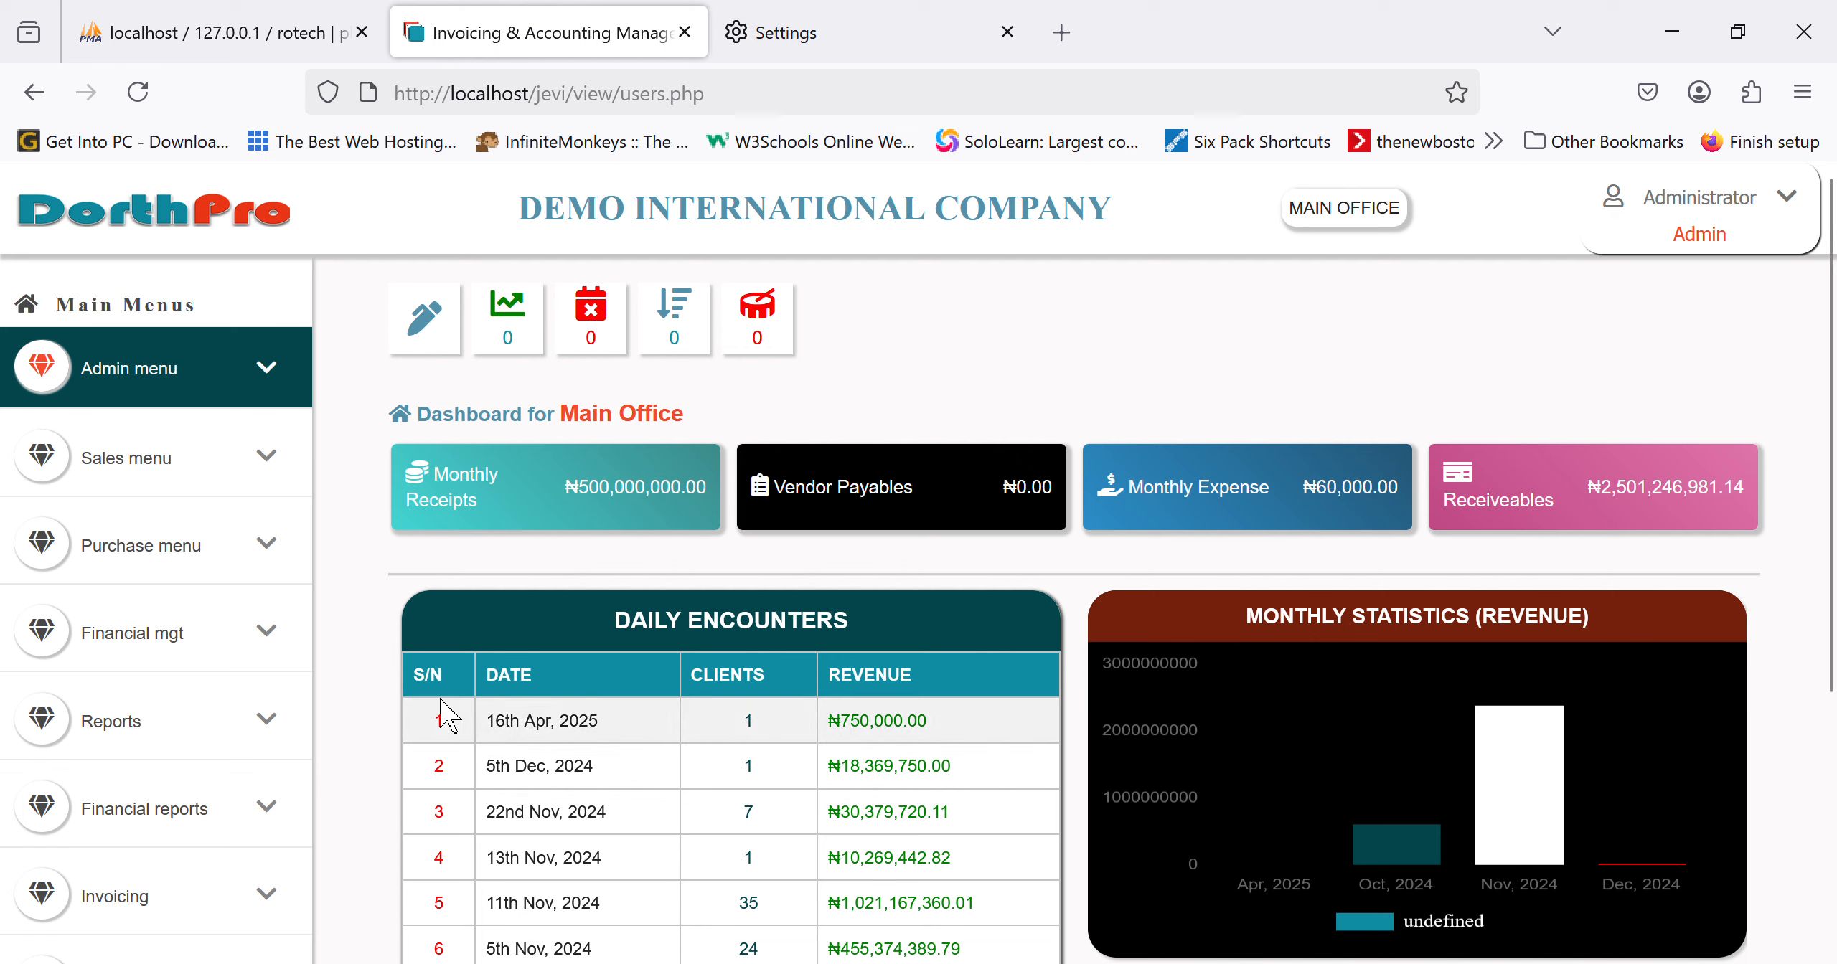
pyautogui.click(184, 397)
pyautogui.click(211, 471)
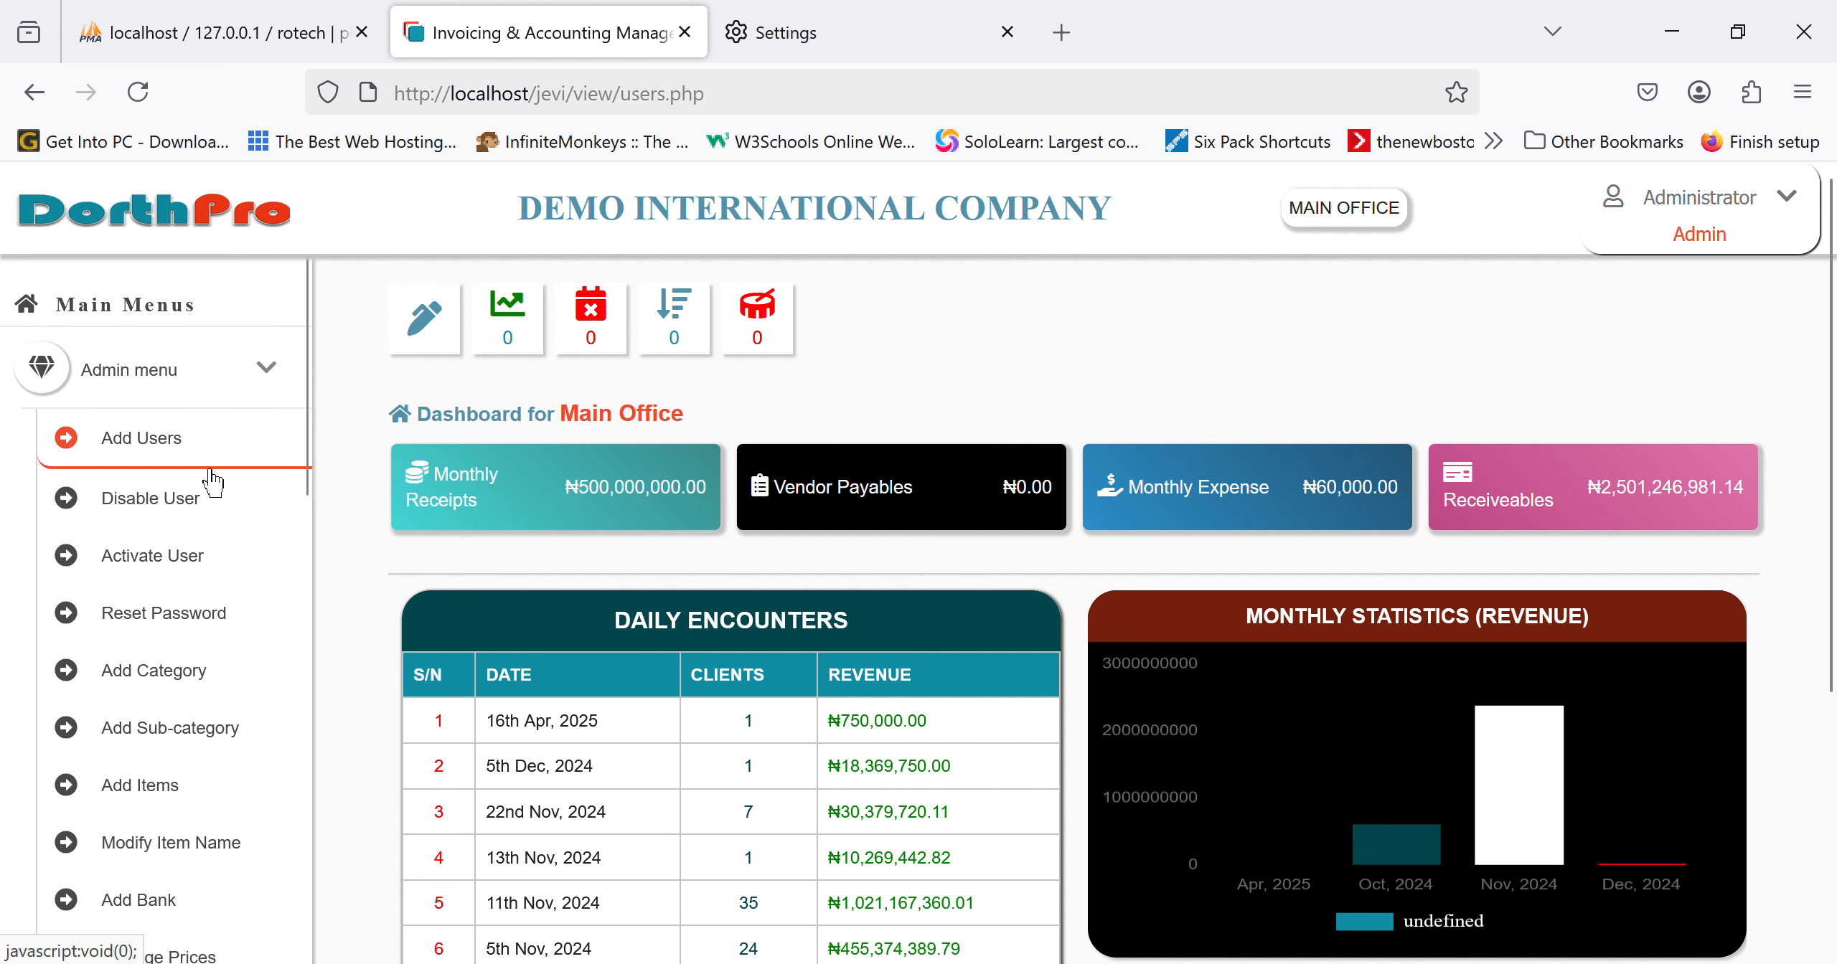
pyautogui.click(820, 518)
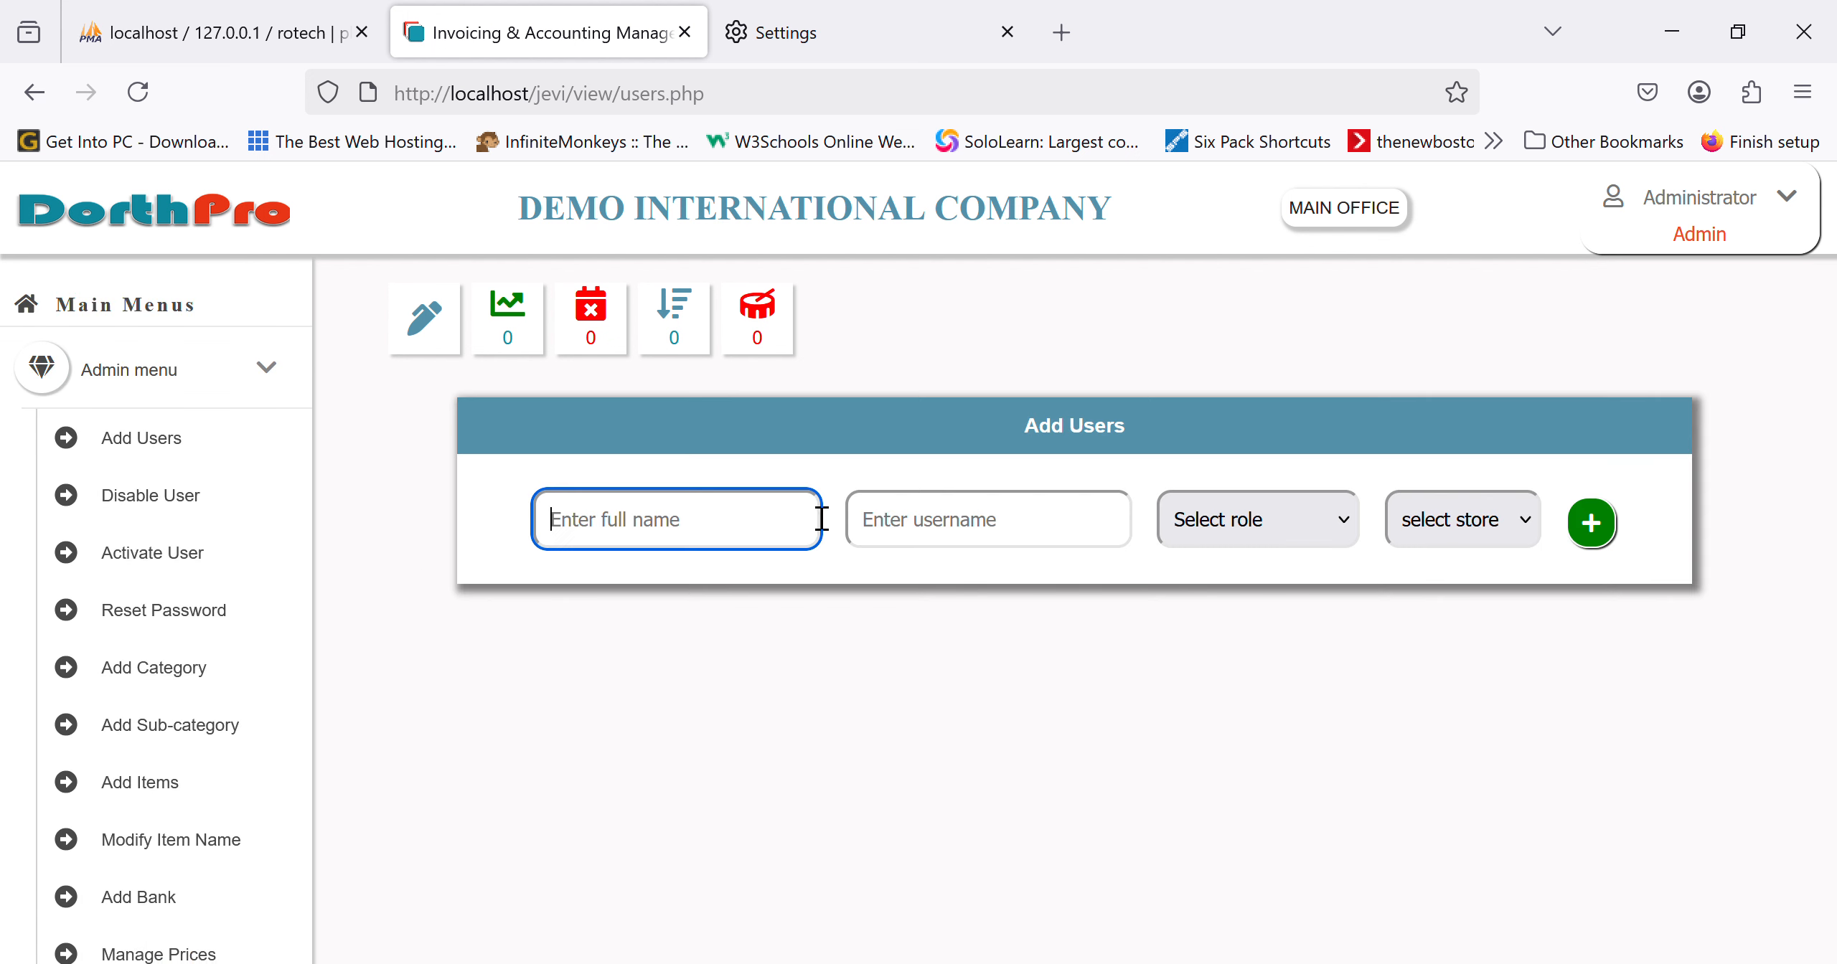
pyautogui.click(1084, 547)
pyautogui.click(1360, 544)
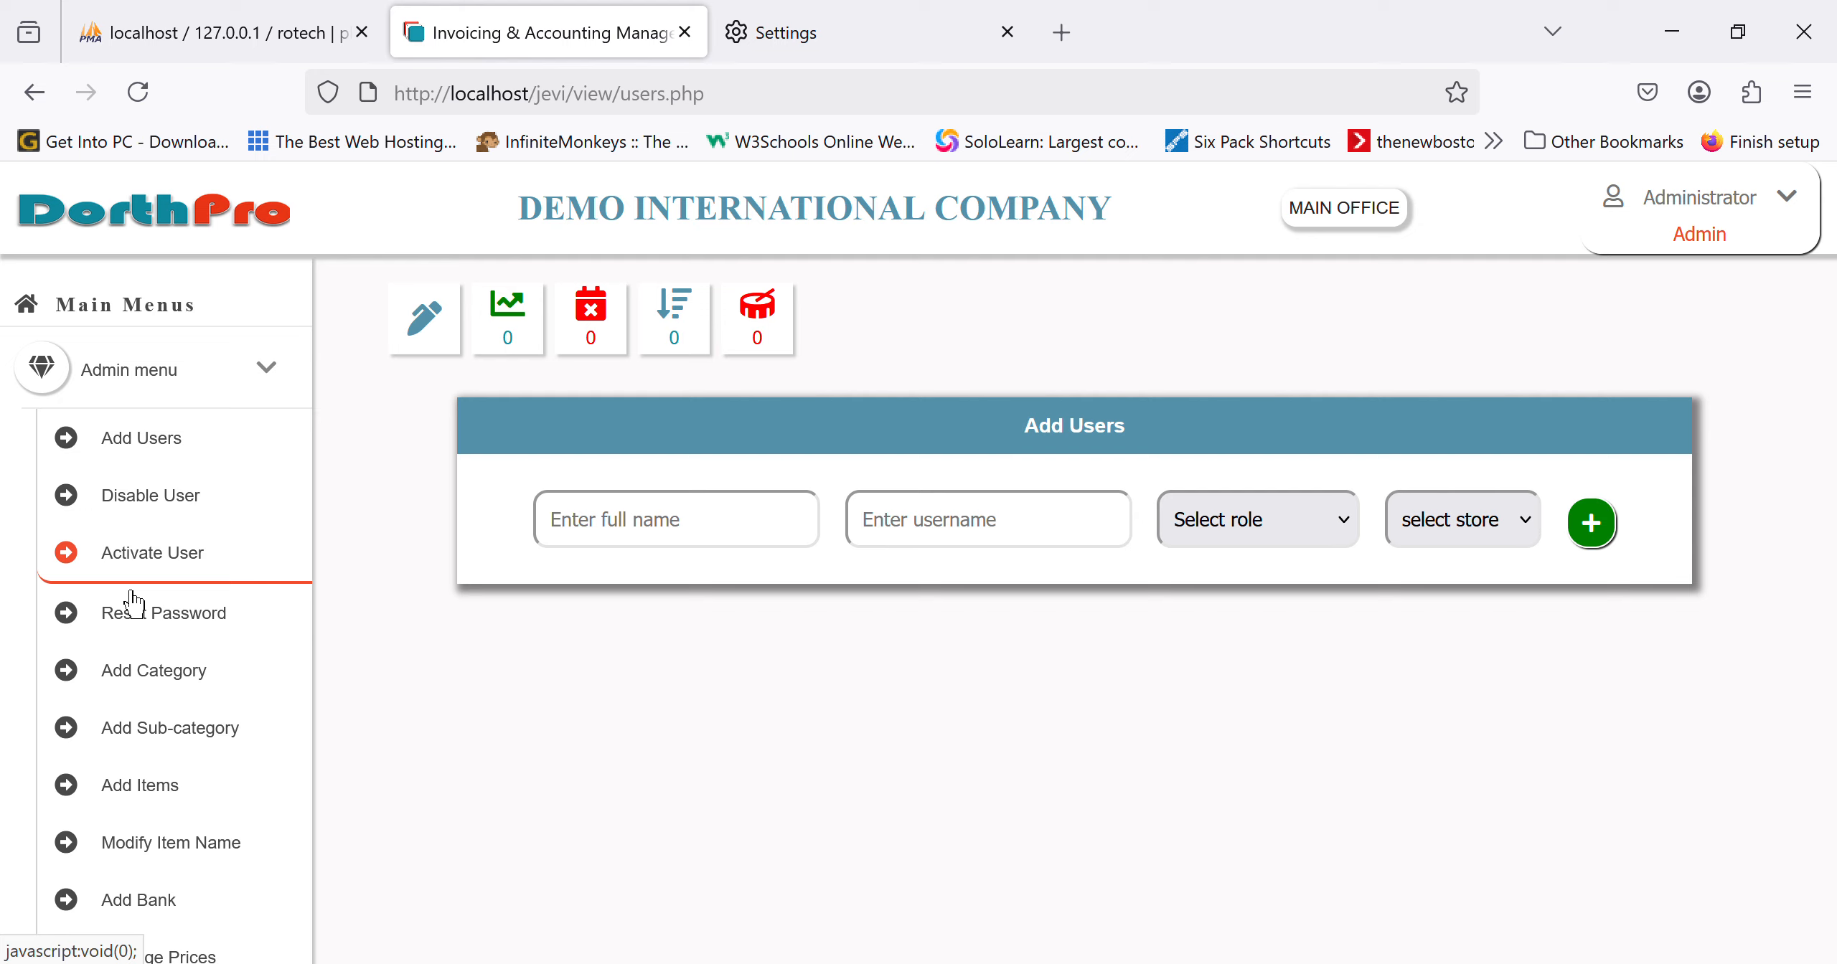
# Step: Review the Disable User and Reset Password account lists
pyautogui.click(188, 511)
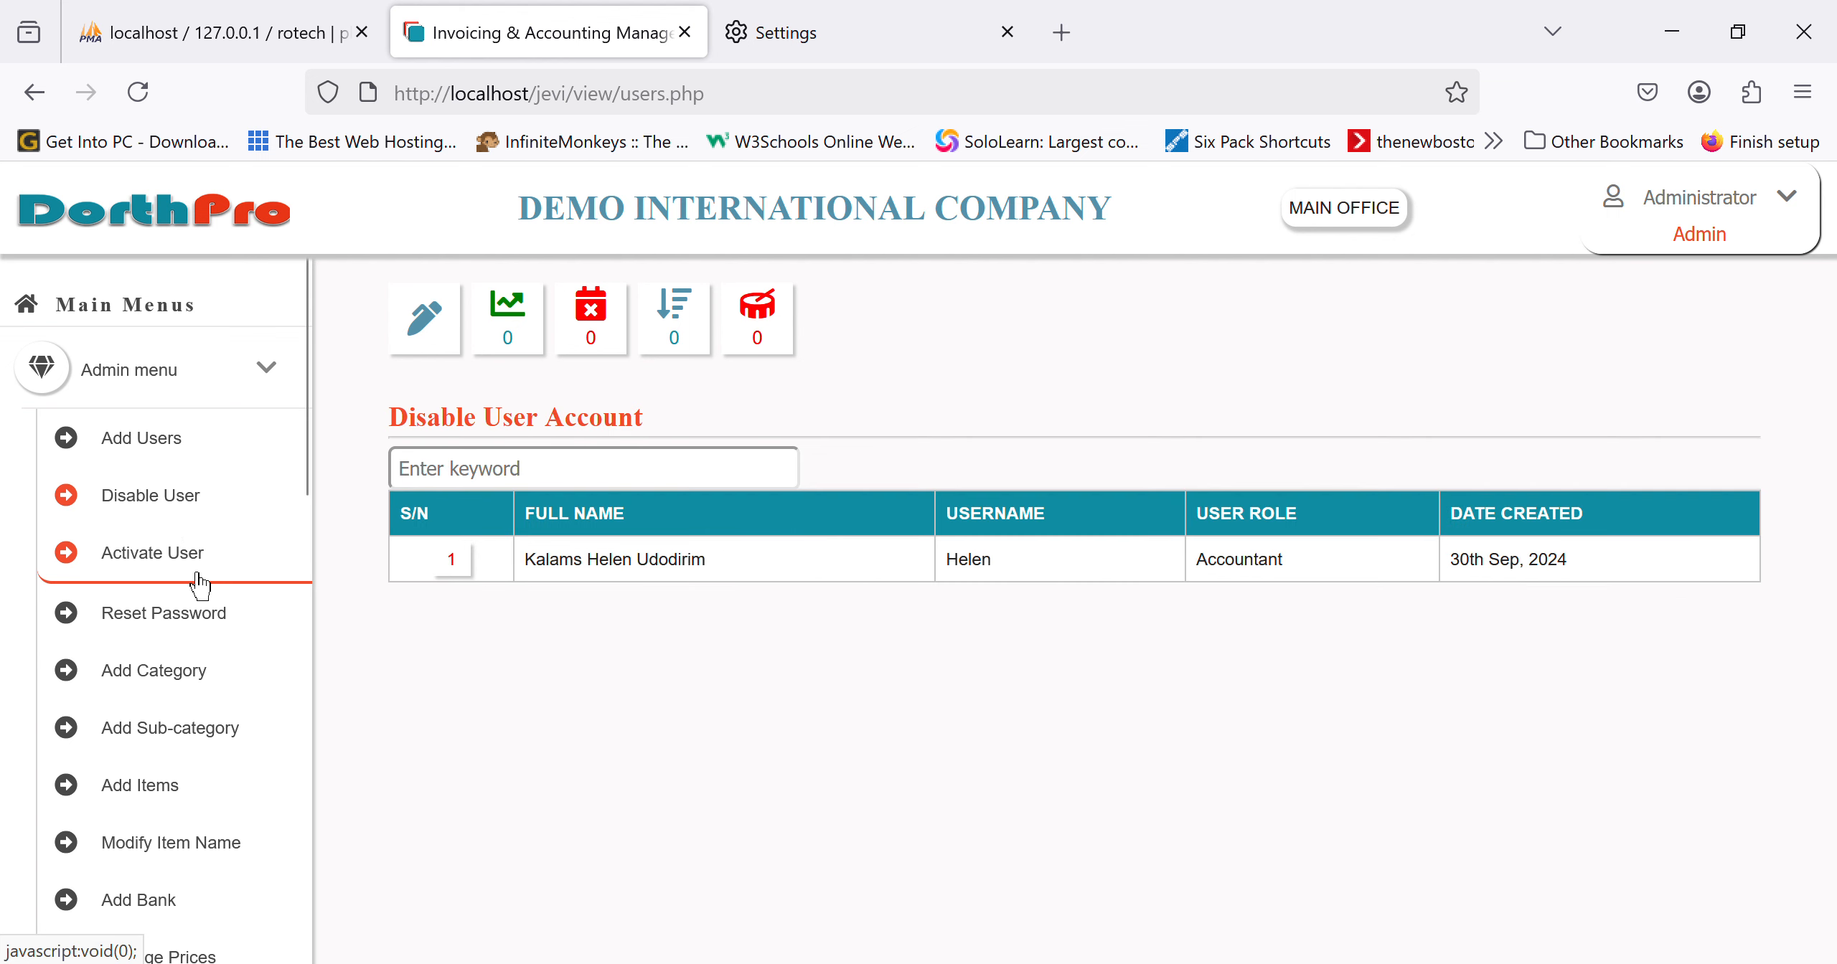
pyautogui.click(206, 635)
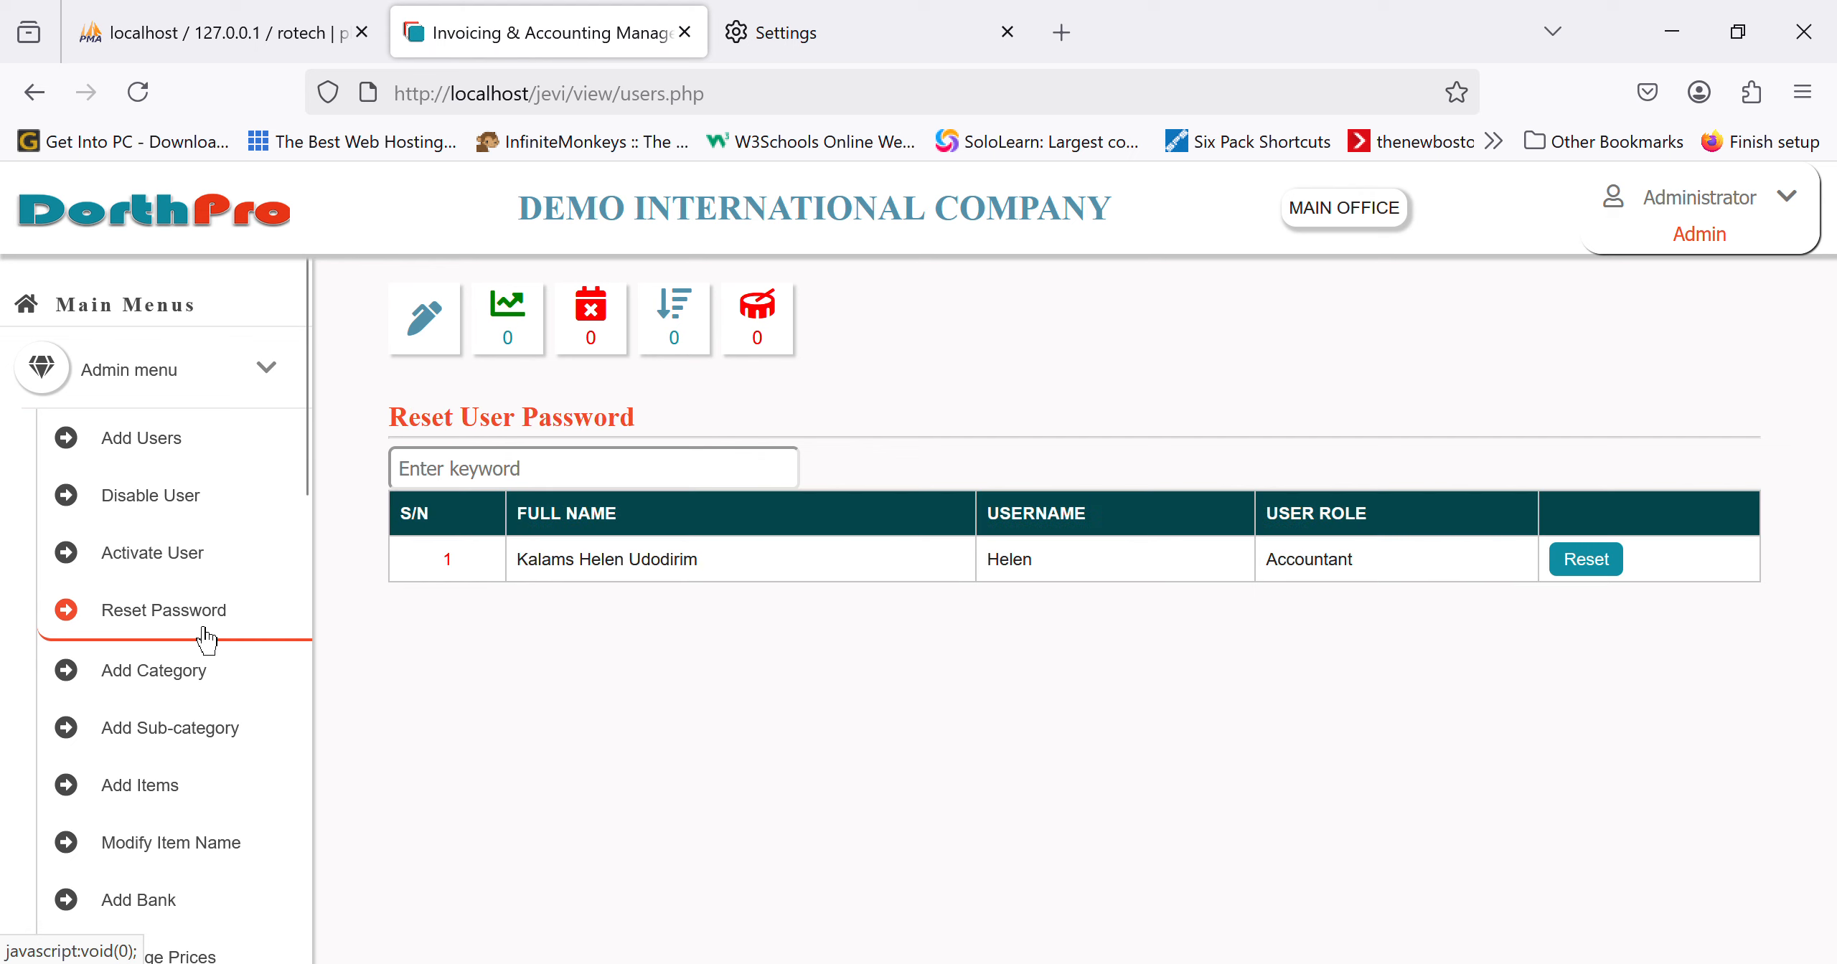
pyautogui.scroll(-7, 206, 695)
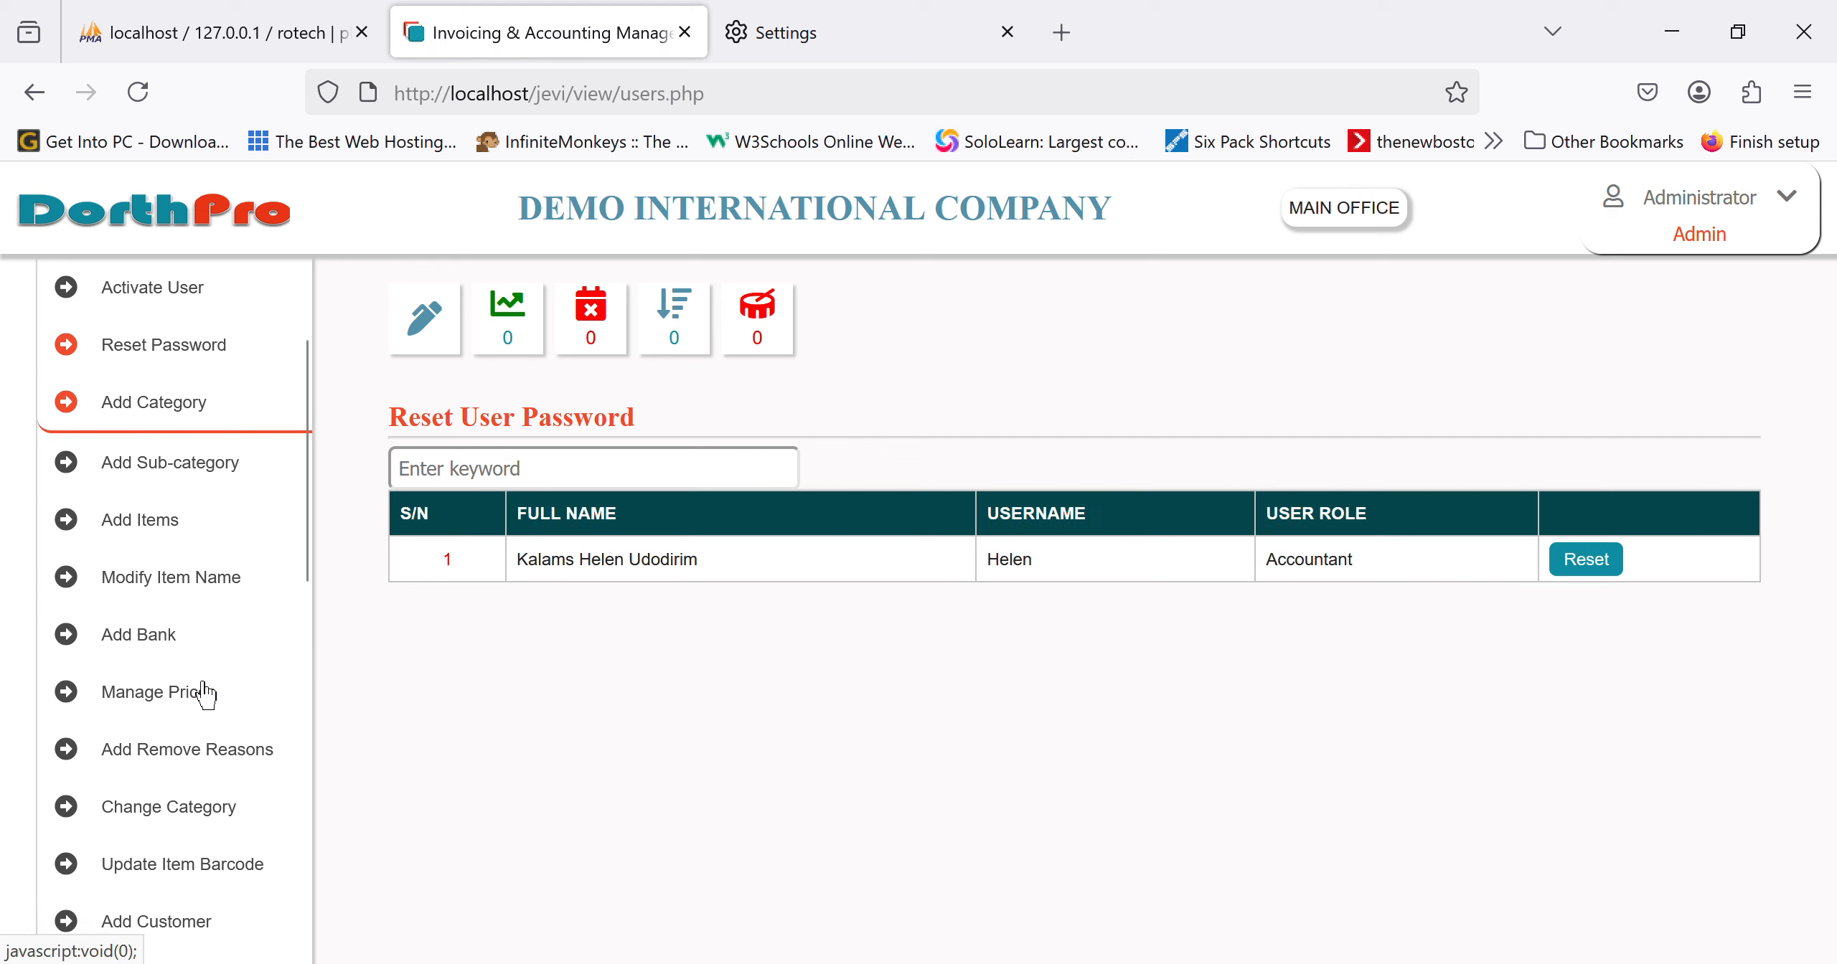
pyautogui.scroll(-5, 206, 695)
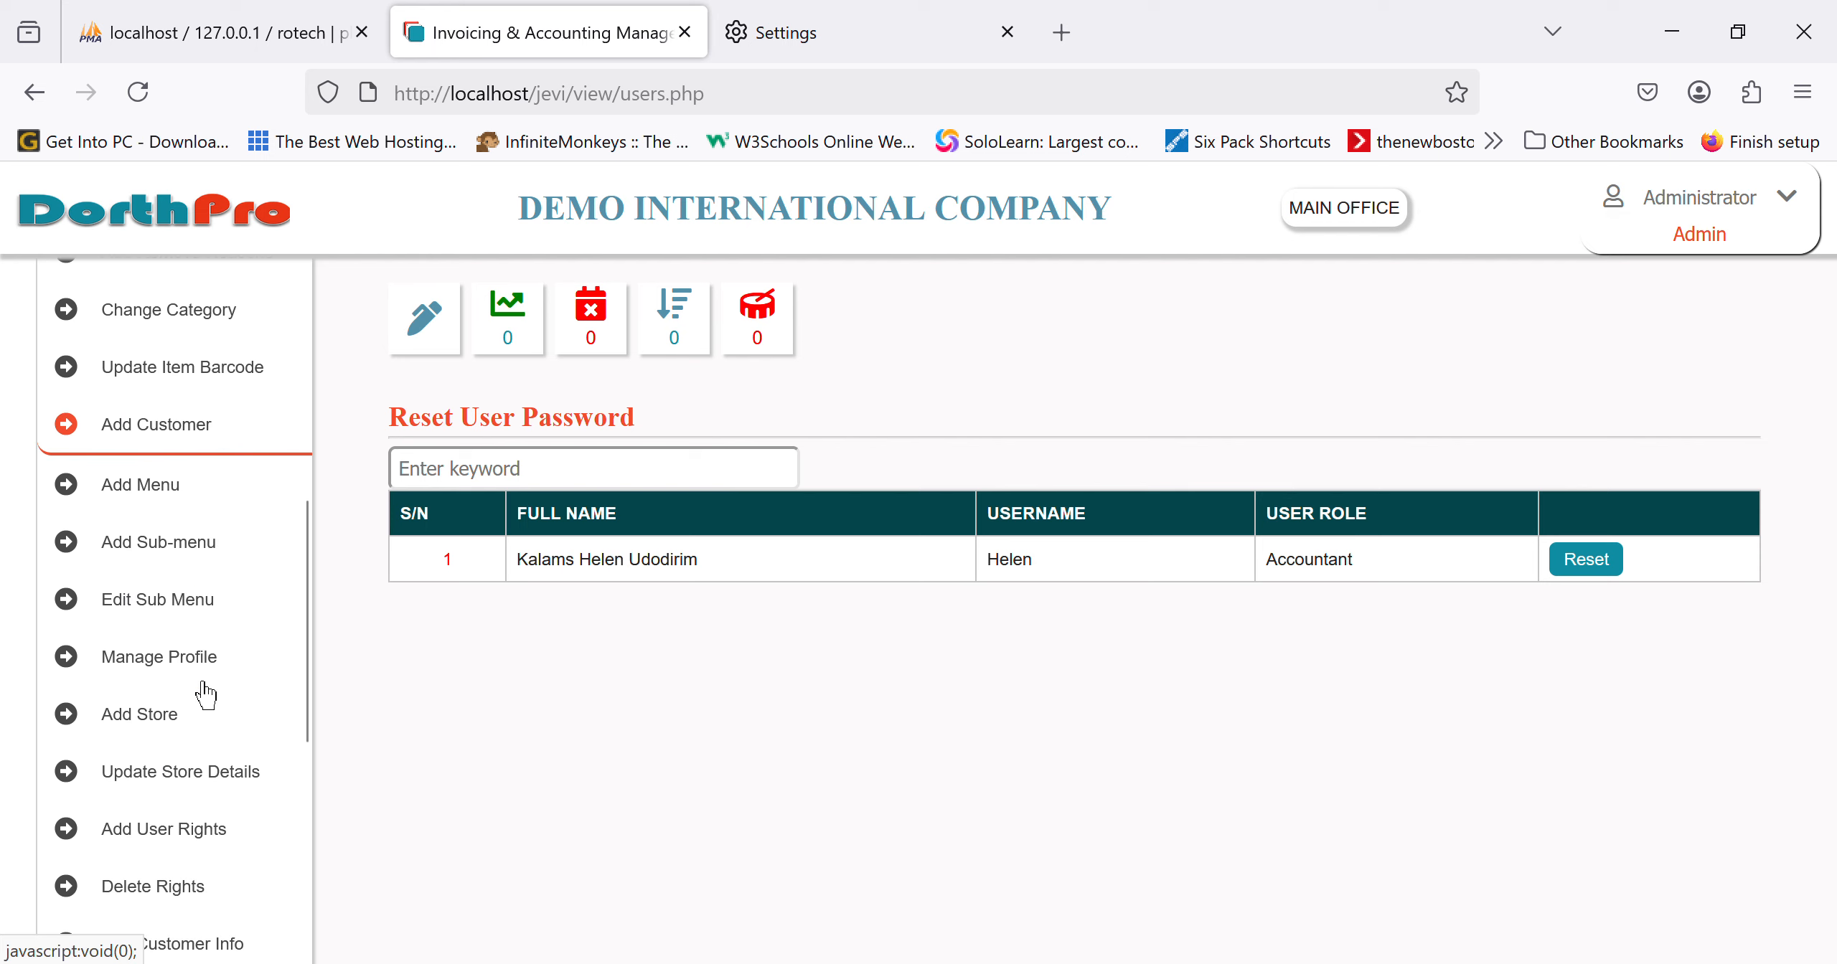
pyautogui.scroll(-3, 206, 694)
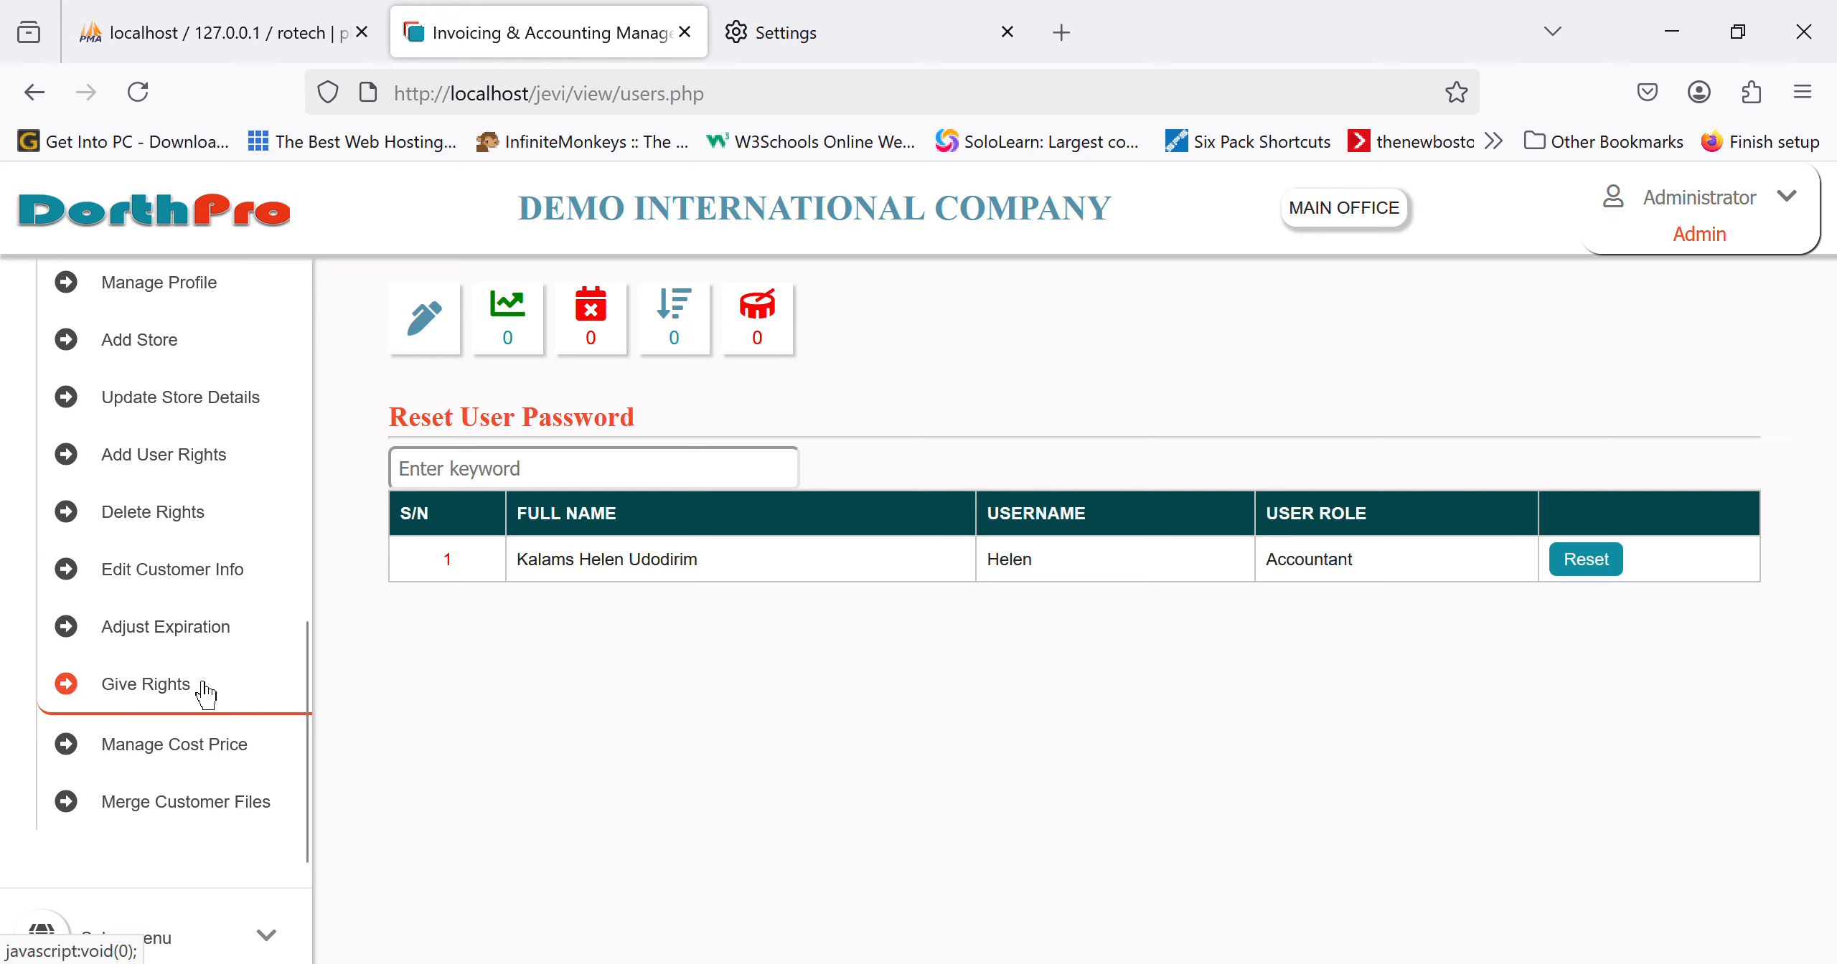
# Step: Open the Merge Customer Files form with its correct and wrong customer name fields
pyautogui.click(231, 822)
pyautogui.click(693, 561)
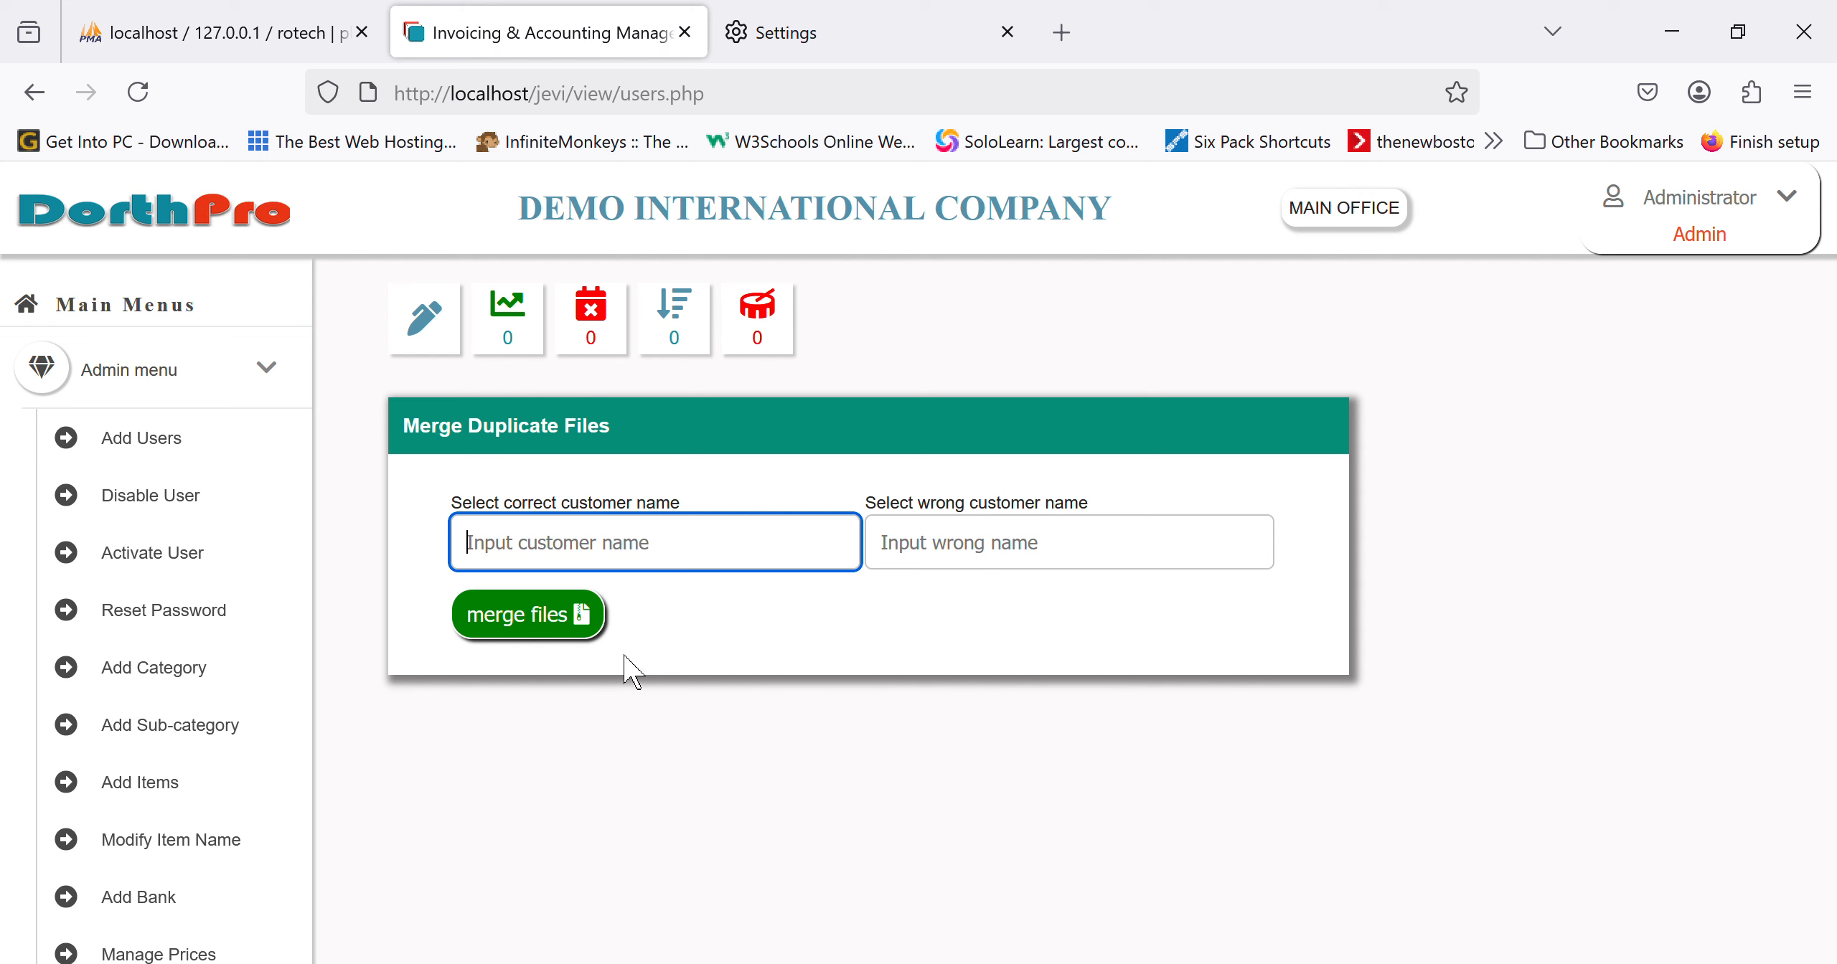
pyautogui.scroll(-10, 254, 763)
pyautogui.scroll(-5, 258, 765)
pyautogui.scroll(10, 258, 765)
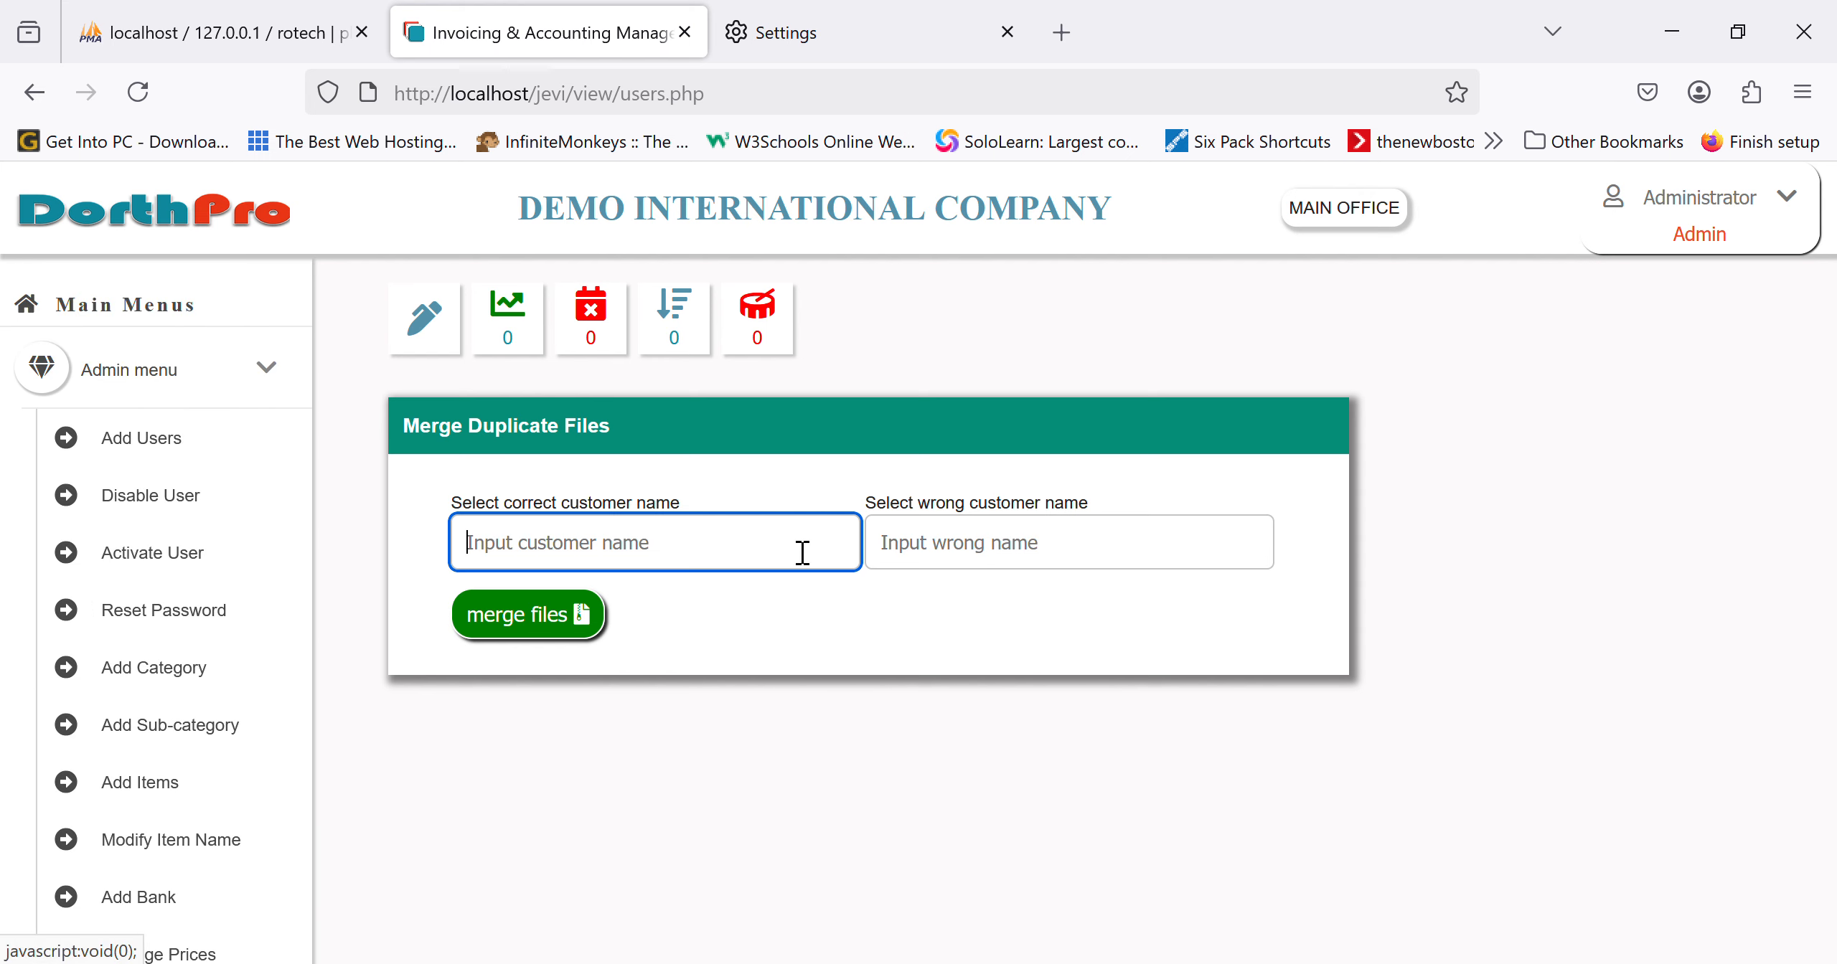
pyautogui.click(1152, 549)
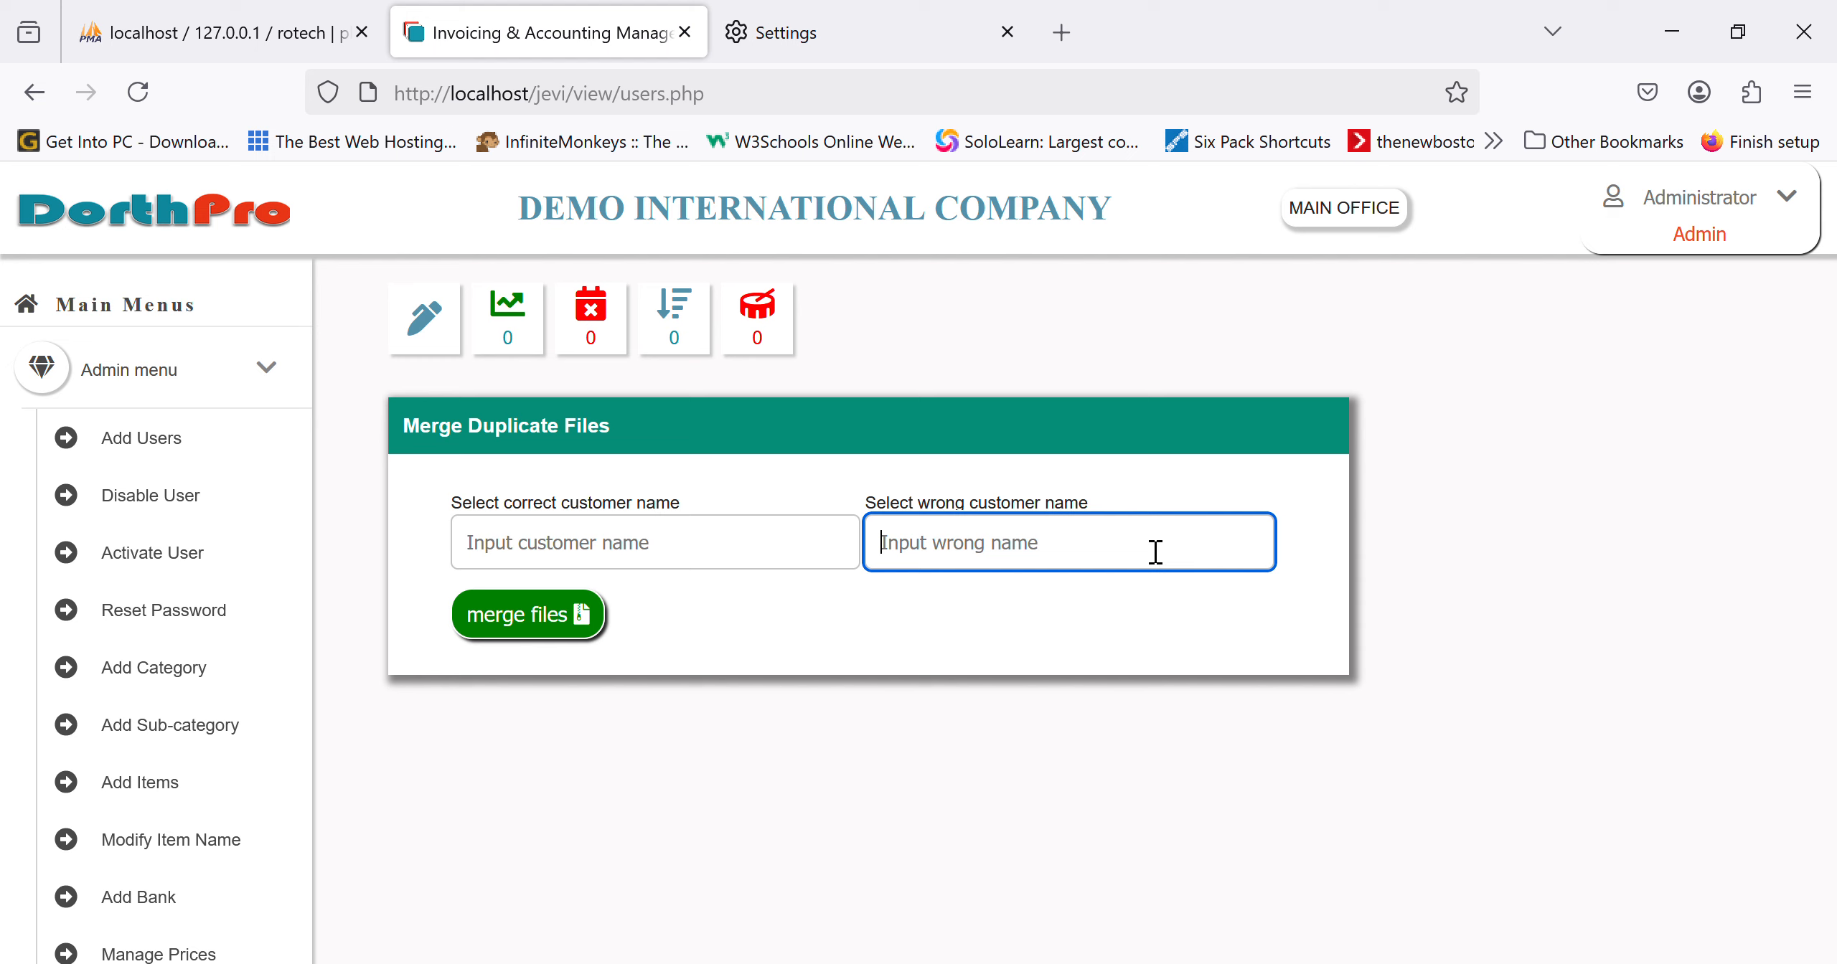
pyautogui.scroll(-15, 193, 843)
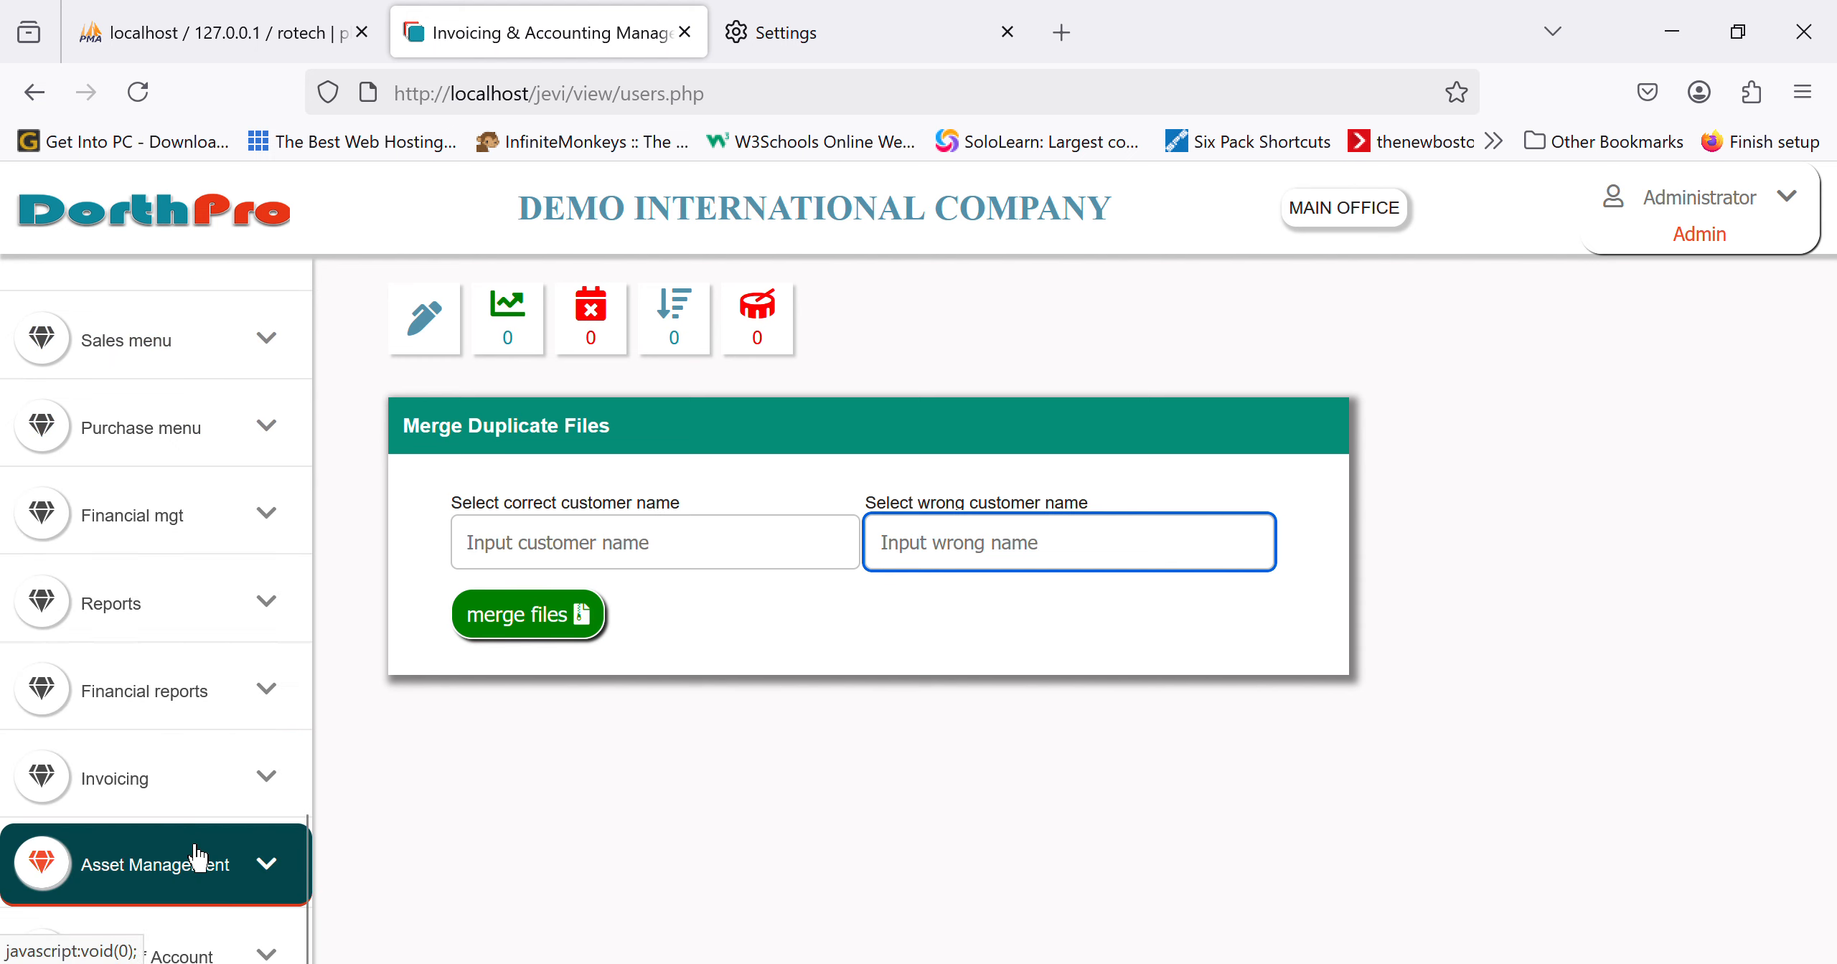
# Step: Expand the Purchase menu and open Receive Purchases
pyautogui.click(234, 449)
pyautogui.scroll(12, 229, 439)
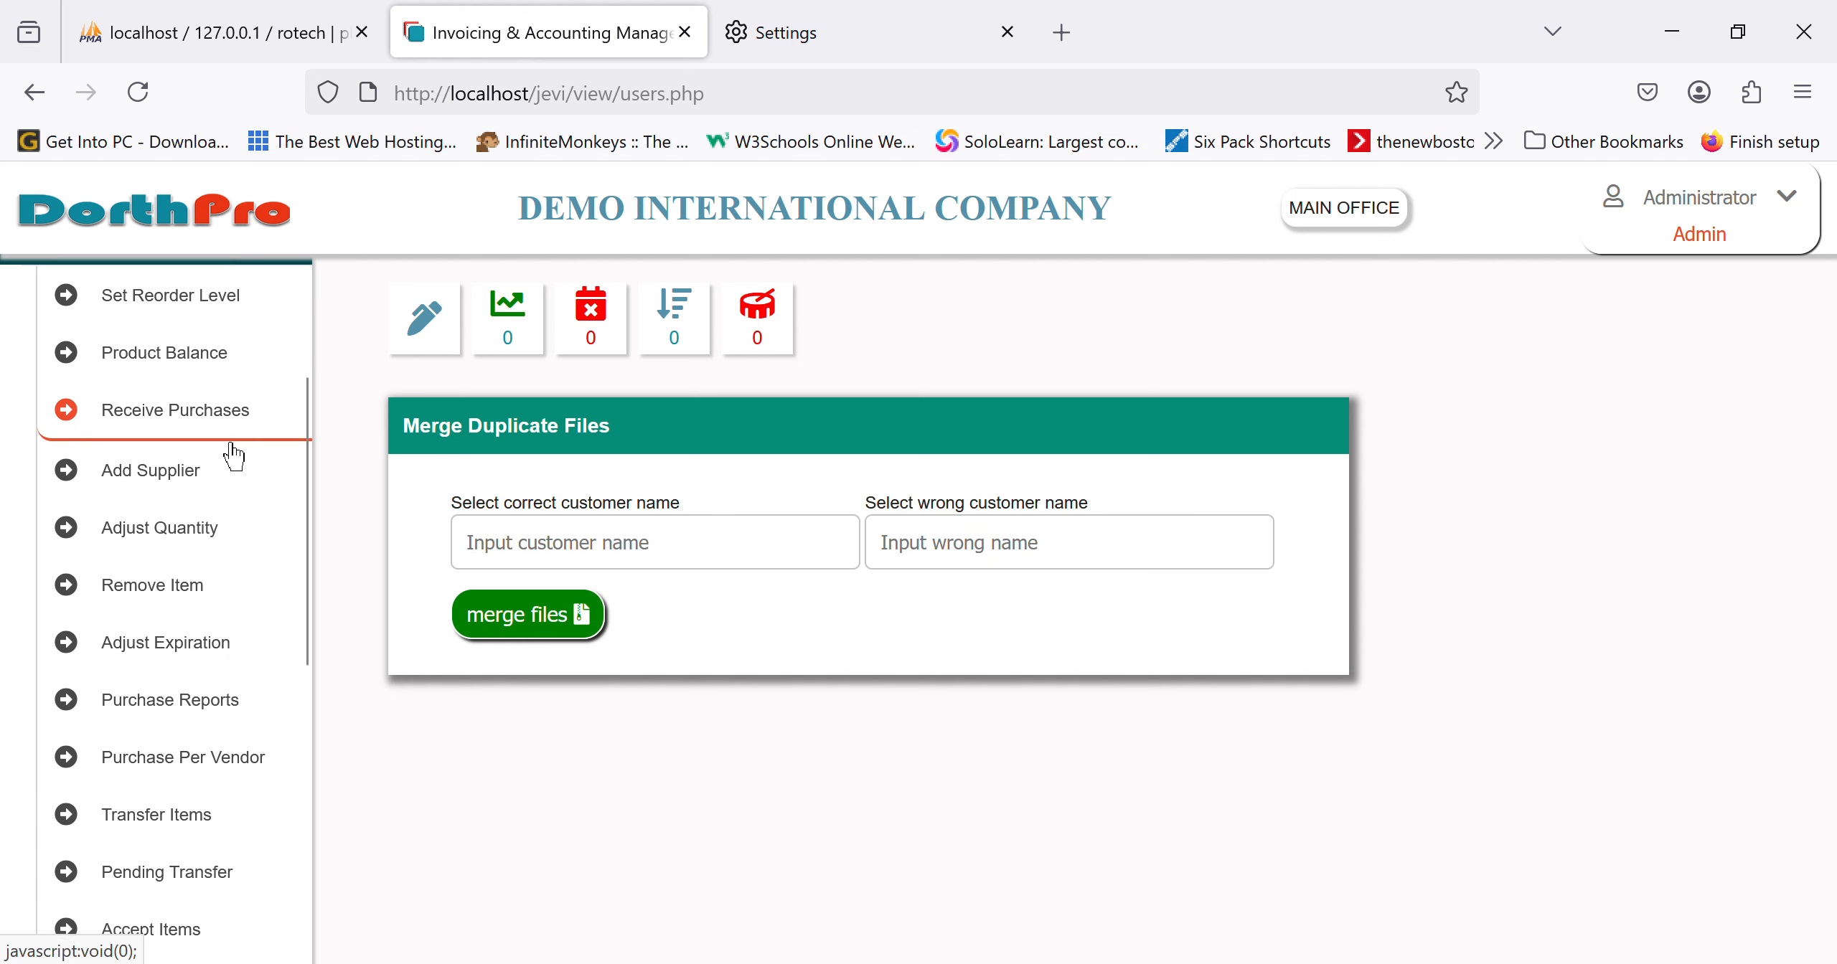
pyautogui.scroll(1, 231, 446)
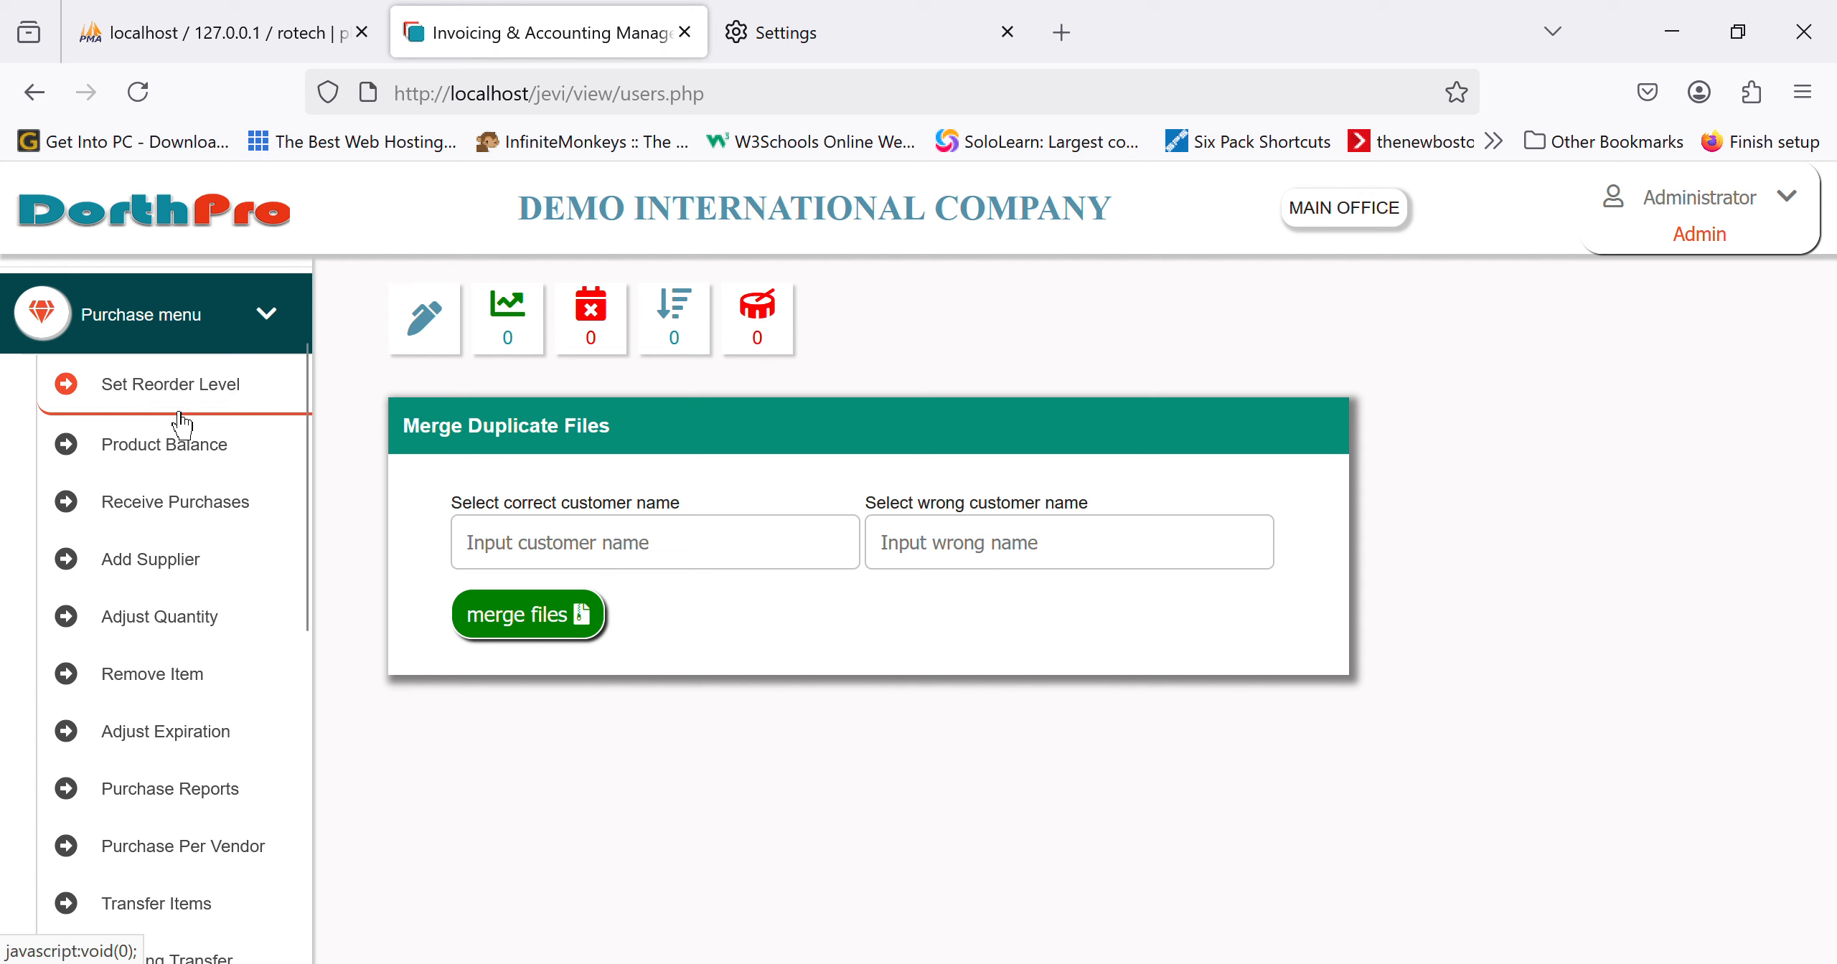
pyautogui.click(237, 526)
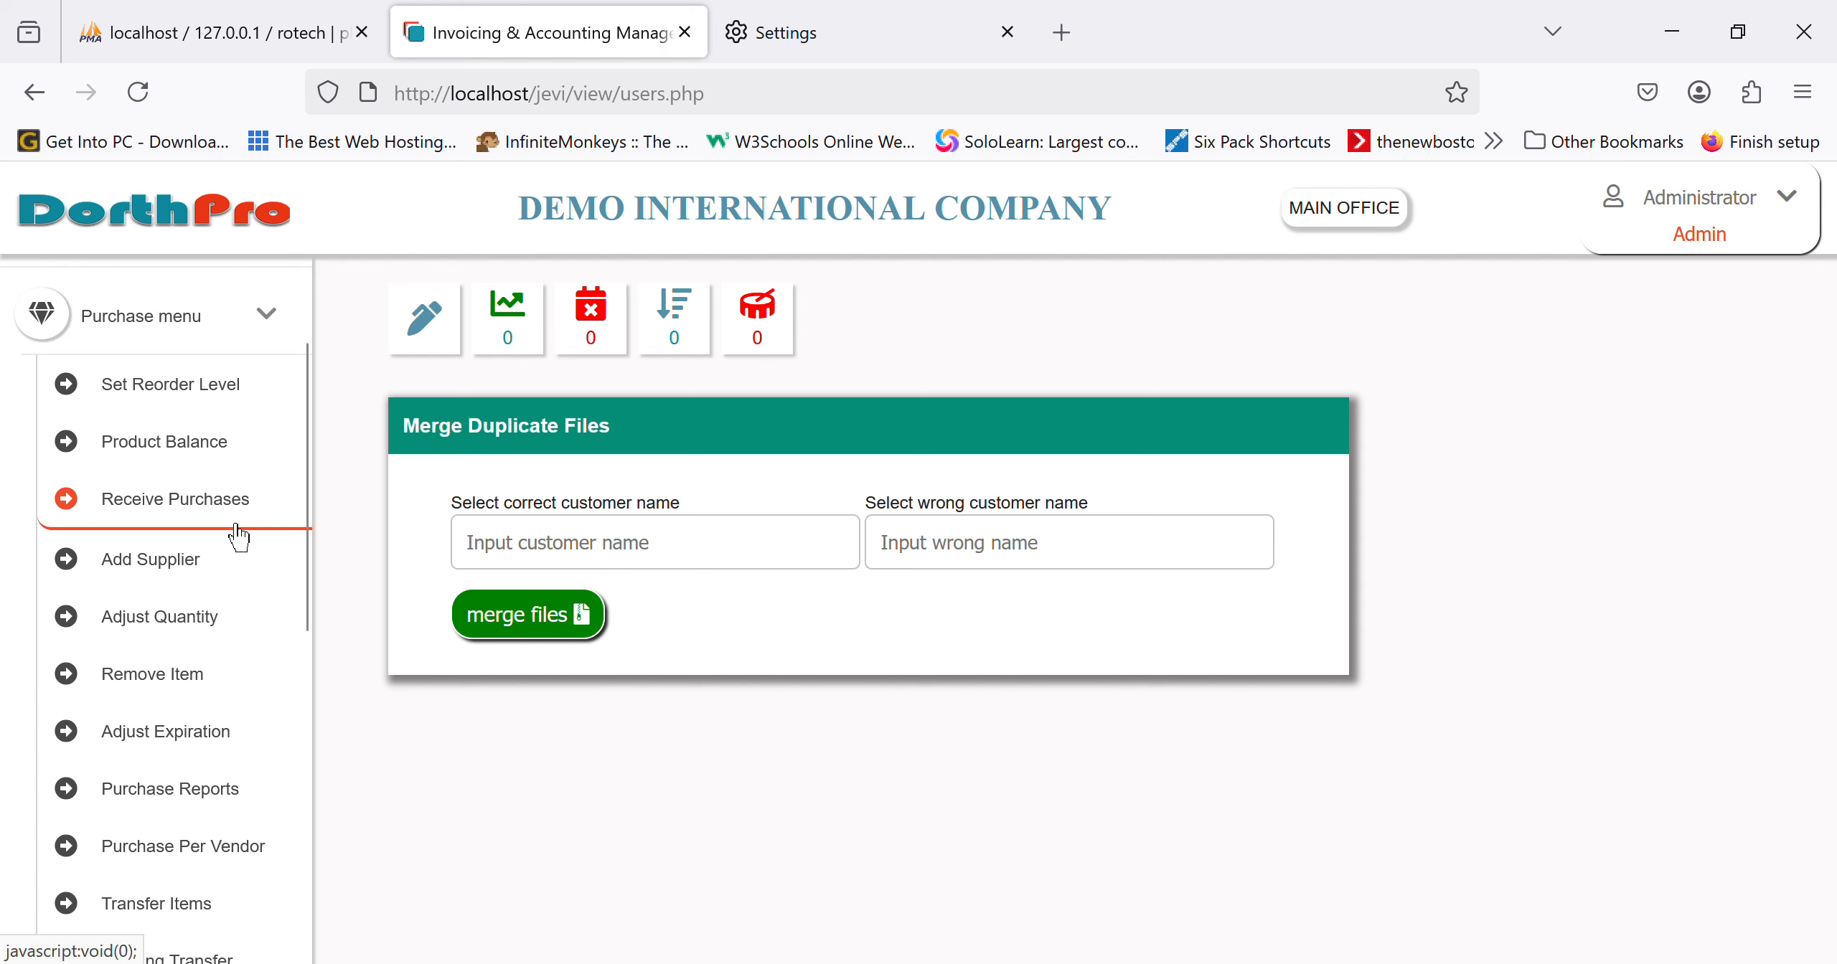
# Step: Start a purchase dated 04/17/2025, invoice 786785675, with supplier DOLPHIN MANUFACTURING LLC
pyautogui.click(729, 549)
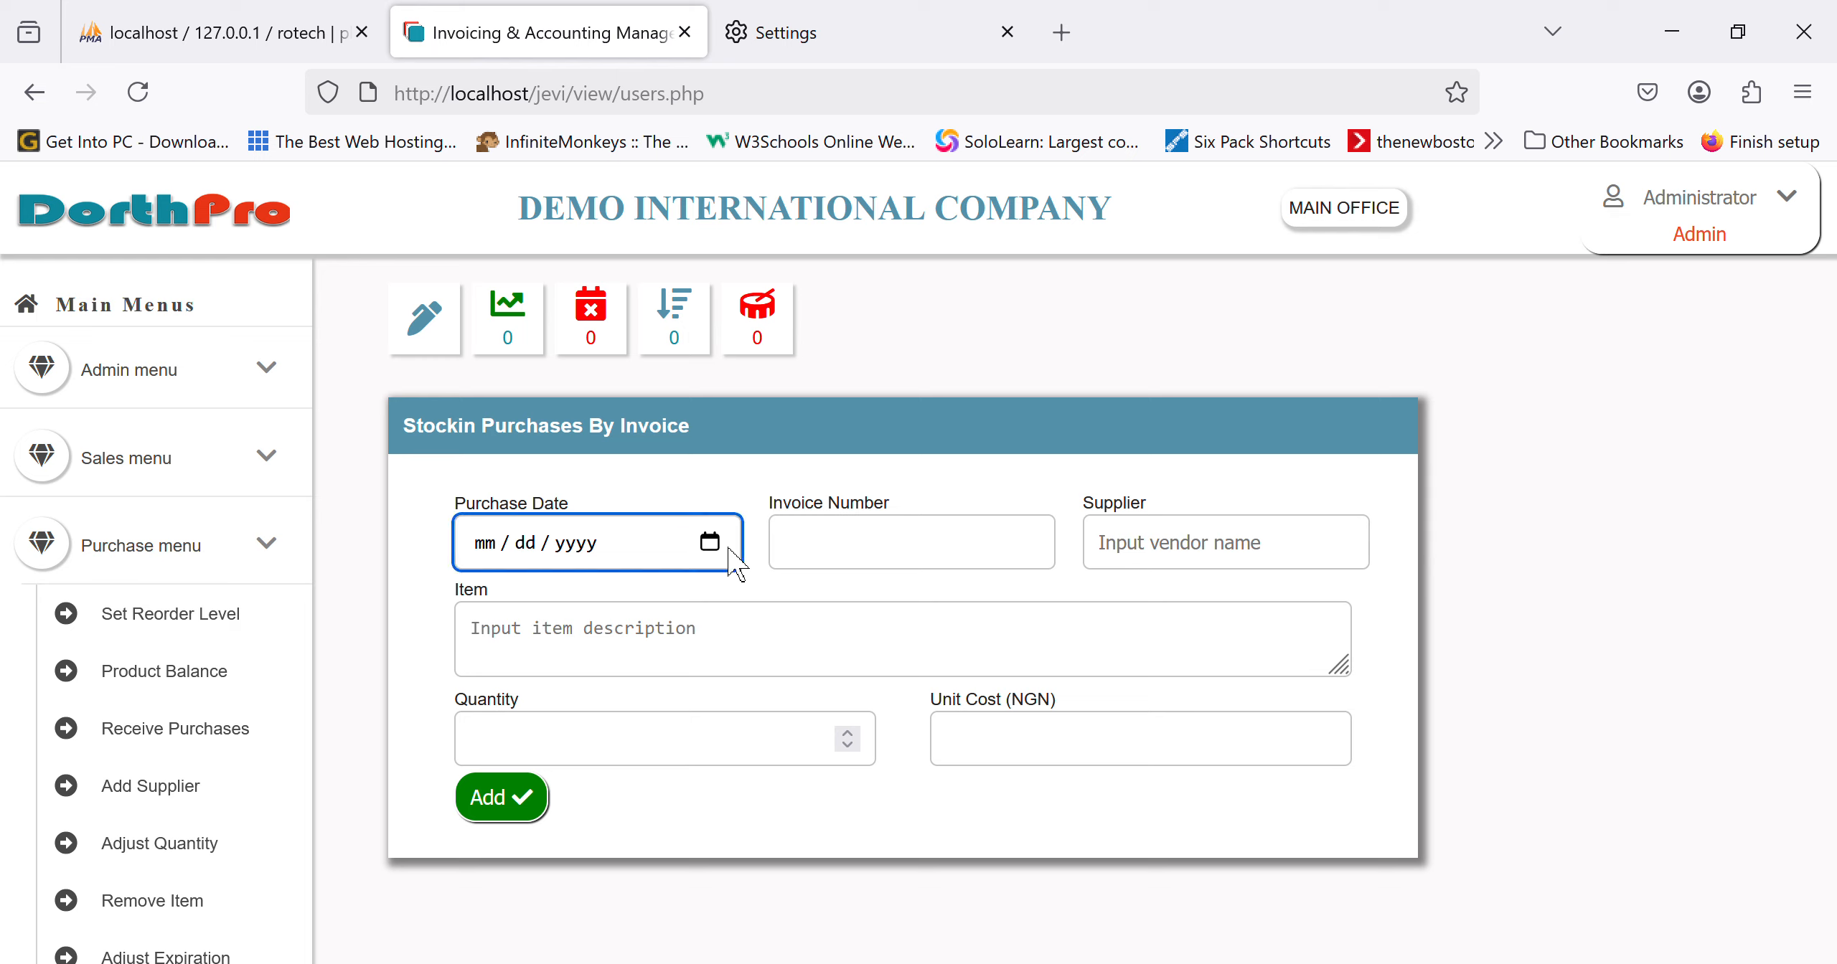
pyautogui.write('04172025')
pyautogui.click(848, 565)
pyautogui.write('786785675')
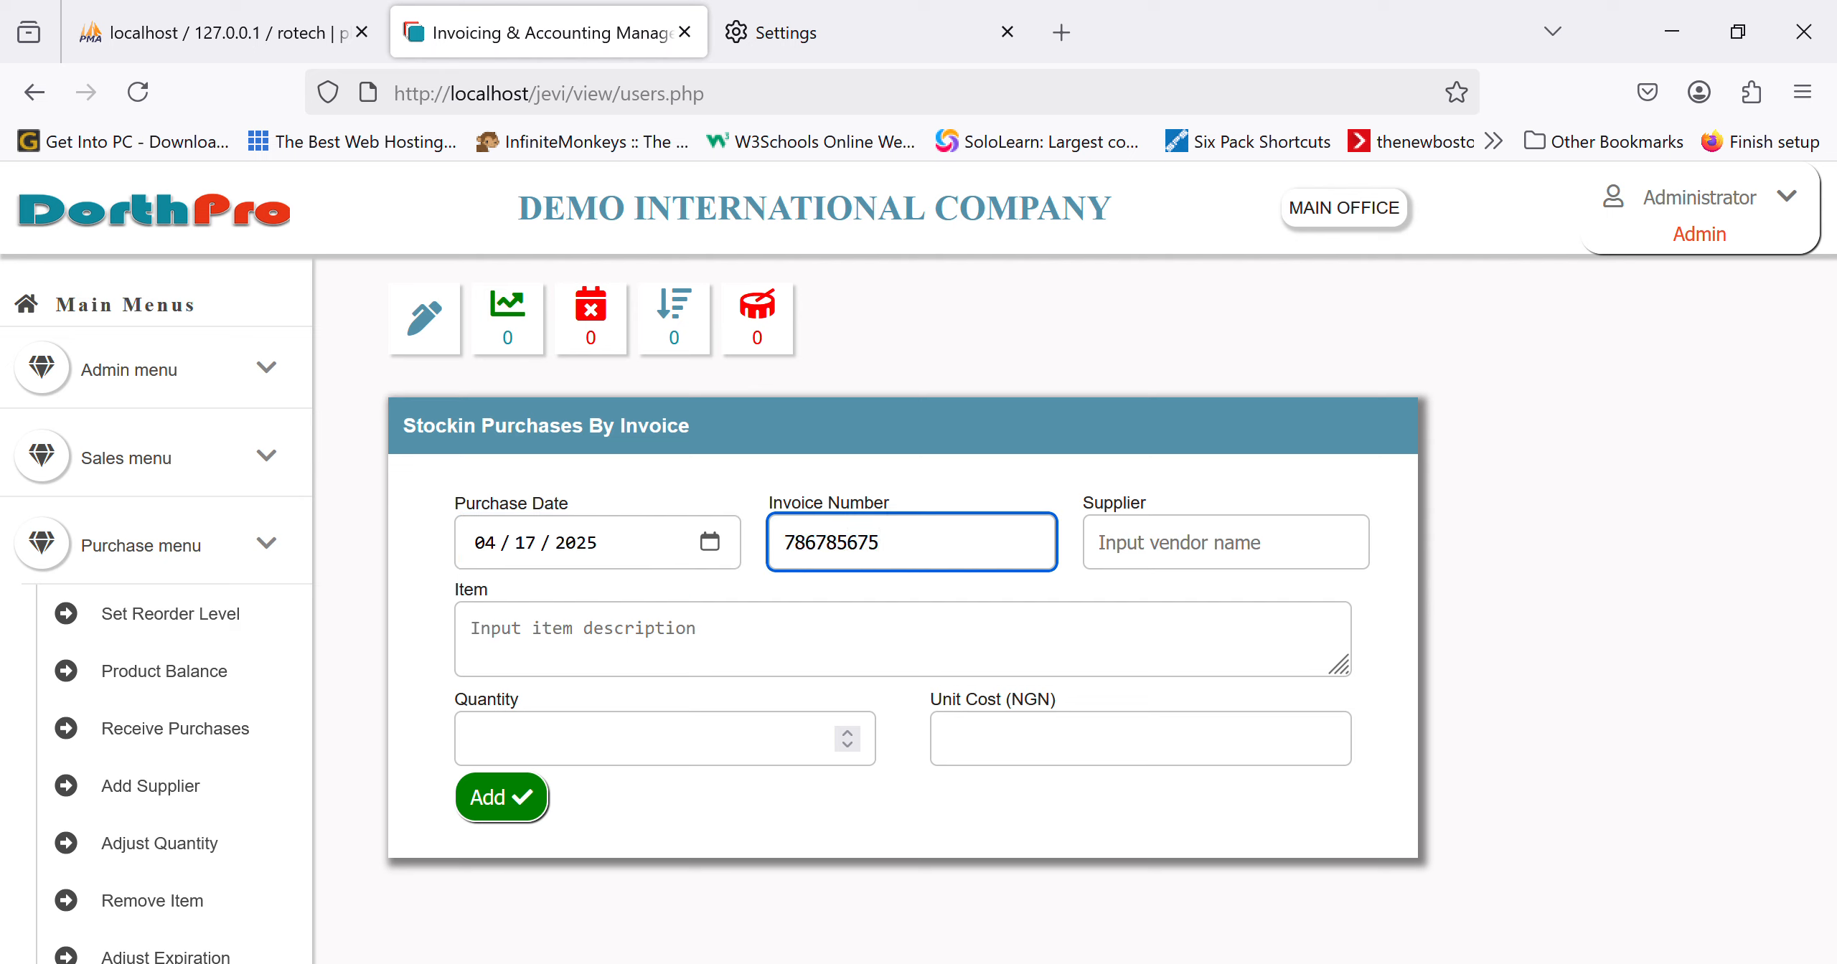
pyautogui.click(1191, 563)
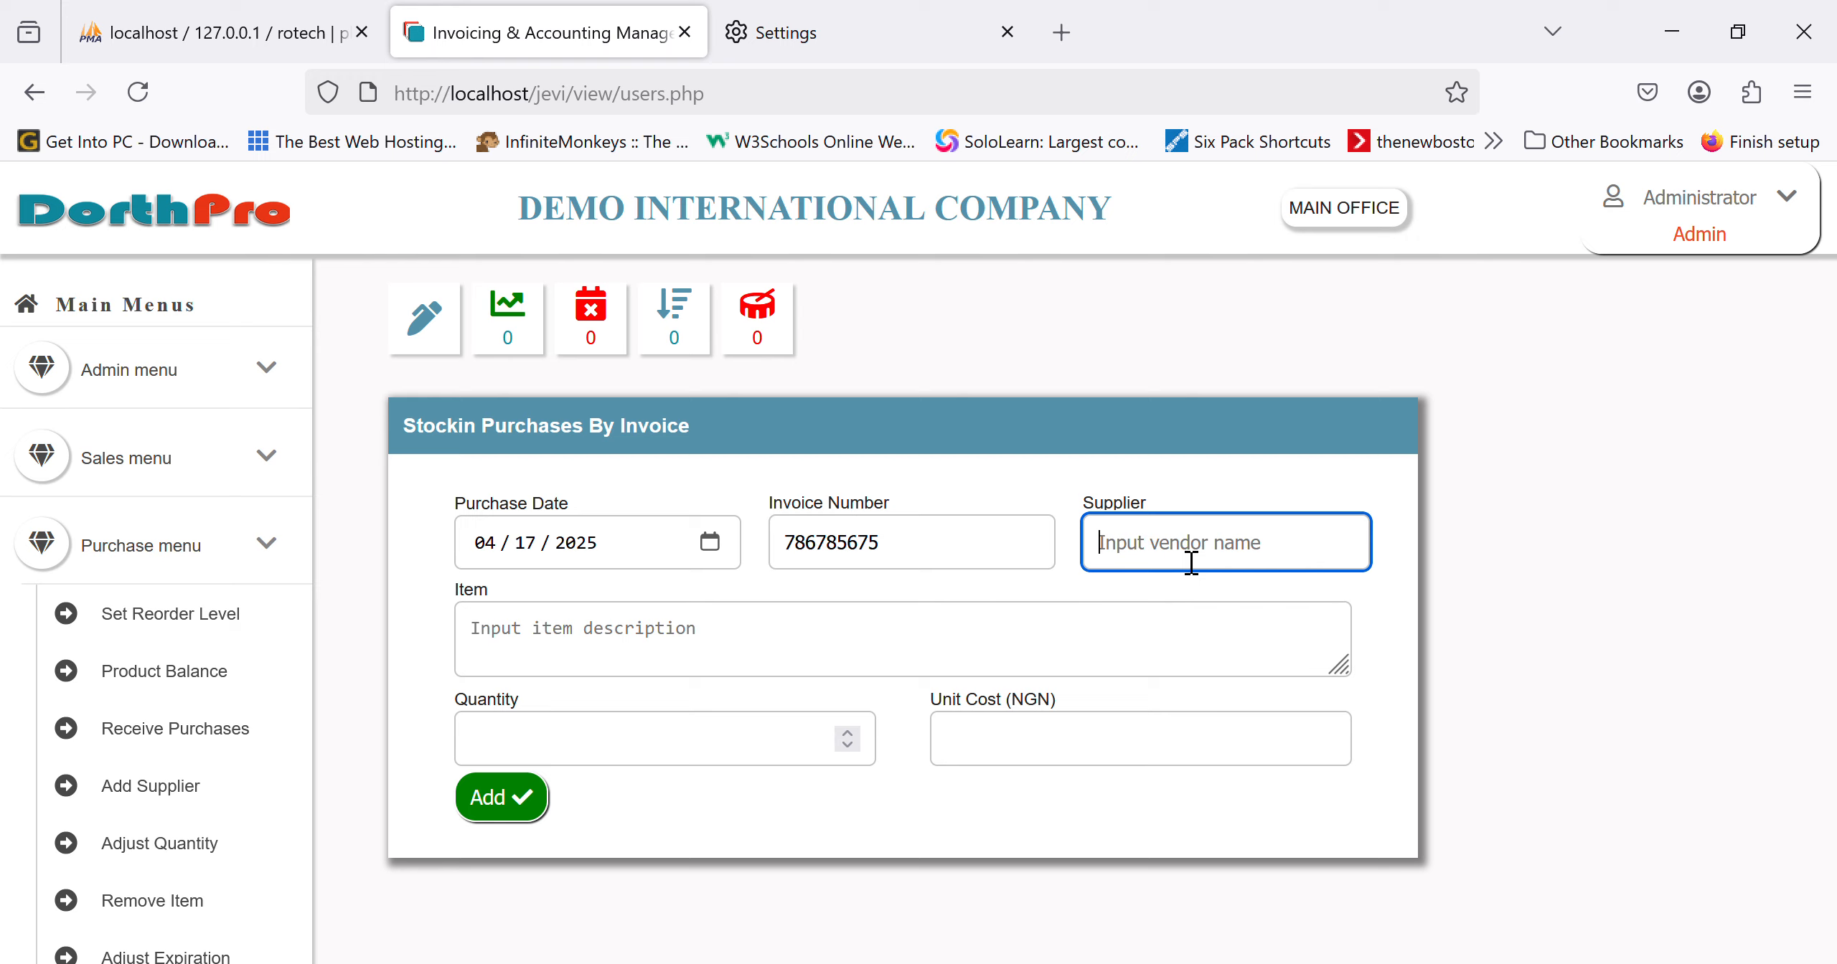
pyautogui.write('ken')
pyautogui.press('BackSpace')
pyautogui.press('BackSpace')
pyautogui.press('BackSpace')
pyautogui.write('man')
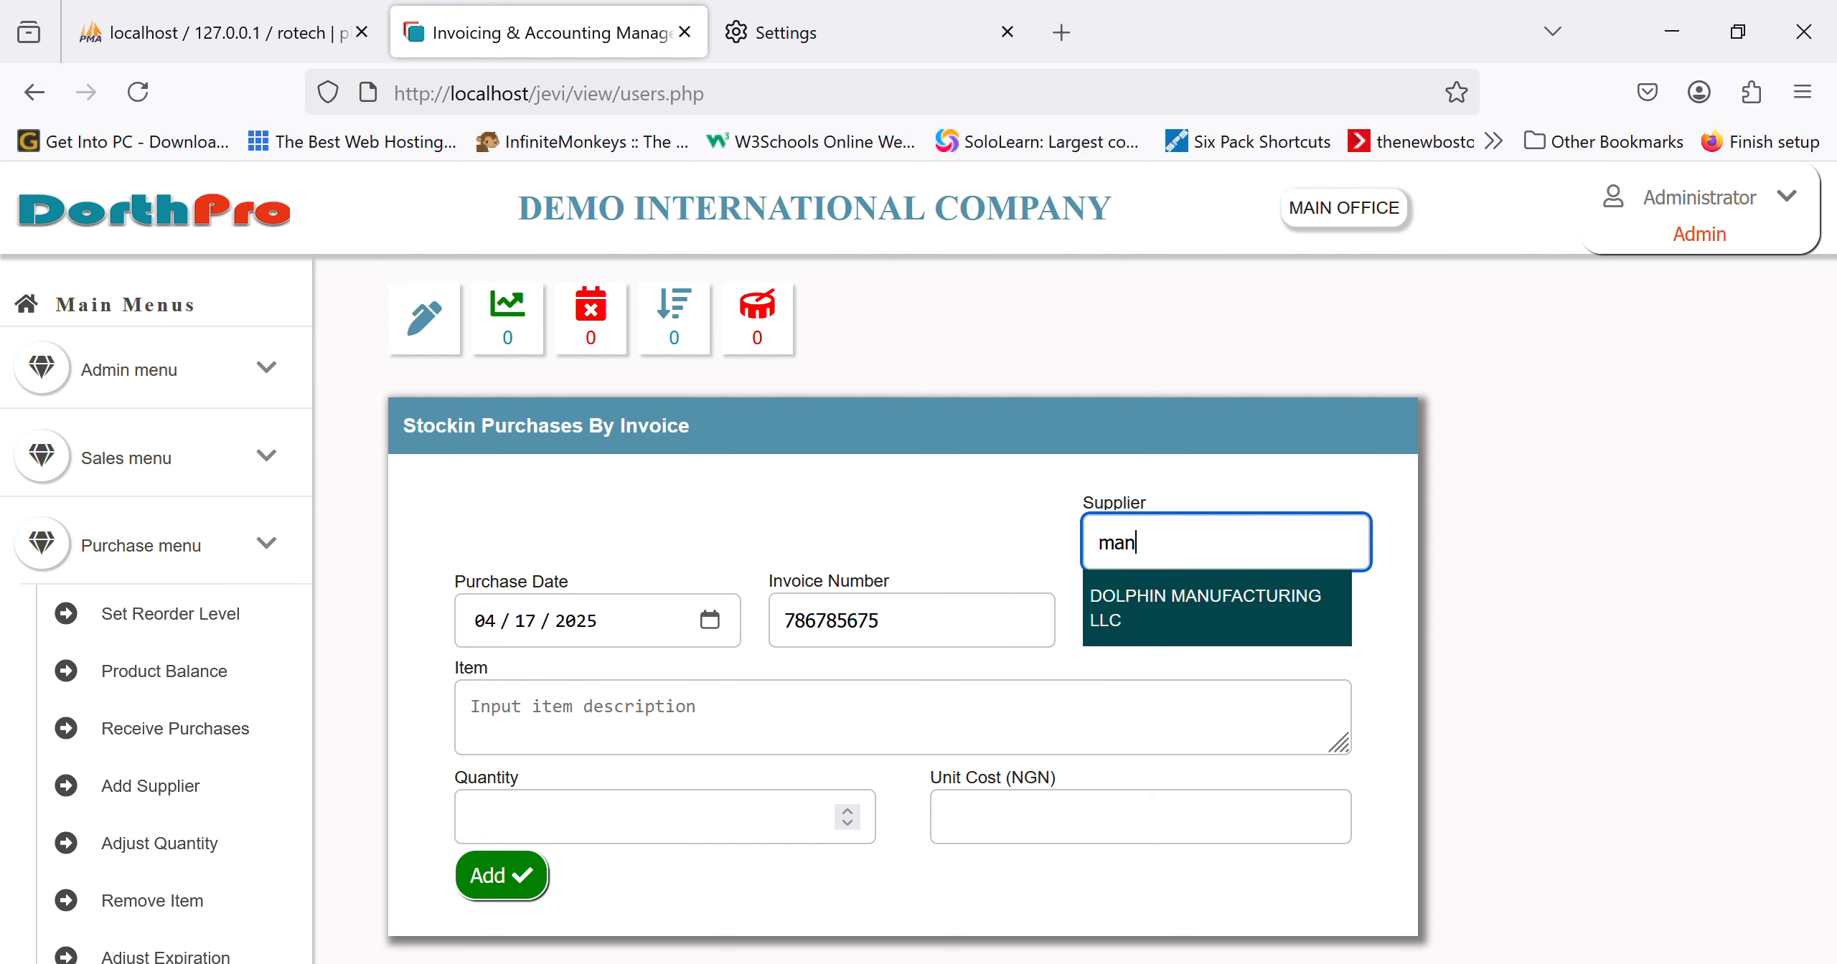
pyautogui.click(1245, 631)
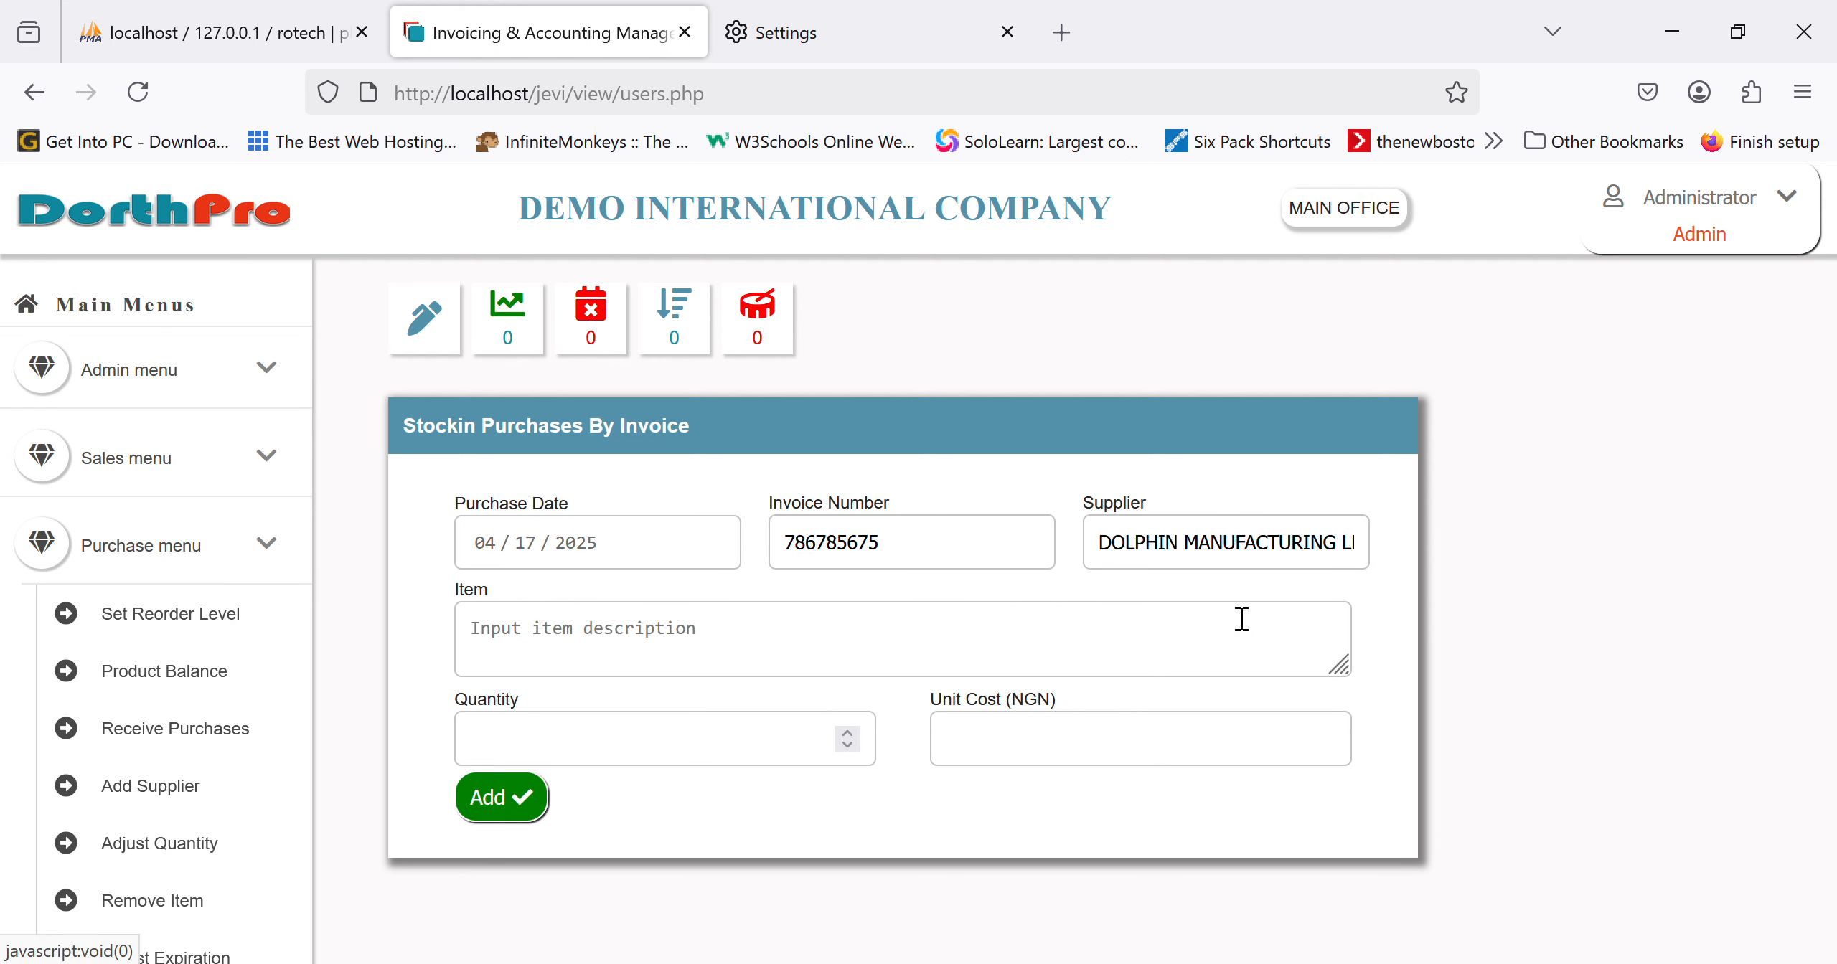
pyautogui.scroll(-3, 271, 807)
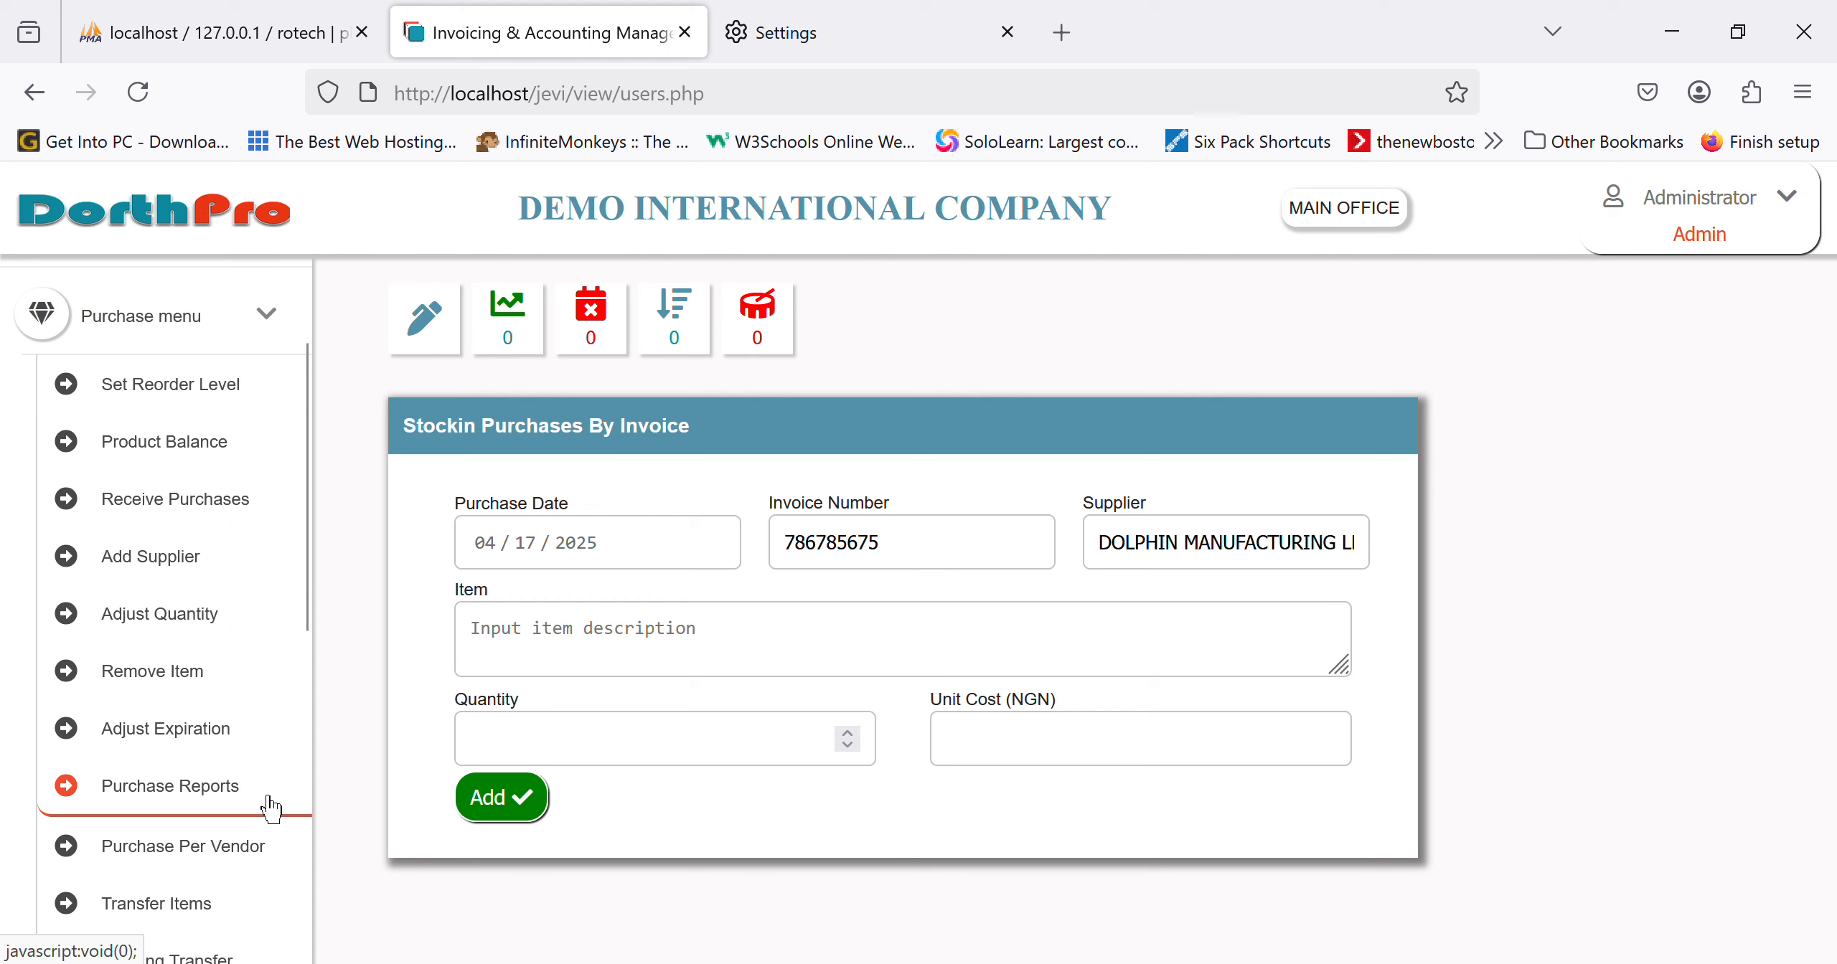
# Step: Save supplier XYZ LIMITED with a contact person, phone number and 'nil' email, then return to Receive Purchases
pyautogui.click(173, 585)
pyautogui.click(589, 536)
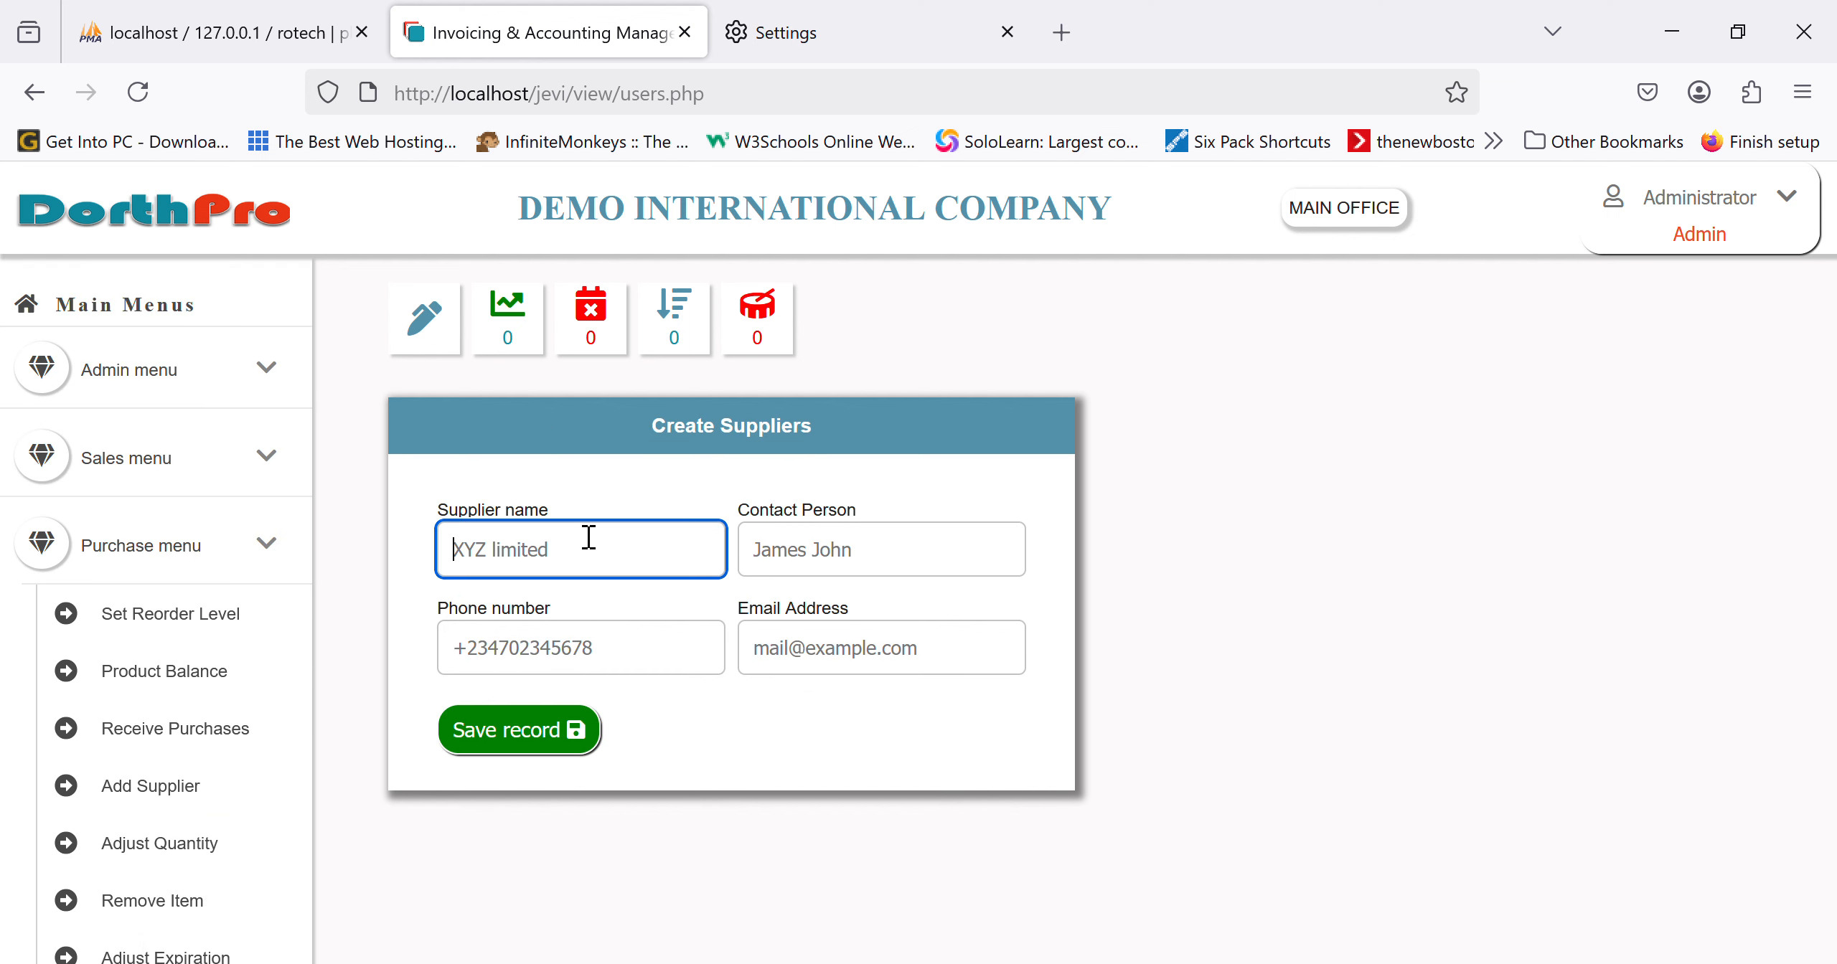
pyautogui.write('xyz limited')
pyautogui.press('Tab')
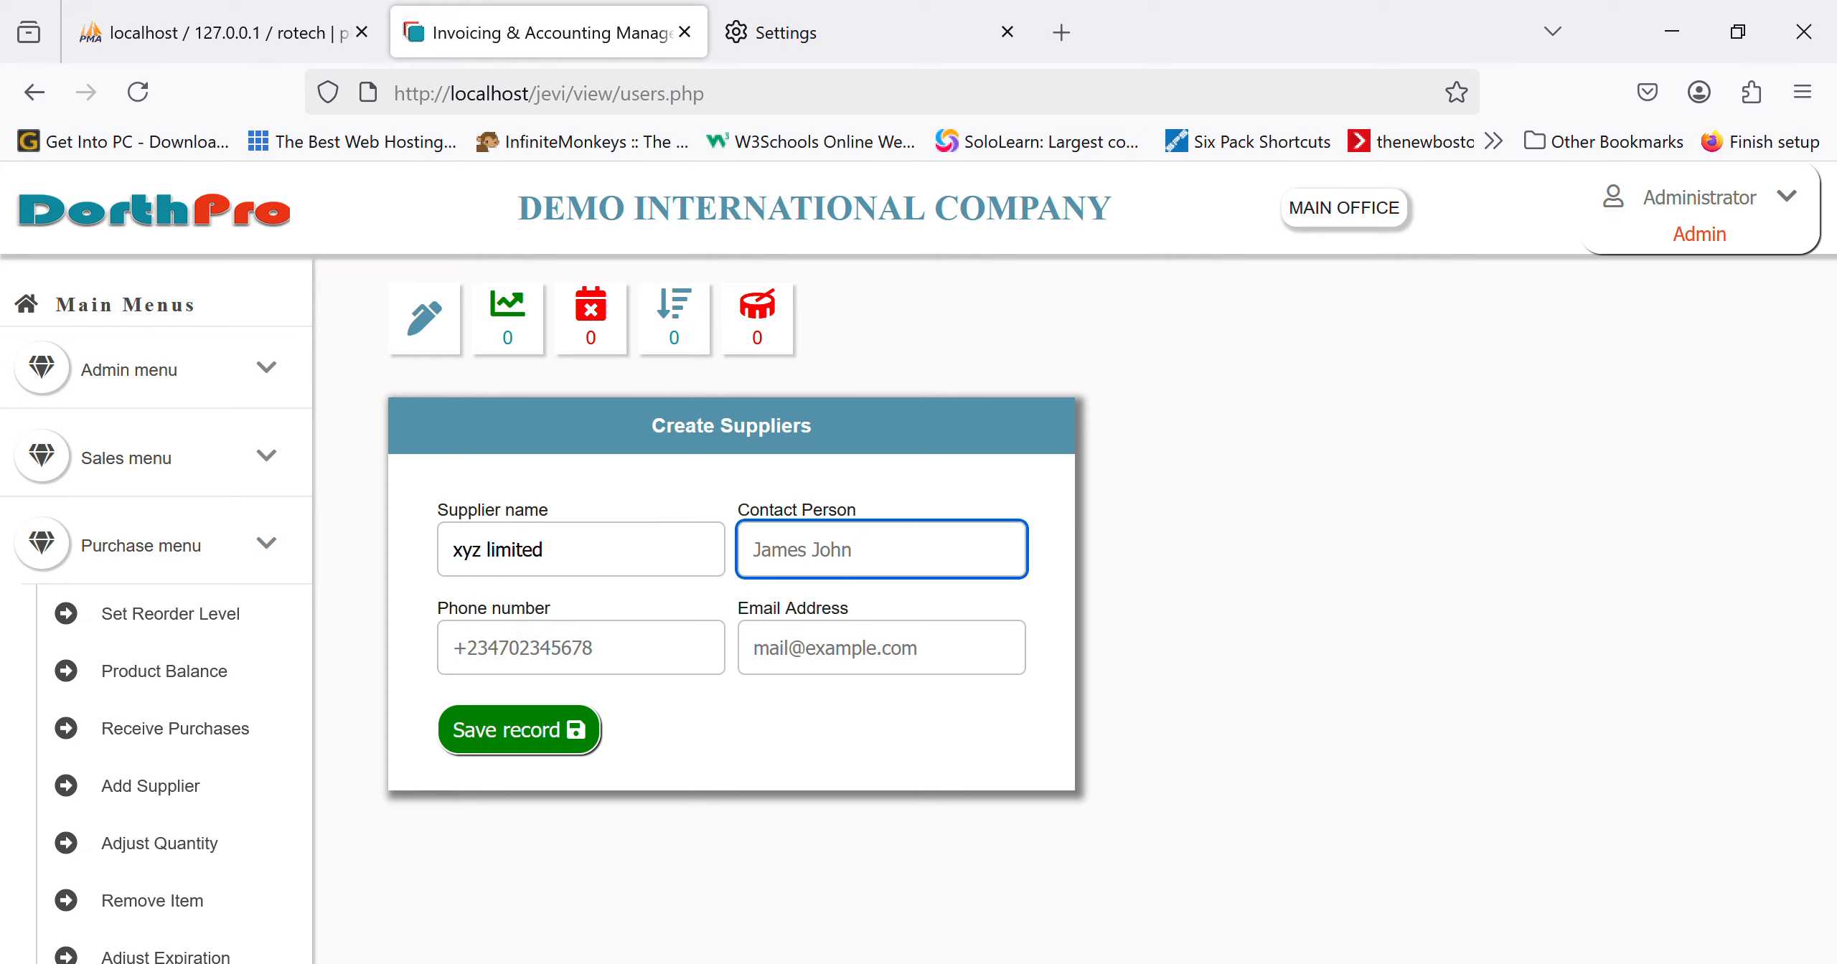
pyautogui.press('Tab')
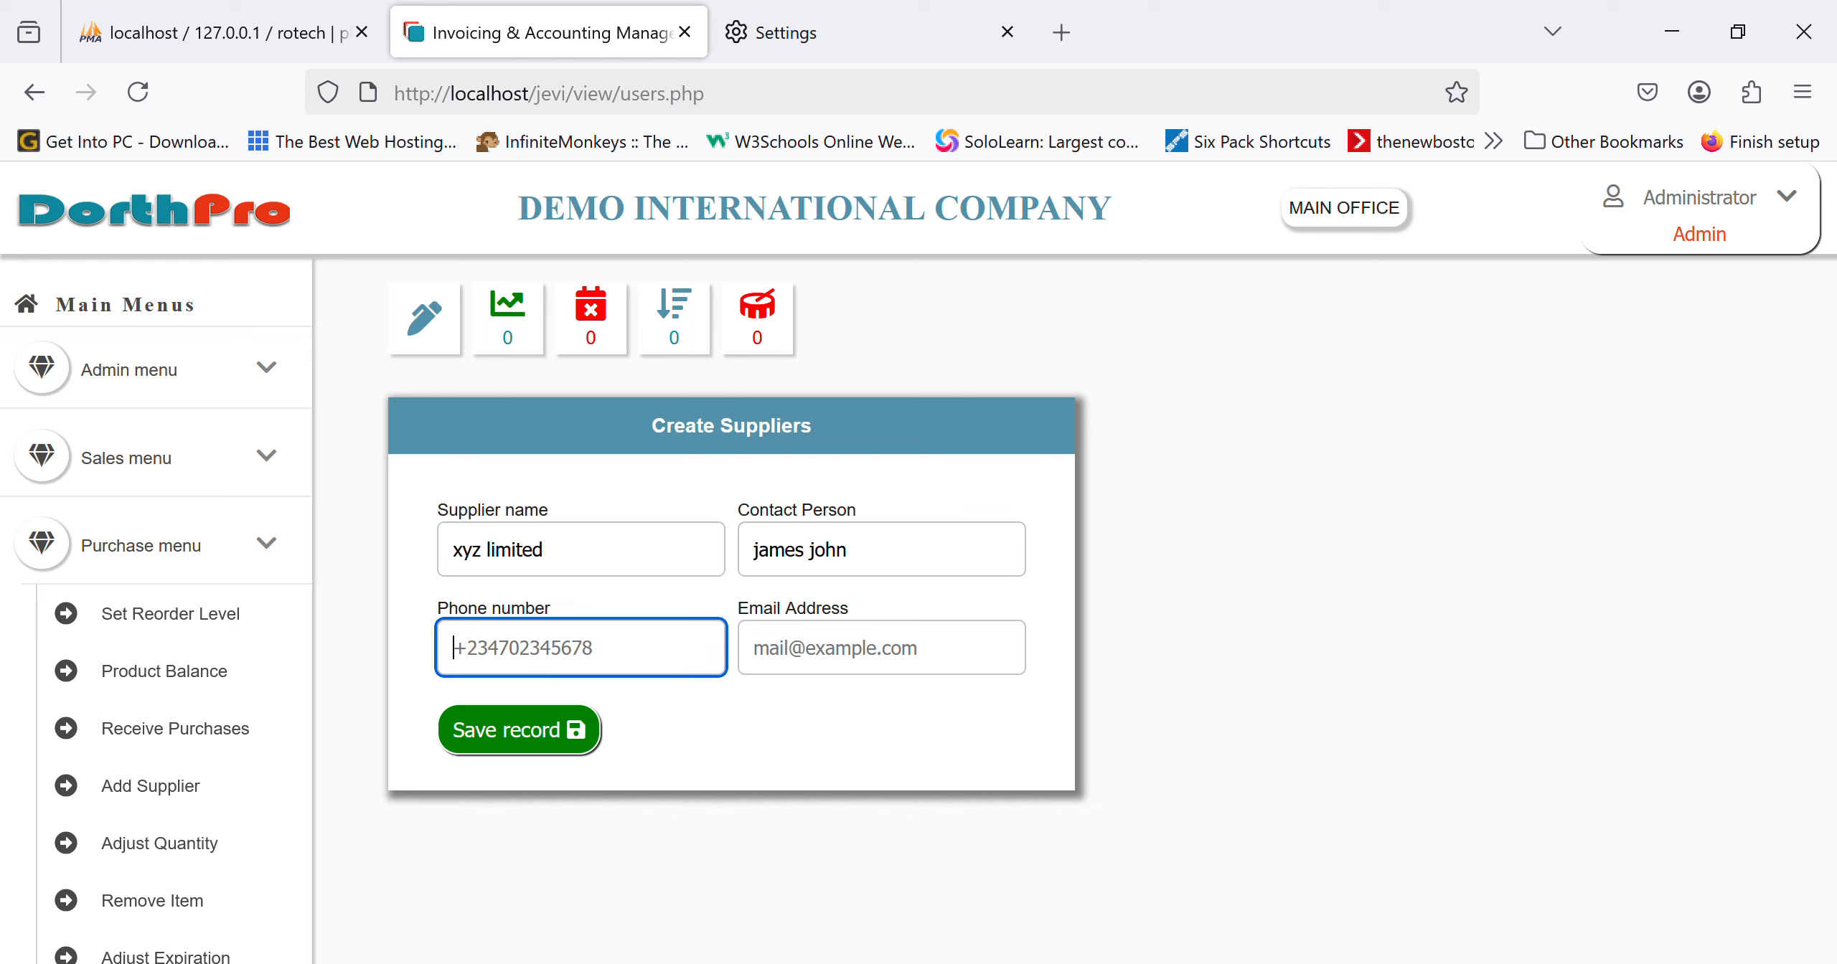
pyautogui.press('Tab')
pyautogui.write('nil')
pyautogui.press('Return')
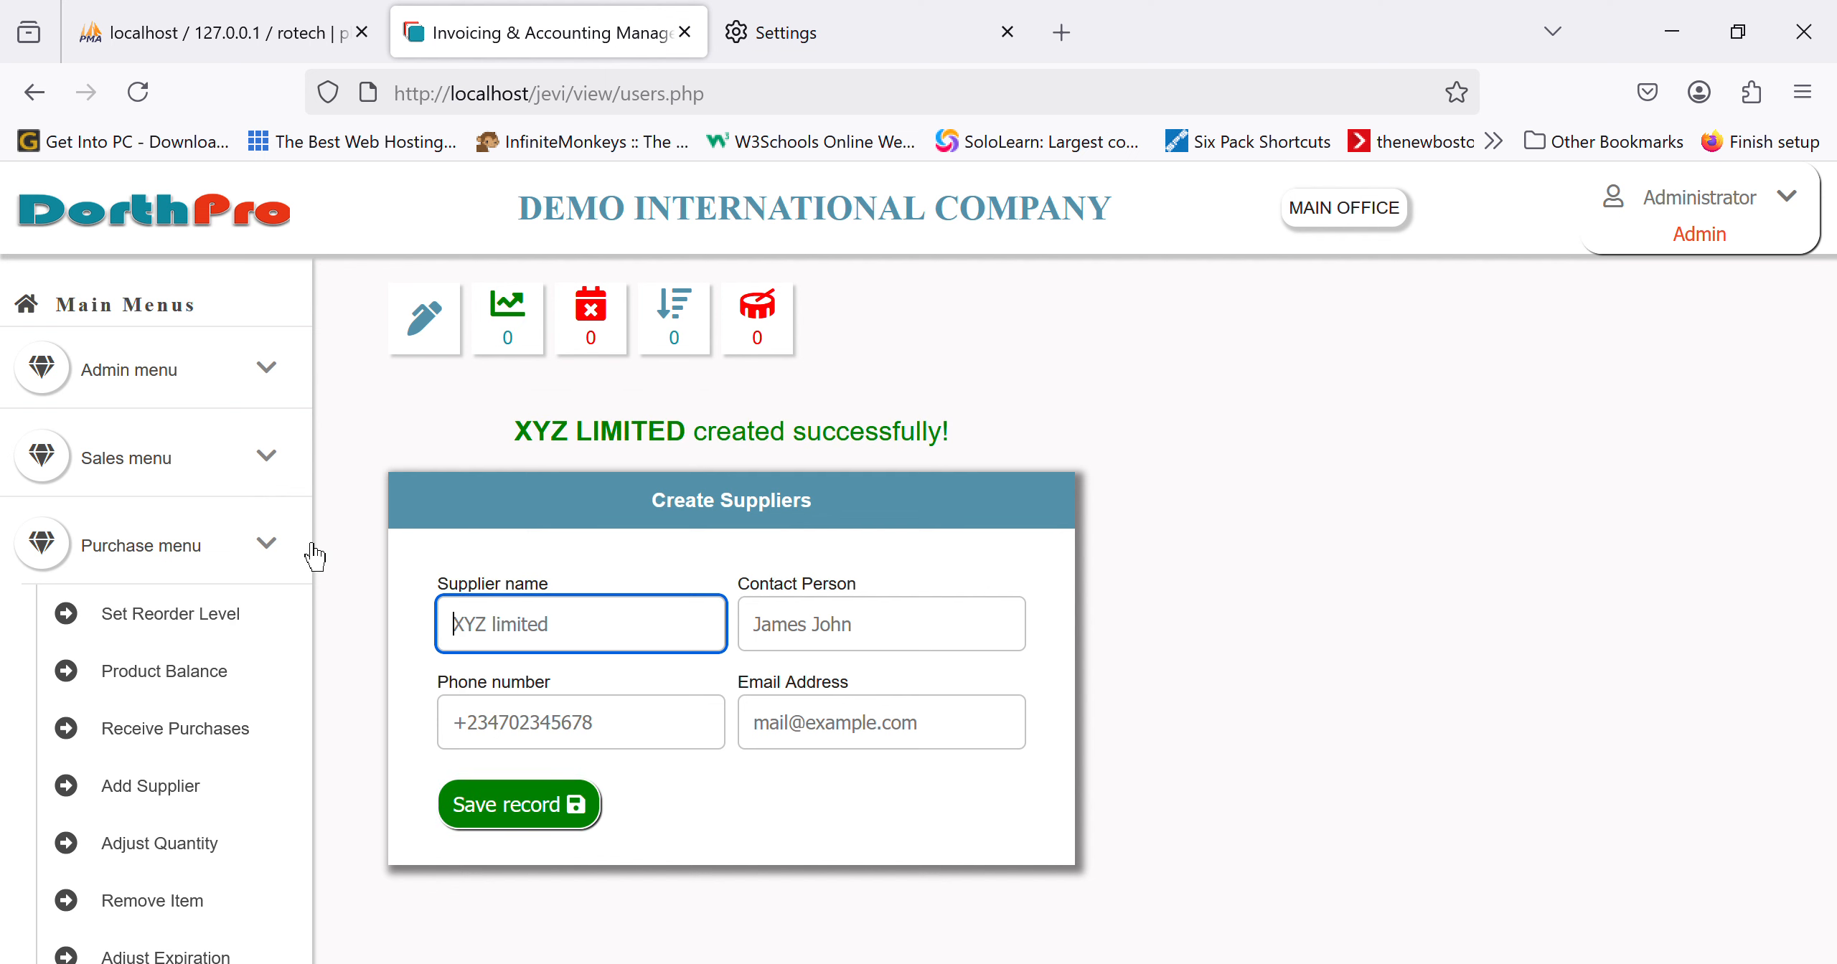
pyautogui.scroll(-3, 272, 664)
pyautogui.click(237, 518)
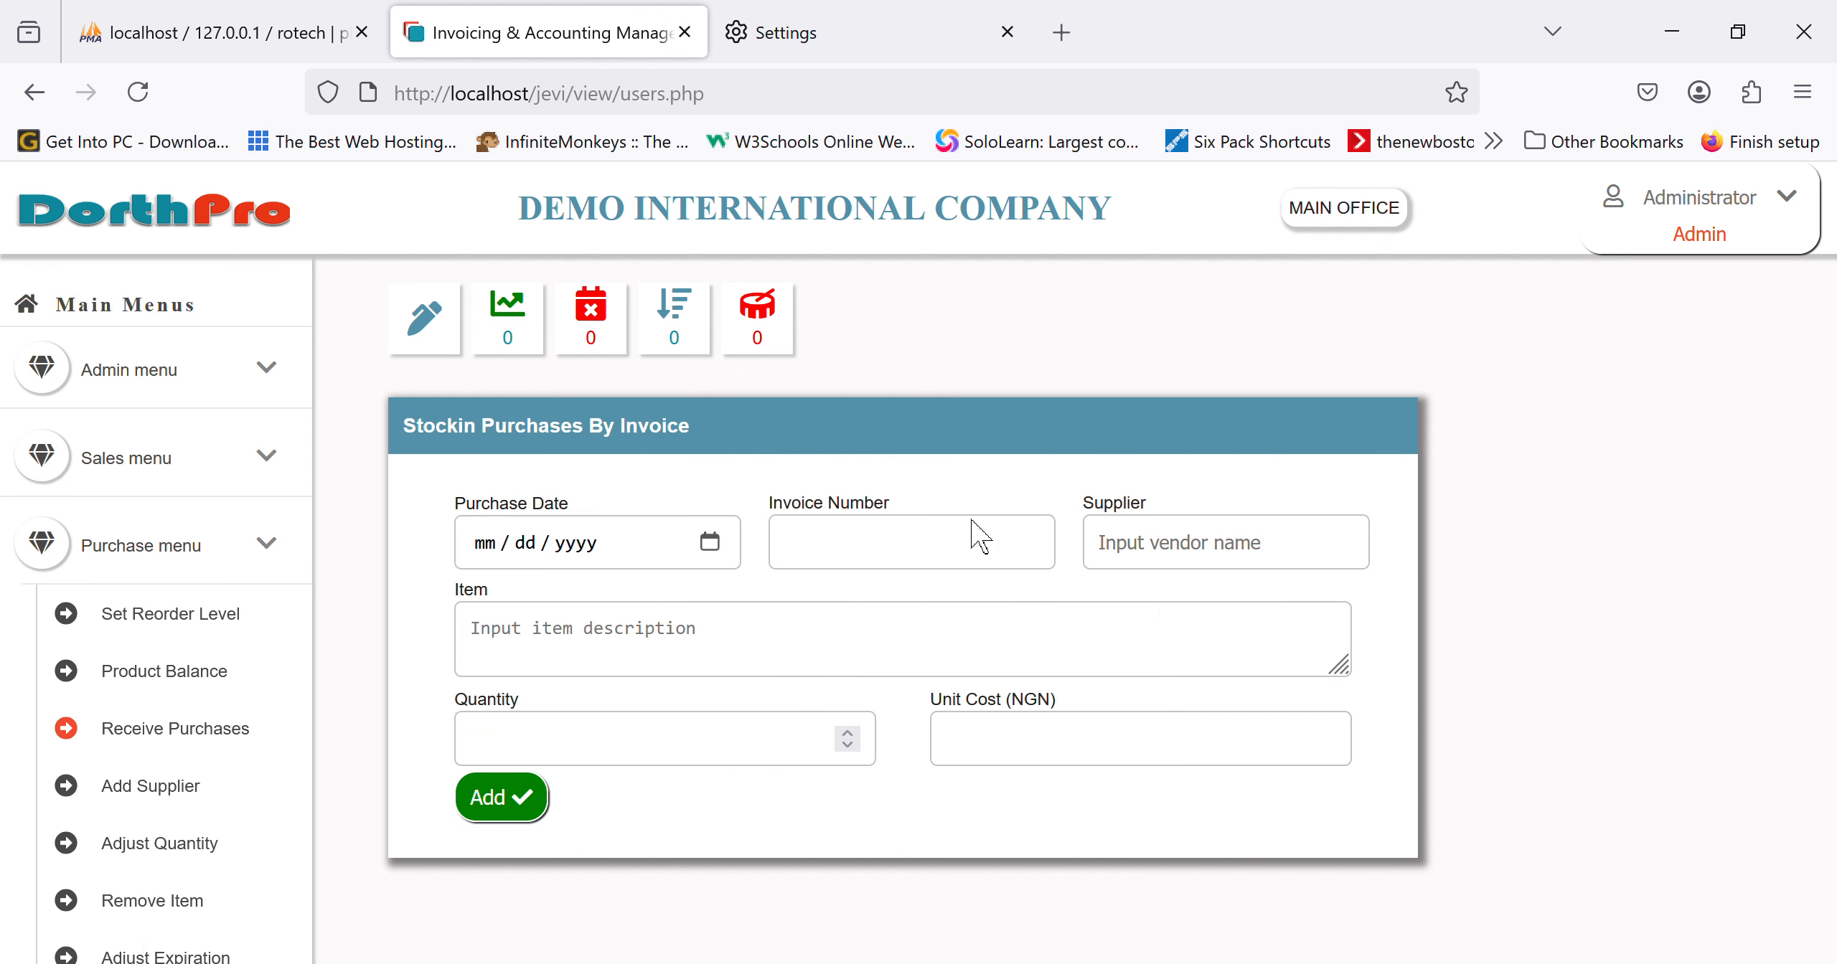
# Step: Fill the purchase header: date 04/17/2025, invoice 89768yukjhk, supplier XYZ LIMITED
pyautogui.click(726, 556)
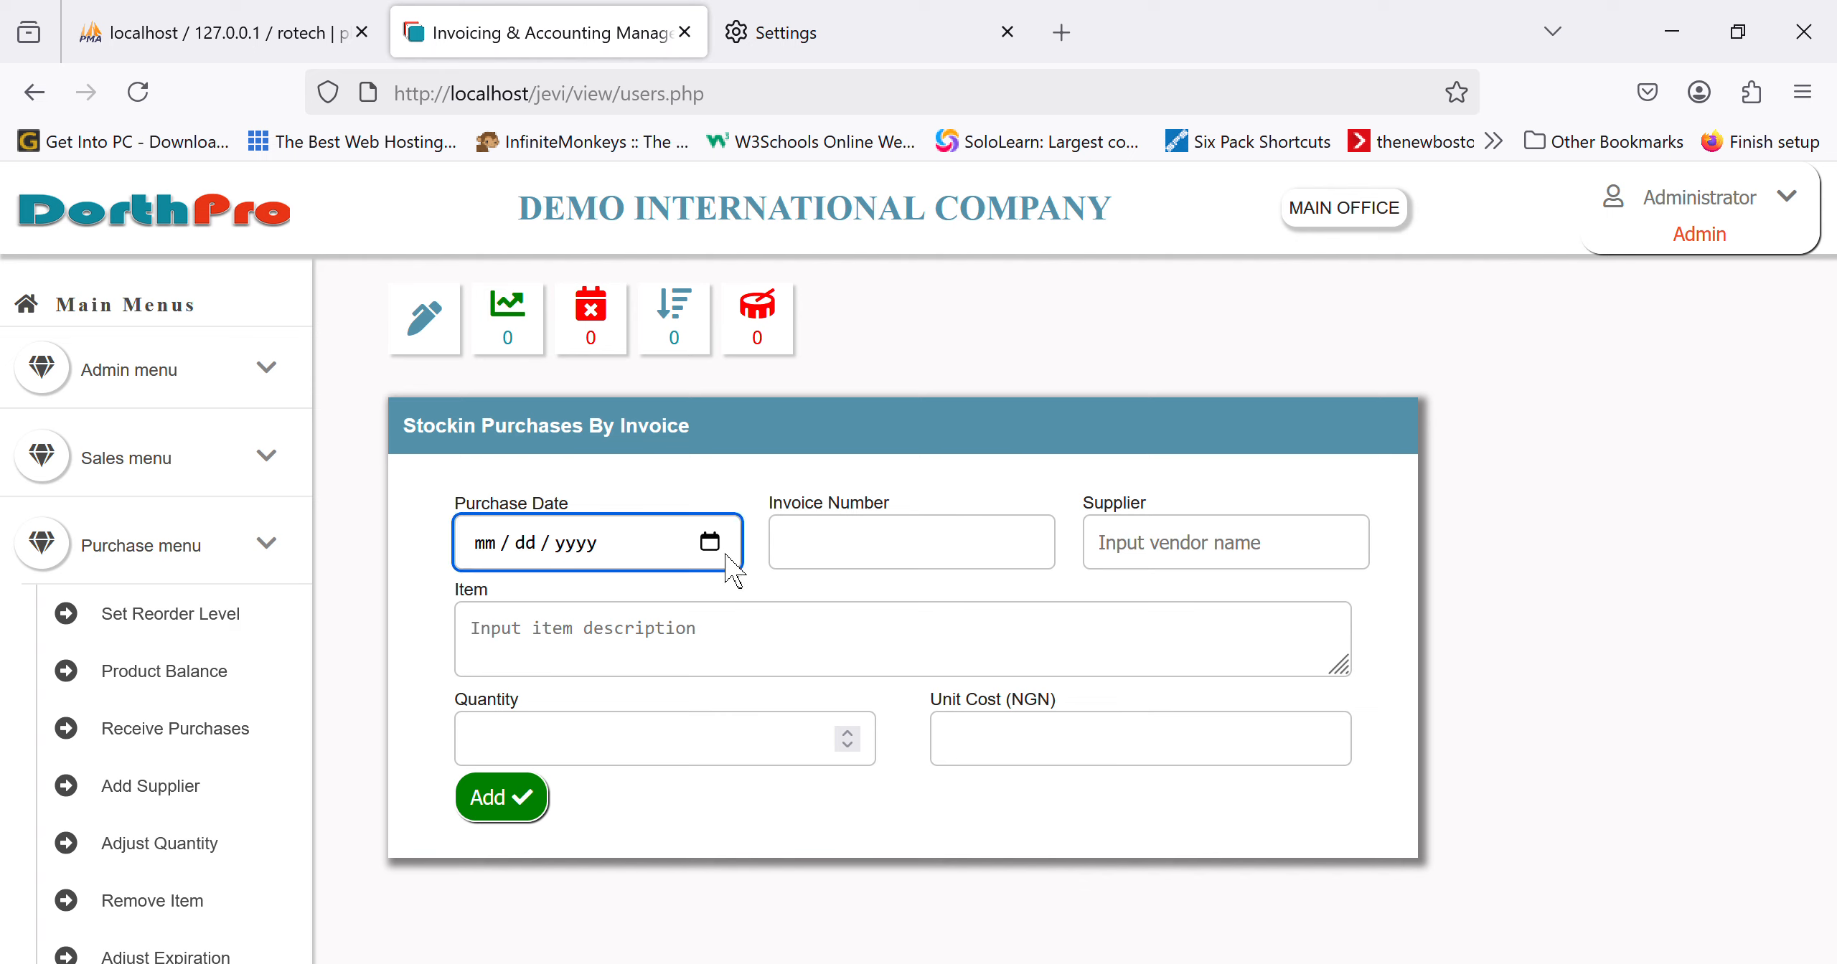
pyautogui.write('04172025')
pyautogui.click(876, 560)
pyautogui.write('89768yukjhk')
pyautogui.press('Tab')
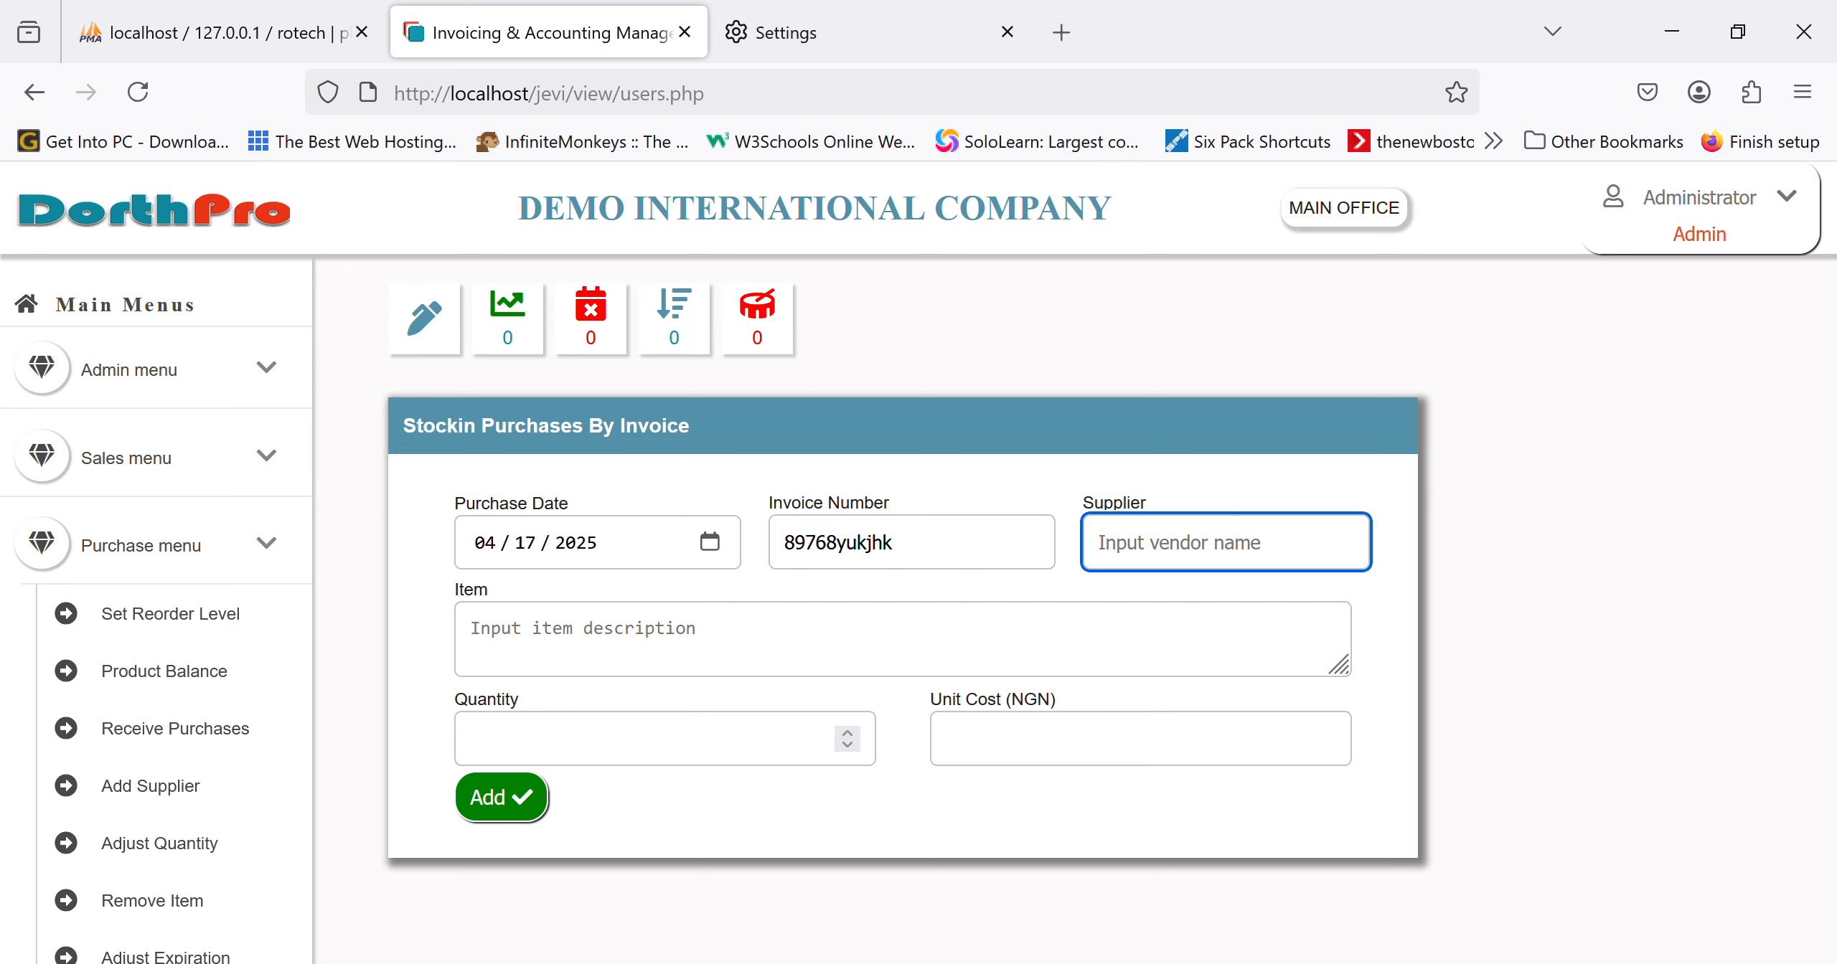
pyautogui.write('xyz')
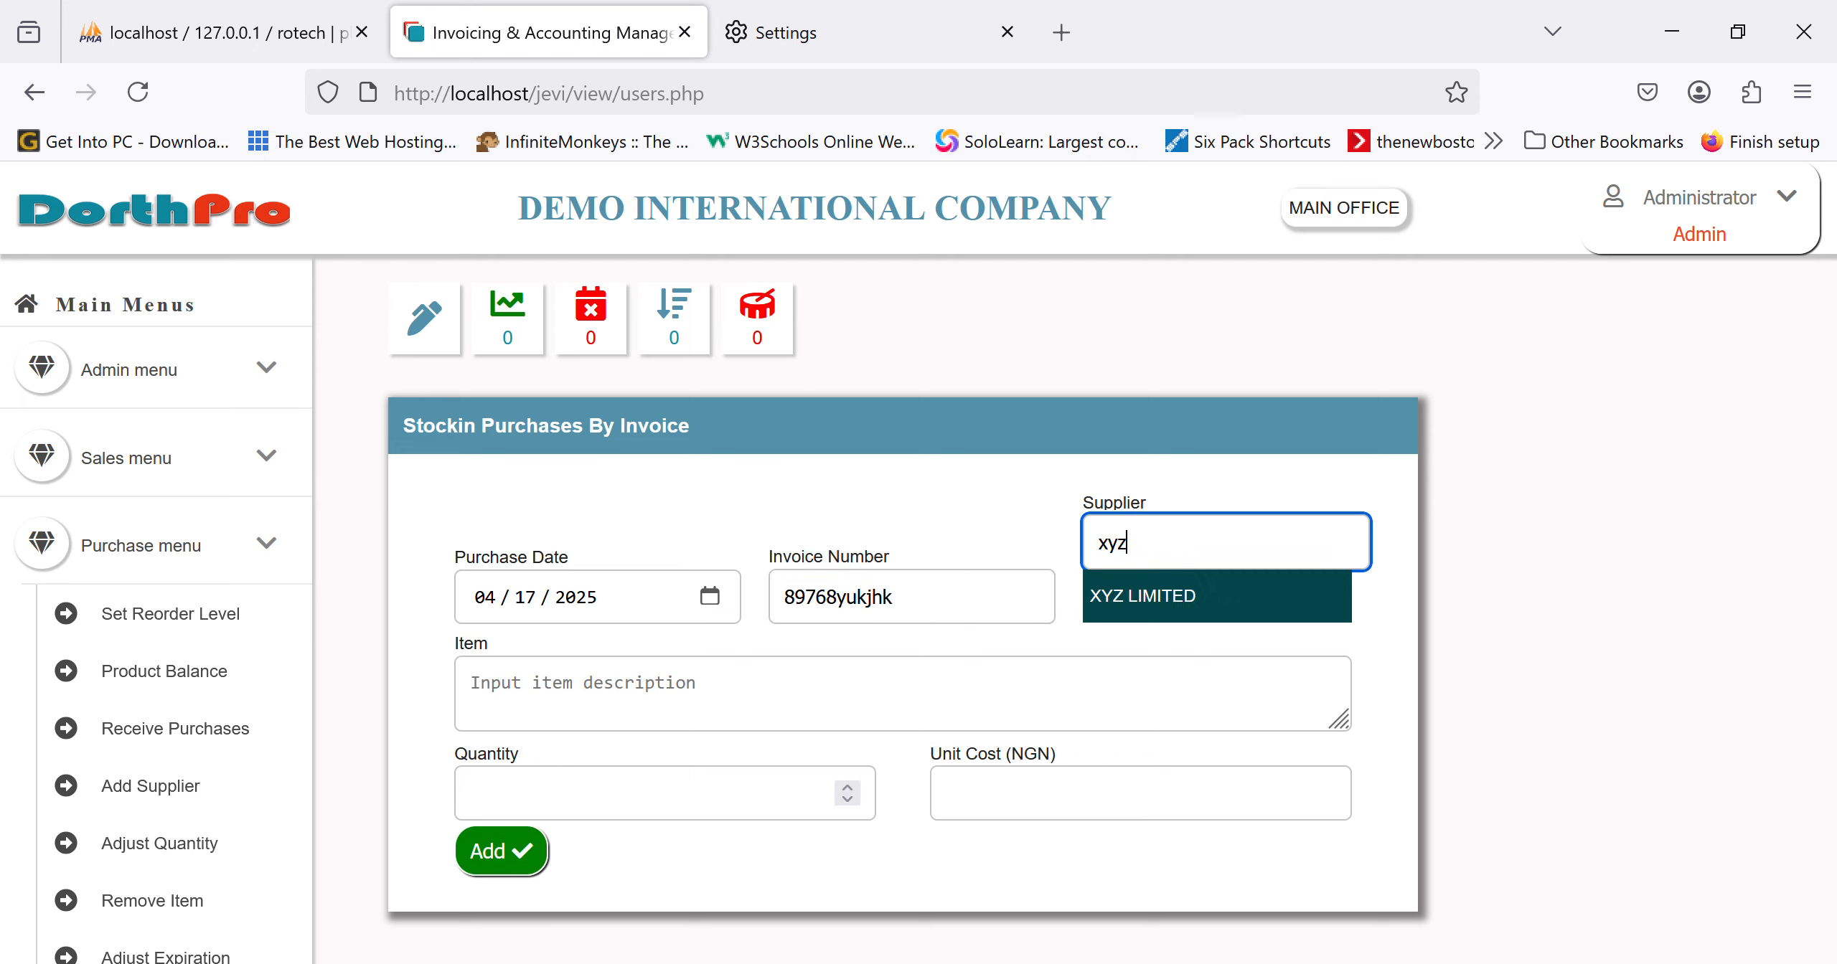
pyautogui.click(1188, 606)
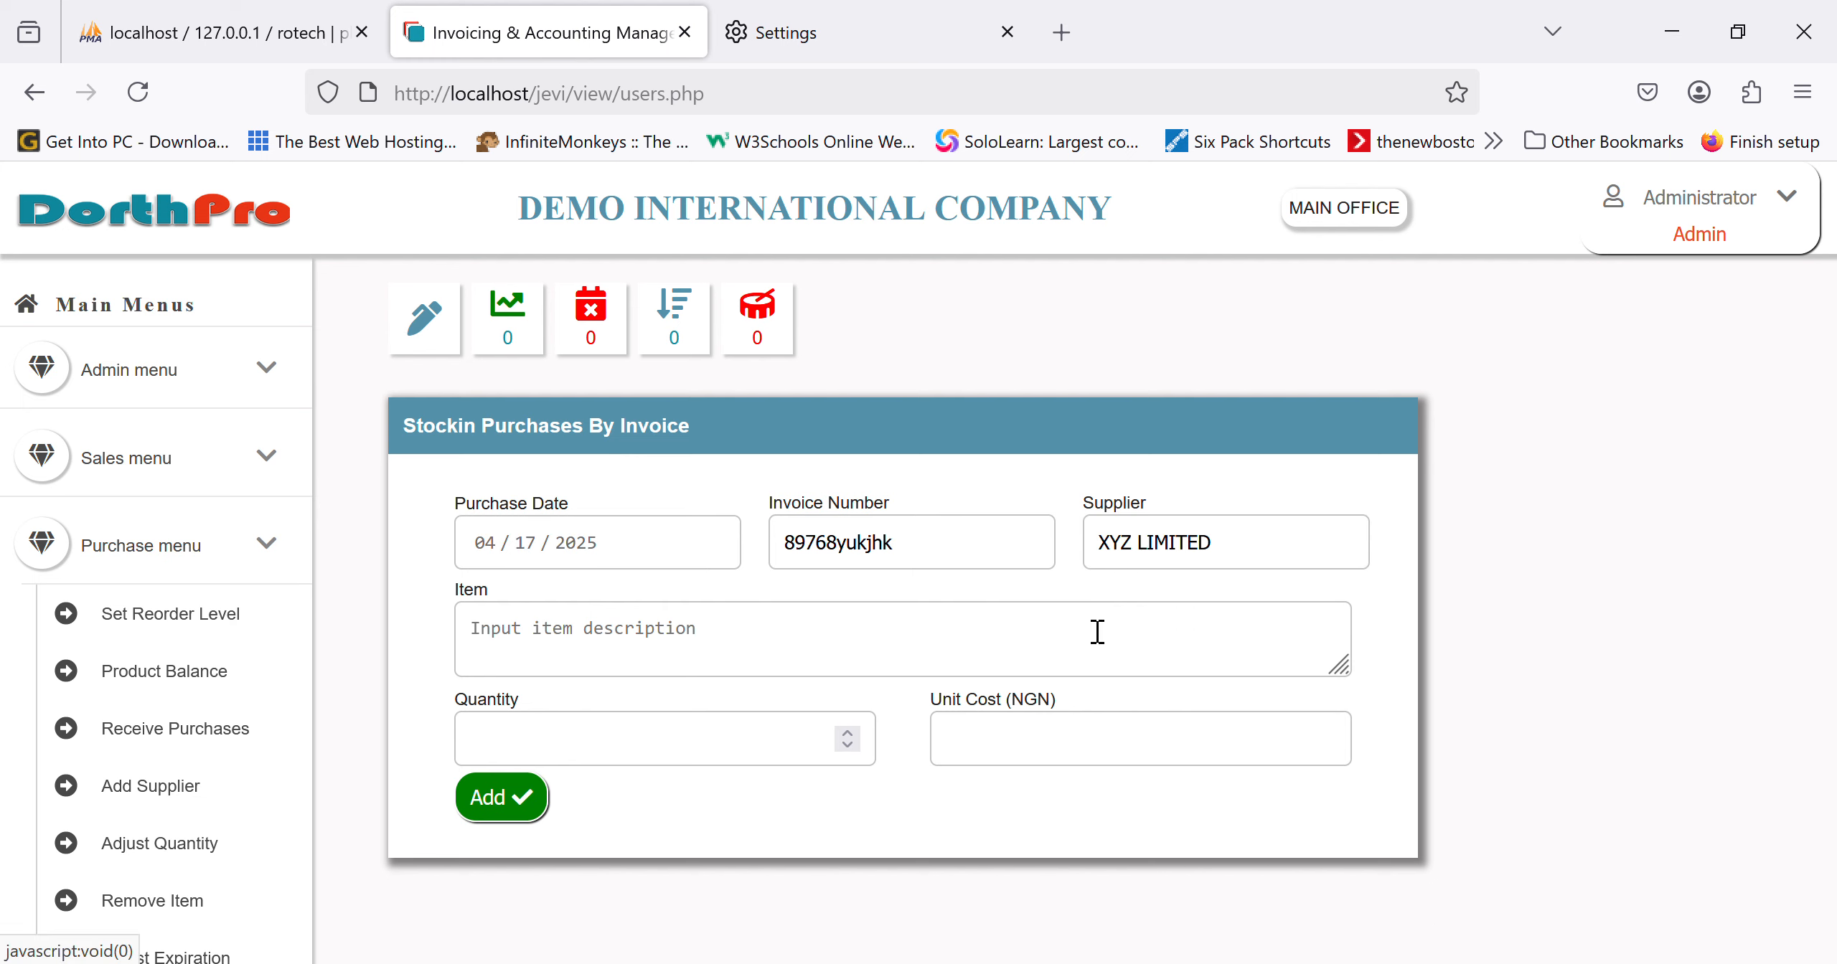
# Step: Add 10 Cctv Cameras Without Voice at 50000 each to Items Received
pyautogui.click(796, 662)
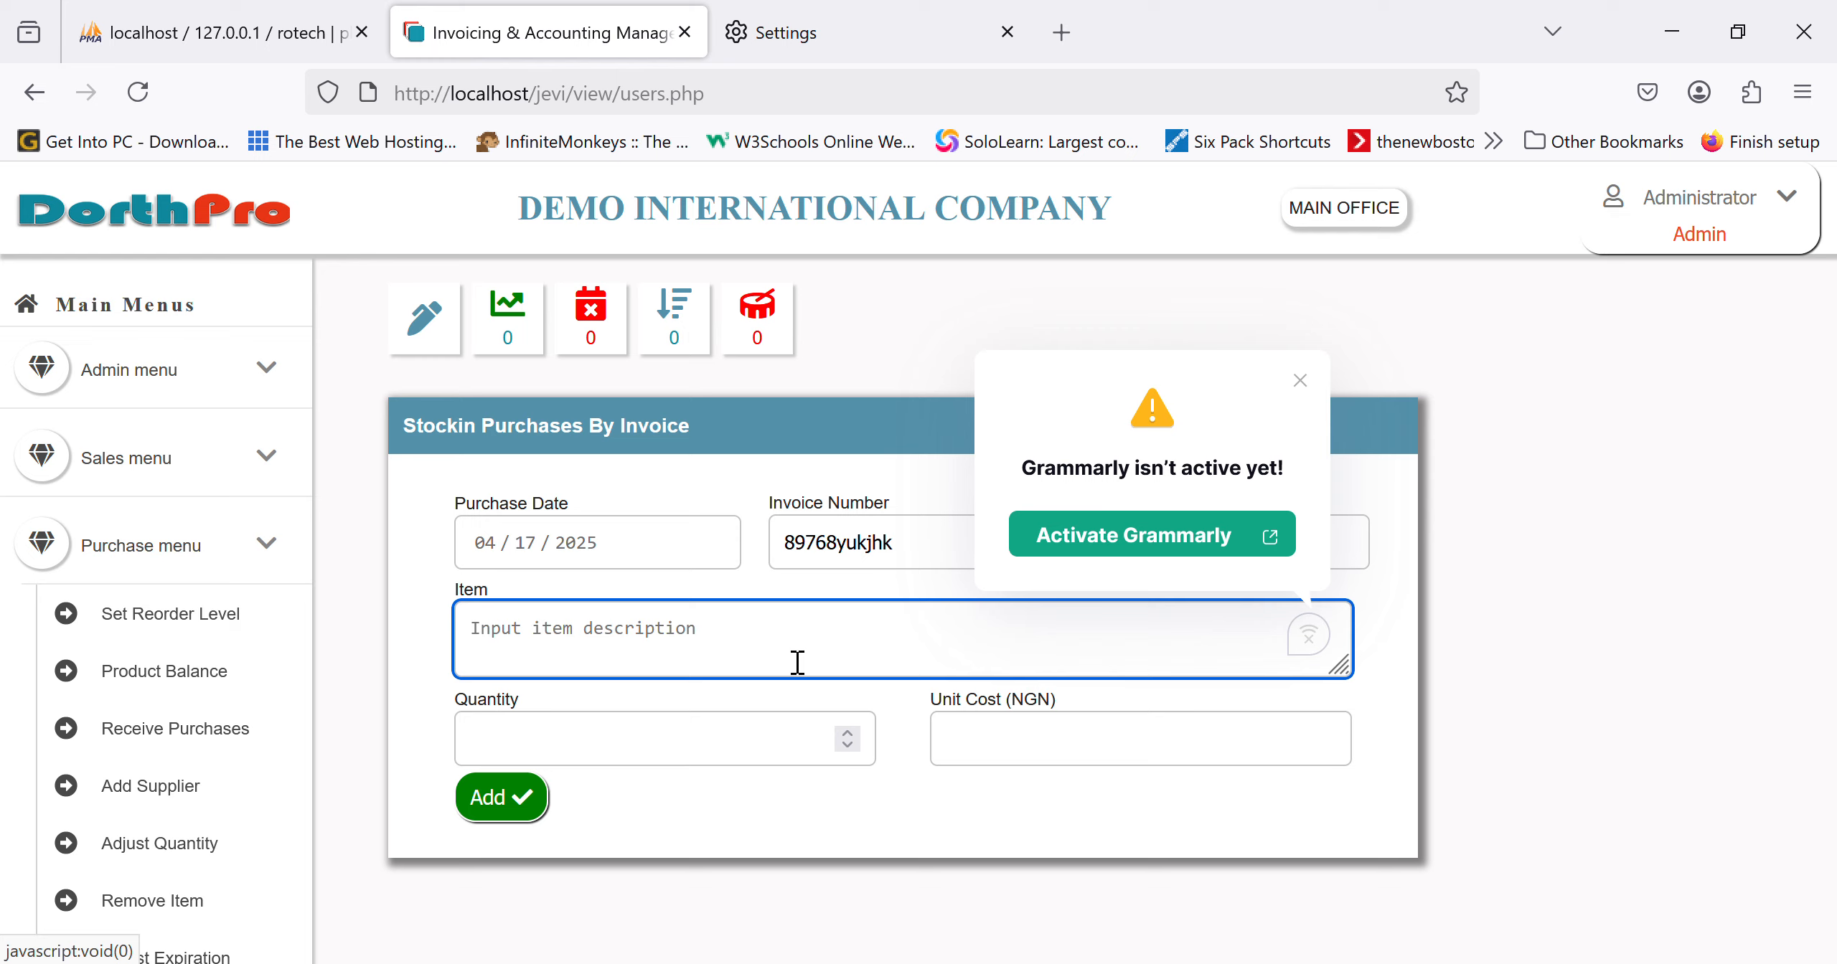
pyautogui.write('cctv ')
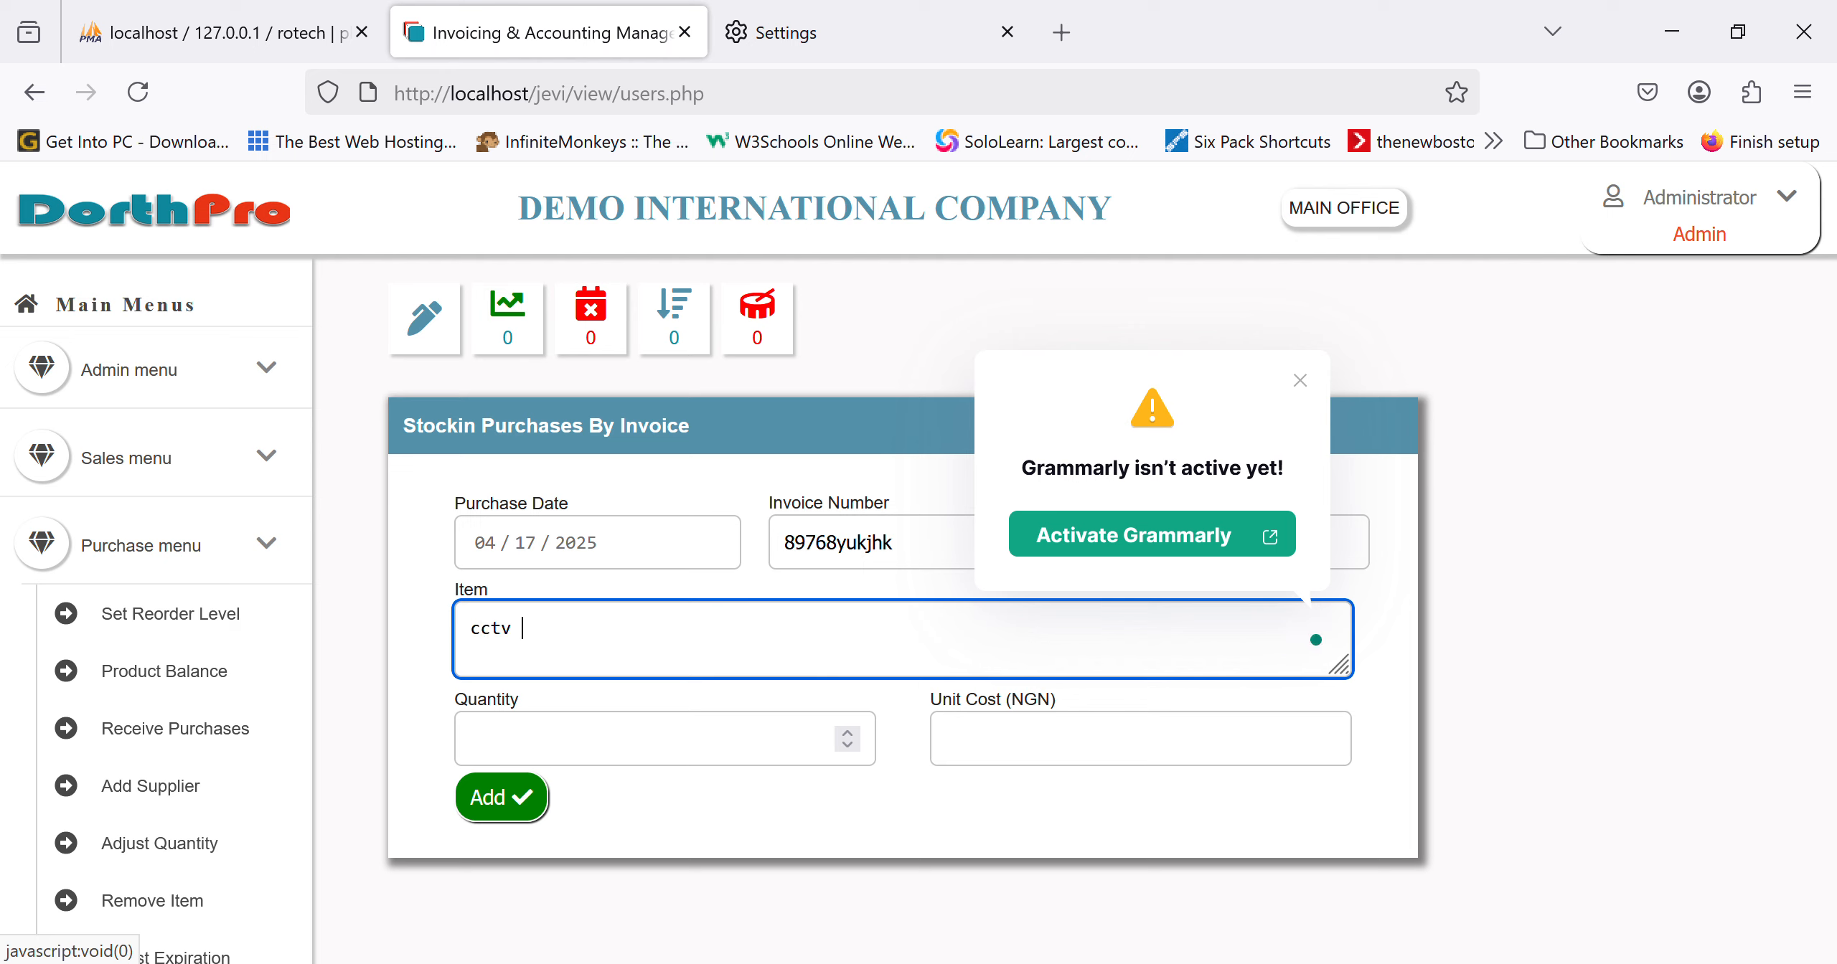
pyautogui.write('cameras without vo')
pyautogui.write('ice')
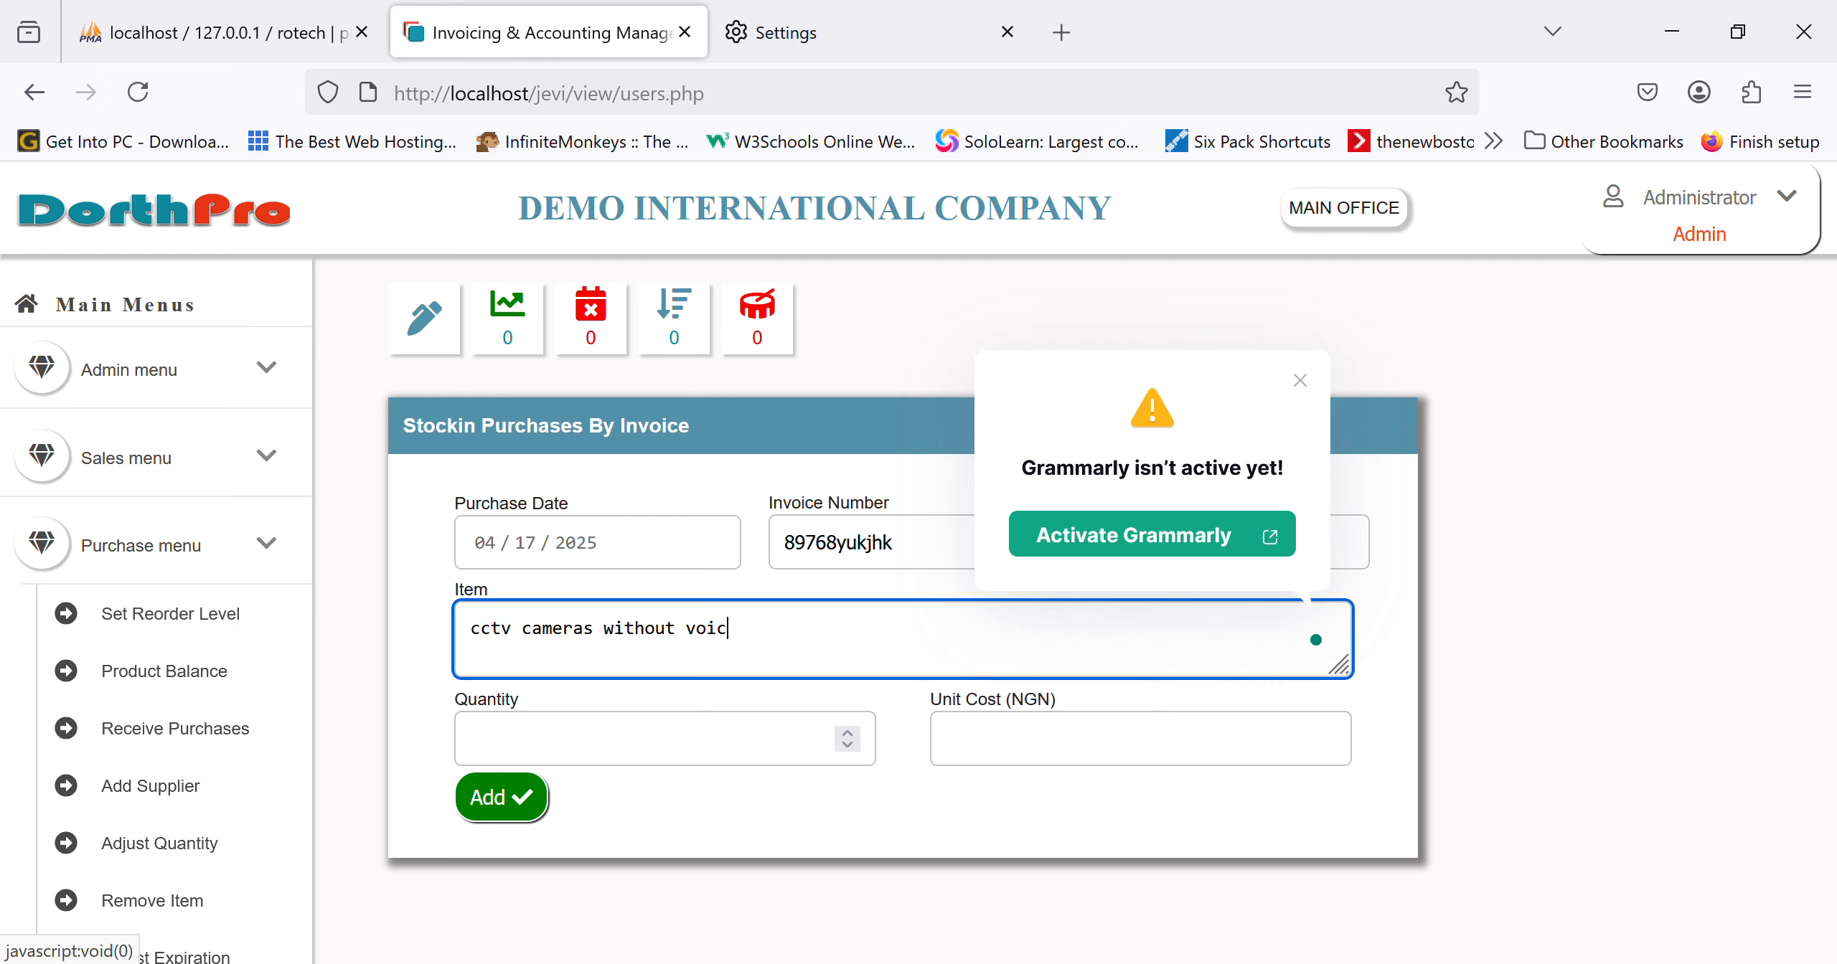
pyautogui.click(752, 763)
pyautogui.write('10')
pyautogui.press('Tab')
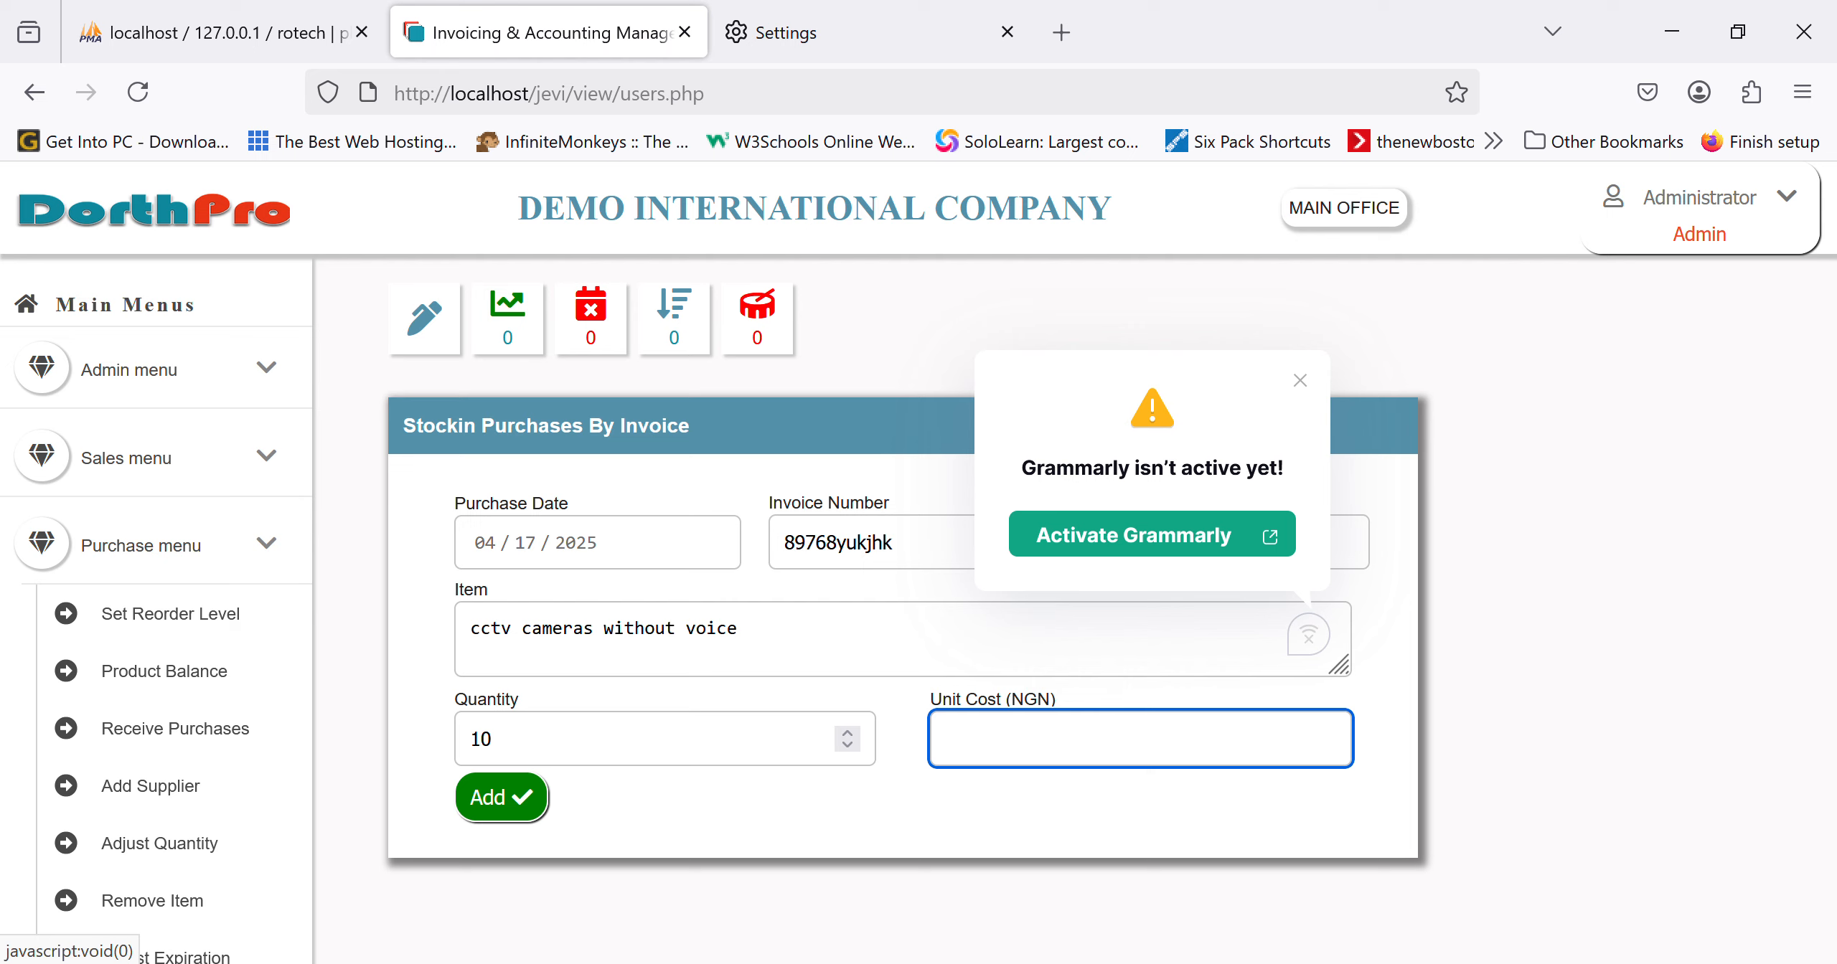
pyautogui.write('50000')
pyautogui.click(515, 817)
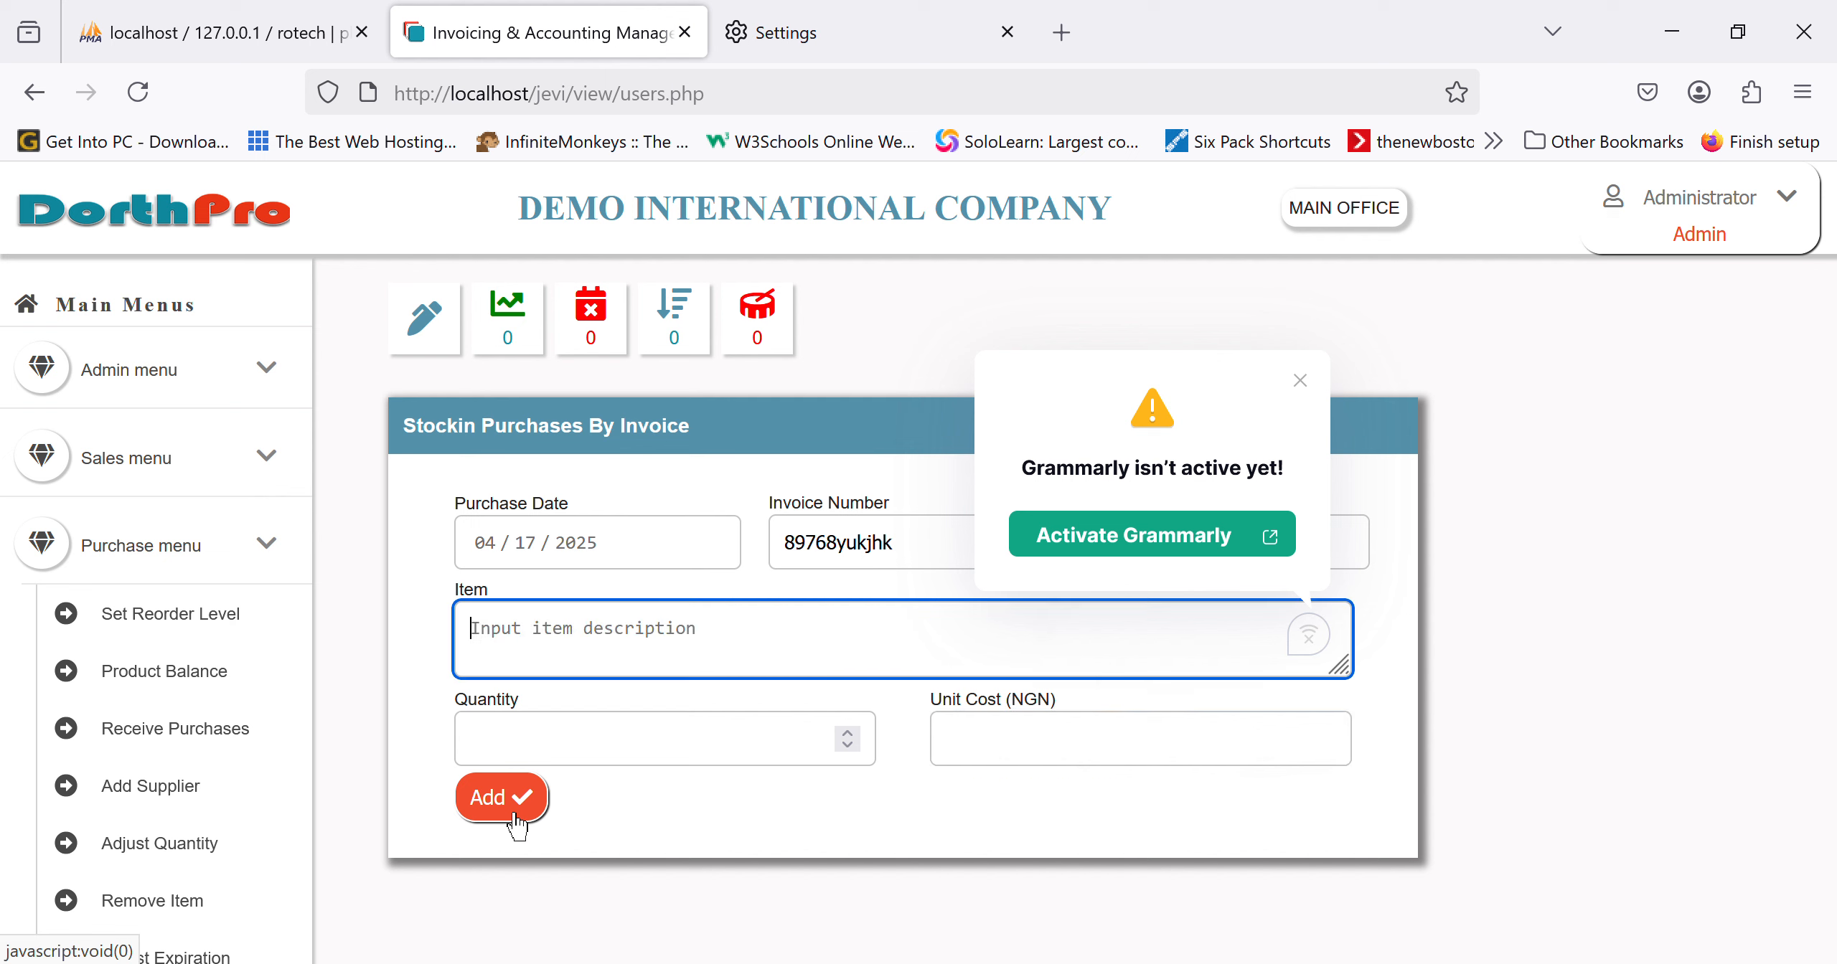
pyautogui.scroll(-3, 955, 706)
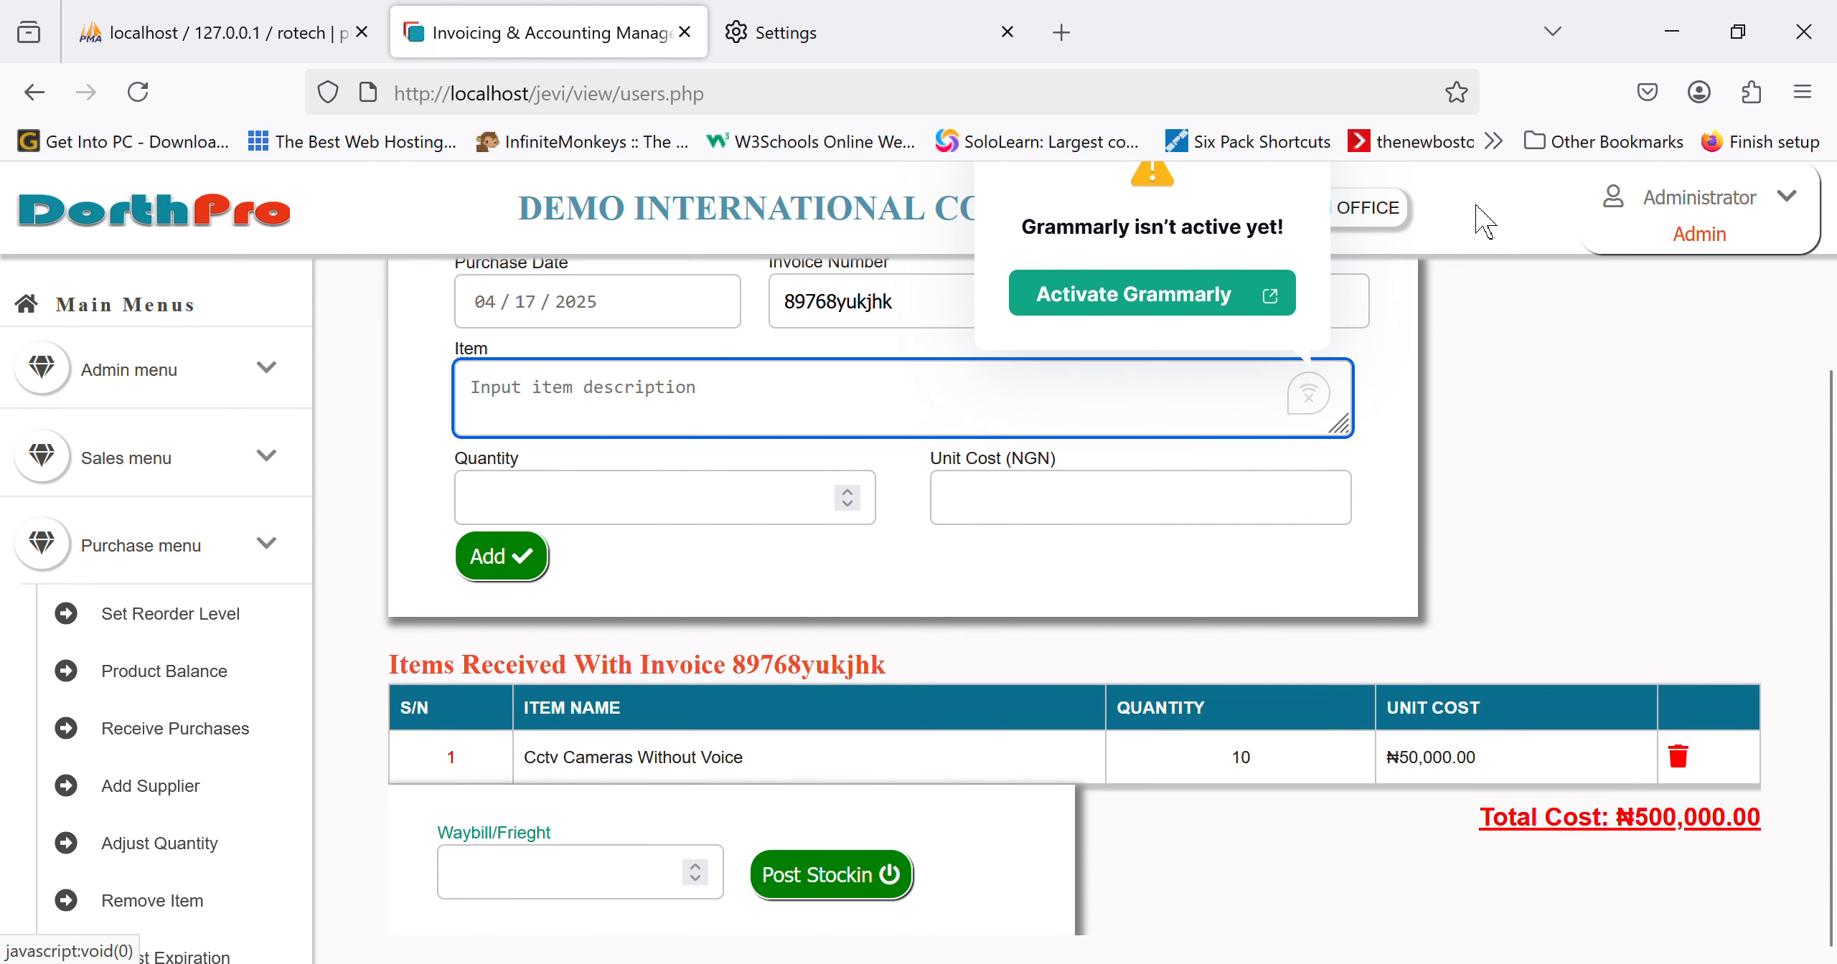
# Step: Dismiss the Grammarly popup and add 1 Rg59 Cable With Power at 85000
pyautogui.scroll(3, 1332, 316)
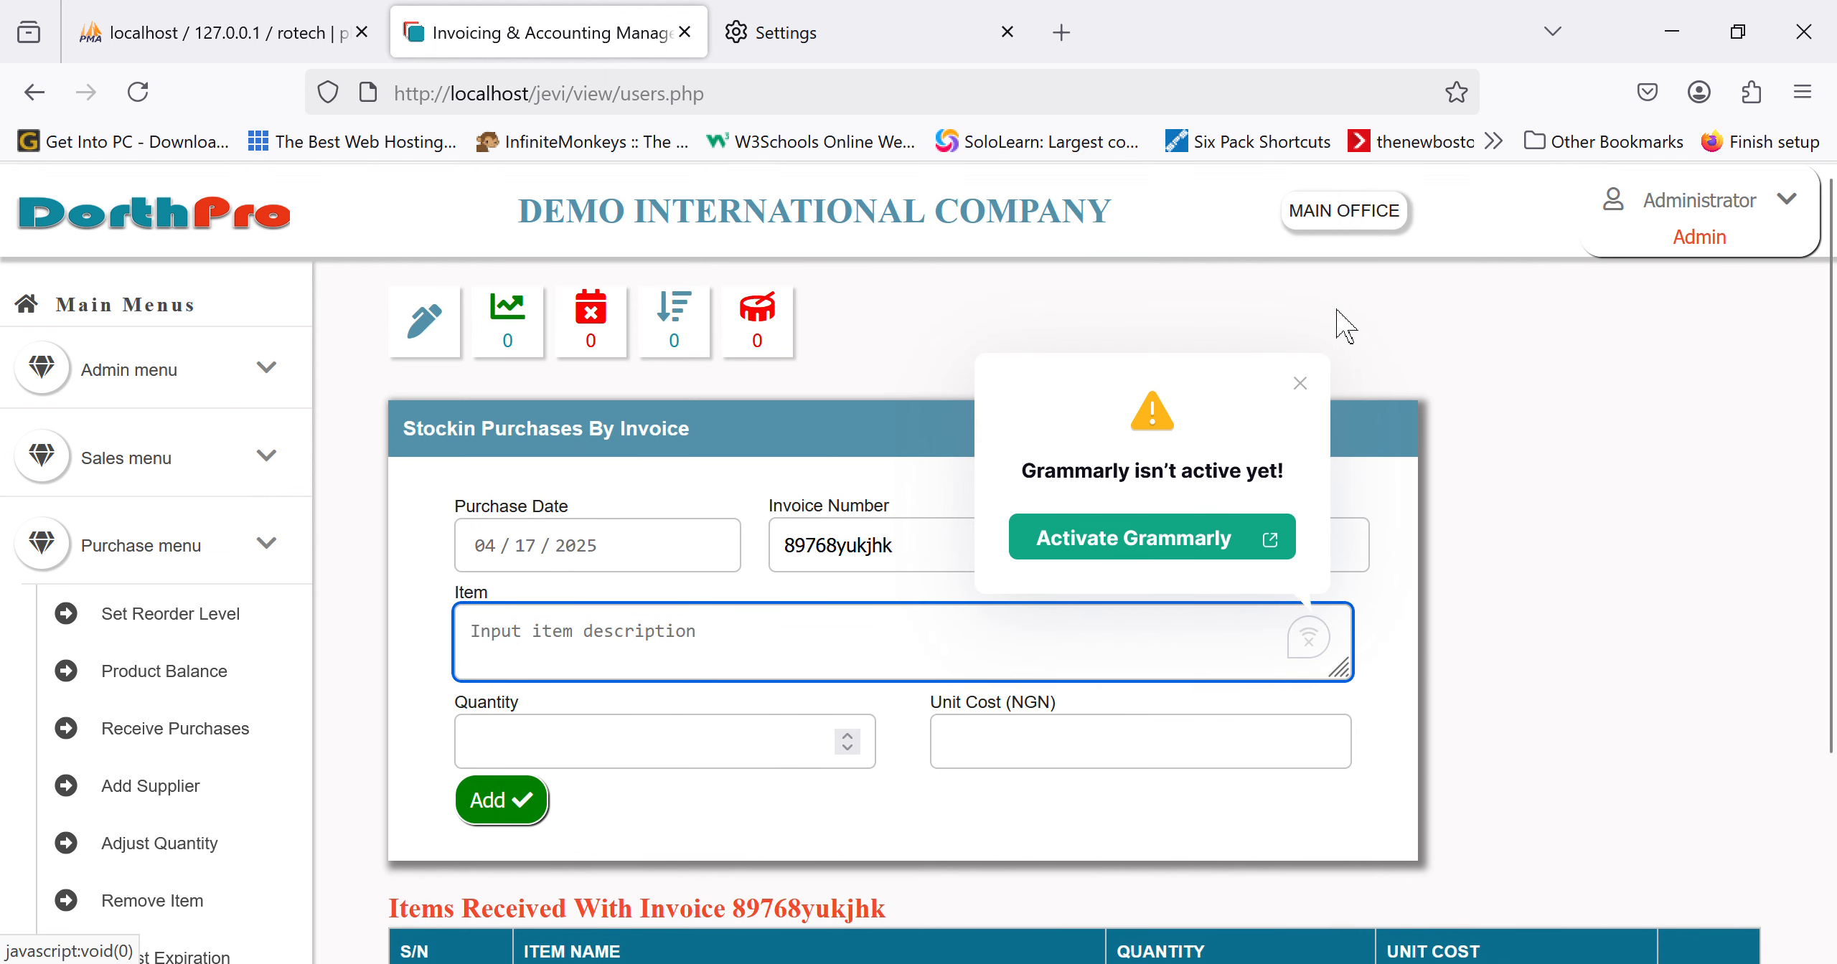
pyautogui.click(1320, 408)
pyautogui.scroll(-3, 1038, 709)
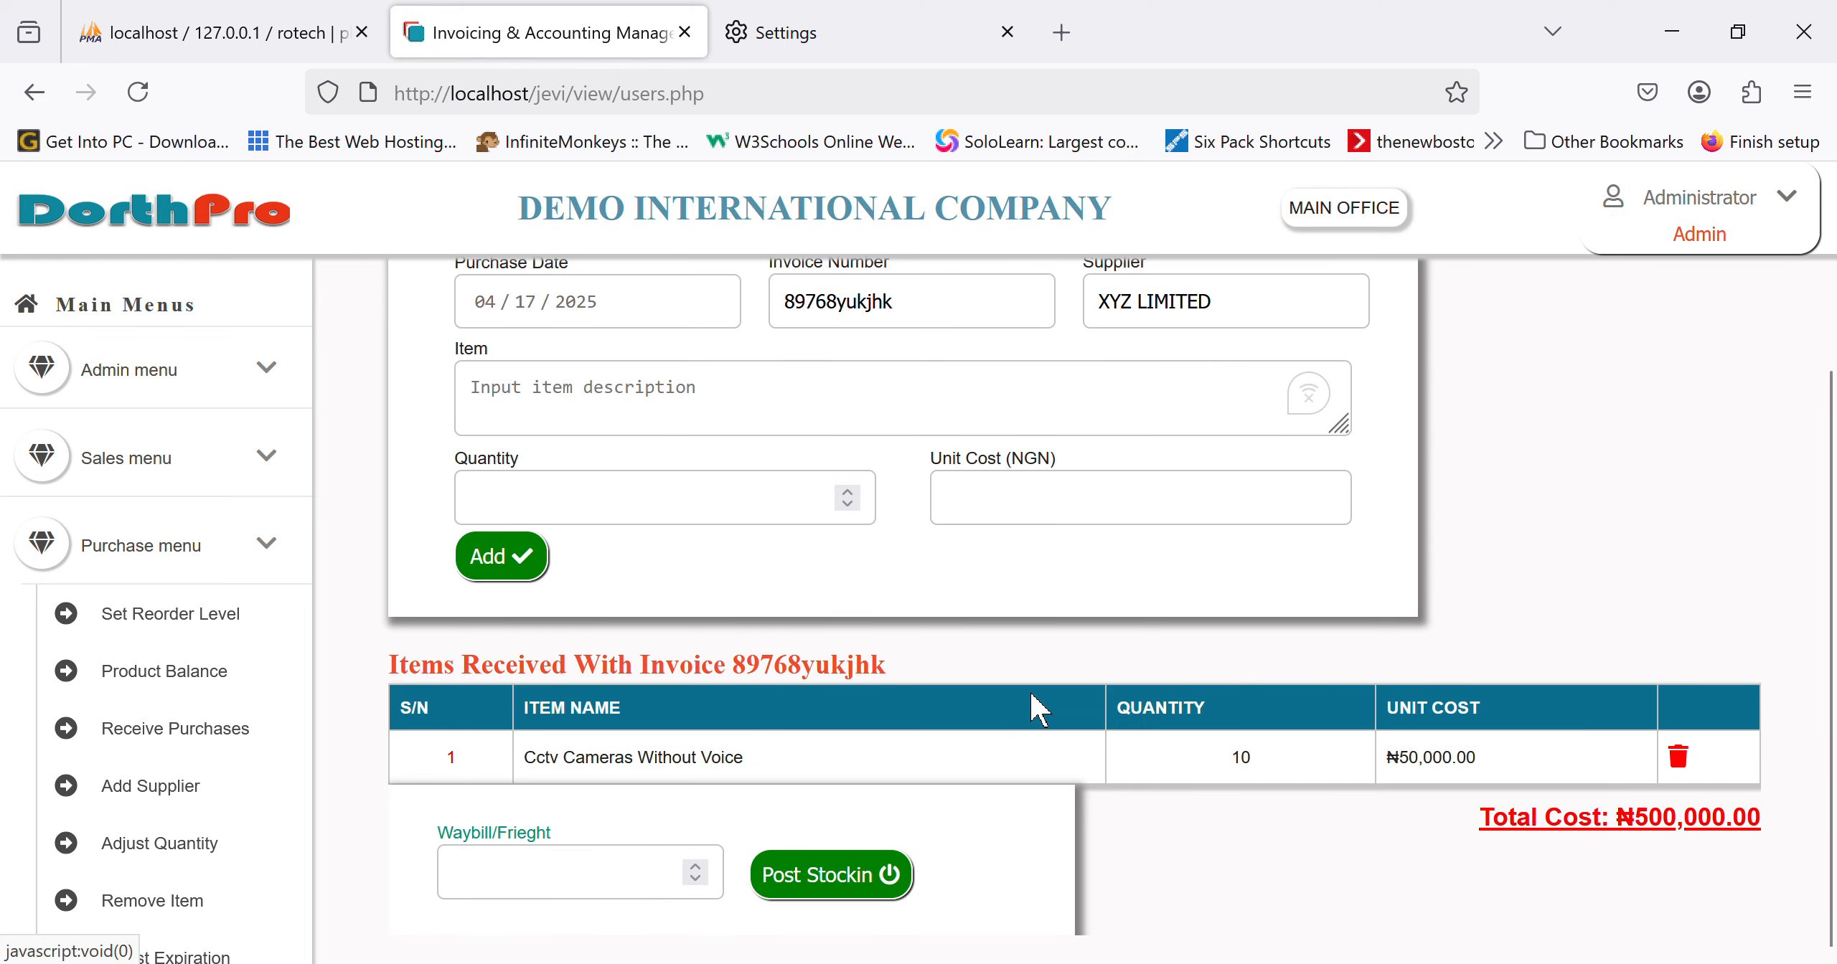
pyautogui.scroll(2, 1037, 709)
pyautogui.click(859, 539)
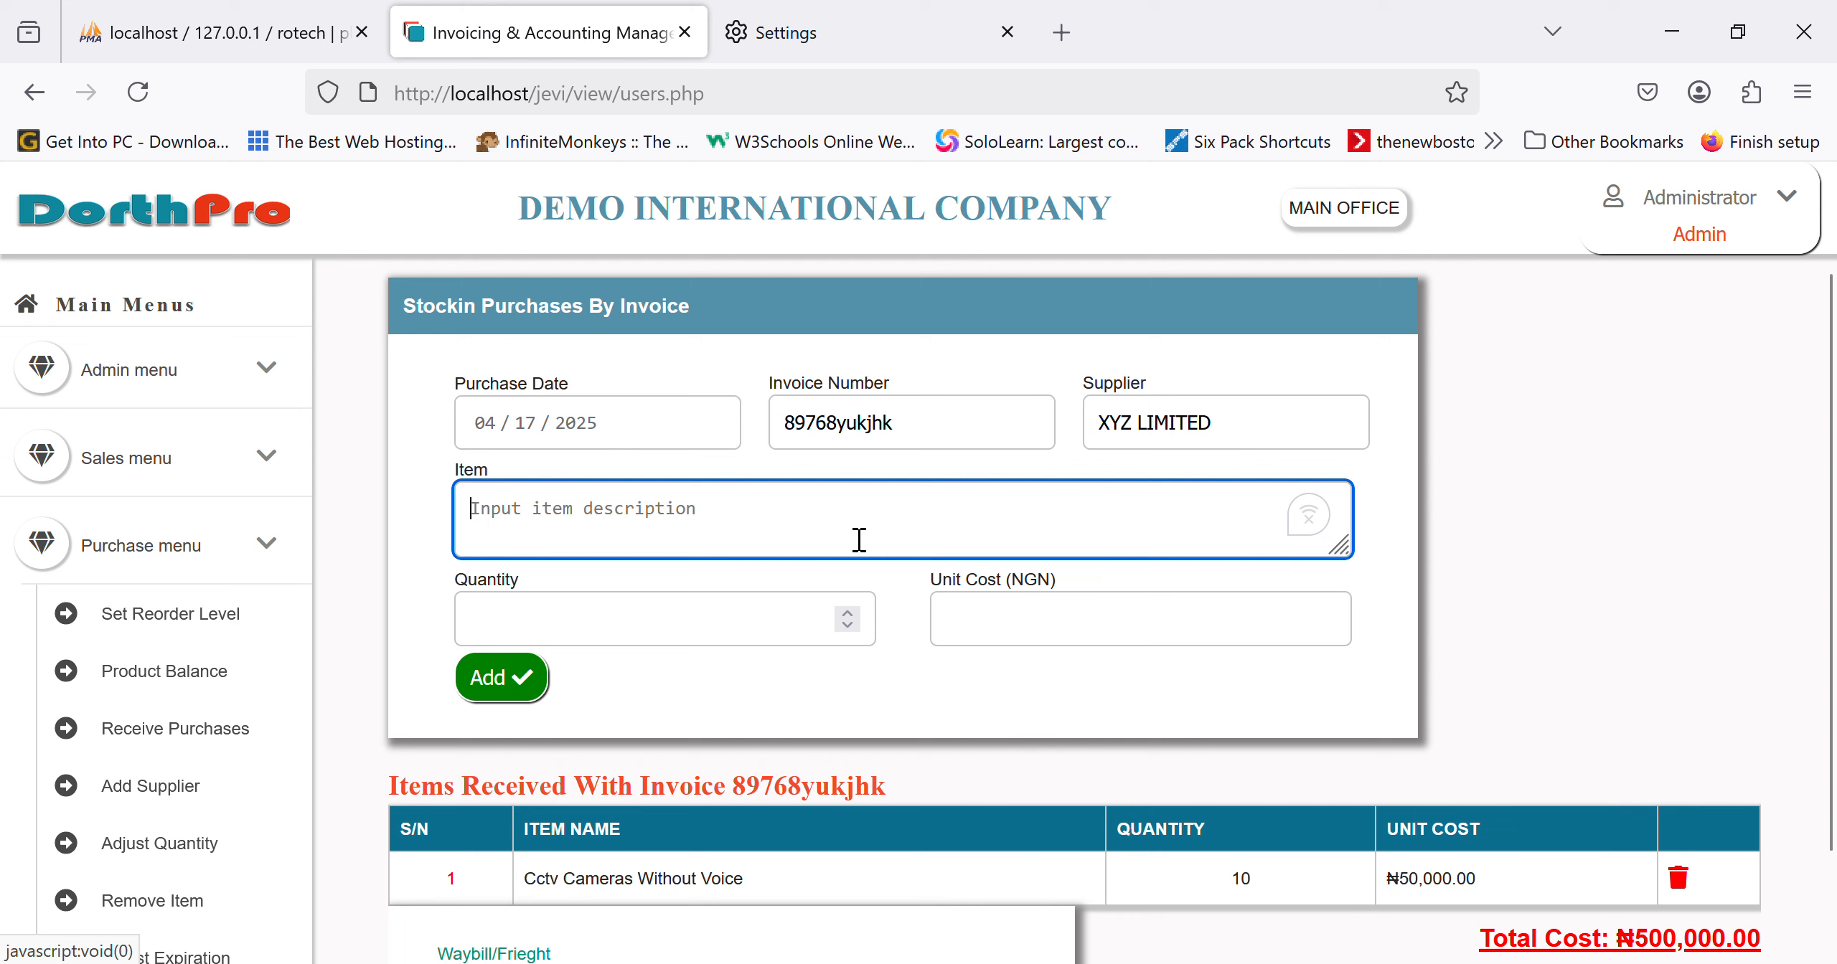
pyautogui.write('s')
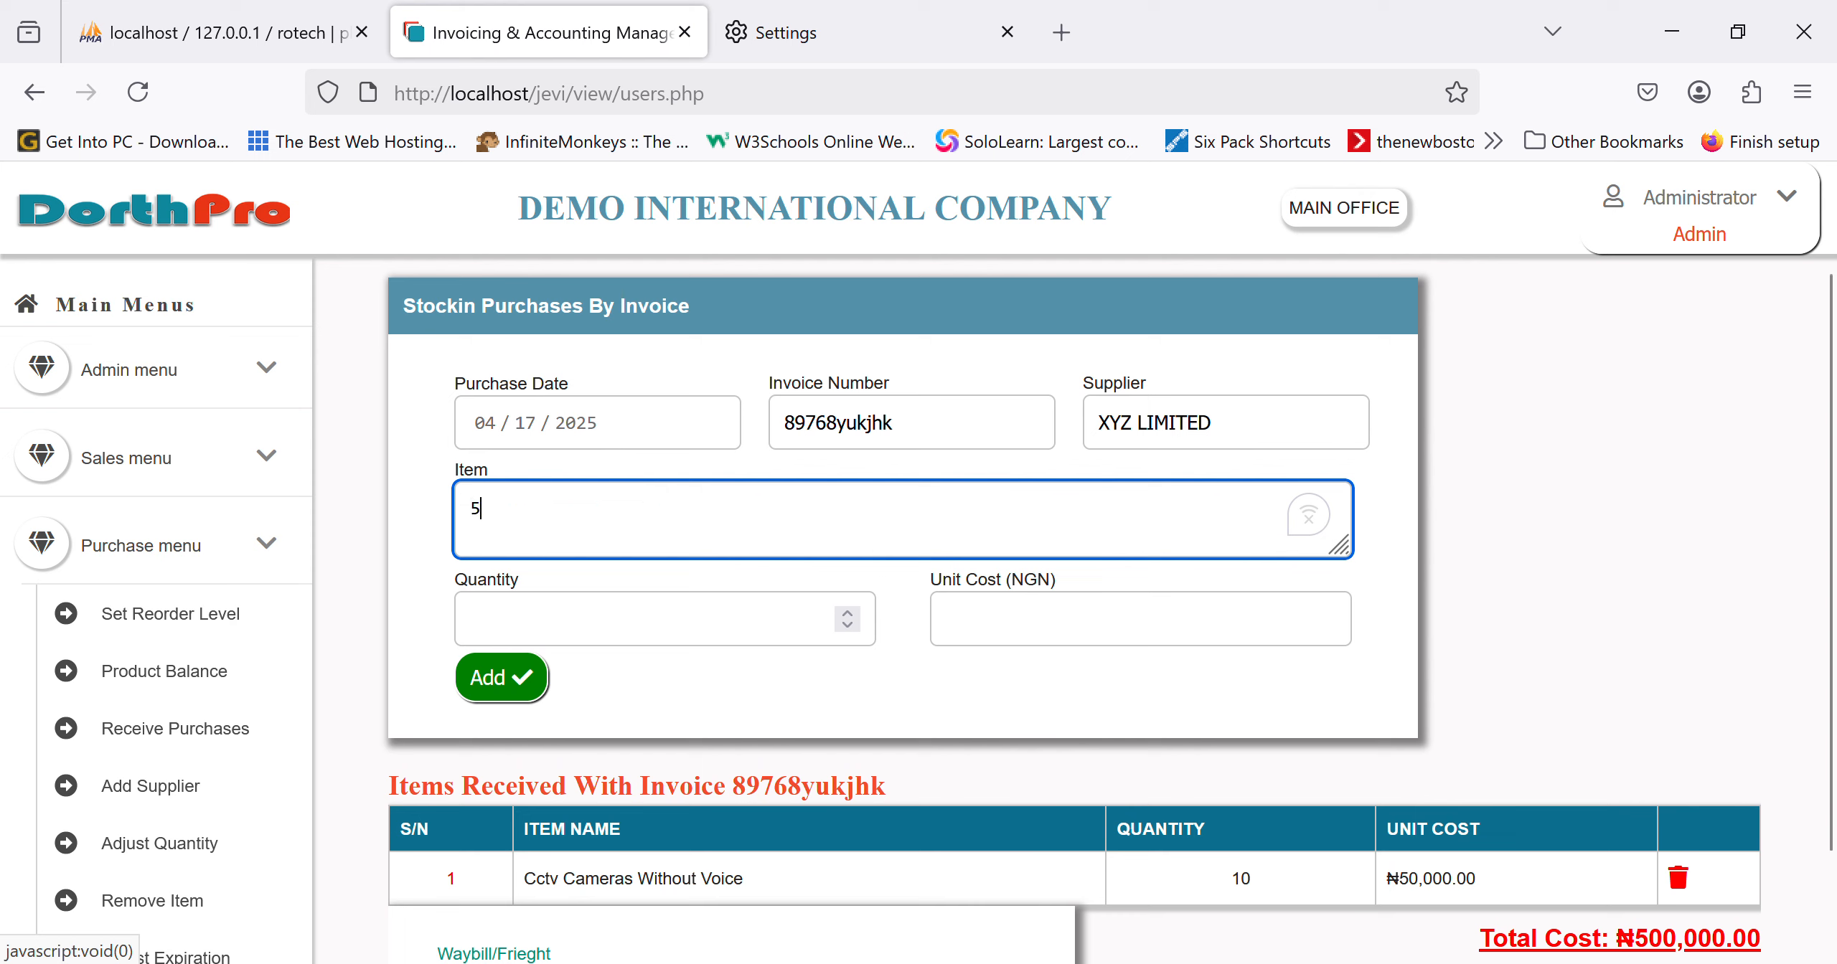
pyautogui.press('BackSpace')
pyautogui.write('rg59 cable')
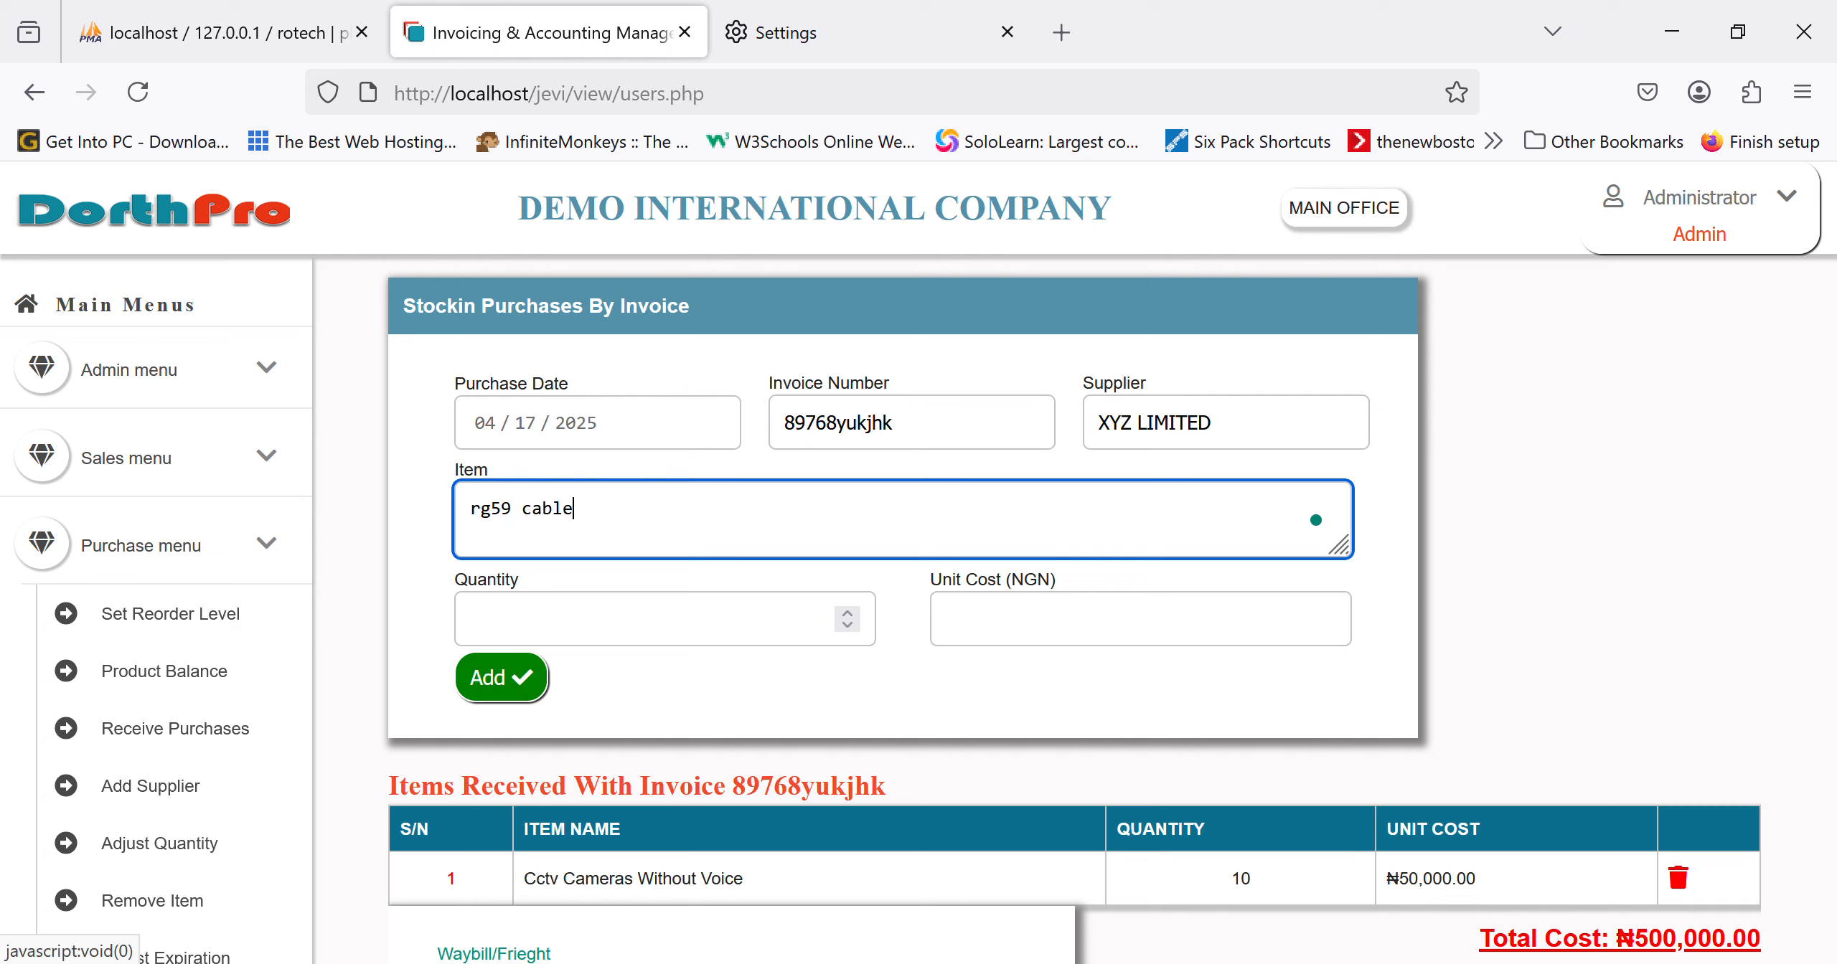
pyautogui.write(' with power')
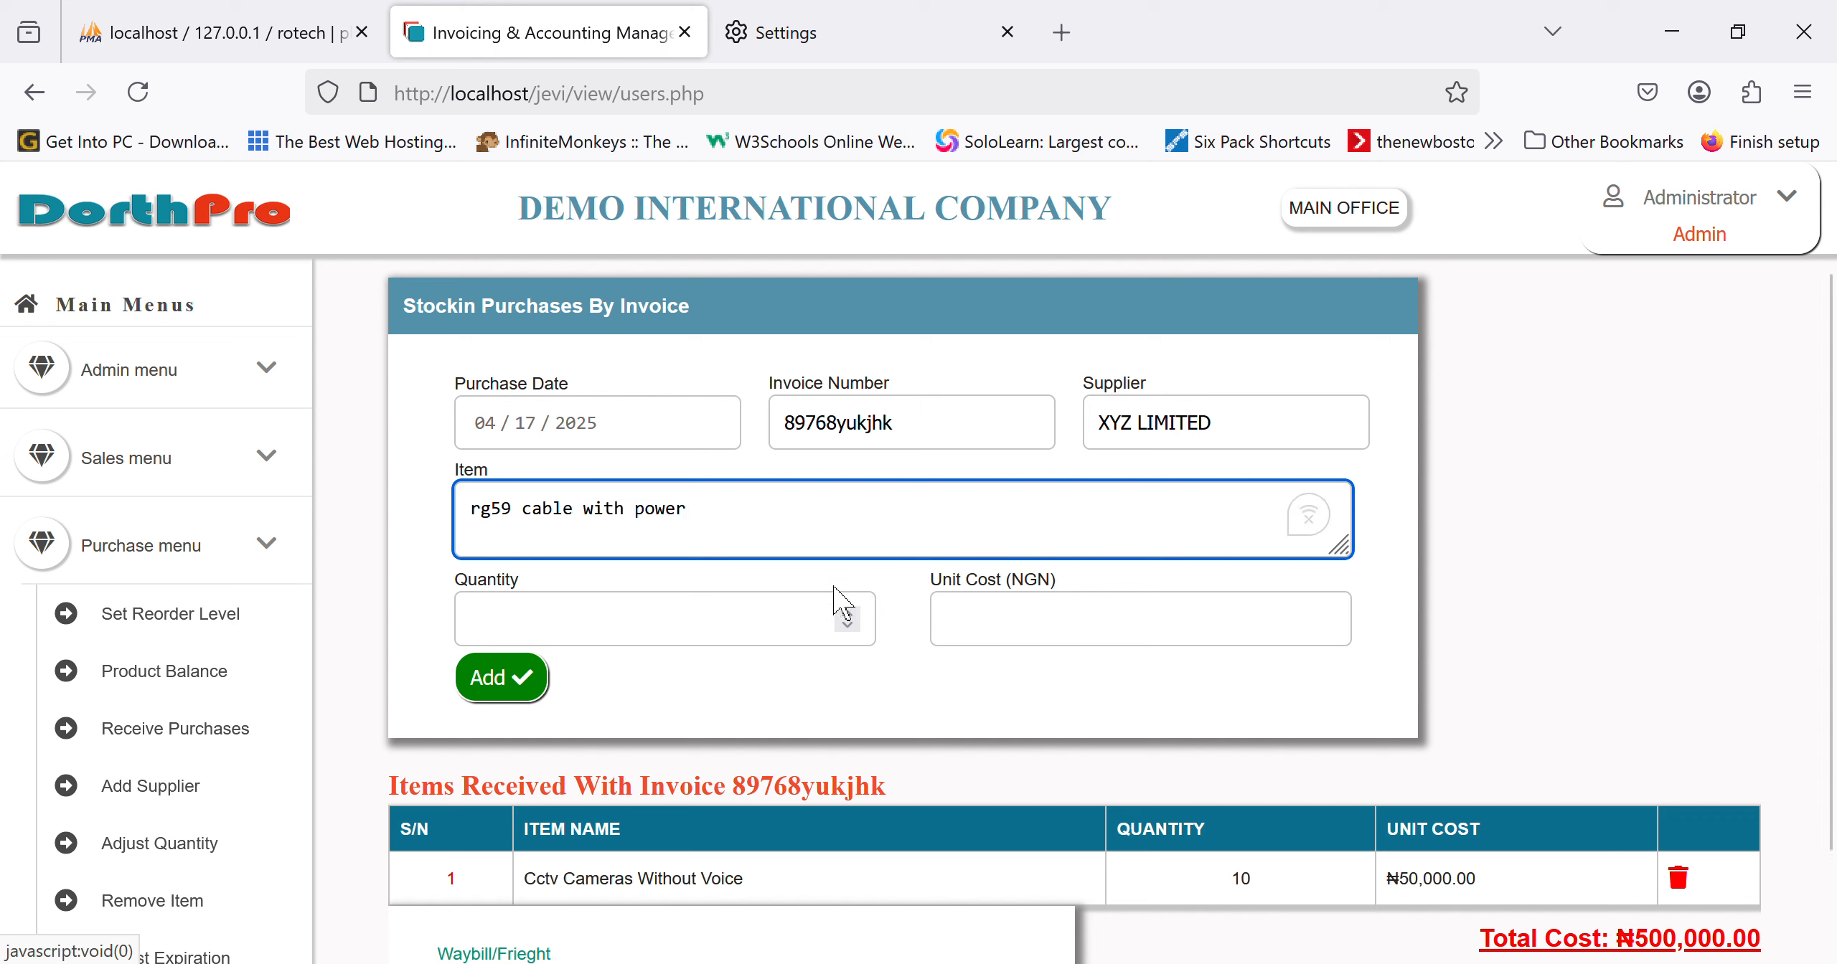
pyautogui.click(725, 640)
pyautogui.write('1')
pyautogui.press('Tab')
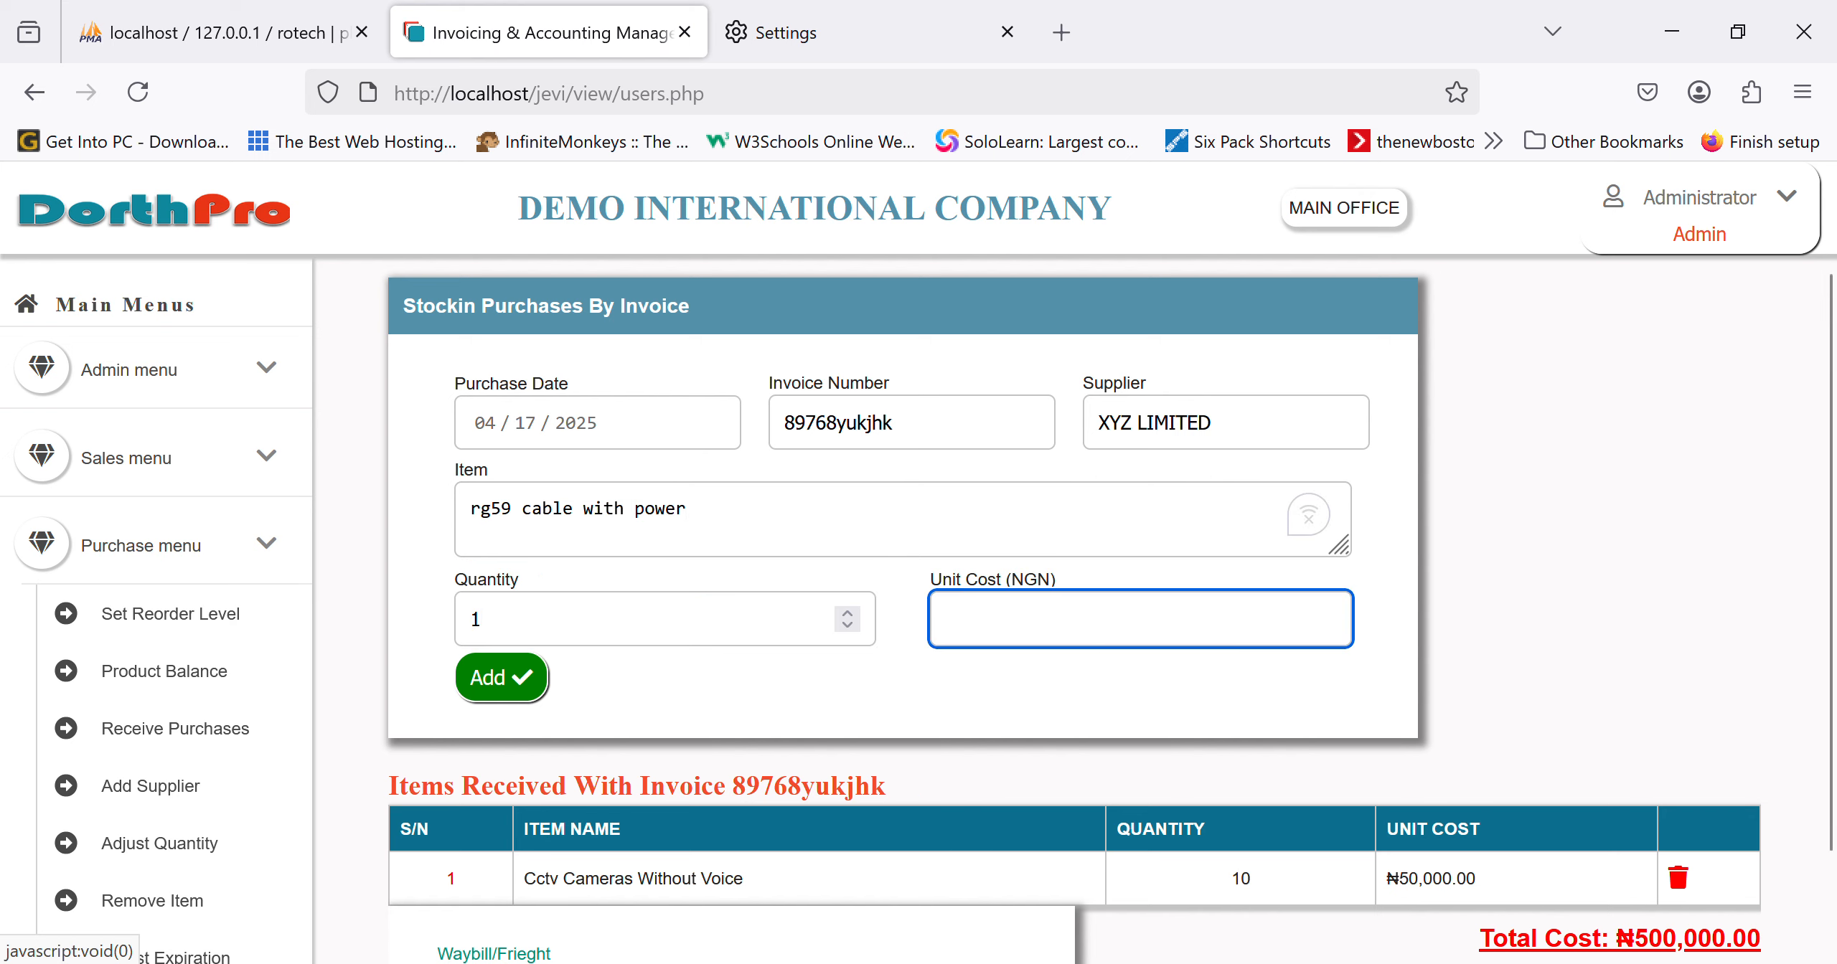
pyautogui.write('85000')
pyautogui.click(551, 686)
pyautogui.scroll(-2, 994, 696)
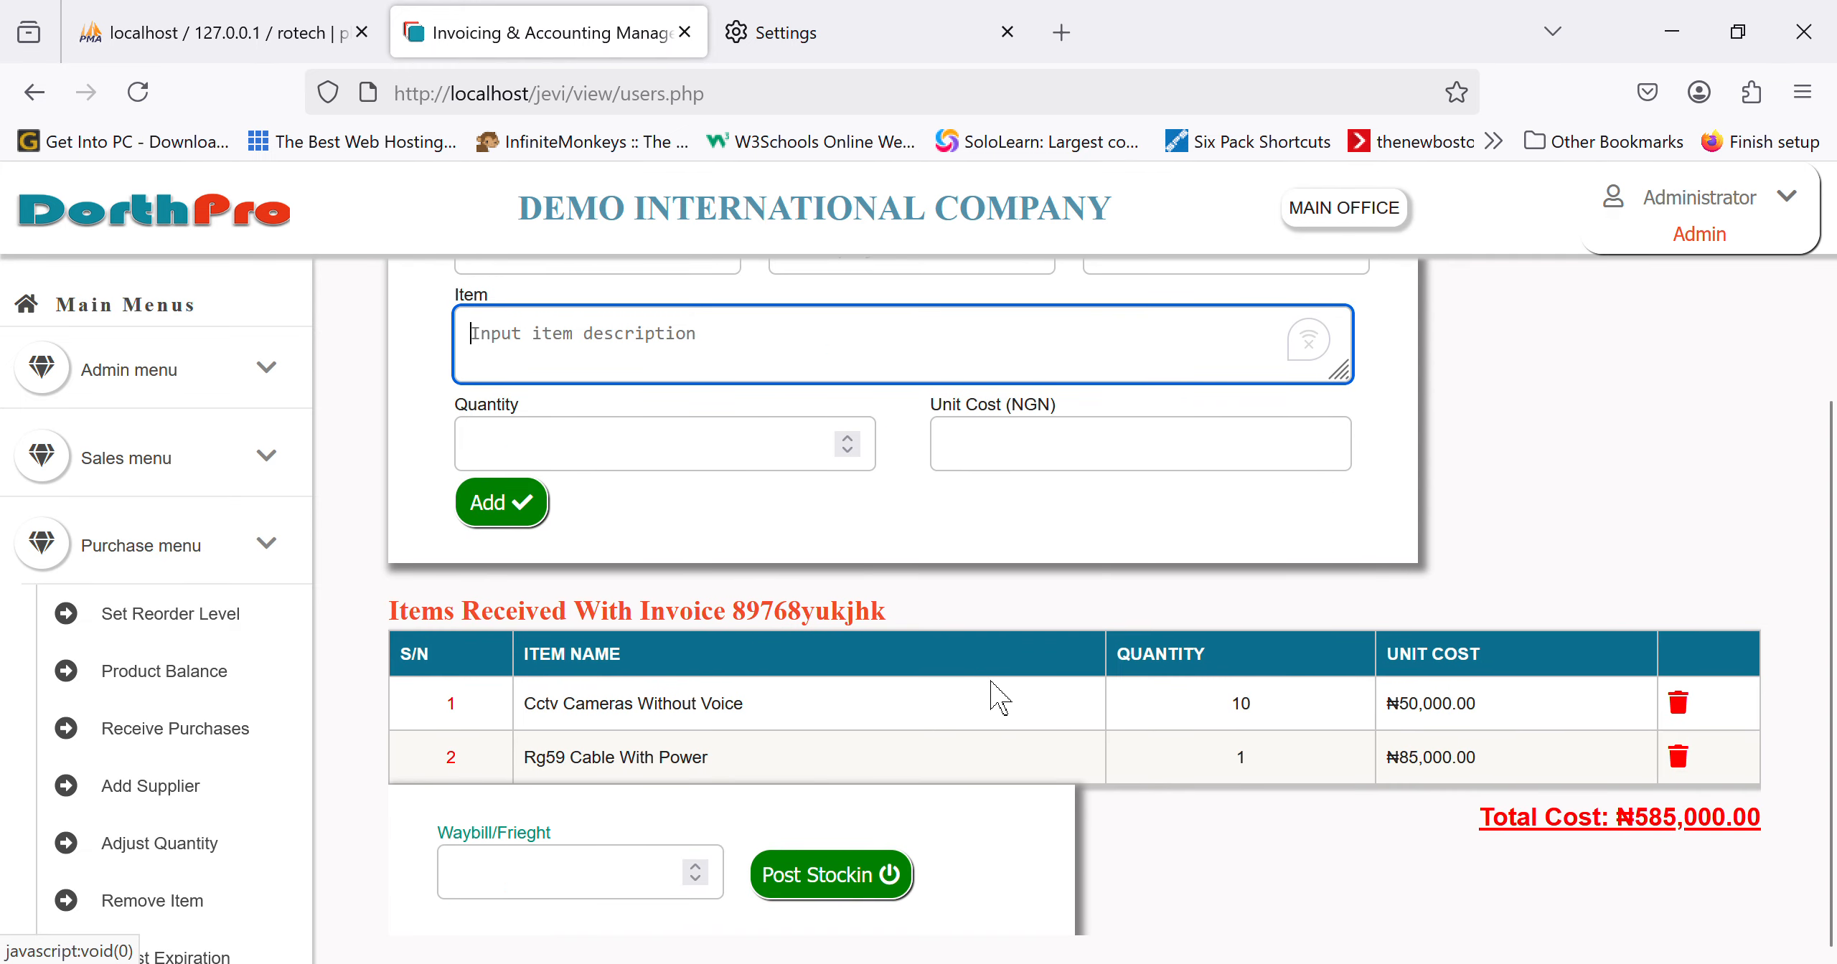
# Step: Add 30 BNC Connectors And Dc Plugs at 500 each
pyautogui.write('connectors')
pyautogui.click(471, 333)
pyautogui.write('BNC')
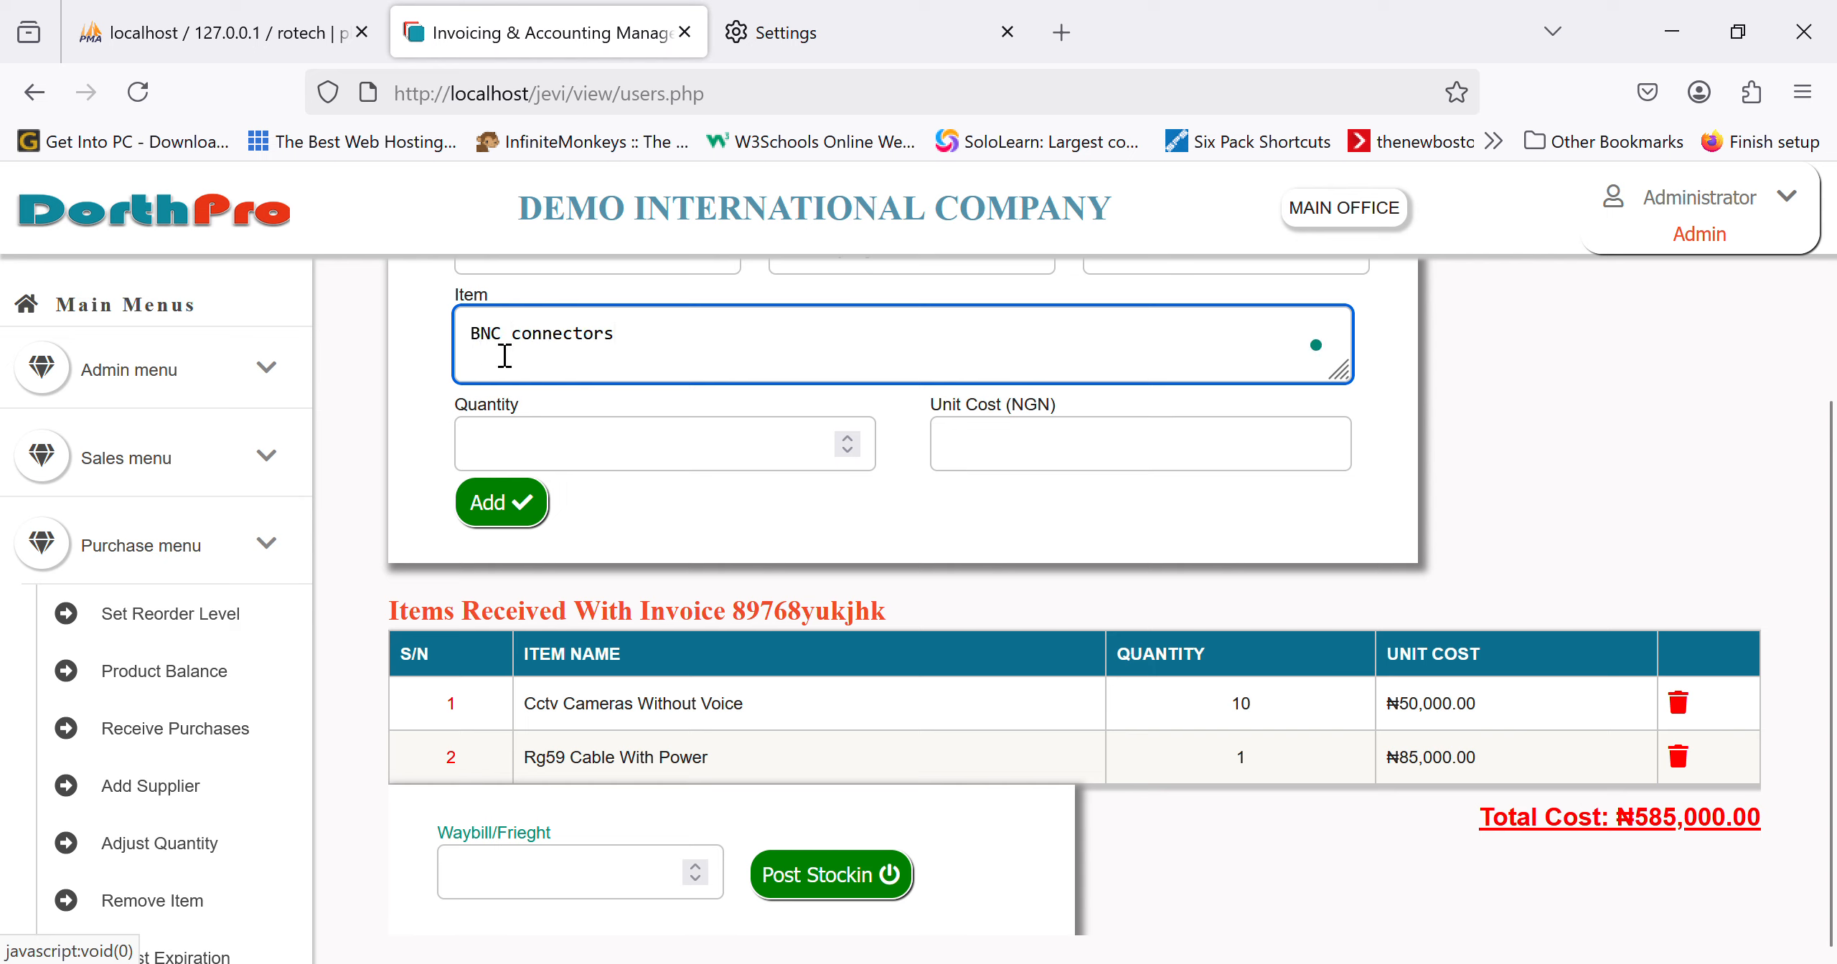
pyautogui.click(673, 357)
pyautogui.write('and dc plugs')
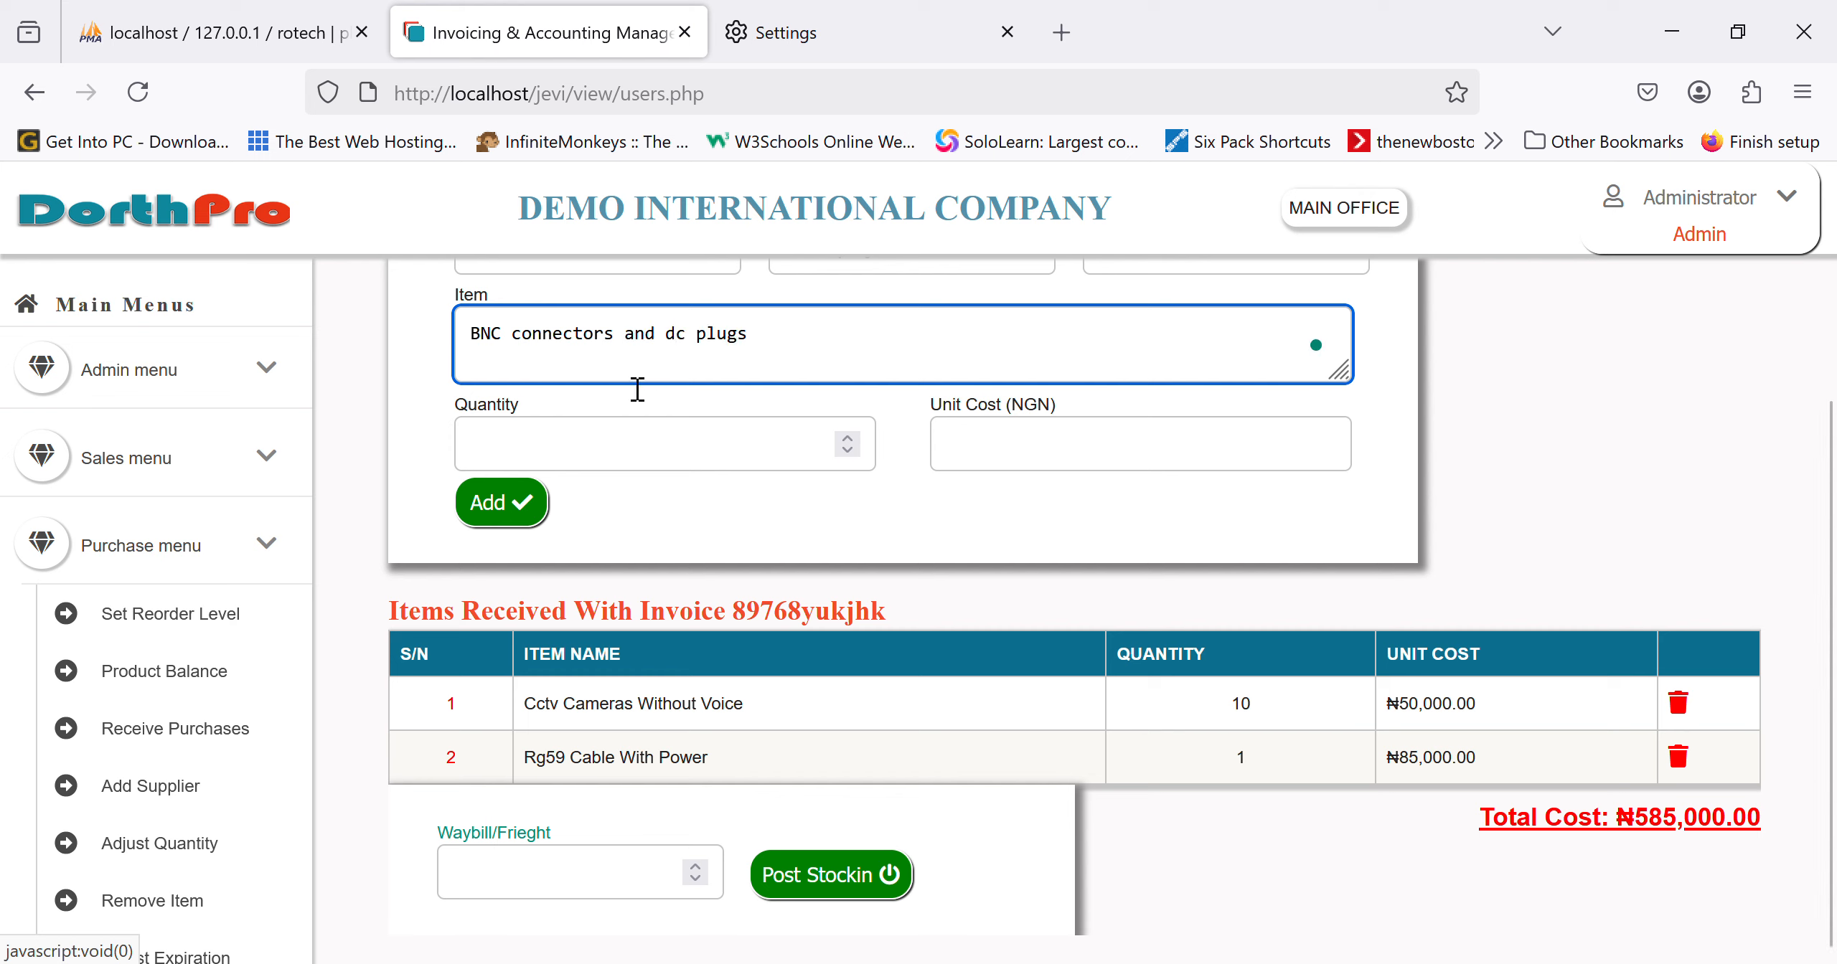
pyautogui.click(591, 452)
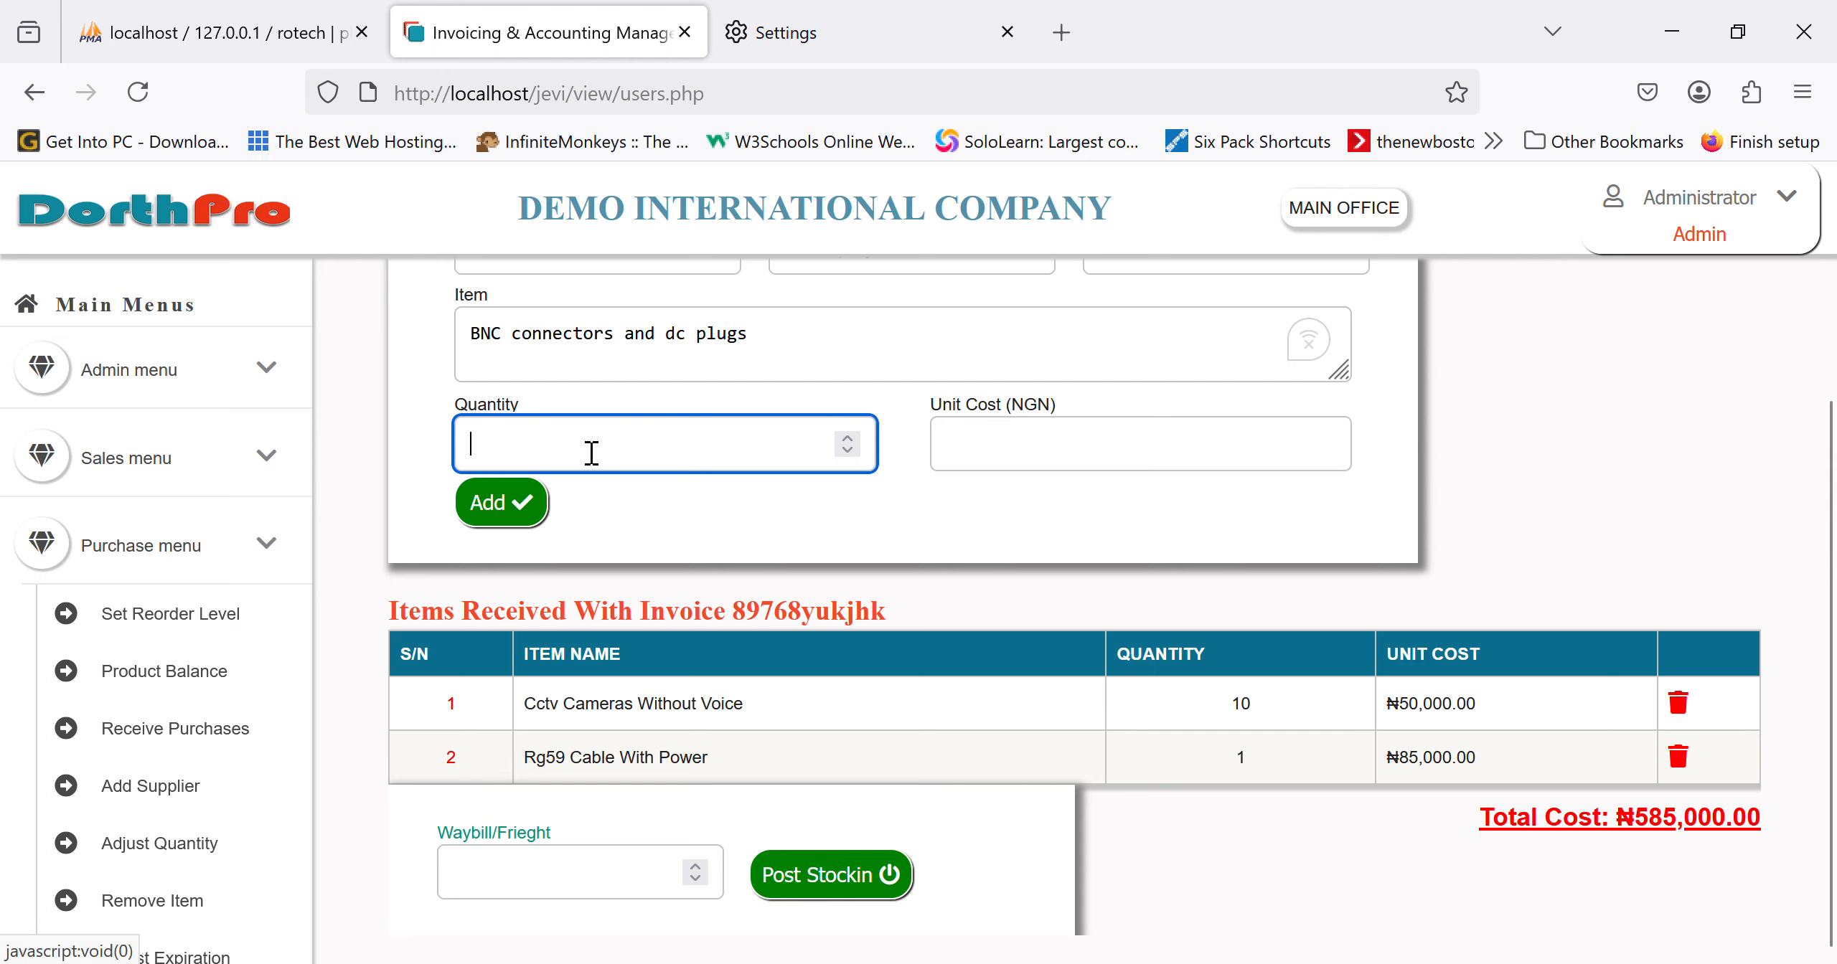
pyautogui.write('30')
pyautogui.press('Tab')
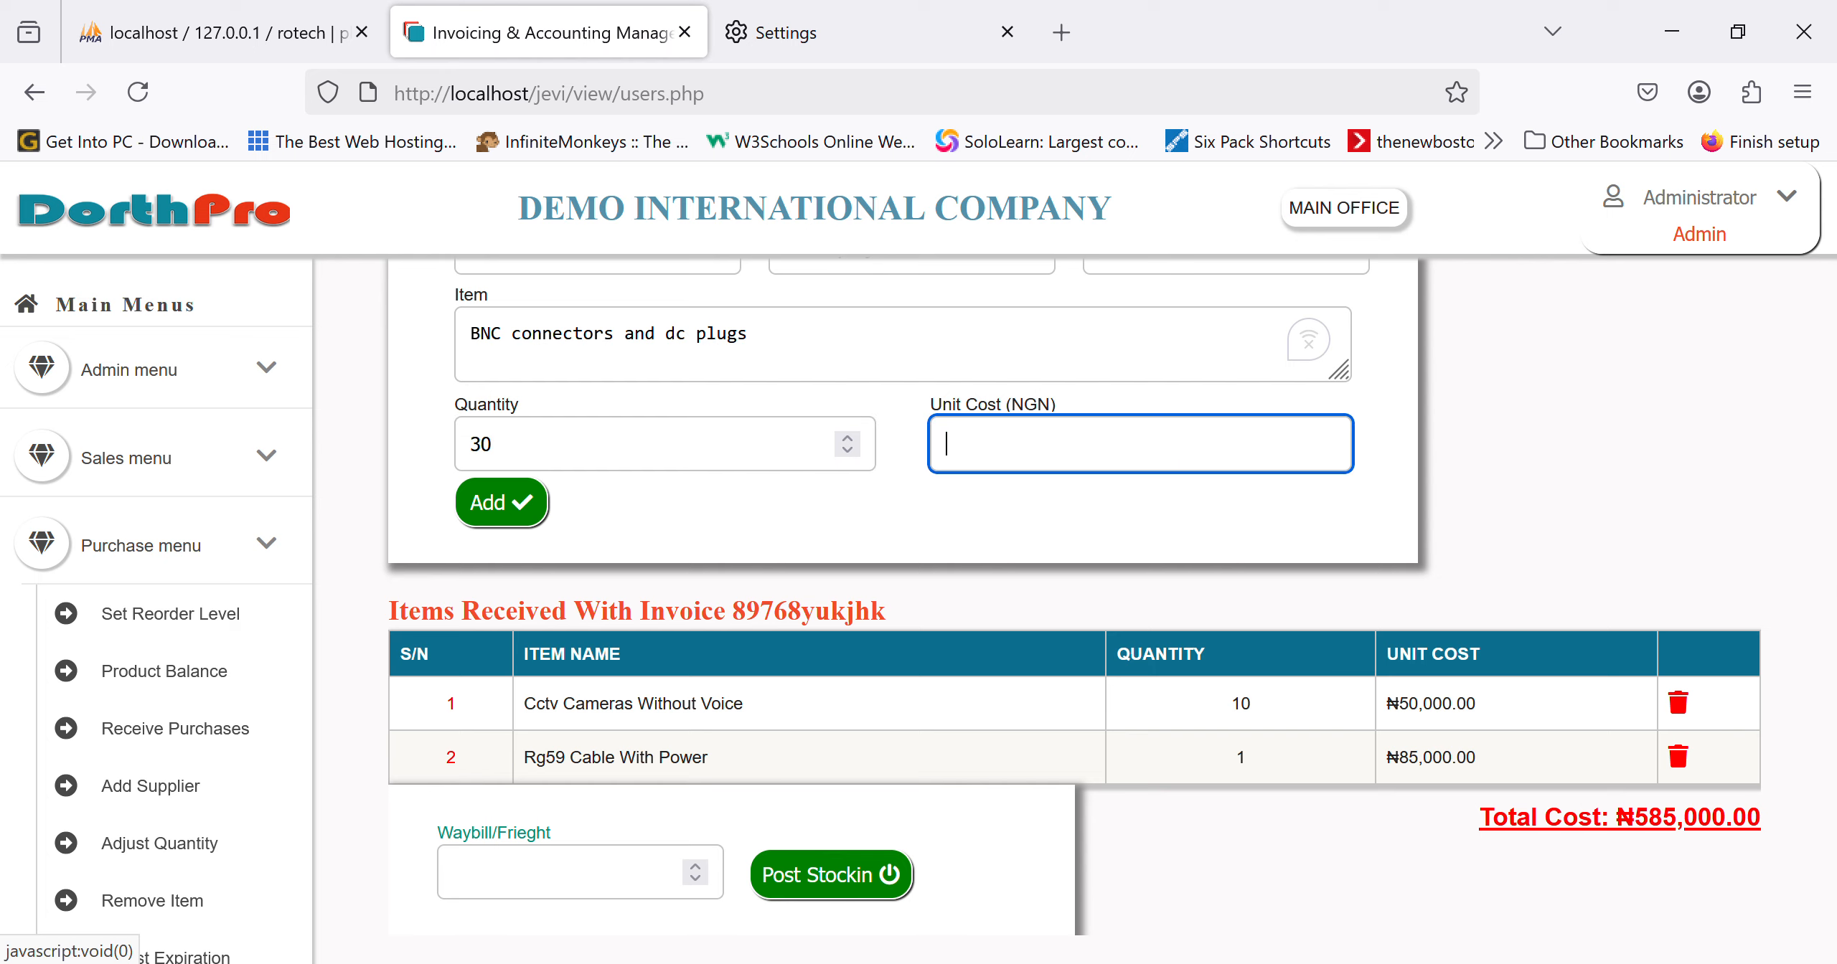
pyautogui.write('500')
pyautogui.click(503, 502)
pyautogui.scroll(-1, 1025, 615)
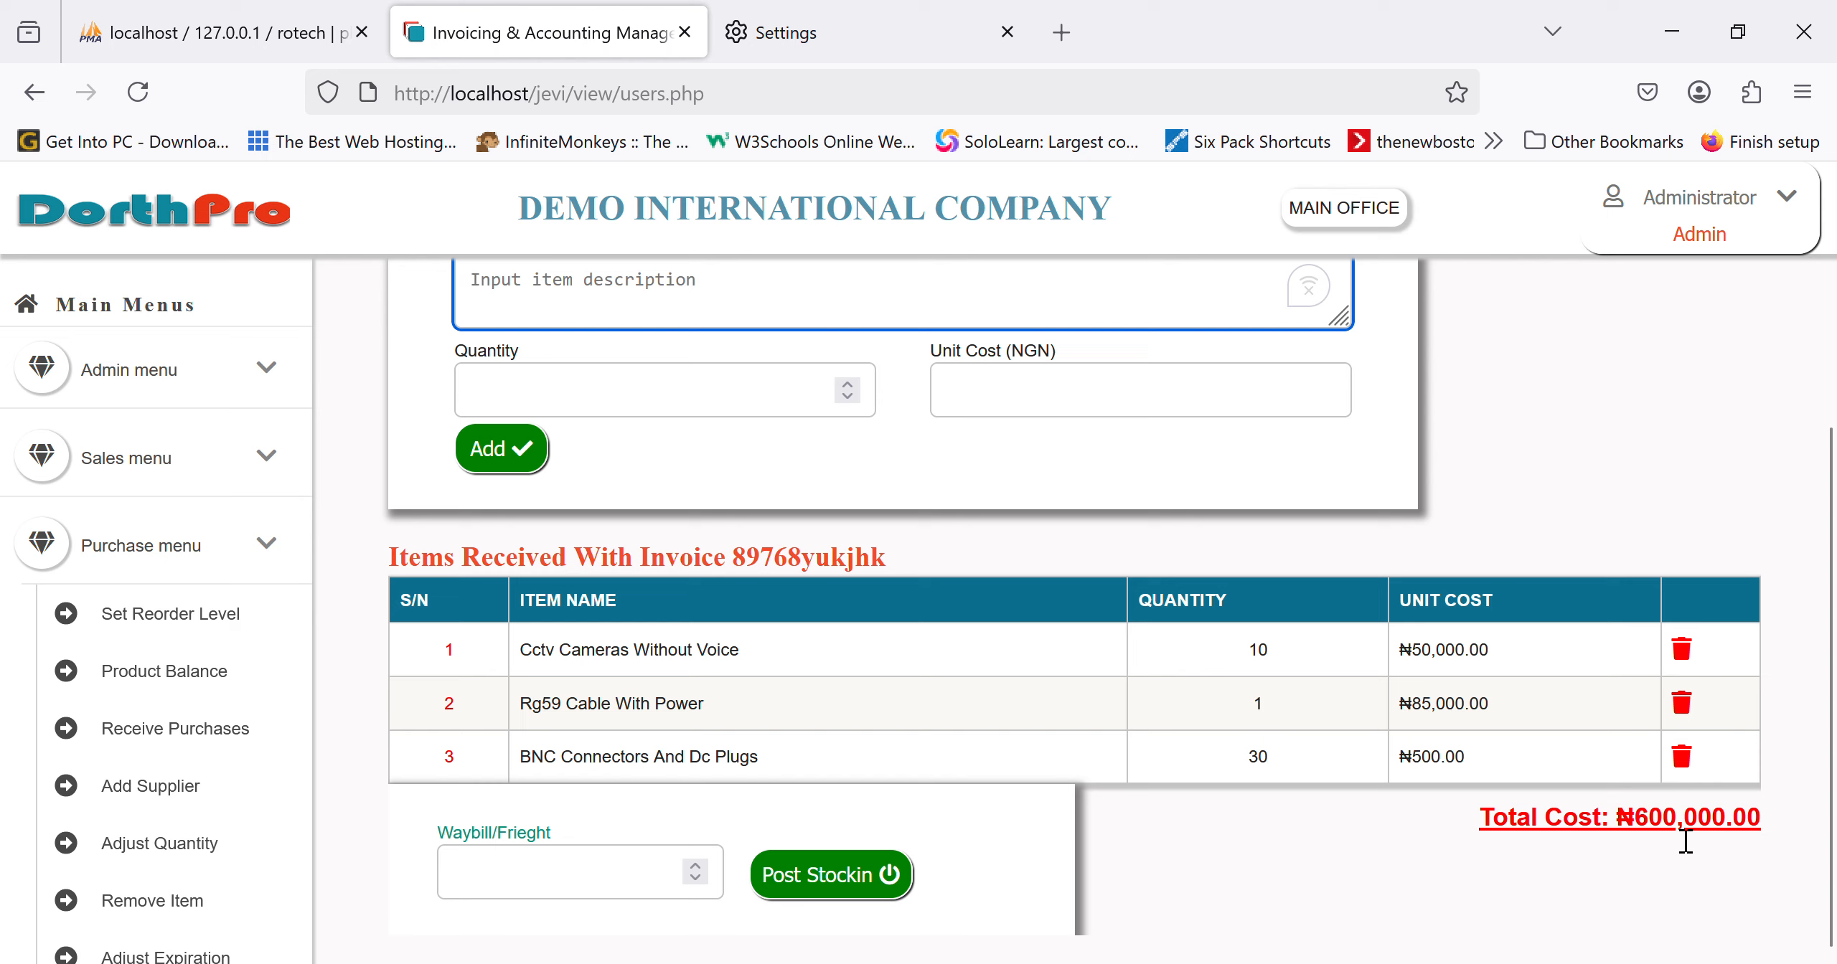
# Step: Enter a 5000 waybill/freight charge and post the stock-in for invoice 89768yukjhk
pyautogui.click(594, 893)
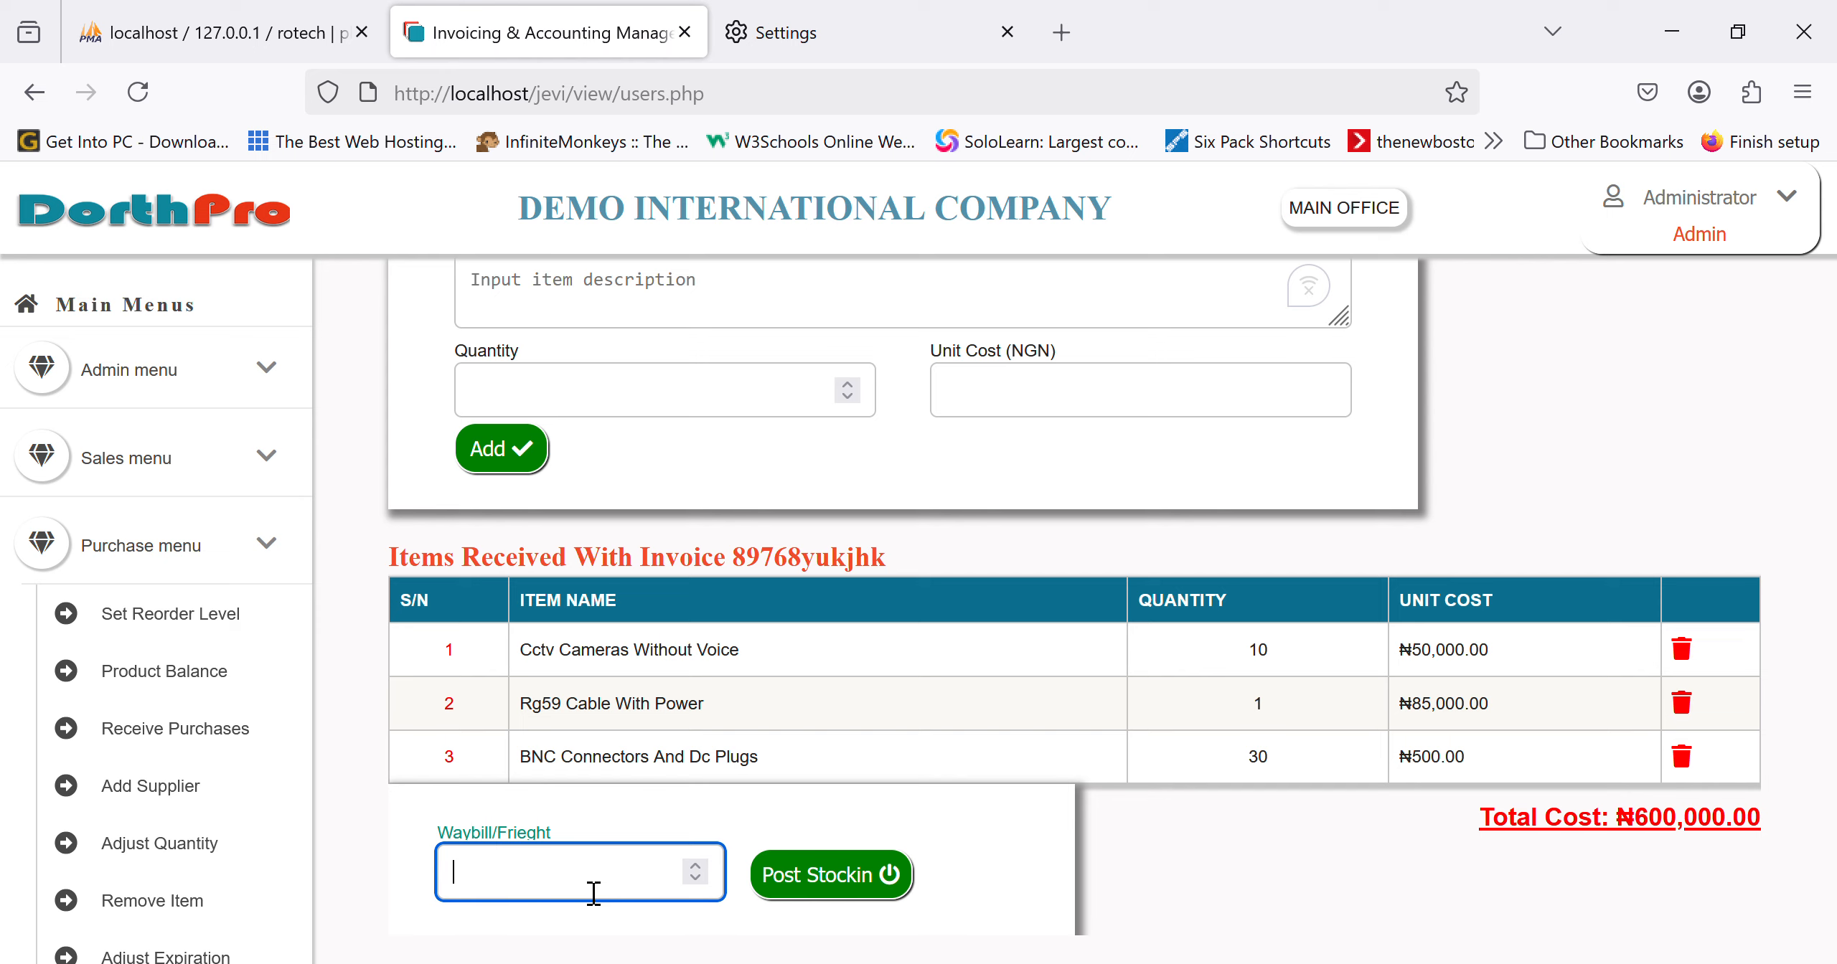
pyautogui.write('5000')
pyautogui.click(842, 905)
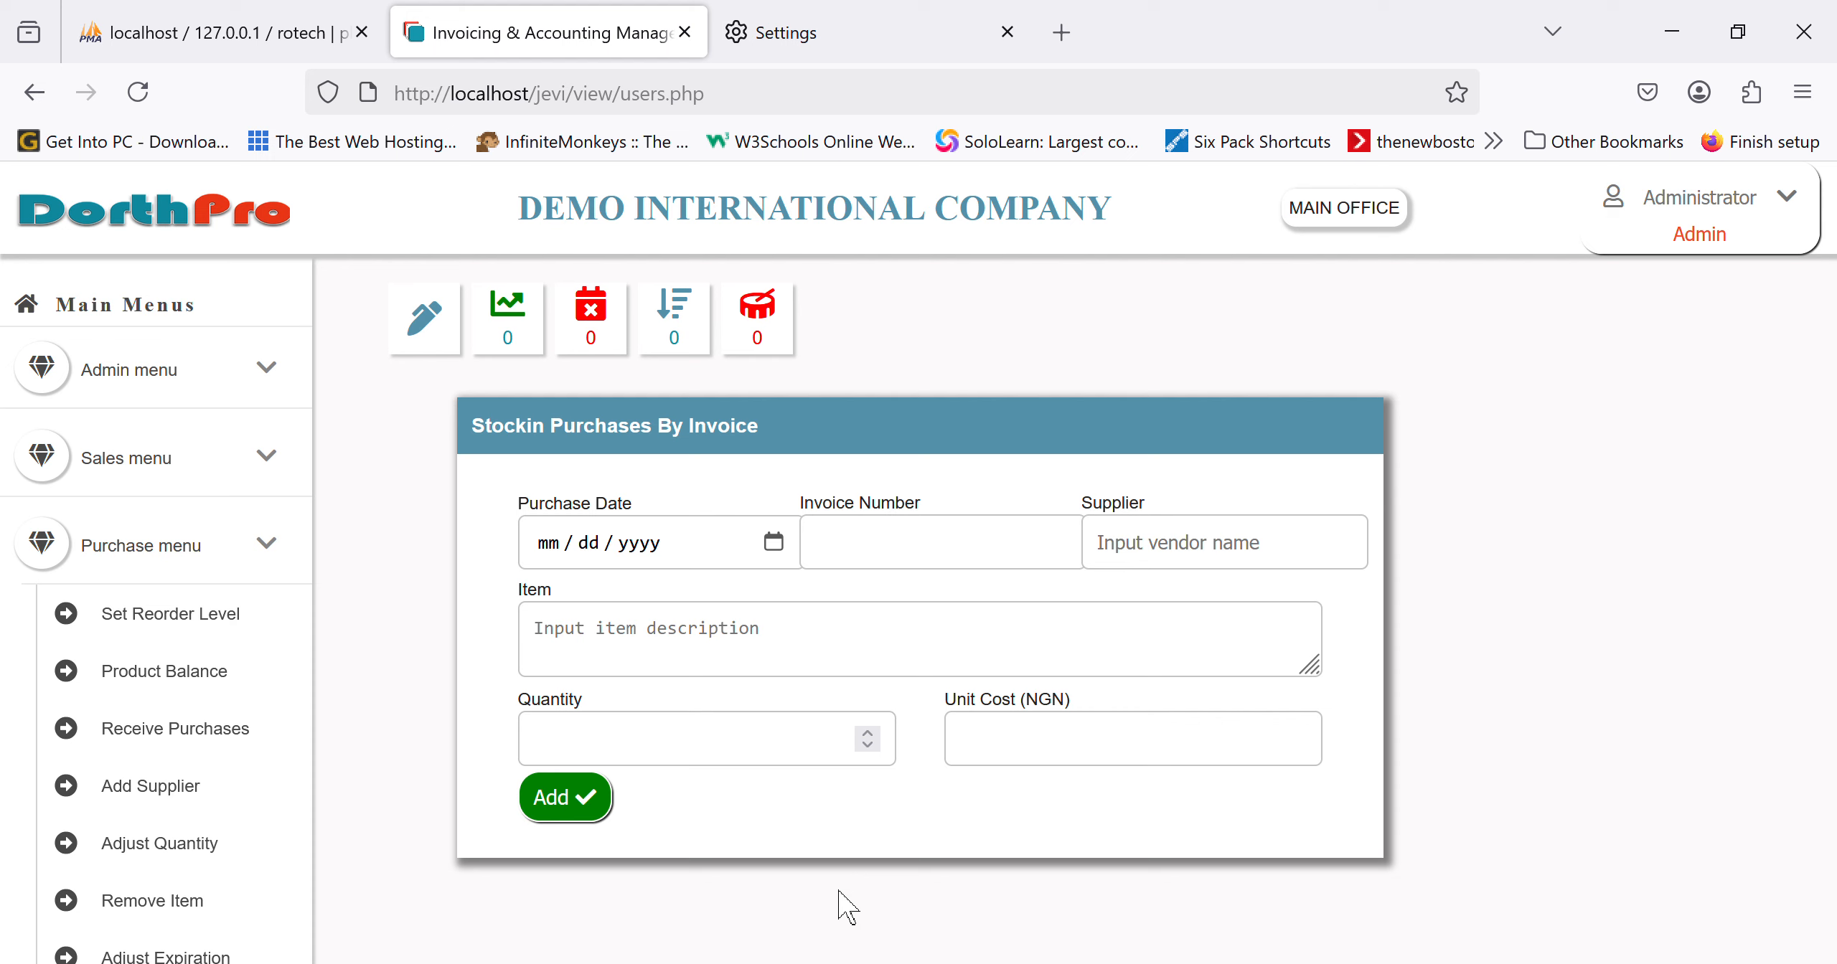
# Step: Open Purchase Reports to view today's register: three XYZ LIMITED items totalling ₦600,000.00
pyautogui.scroll(-3, 255, 671)
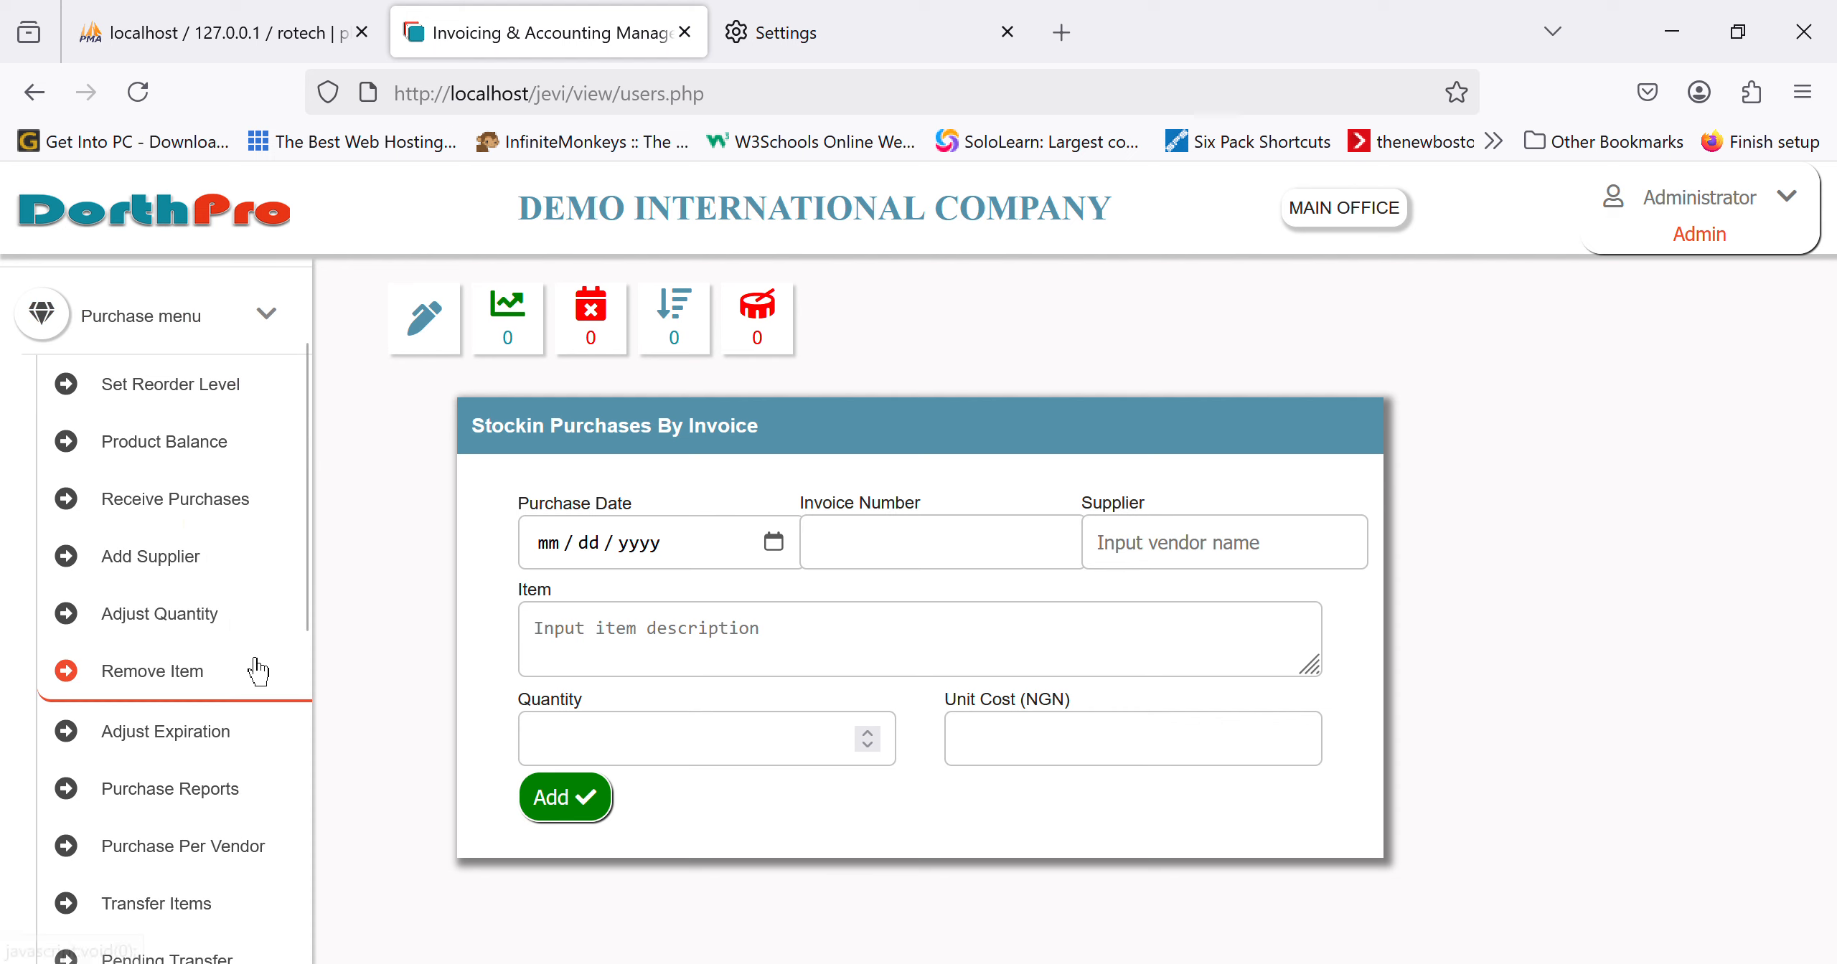
pyautogui.click(176, 344)
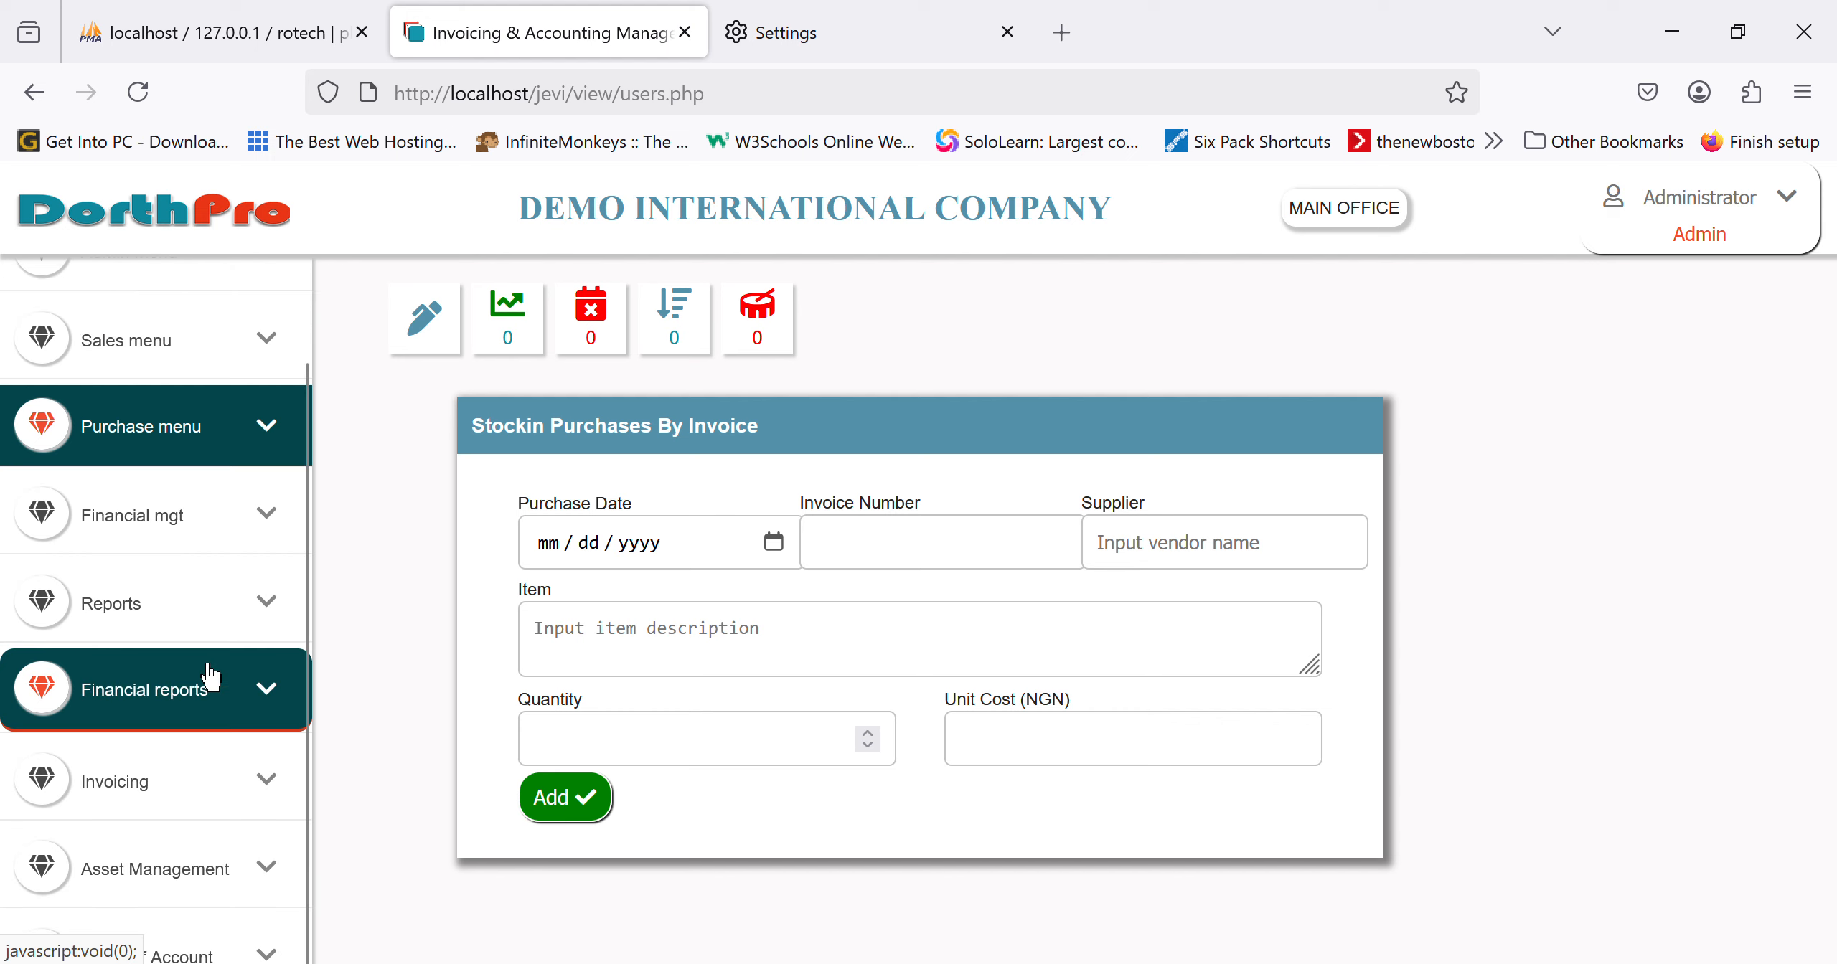
pyautogui.click(175, 448)
pyautogui.scroll(-4, 172, 871)
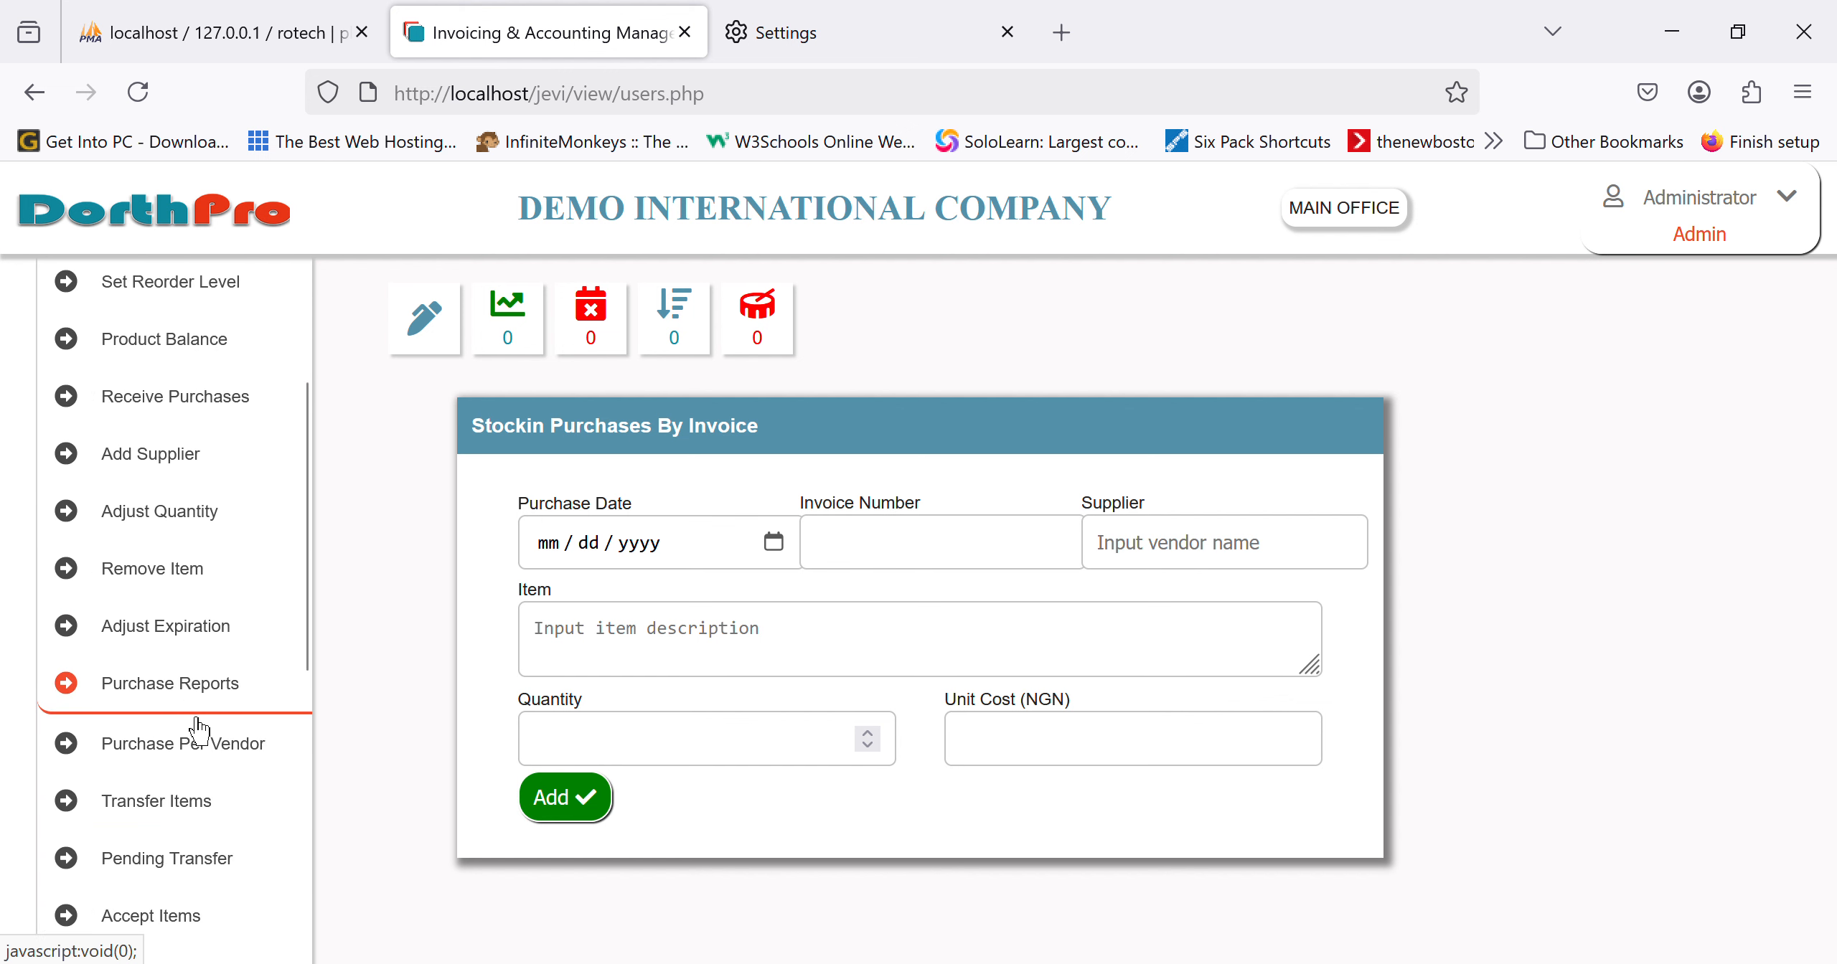
pyautogui.click(197, 718)
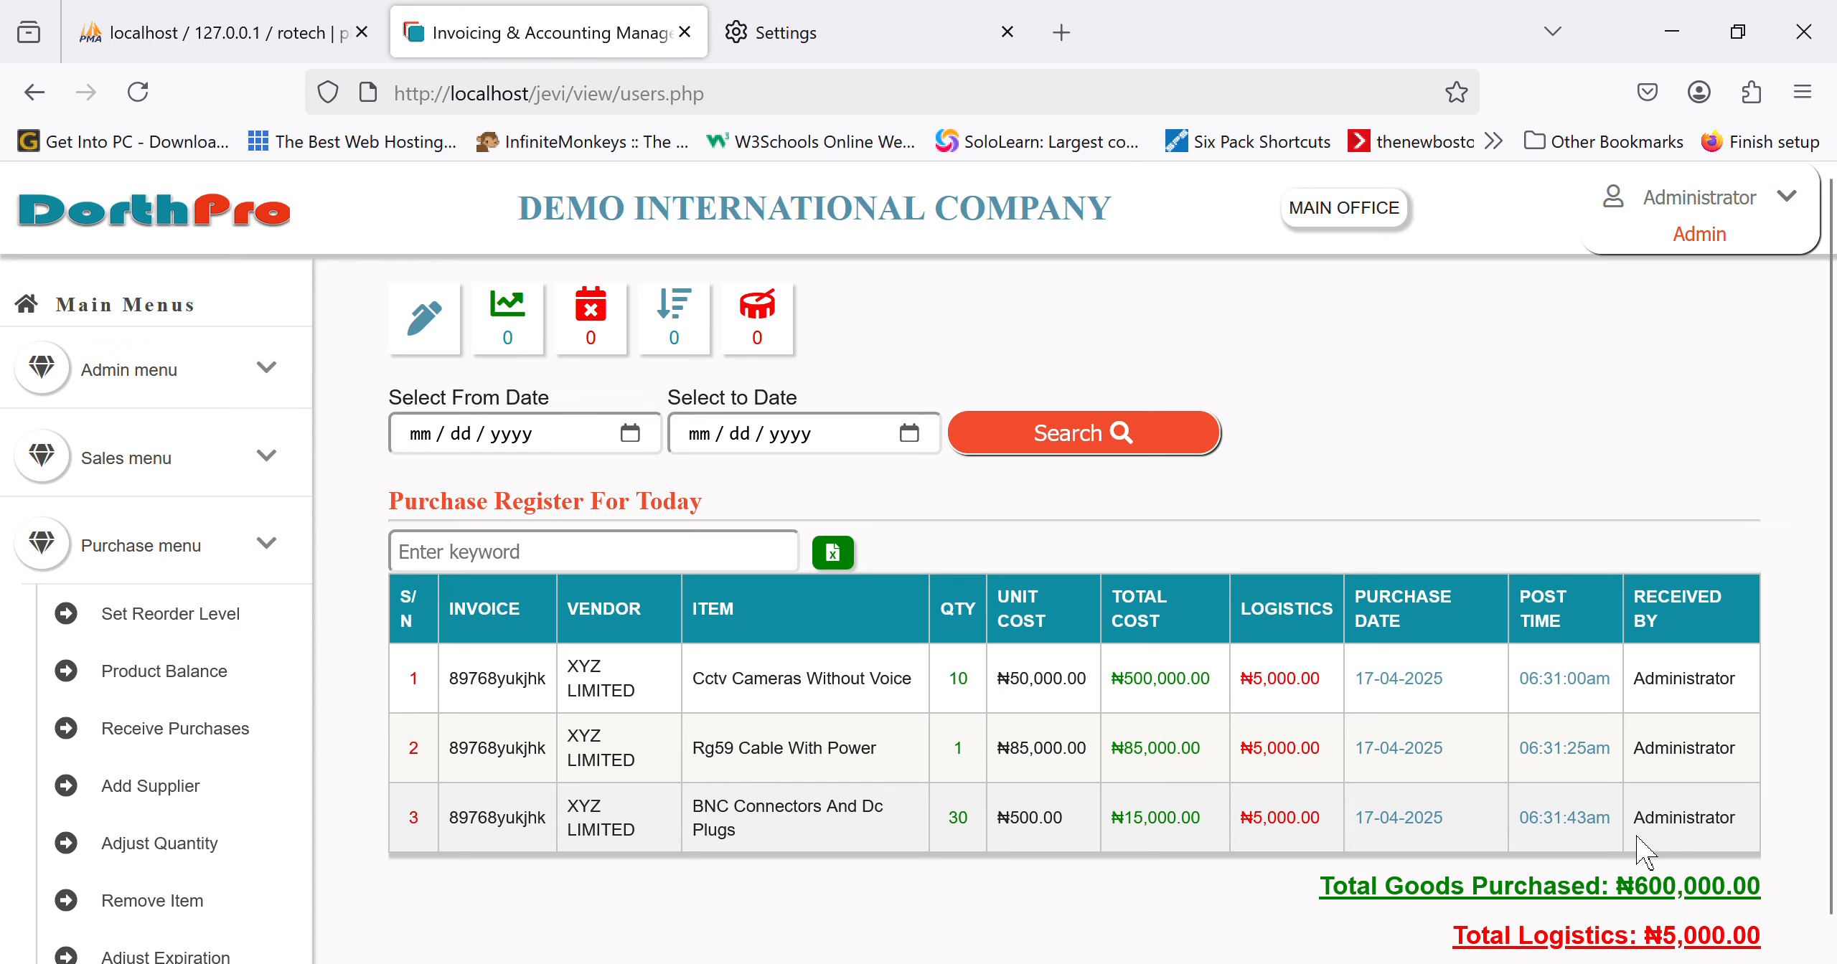
pyautogui.scroll(-1, 1643, 850)
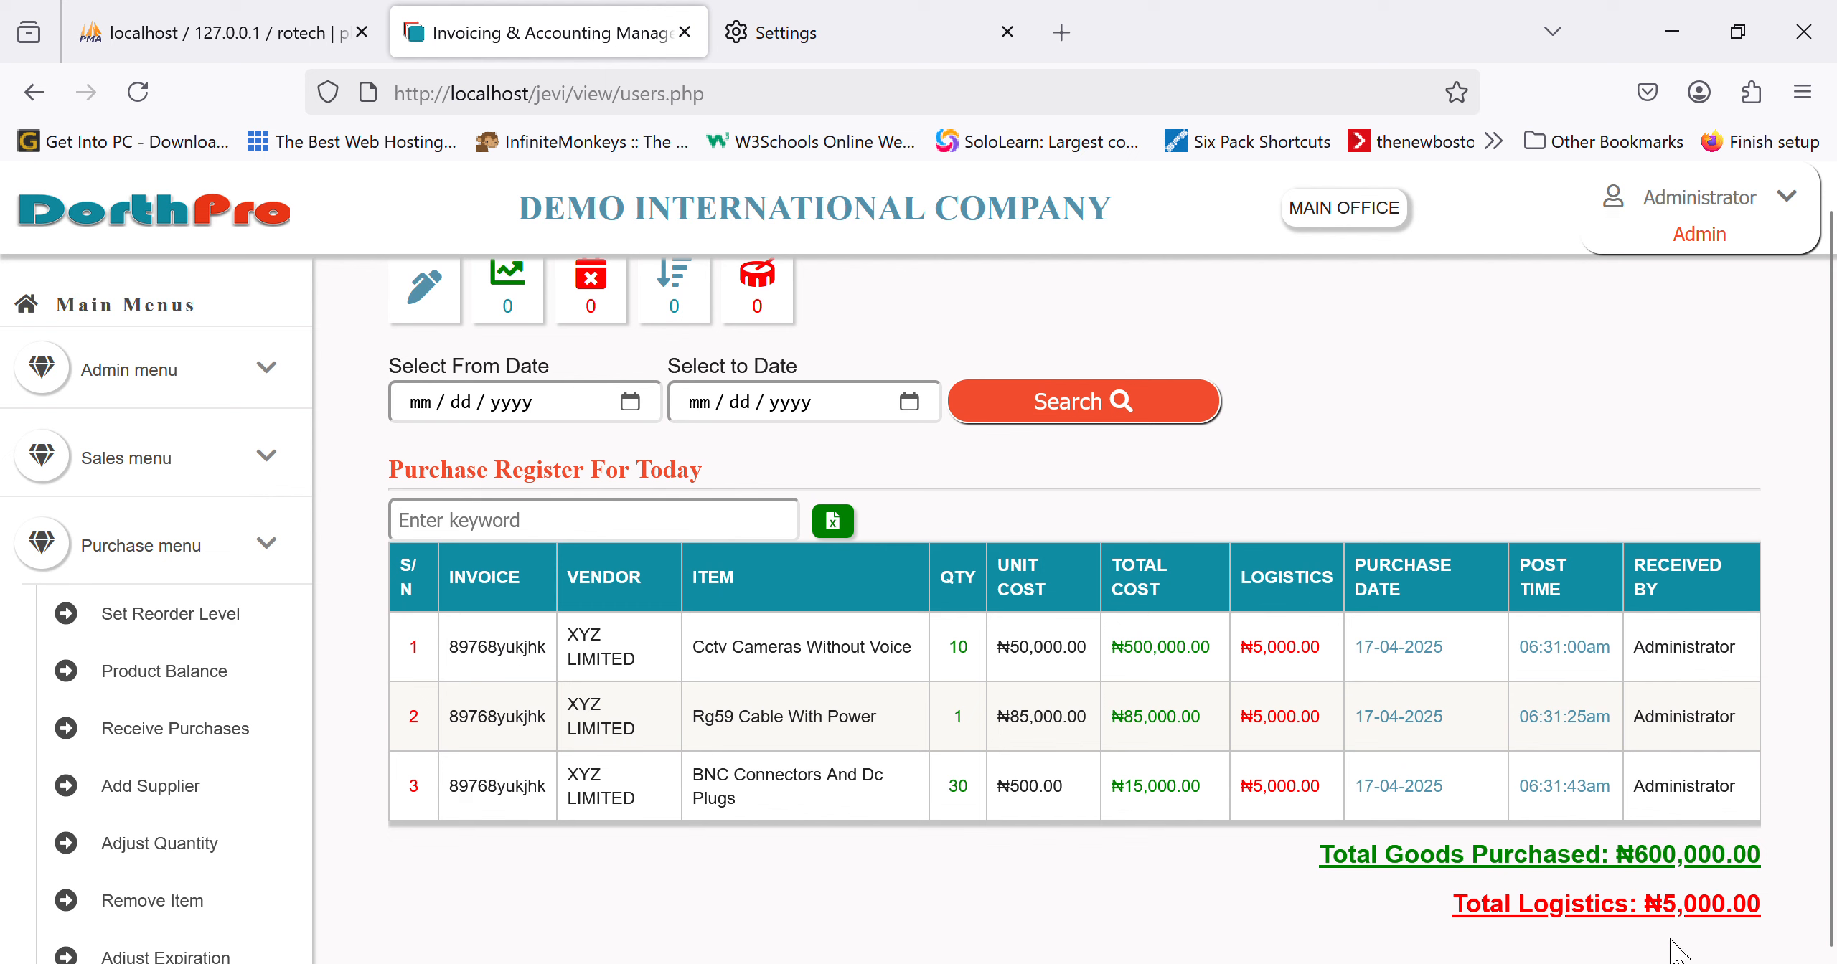
pyautogui.scroll(-4, 254, 841)
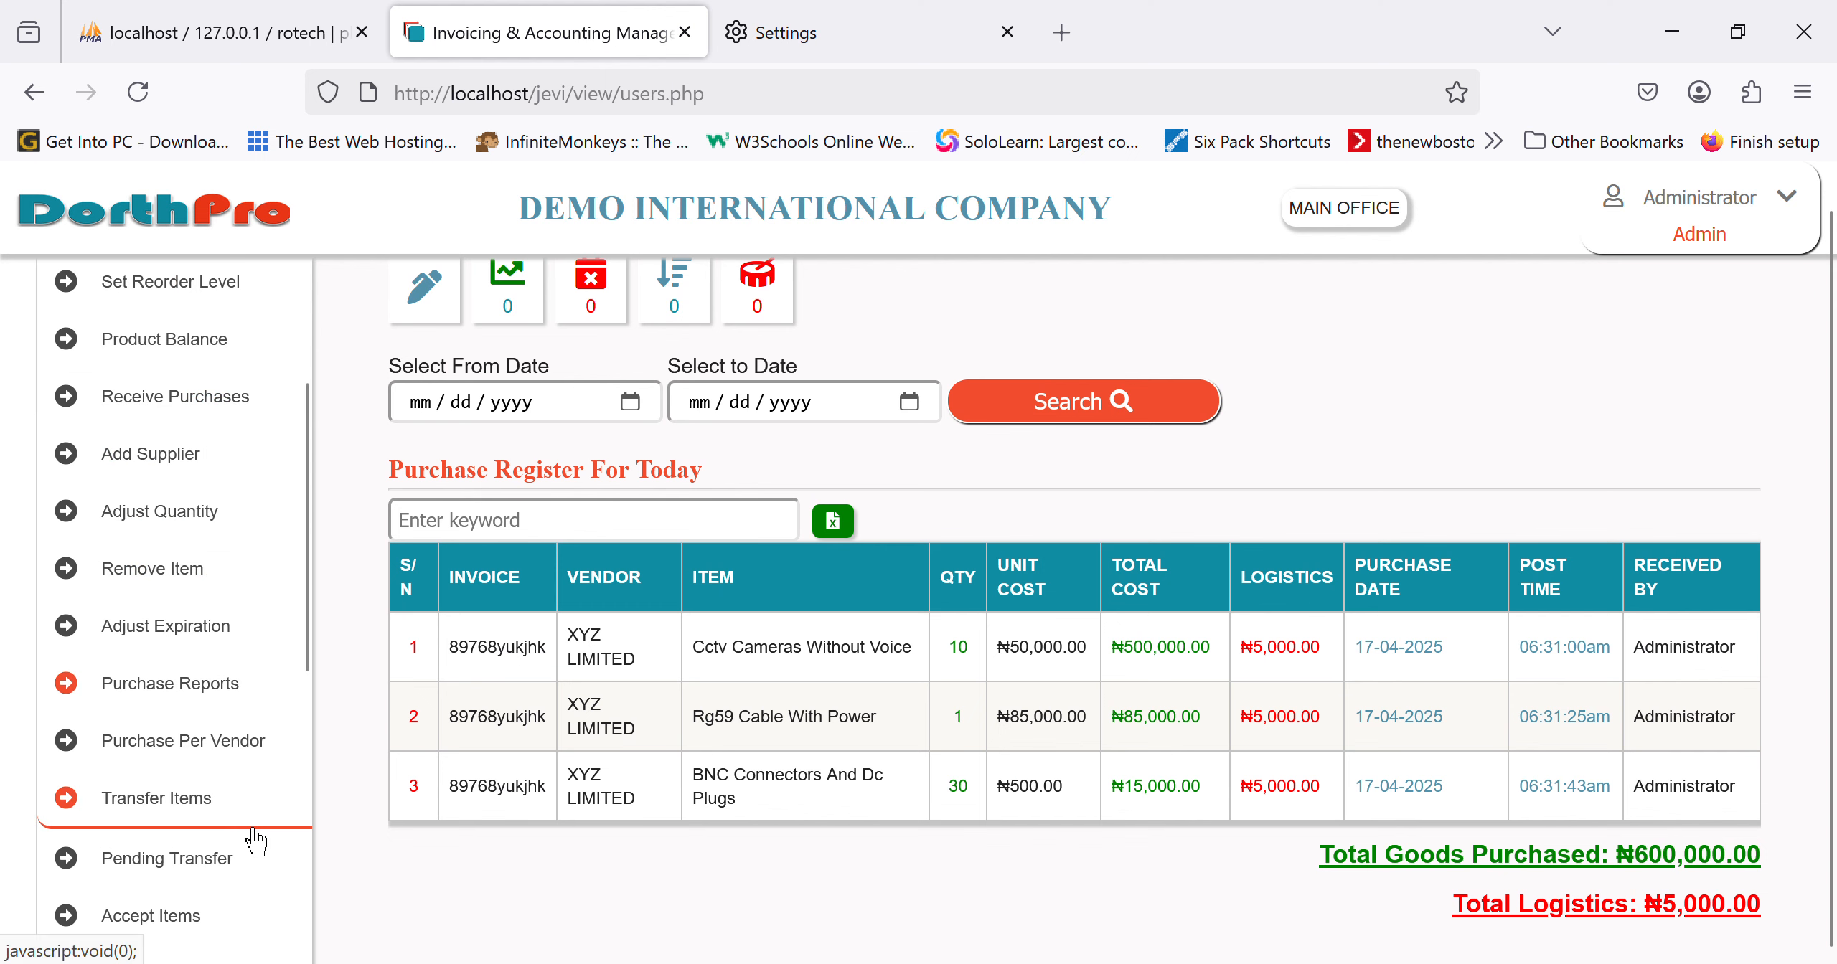
# Step: Run Purchase History Per Vendor for XYZ LIMITED from 04/01/2025 to 04/17/2025 and review the ₦600,000.00 total
pyautogui.click(211, 761)
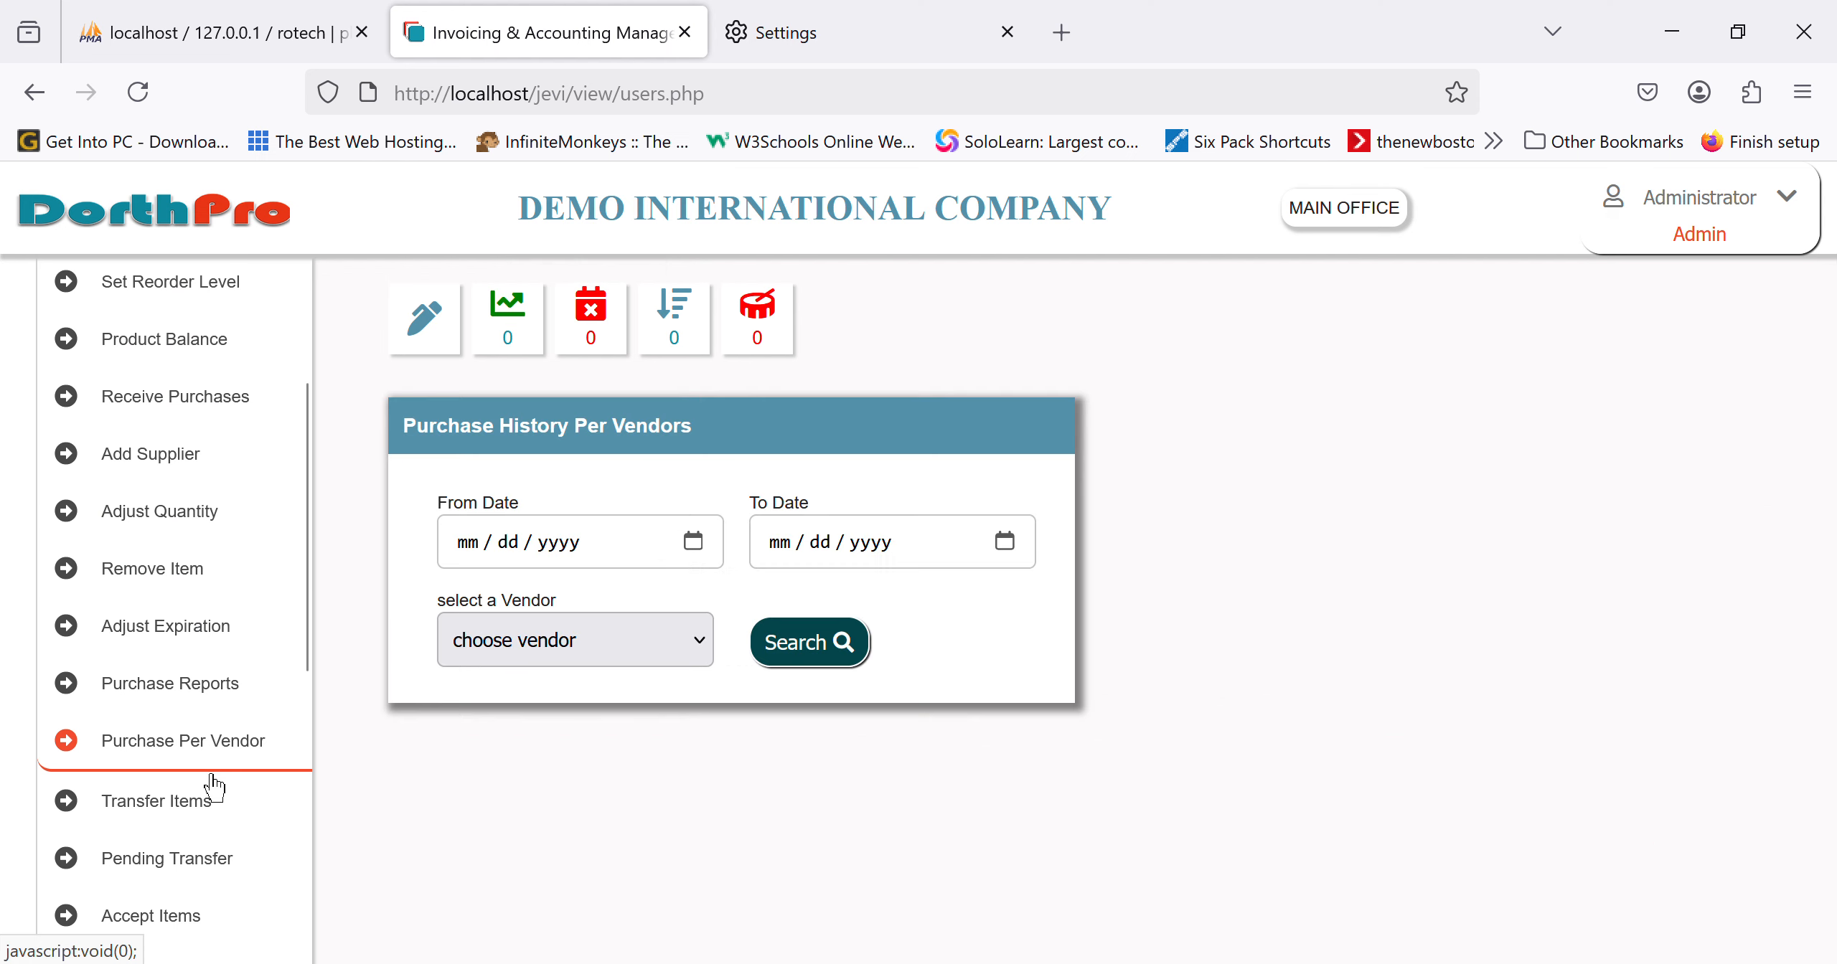
pyautogui.click(712, 560)
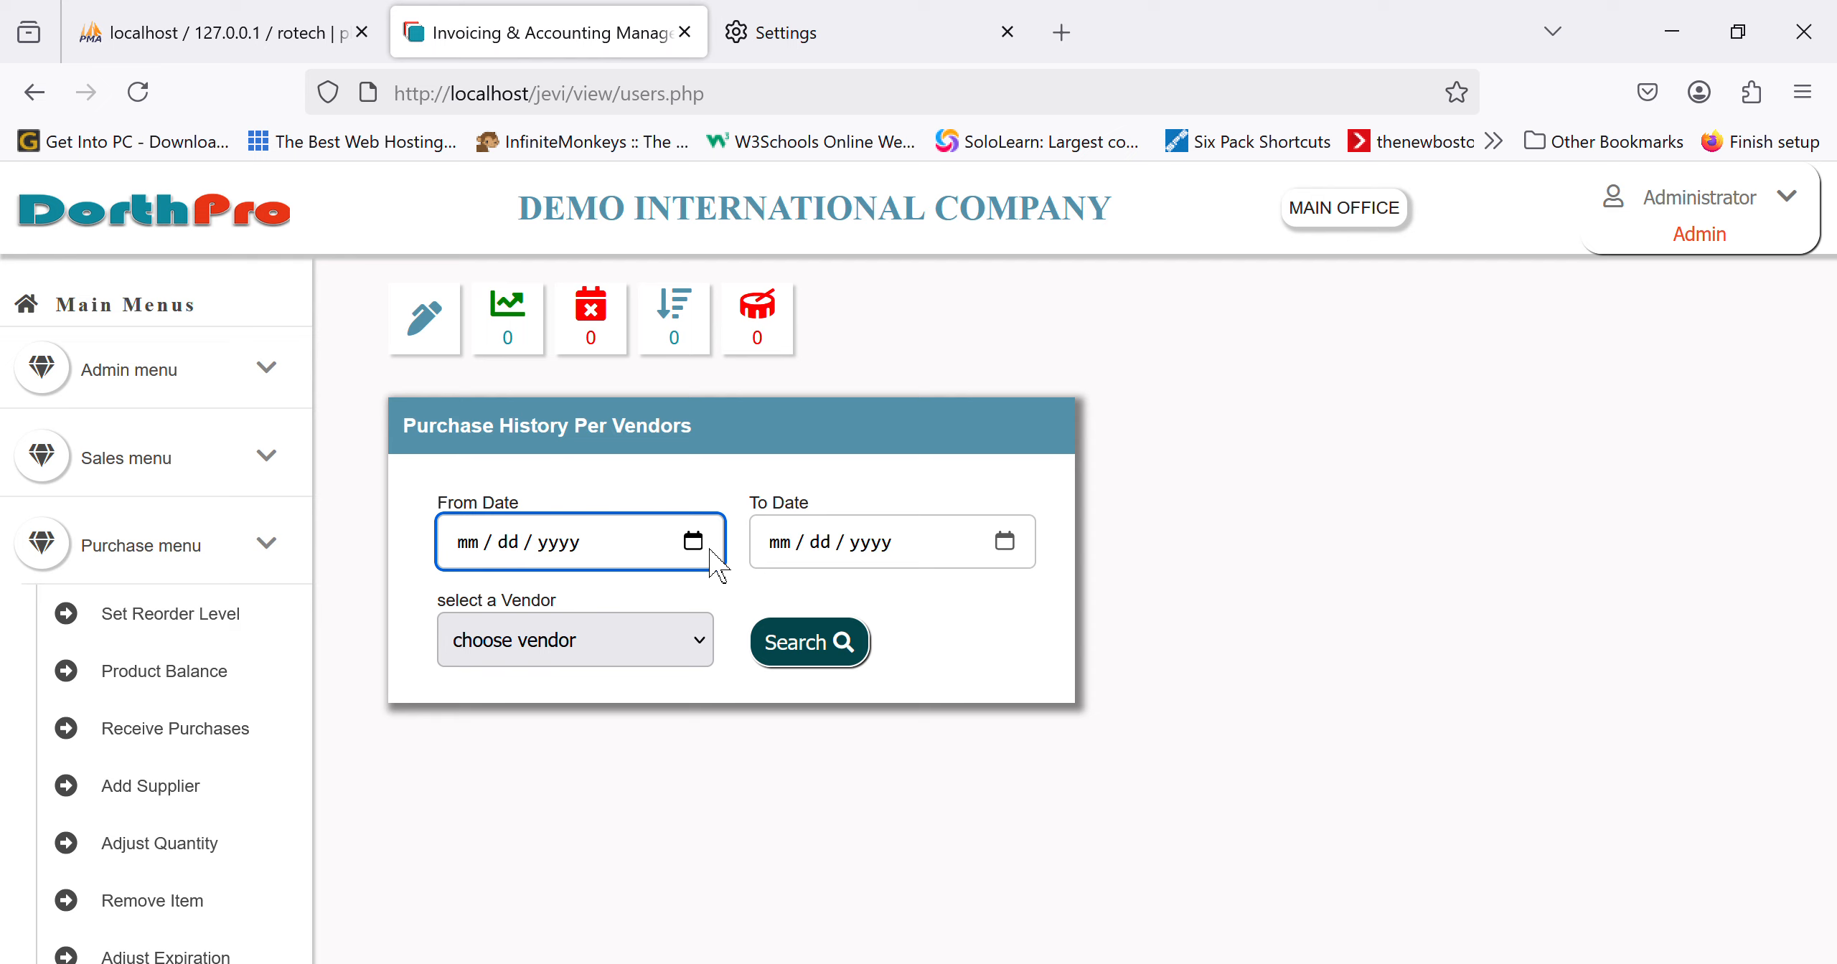
pyautogui.write('04012025')
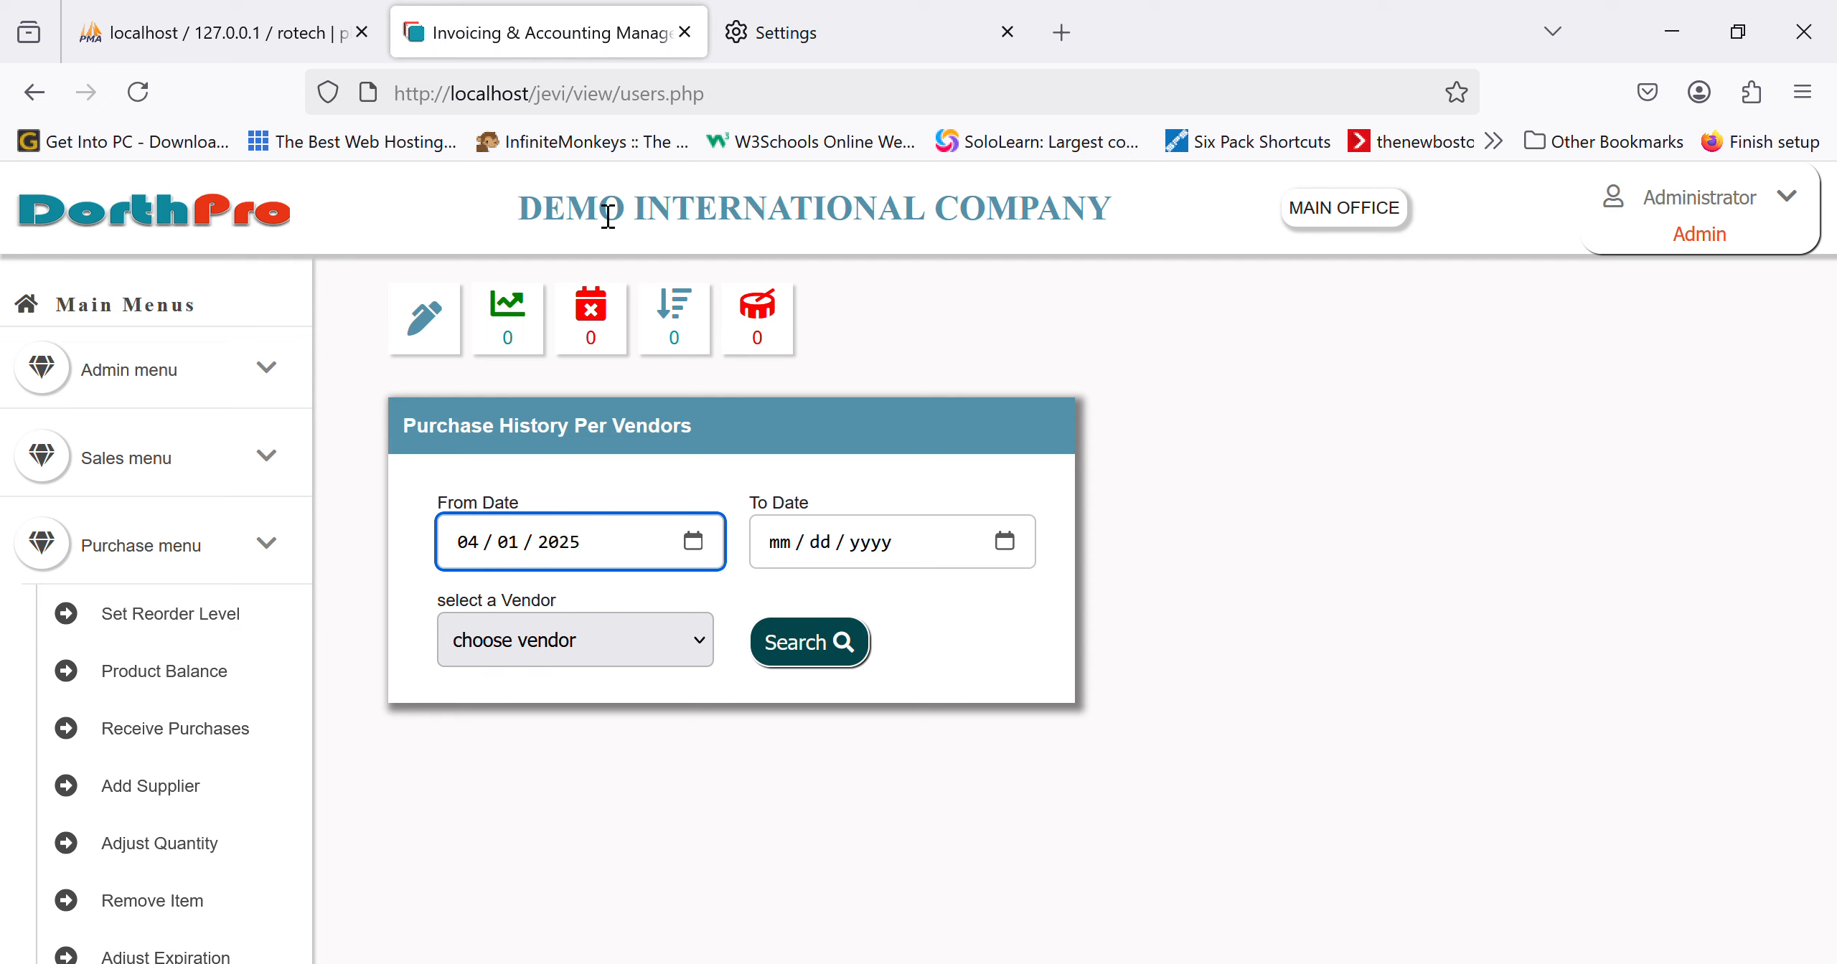
pyautogui.click(1018, 554)
pyautogui.write('04172025')
pyautogui.click(649, 654)
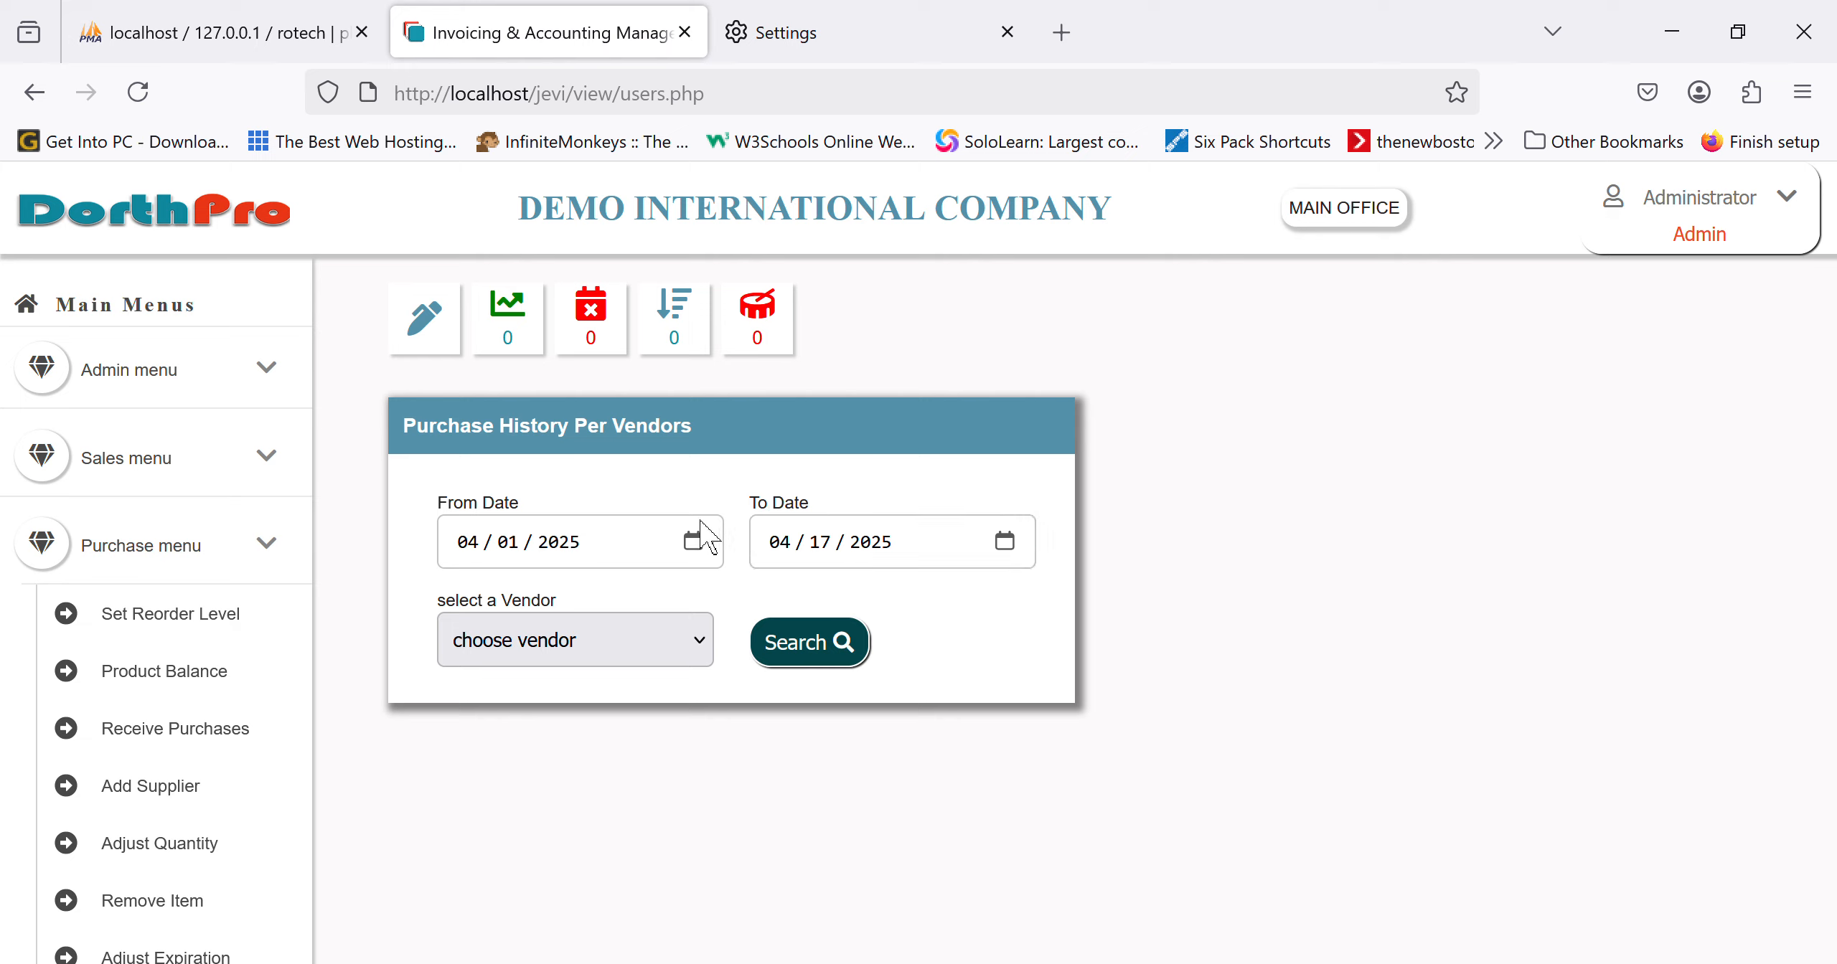
pyautogui.click(596, 591)
pyautogui.click(855, 676)
pyautogui.scroll(-2, 1274, 714)
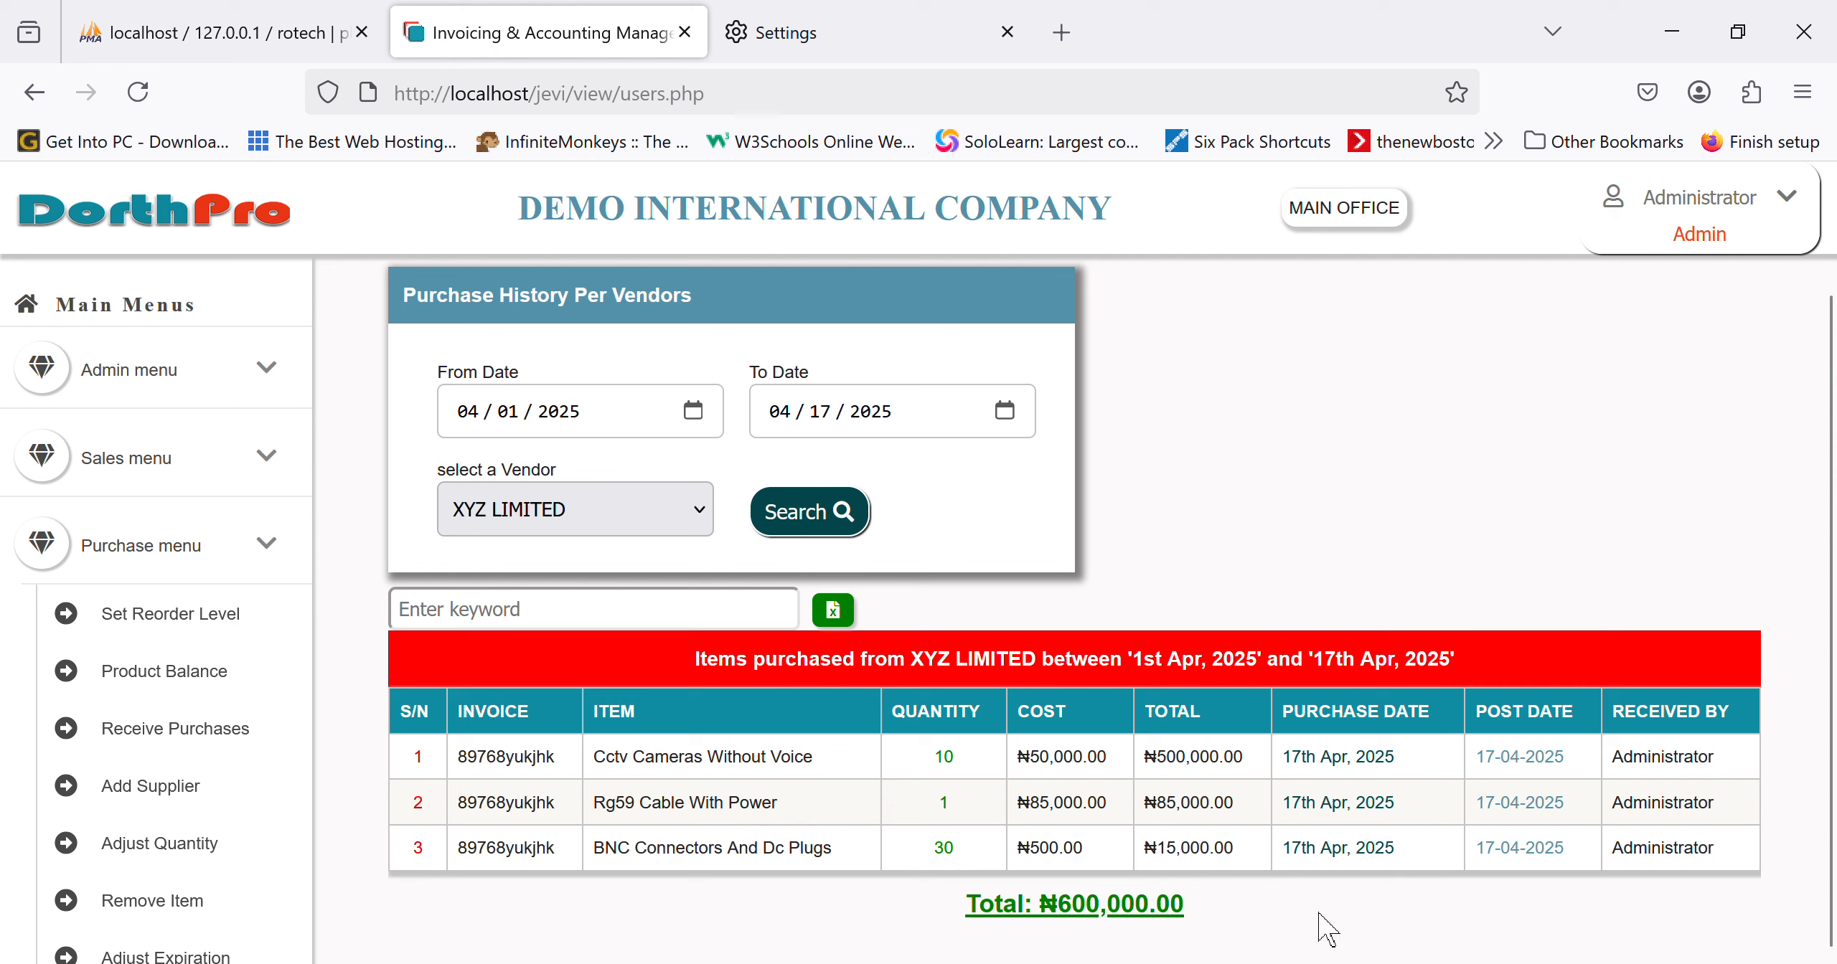
pyautogui.scroll(-4, 190, 797)
pyautogui.scroll(5, 190, 797)
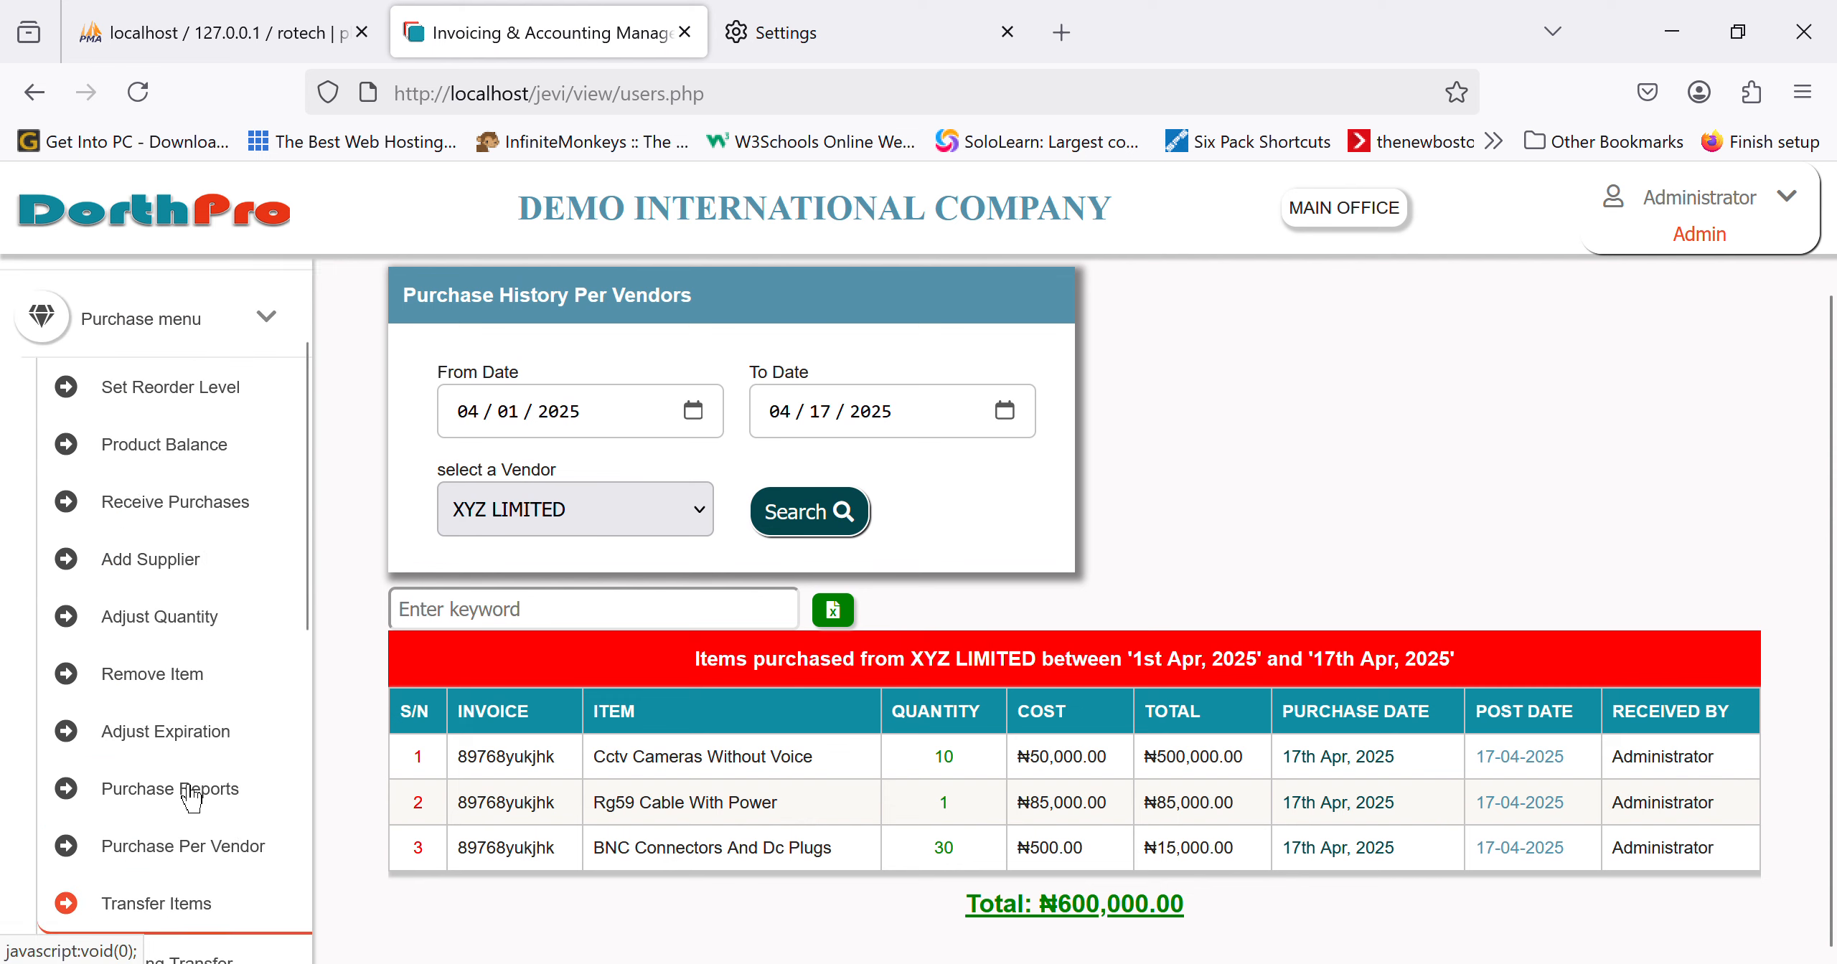
# Step: Collapse the purchasing menu in the sidebar, then expand and hide the financial management options
pyautogui.click(187, 571)
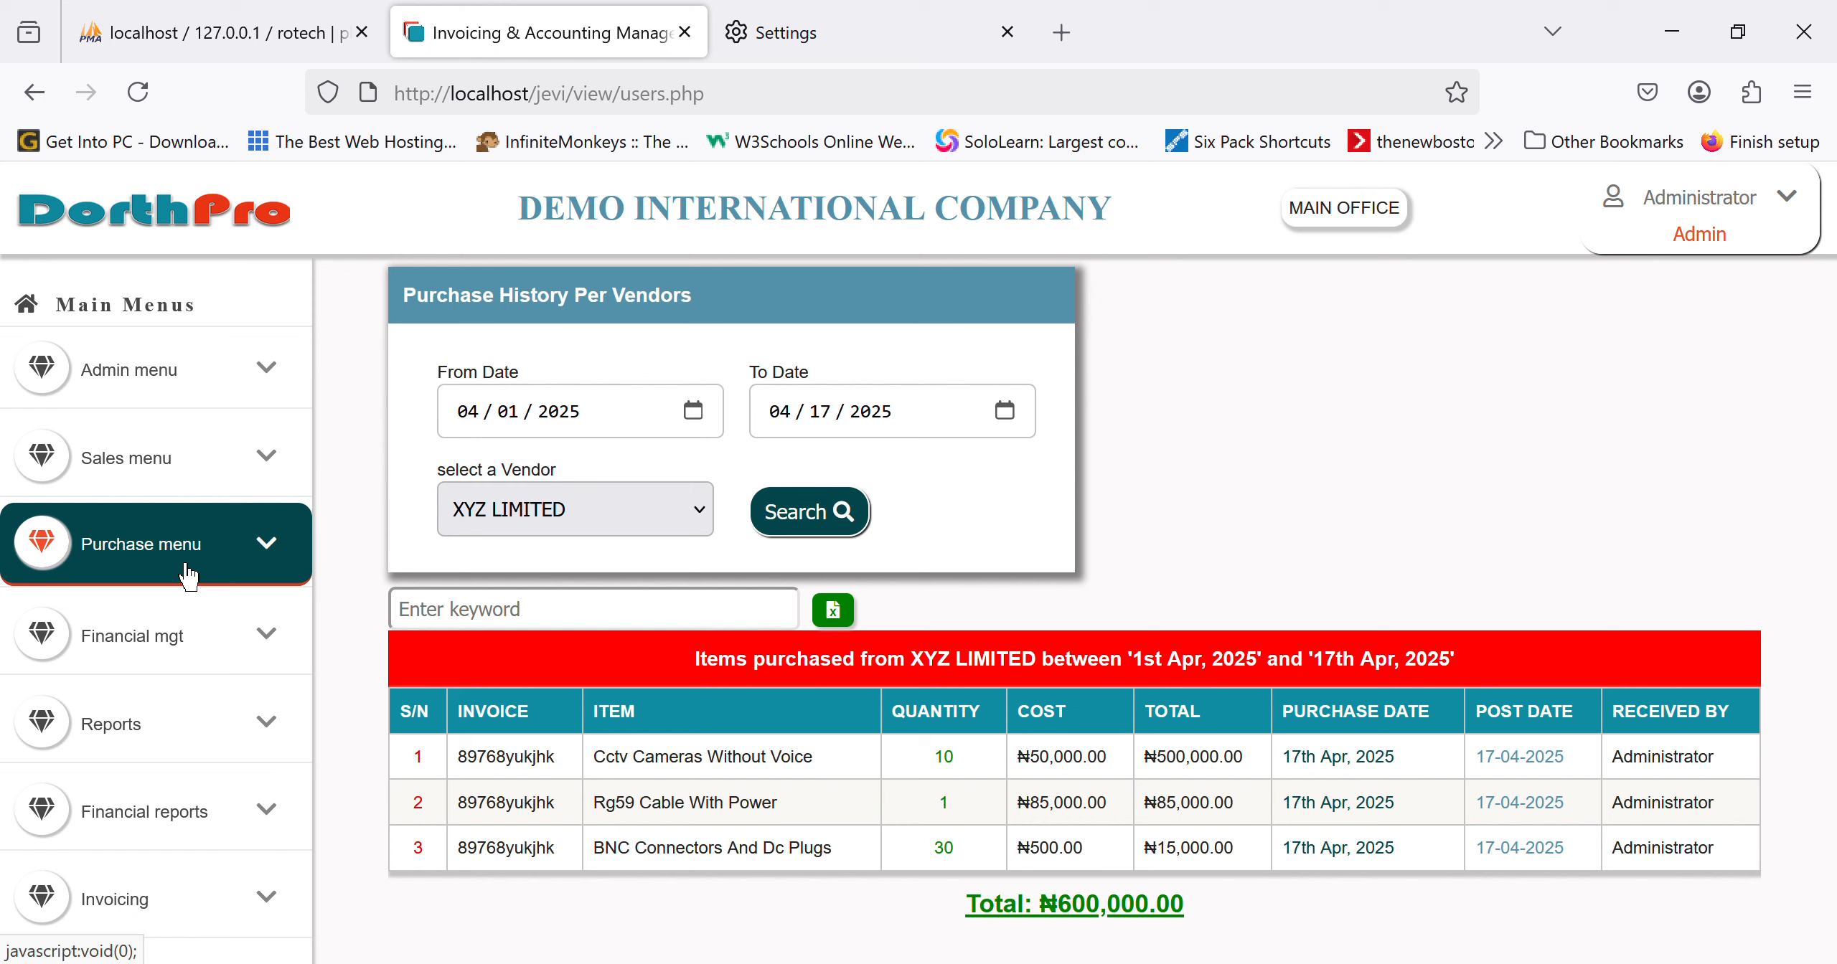
pyautogui.click(188, 644)
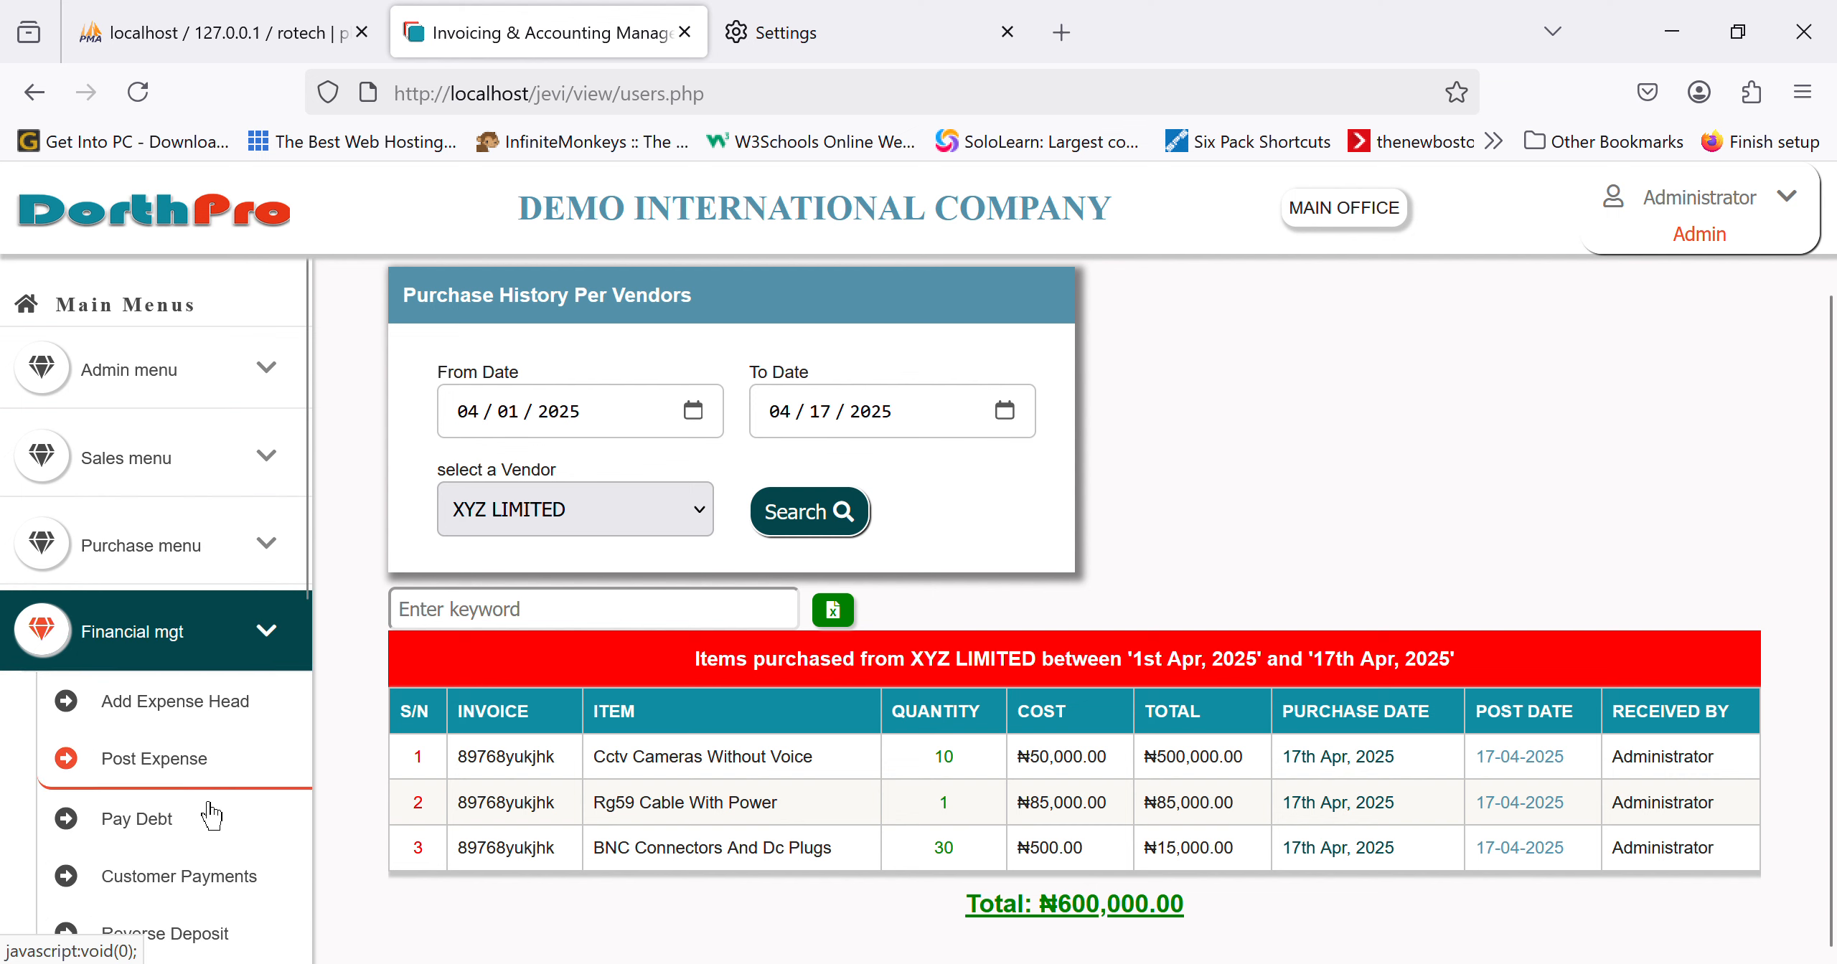
pyautogui.scroll(-3, 208, 809)
pyautogui.click(234, 450)
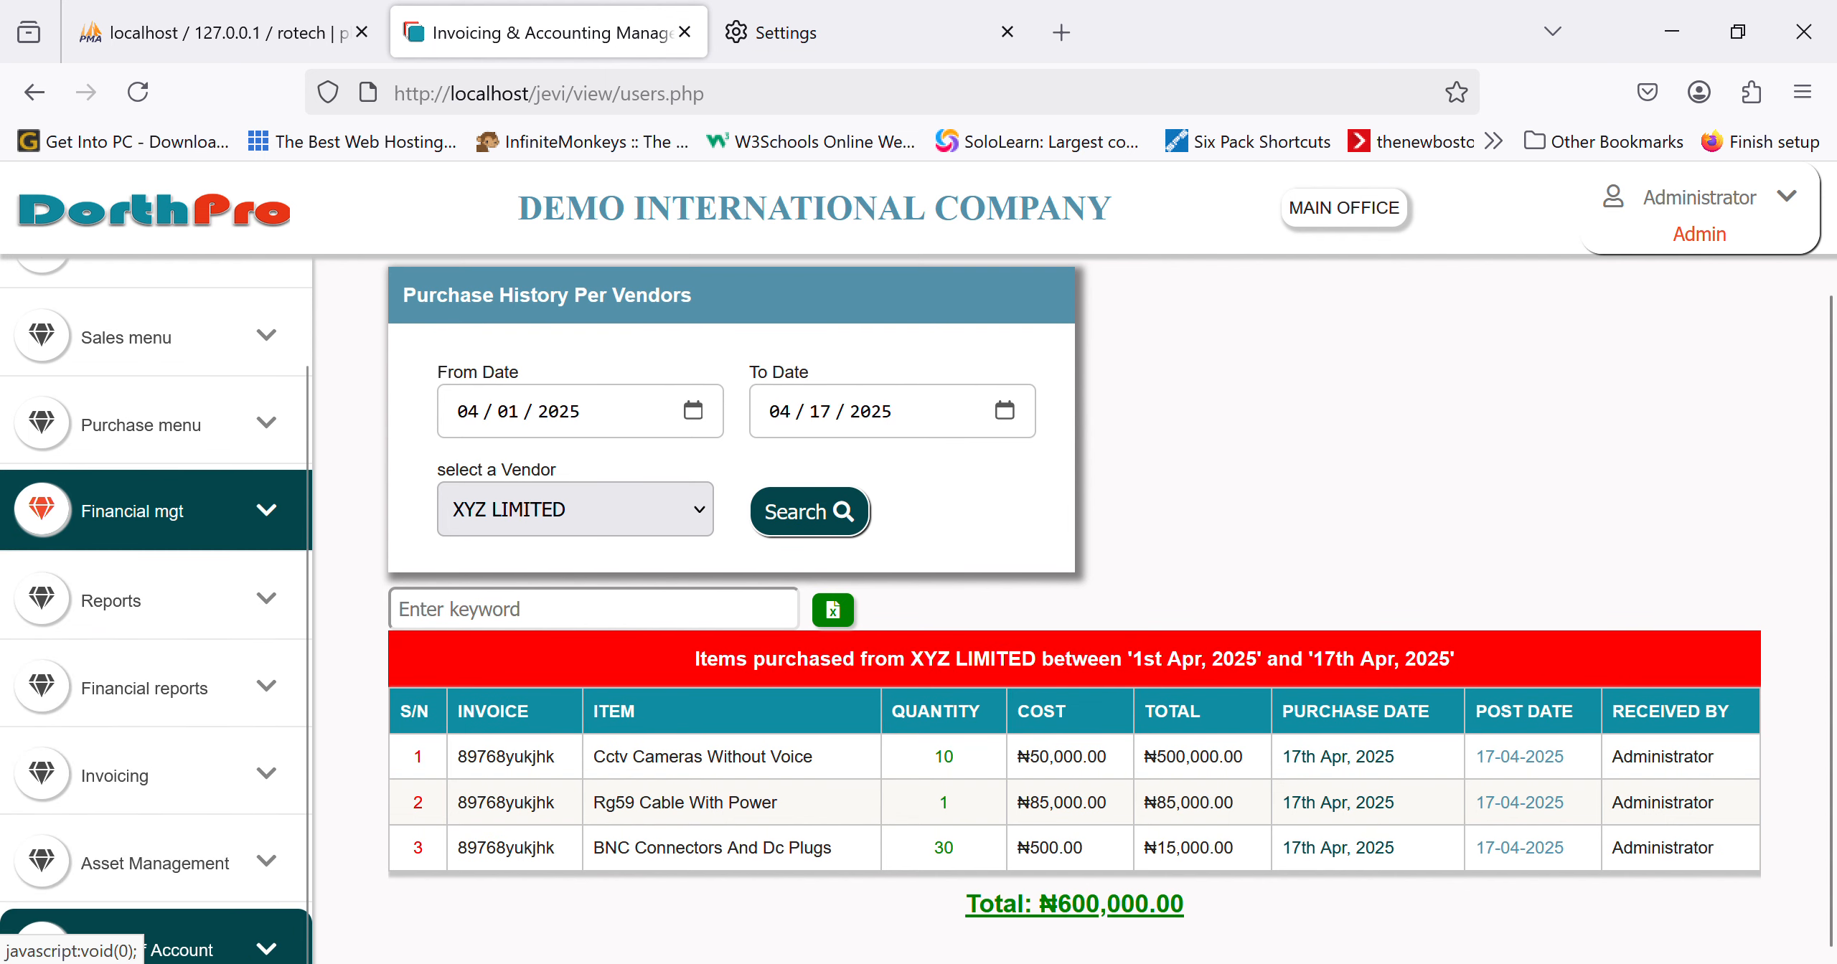
pyautogui.scroll(-5, 202, 833)
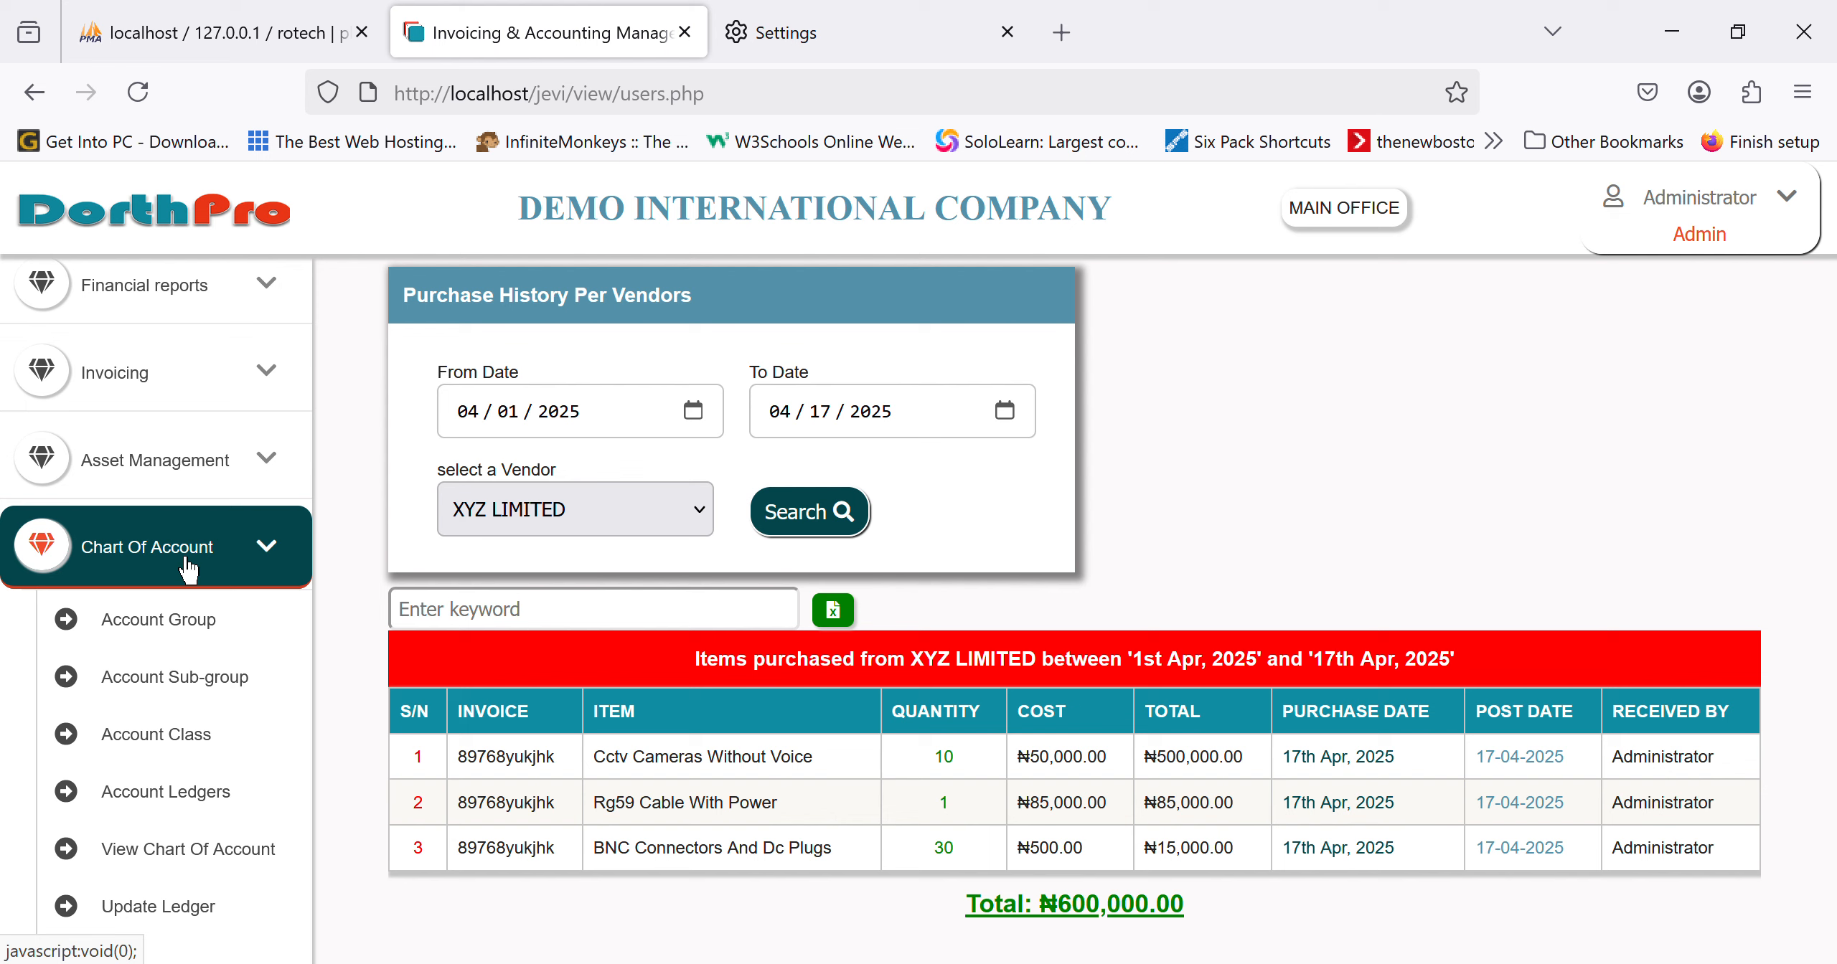
# Step: Look at the Account Group form, then the Account Sub-group form with Equity picked as the group
pyautogui.click(192, 631)
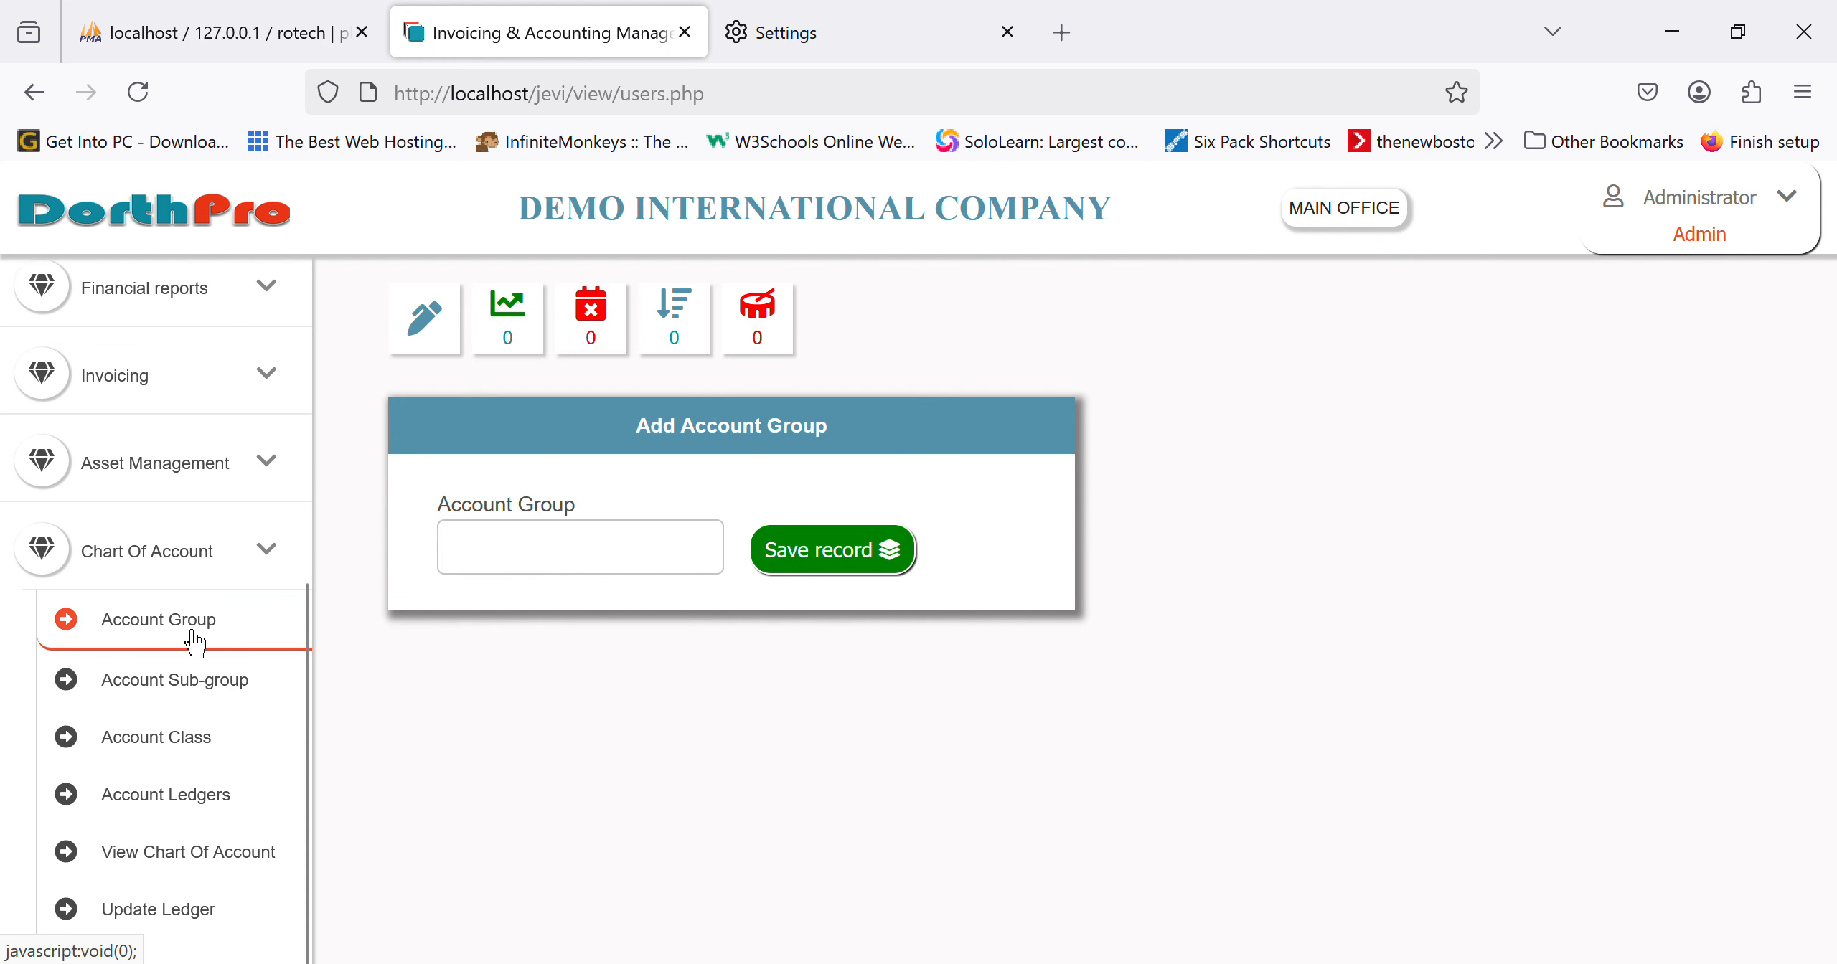
pyautogui.click(204, 689)
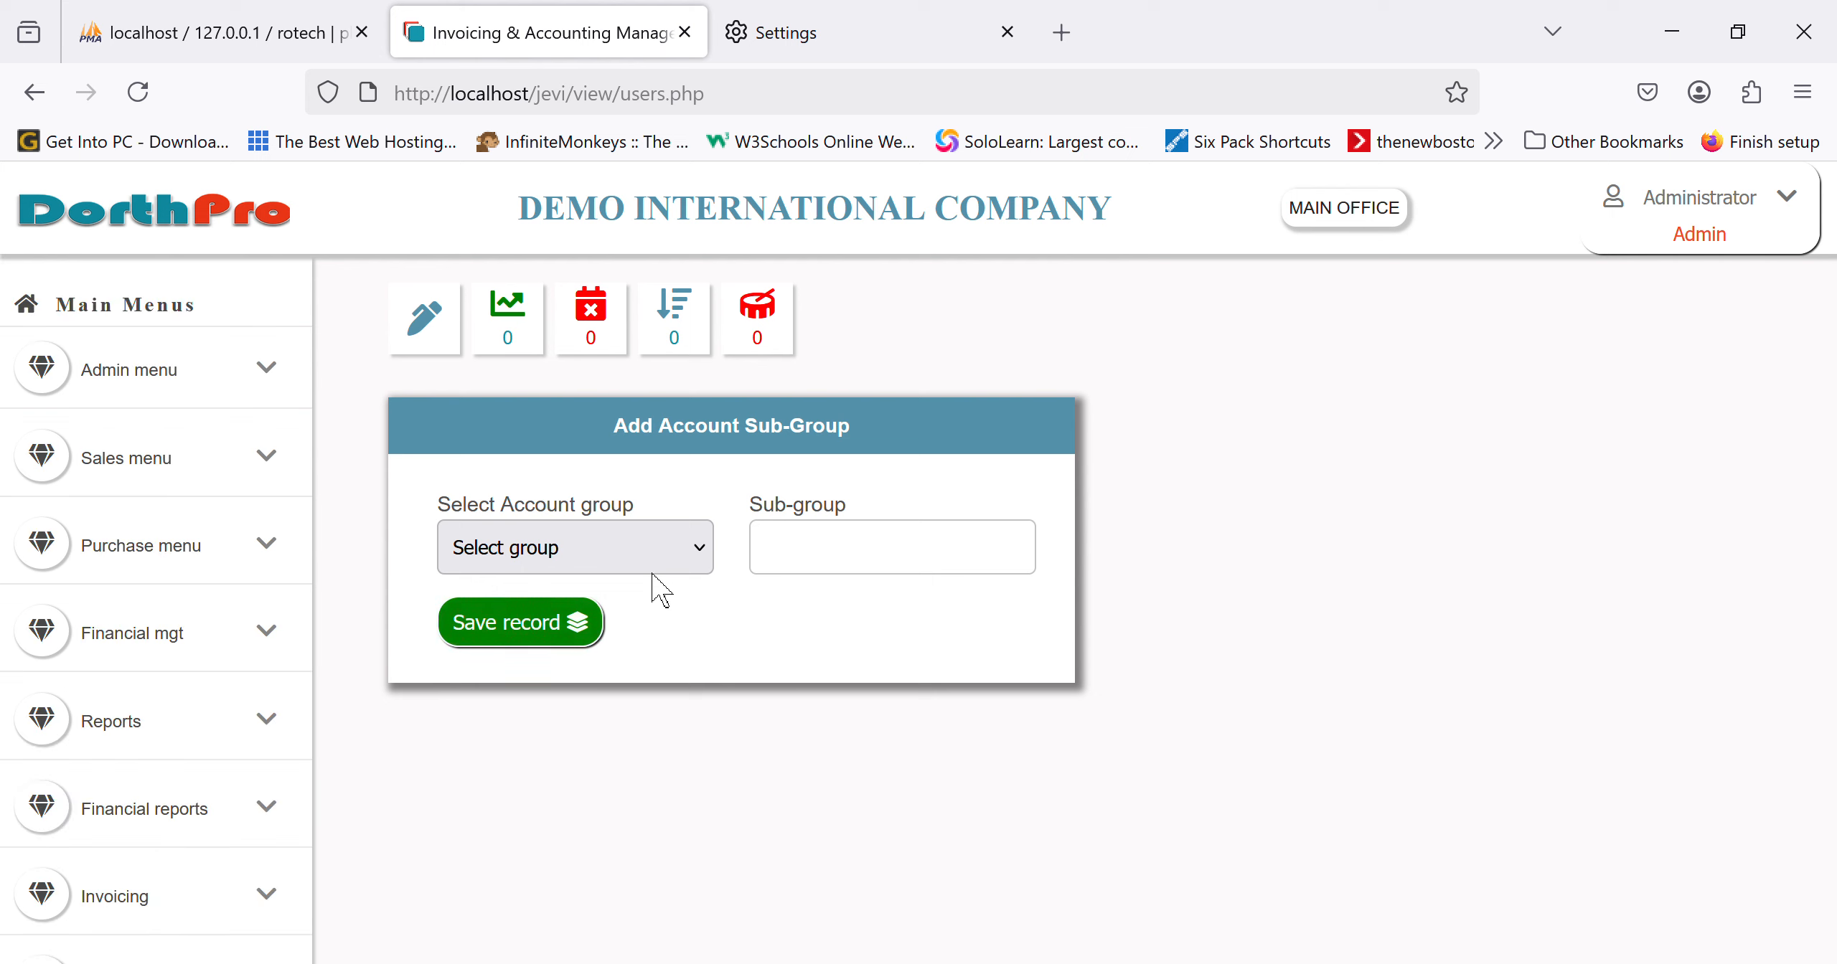
pyautogui.click(624, 783)
pyautogui.scroll(-5, 179, 825)
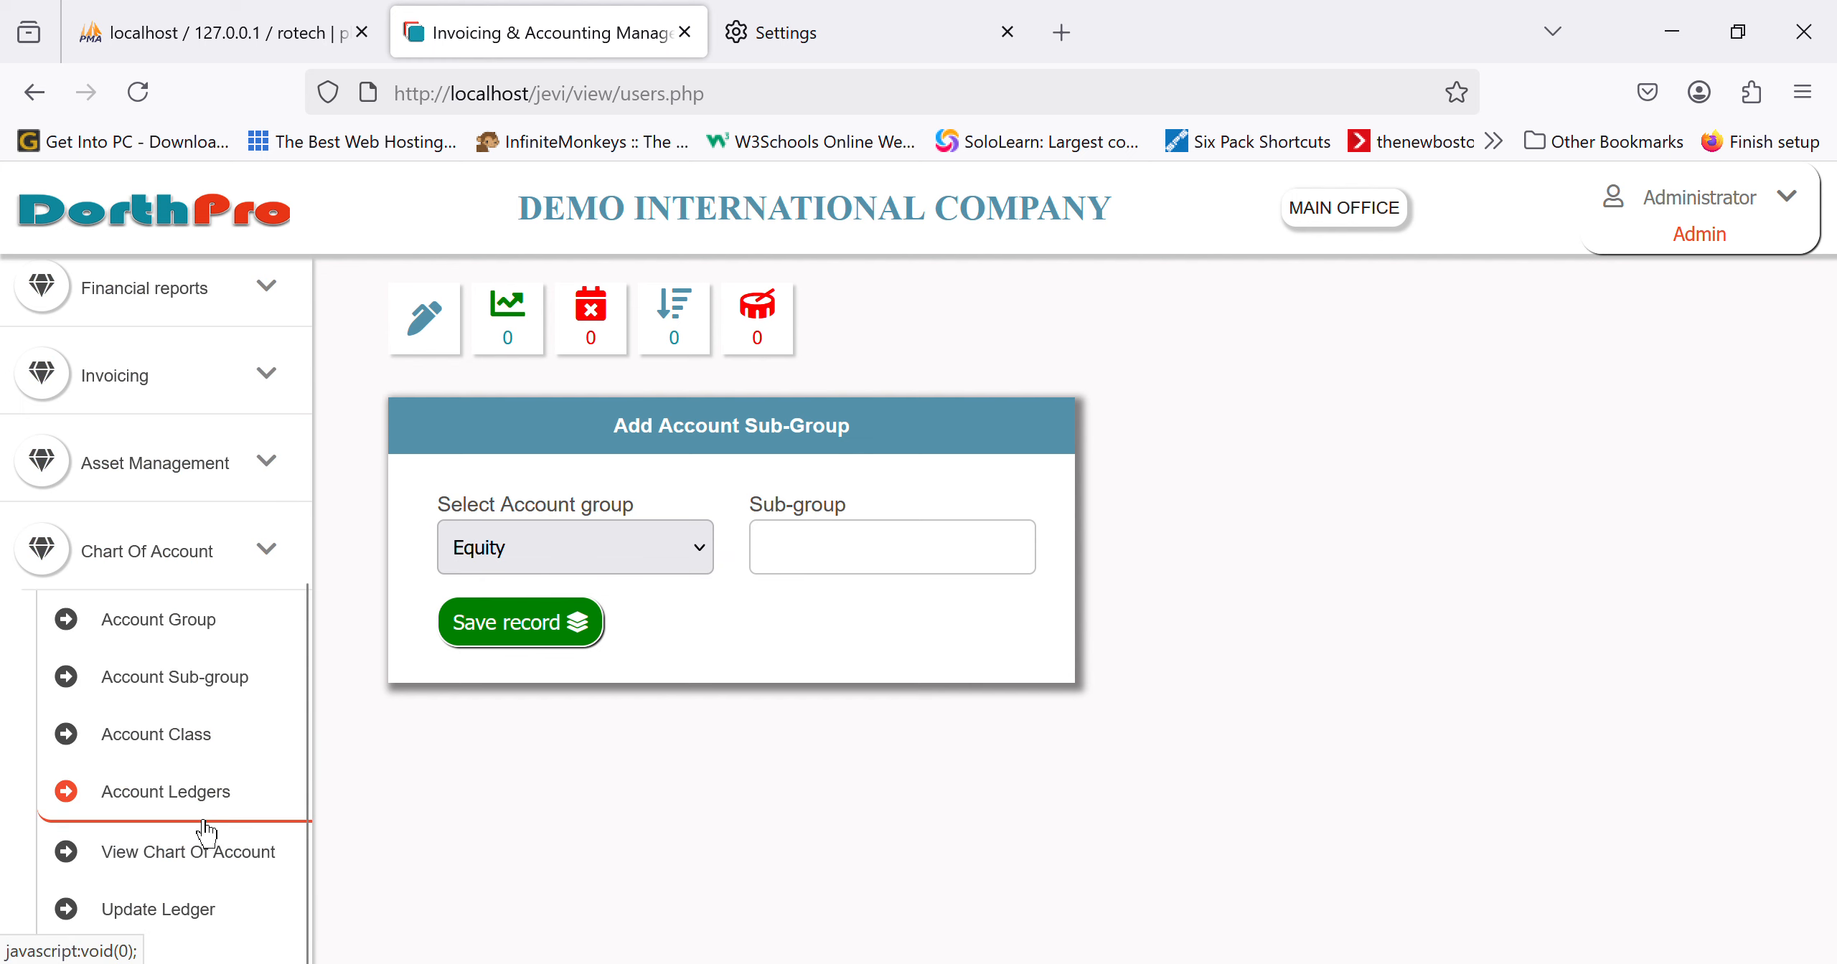
# Step: Try the Account Class form with Assets and Fixed Assets, ending on a blank Account Ledgers form
pyautogui.click(204, 750)
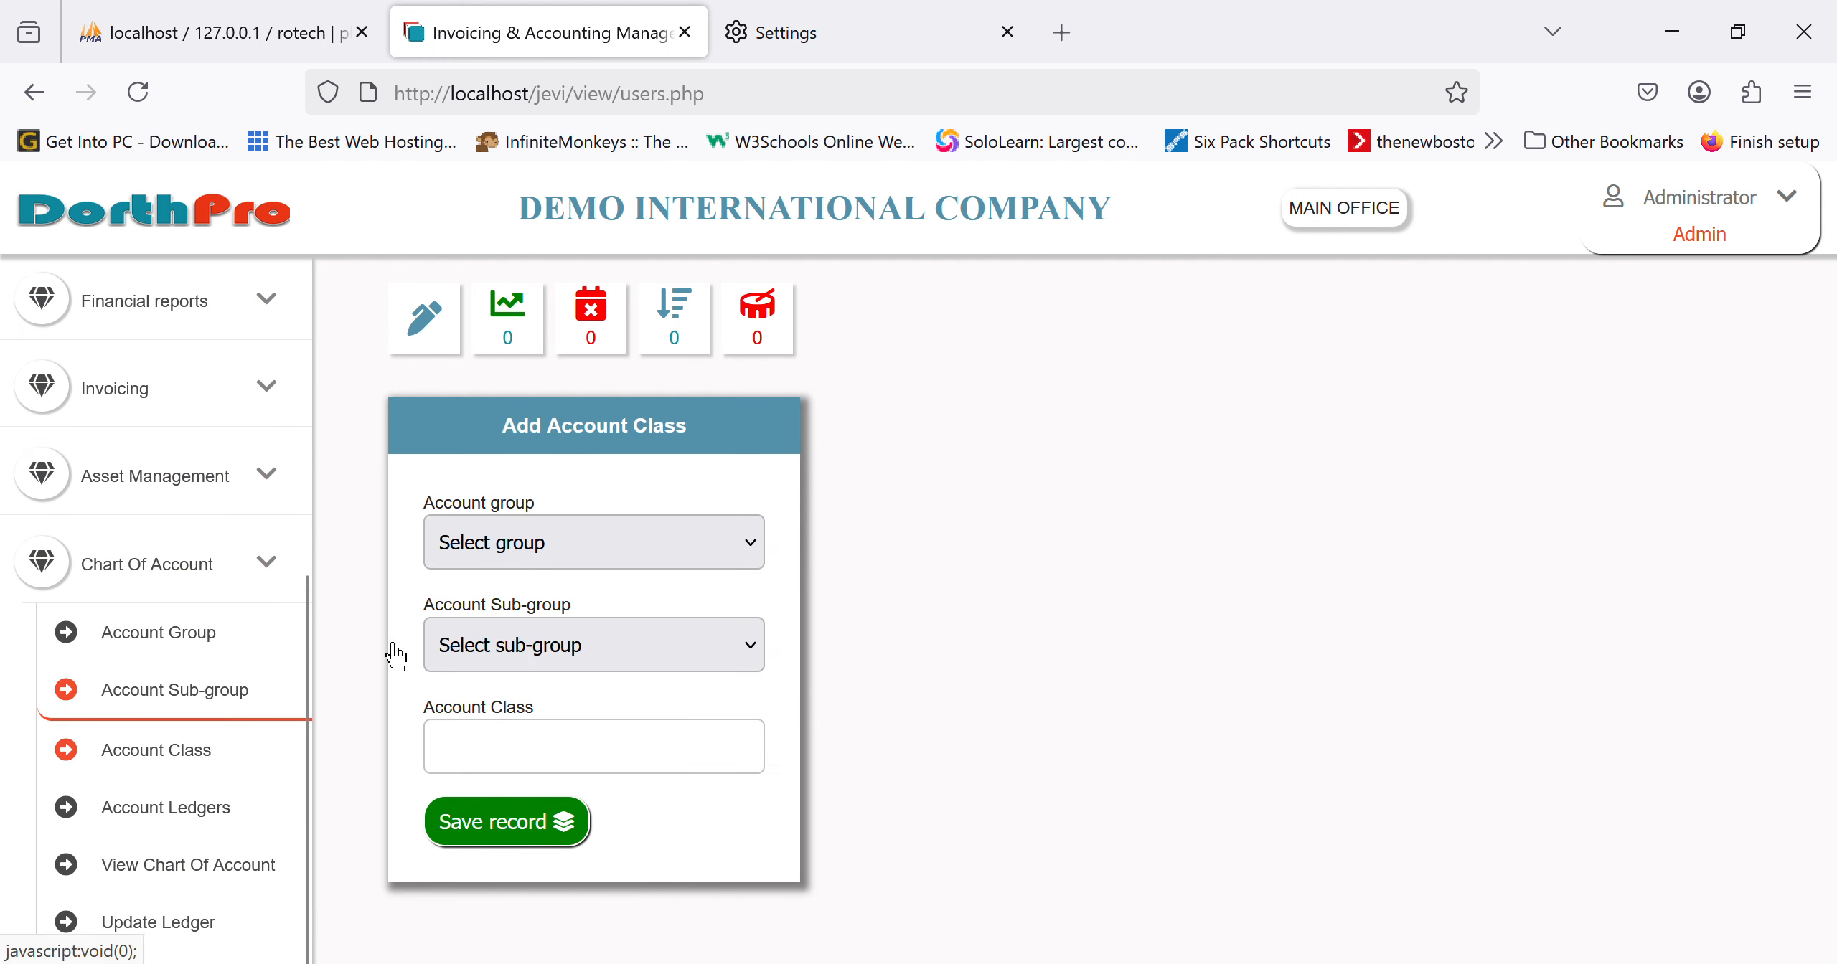
pyautogui.click(746, 546)
pyautogui.click(627, 651)
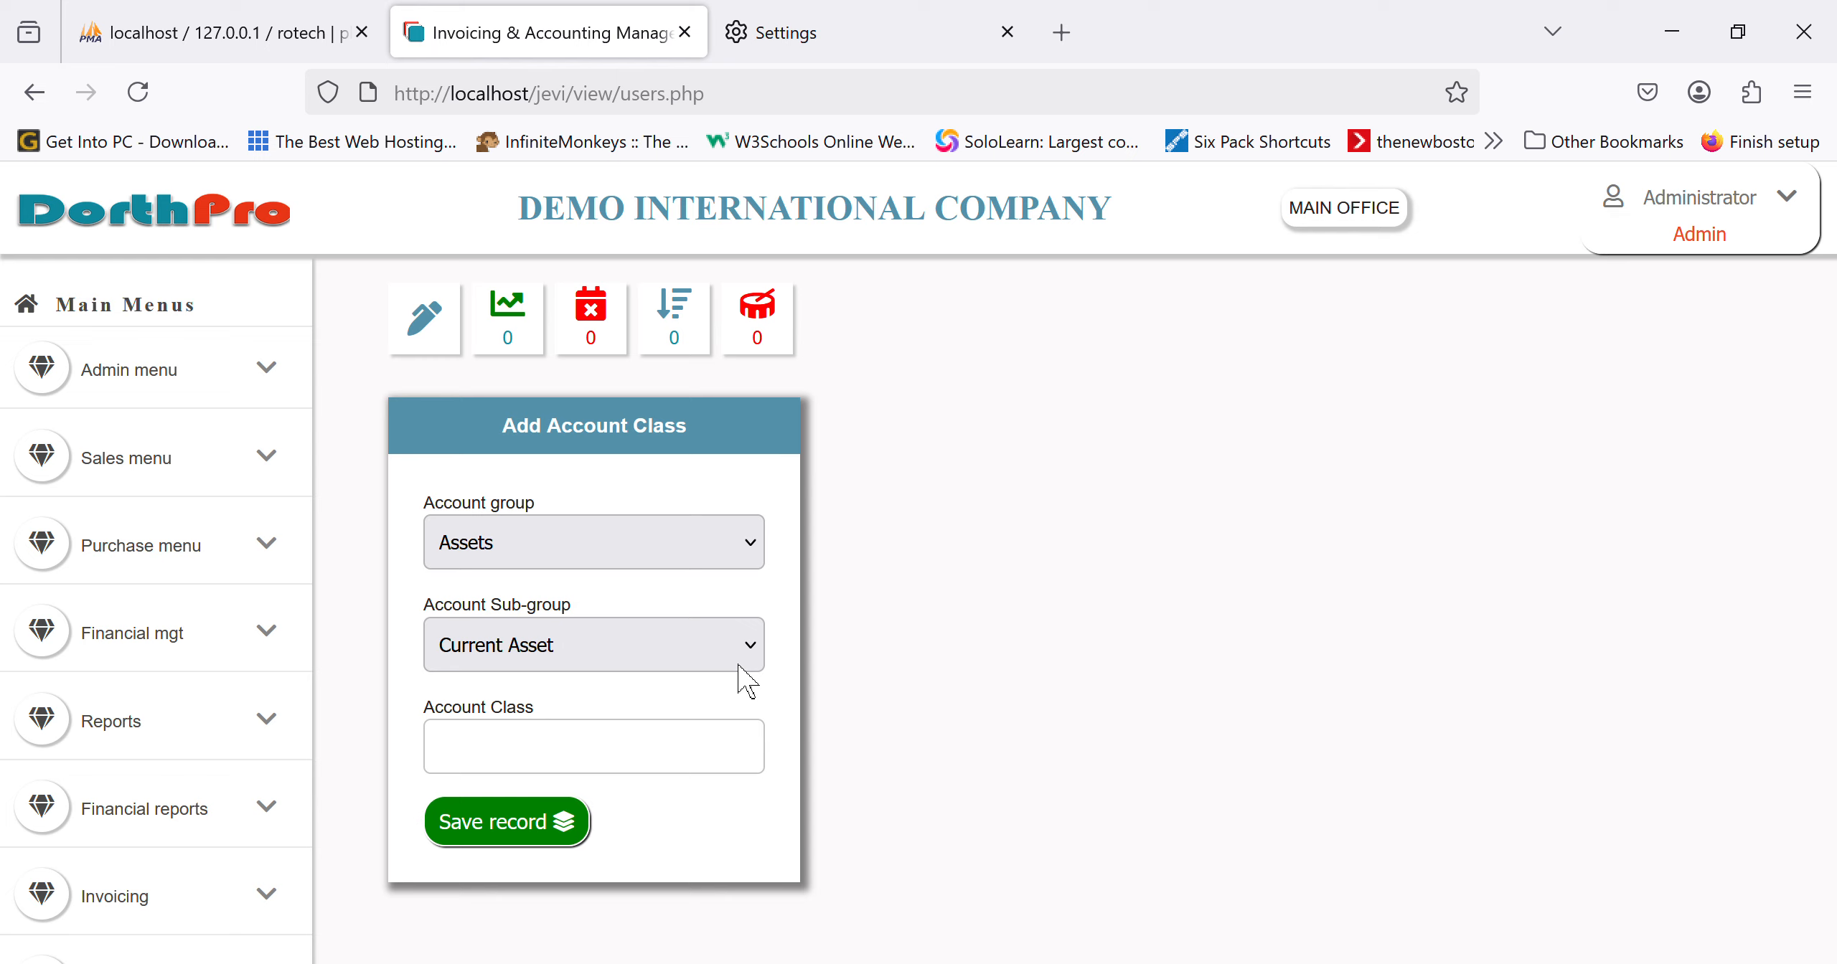
pyautogui.click(672, 785)
pyautogui.scroll(-6, 114, 818)
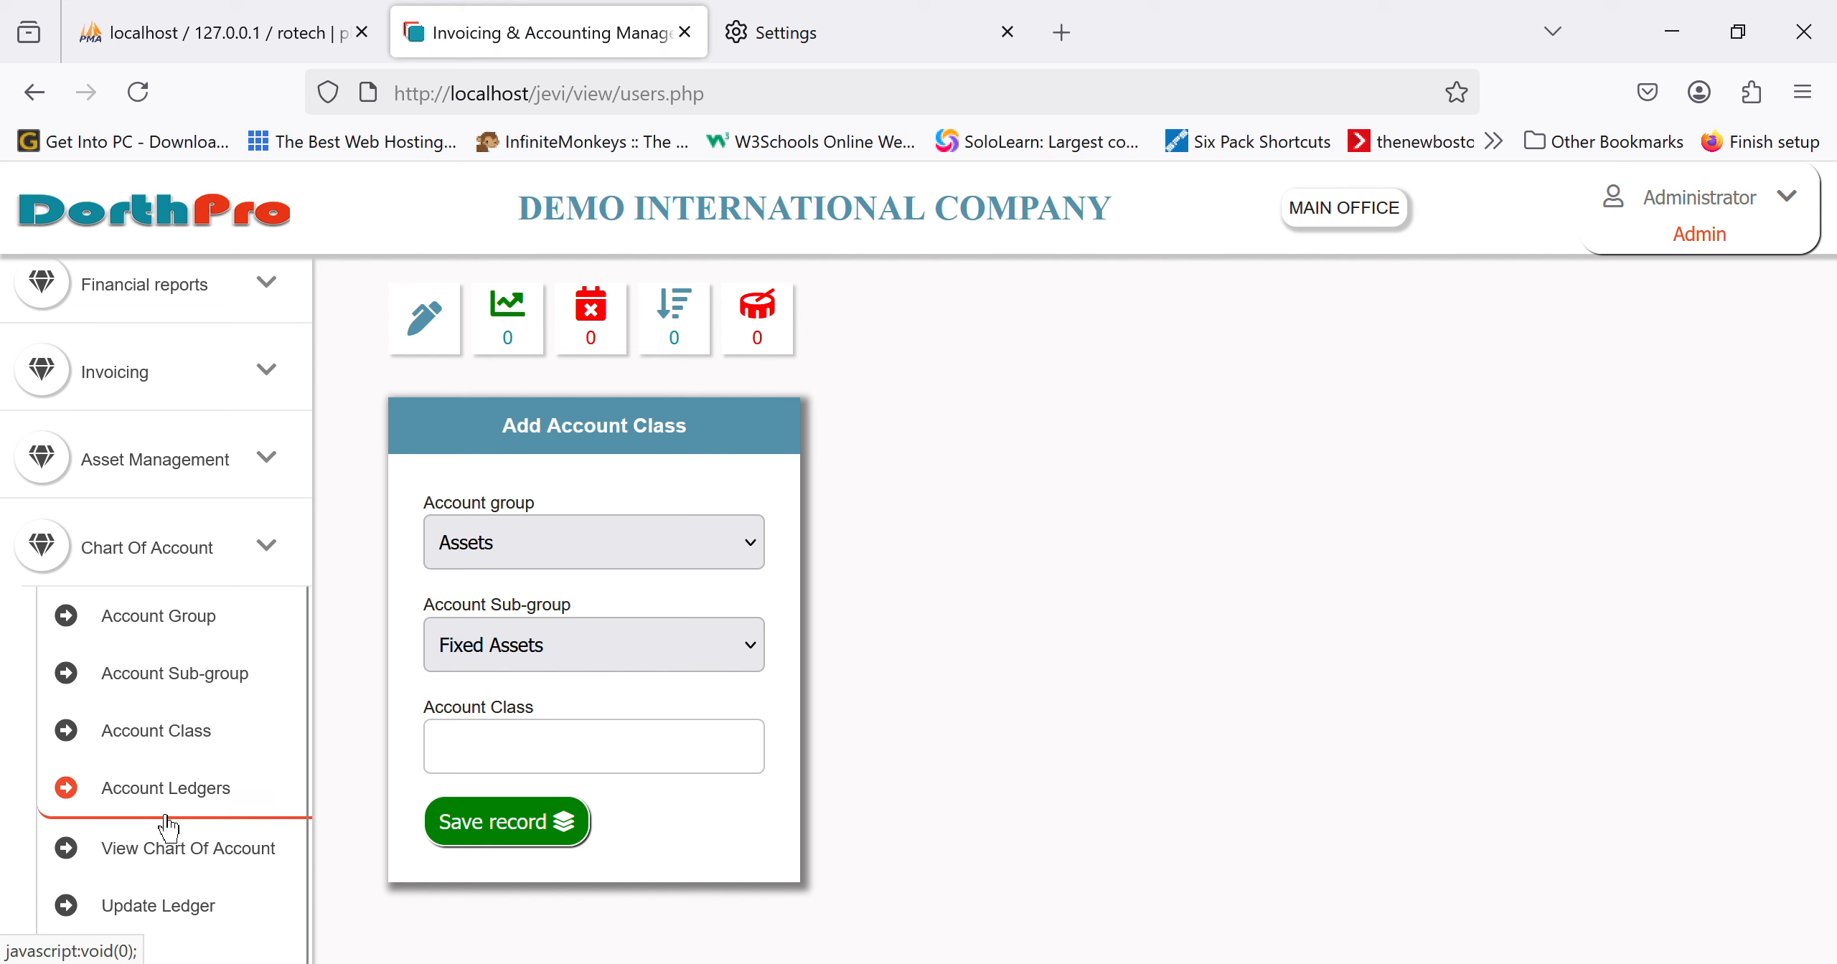
pyautogui.click(213, 813)
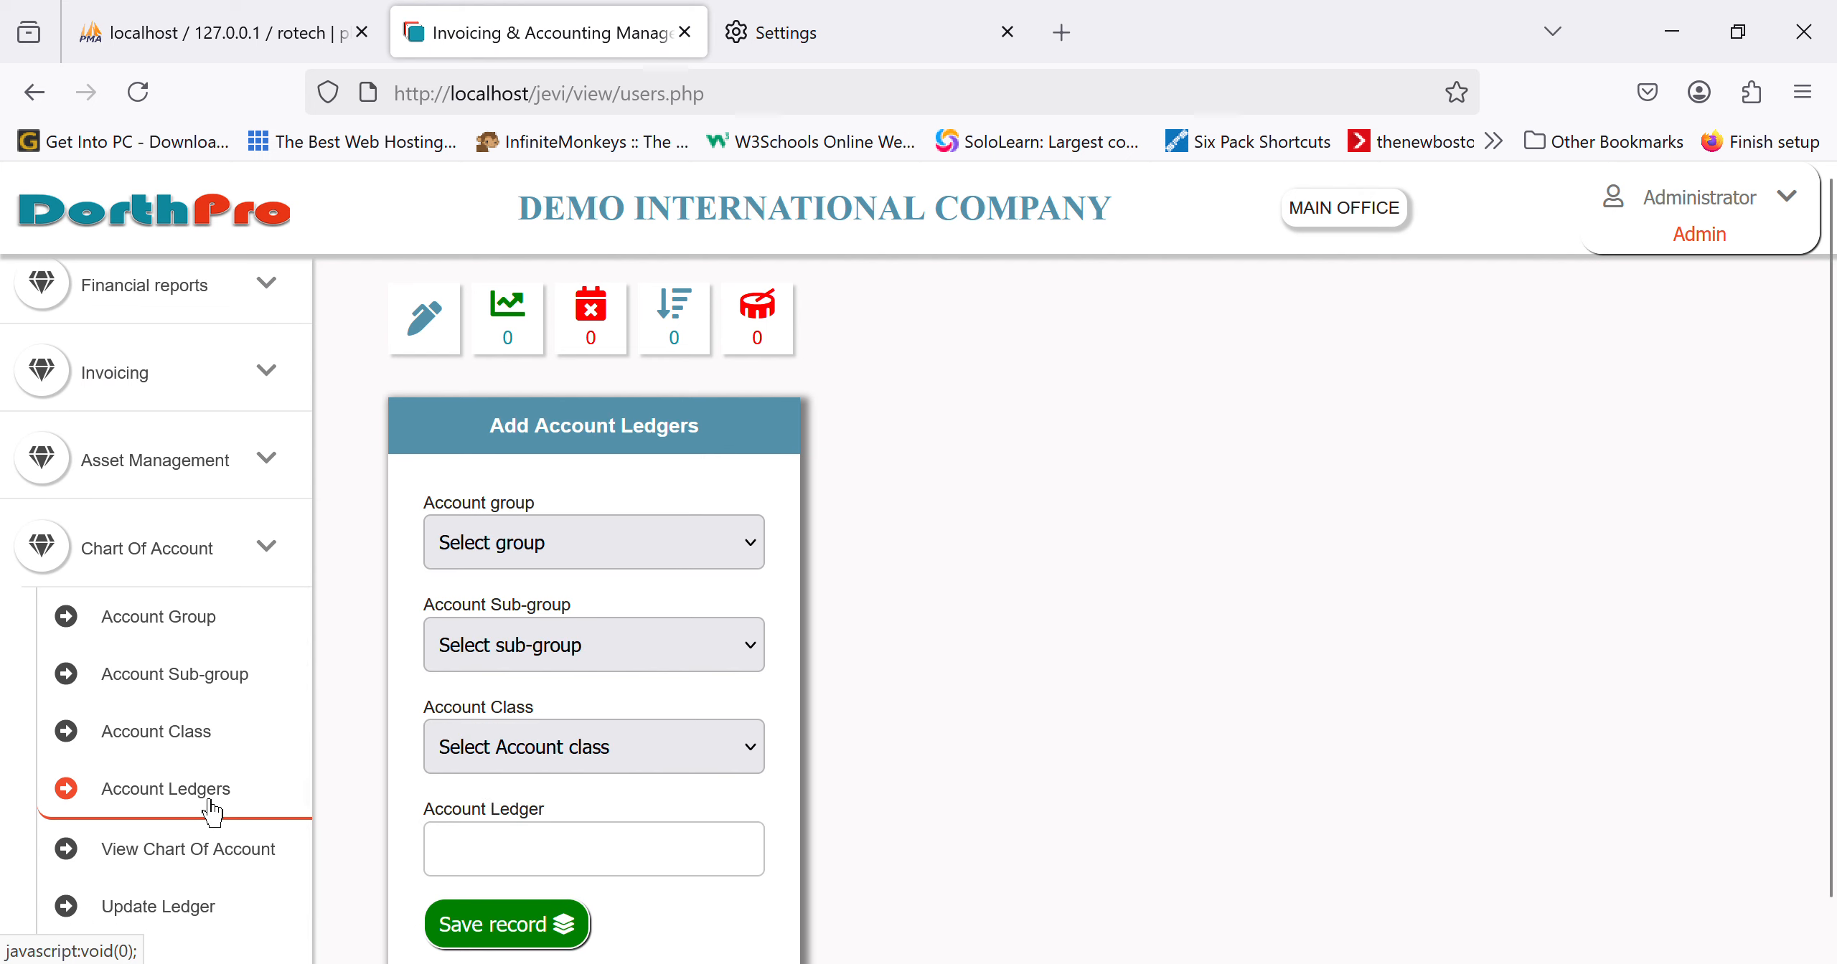
# Step: Save a new ledger 'access bank' under Assets, Current Asset, Bank
pyautogui.click(624, 548)
pyautogui.click(607, 636)
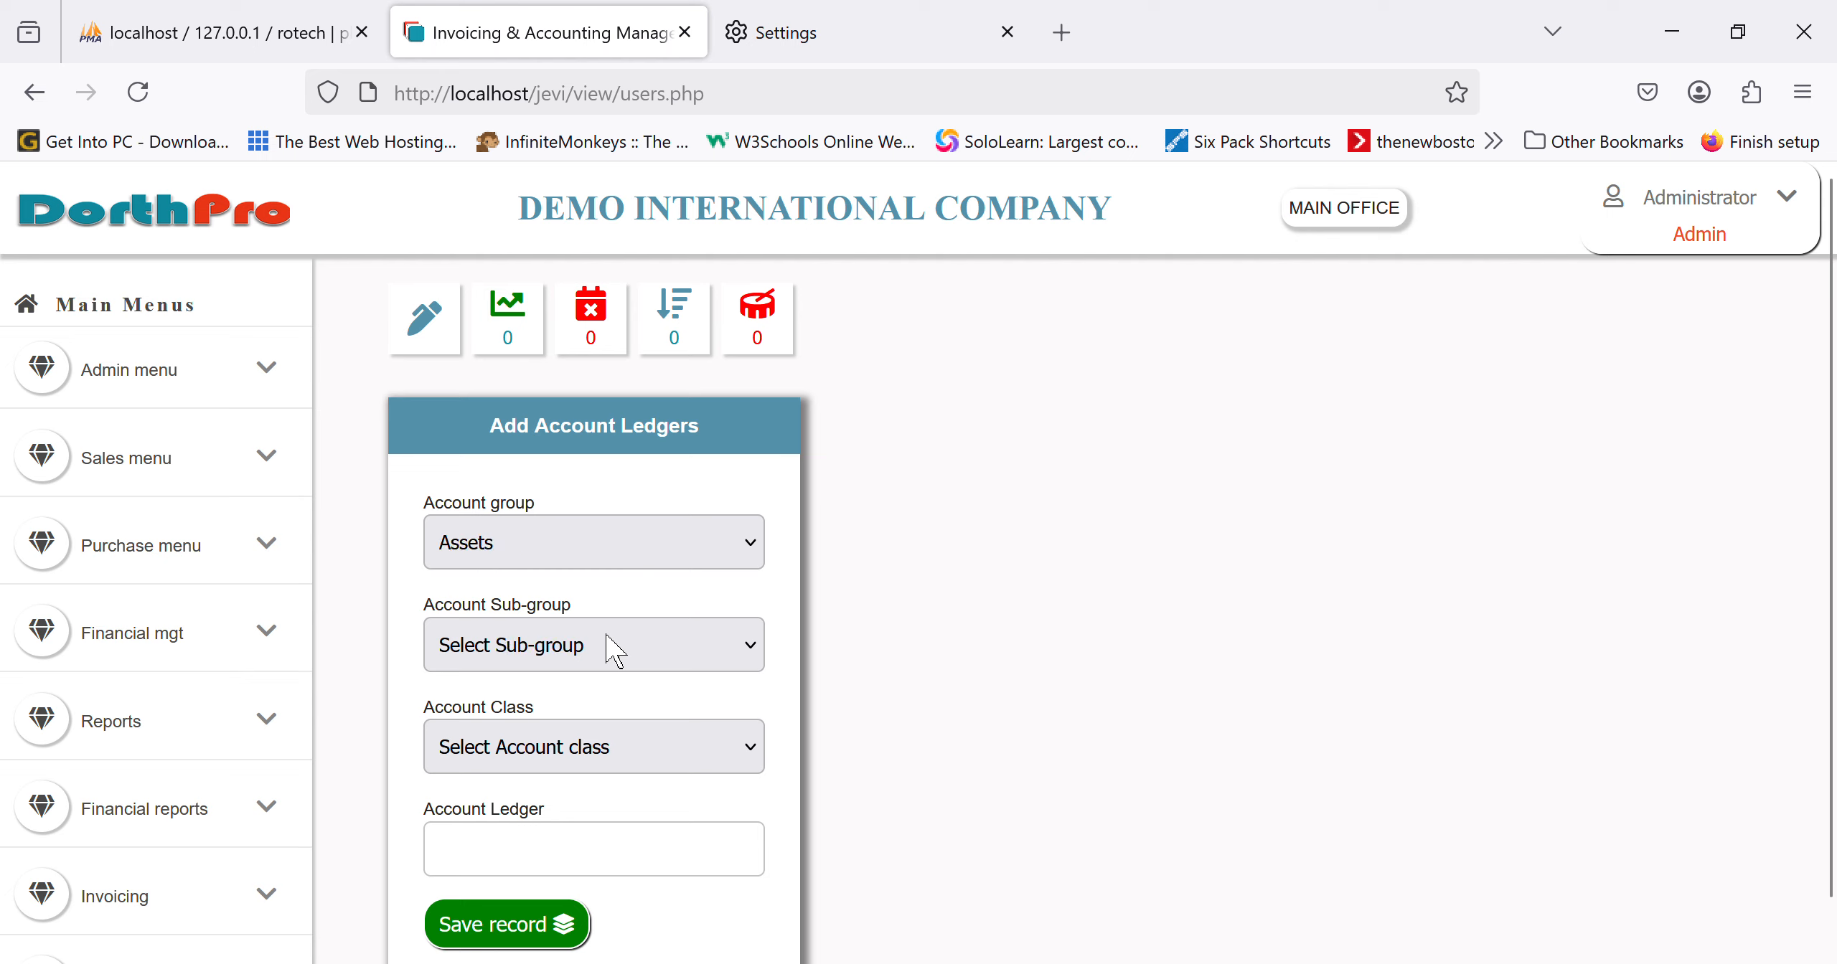
pyautogui.click(622, 731)
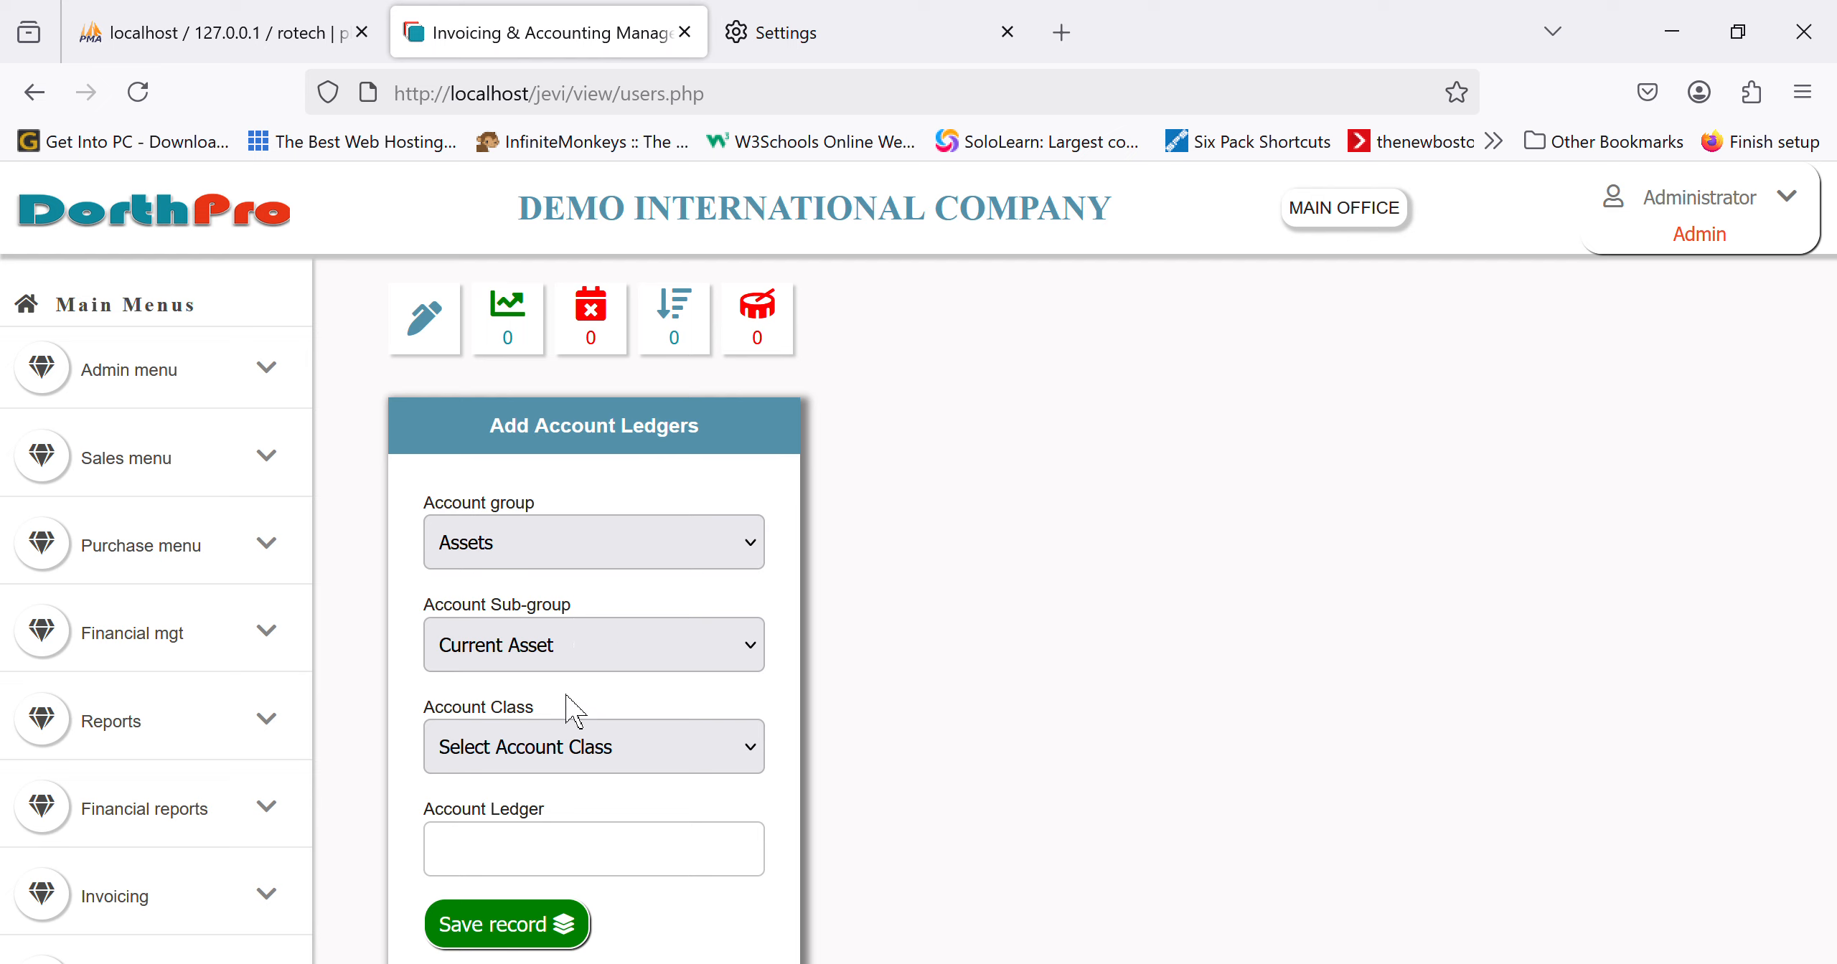
pyautogui.click(486, 596)
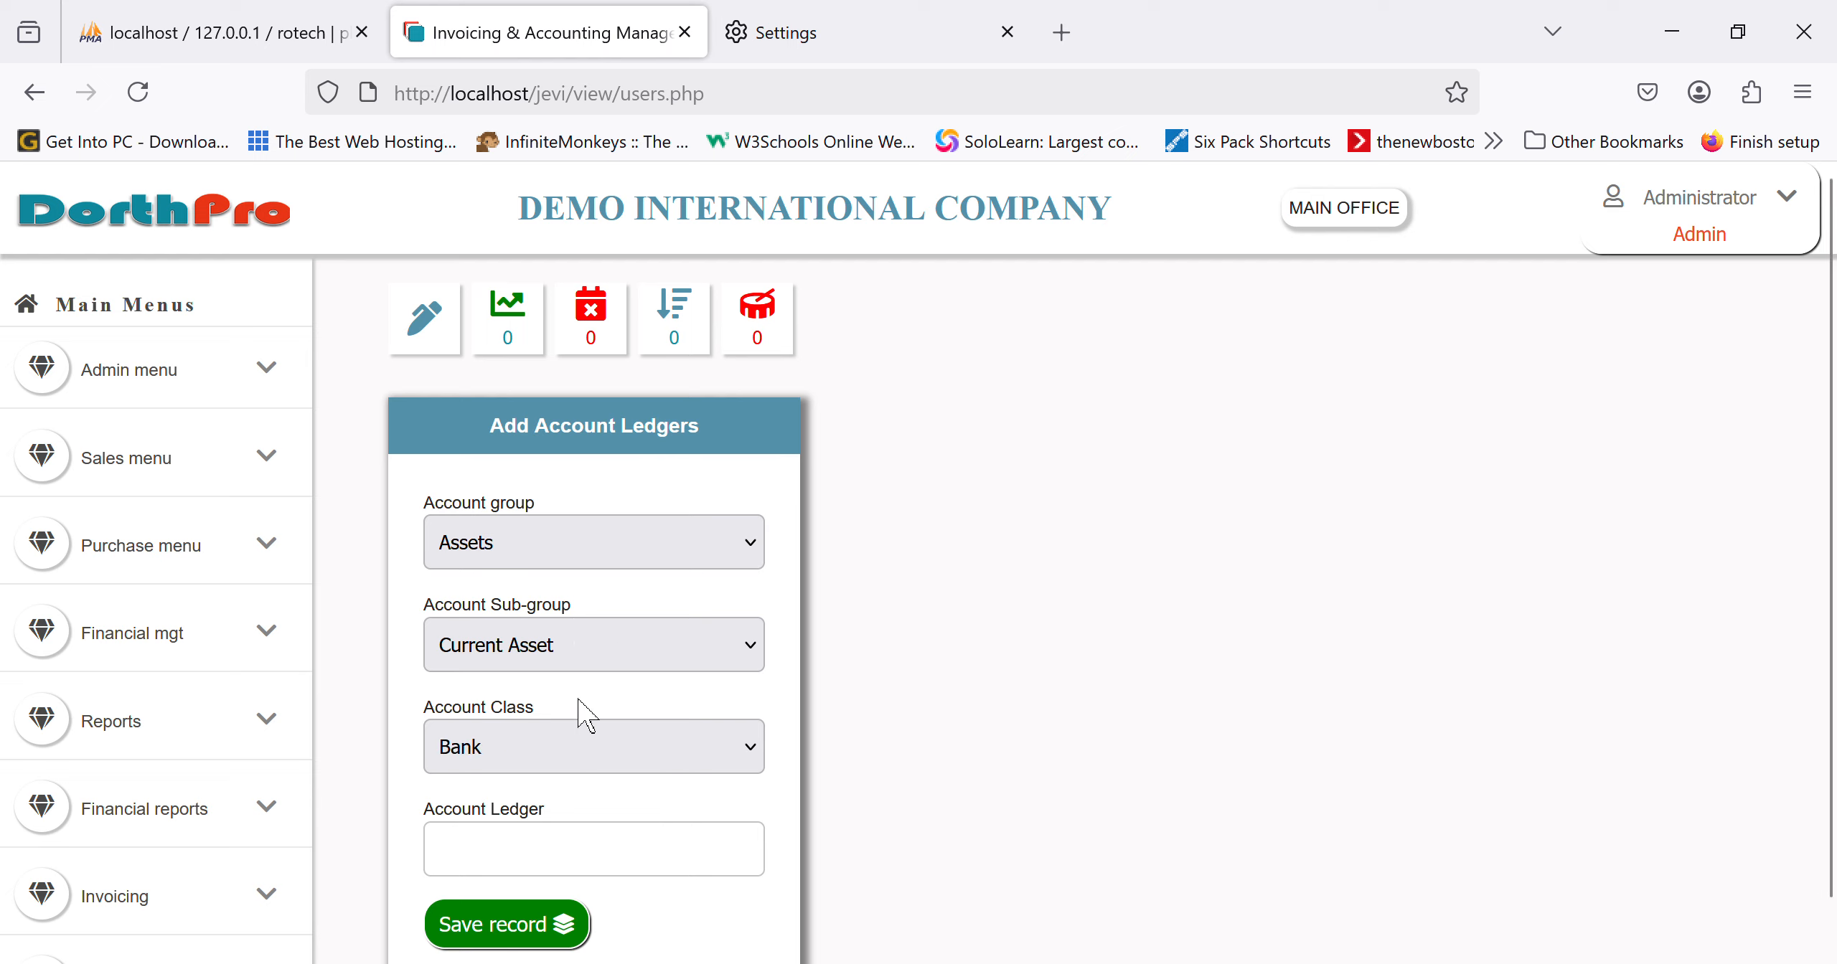
pyautogui.scroll(-1, 577, 707)
pyautogui.click(559, 824)
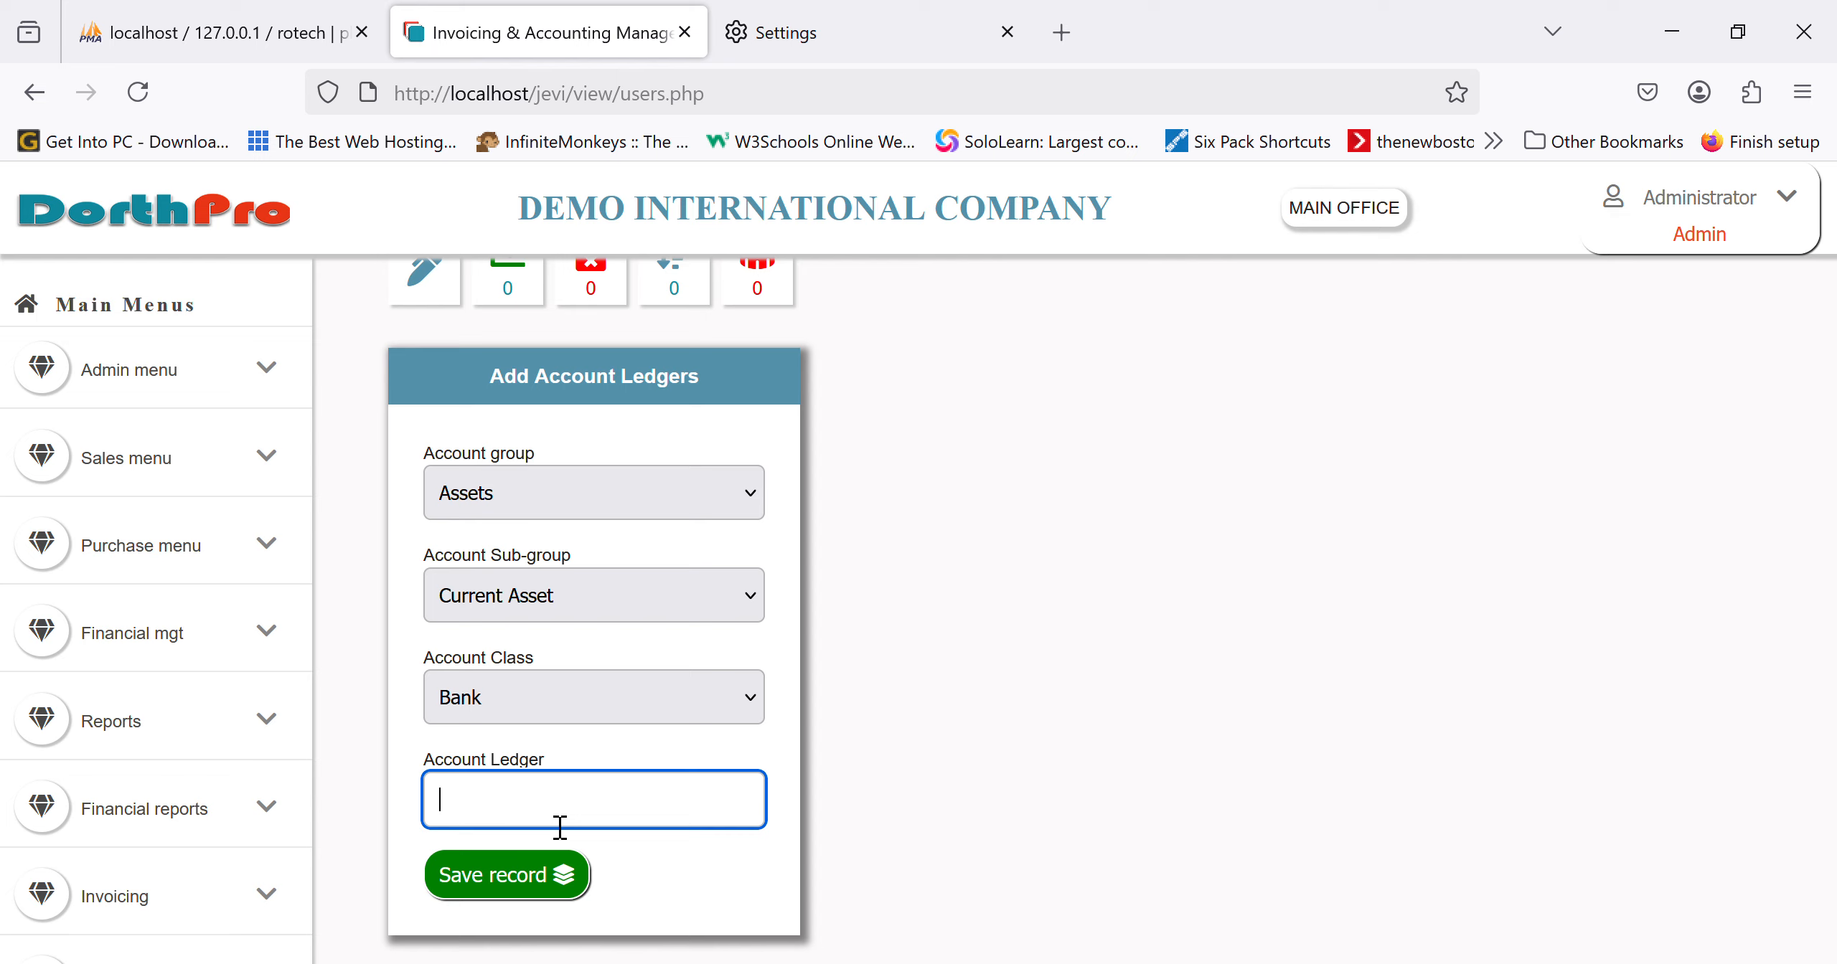
pyautogui.write('access bank')
pyautogui.click(523, 889)
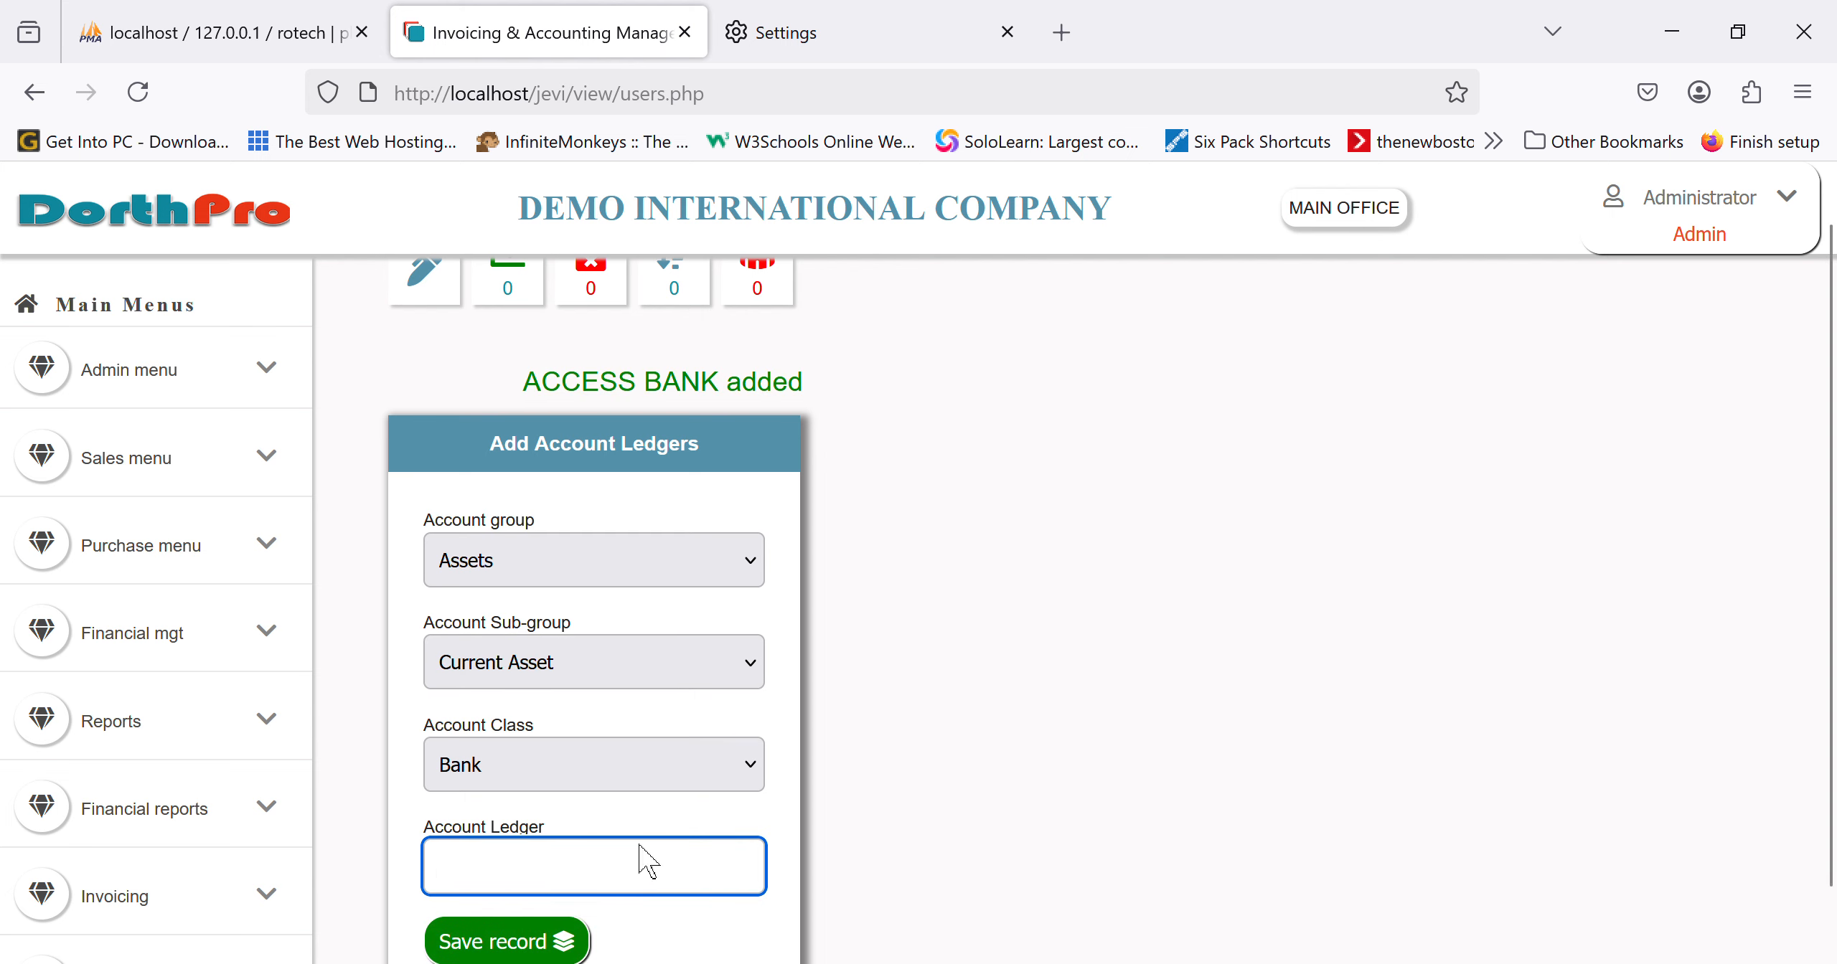
# Step: Try Expenses, Operating Expenses, Admin And General Expense in the ledger form without saving, then go to the chart of accounts
pyautogui.scroll(-2, 648, 861)
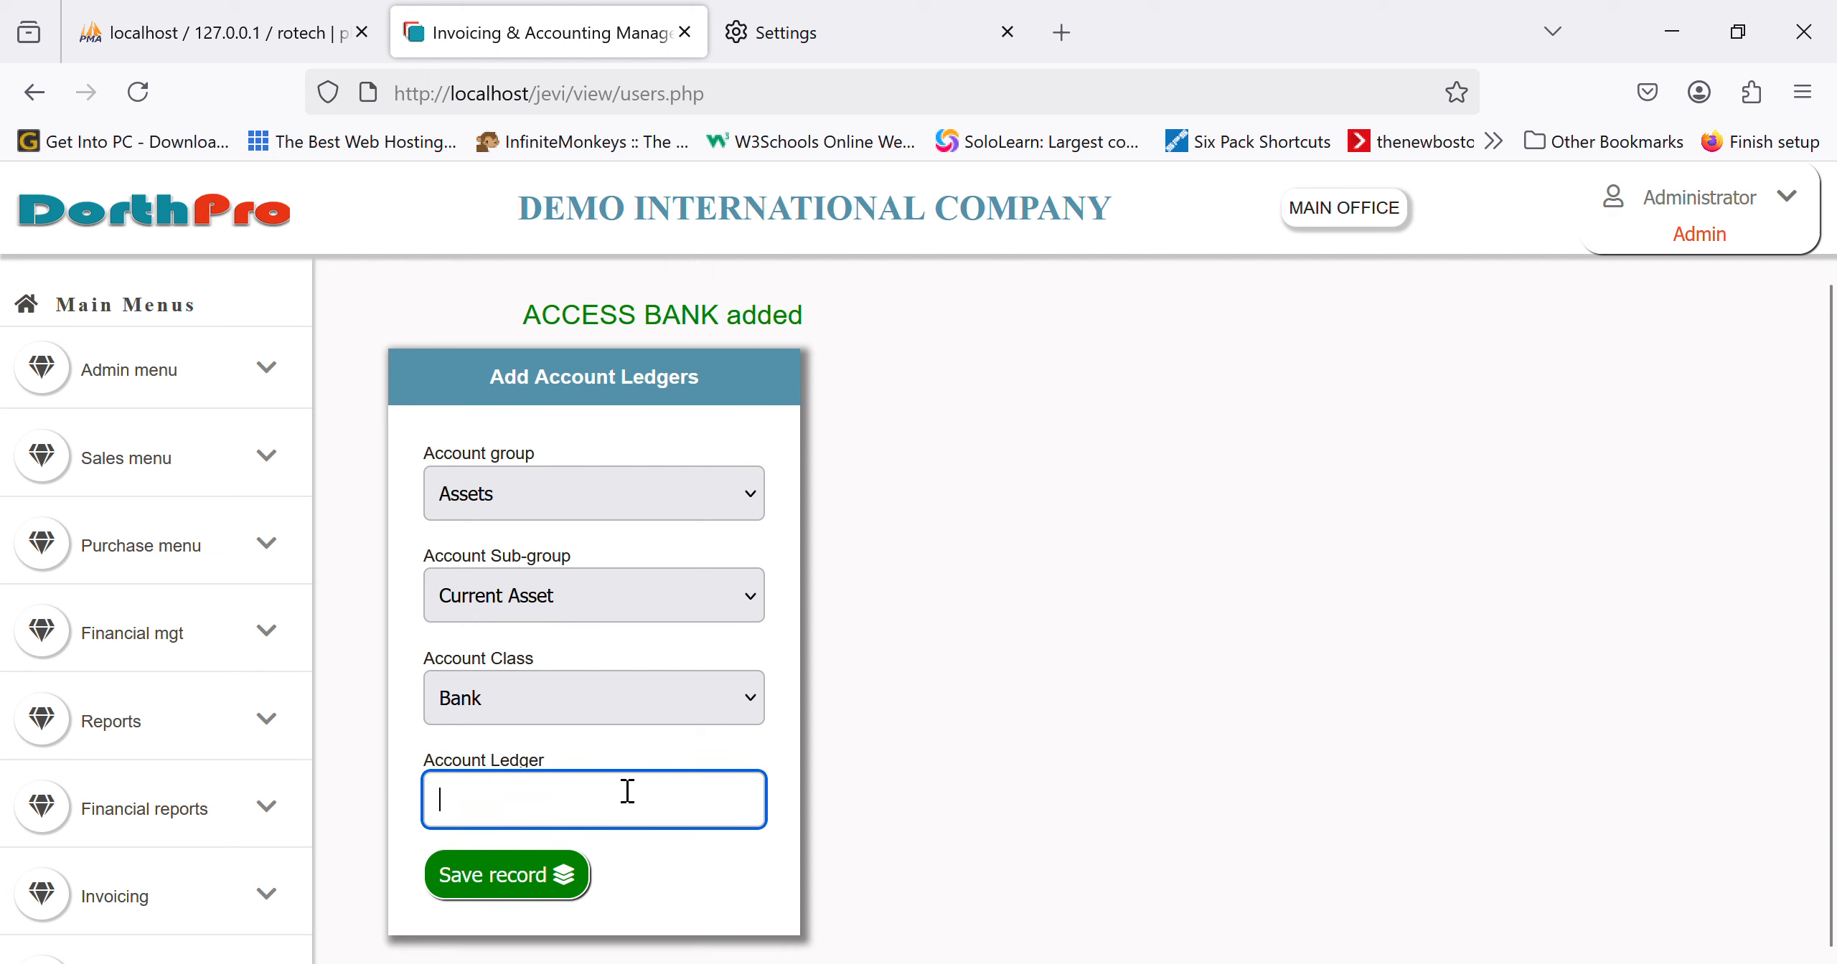
pyautogui.click(507, 716)
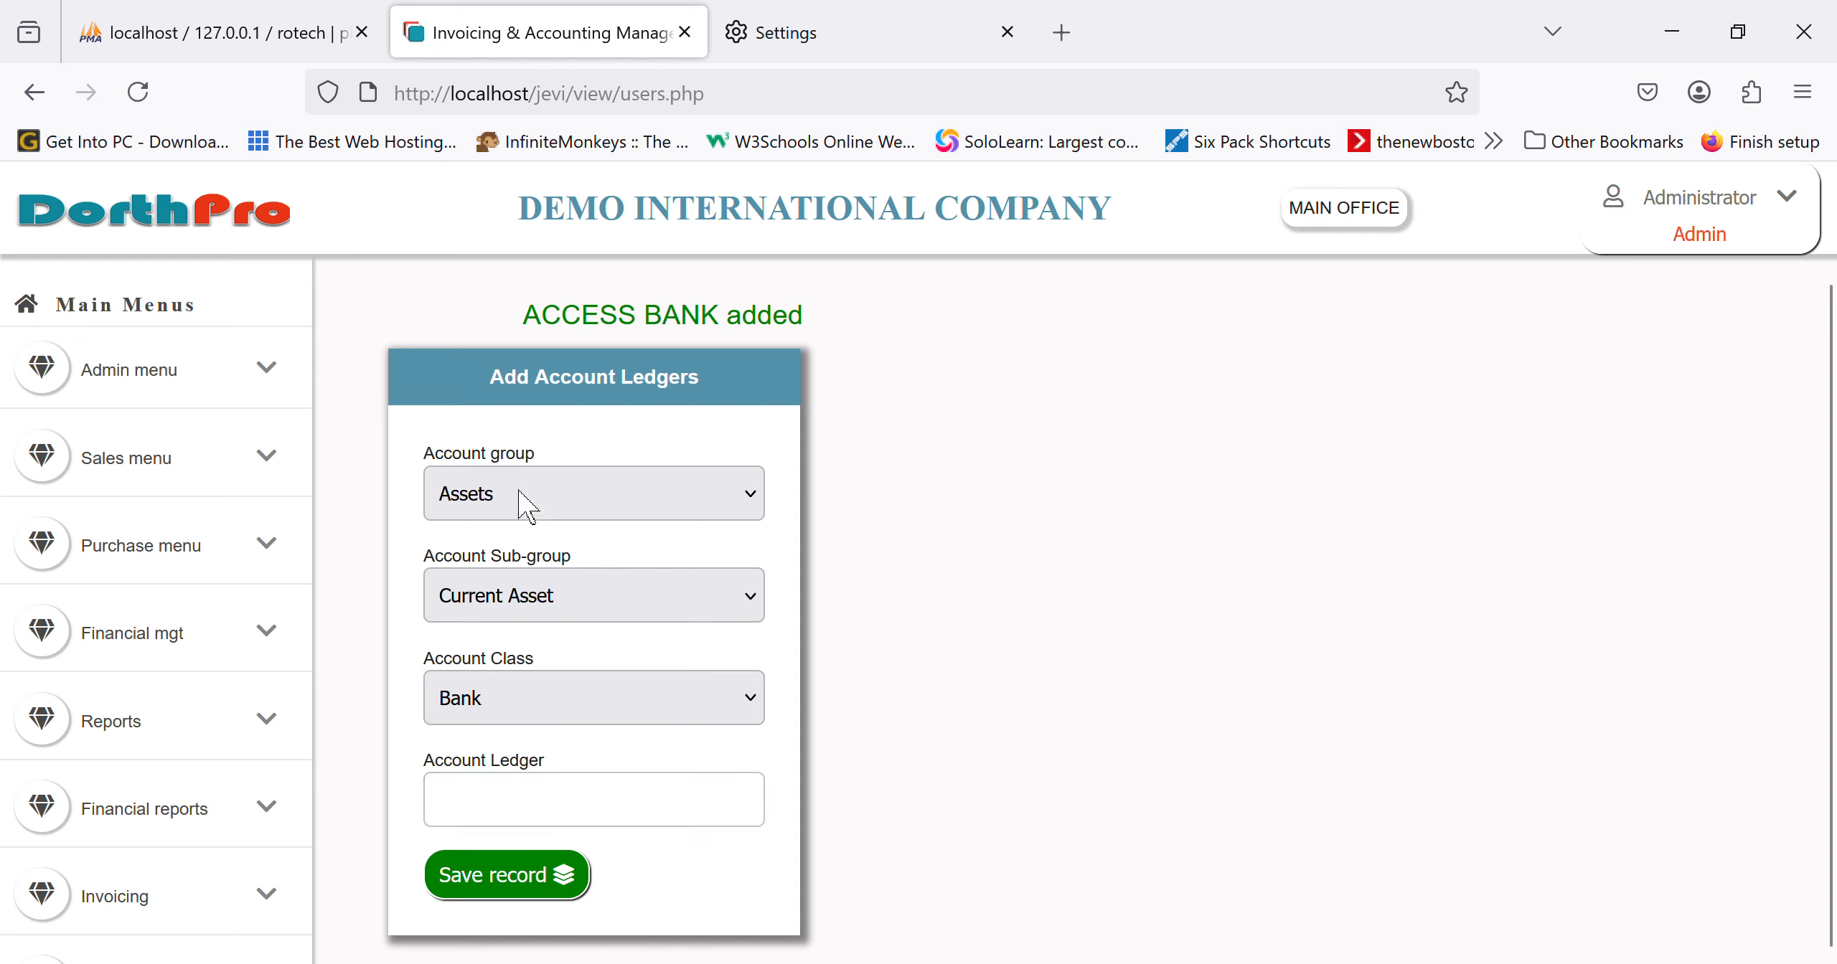
pyautogui.click(560, 693)
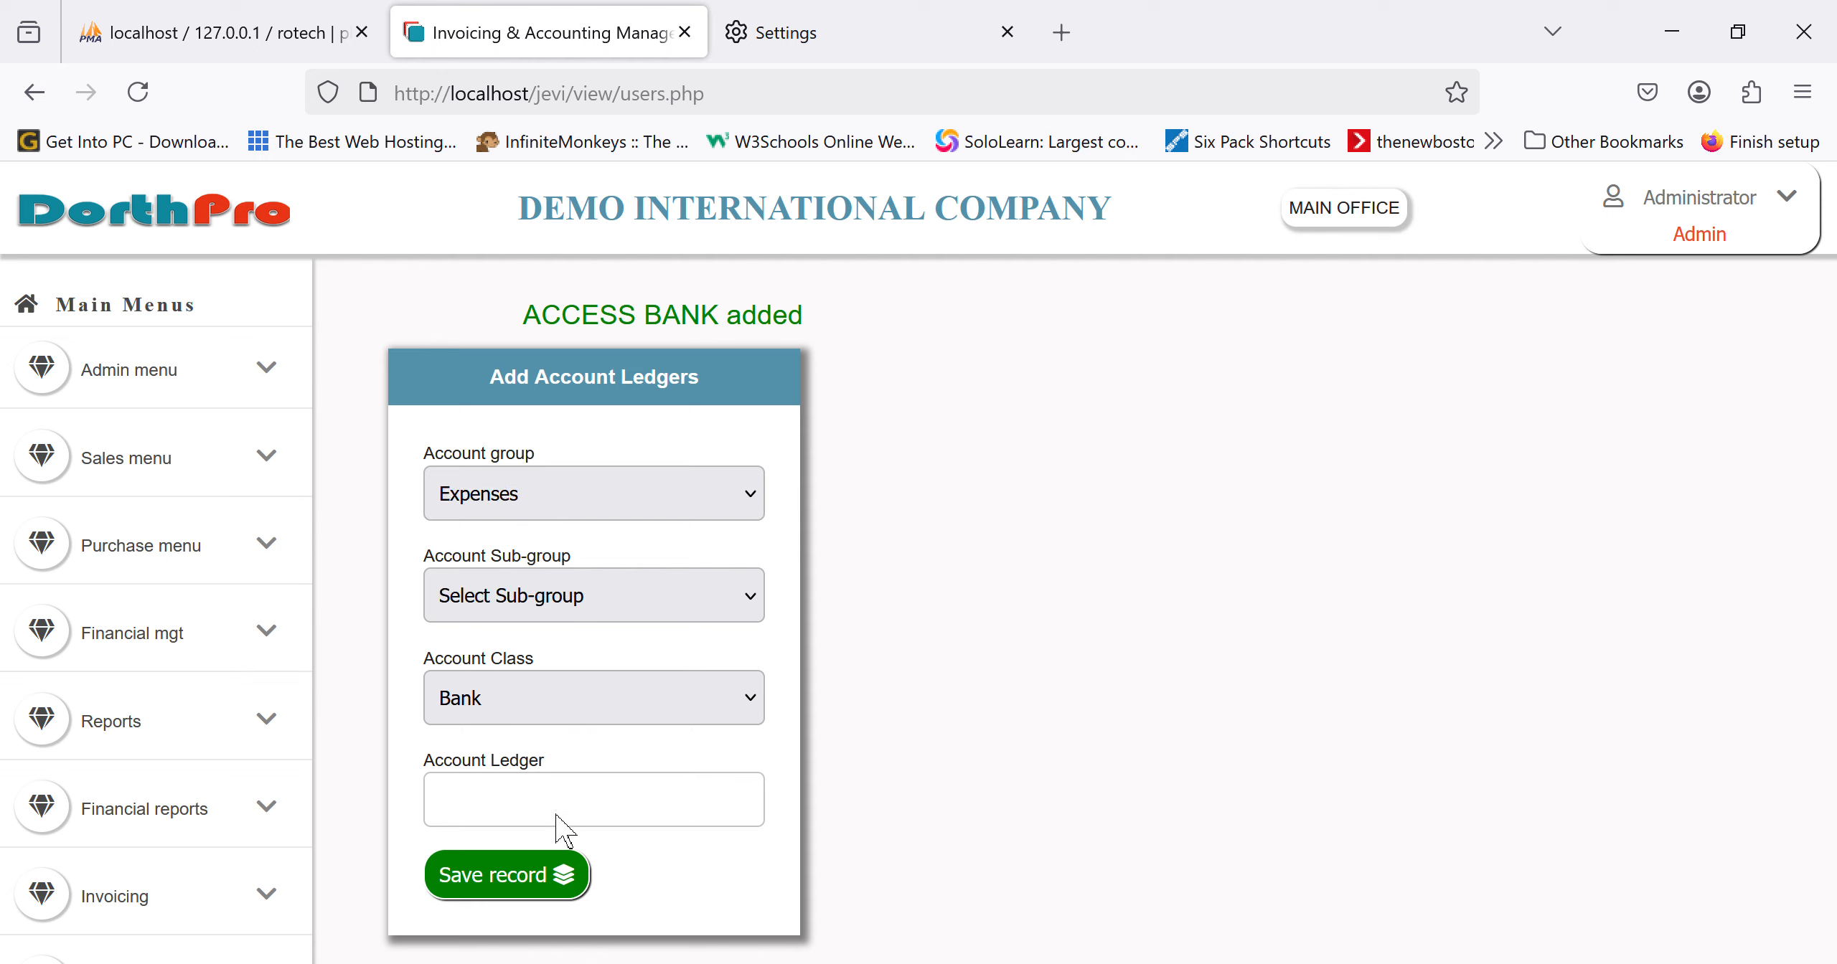
pyautogui.click(573, 685)
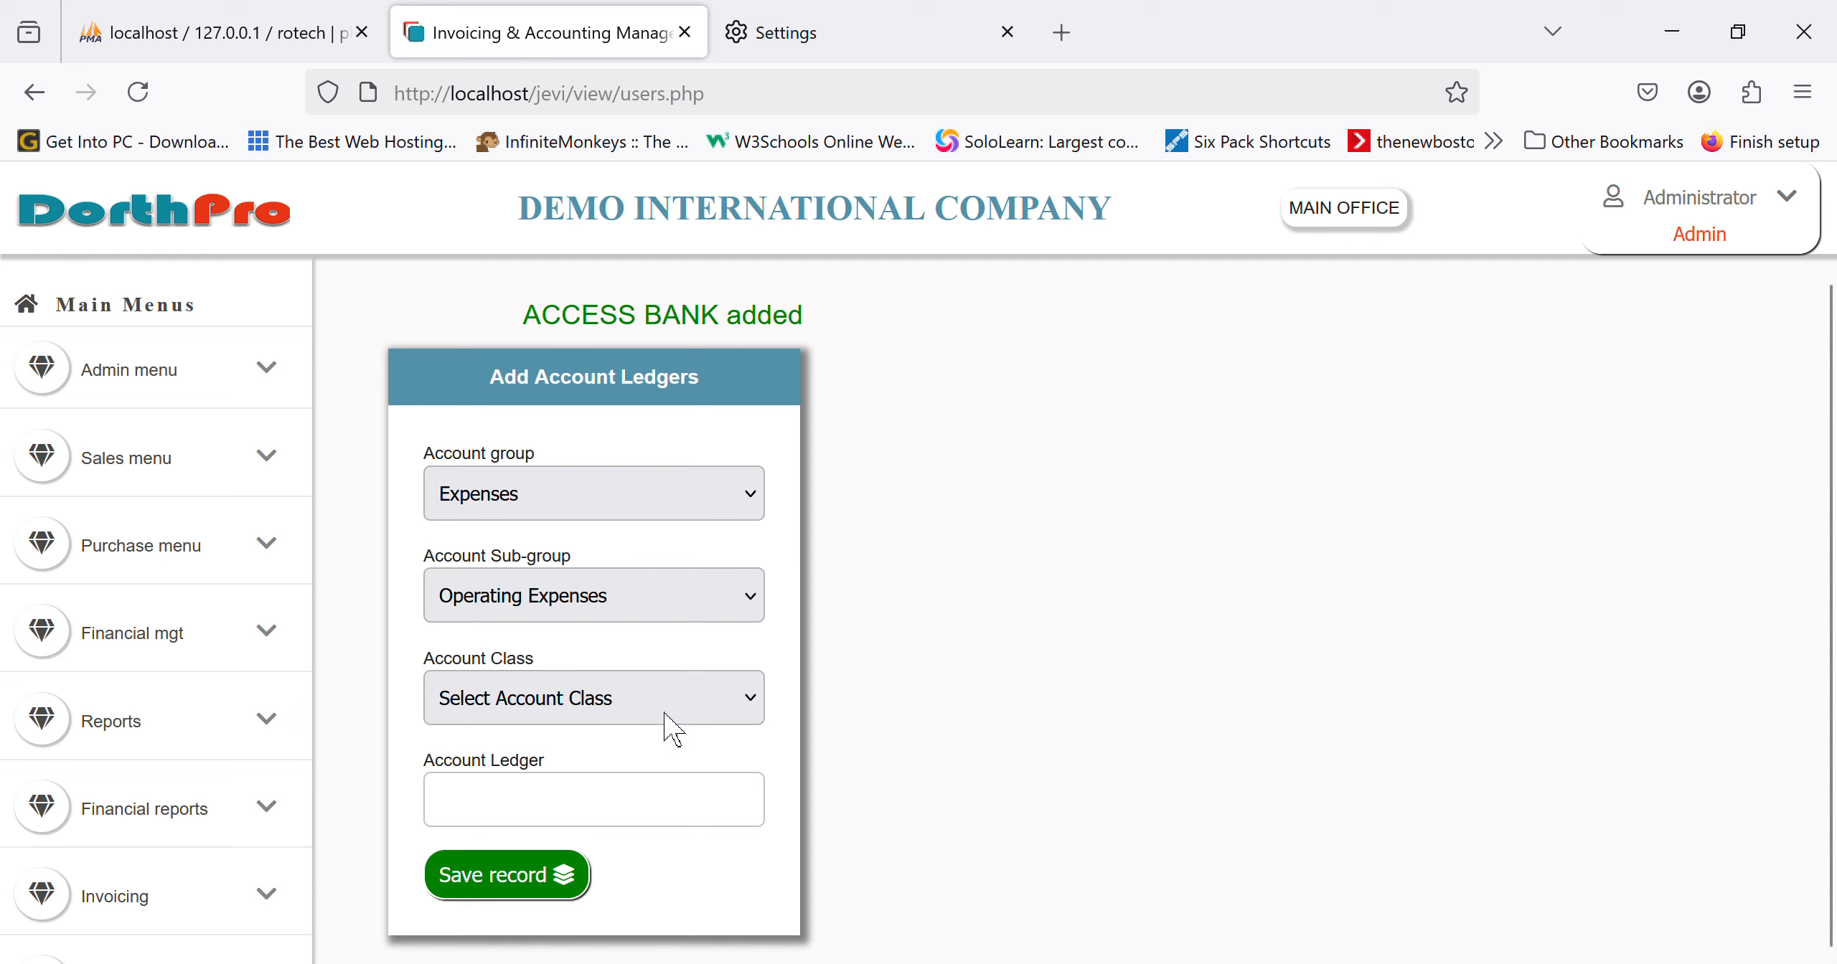
pyautogui.click(642, 798)
pyautogui.click(641, 809)
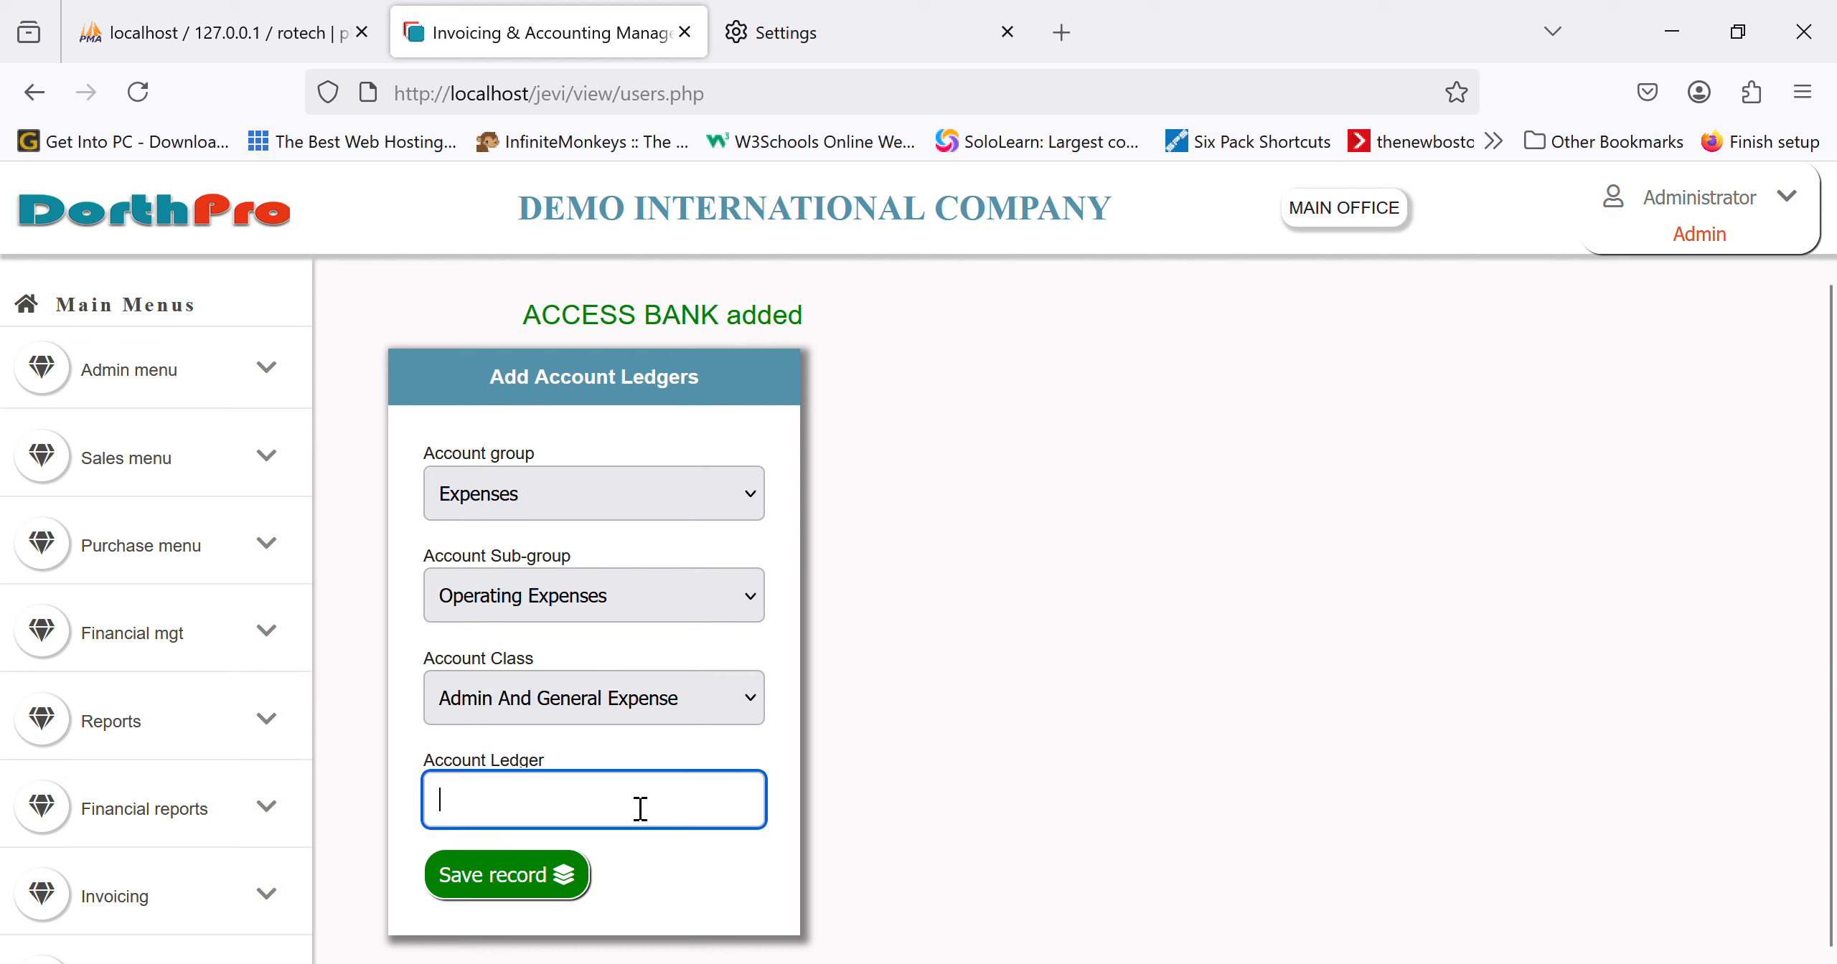
pyautogui.scroll(-5, 179, 807)
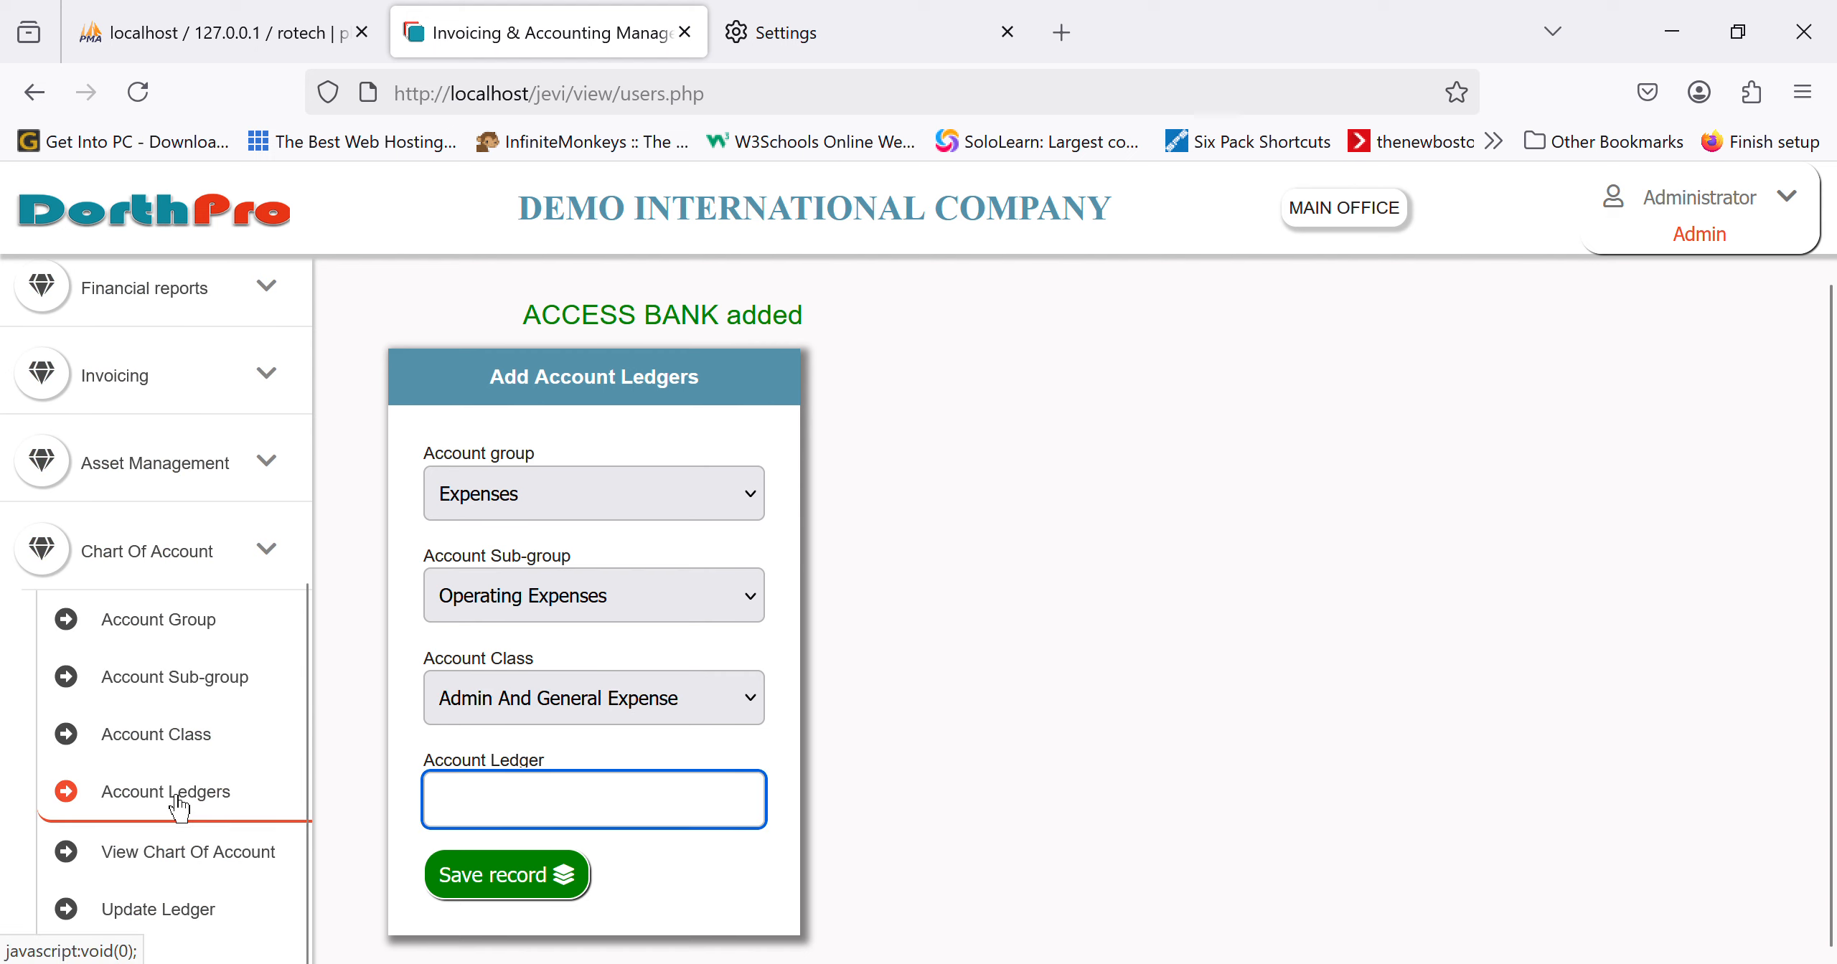
pyautogui.scroll(-1, 176, 796)
pyautogui.click(193, 873)
# Step: Scroll the List Of Account Ledgers to find ACCESS BANK as entry 78 under Assets, Current Asset, Bank
pyautogui.scroll(-1, 984, 751)
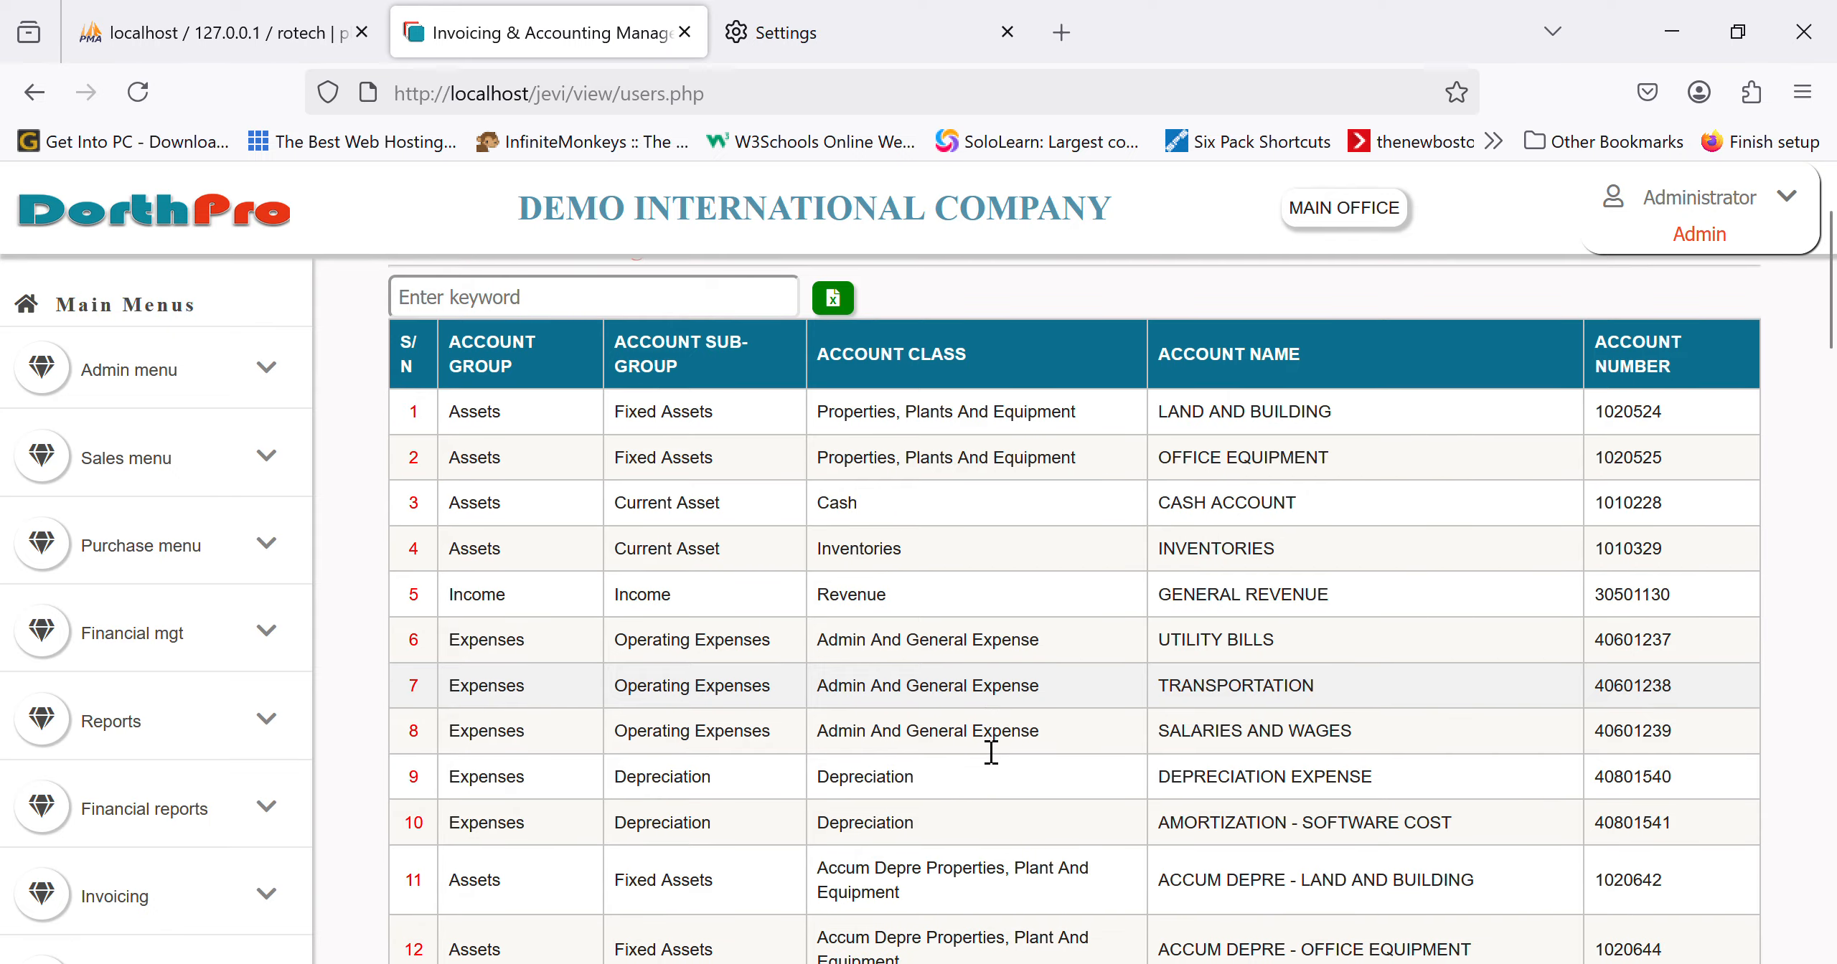
pyautogui.scroll(-20, 990, 750)
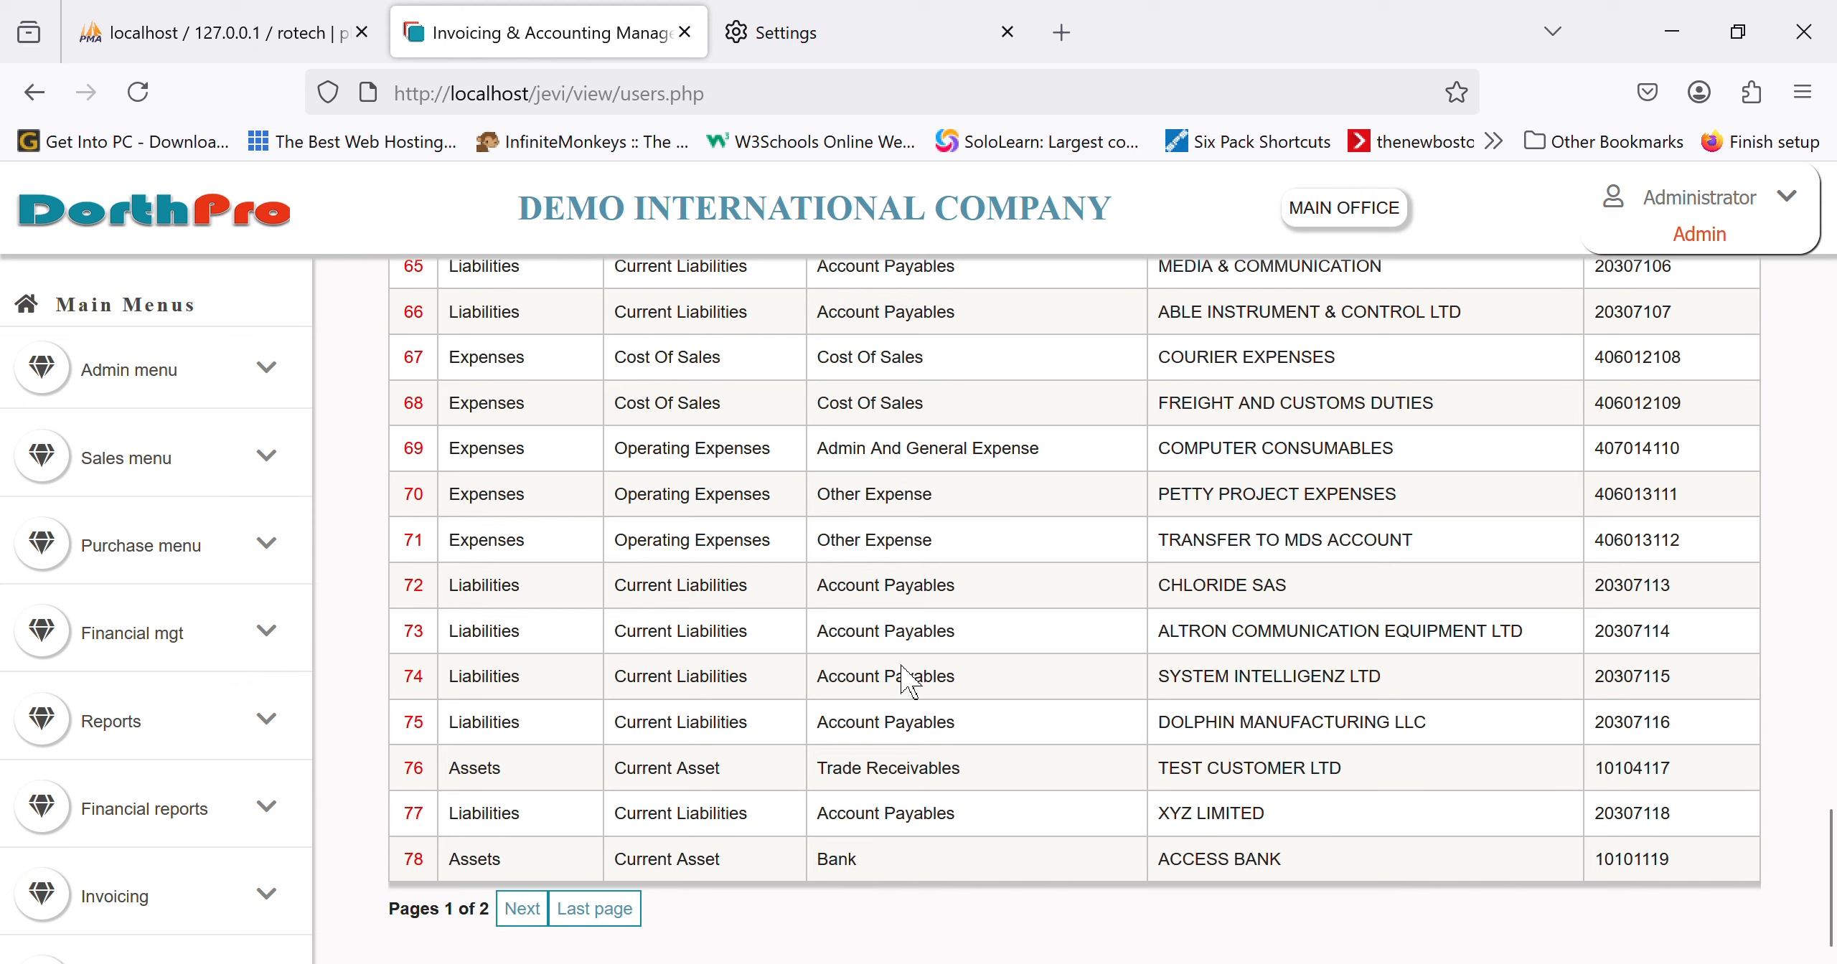
pyautogui.scroll(15, 901, 696)
pyautogui.scroll(10, 861, 674)
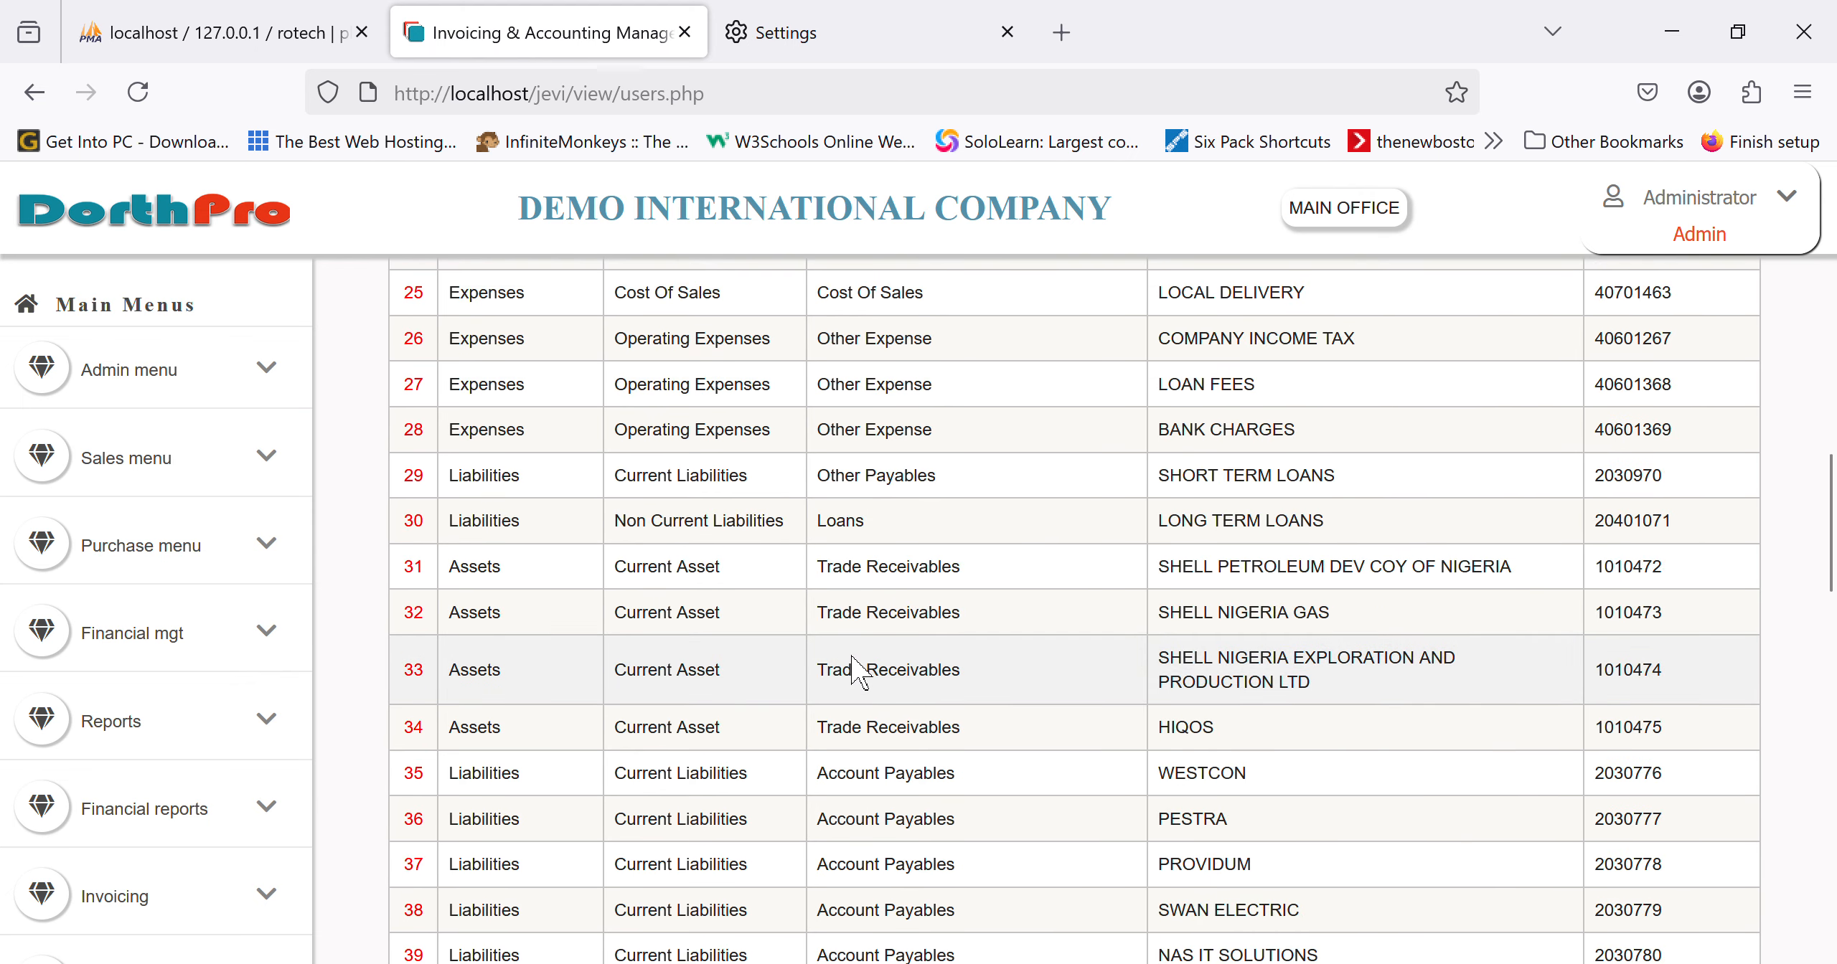
pyautogui.scroll(2, 860, 674)
pyautogui.scroll(-5, 122, 856)
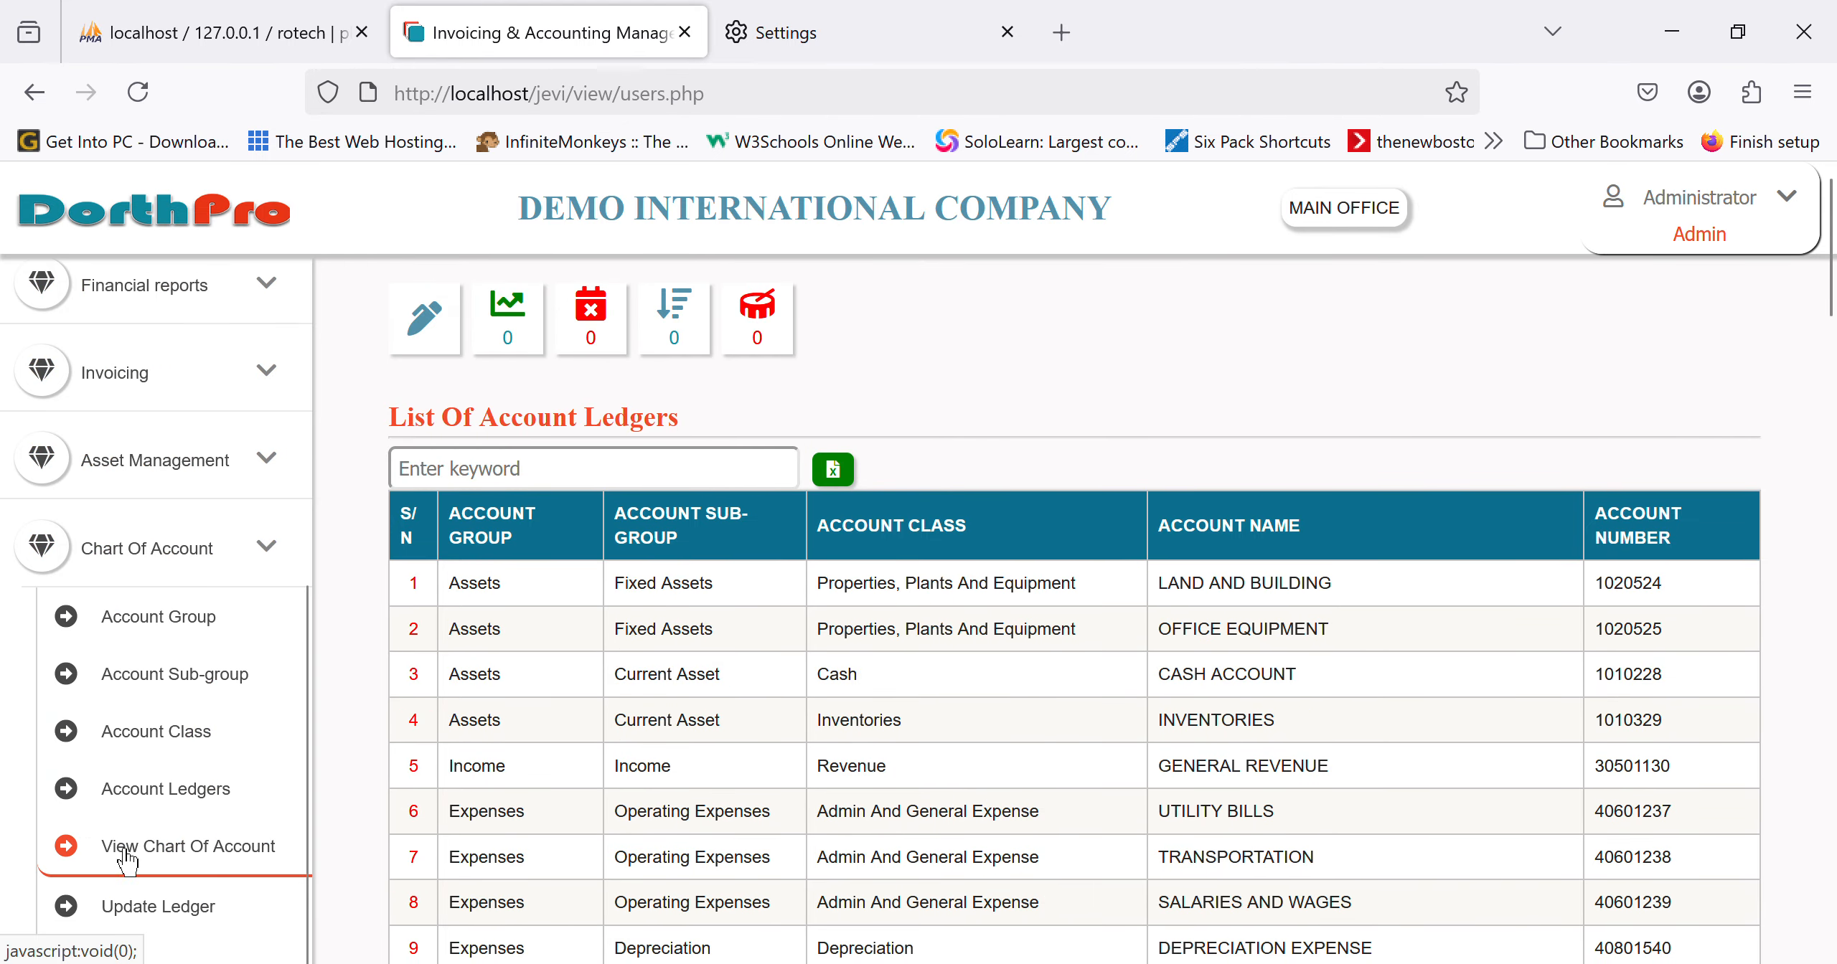
pyautogui.scroll(-2, 164, 854)
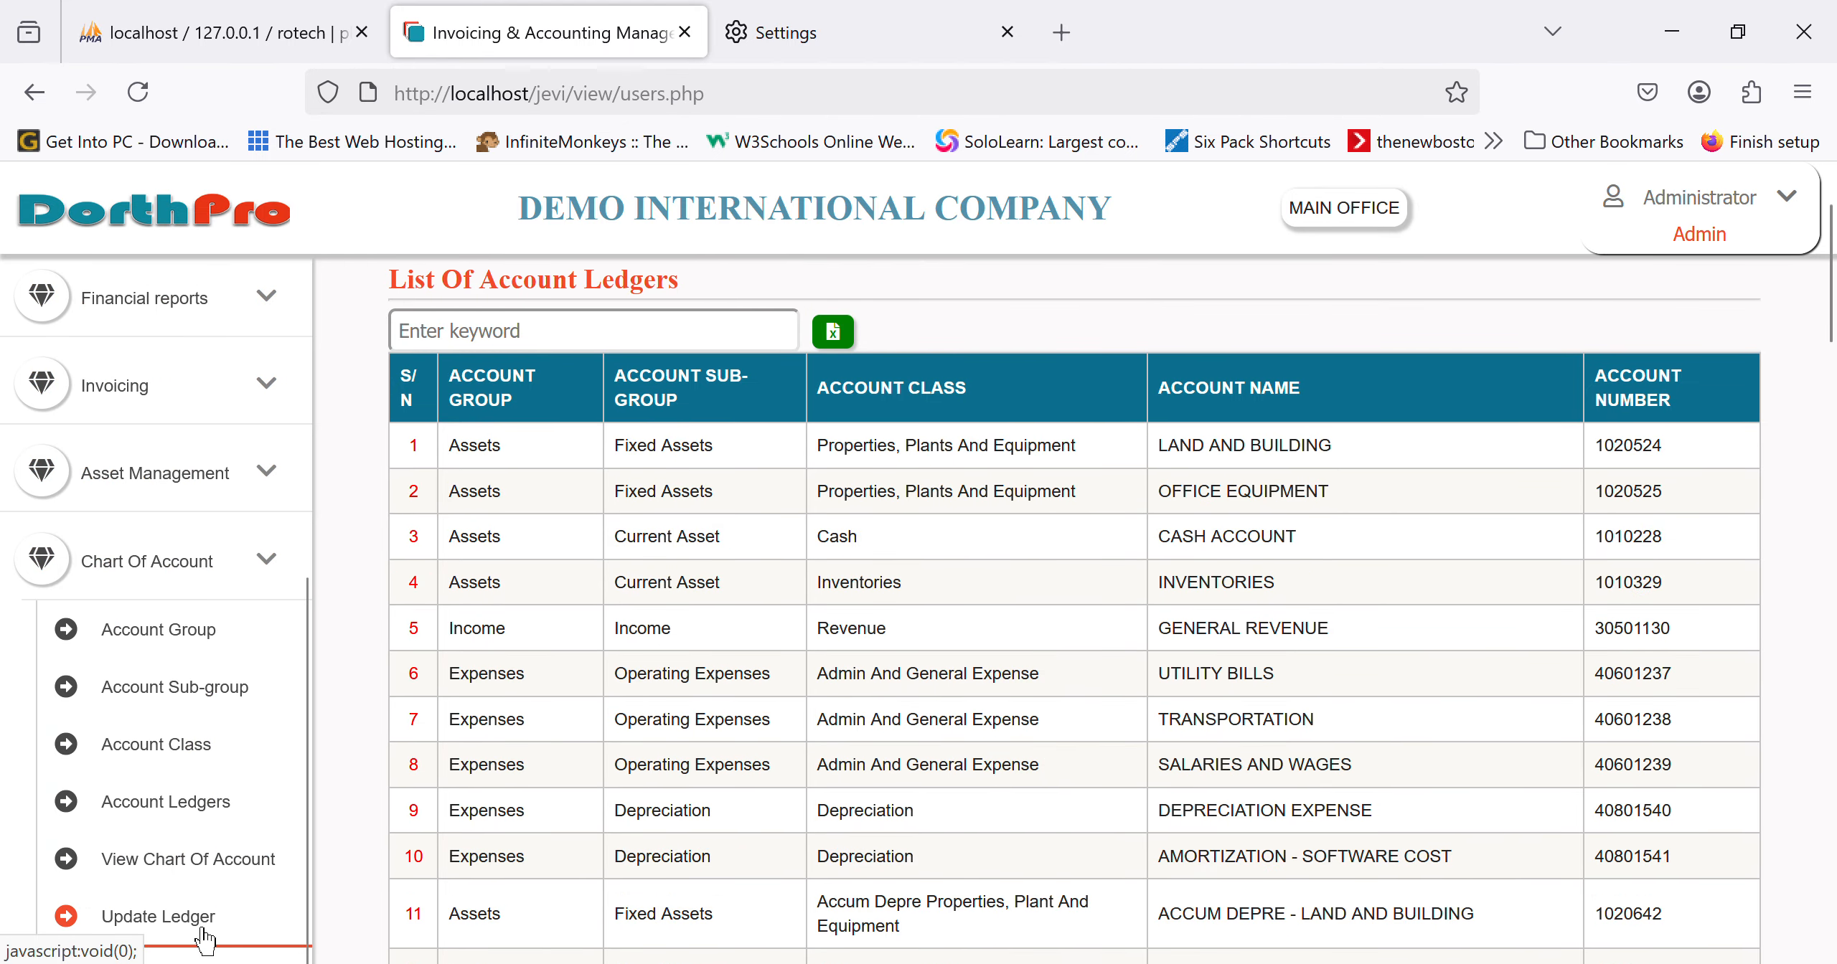
pyautogui.click(195, 922)
# Step: Search 'access' on the rename-ledger form, load ACCESS BANK's details, then return to the search form
pyautogui.click(674, 559)
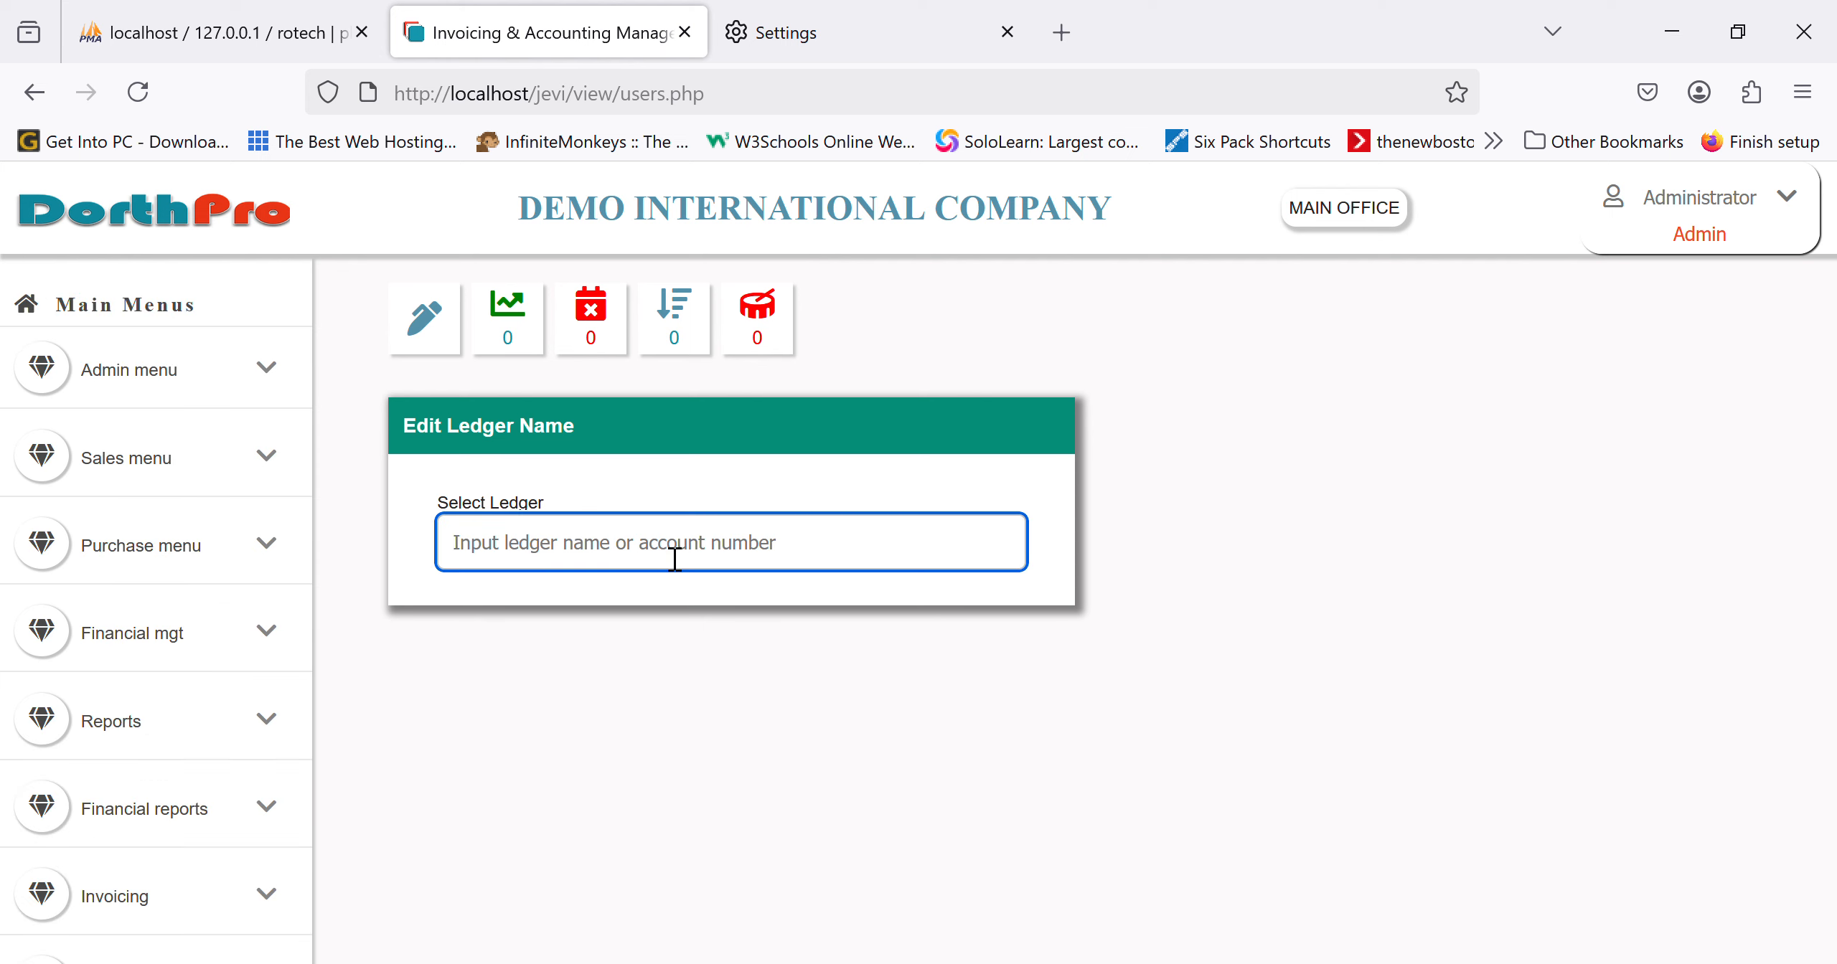
pyautogui.write('access')
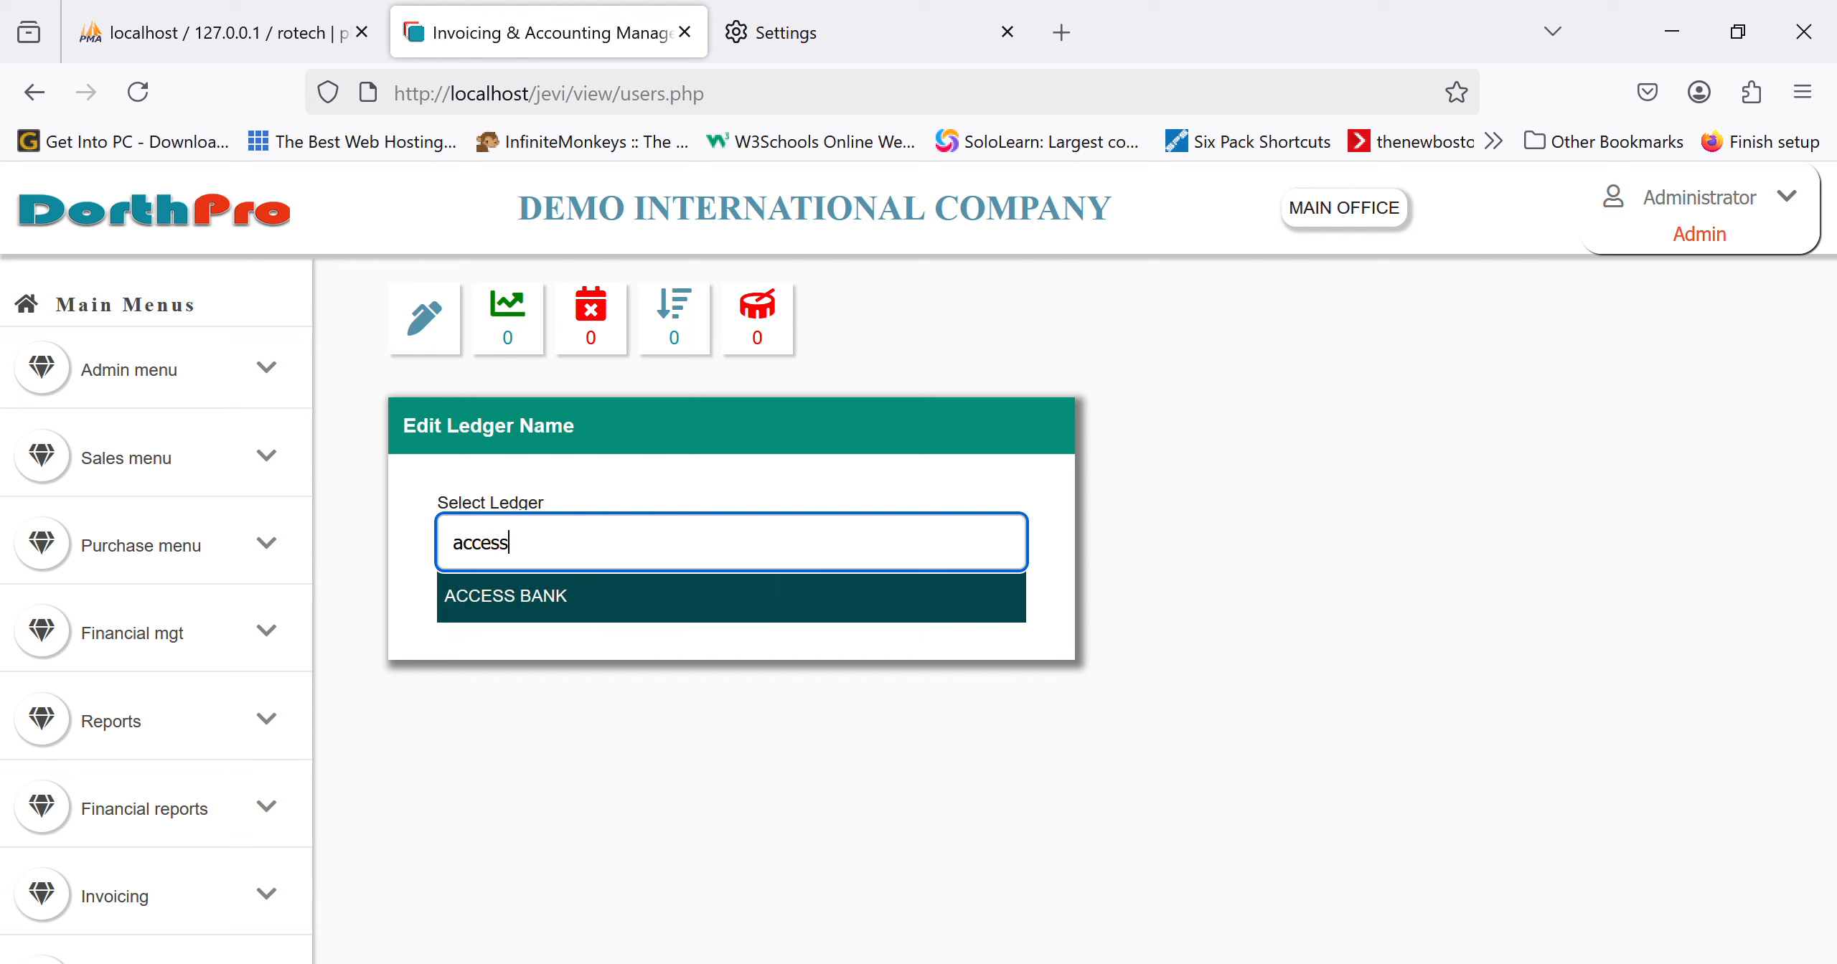
pyautogui.click(674, 614)
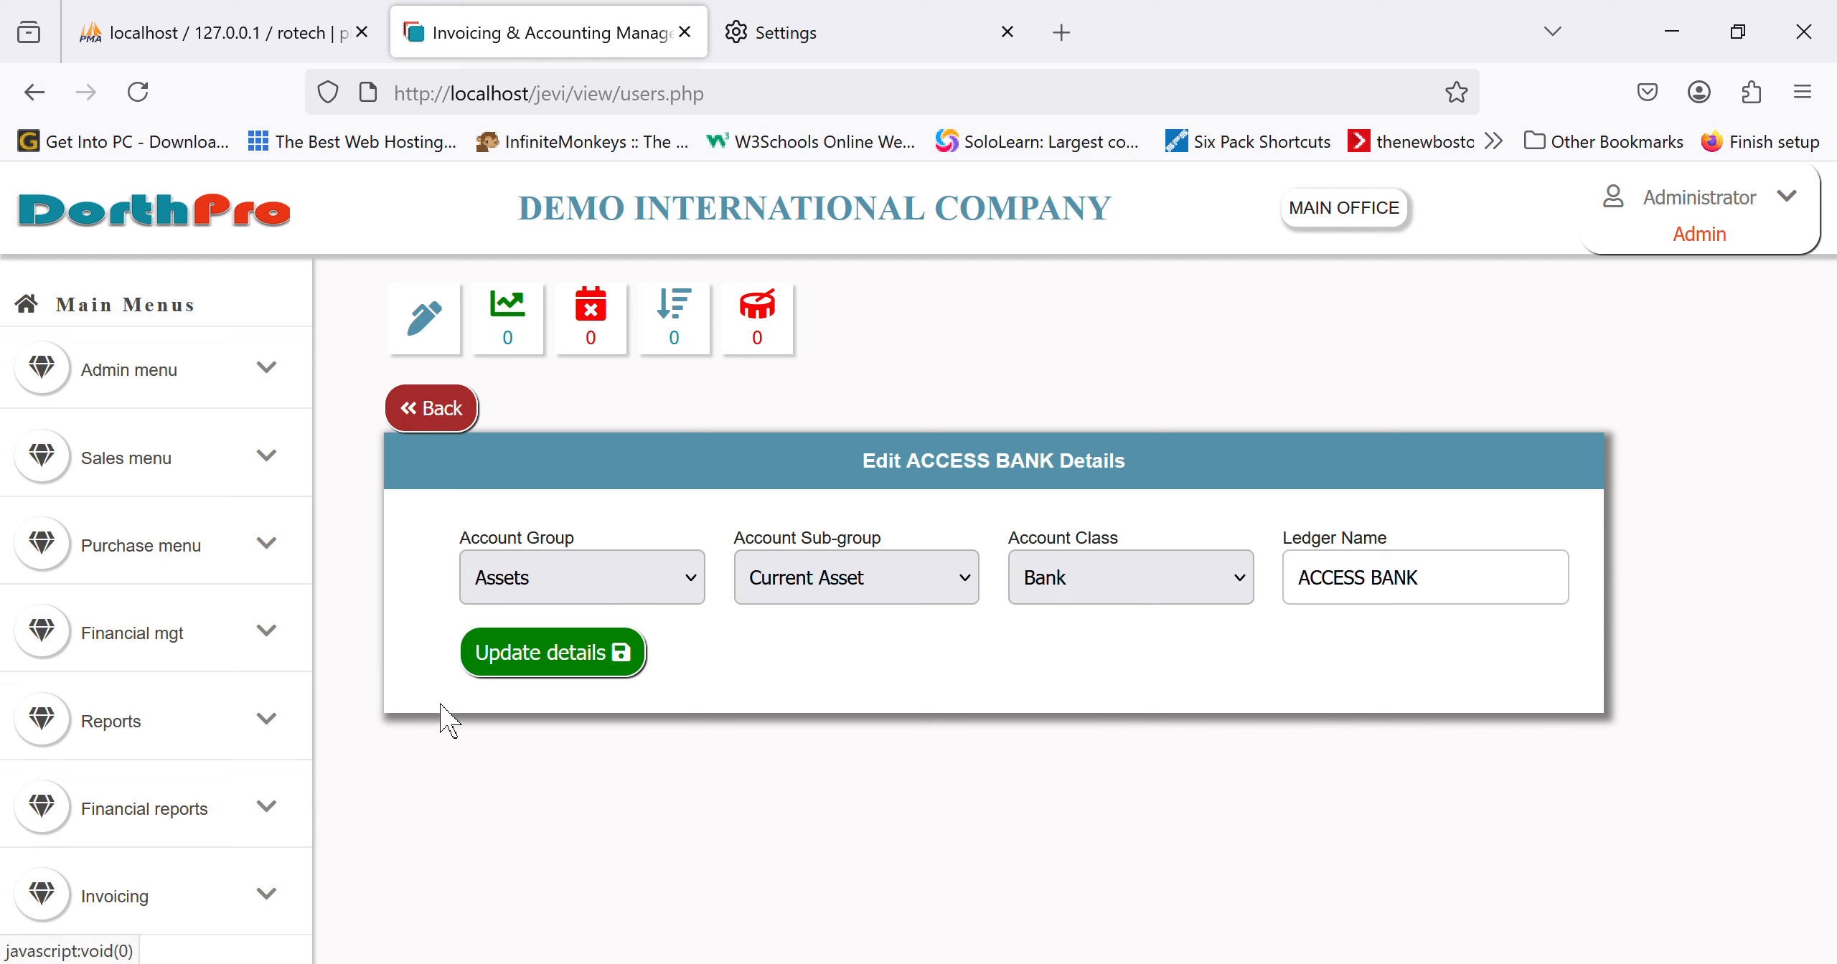
pyautogui.click(426, 410)
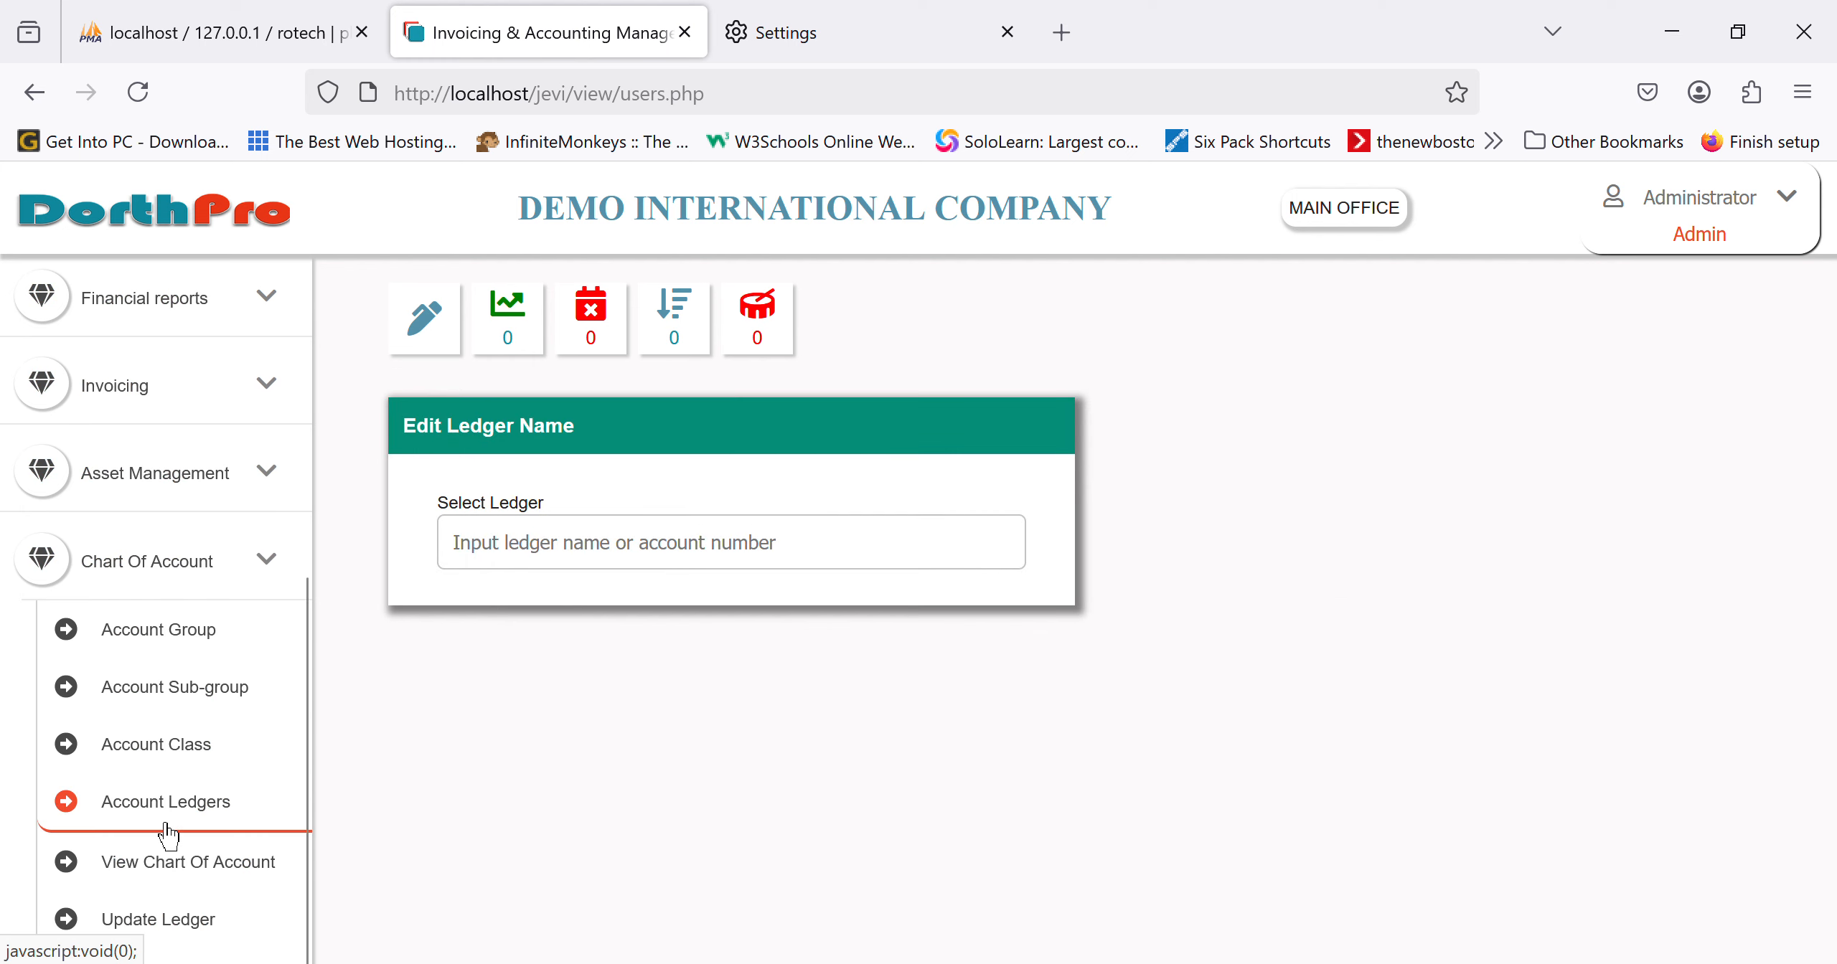
pyautogui.scroll(-1, 166, 826)
pyautogui.scroll(5, 197, 584)
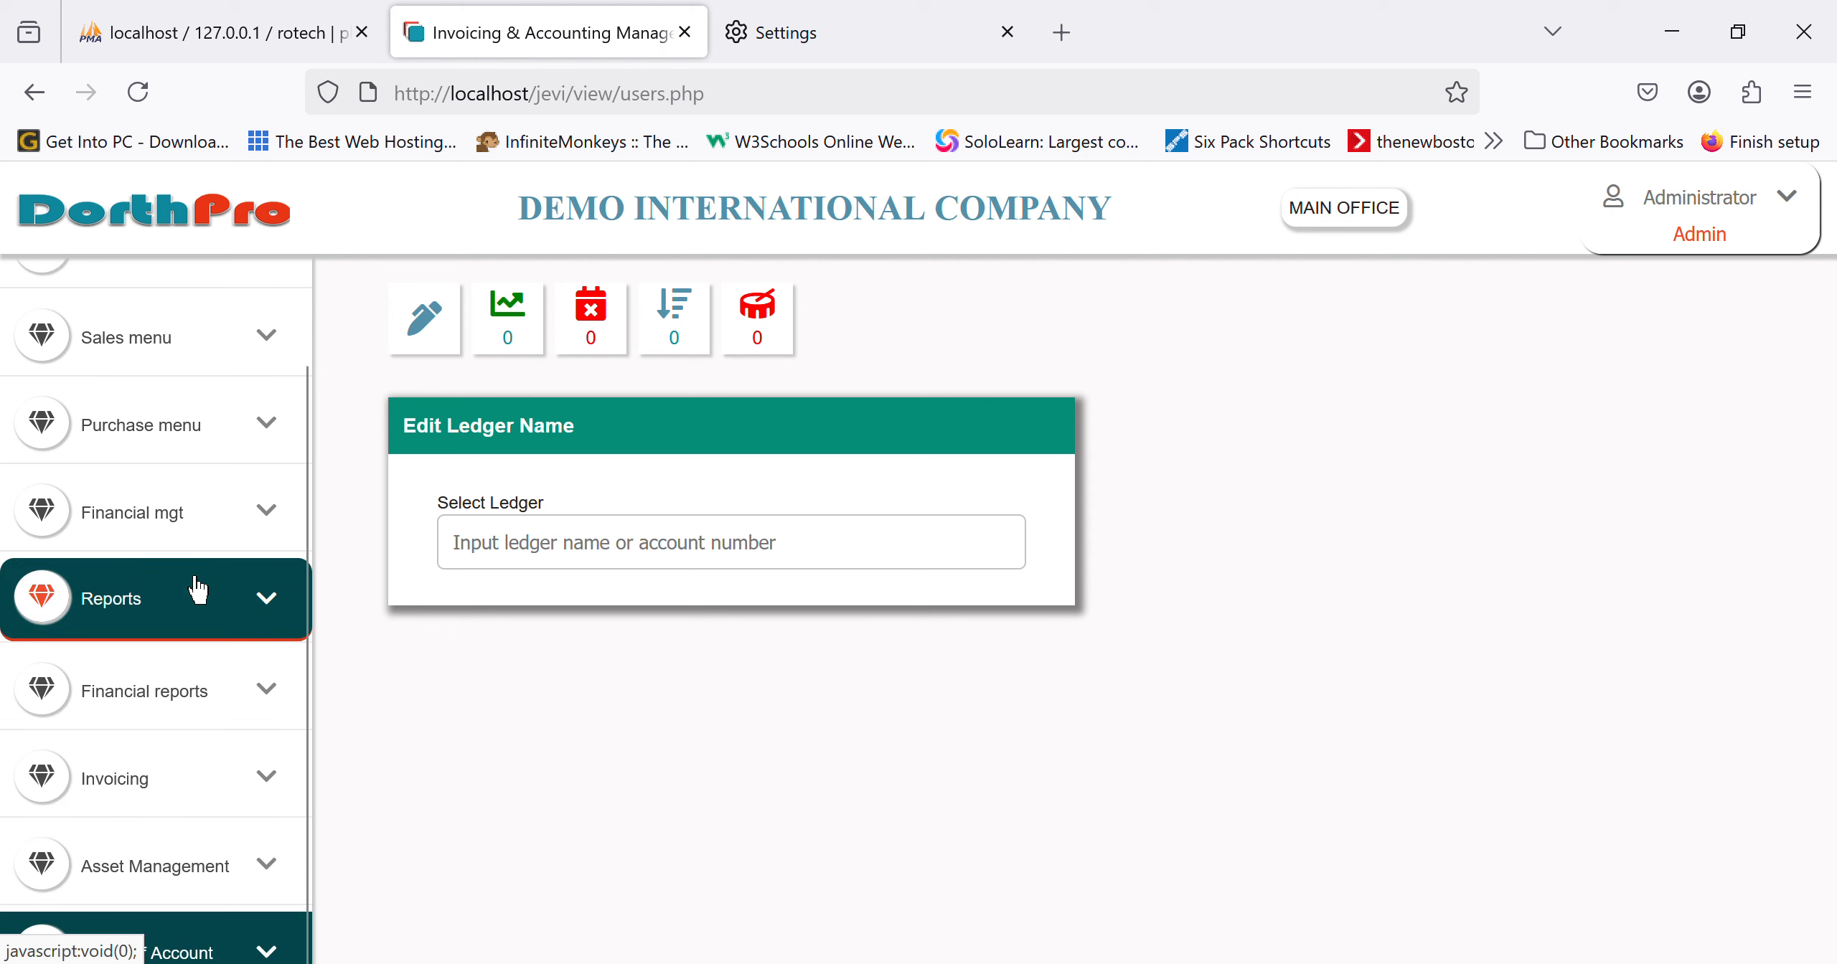
# Step: Show today's Post Purchase Register from Financial mgt, listing invoice 89768yukjhk from XYZ LIMITED for ₦605,000.00
pyautogui.click(160, 570)
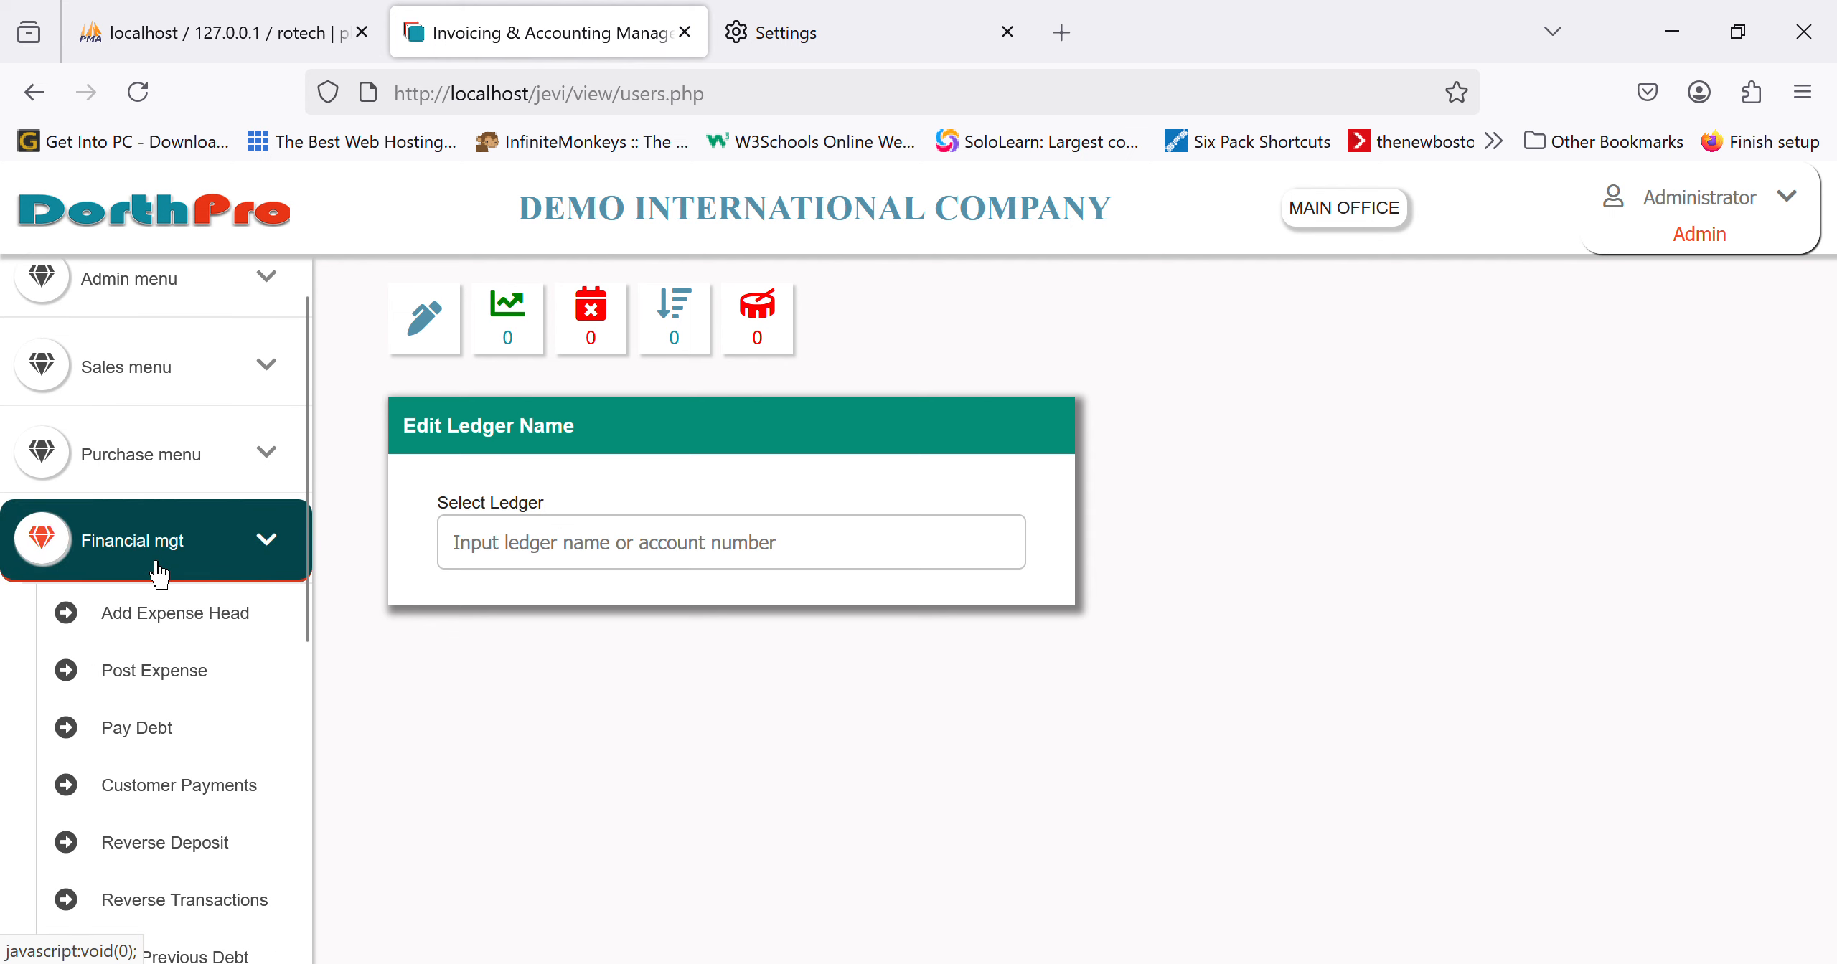
pyautogui.scroll(-2, 158, 571)
pyautogui.click(158, 557)
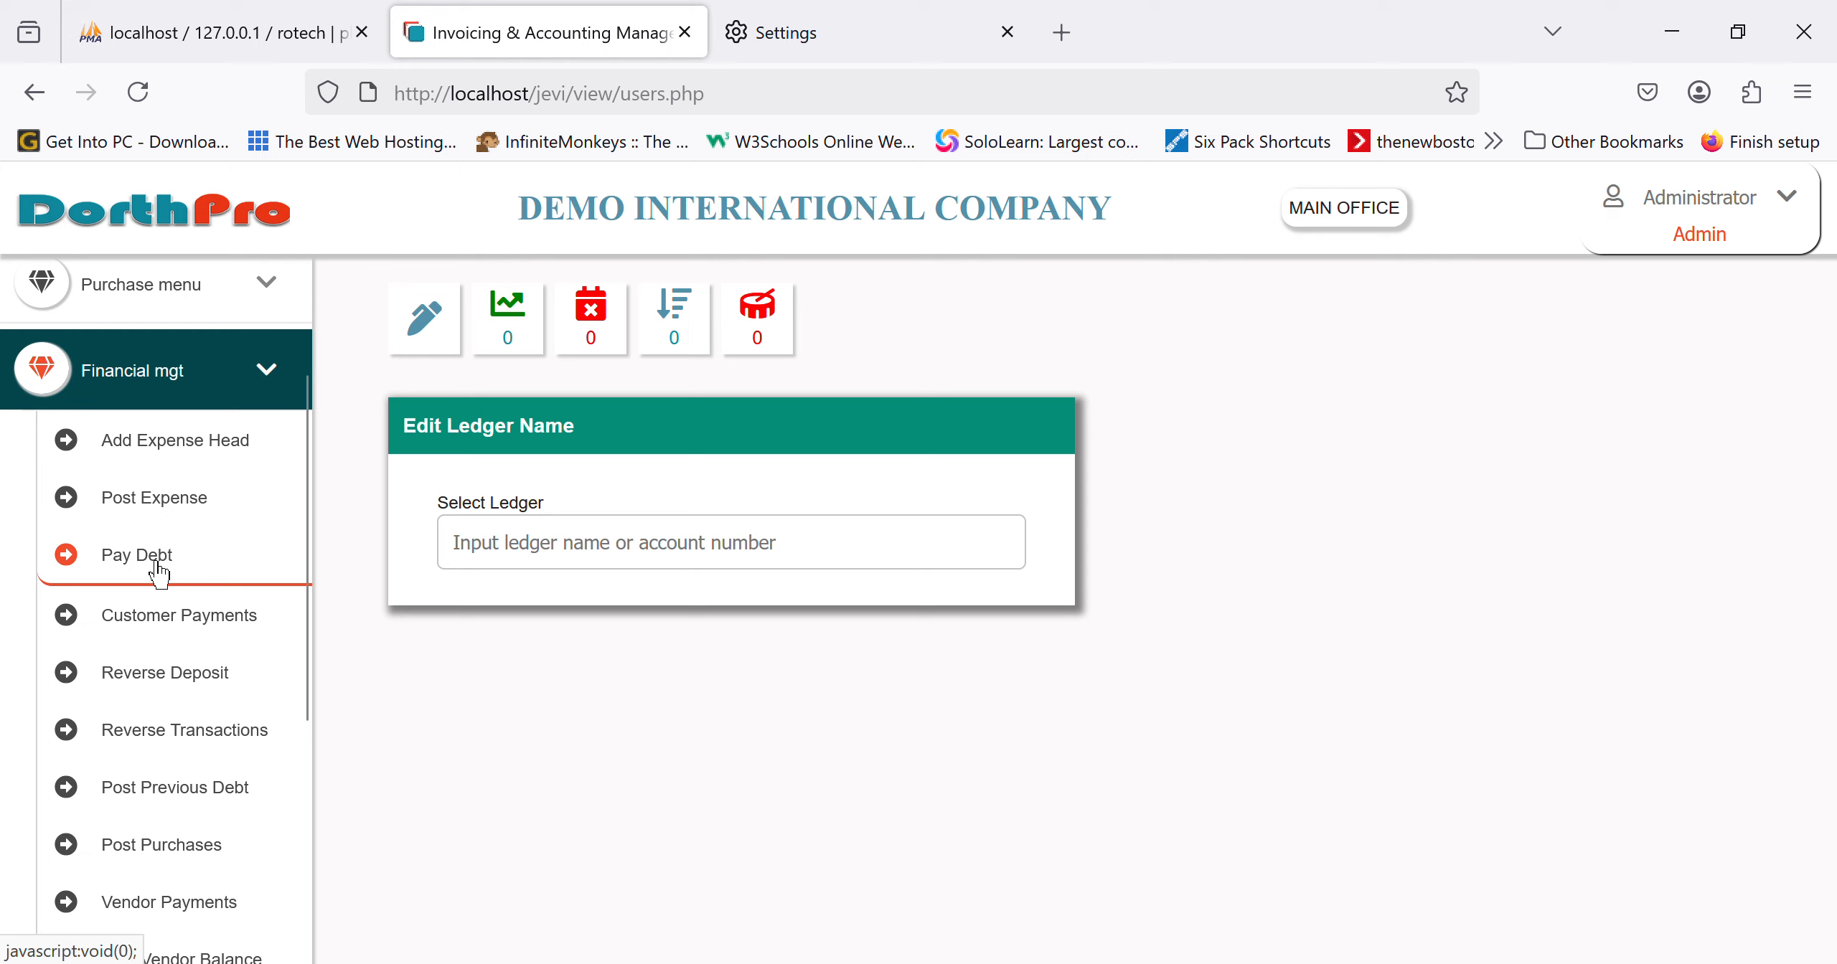
pyautogui.scroll(-3, 158, 570)
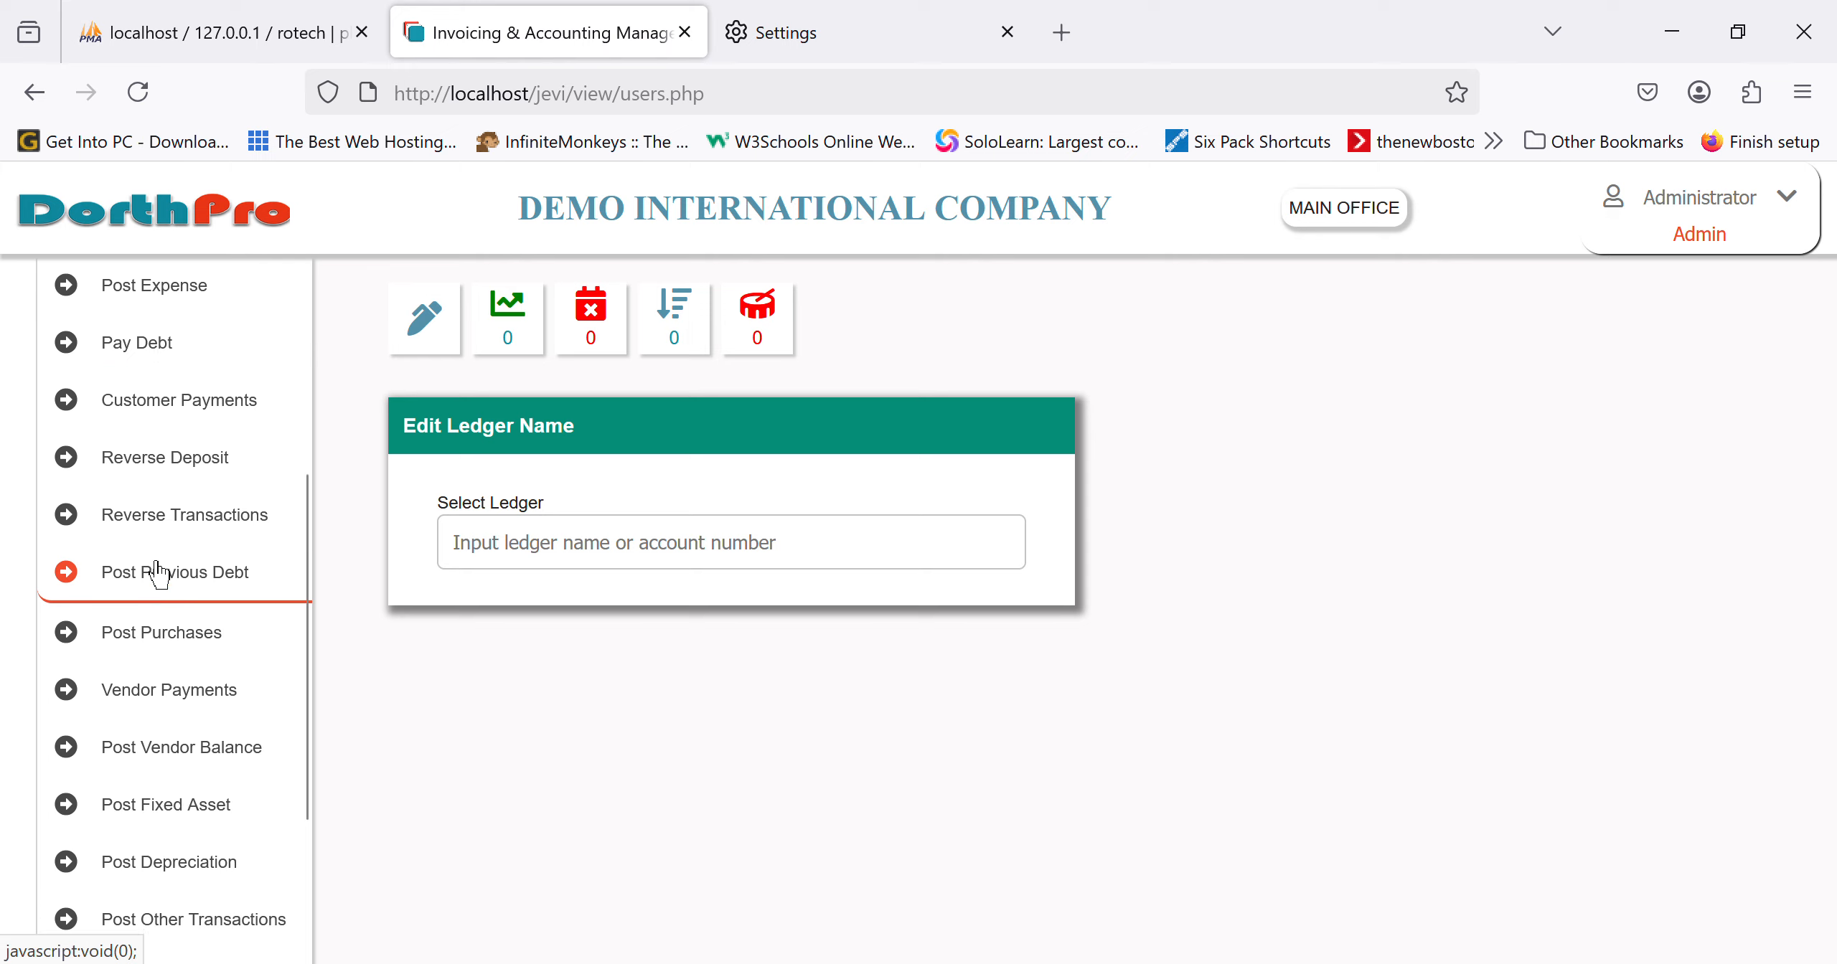
pyautogui.scroll(-1, 158, 572)
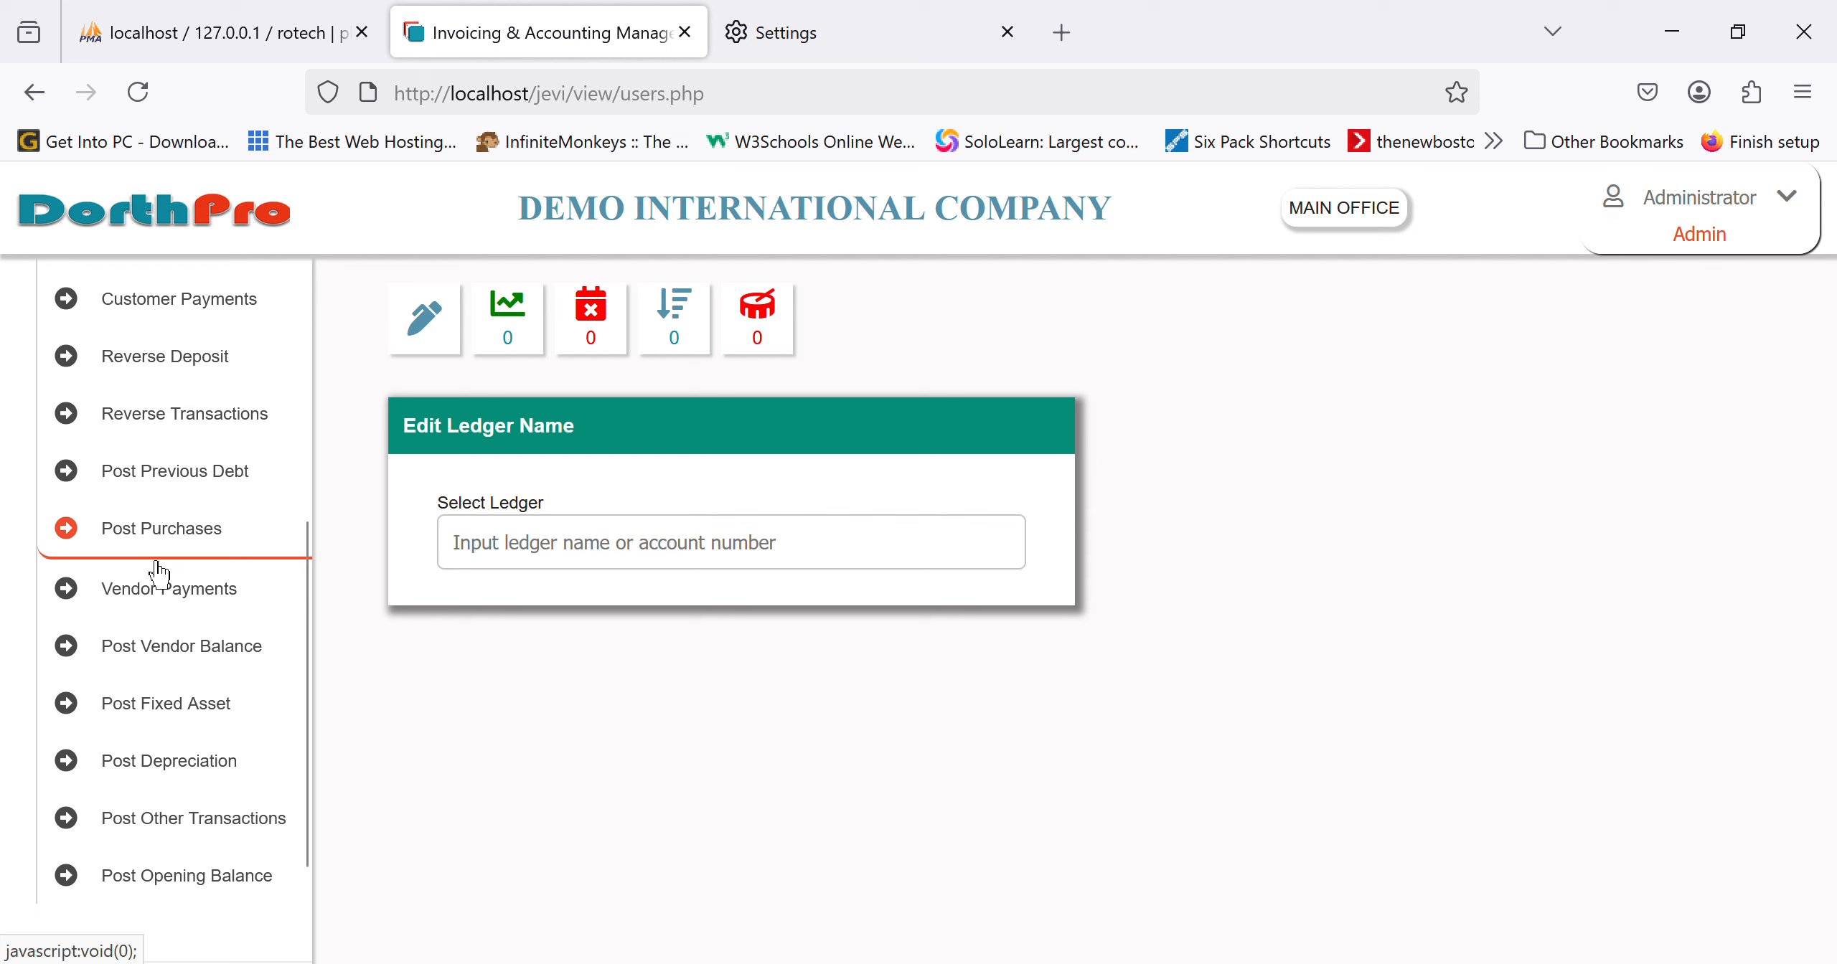
pyautogui.click(190, 549)
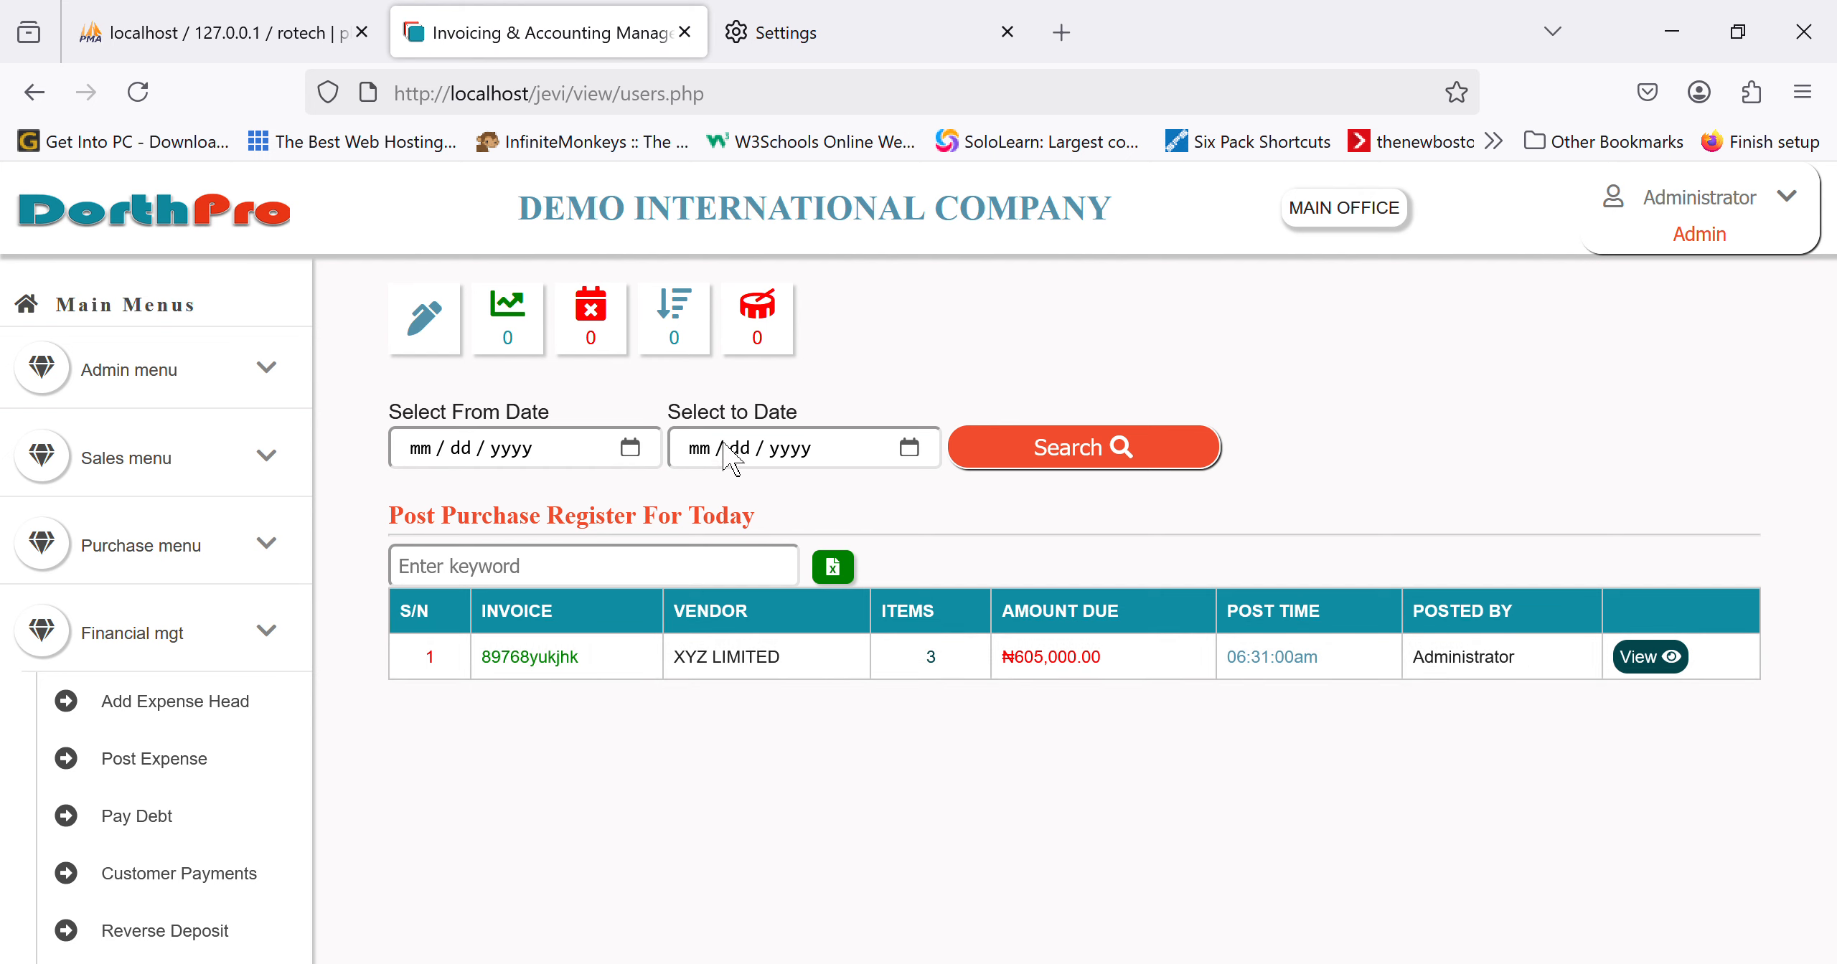
pyautogui.click(643, 465)
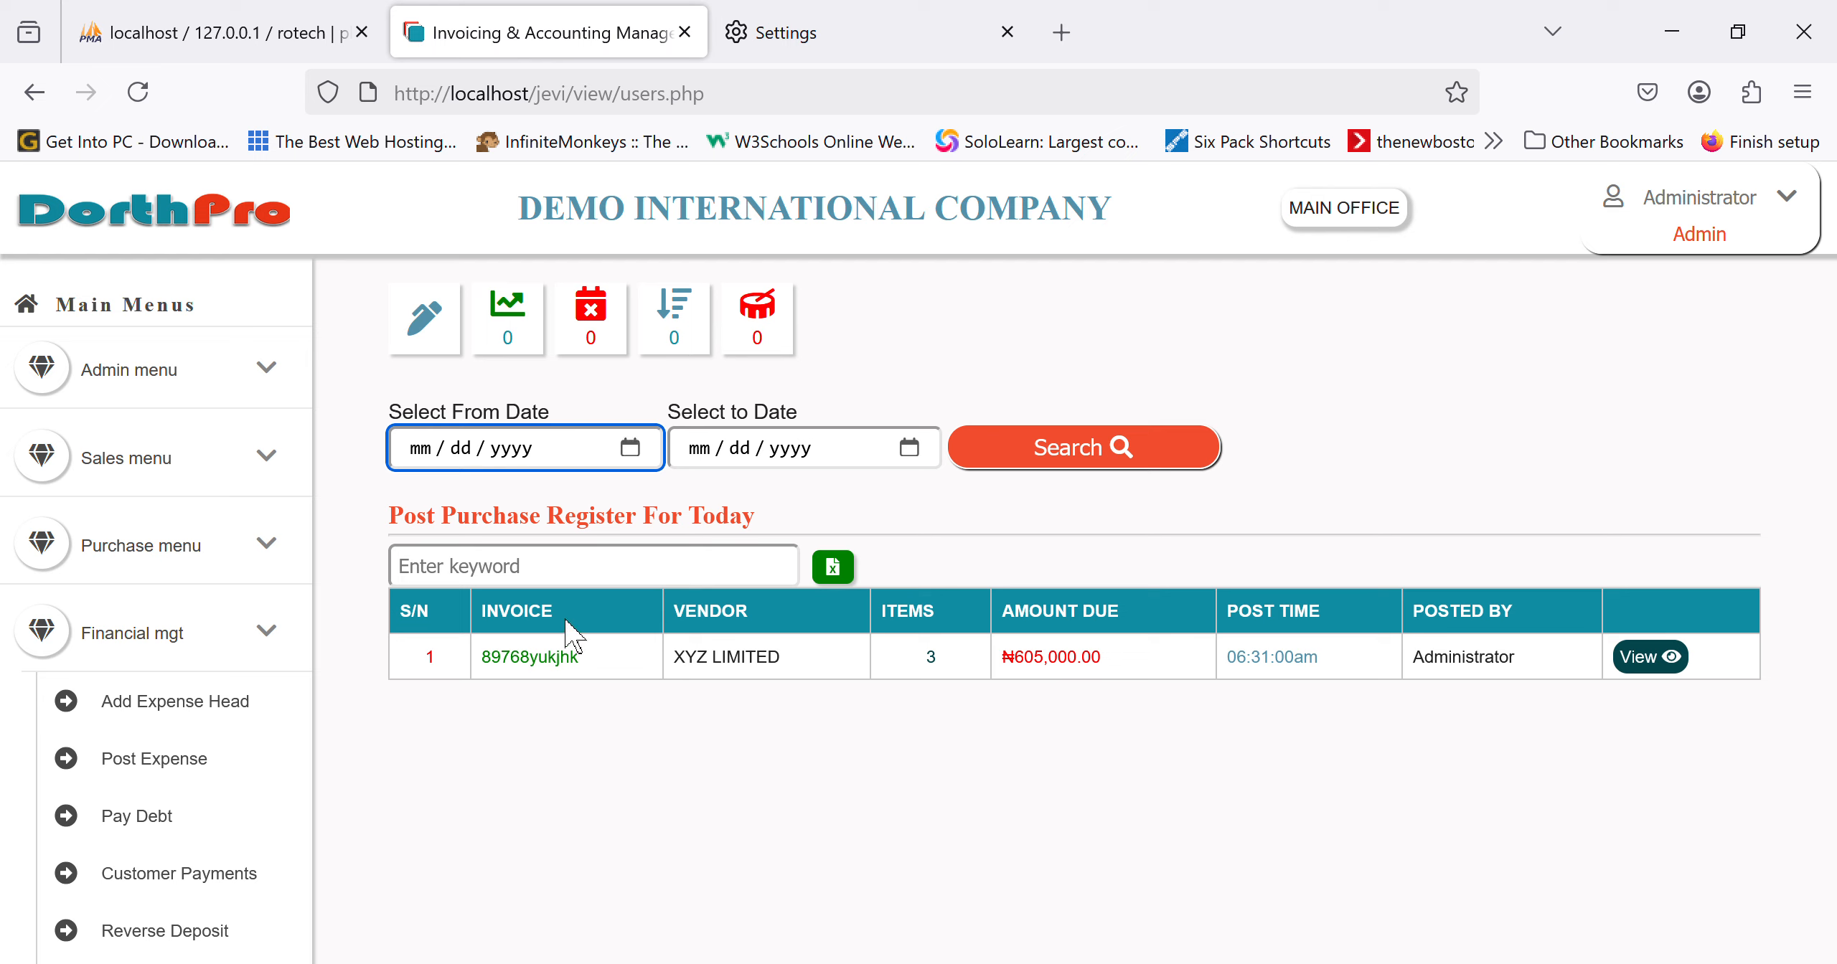
pyautogui.click(1067, 507)
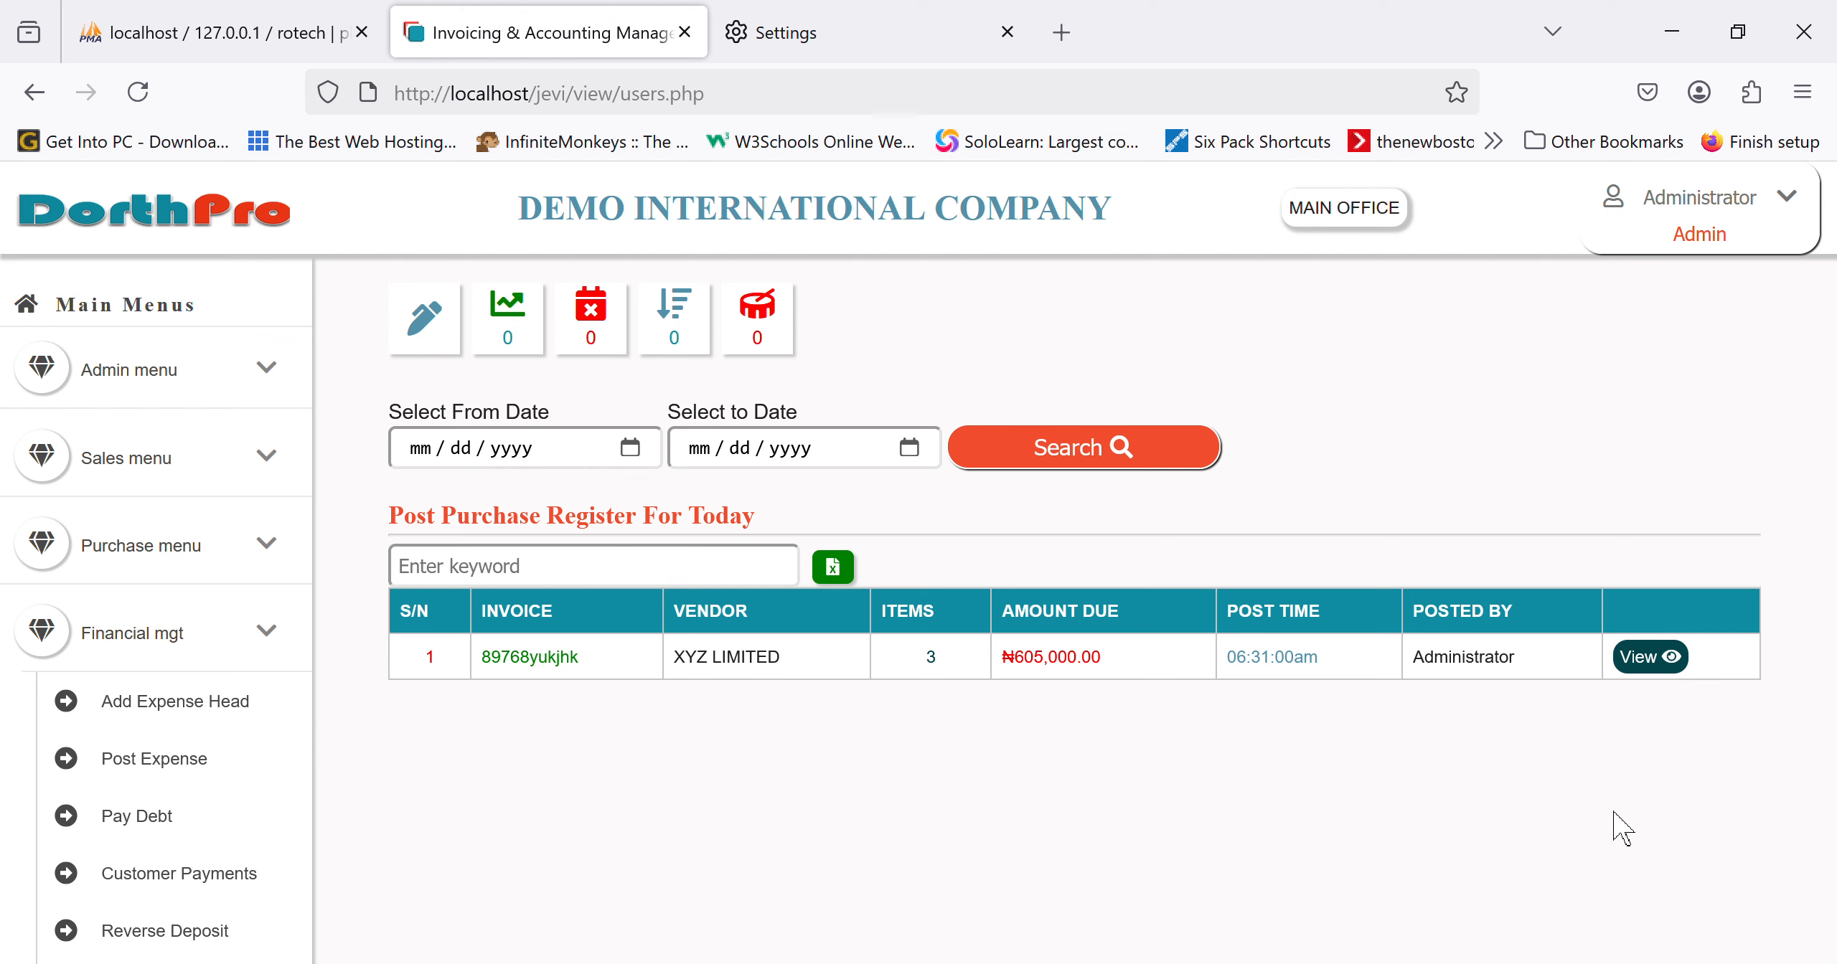
# Step: Post invoice 89768yukjhk from XYZ LIMITED as a full payment credited to STANBIC IBTC
pyautogui.click(1670, 659)
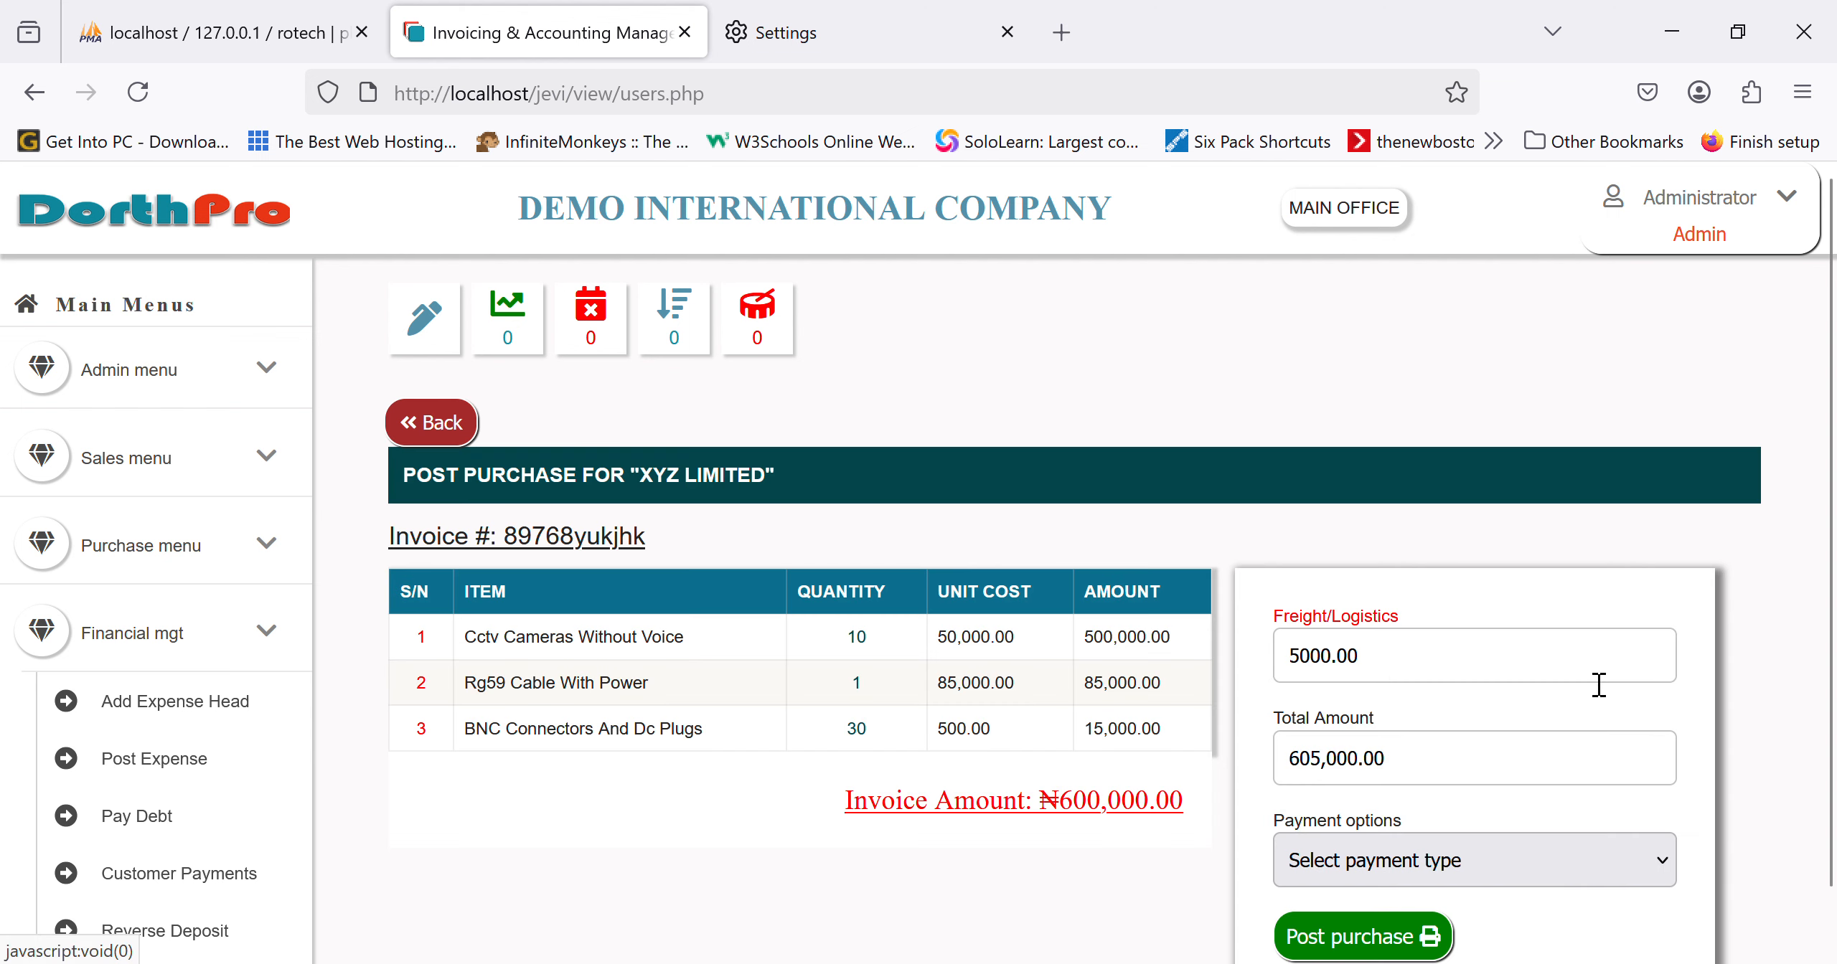
pyautogui.scroll(-1, 1062, 732)
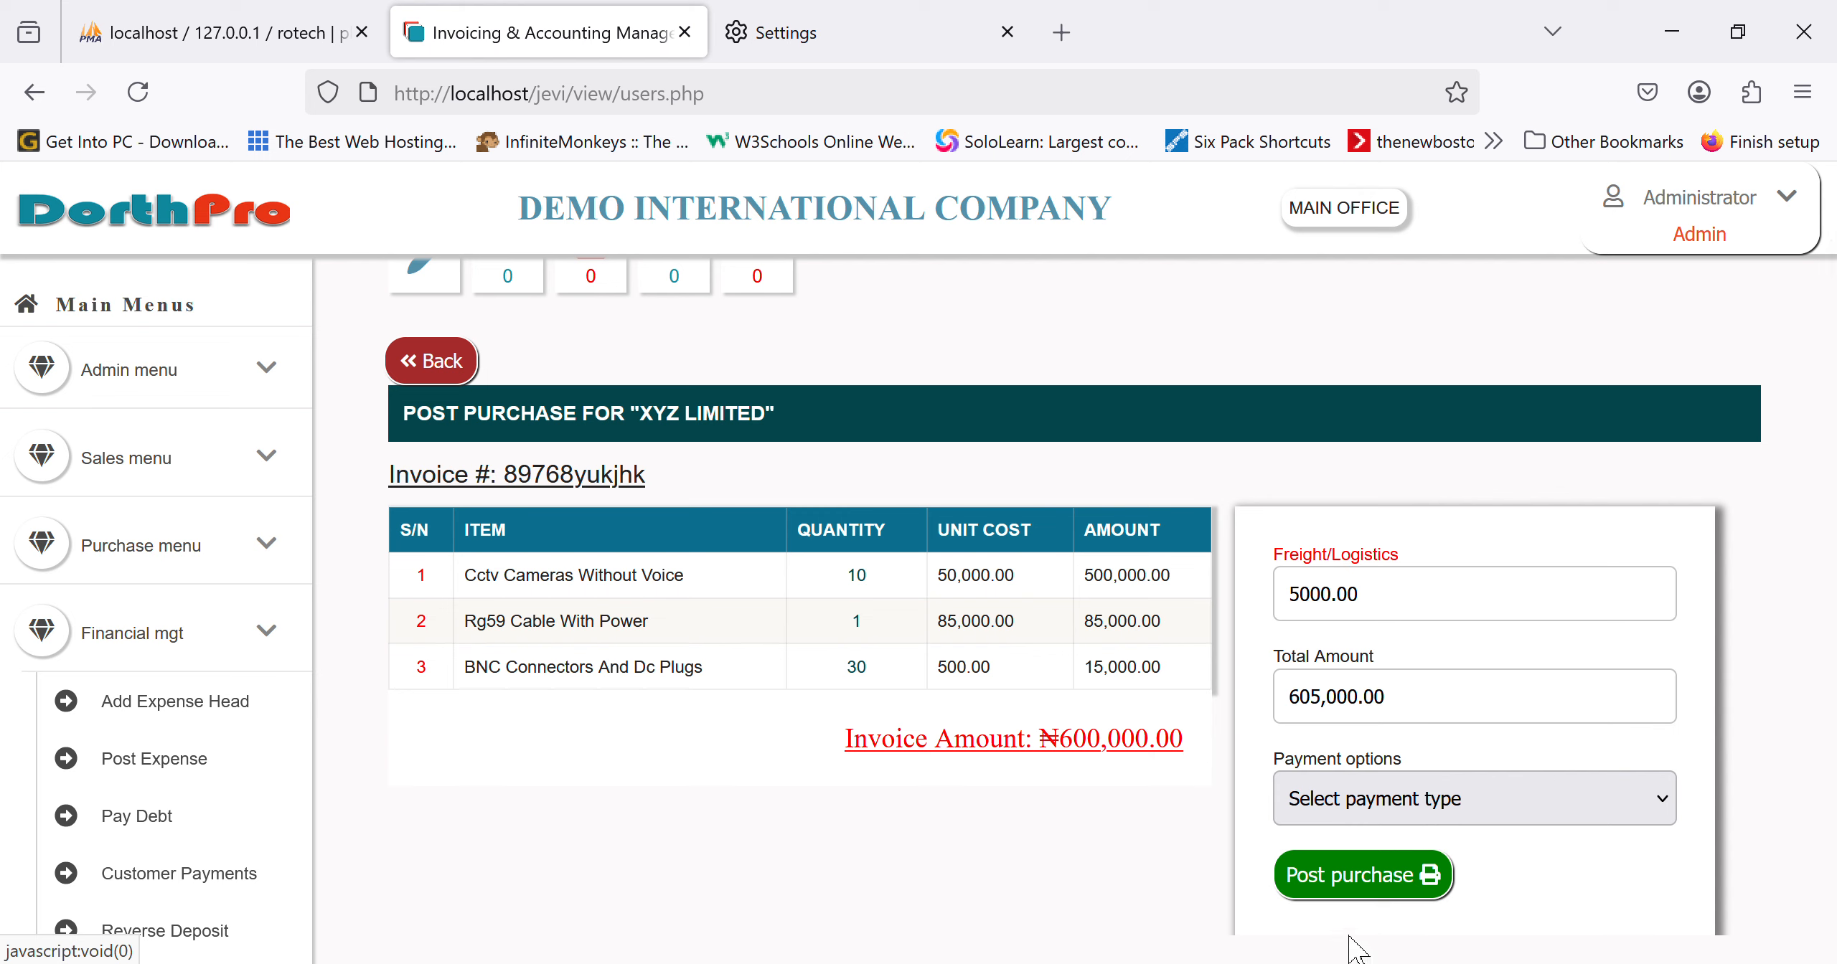
pyautogui.click(1362, 906)
pyautogui.scroll(-2, 1476, 883)
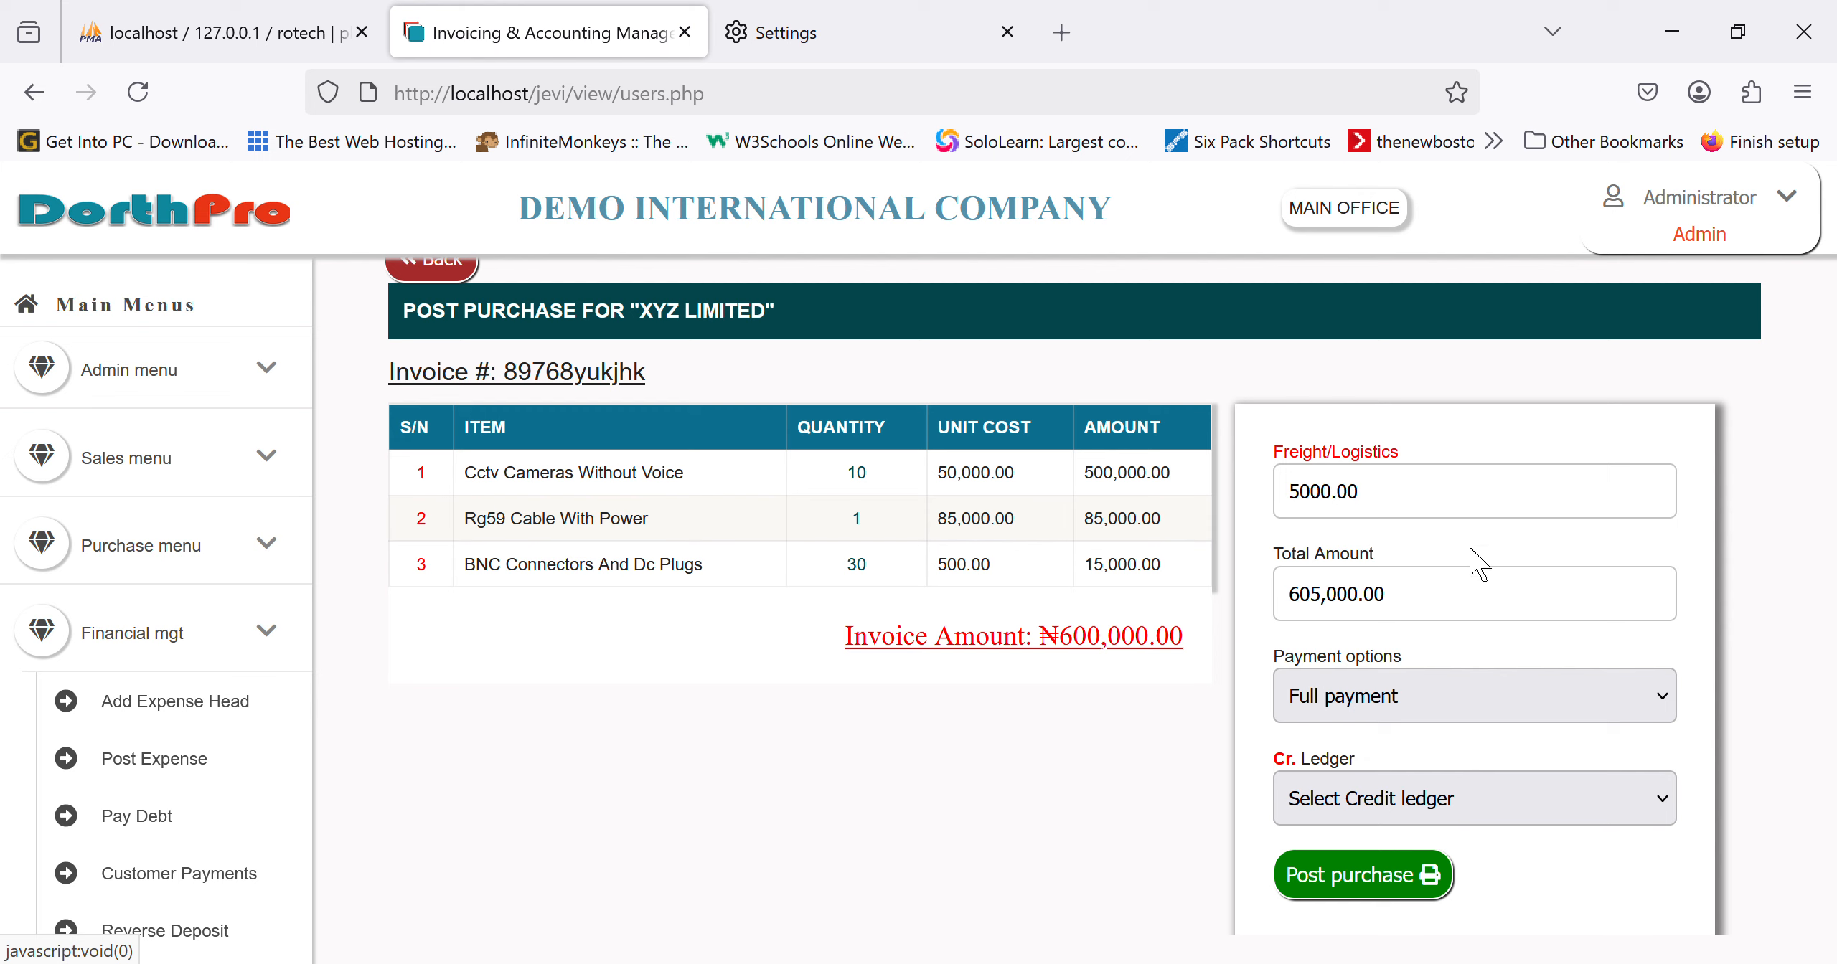
pyautogui.click(1451, 565)
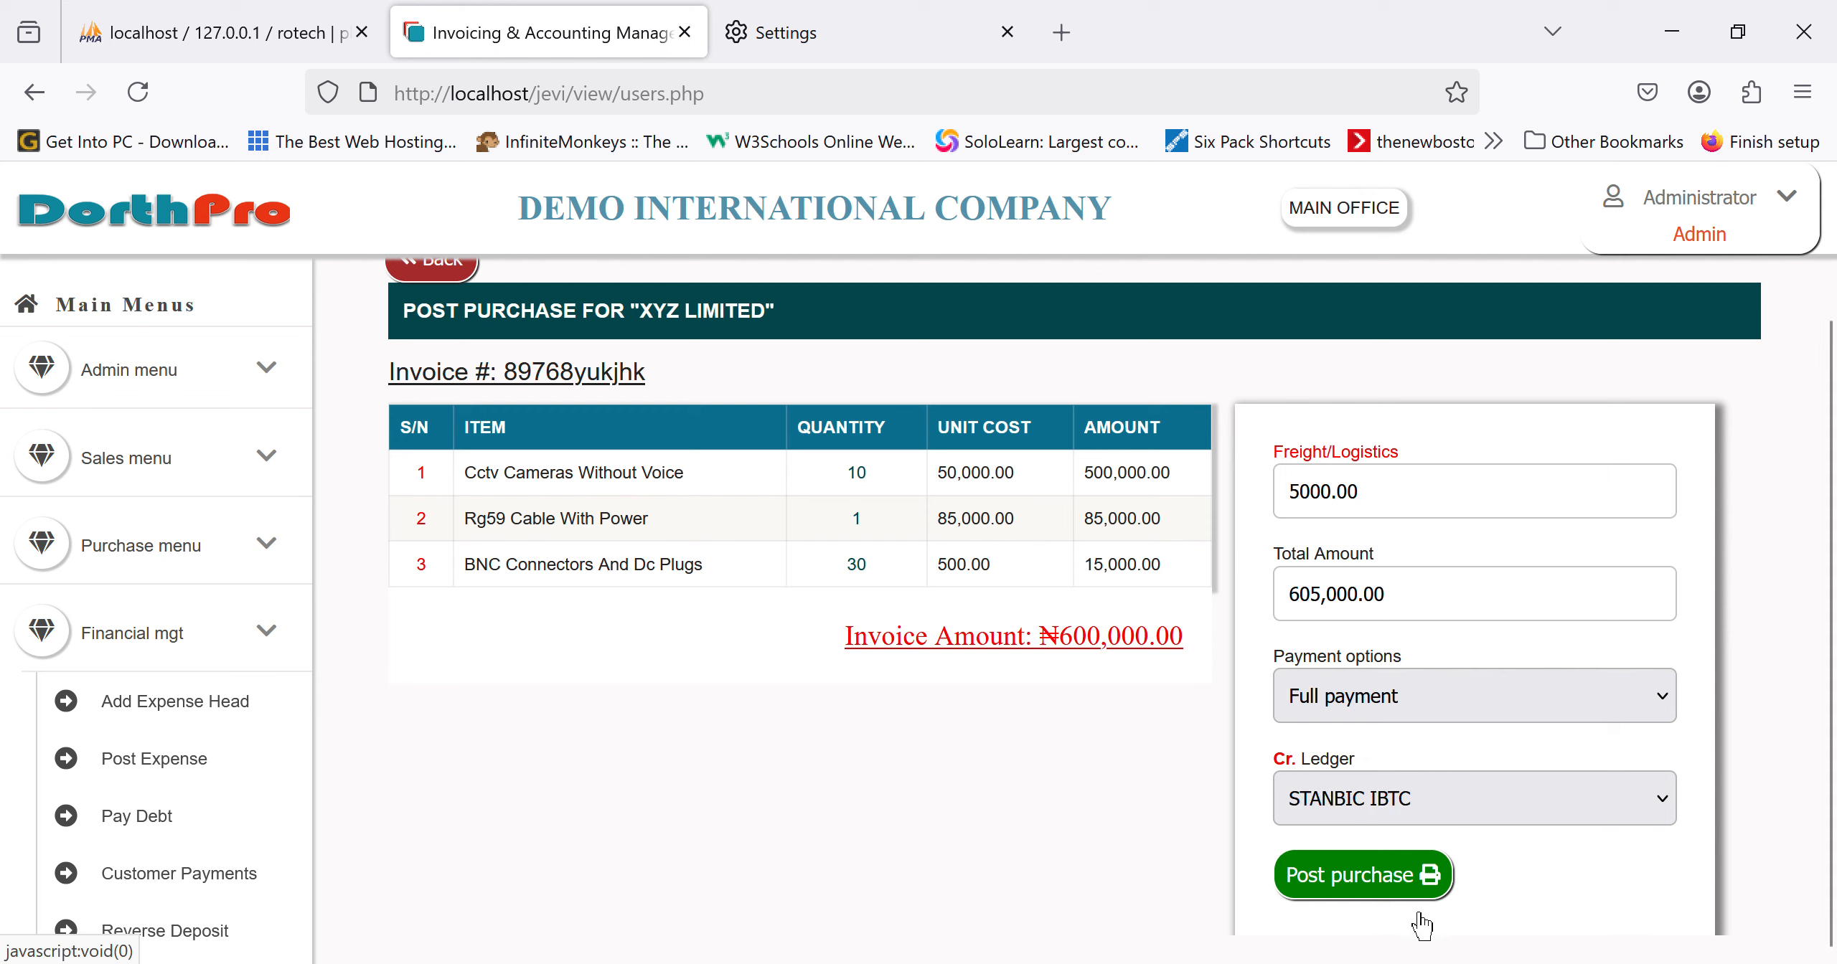
pyautogui.click(1379, 904)
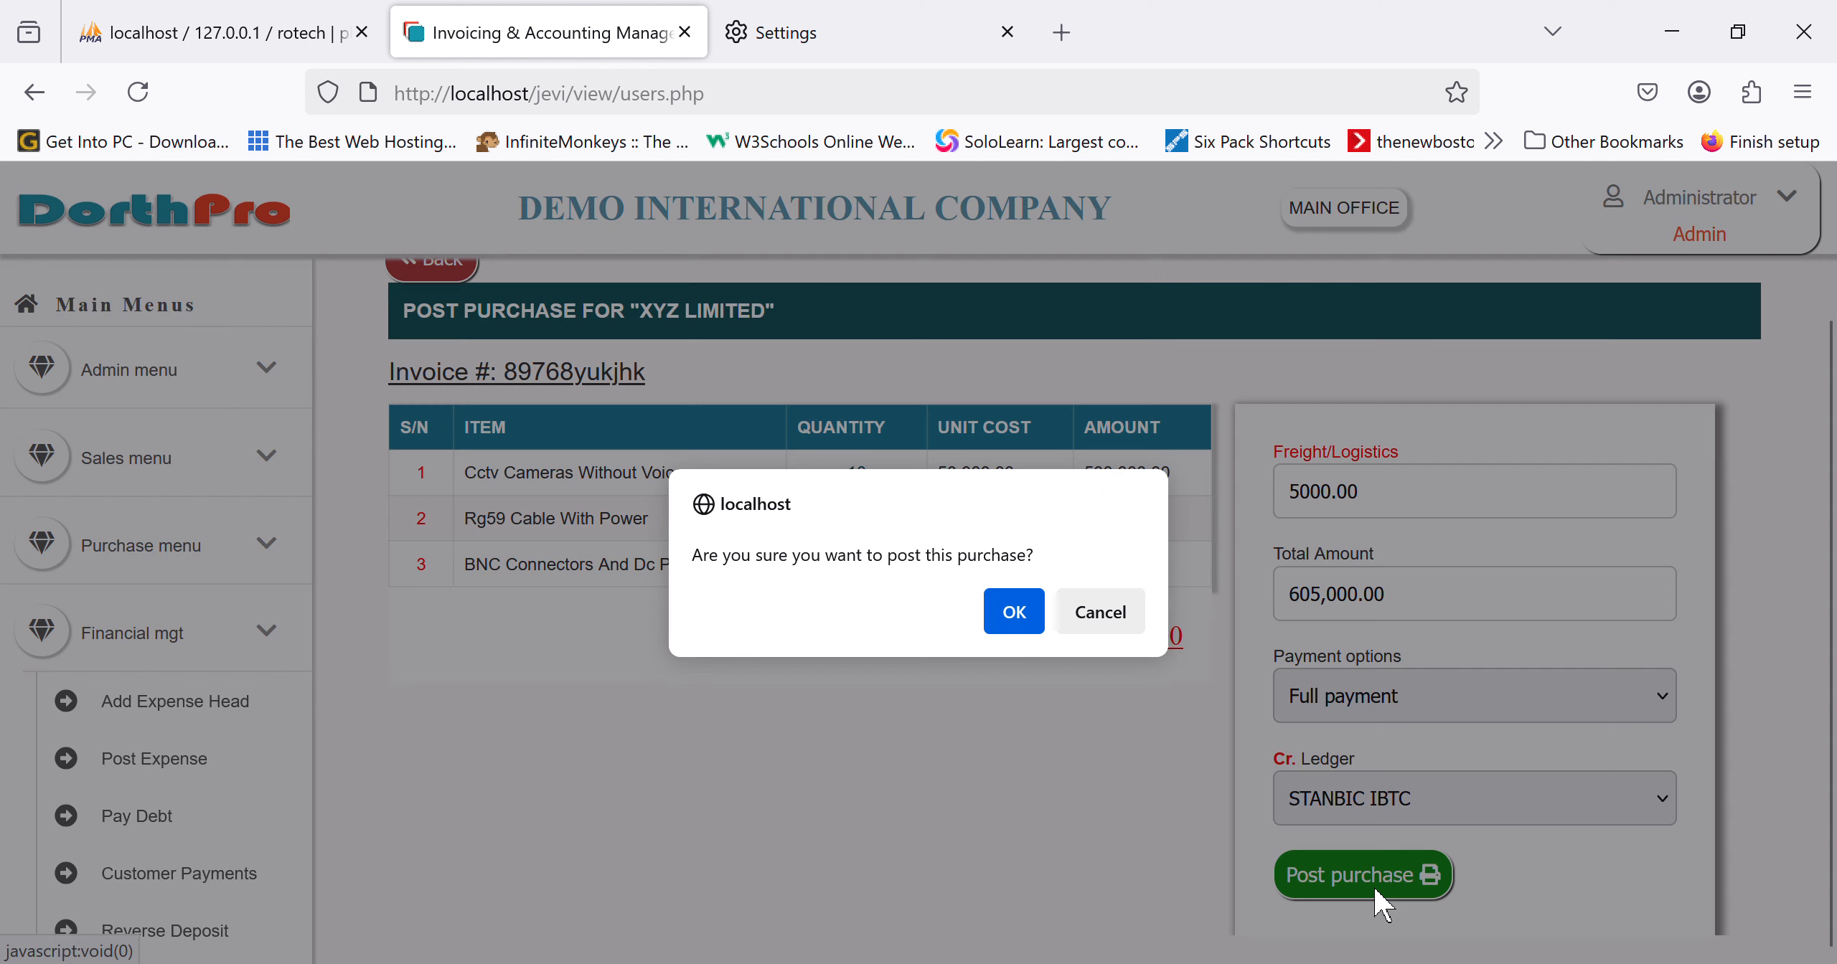
pyautogui.click(1033, 623)
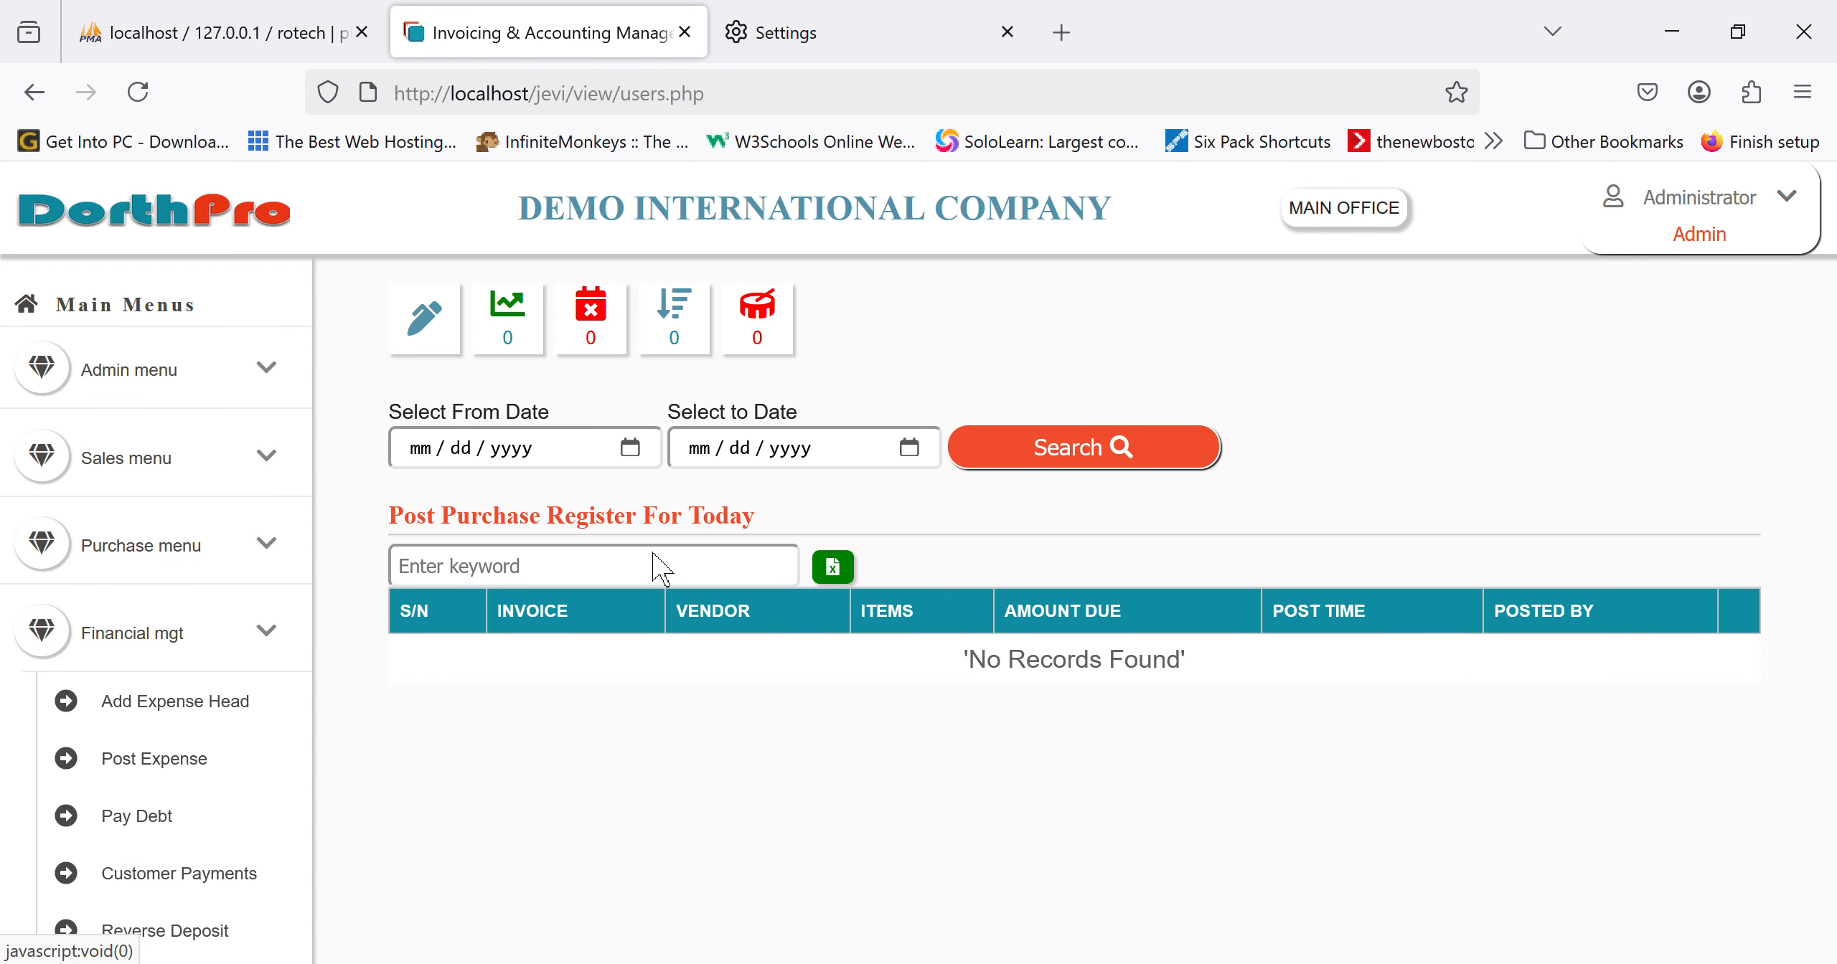
# Step: Open the Cash Flow report under Financial reports
pyautogui.scroll(-5, 246, 759)
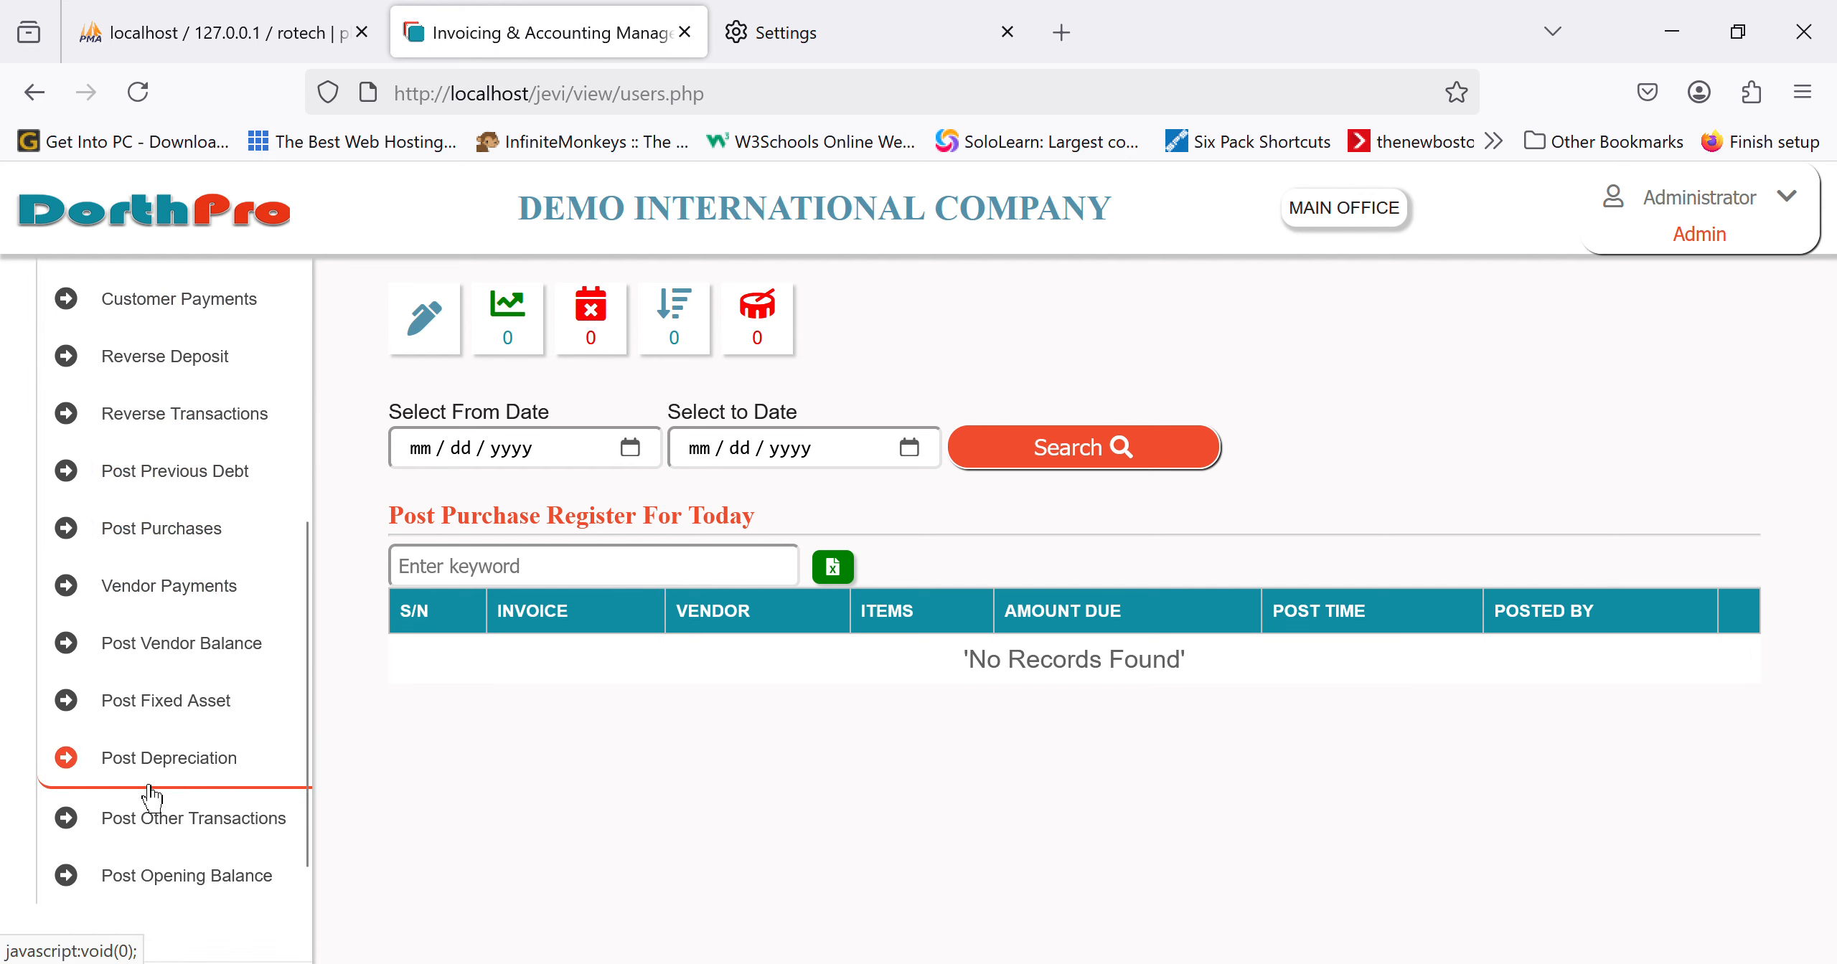
pyautogui.scroll(4, 151, 794)
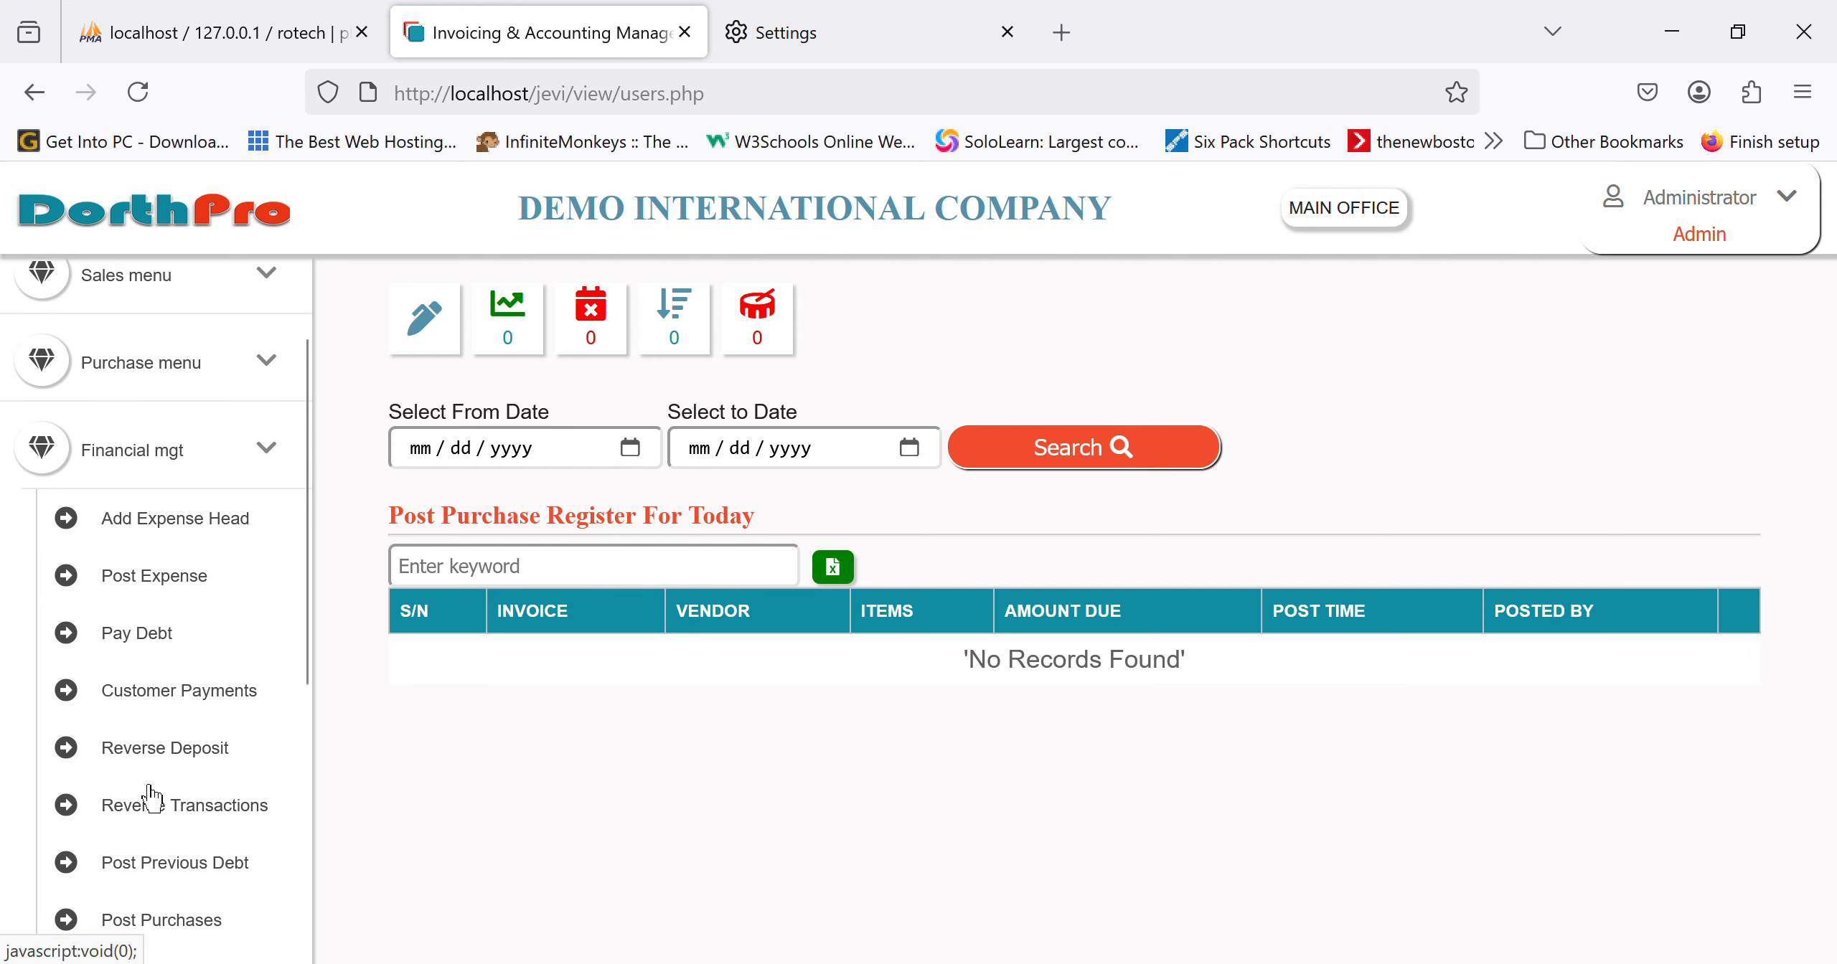
pyautogui.click(166, 495)
pyautogui.click(207, 723)
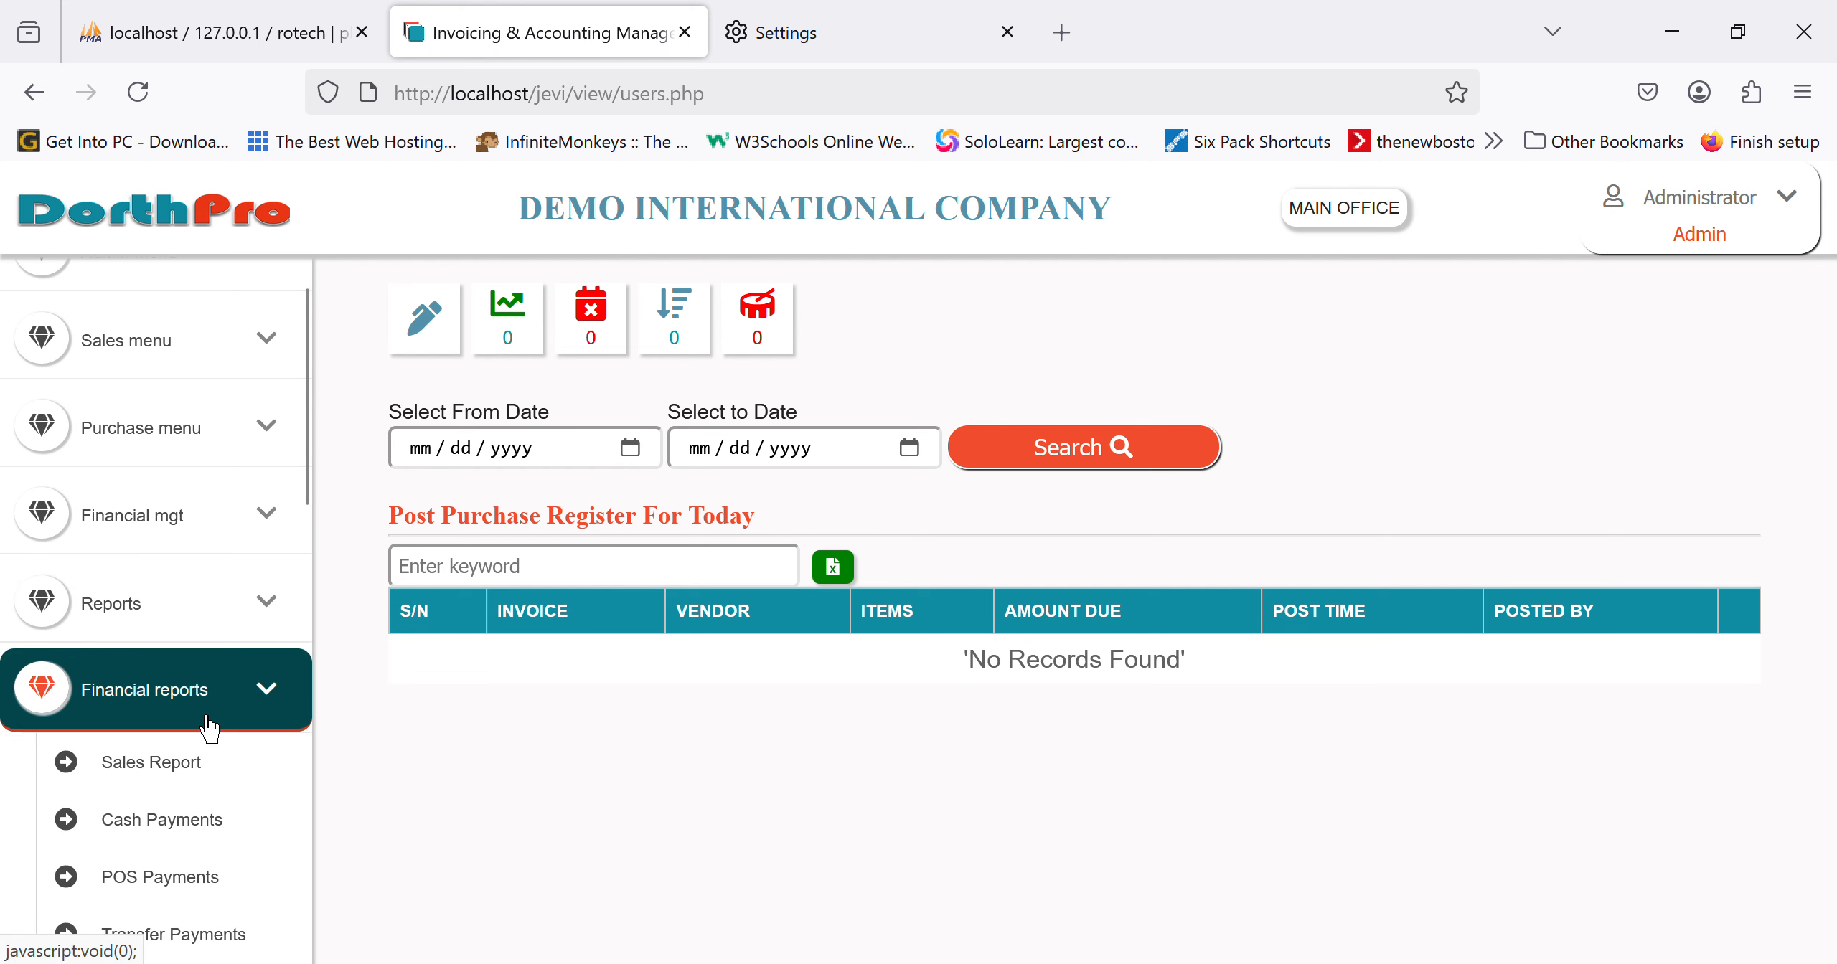
pyautogui.scroll(-3, 208, 726)
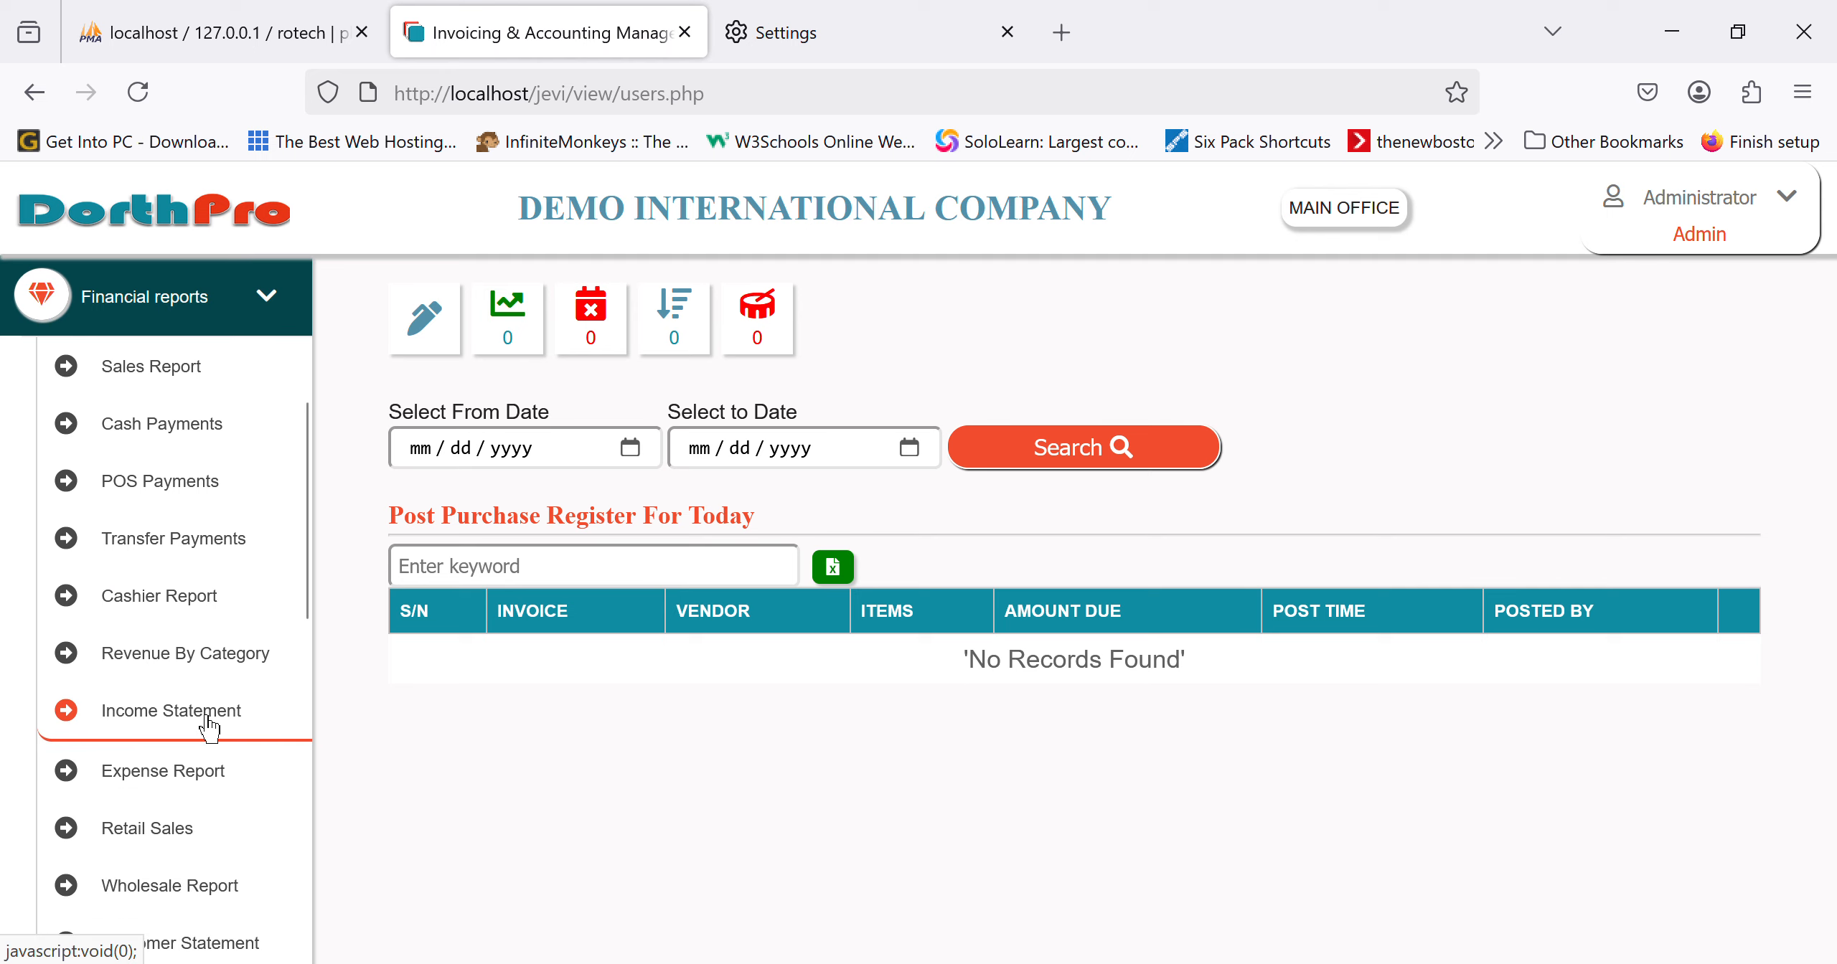
pyautogui.scroll(-6, 209, 726)
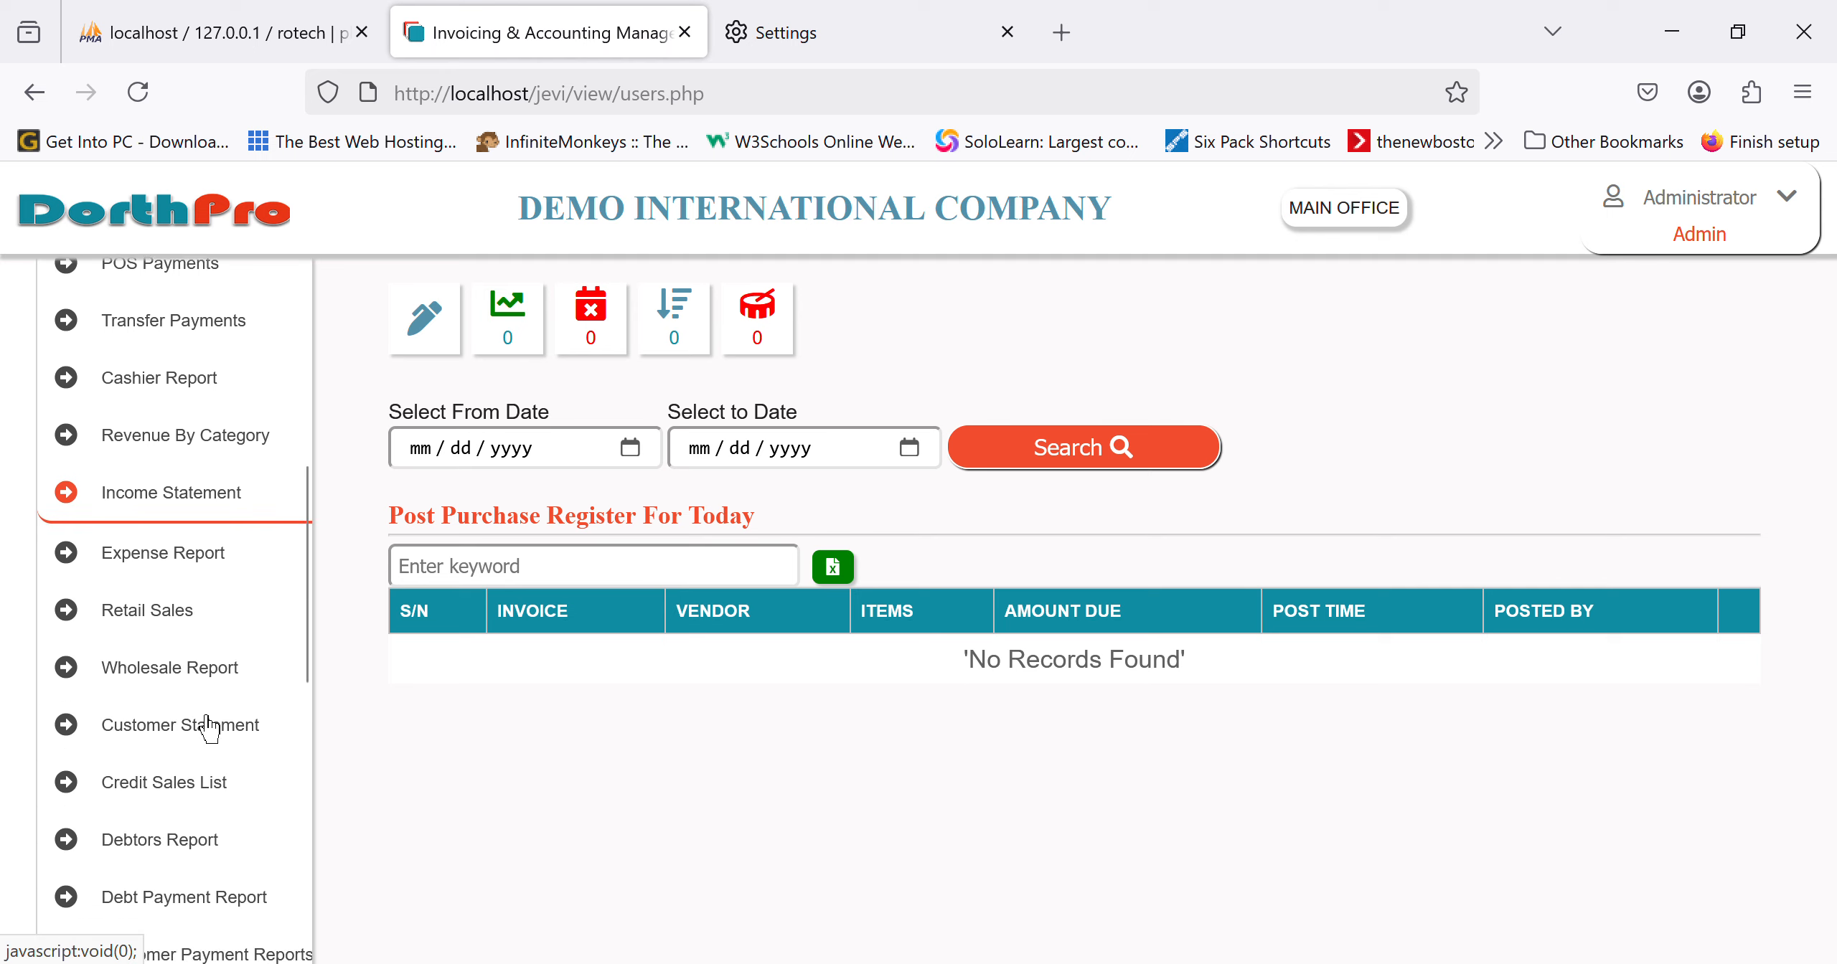
pyautogui.scroll(-1, 208, 726)
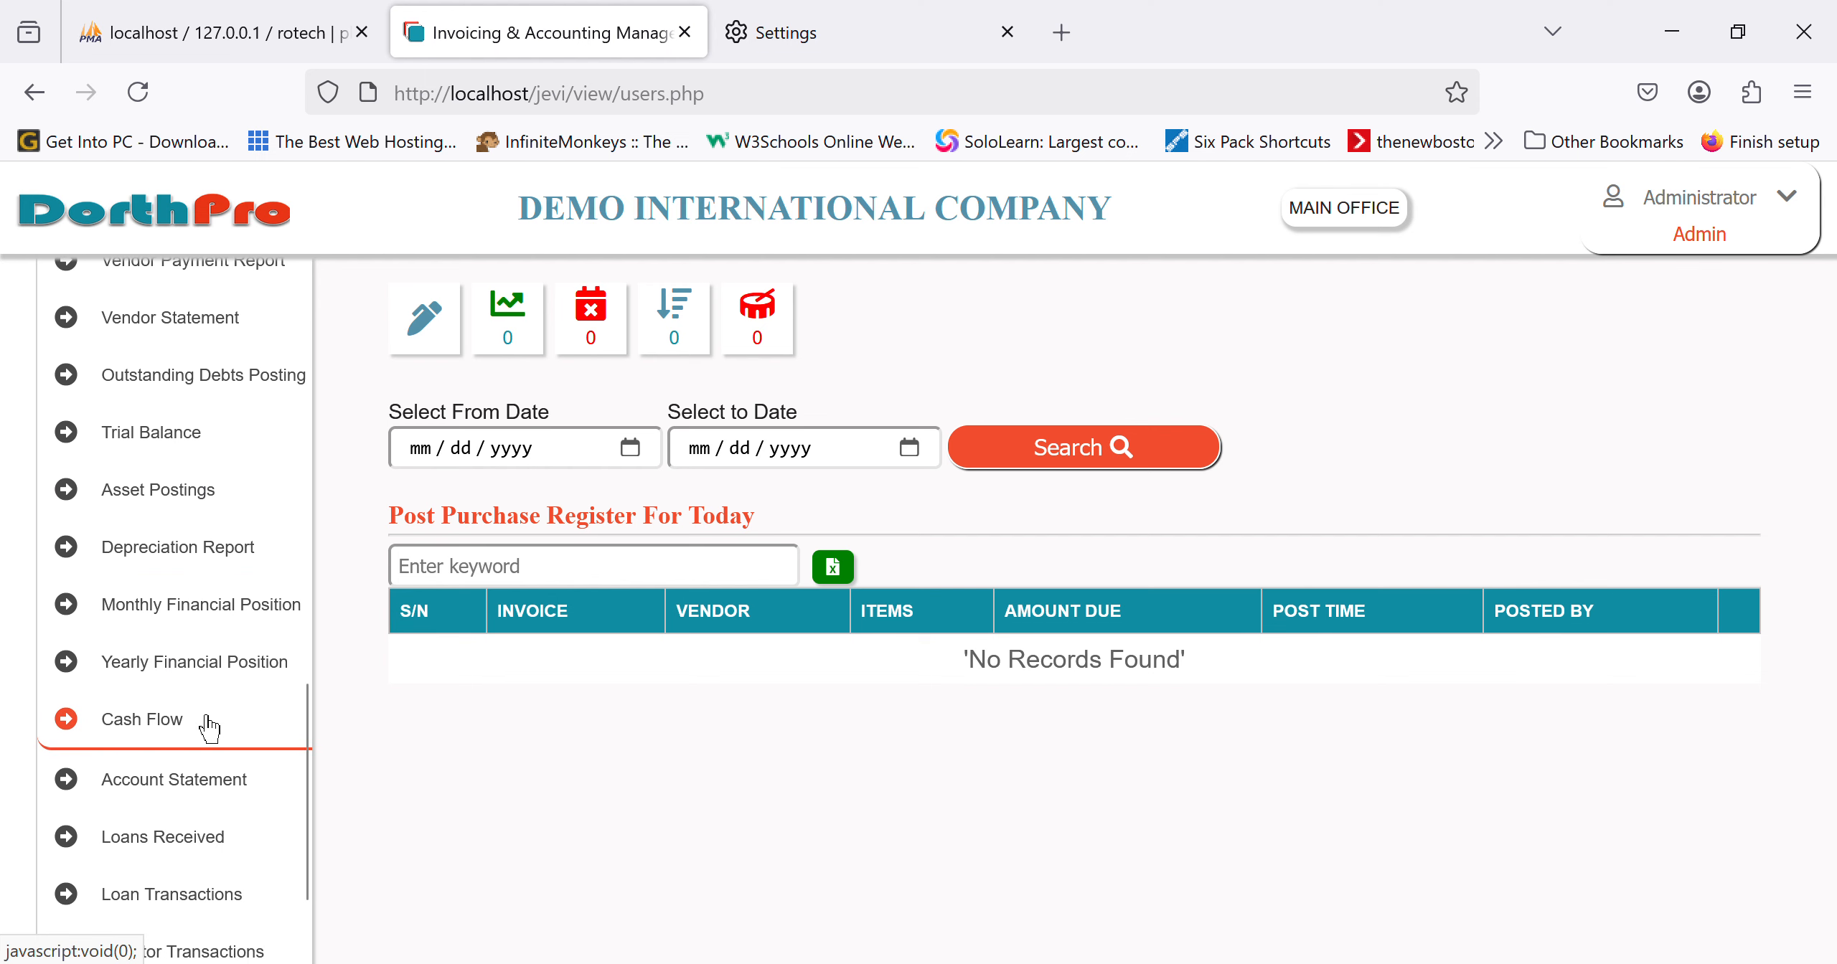
pyautogui.click(184, 746)
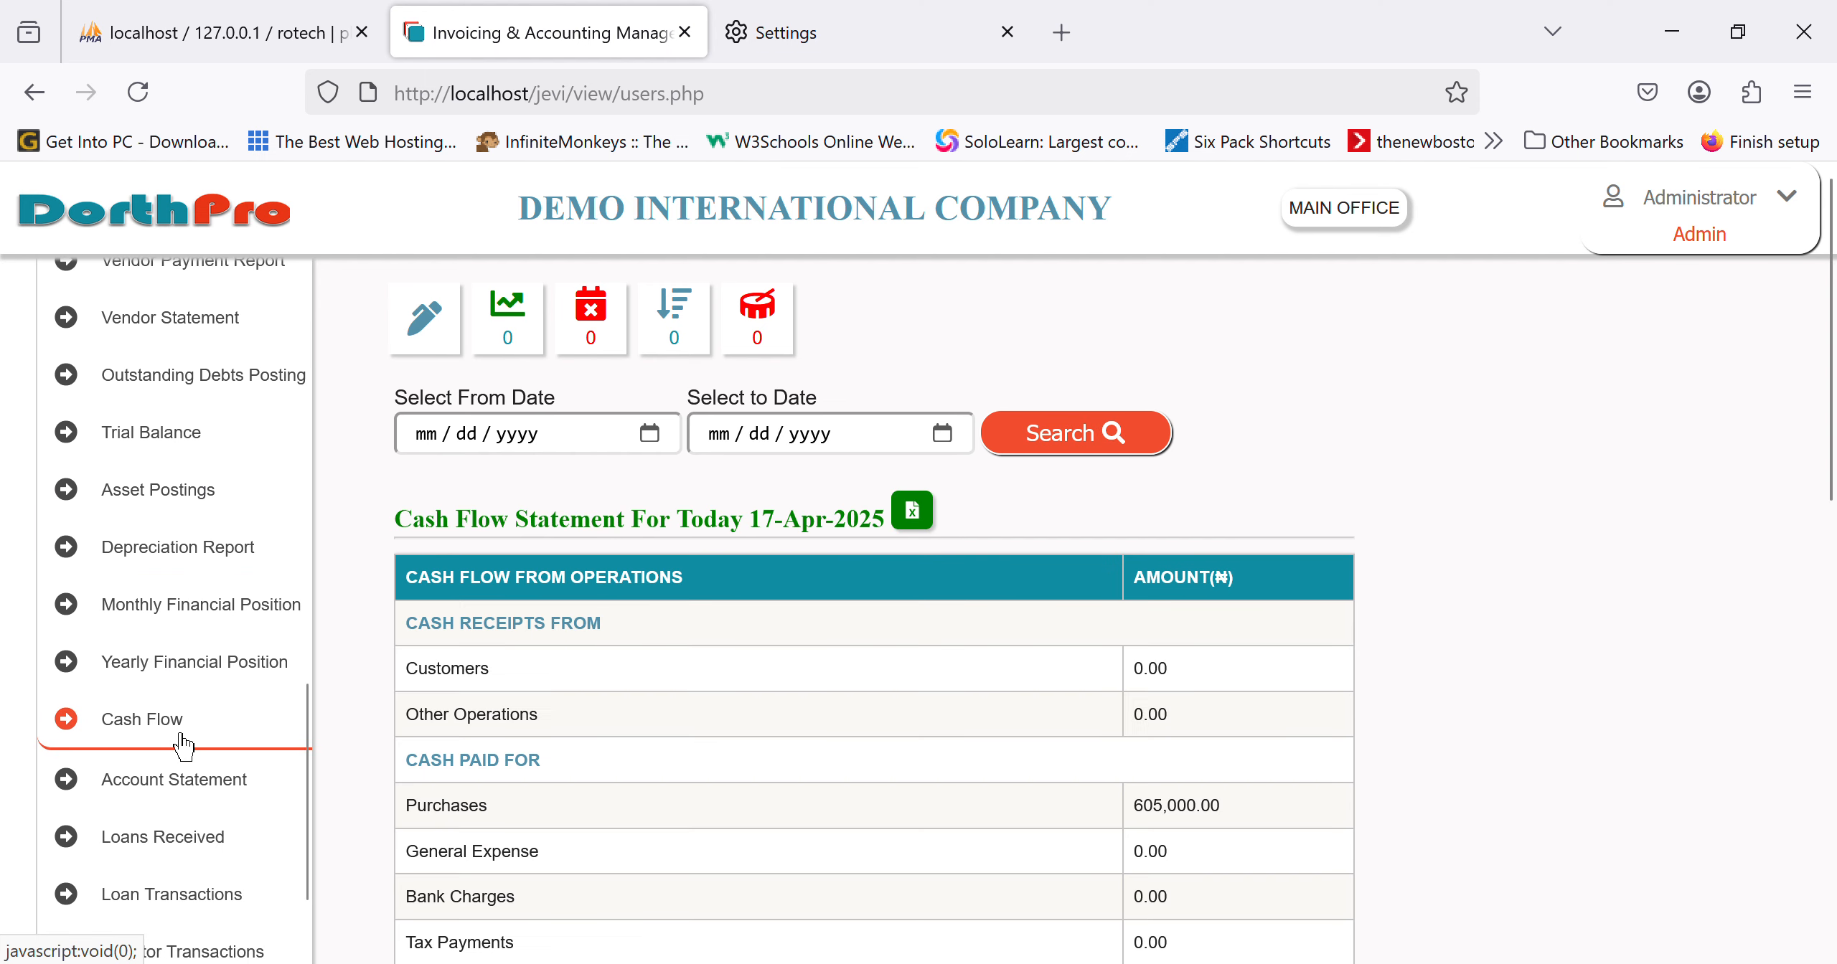
# Step: Scroll the cash flow table to the ₦605,000.00 paid for purchases and the ₦-605,000.00 net cash flow
pyautogui.scroll(-2, 1051, 775)
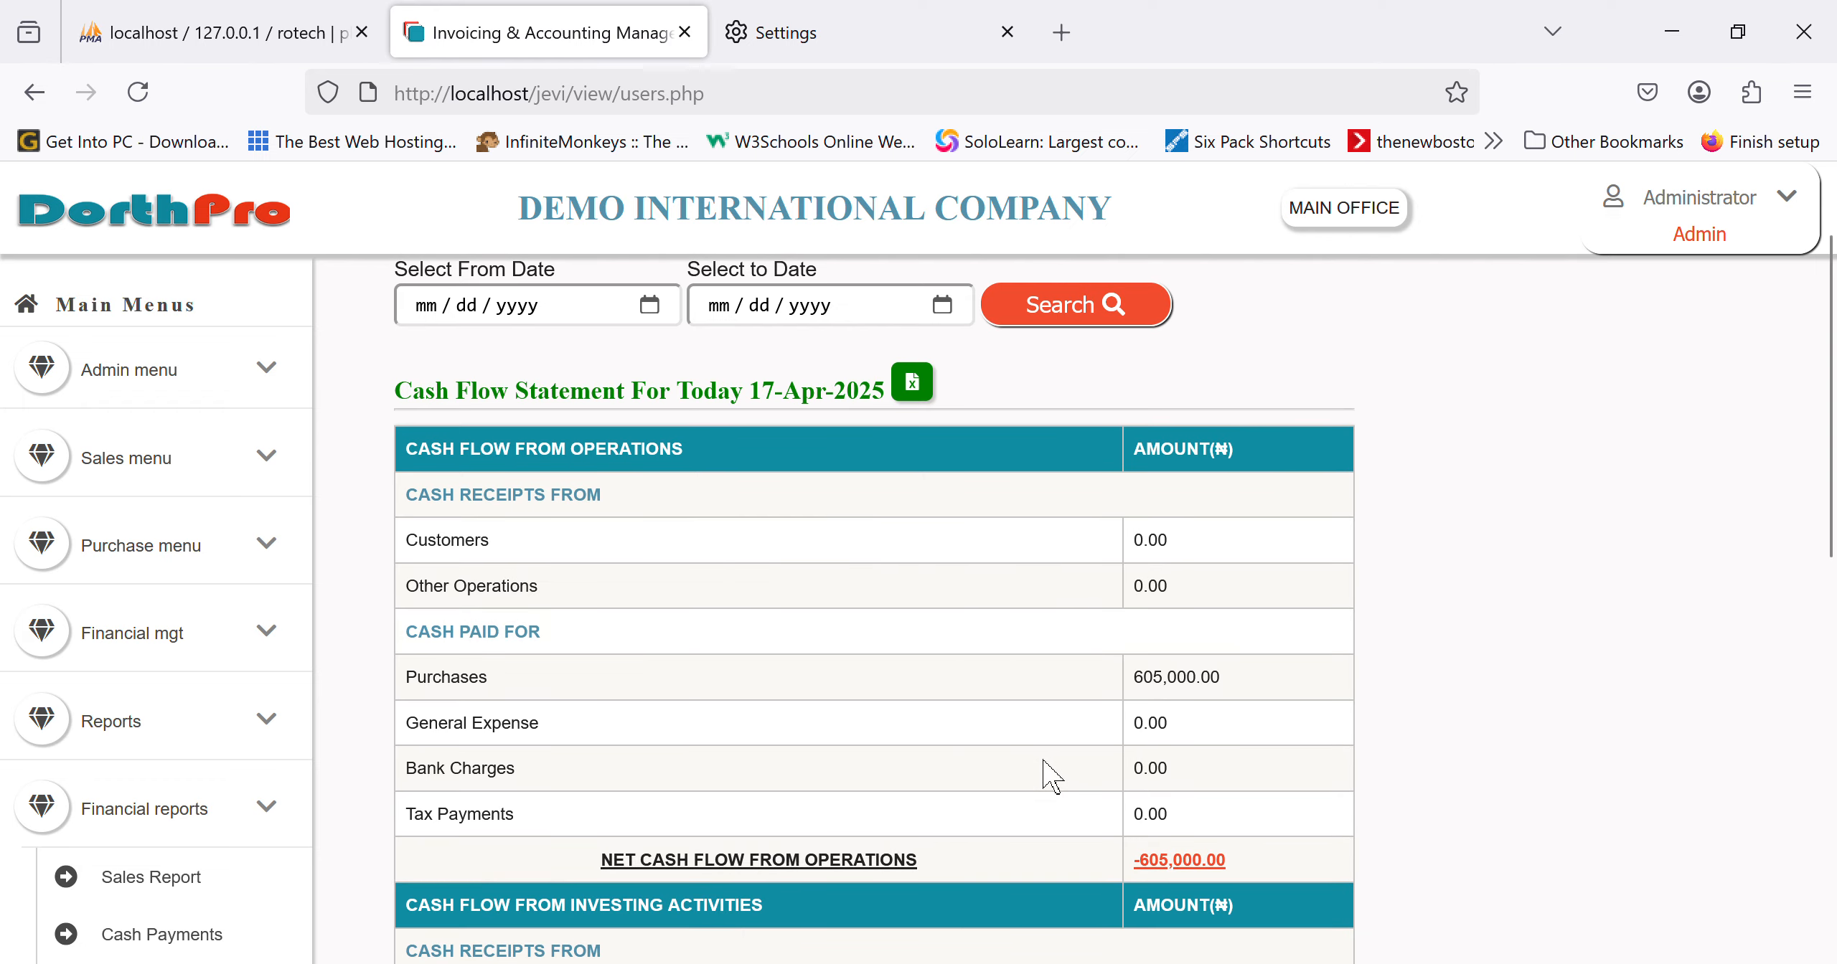
pyautogui.scroll(-4, 1051, 775)
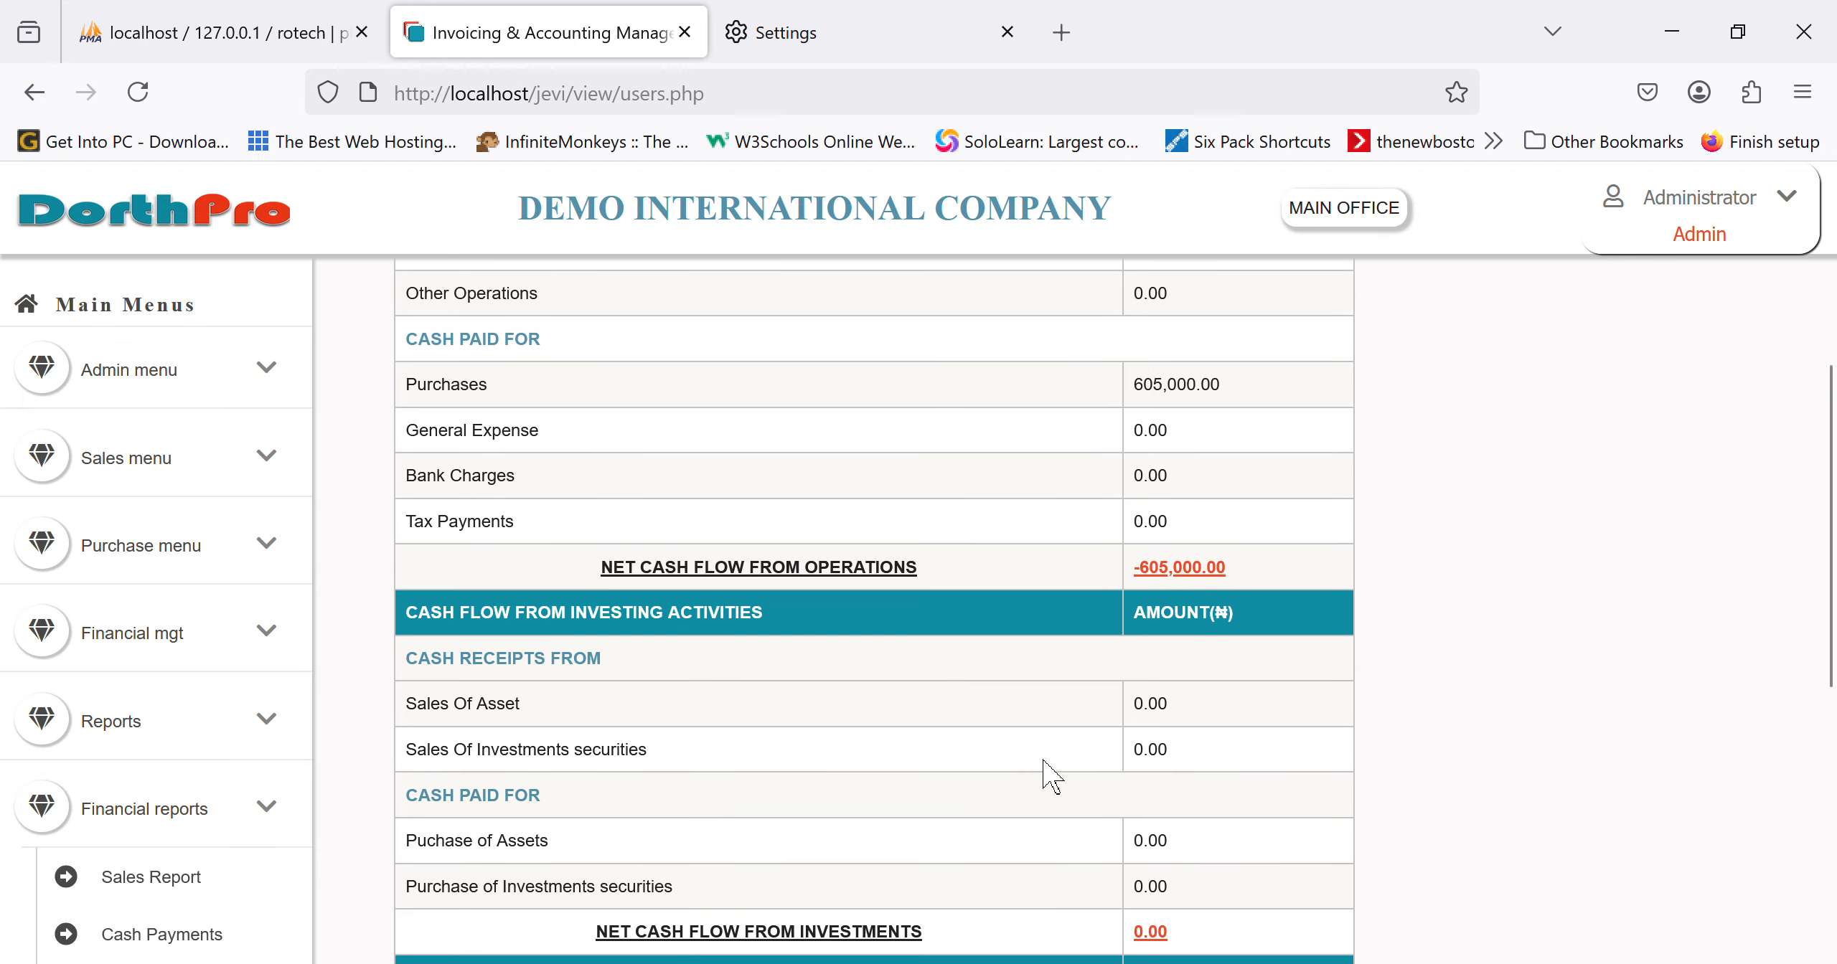
pyautogui.scroll(-2, 1051, 775)
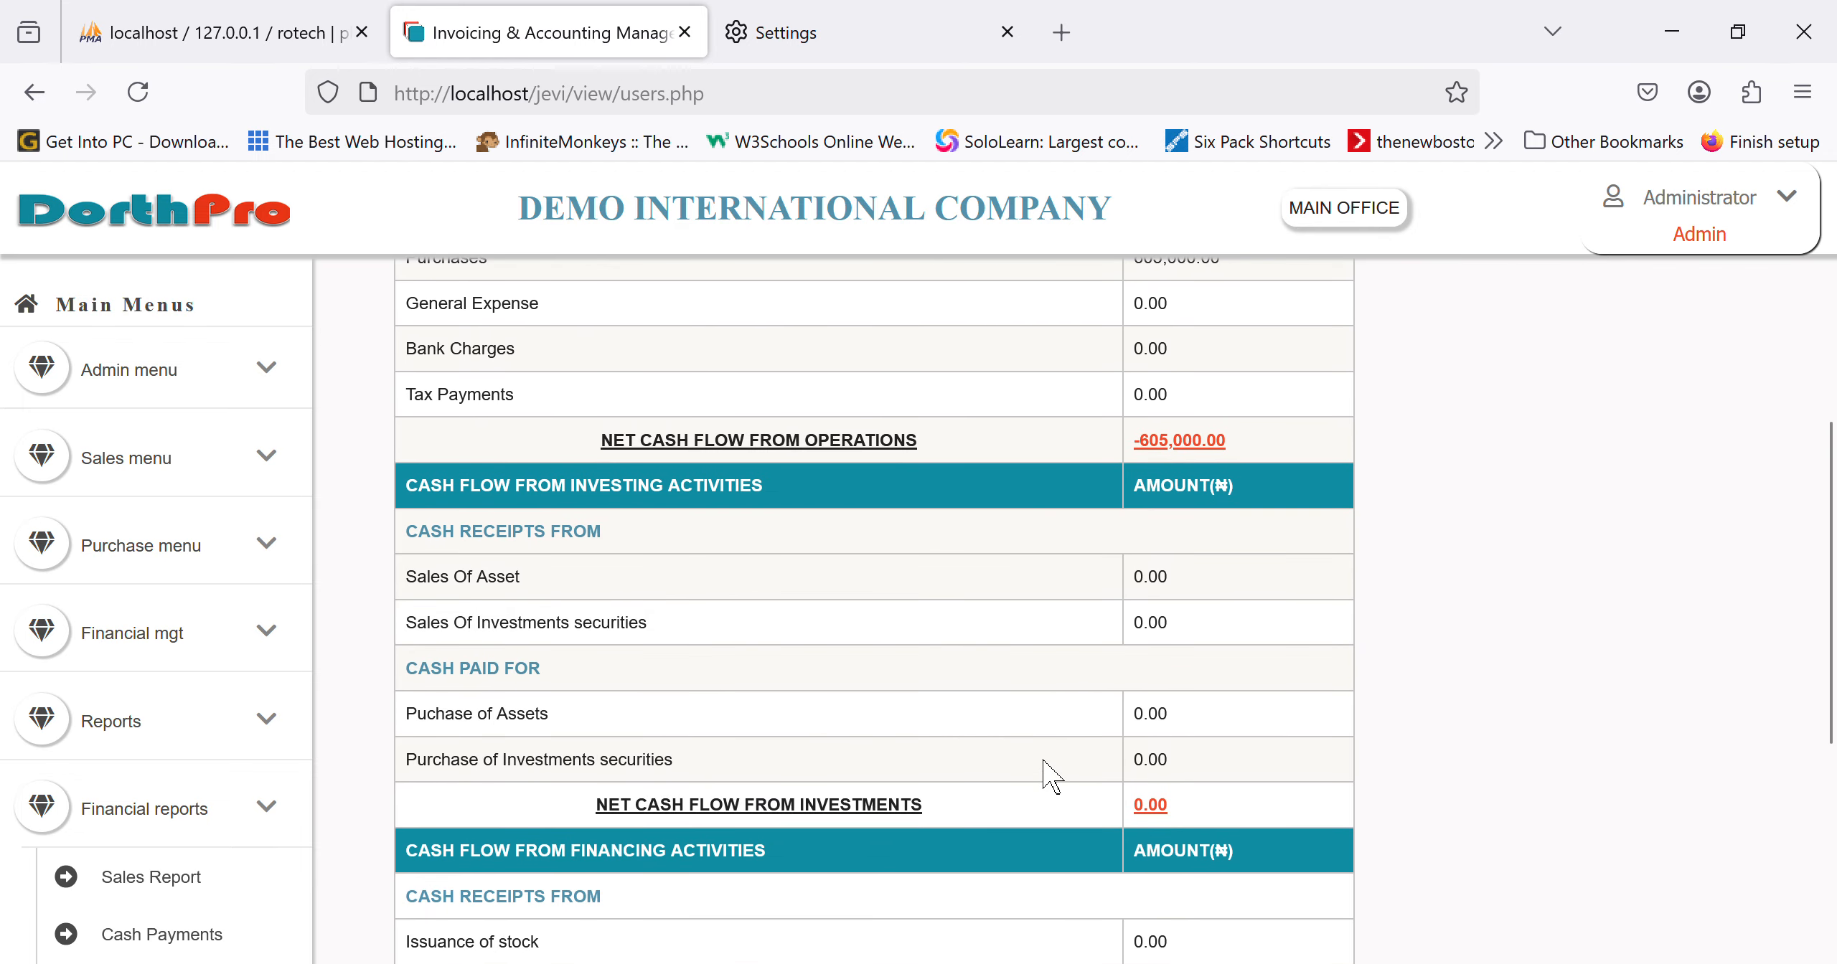
pyautogui.scroll(3, 1051, 775)
pyautogui.scroll(-7, 1051, 775)
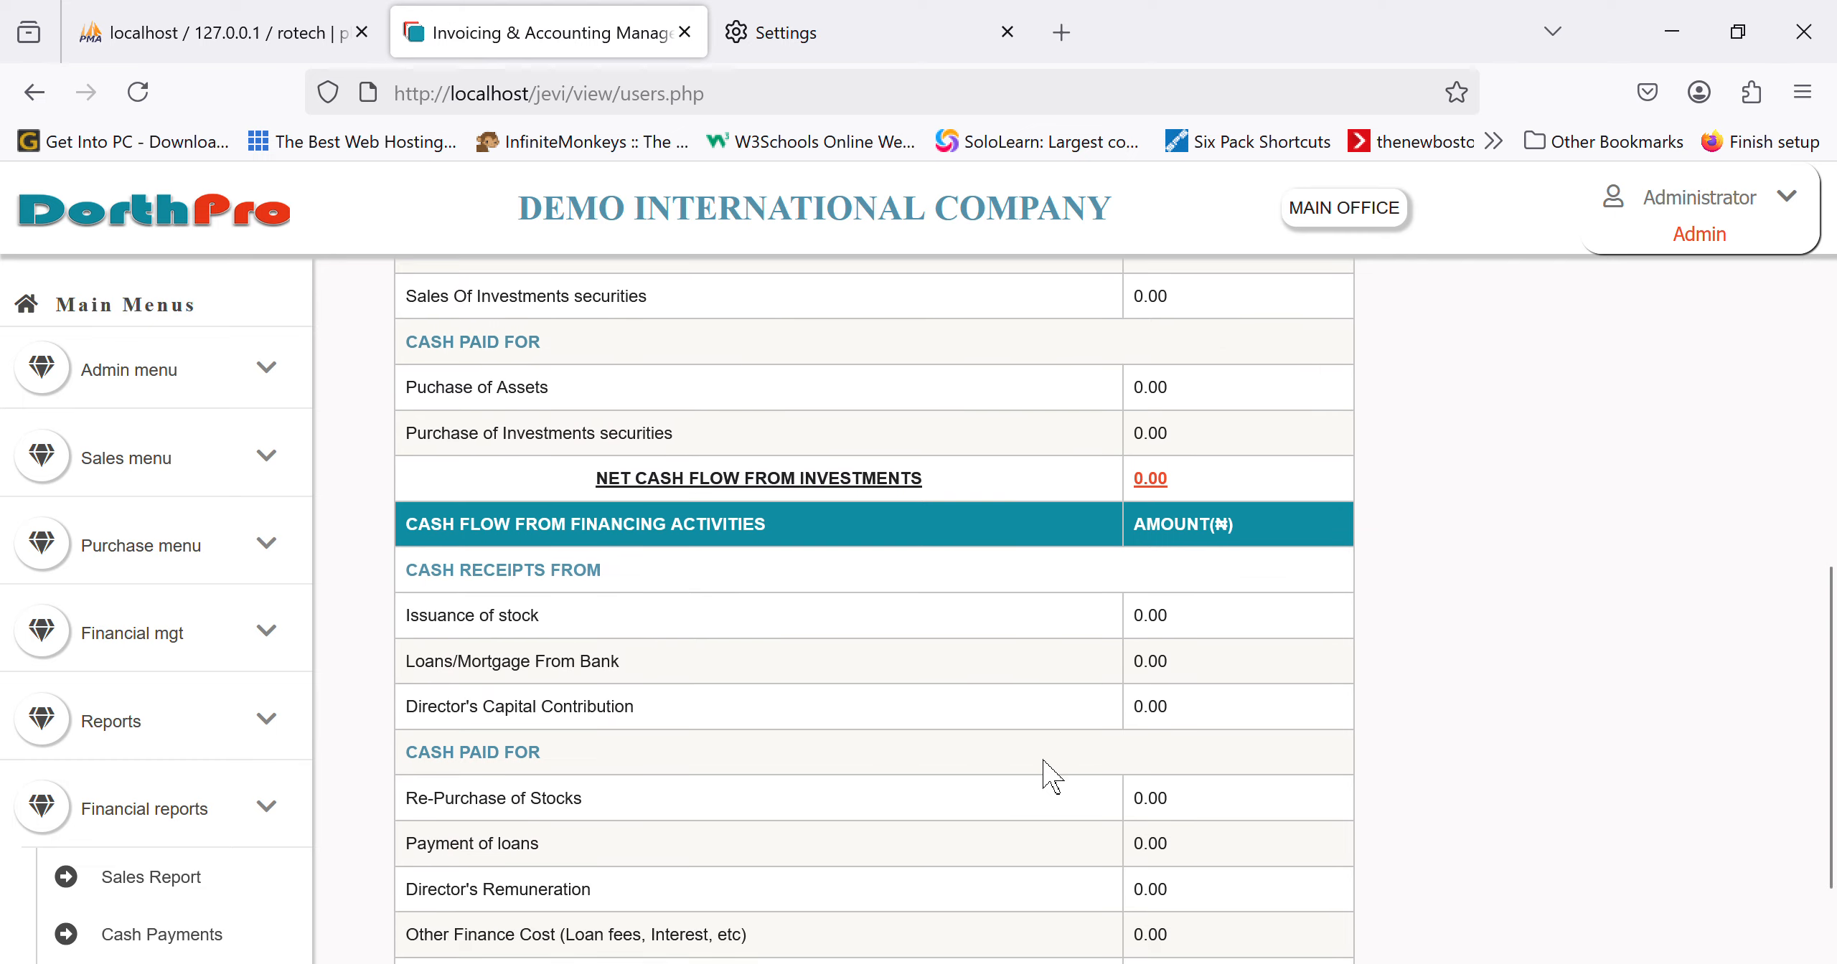
pyautogui.scroll(1, 1051, 775)
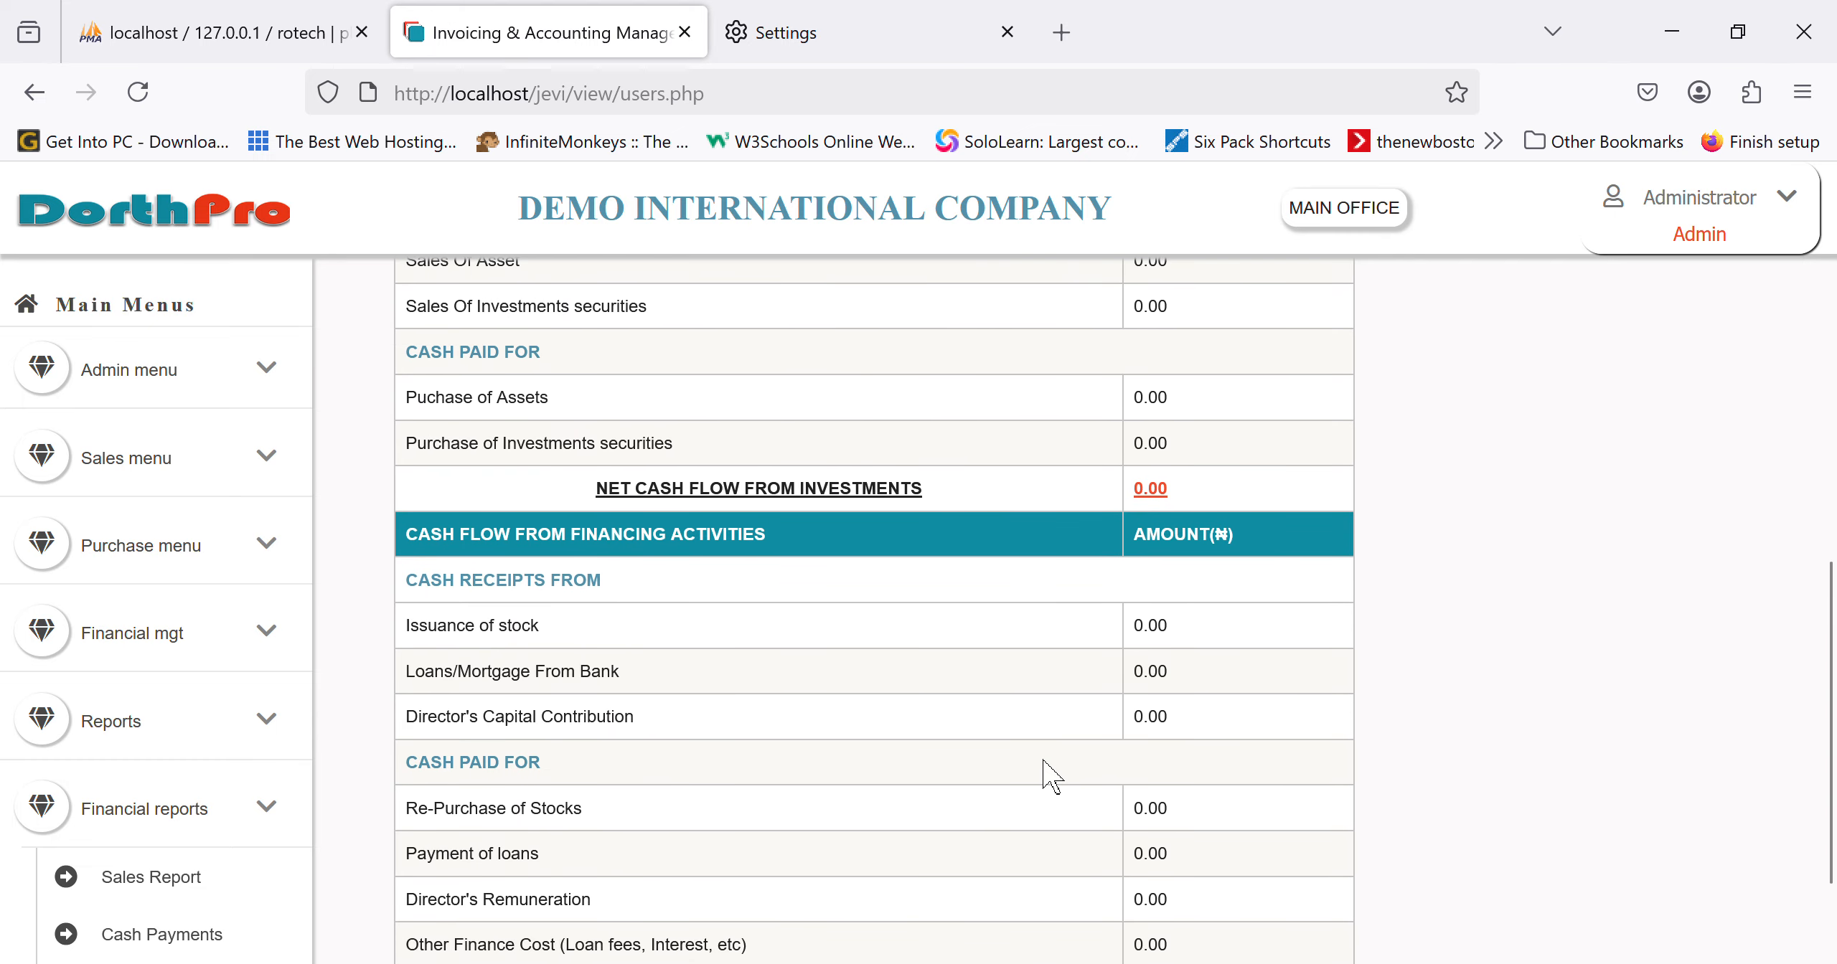
pyautogui.scroll(12, 1051, 775)
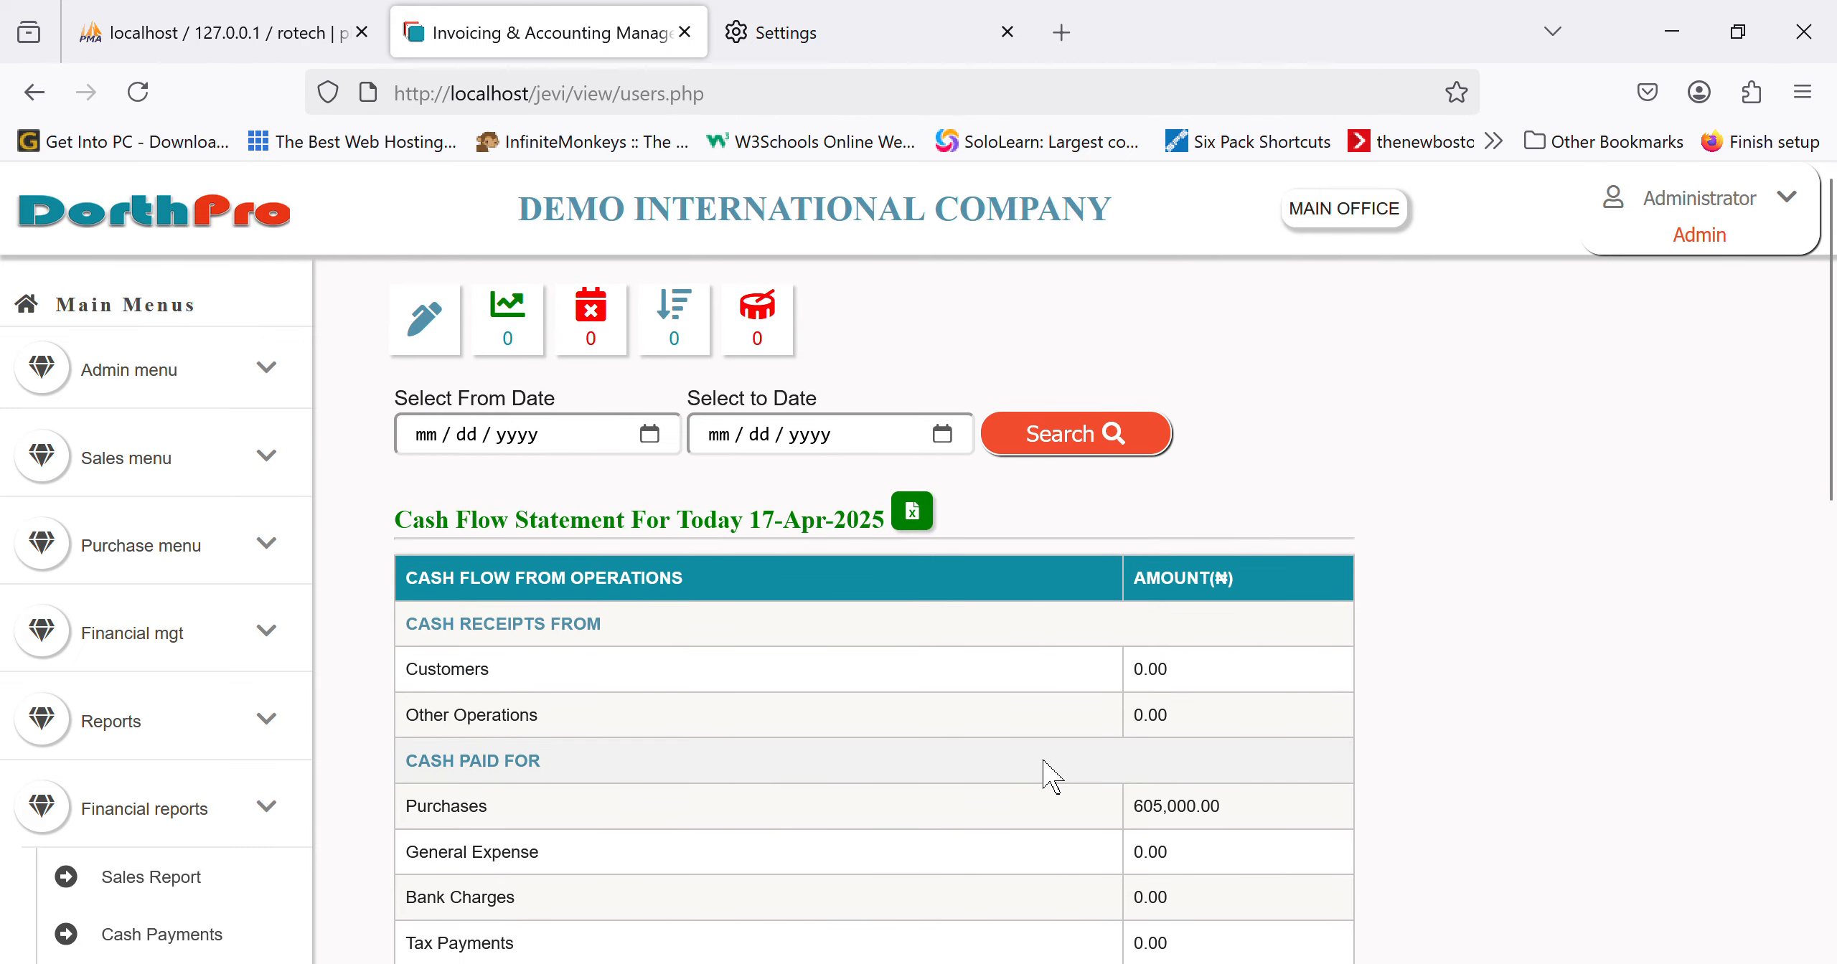
pyautogui.scroll(-1, 1052, 774)
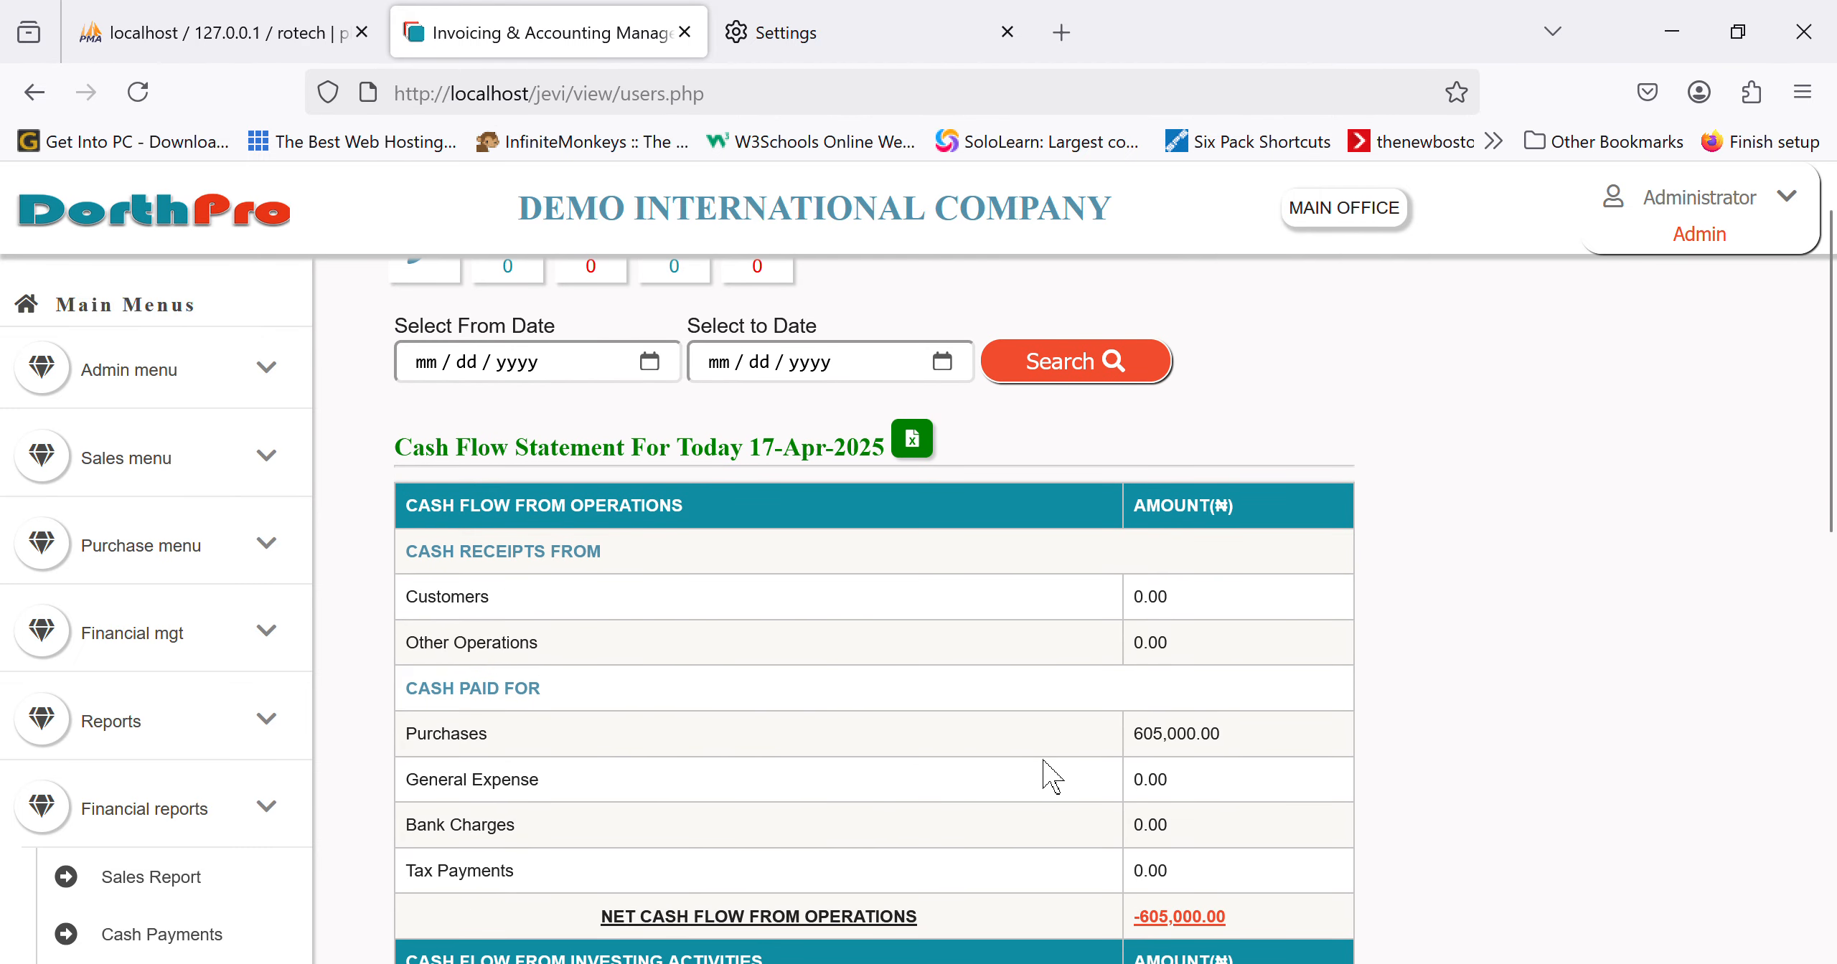
pyautogui.scroll(-1, 1051, 775)
pyautogui.scroll(-1, 1051, 775)
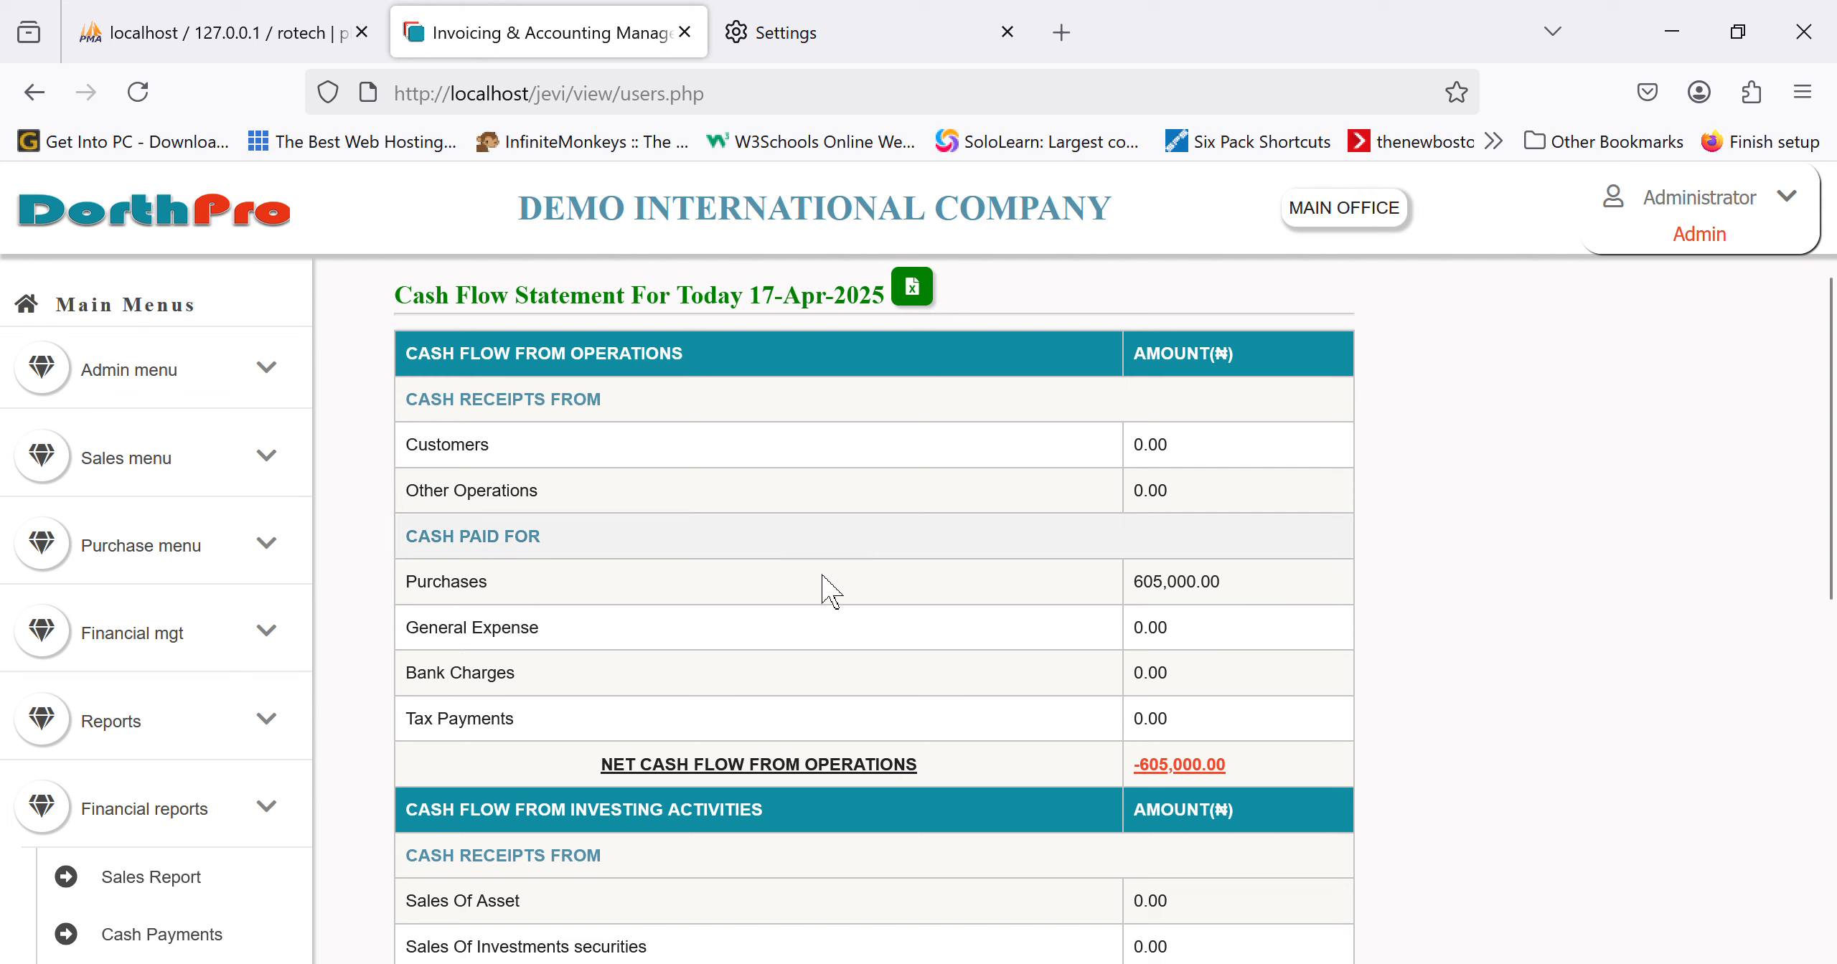
pyautogui.scroll(-5, 825, 584)
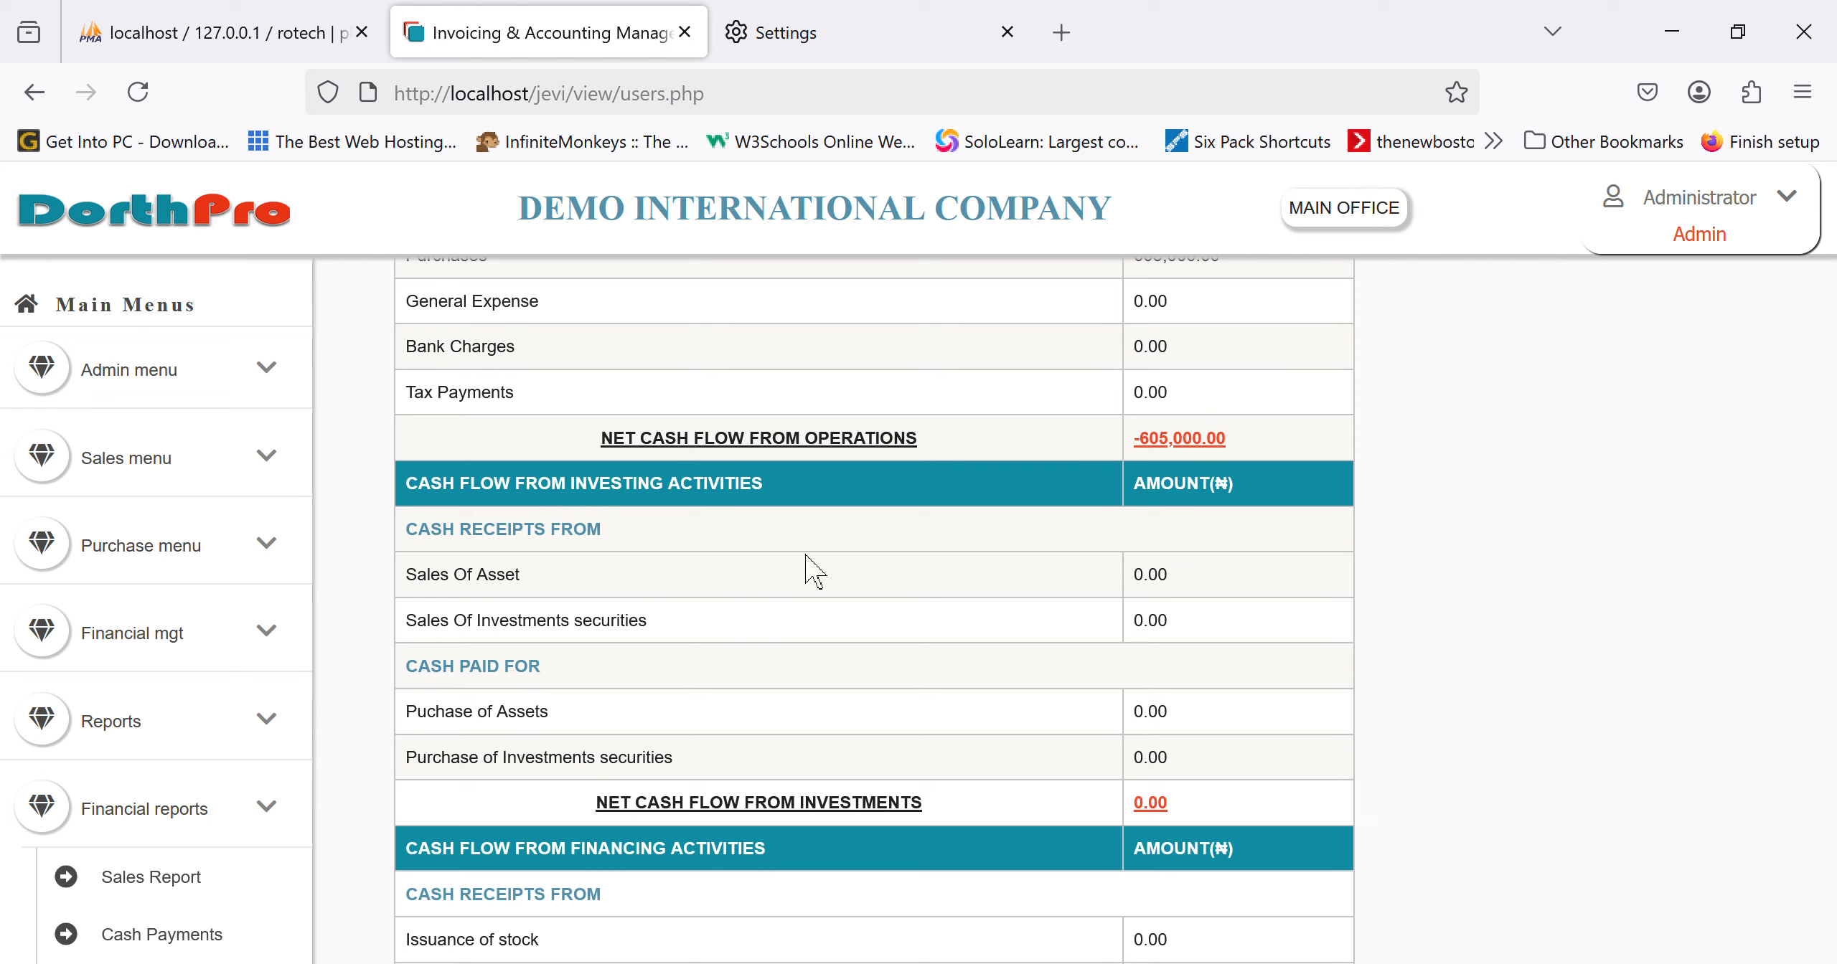
pyautogui.scroll(-2, 813, 571)
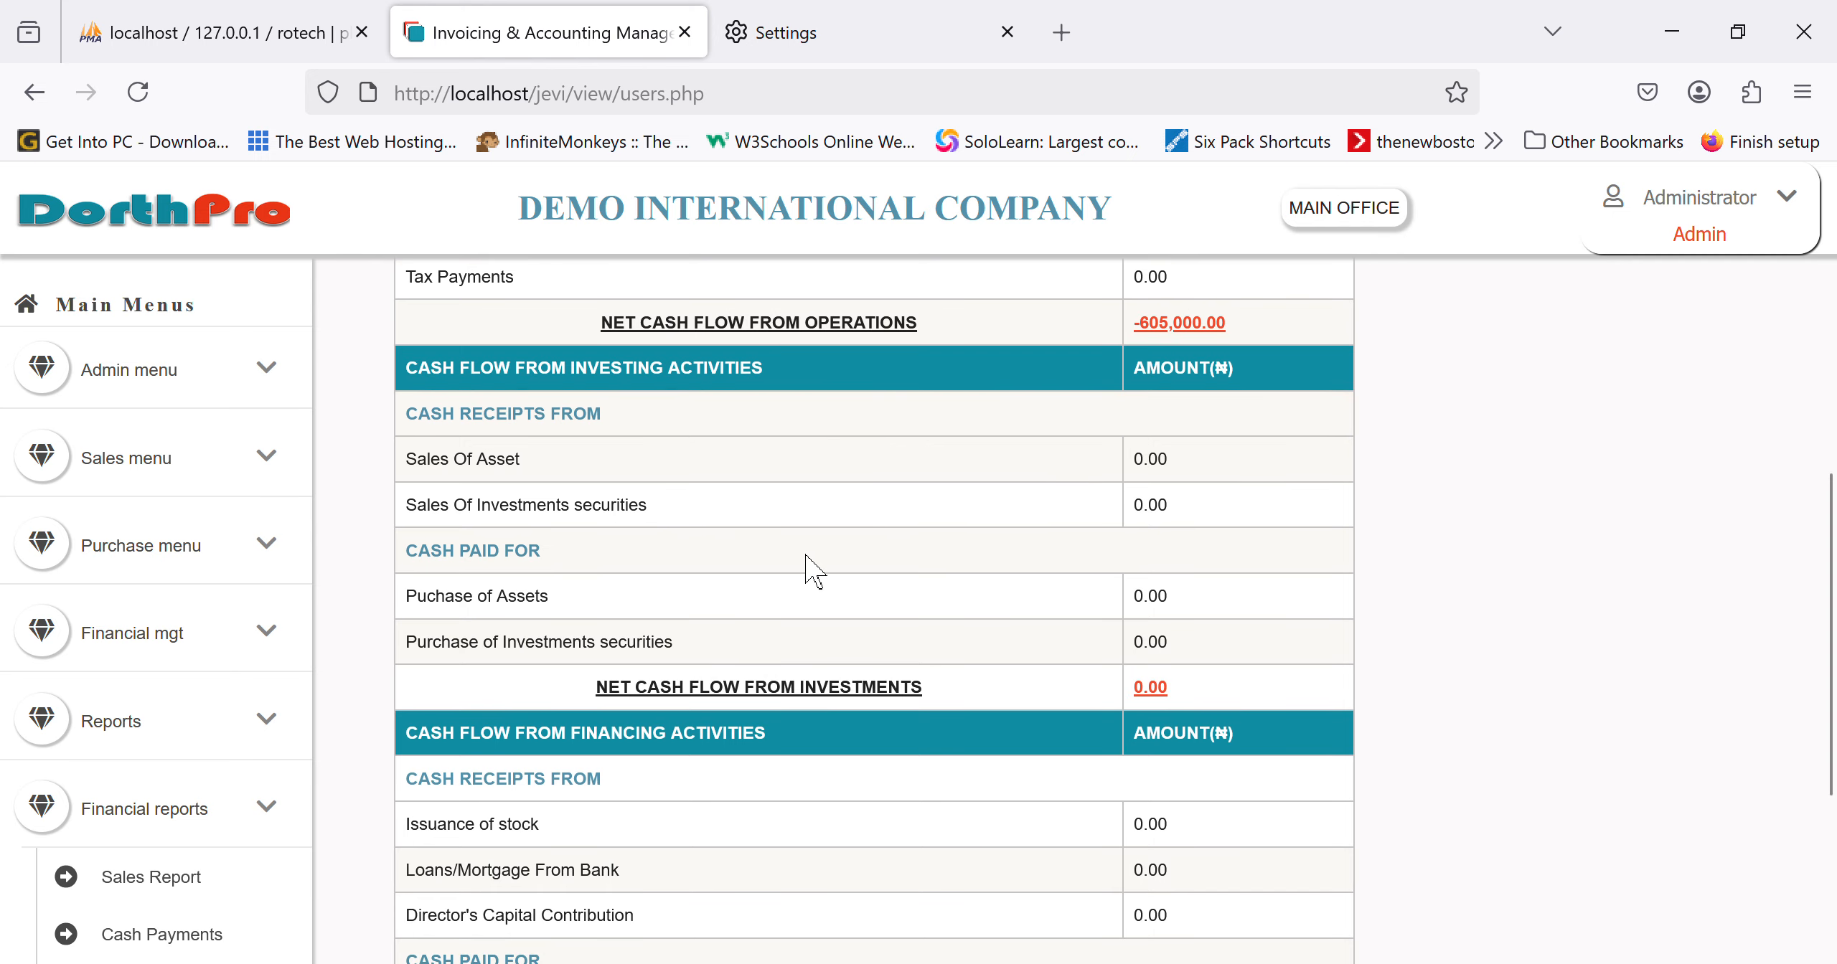
pyautogui.scroll(-5, 813, 572)
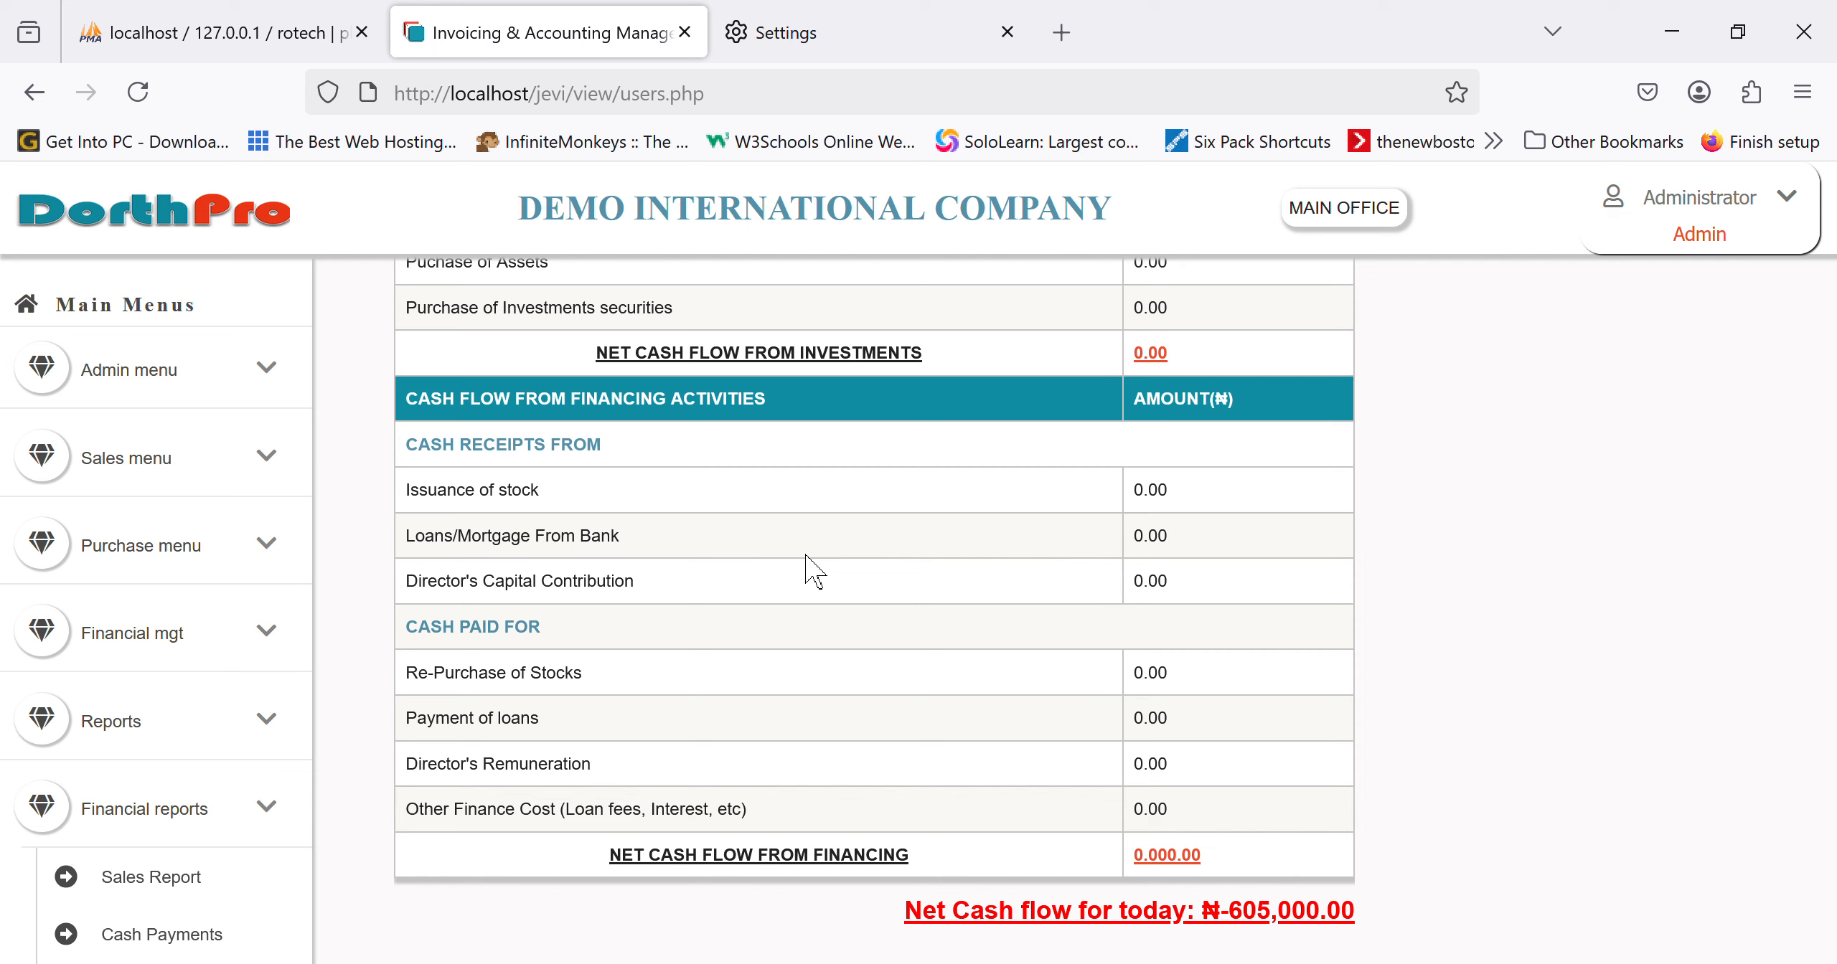
pyautogui.scroll(-1, 813, 572)
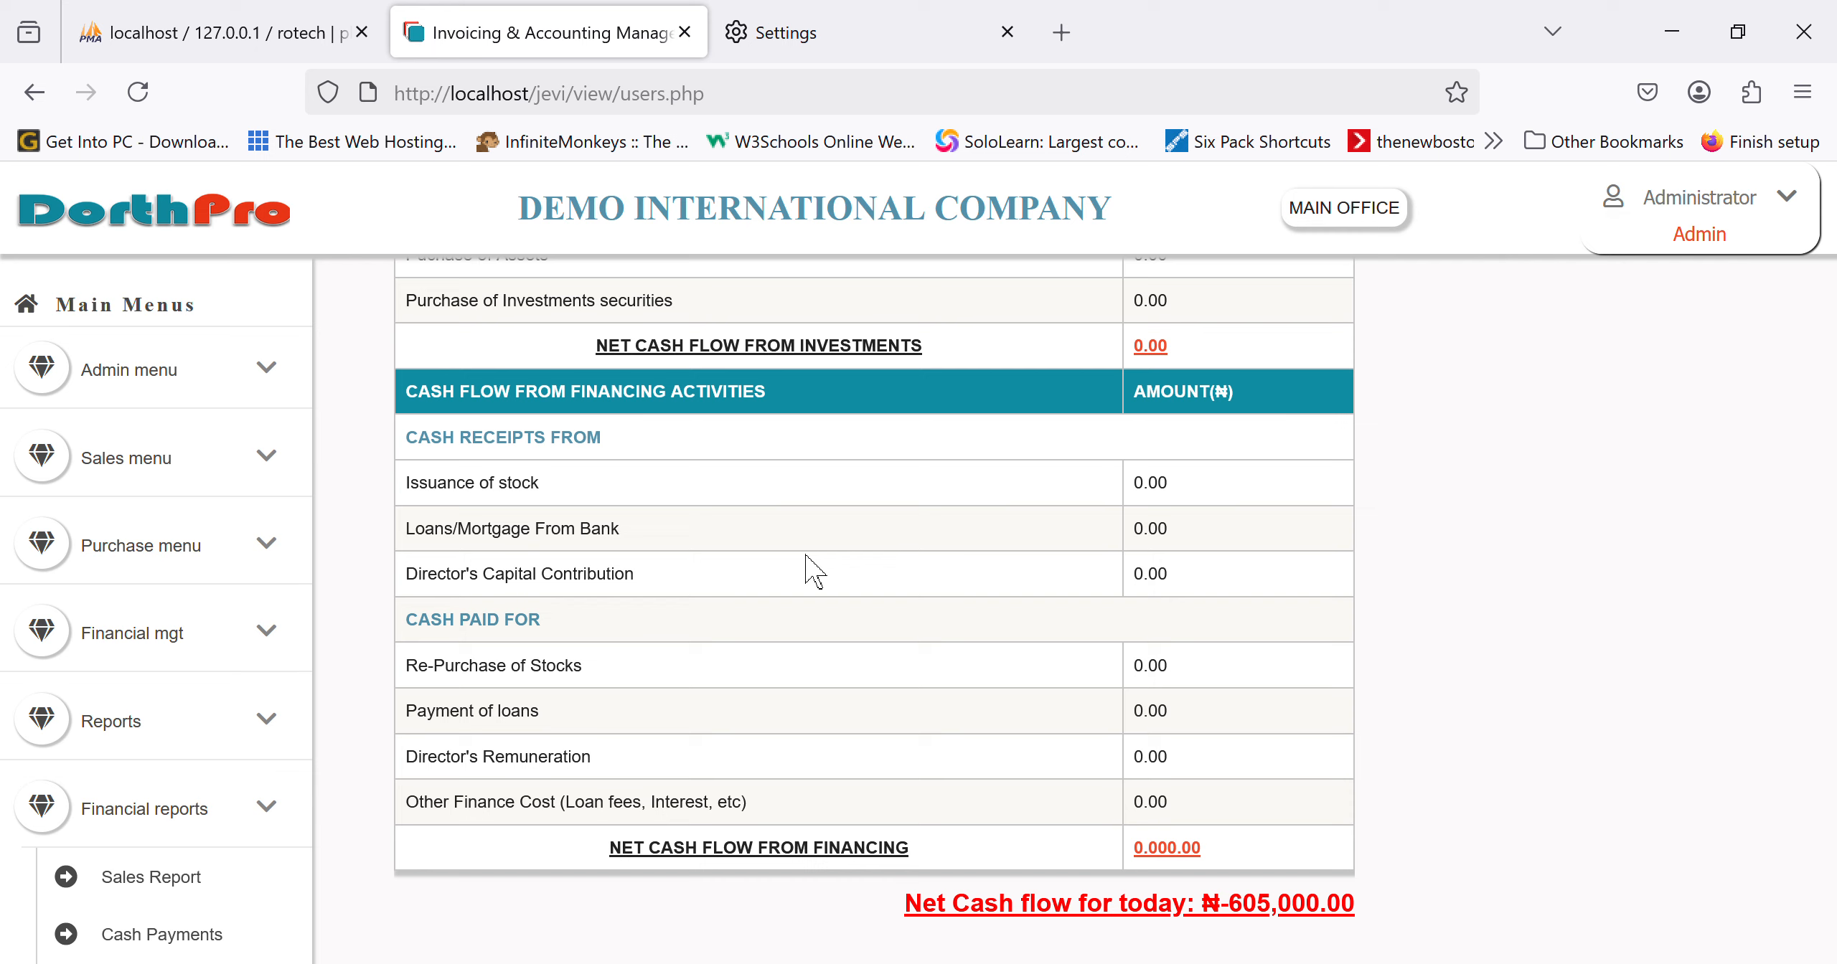
pyautogui.scroll(-1, 813, 571)
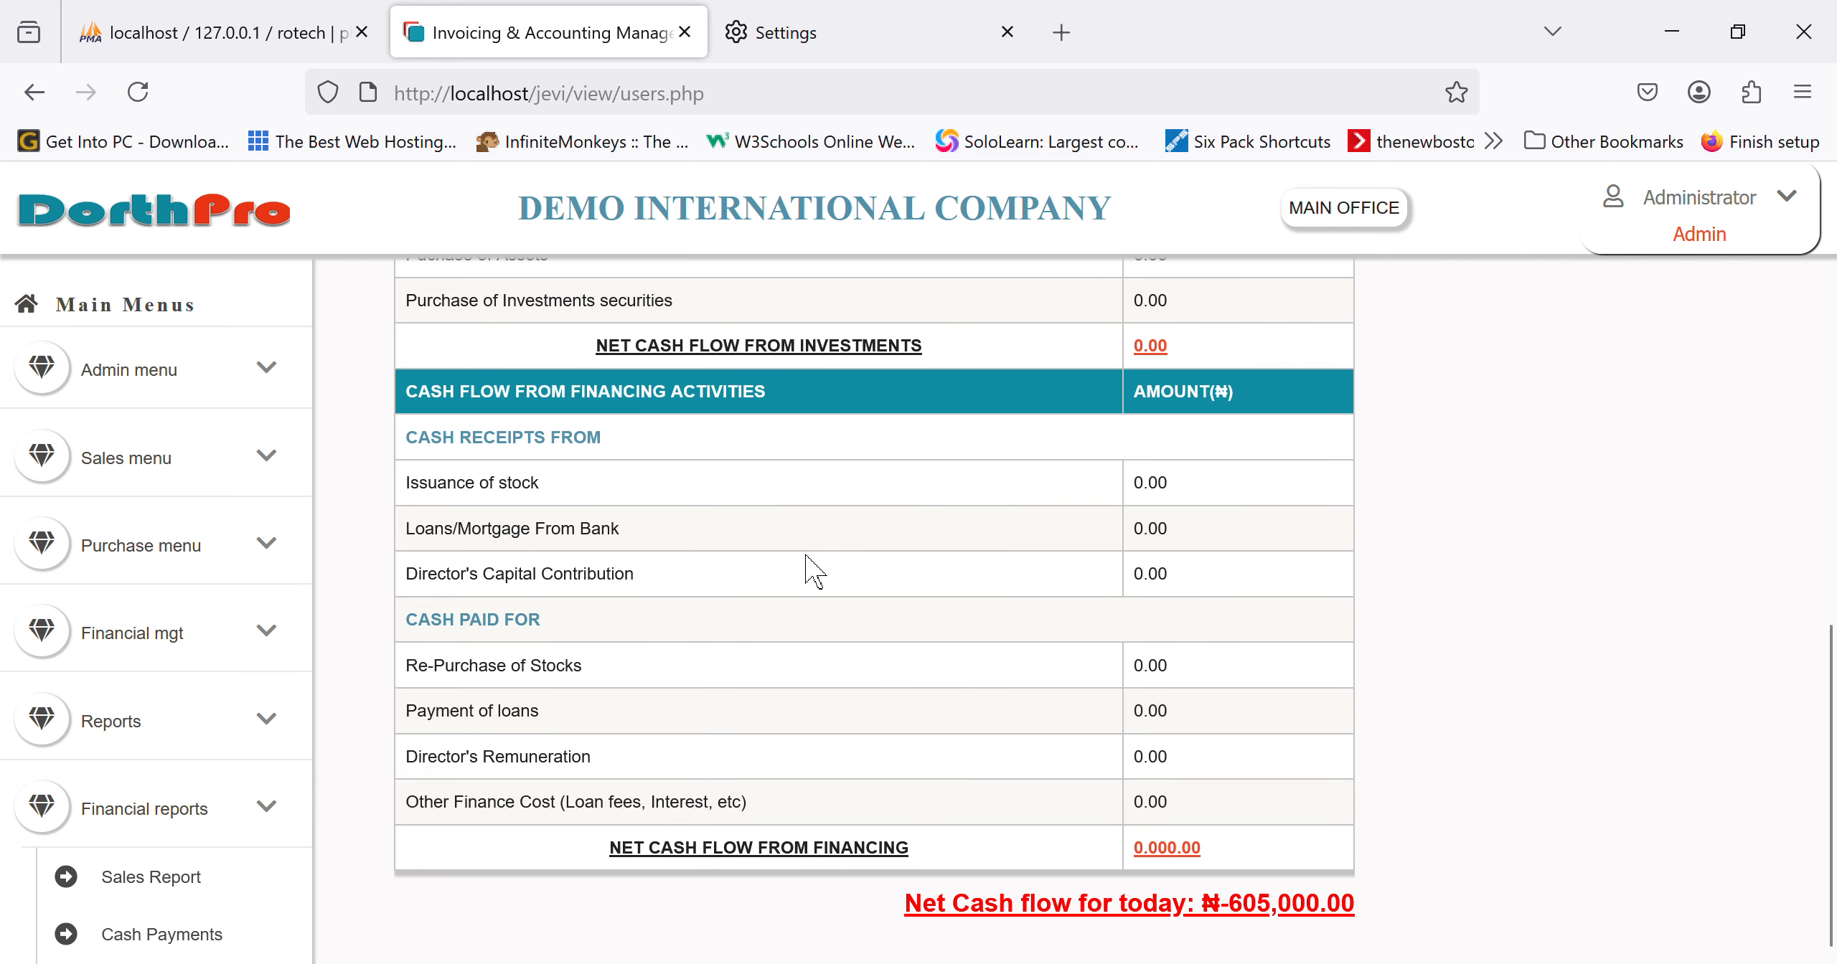
pyautogui.scroll(5, 813, 572)
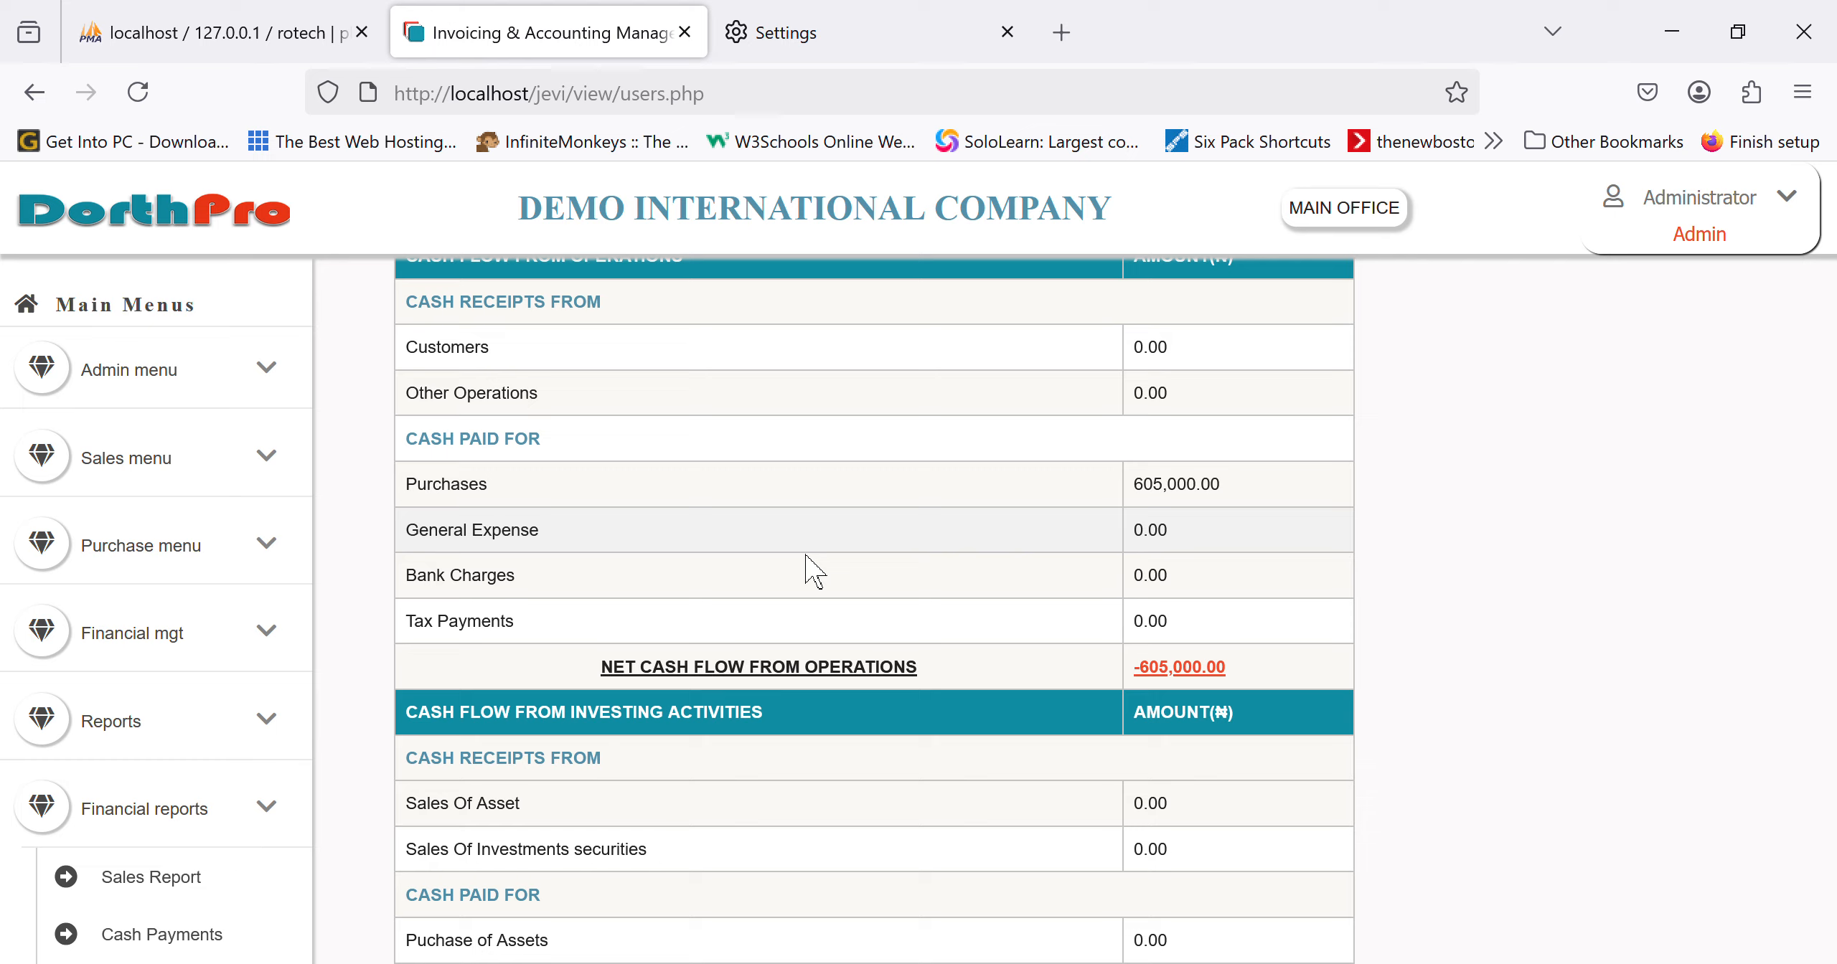
pyautogui.scroll(-1, 813, 572)
pyautogui.scroll(-5, 185, 783)
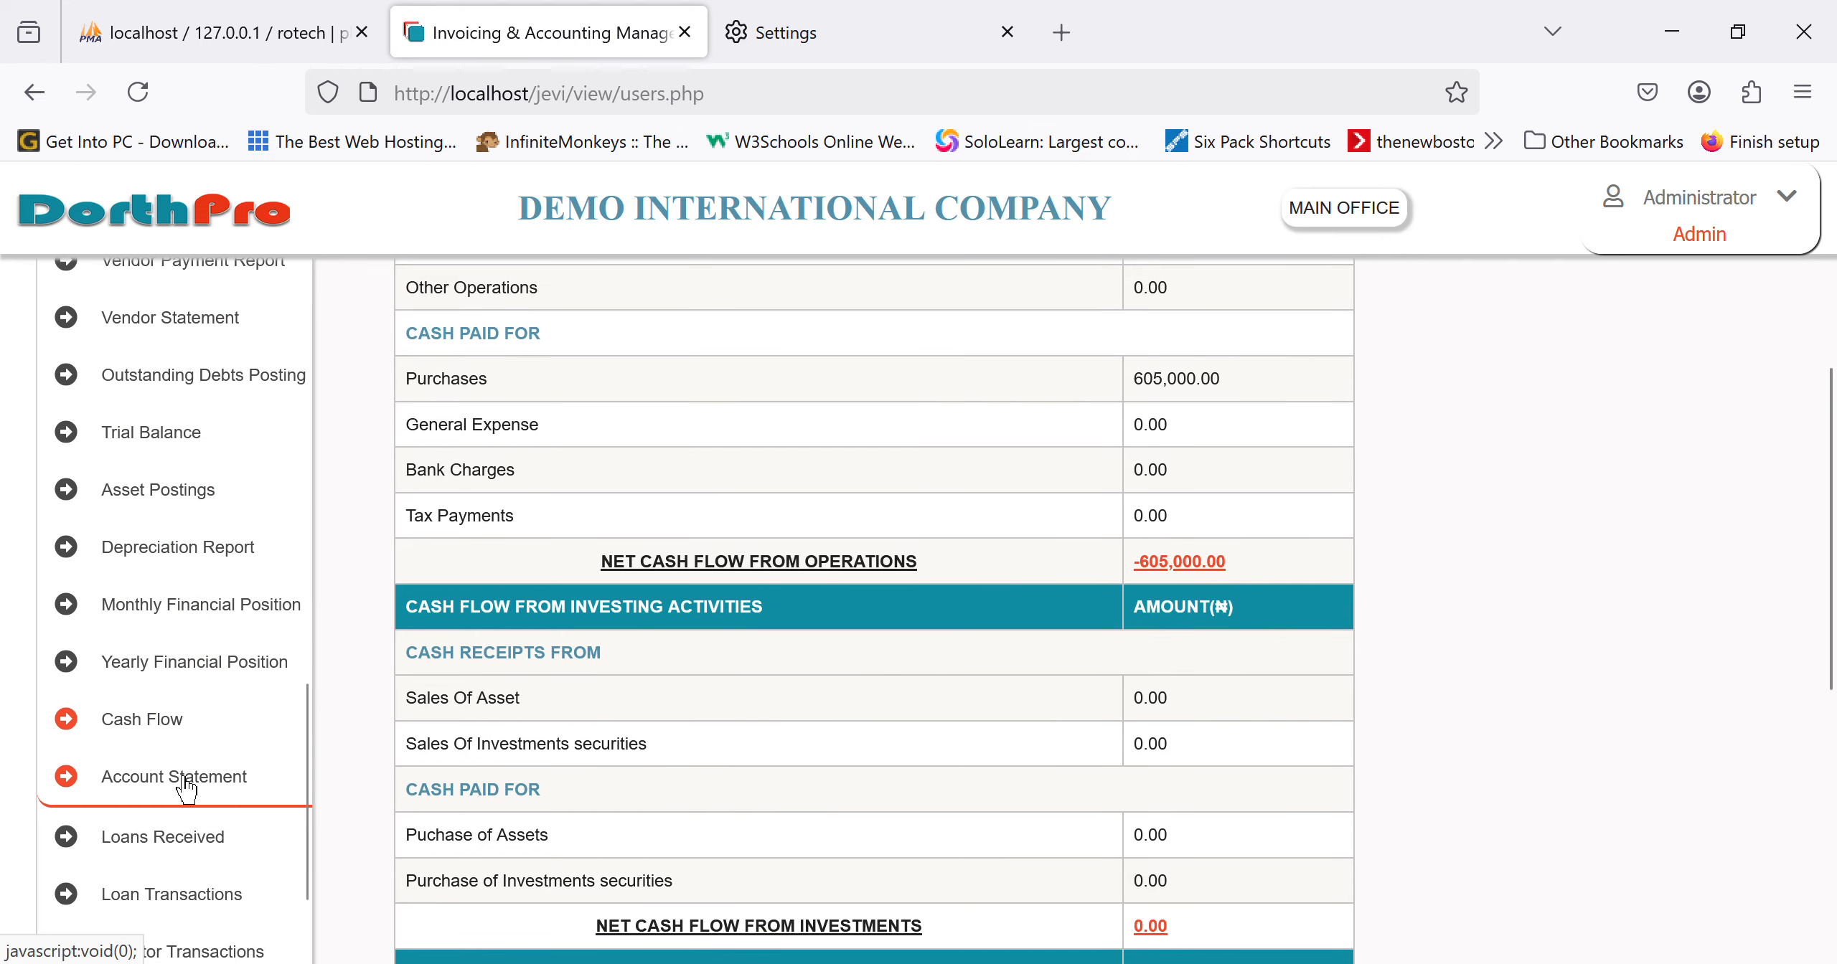
pyautogui.scroll(-2, 184, 786)
pyautogui.scroll(-3, 185, 785)
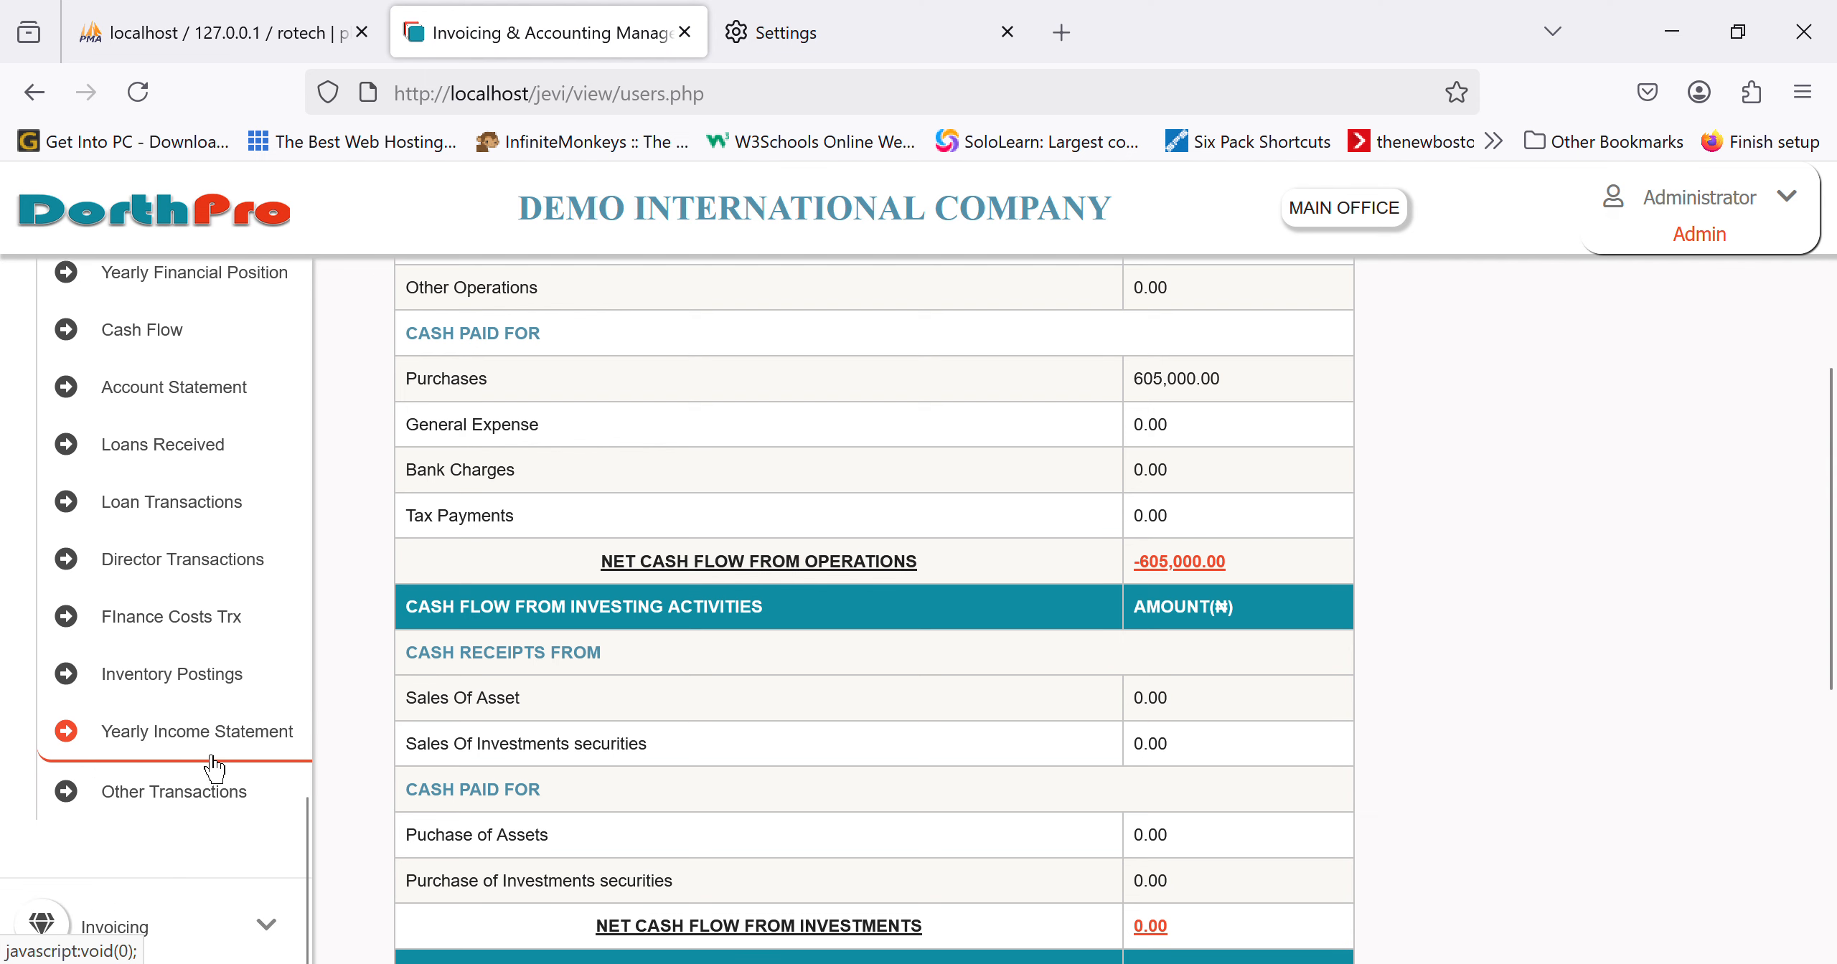
# Step: Open the 2025 vs 2024 Yearly Income Statement and scroll to the ₦-60,000.00 current net profit
pyautogui.click(211, 757)
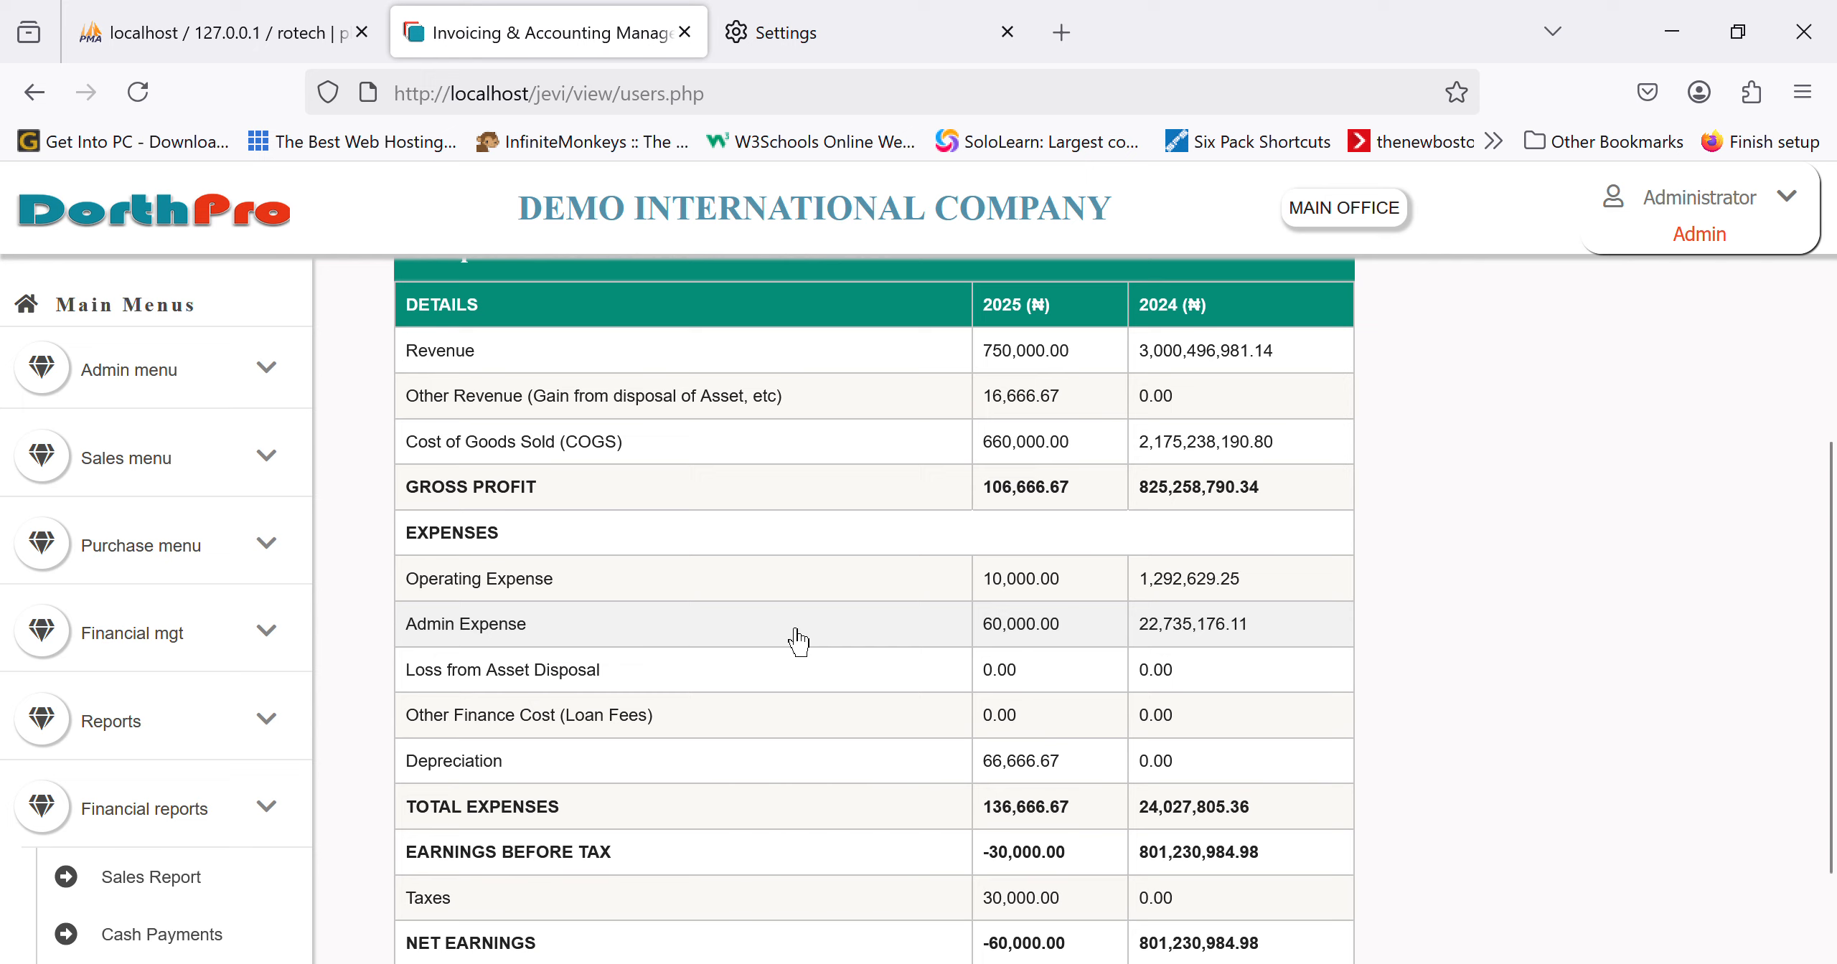
pyautogui.scroll(2, 877, 574)
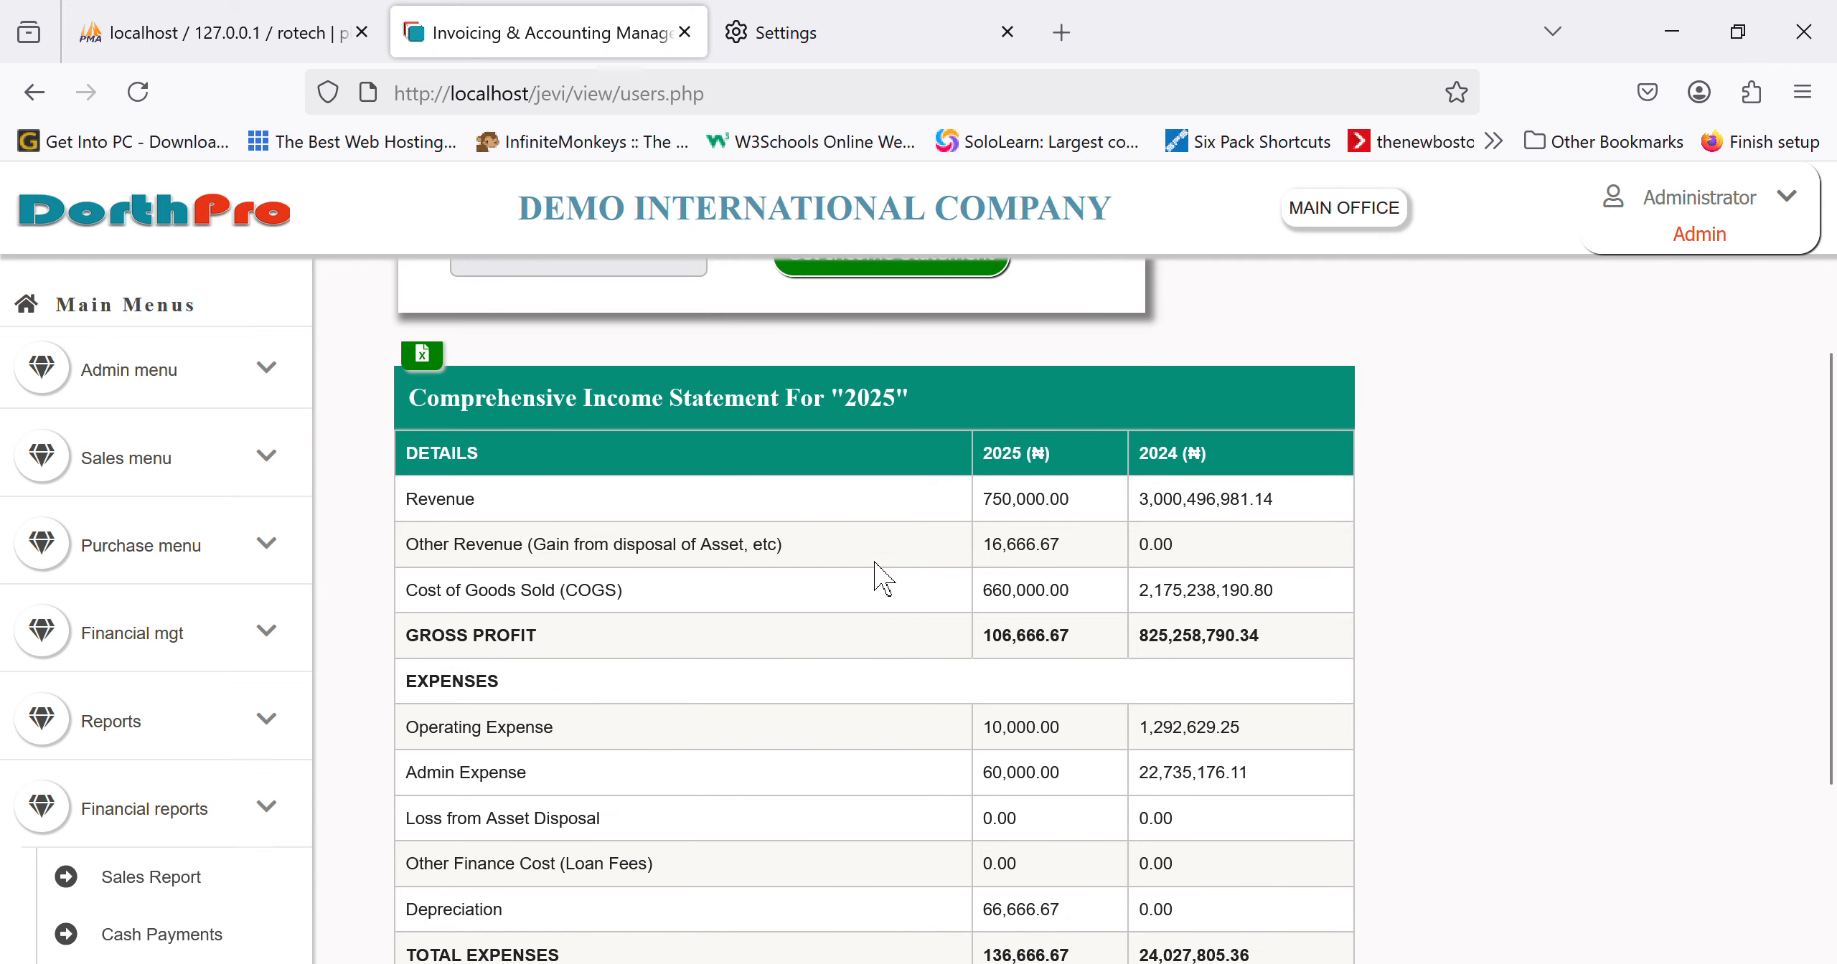
pyautogui.scroll(2, 878, 574)
pyautogui.scroll(-3, 936, 700)
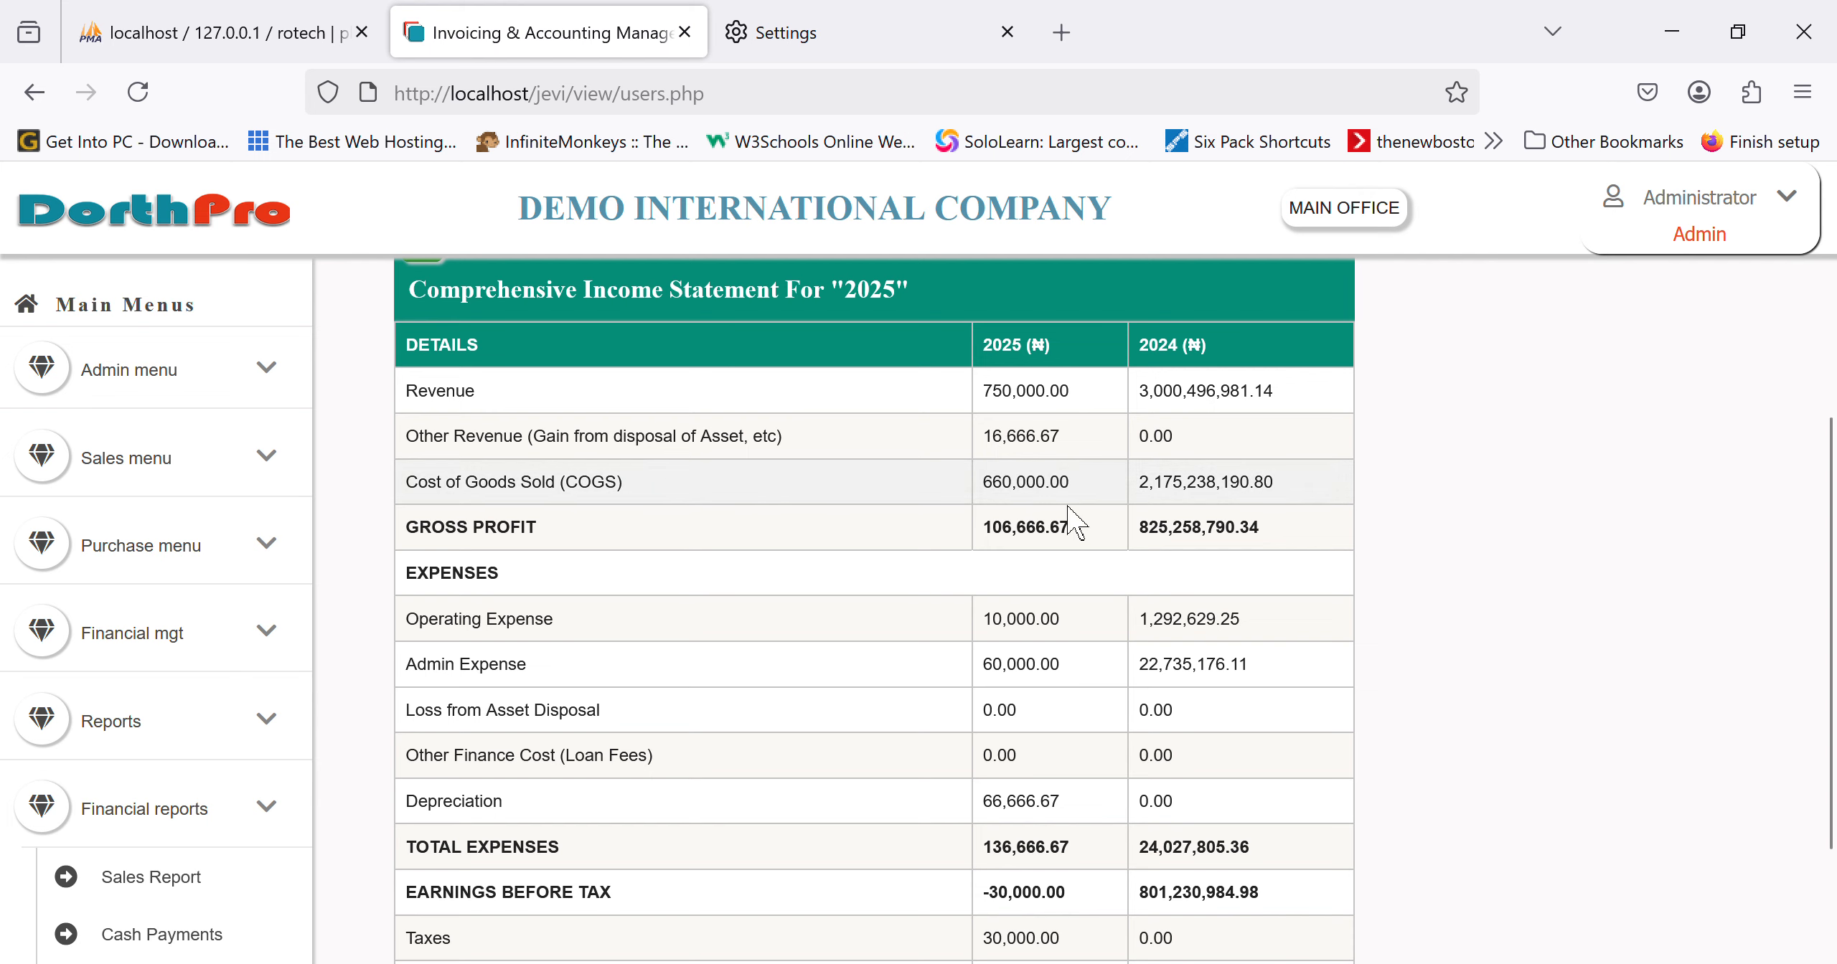
pyautogui.scroll(-1, 1063, 512)
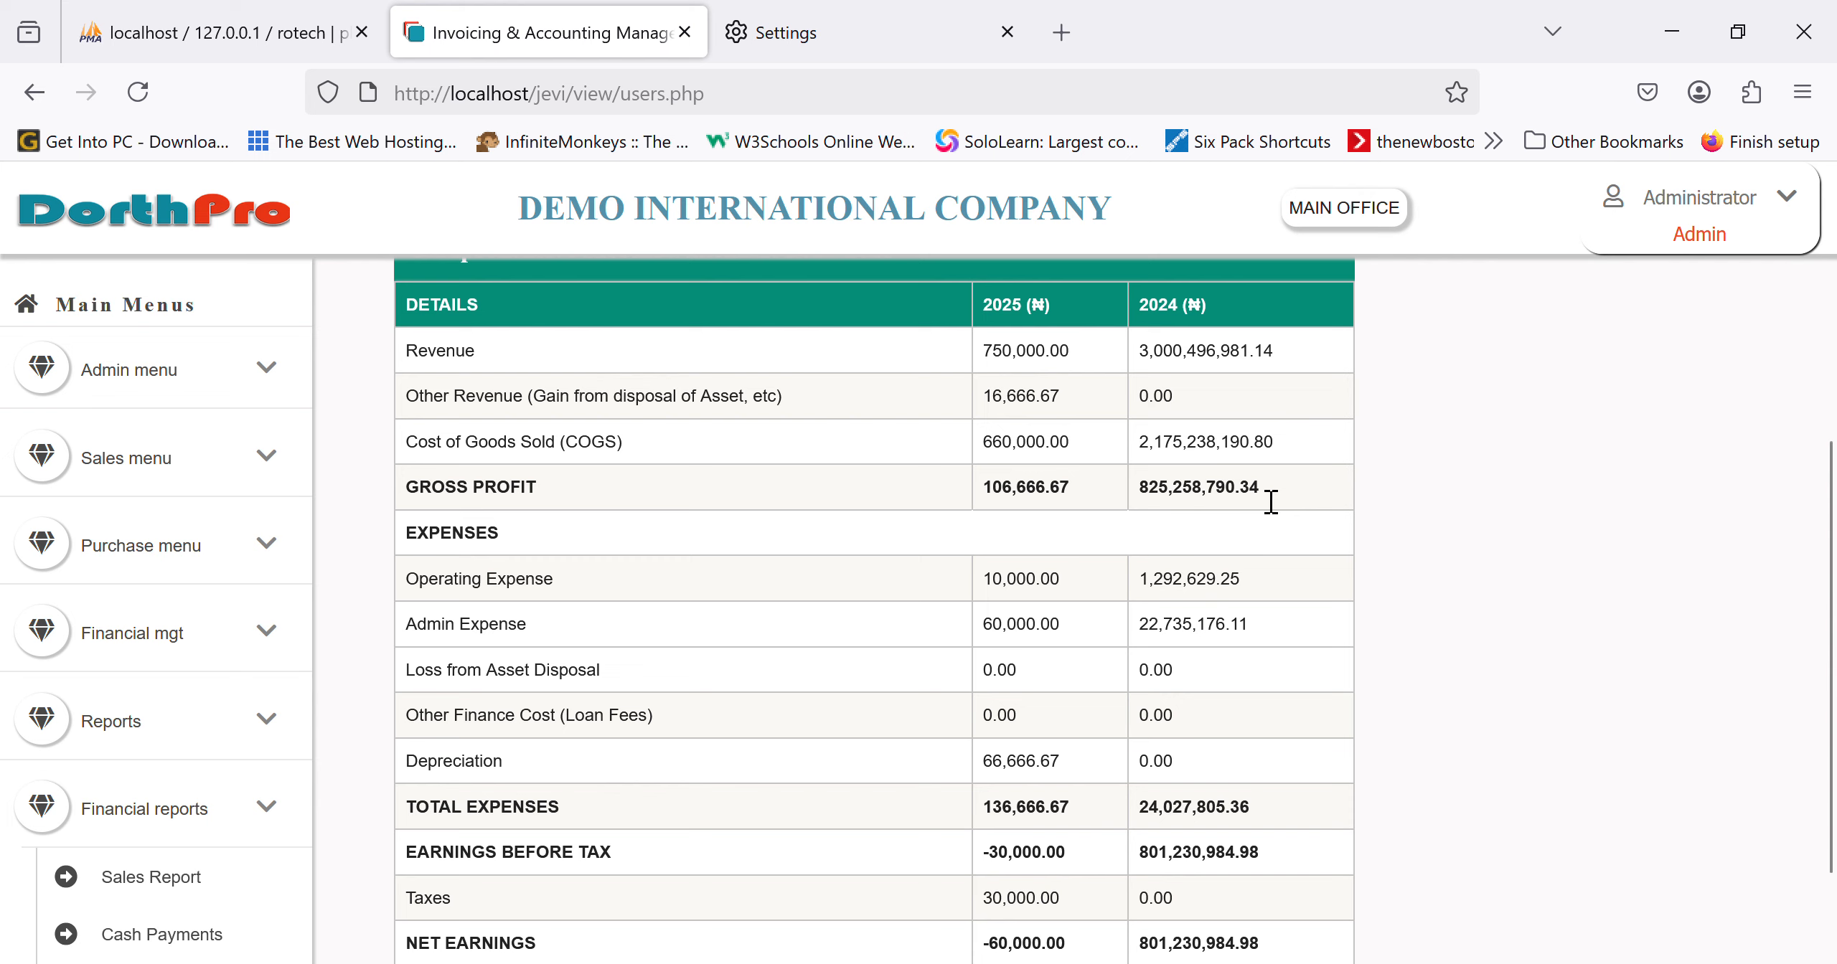
pyautogui.scroll(-2, 1270, 501)
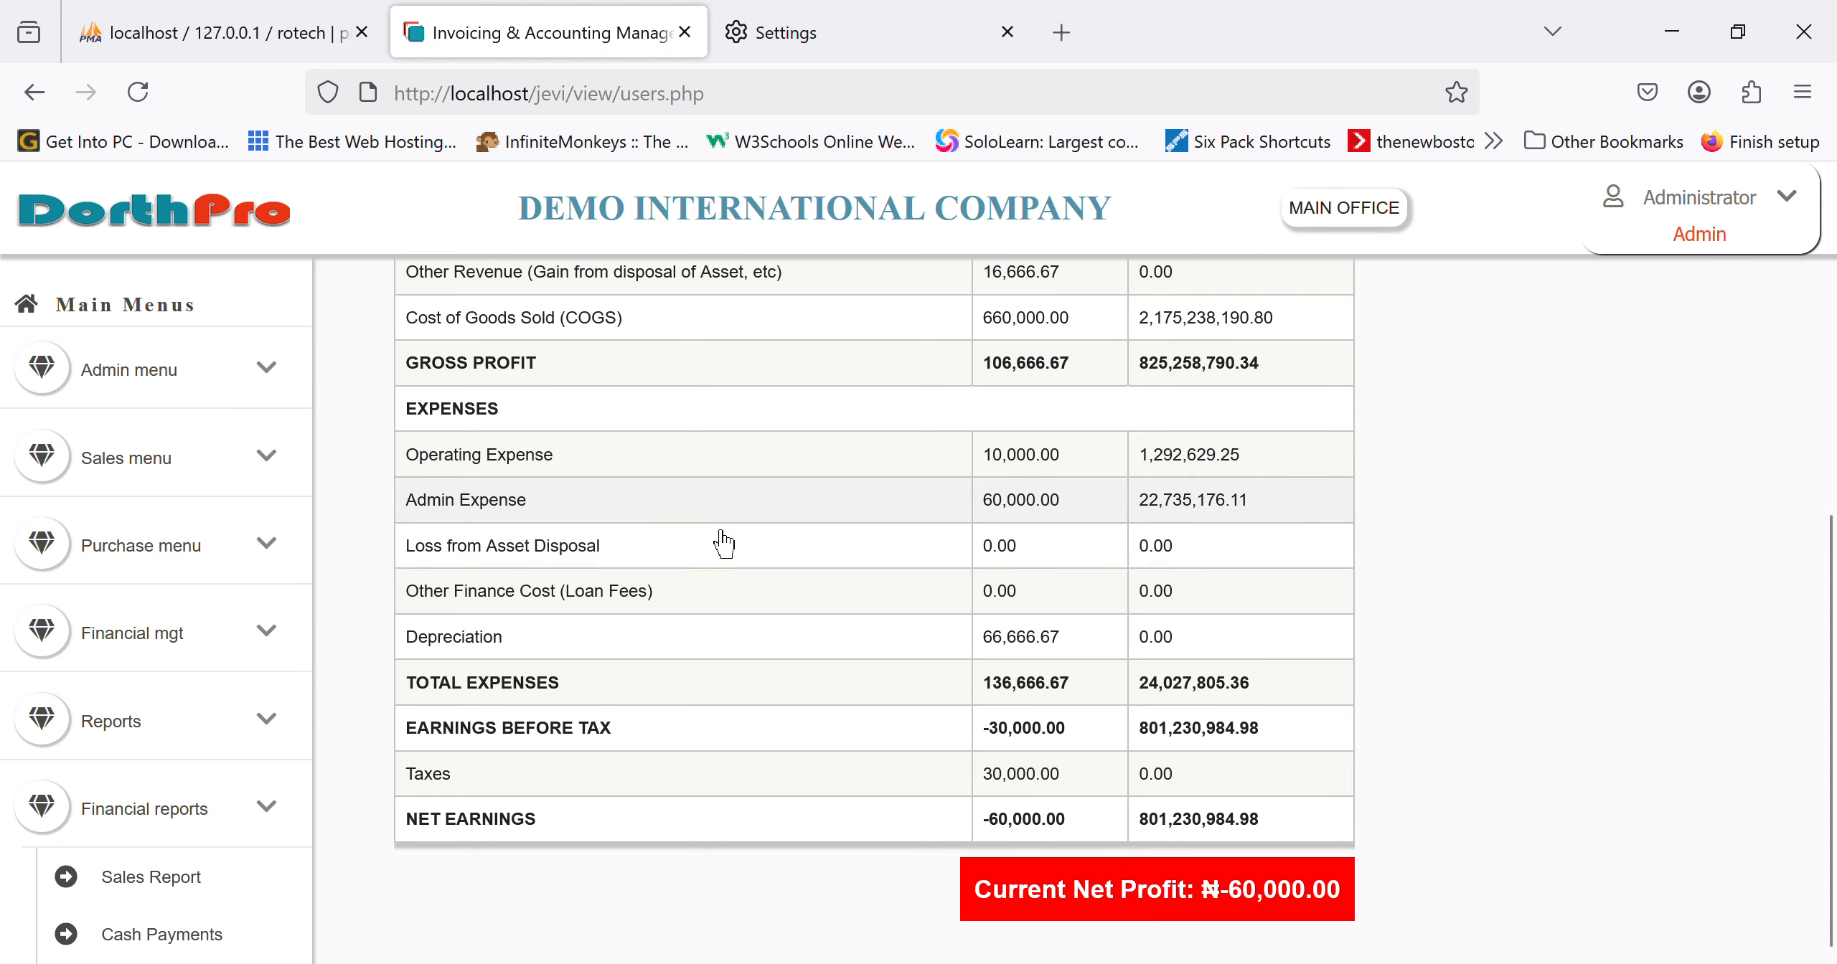
# Step: Expand the Admin Expense row to show its sub-accounts
pyautogui.click(468, 522)
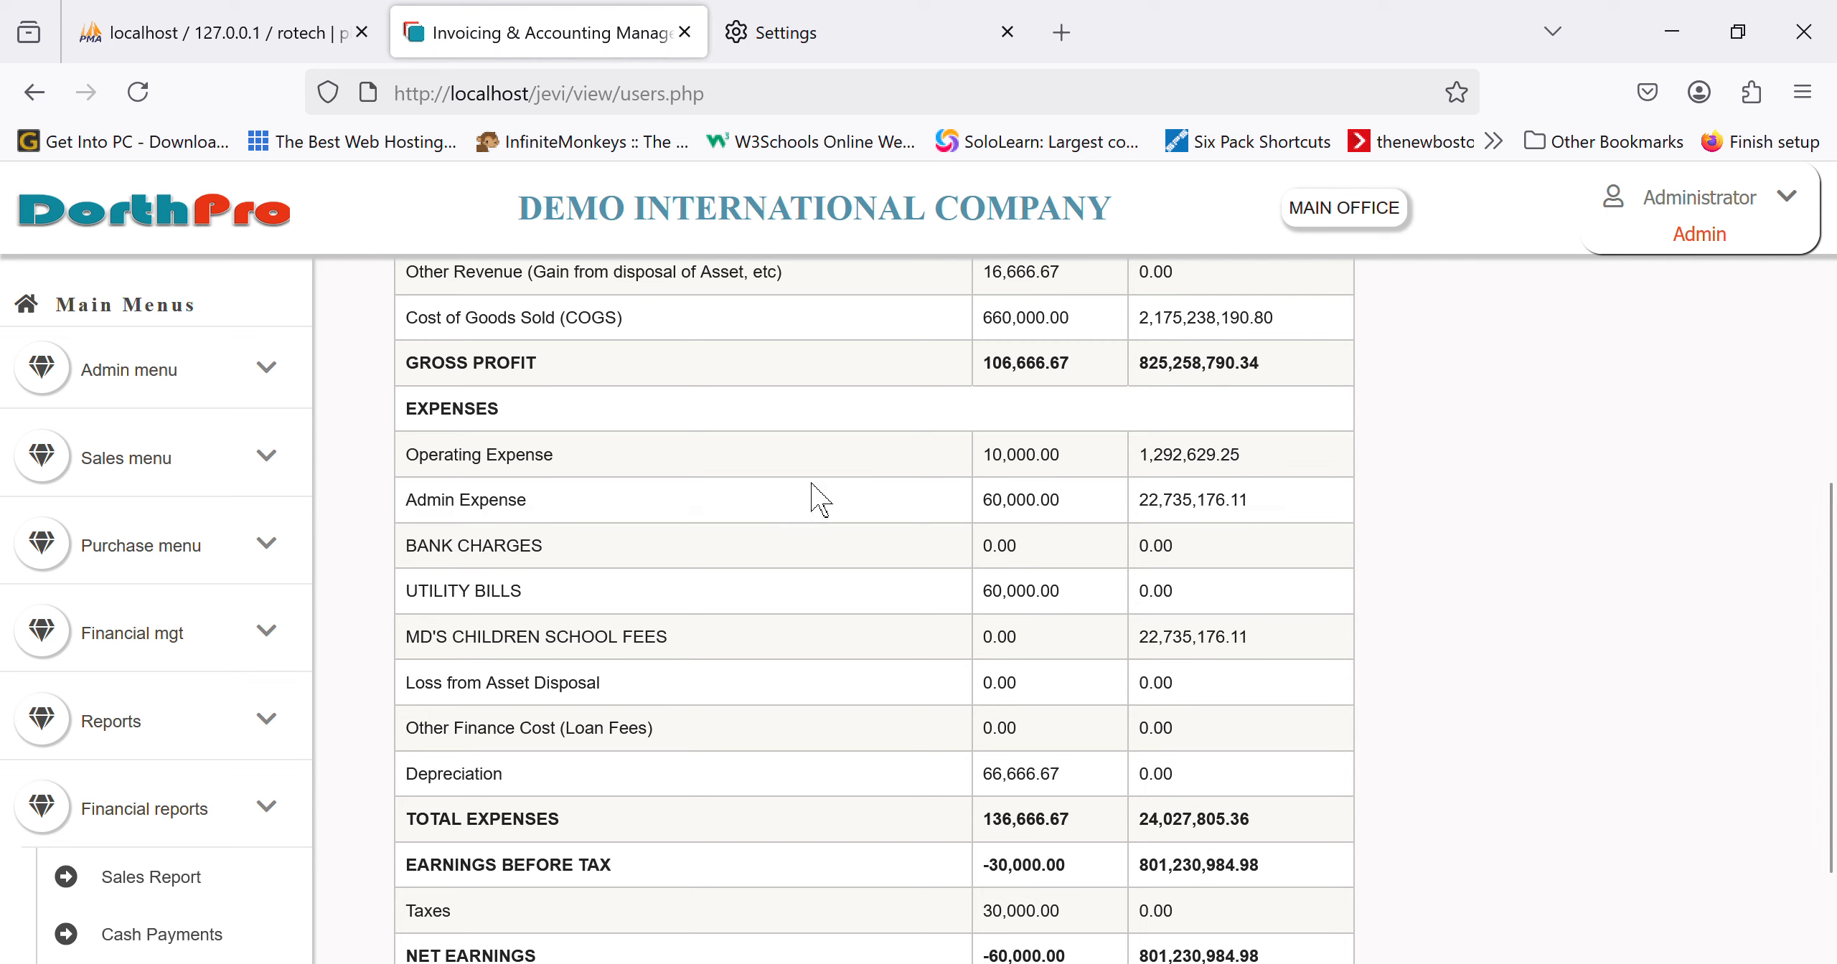
pyautogui.scroll(-2, 533, 754)
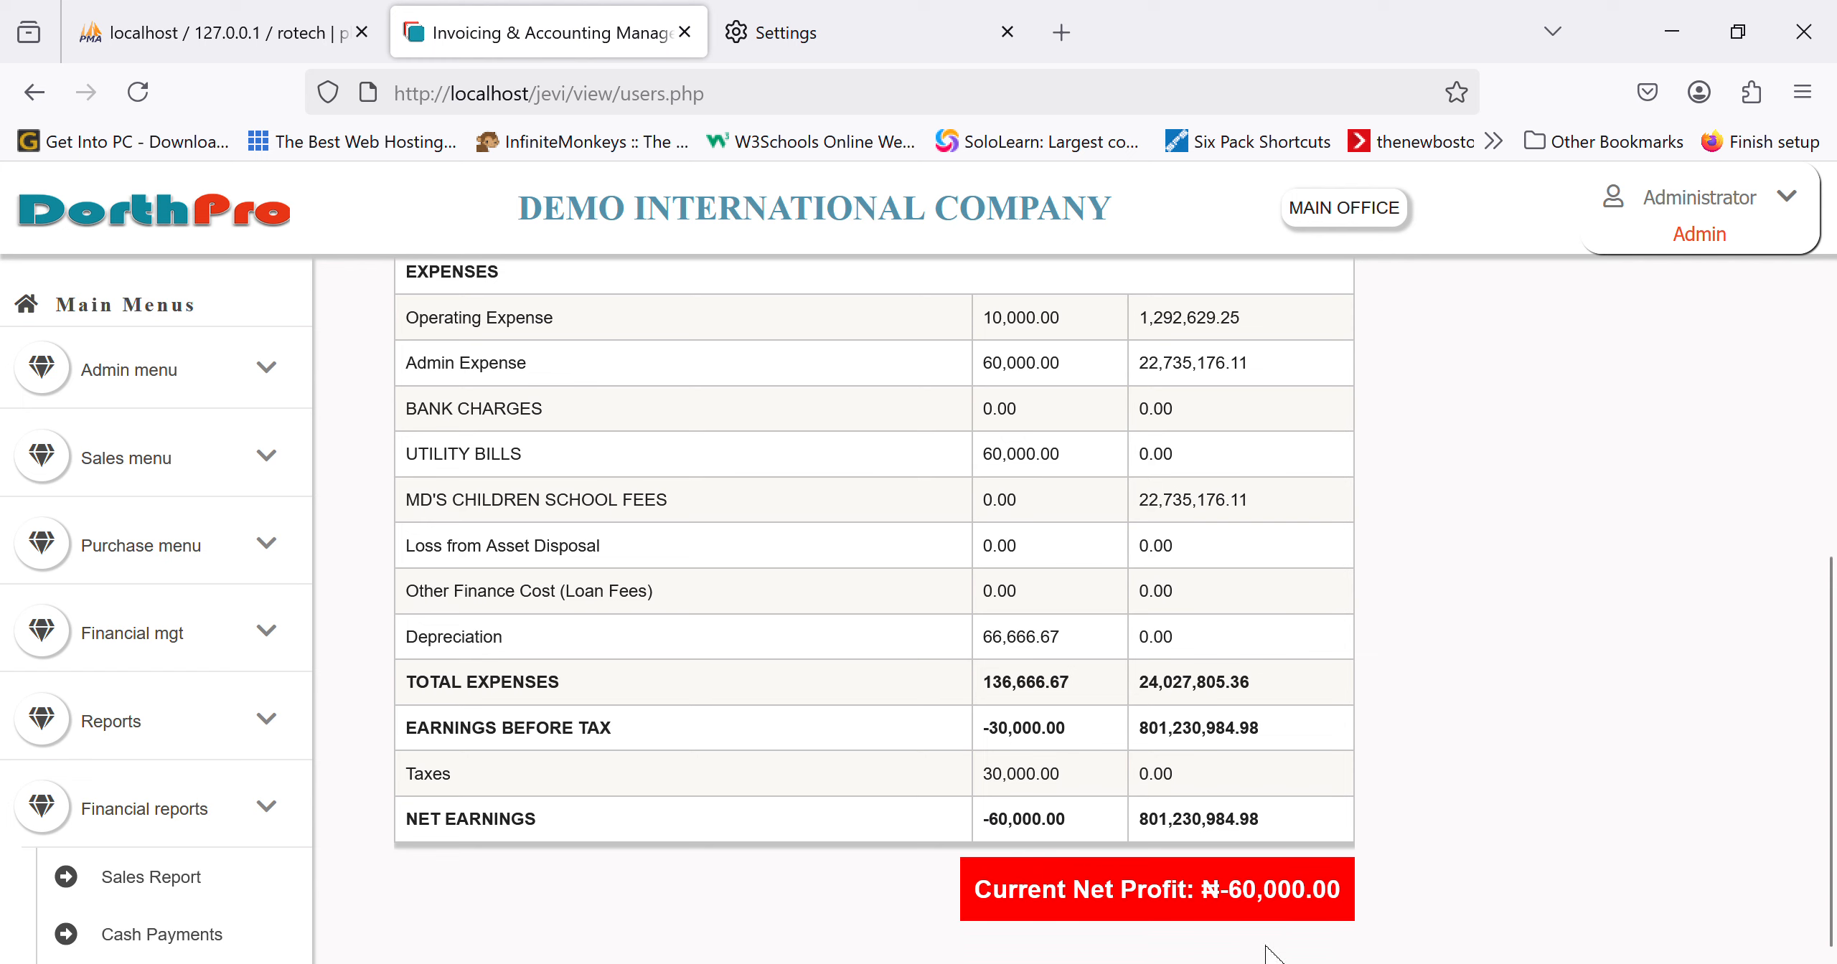
pyautogui.scroll(-10, 200, 861)
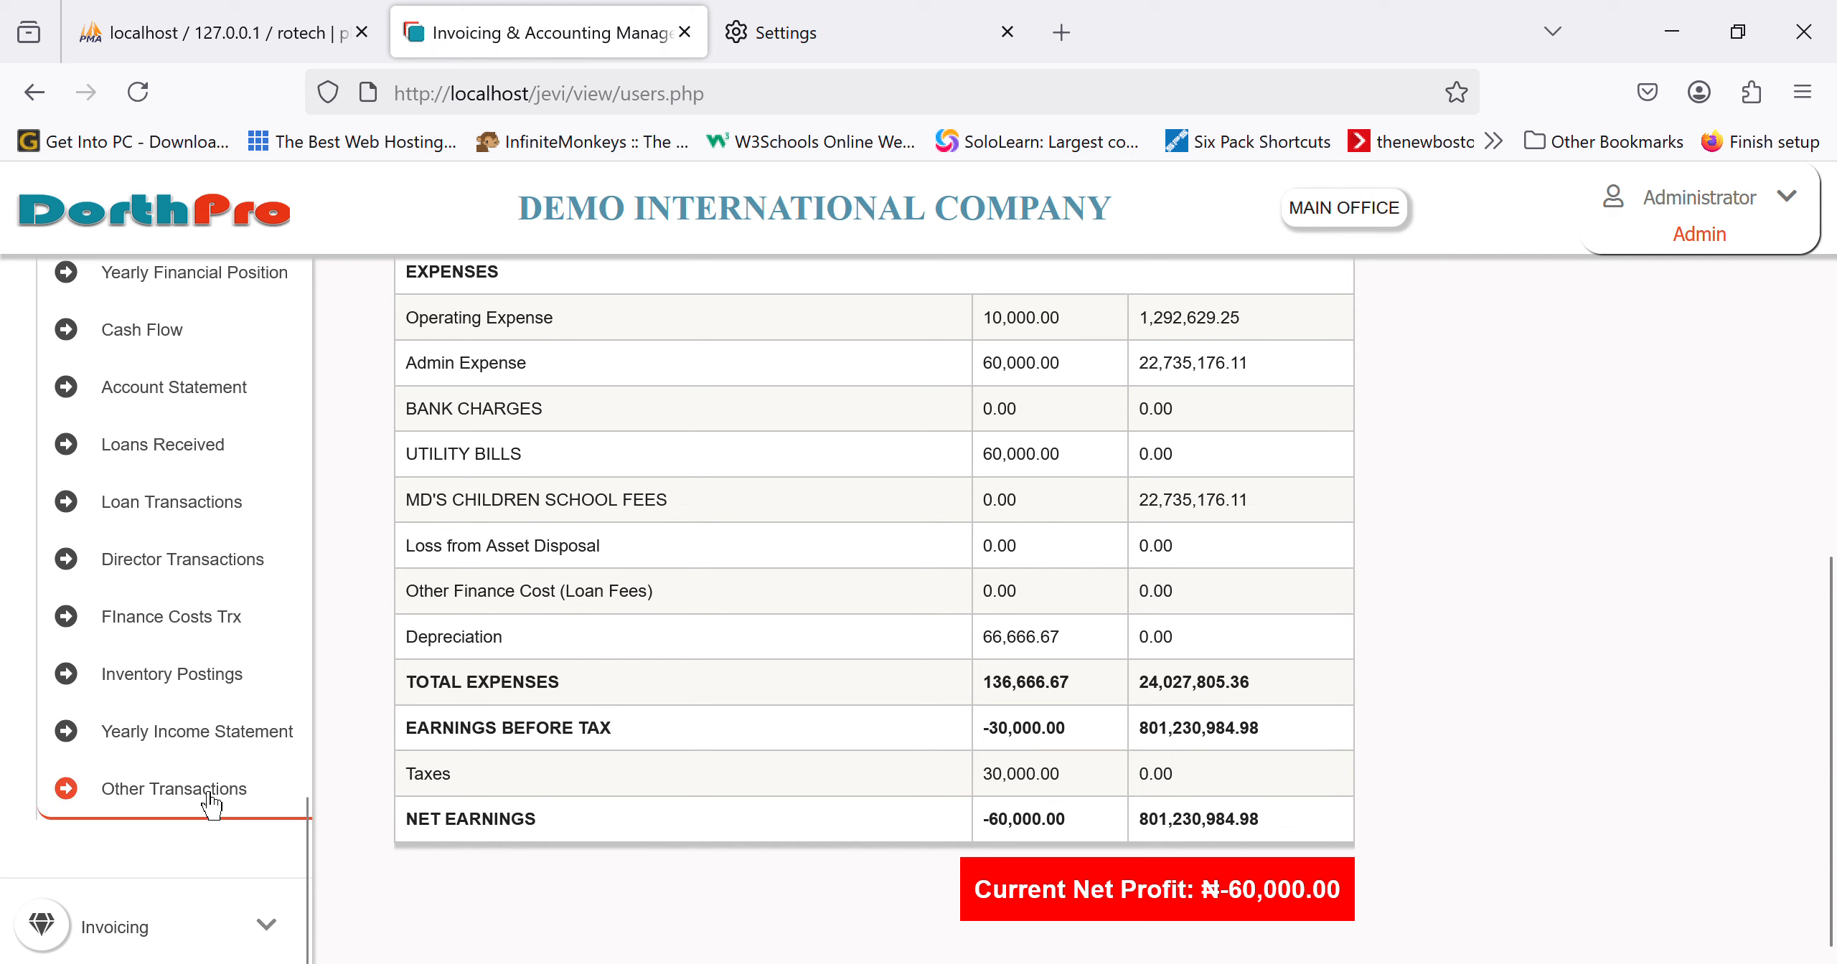
# Step: Open the Income Statement showing ₦600,000.00 cost of goods sold and ₦-605,000.00 net earnings
pyautogui.scroll(1, 205, 793)
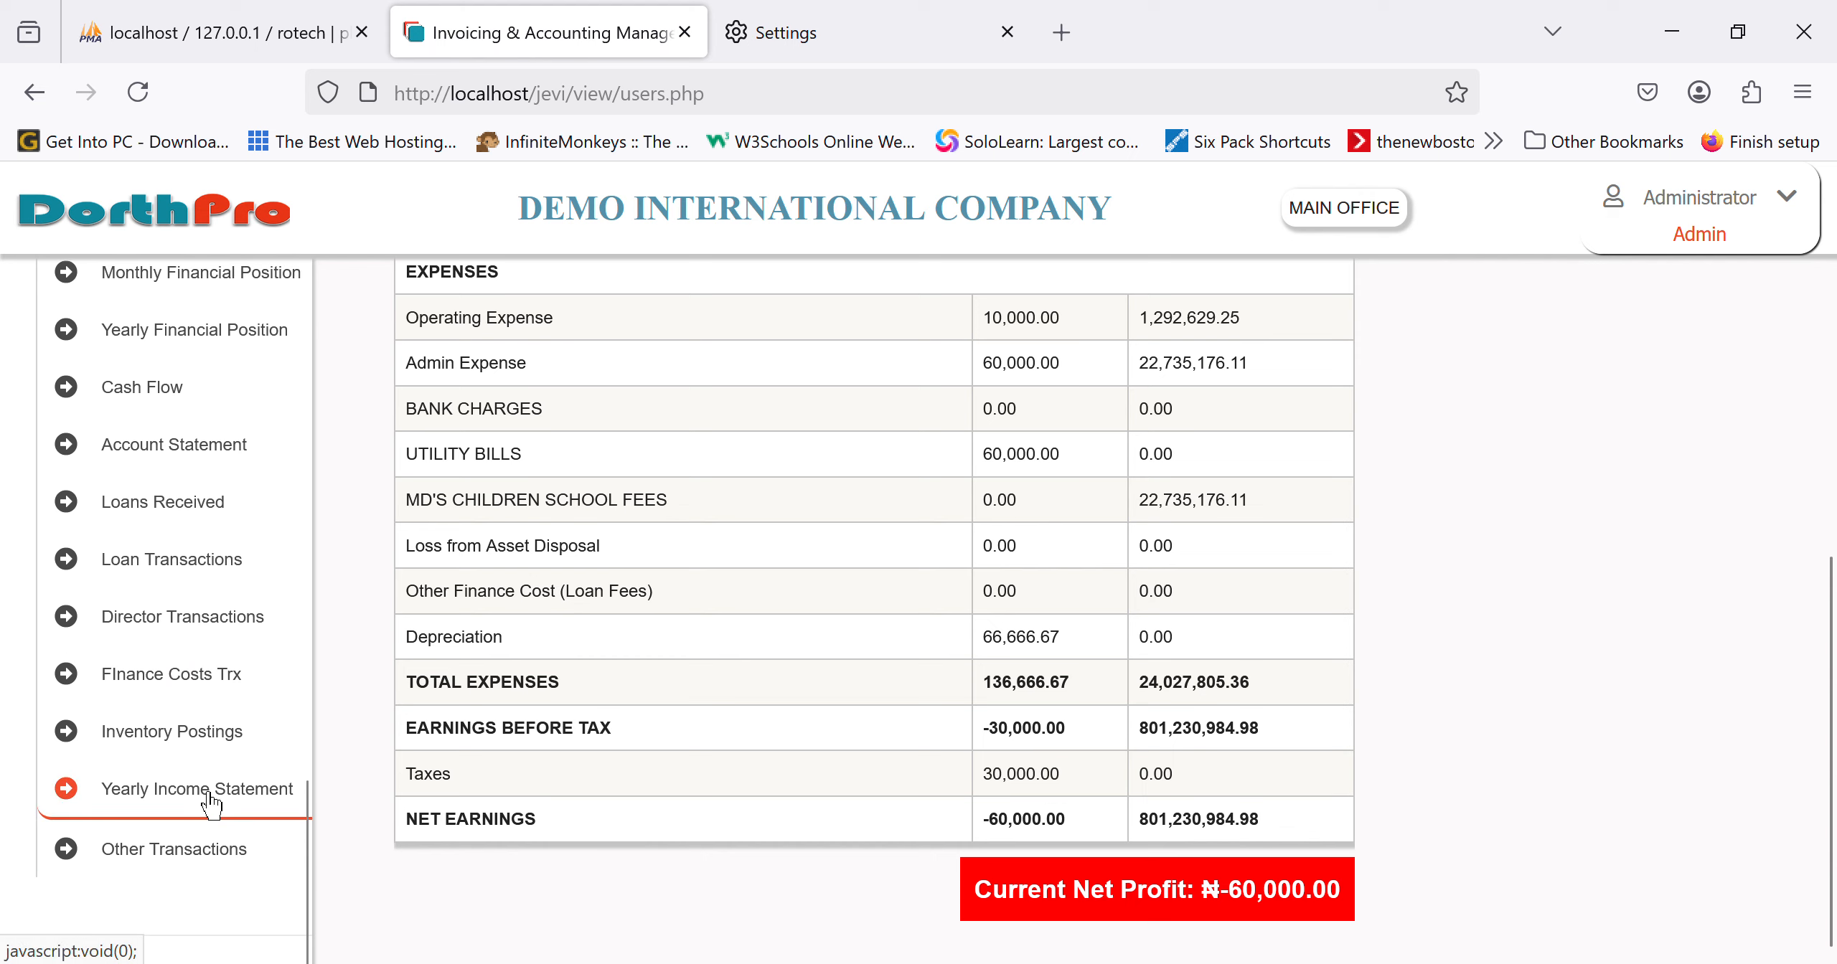
pyautogui.scroll(6, 211, 804)
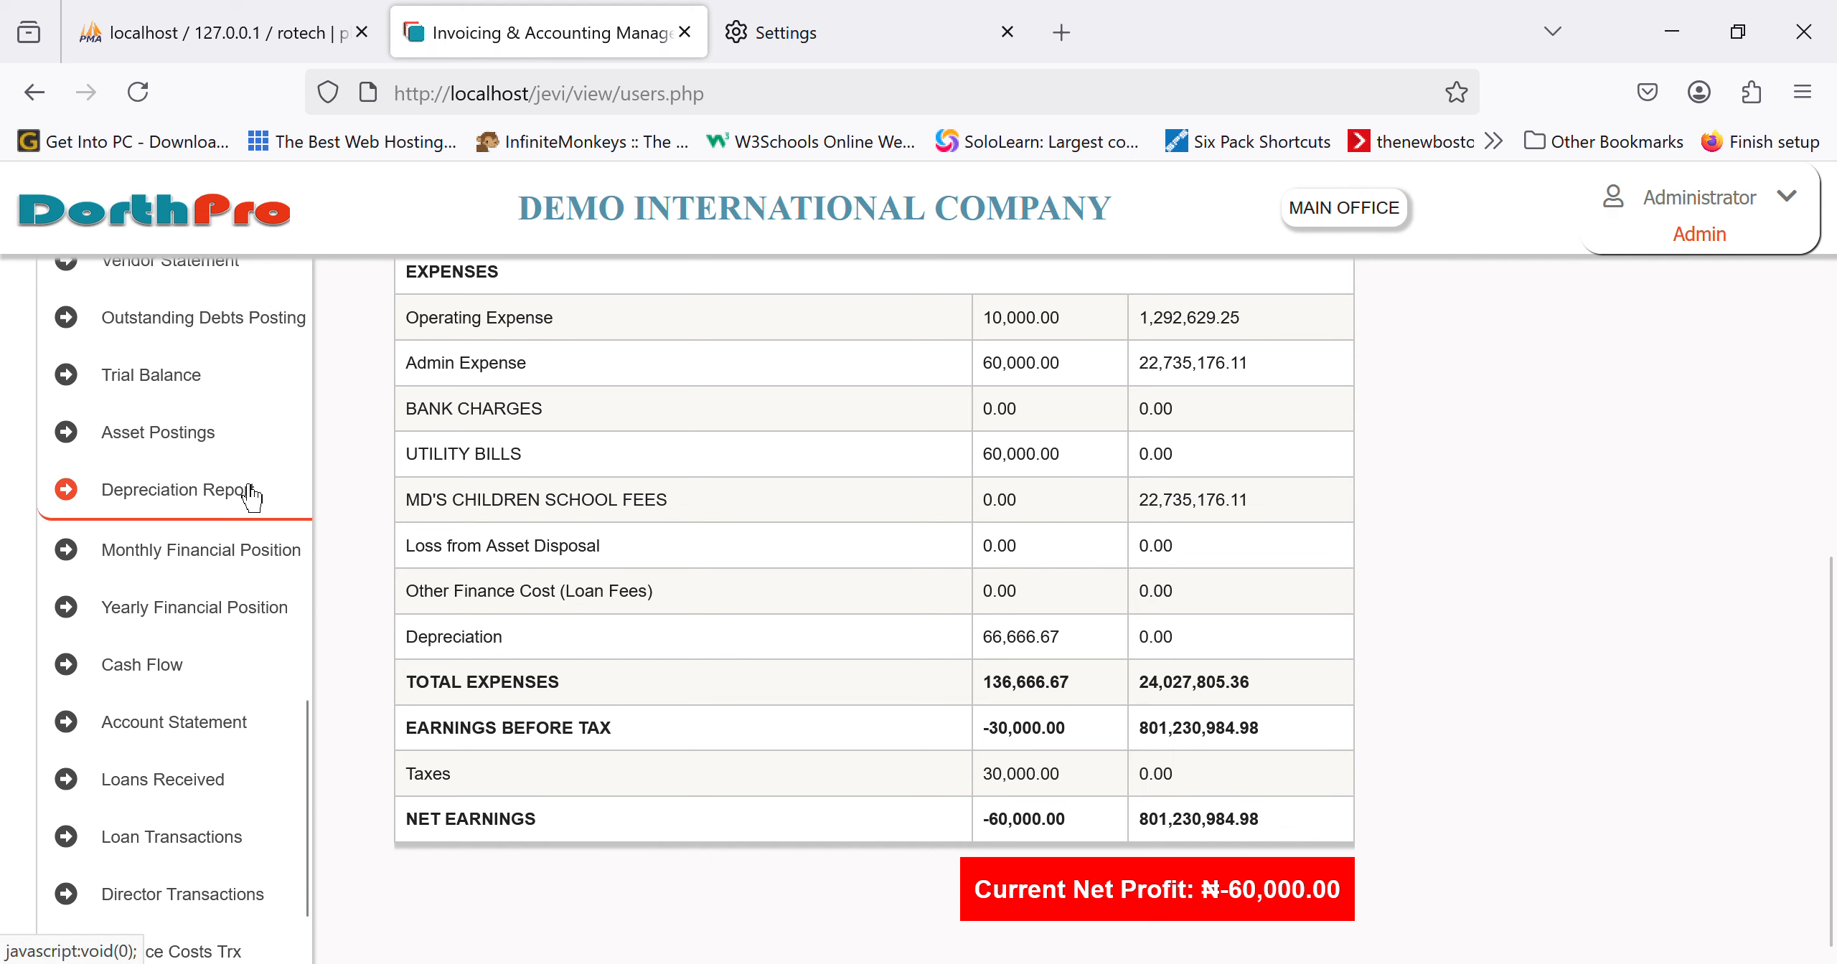
pyautogui.scroll(2, 251, 497)
pyautogui.scroll(8, 247, 494)
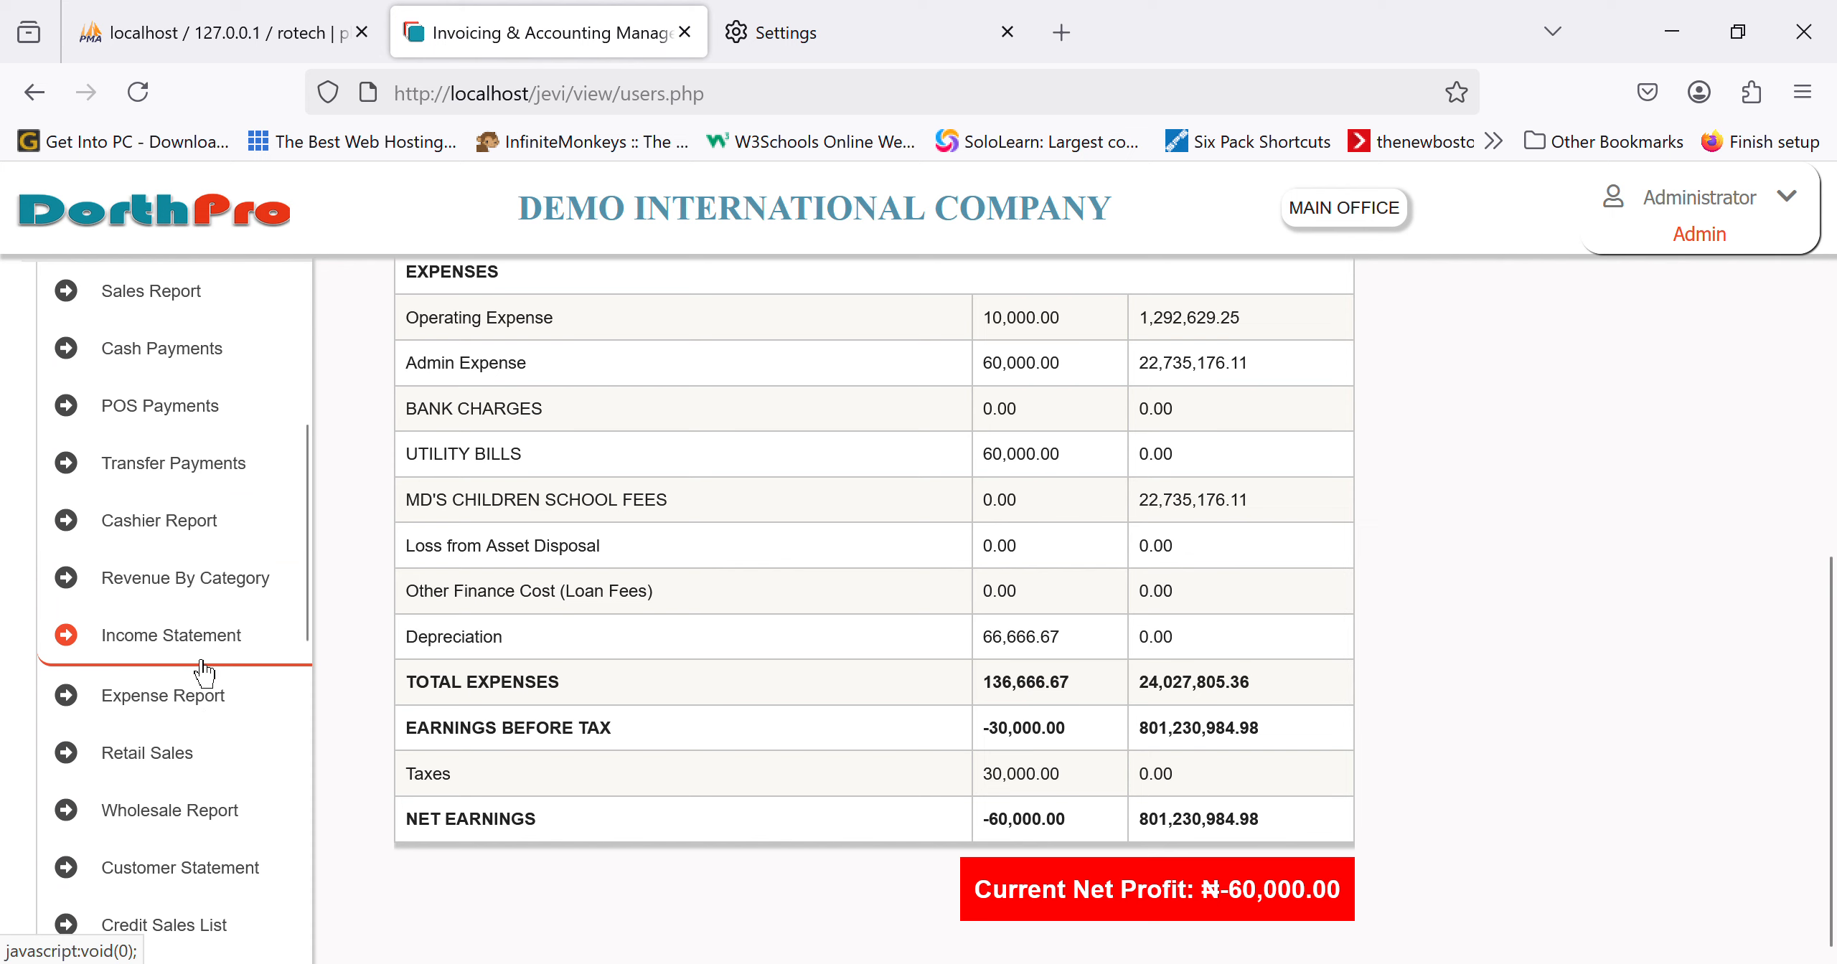
pyautogui.click(205, 669)
pyautogui.scroll(3, 990, 628)
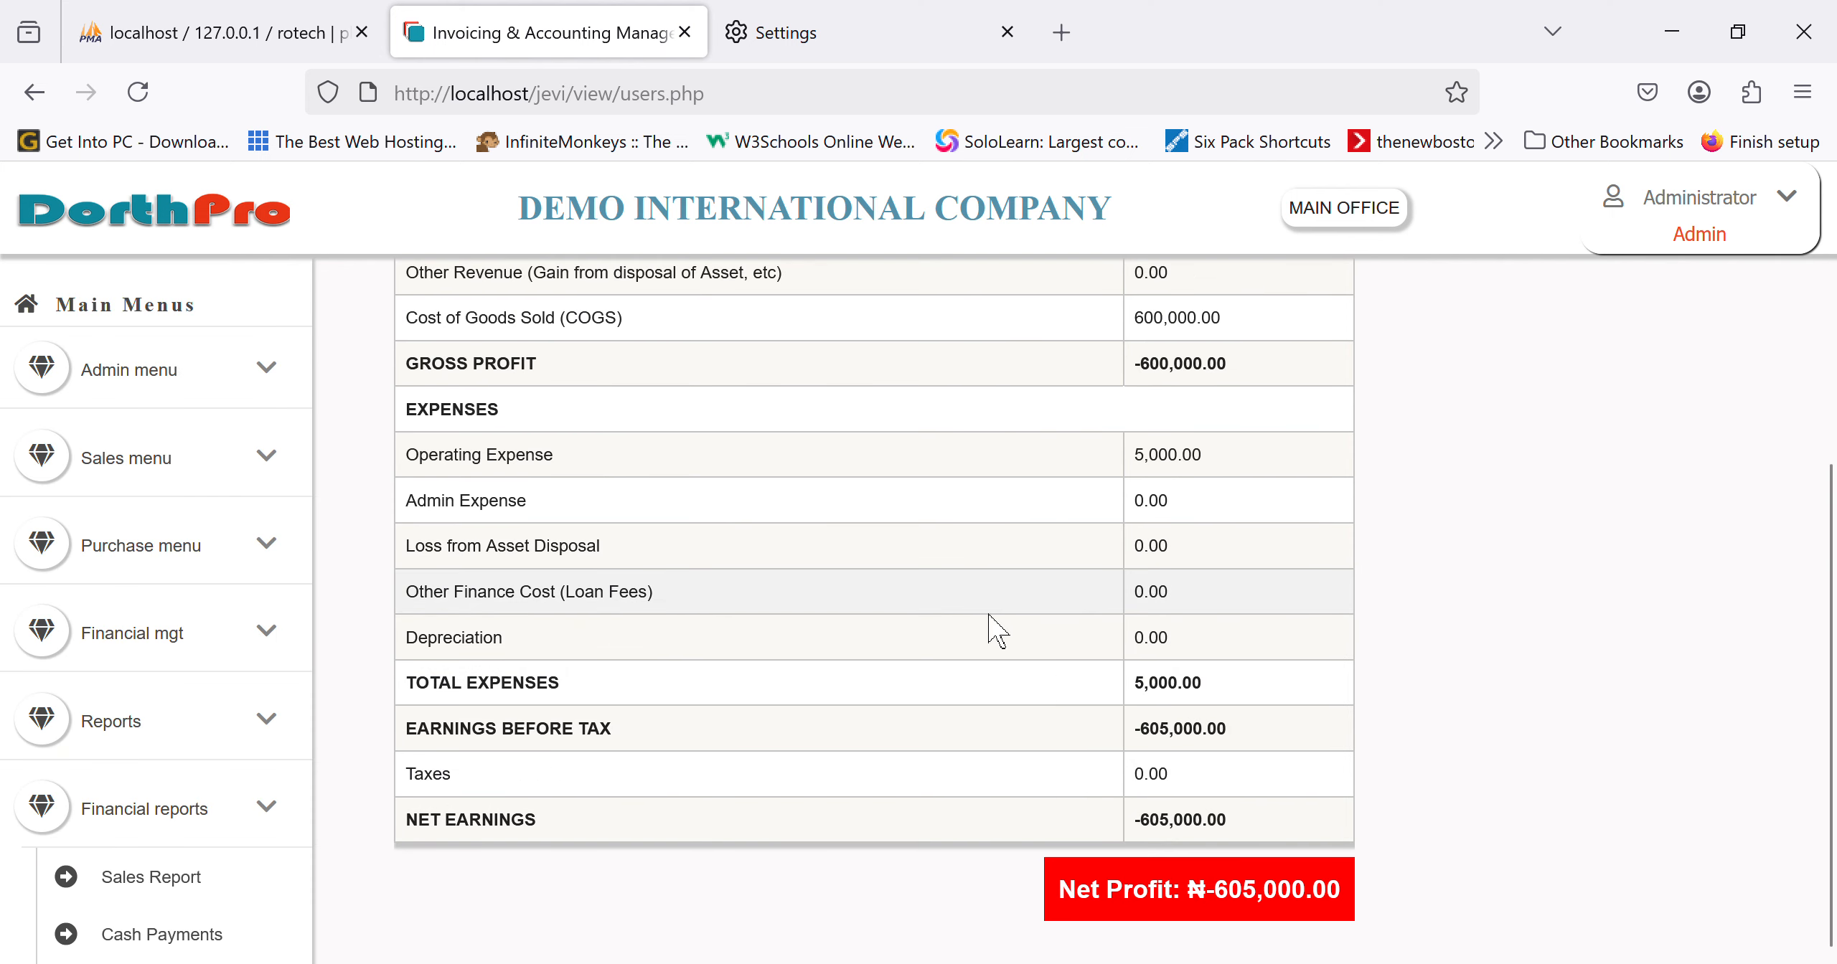
# Step: Rerun the income statement for 02/01/2025 to 04/17/2025, showing net earnings of ₦-60,000.00
pyautogui.scroll(5, 993, 630)
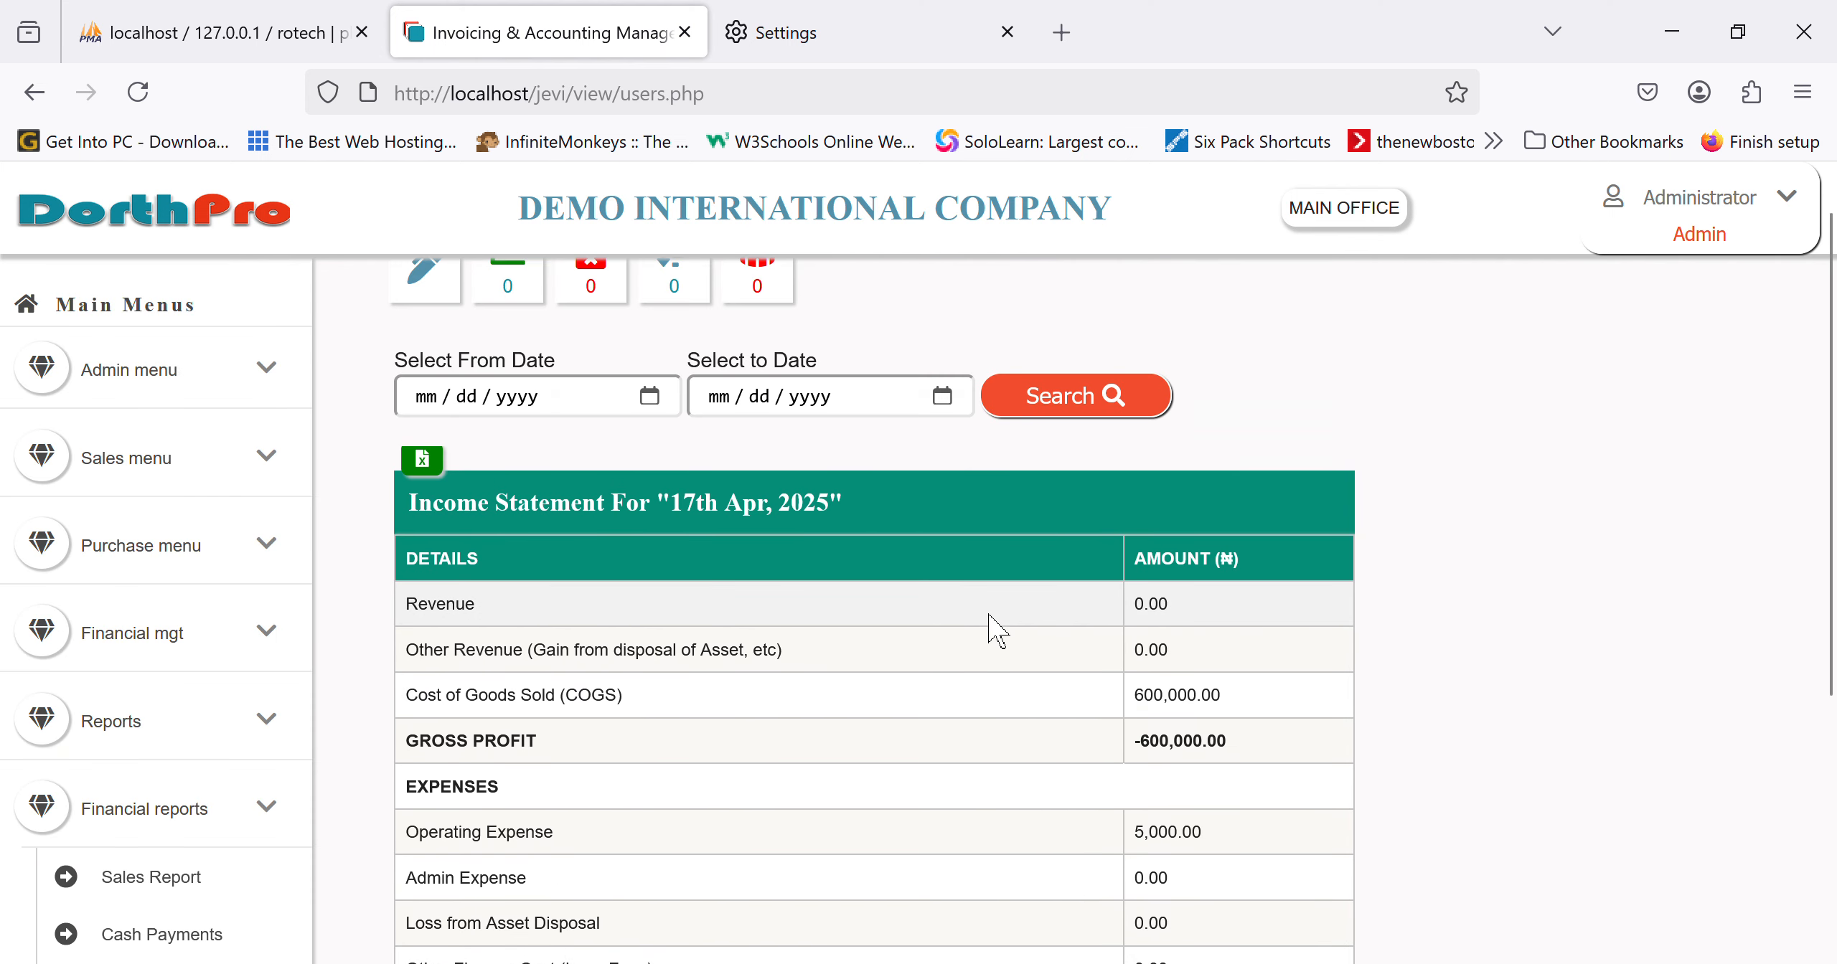
pyautogui.scroll(-3, 989, 621)
pyautogui.scroll(4, 987, 574)
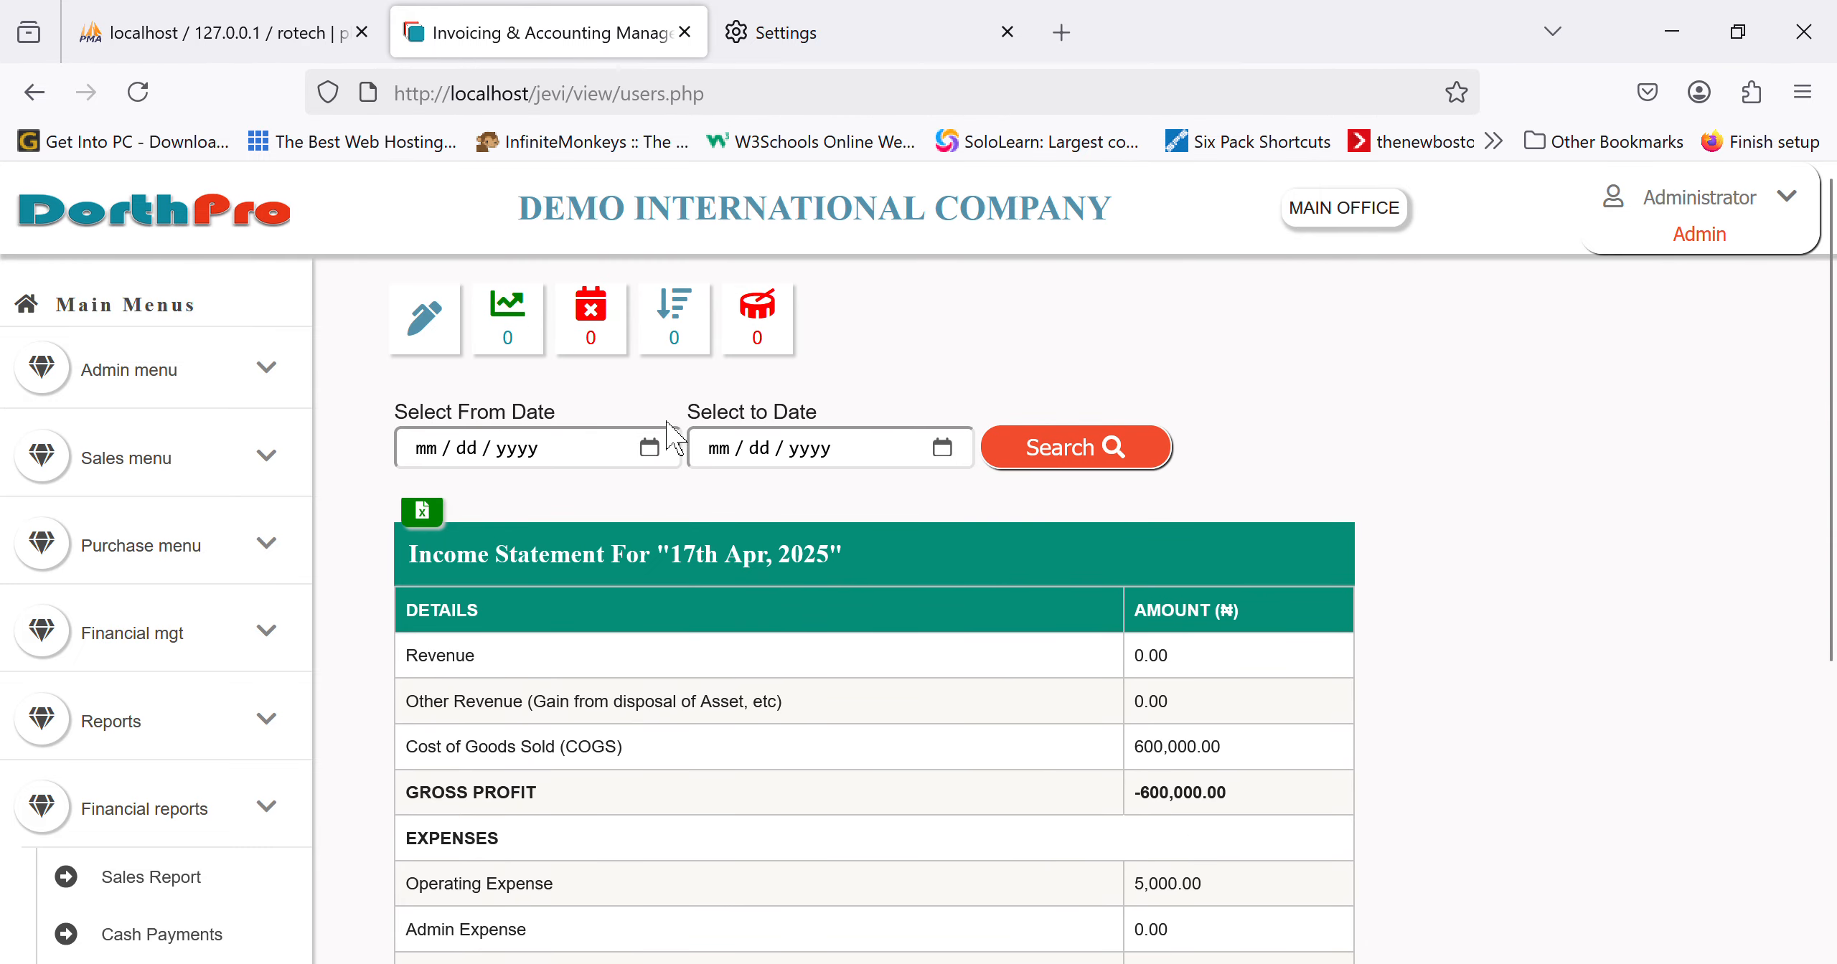
pyautogui.click(667, 458)
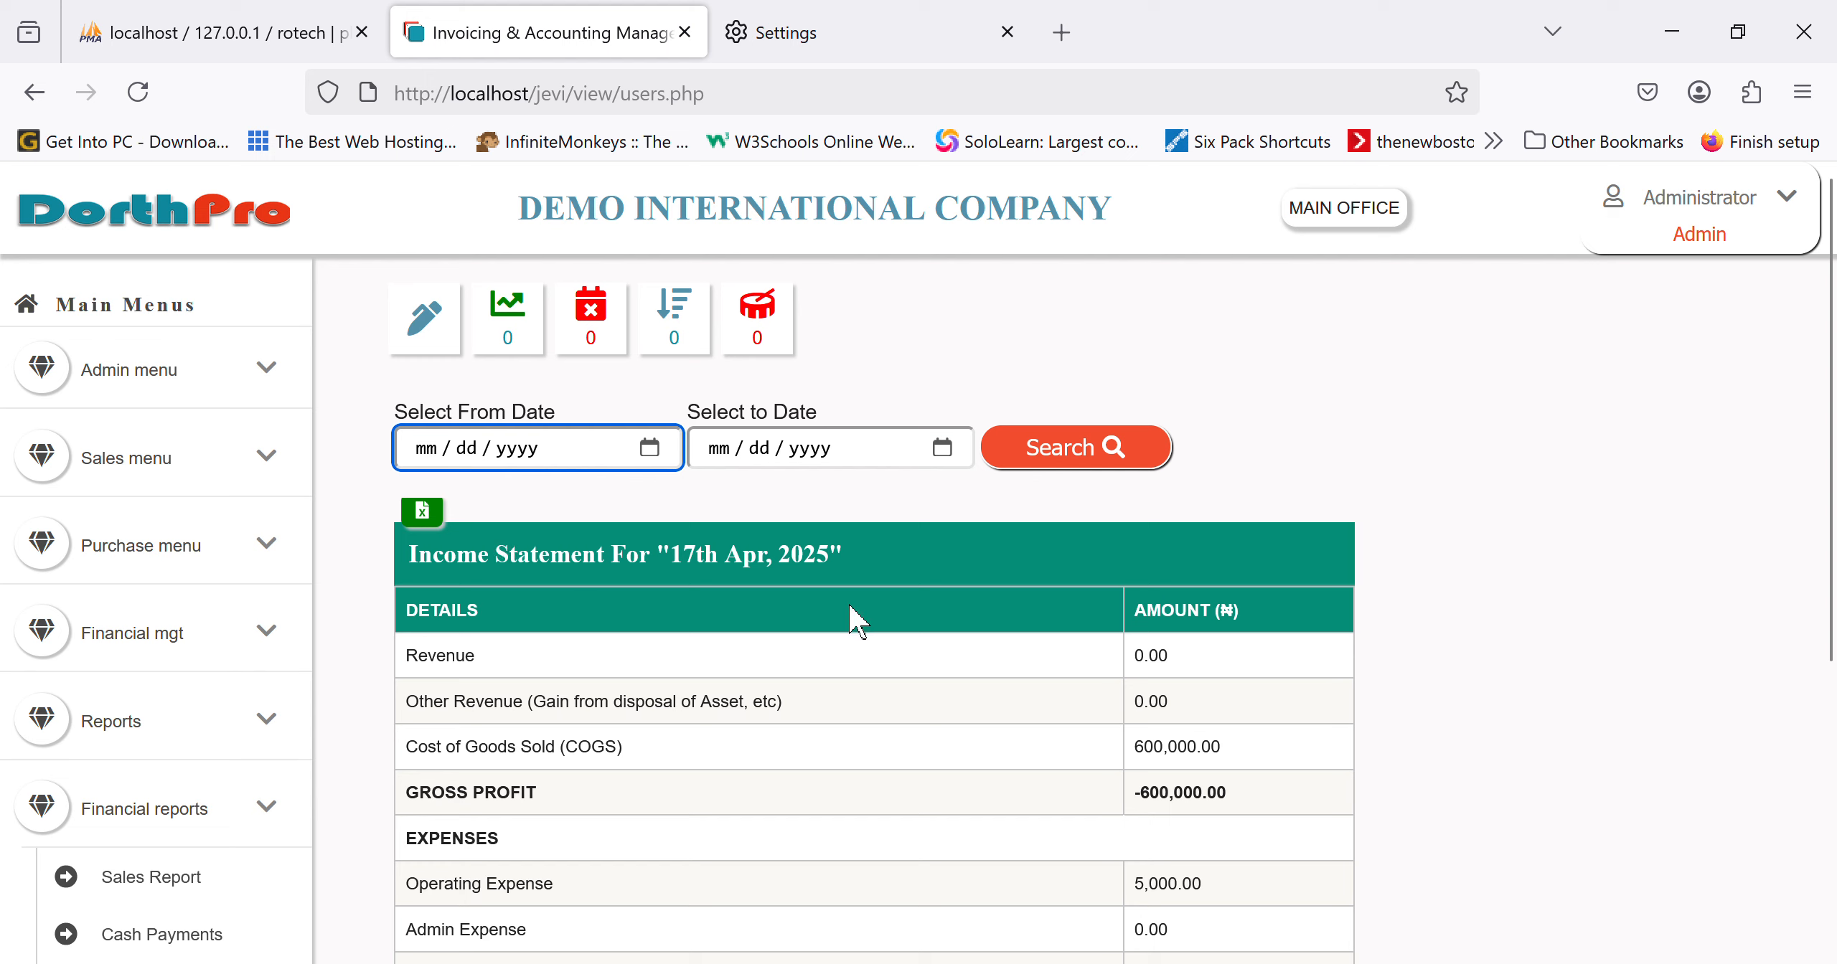
pyautogui.write('02012025')
pyautogui.click(947, 463)
pyautogui.write('04172025')
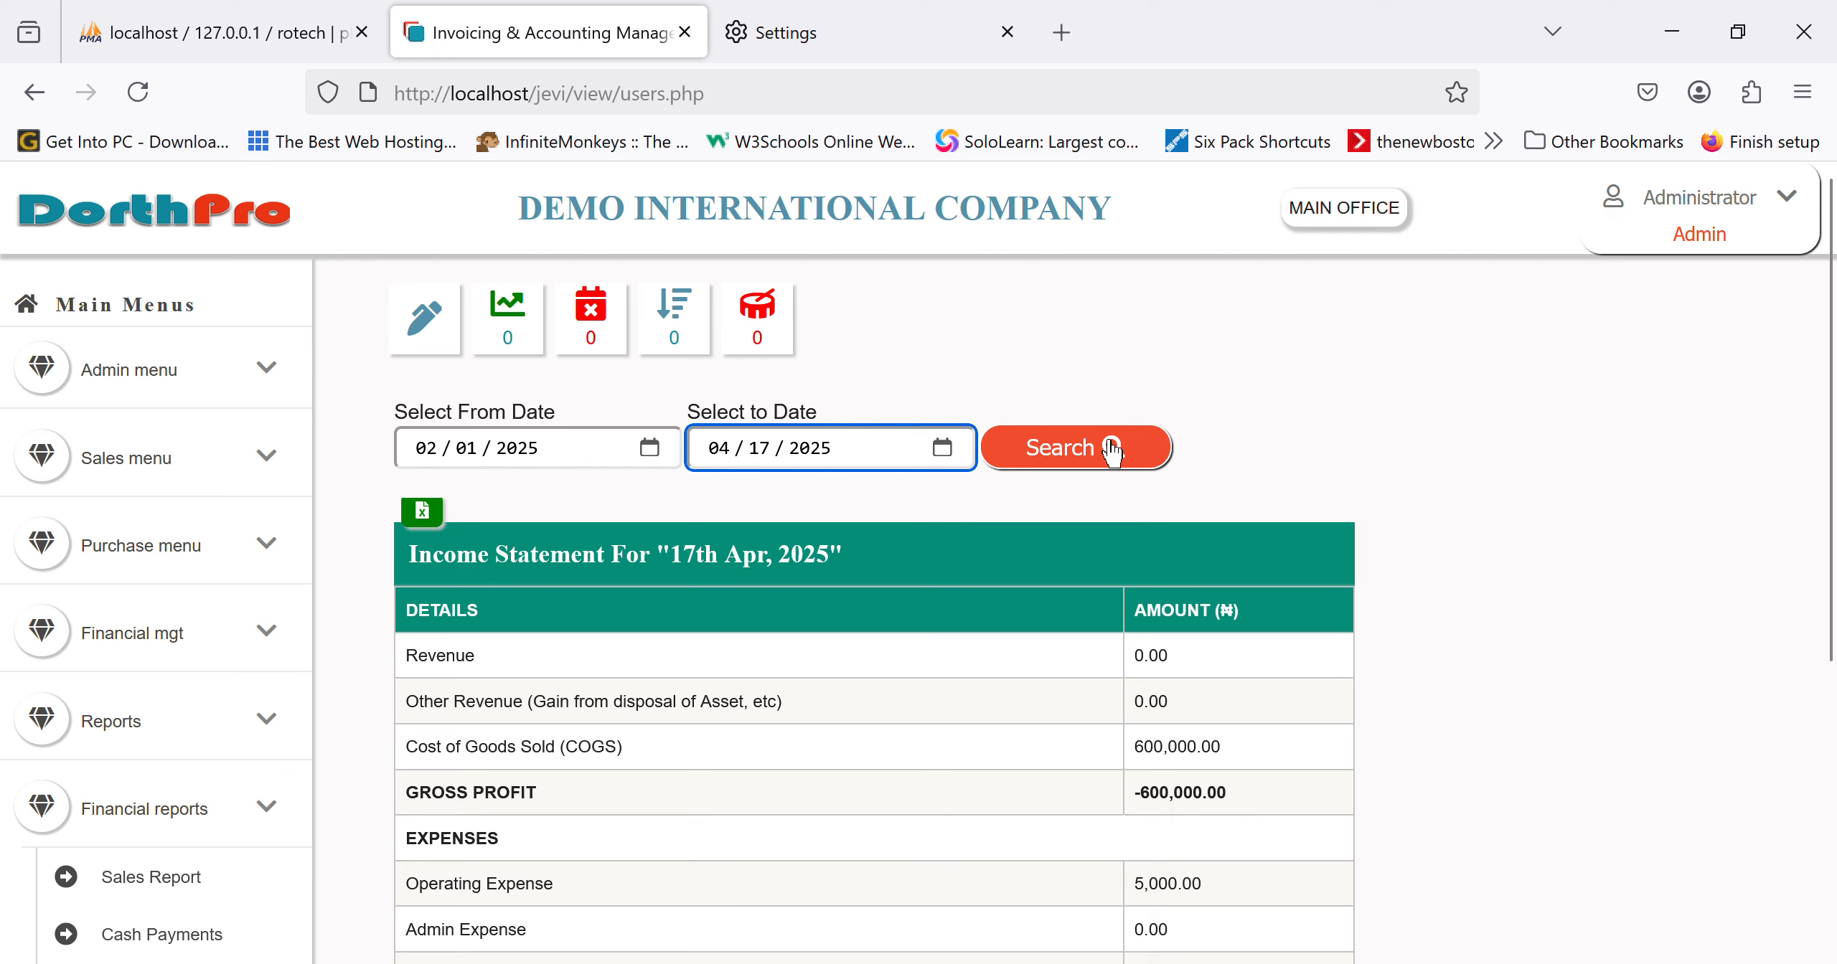
pyautogui.click(1112, 458)
pyautogui.scroll(-5, 1111, 789)
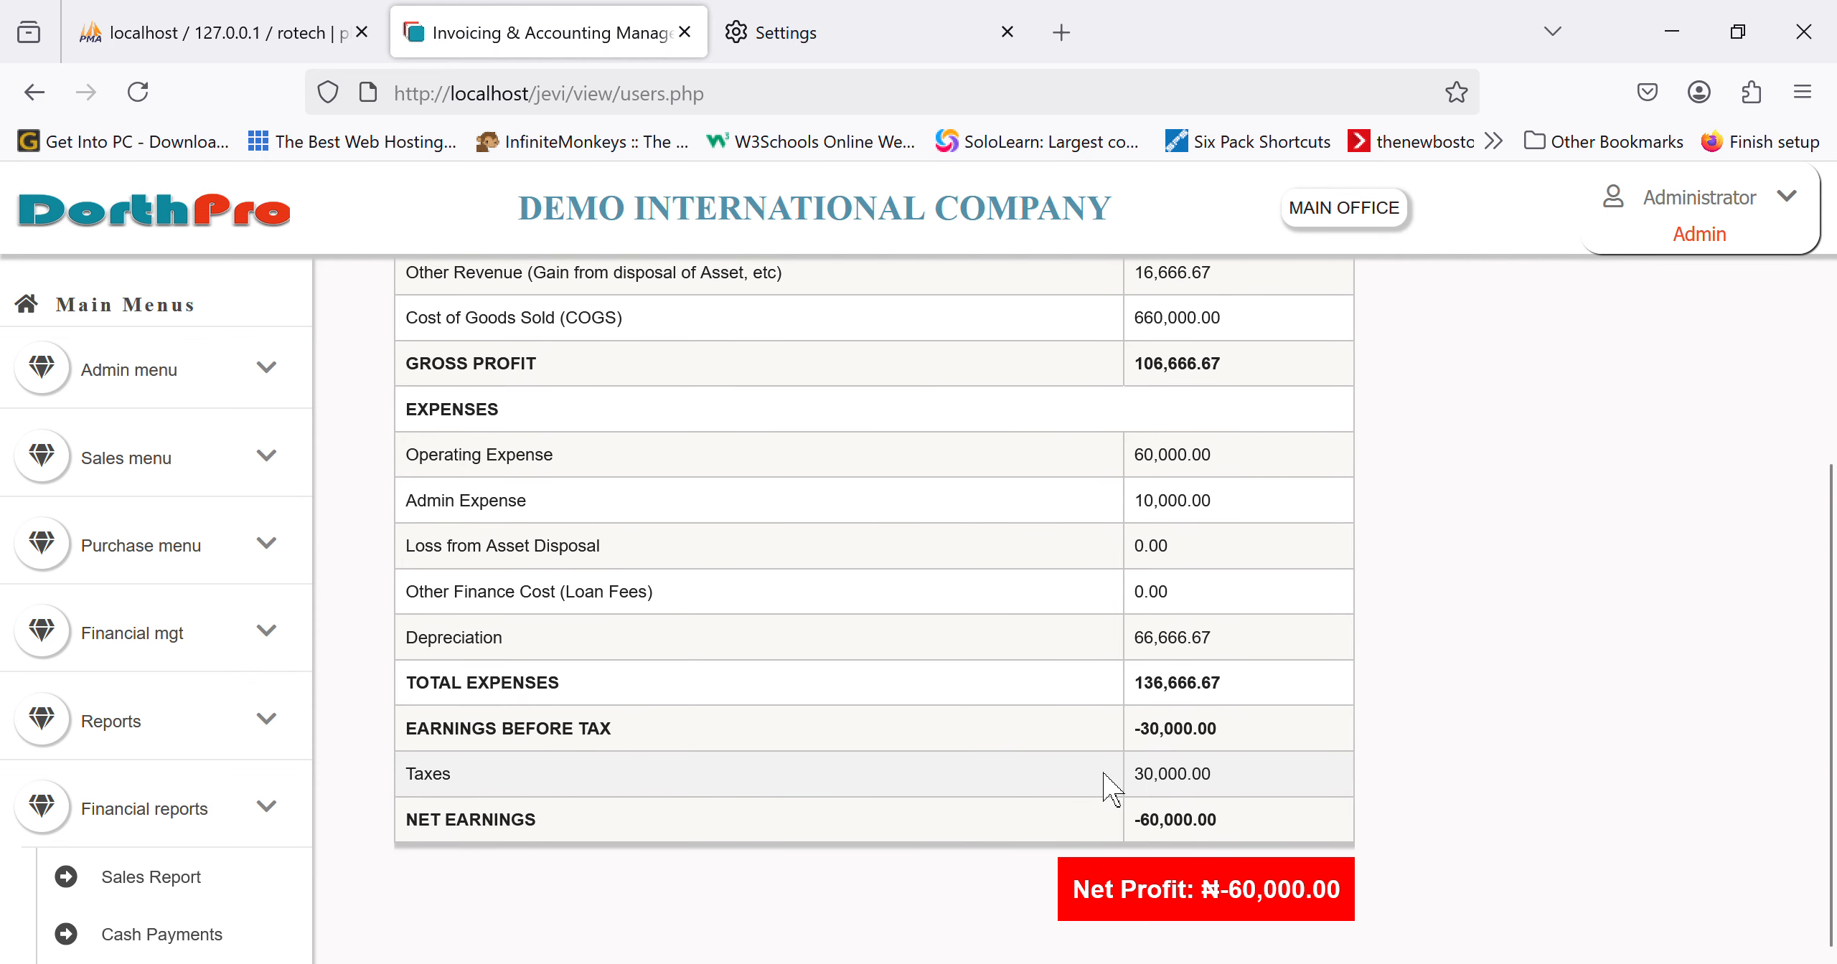
pyautogui.scroll(5, 1111, 789)
pyautogui.scroll(-7, 172, 718)
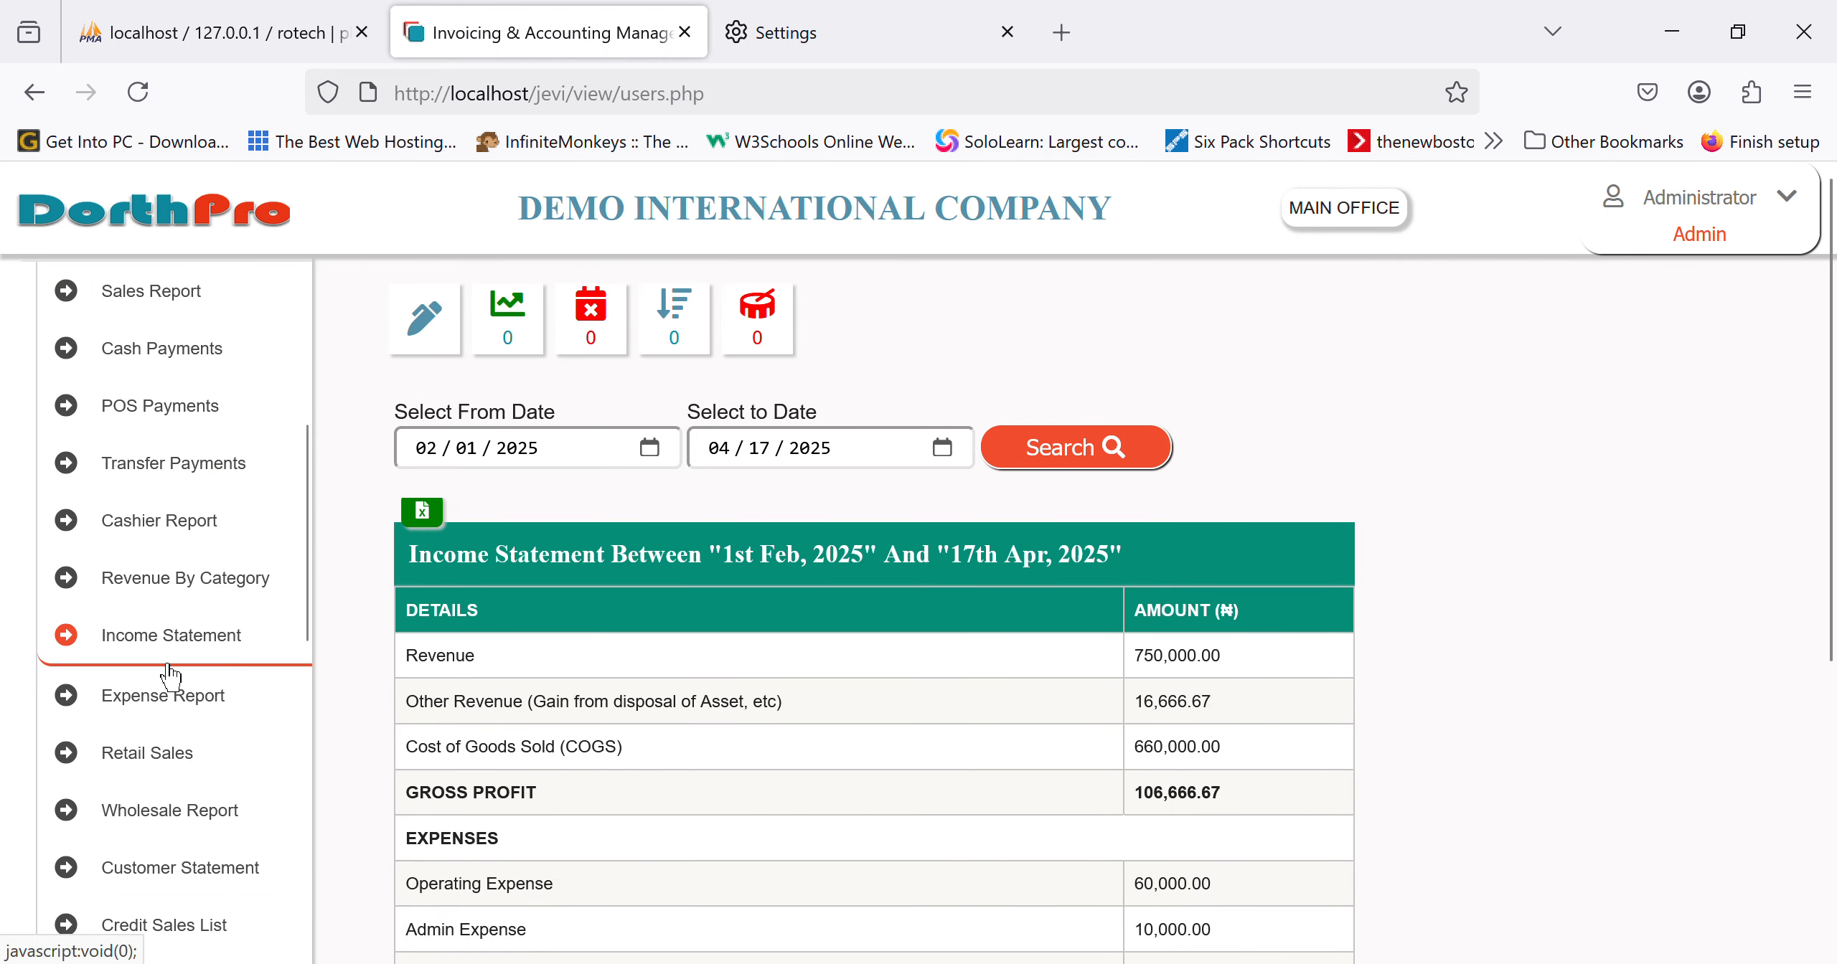
# Step: Reopen the comprehensive Yearly Income Statement report from the sidebar
pyautogui.scroll(-10, 170, 674)
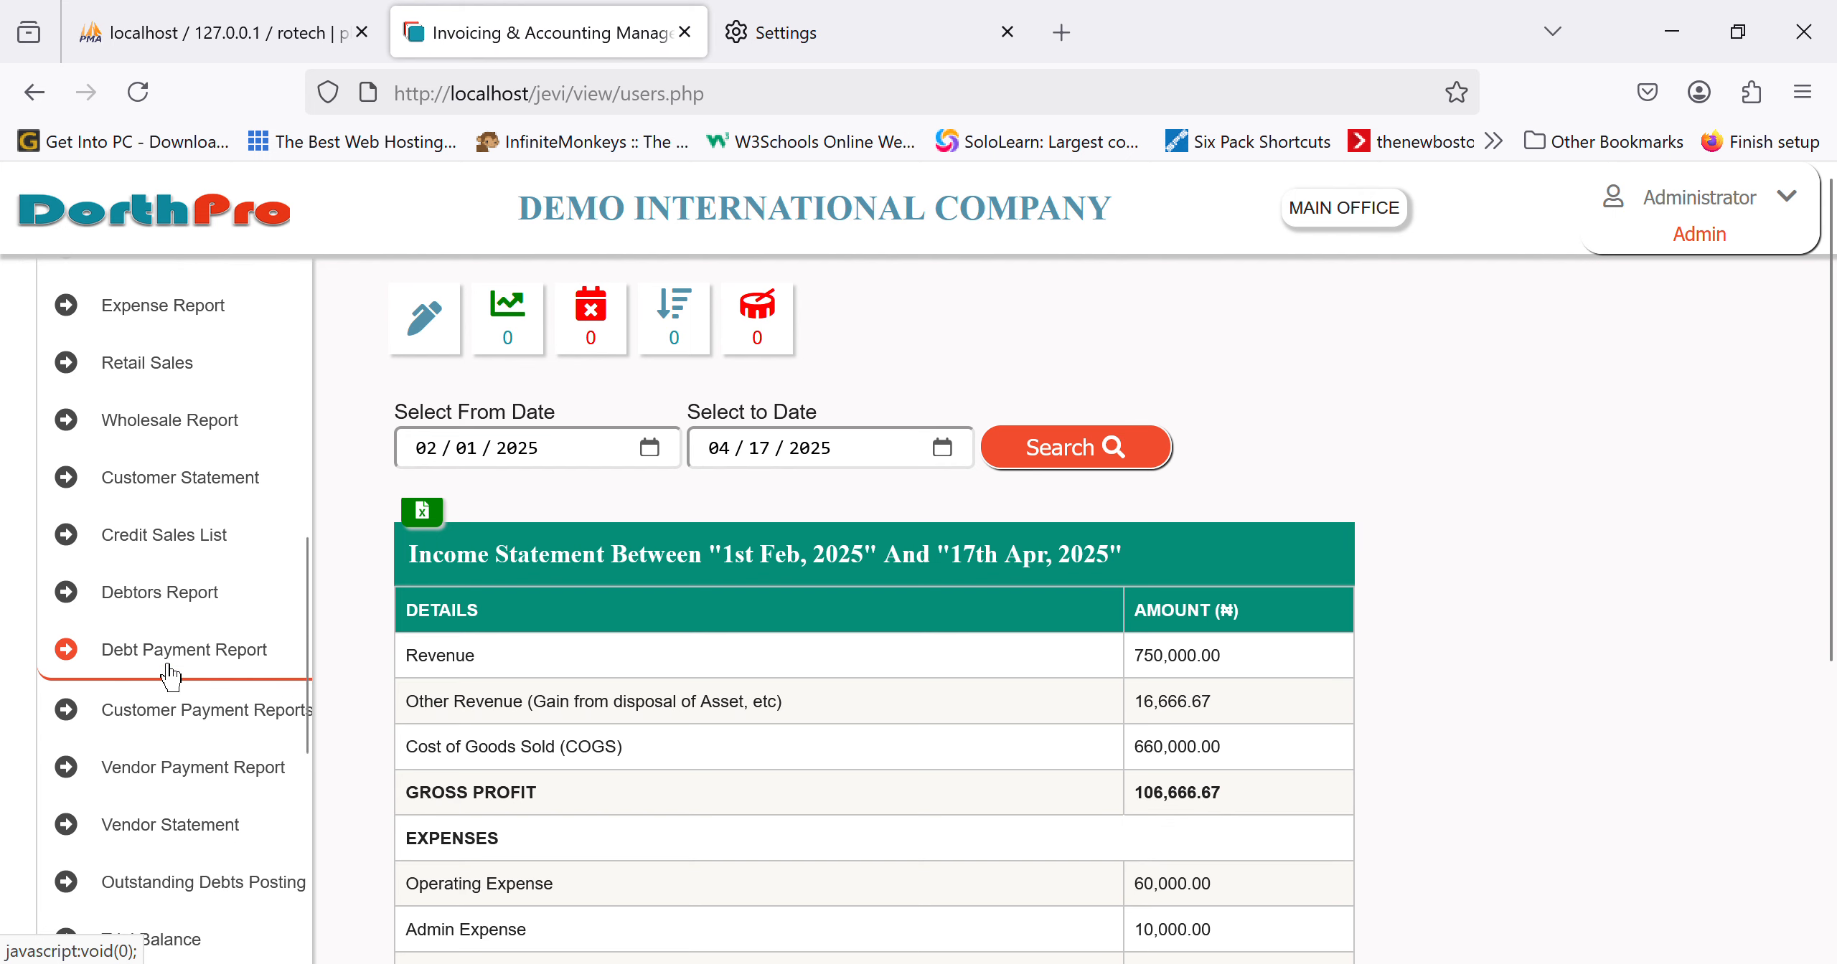
pyautogui.scroll(14, 170, 675)
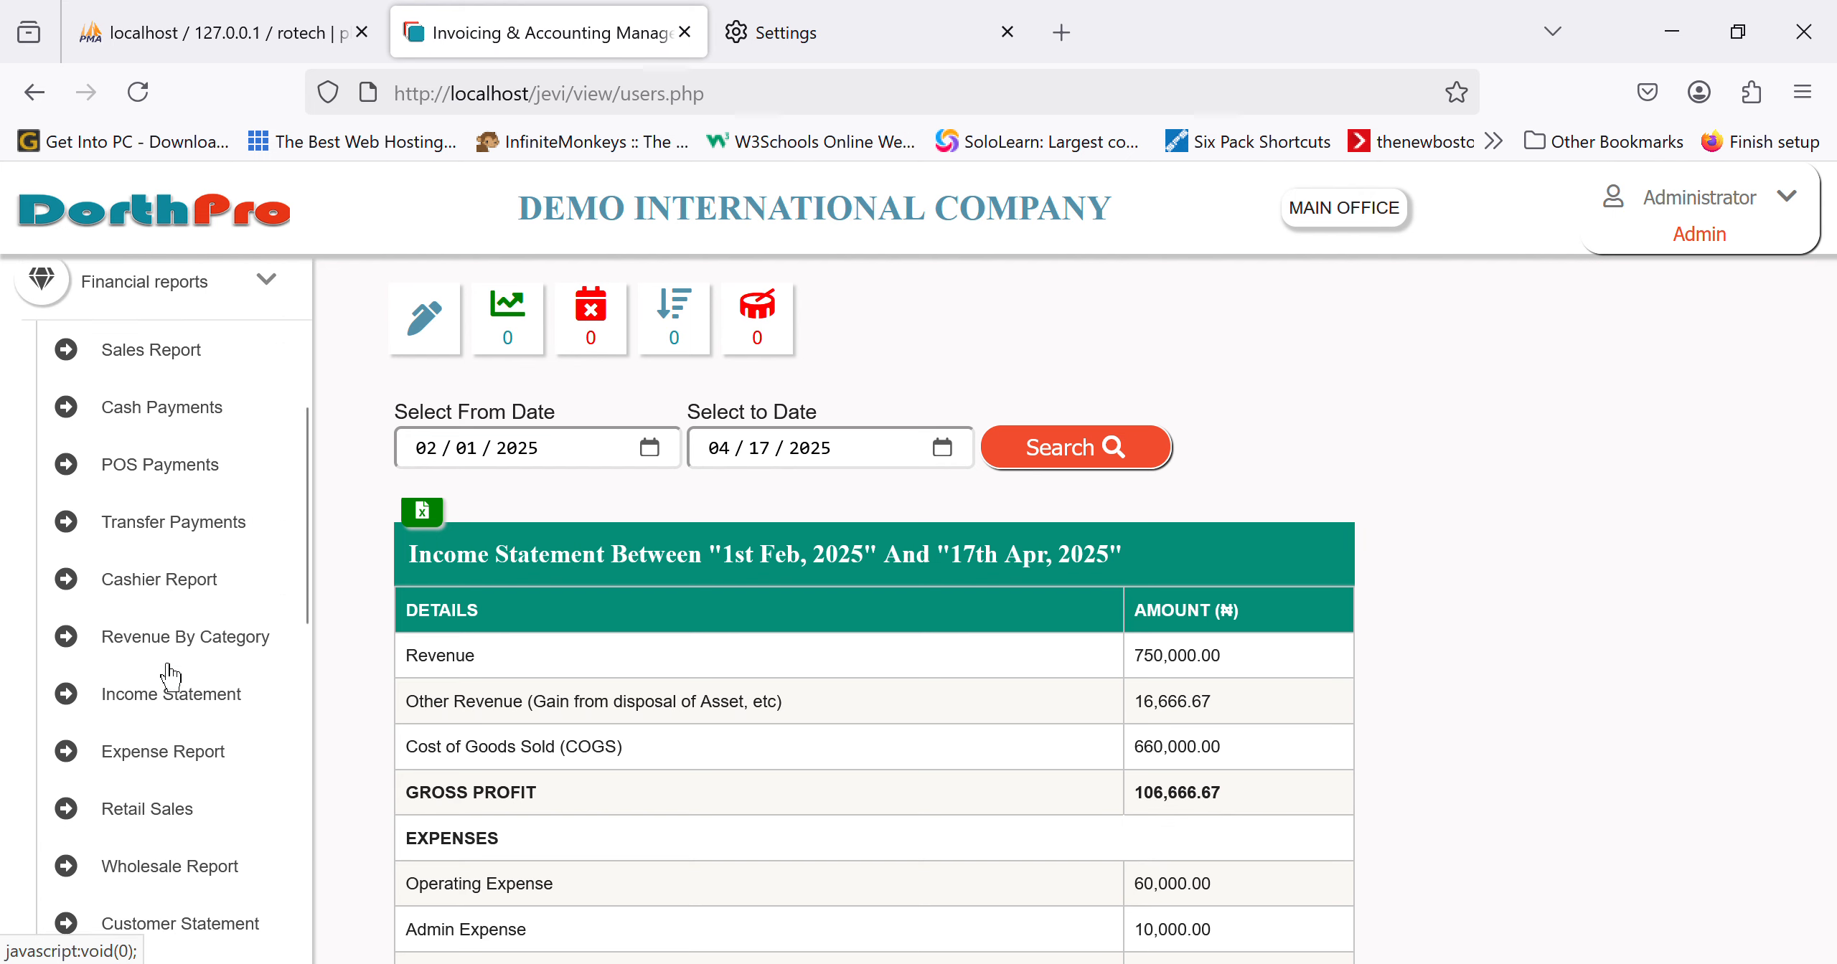
pyautogui.scroll(-2, 170, 678)
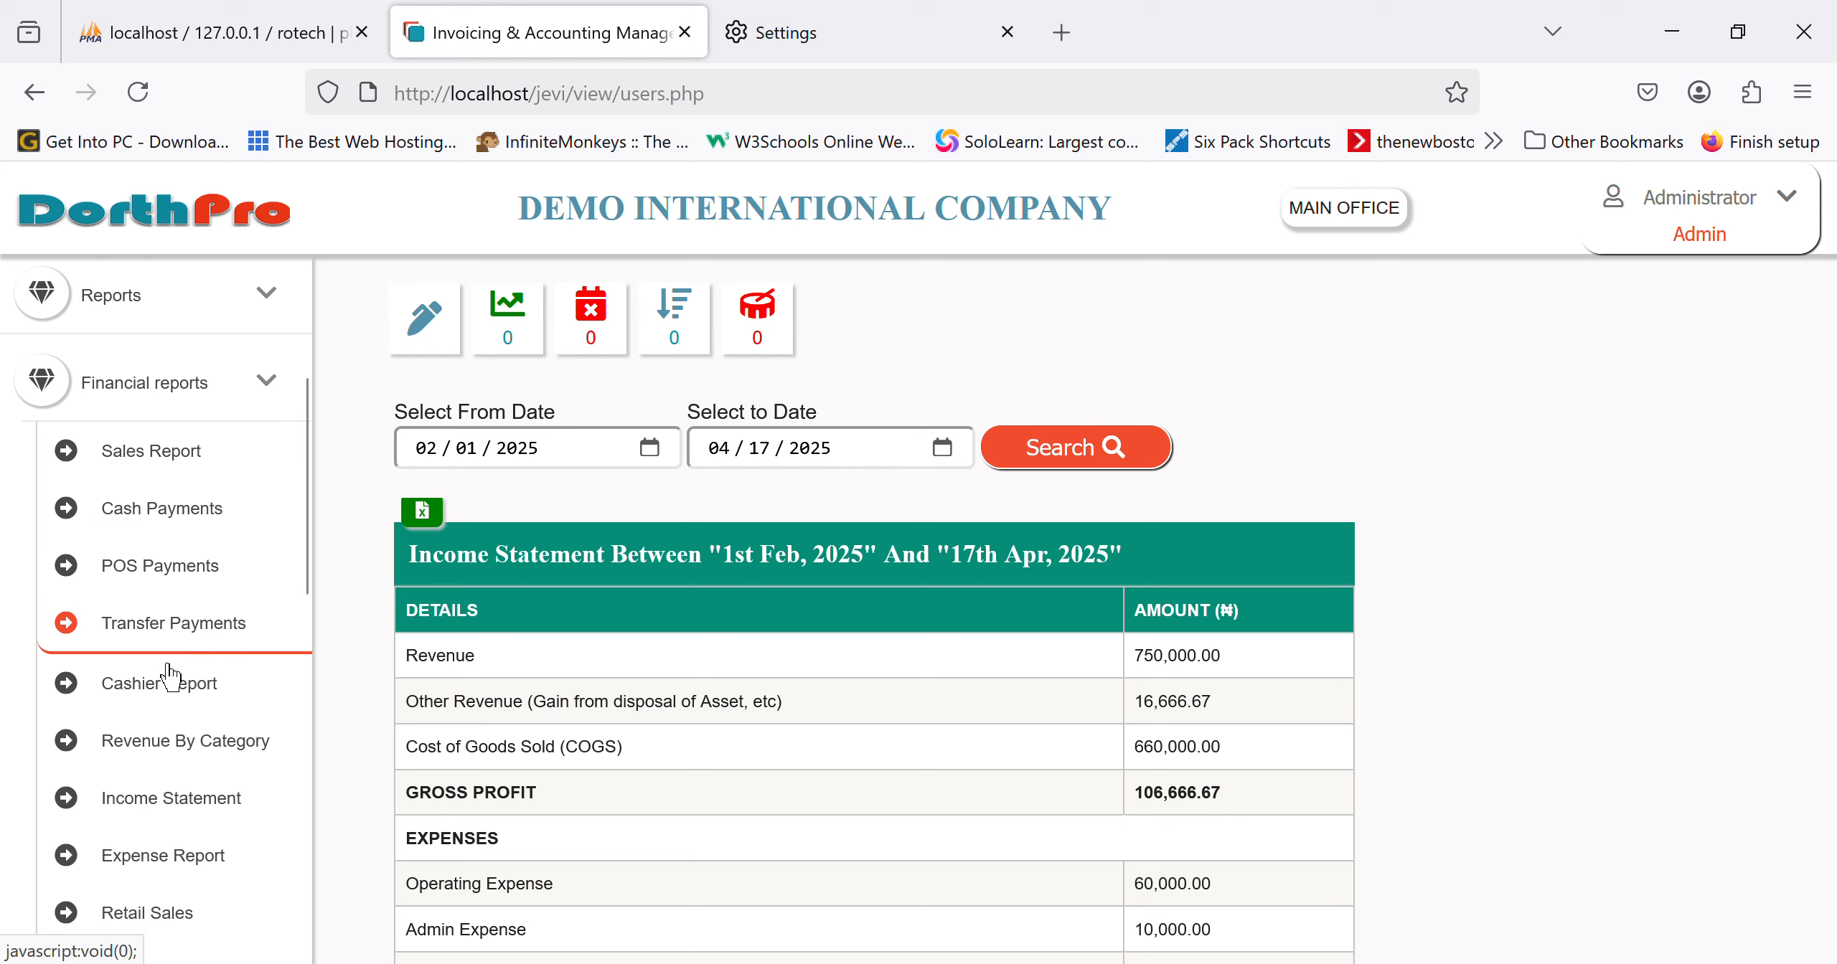
pyautogui.scroll(-5, 170, 678)
pyautogui.scroll(-4, 170, 678)
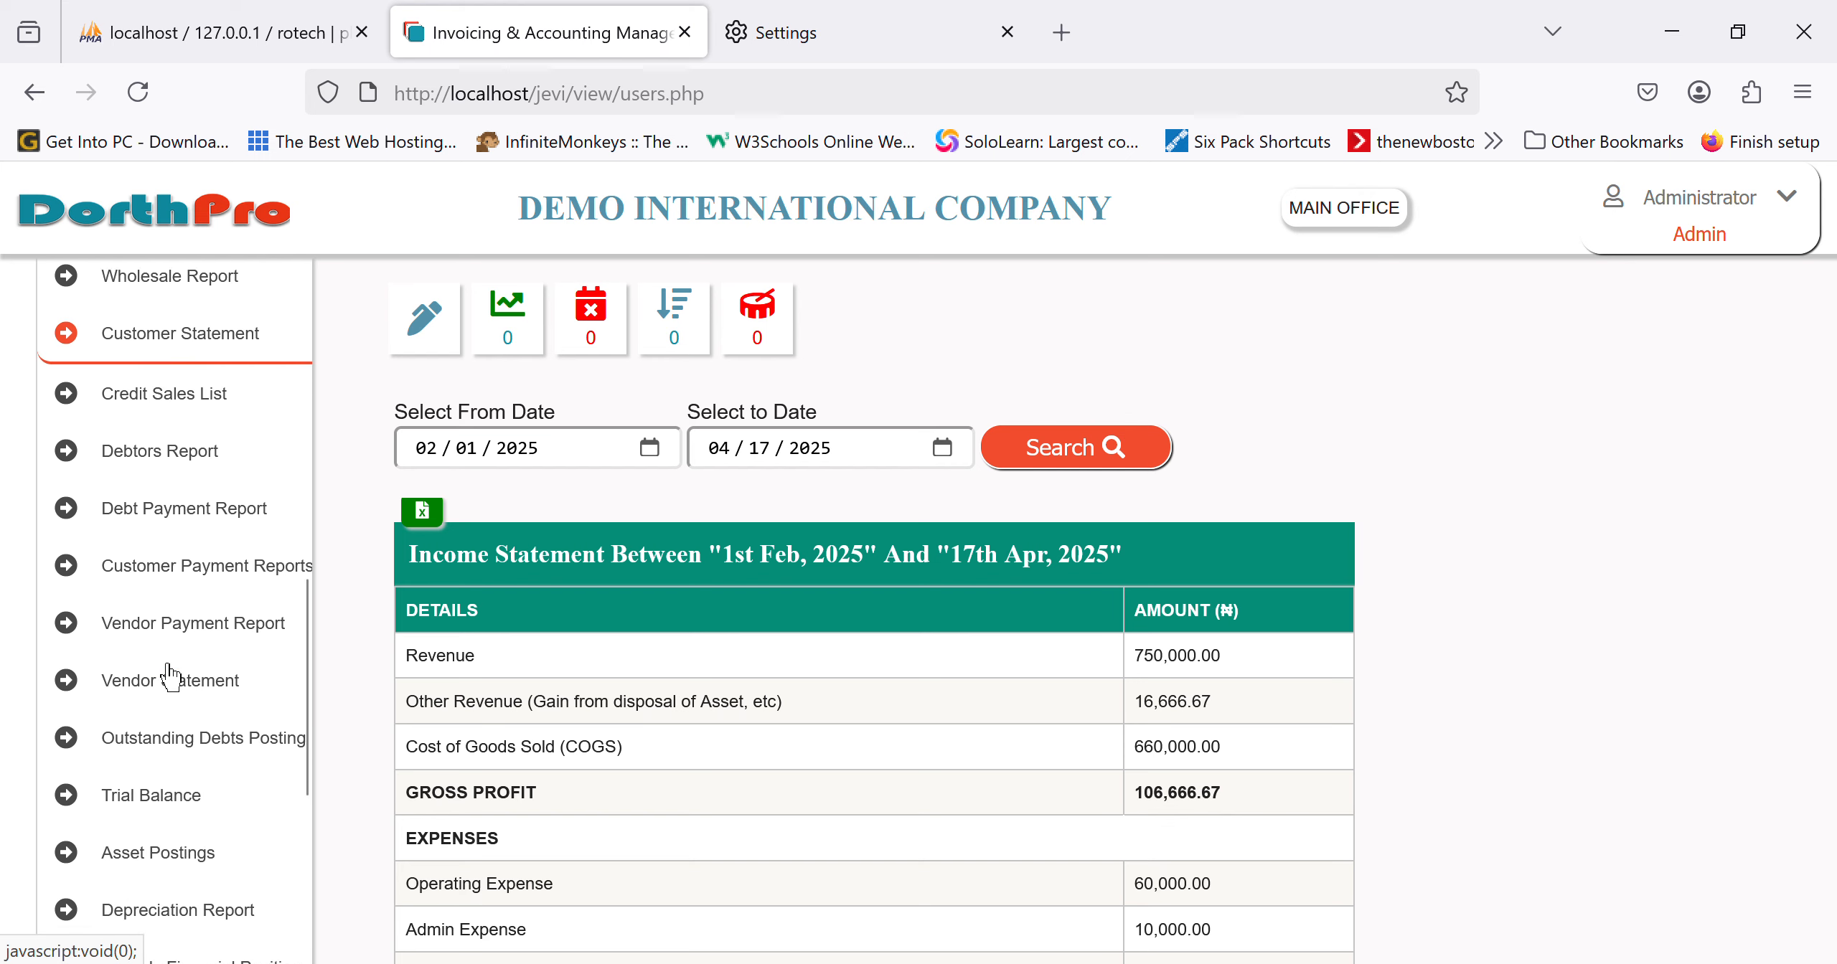
pyautogui.scroll(-4, 171, 678)
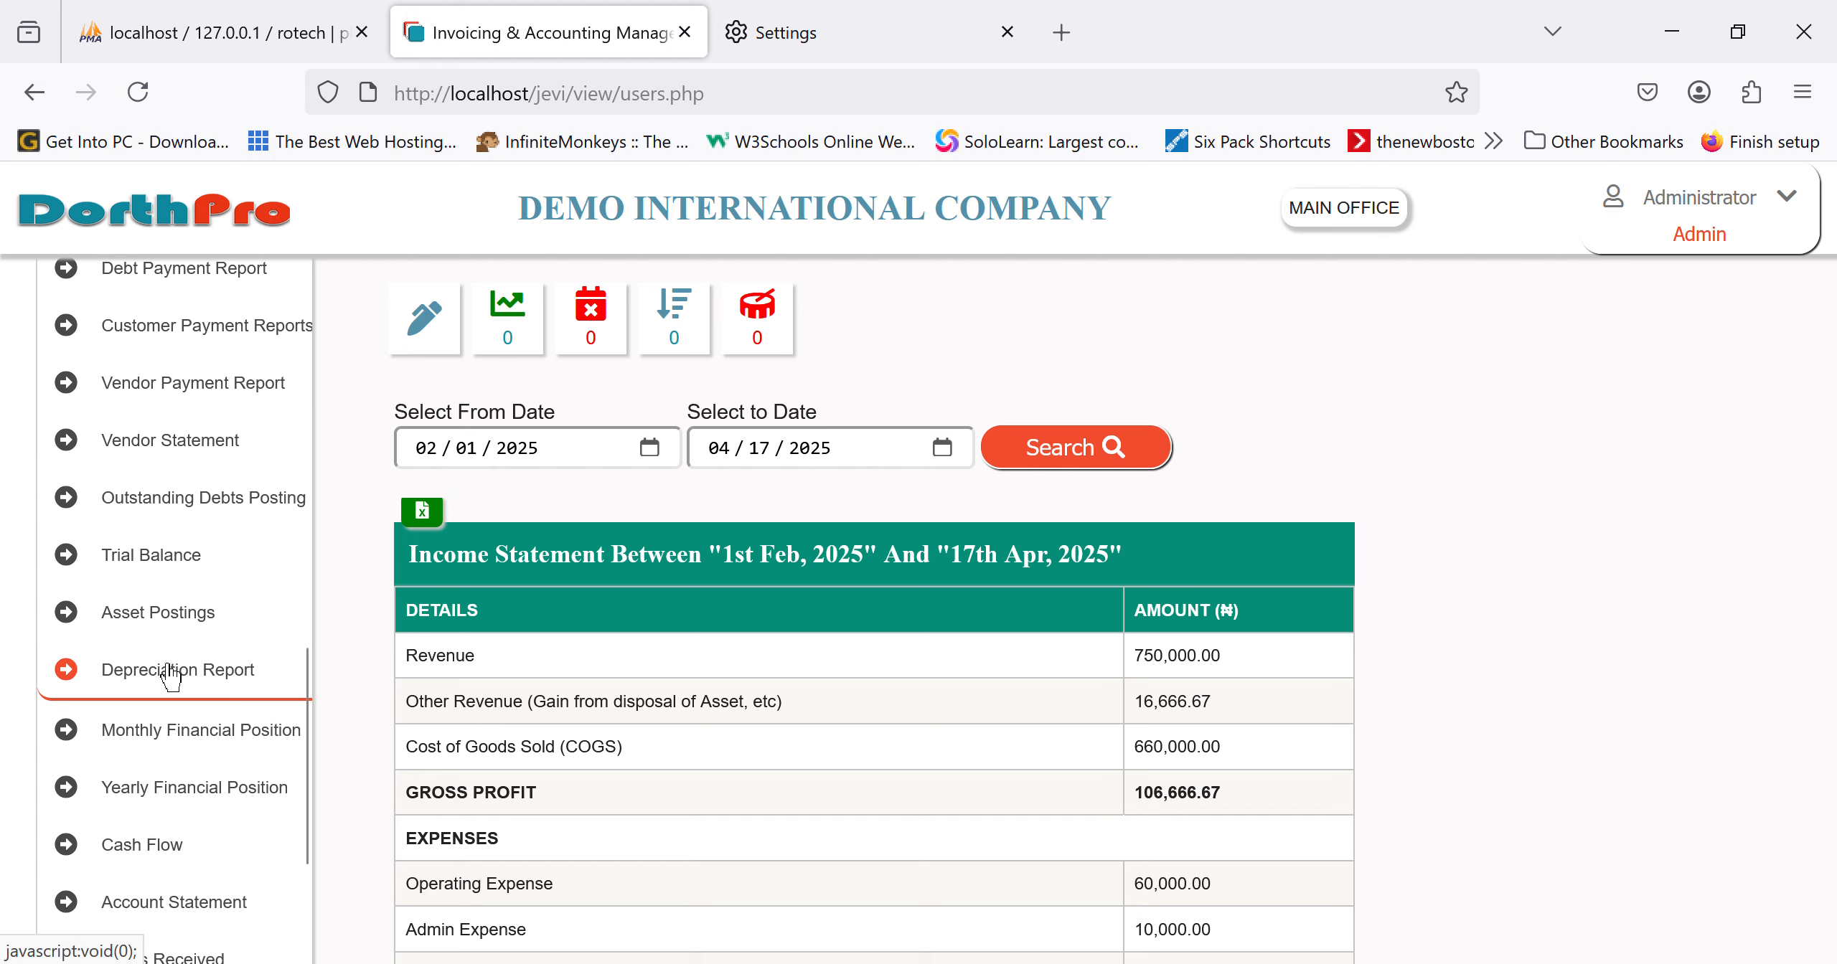
pyautogui.scroll(-4, 171, 677)
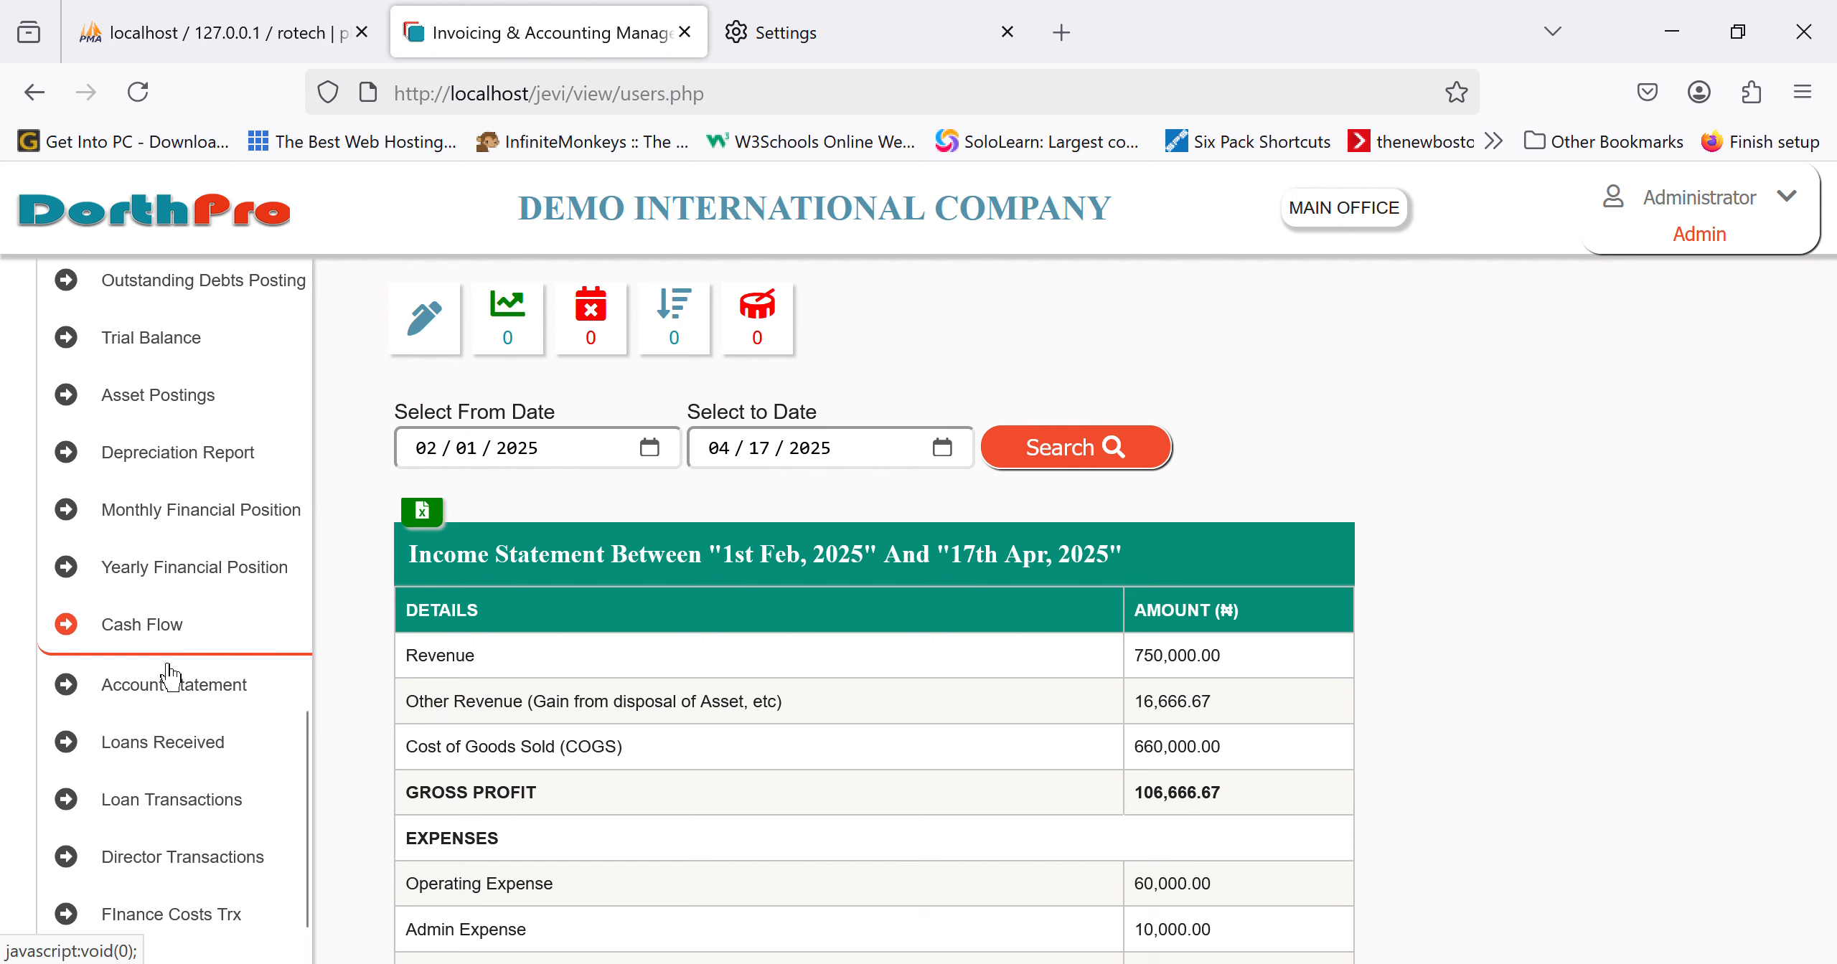
pyautogui.scroll(-6, 170, 678)
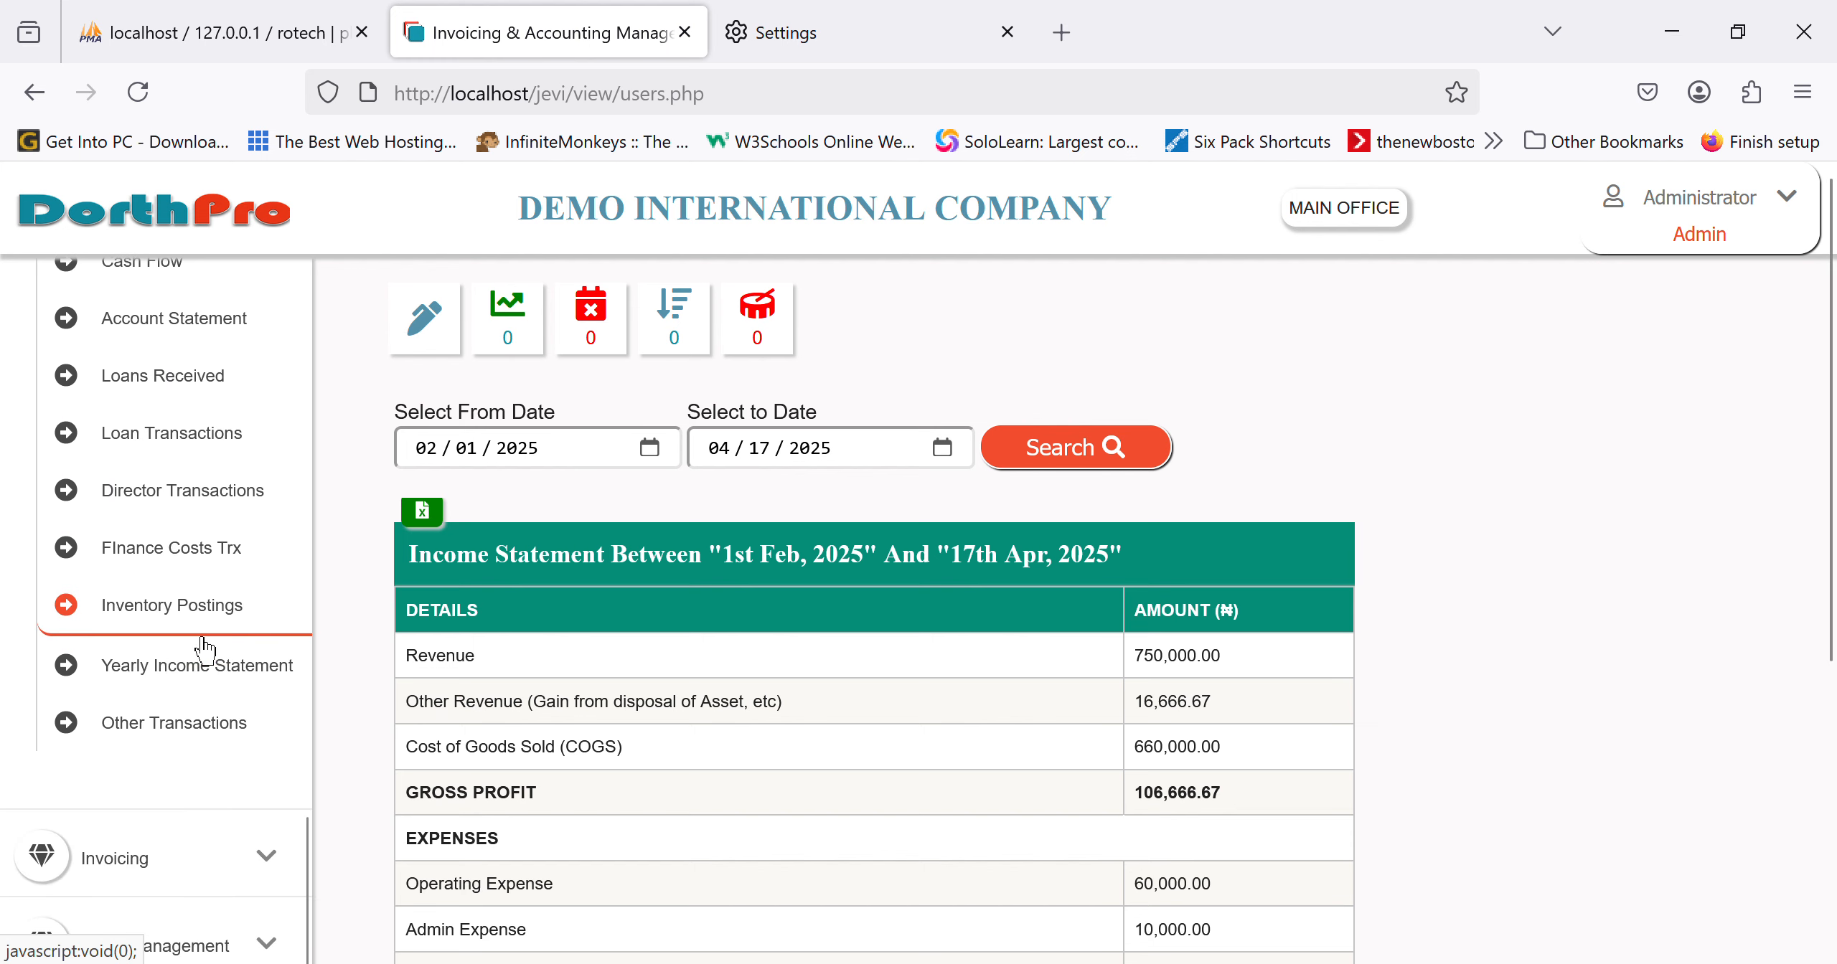
pyautogui.click(227, 687)
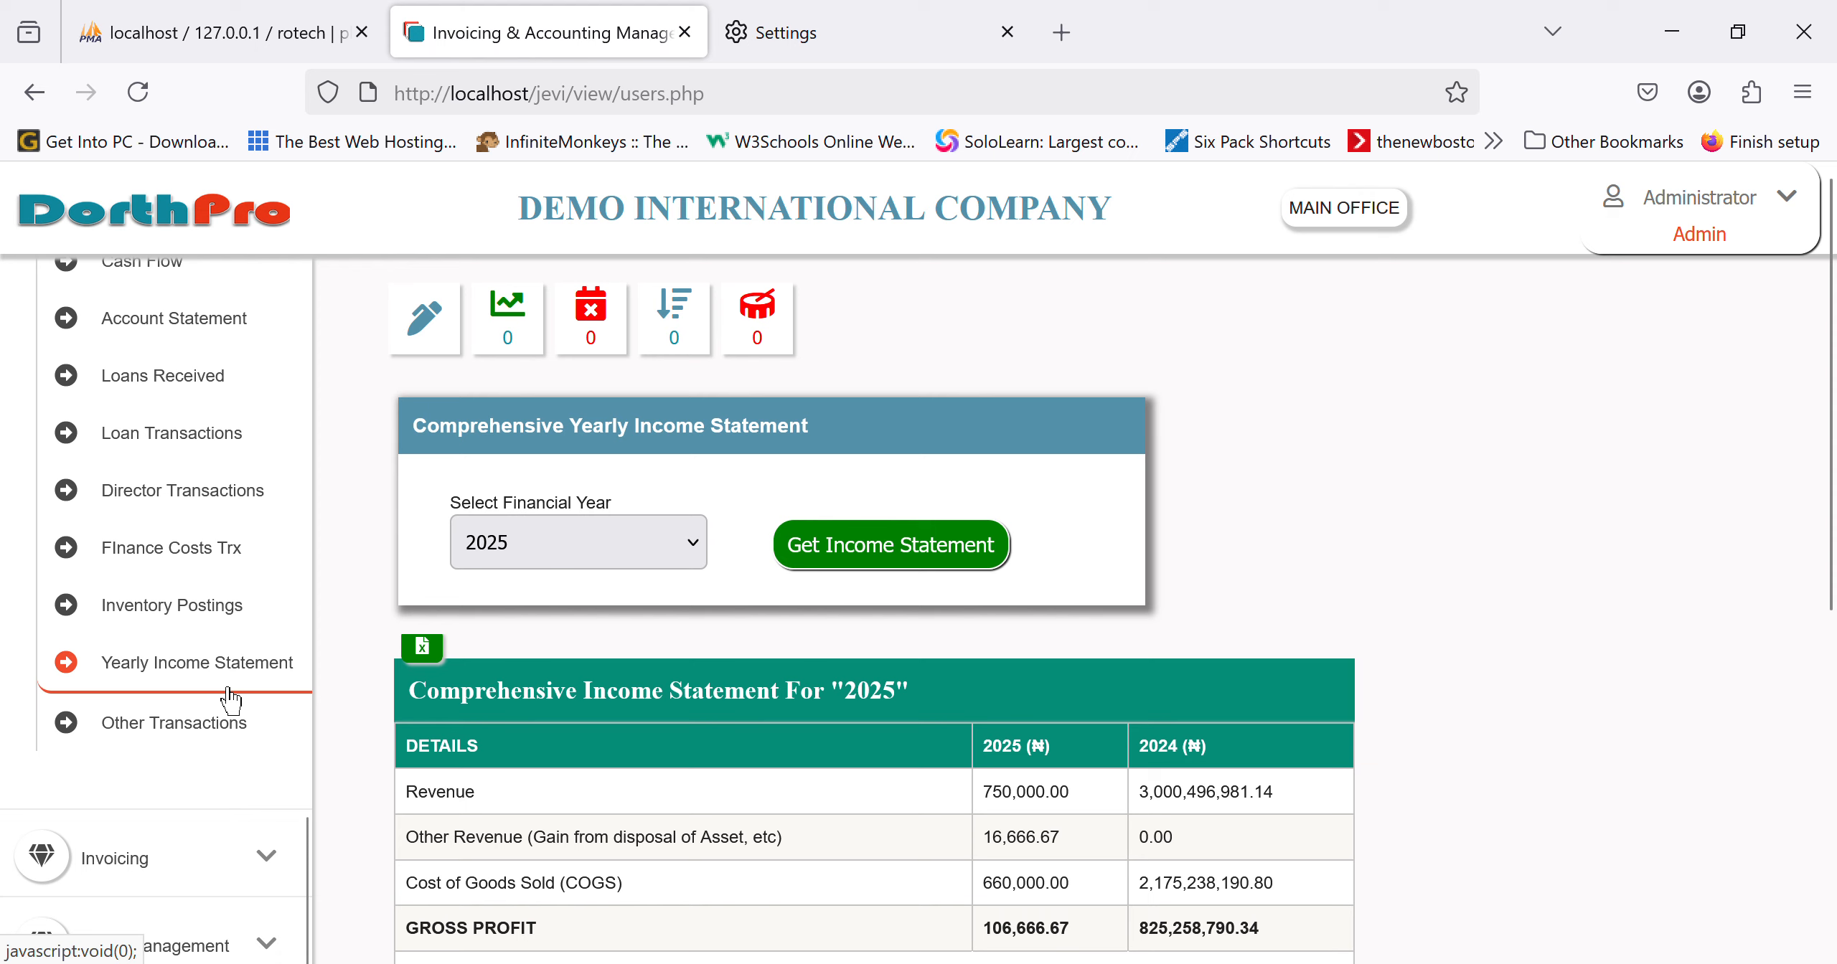
# Step: Open the Yearly Financial Position report and choose 2025 as the financial year
pyautogui.scroll(5, 229, 700)
pyautogui.click(227, 689)
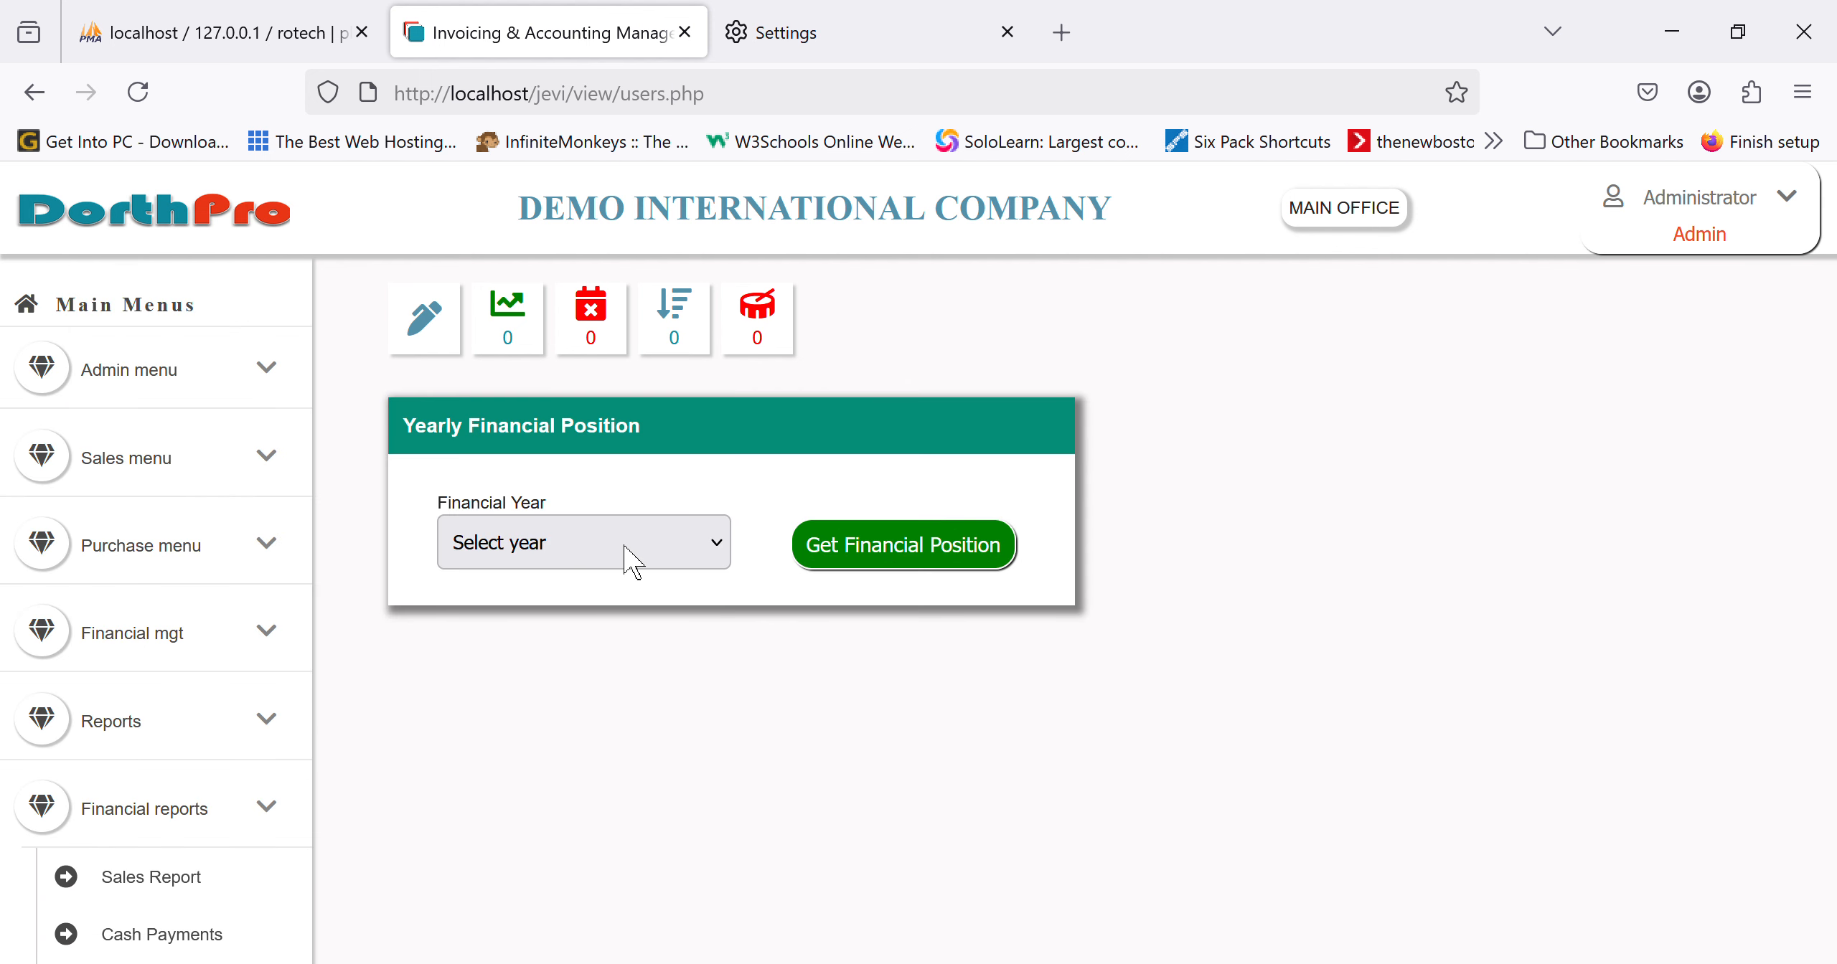
pyautogui.click(584, 780)
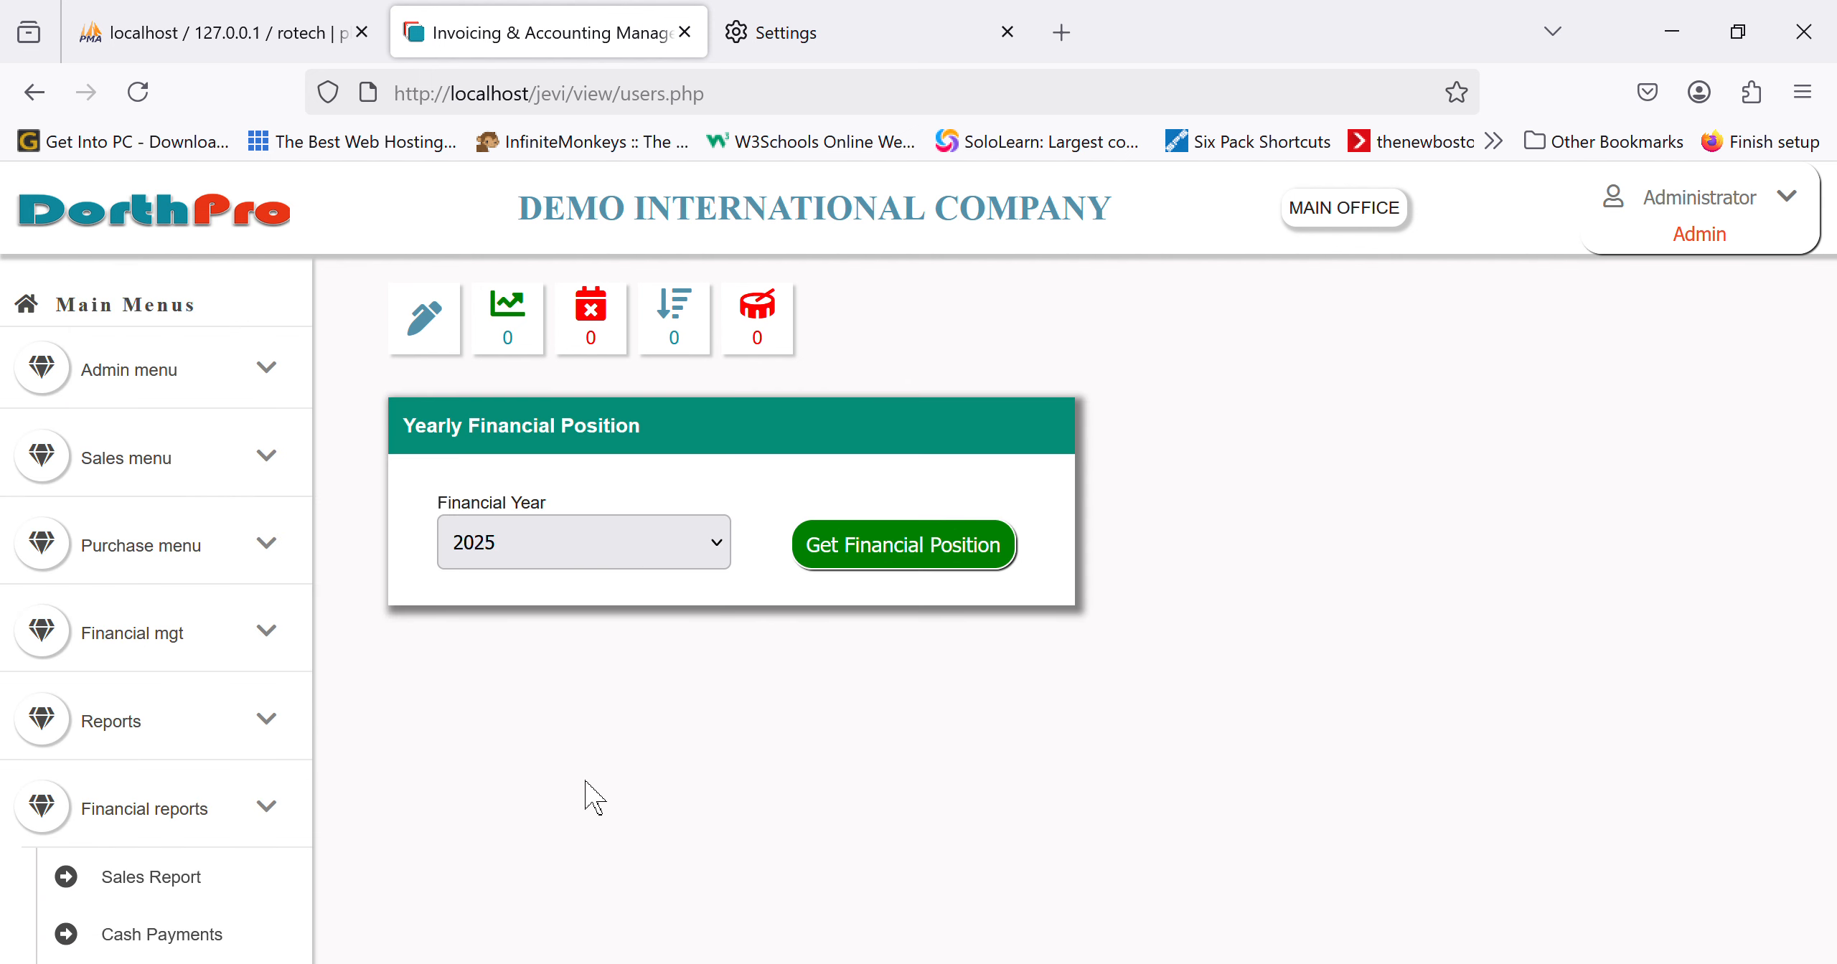
# Step: Generate the 2025 Statement of Financial Position
pyautogui.click(913, 570)
pyautogui.scroll(-5, 1107, 764)
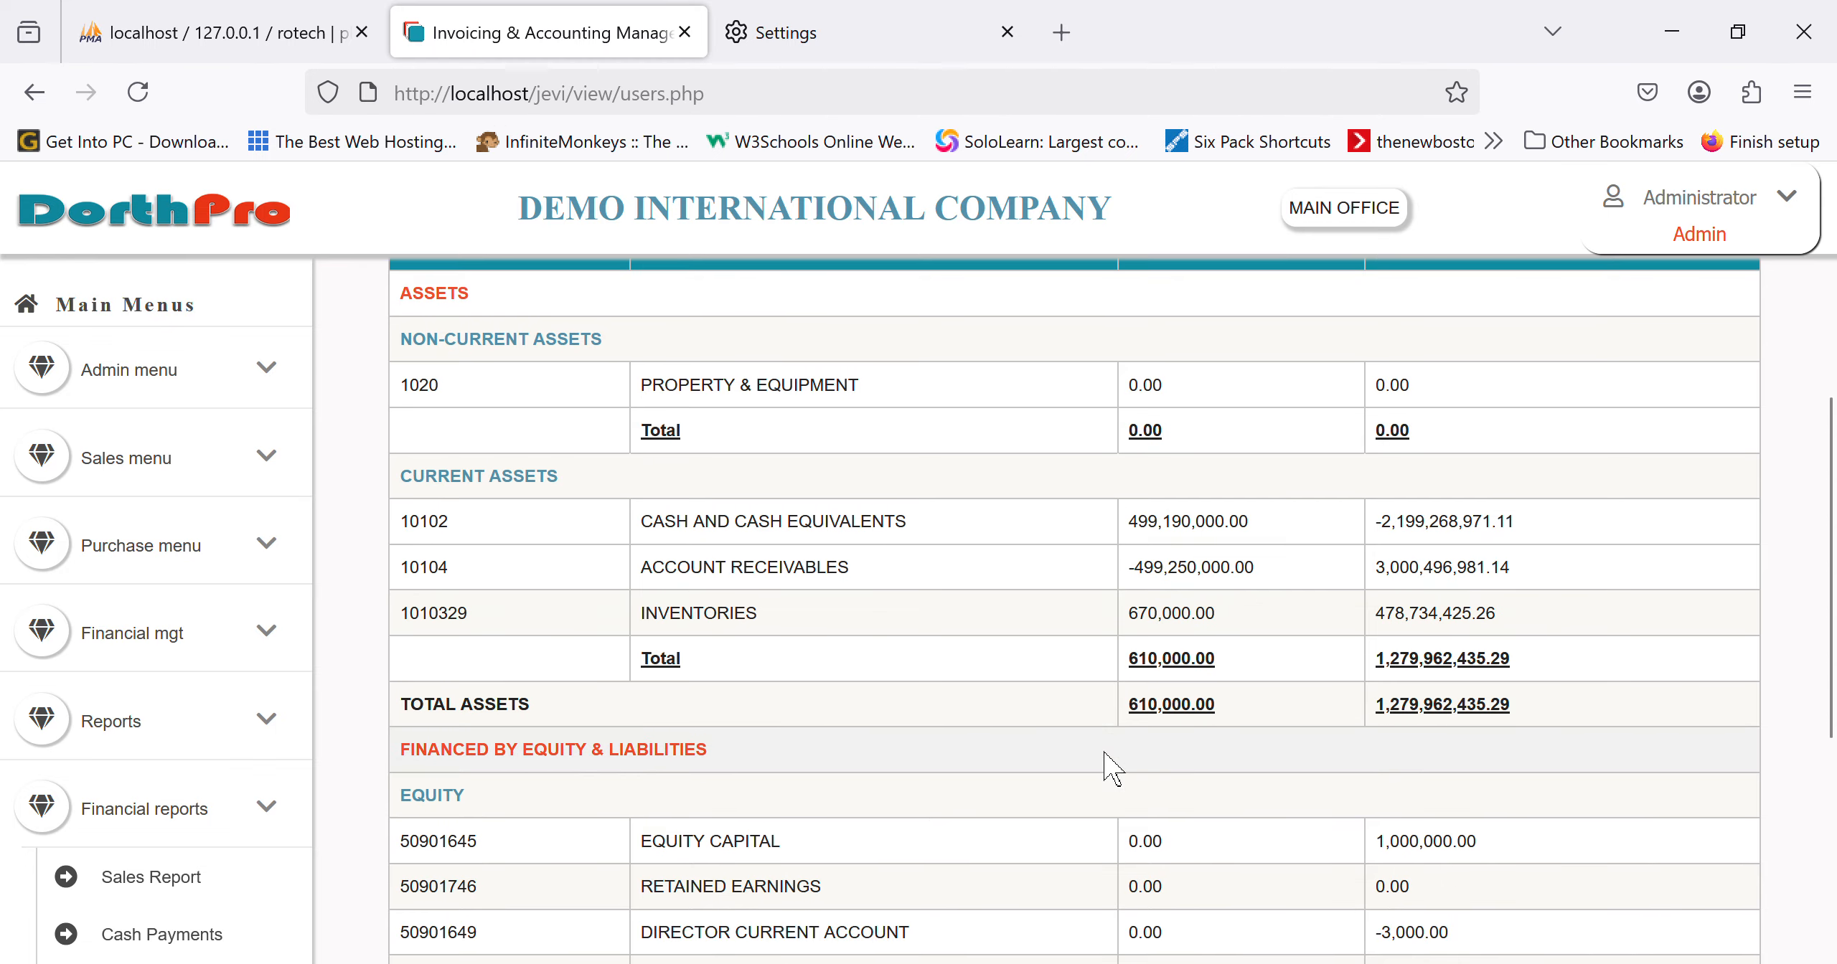
pyautogui.scroll(3, 1111, 769)
pyautogui.scroll(-2, 1107, 769)
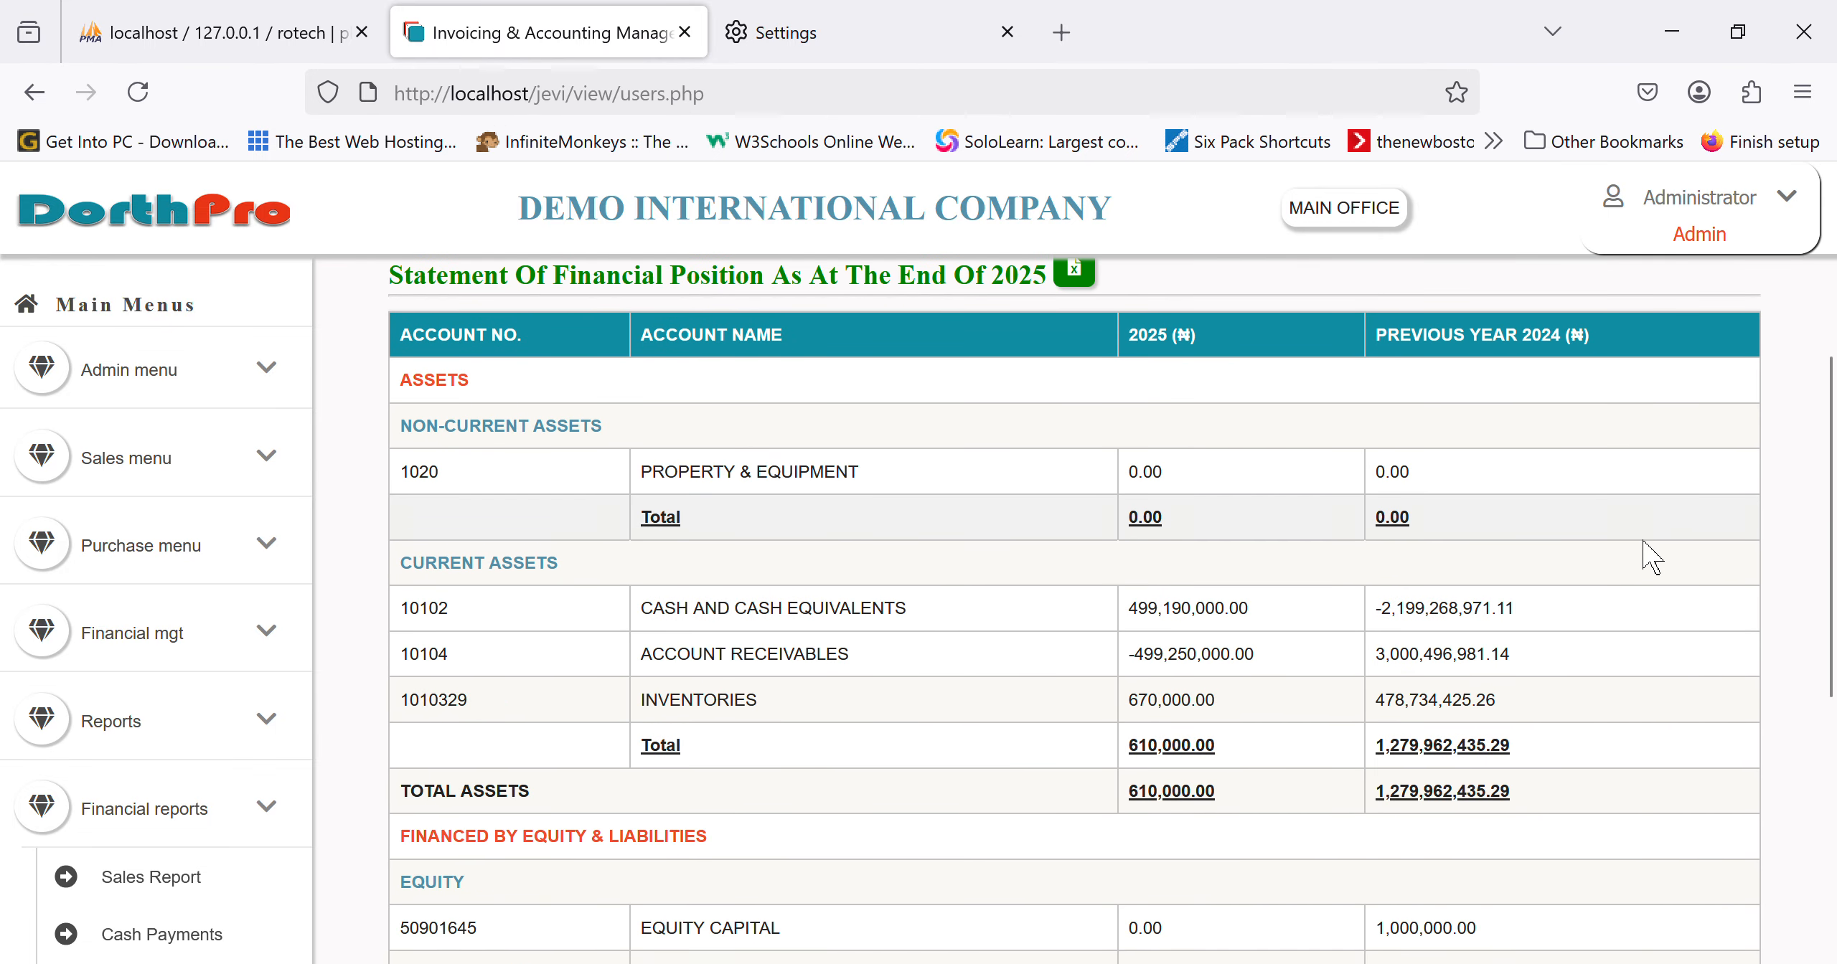
# Step: Expand Property & Equipment and Cash and Cash Equivalents into their sub-accounts
pyautogui.click(826, 490)
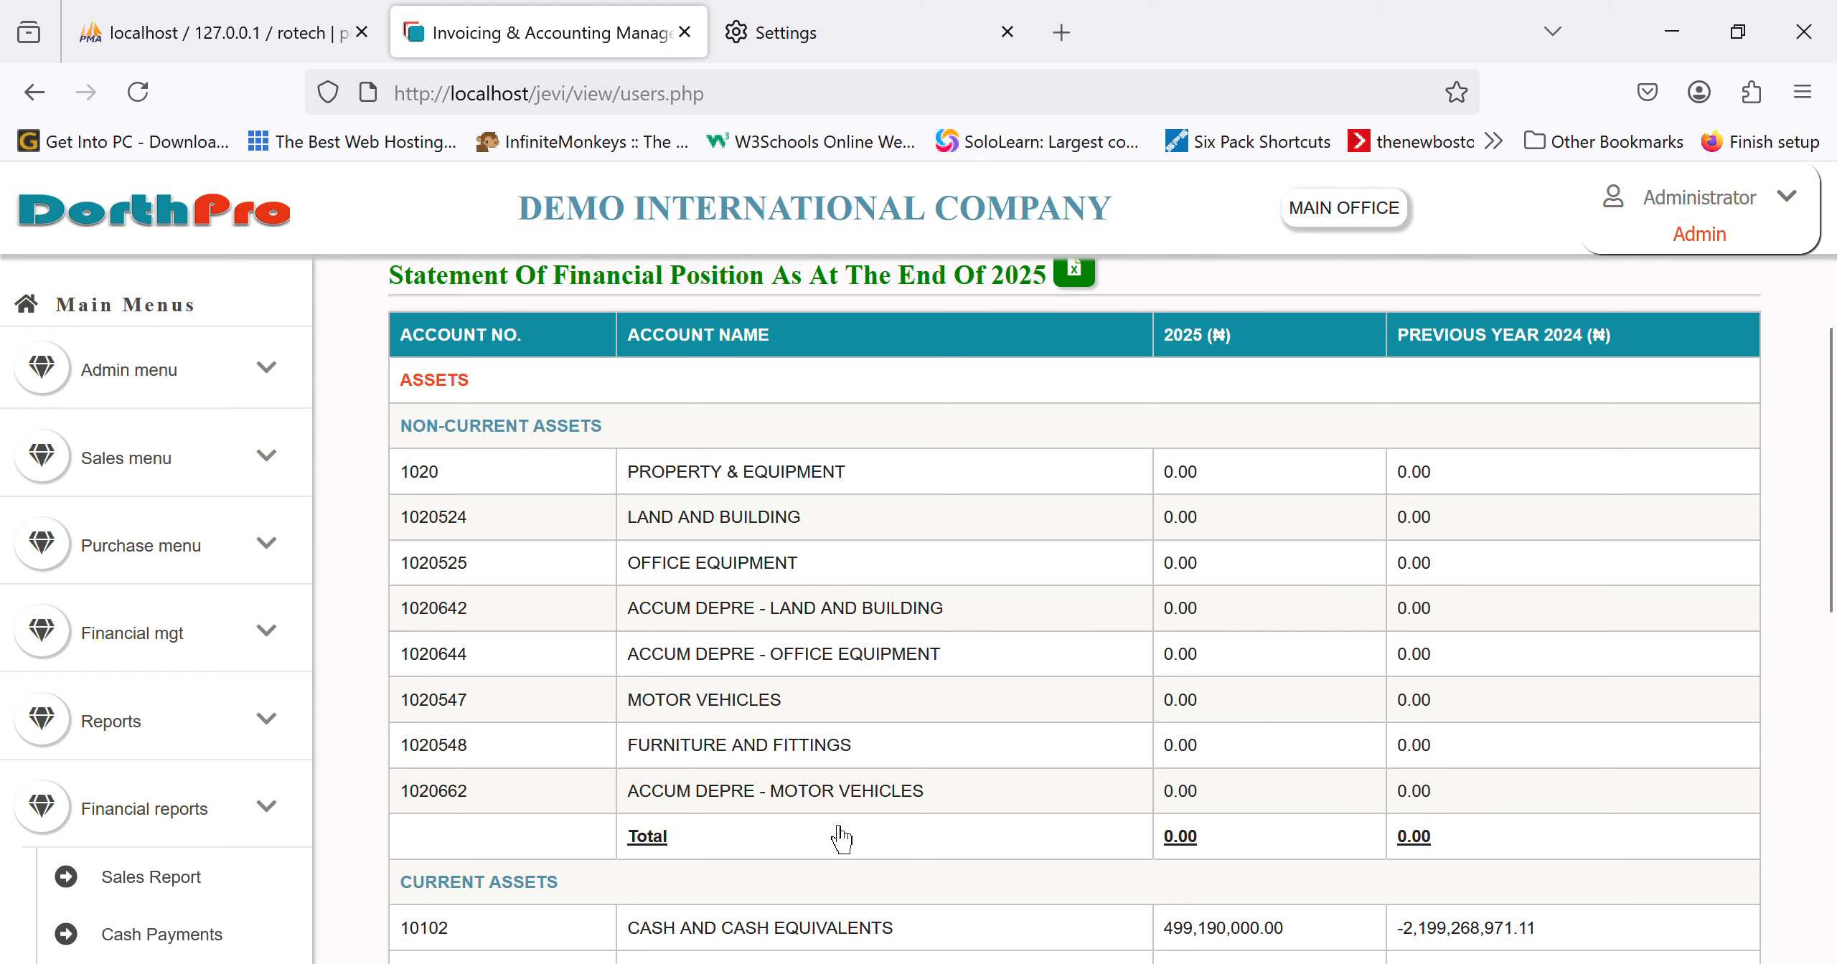
pyautogui.scroll(-1, 838, 838)
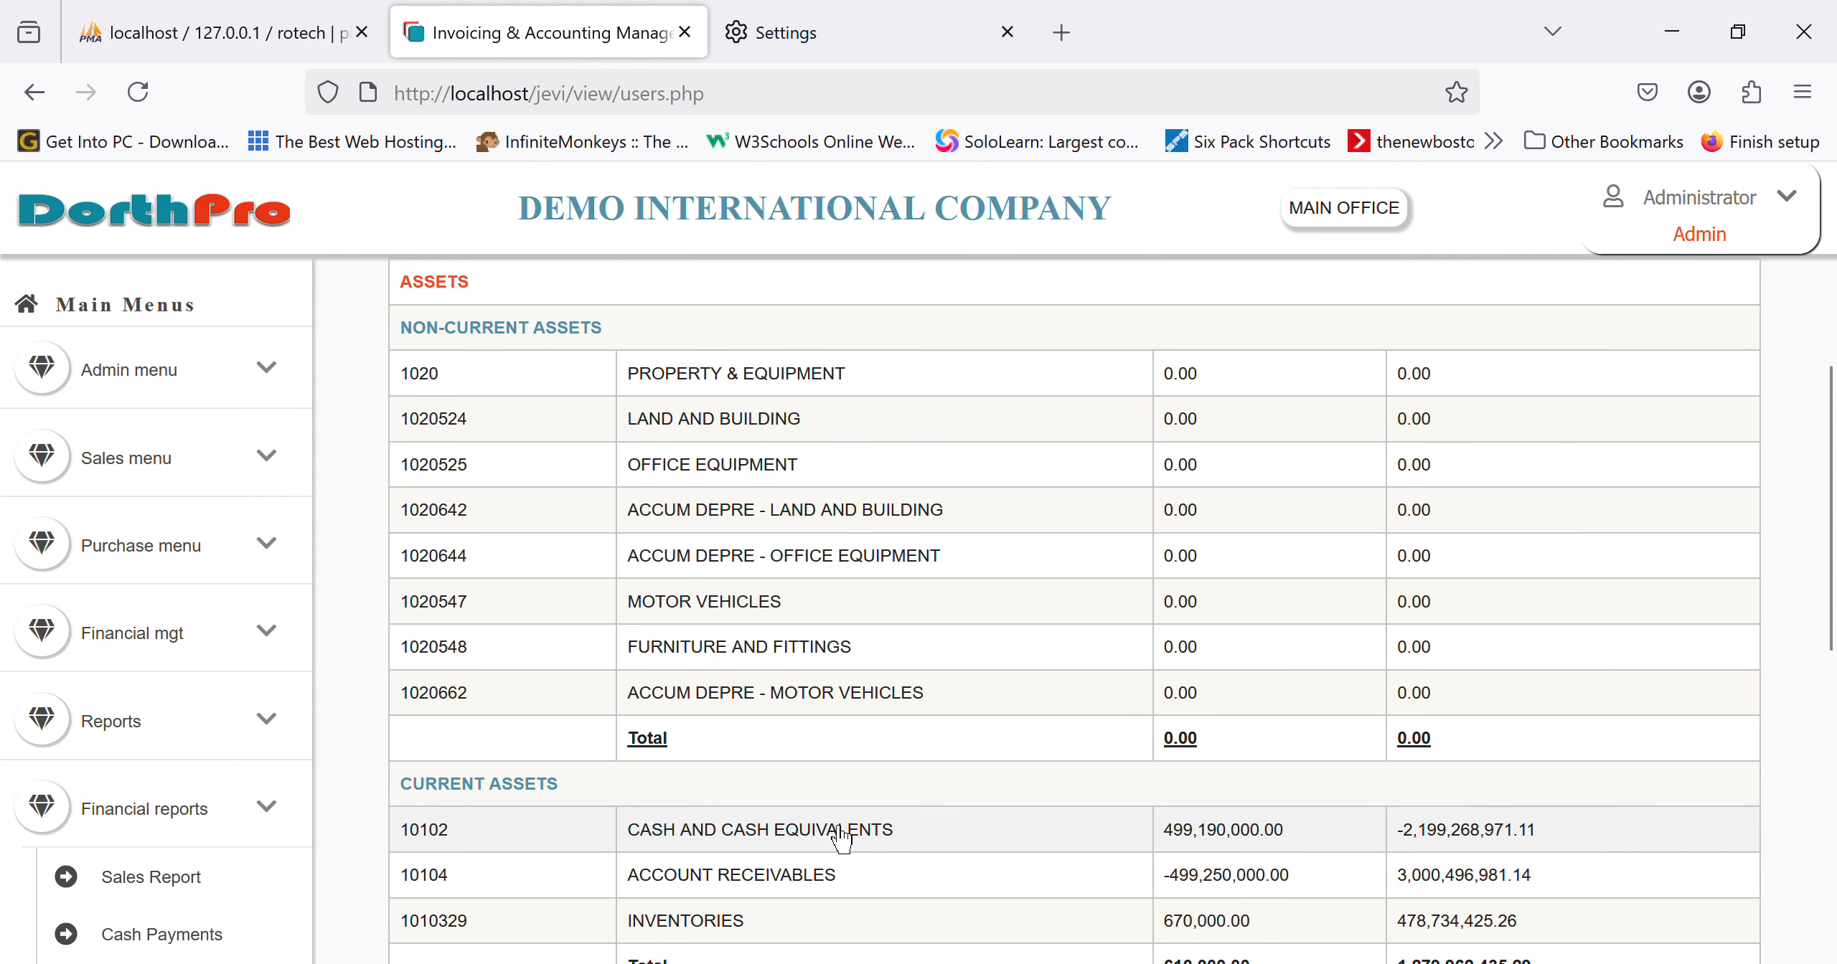
pyautogui.scroll(-2, 875, 771)
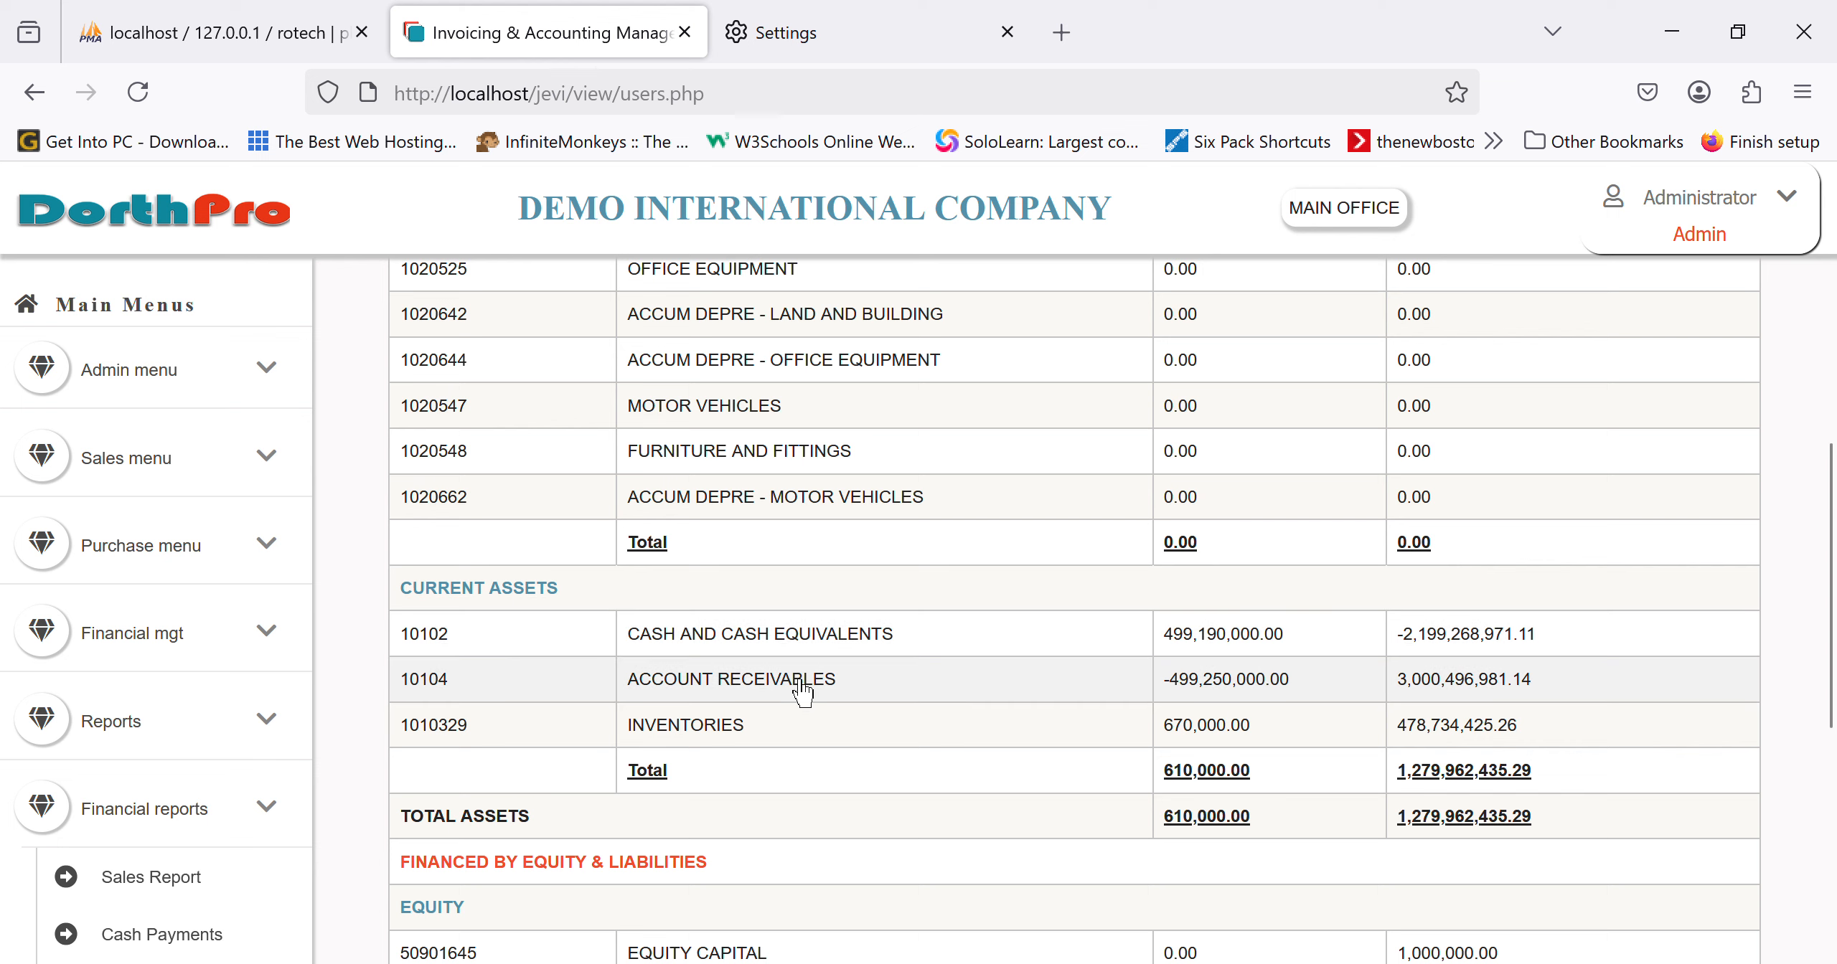
pyautogui.click(814, 652)
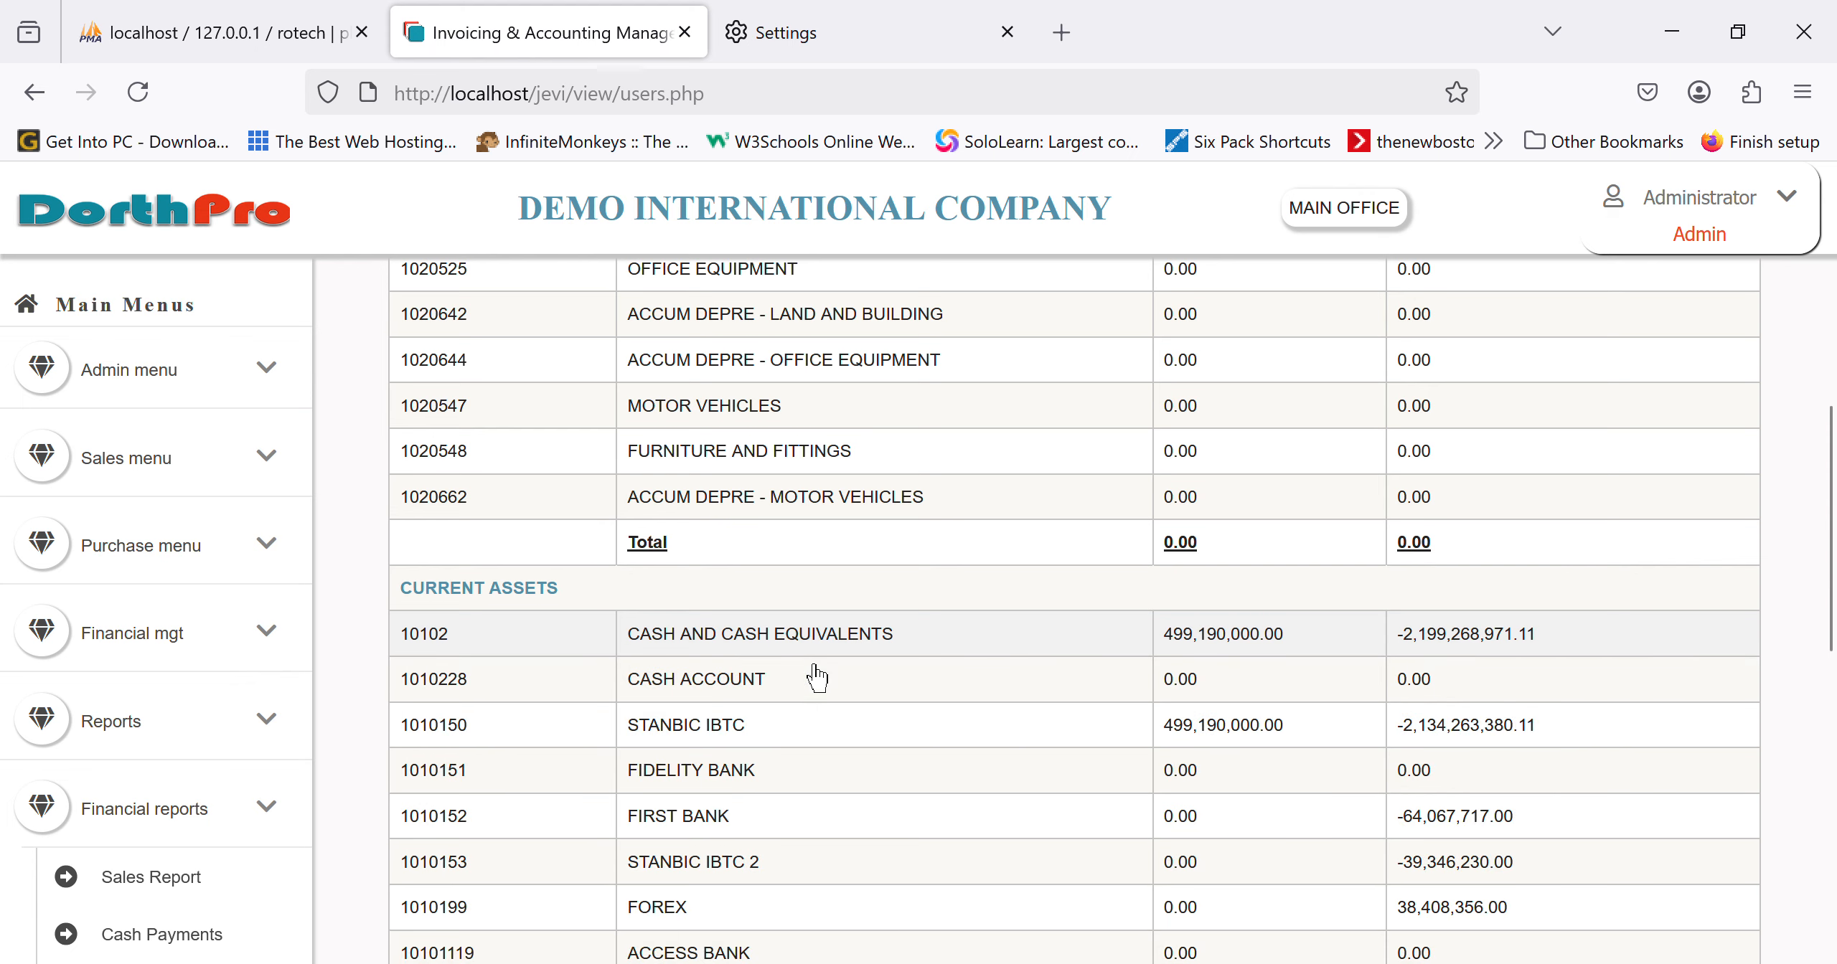
pyautogui.scroll(-3, 817, 678)
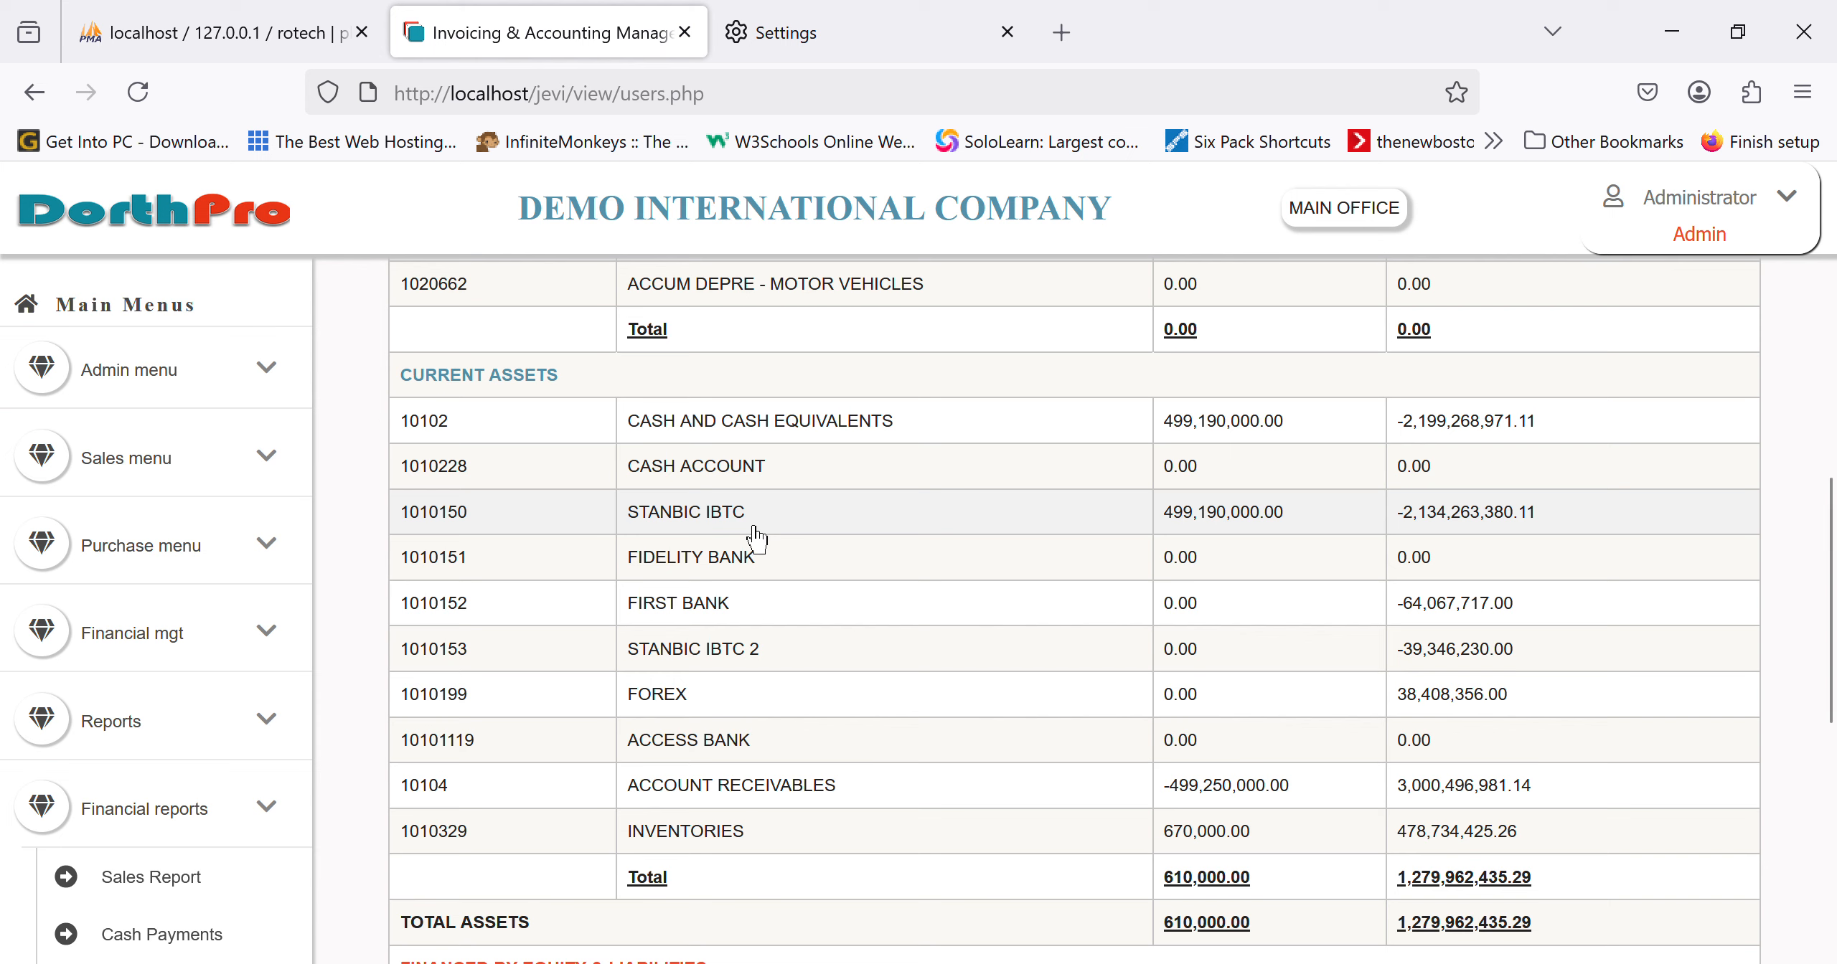
# Step: Open the 2025 STANBIC IBTC account statement, look through its transactions, then close it
pyautogui.click(702, 534)
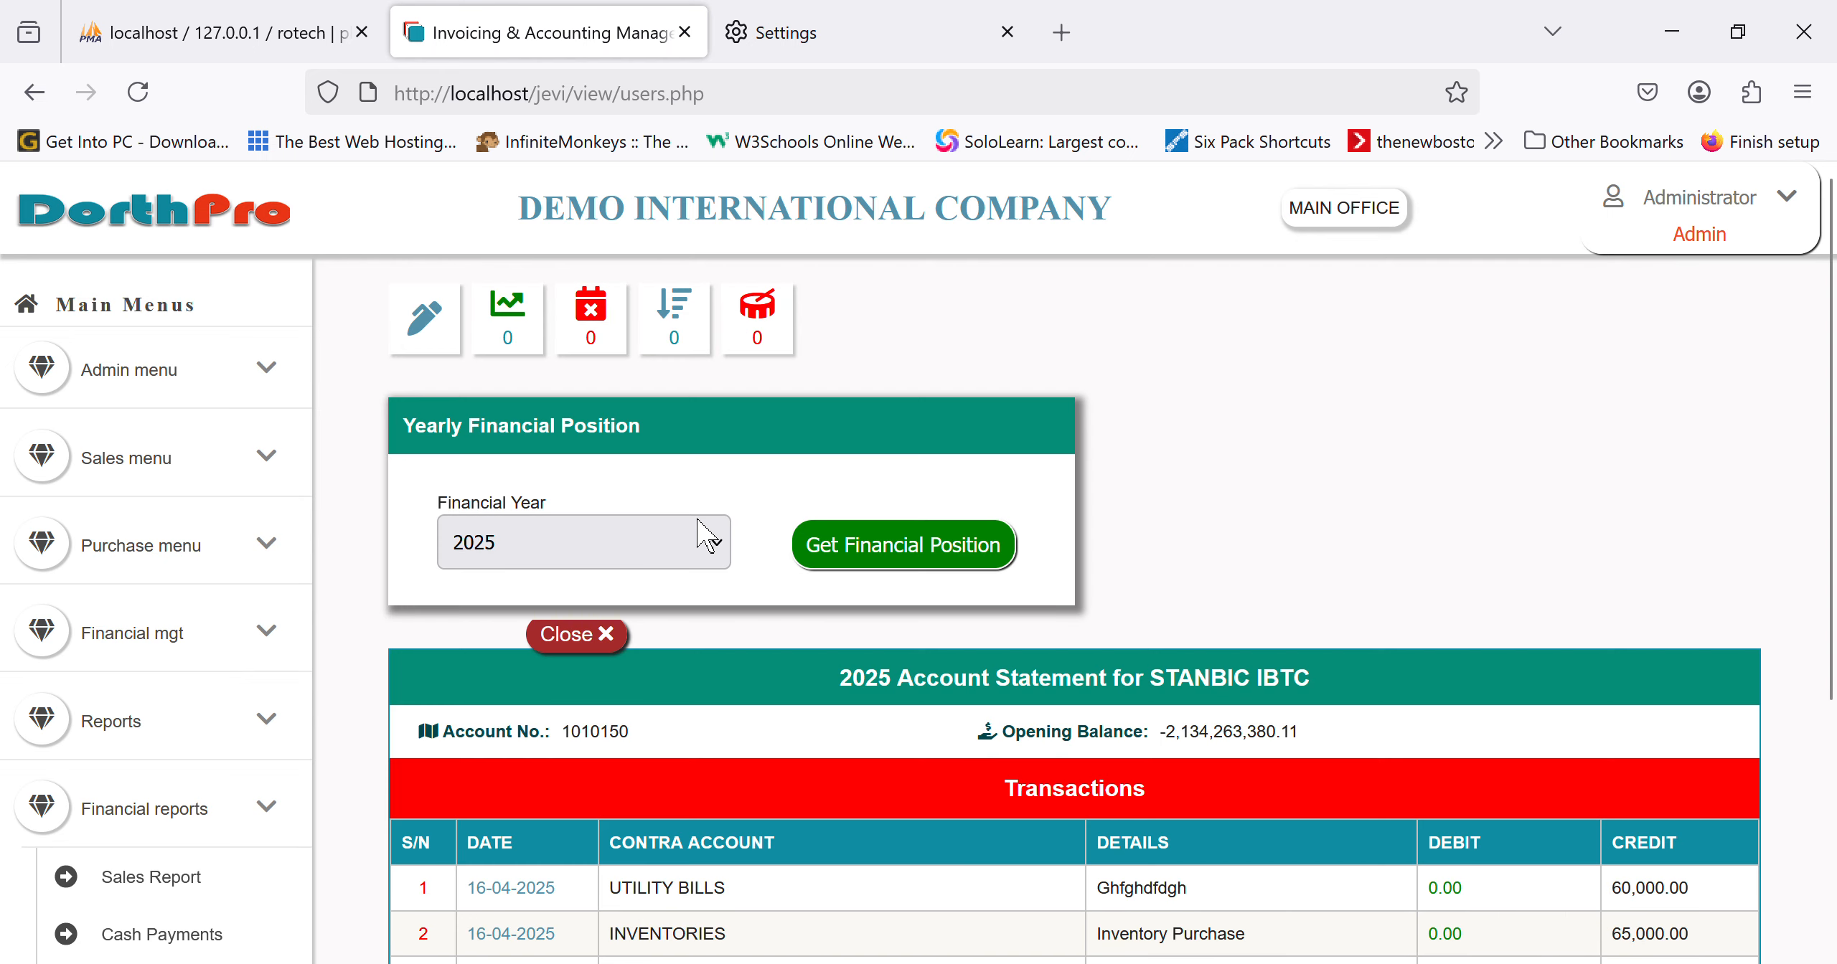
pyautogui.scroll(-3, 861, 682)
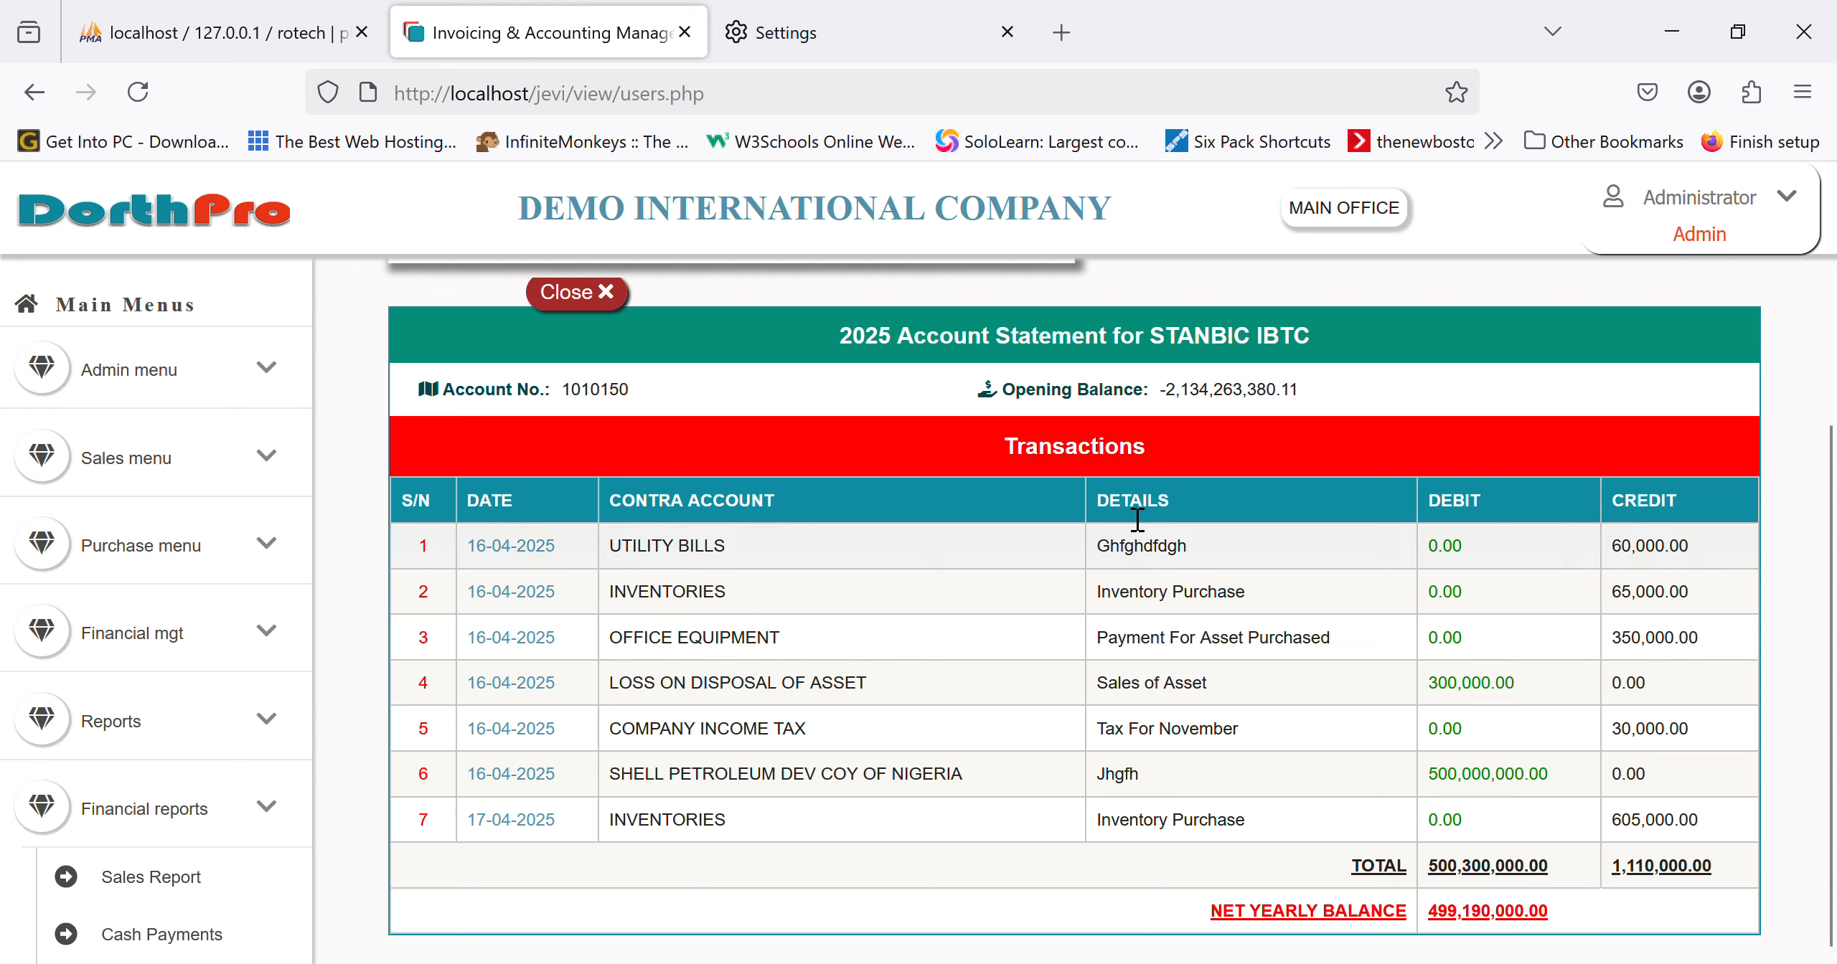
pyautogui.scroll(1, 1292, 744)
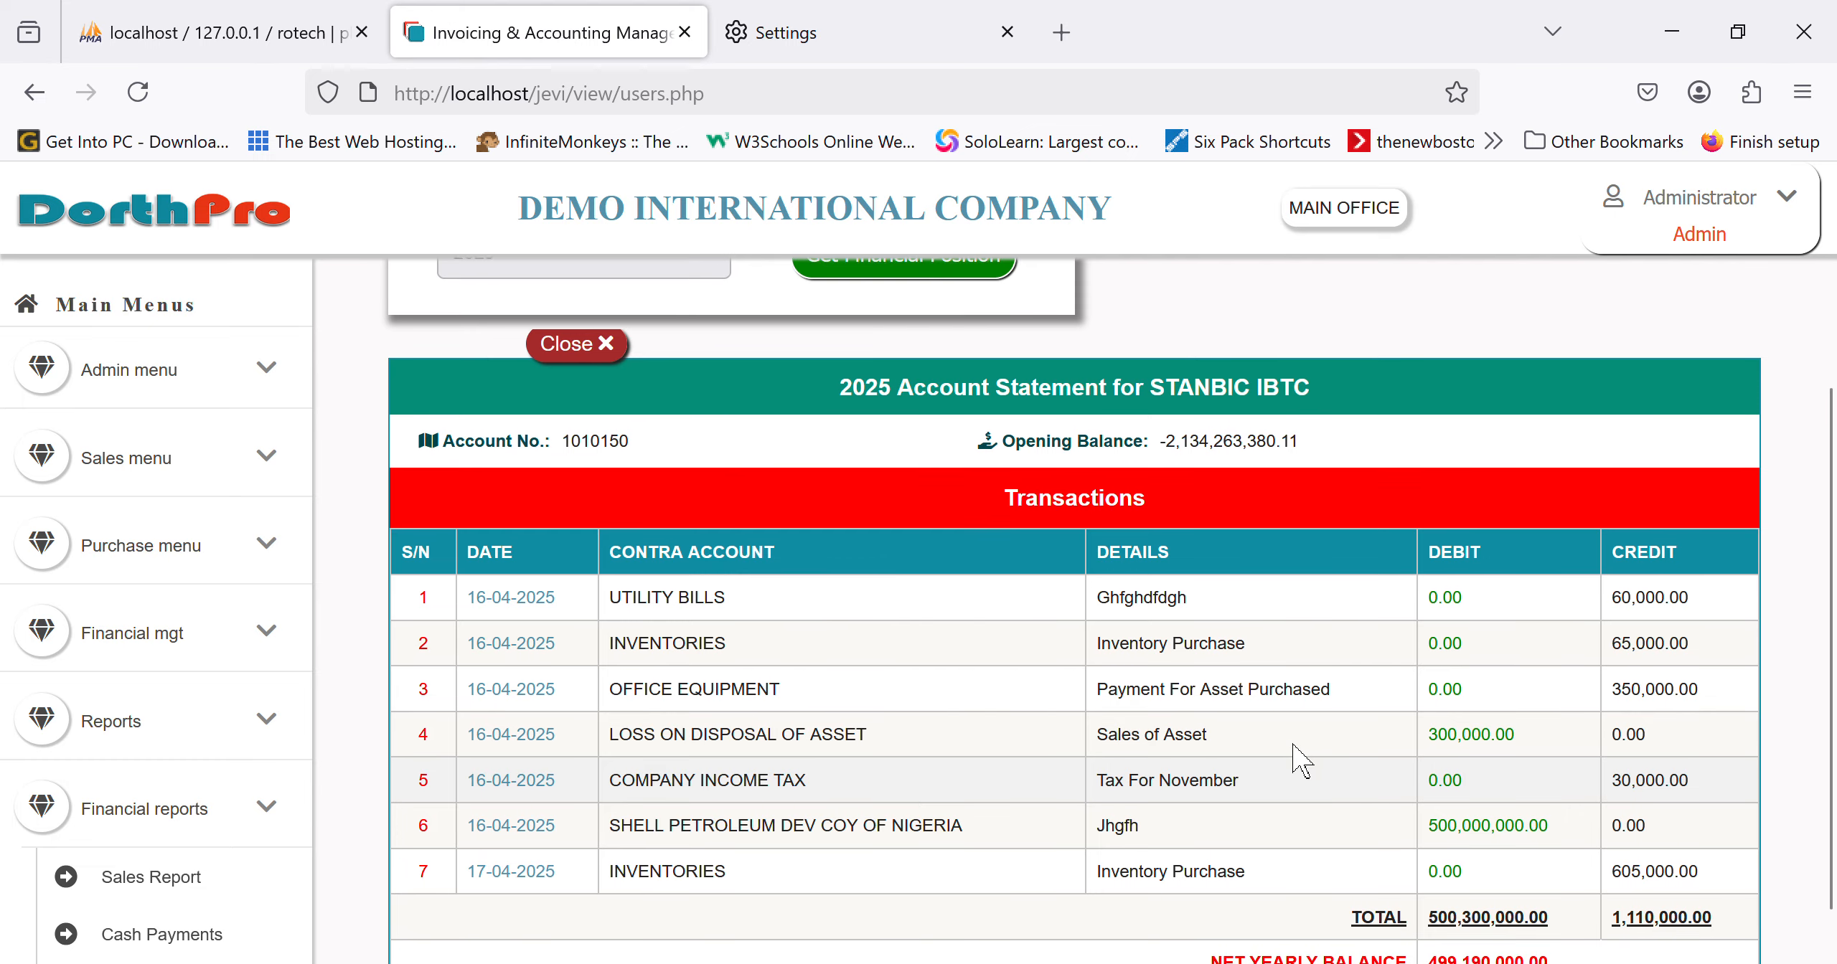
pyautogui.scroll(-1, 1293, 744)
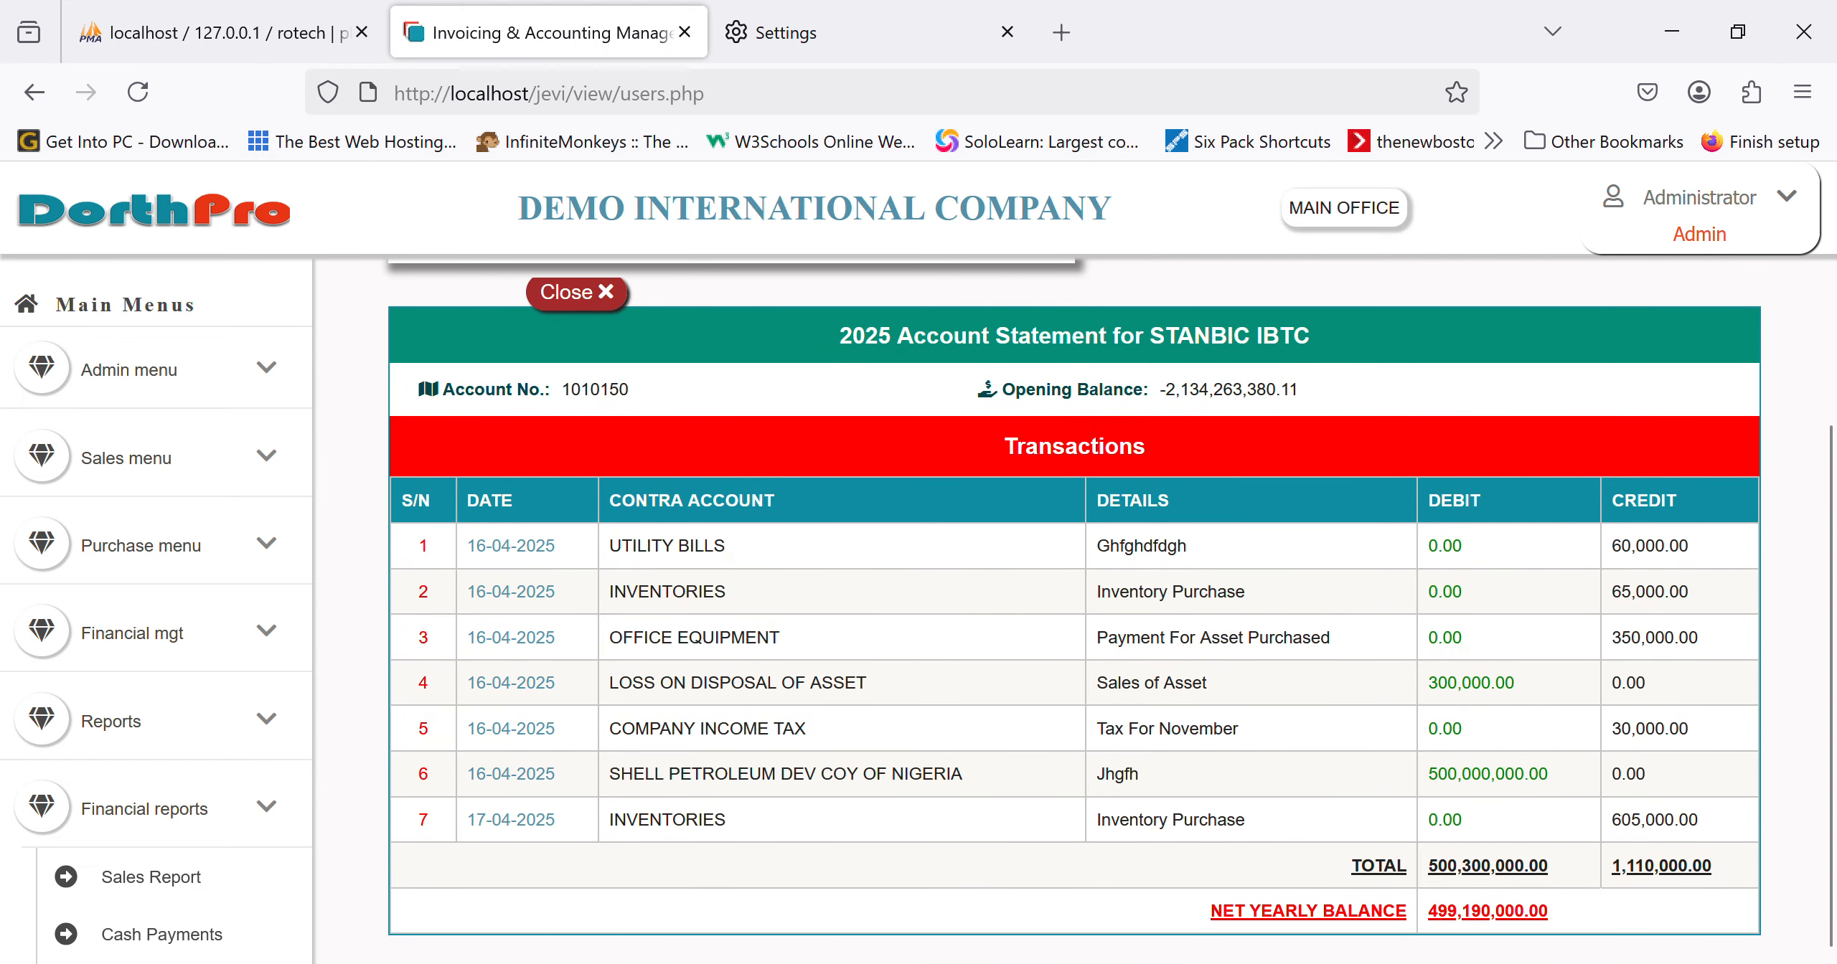
pyautogui.click(602, 303)
pyautogui.scroll(-5, 710, 713)
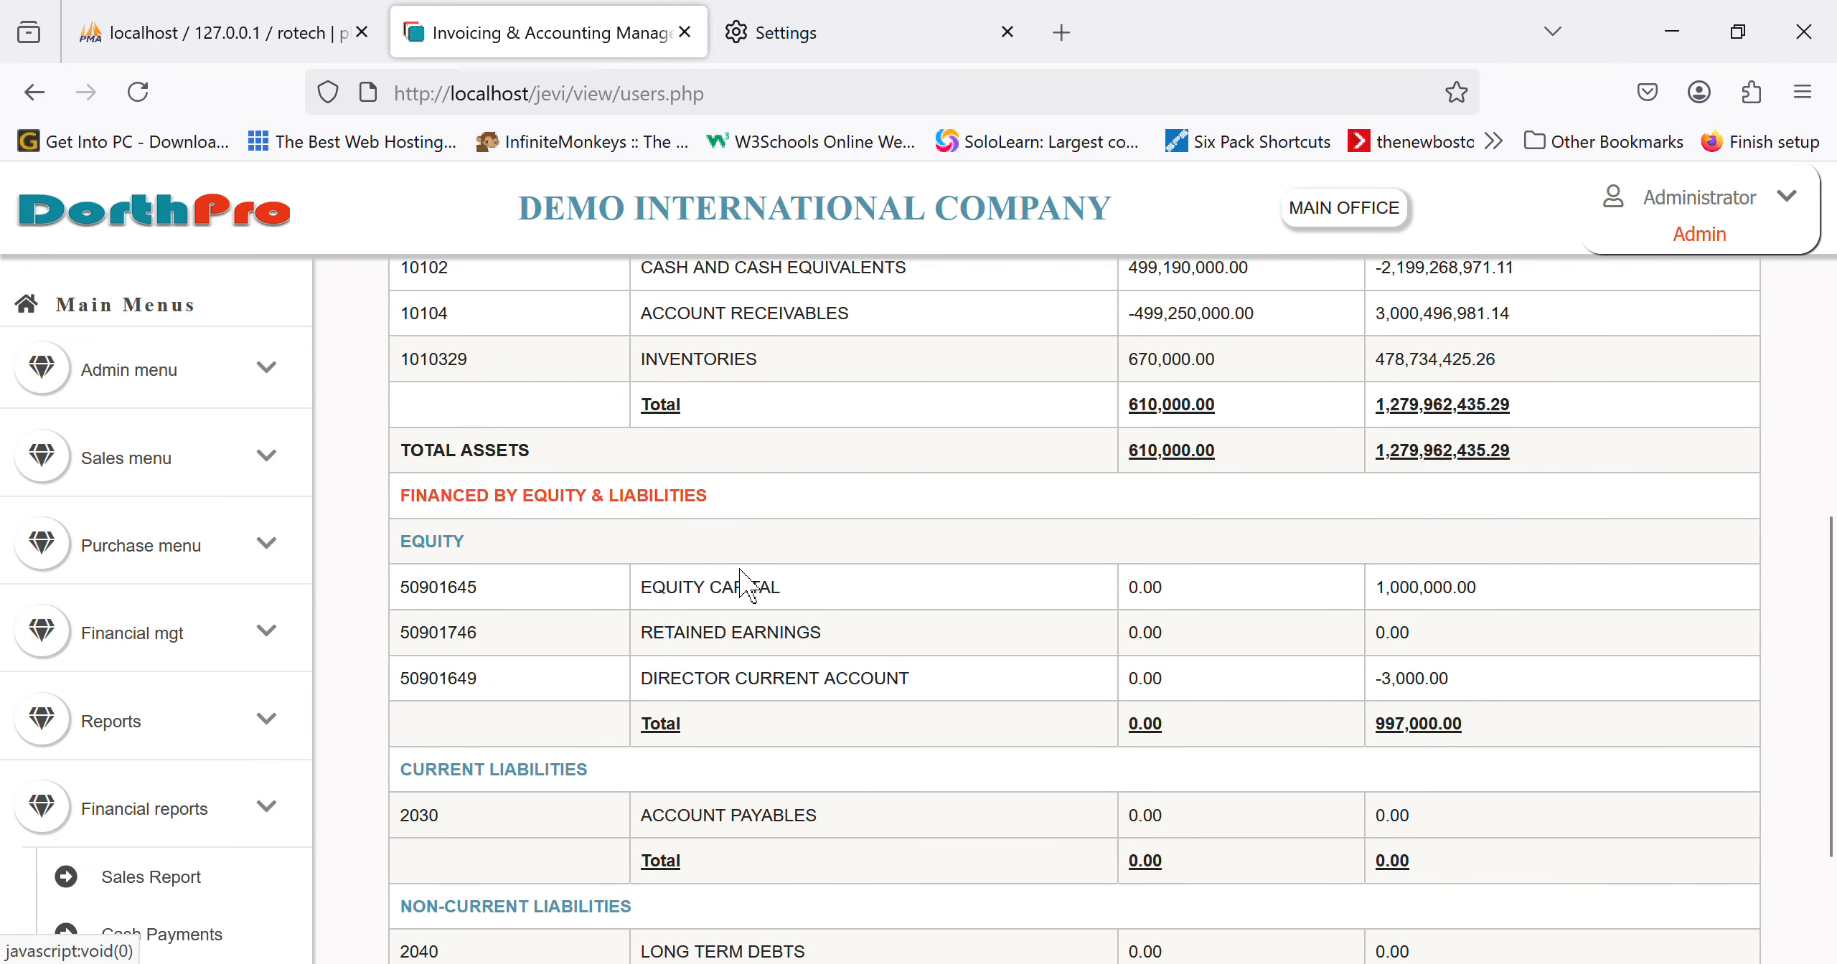
pyautogui.scroll(-1, 746, 578)
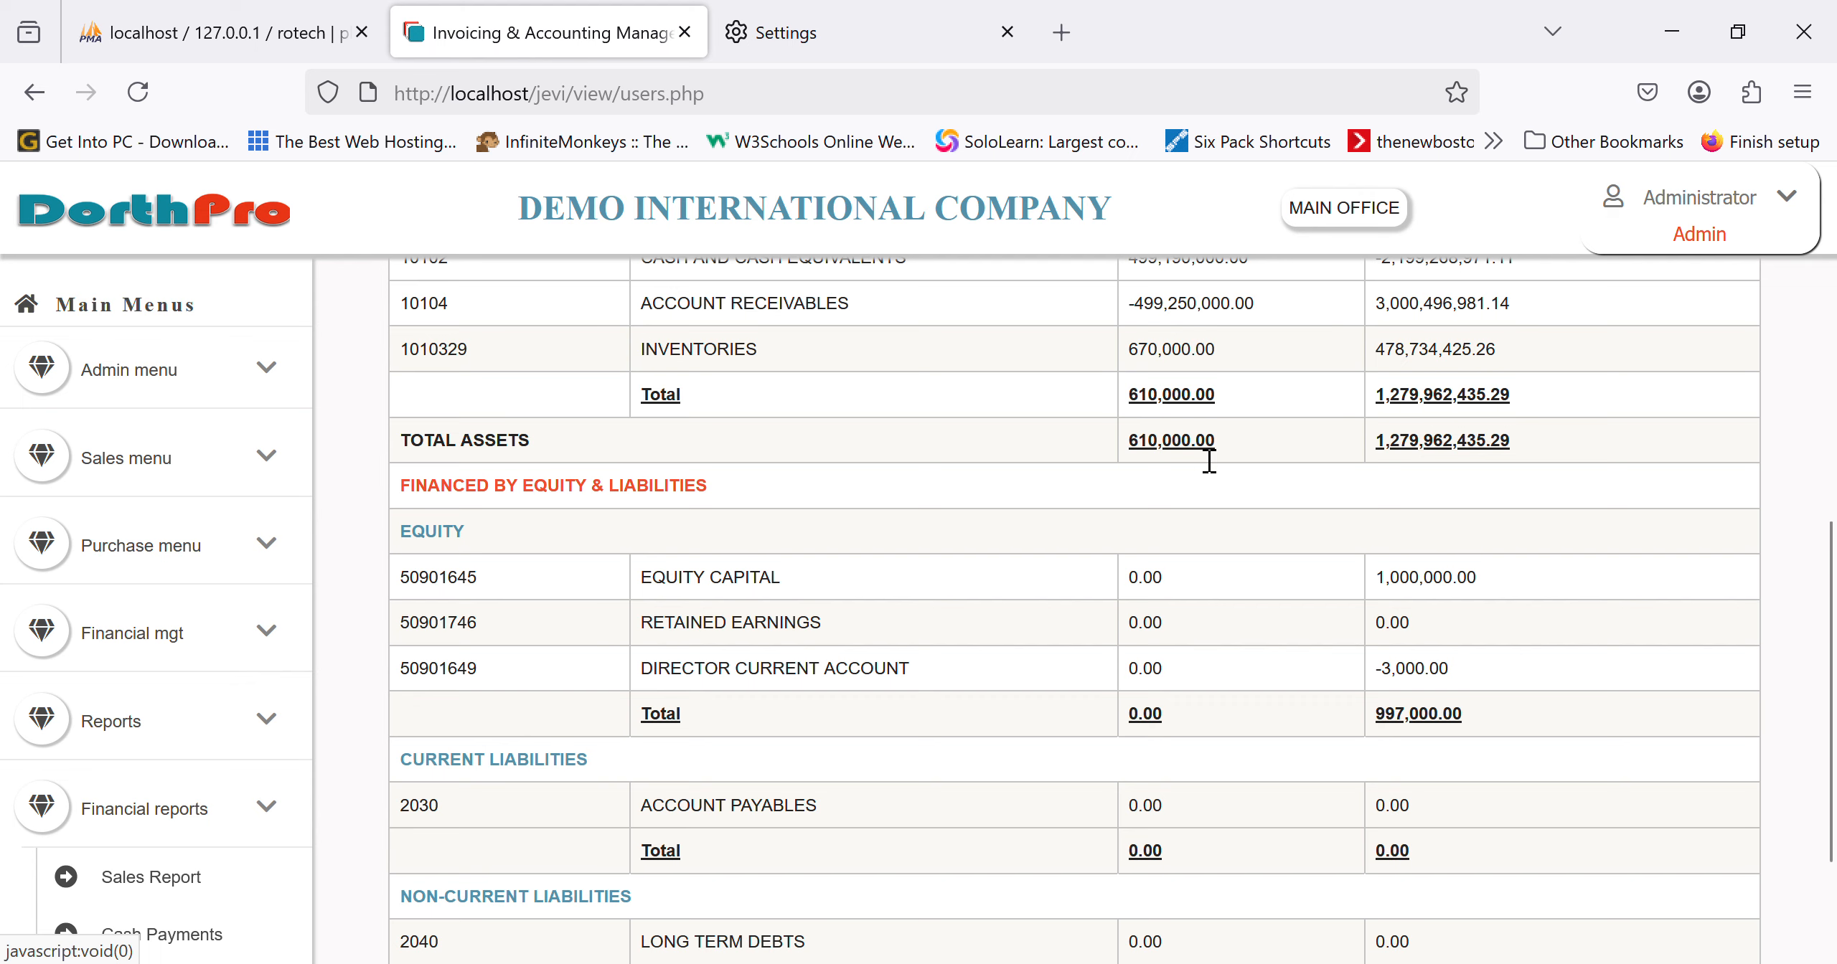
pyautogui.scroll(5, 1503, 451)
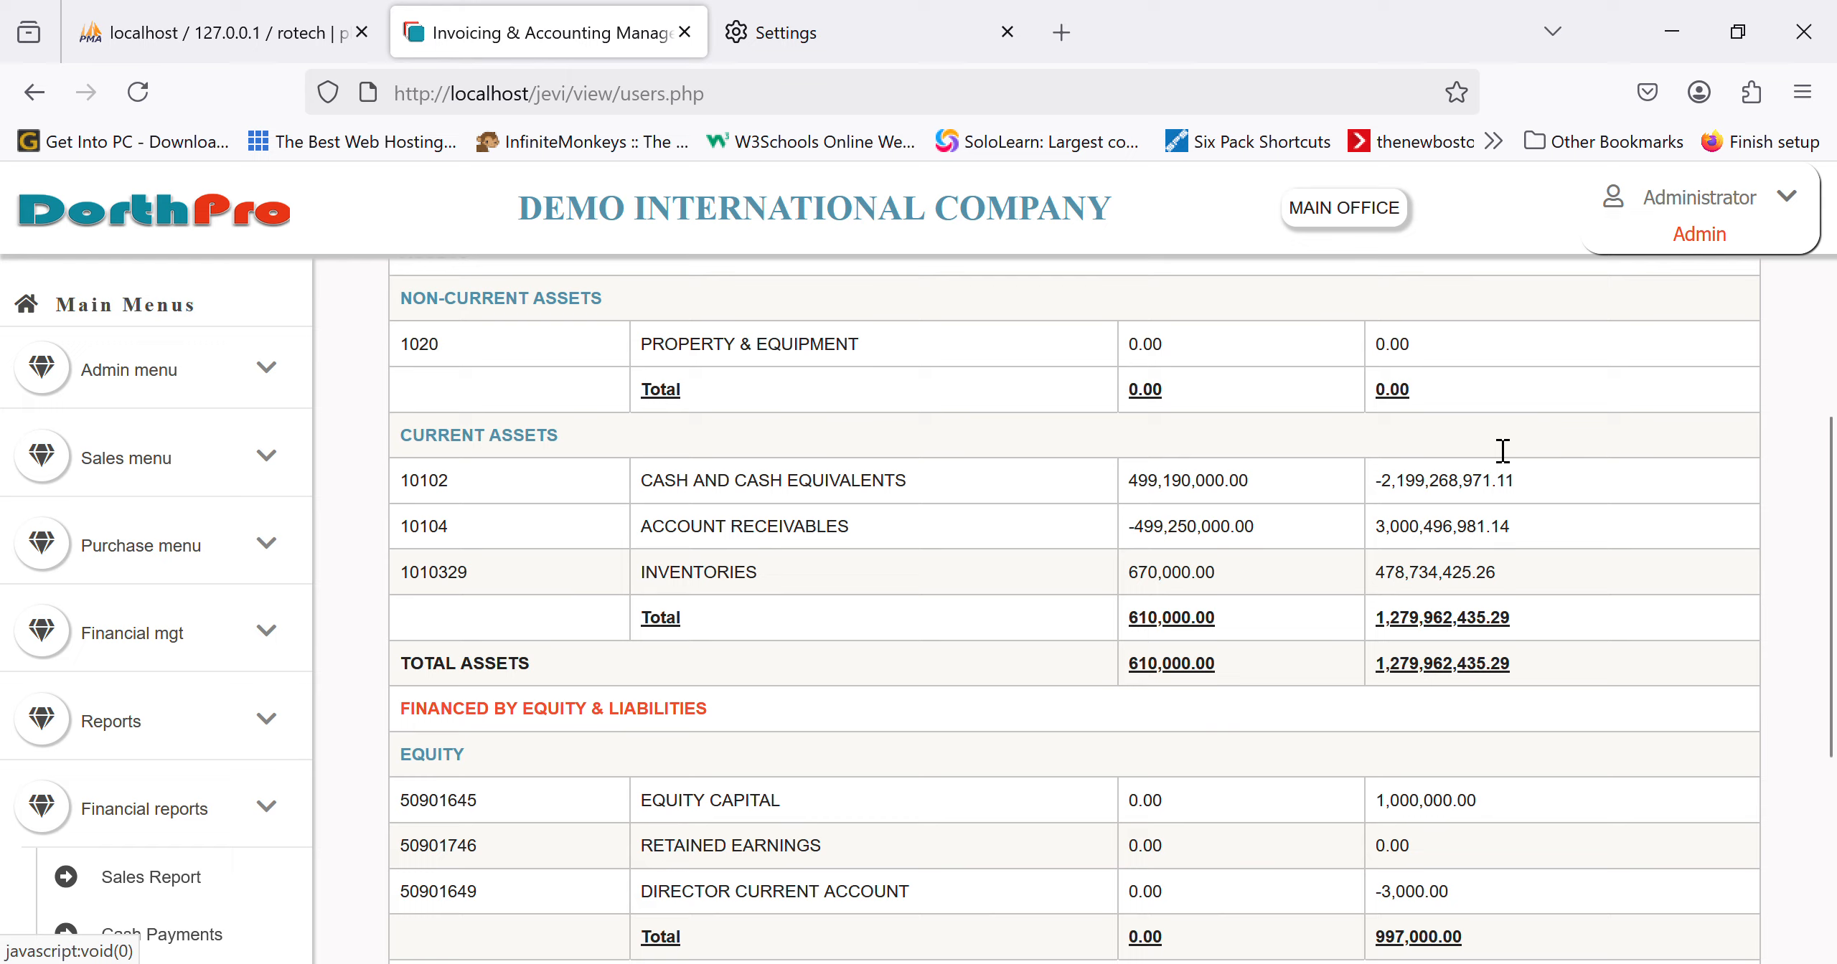
pyautogui.scroll(-5, 1502, 451)
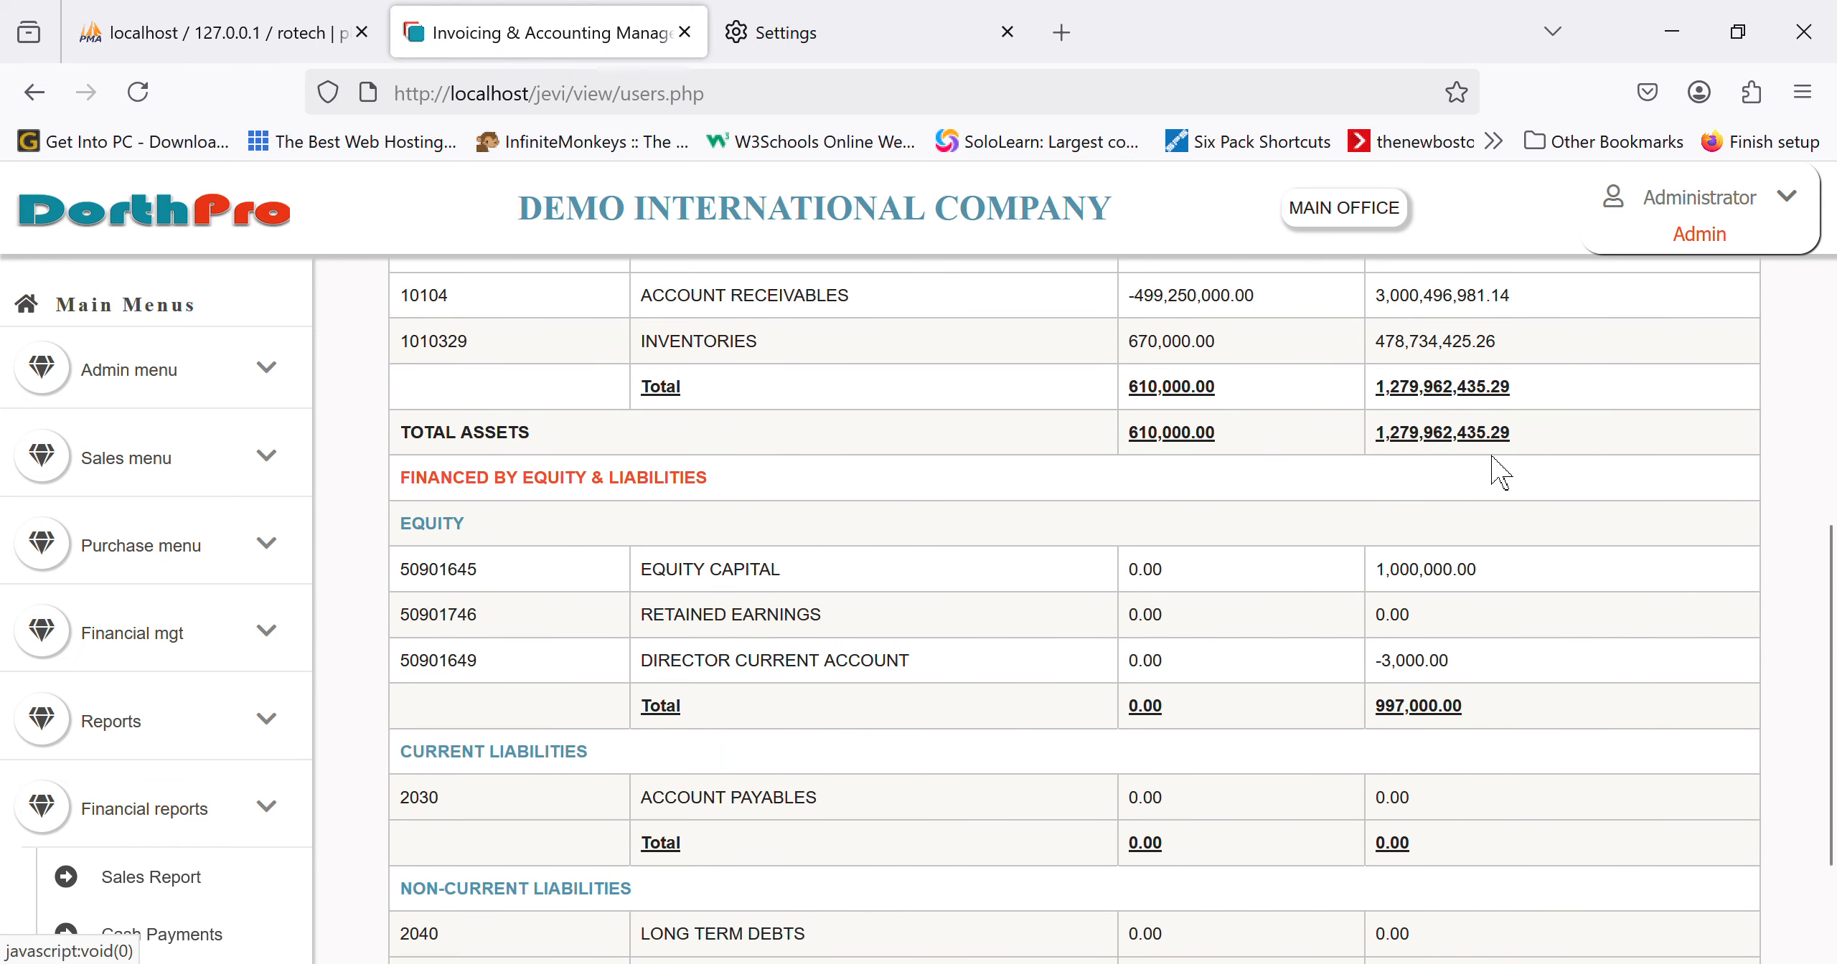
pyautogui.scroll(-1, 884, 707)
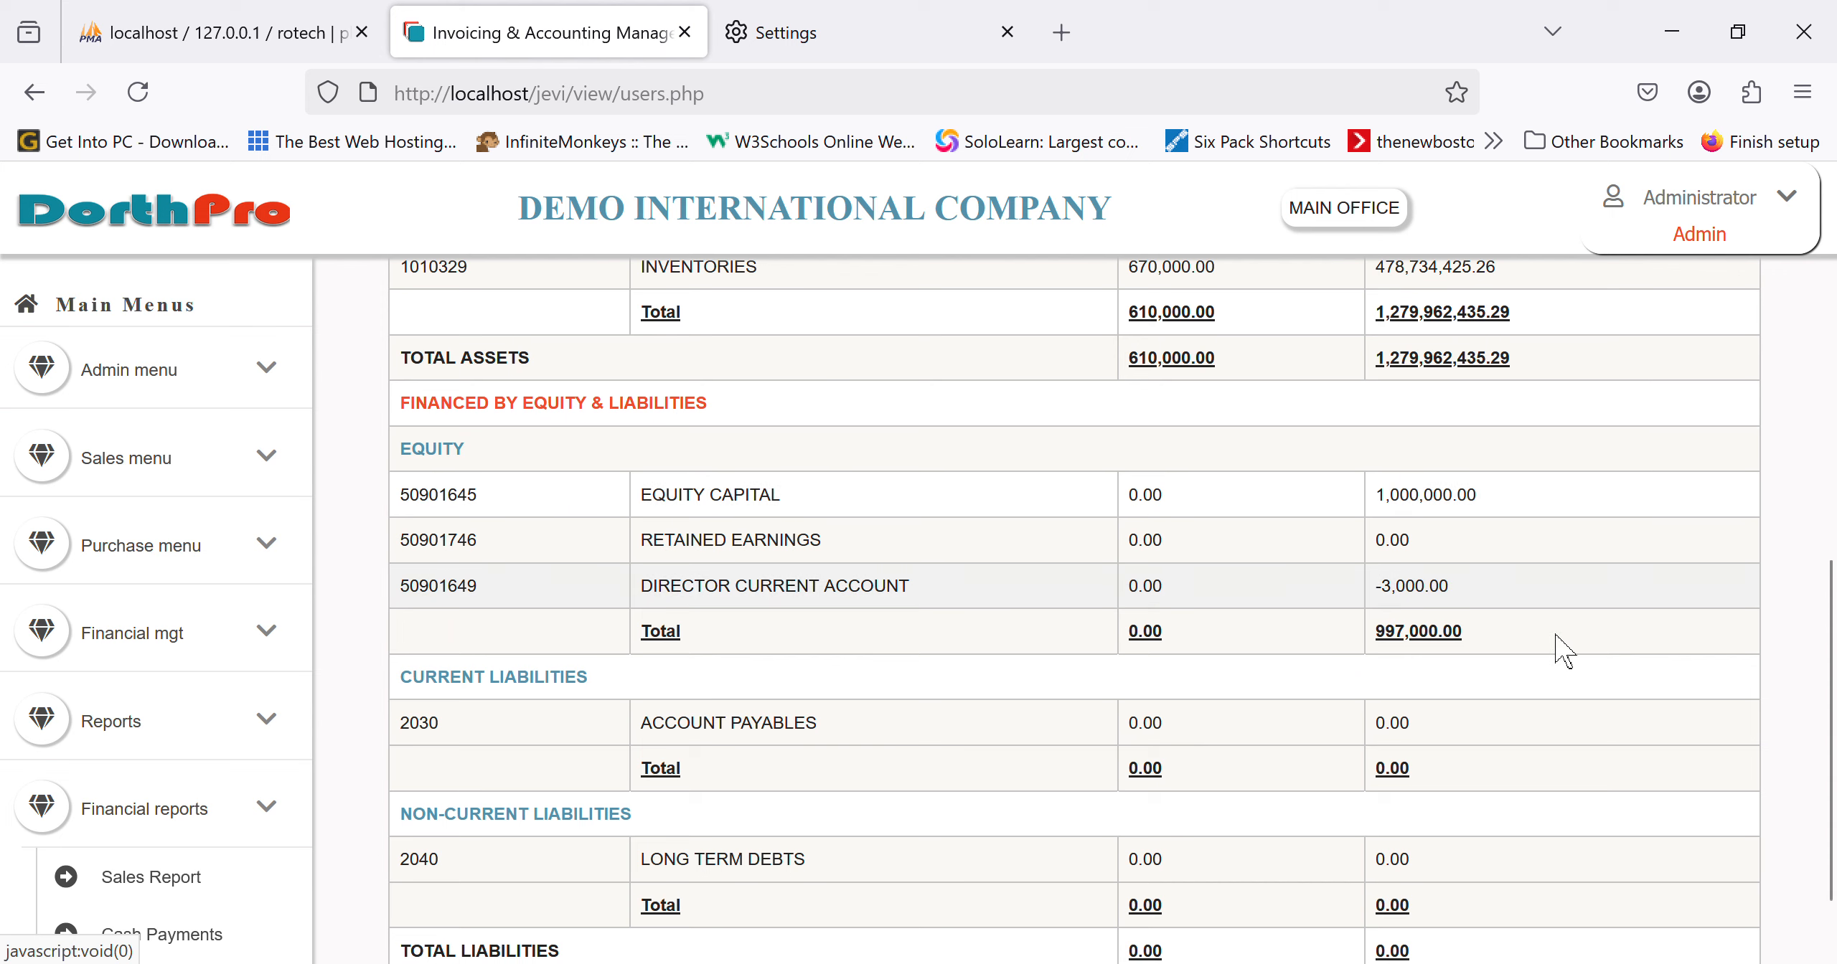
pyautogui.scroll(-2, 1168, 628)
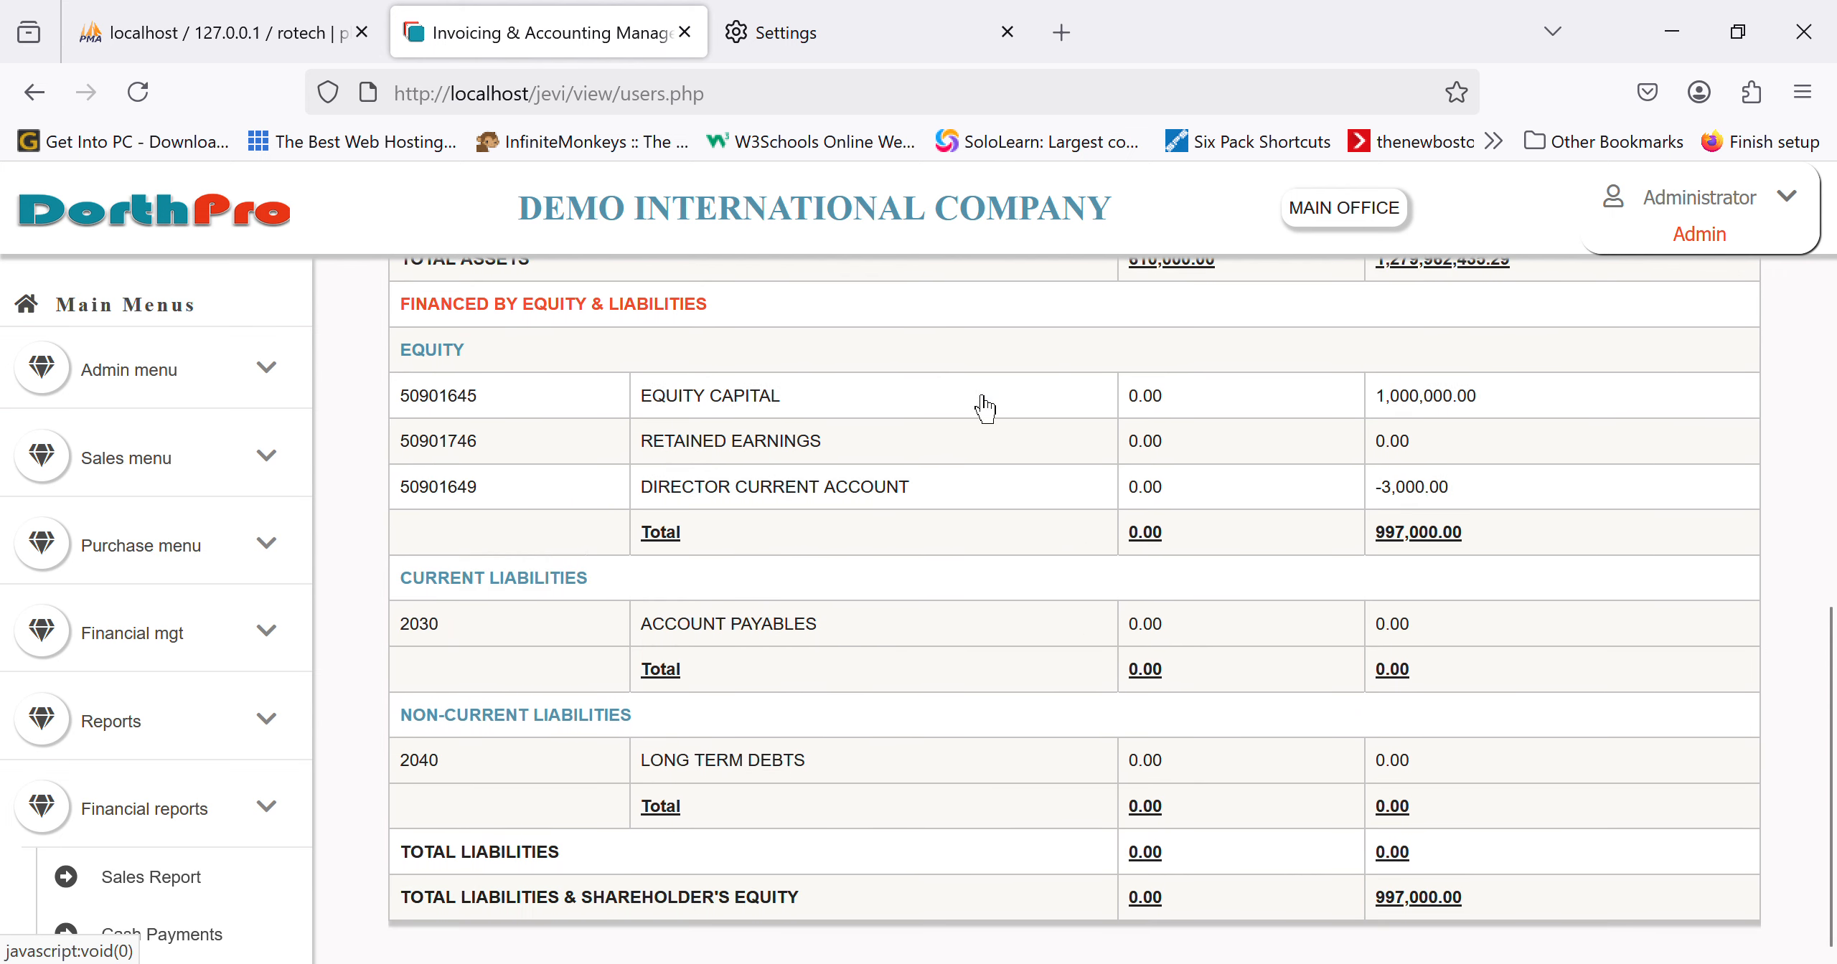
pyautogui.click(758, 462)
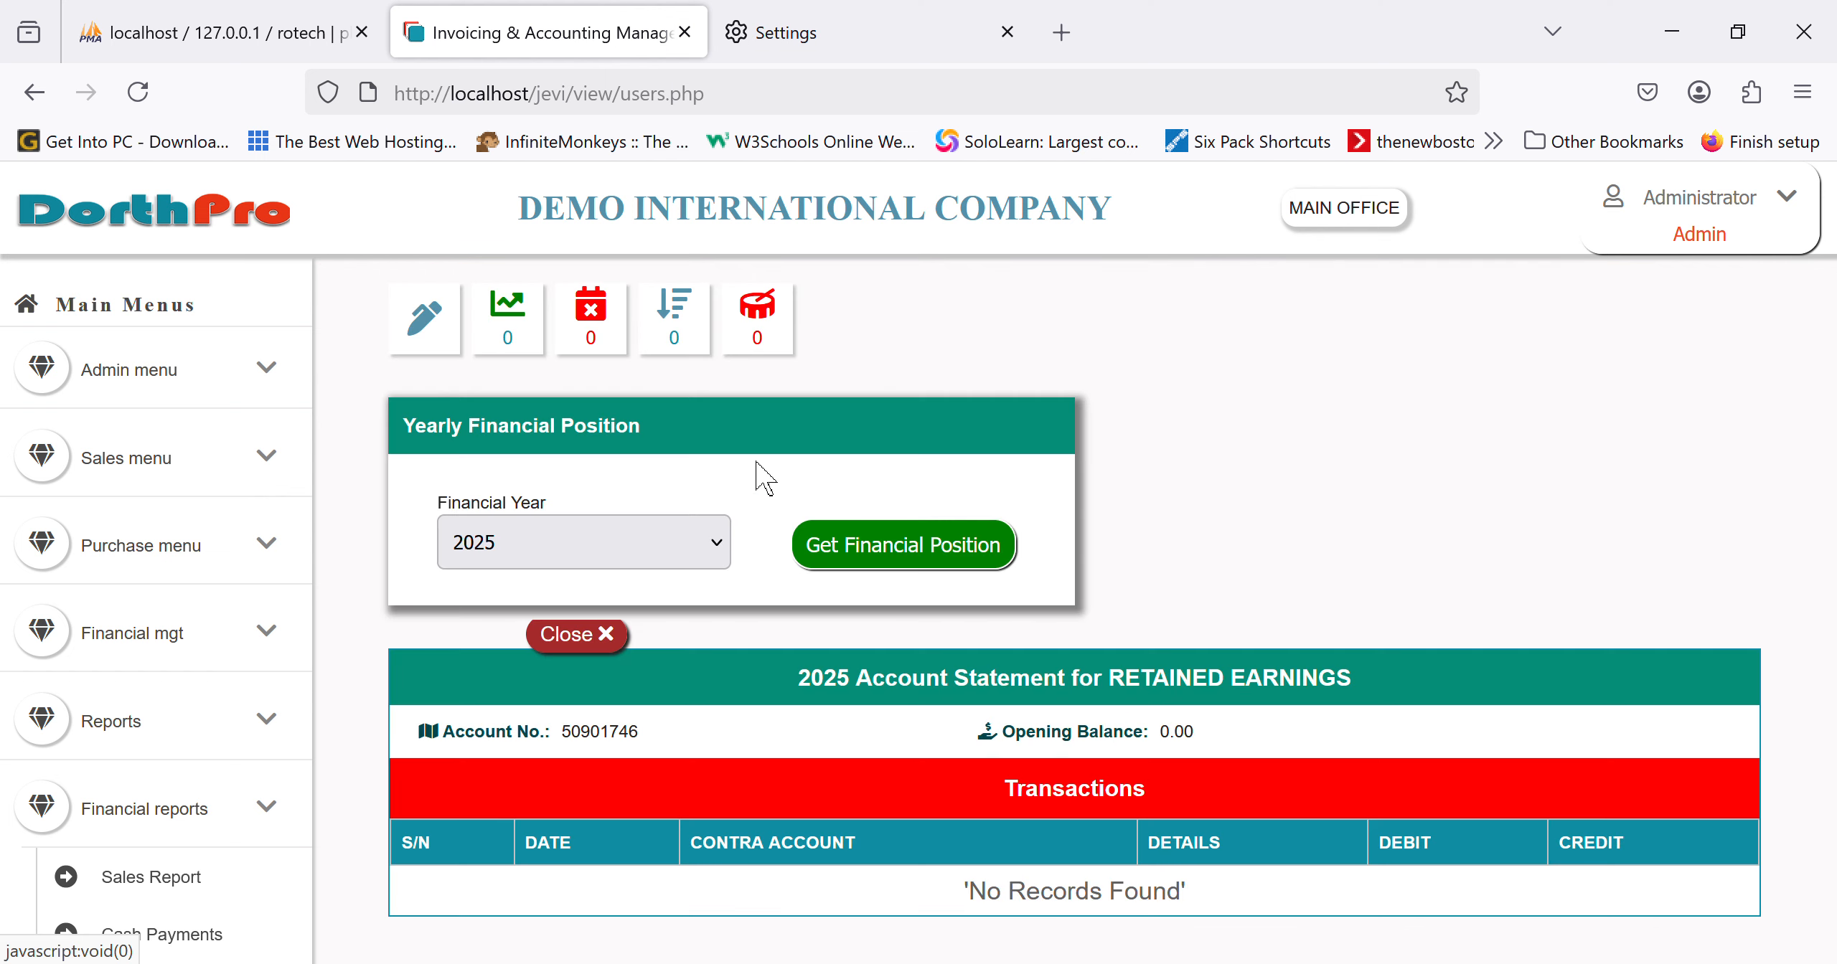
pyautogui.click(622, 642)
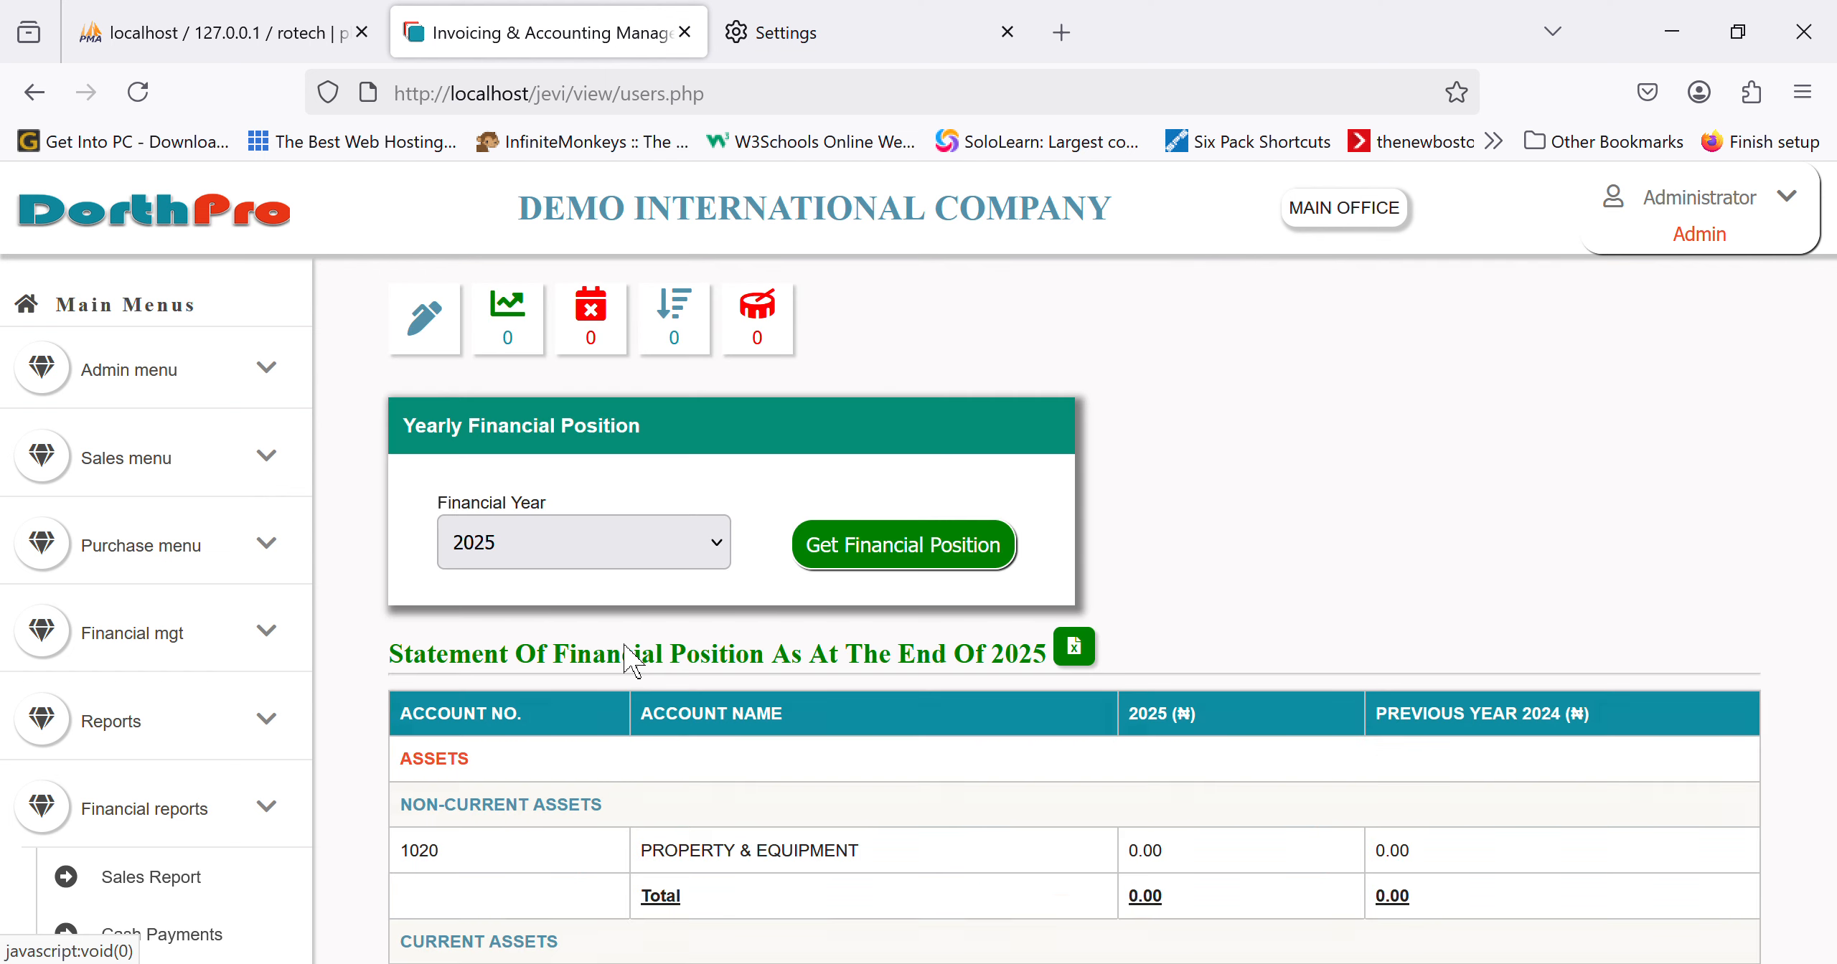
pyautogui.scroll(-10, 849, 674)
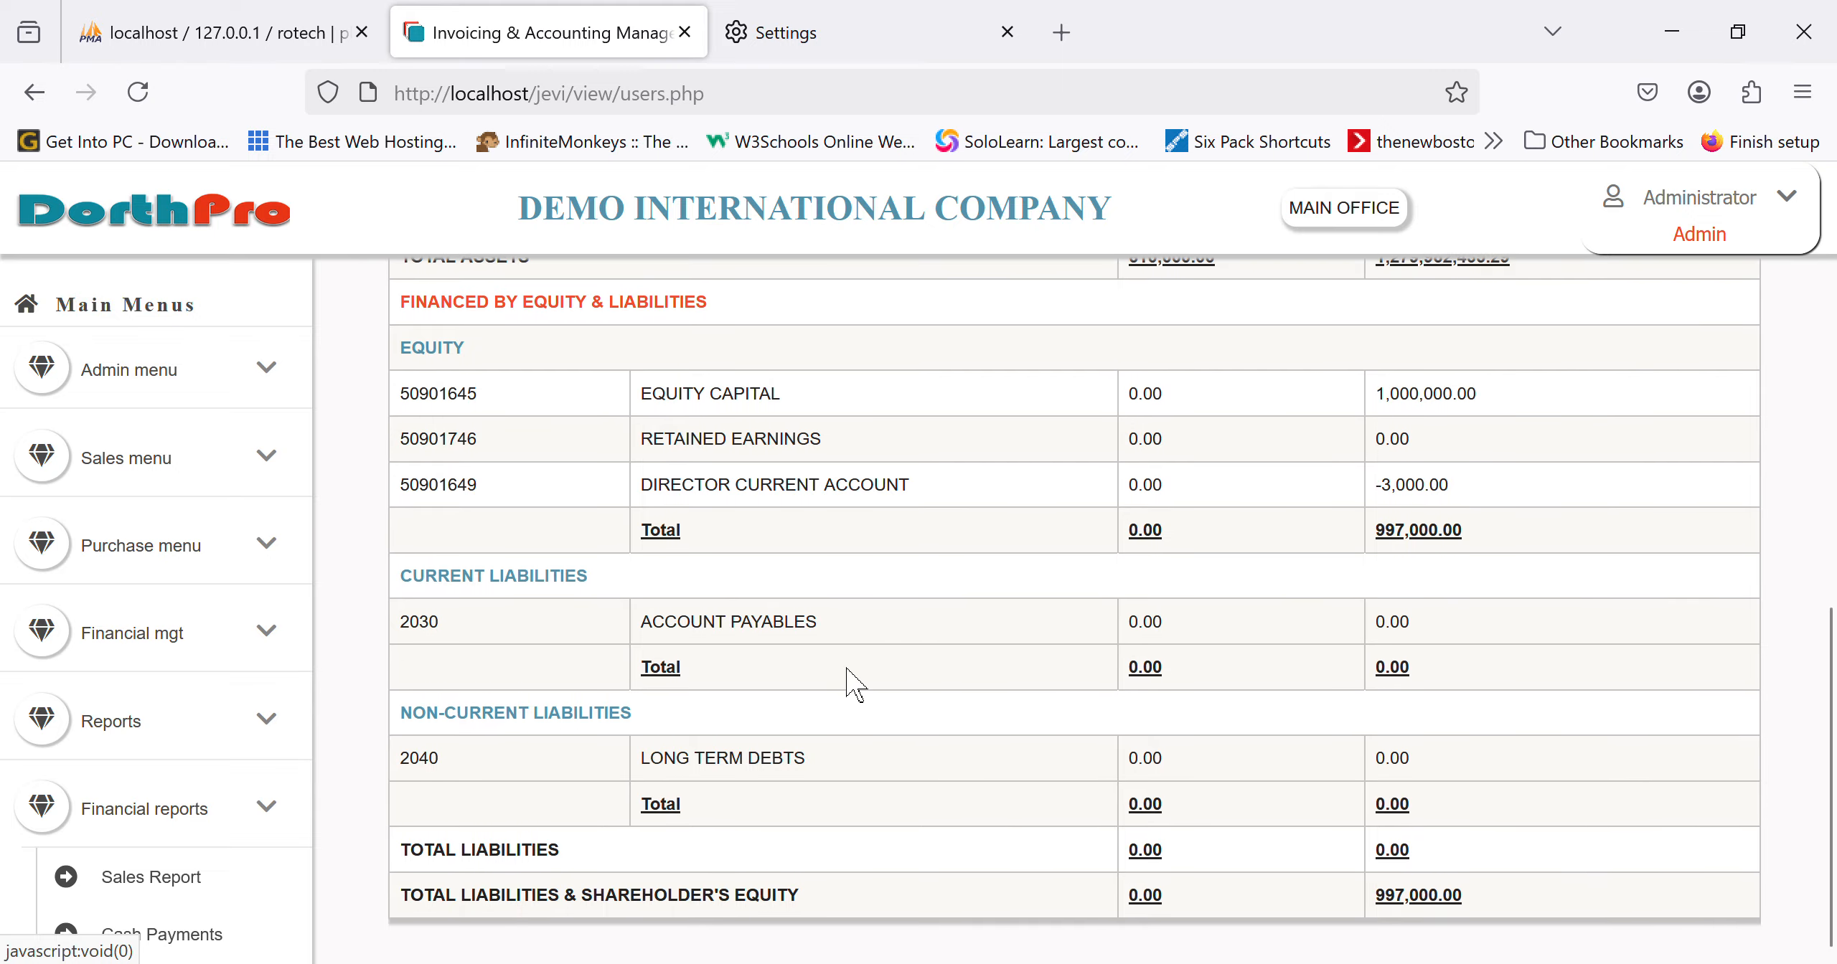
pyautogui.scroll(-1, 848, 673)
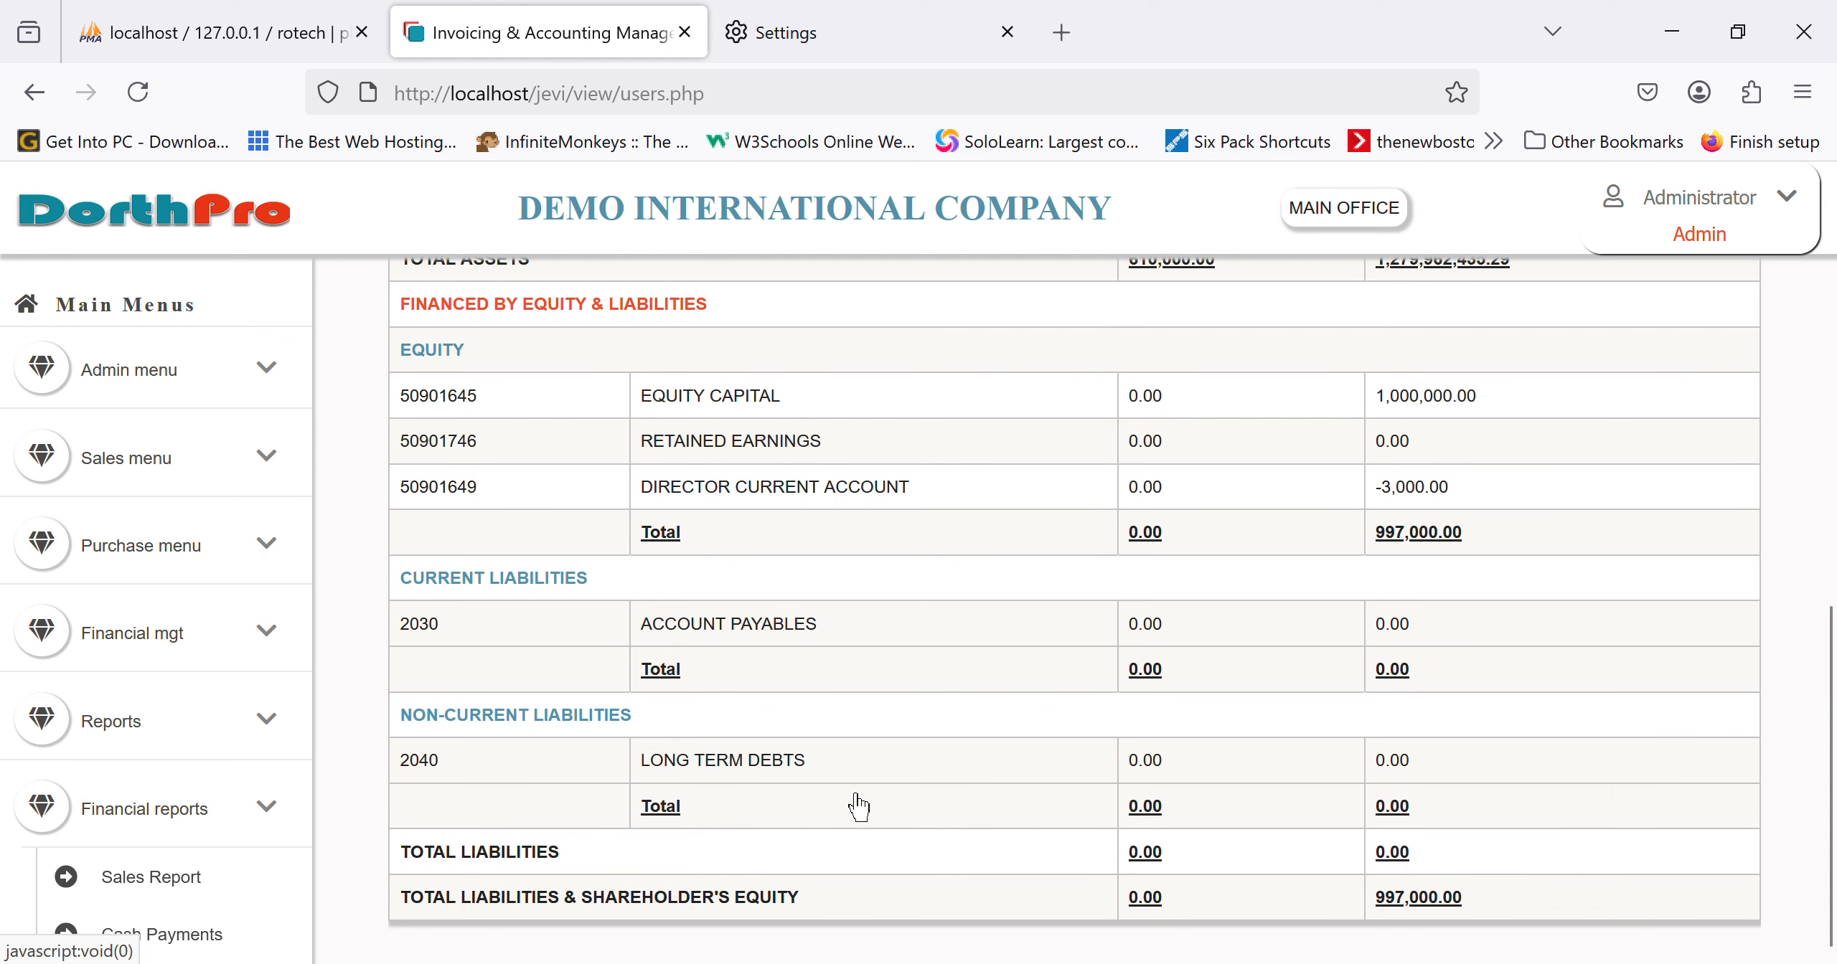
pyautogui.scroll(15, 858, 807)
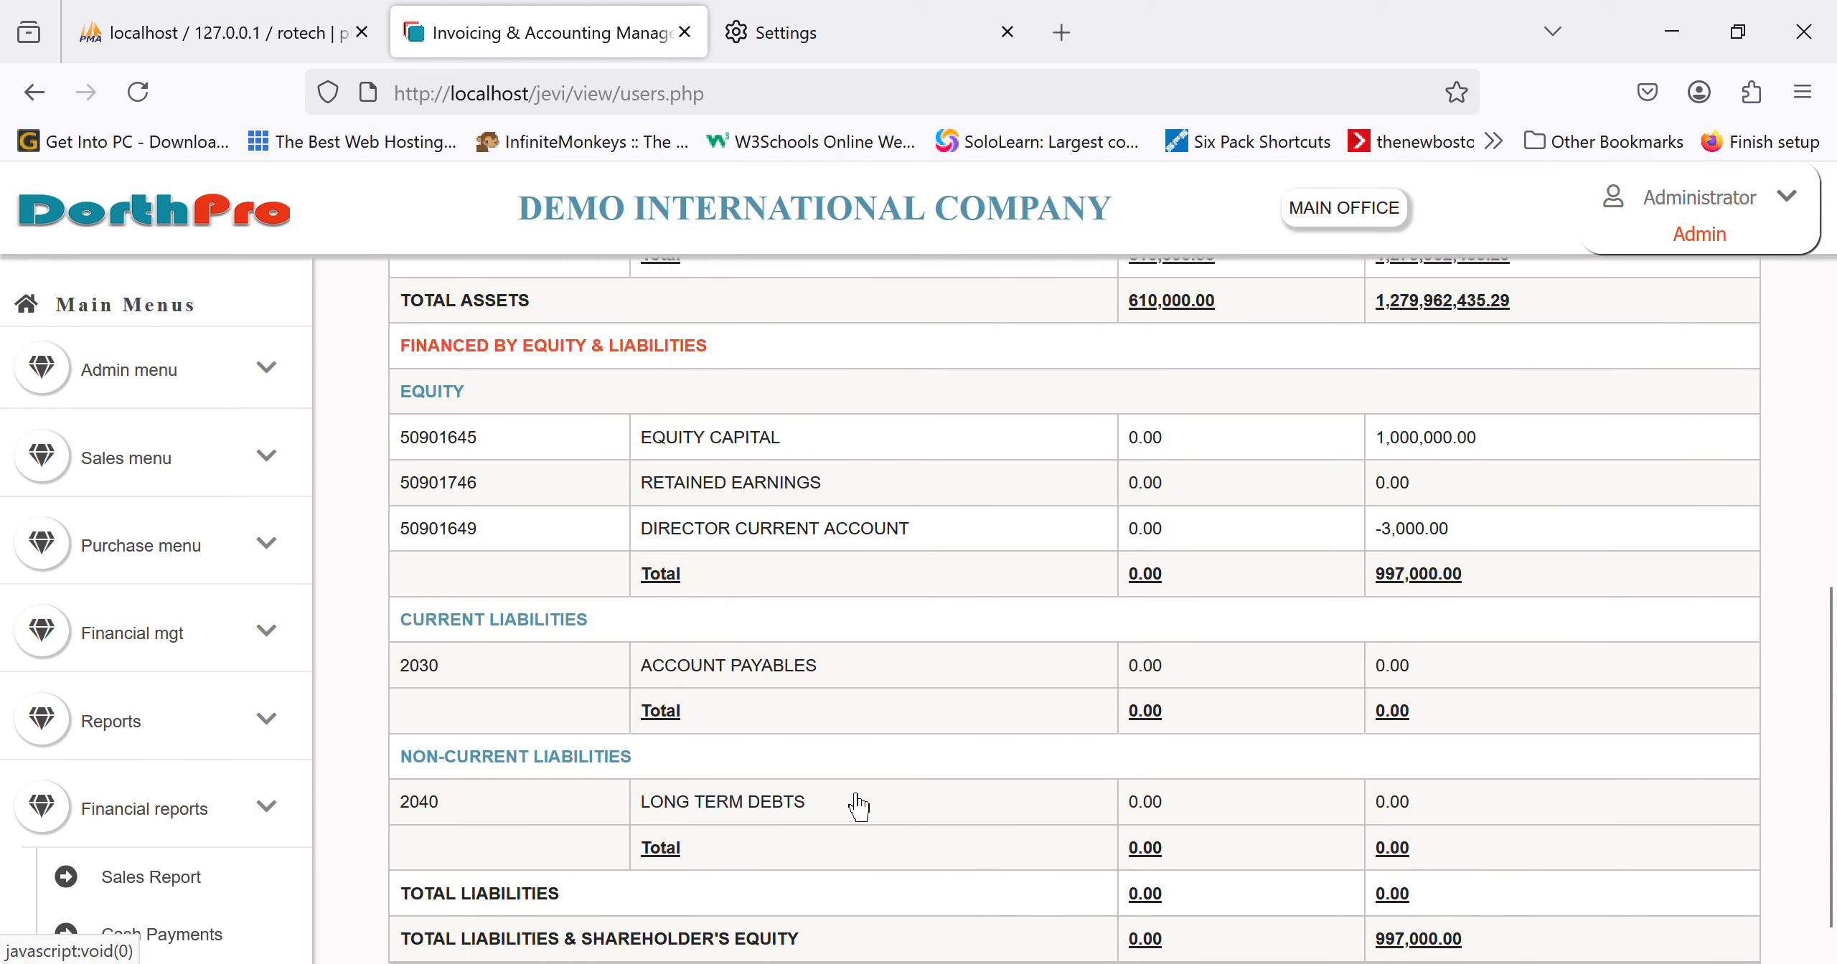
pyautogui.scroll(-10, 164, 890)
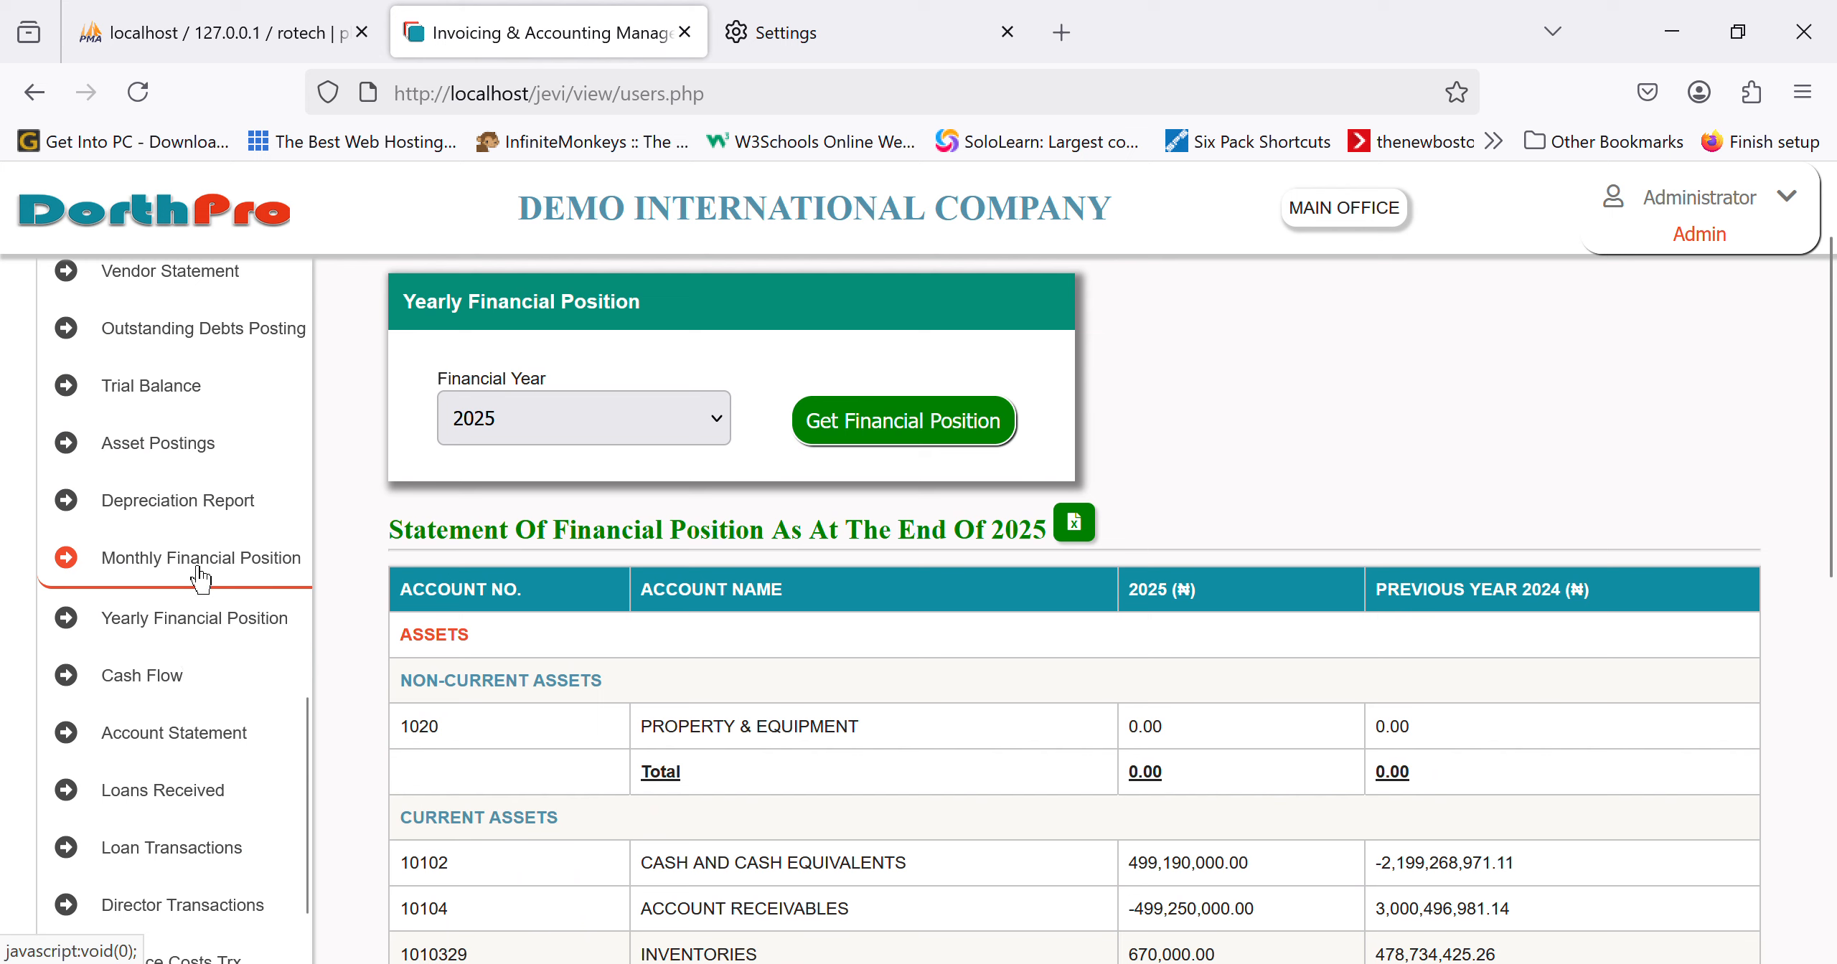
# Step: Generate the Monthly Financial Position for April 2025, compared with March
pyautogui.click(234, 587)
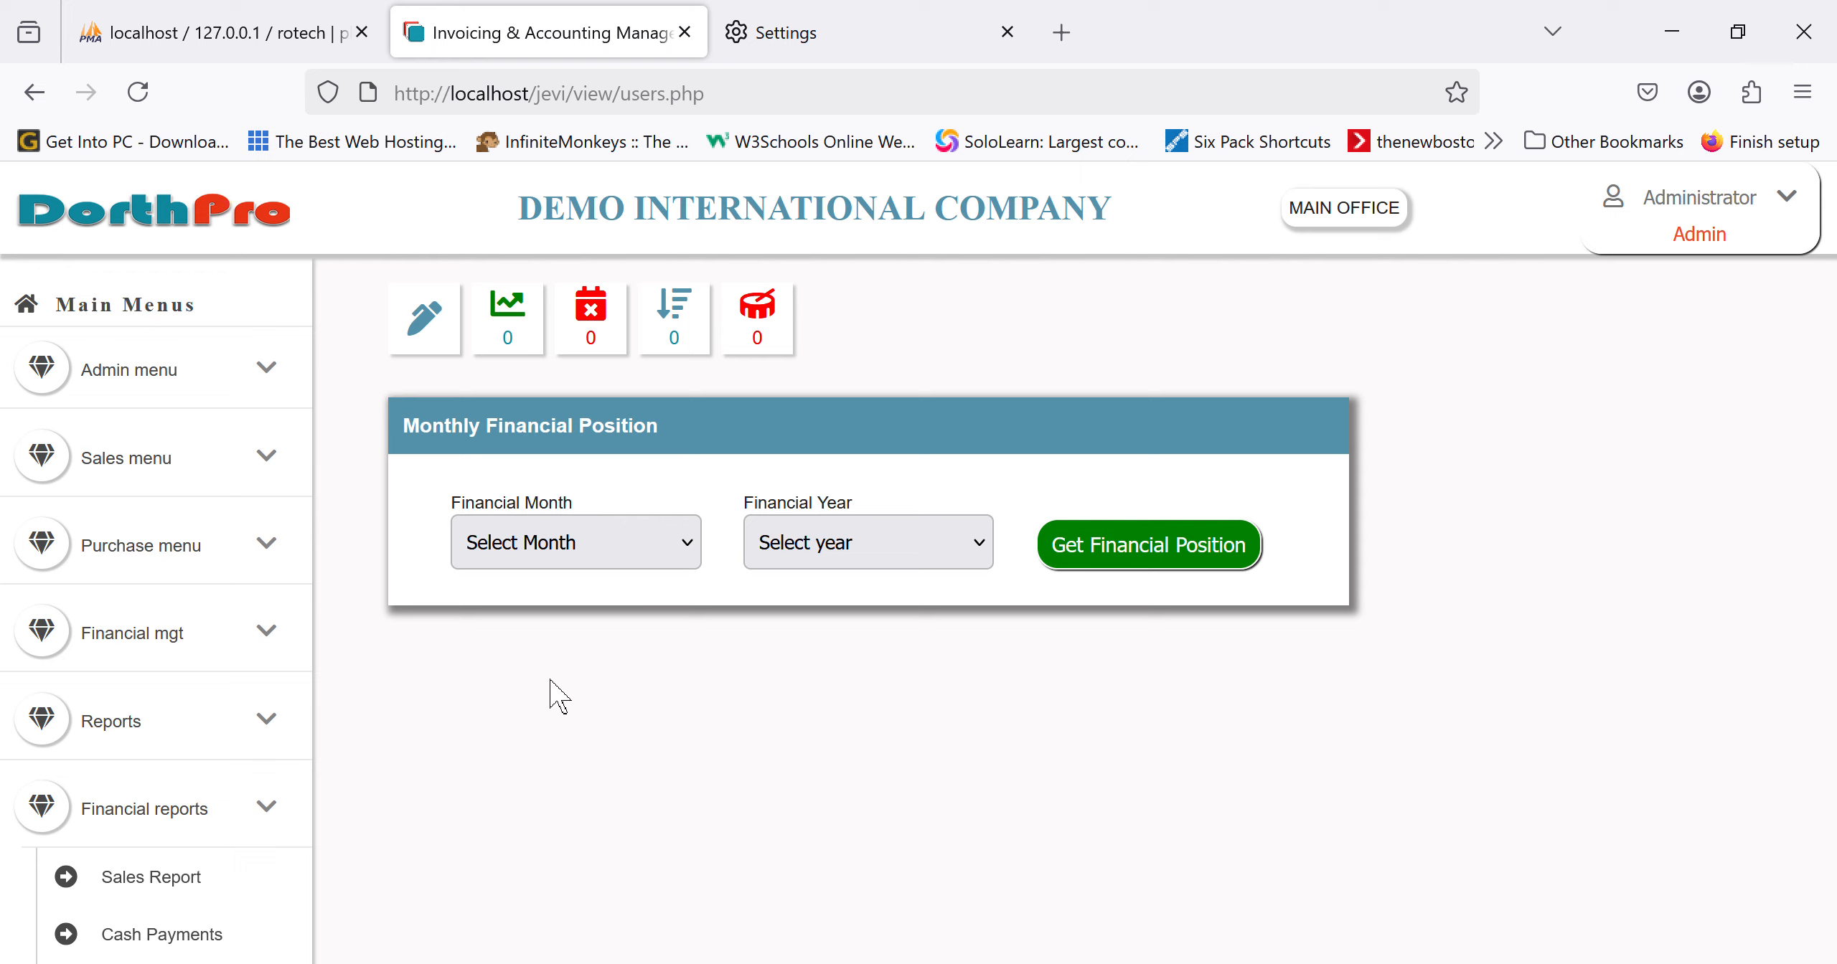
pyautogui.click(523, 746)
pyautogui.click(808, 803)
pyautogui.click(1147, 564)
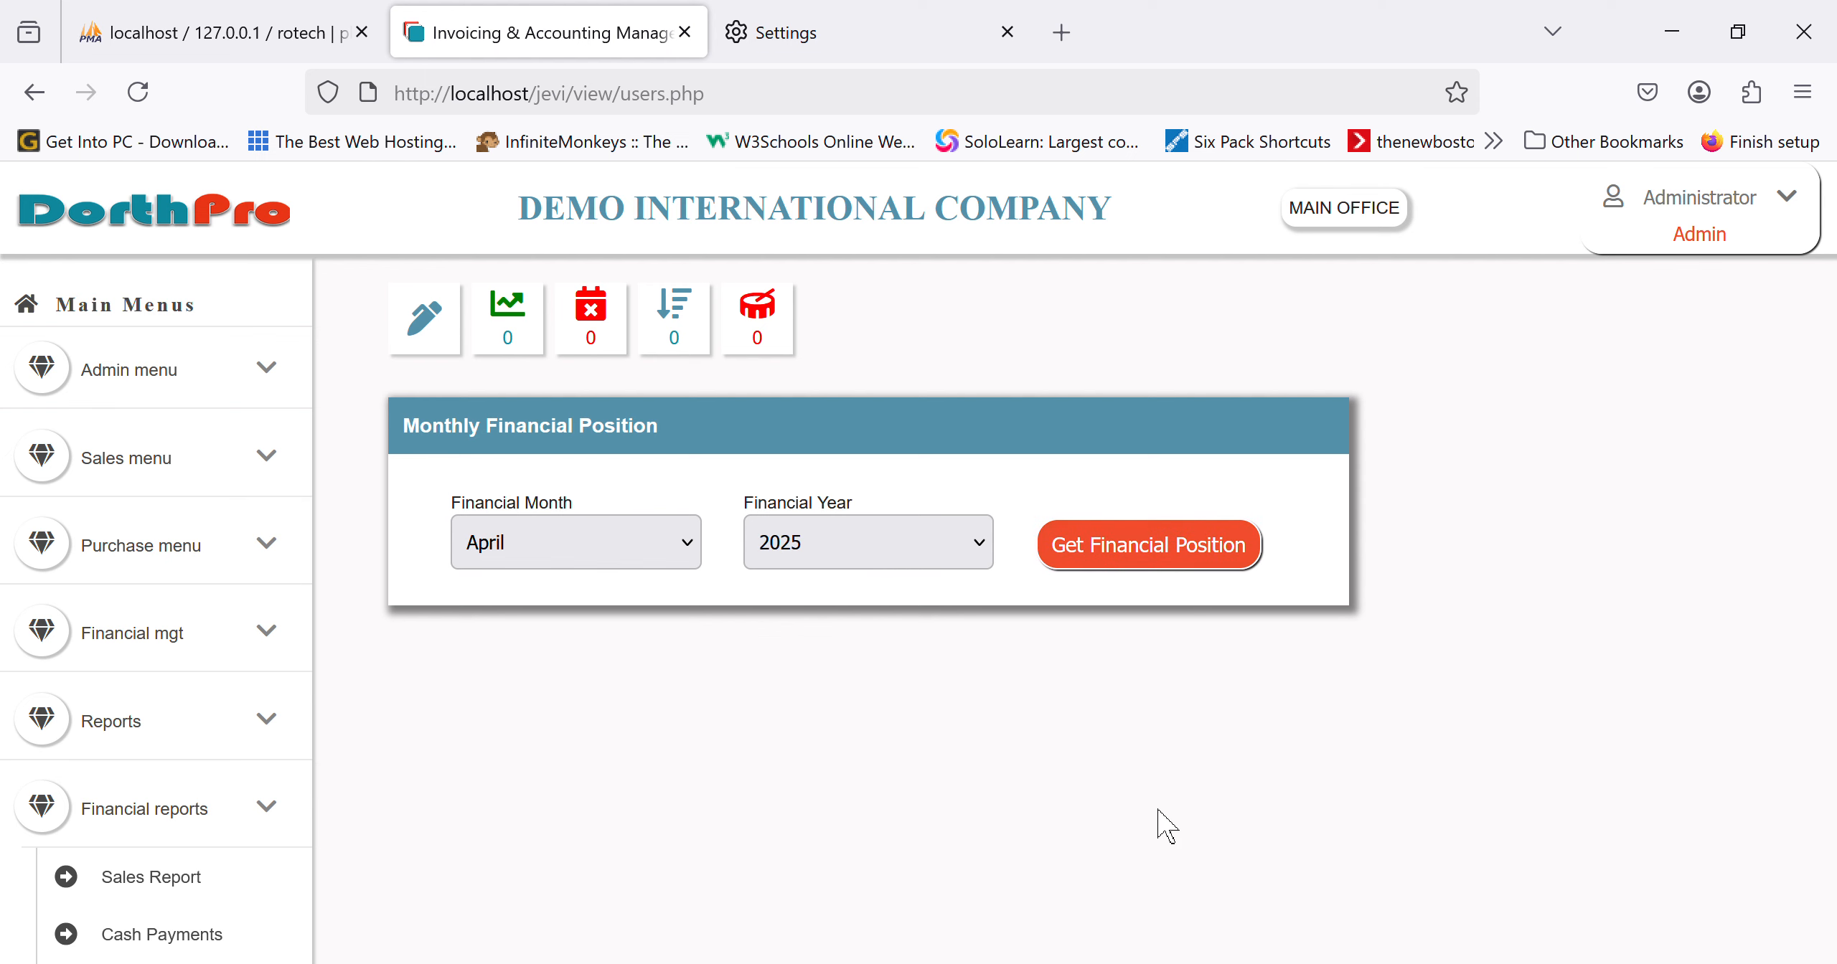
pyautogui.scroll(-5, 1166, 826)
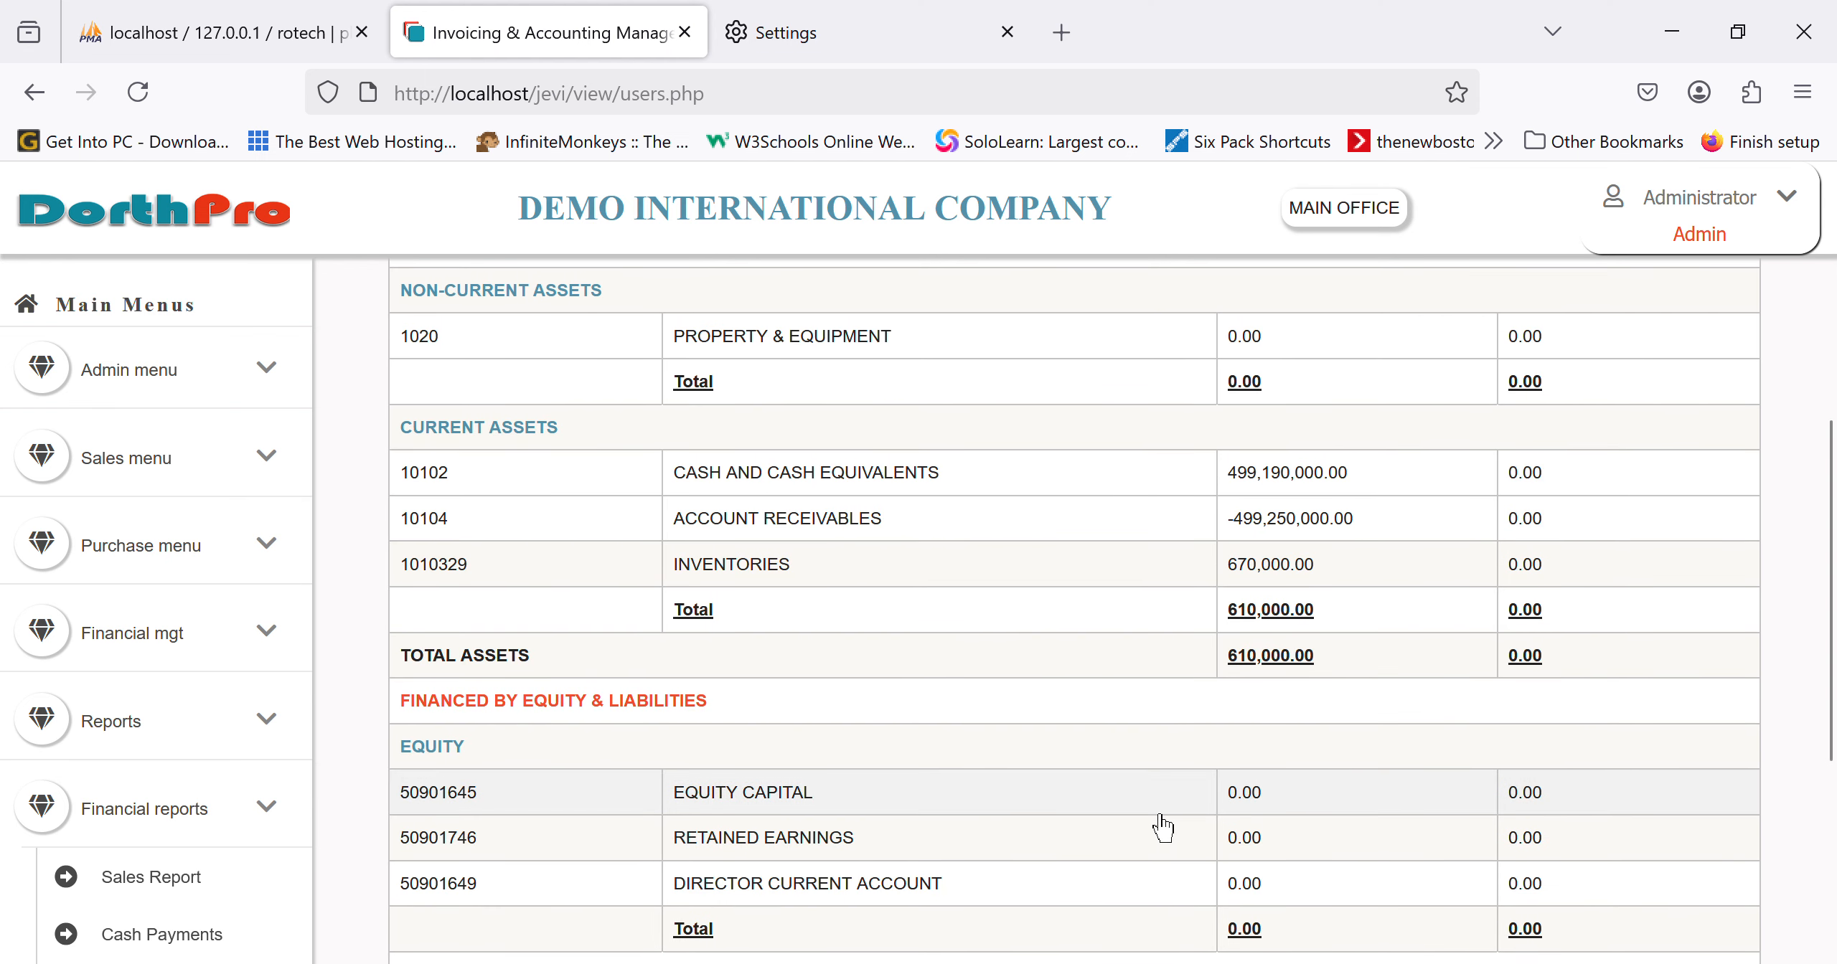
pyautogui.scroll(4, 1163, 826)
pyautogui.scroll(-8, 1163, 828)
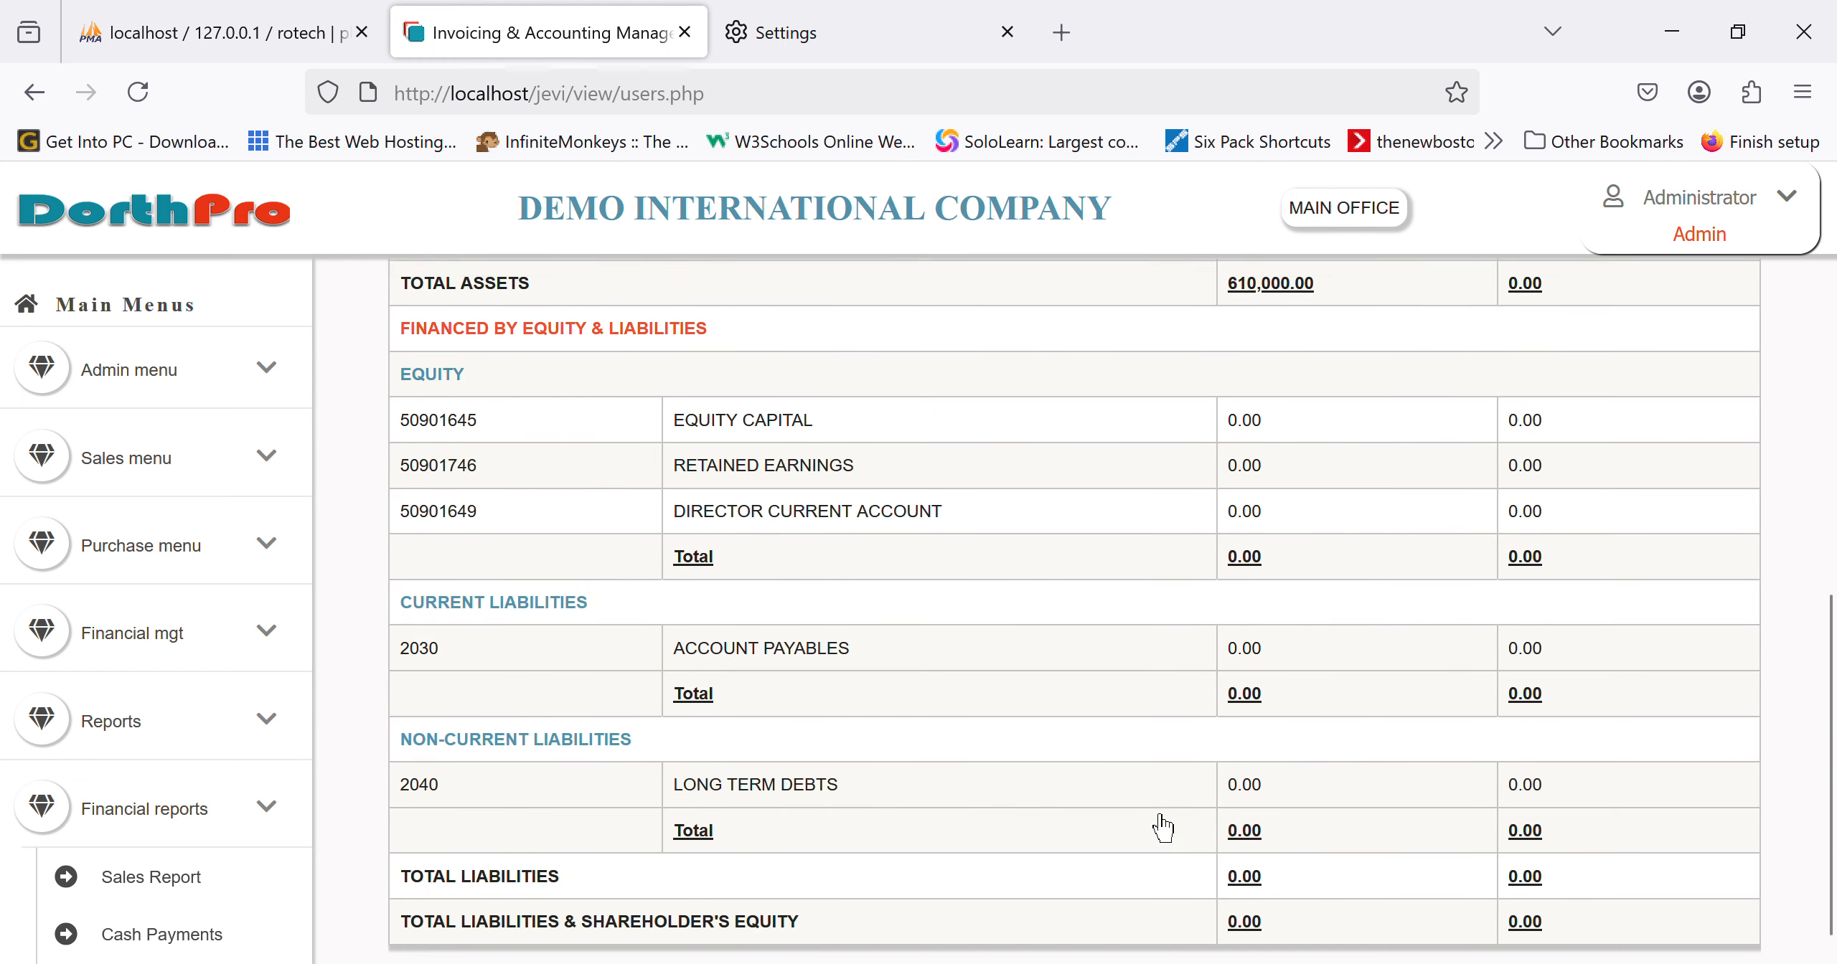
pyautogui.scroll(6, 1165, 827)
pyautogui.scroll(-10, 144, 825)
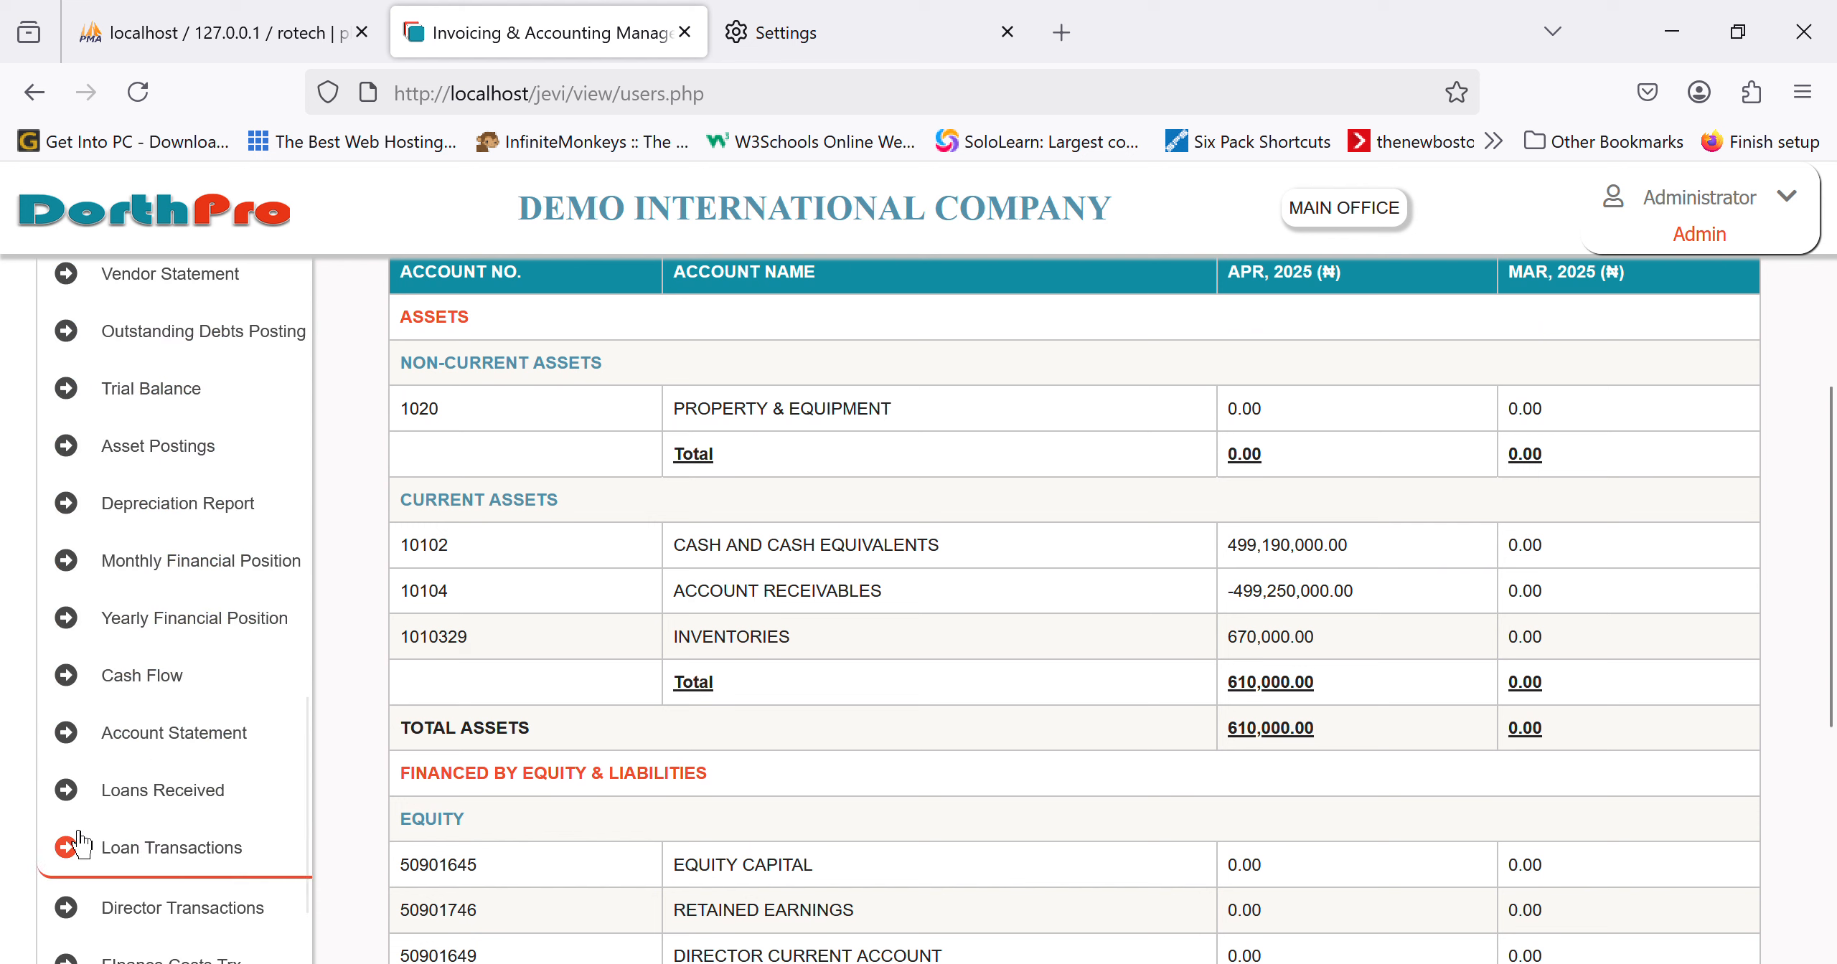
pyautogui.scroll(-2, 203, 786)
pyautogui.scroll(2, 108, 739)
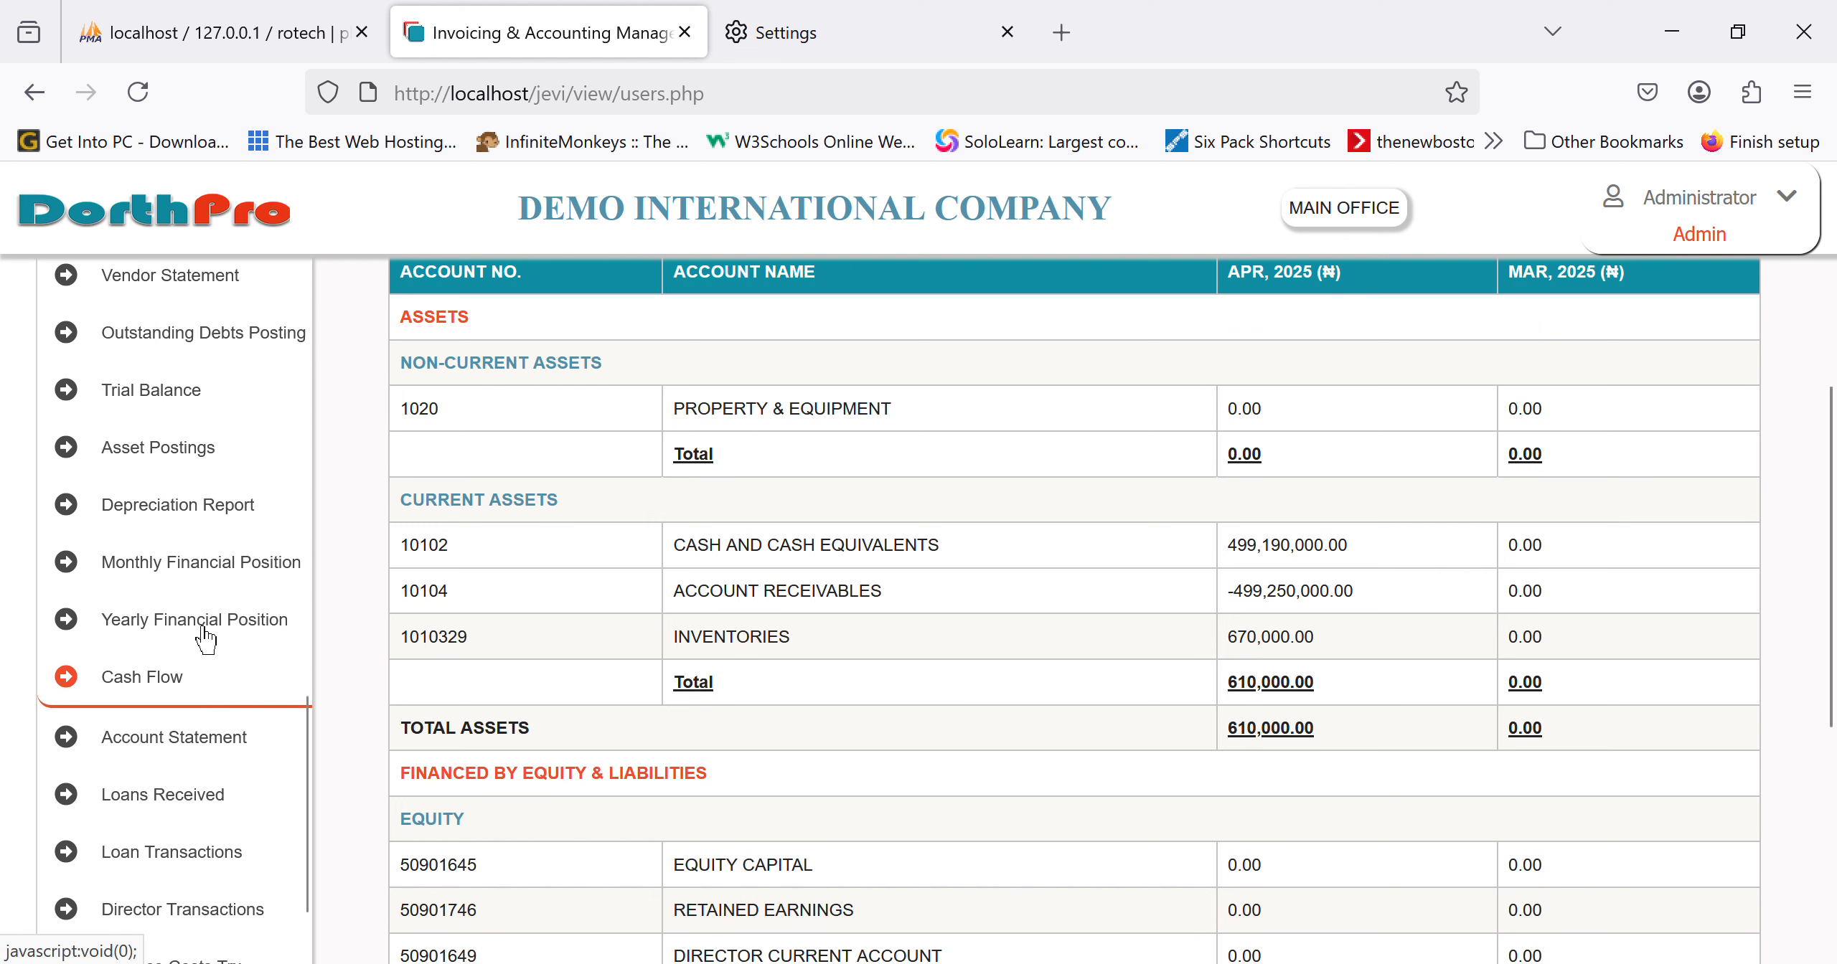
pyautogui.click(176, 416)
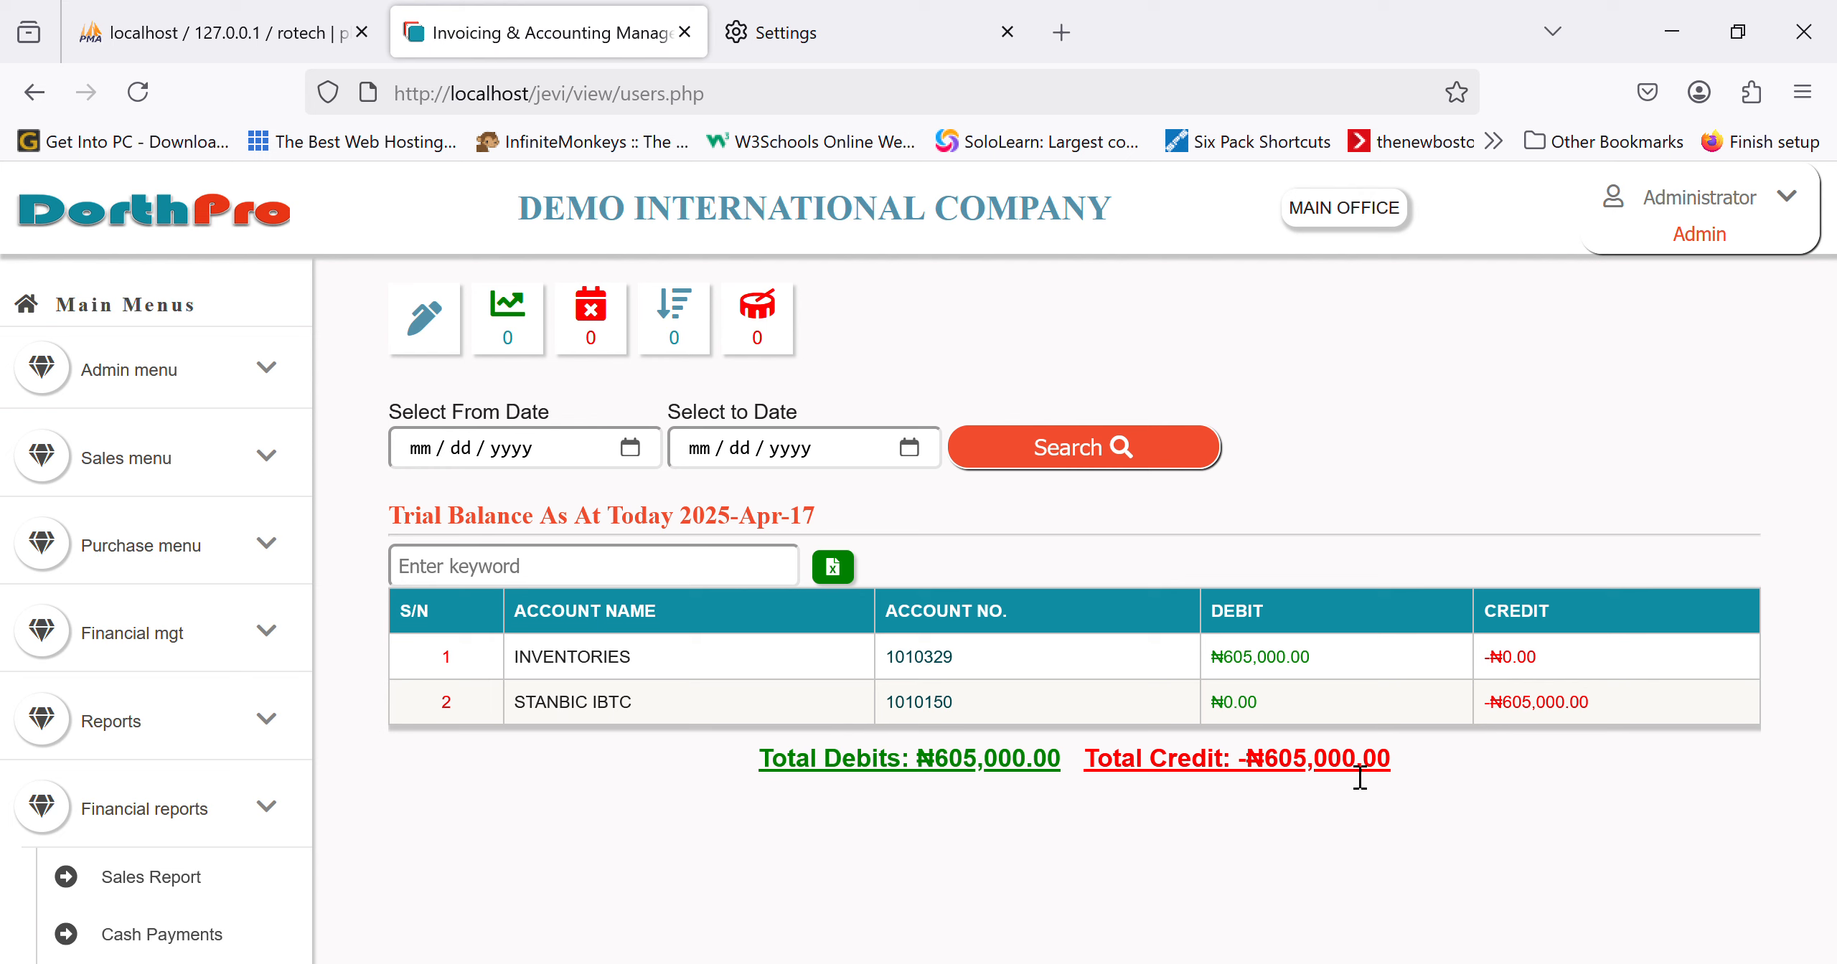
# Step: Load the trial balance from 04/16/2025 to 04/17/2025, totalling ₦502,293,333.34 each side
pyautogui.click(648, 465)
pyautogui.write('04162025')
pyautogui.click(925, 468)
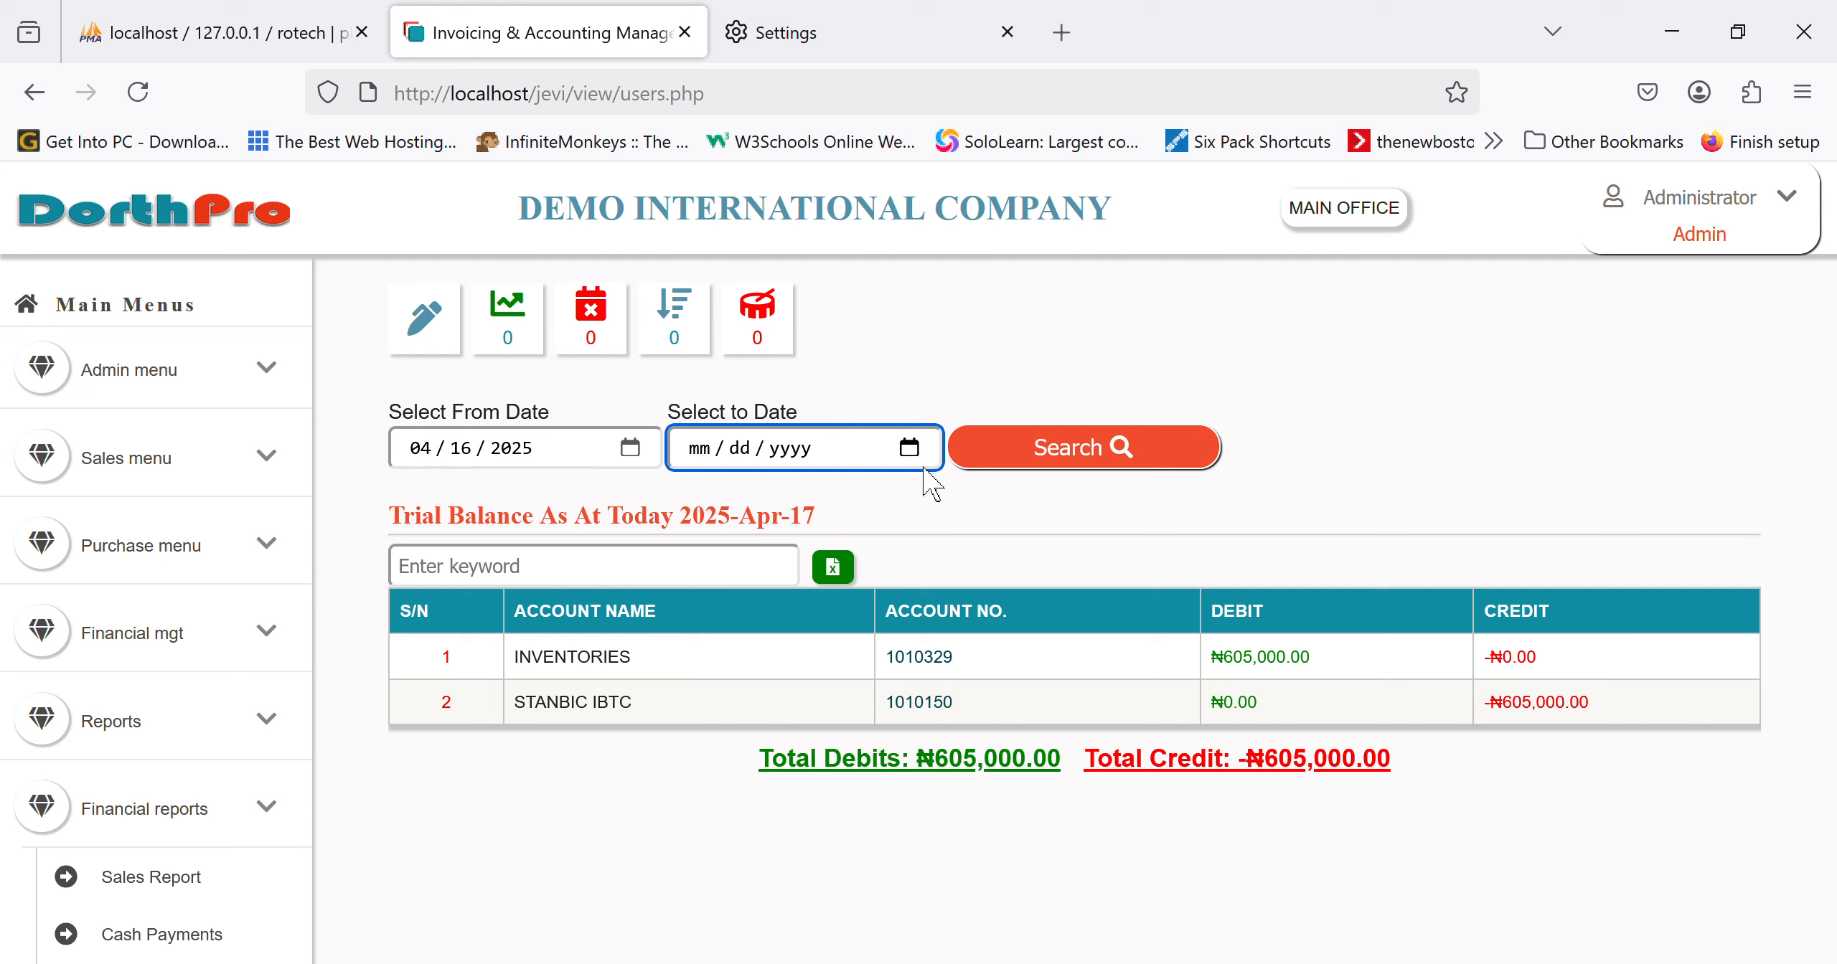
pyautogui.write('04172025')
pyautogui.click(1071, 456)
pyautogui.scroll(-3, 1168, 838)
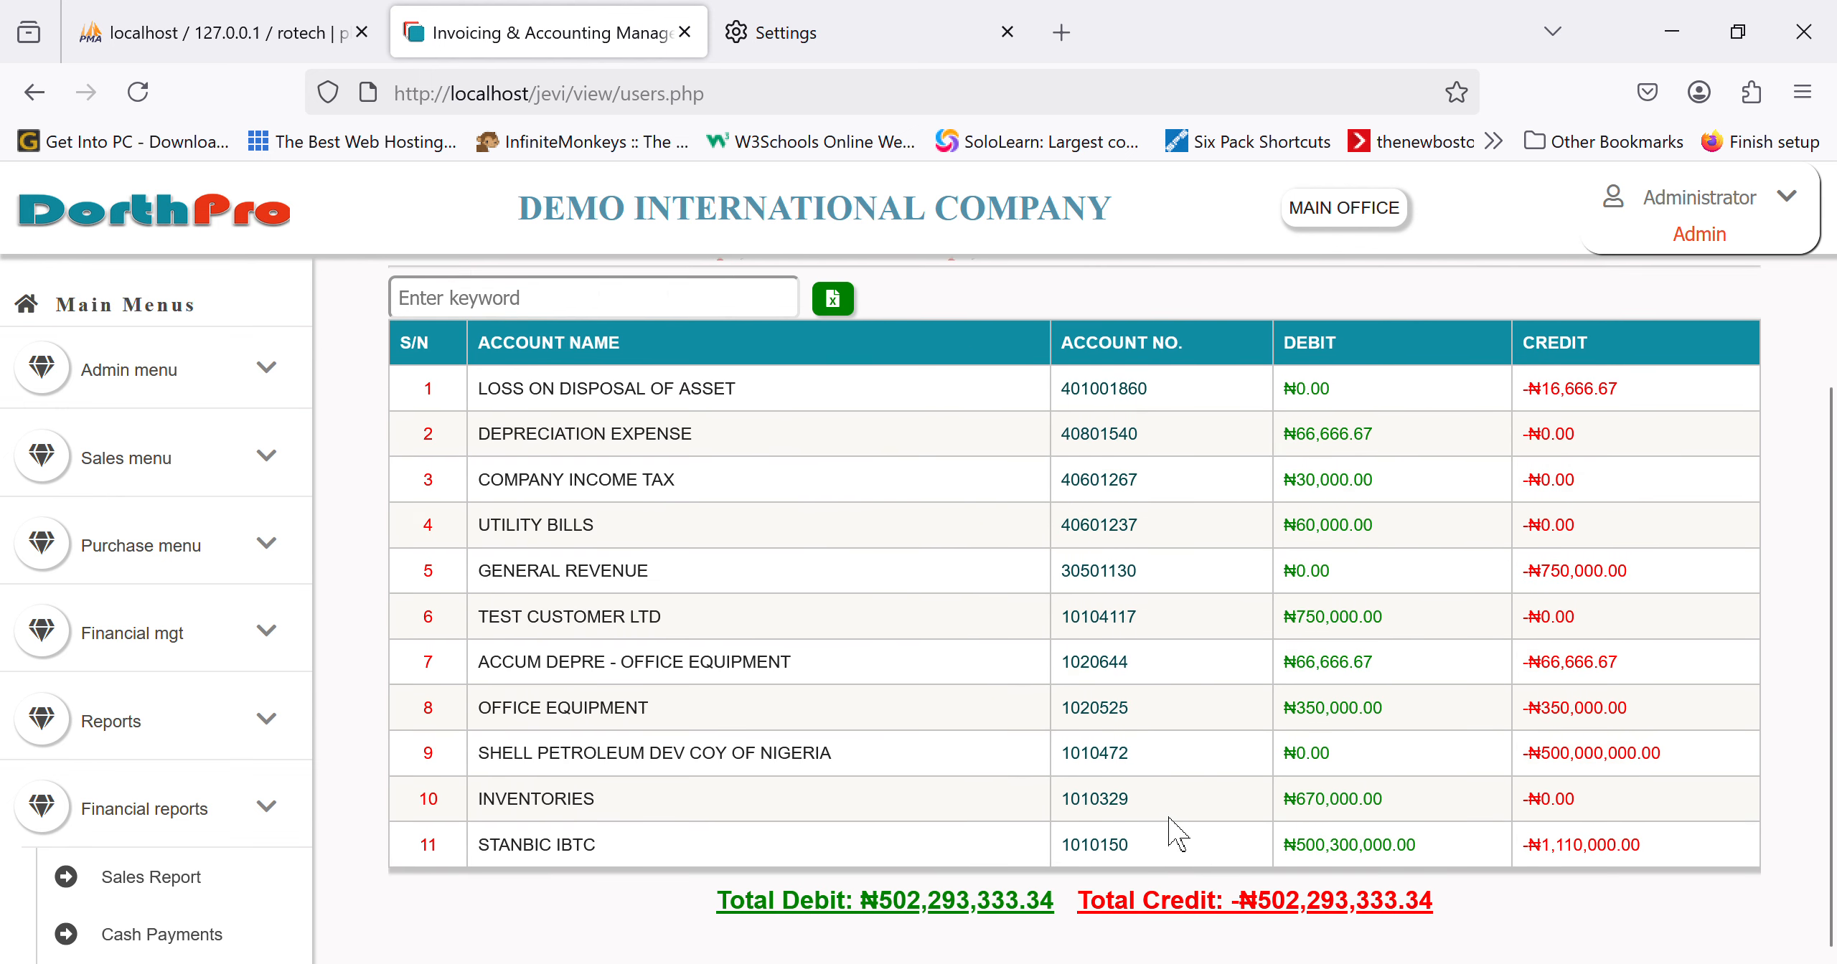
pyautogui.scroll(-8, 86, 617)
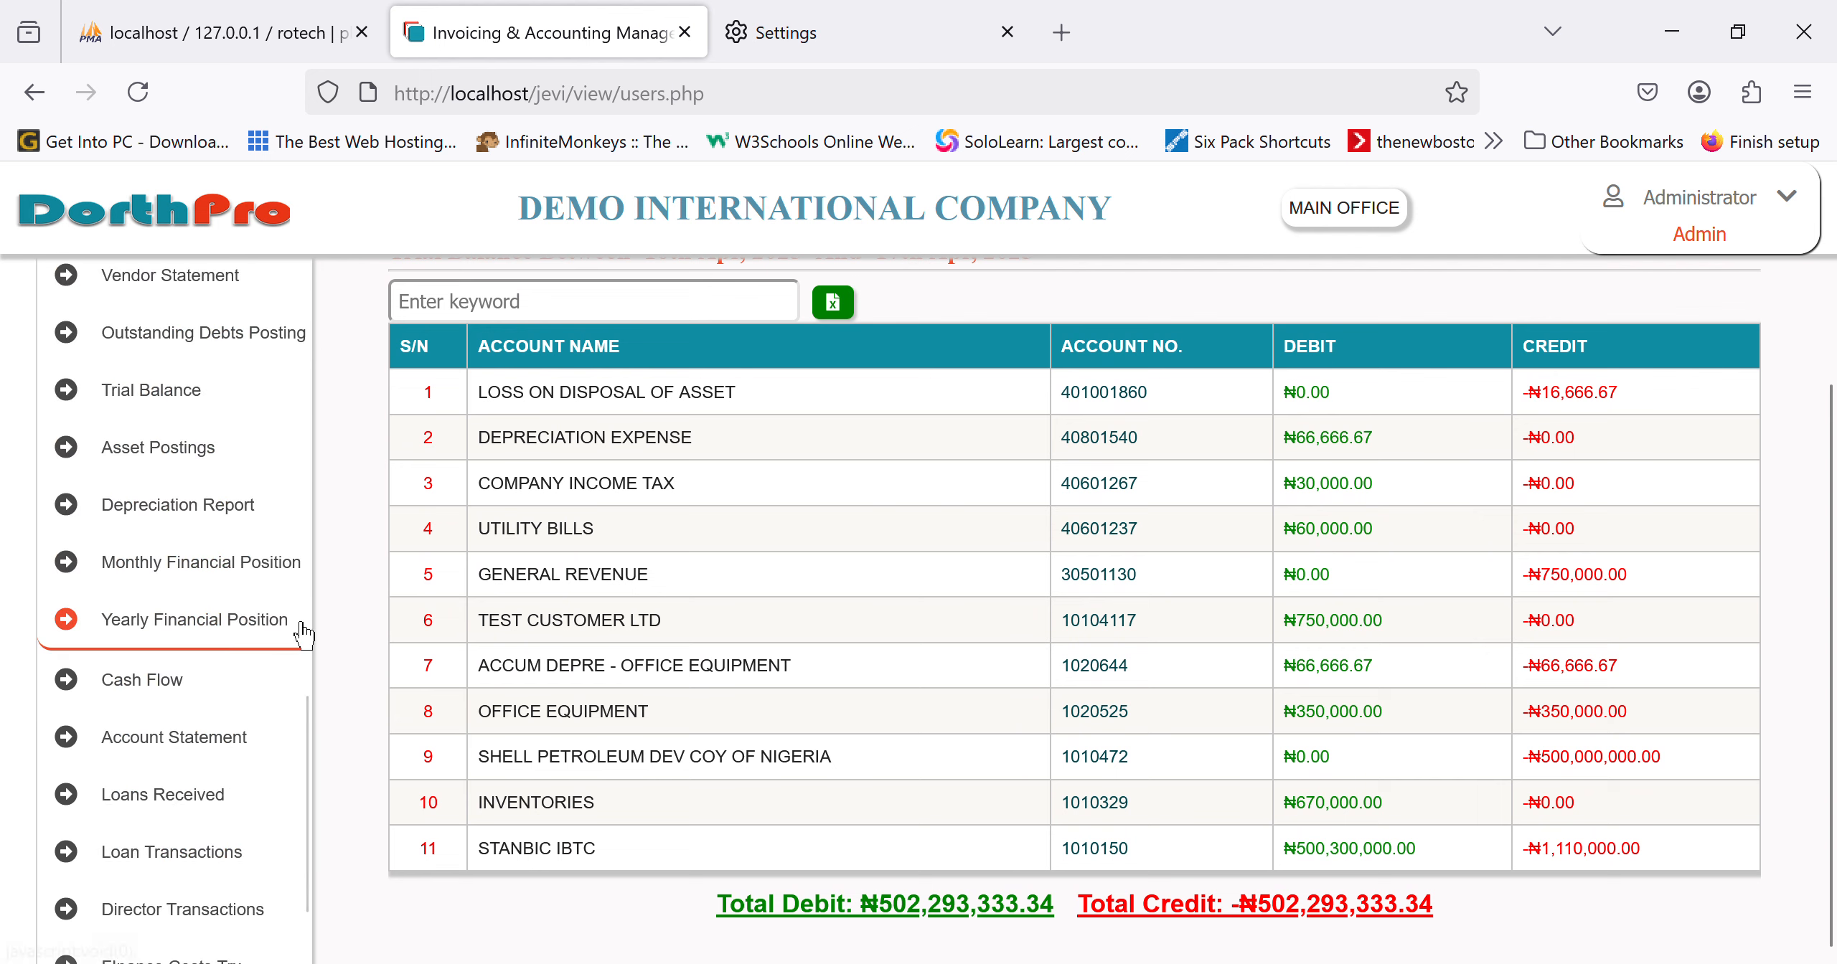
pyautogui.scroll(-6, 161, 693)
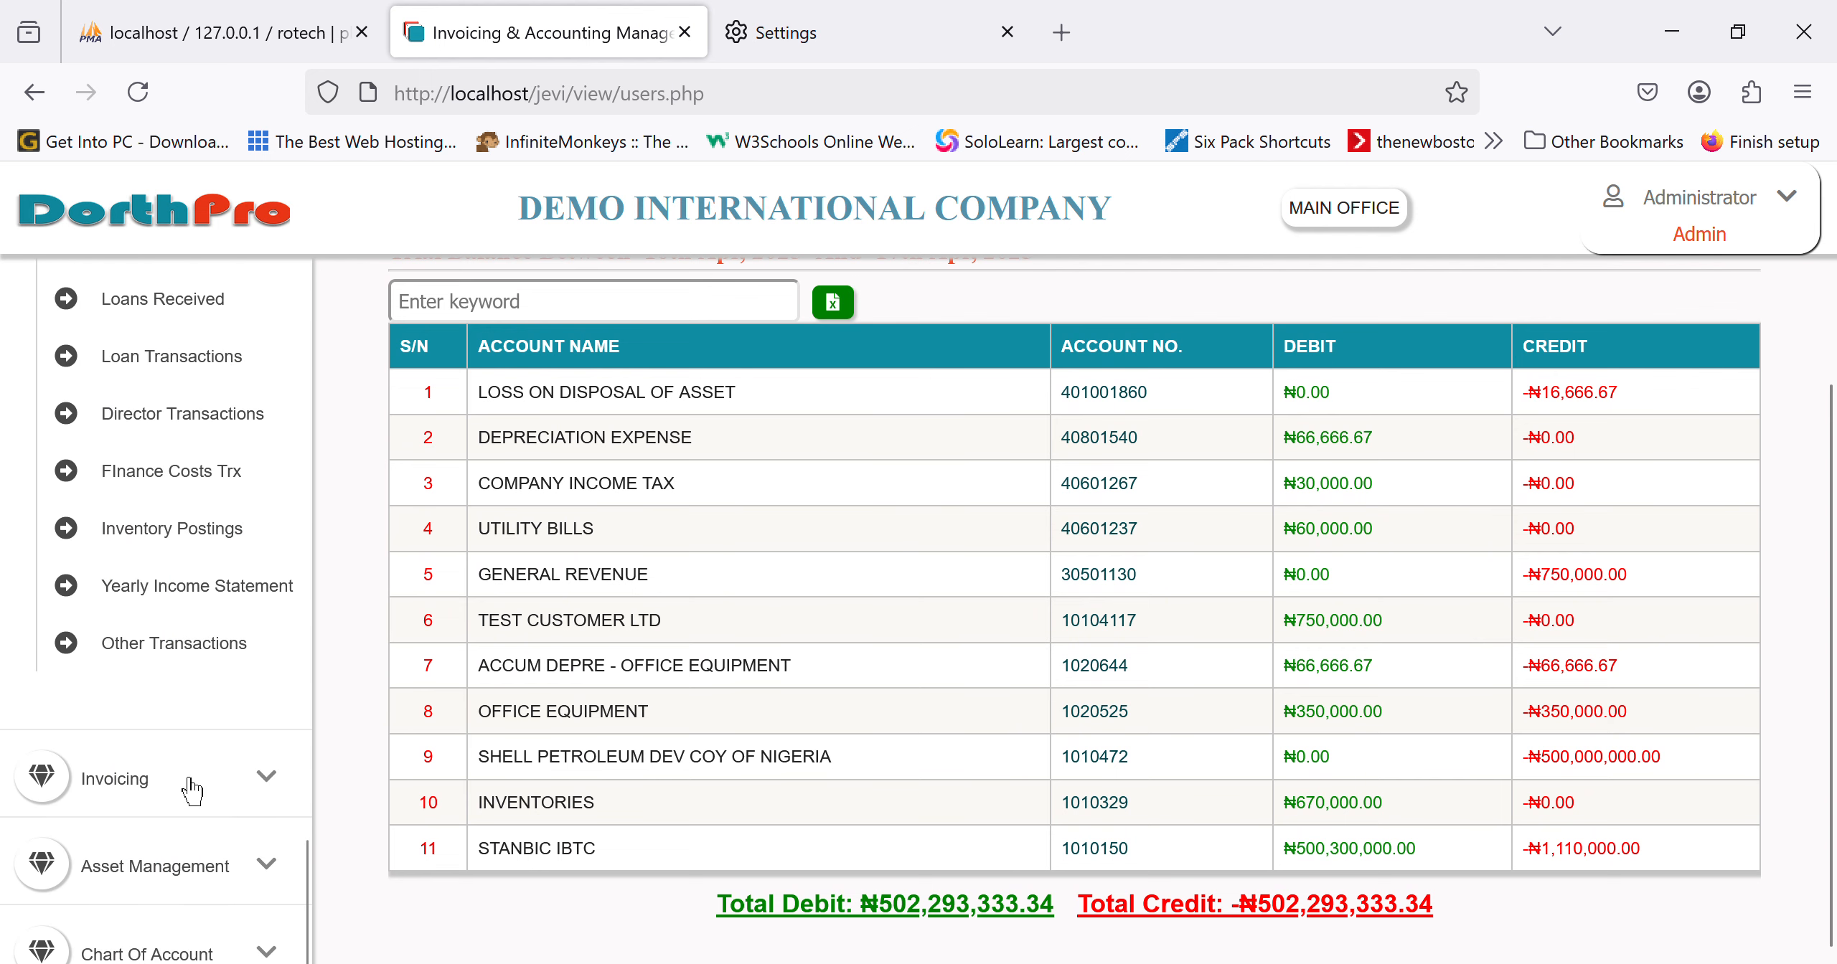
# Step: List the invoices posted between 04/01/2025 and 04/17/2025
pyautogui.click(218, 804)
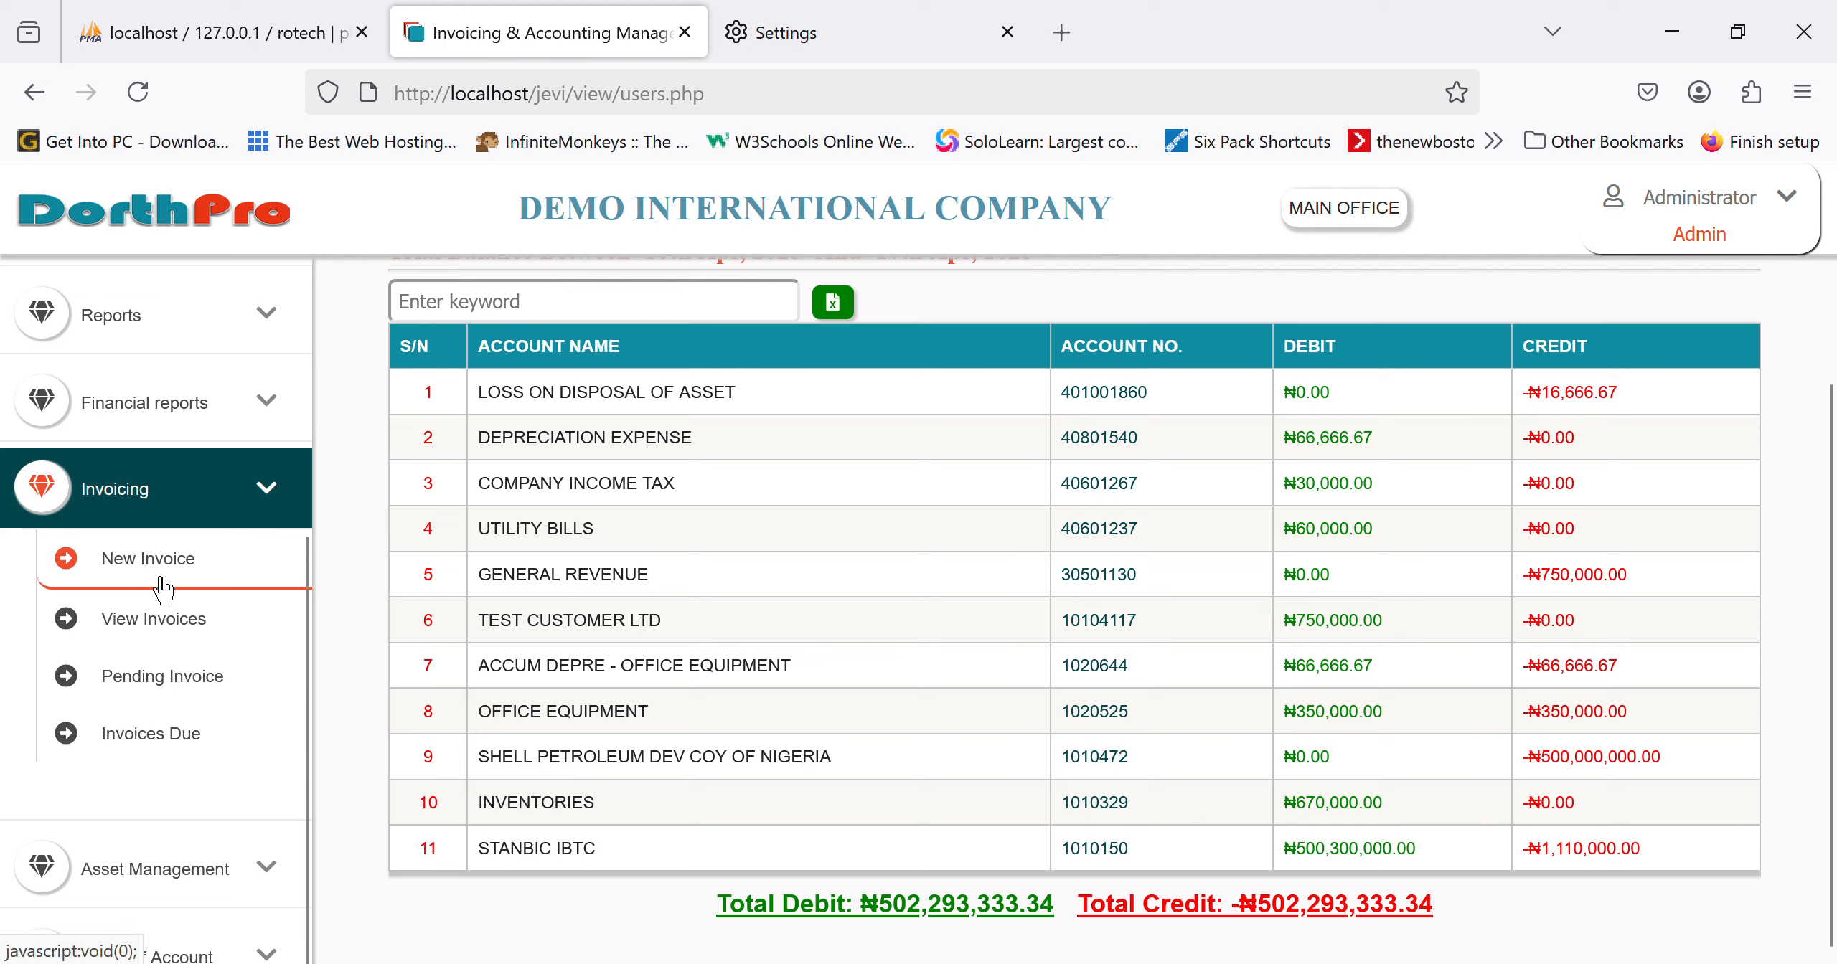
pyautogui.click(161, 582)
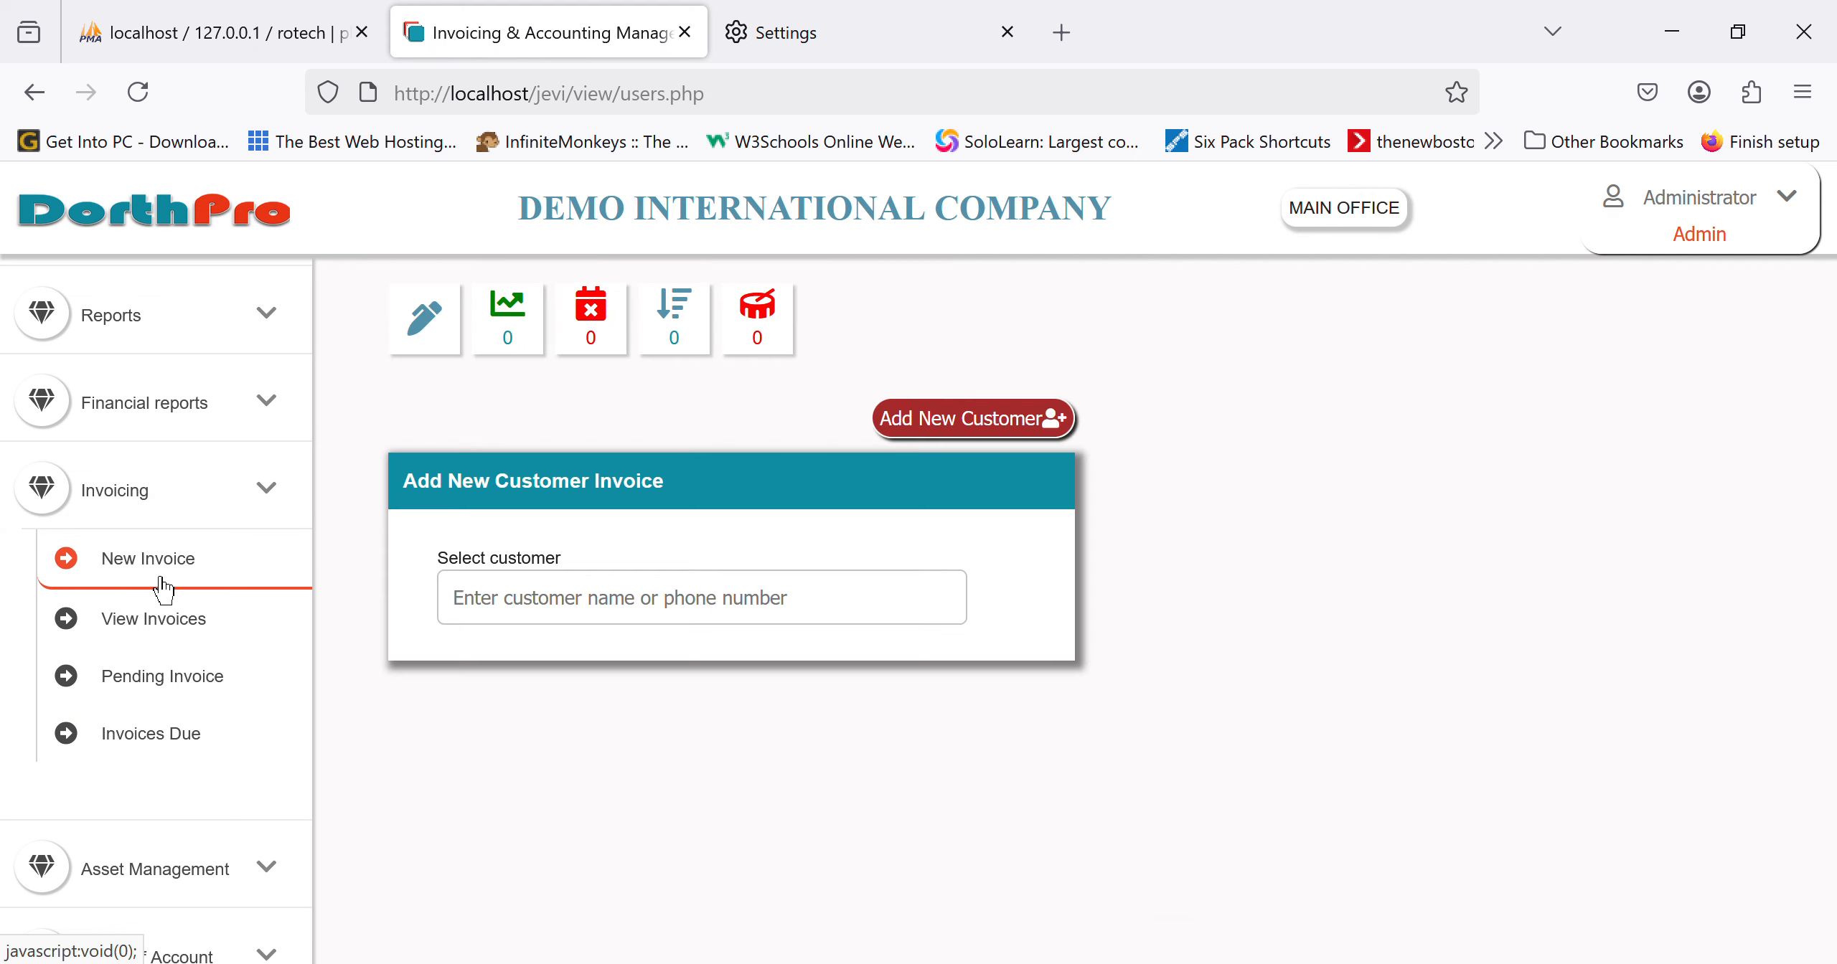
pyautogui.click(193, 648)
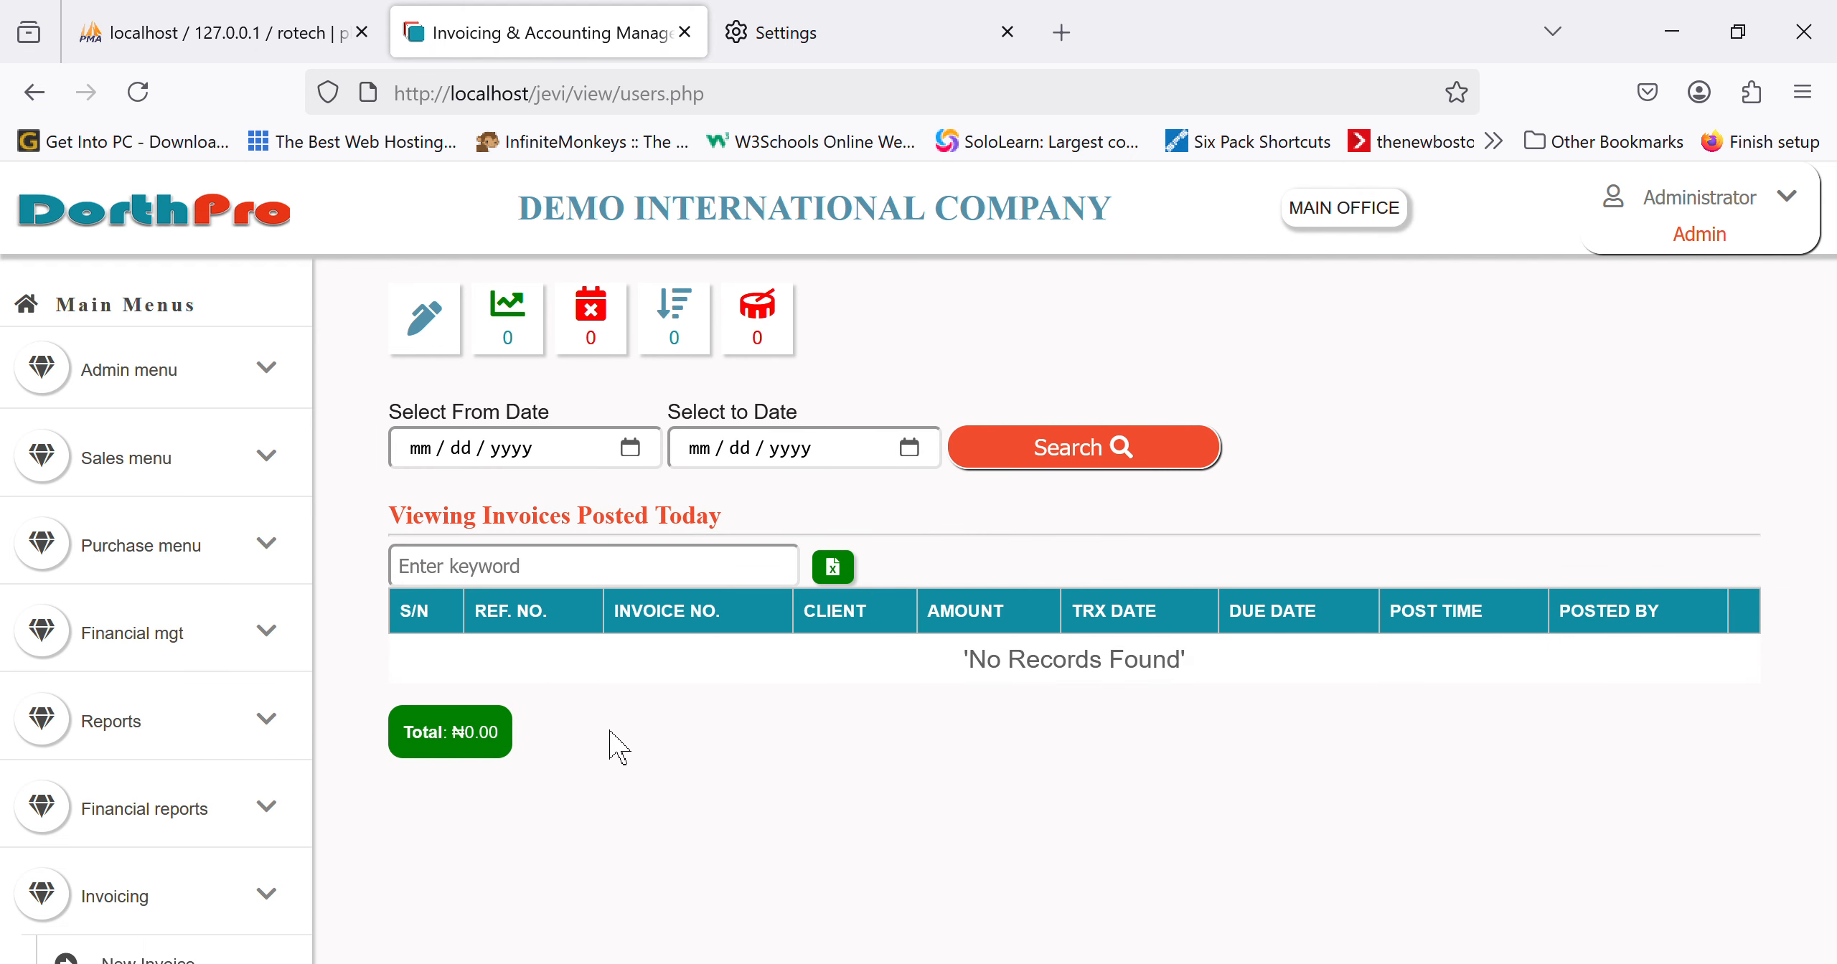
pyautogui.click(654, 452)
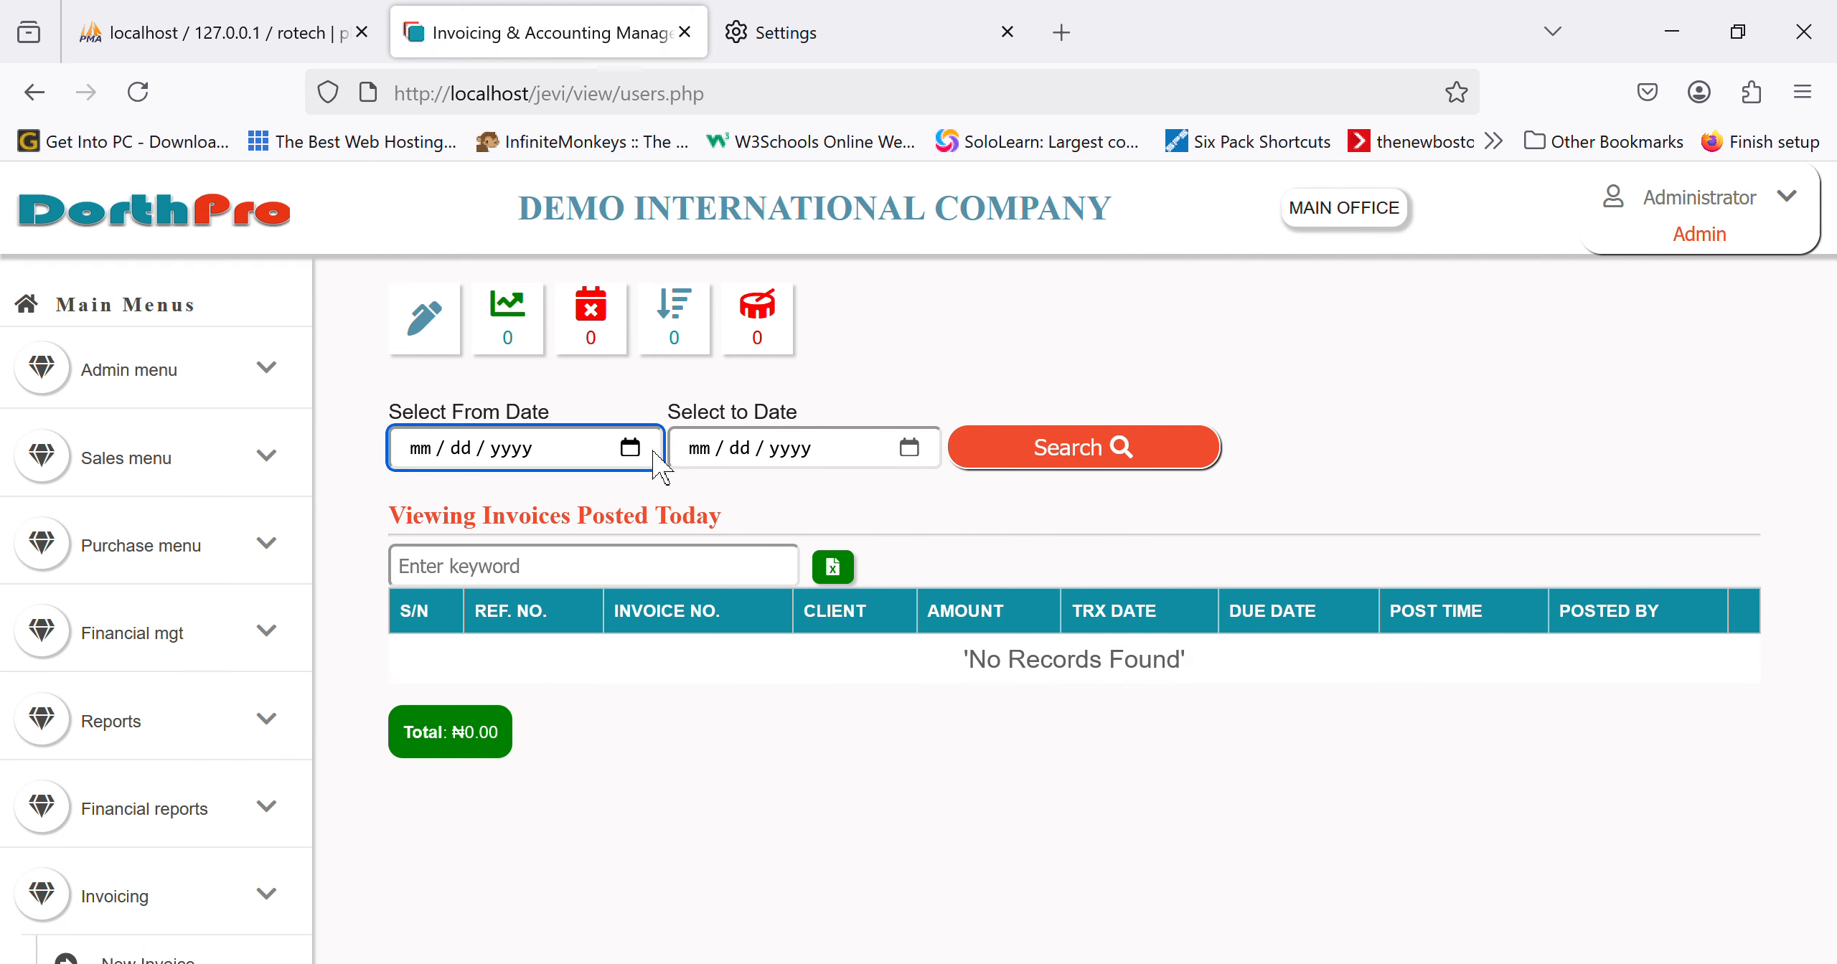
pyautogui.write('04012025')
pyautogui.click(930, 460)
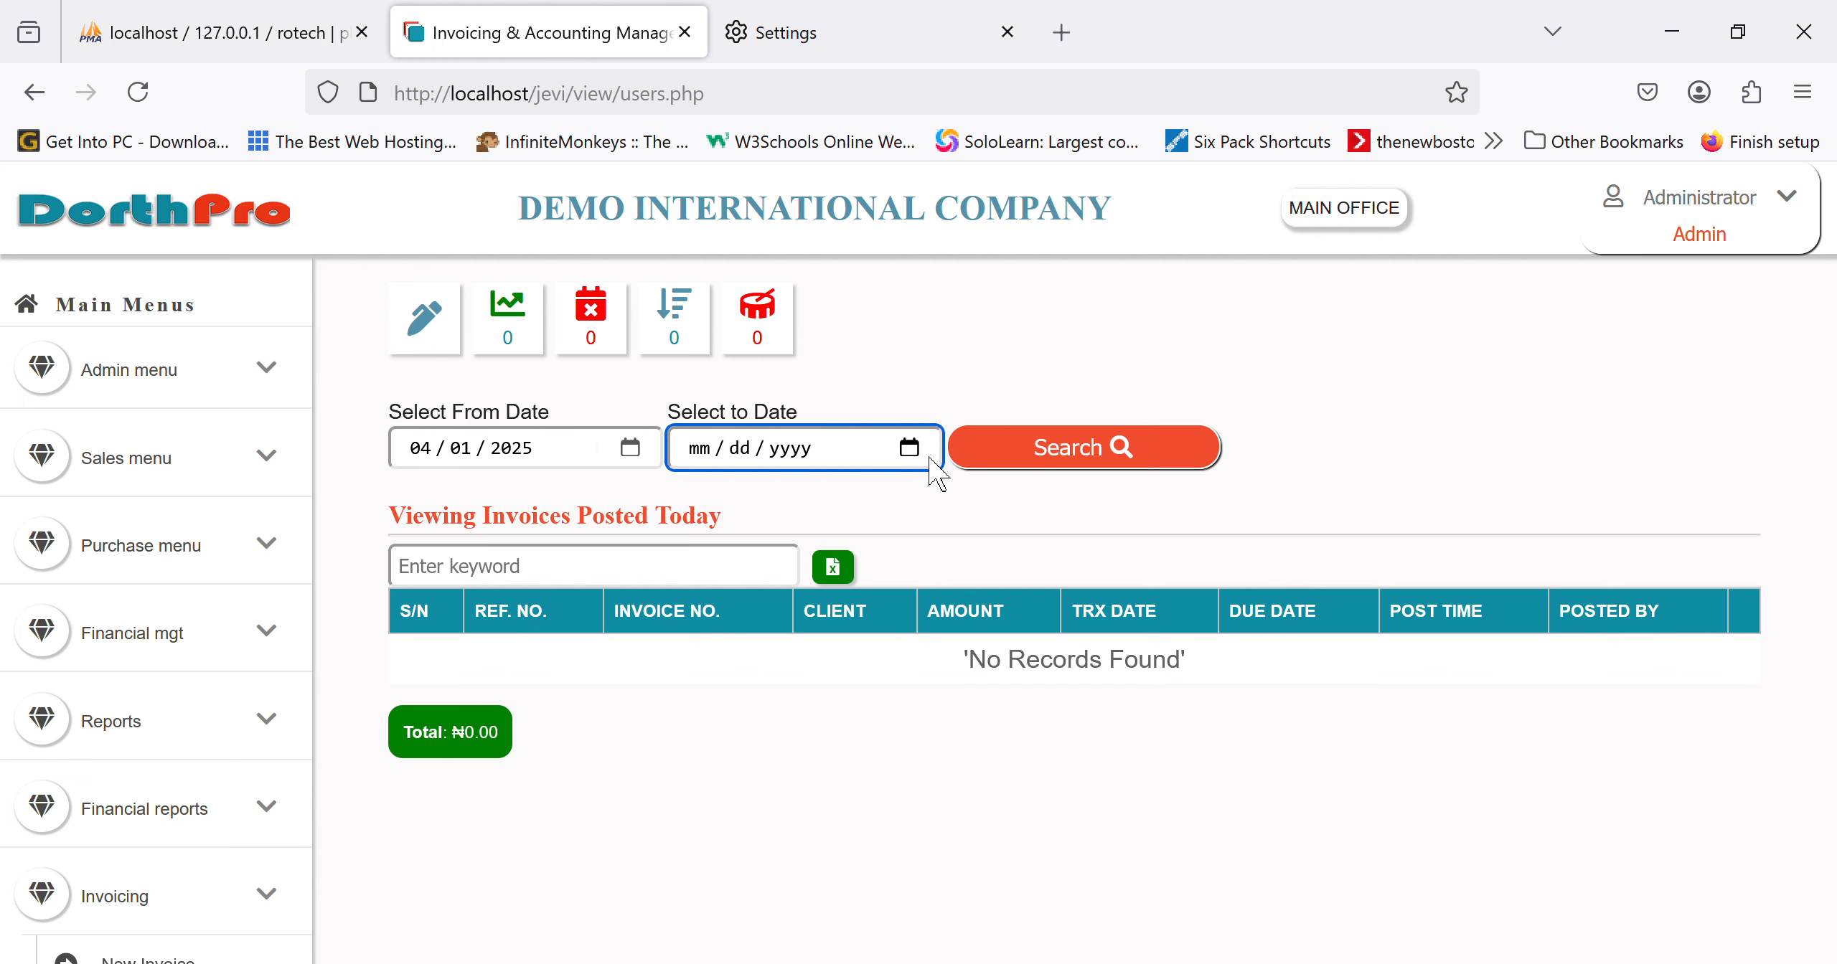
pyautogui.write('04172025')
pyautogui.click(1103, 471)
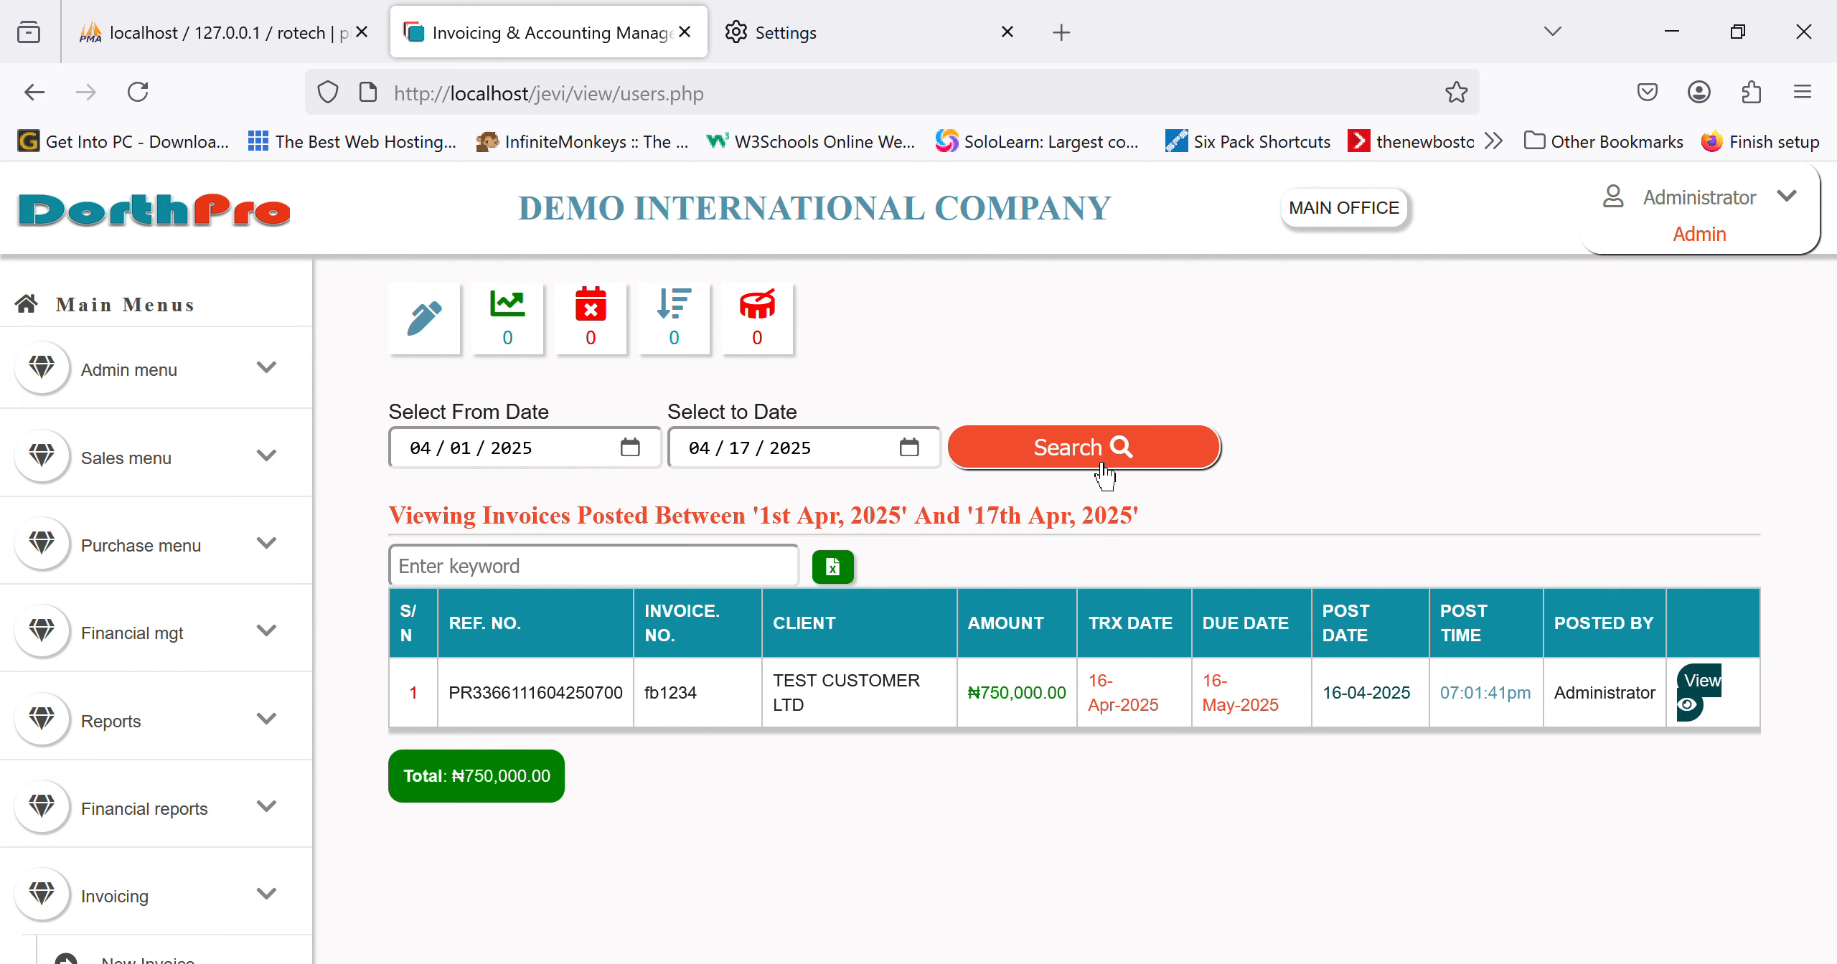
# Step: Inspect invoice fb1234's ₦750,000.00 items, then bring up the New Invoice form
pyautogui.click(1719, 689)
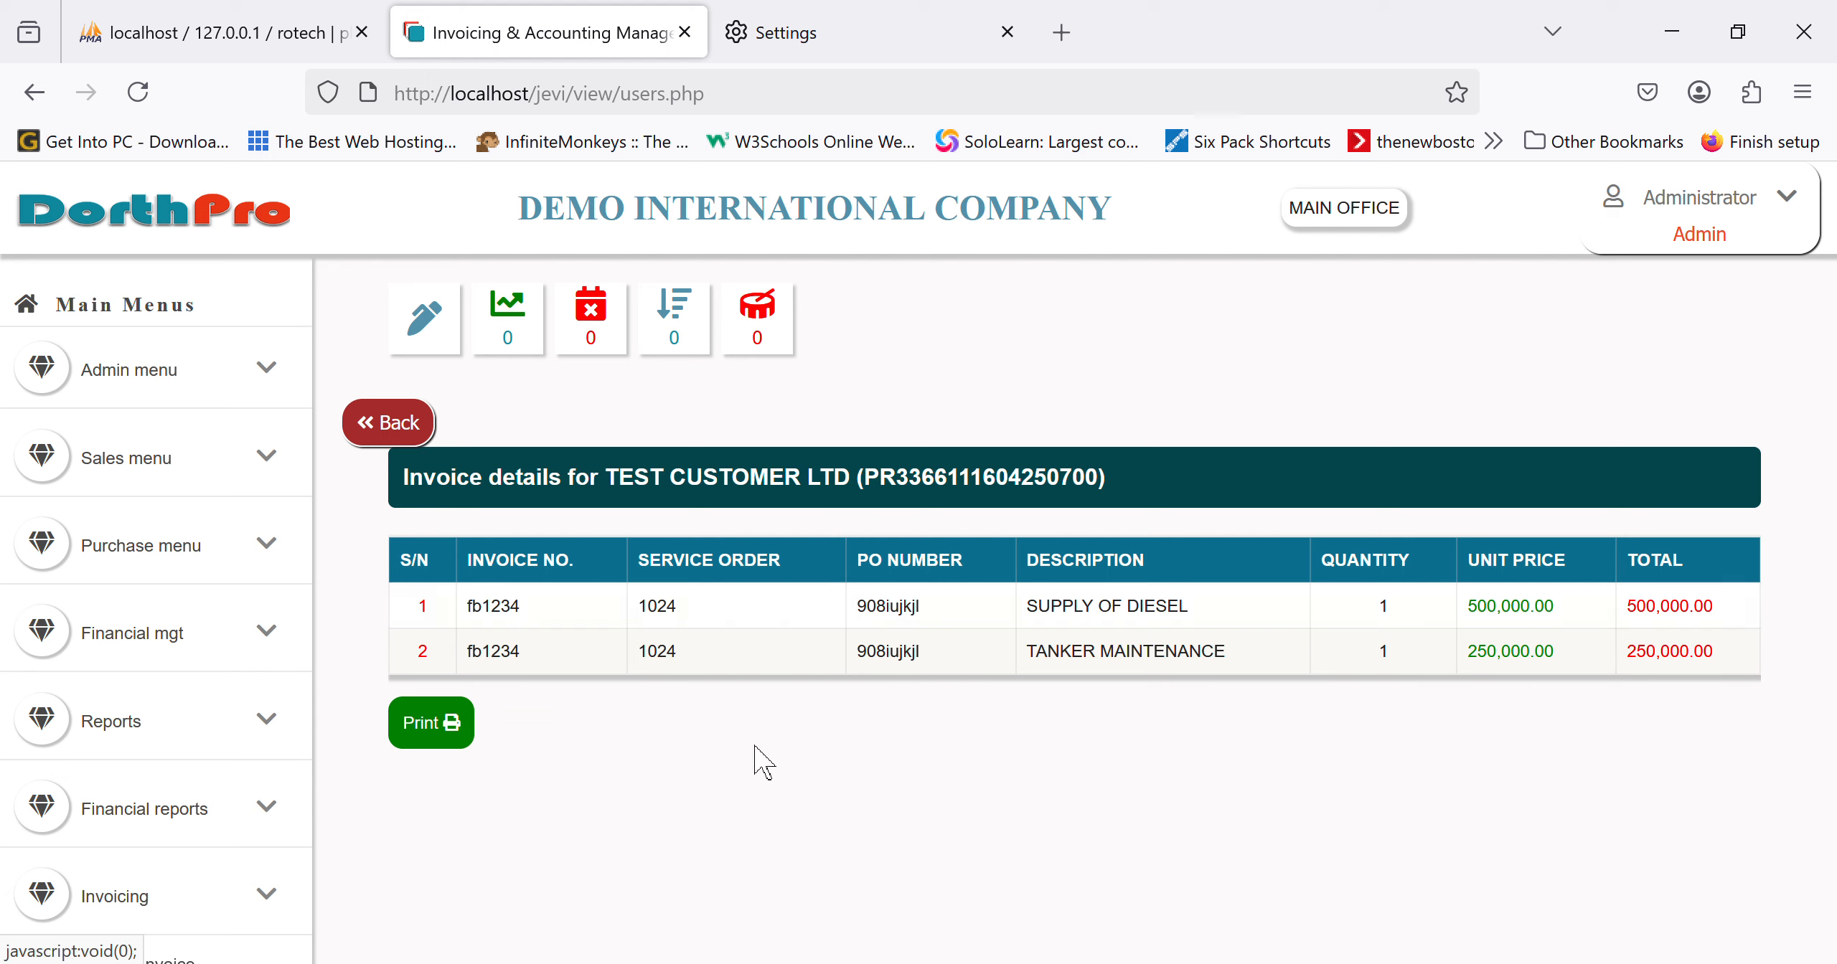
pyautogui.click(406, 429)
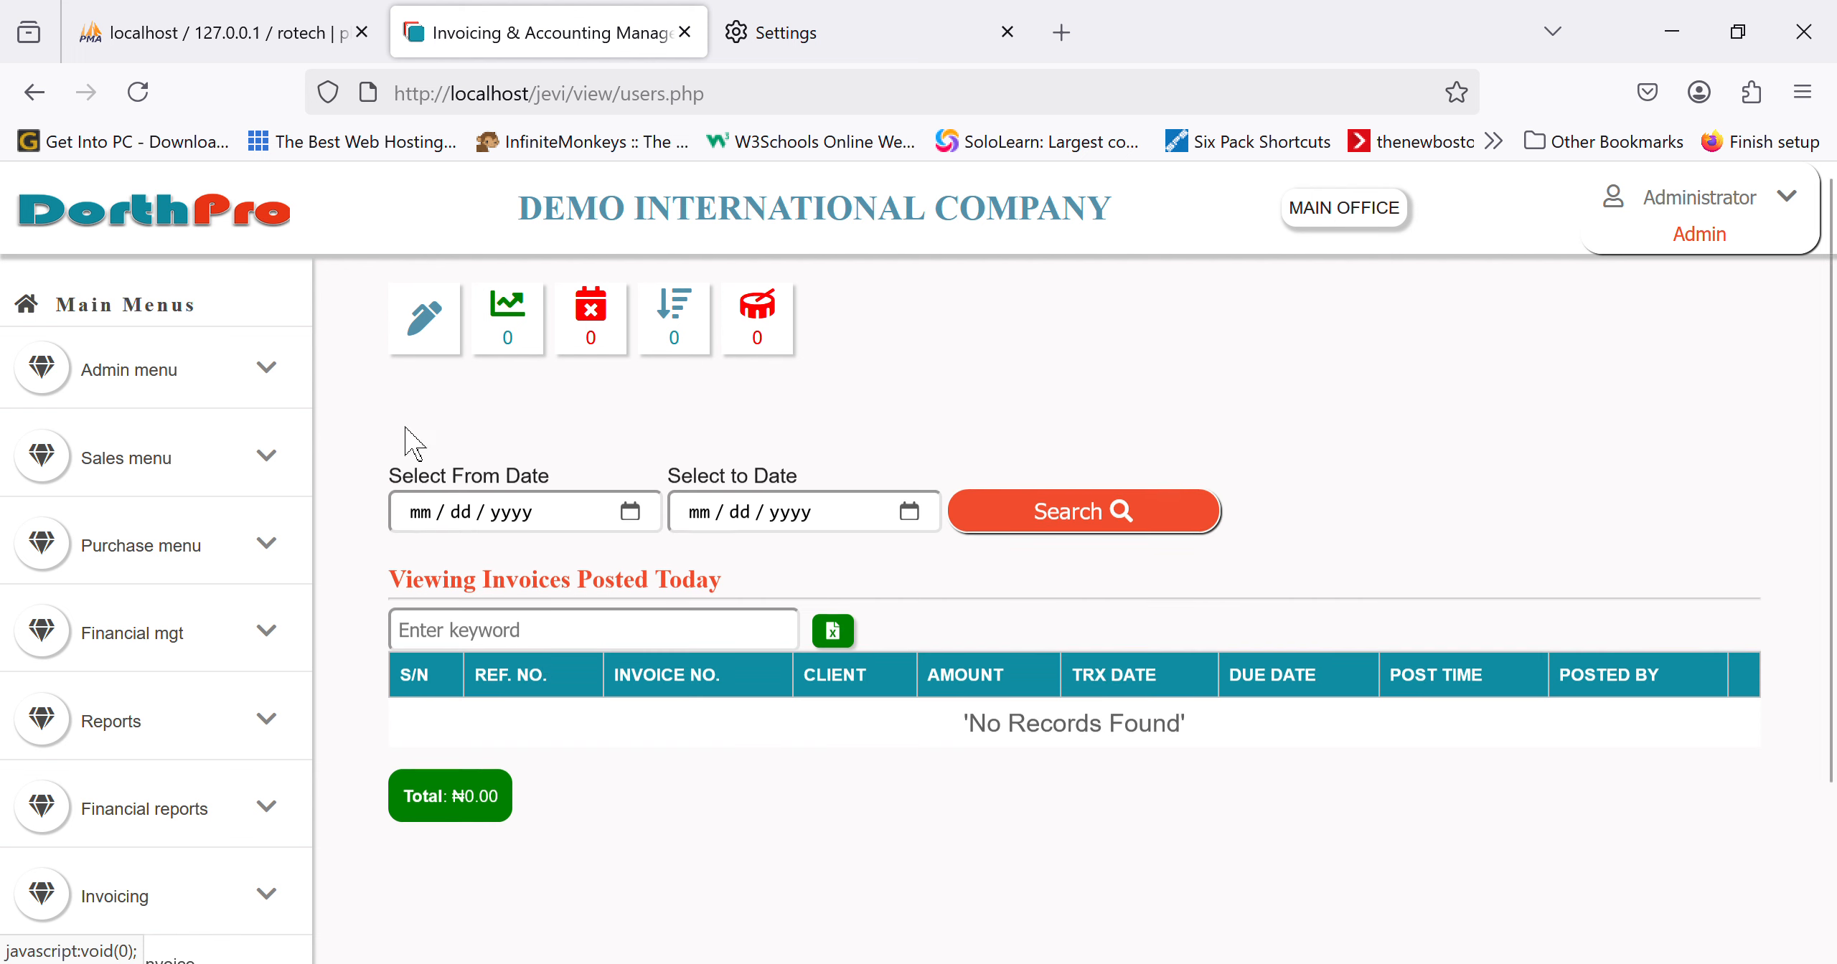
pyautogui.scroll(-5, 192, 785)
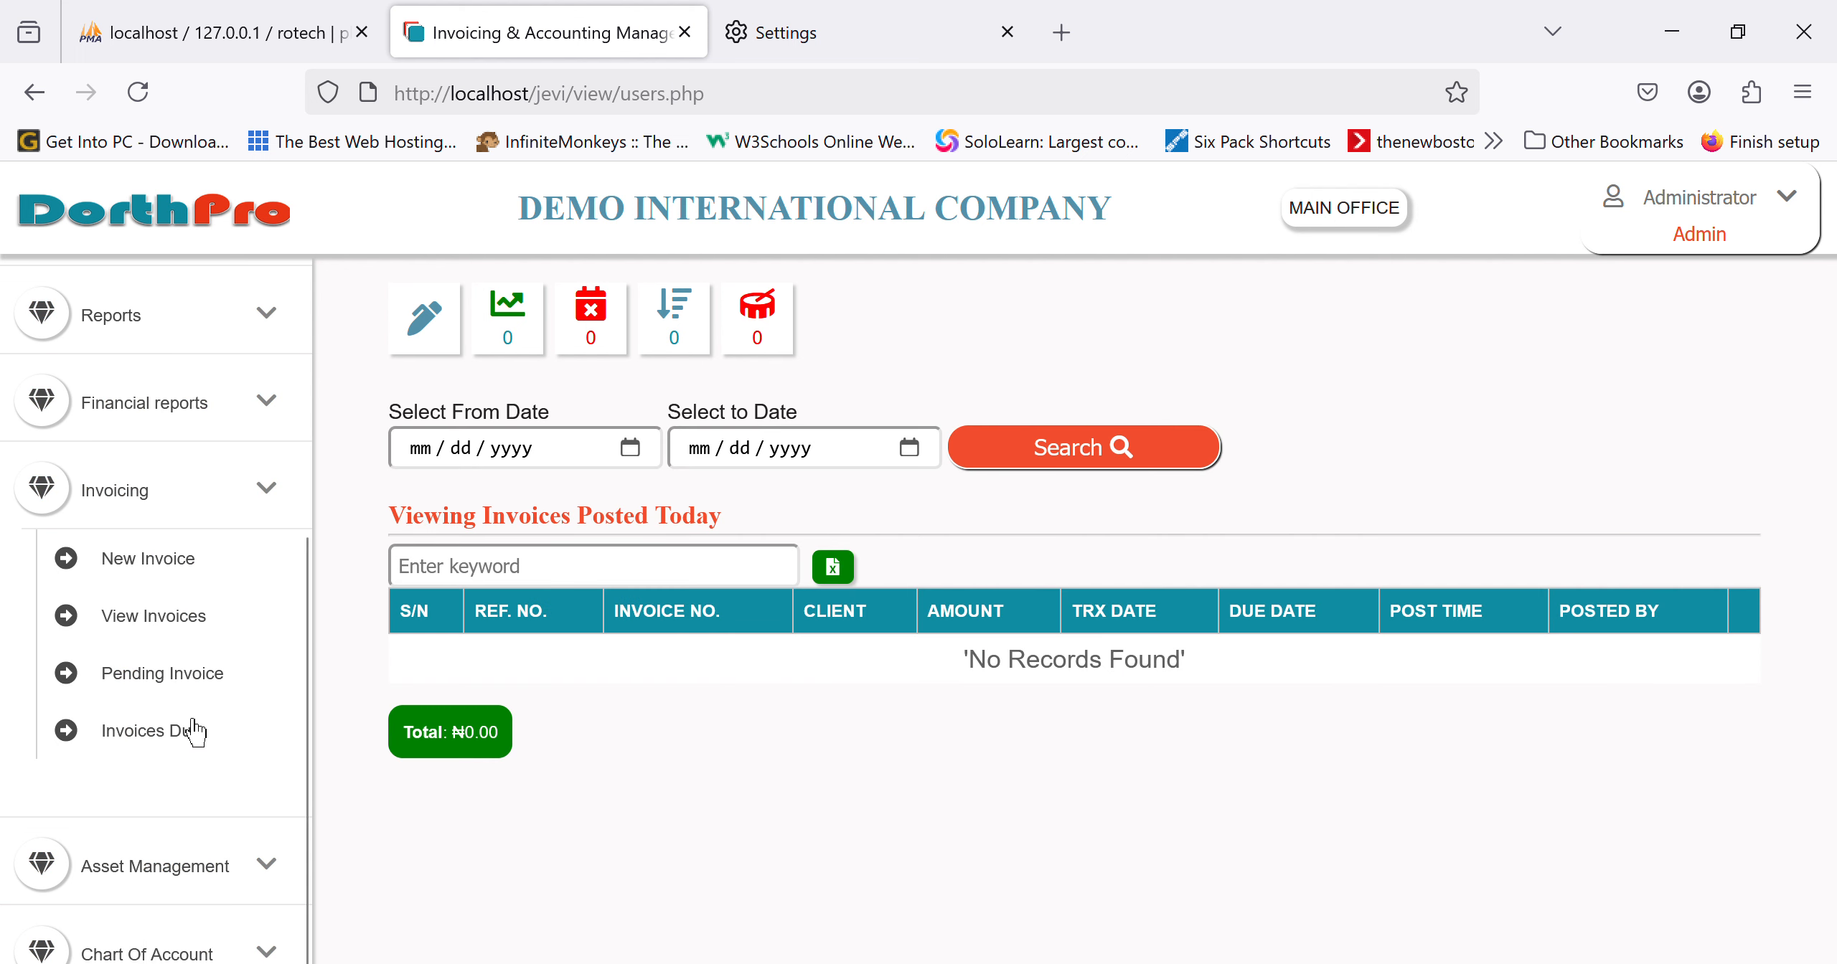
pyautogui.click(182, 590)
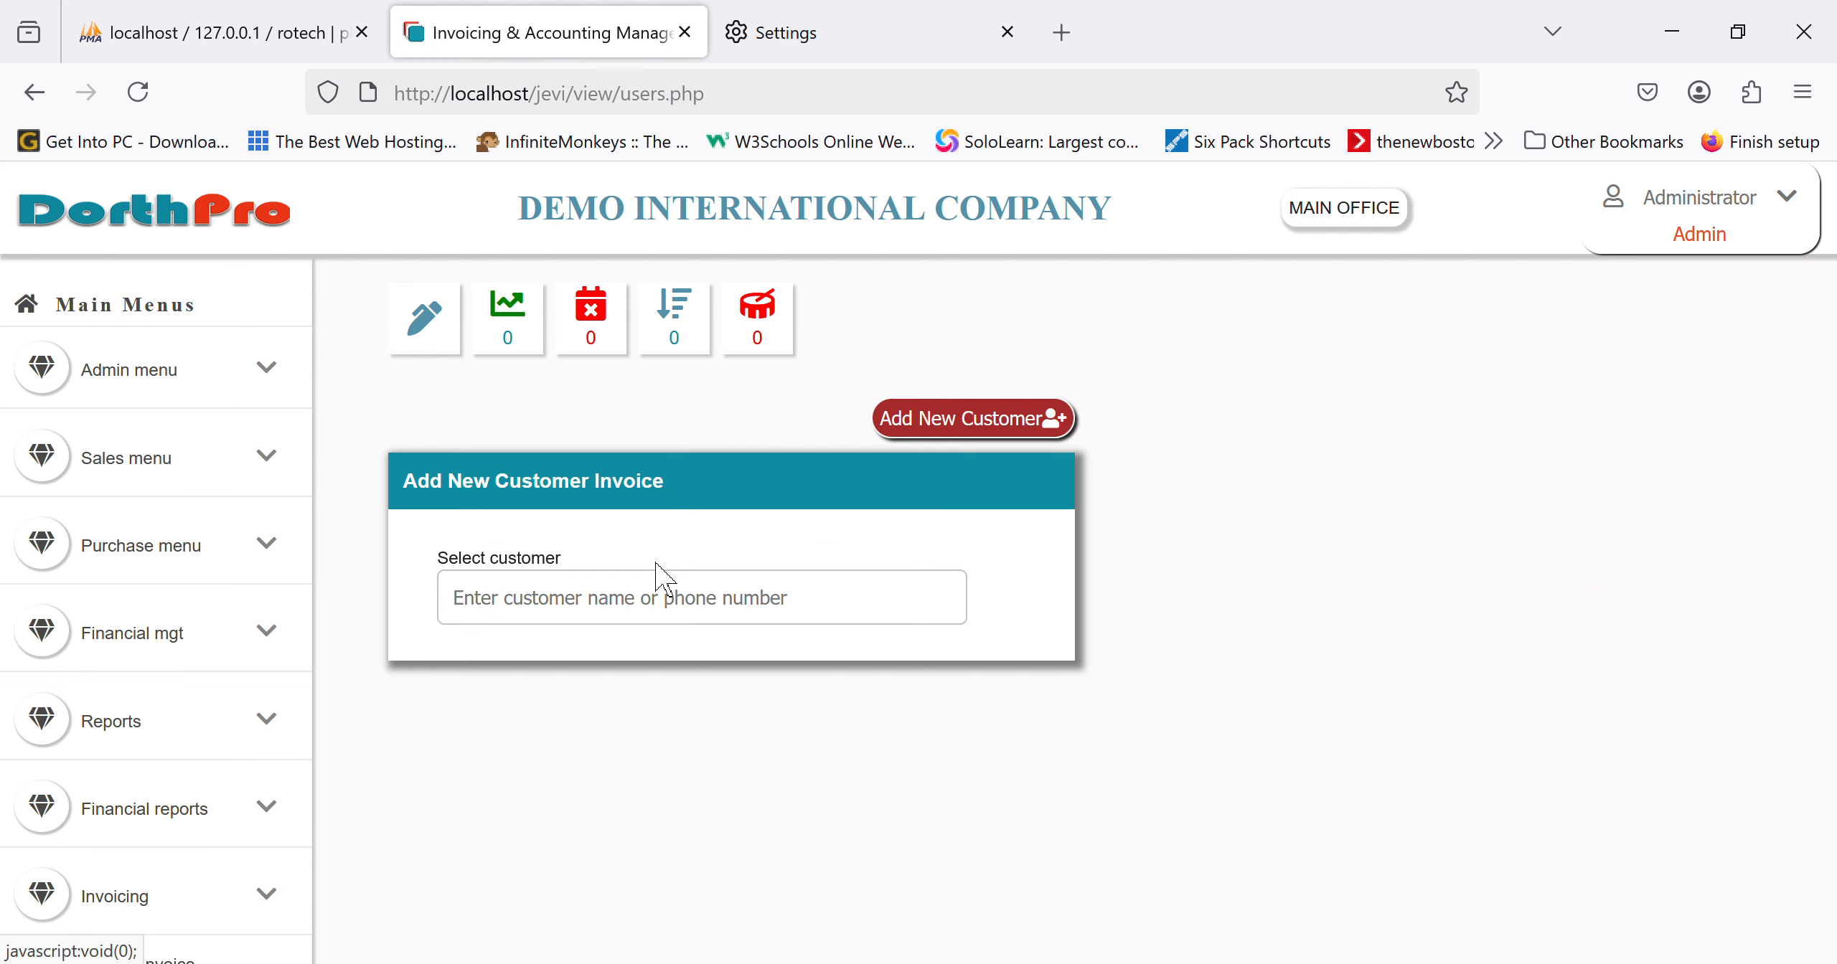
# Step: Revisit the invoice list and reopen a blank Add New Customer Invoice form
pyautogui.click(804, 622)
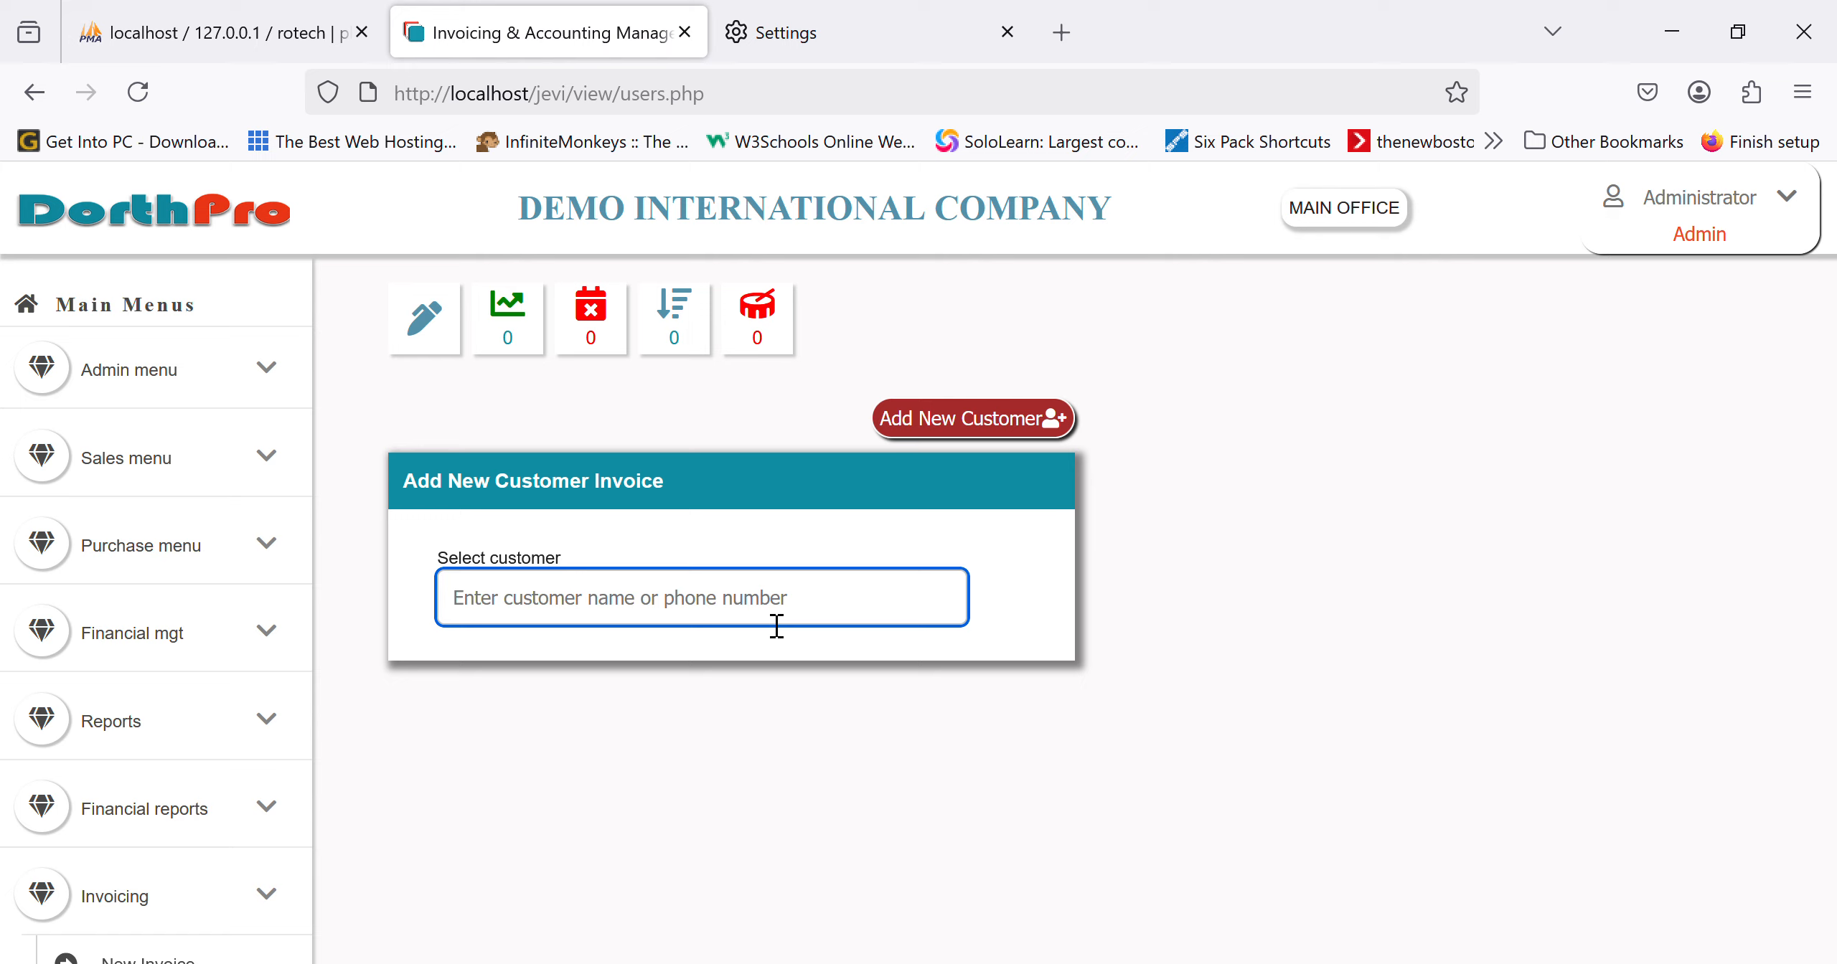
pyautogui.scroll(-5, 194, 717)
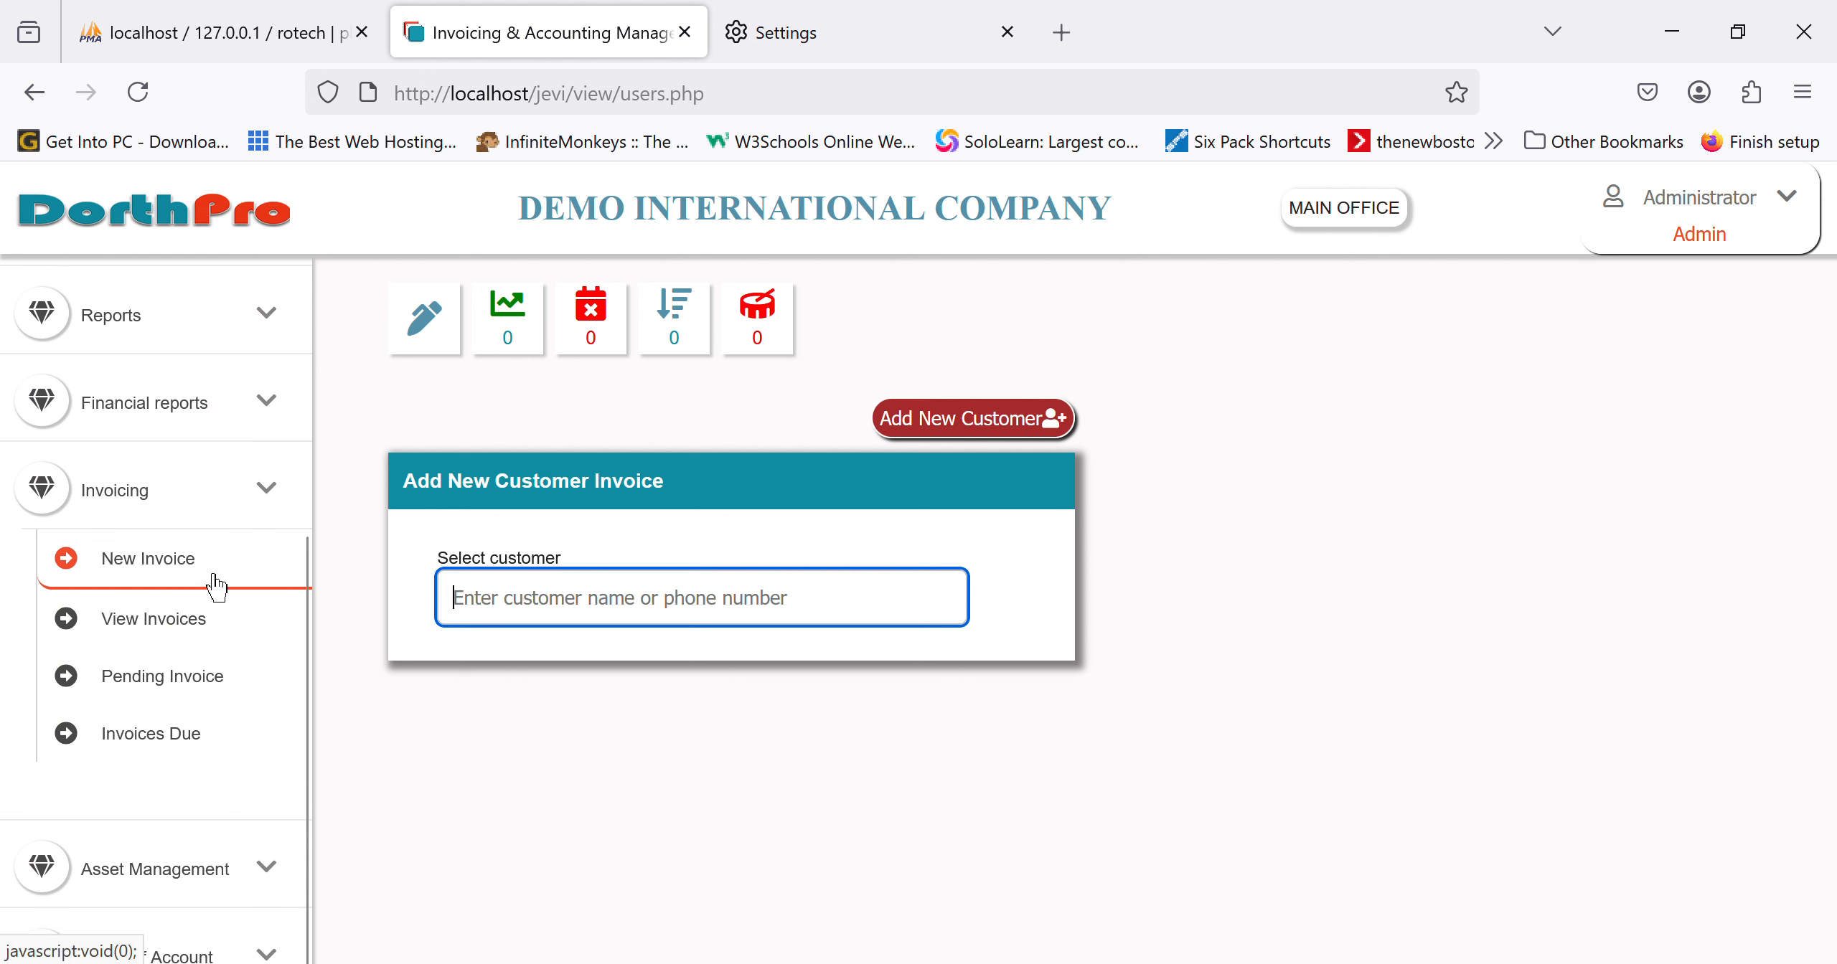
pyautogui.click(177, 632)
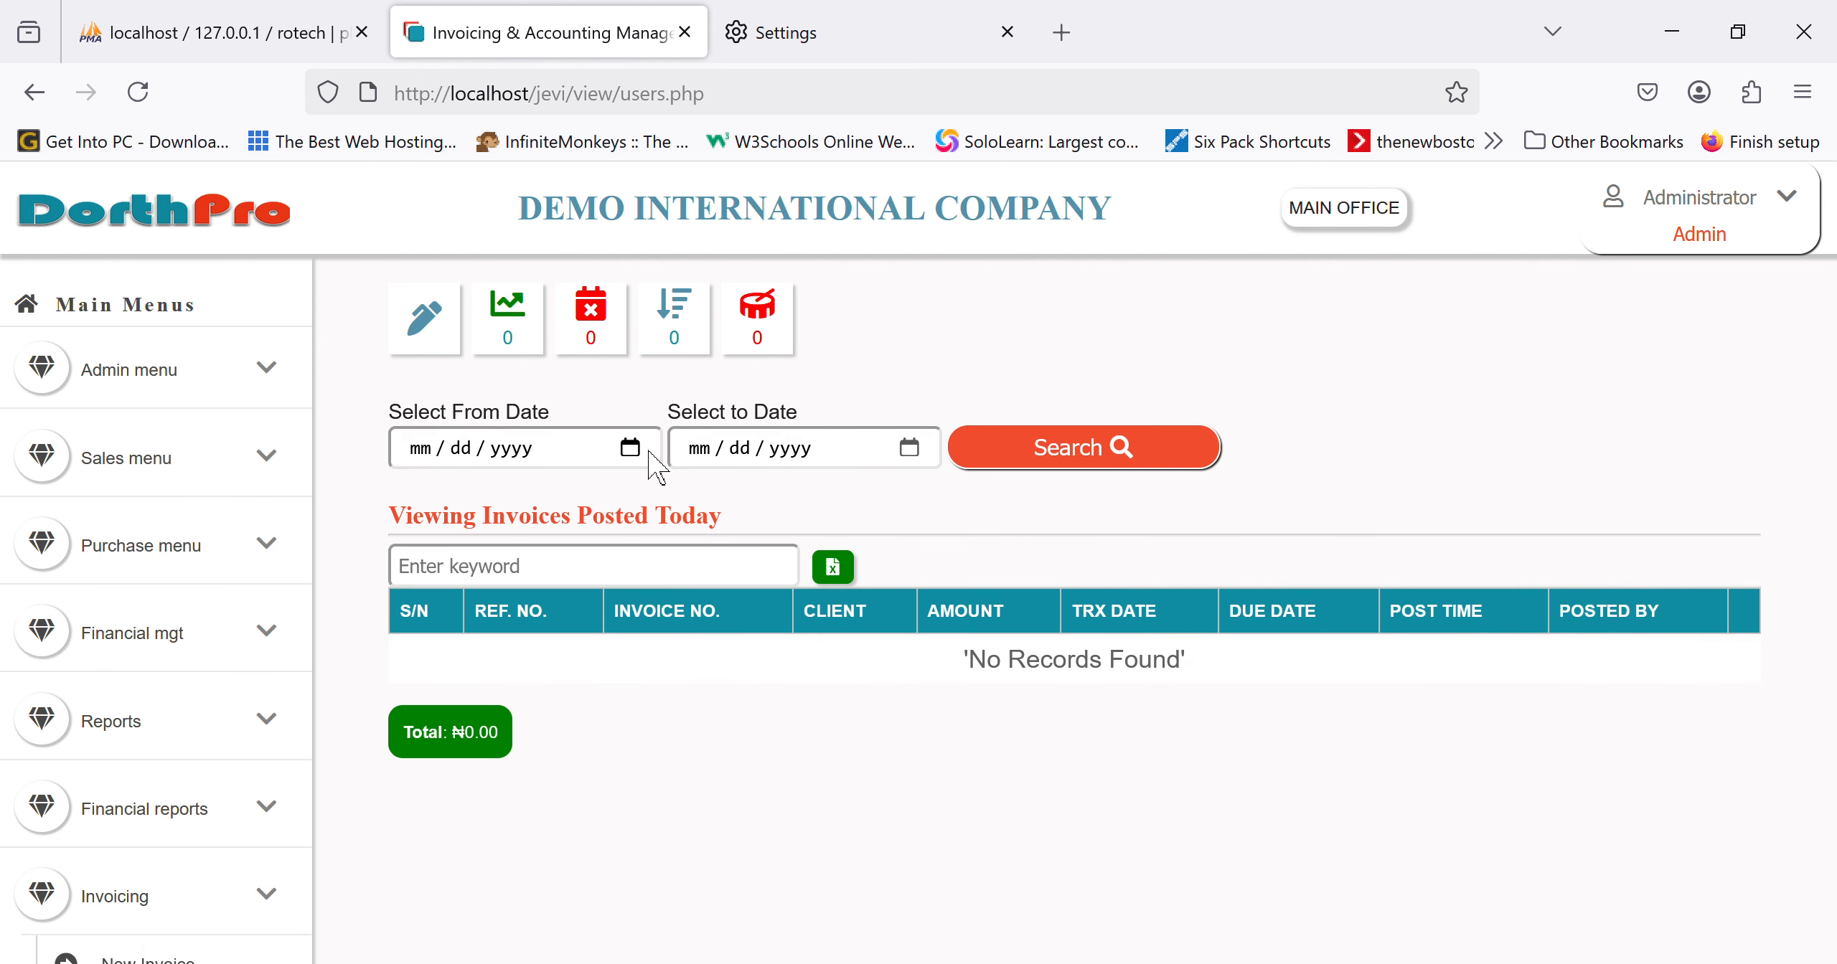
pyautogui.scroll(-5, 279, 627)
pyautogui.click(120, 558)
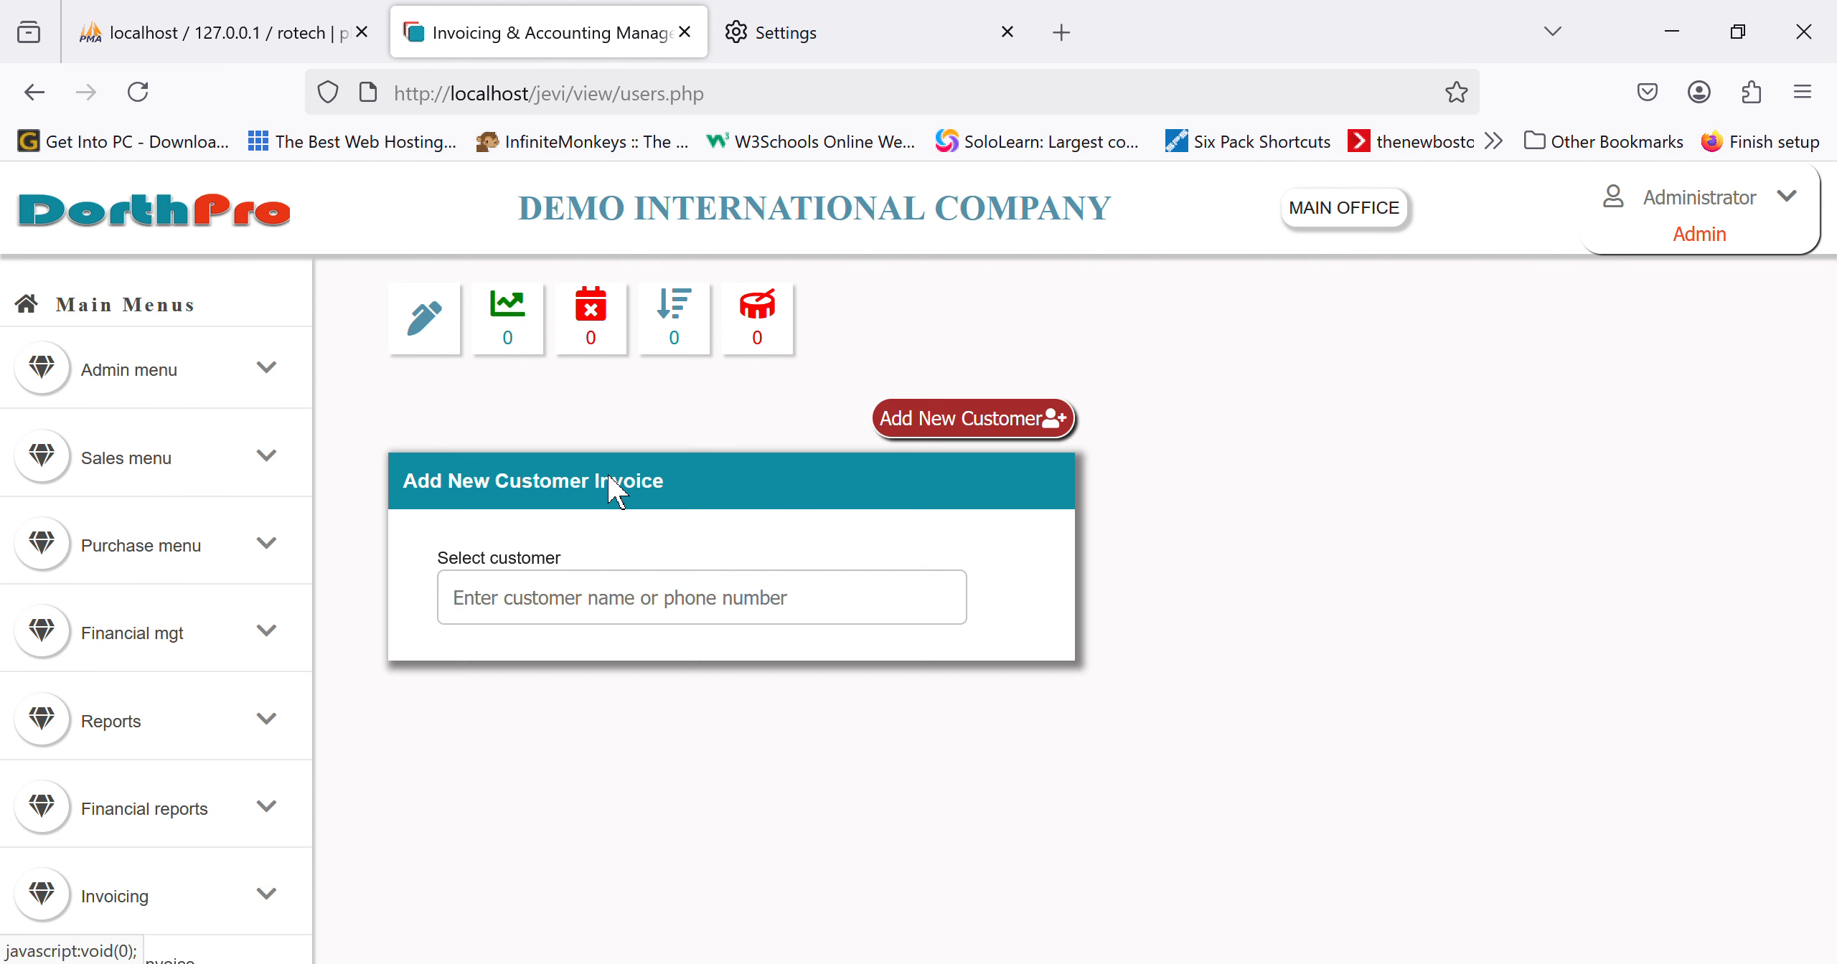
# Step: Open the Add Customer form and enter the name JOHNSMITH INT COMPANY and its phone number
pyautogui.click(998, 430)
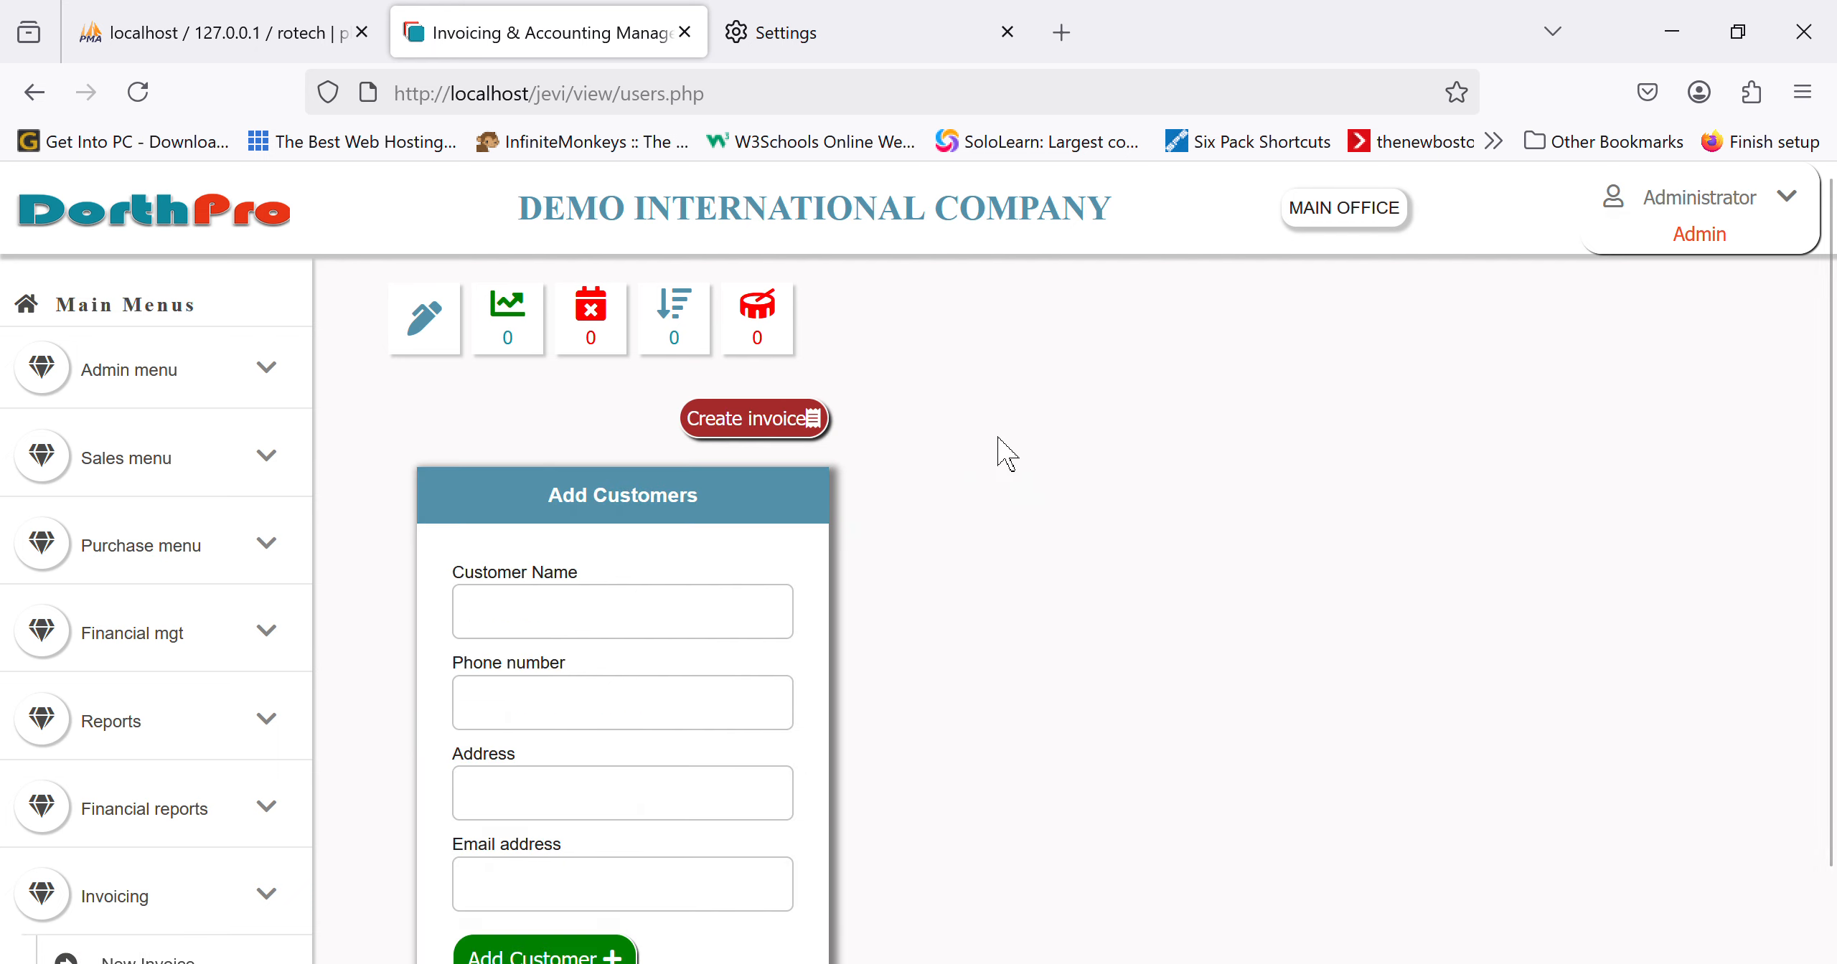
pyautogui.click(735, 611)
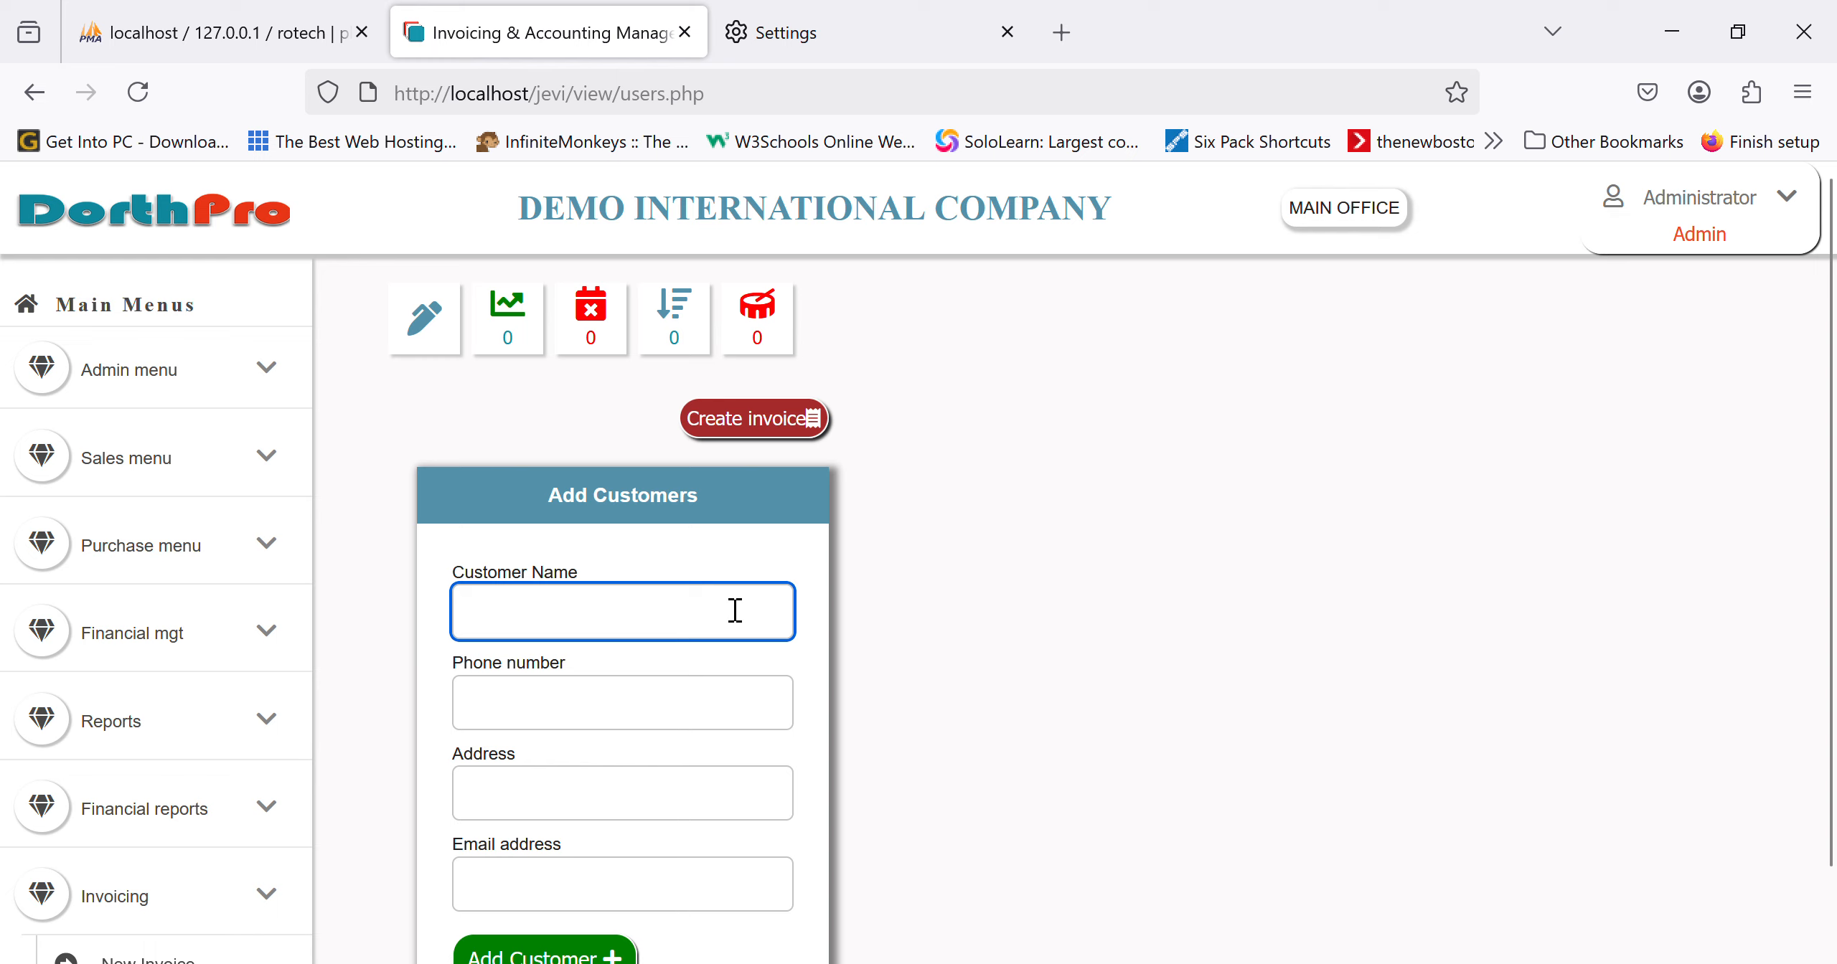
pyautogui.write('john')
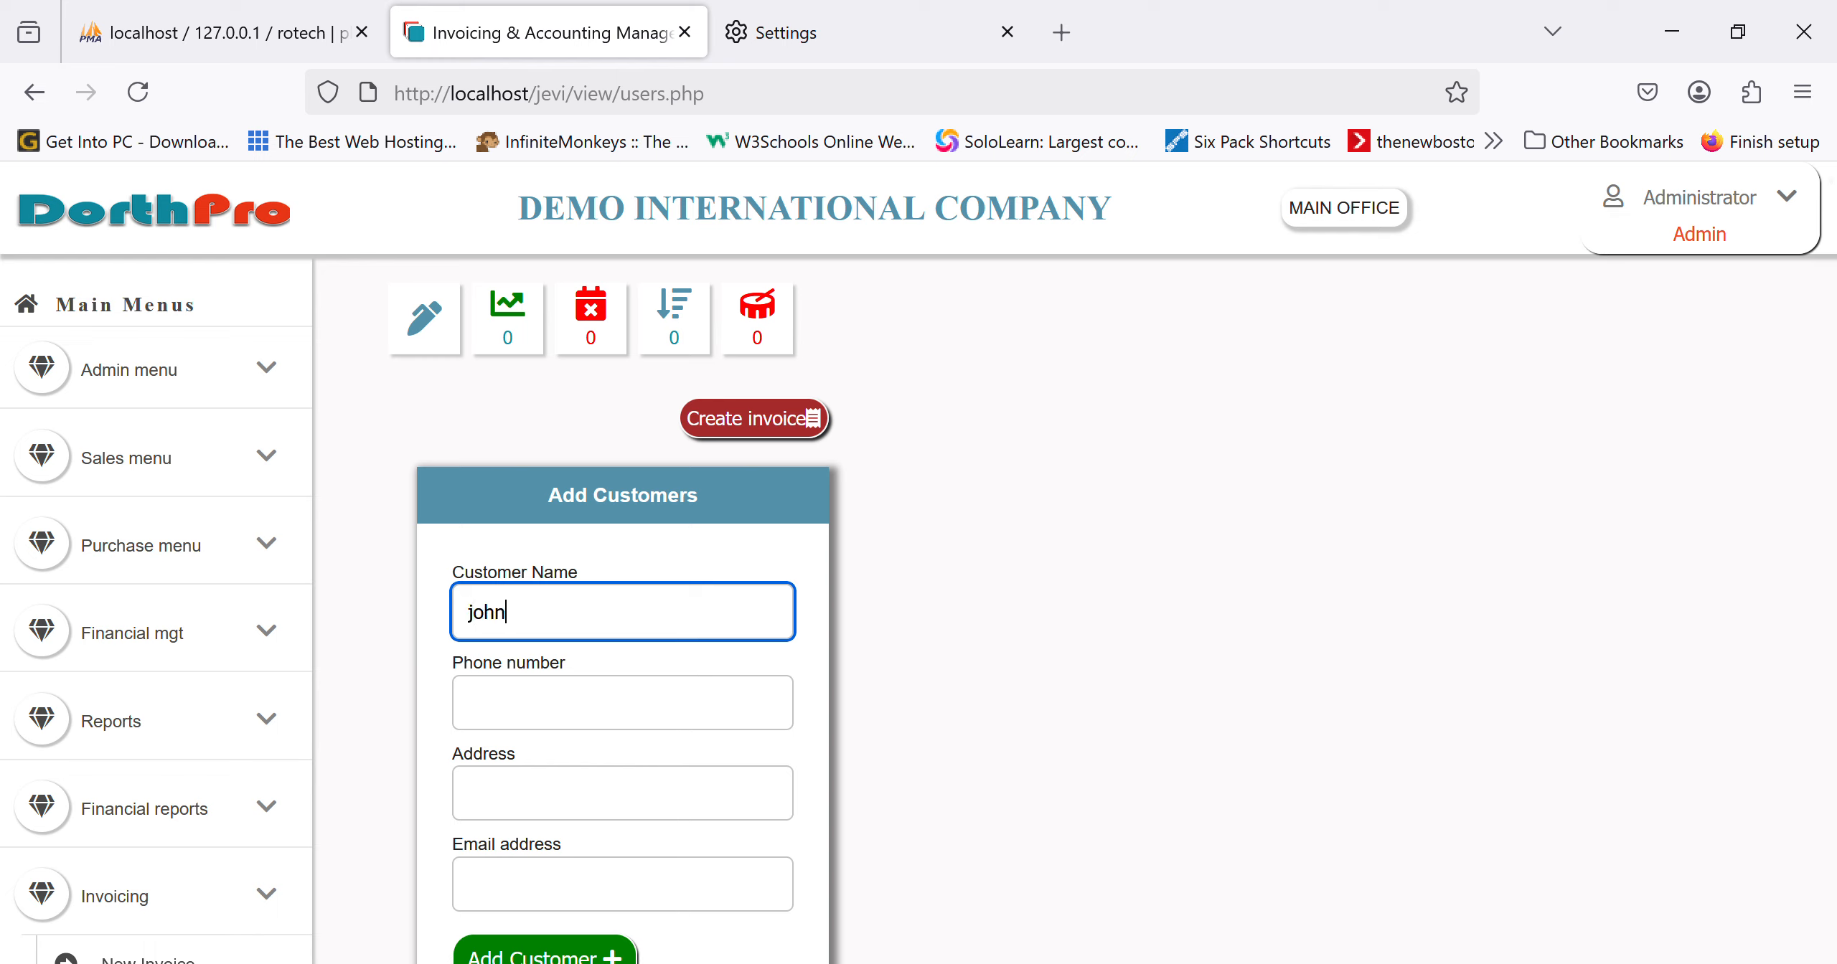
pyautogui.write('smith int company')
pyautogui.press('Tab')
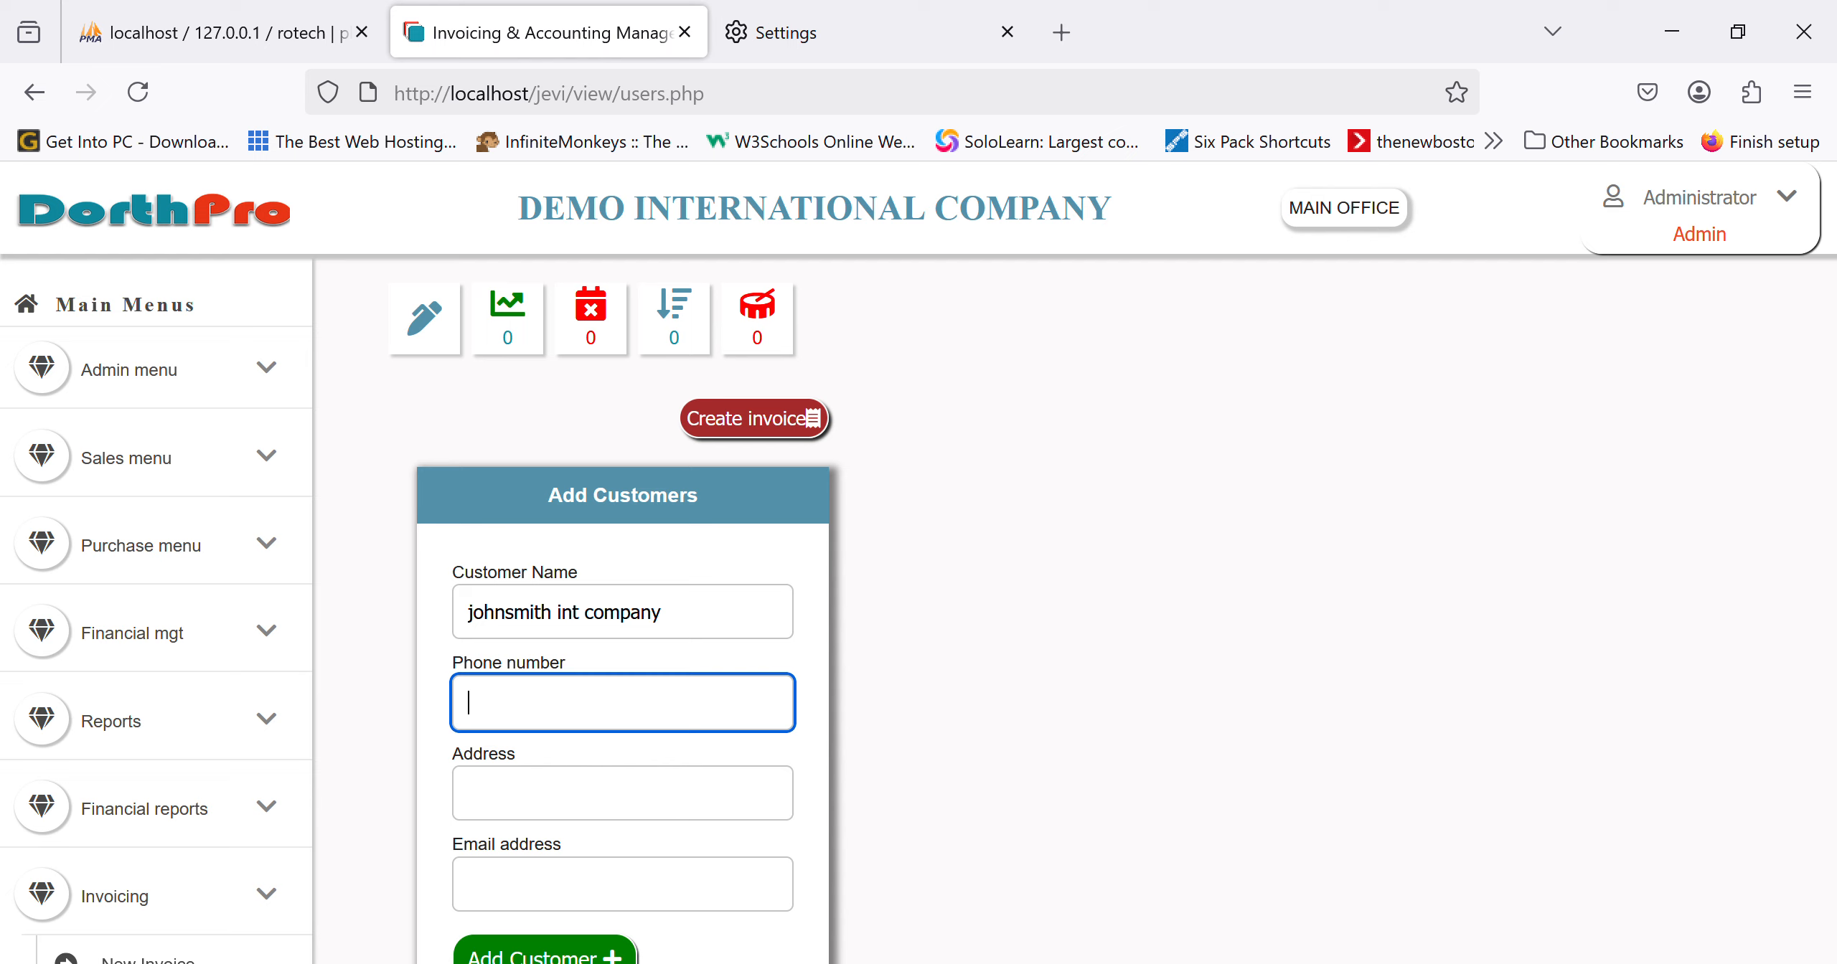
# Step: Fill in the customer's address and 'nil' as email, then save the customer
pyautogui.press('Tab')
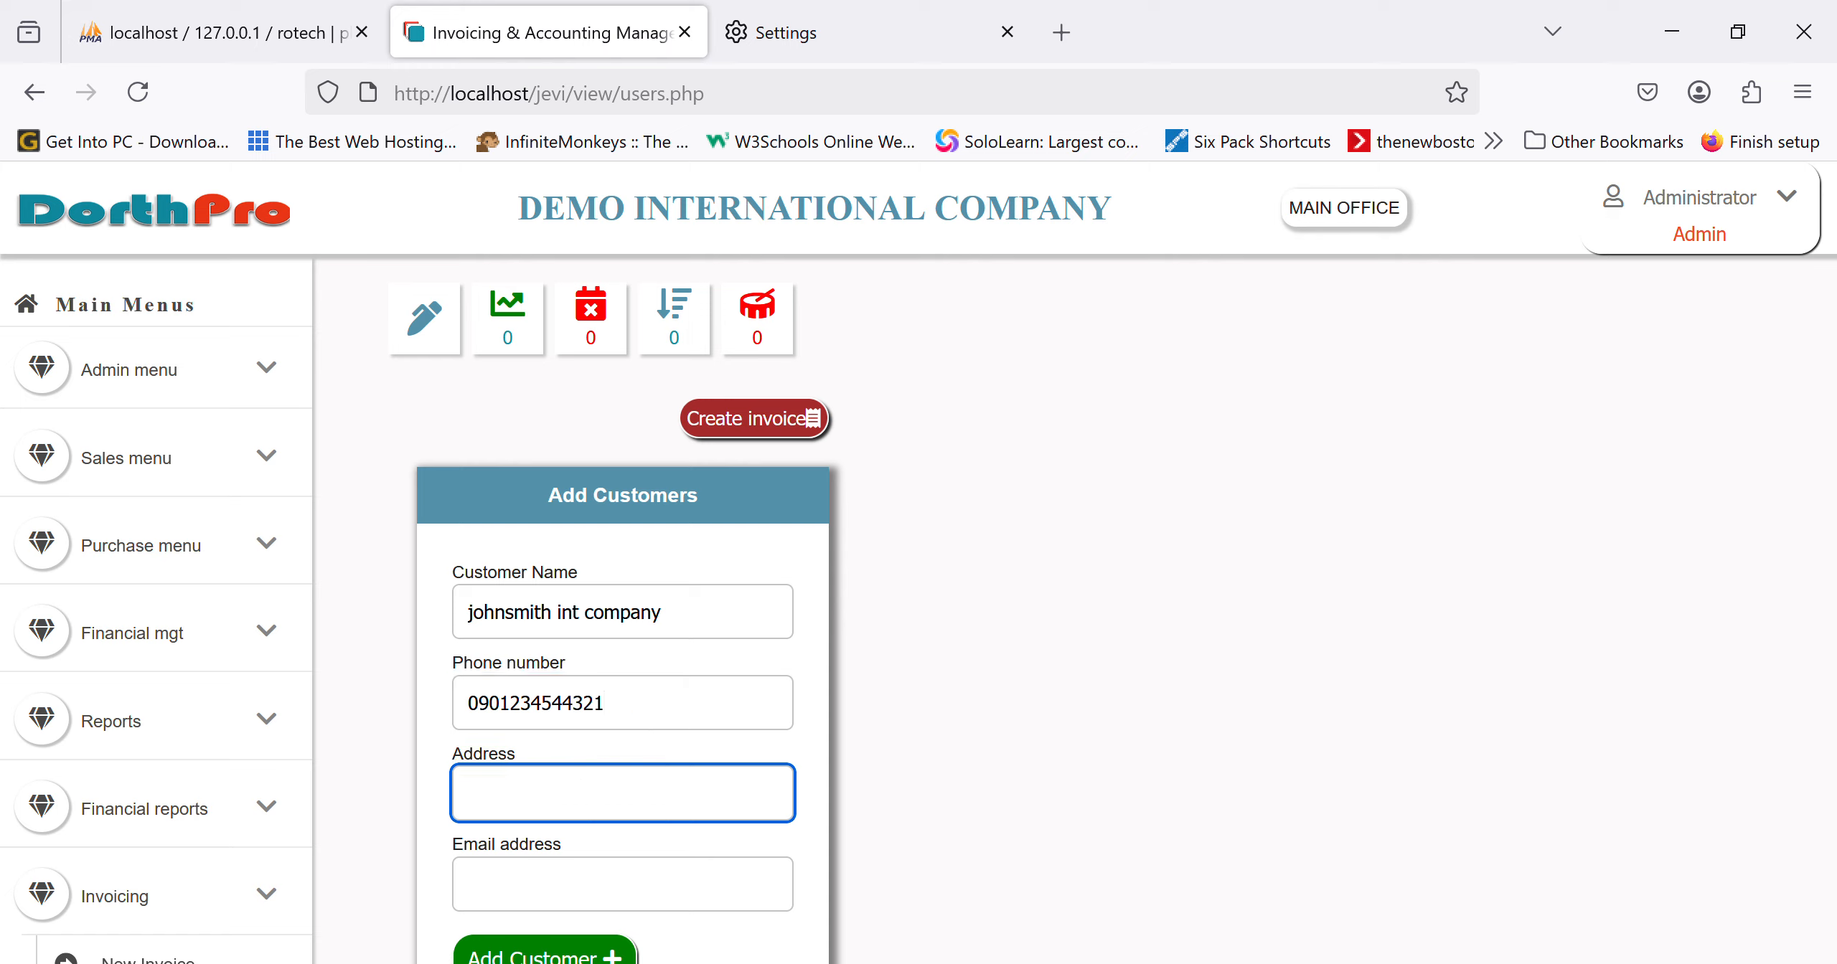
pyautogui.write('portharcourt')
pyautogui.press('Tab')
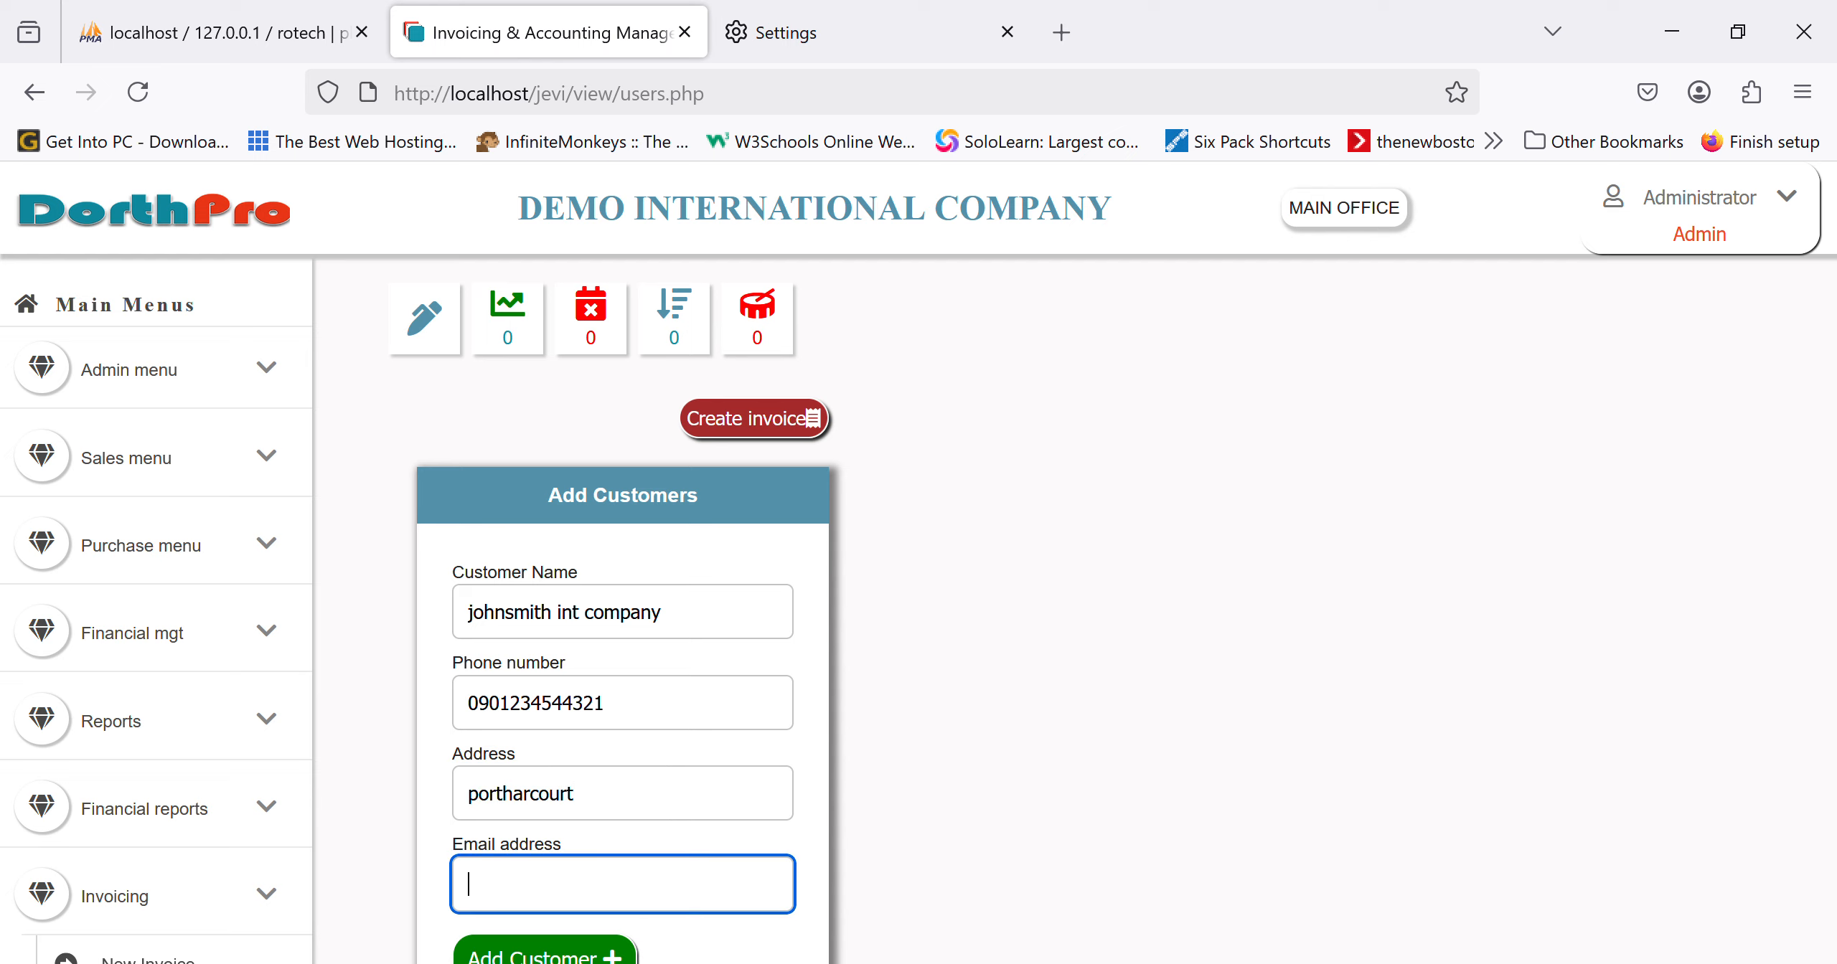
pyautogui.write('89797')
pyautogui.press('BackSpace')
pyautogui.press('BackSpace')
pyautogui.press('BackSpace')
pyautogui.press('BackSpace')
pyautogui.press('BackSpace')
pyautogui.write('nil')
pyautogui.press('Tab')
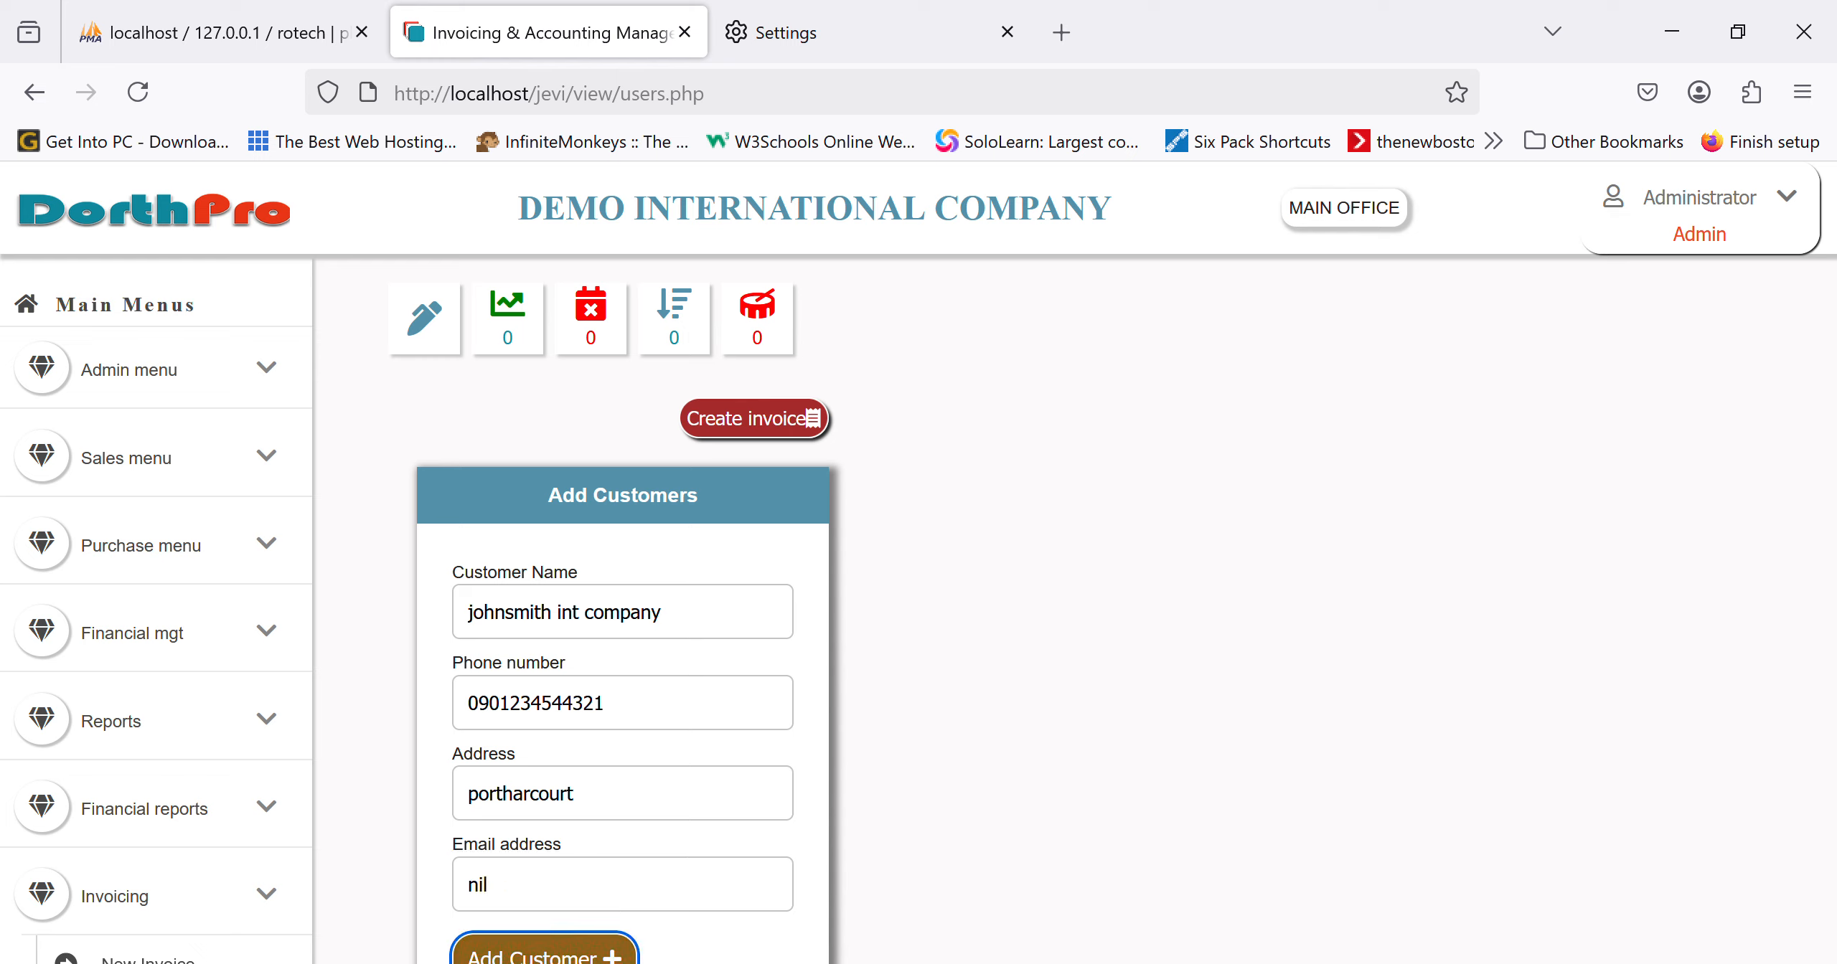
pyautogui.scroll(-2, 758, 767)
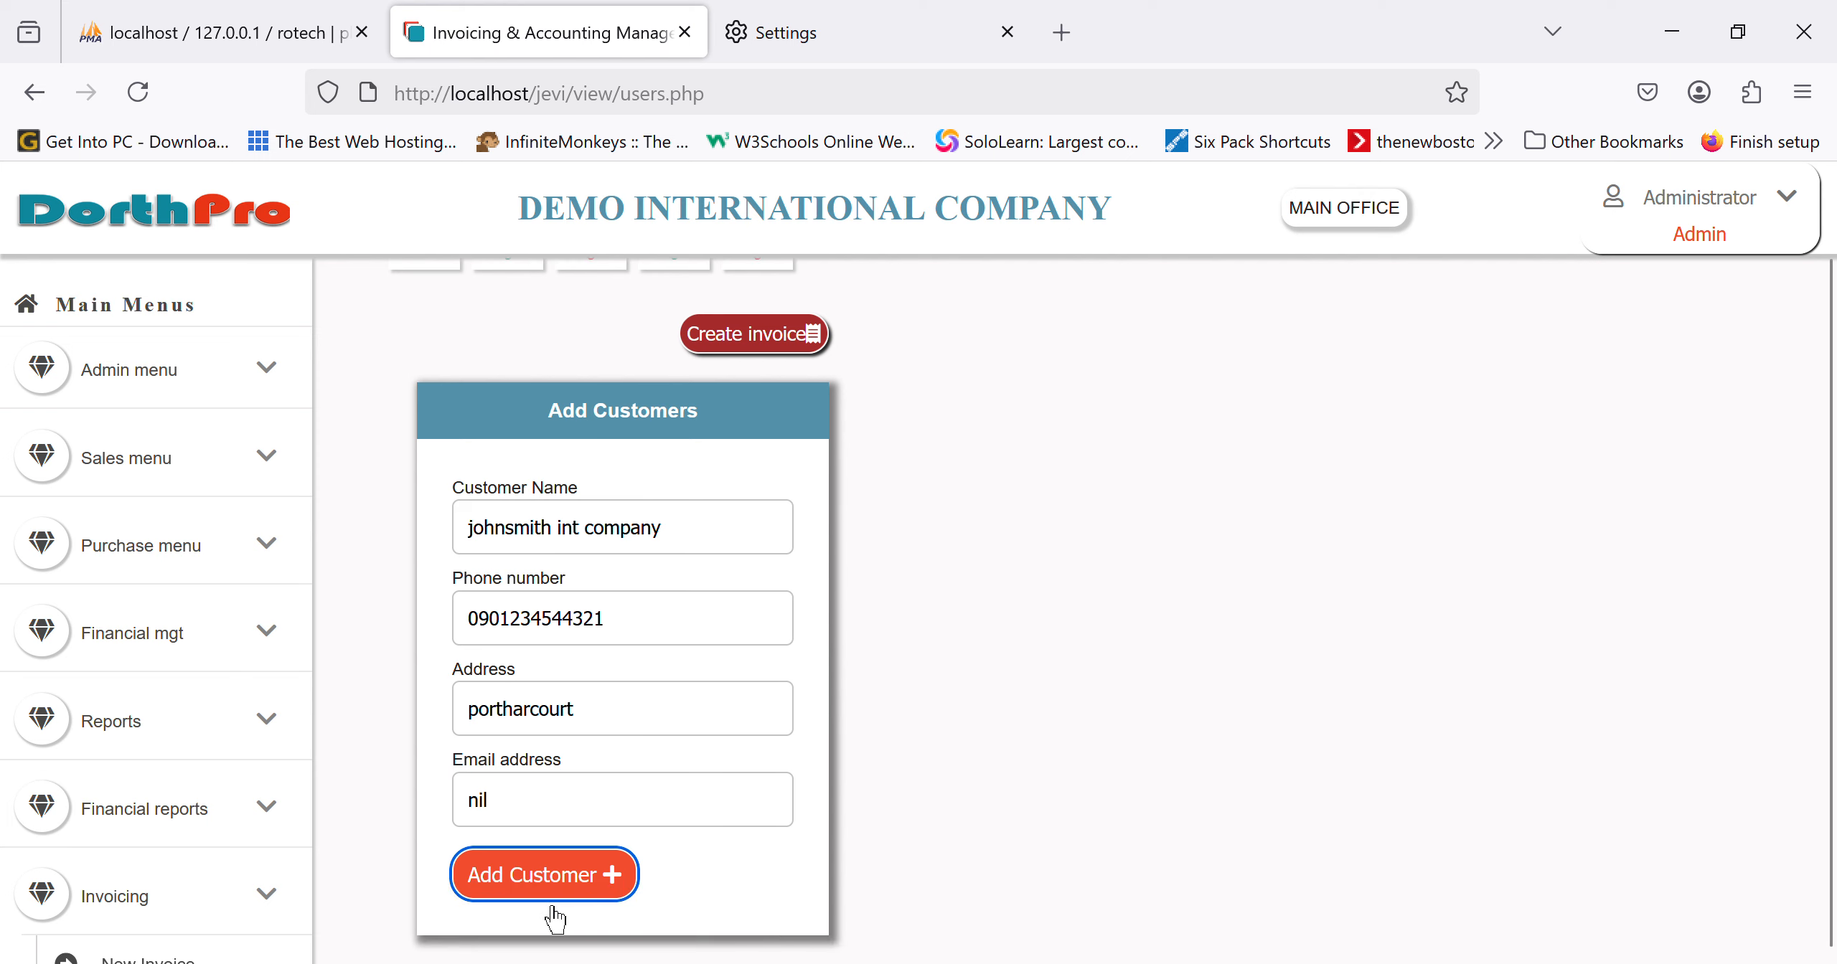
pyautogui.click(549, 906)
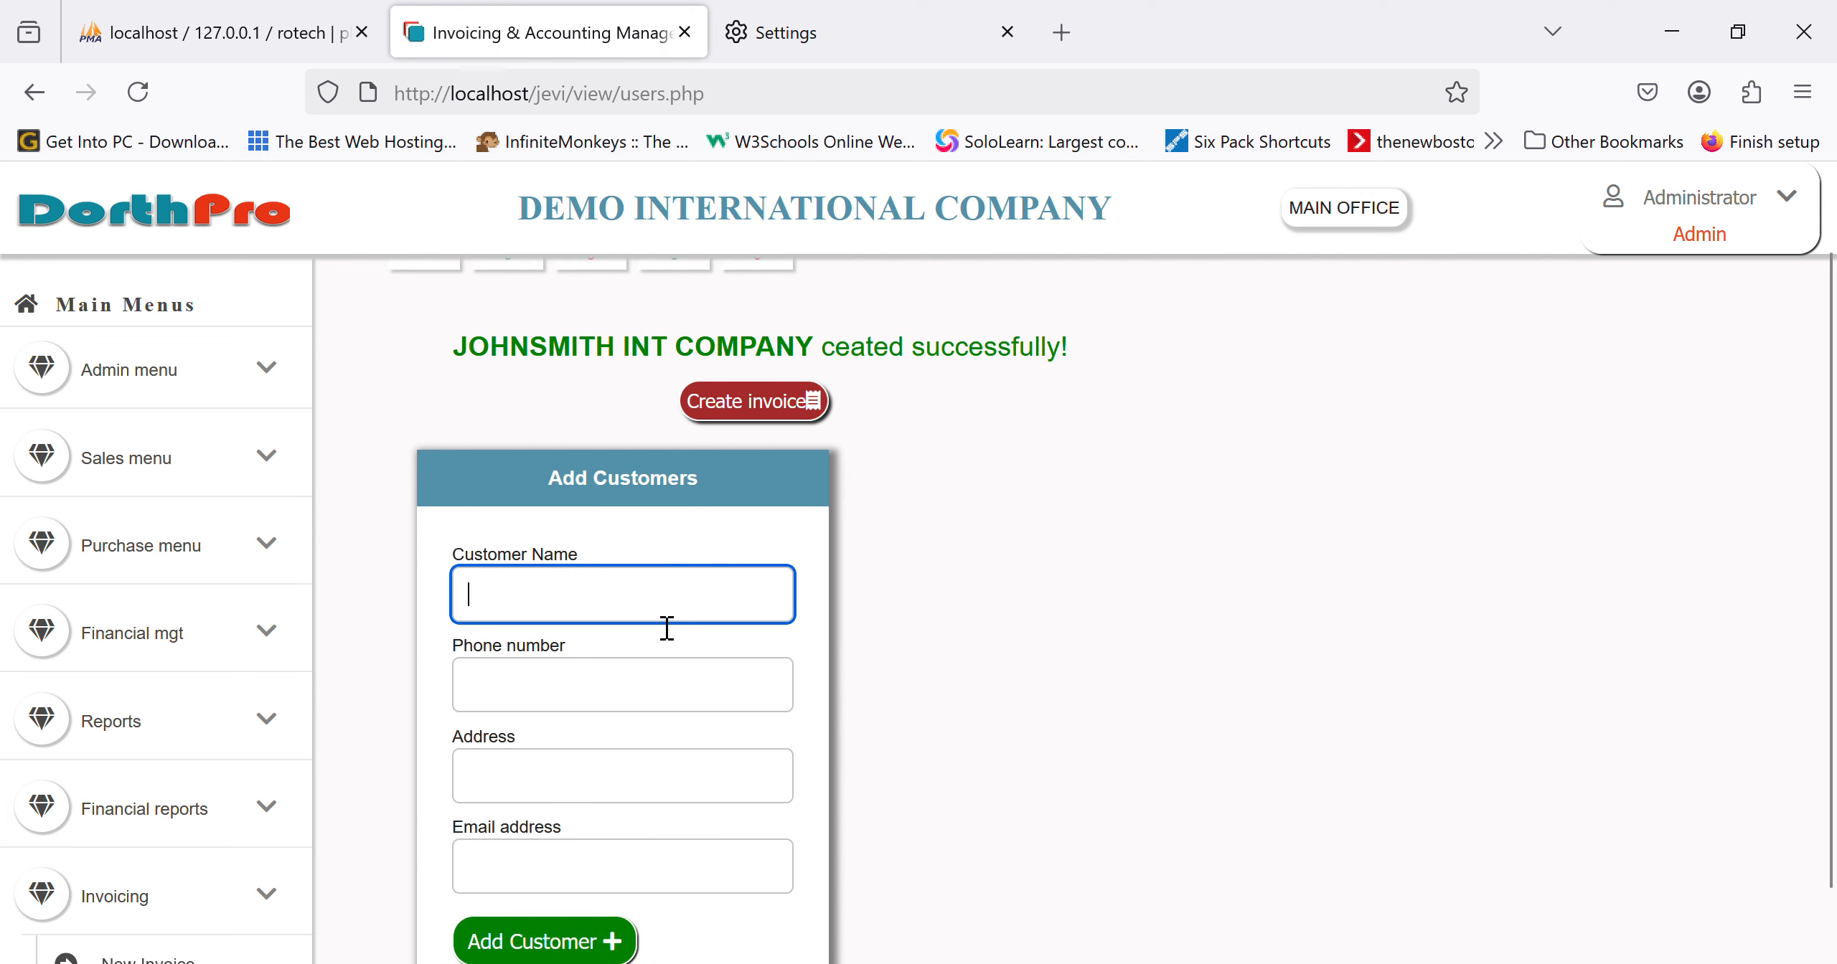
# Step: Start a new invoice and select JOHNSMITH INT COMPANY by searching 'john'
pyautogui.click(785, 409)
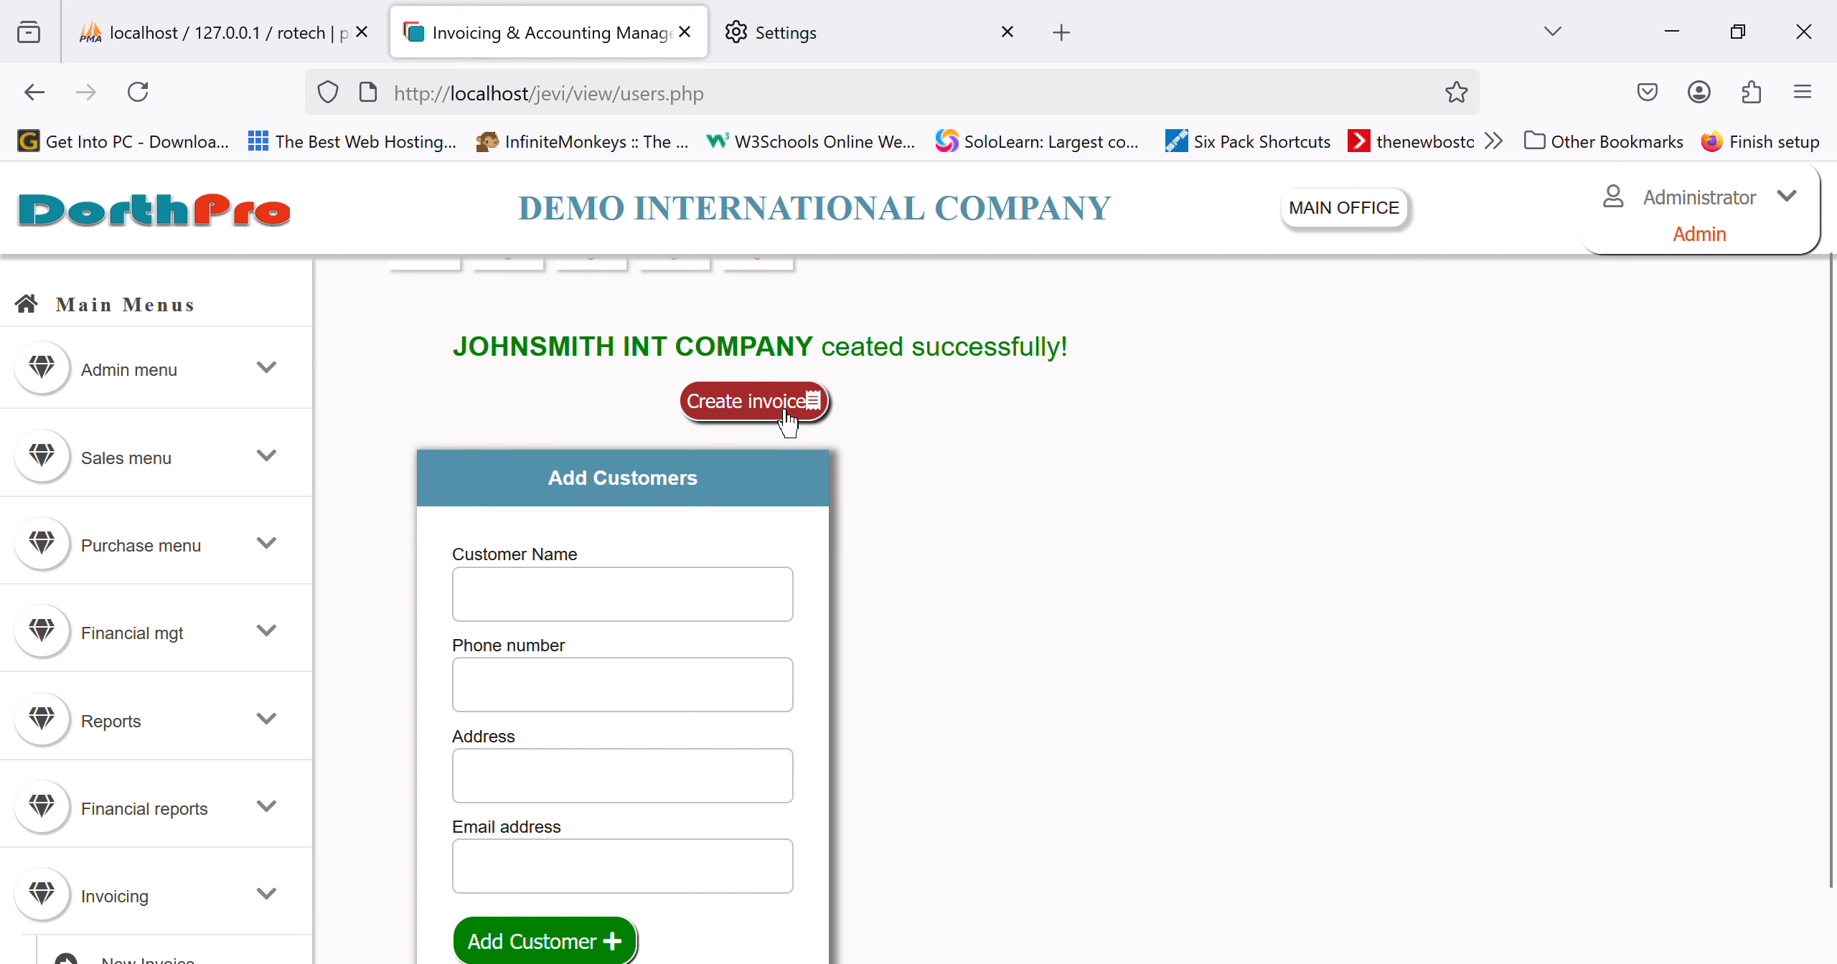
pyautogui.click(608, 608)
pyautogui.write('john')
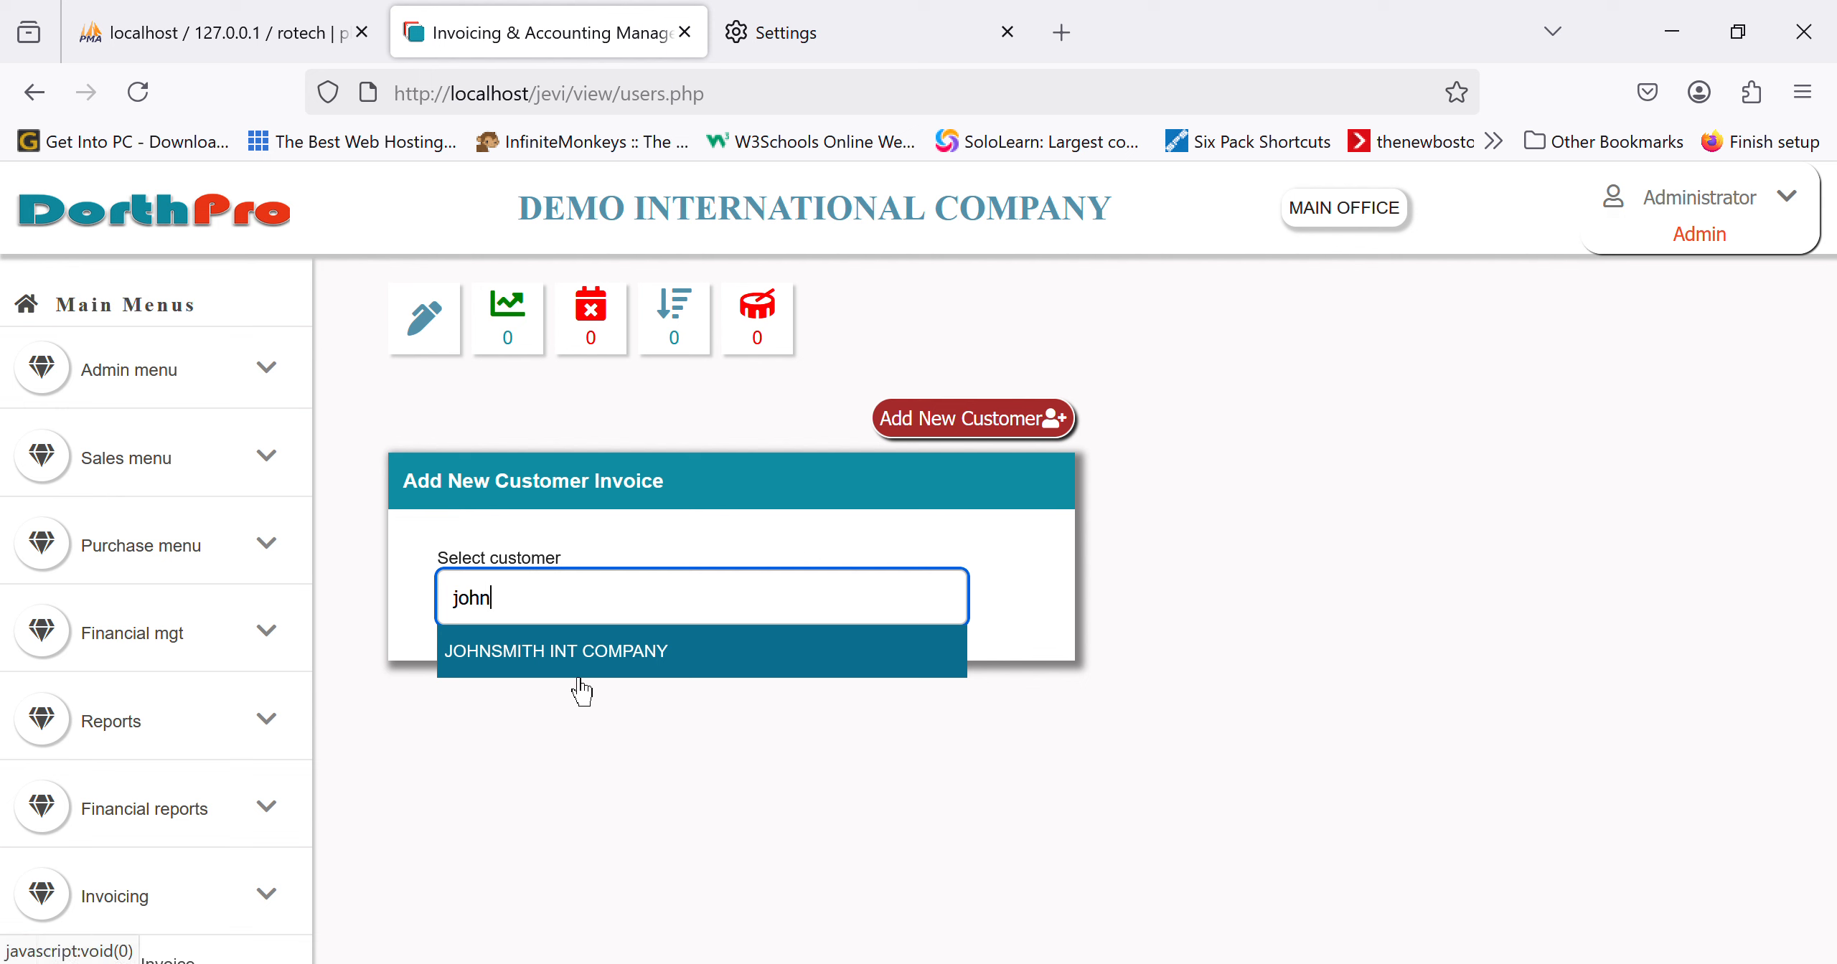
pyautogui.click(604, 647)
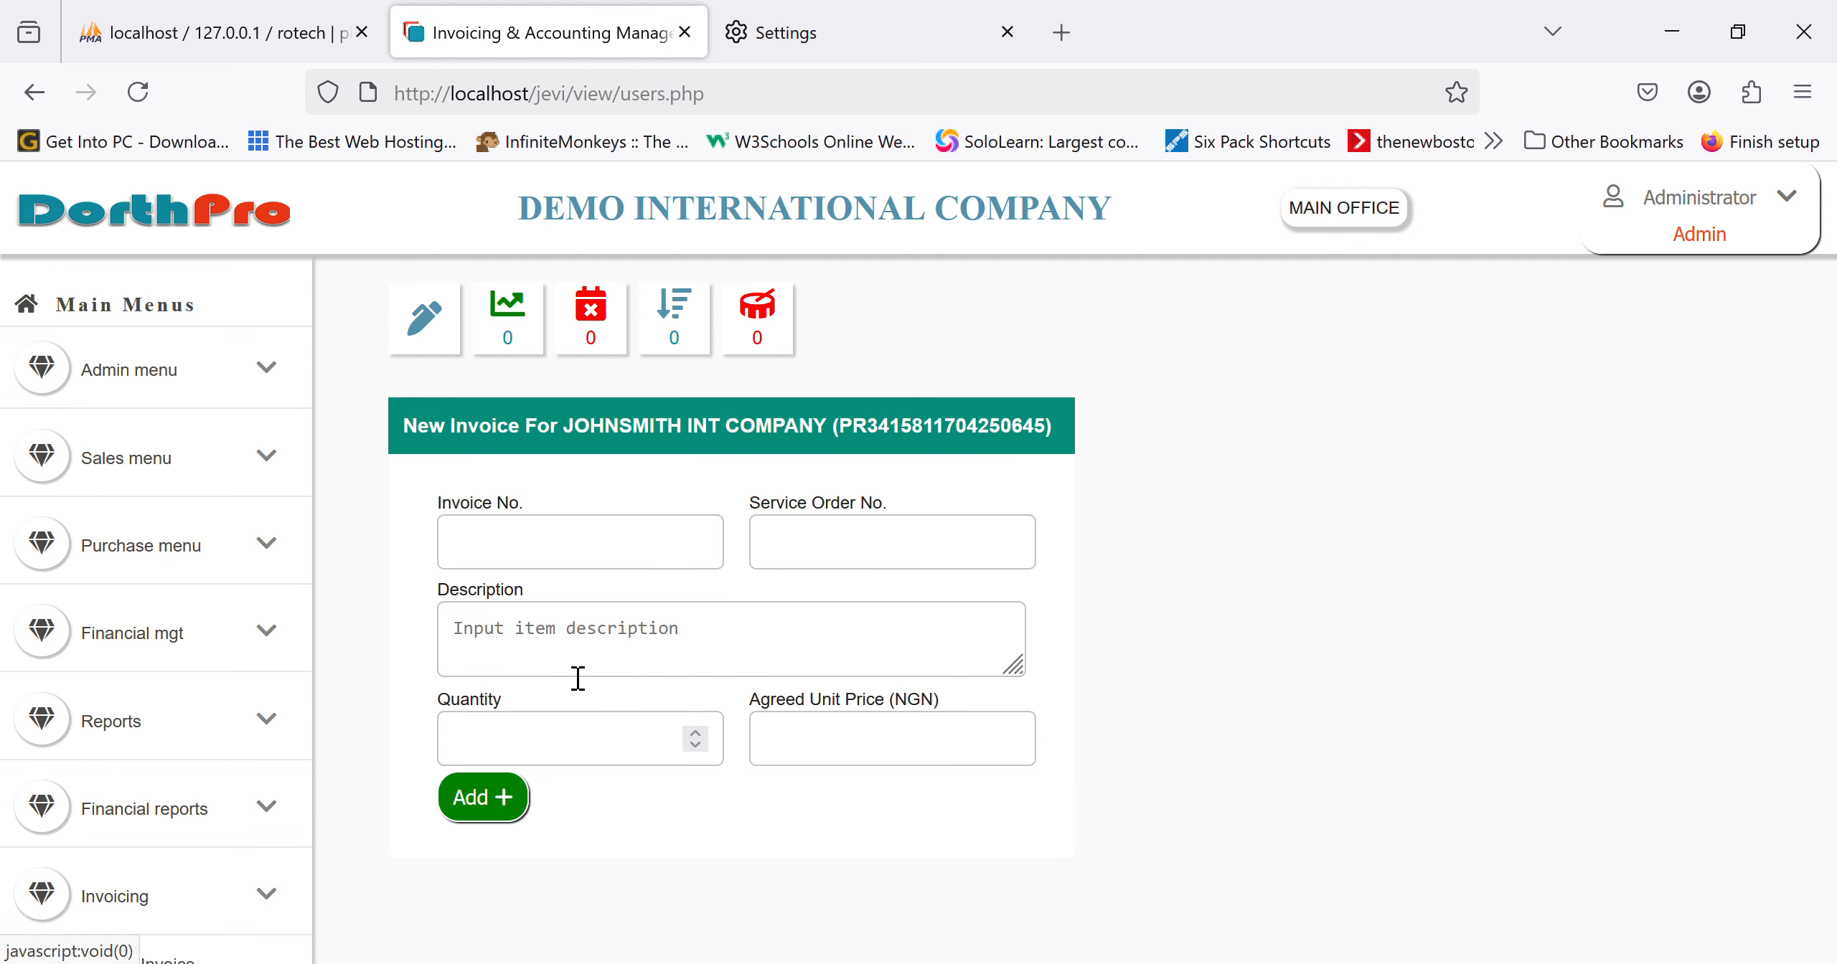
# Step: Enter invoice number 78688565 and service order number 8976786, dismissing the Grammarly popup
pyautogui.click(630, 567)
pyautogui.write('786')
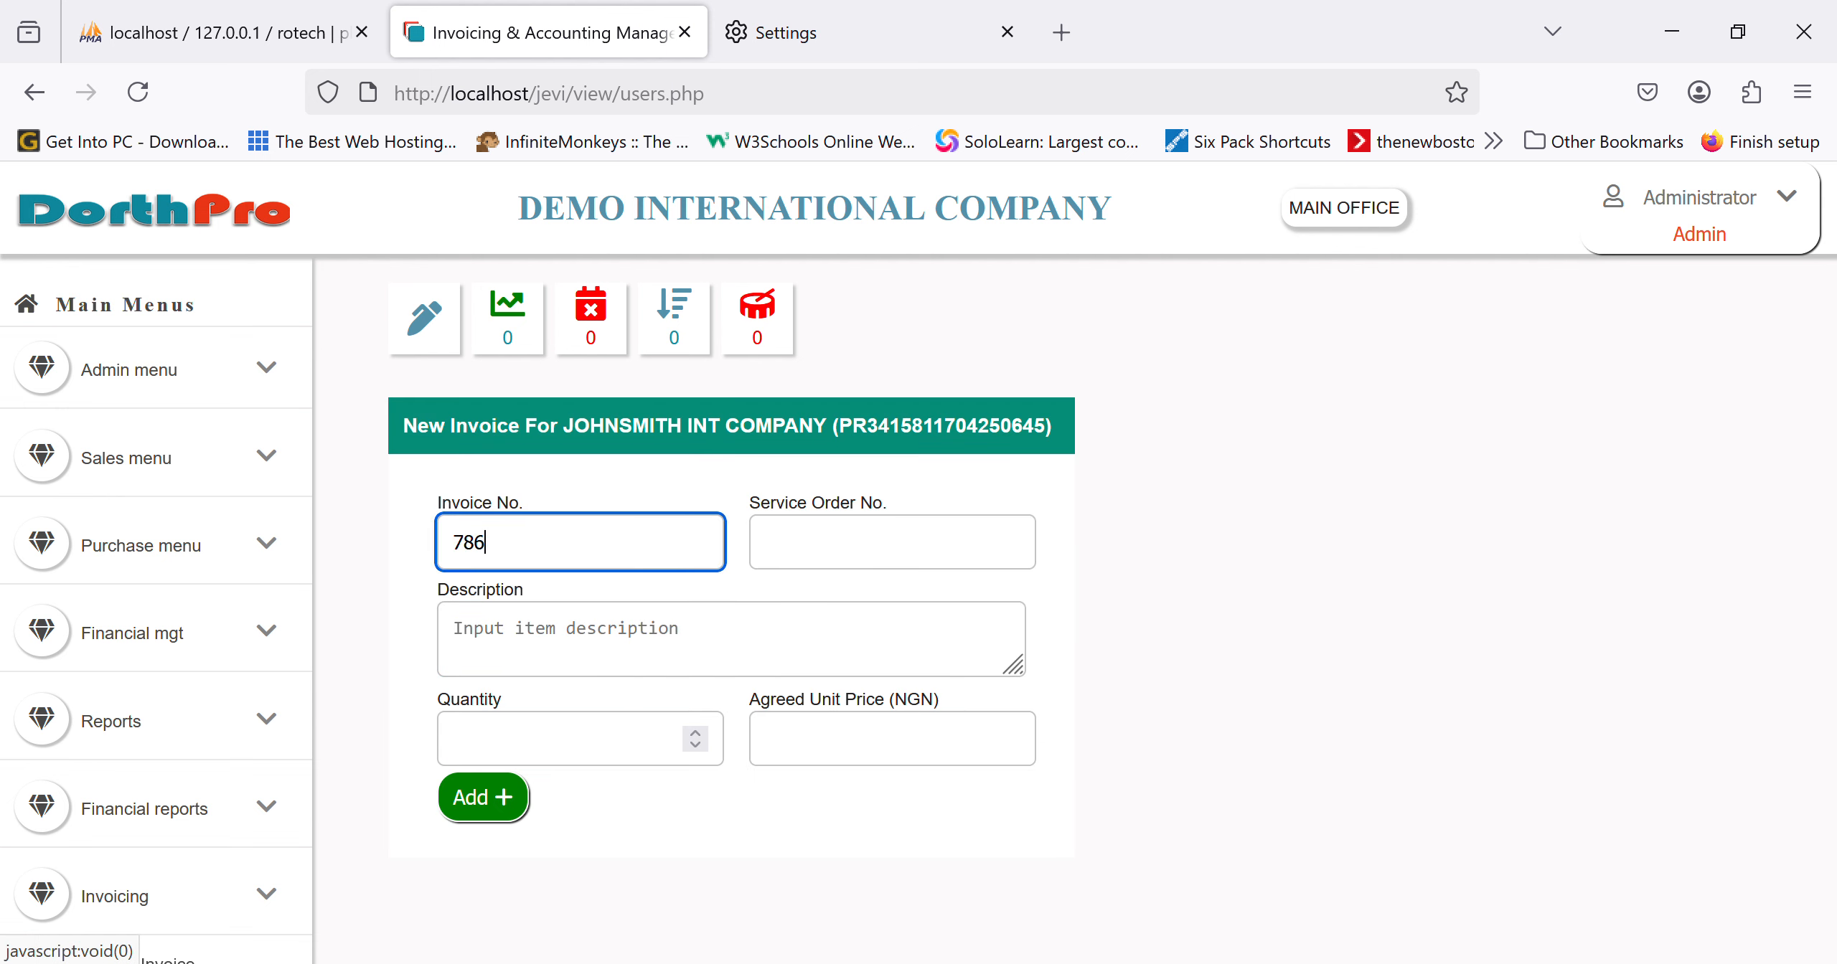
pyautogui.write('88565')
pyautogui.click(825, 566)
pyautogui.write('8976786')
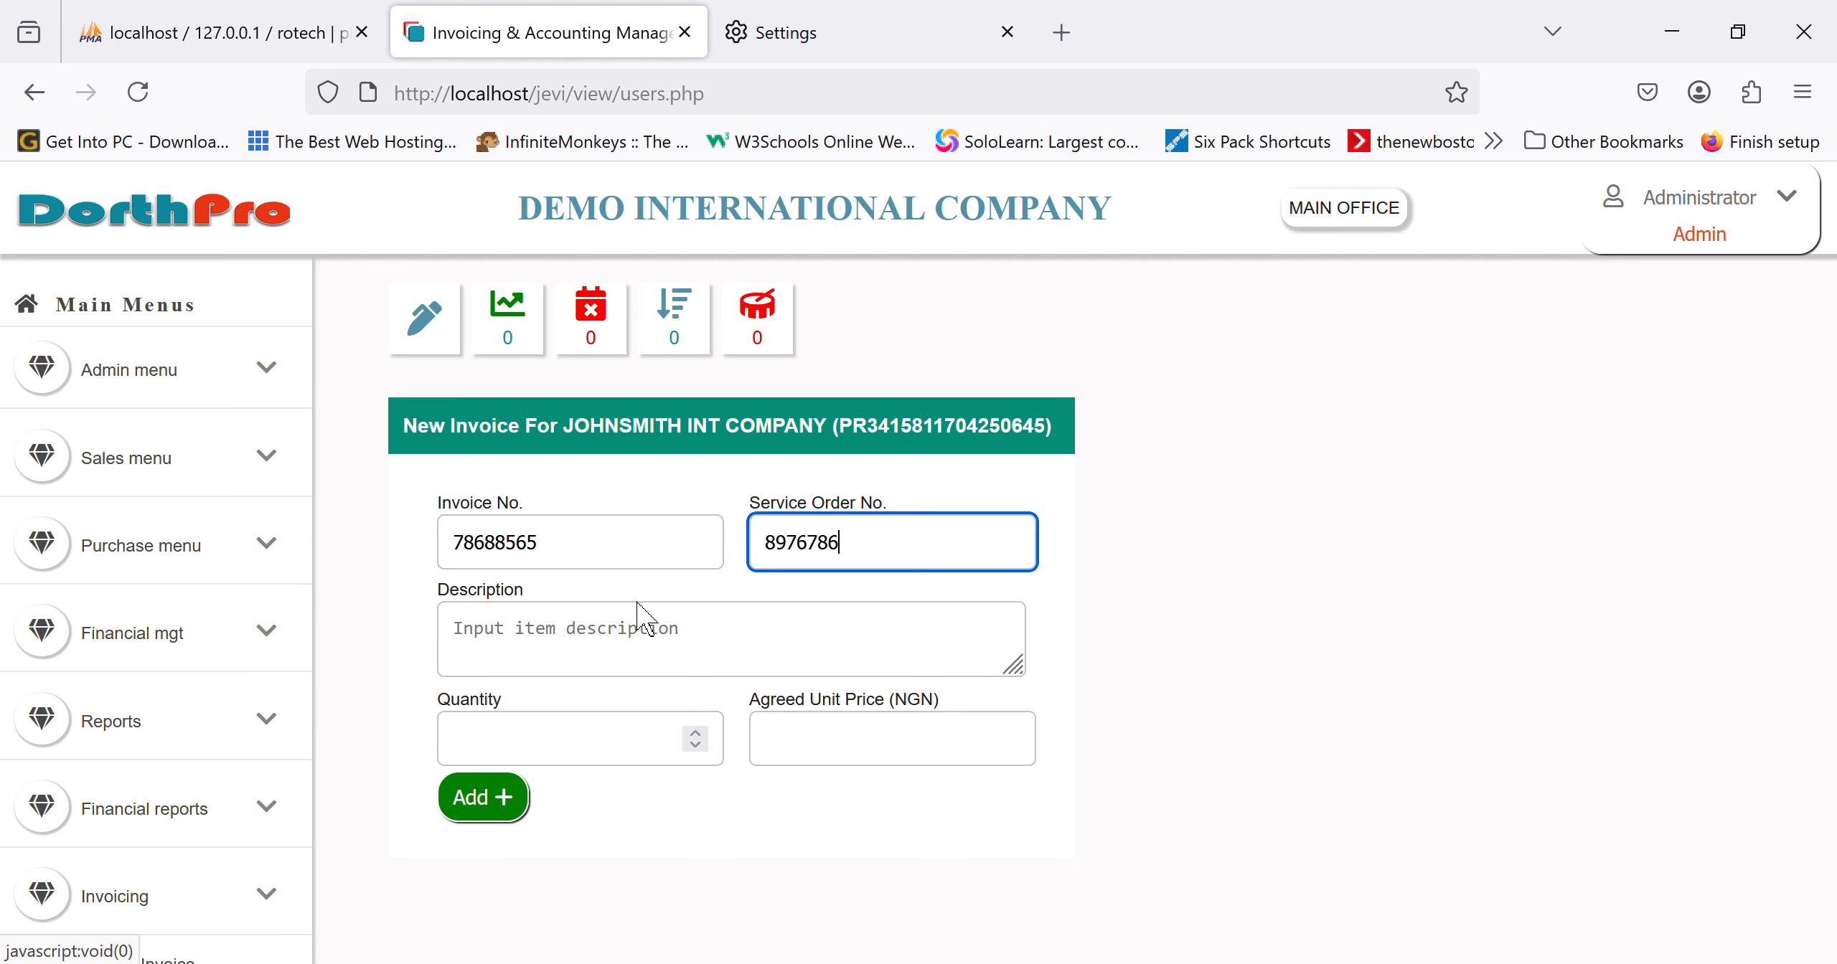
pyautogui.click(612, 558)
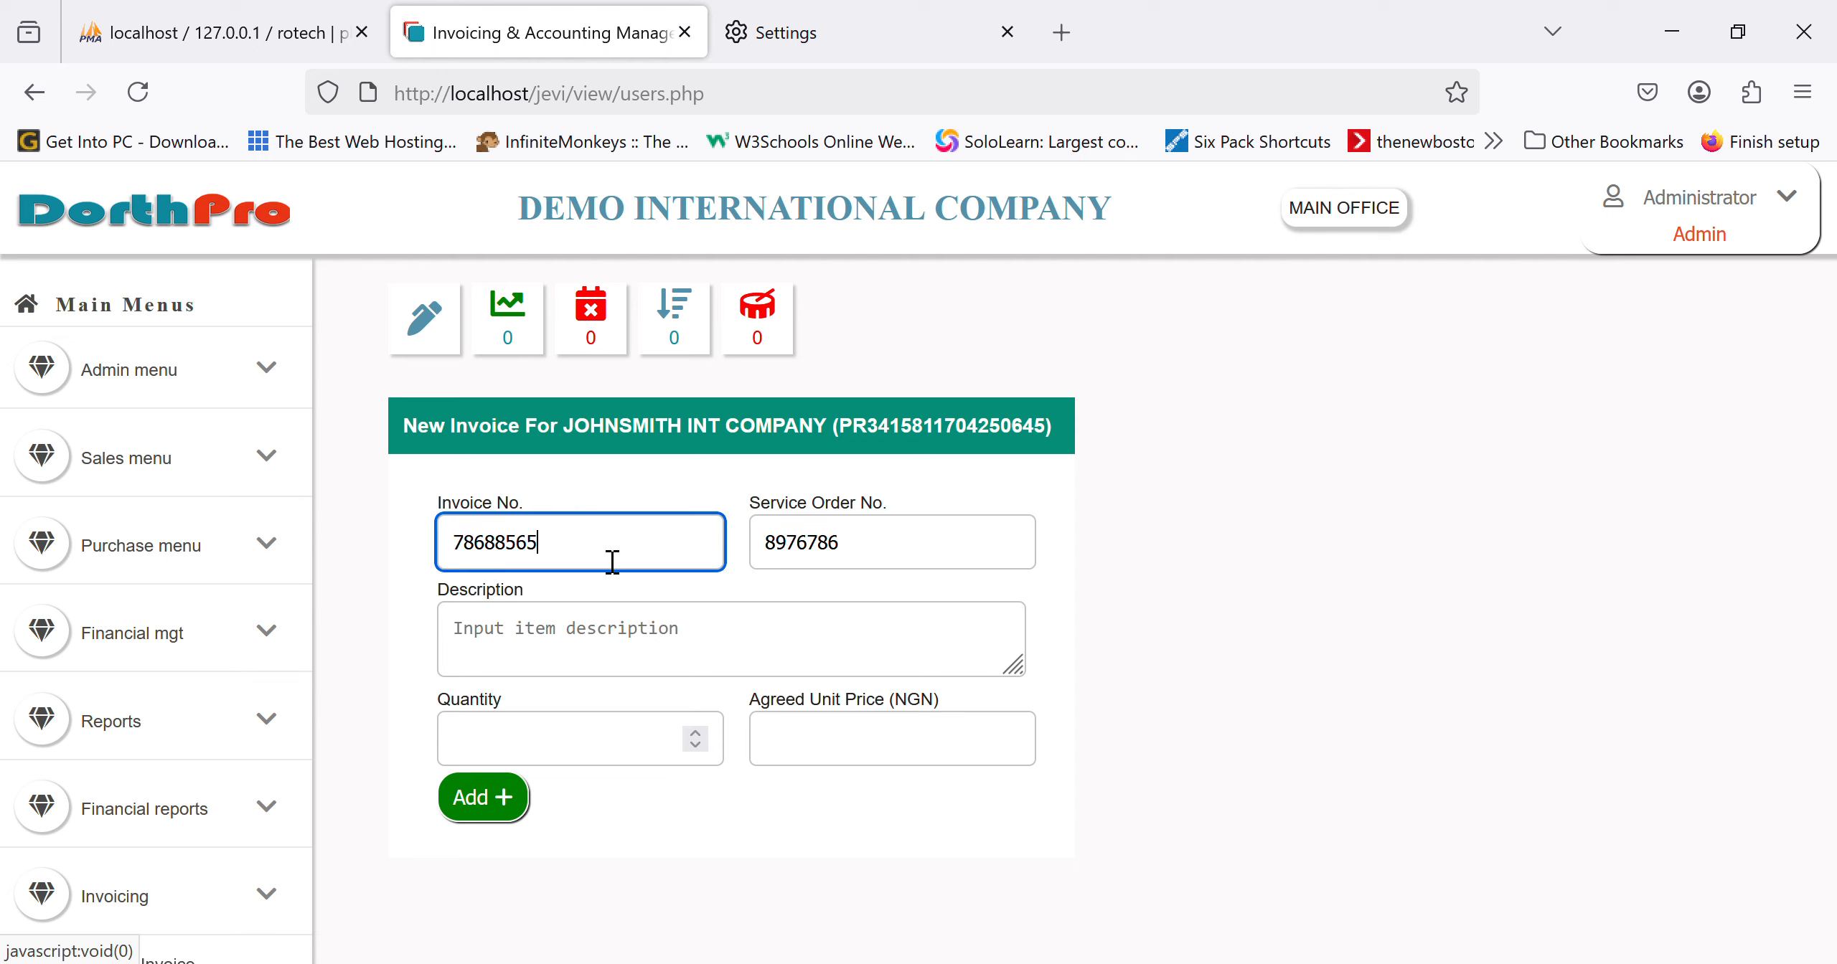
pyautogui.click(578, 676)
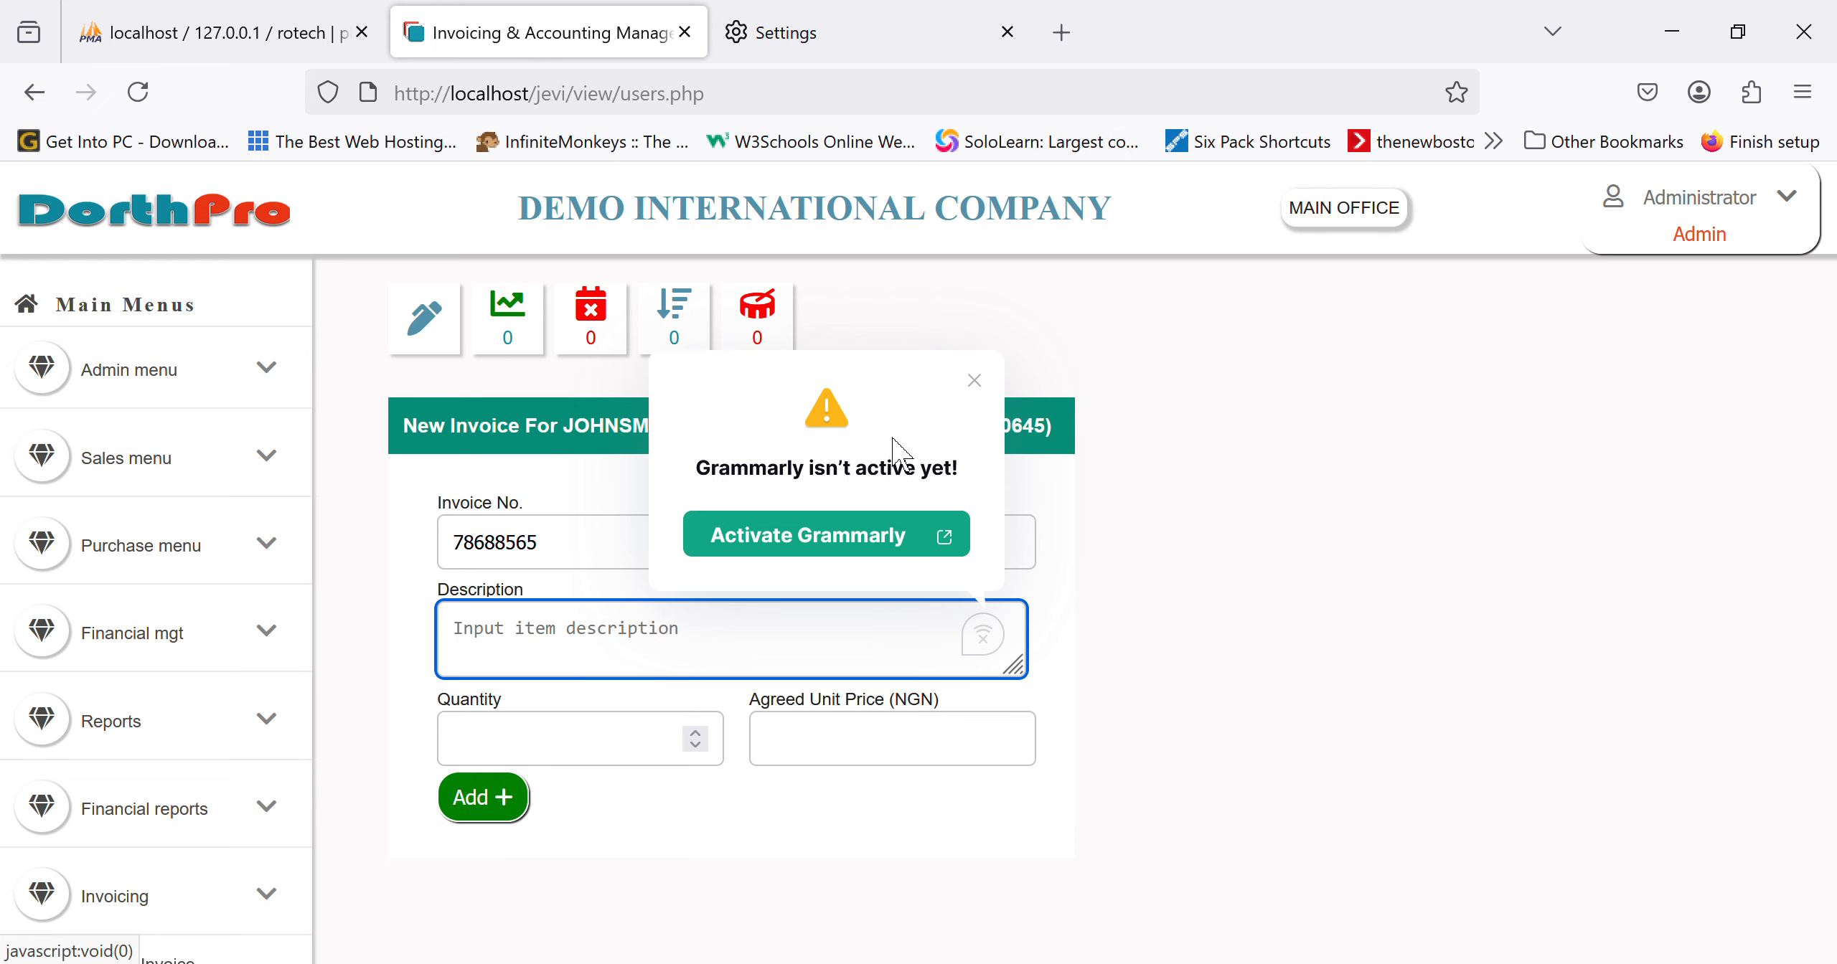
pyautogui.click(985, 407)
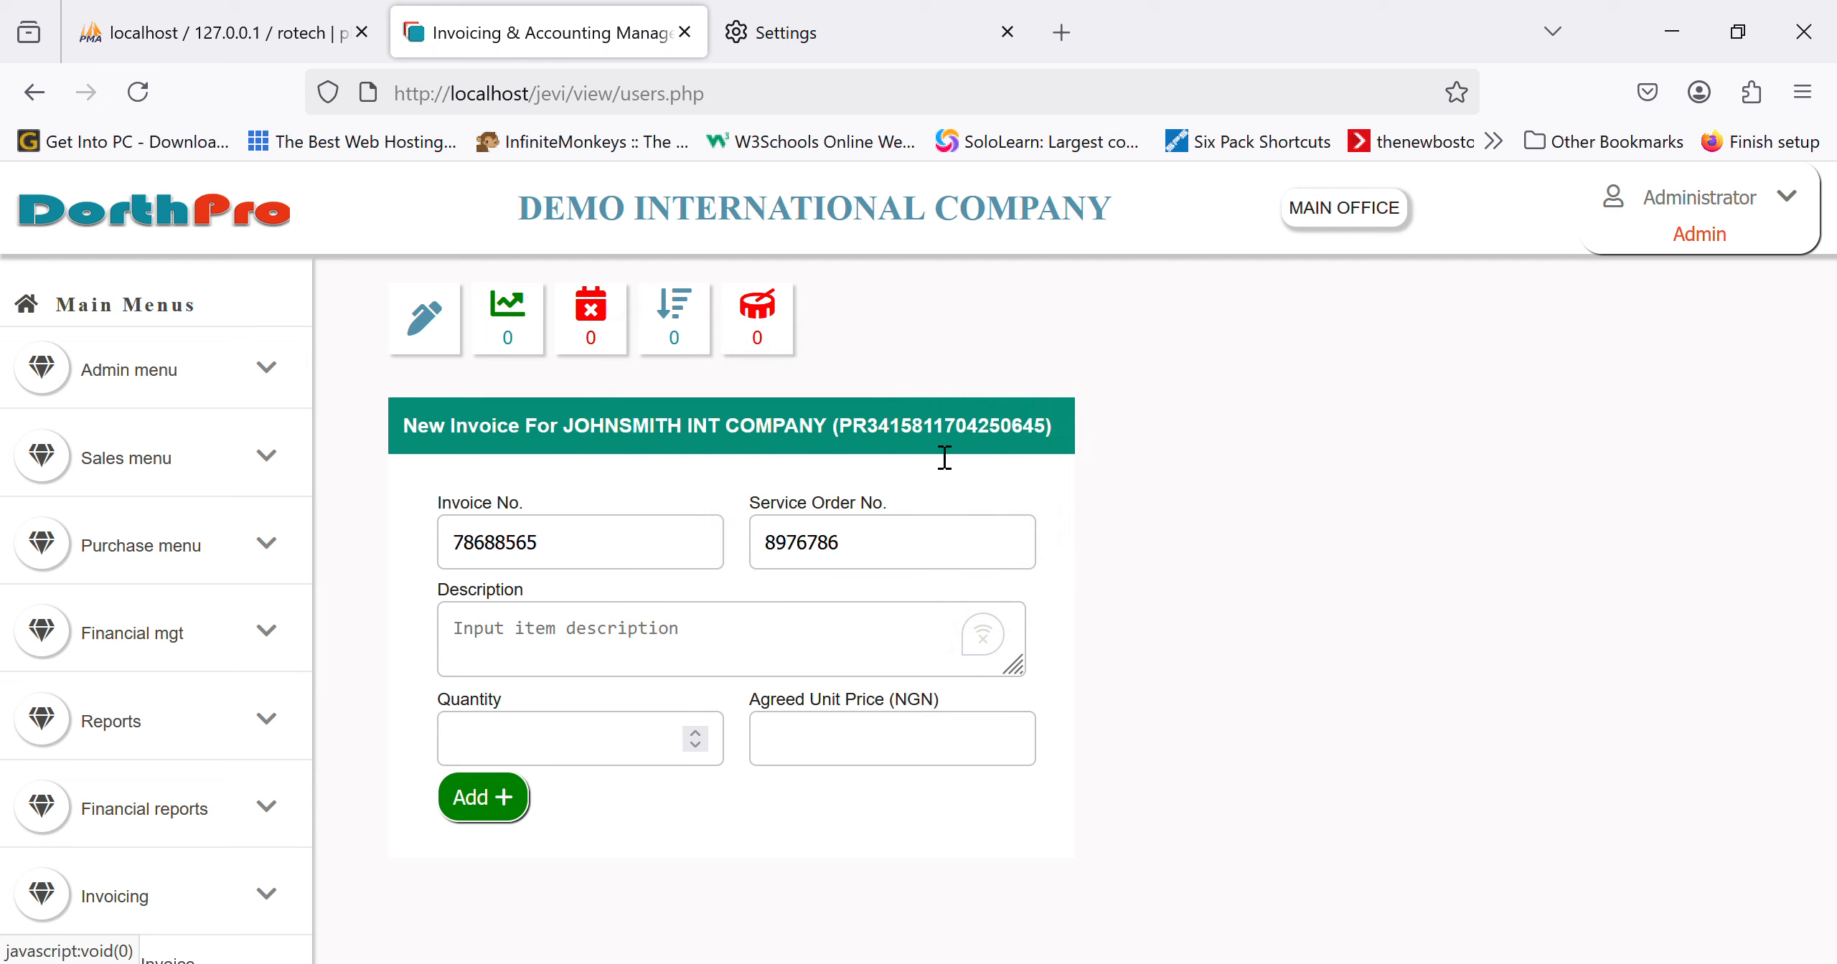
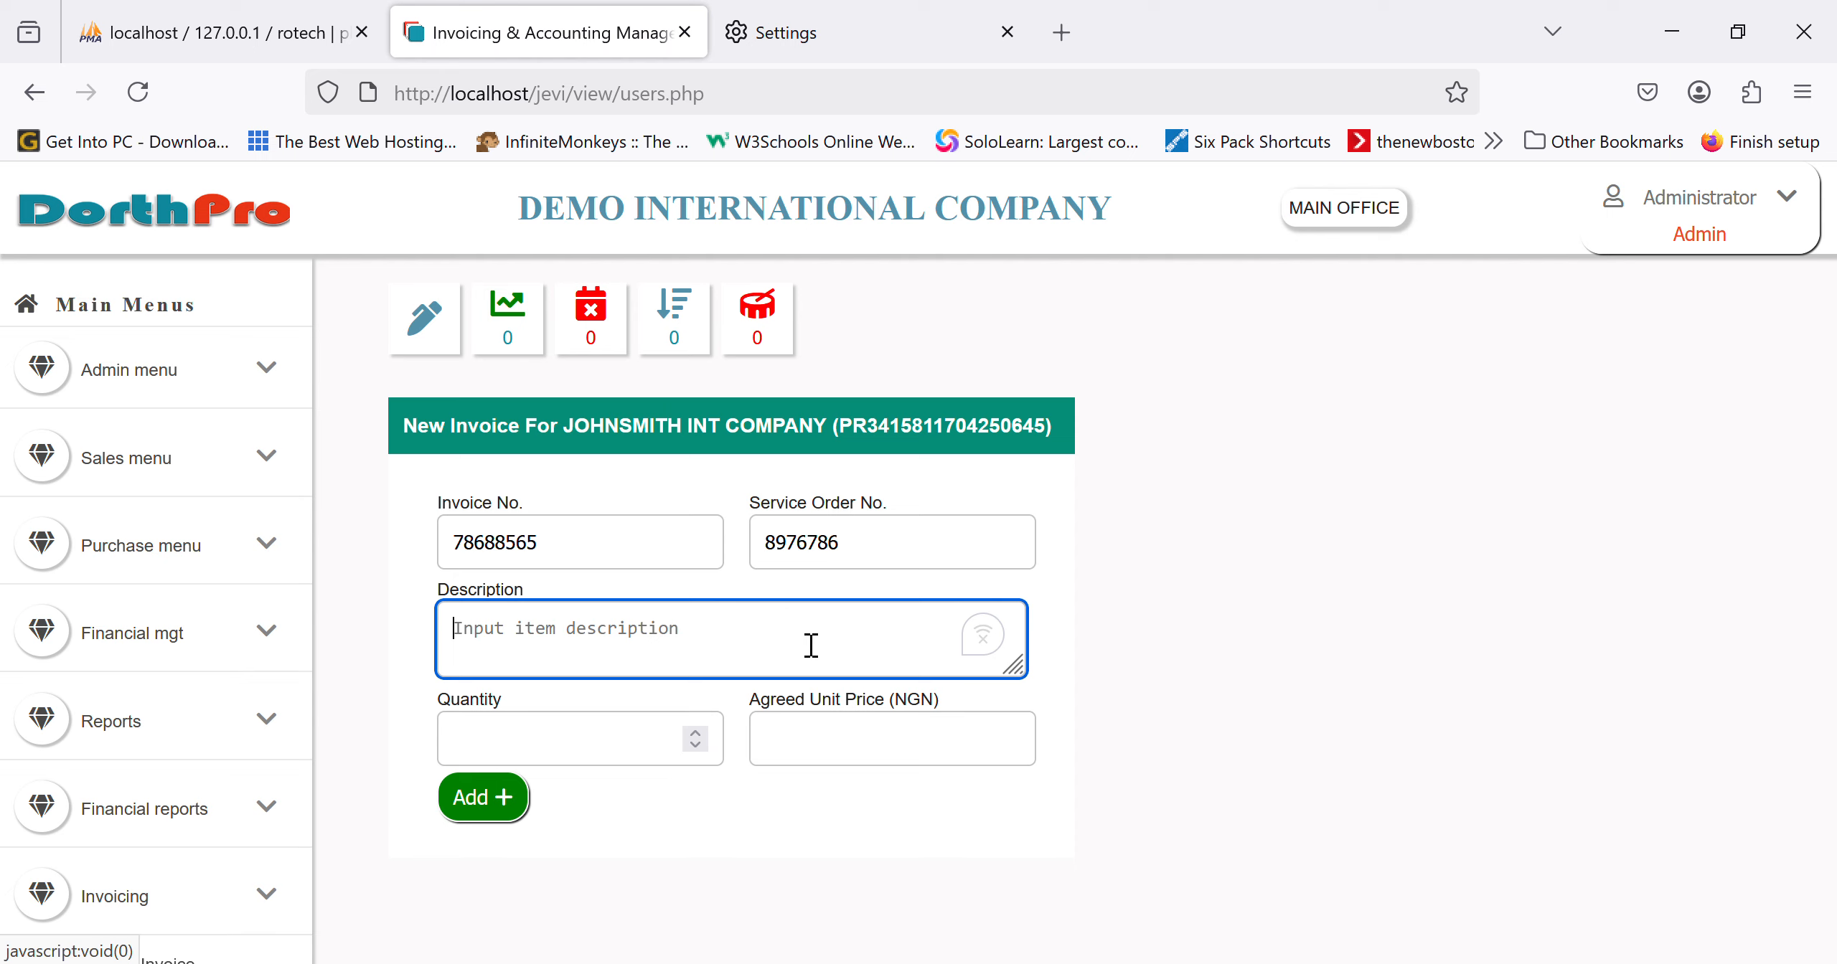
# Step: Enter the item description 'installation of cctv system', fixing its typos
pyautogui.write('in')
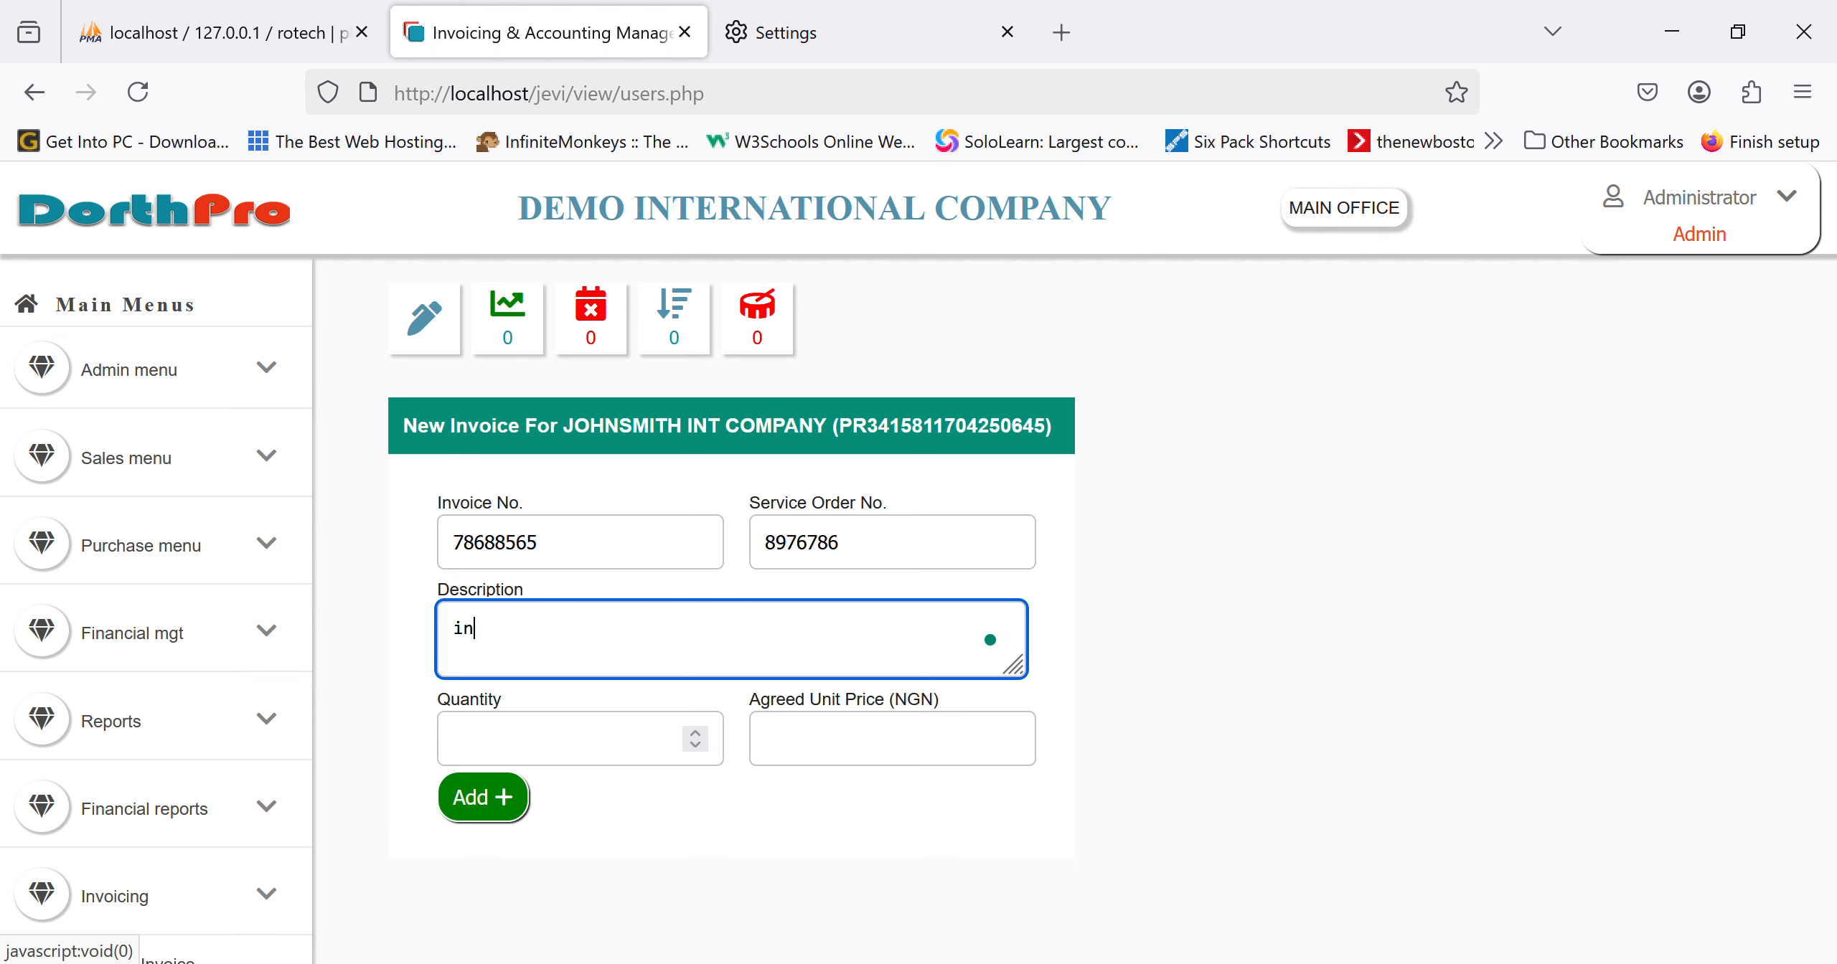
pyautogui.write('tsllation of cctv')
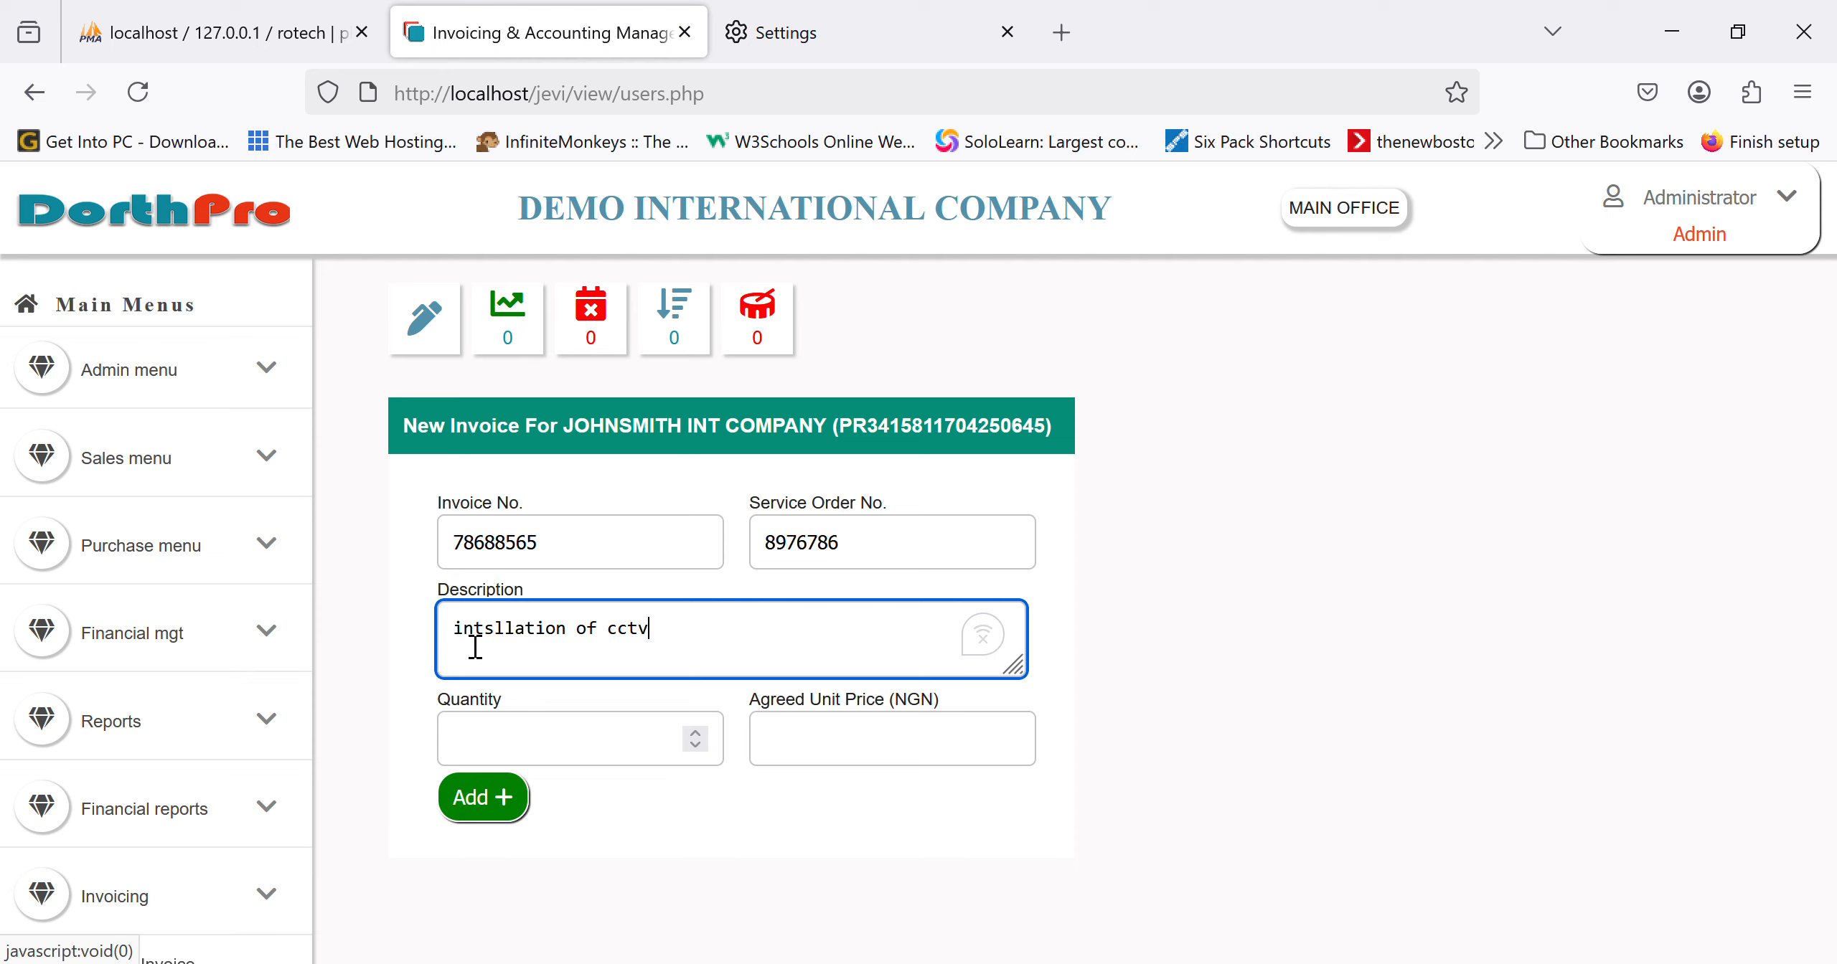
pyautogui.click(500, 647)
pyautogui.press('BackSpace')
pyautogui.write('s')
pyautogui.press('BackSpace')
pyautogui.press('BackSpace')
pyautogui.write('sta')
pyautogui.click(788, 640)
pyautogui.write('system')
pyautogui.press('BackSpace')
pyautogui.press('BackSpace')
pyautogui.press('BackSpace')
pyautogui.press('BackSpace')
pyautogui.press('BackSpace')
pyautogui.press('BackSpace')
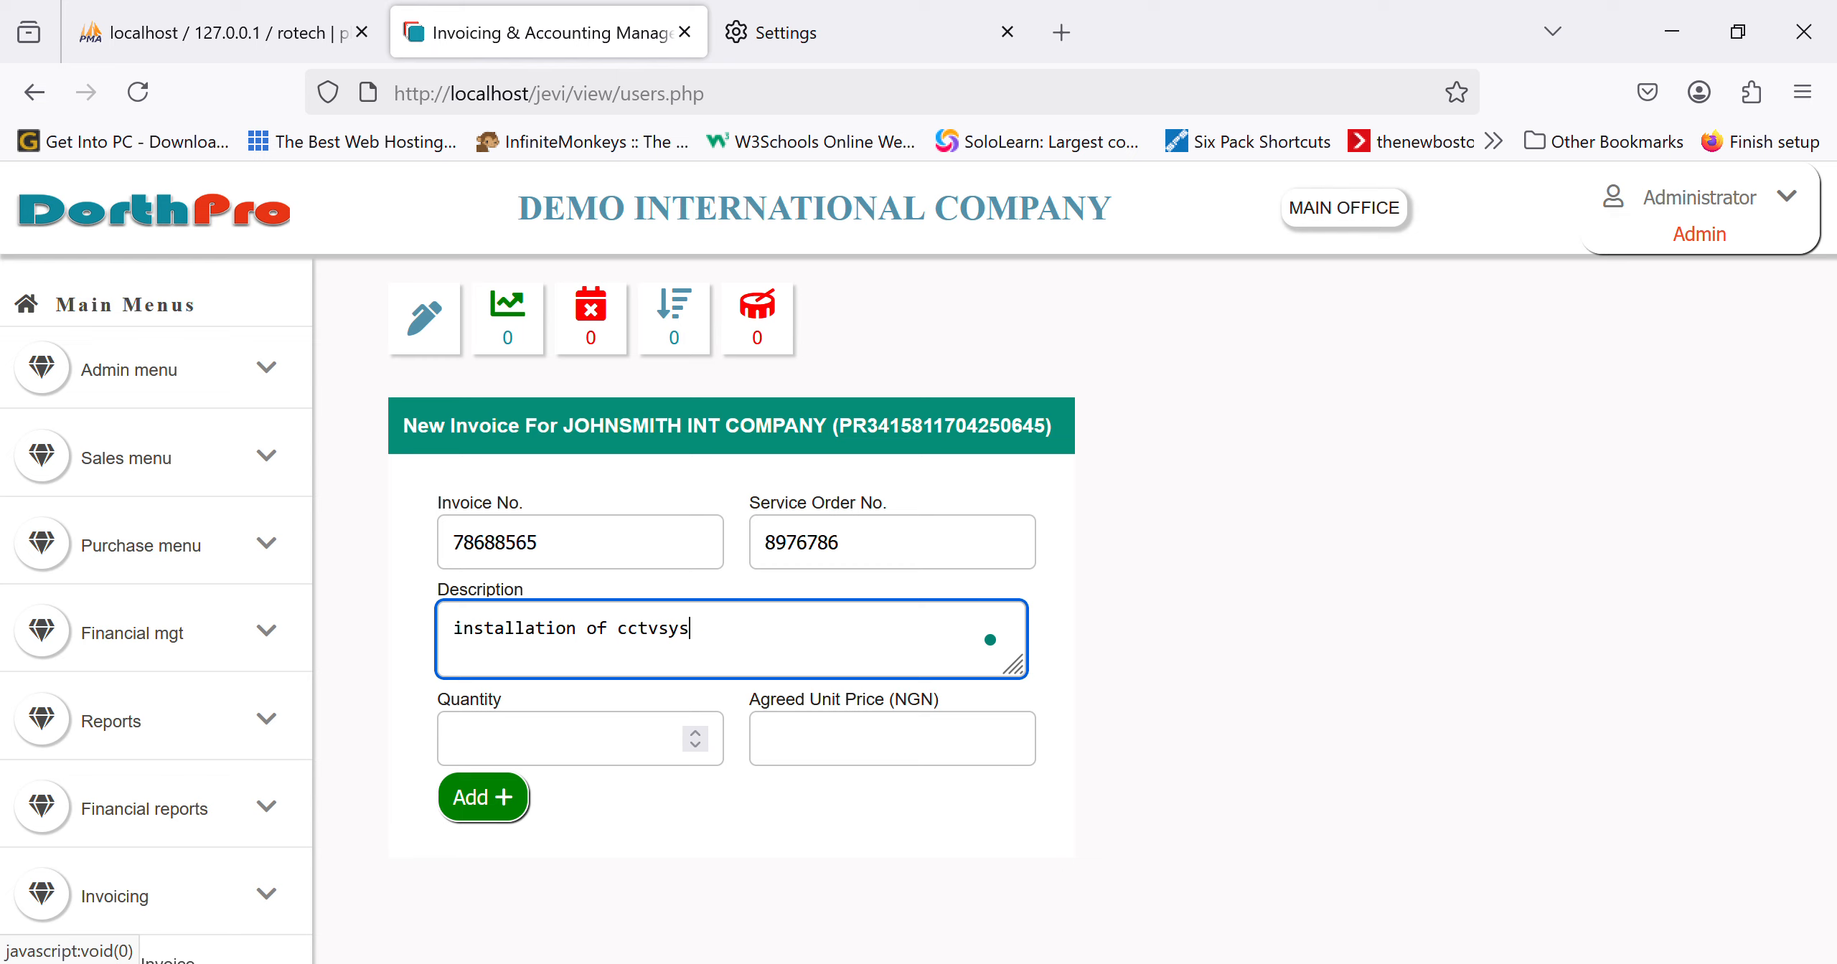
pyautogui.write('system')
# Step: Set quantity 1 and agreed unit price 400000, then add the line to the invoice
pyautogui.click(600, 763)
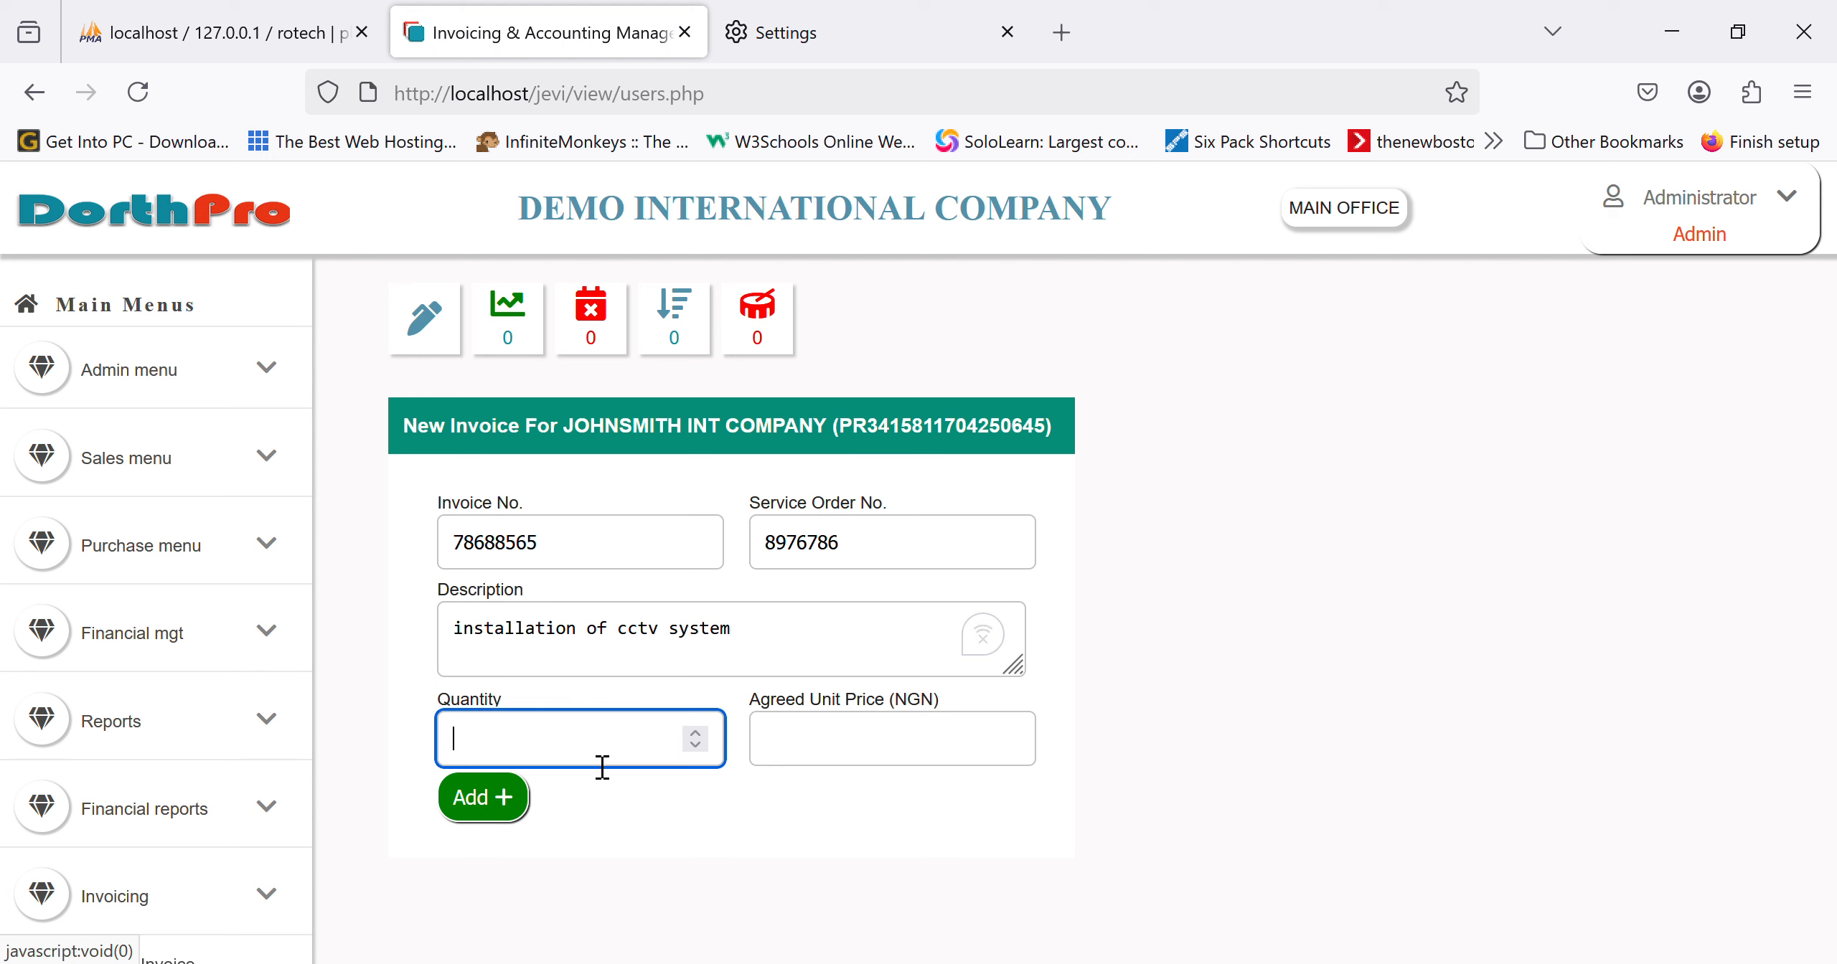
pyautogui.write('1')
pyautogui.press('Tab')
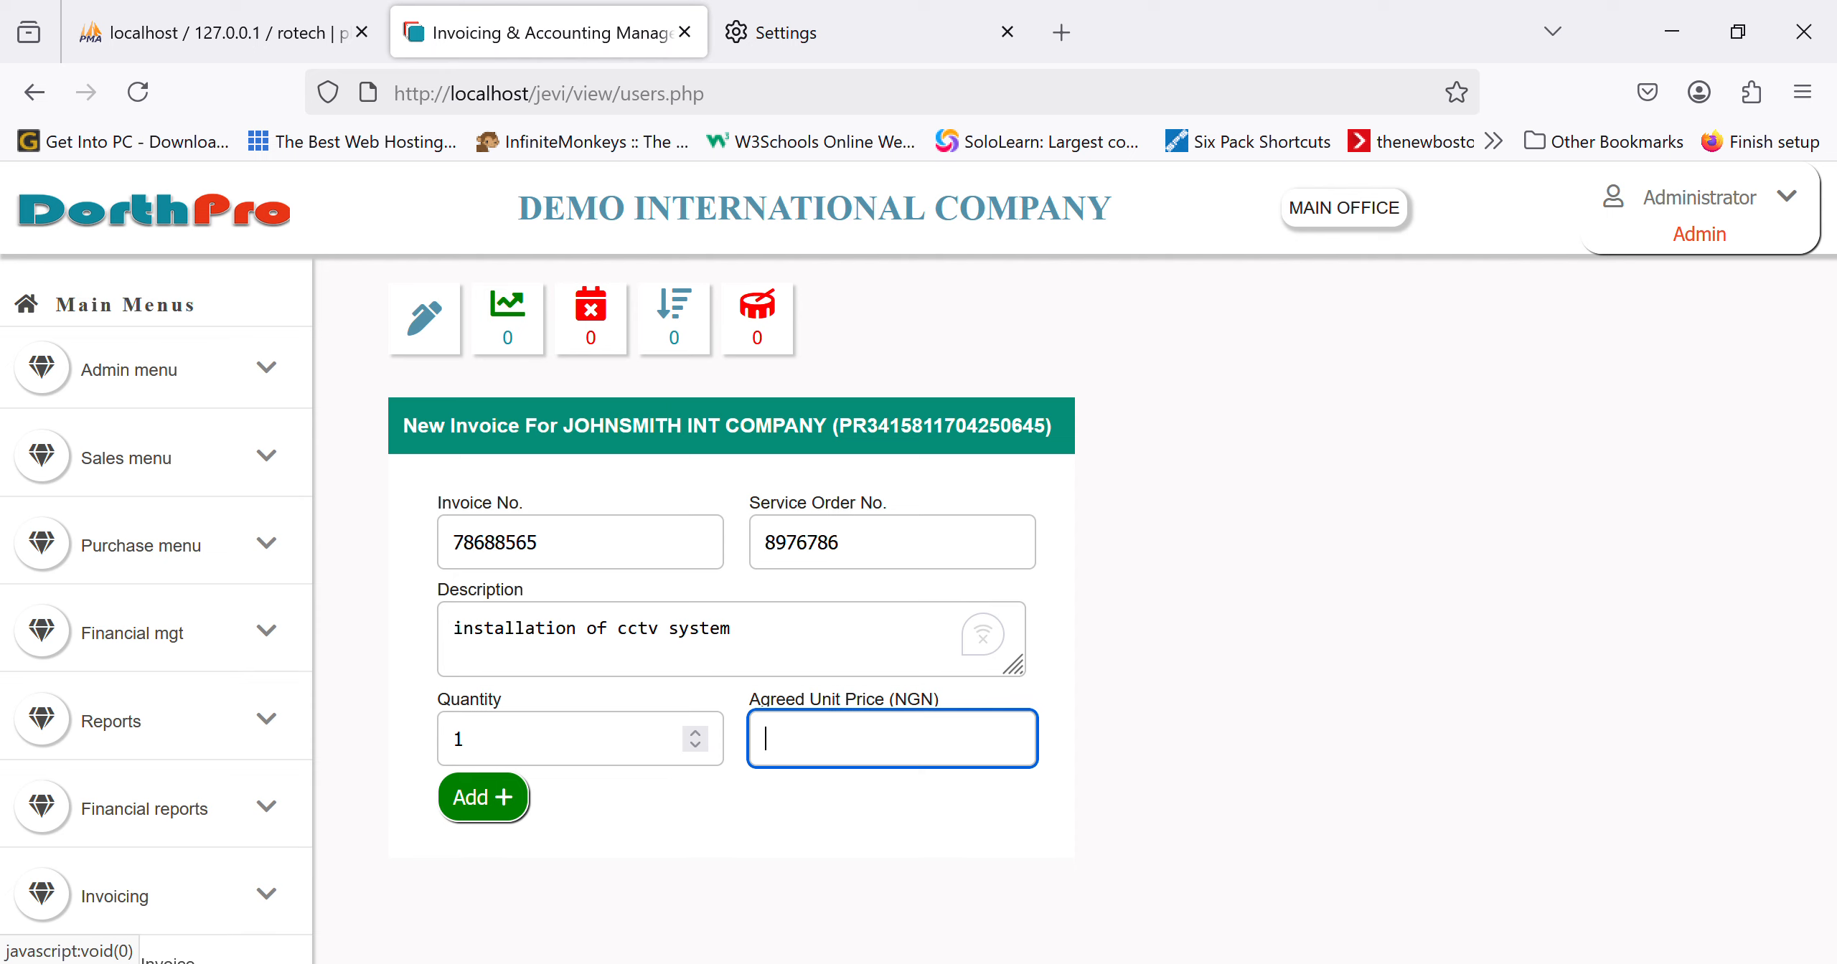
pyautogui.write('400')
pyautogui.press('BackSpace')
pyautogui.press('BackSpace')
pyautogui.press('BackSpace')
pyautogui.write('400000')
pyautogui.press('Tab')
pyautogui.press('Return')
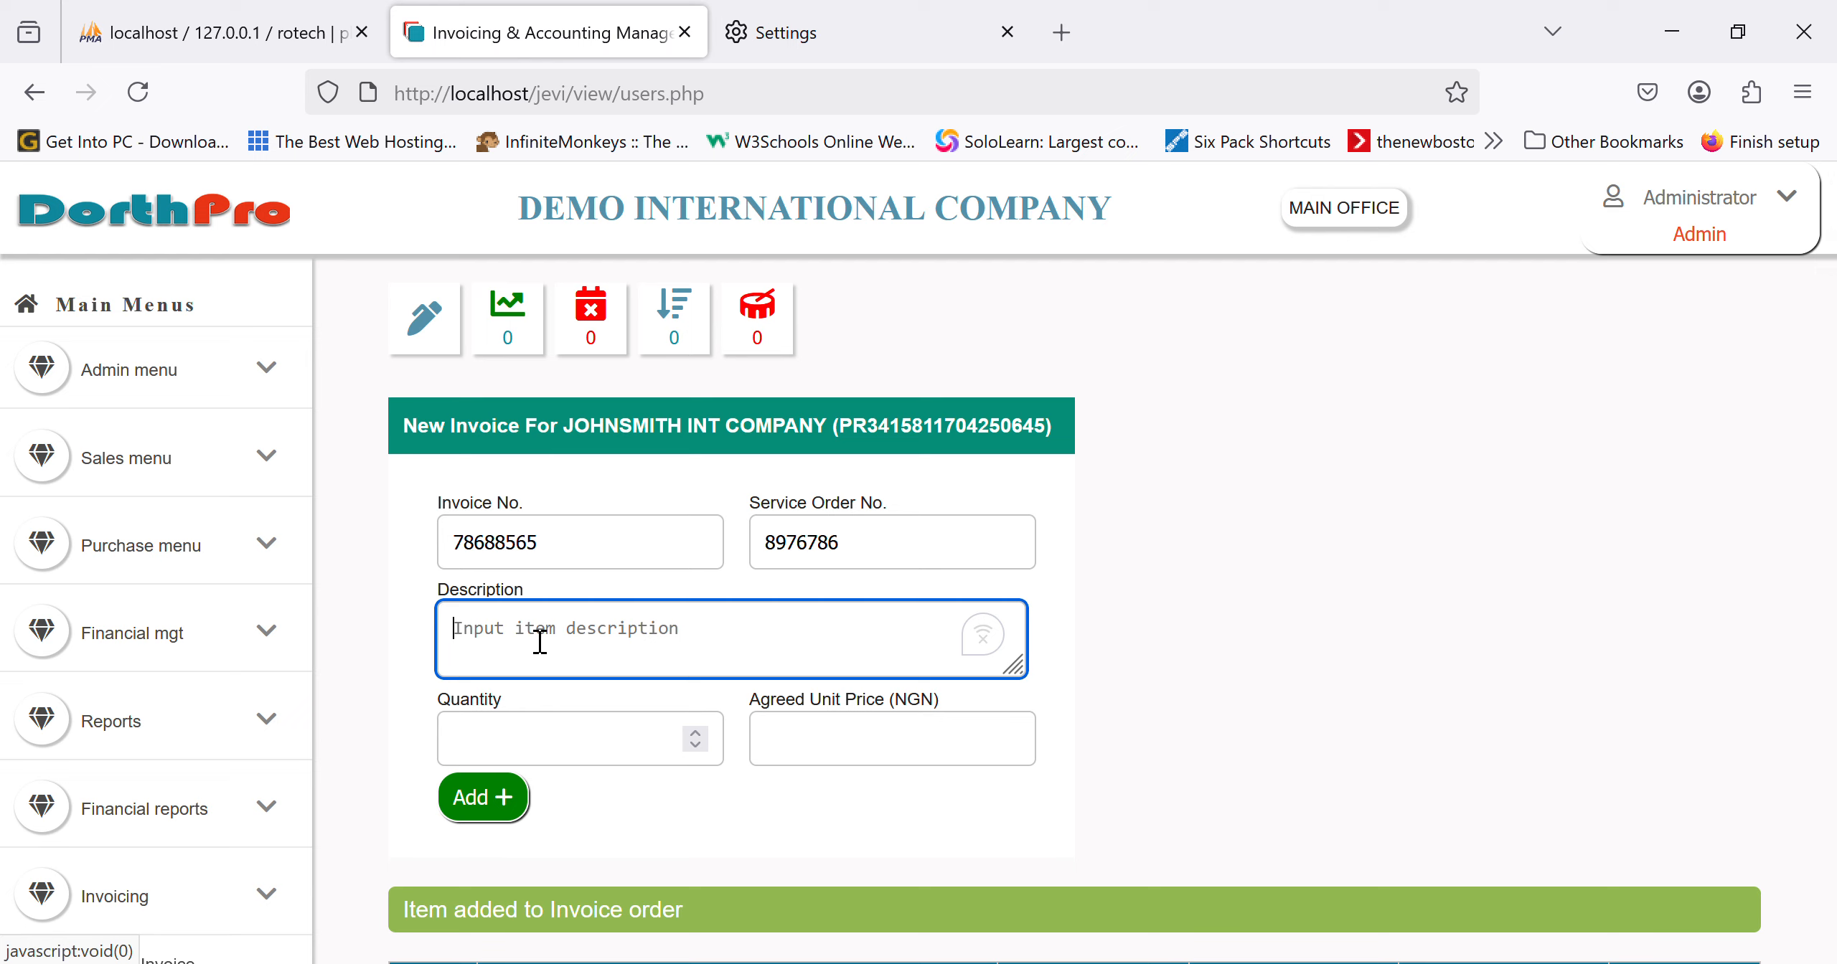
# Step: Add 'cctv cameras without voice', quantity 10 at 30000 each
pyautogui.write('cctv c')
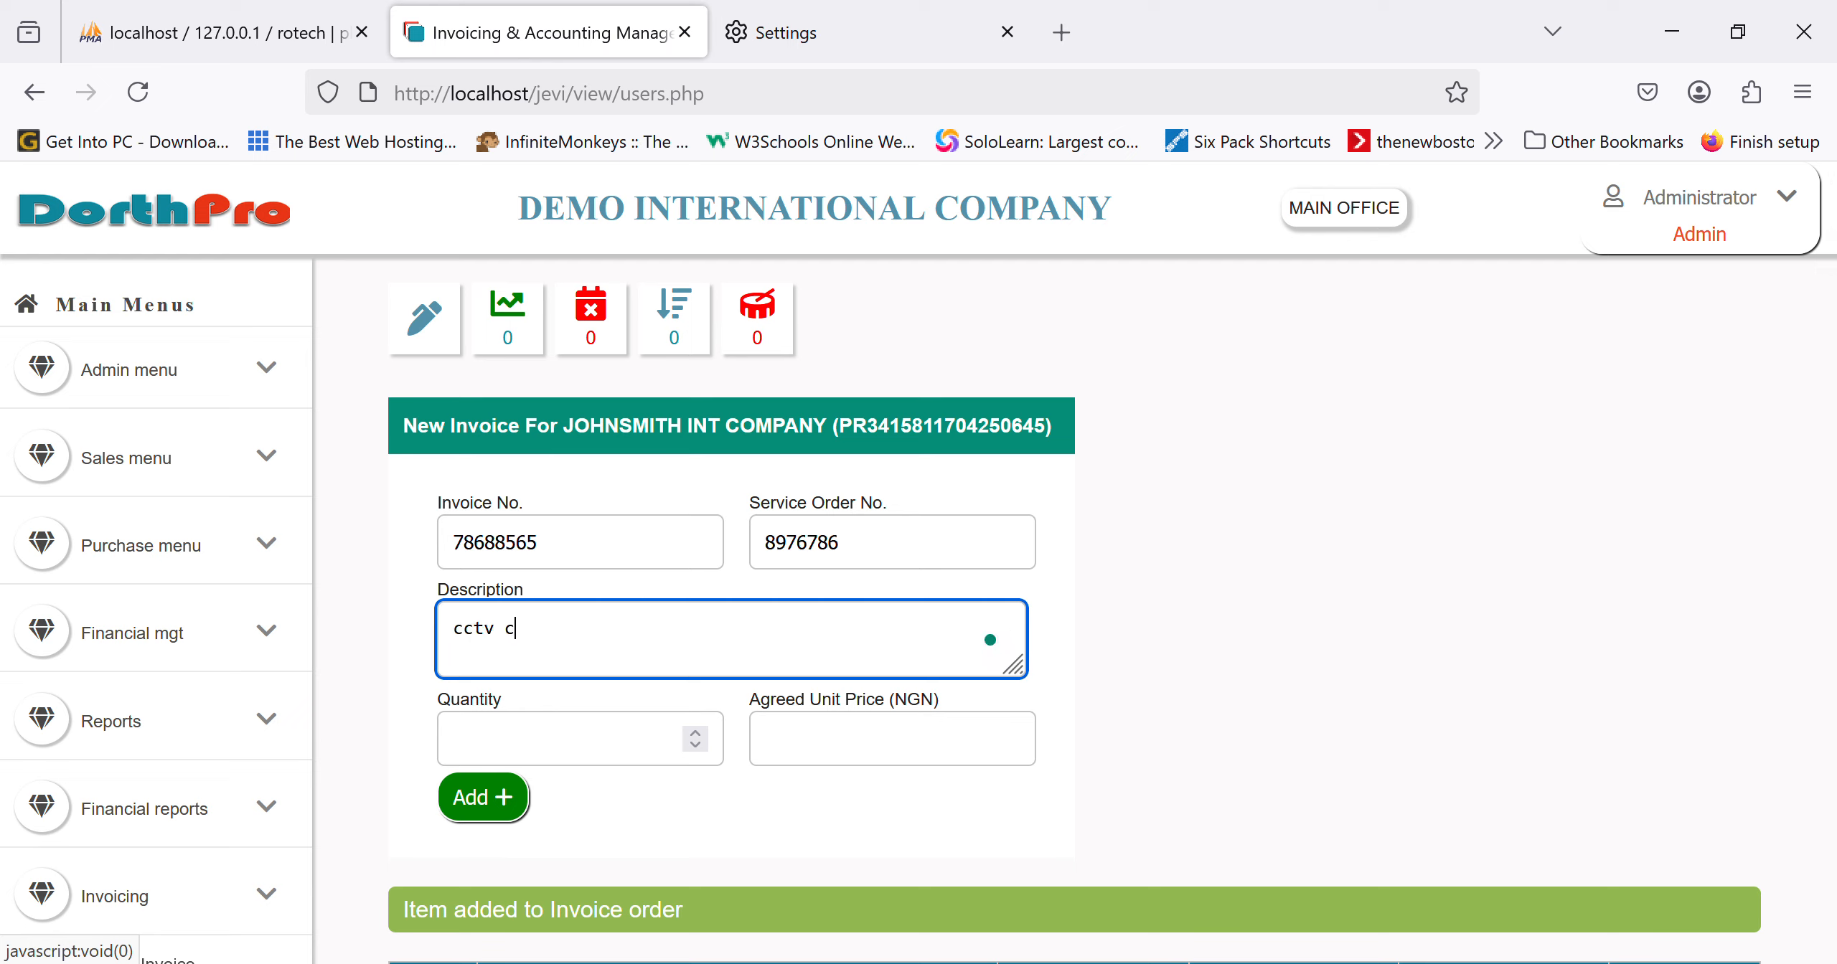
pyautogui.write('ameras without voice')
pyautogui.press('Tab')
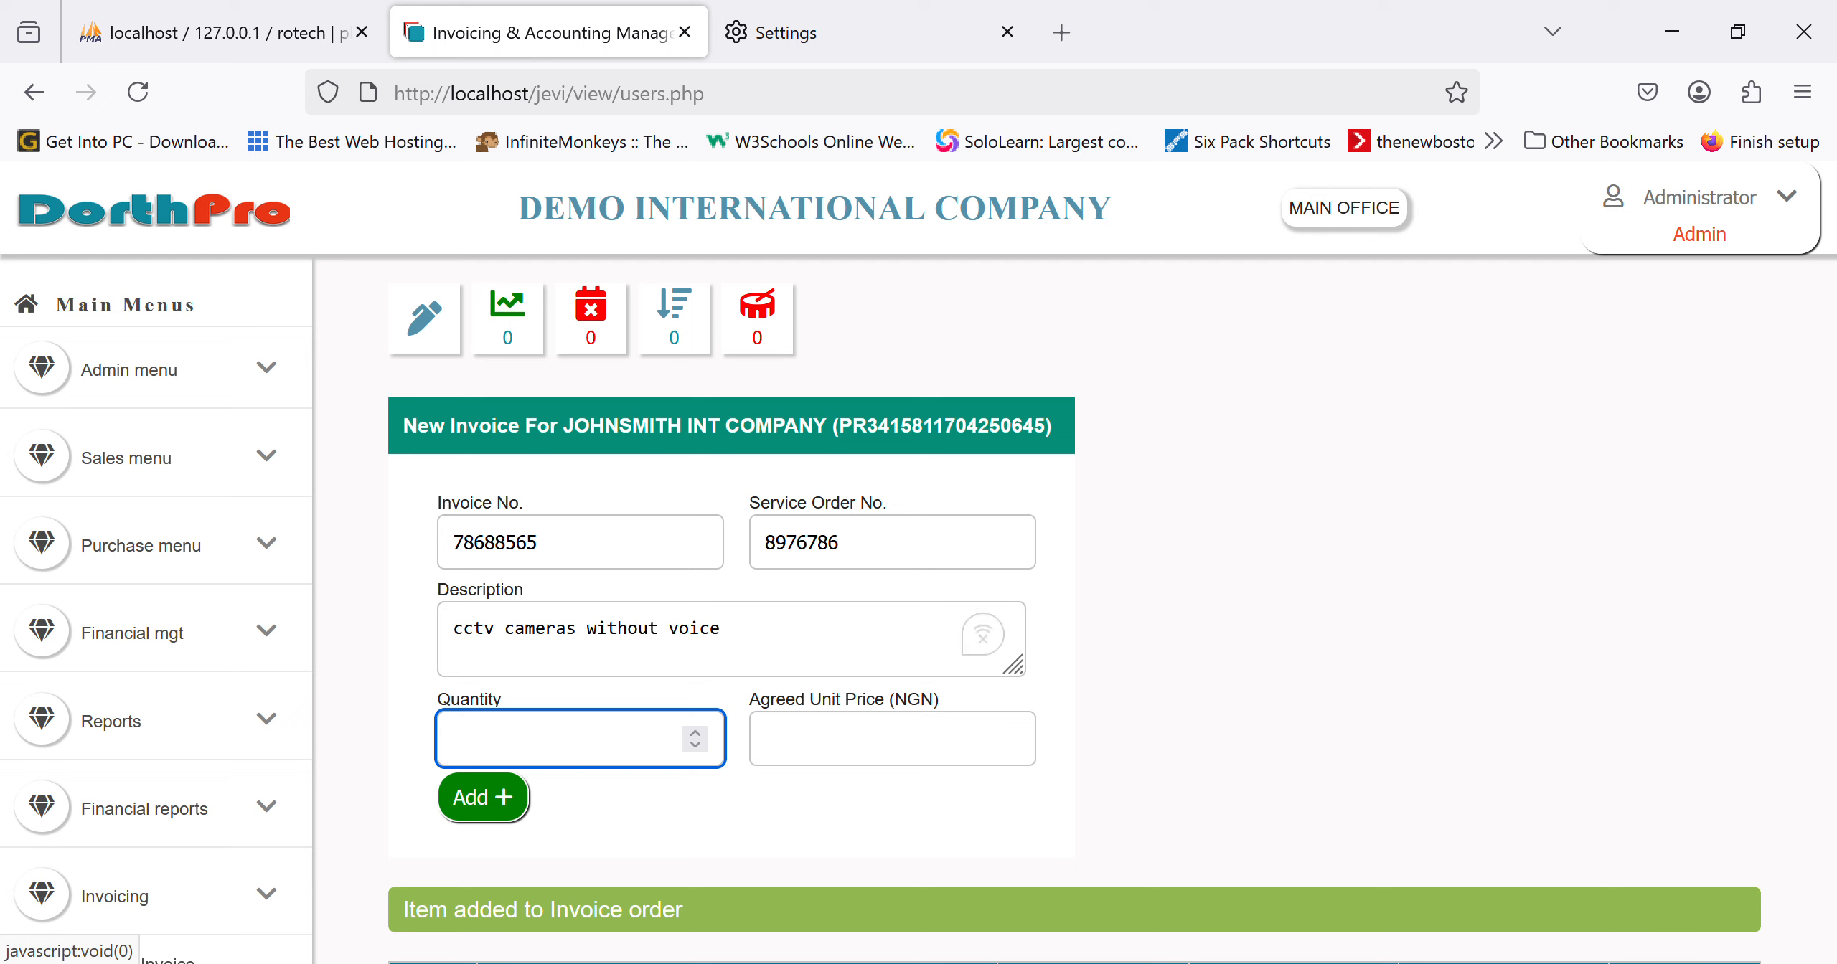
pyautogui.write('10')
pyautogui.press('Tab')
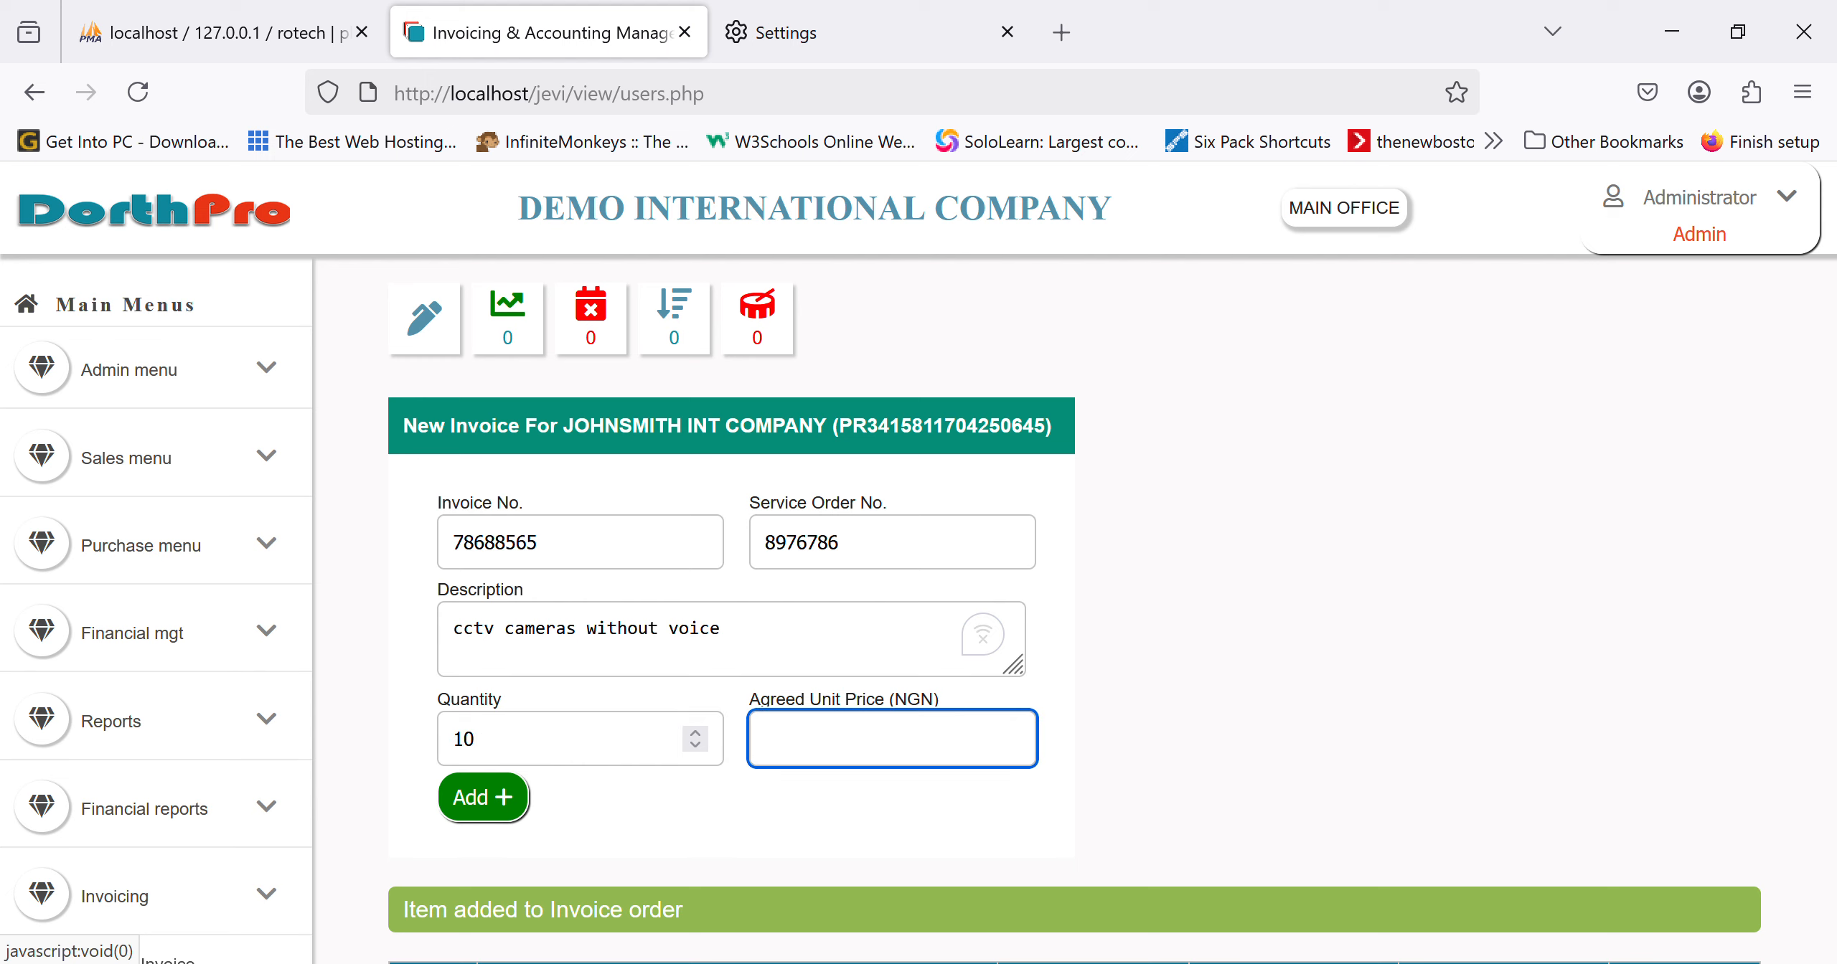
pyautogui.write('30000')
pyautogui.press('Tab')
pyautogui.press('Return')
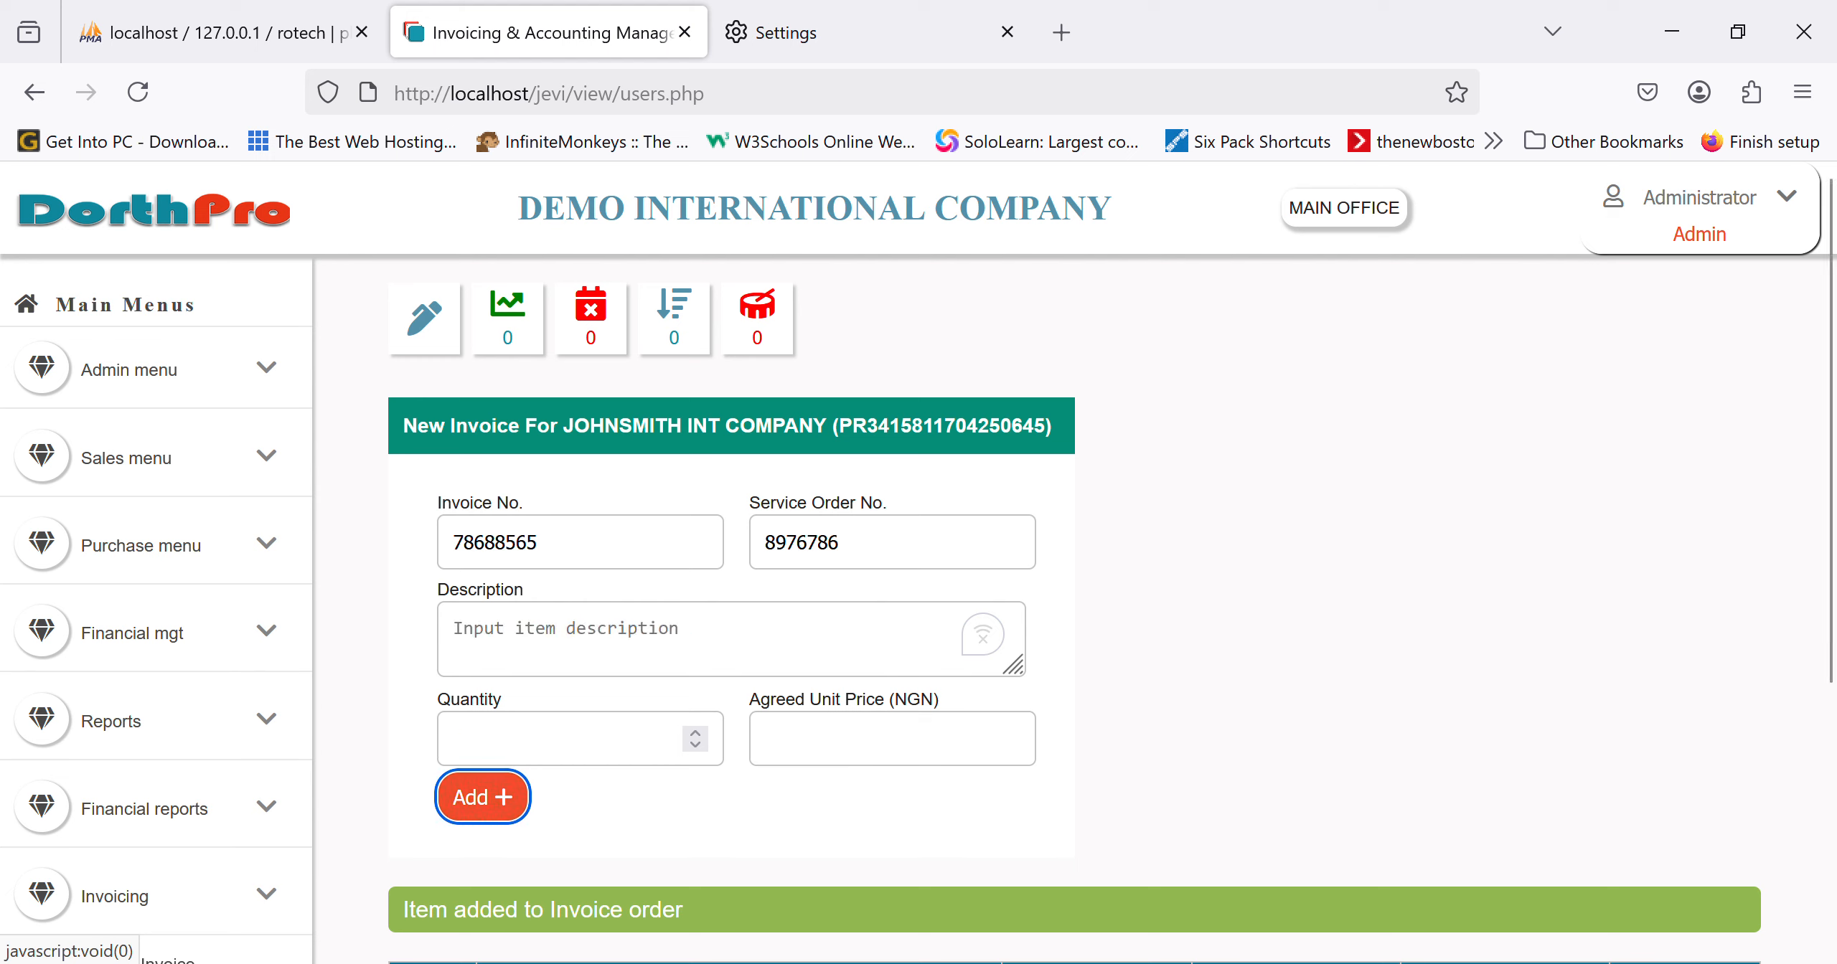
# Step: Add 'connectors', quantity 30 at 200 each
pyautogui.click(590, 658)
pyautogui.write('con')
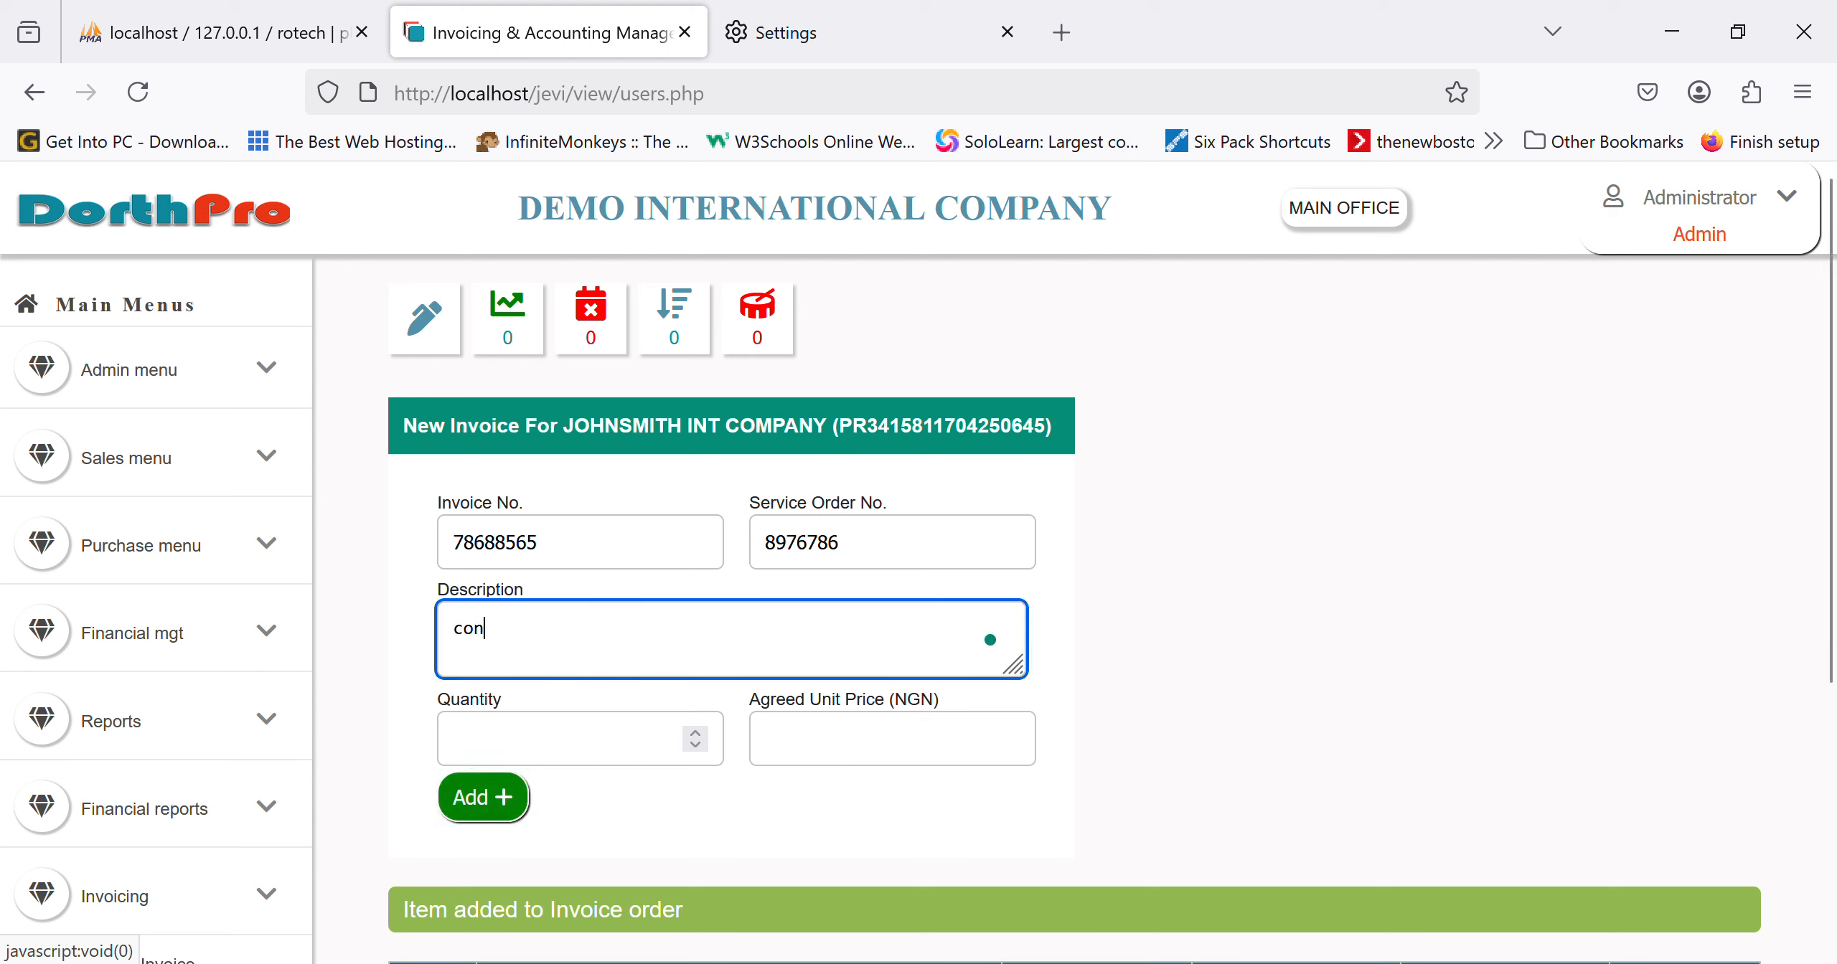
pyautogui.write('nectors')
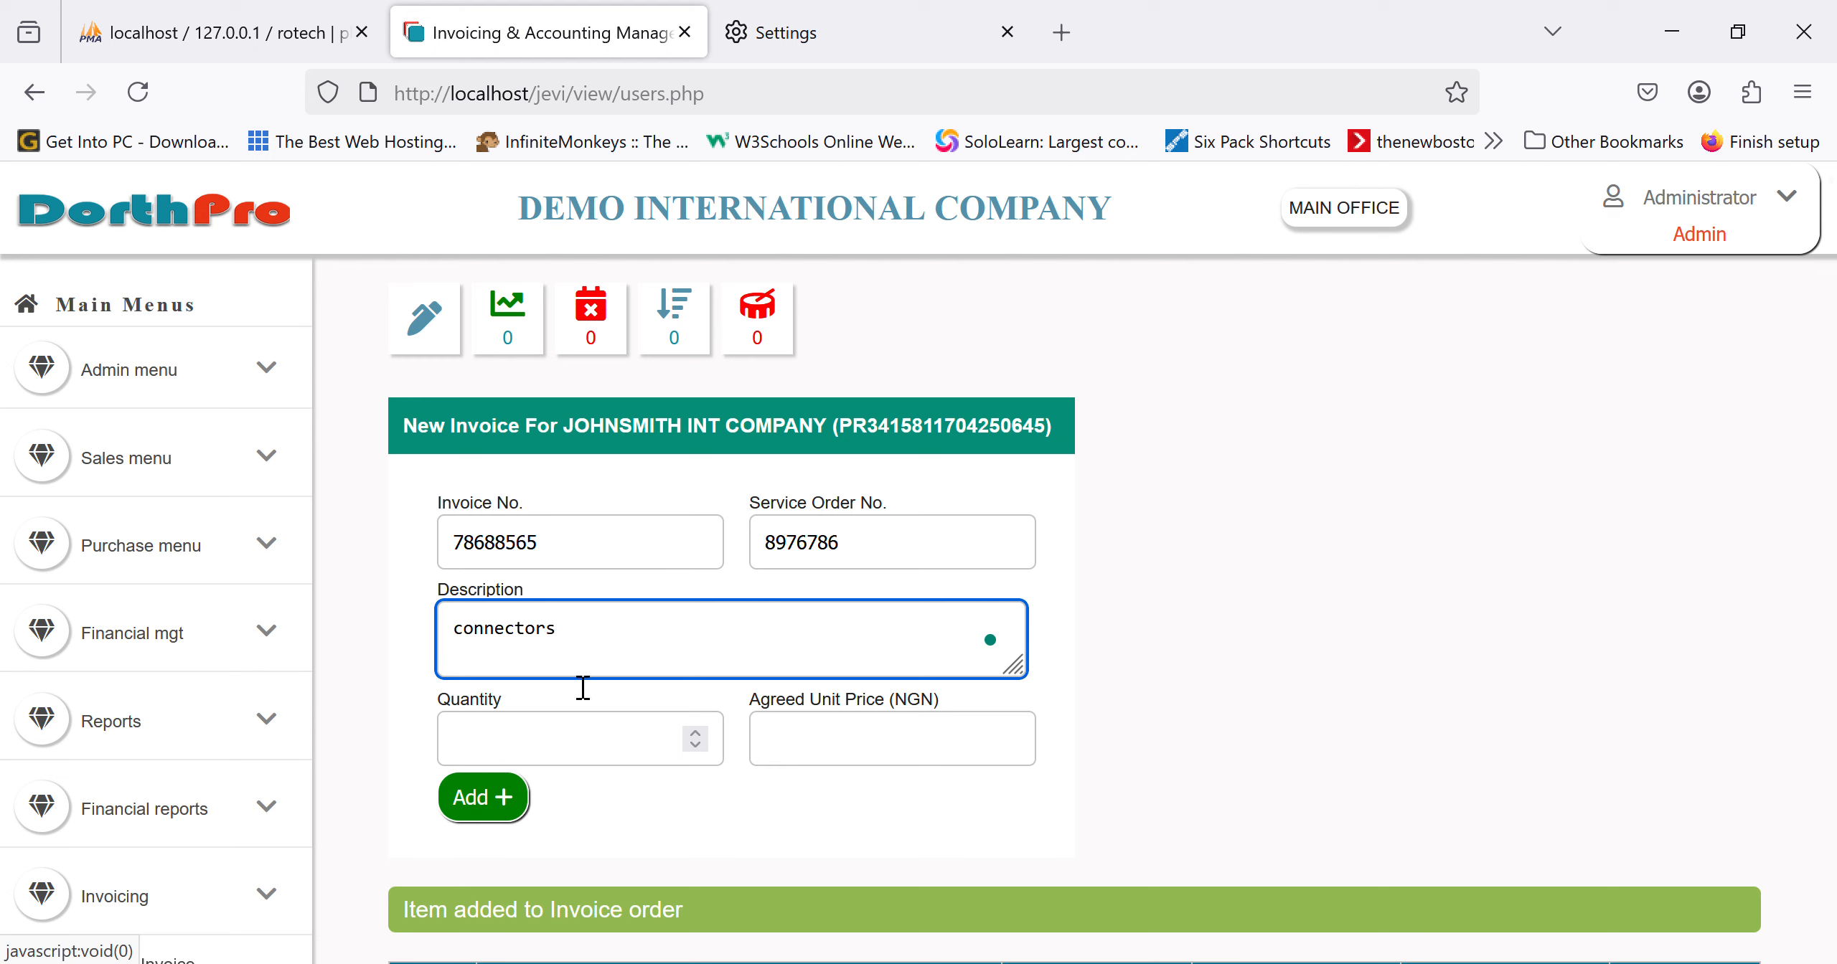
pyautogui.click(542, 759)
pyautogui.write('30')
pyautogui.press('Tab')
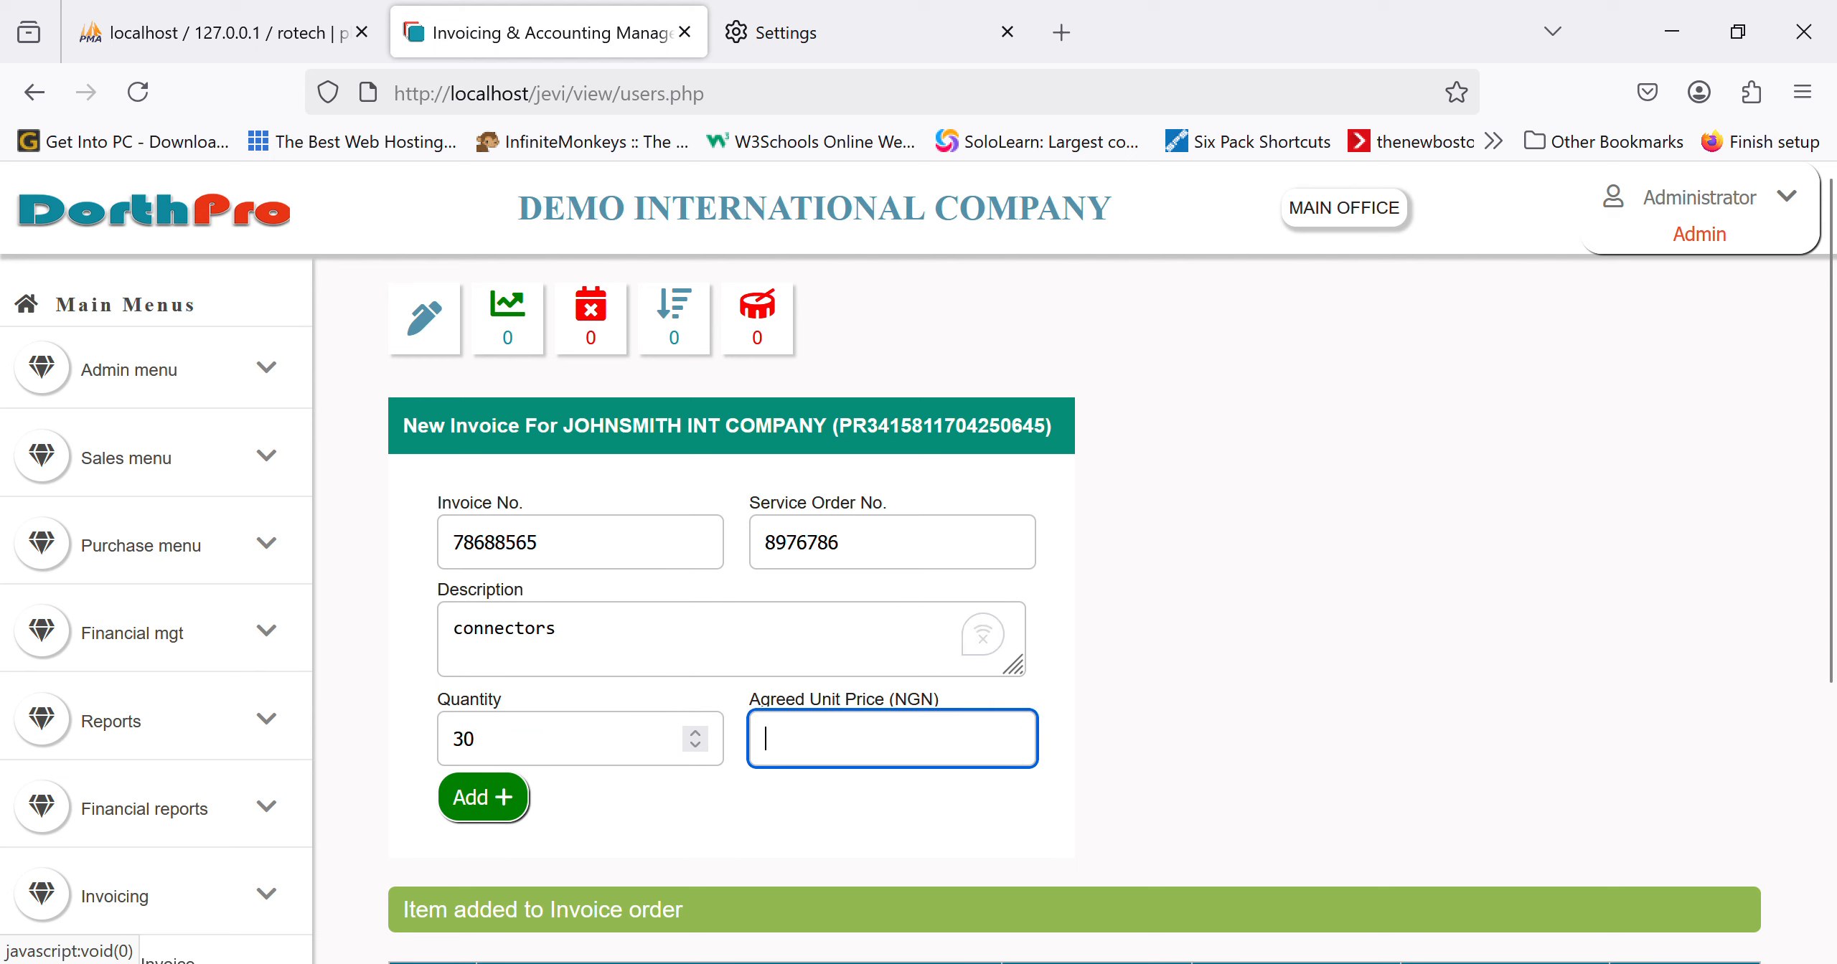
pyautogui.write('200')
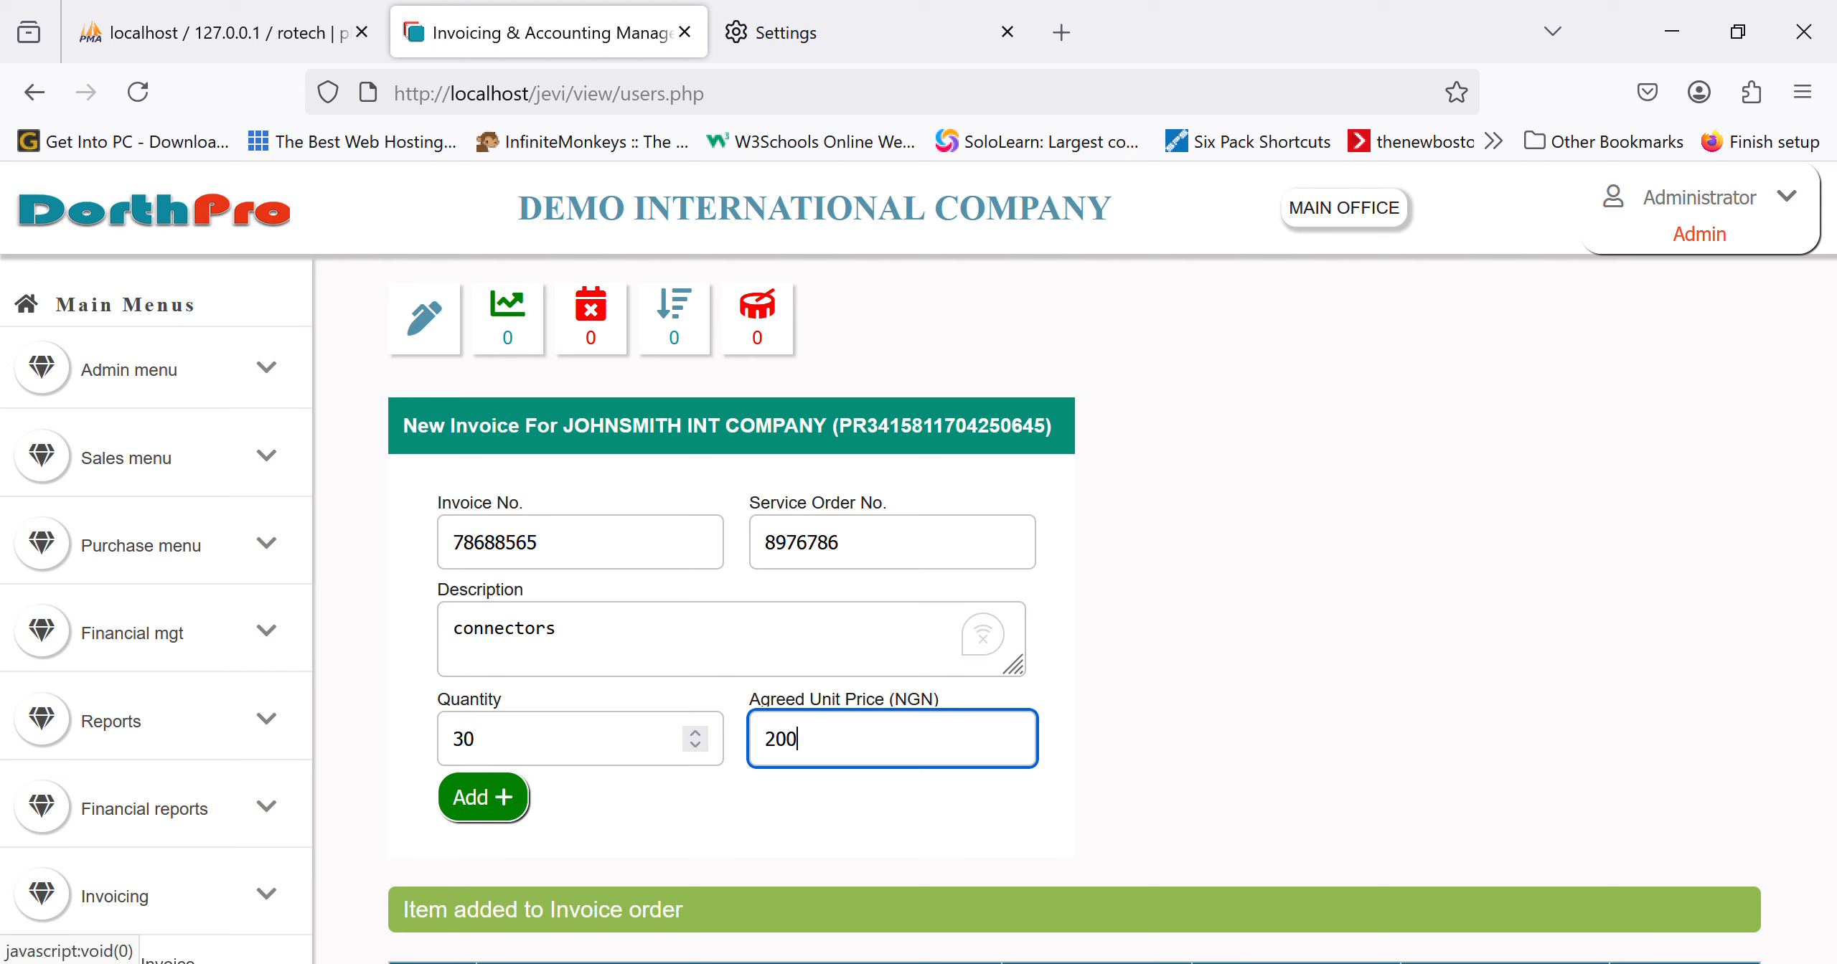
pyautogui.press('Tab')
pyautogui.press('Return')
# Step: Add 'rg59 cables with power', quantity 1 at 50000
pyautogui.click(692, 666)
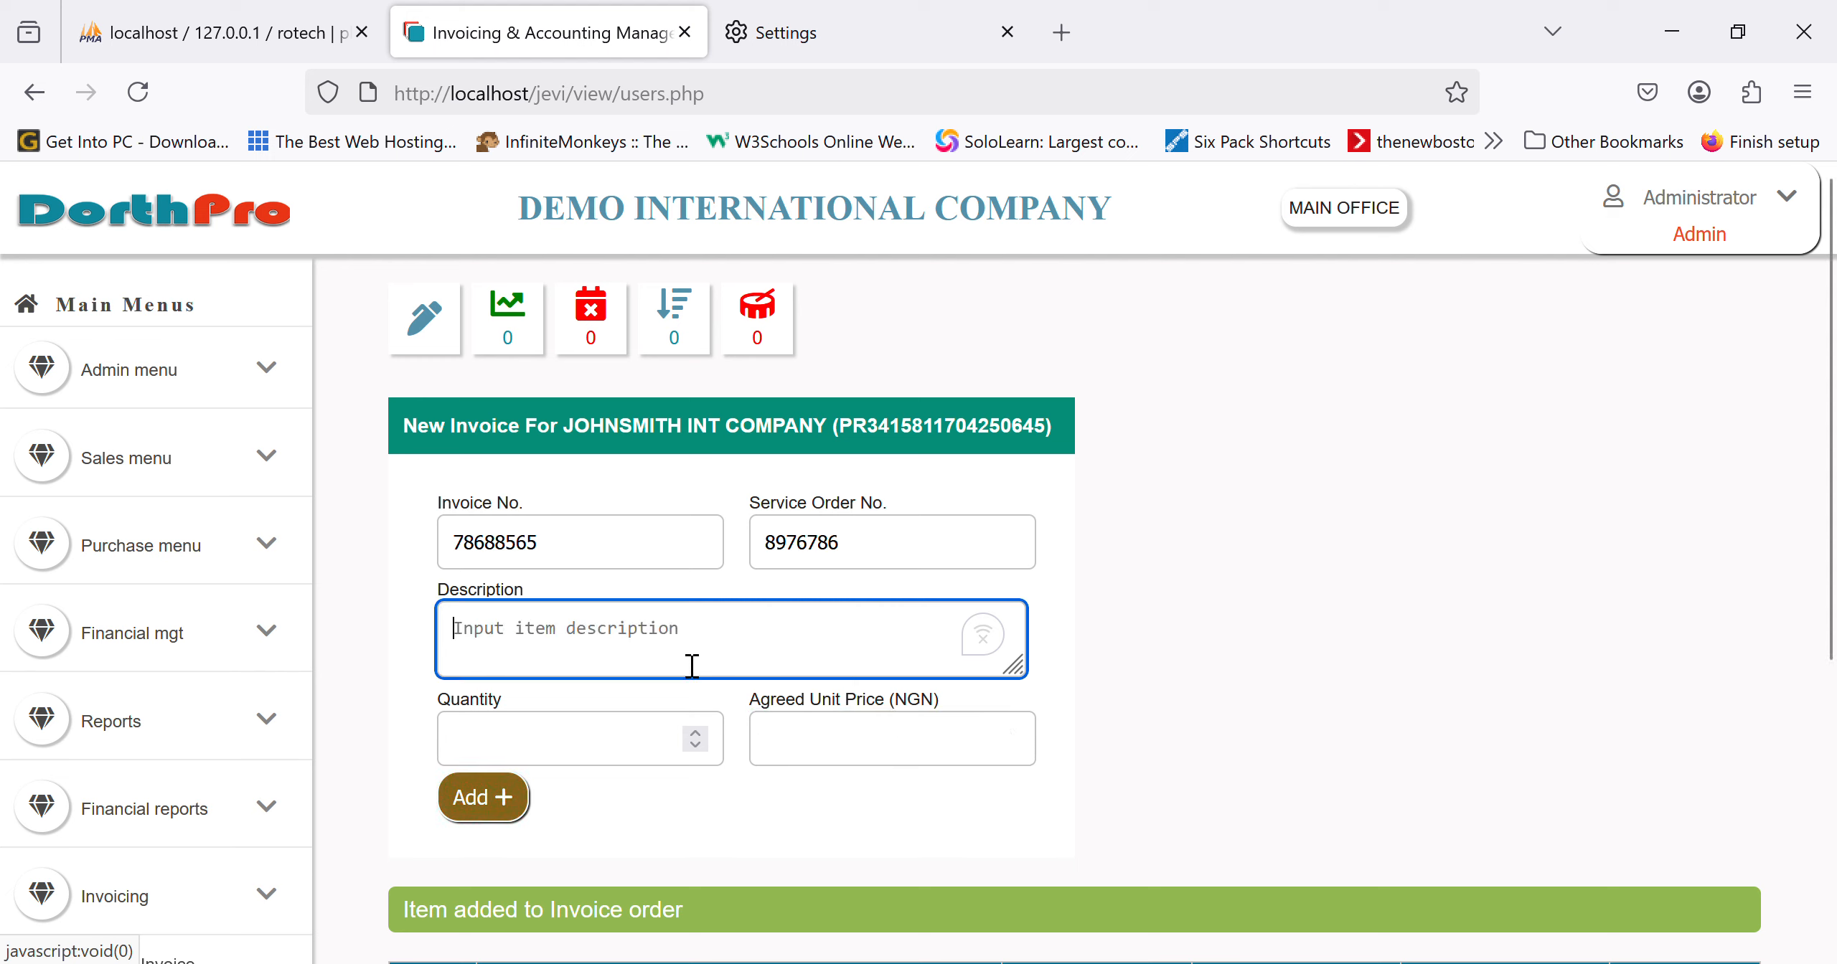
pyautogui.write('rg59')
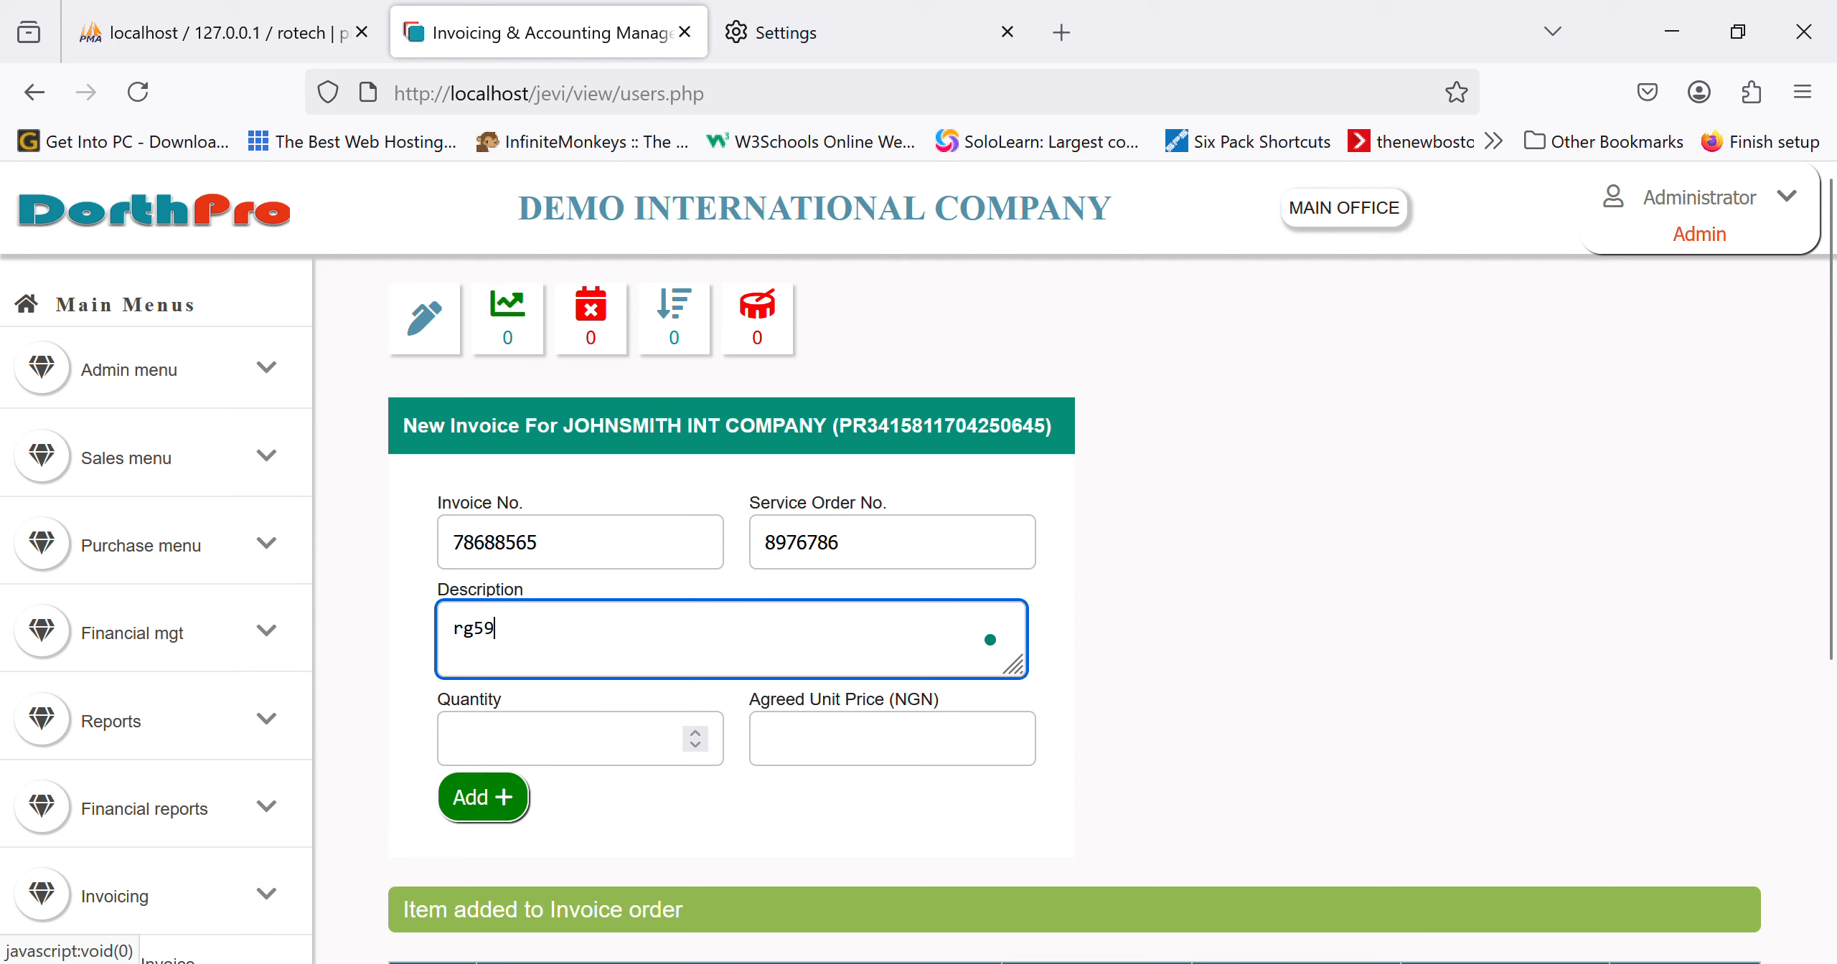
pyautogui.write(' cables with power')
pyautogui.press('Tab')
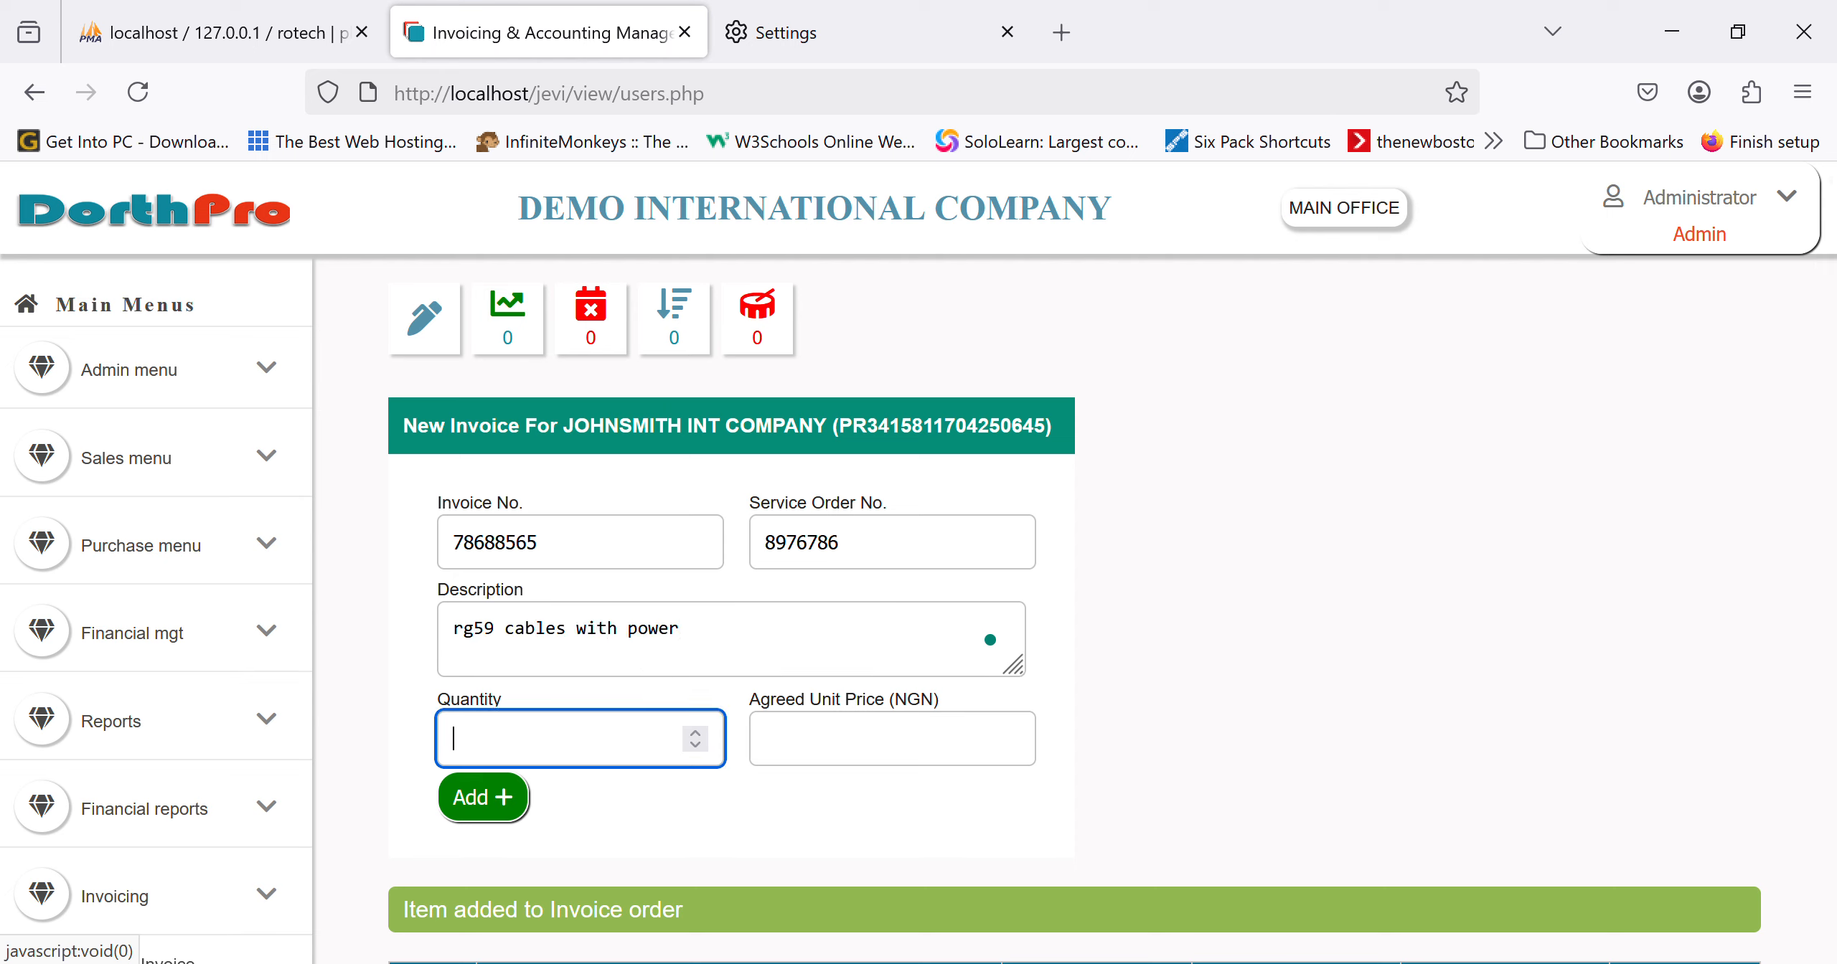
pyautogui.write('1')
pyautogui.press('Tab')
pyautogui.write('50000')
pyautogui.click(526, 802)
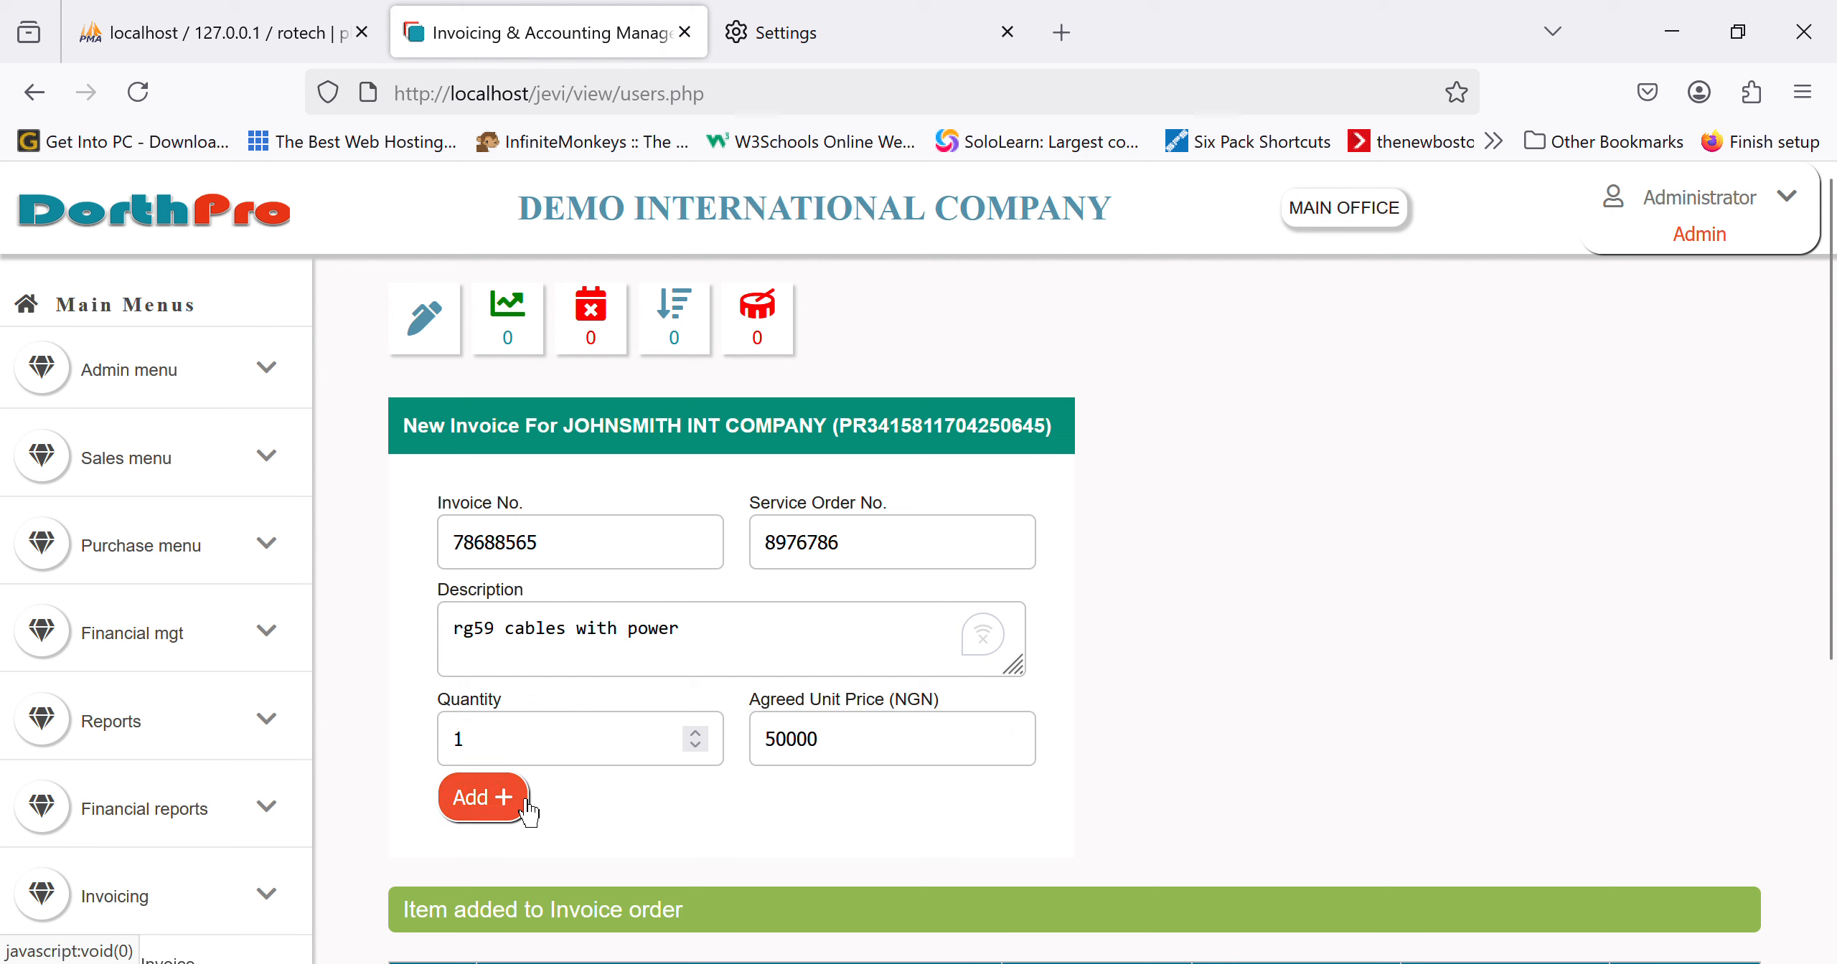
# Step: Enter the purchase order number and 30 due days, then request Post & Print
pyautogui.scroll(-5, 1197, 741)
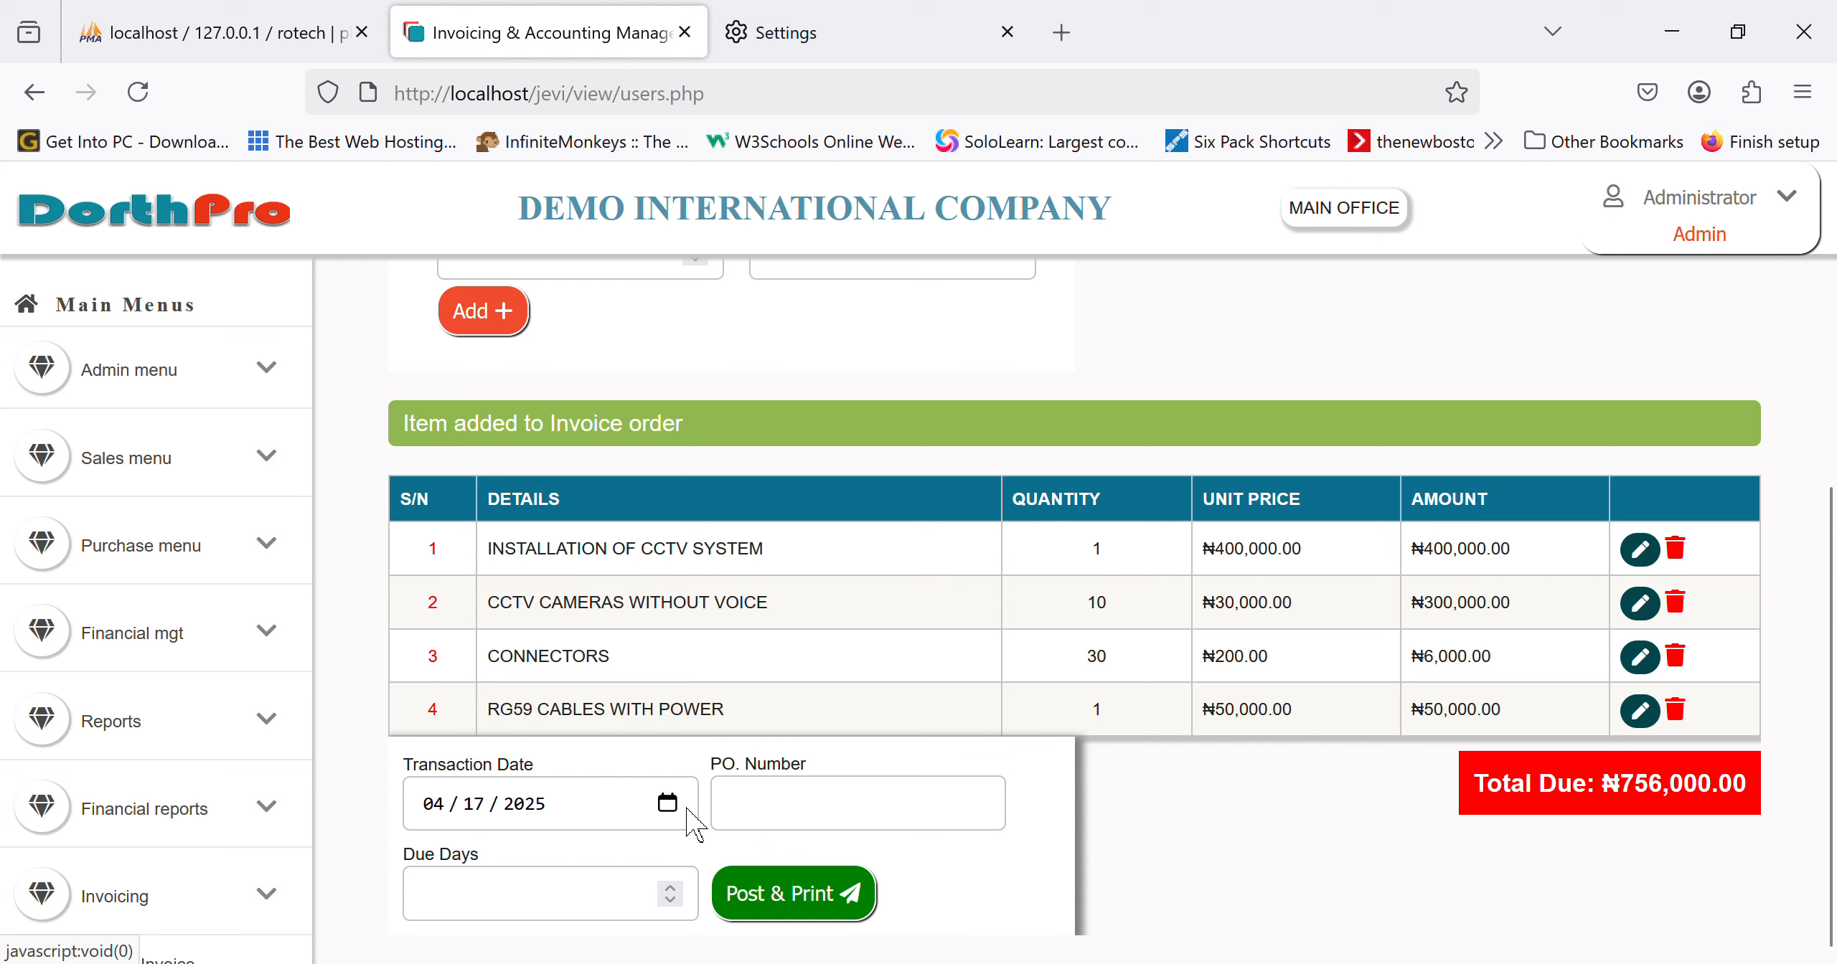
pyautogui.click(821, 811)
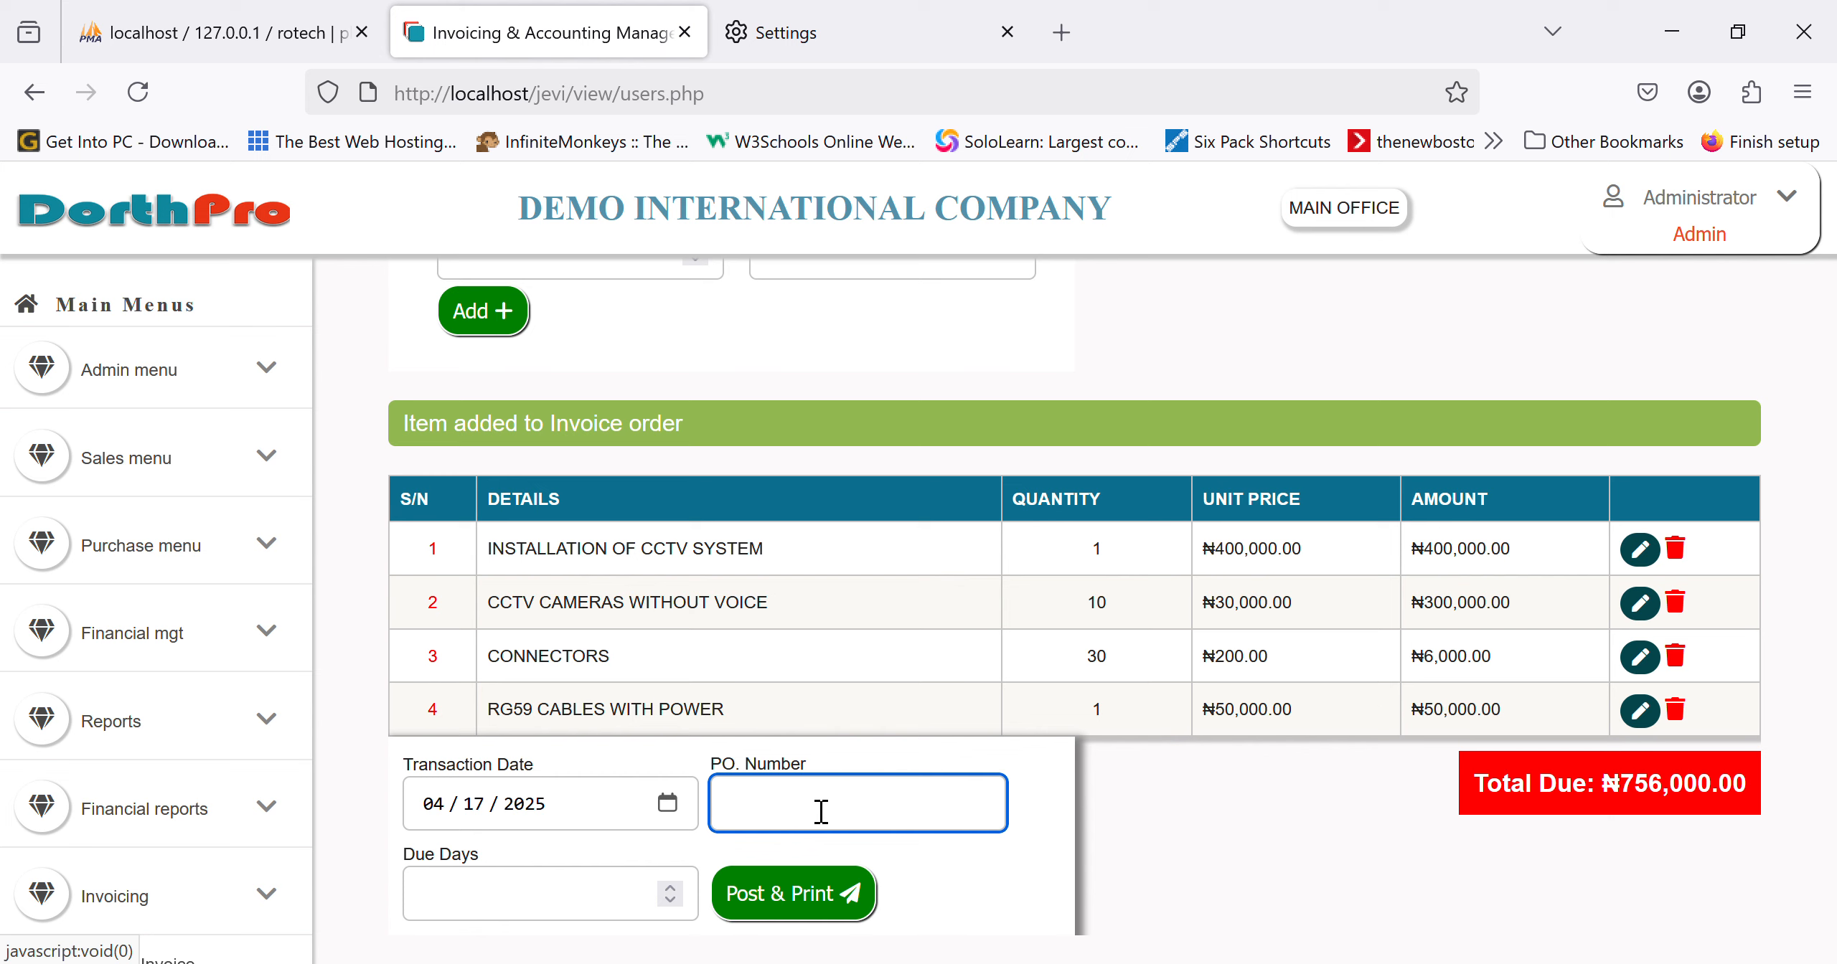
pyautogui.write('0988978uio')
pyautogui.click(561, 913)
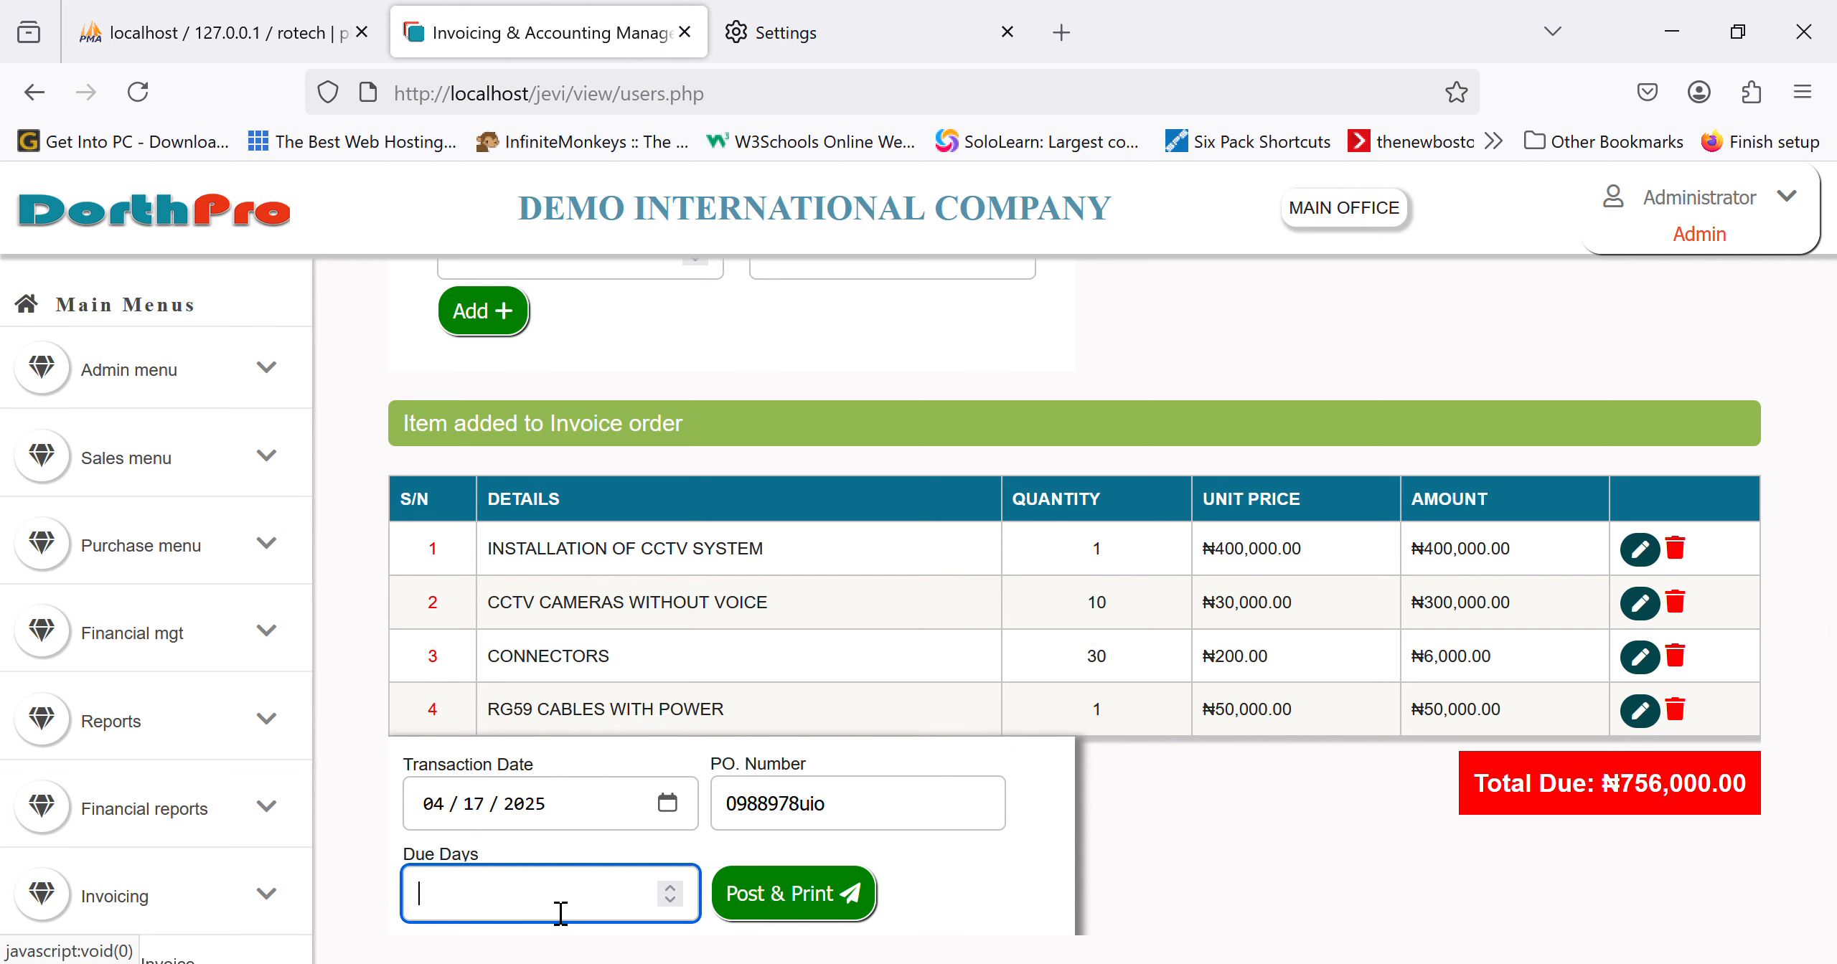
pyautogui.write('30')
pyautogui.press('BackSpace')
pyautogui.press('BackSpace')
pyautogui.write('30')
pyautogui.click(831, 926)
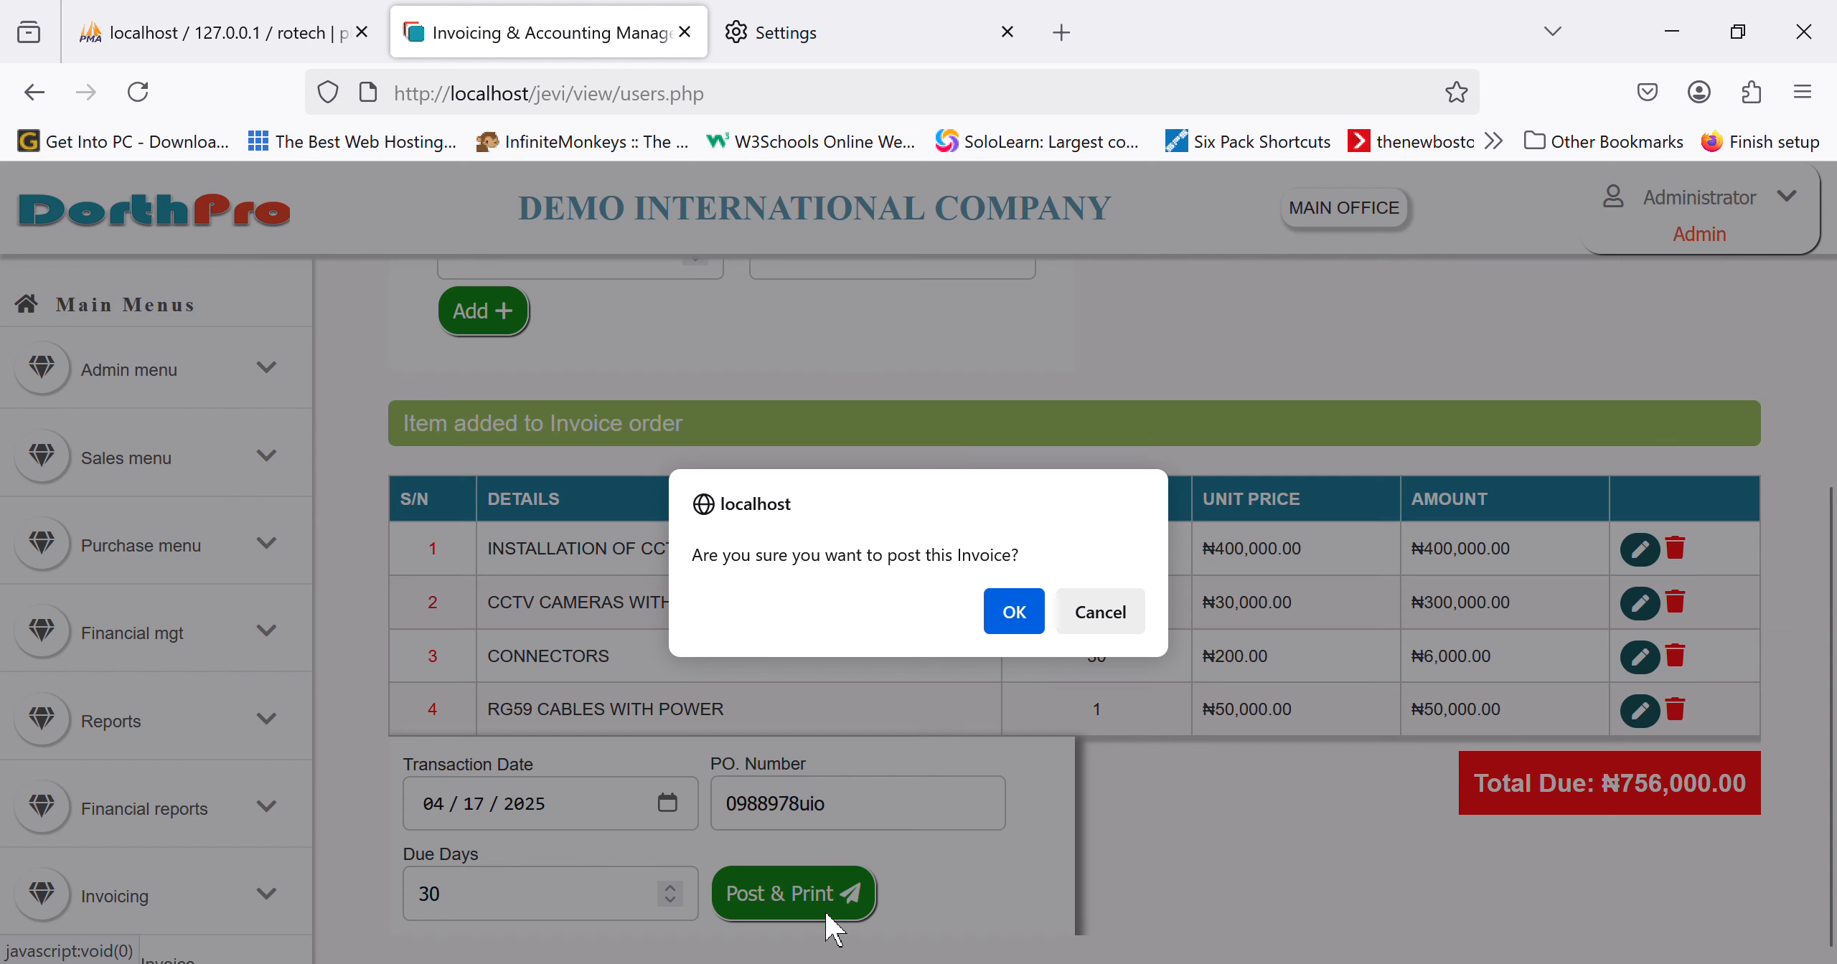
# Step: Confirm posting the ₦756,000 invoice, preview its receipt, and cancel printing
pyautogui.click(1033, 624)
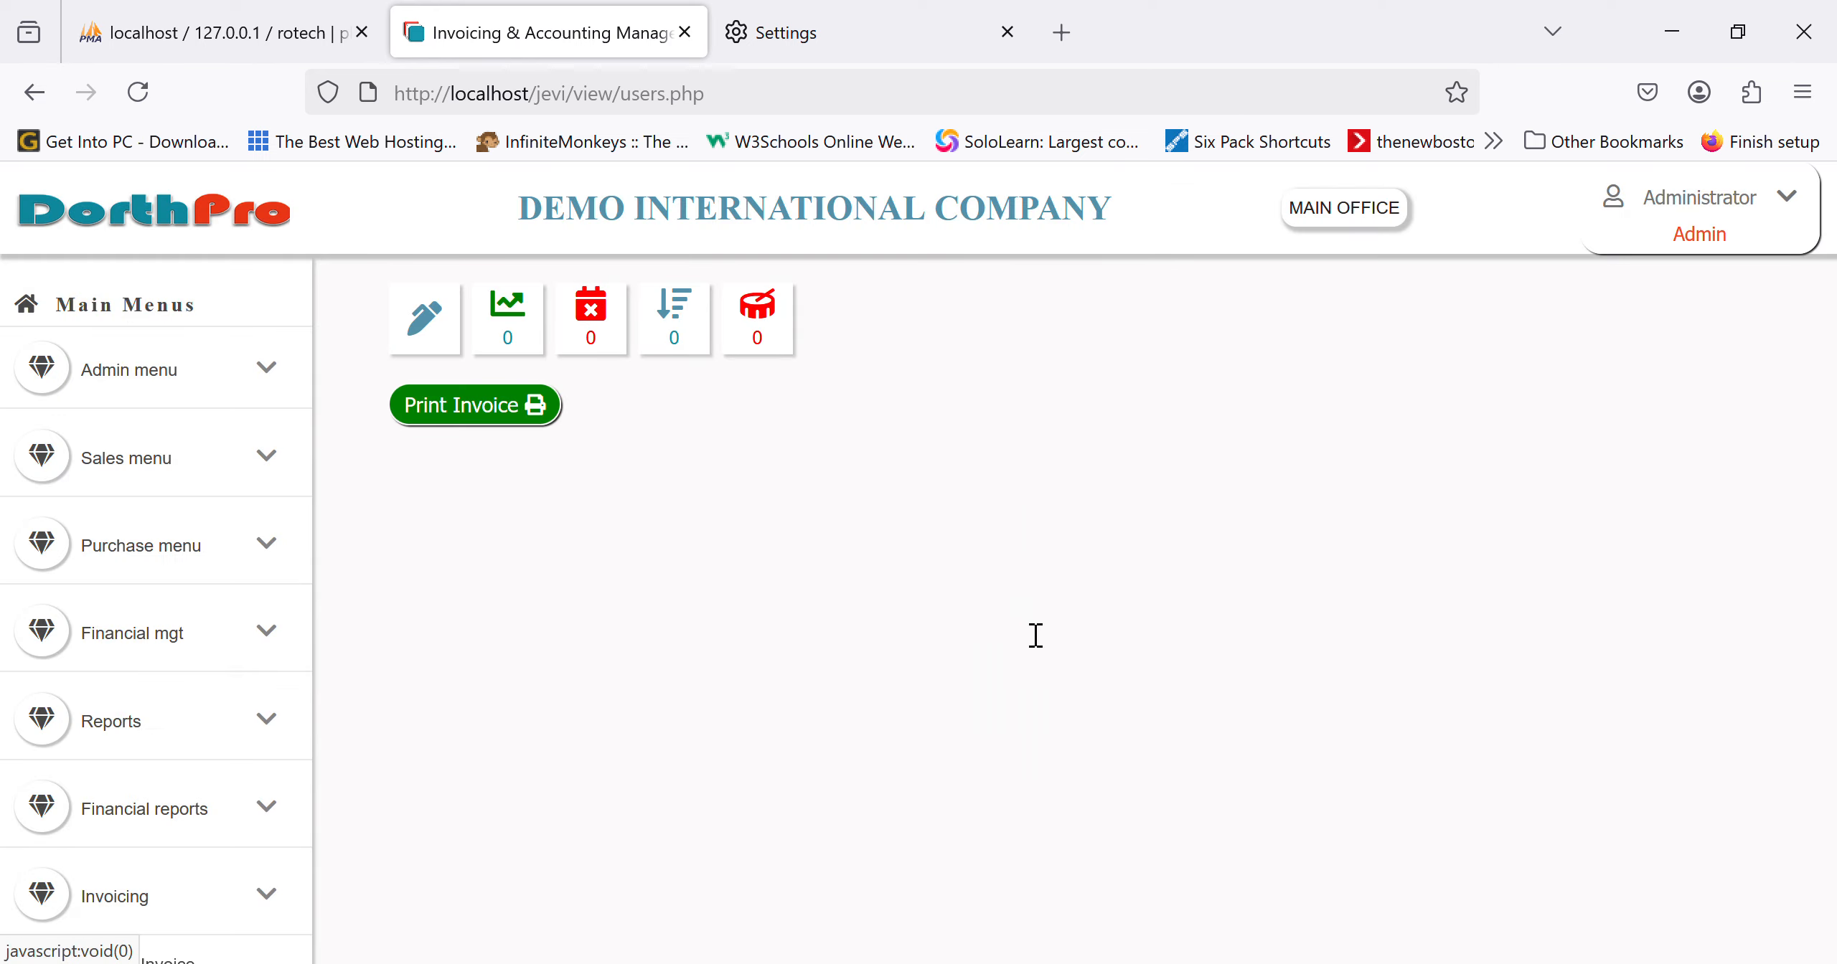
pyautogui.click(467, 424)
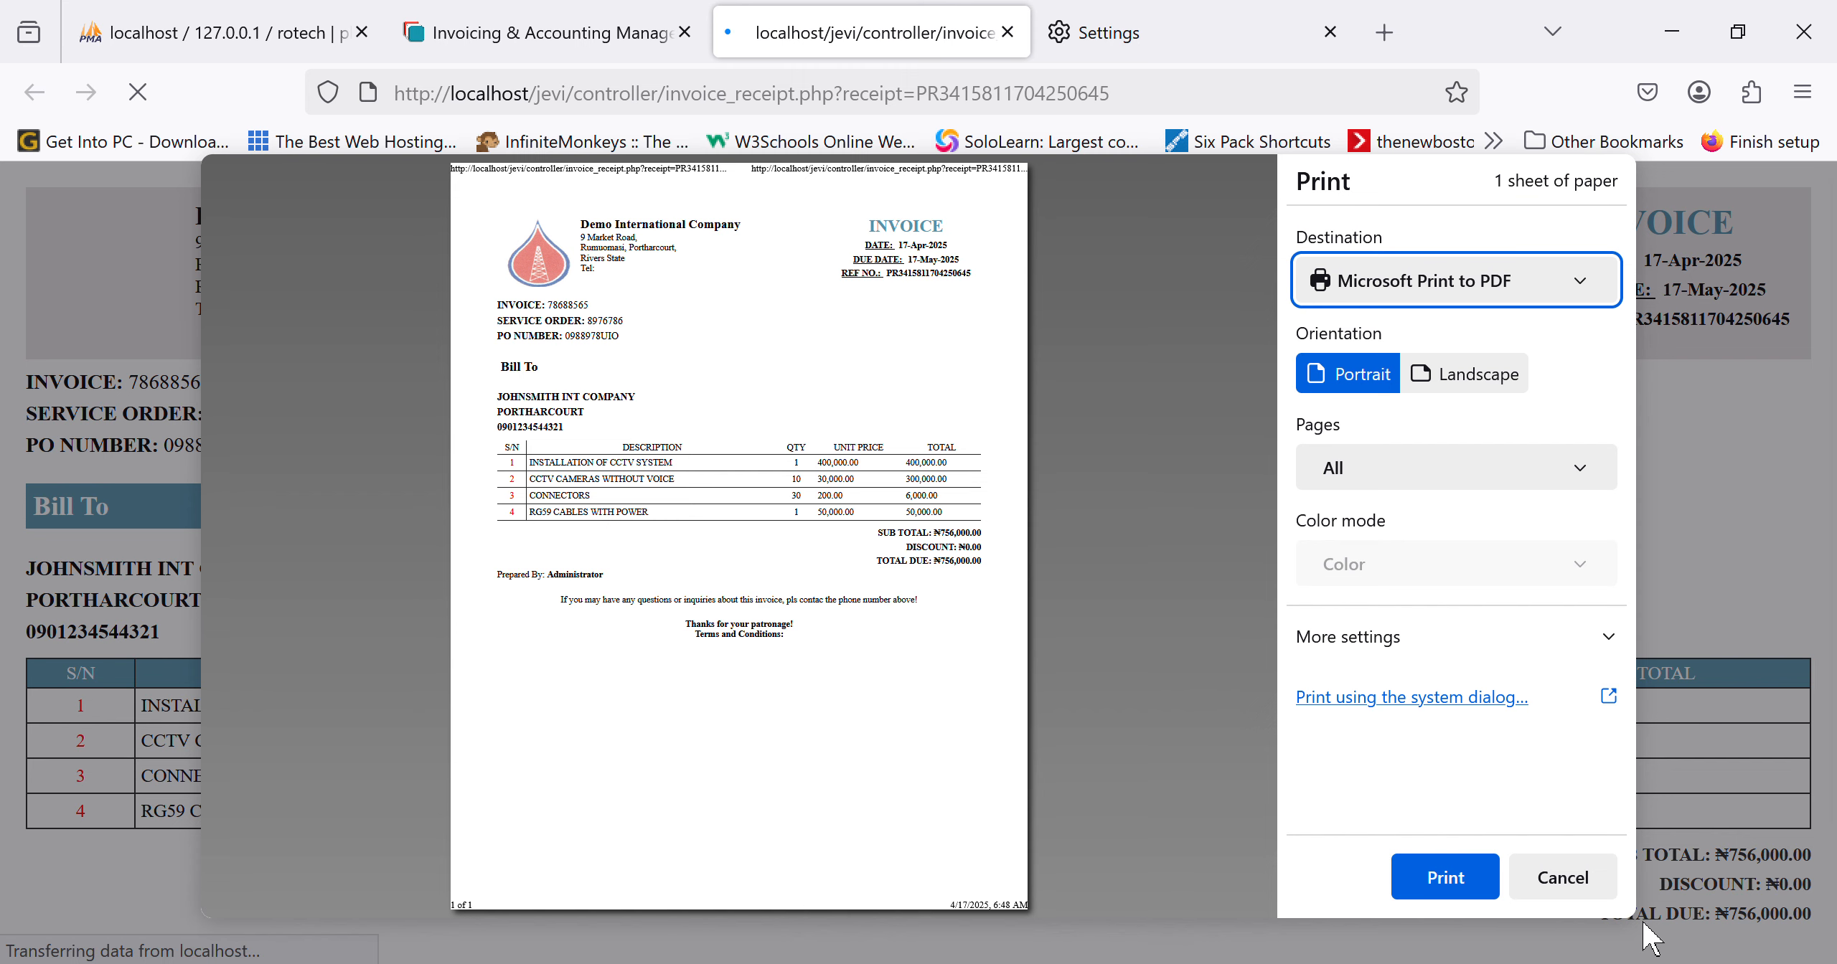
pyautogui.click(1583, 876)
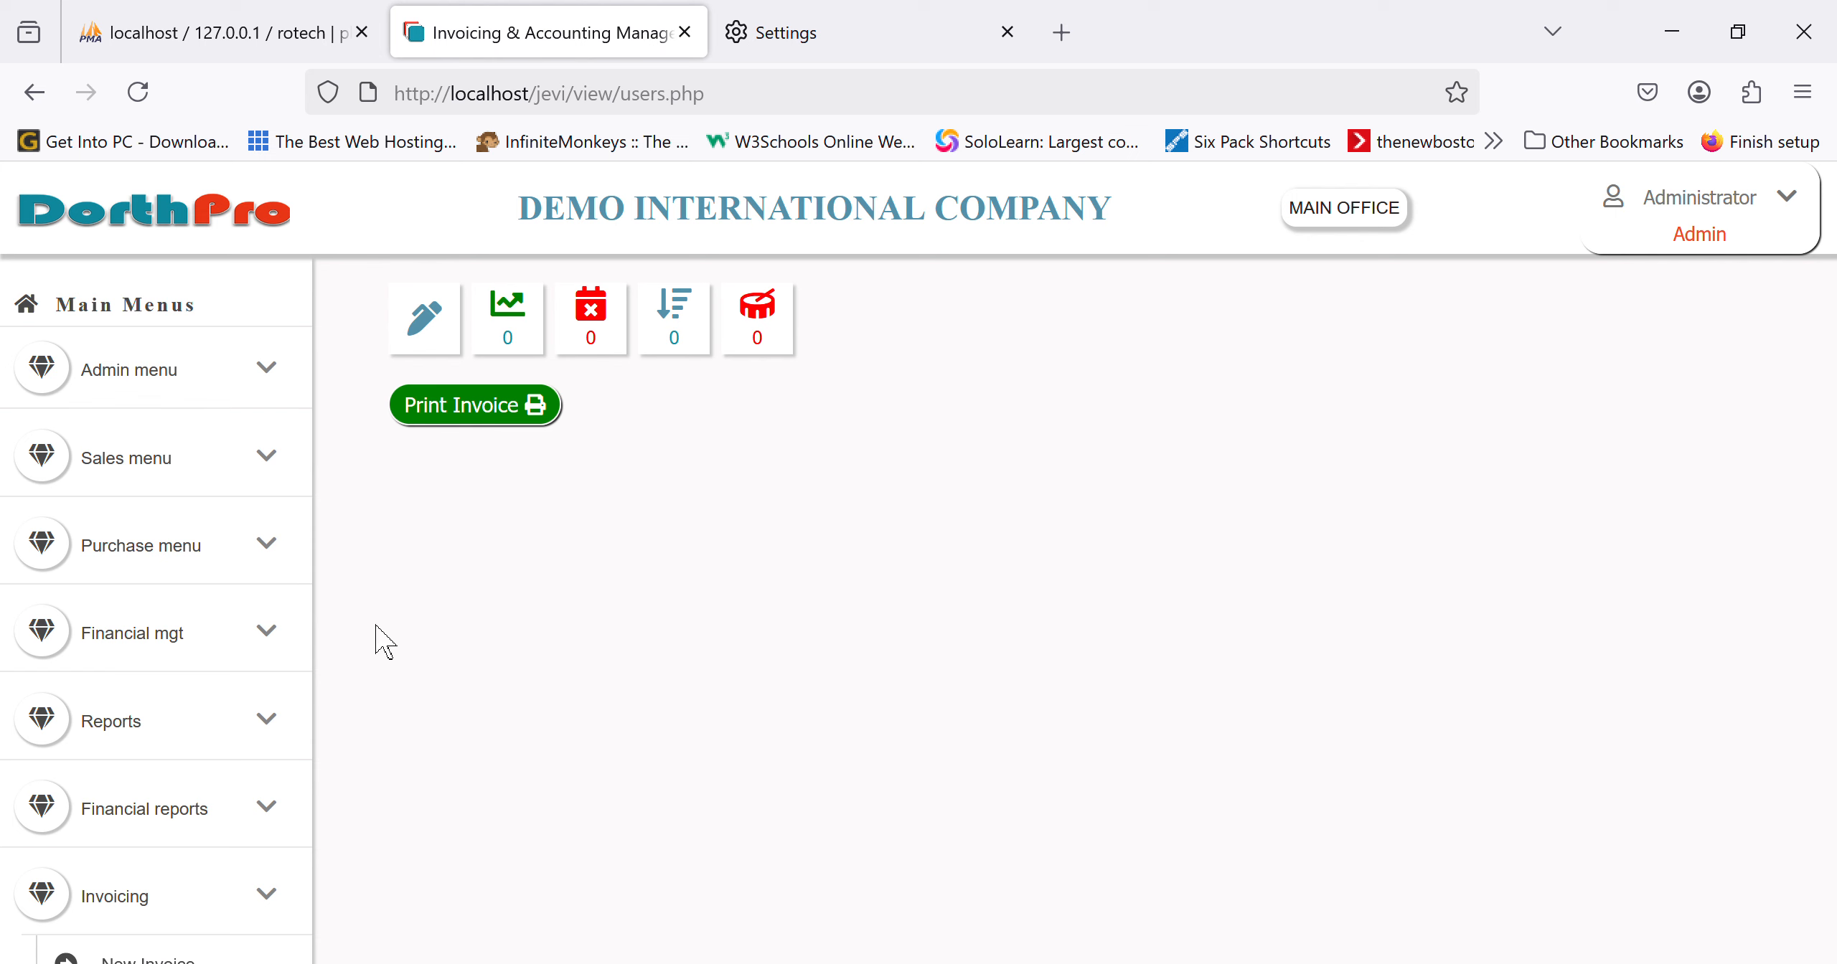
# Step: List today's posted invoices and view the new ₦756,000 invoice's details
pyautogui.scroll(-5, 213, 732)
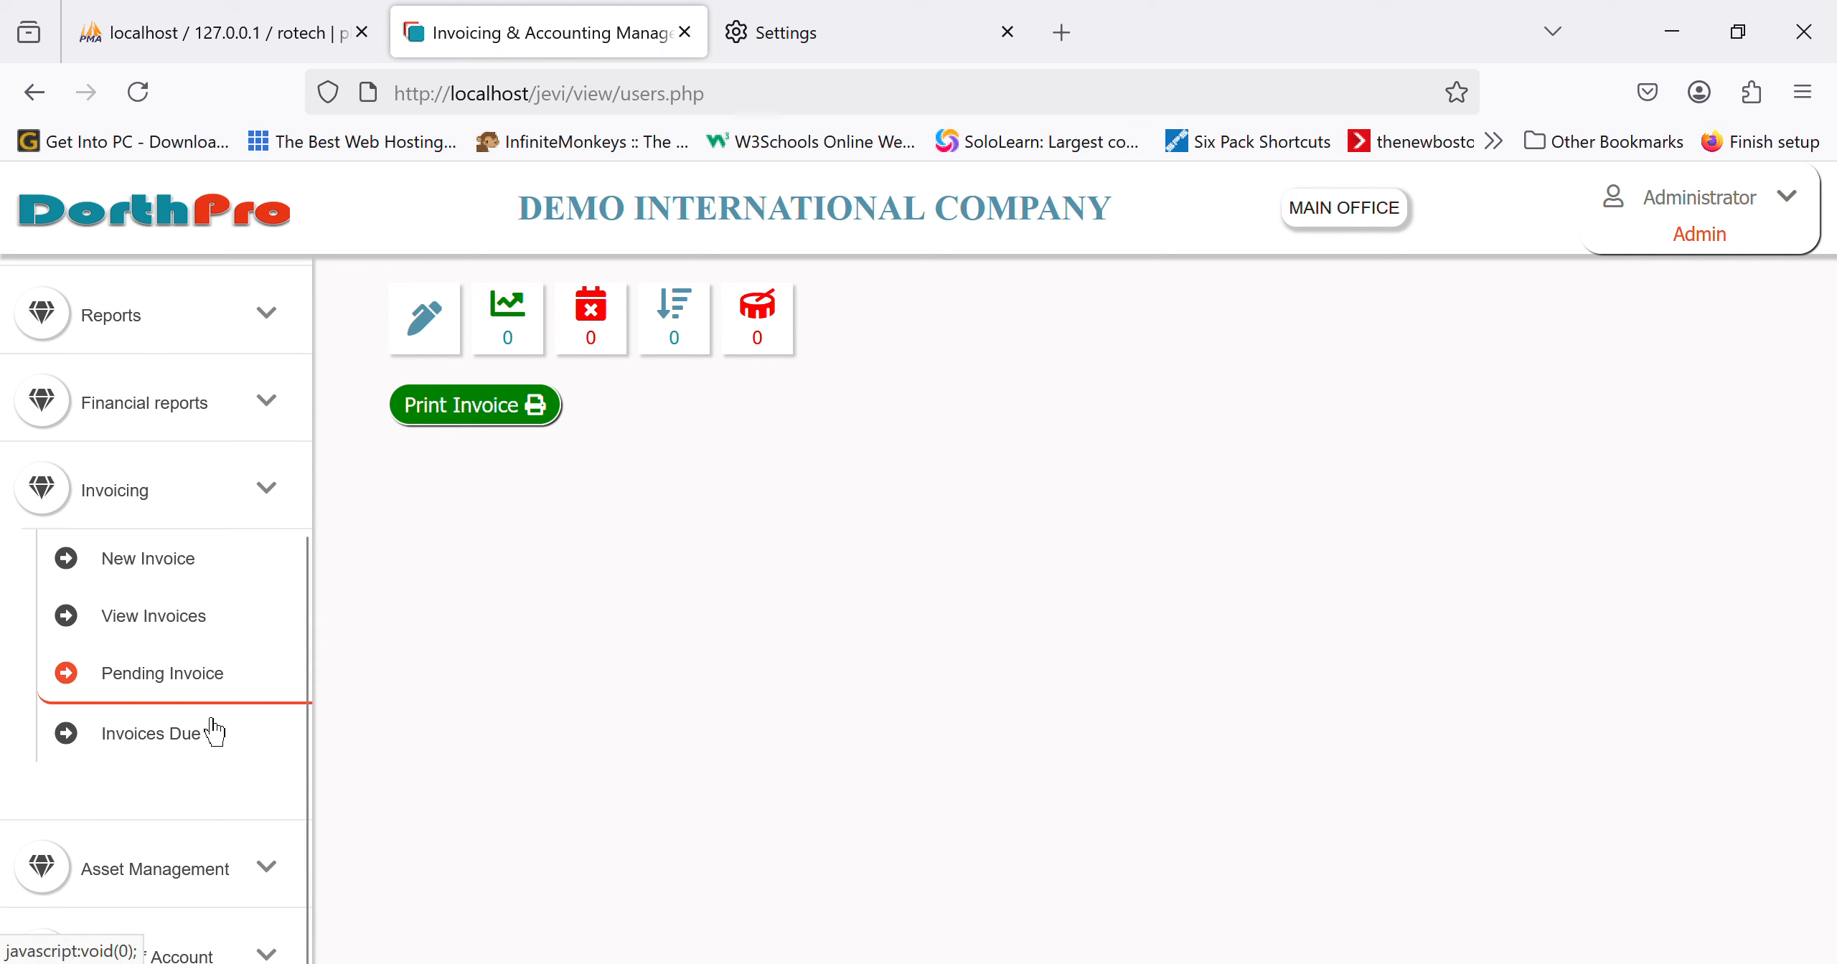
pyautogui.click(189, 643)
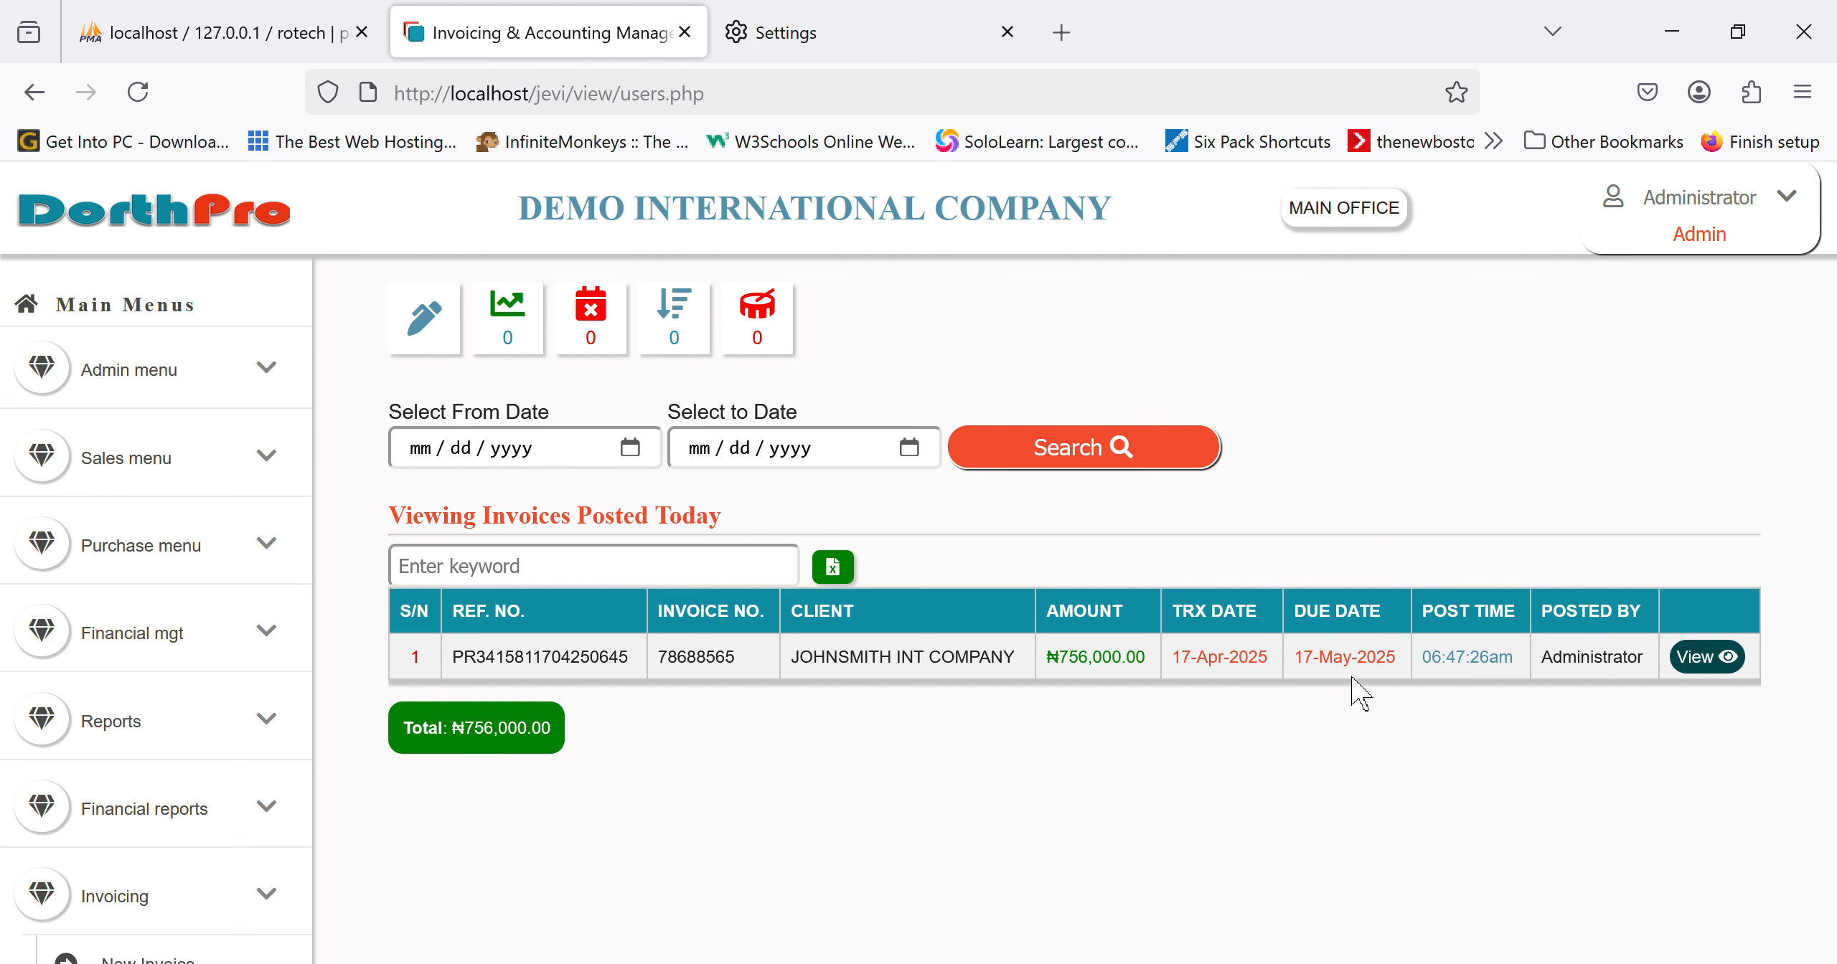
pyautogui.click(1737, 669)
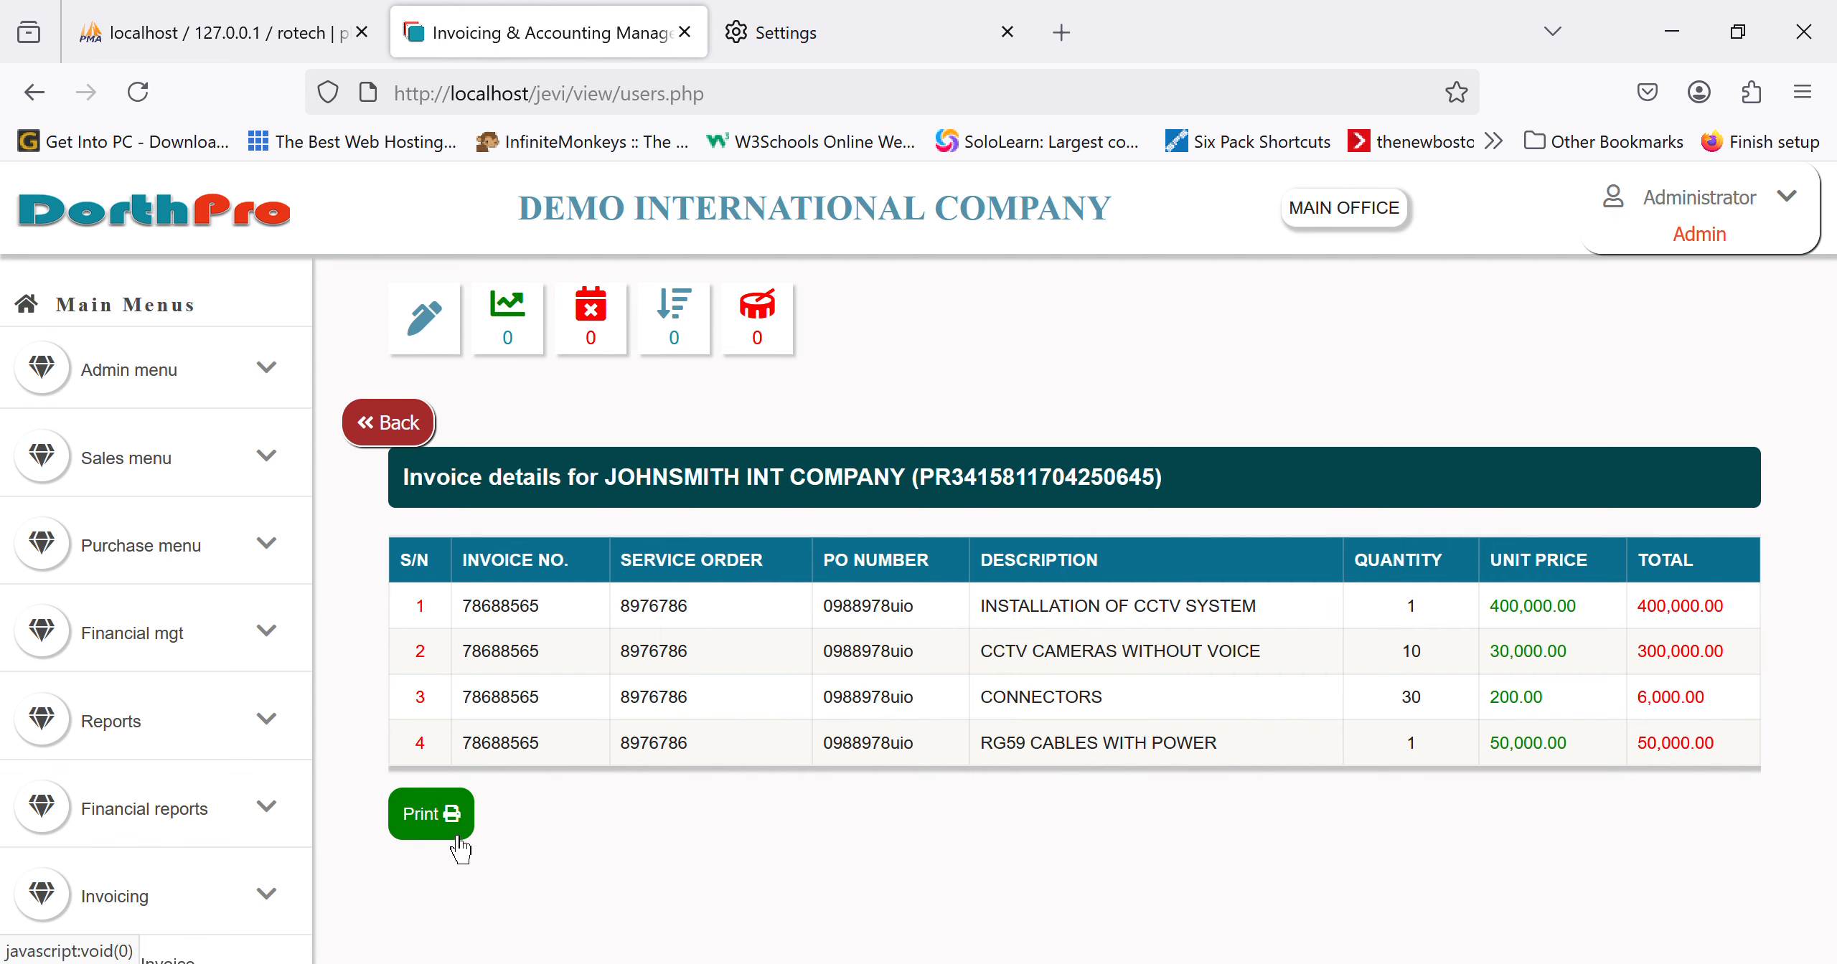
pyautogui.click(380, 422)
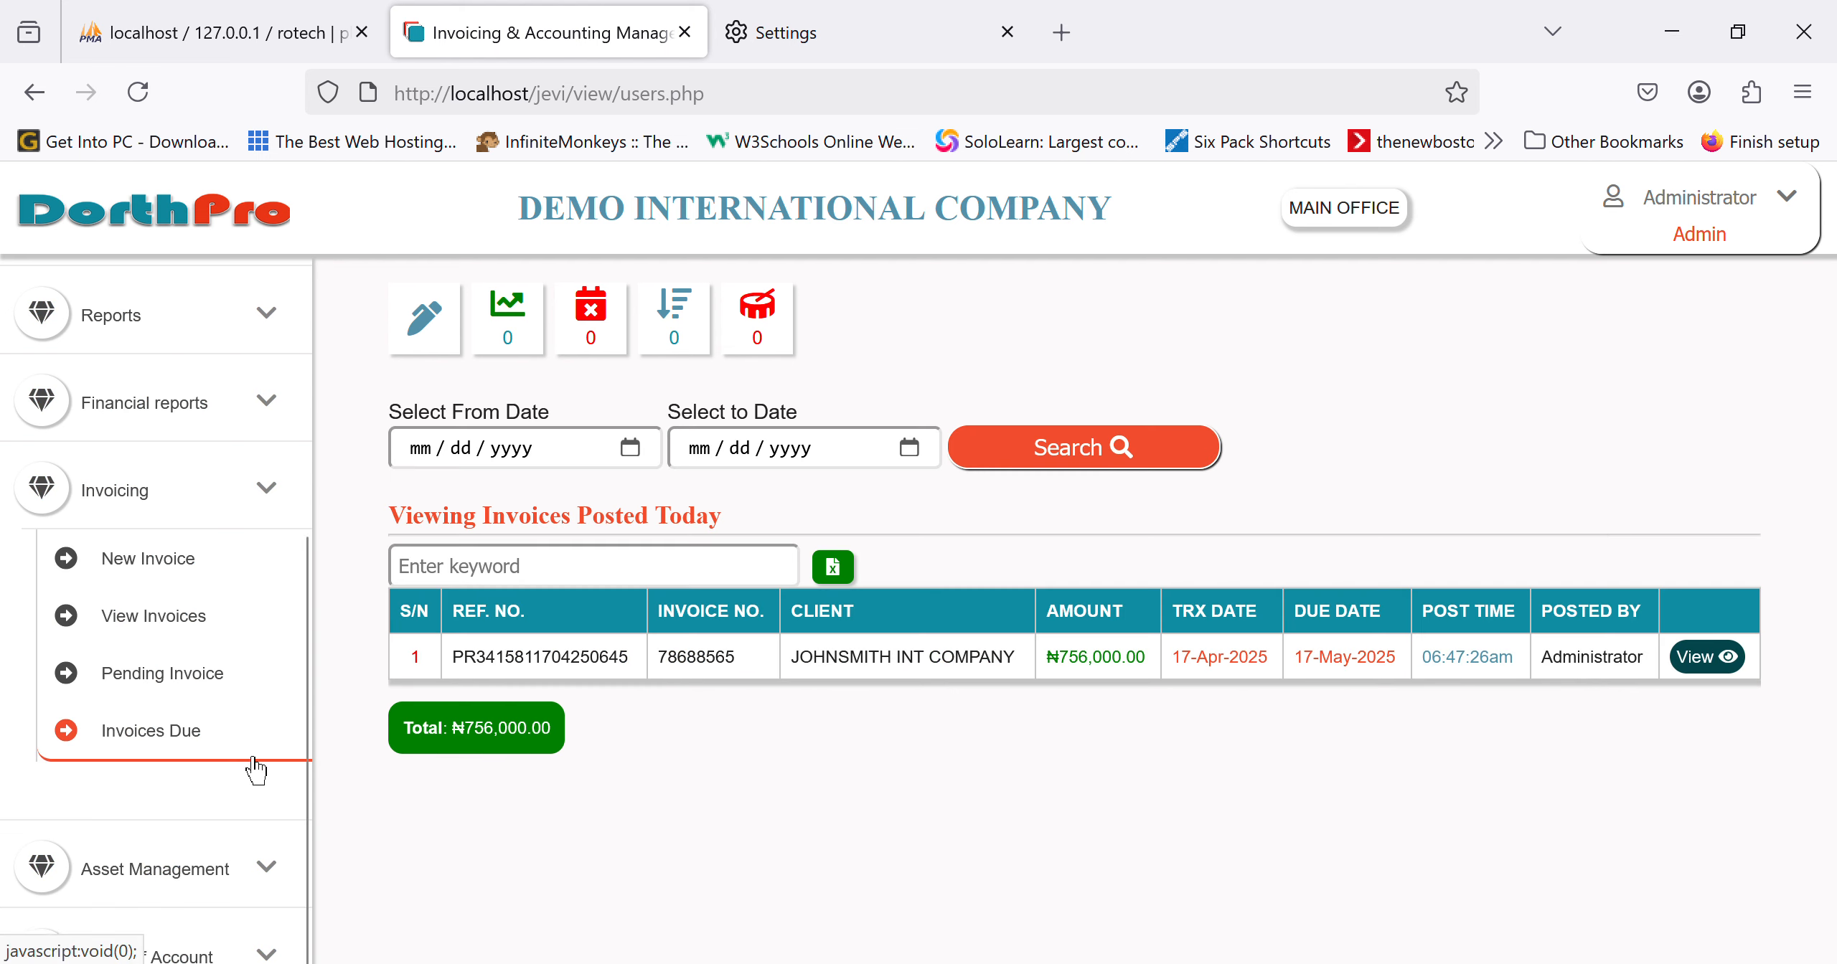
# Step: Browse the invoices due for payment and view a Shell Petroleum invoice before returning
pyautogui.click(176, 751)
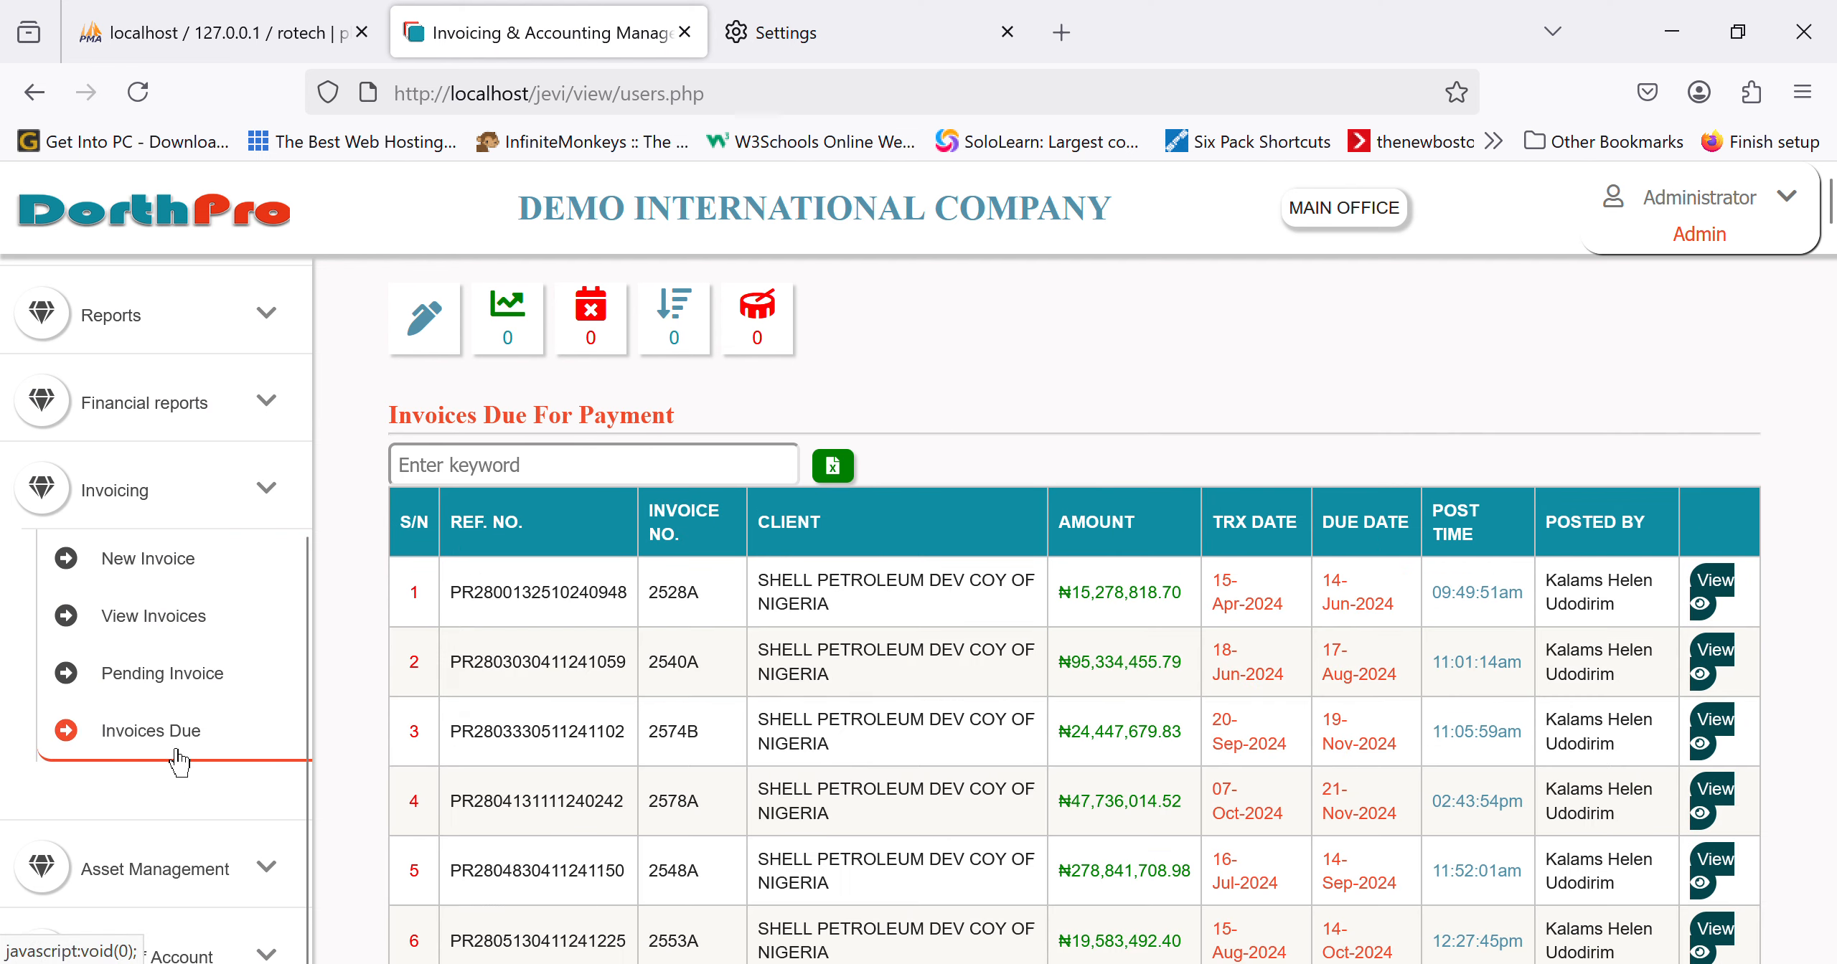
pyautogui.scroll(-5, 1647, 766)
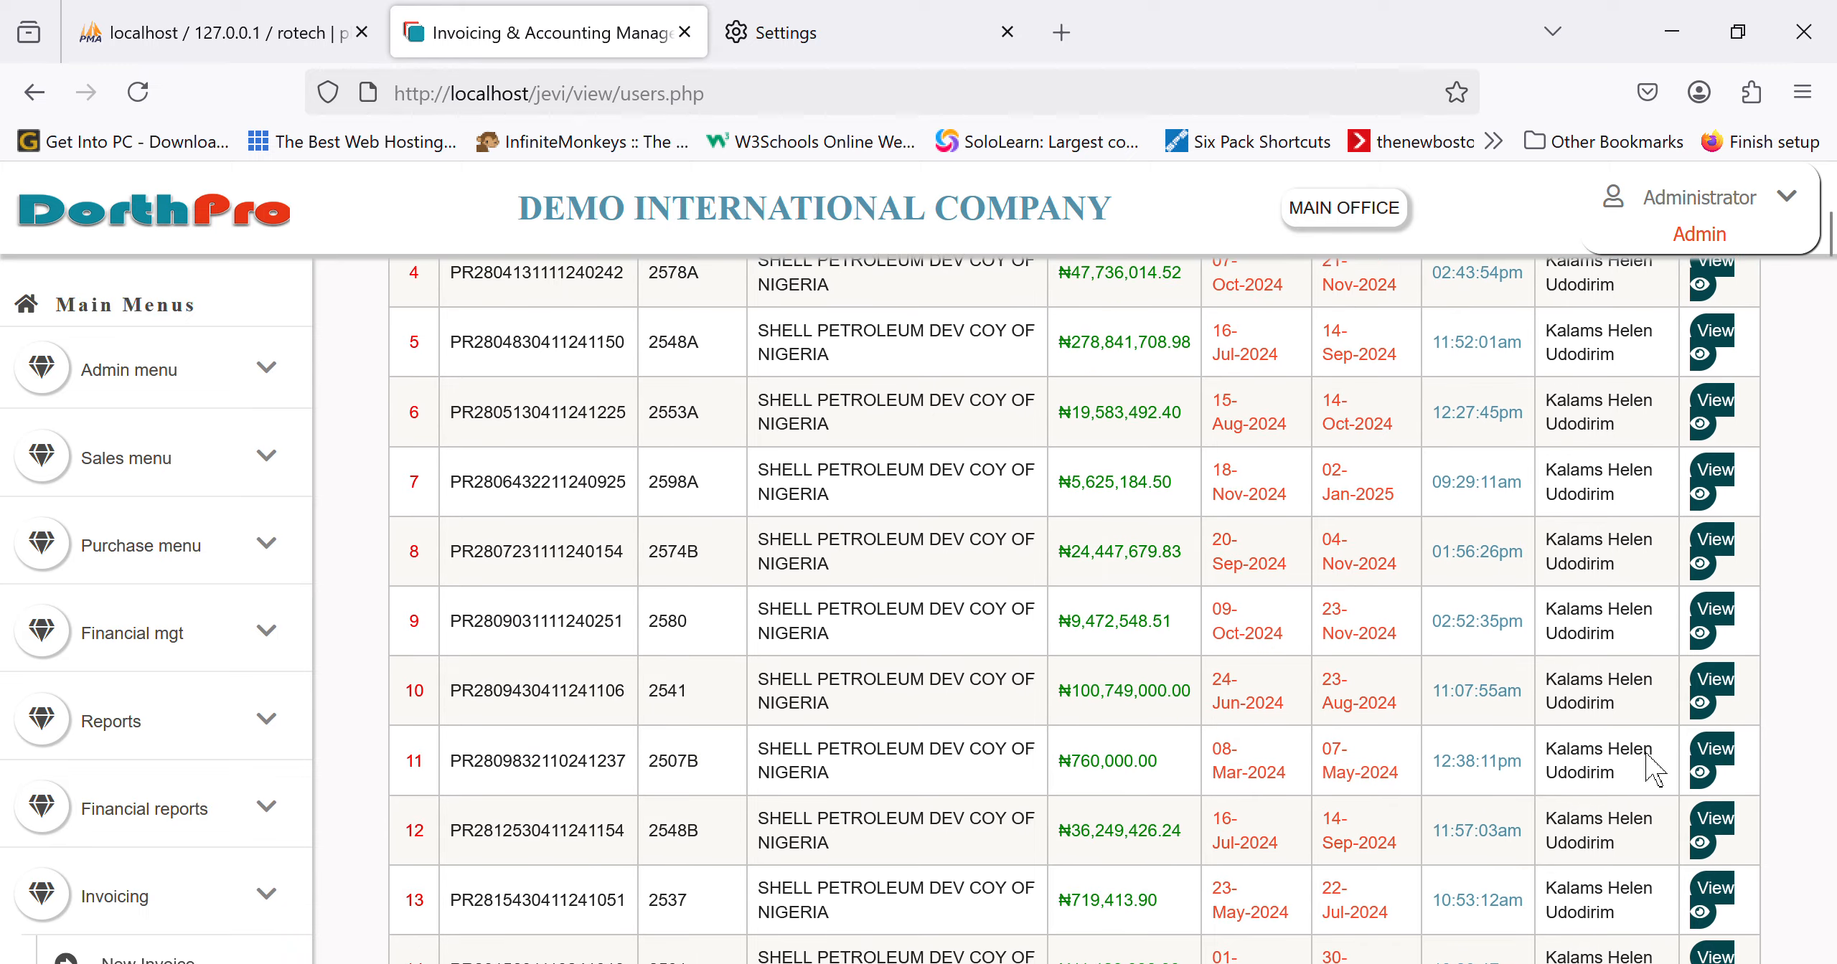
pyautogui.scroll(5, 1648, 768)
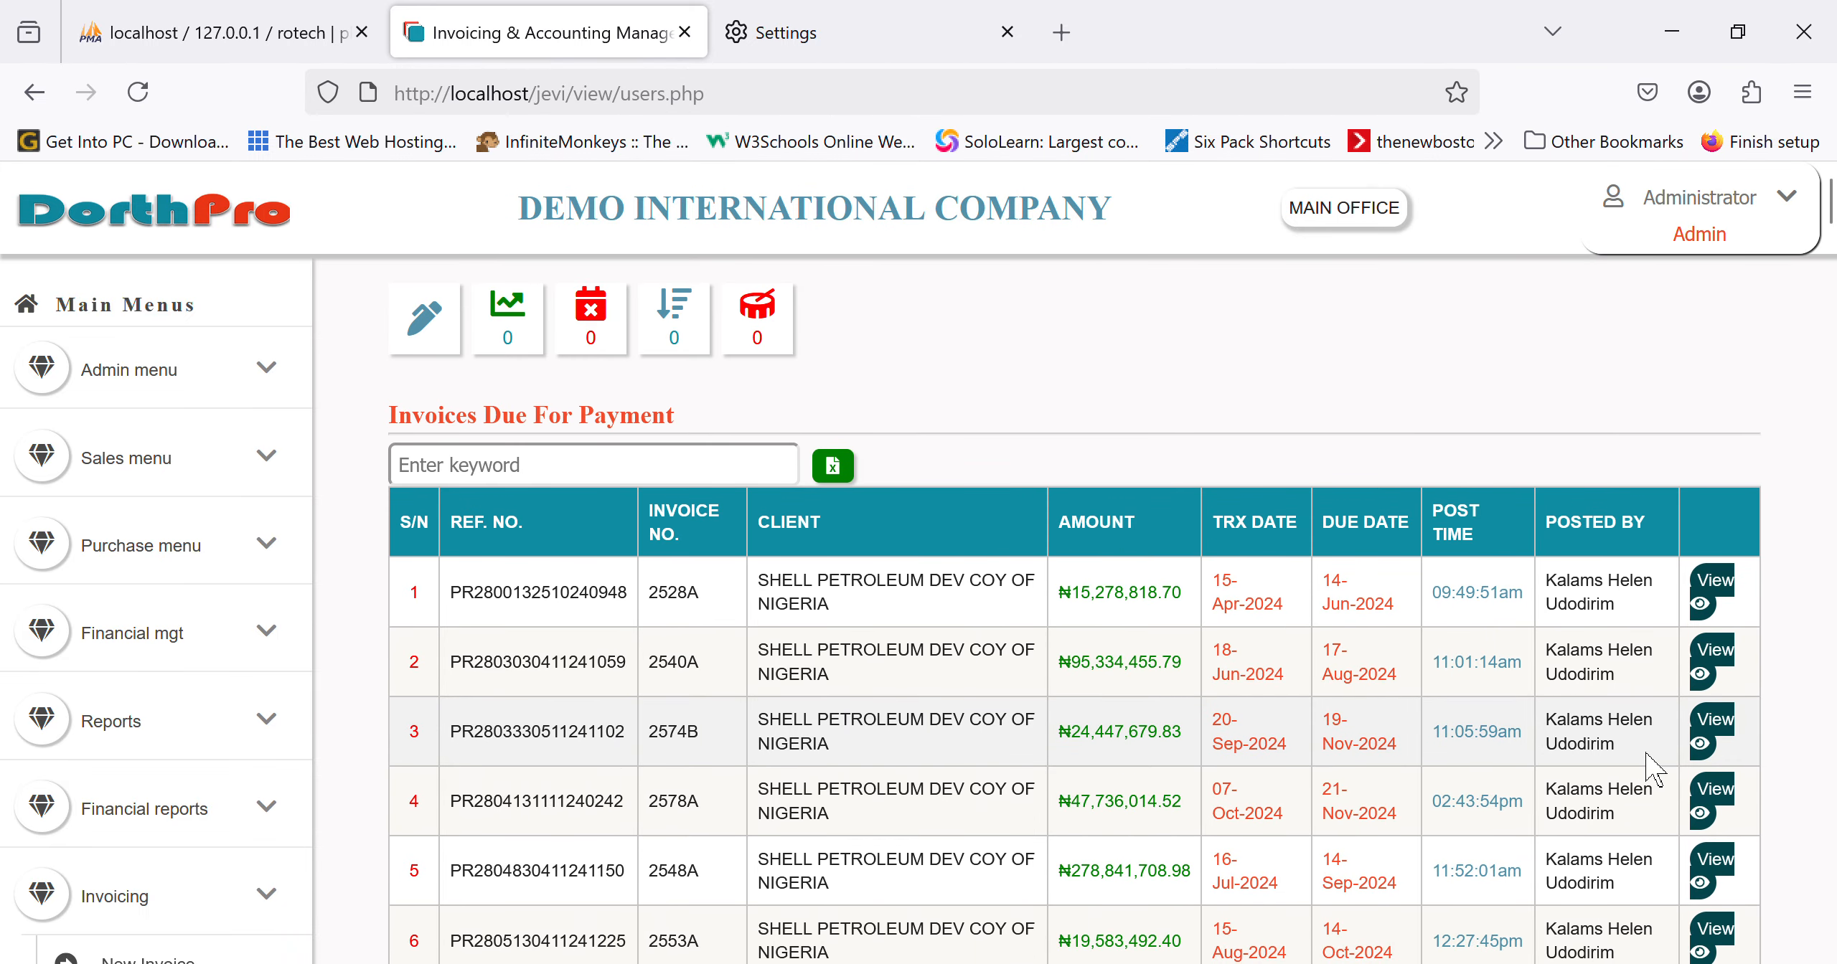
pyautogui.scroll(-4, 1648, 769)
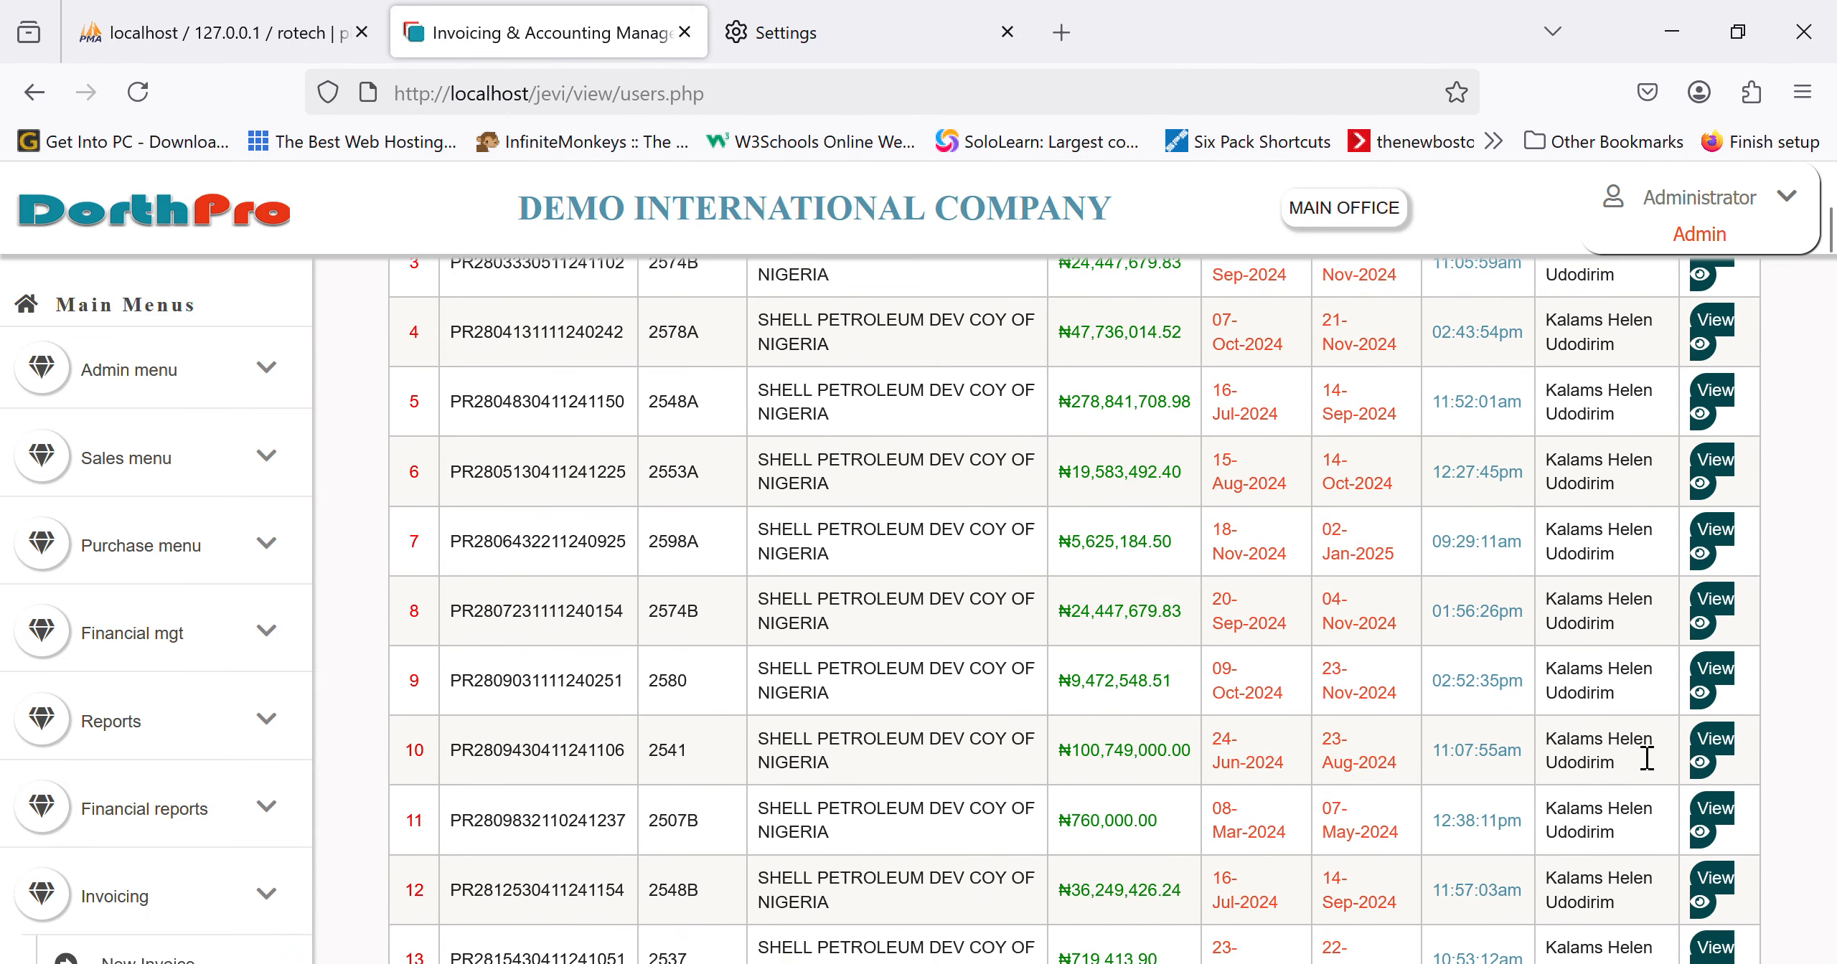
pyautogui.scroll(4, 1647, 759)
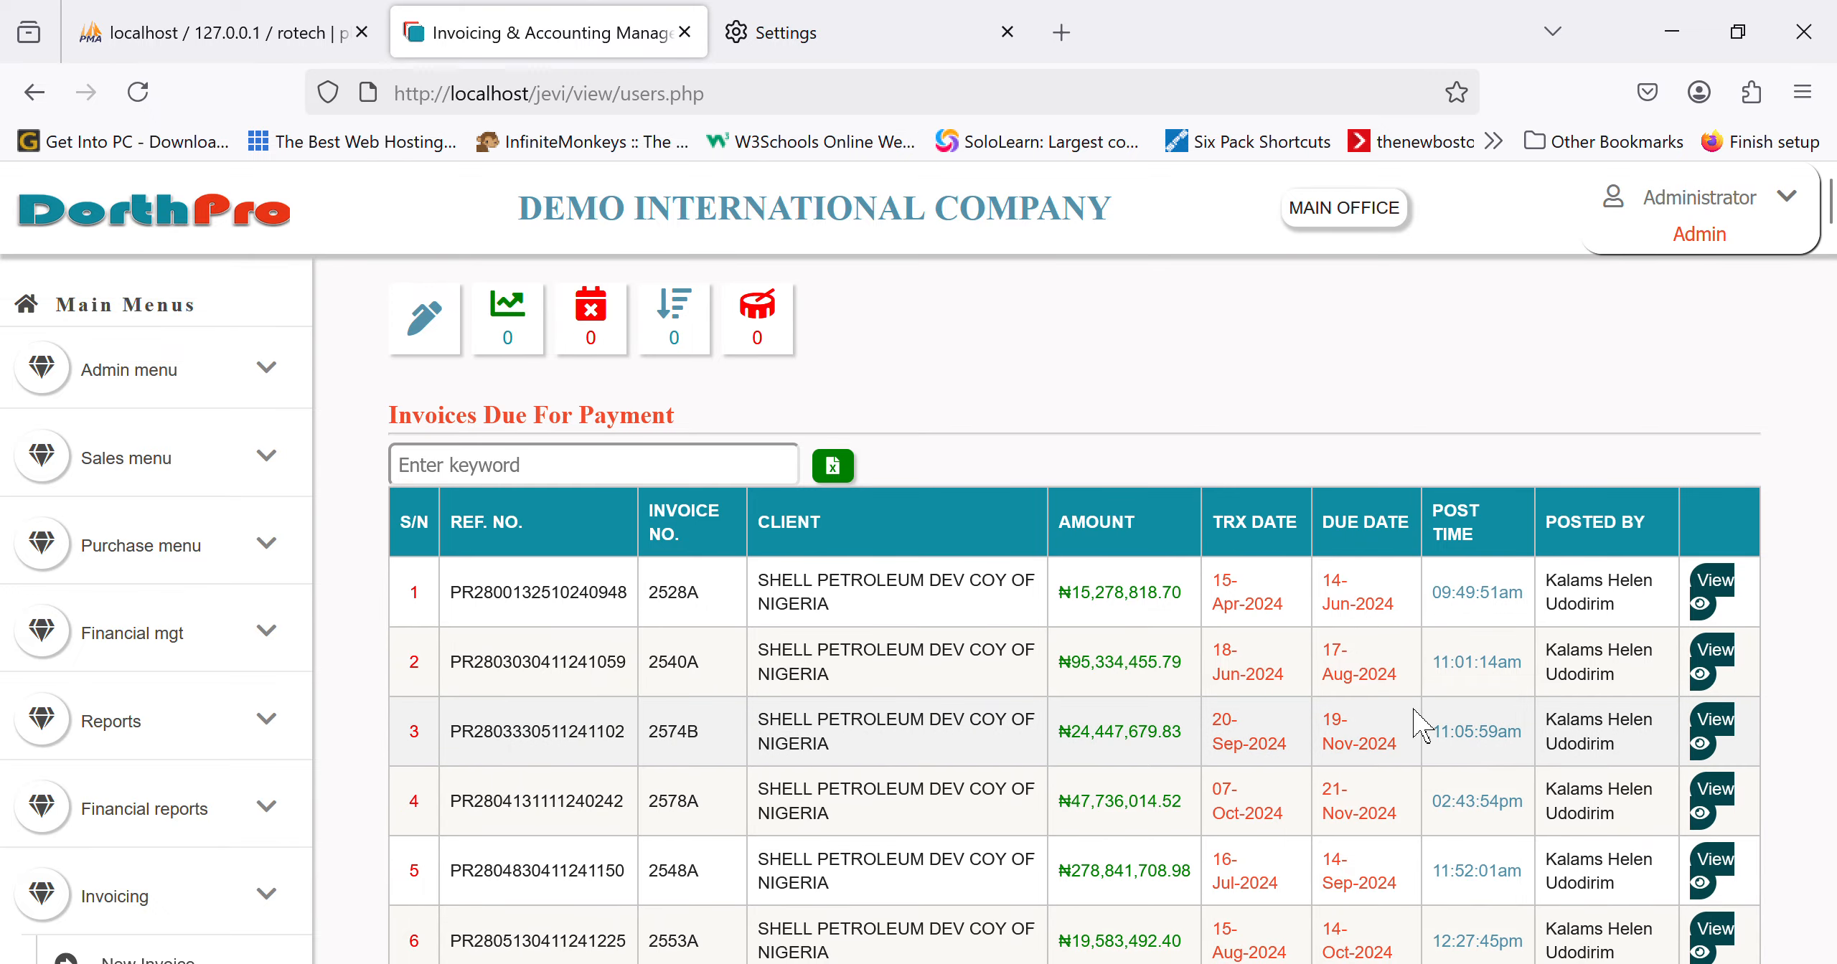
pyautogui.scroll(-20, 1420, 724)
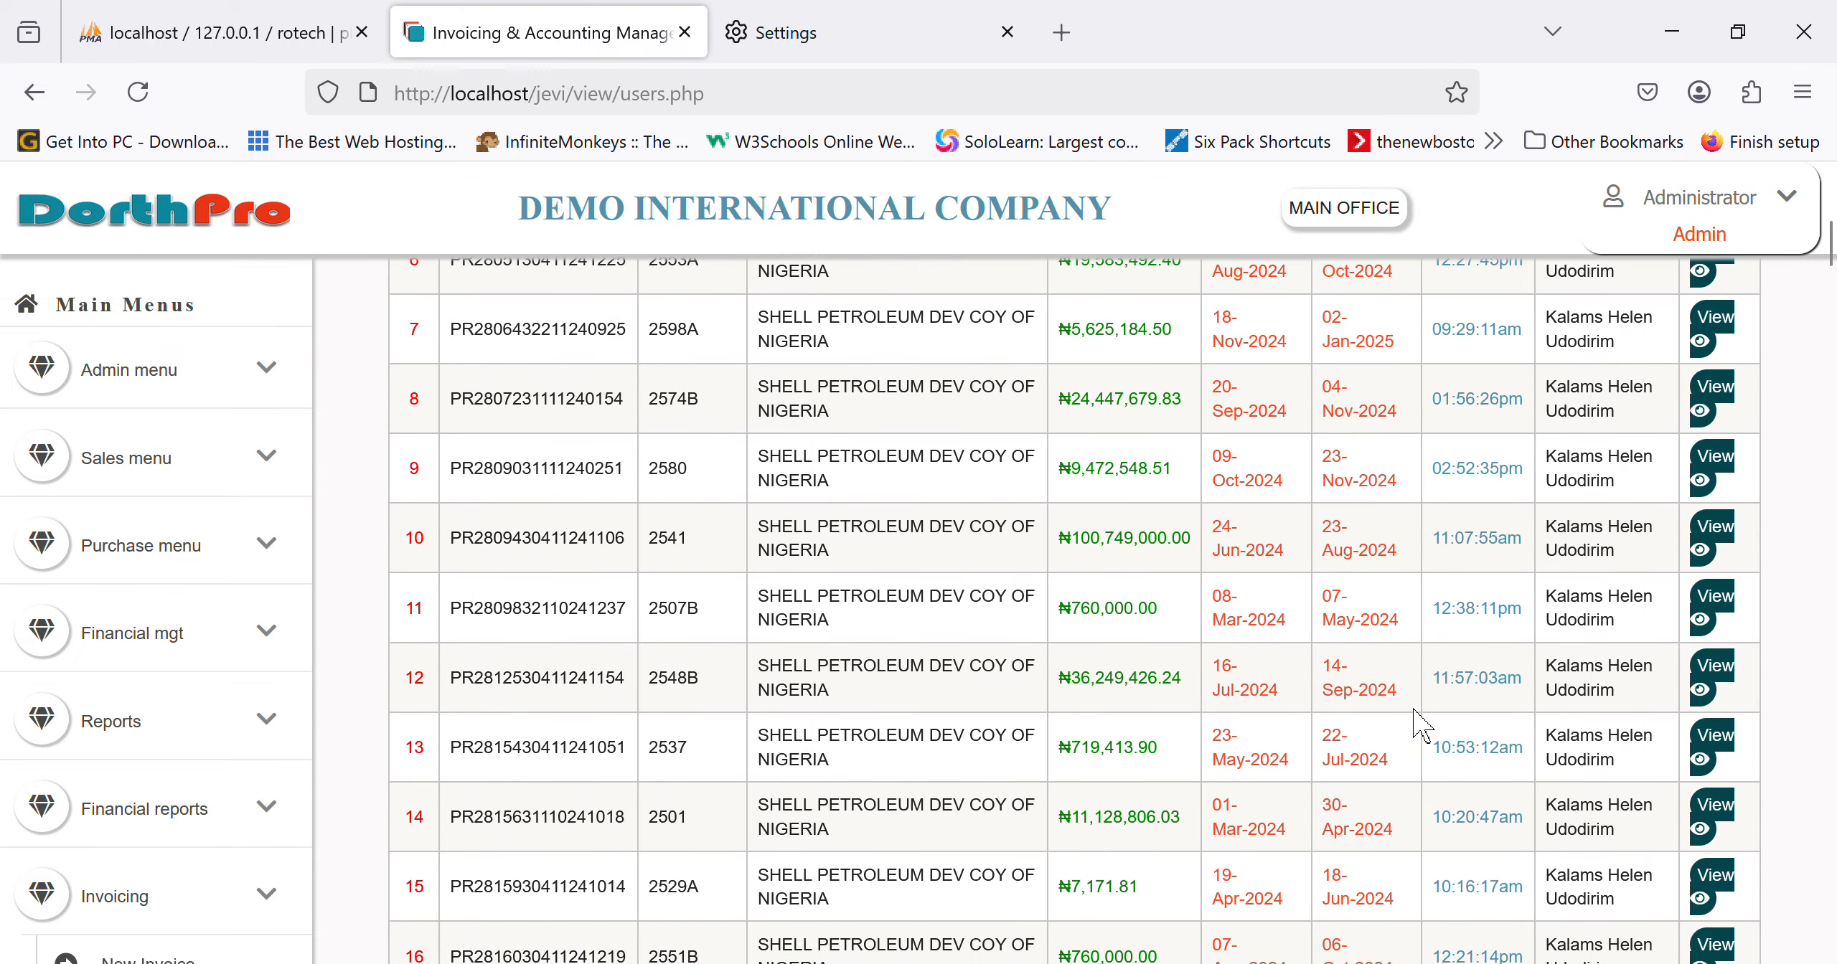
pyautogui.scroll(-12, 1417, 725)
pyautogui.scroll(20, 1417, 725)
pyautogui.scroll(8, 1417, 725)
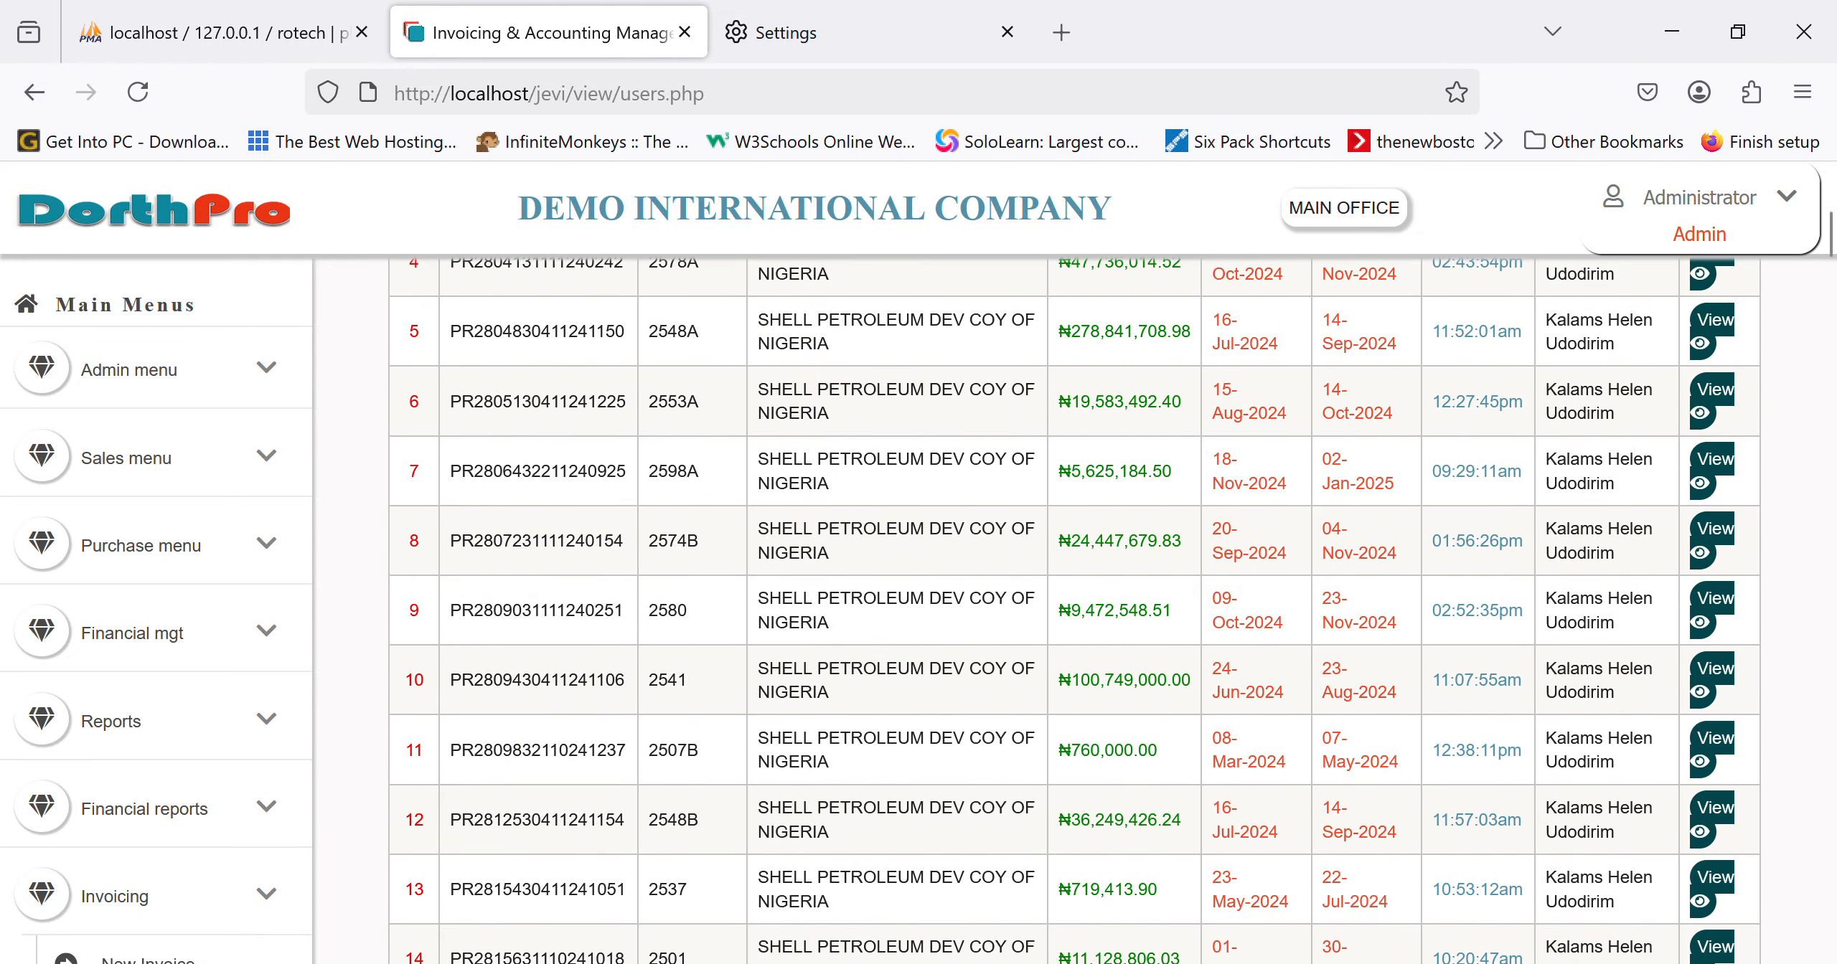
pyautogui.click(1733, 423)
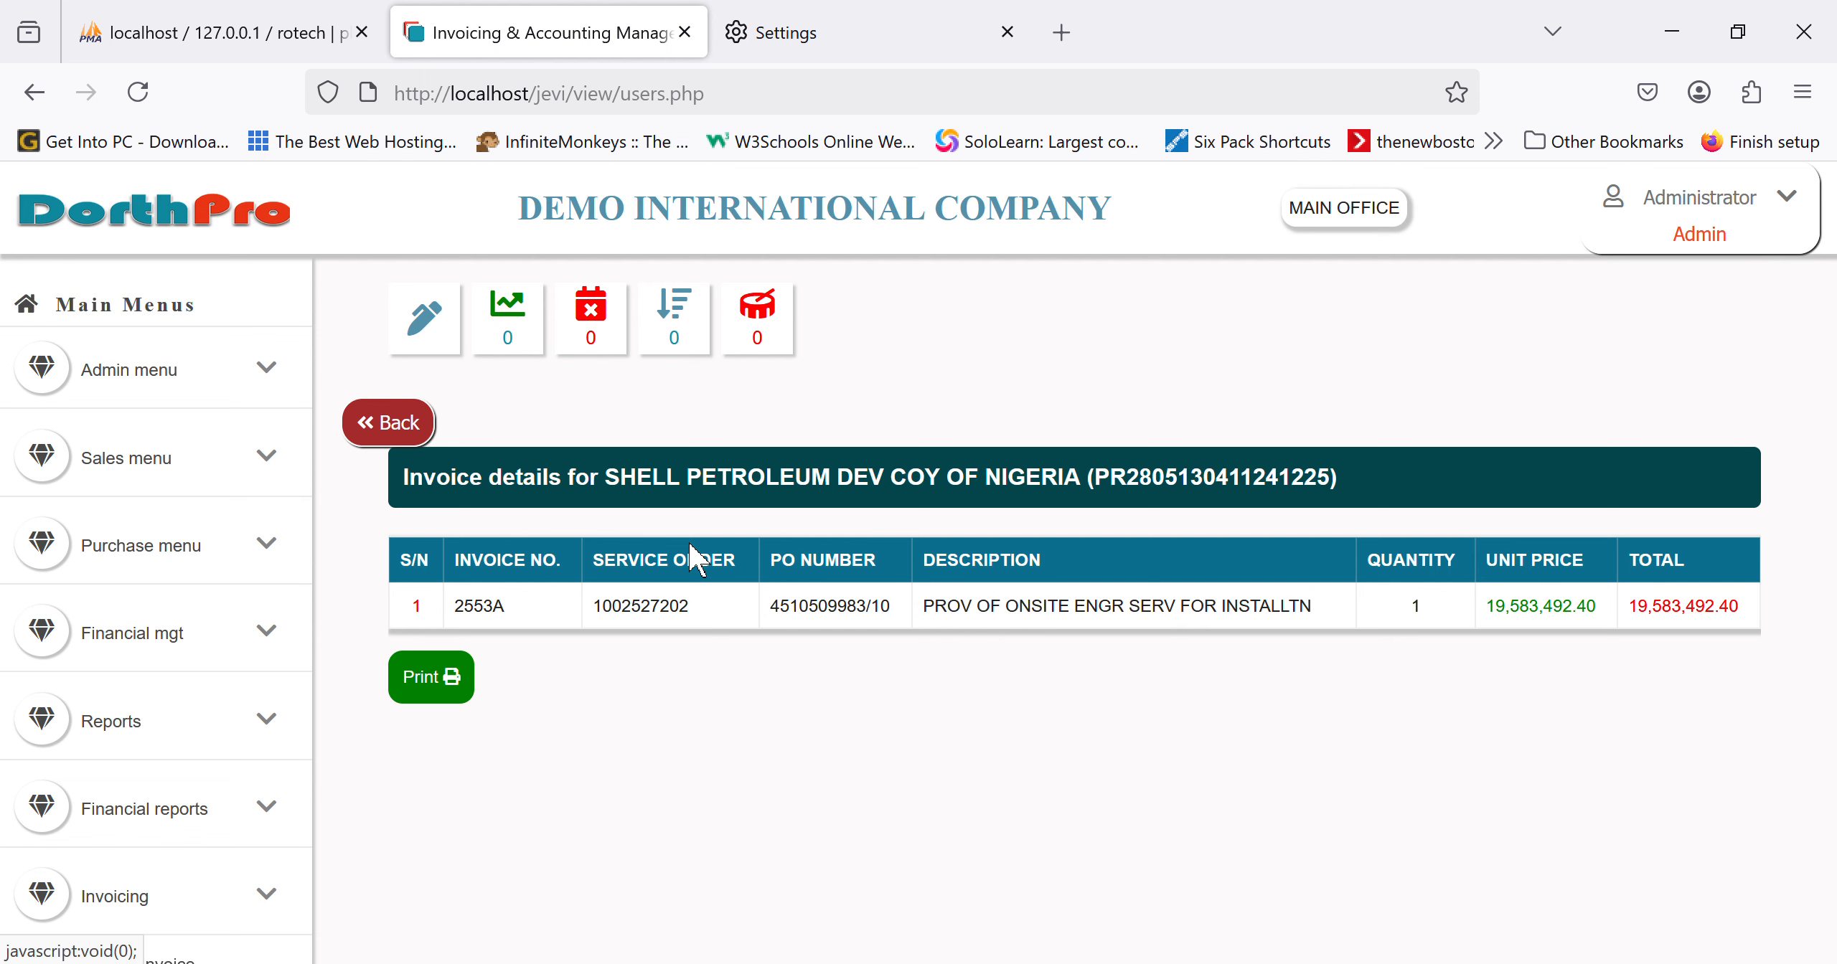
pyautogui.click(403, 439)
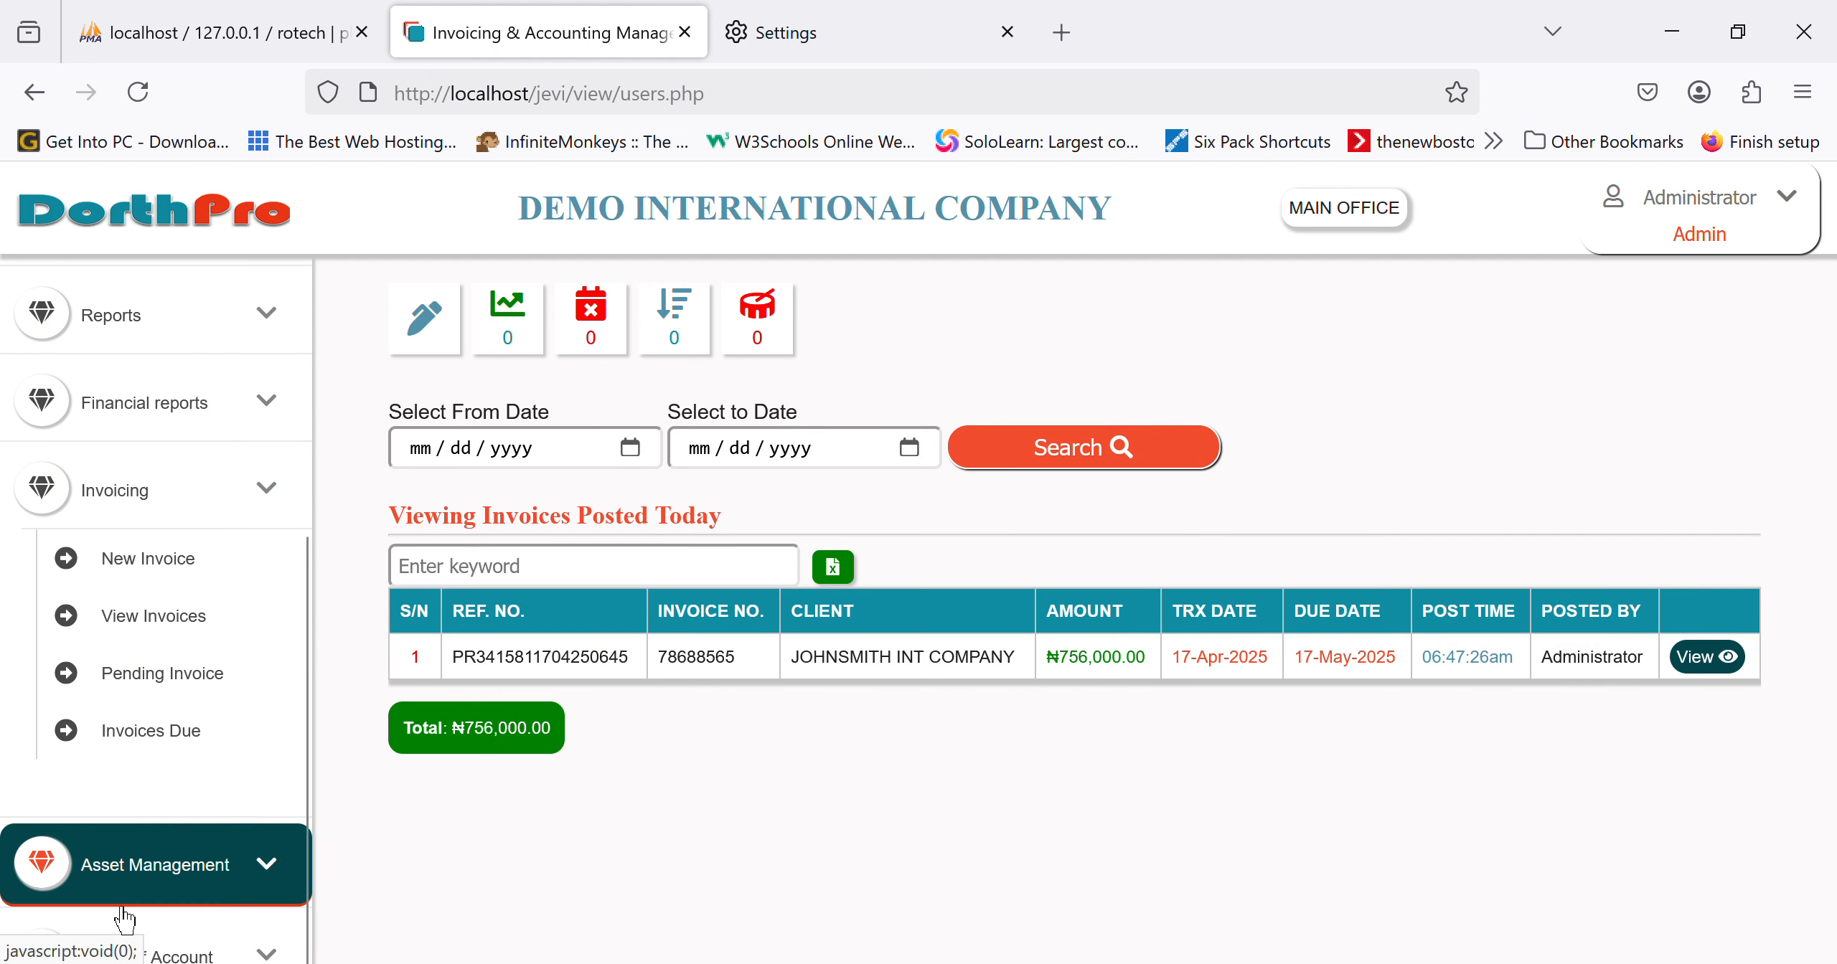
# Step: Go to Financial mgt > Customer Payments, where JOHNSMITH INT COMPANY owes ₦756,000
pyautogui.click(215, 528)
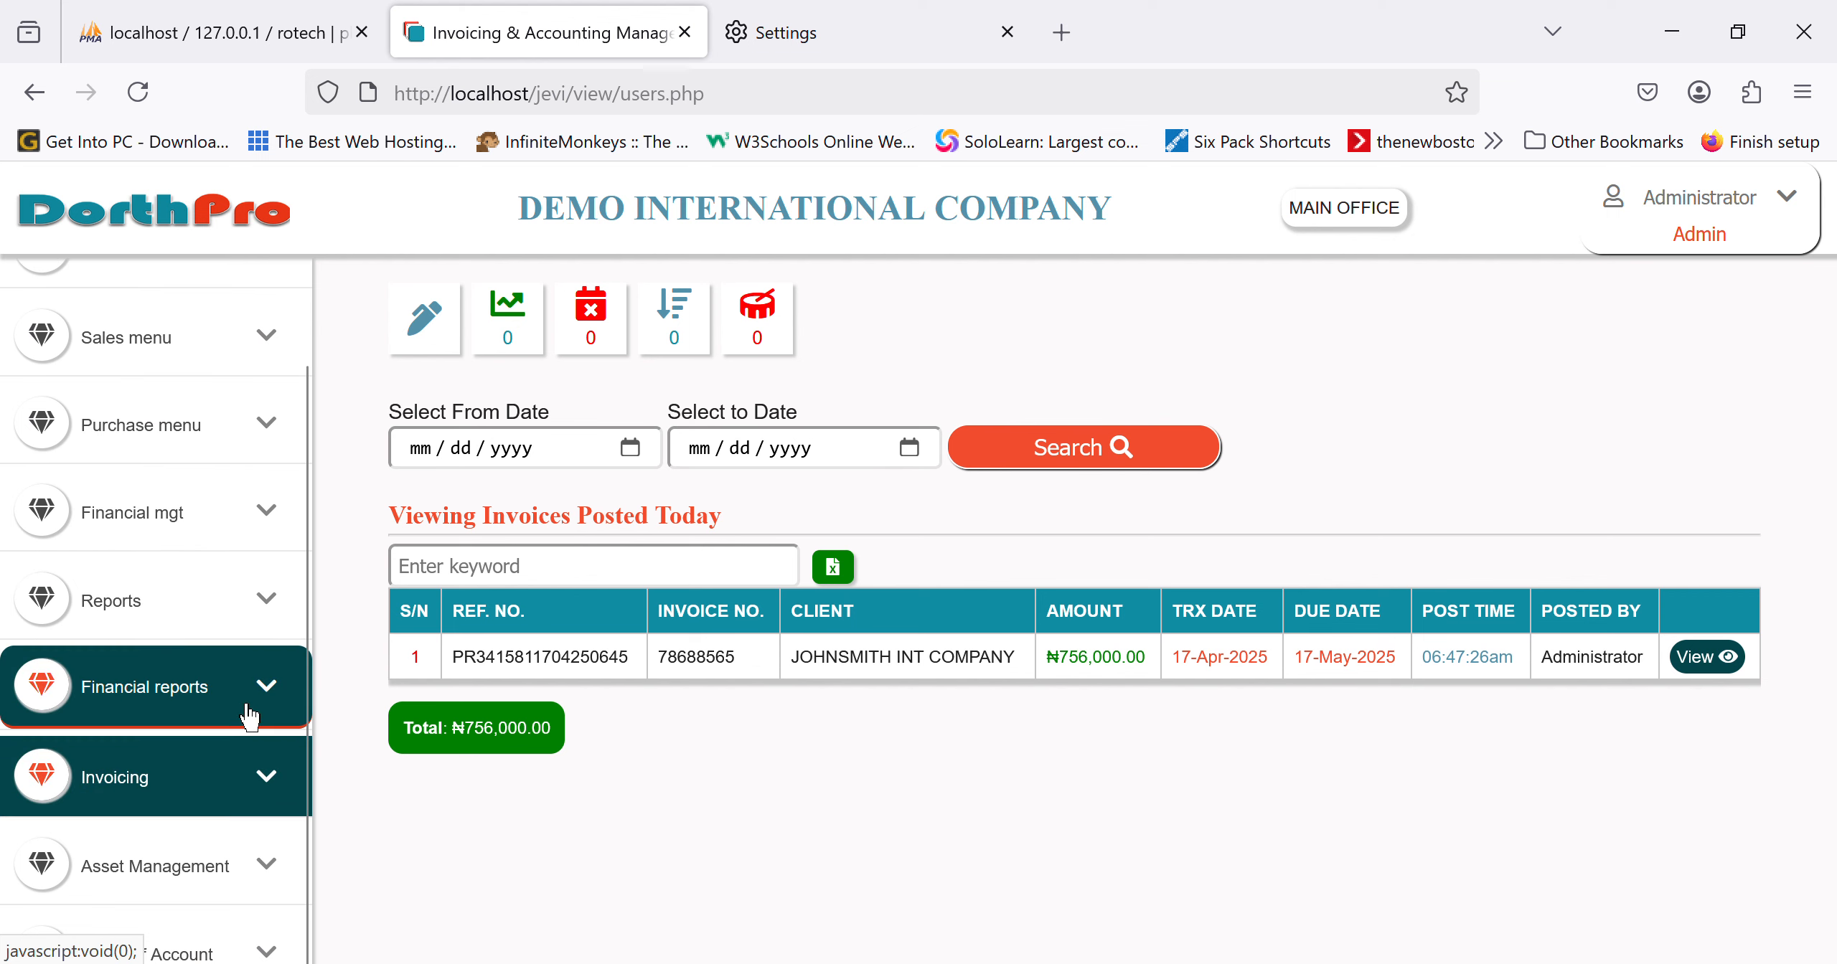
pyautogui.click(215, 535)
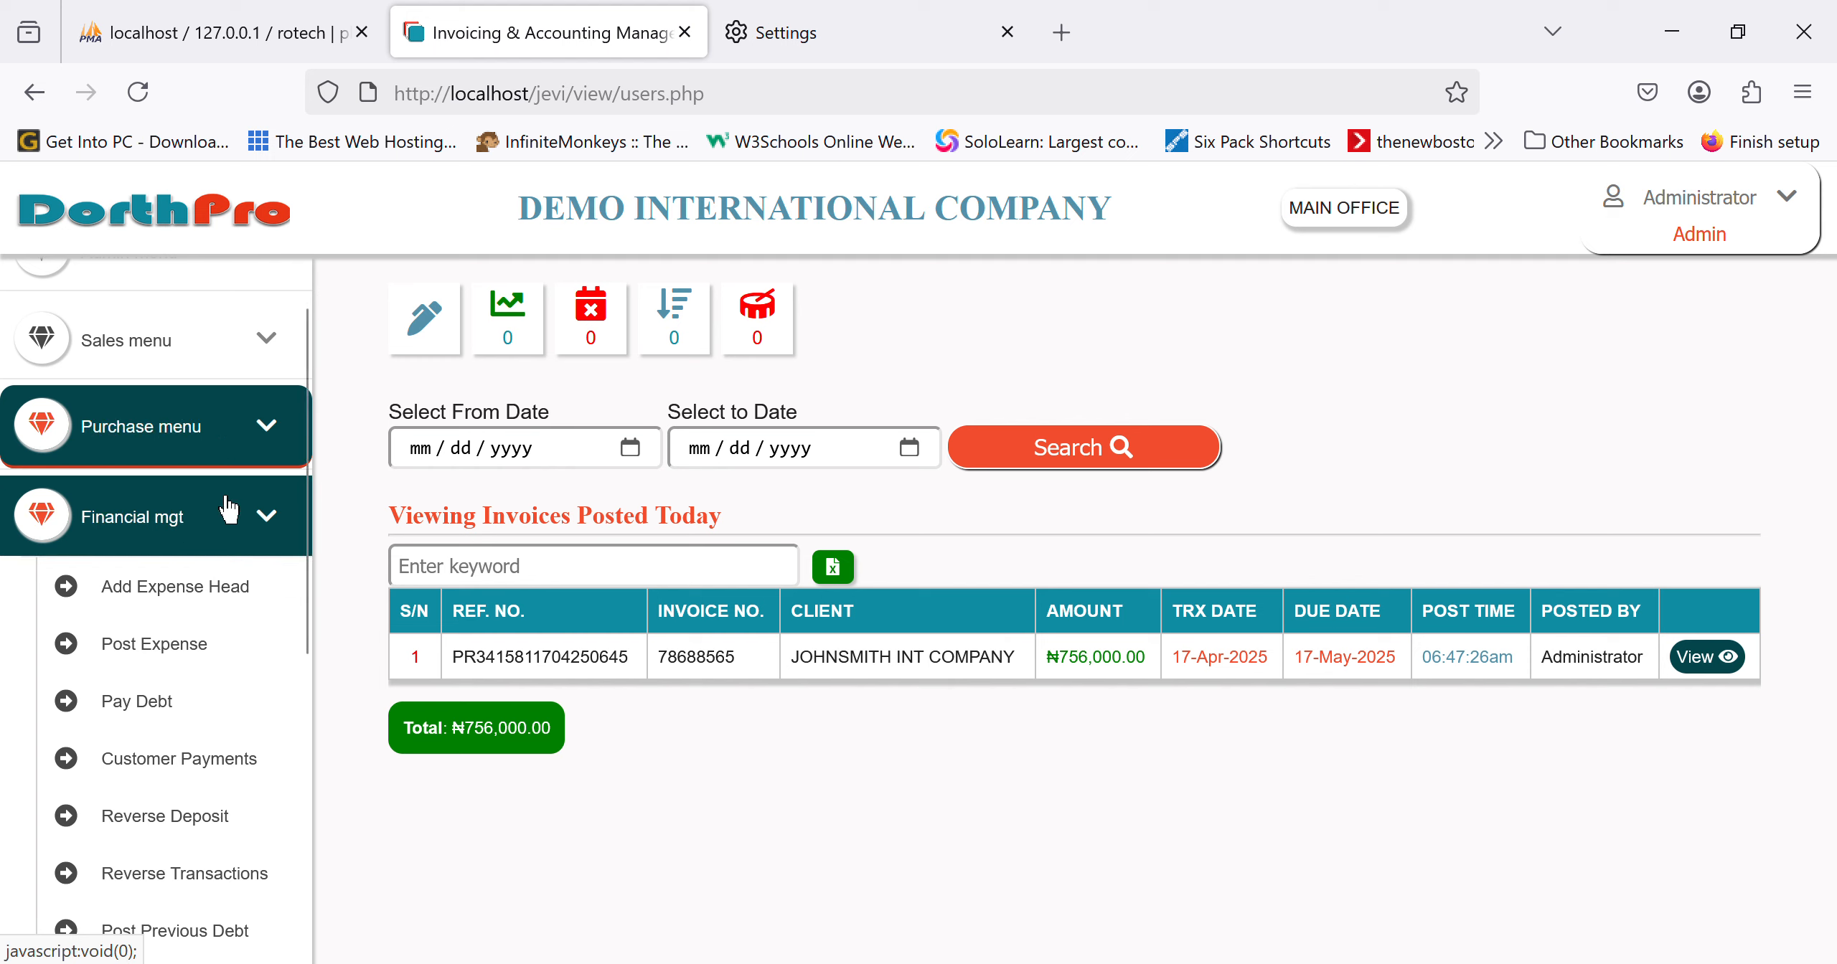
pyautogui.scroll(2, 230, 581)
pyautogui.click(215, 248)
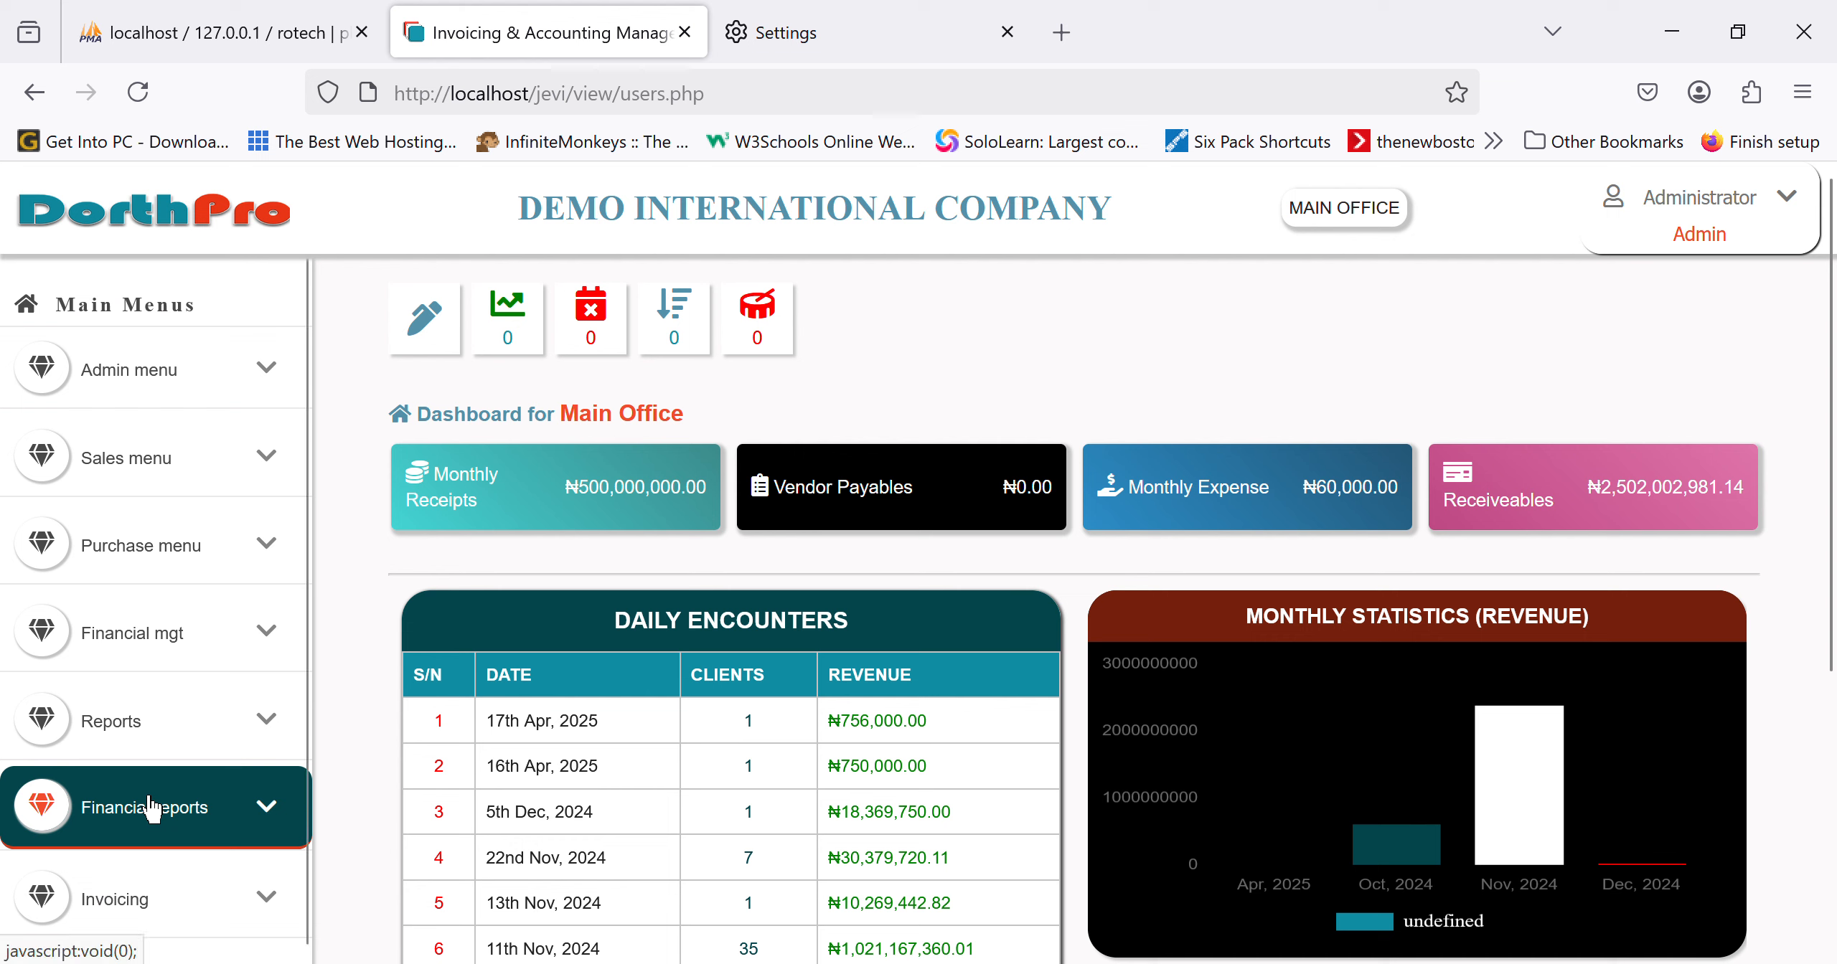
pyautogui.scroll(-3, 151, 807)
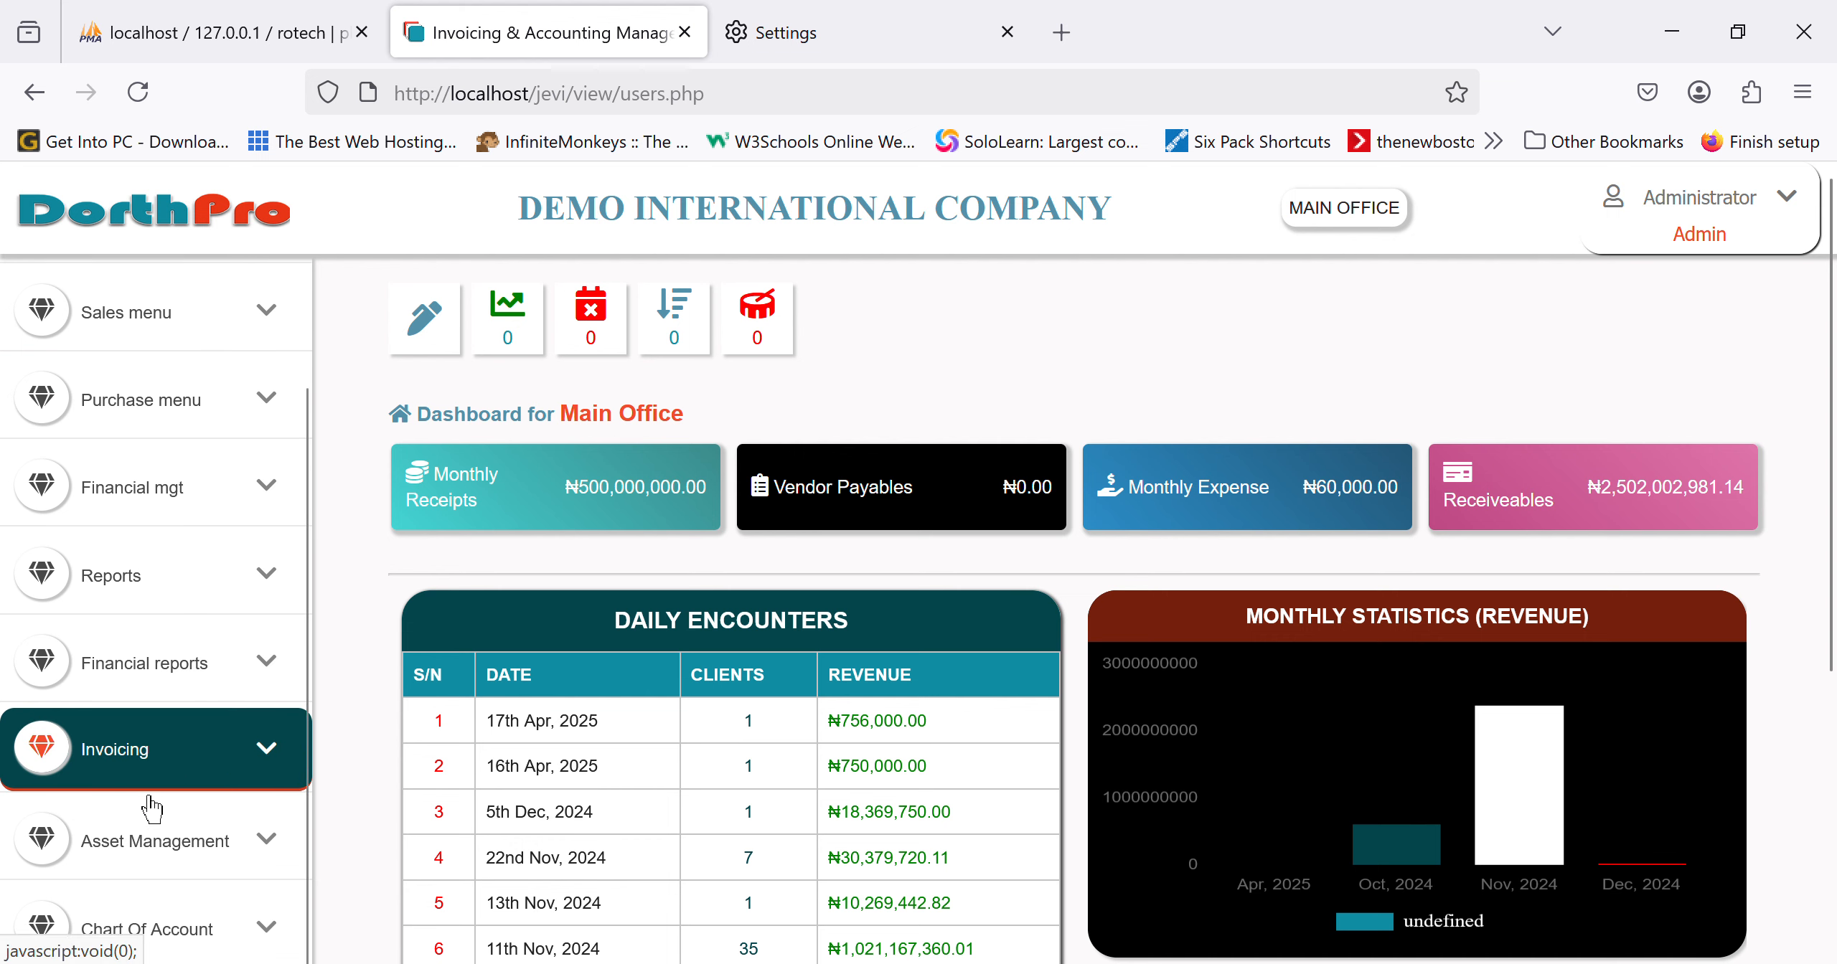
pyautogui.click(264, 690)
pyautogui.click(179, 514)
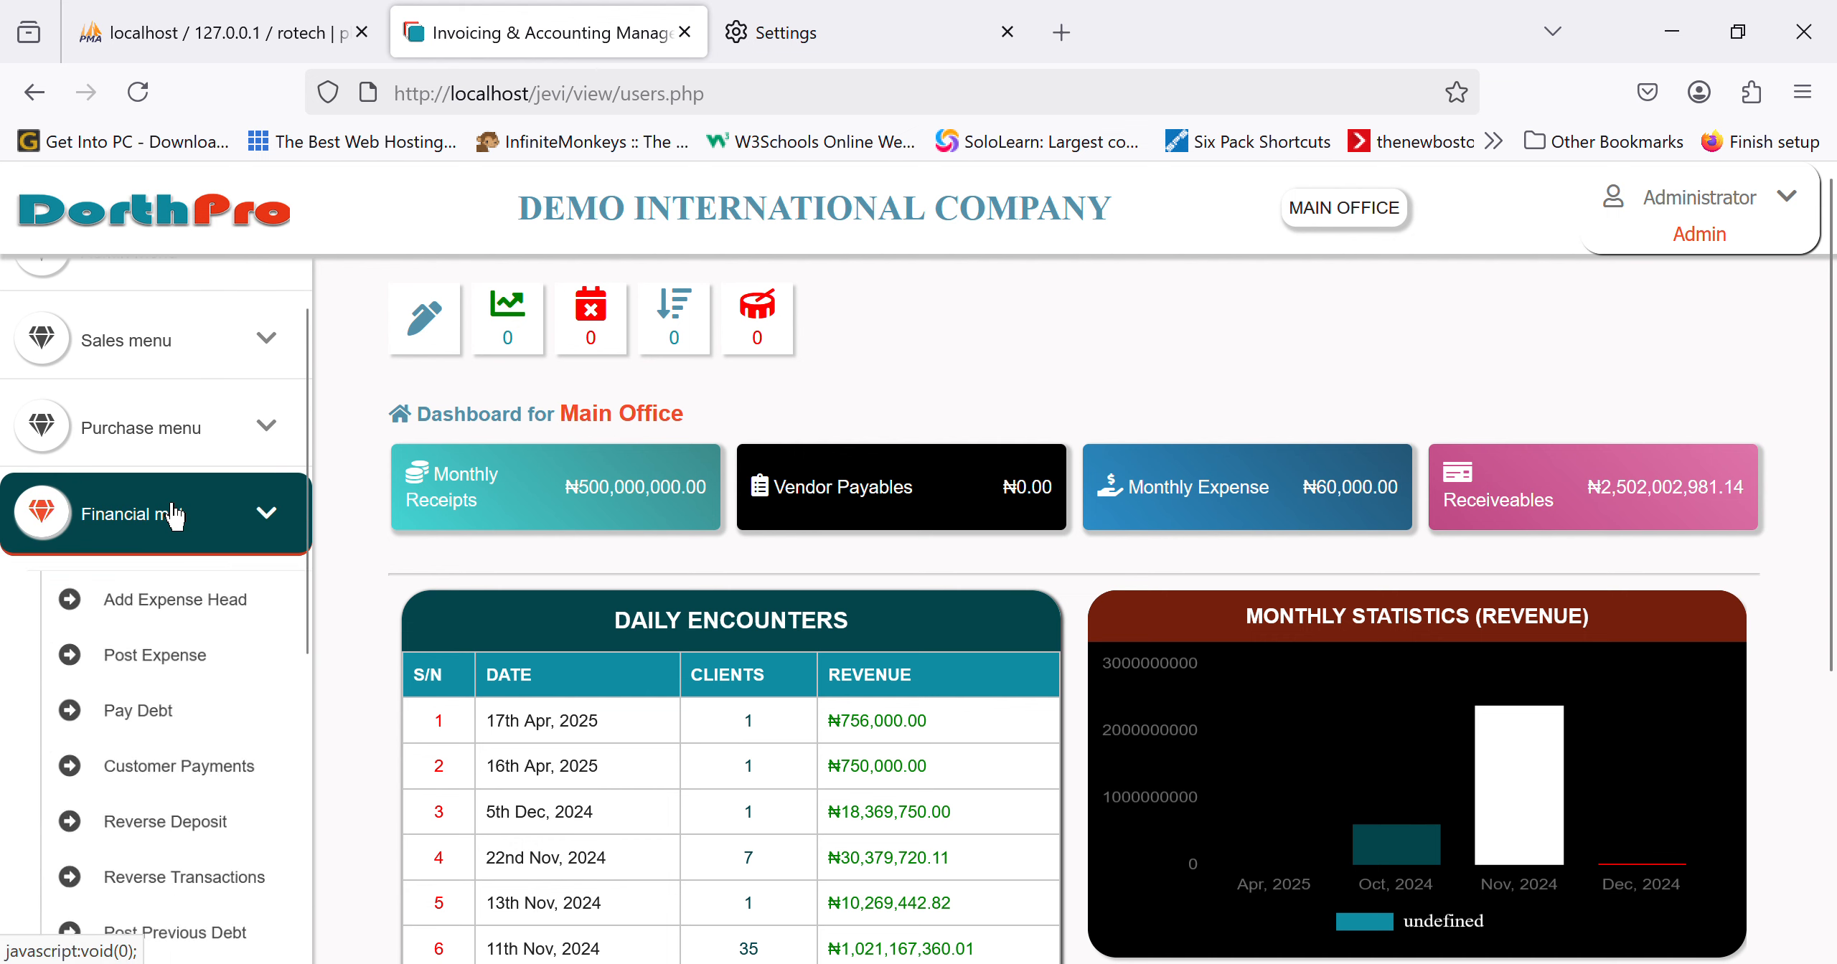
pyautogui.click(180, 775)
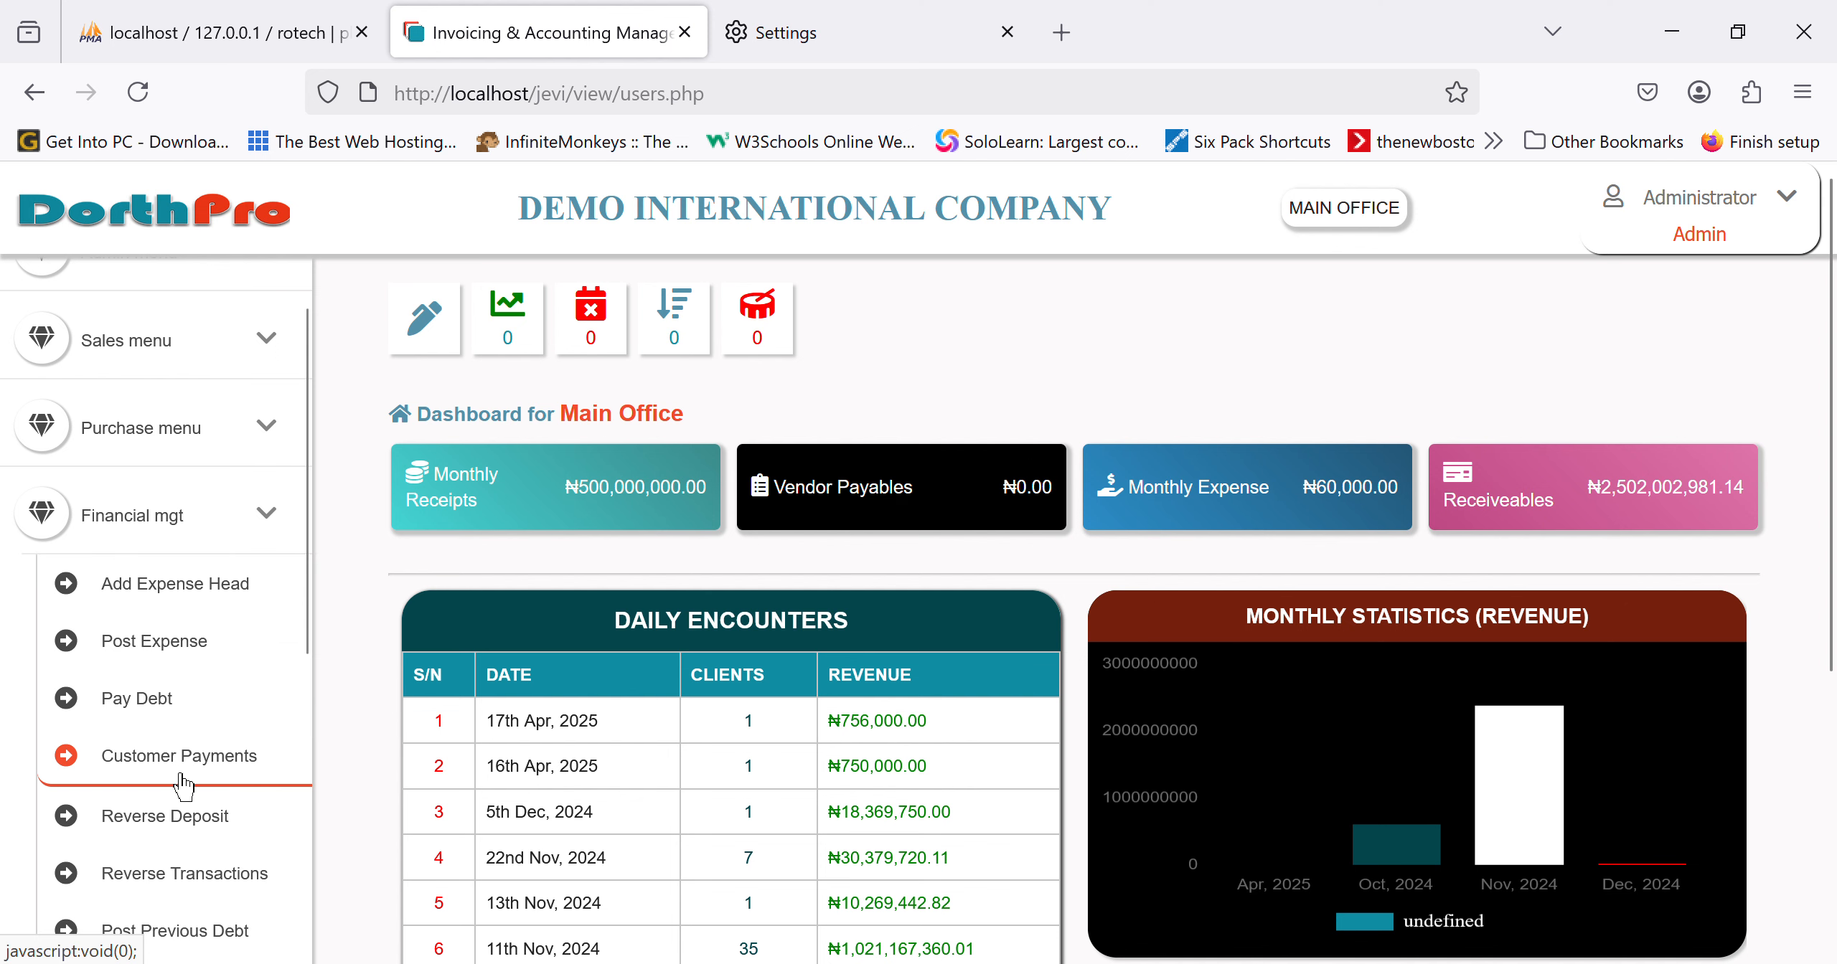
pyautogui.scroll(-1, 955, 674)
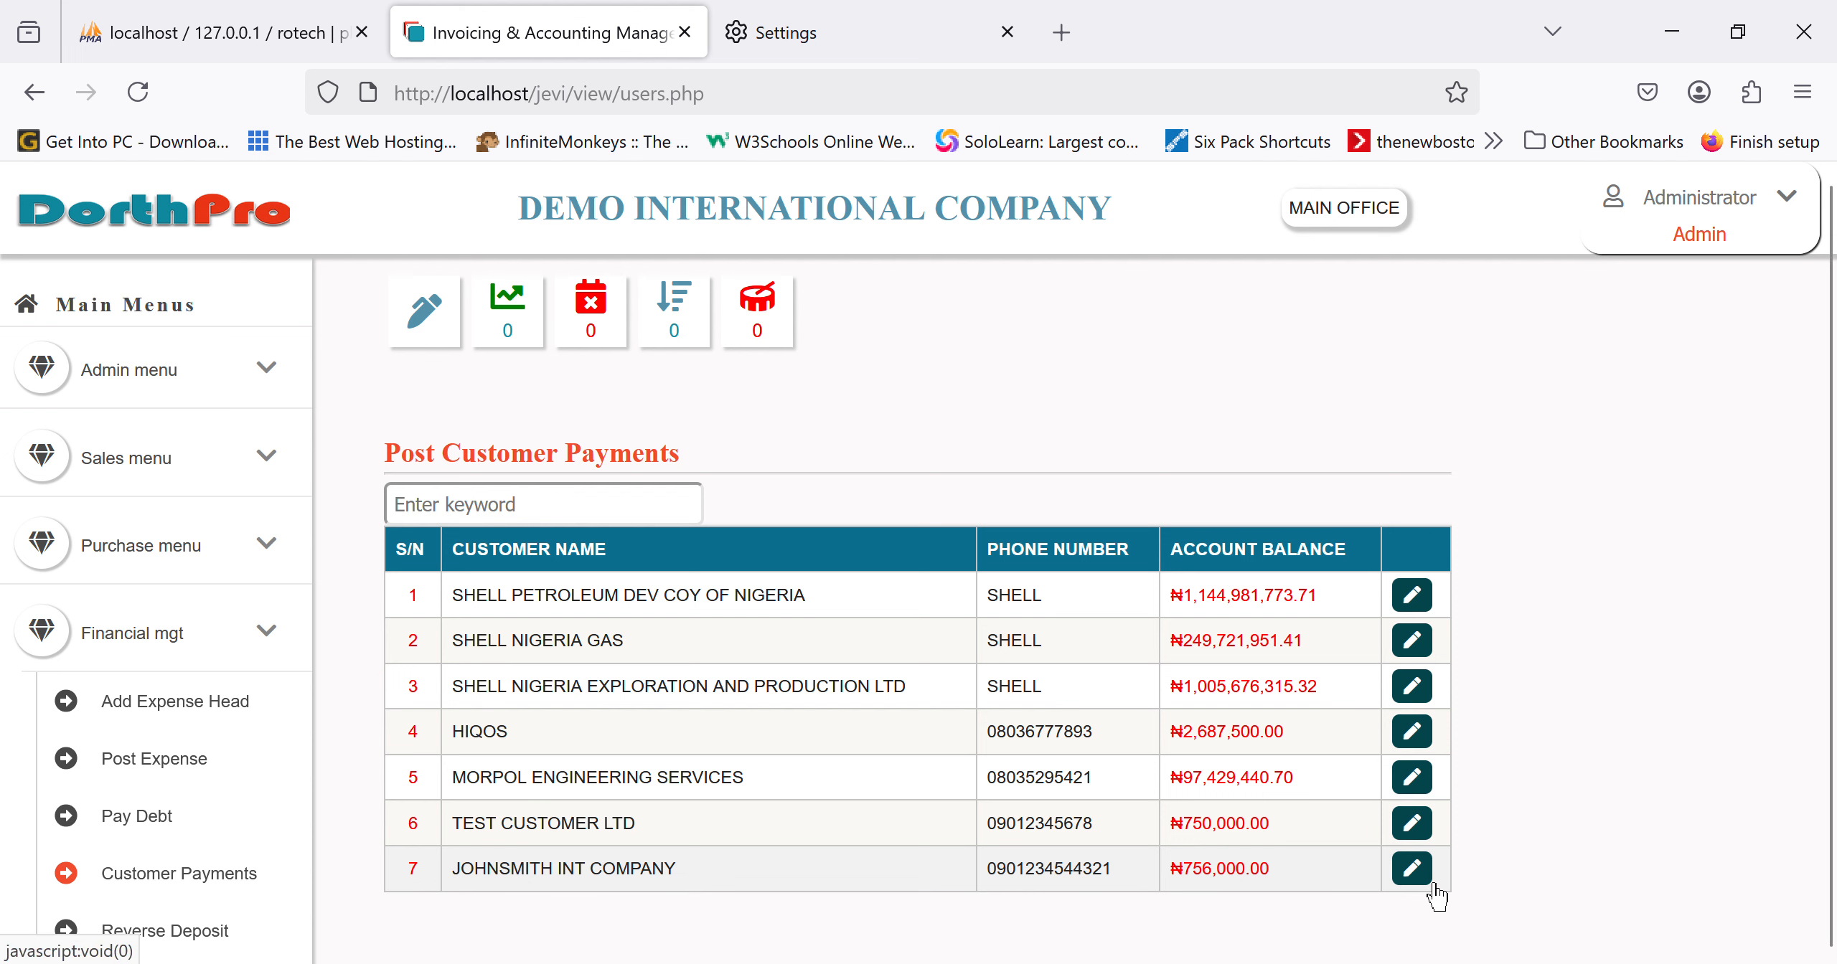
# Step: Start a 450000 payment for JOHNSMITH INT COMPANY by Transfer into ACCESS BANK
pyautogui.click(1411, 869)
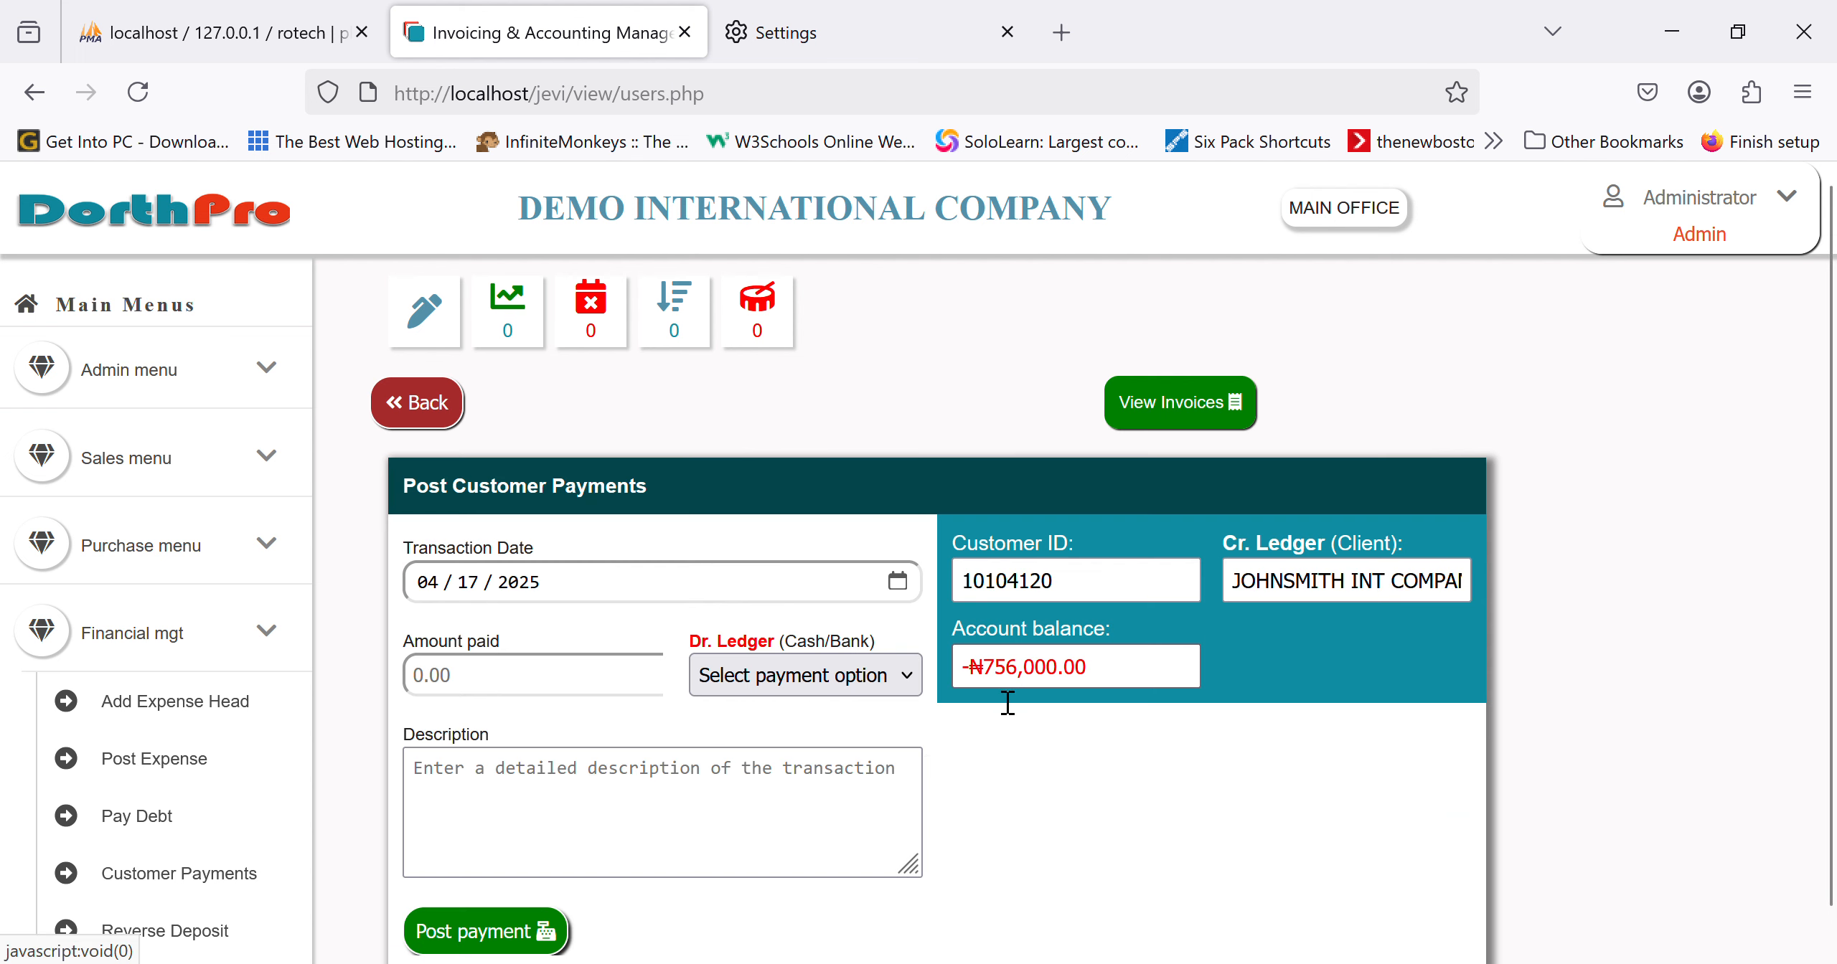
pyautogui.click(545, 695)
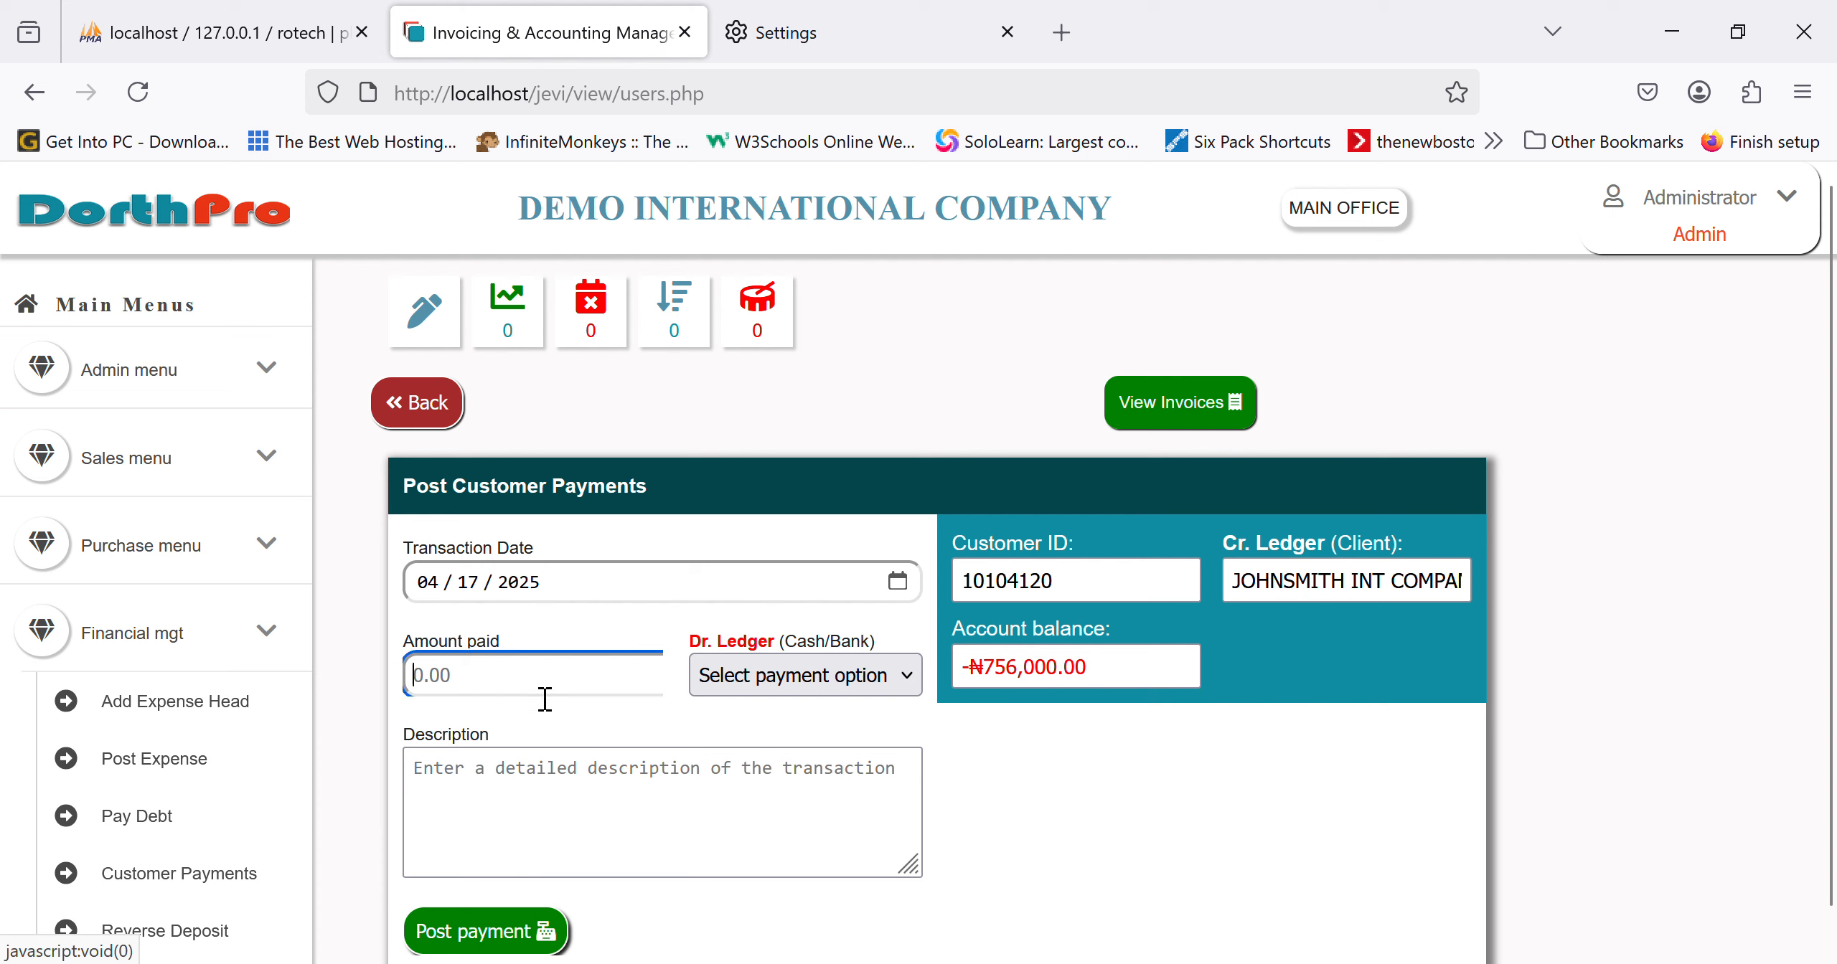
pyautogui.write('7')
pyautogui.press('BackSpace')
pyautogui.press('BackSpace')
pyautogui.press('BackSpace')
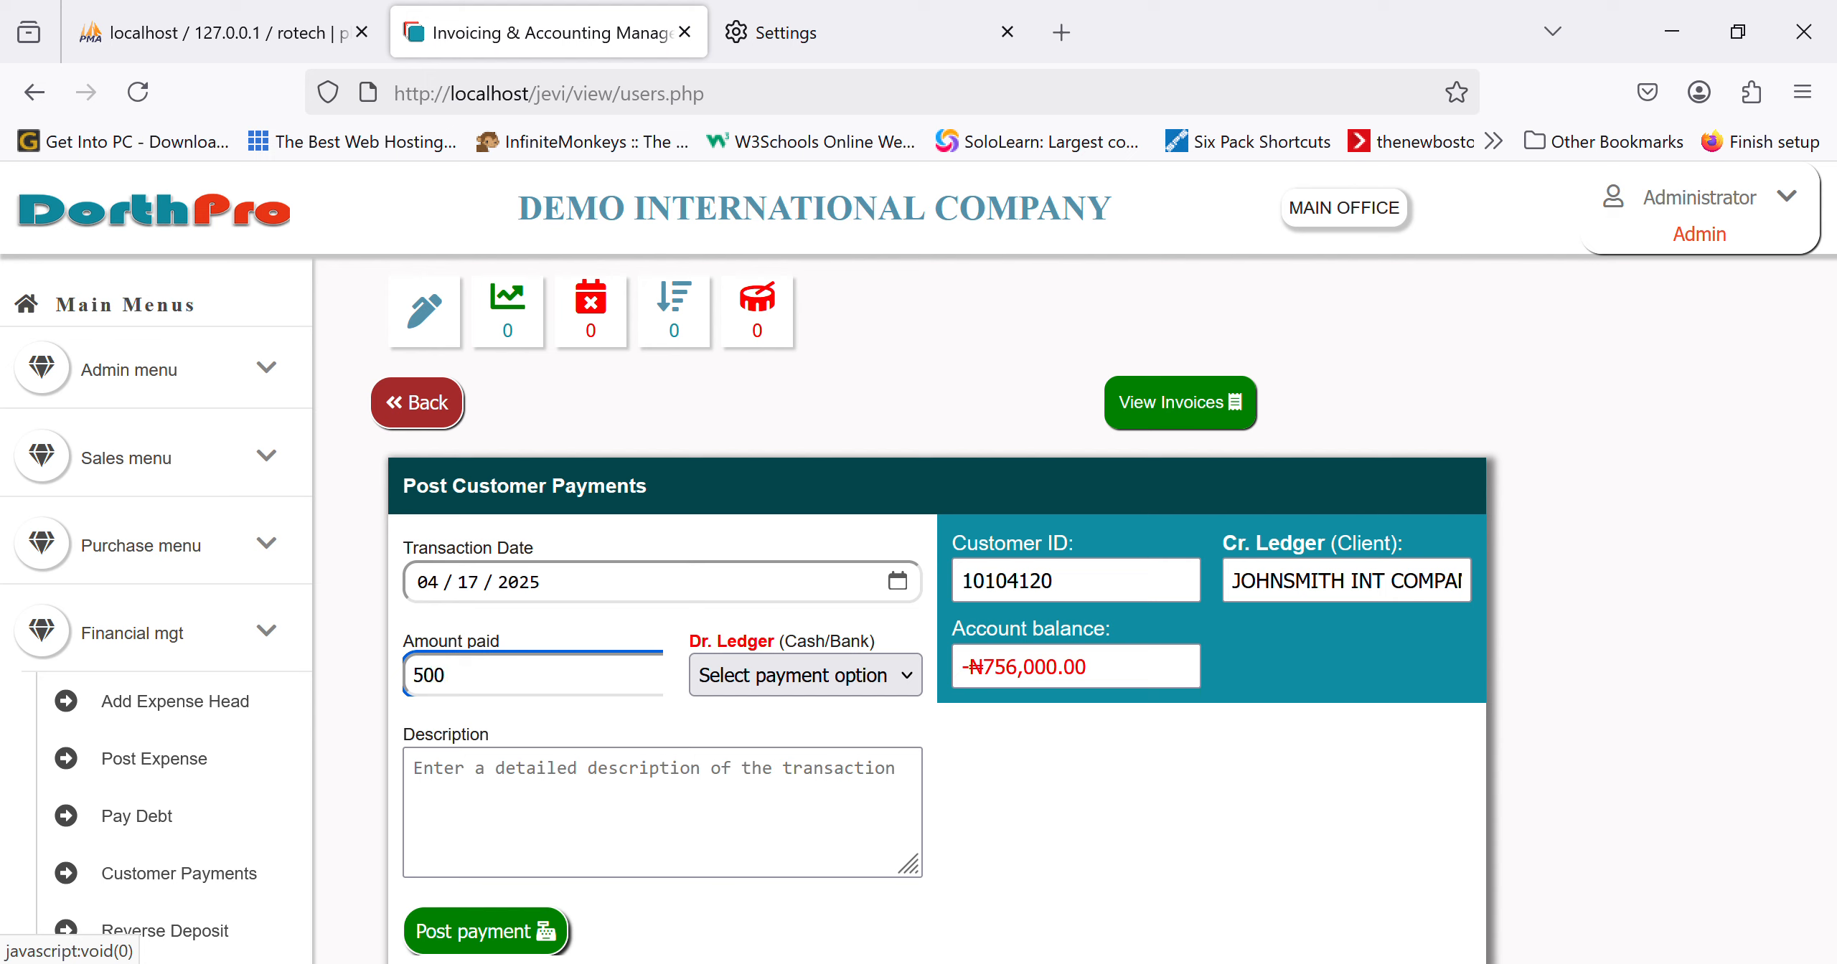
pyautogui.press('BackSpace')
pyautogui.click(803, 695)
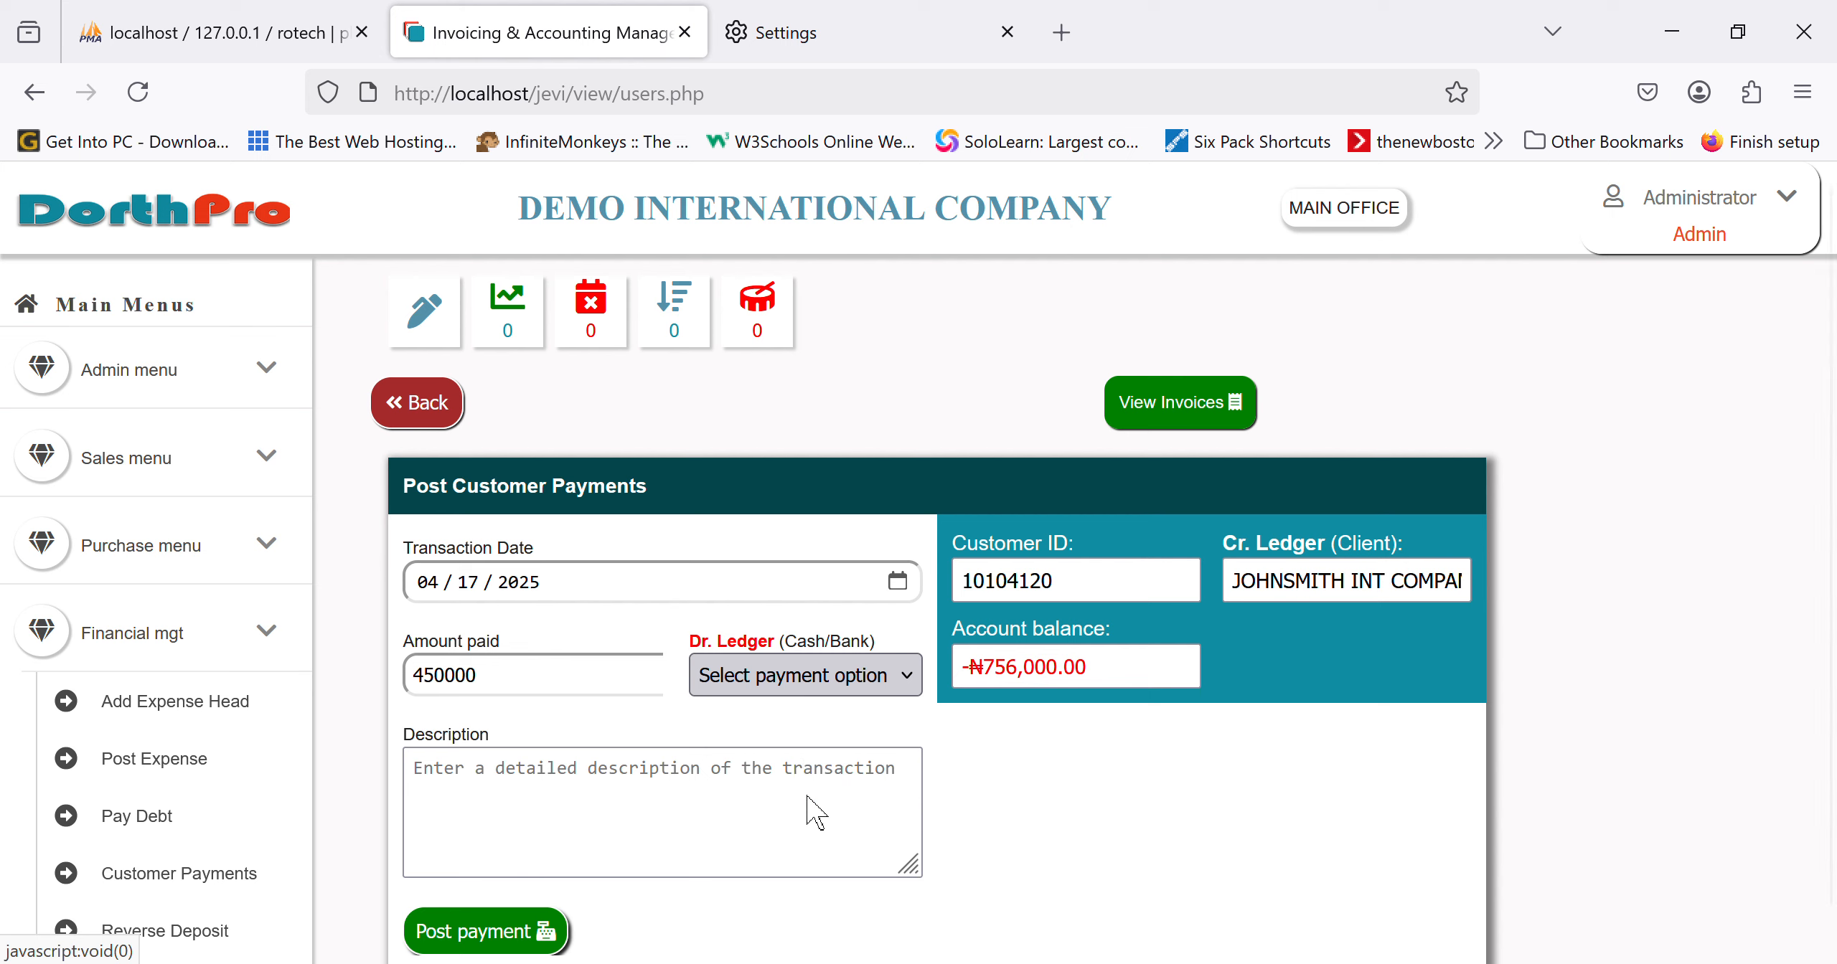
pyautogui.click(791, 843)
pyautogui.click(589, 753)
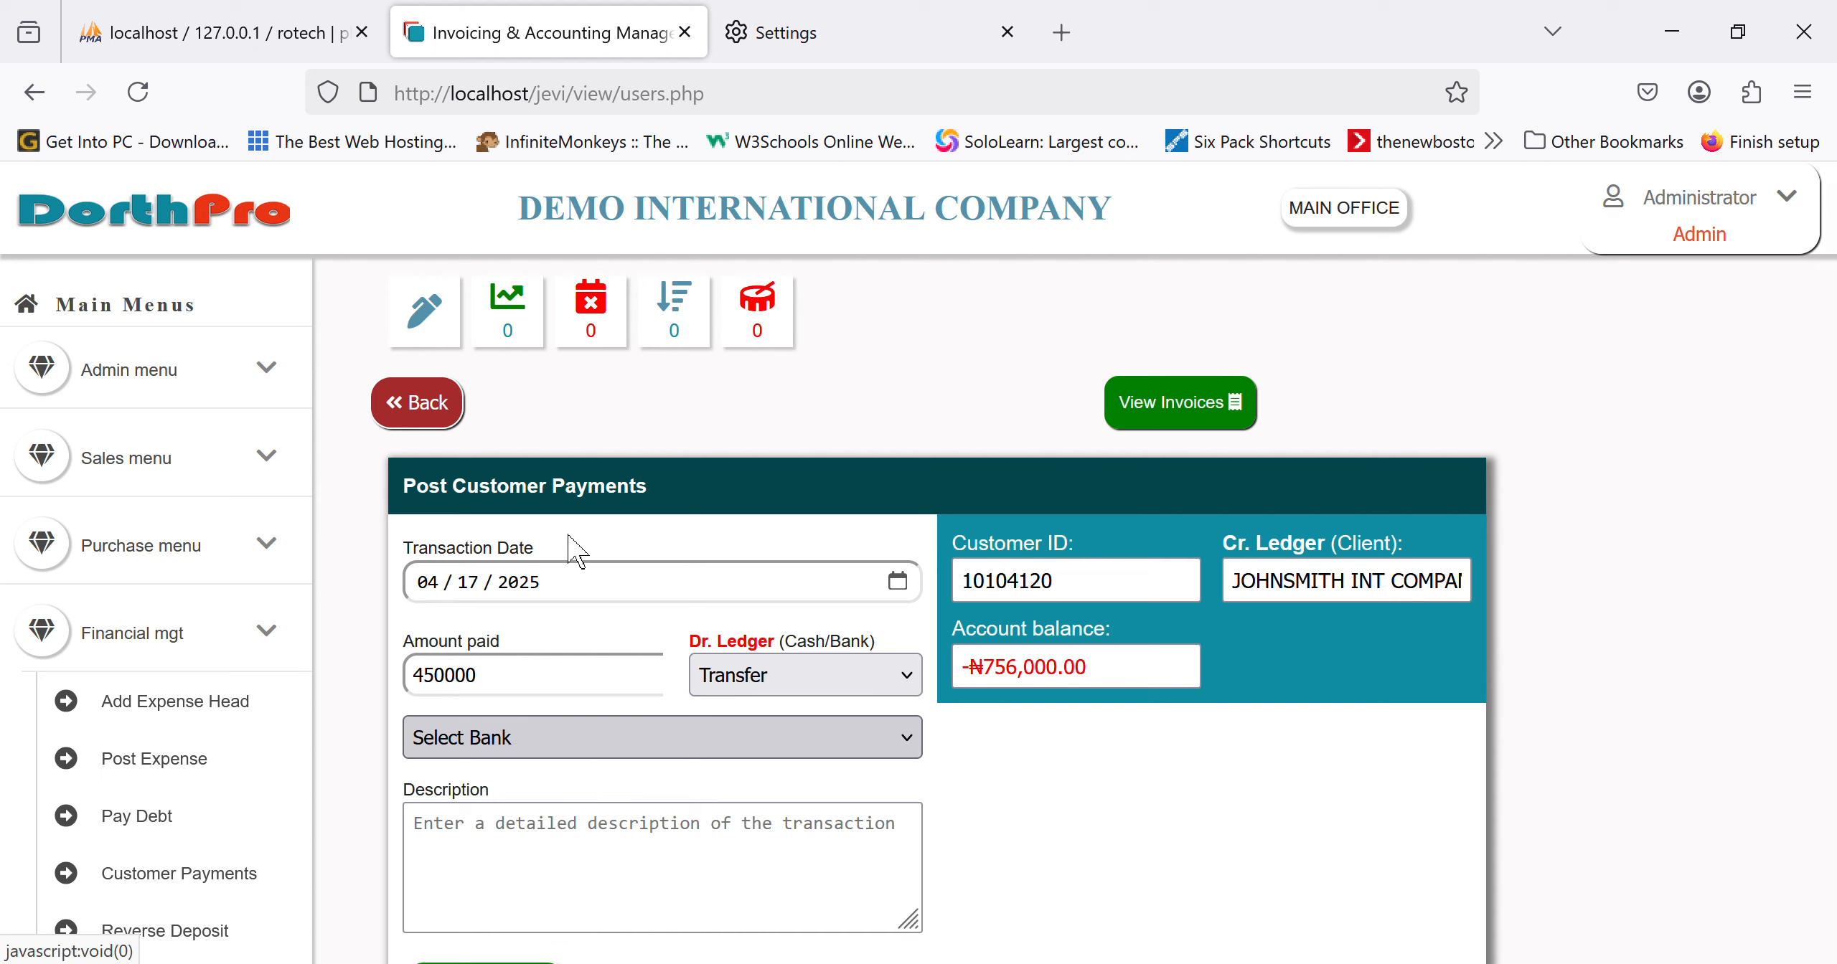
pyautogui.click(560, 510)
pyautogui.click(655, 739)
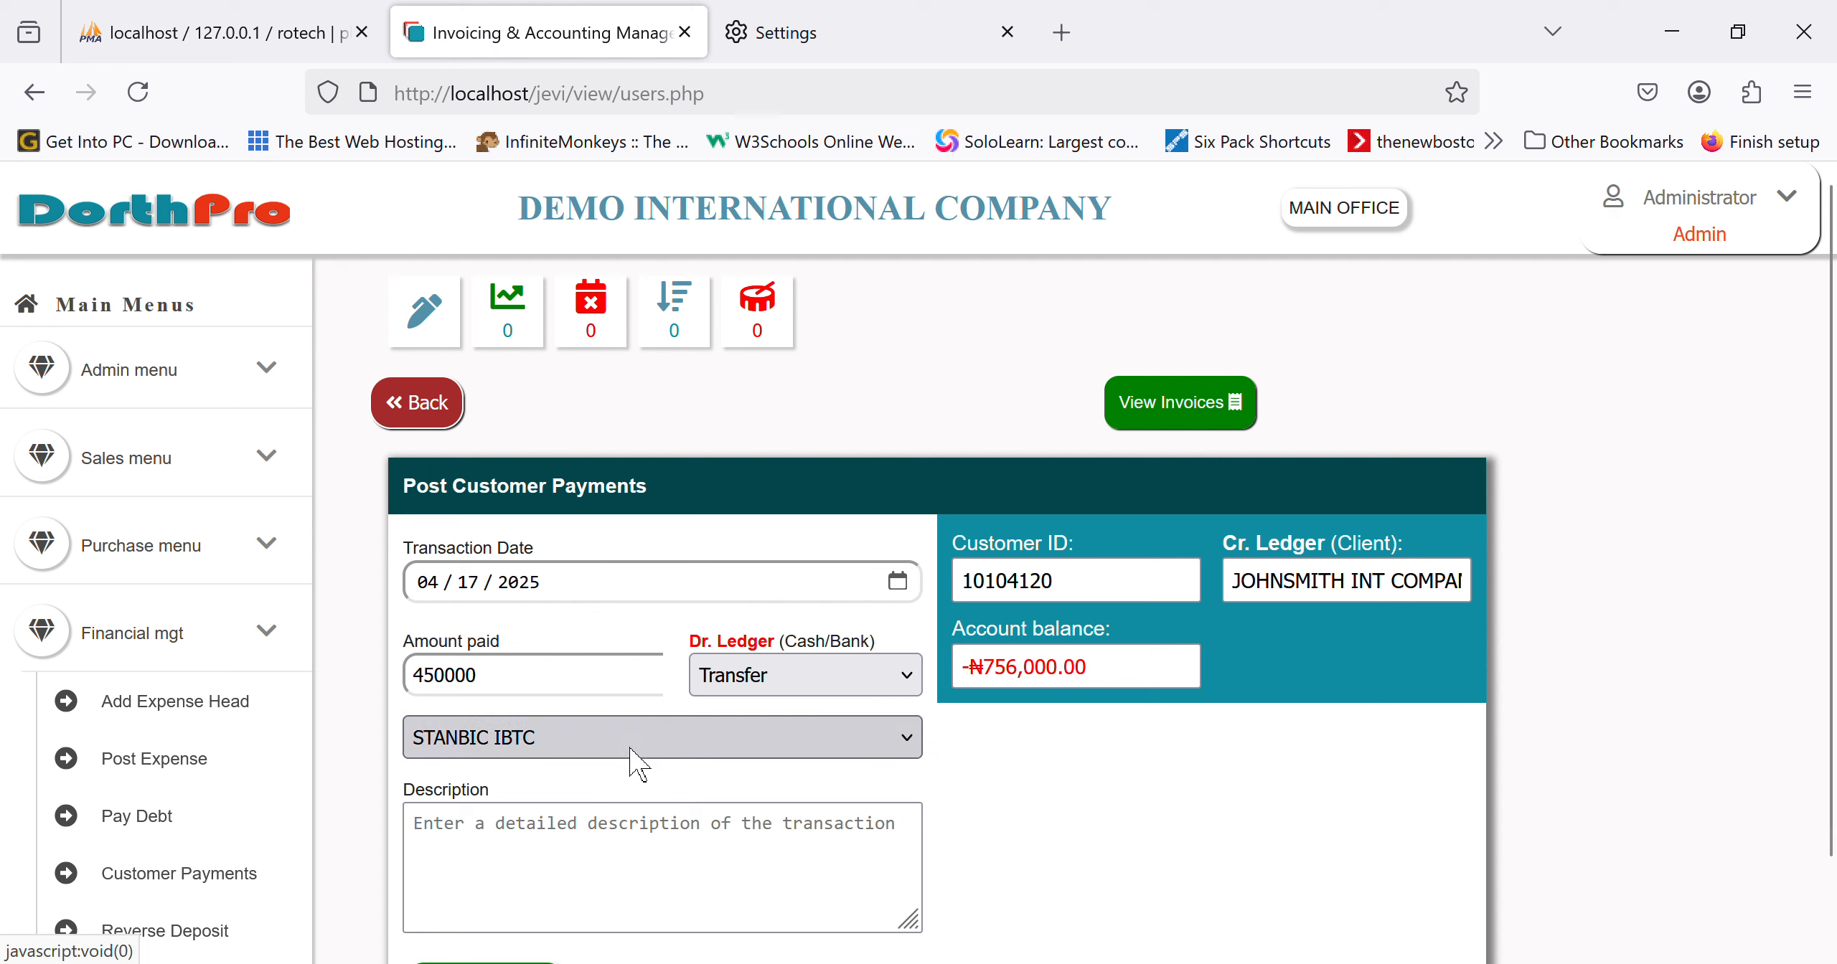
pyautogui.click(536, 719)
# Step: Describe the payment as 'Being part payment' and post it
pyautogui.click(702, 825)
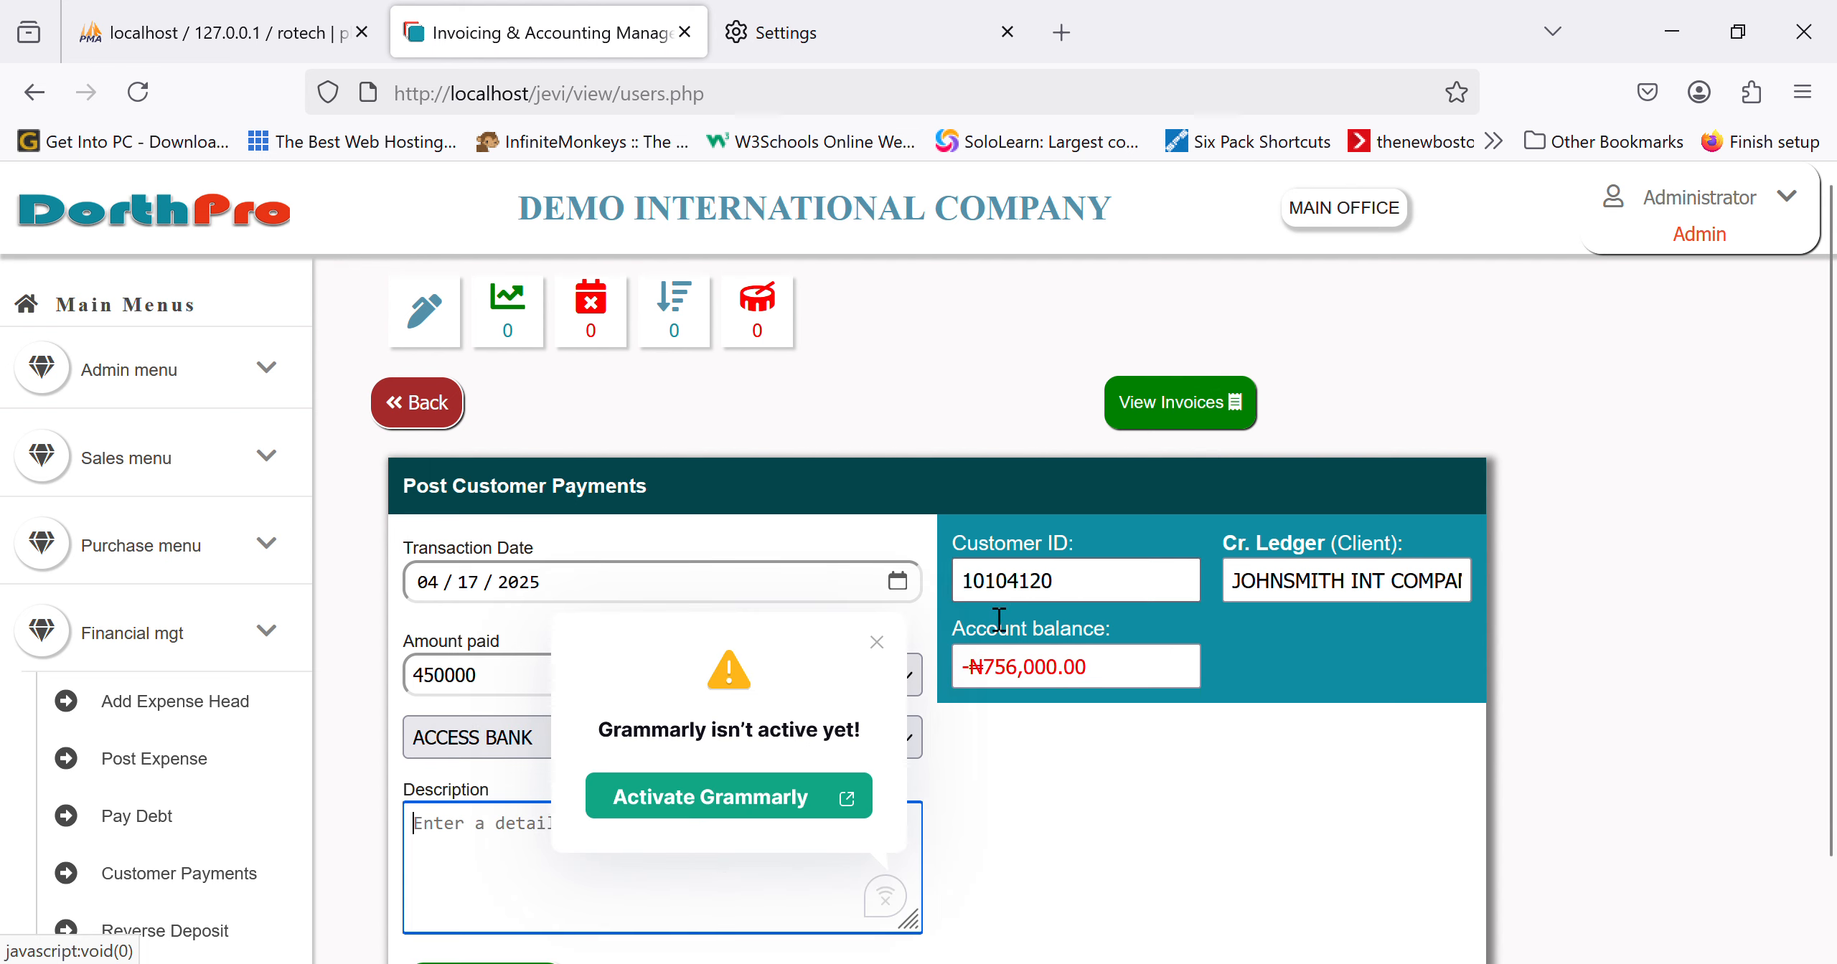
pyautogui.click(877, 642)
pyautogui.write('B')
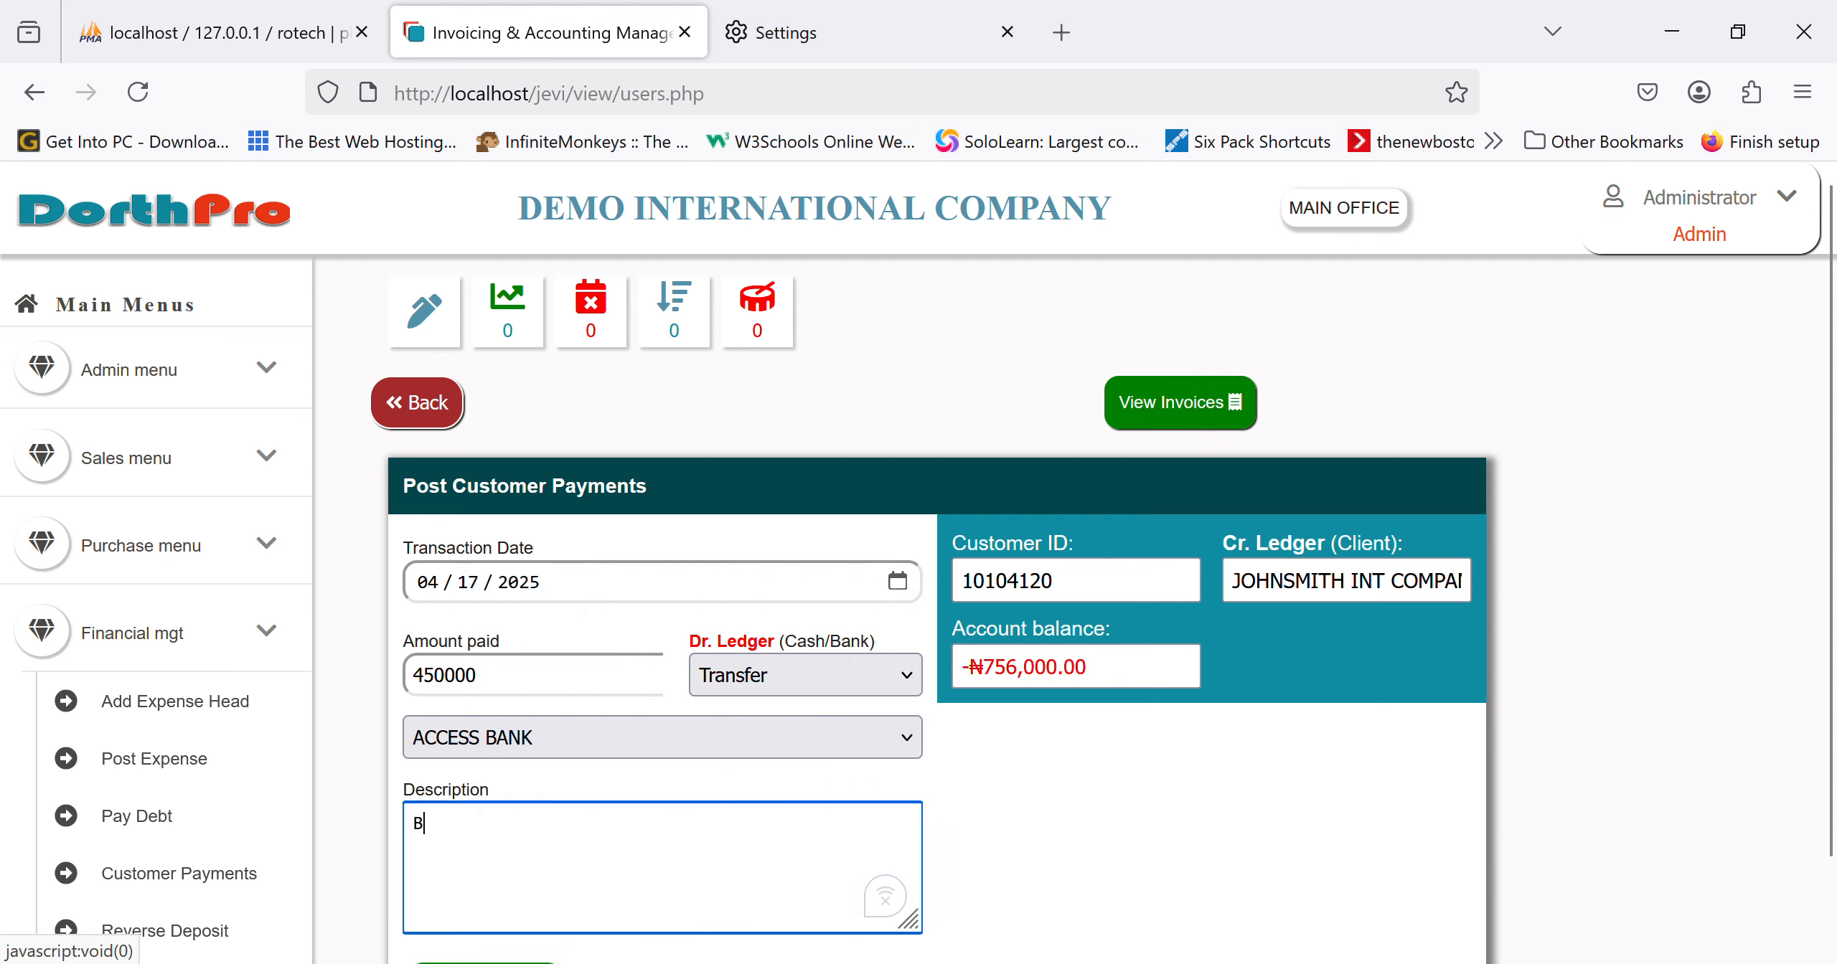
pyautogui.write('eing part payment for invoice')
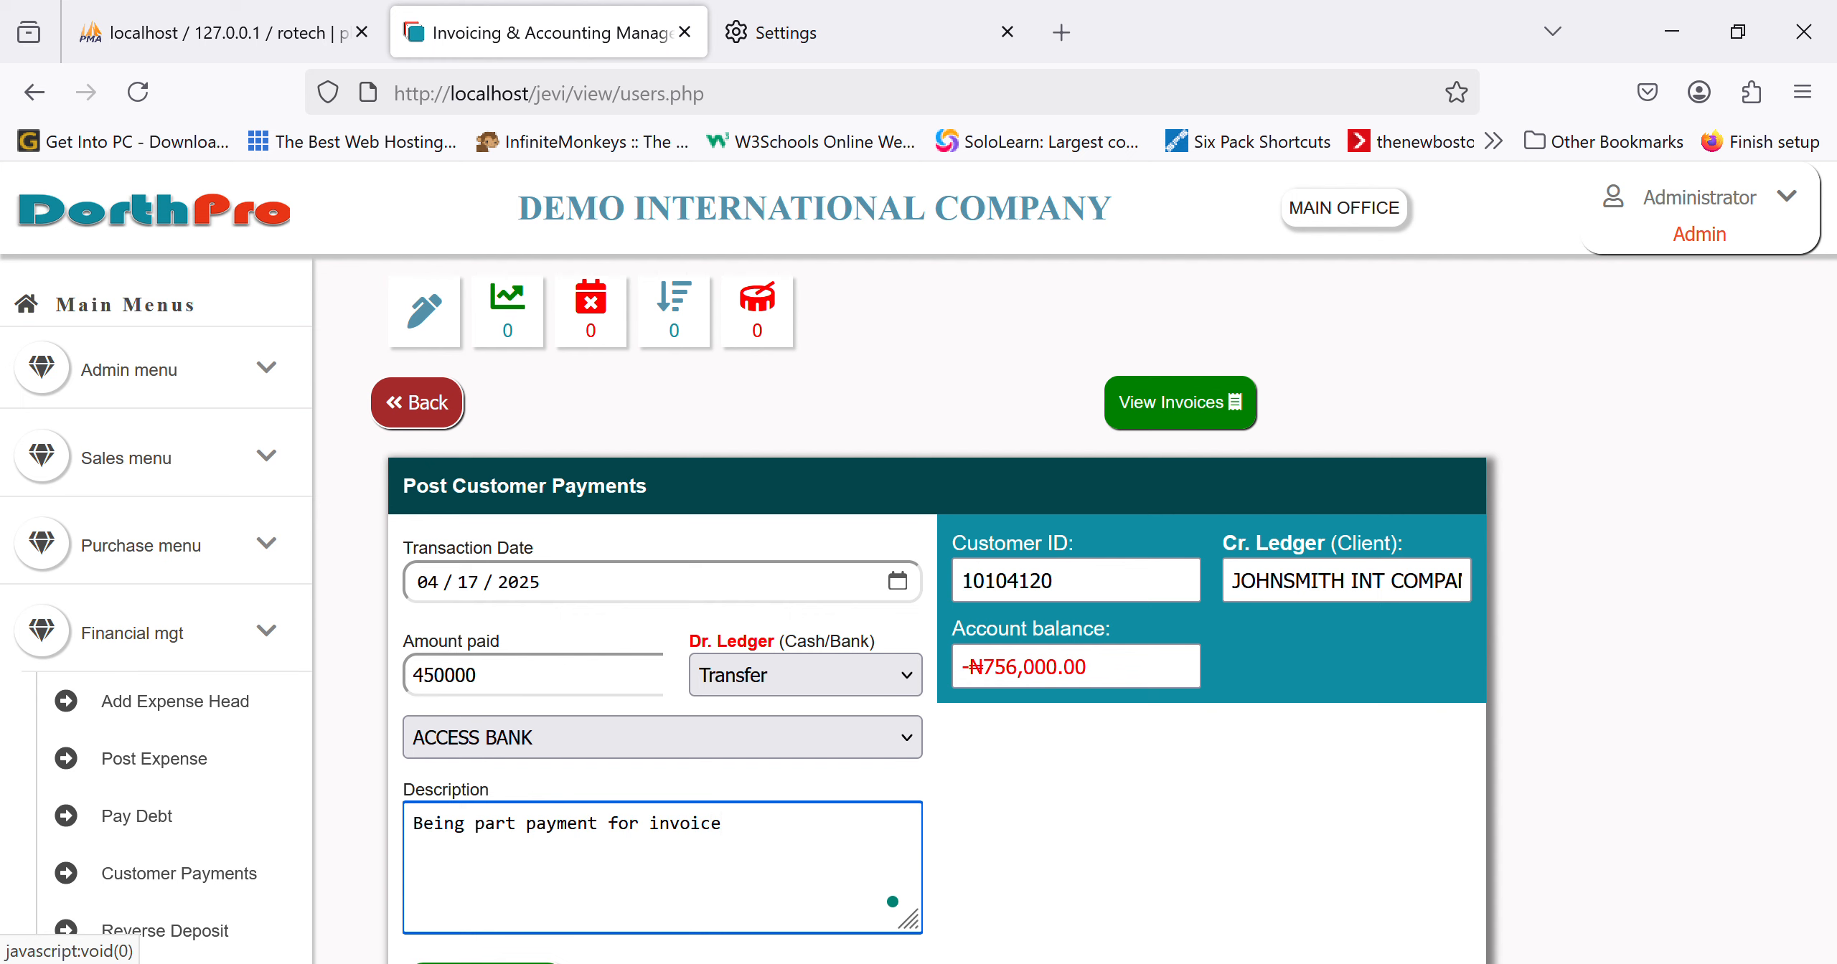
pyautogui.scroll(-2, 486, 933)
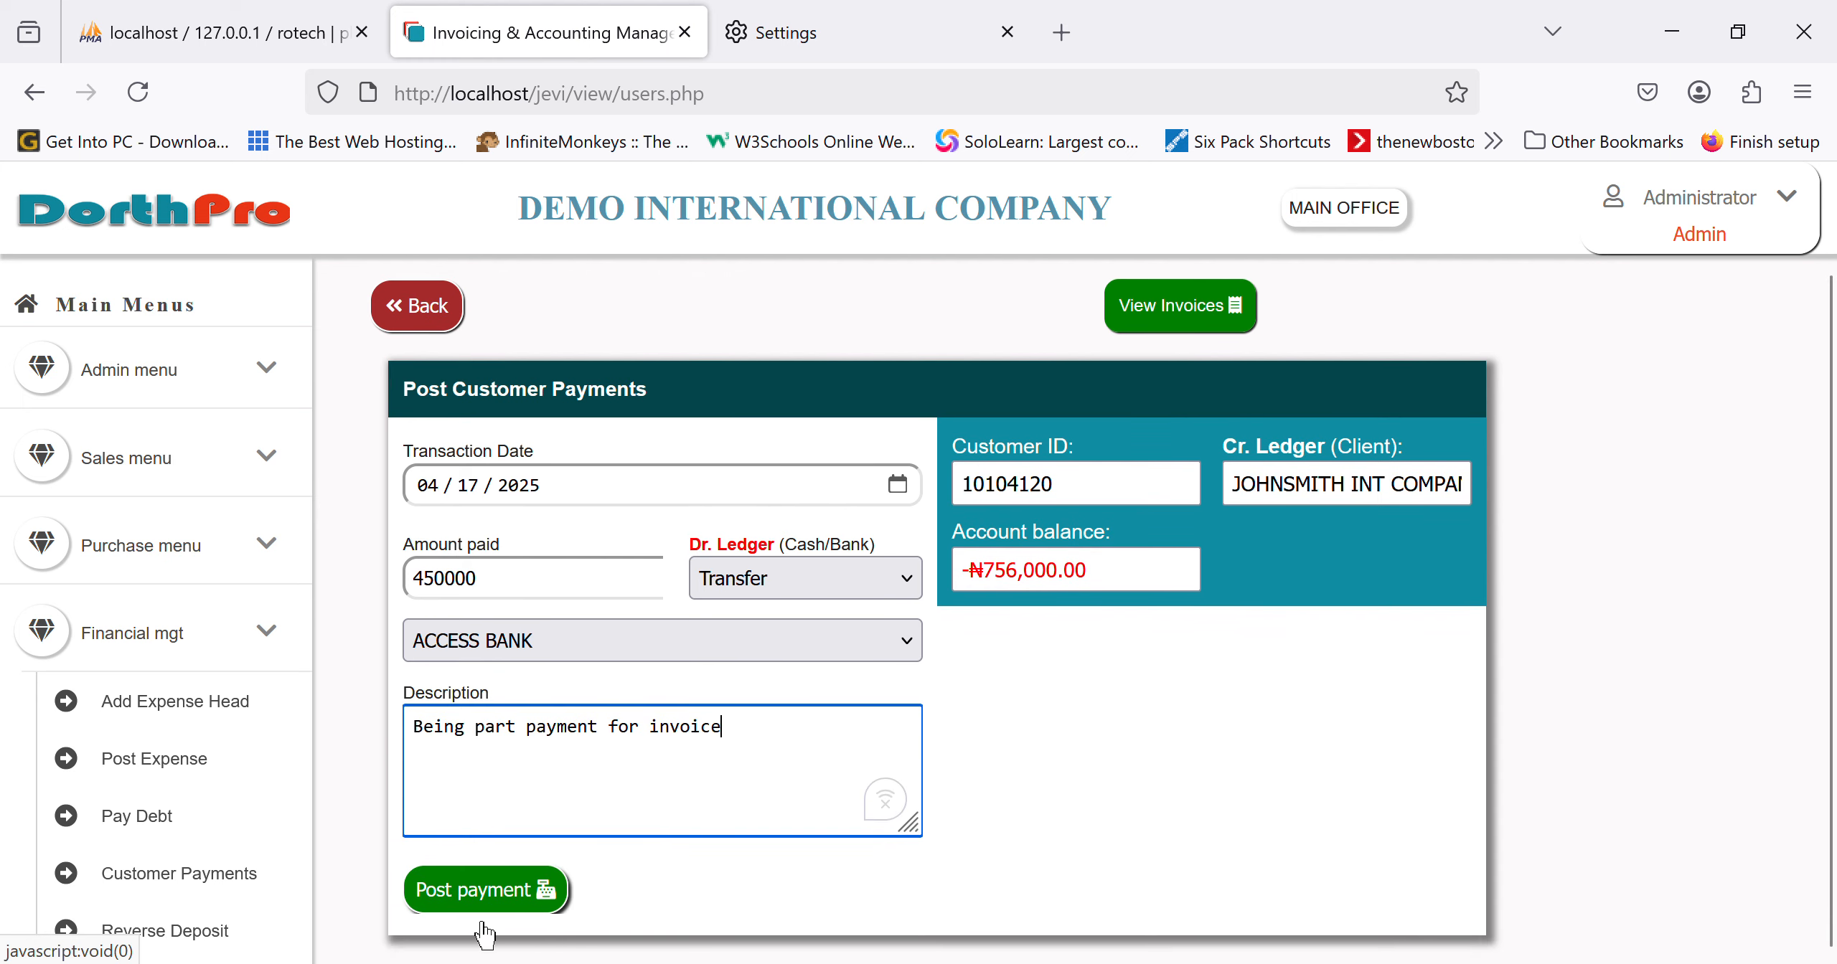
pyautogui.click(484, 925)
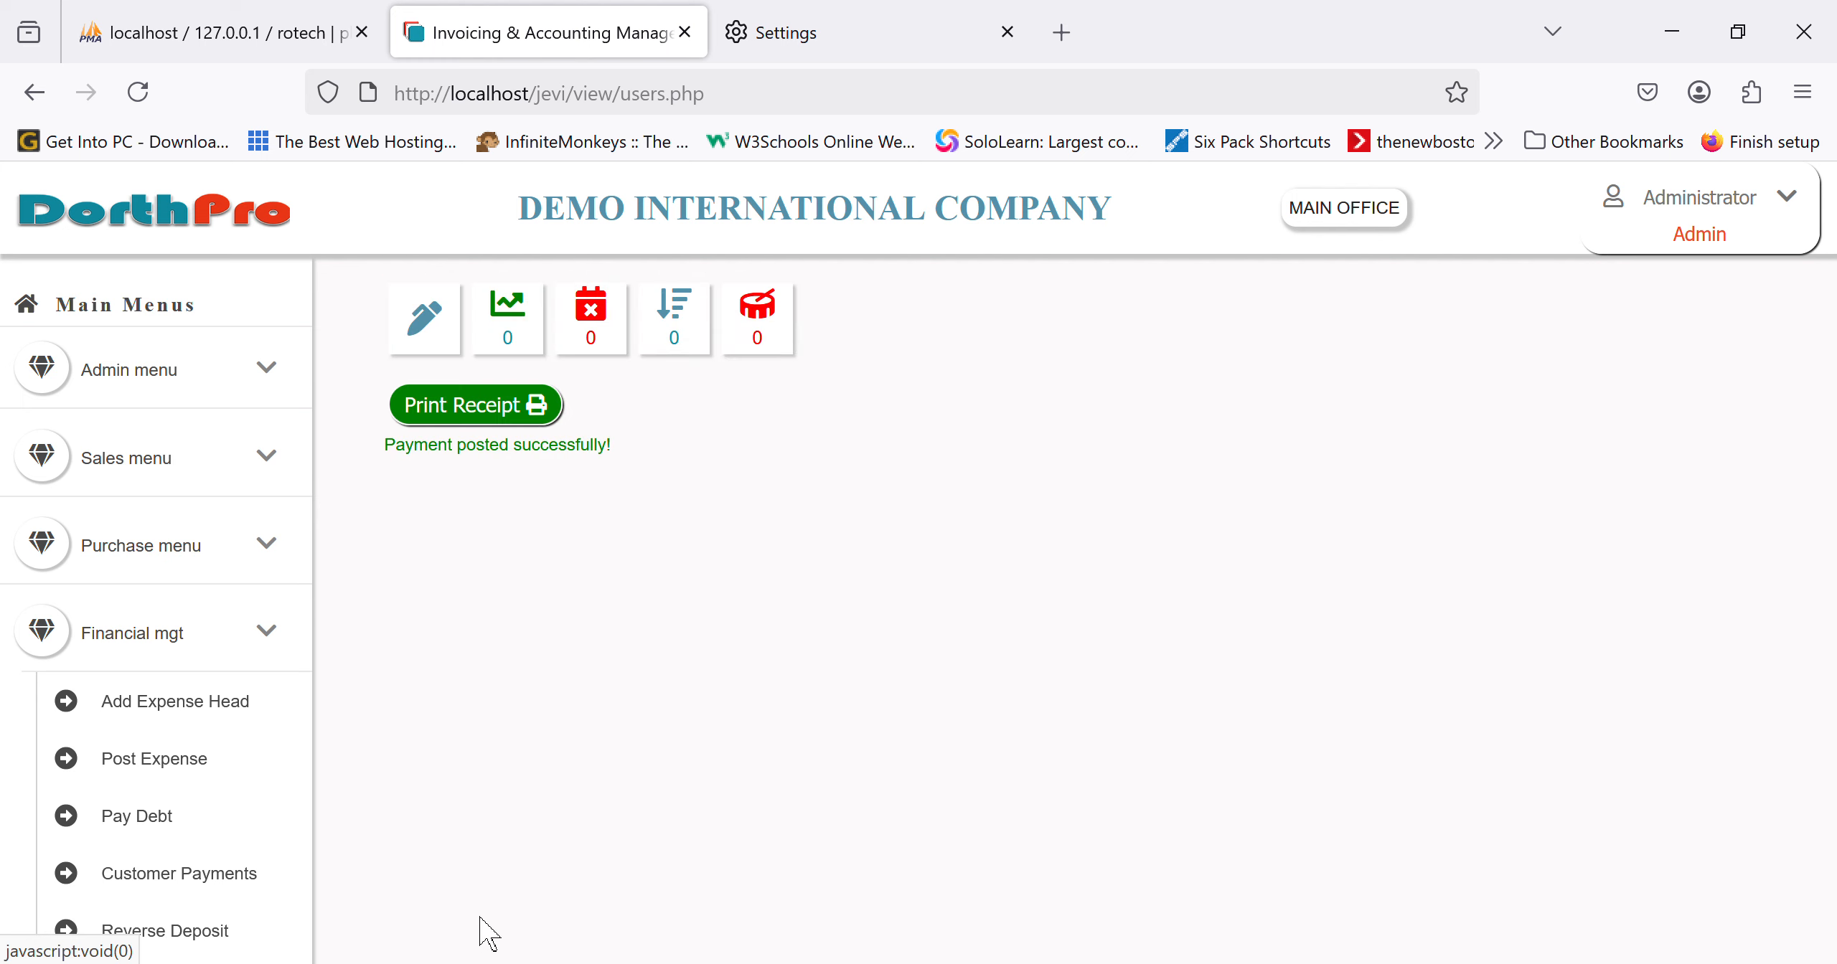
# Step: Cancel the payment receipt print, check the ₦306,000 remaining balance, and return to the dashboard
pyautogui.click(516, 428)
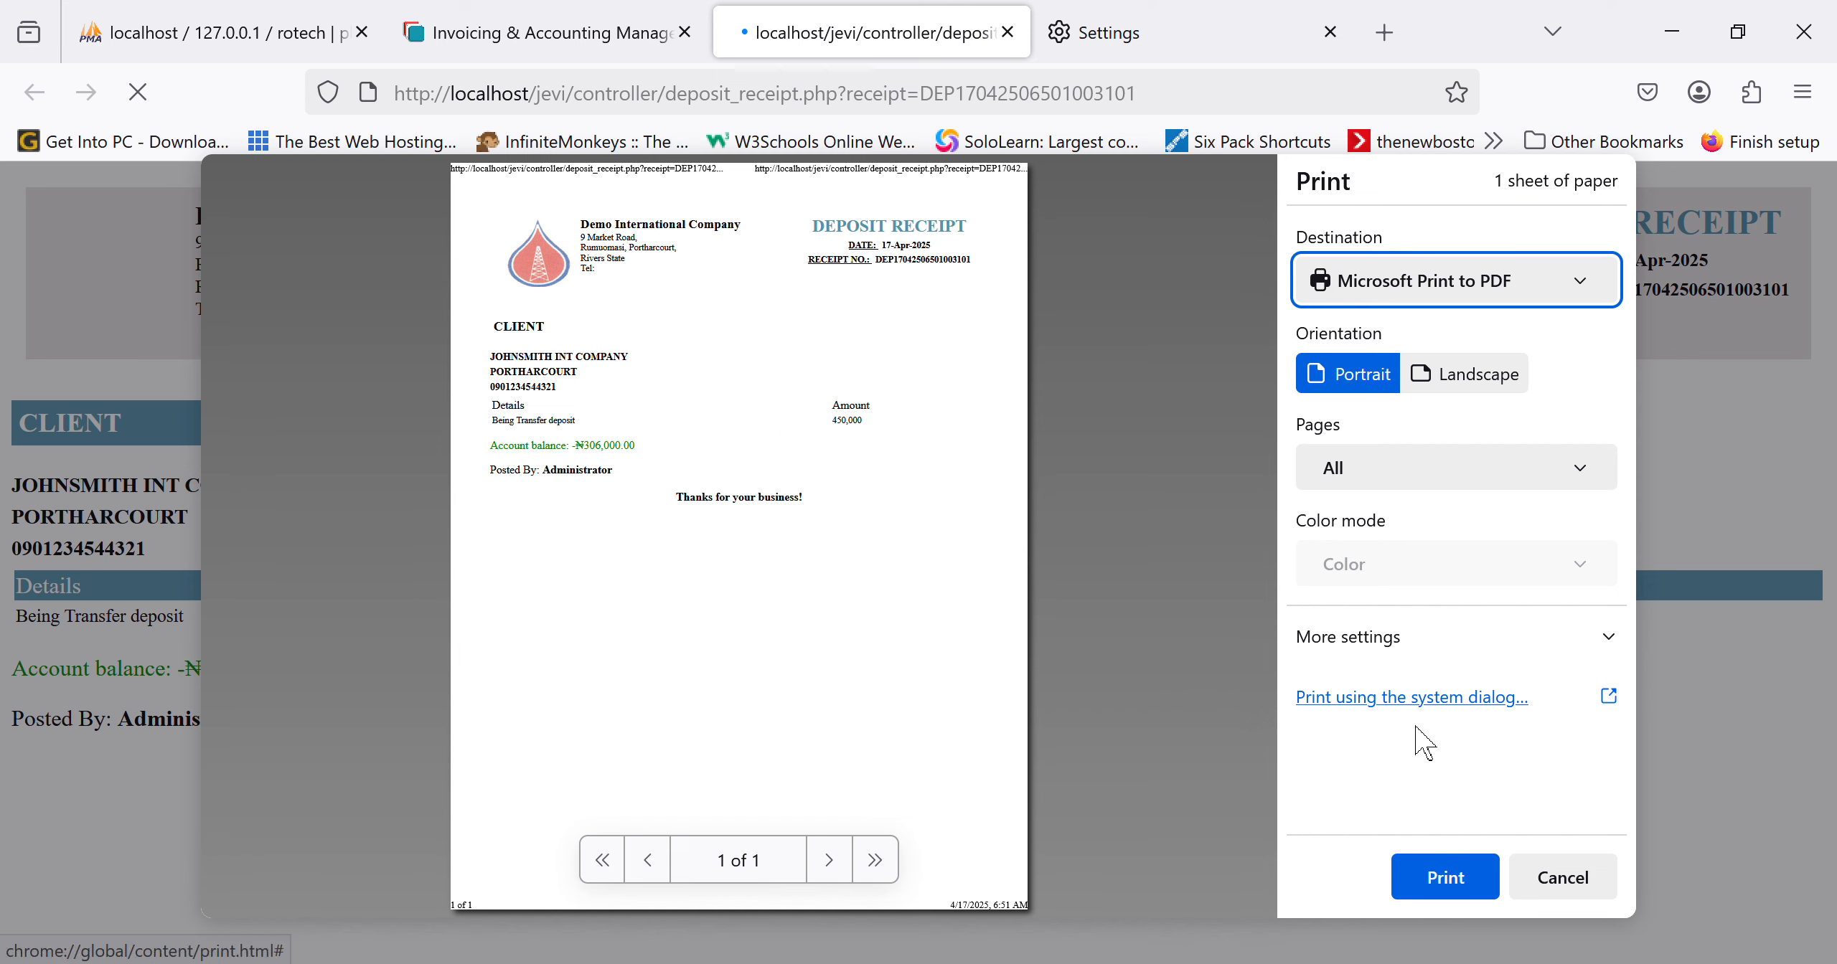
pyautogui.click(1563, 878)
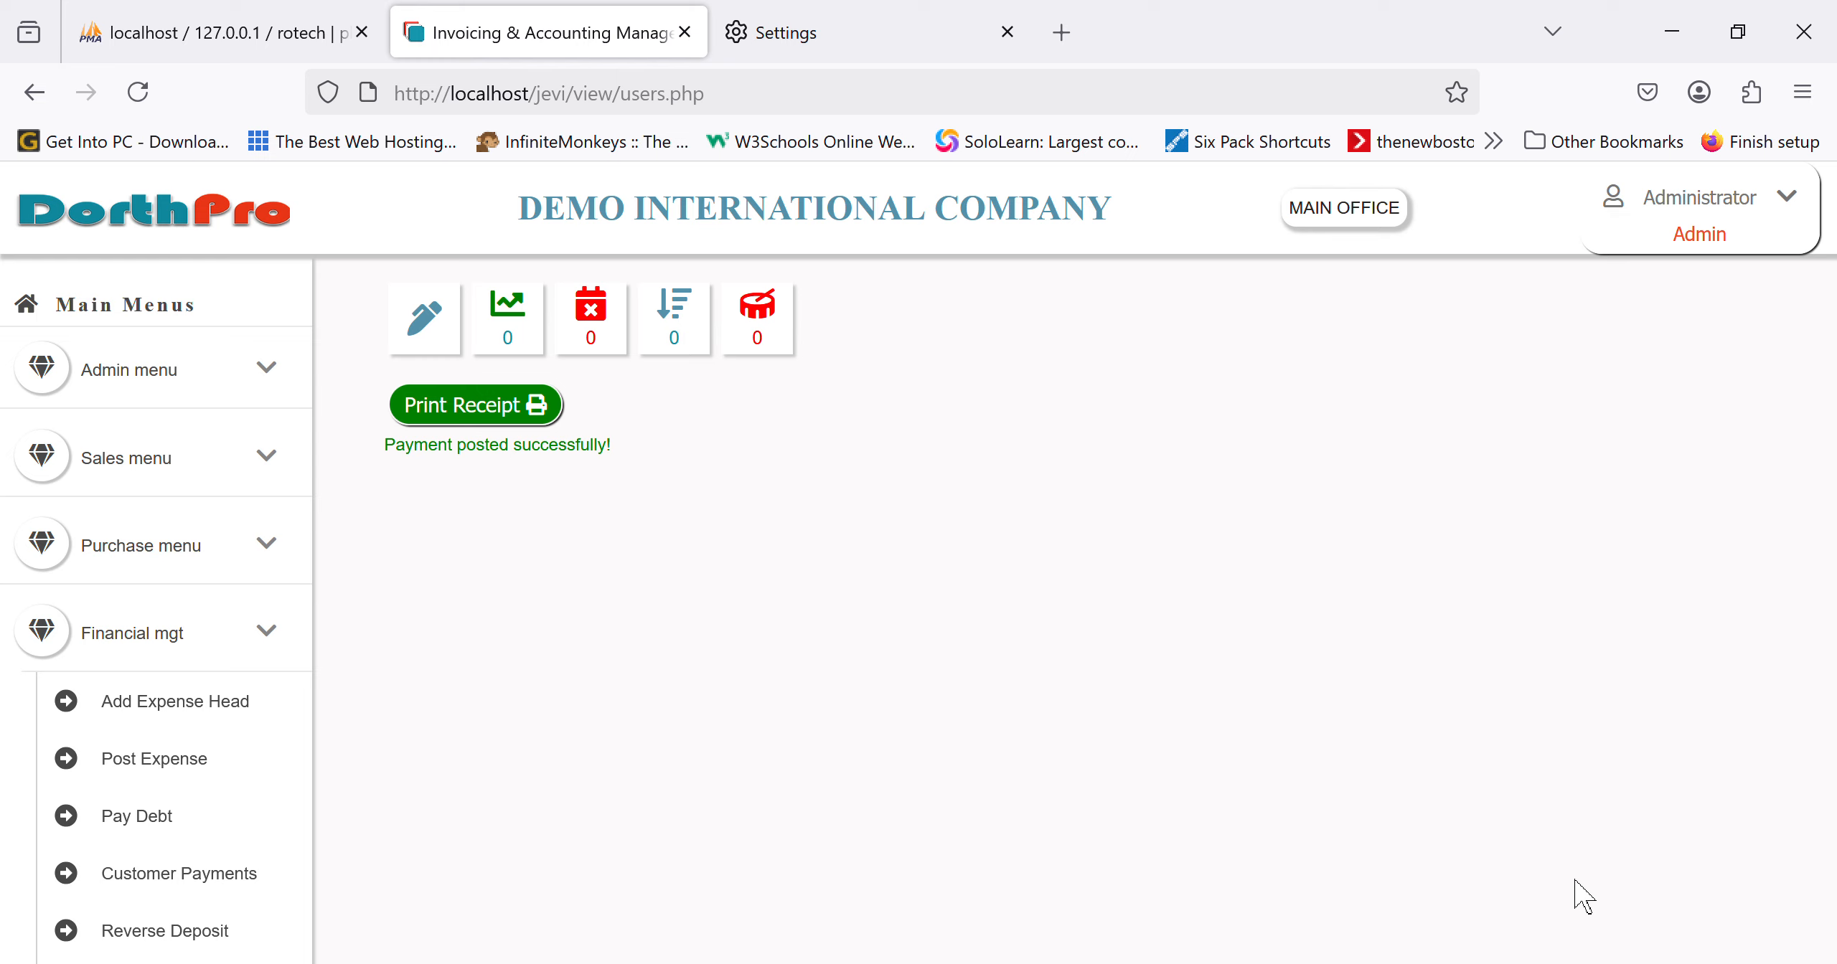
pyautogui.scroll(-2, 196, 694)
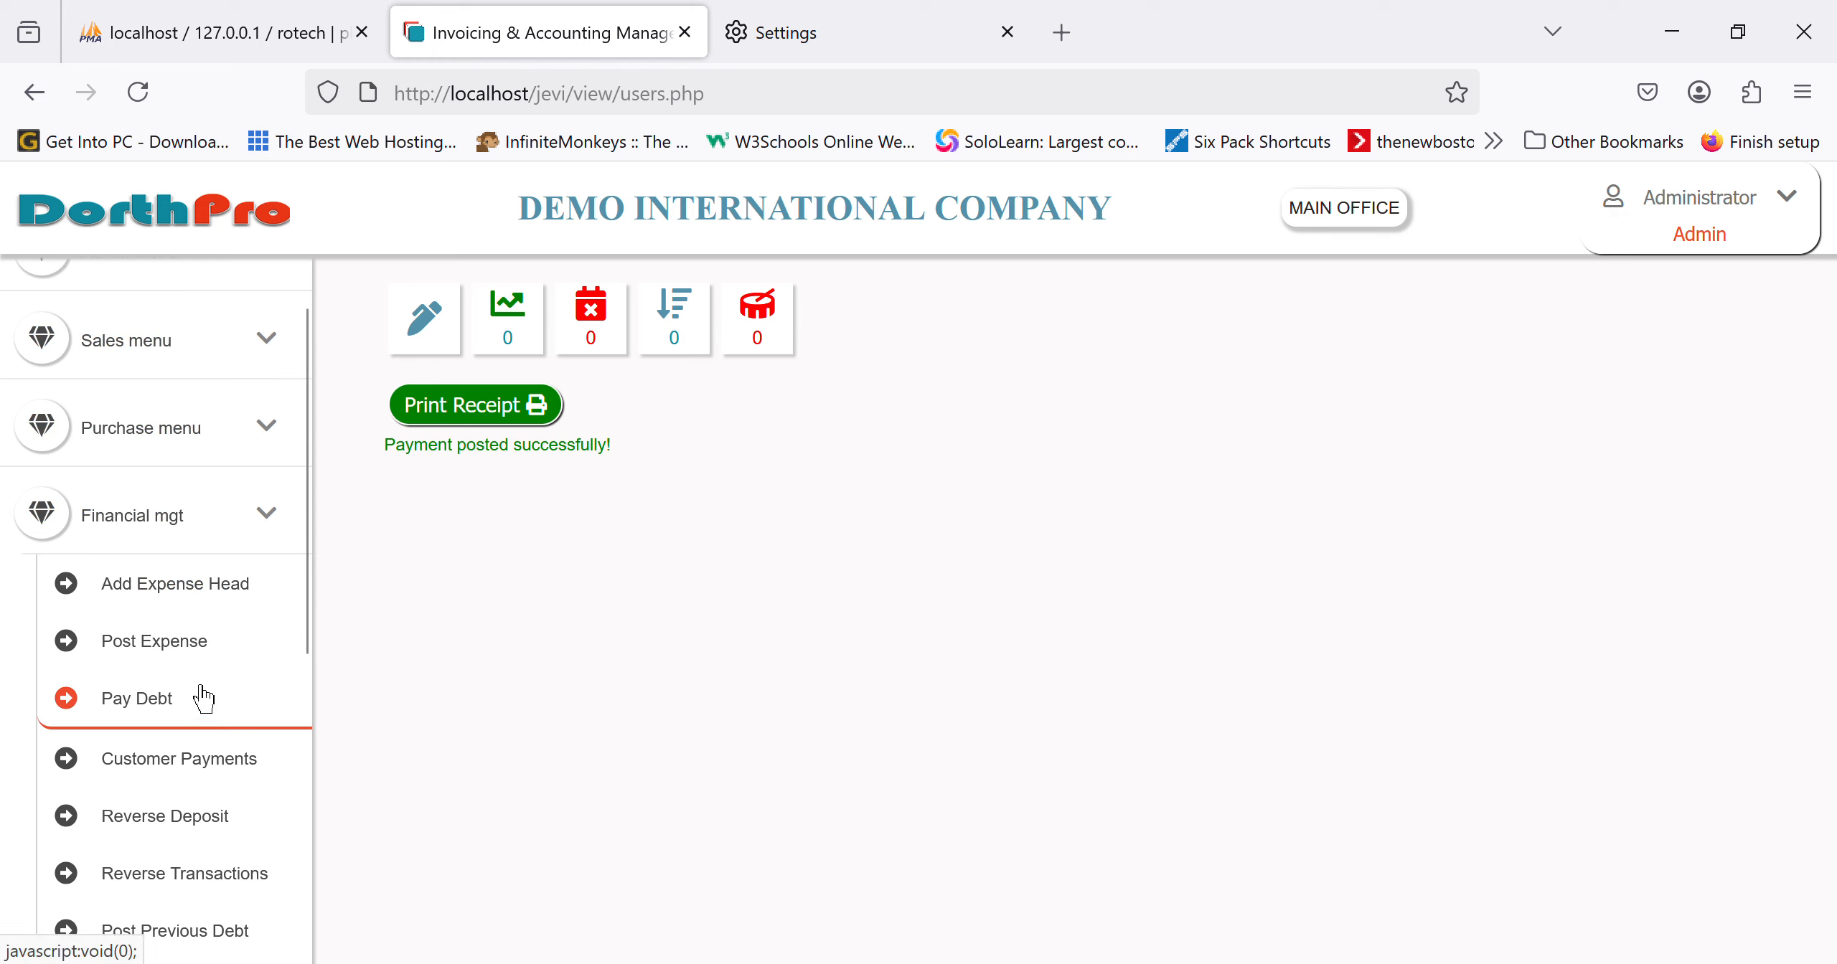
pyautogui.click(193, 761)
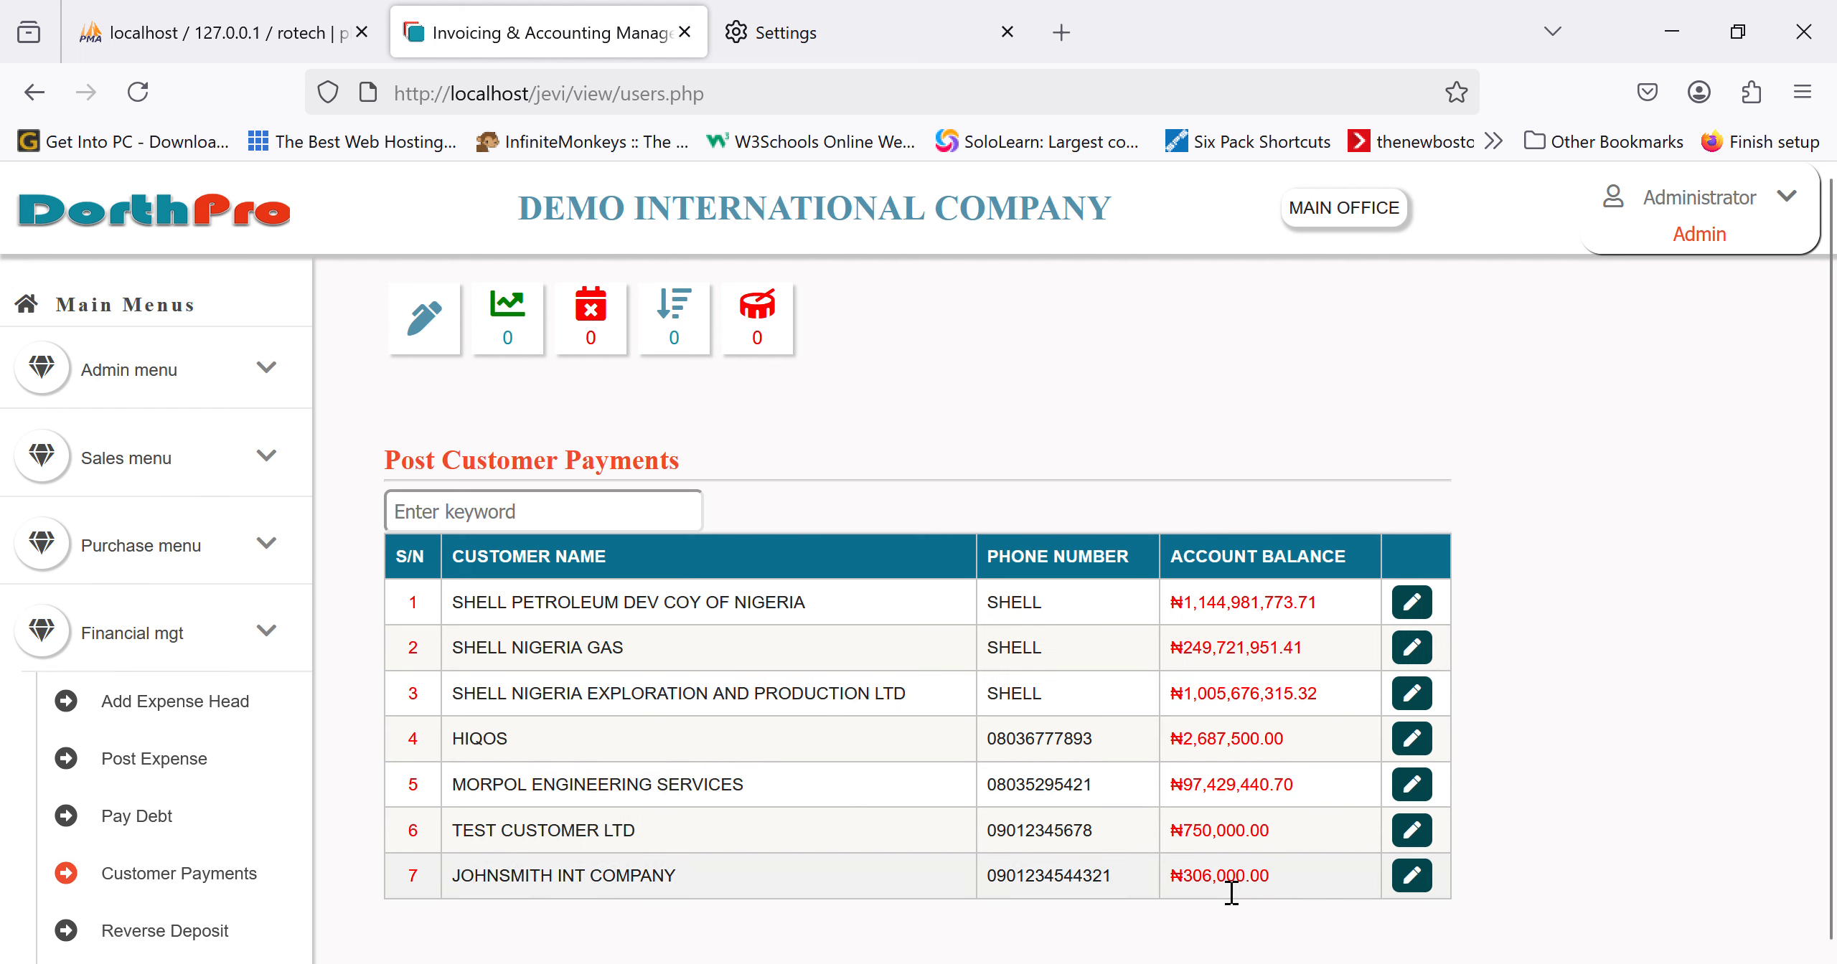
pyautogui.scroll(-2, 208, 825)
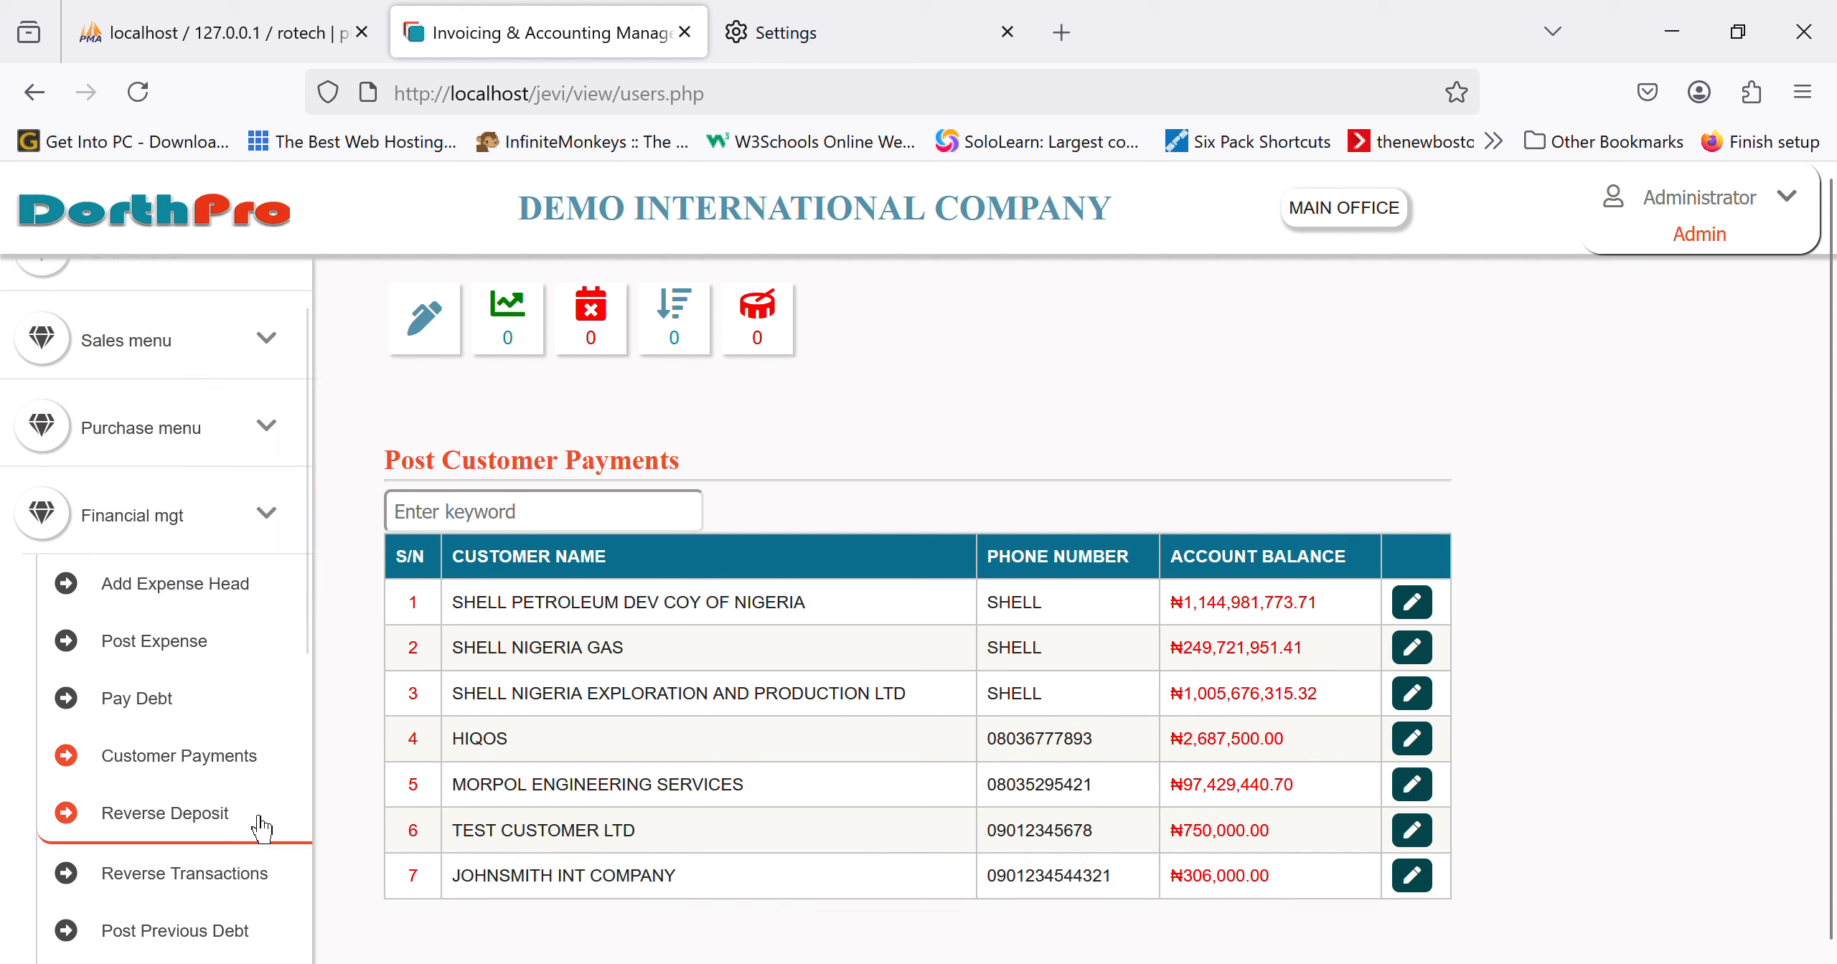
pyautogui.scroll(2, 208, 850)
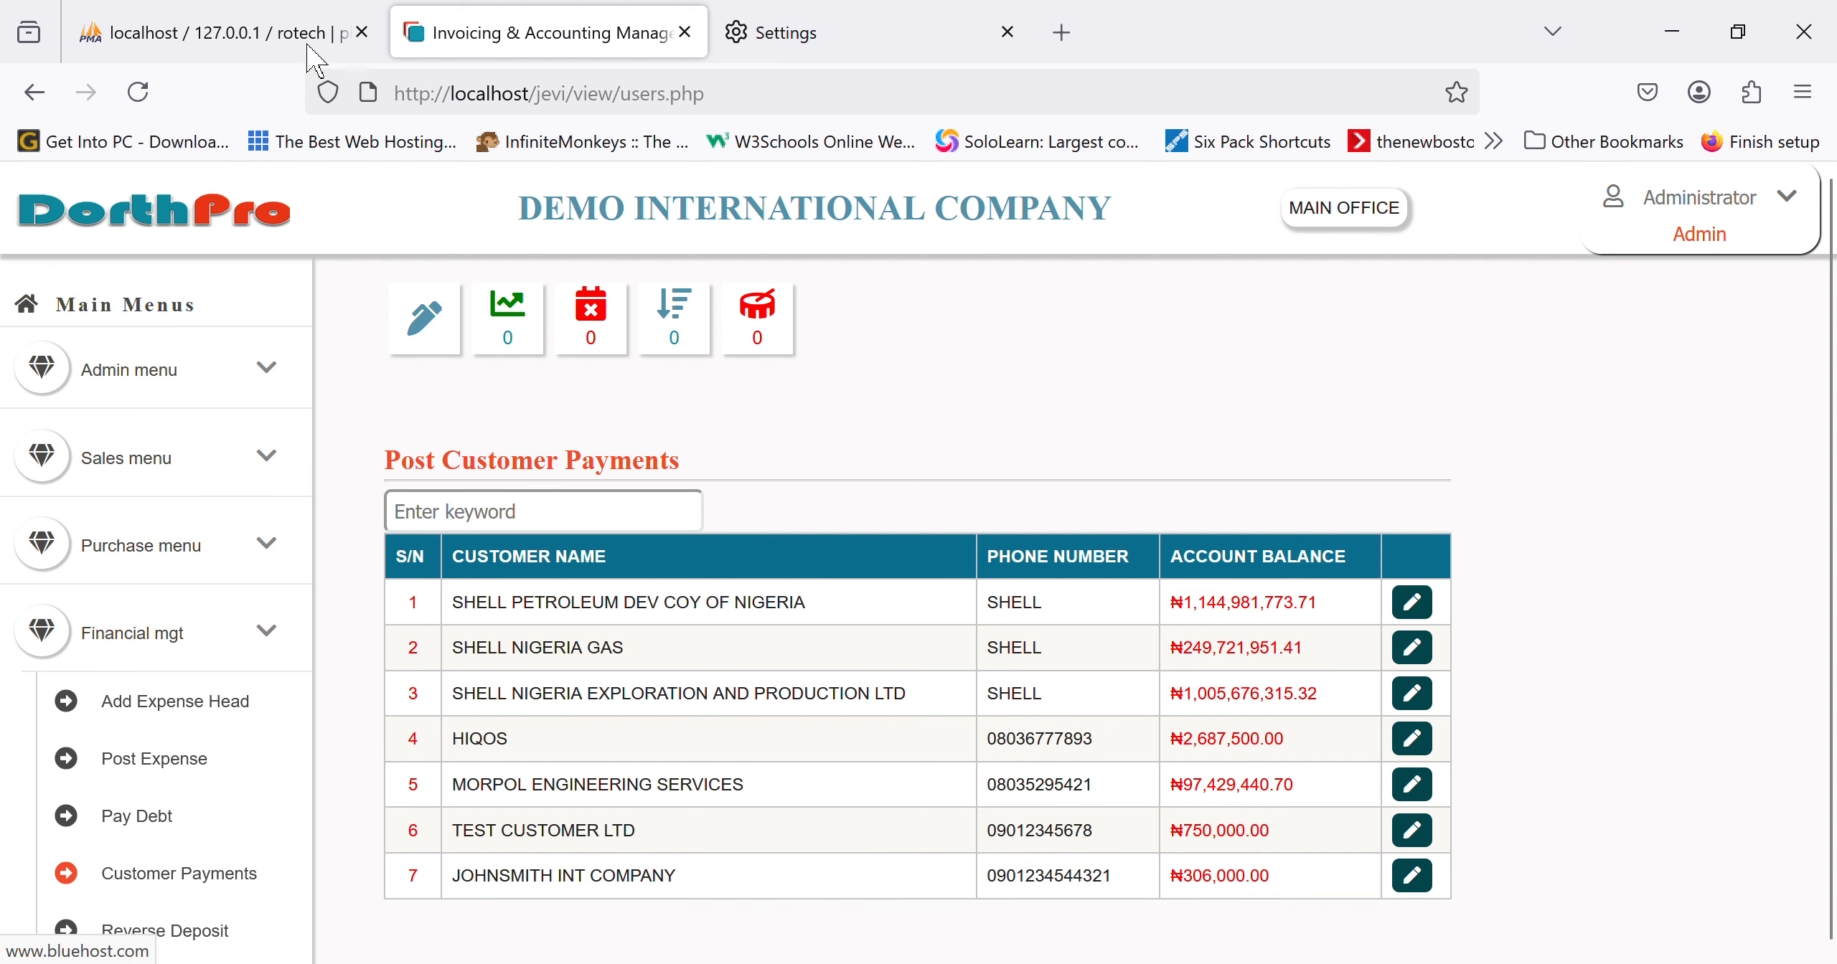
pyautogui.click(172, 212)
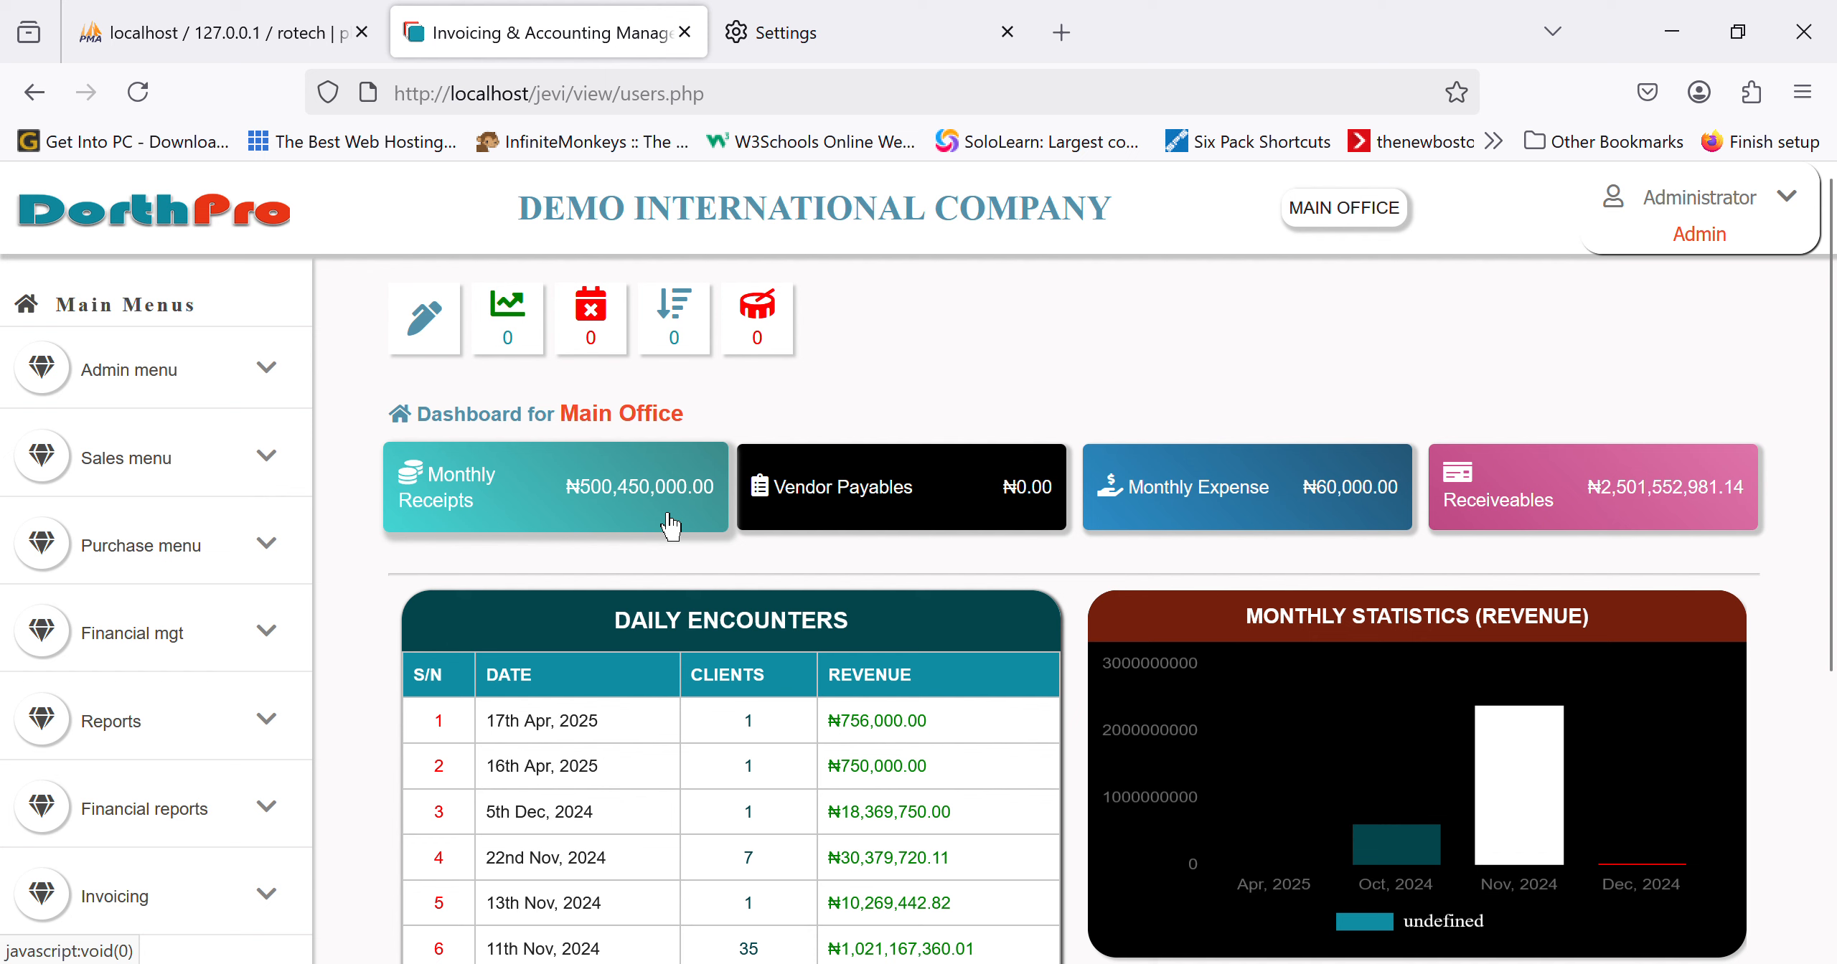
pyautogui.scroll(-4, 671, 527)
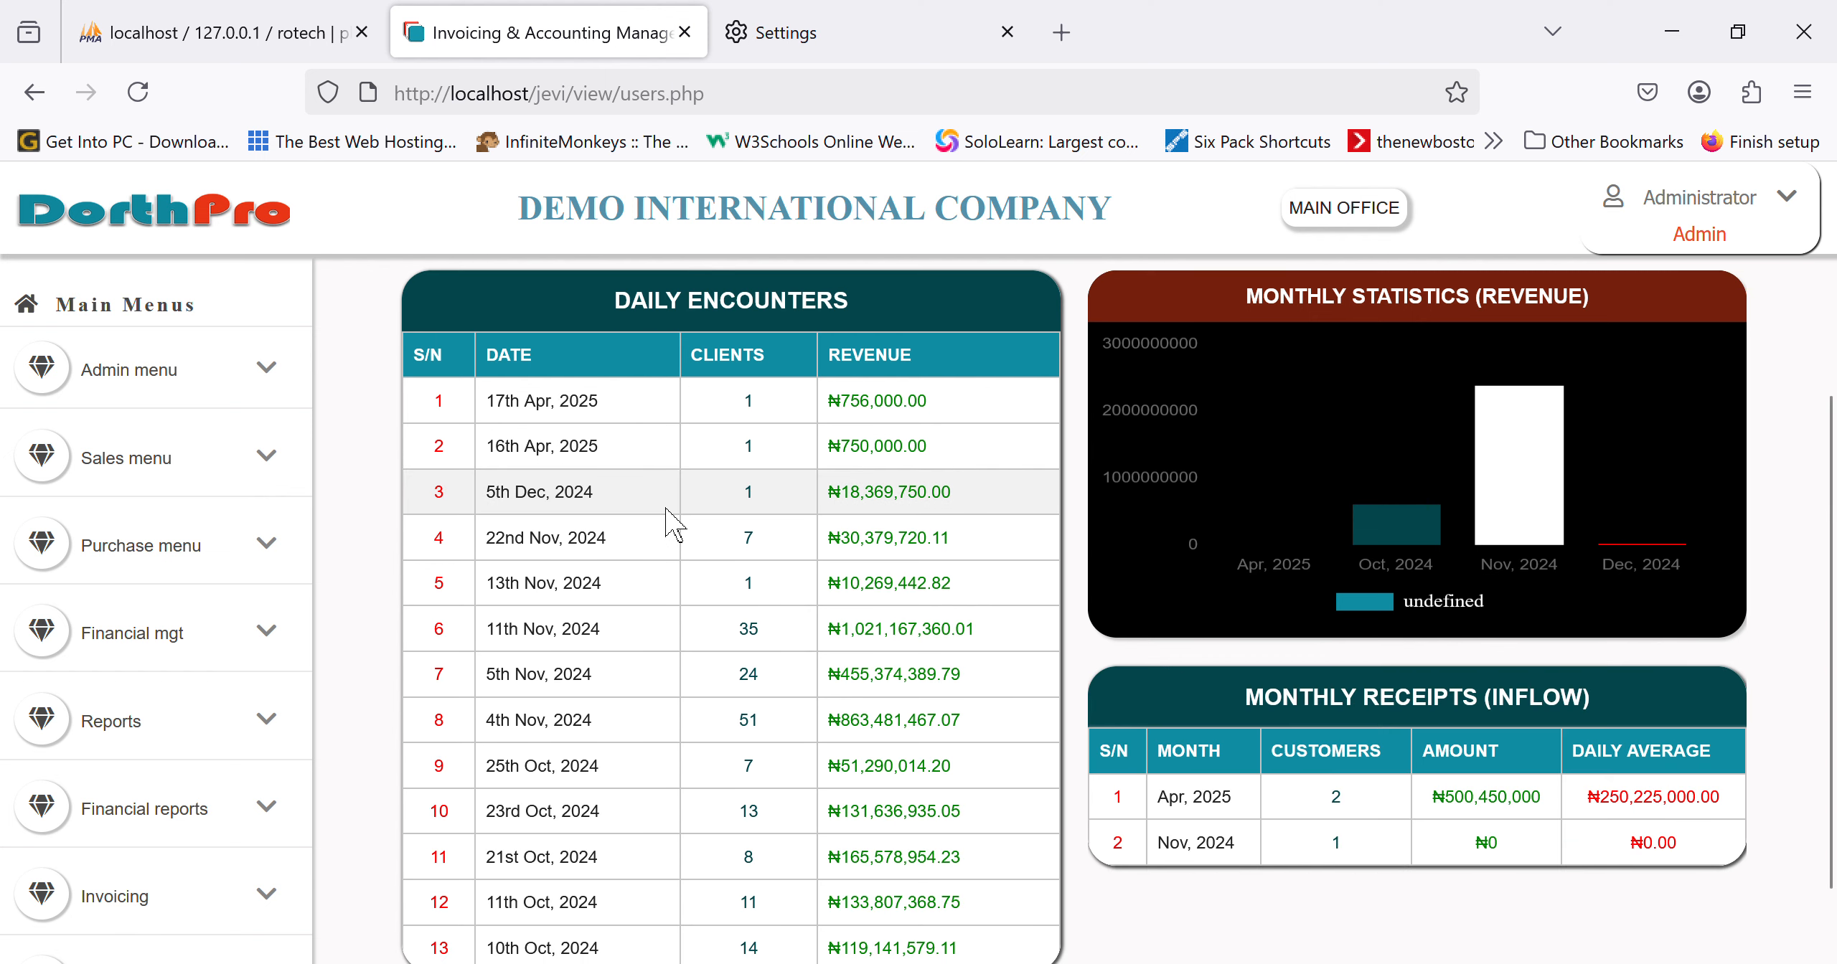
pyautogui.scroll(4, 671, 527)
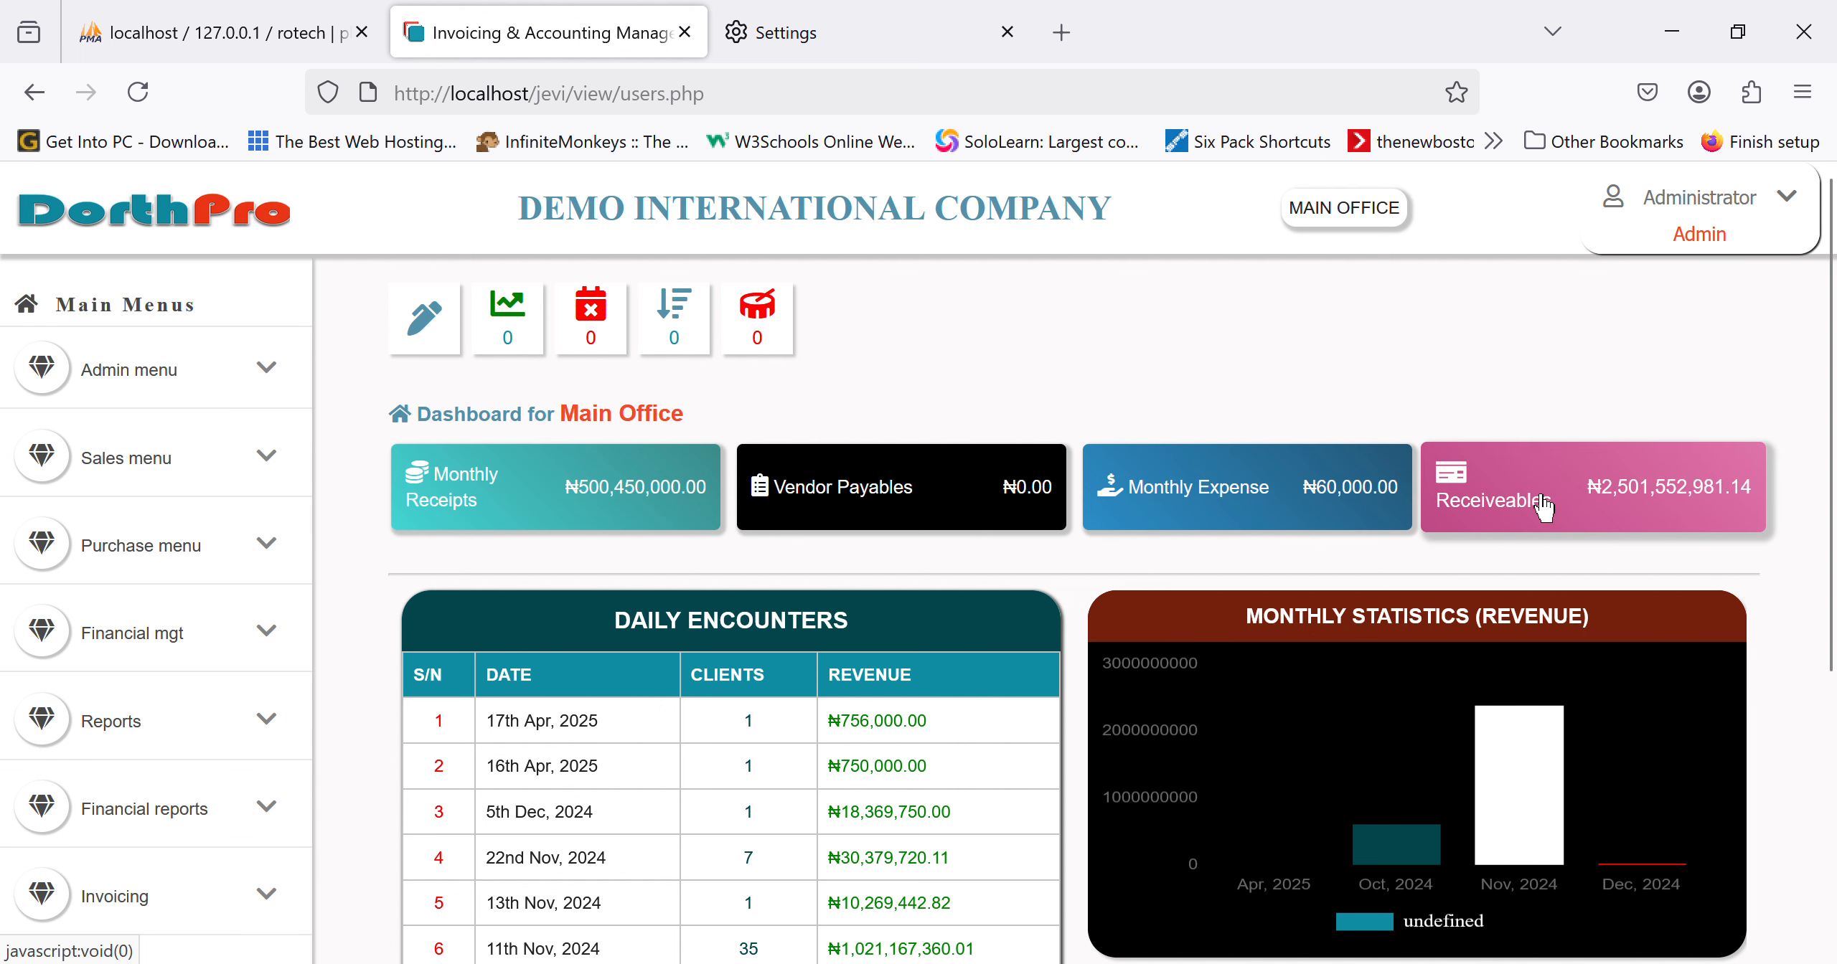
pyautogui.click(1442, 499)
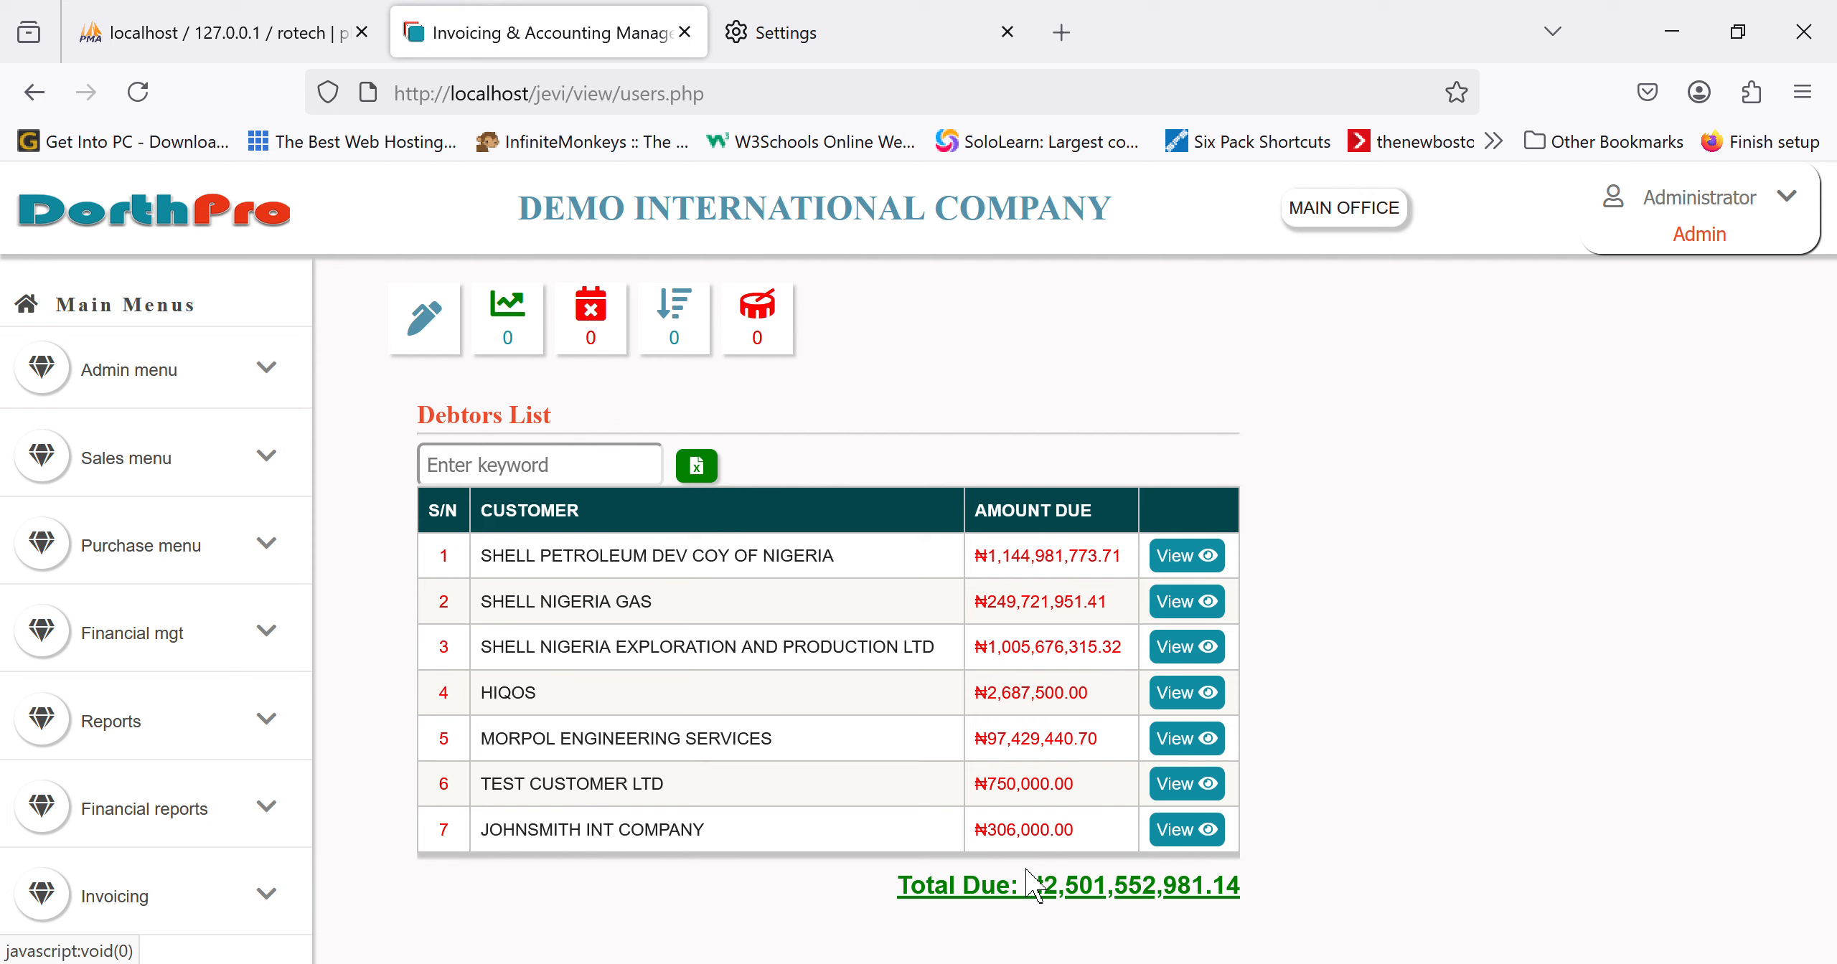
pyautogui.click(169, 237)
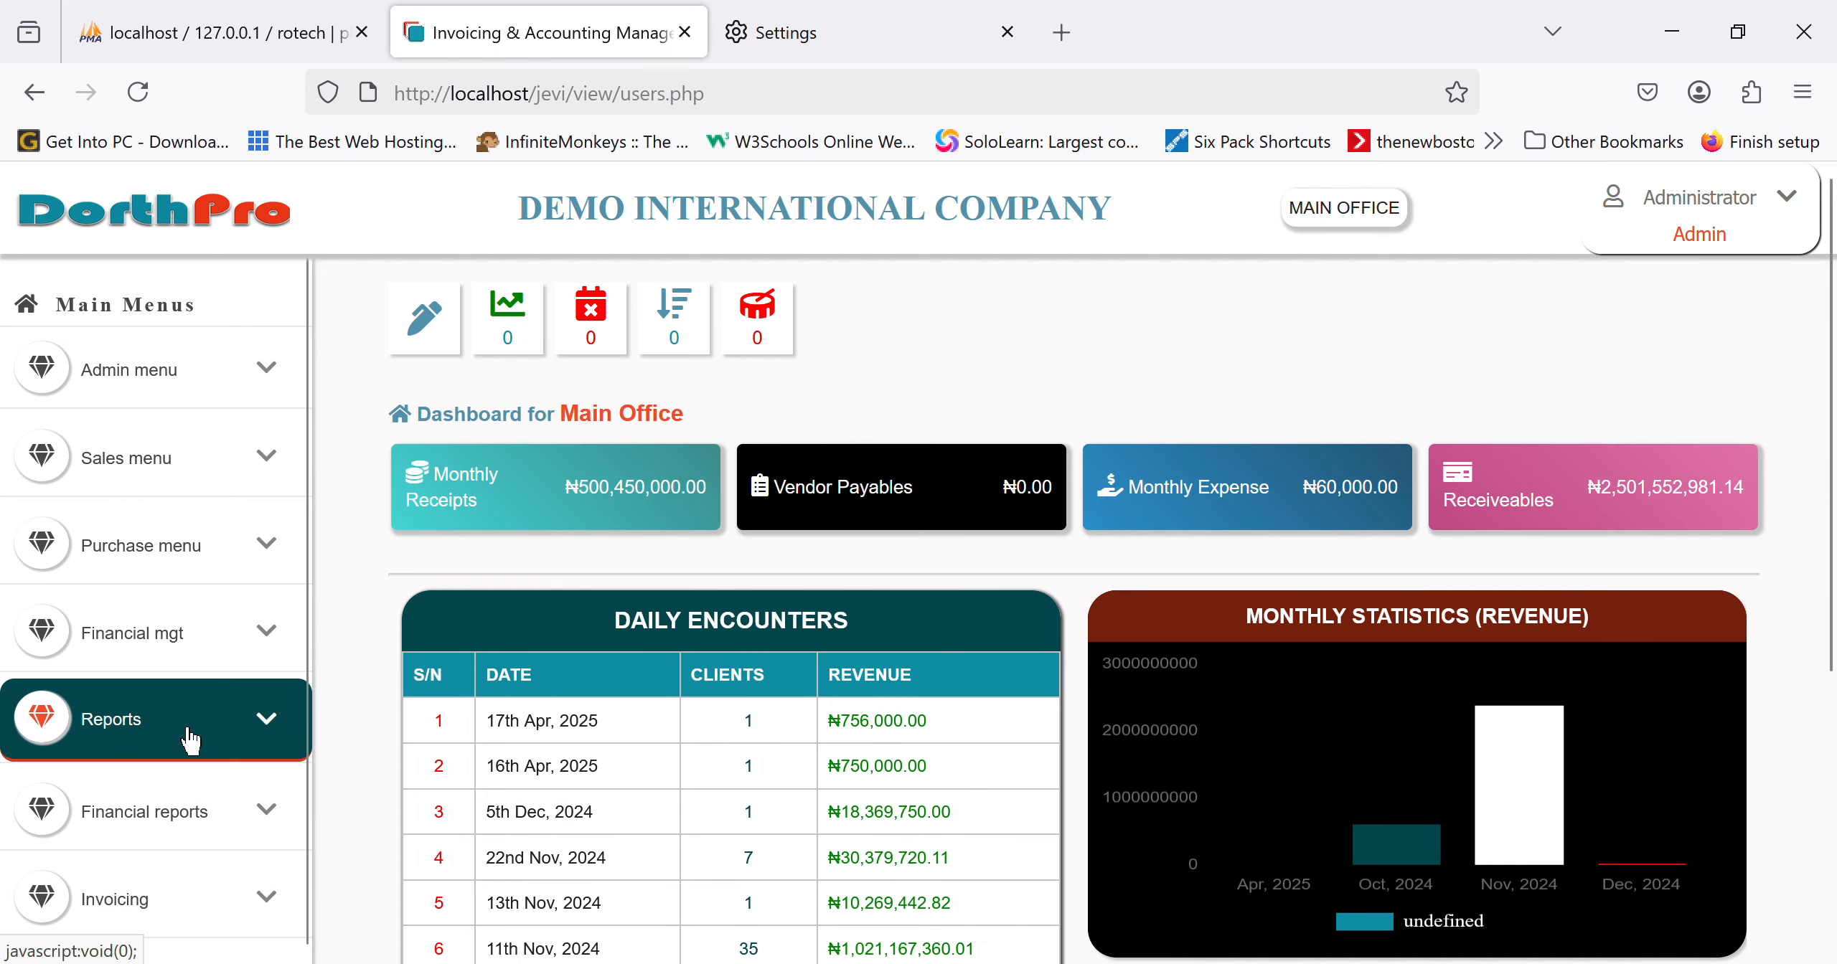
# Step: Open the 17th Apr, 2025 Income Statement and review the ₦756,000 revenue and ₦151,000 net profit
pyautogui.click(190, 634)
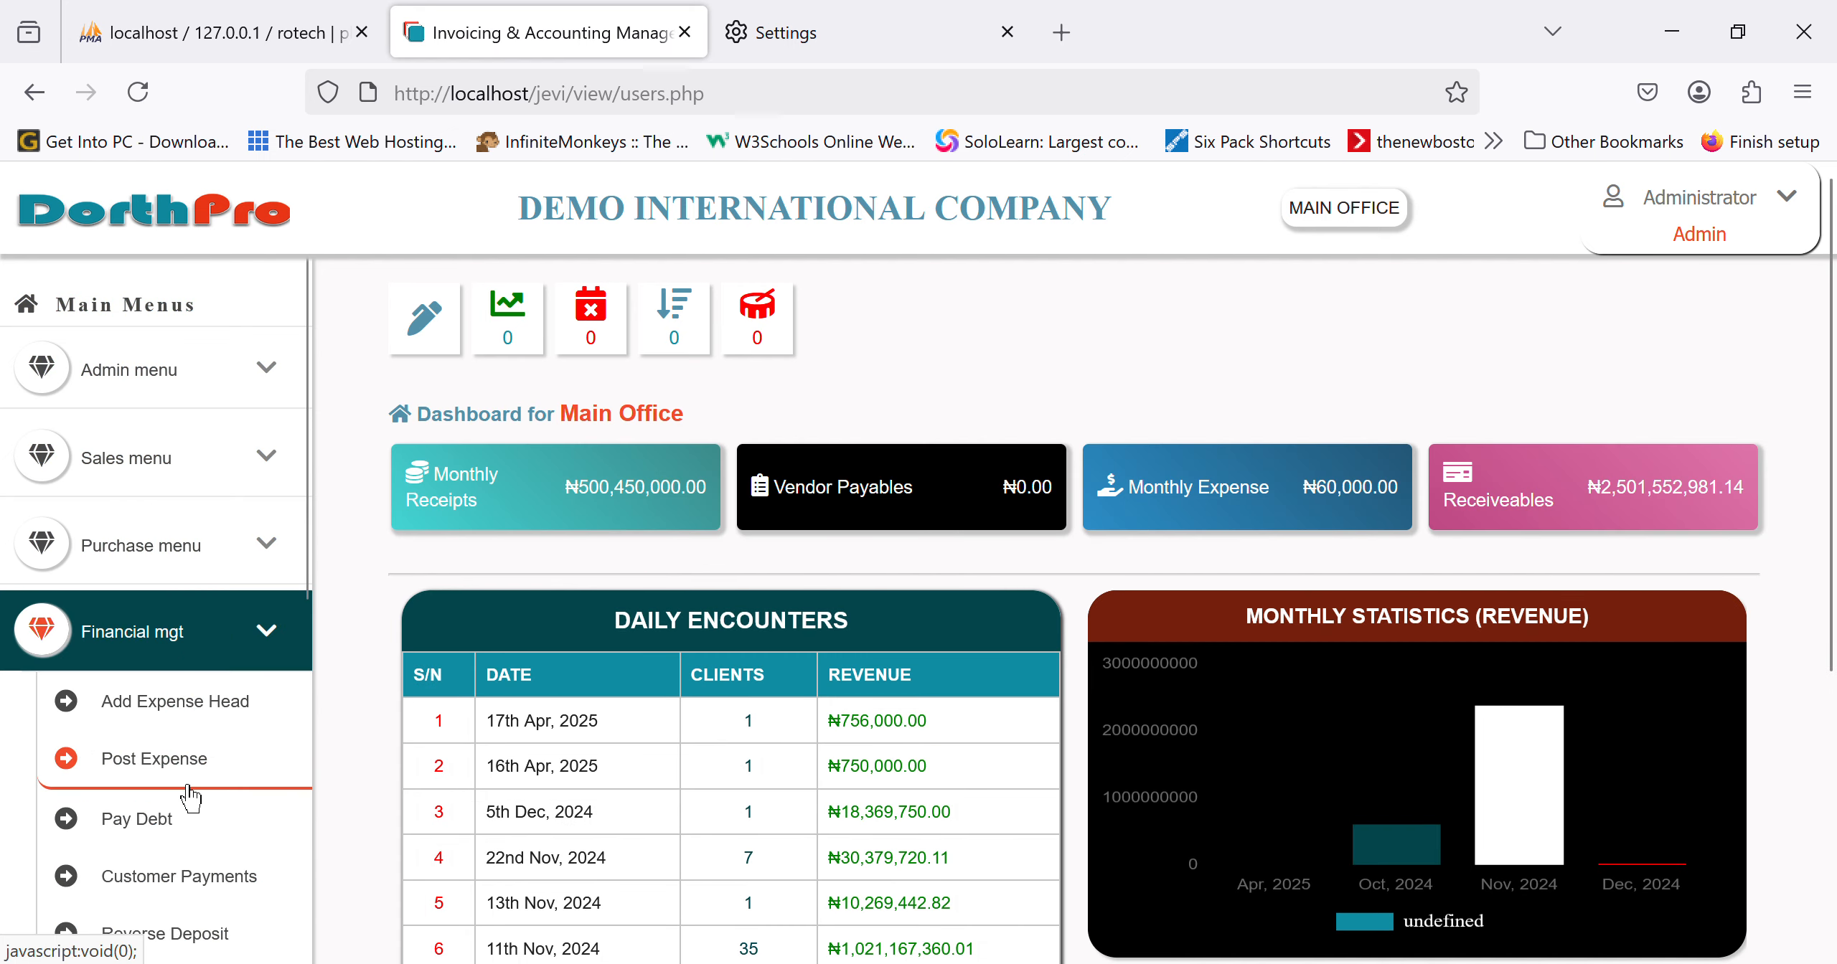
pyautogui.scroll(-5, 190, 796)
pyautogui.scroll(-6, 187, 794)
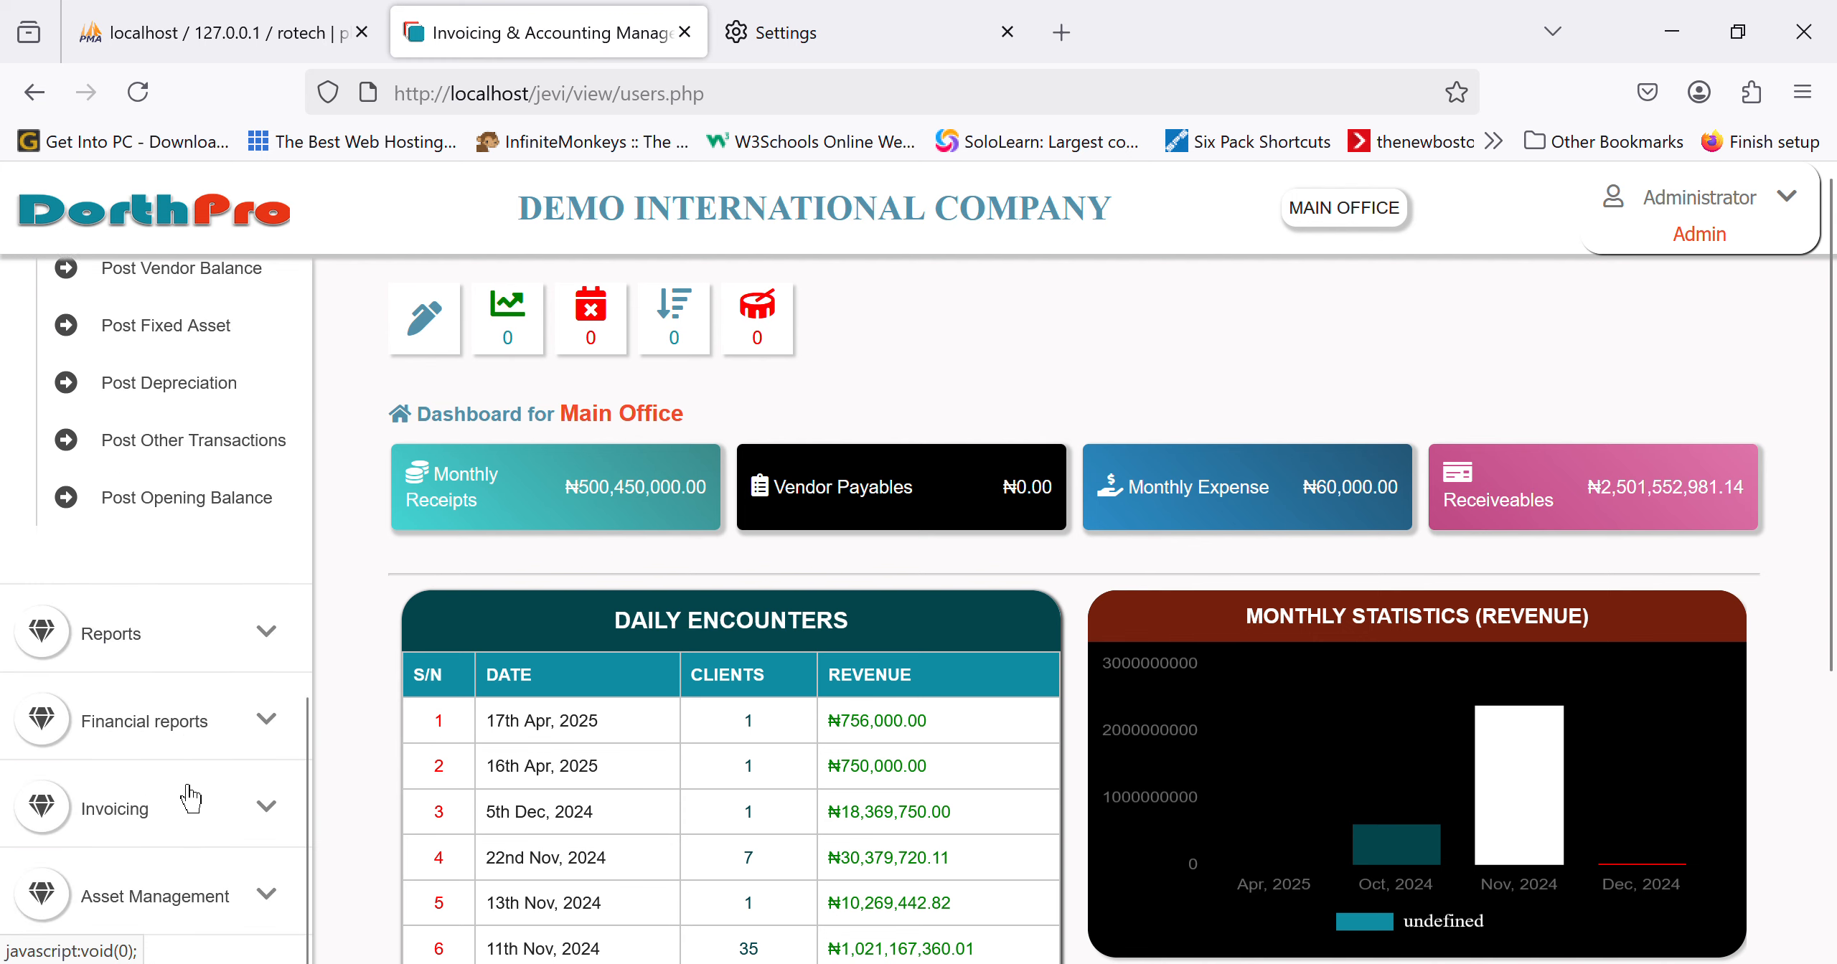
pyautogui.click(224, 742)
pyautogui.scroll(5, 223, 742)
pyautogui.scroll(-2, 224, 742)
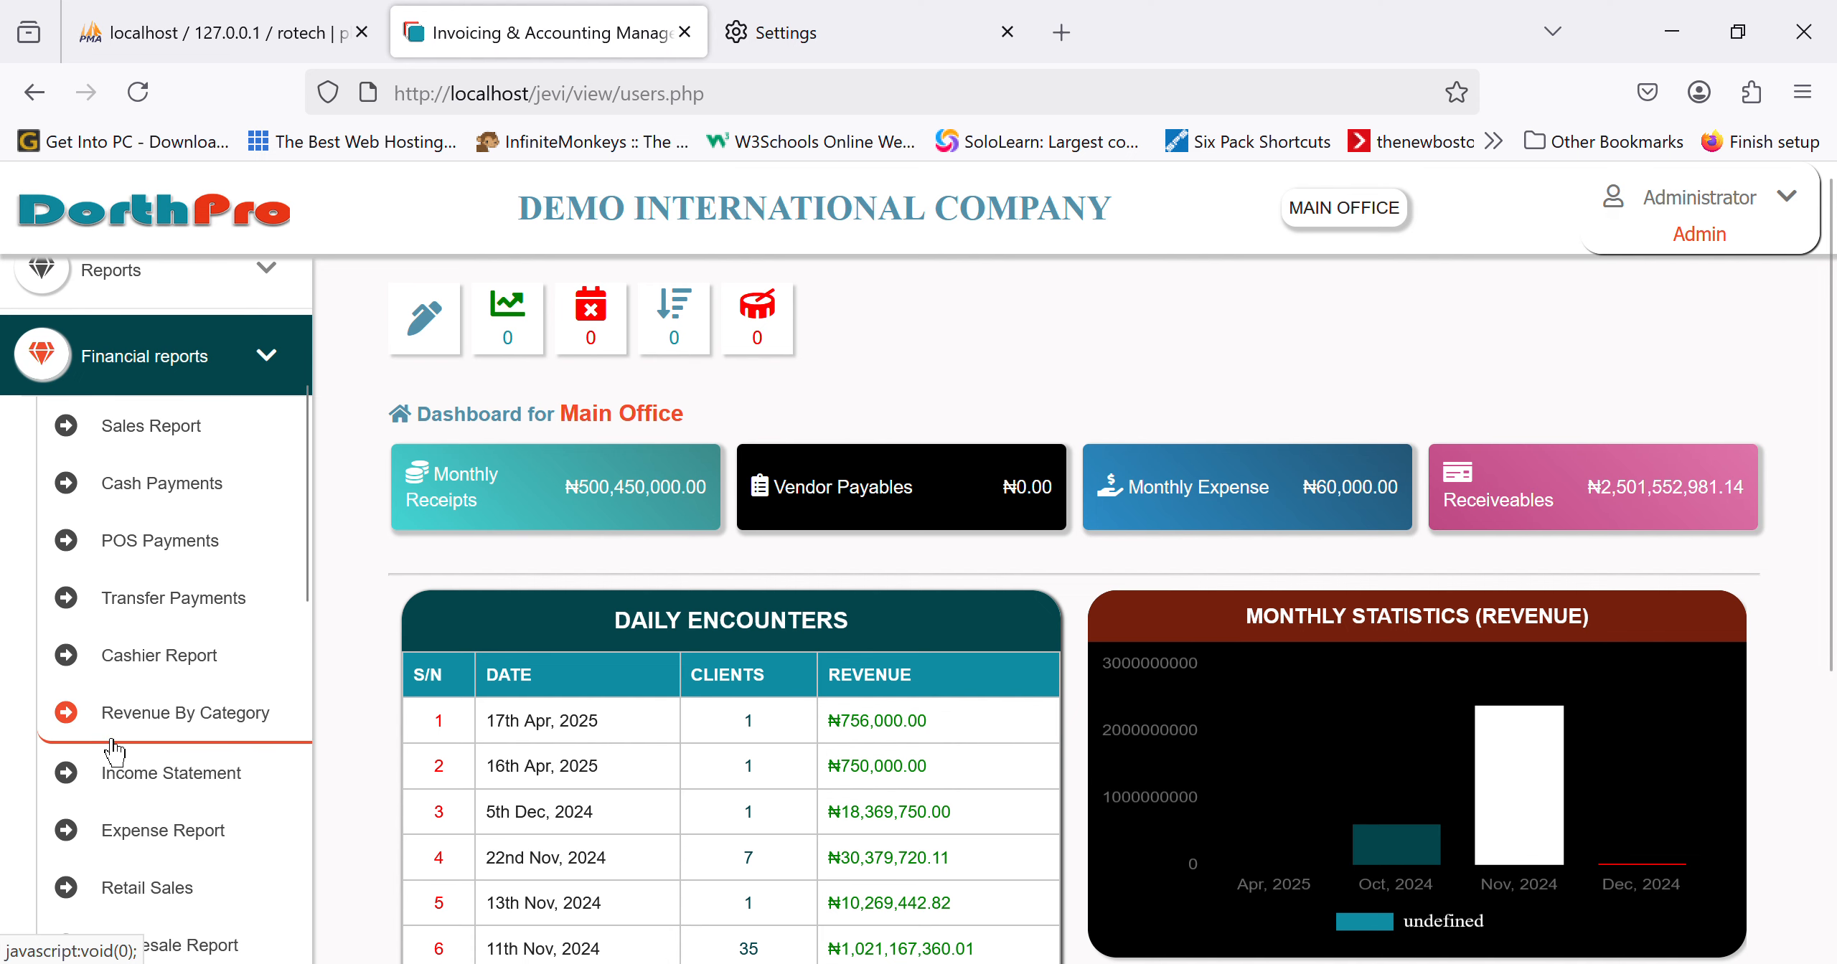
pyautogui.click(212, 798)
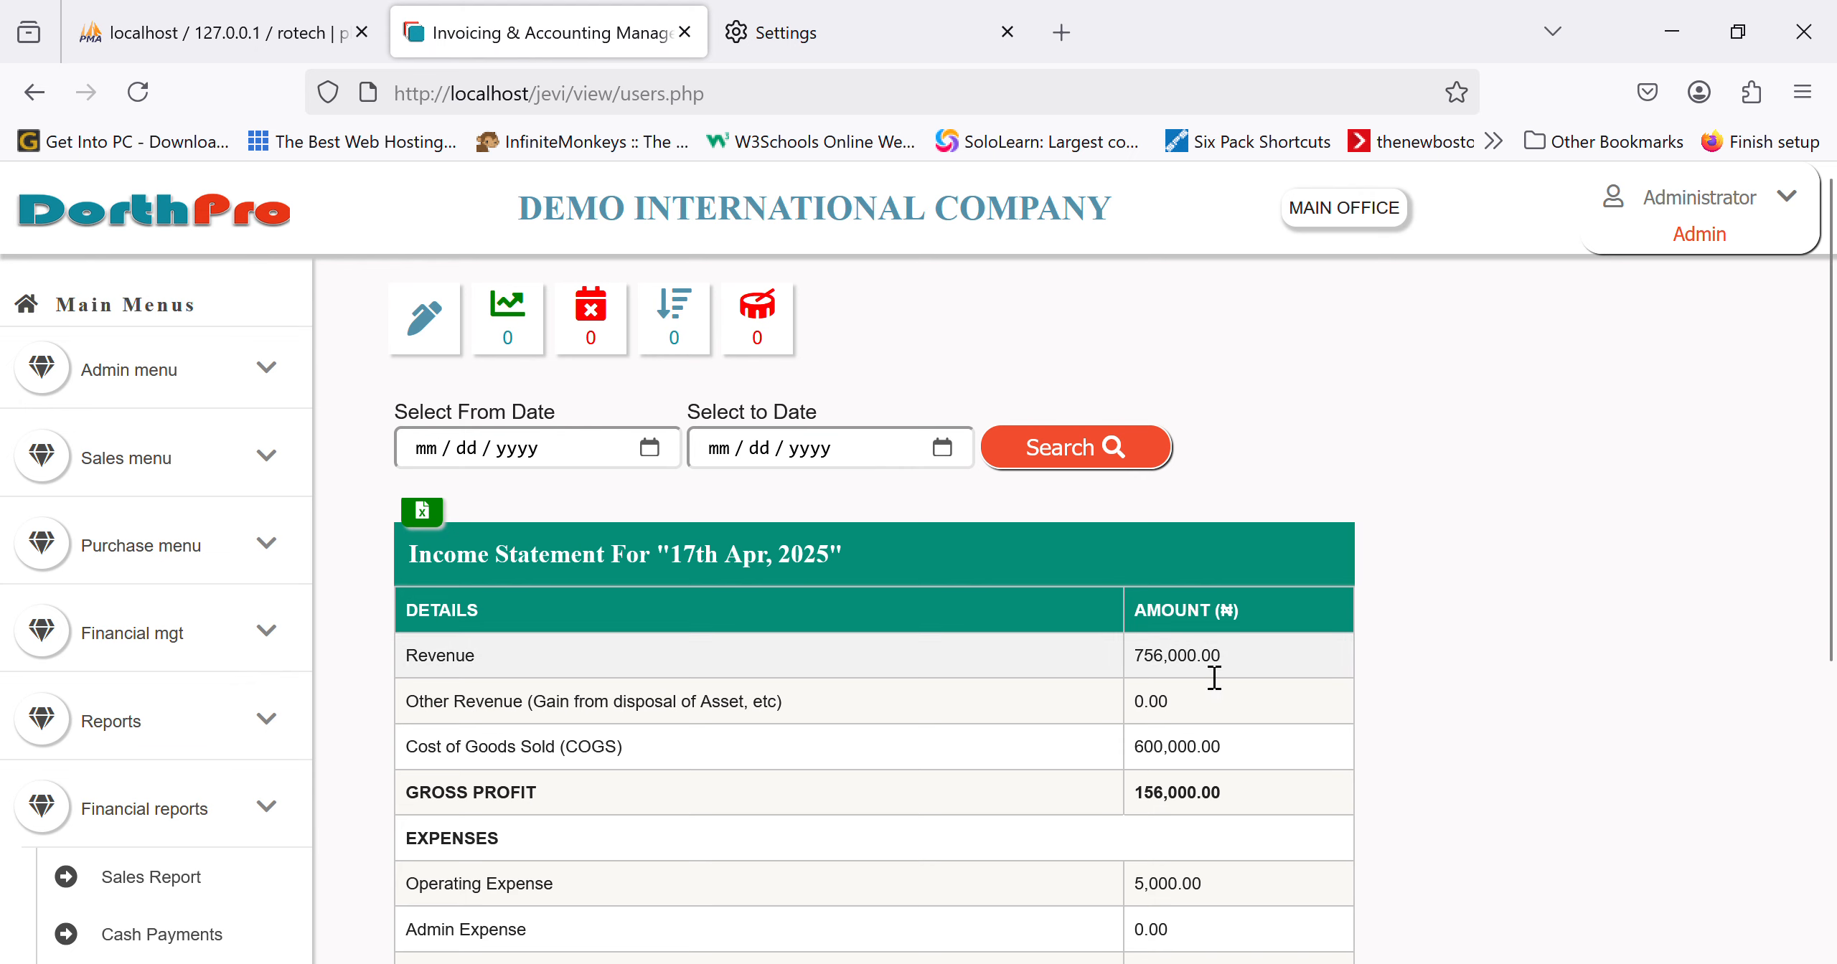
pyautogui.scroll(-3, 1214, 678)
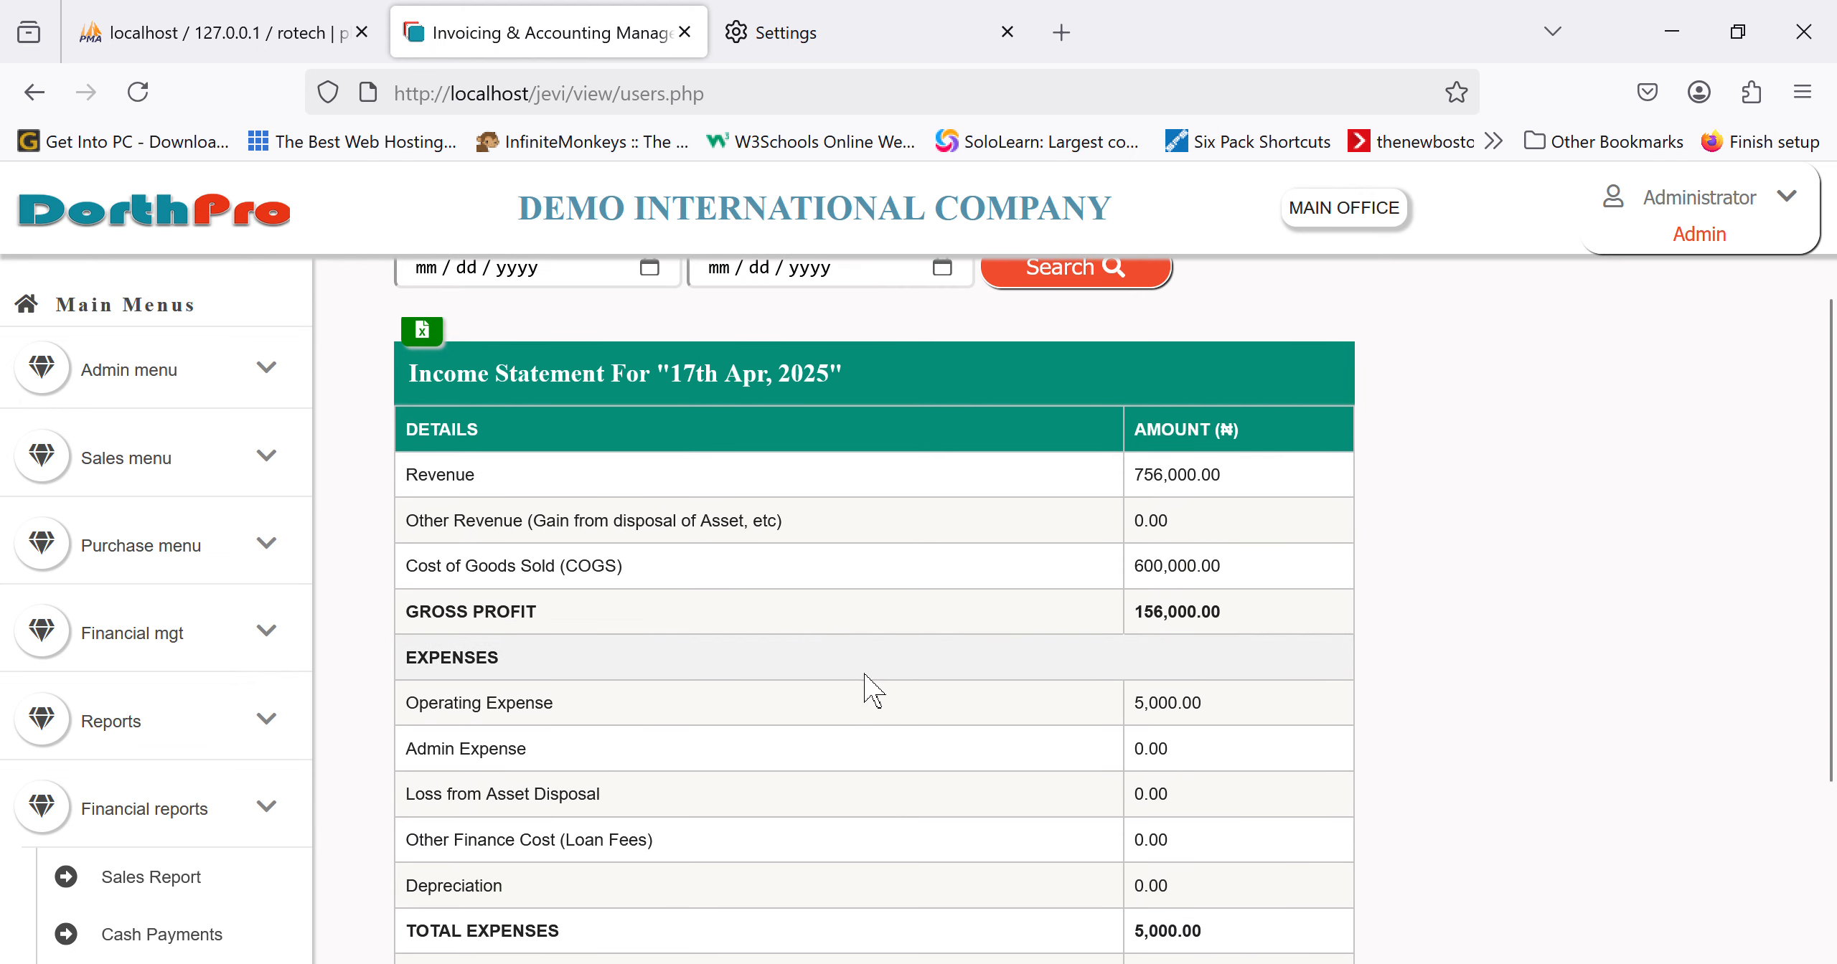
pyautogui.scroll(-1, 872, 673)
pyautogui.scroll(-3, 872, 673)
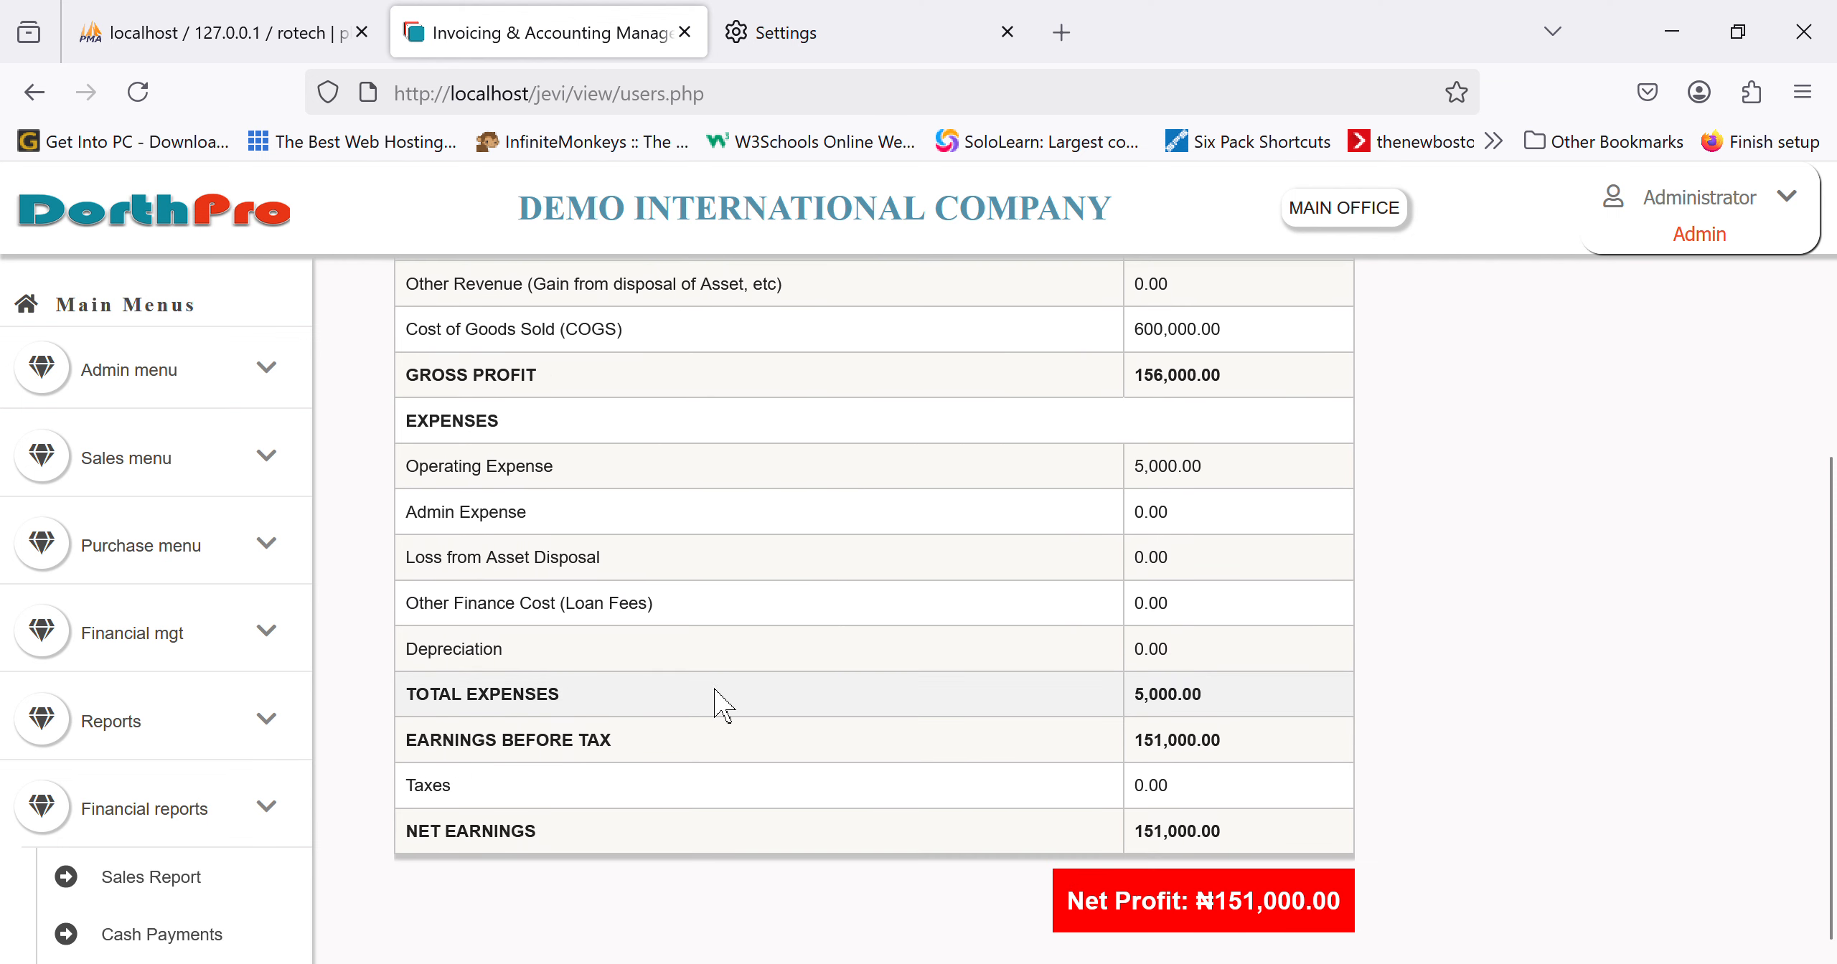
pyautogui.scroll(-5, 216, 796)
pyautogui.click(171, 776)
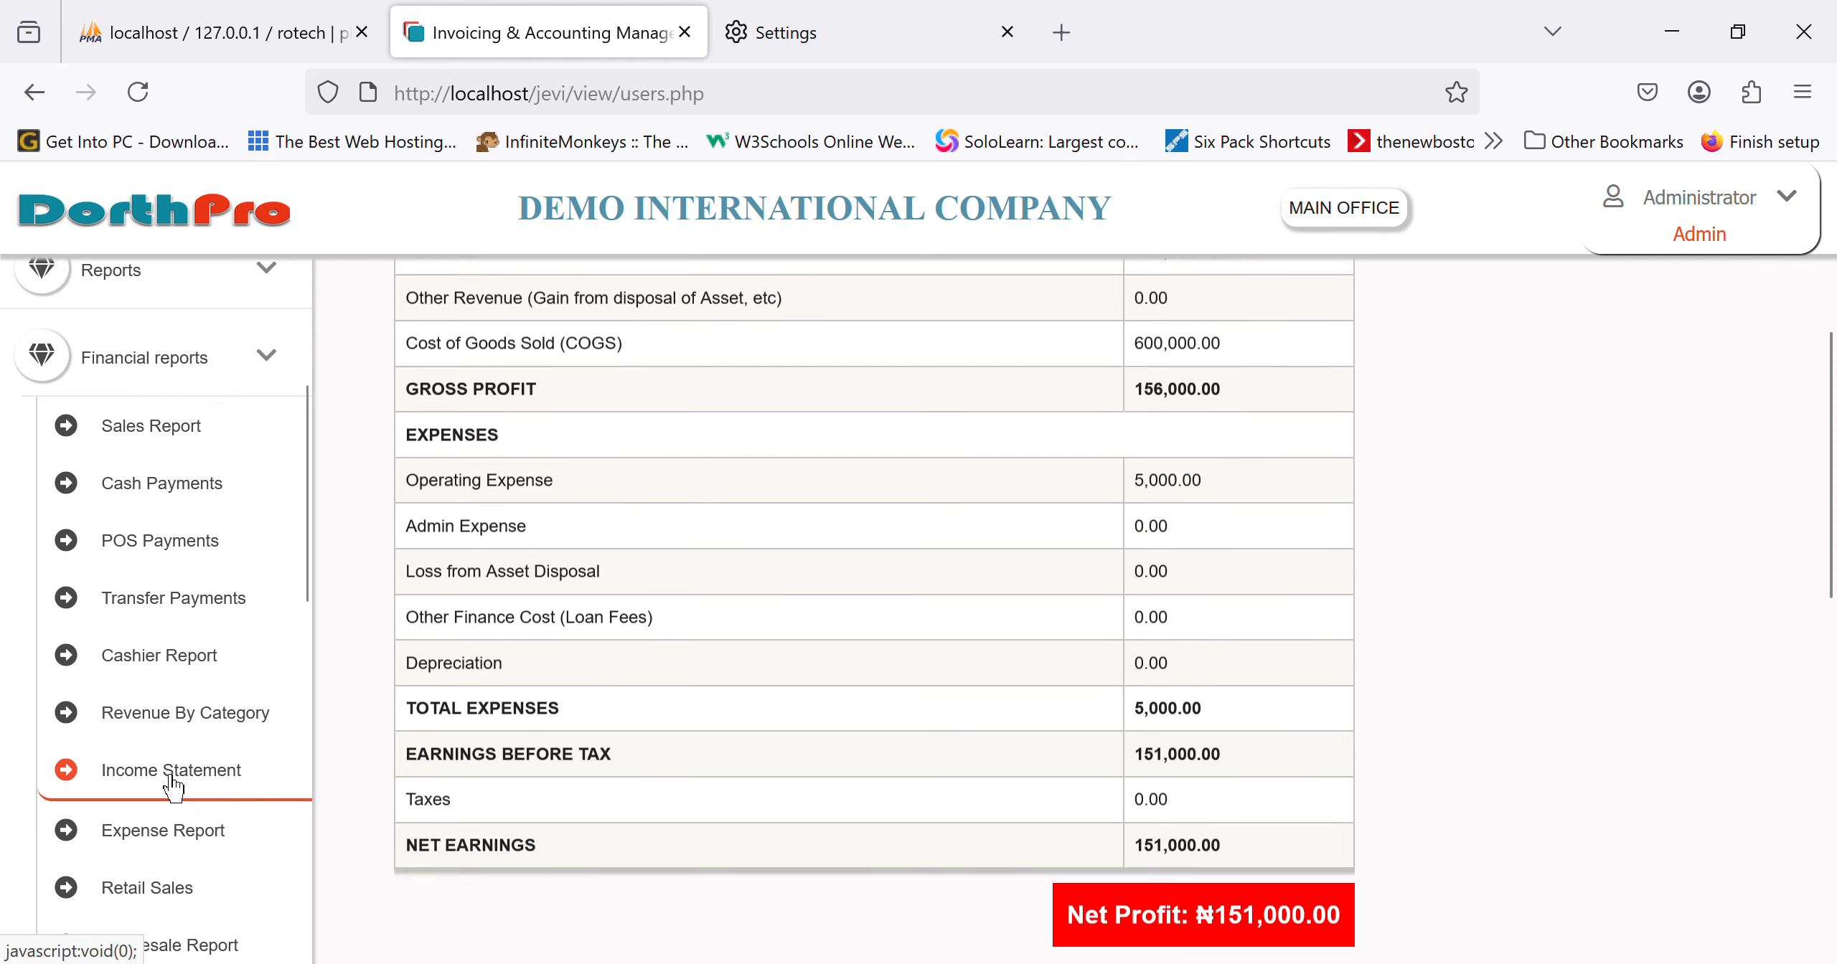
pyautogui.scroll(1, 179, 868)
pyautogui.scroll(-4, 181, 877)
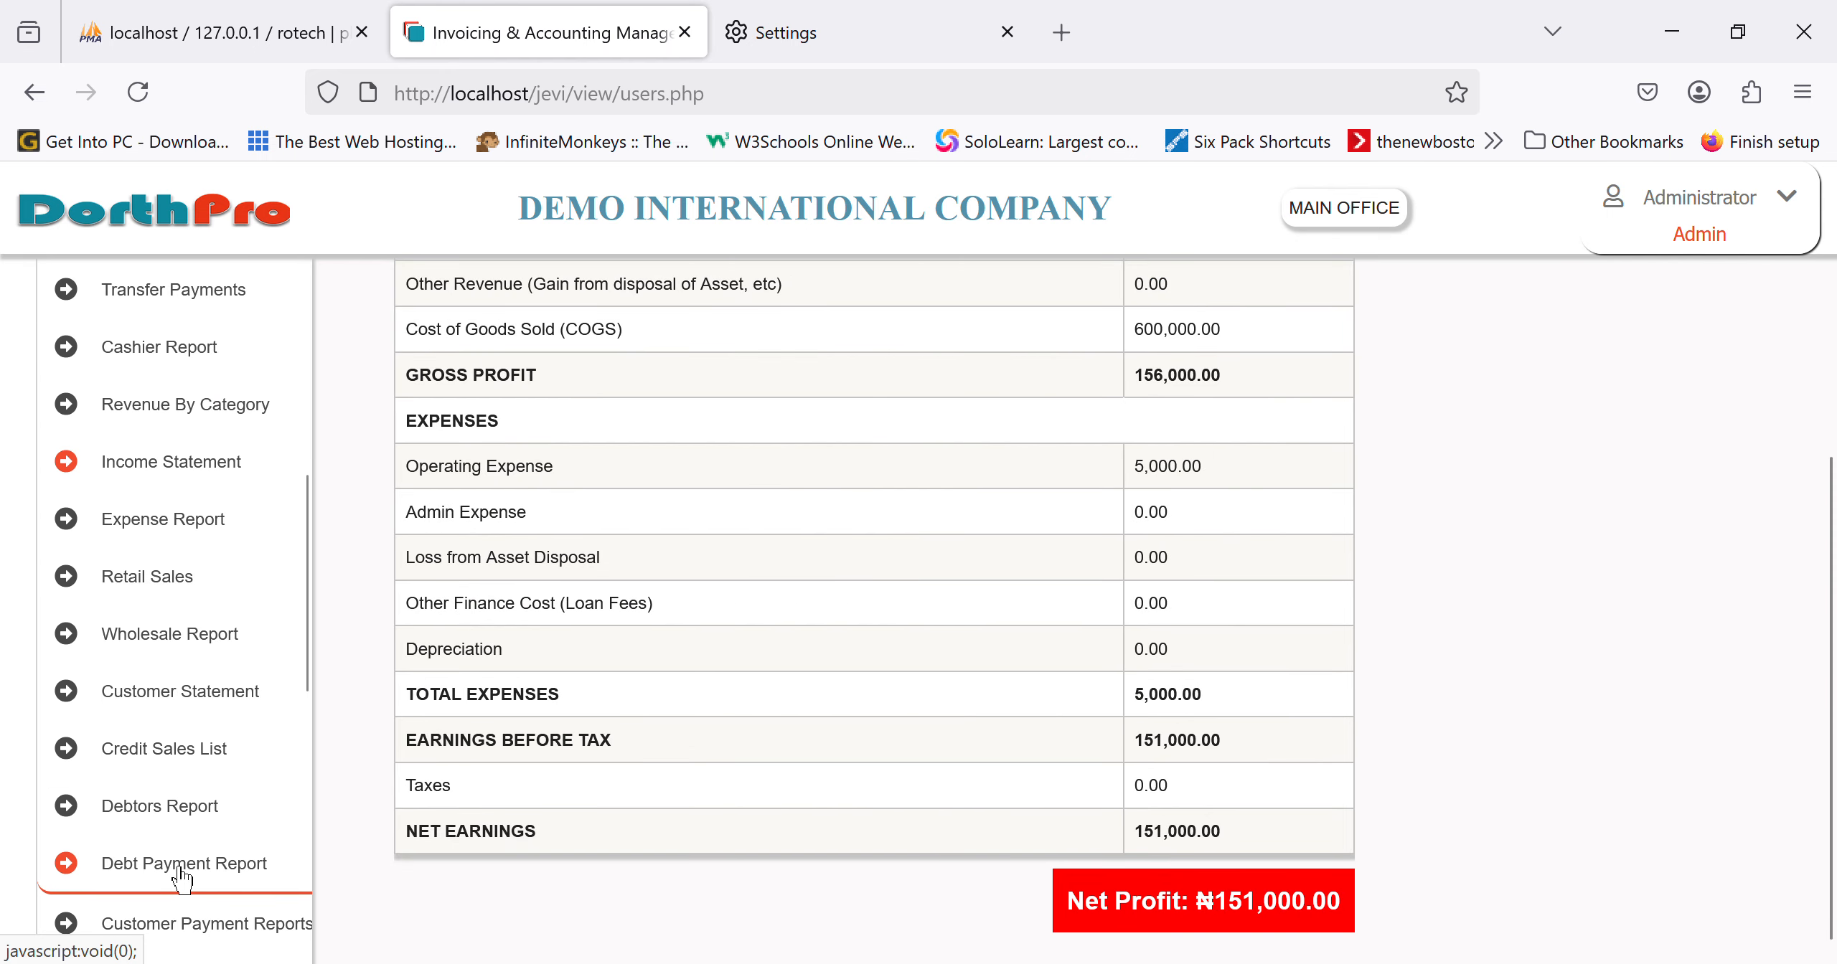
pyautogui.scroll(-10, 180, 877)
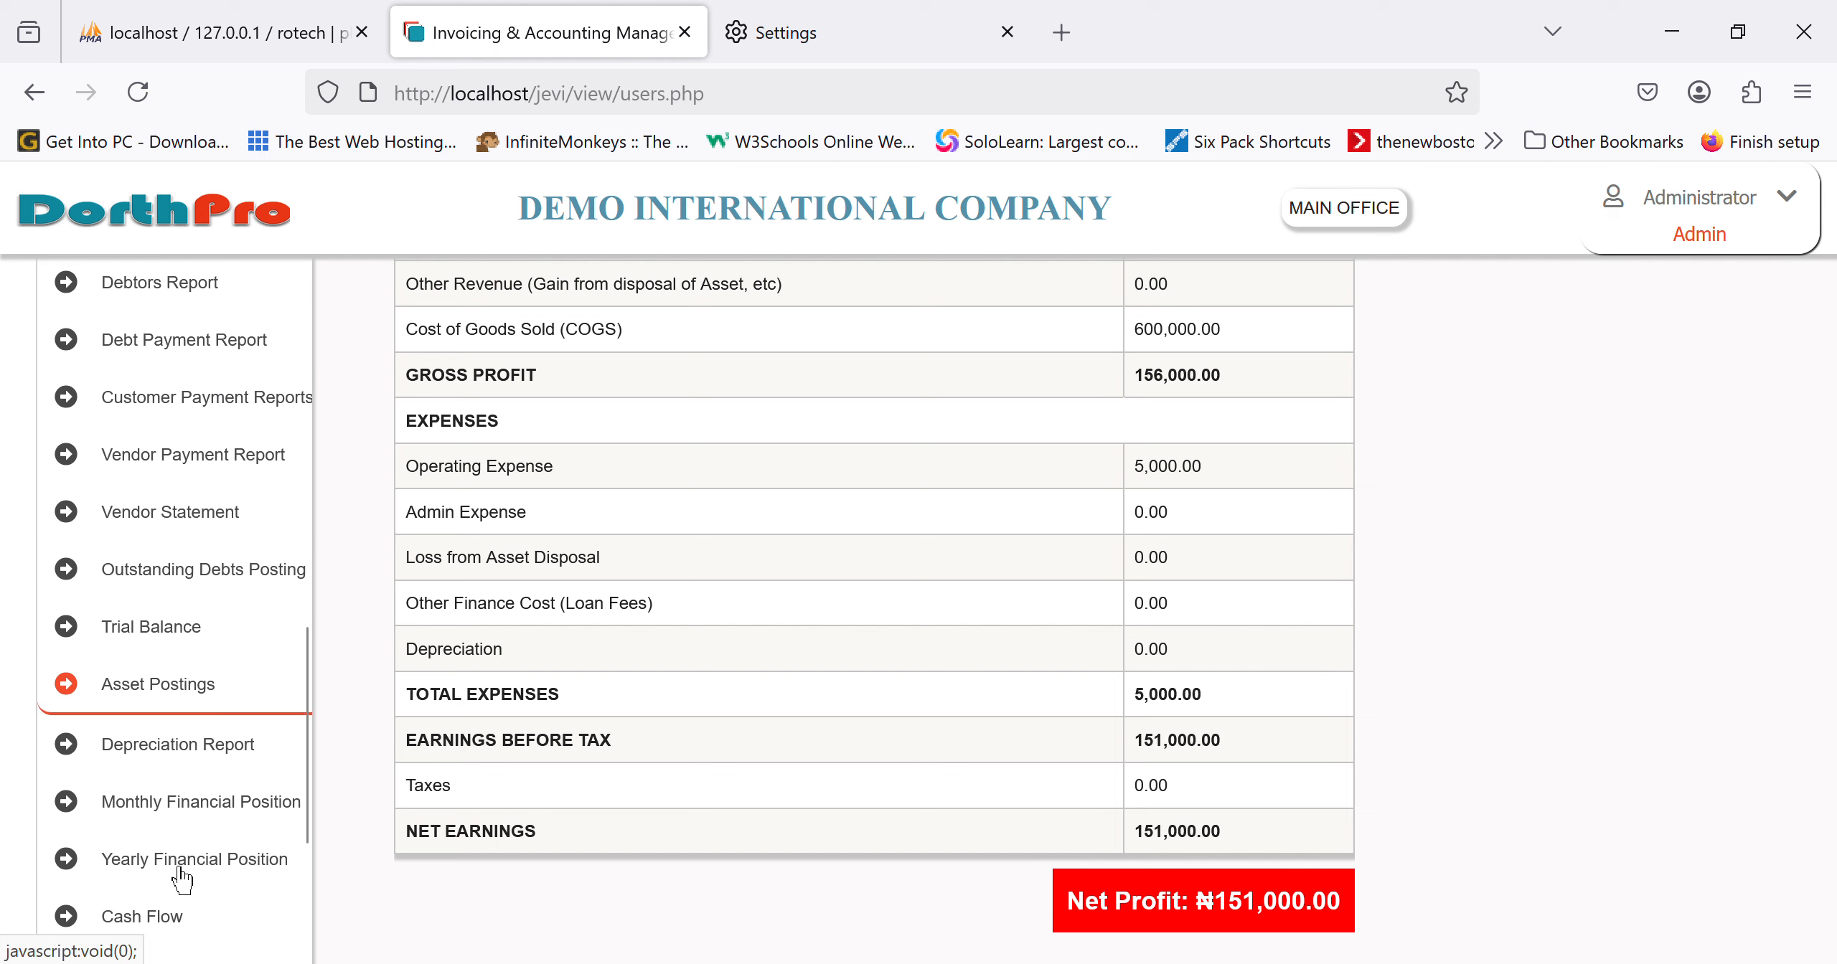
# Step: Review today's cash flow statement showing ₦-155,000
pyautogui.click(166, 732)
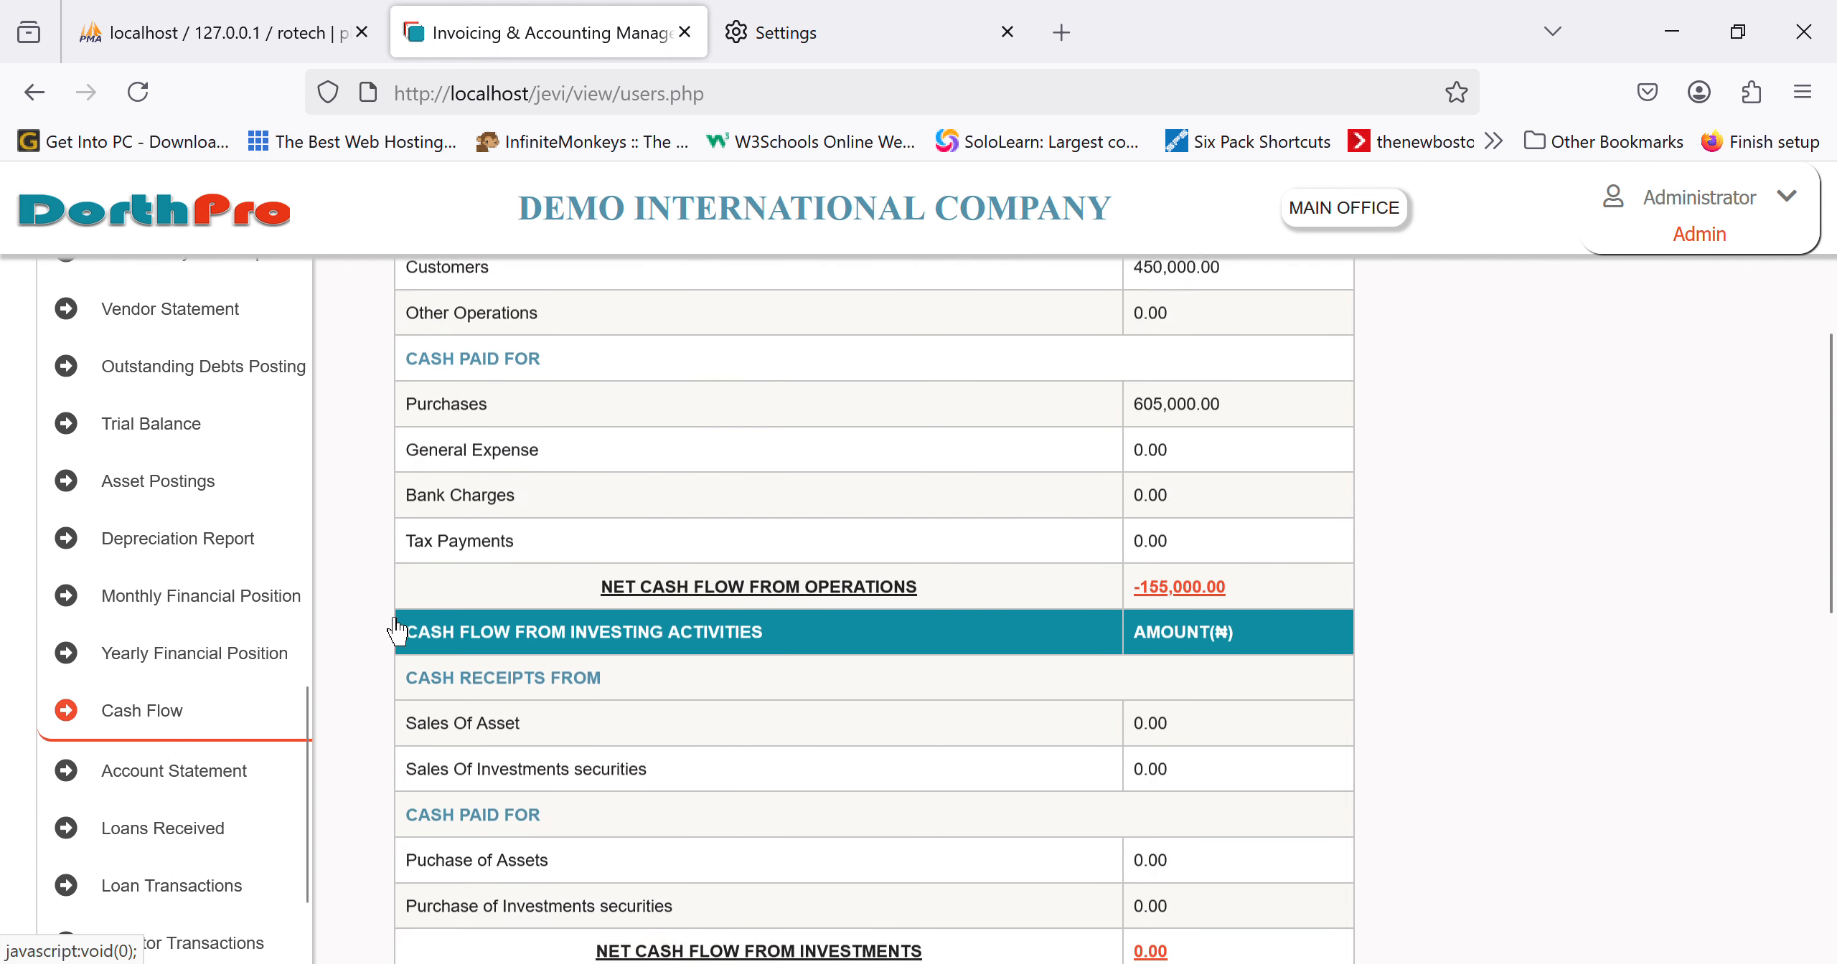
pyautogui.scroll(5, 995, 557)
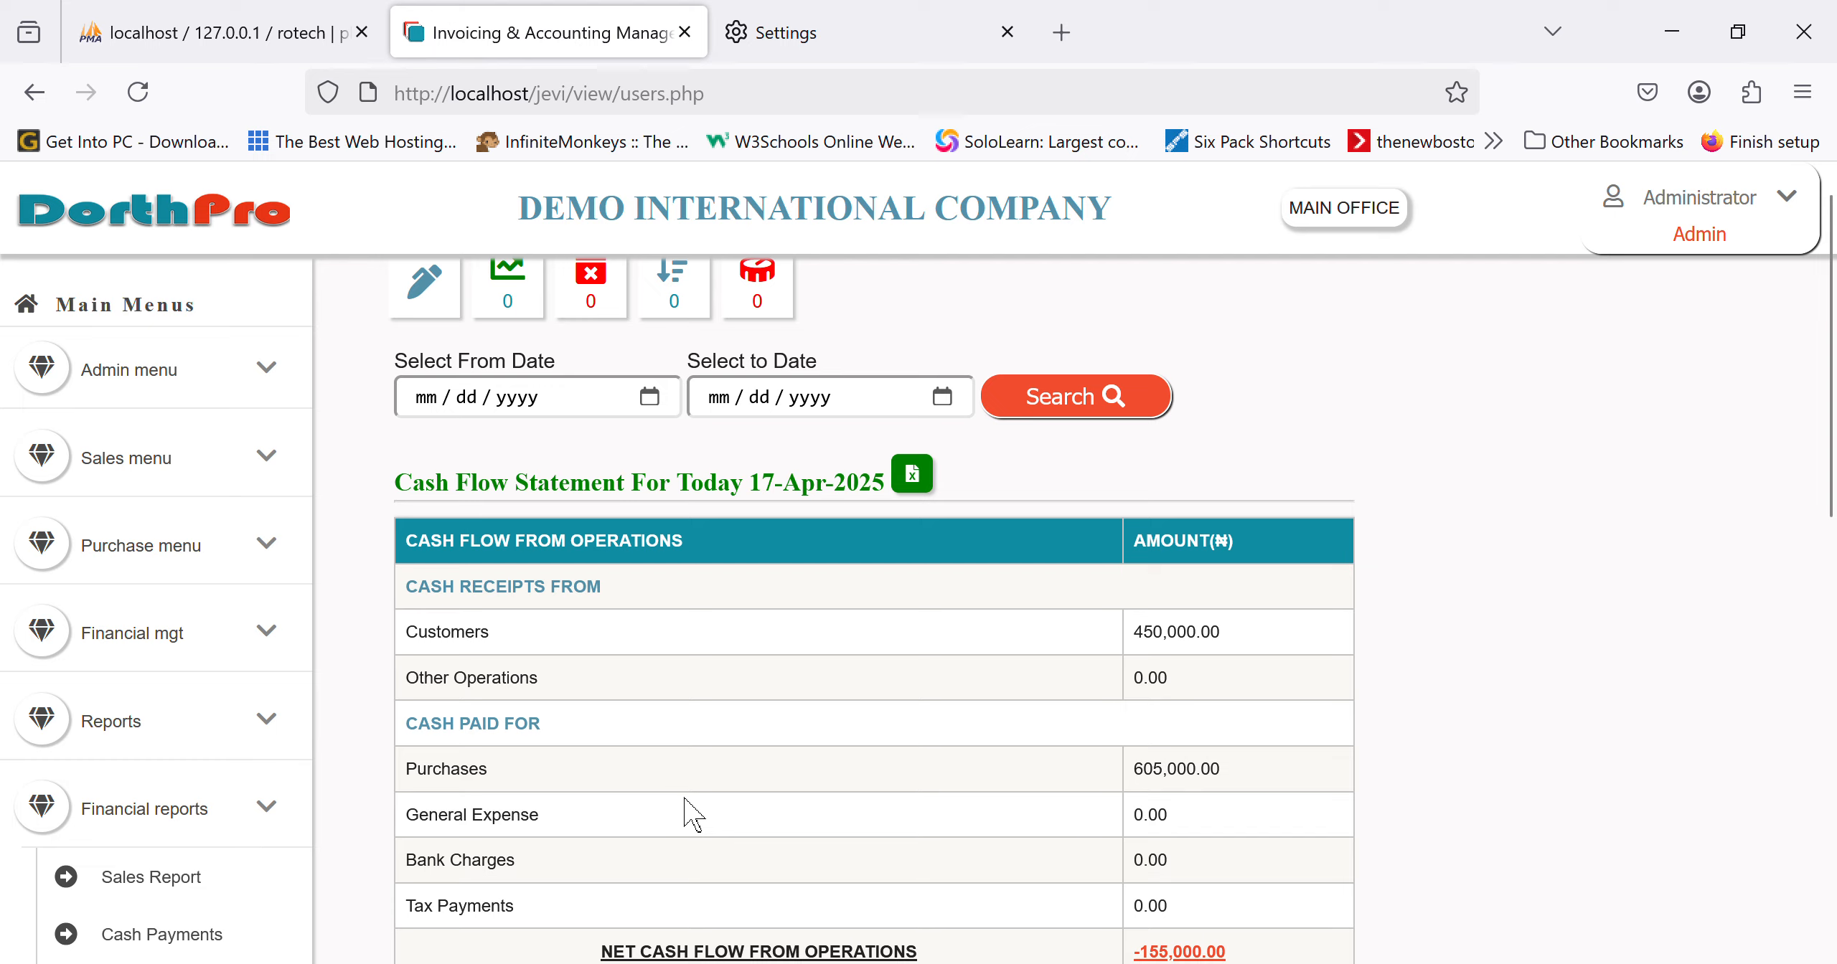
pyautogui.scroll(-5, 689, 811)
pyautogui.scroll(-7, 689, 811)
pyautogui.scroll(-10, 193, 878)
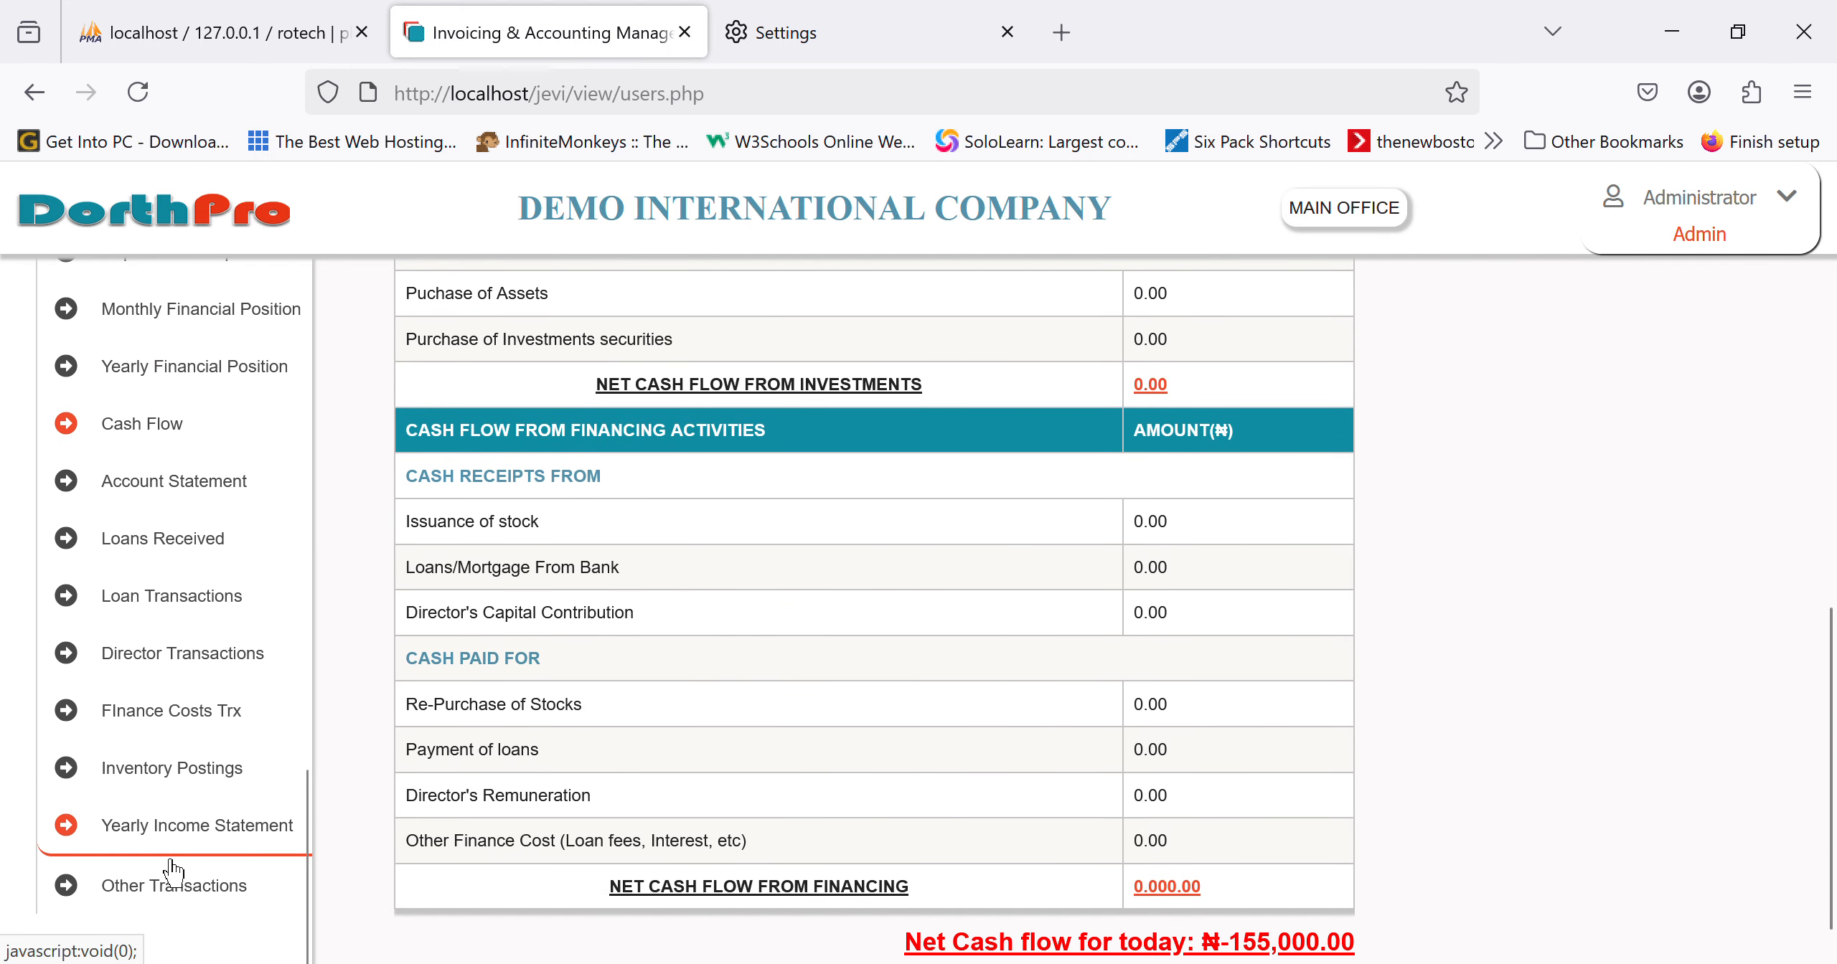
# Step: Check the ₦696,000 yearly income statement, then pick 2025 for the Yearly Financial Position
pyautogui.click(172, 860)
pyautogui.scroll(4, 183, 574)
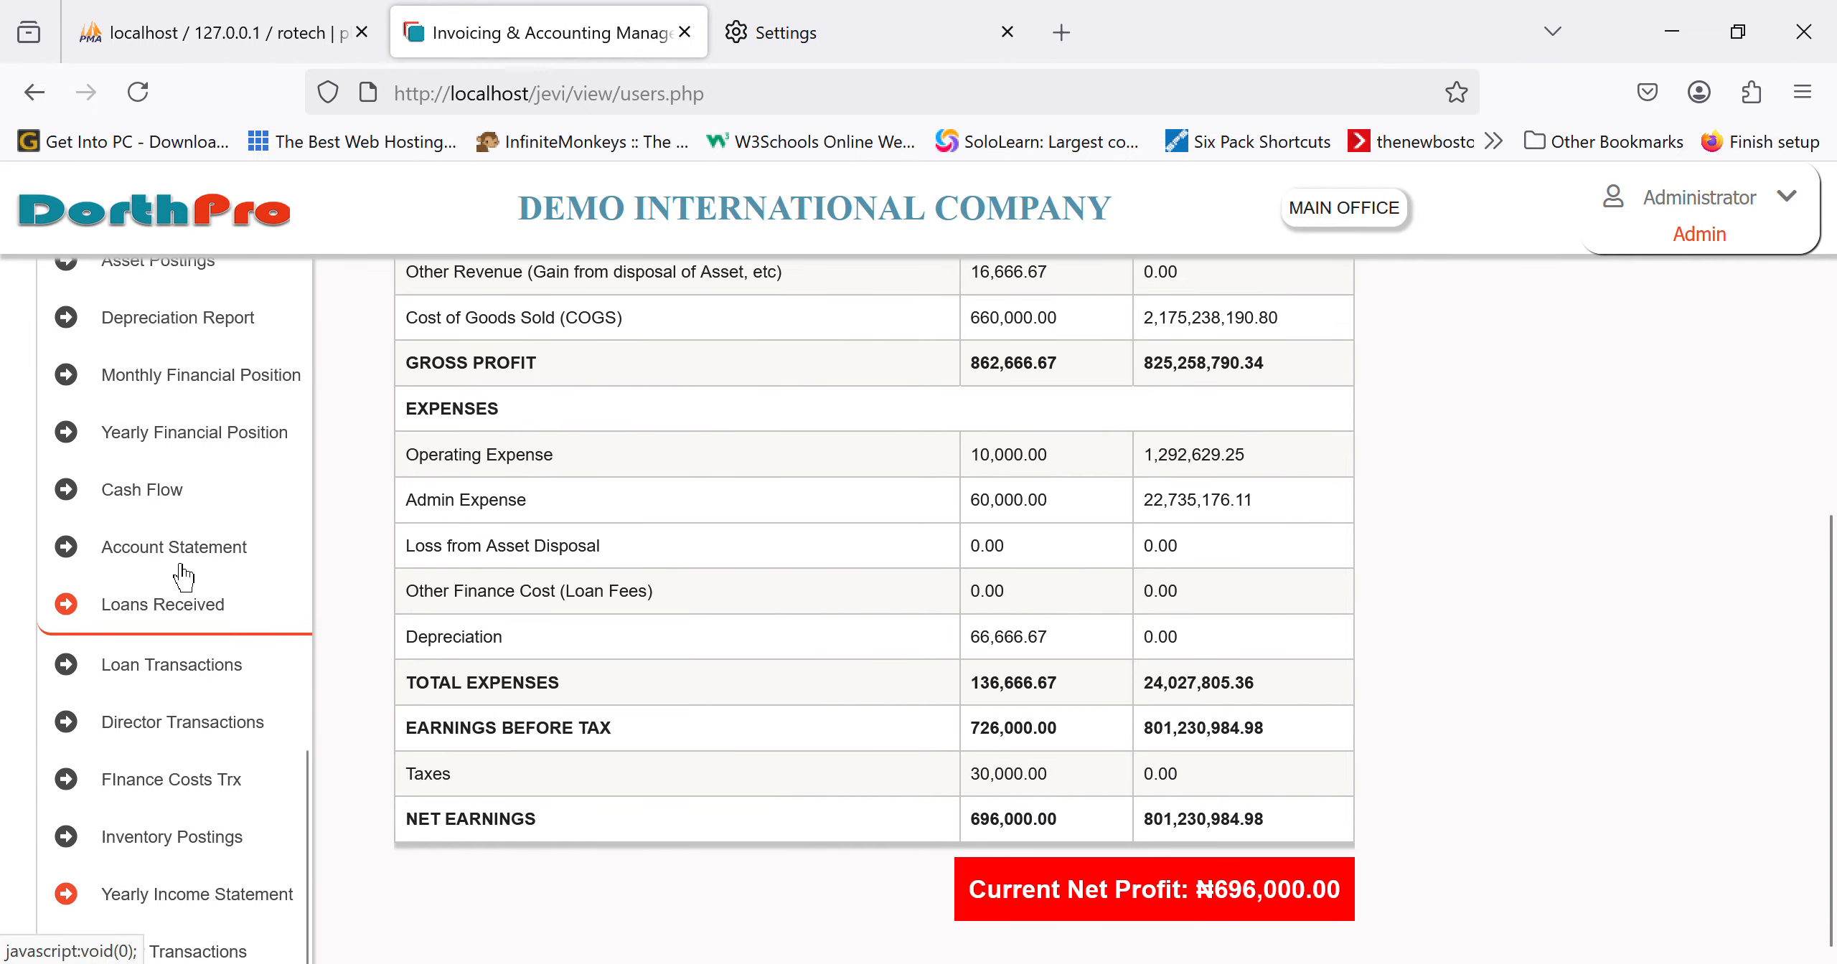
pyautogui.click(191, 625)
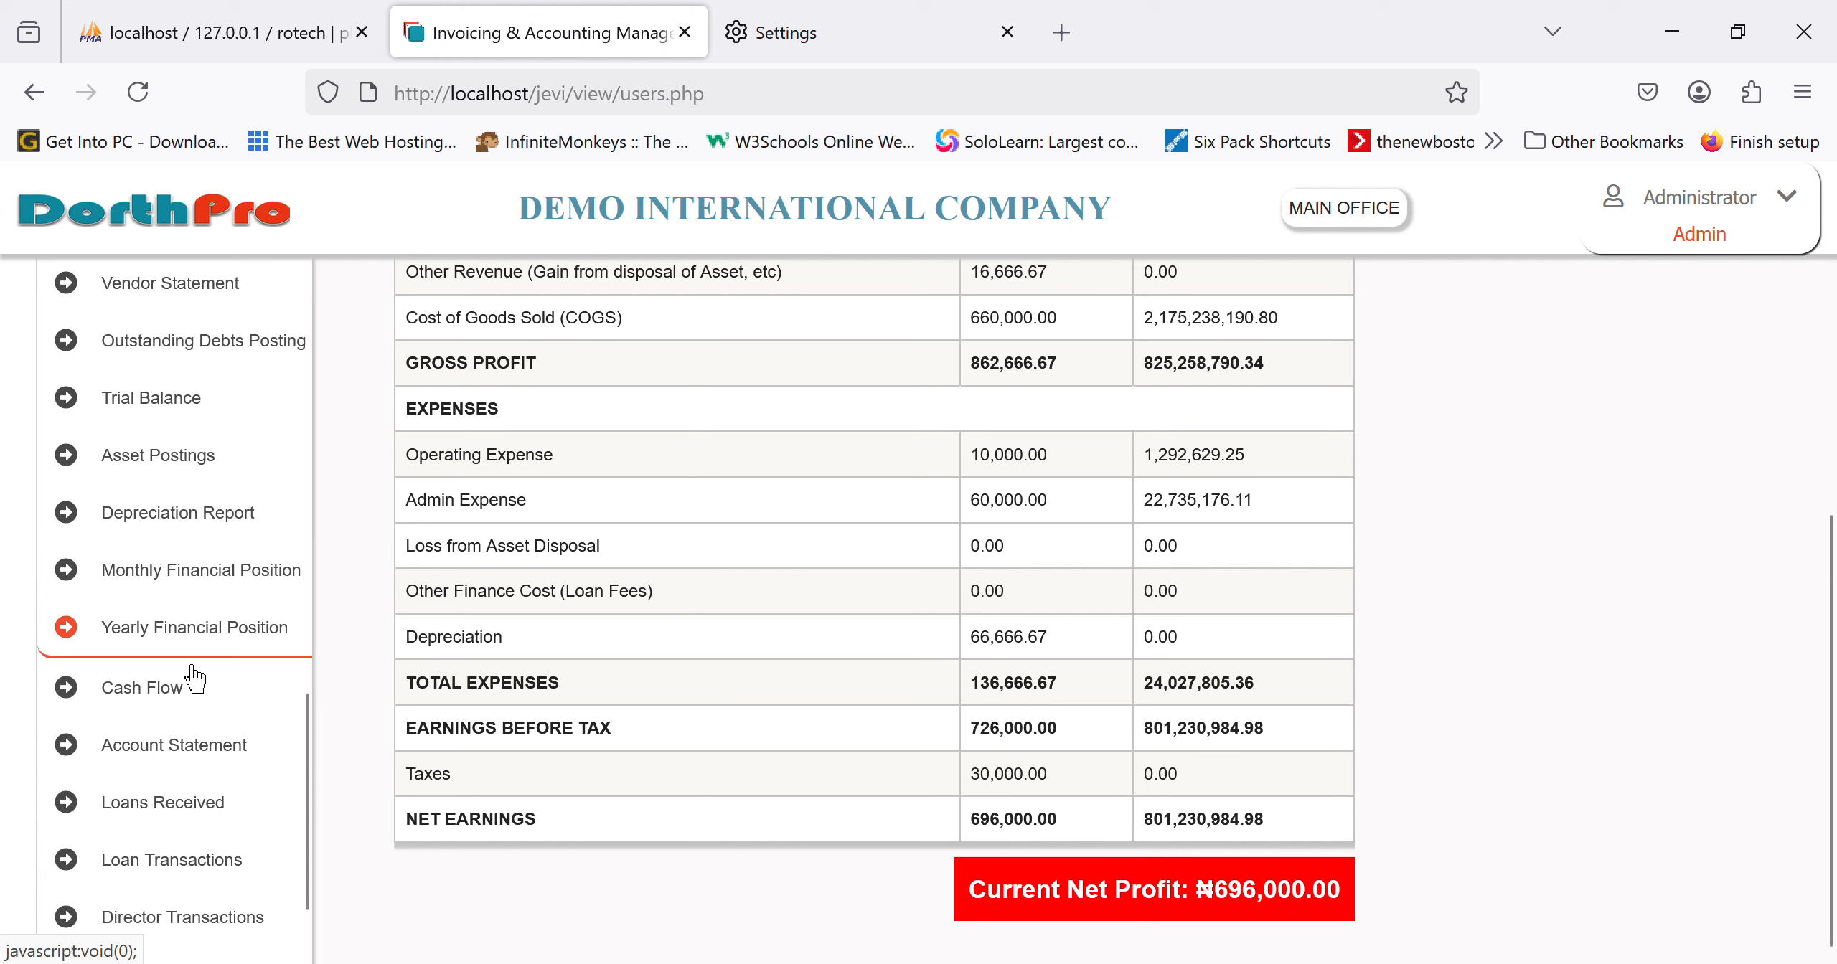
pyautogui.click(648, 553)
pyautogui.click(518, 778)
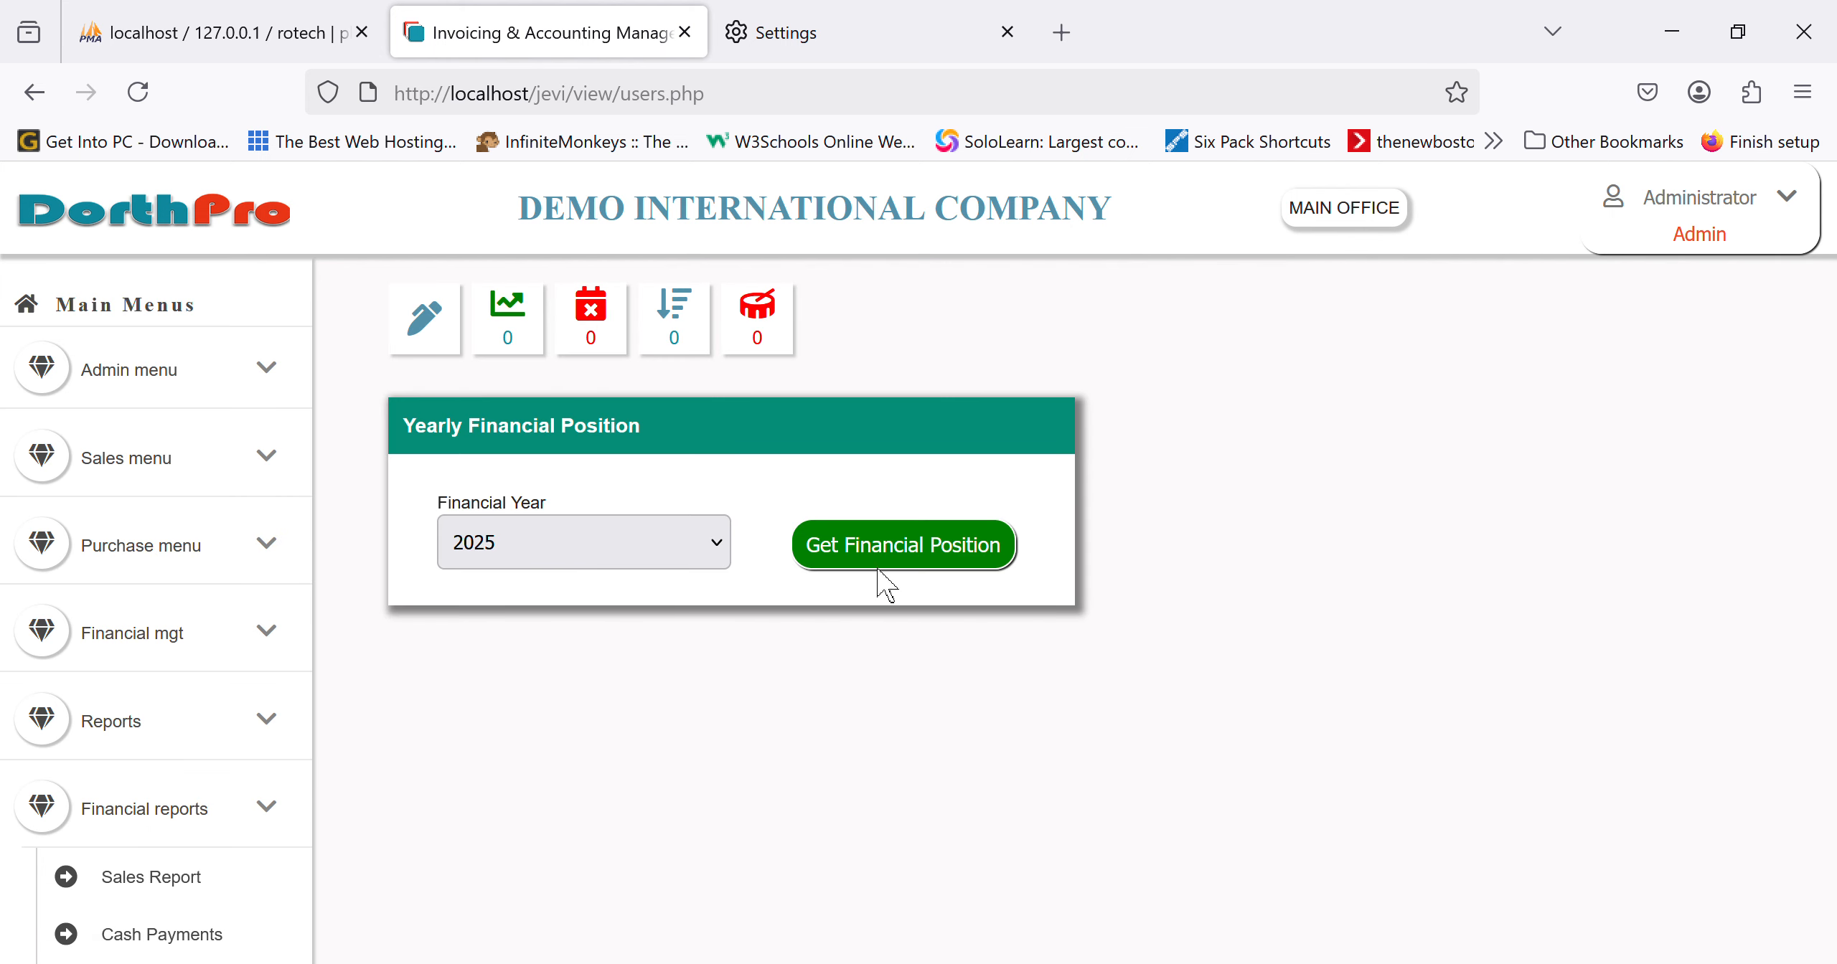
# Step: Generate and review the 2025 statement of financial position
pyautogui.click(952, 567)
pyautogui.scroll(-7, 1116, 840)
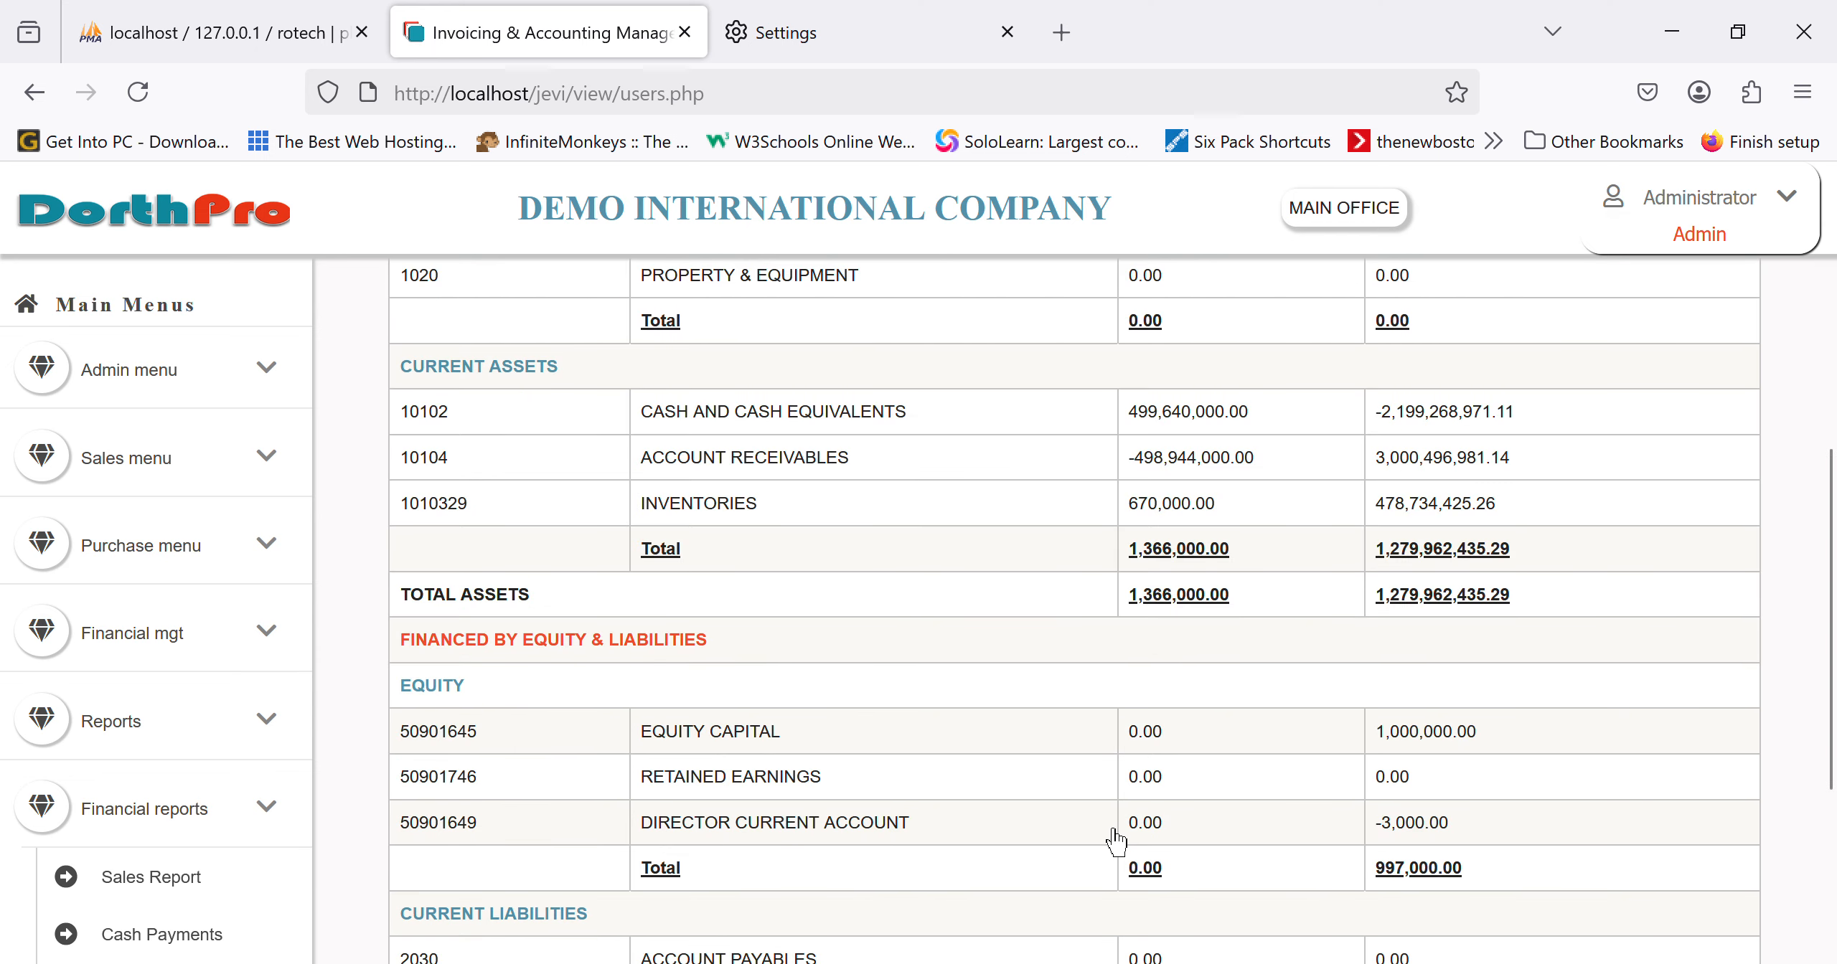
pyautogui.scroll(2, 1115, 840)
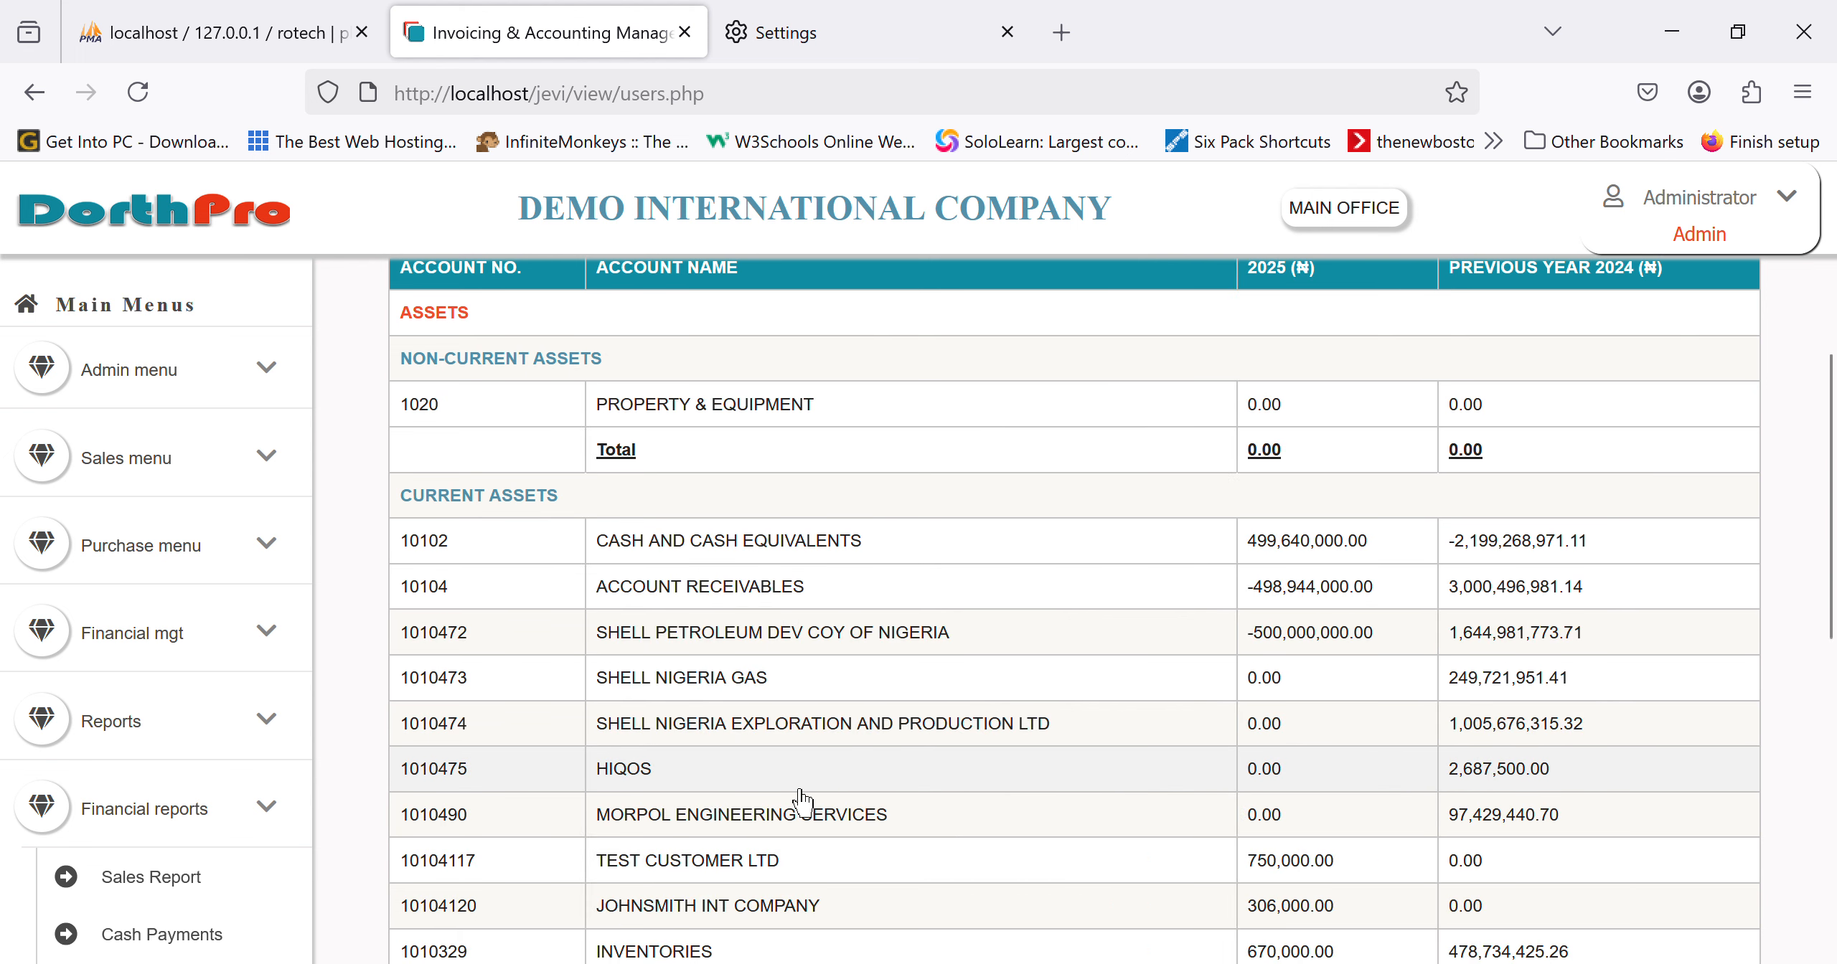
pyautogui.scroll(-3, 799, 800)
pyautogui.scroll(-1, 802, 802)
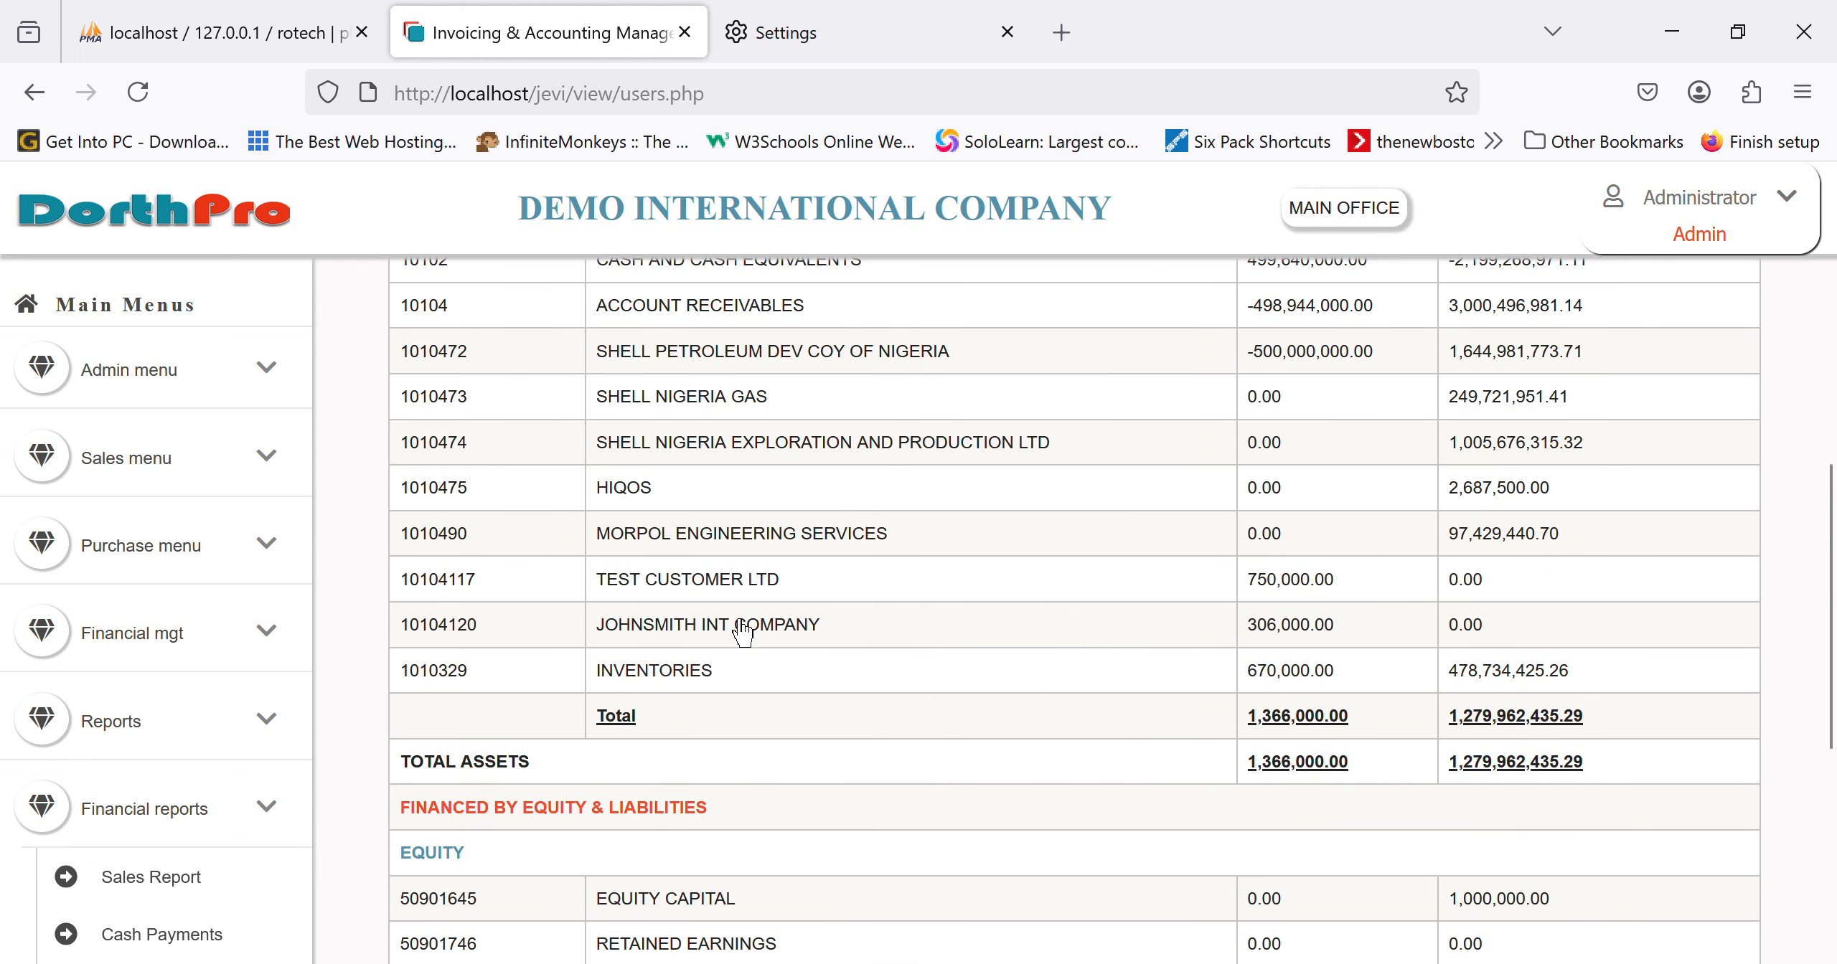
pyautogui.scroll(2, 743, 631)
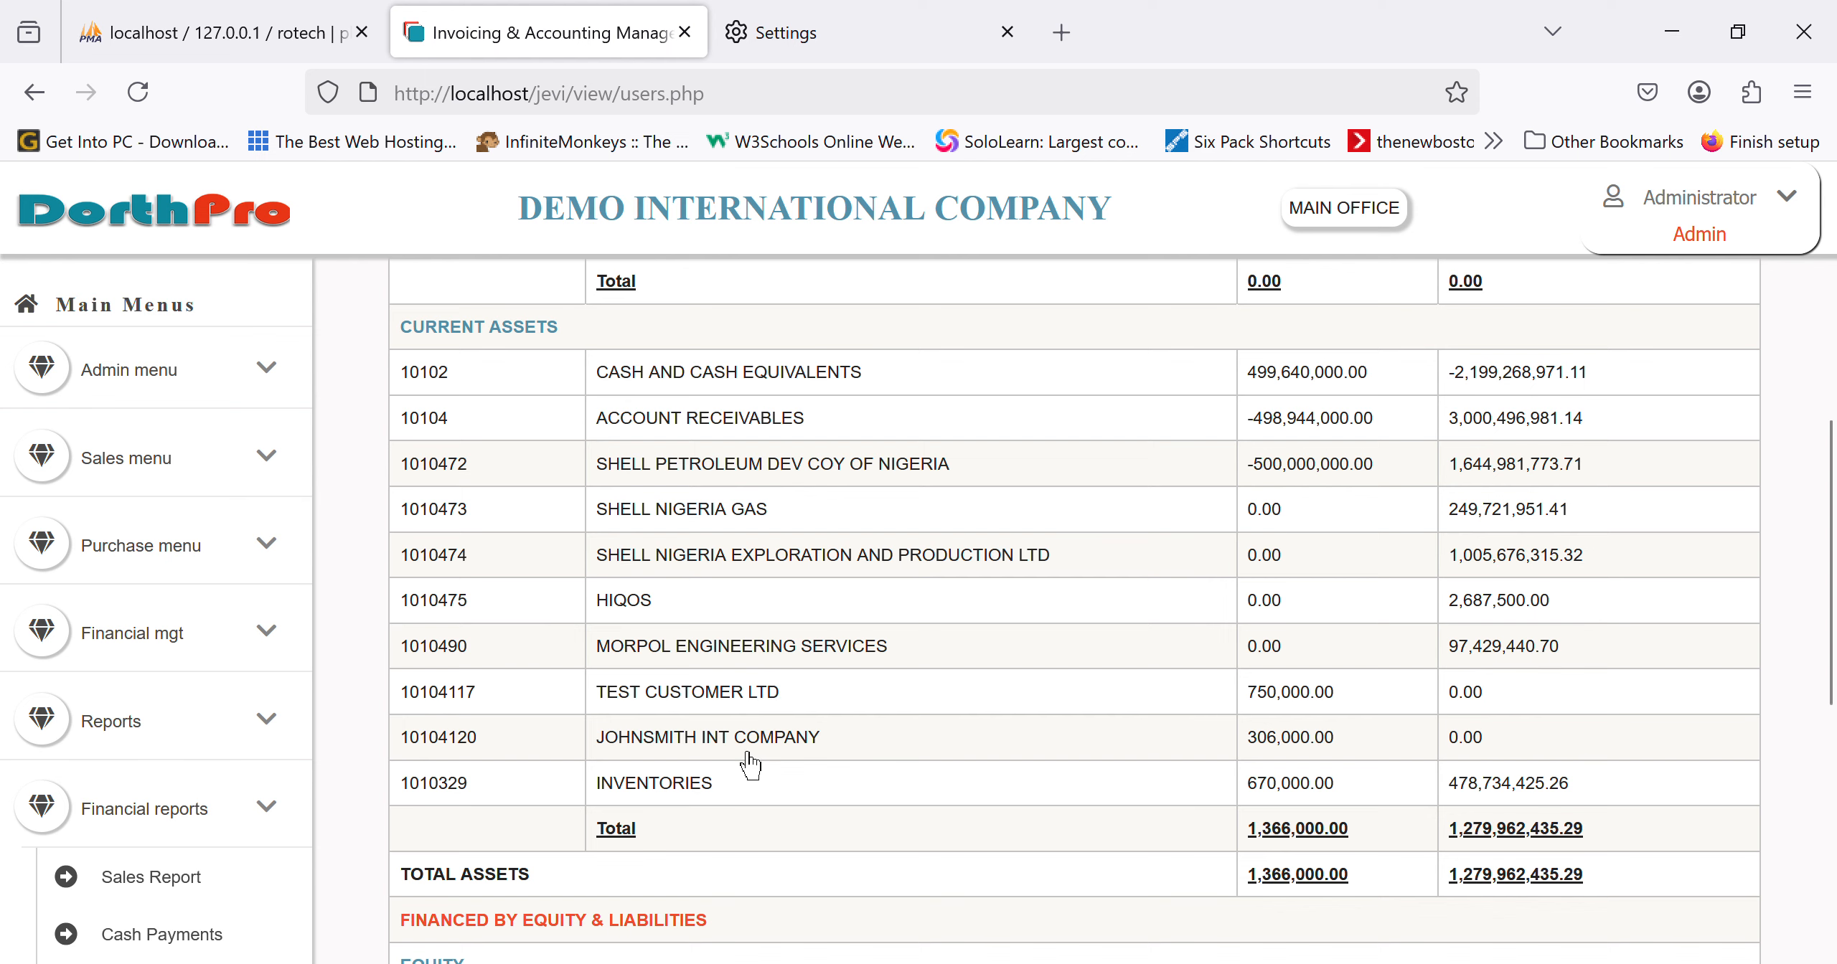
# Step: Review JOHNSMITH INT COMPANY's 2025 account statement, with its ₦306,000 net yearly balance
pyautogui.click(750, 763)
pyautogui.scroll(-2, 832, 765)
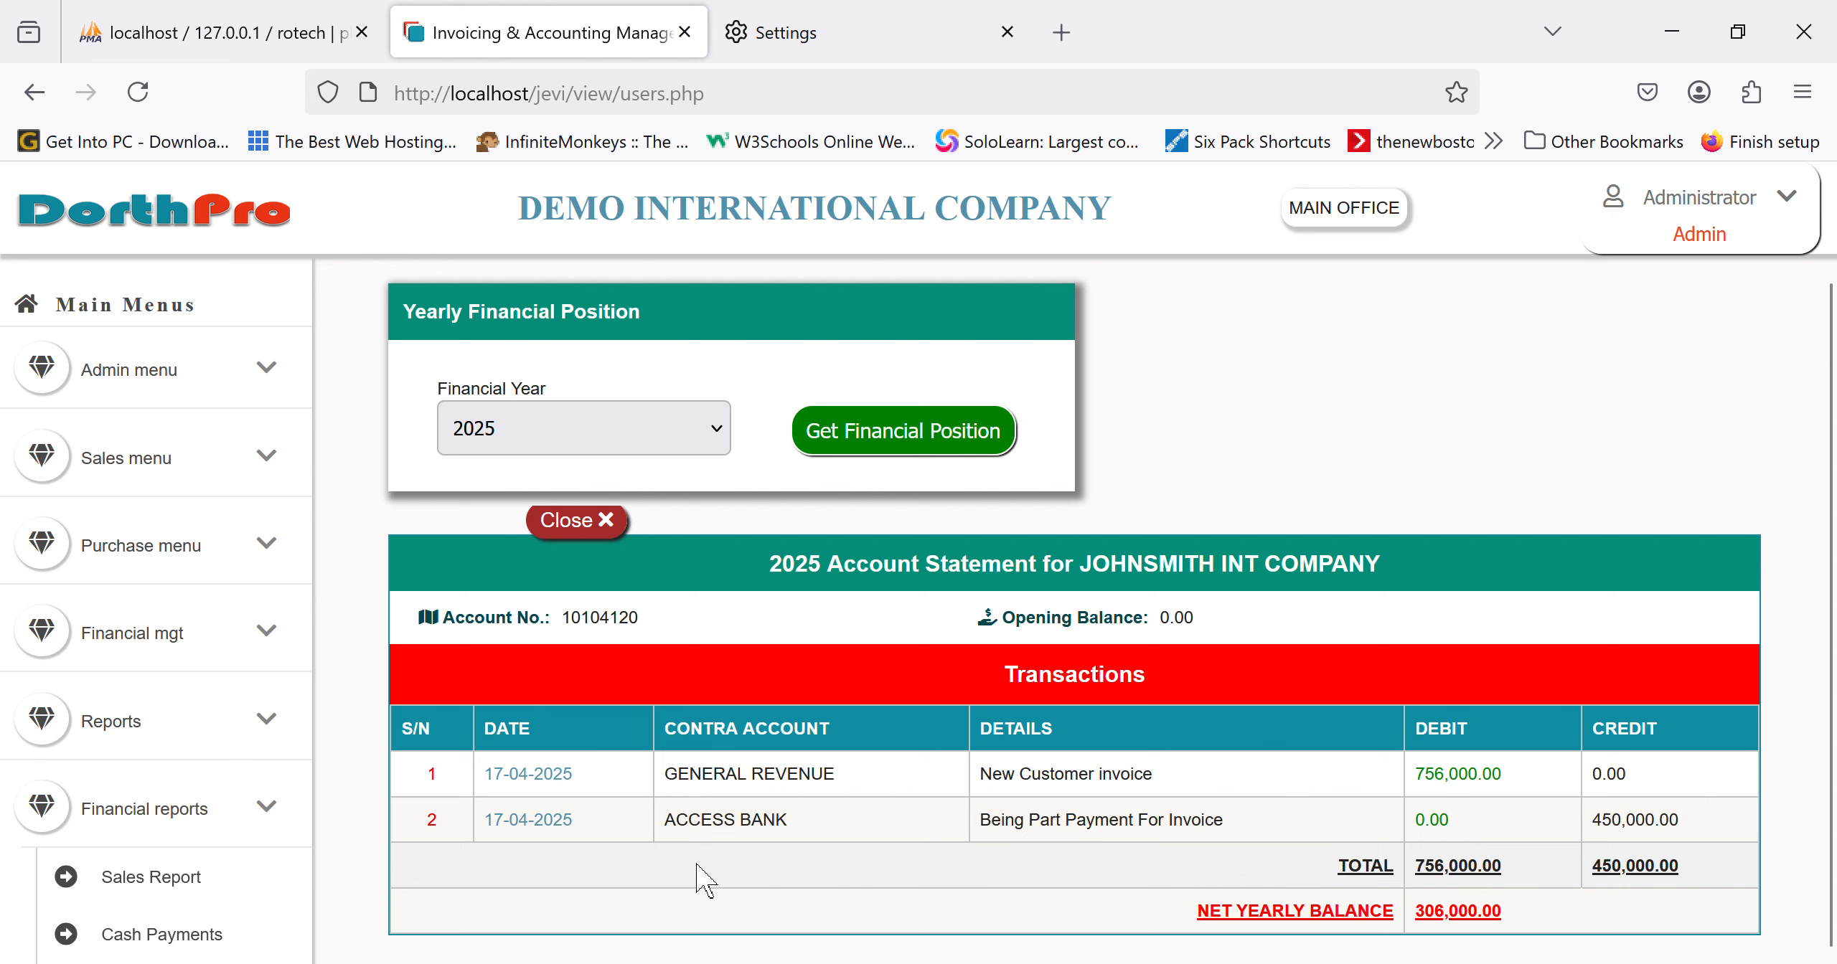
pyautogui.scroll(-5, 53, 808)
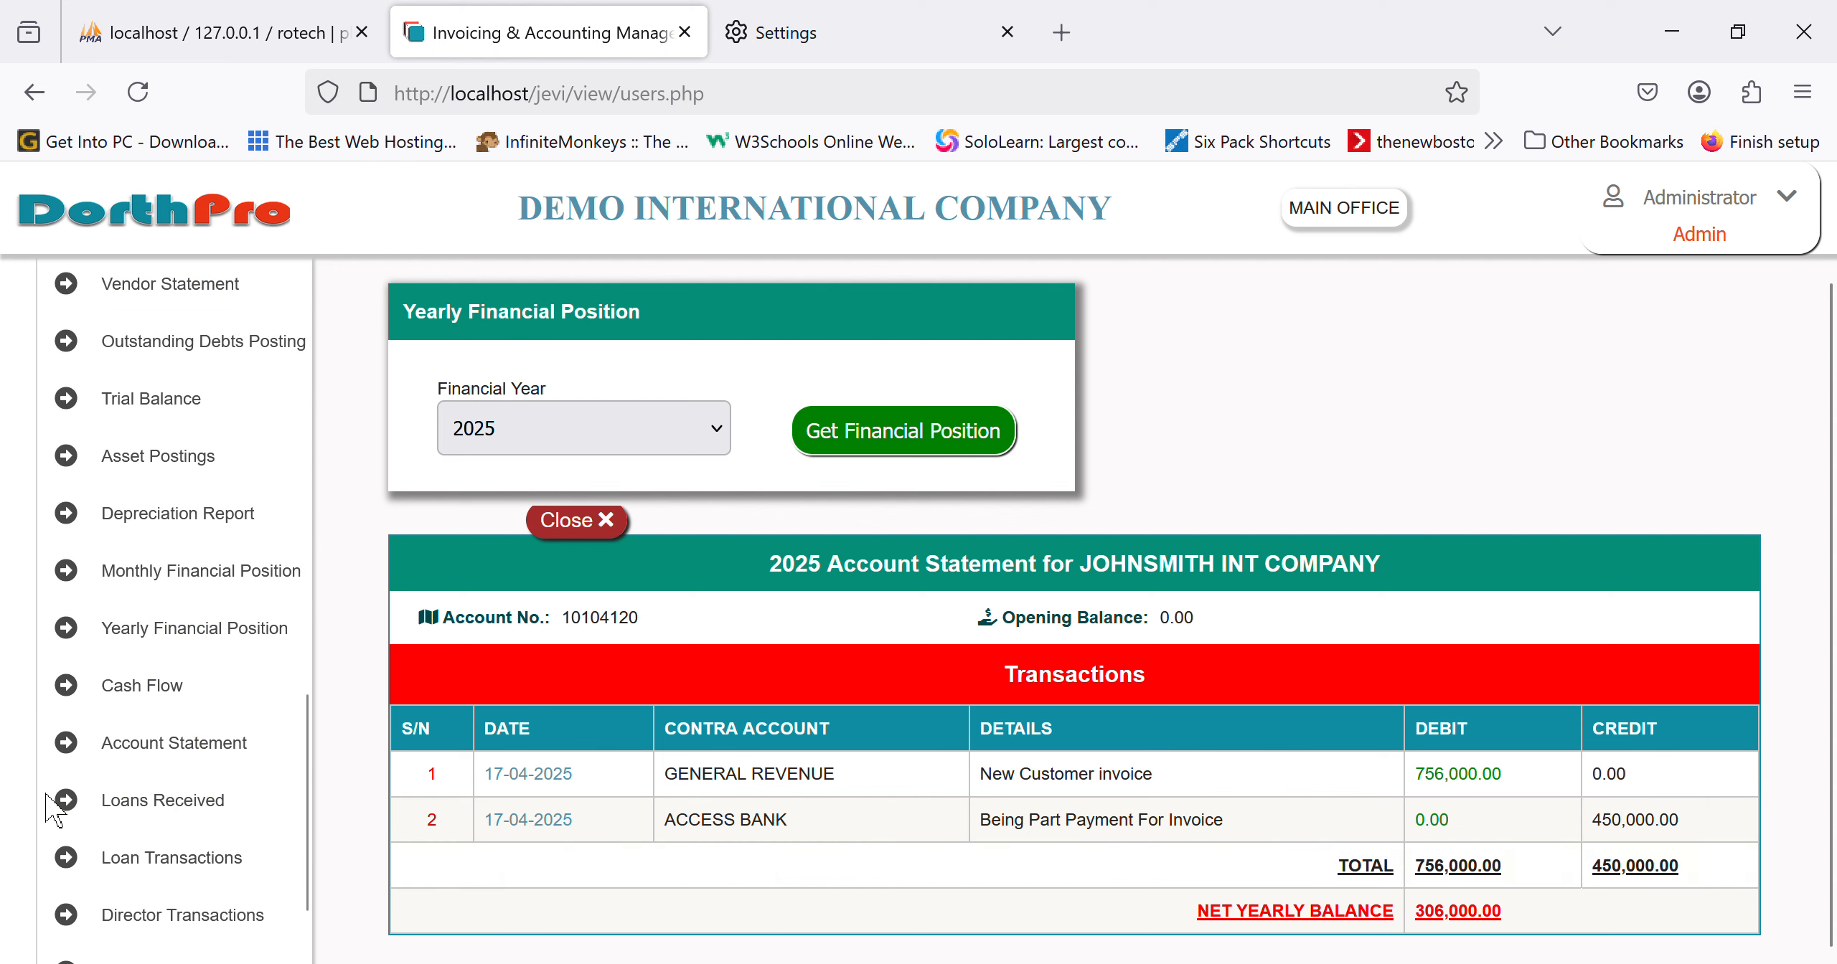
pyautogui.scroll(-3, 136, 707)
pyautogui.scroll(10, 137, 707)
pyautogui.scroll(6, 135, 701)
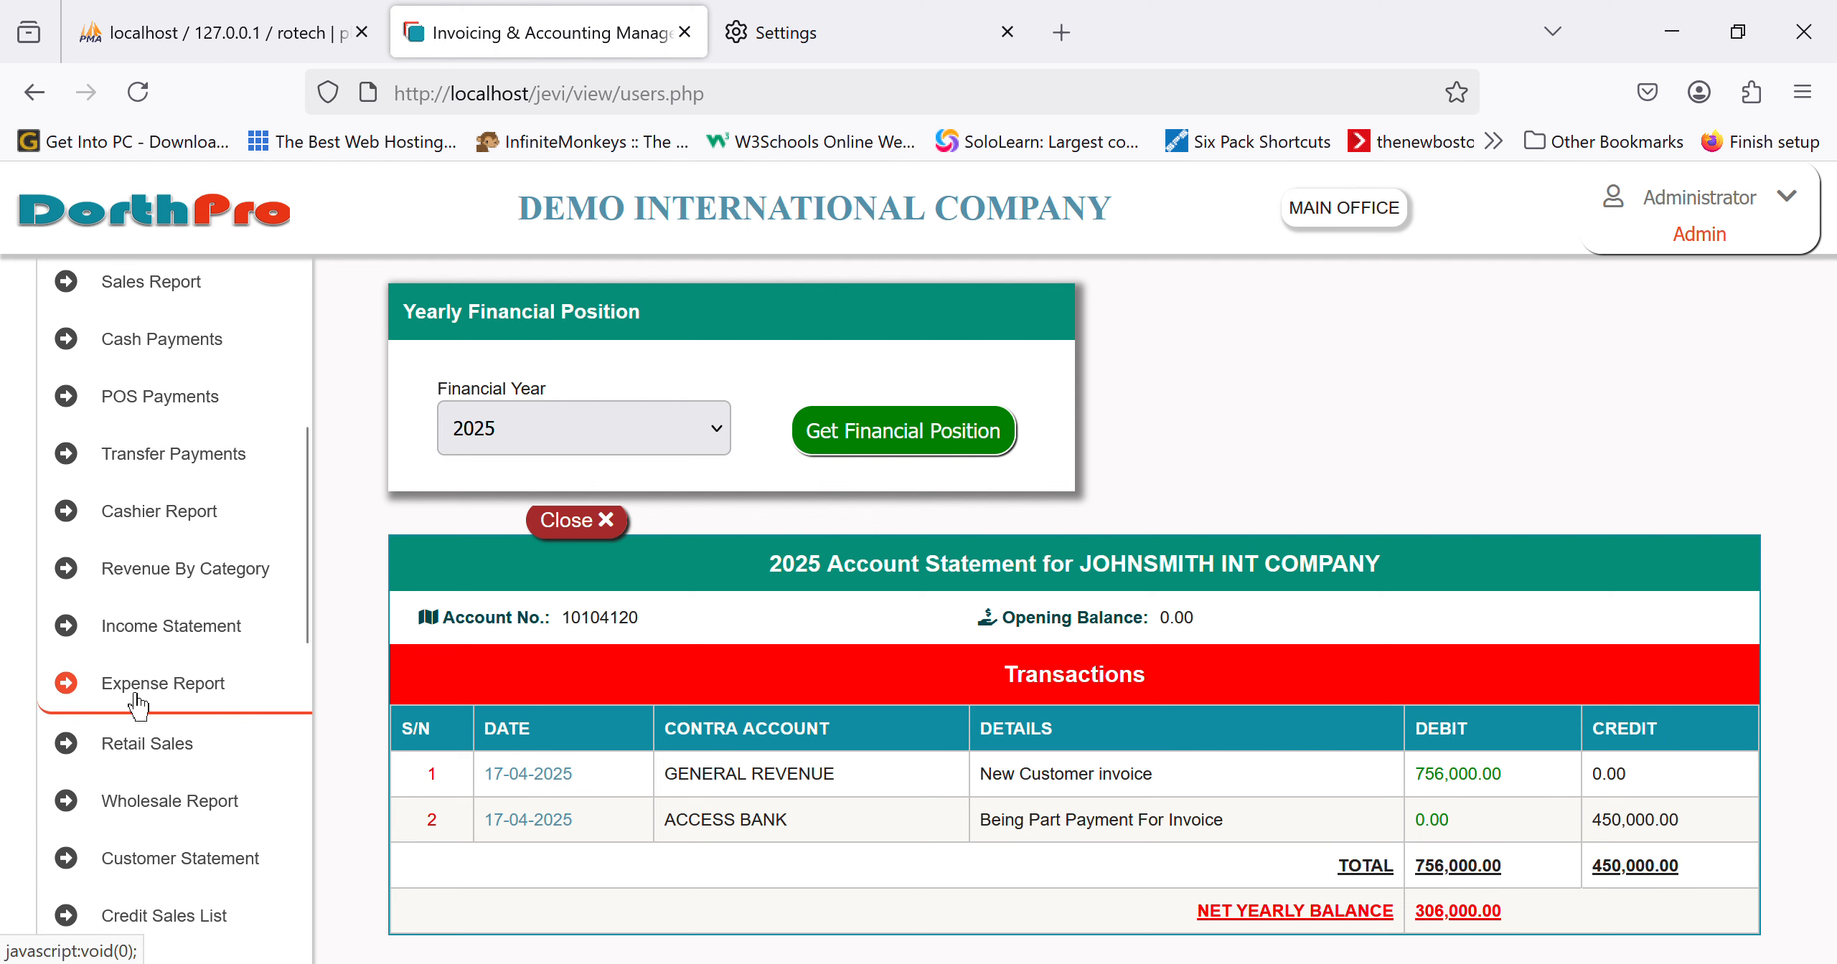
pyautogui.scroll(-3, 185, 800)
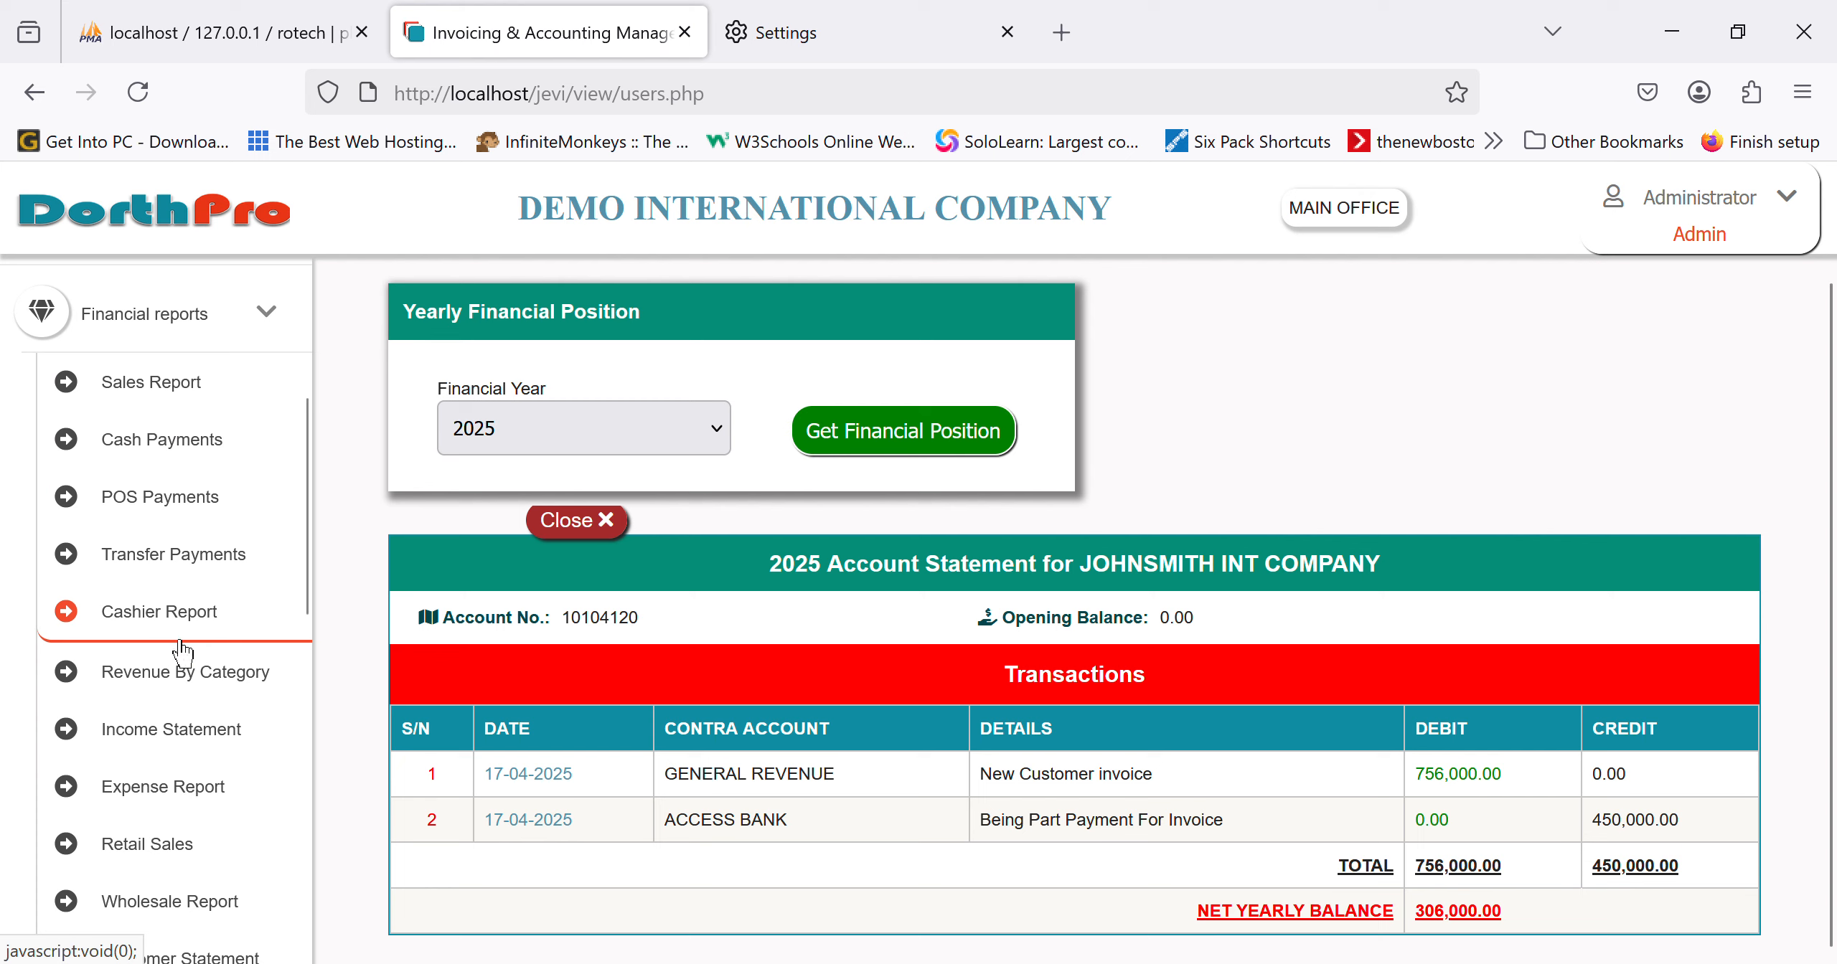
# Step: Look over today's payments report and bring up the Customer Statement form
pyautogui.click(208, 580)
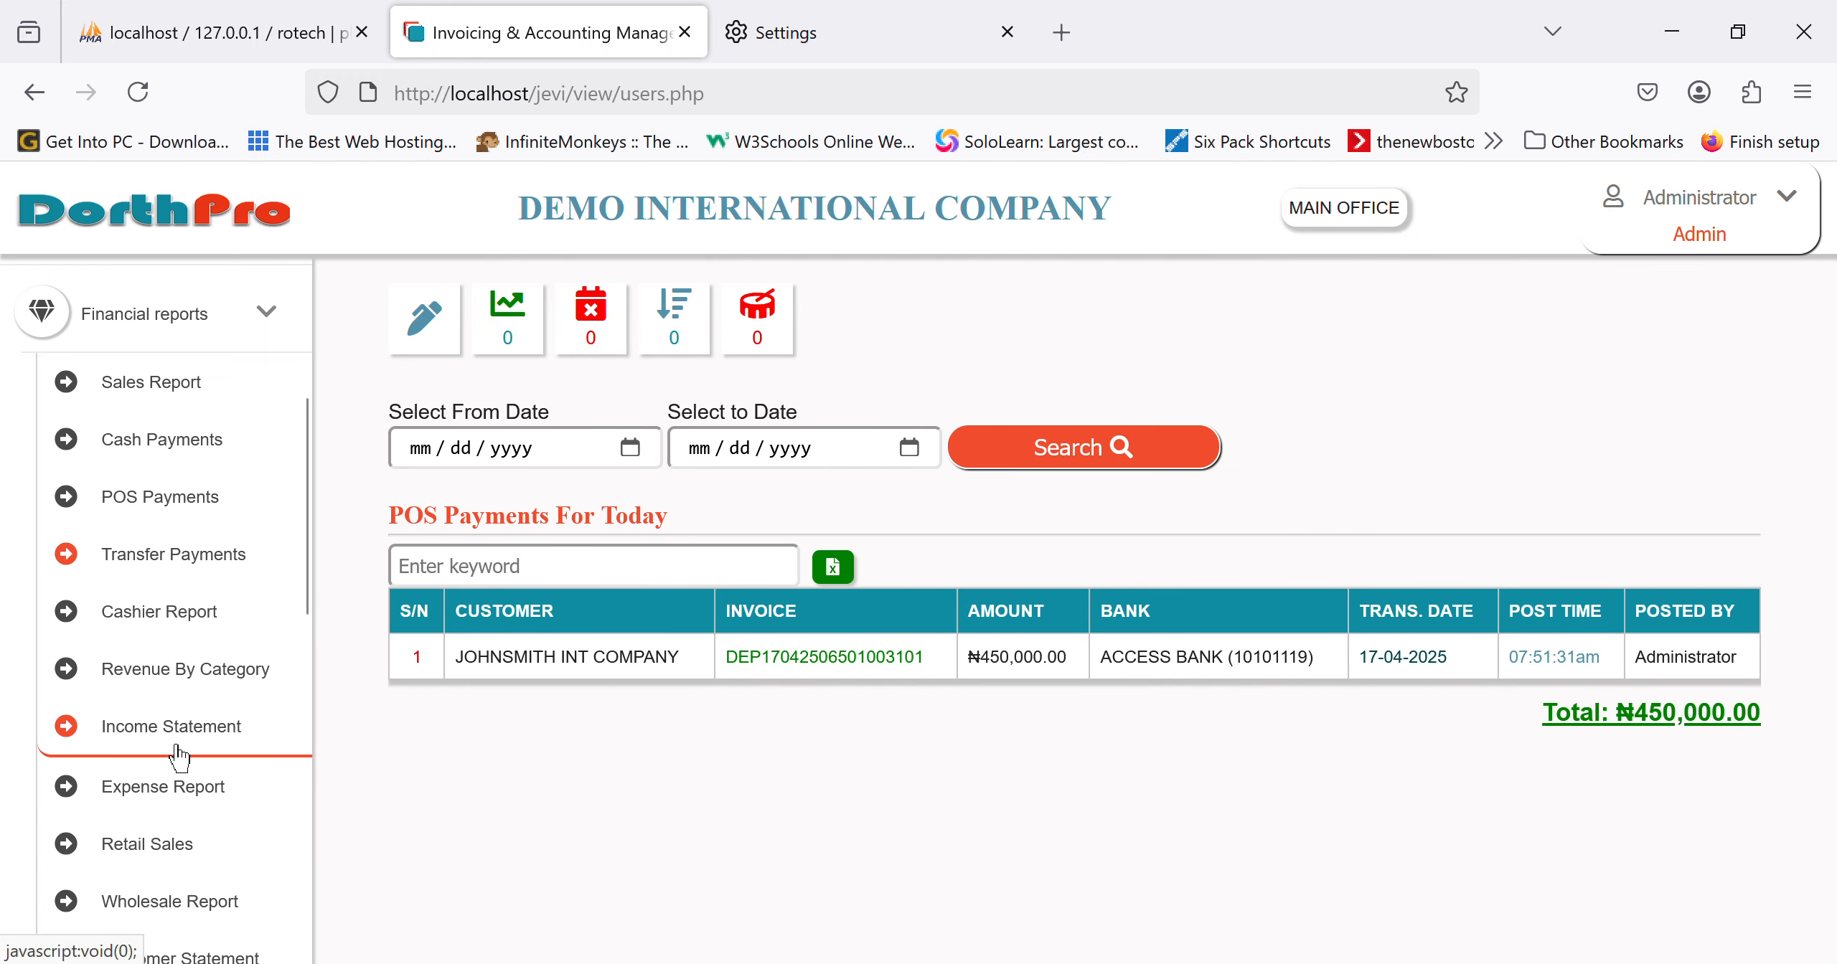
pyautogui.scroll(-3, 178, 757)
pyautogui.scroll(-2, 178, 757)
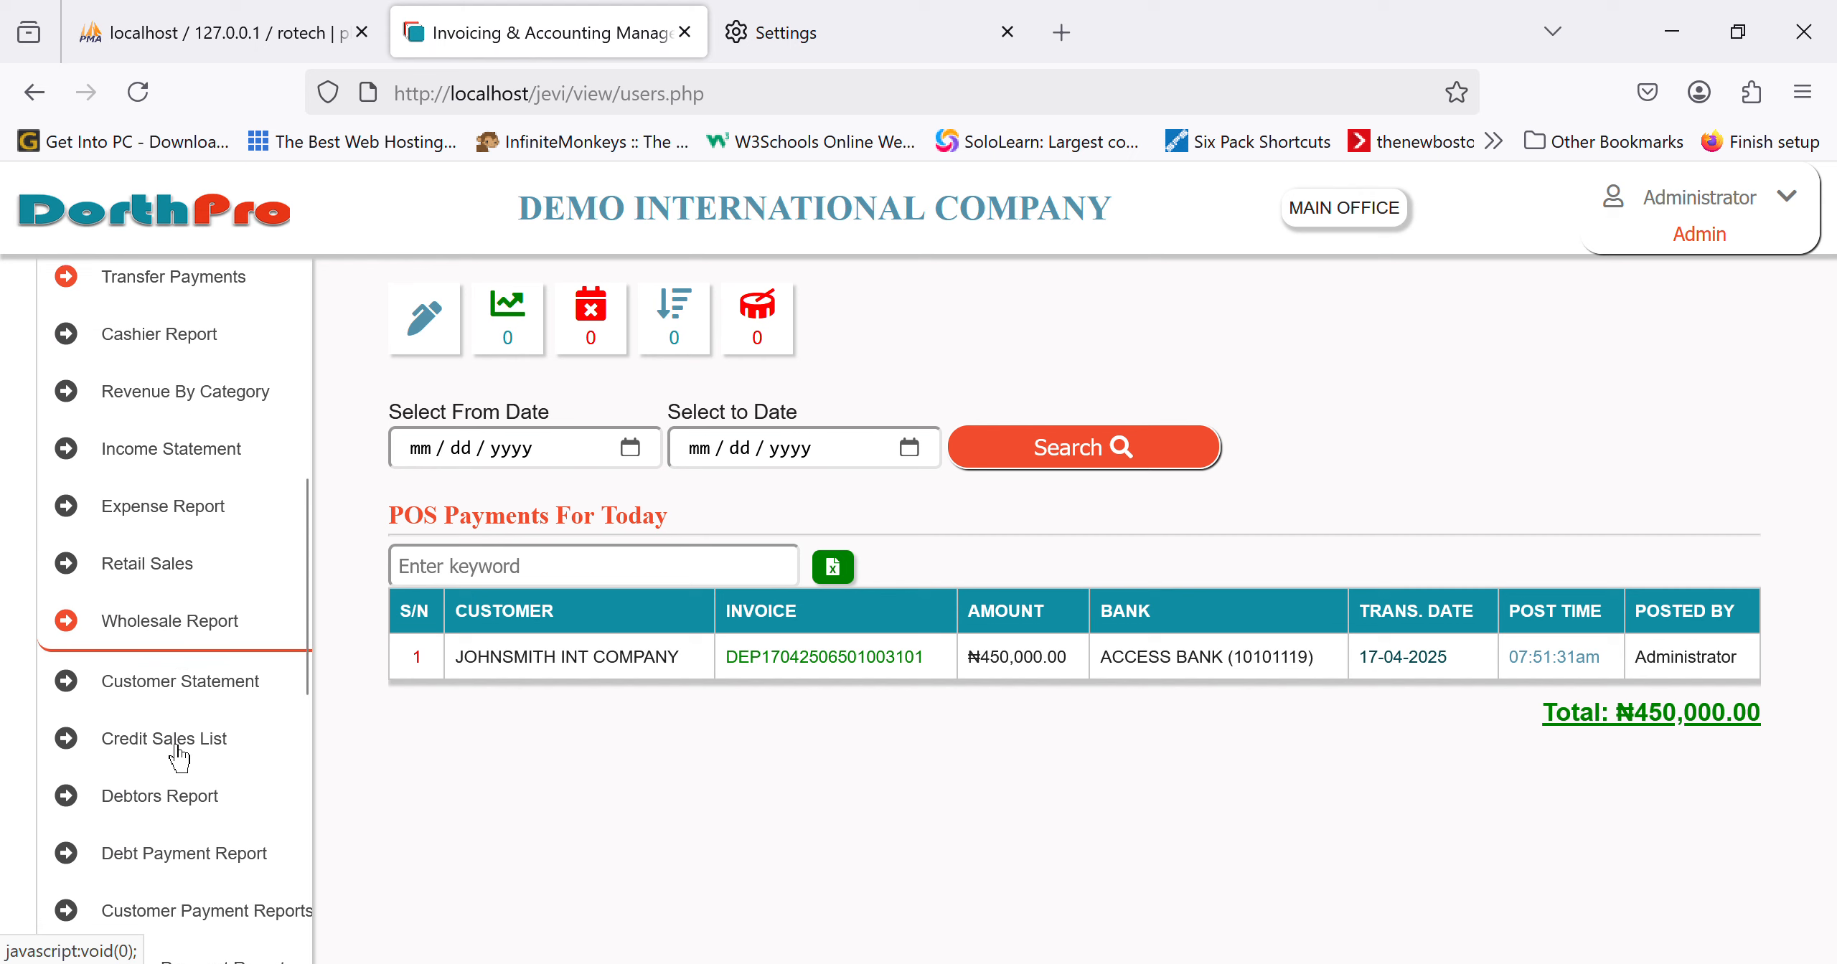
pyautogui.click(195, 710)
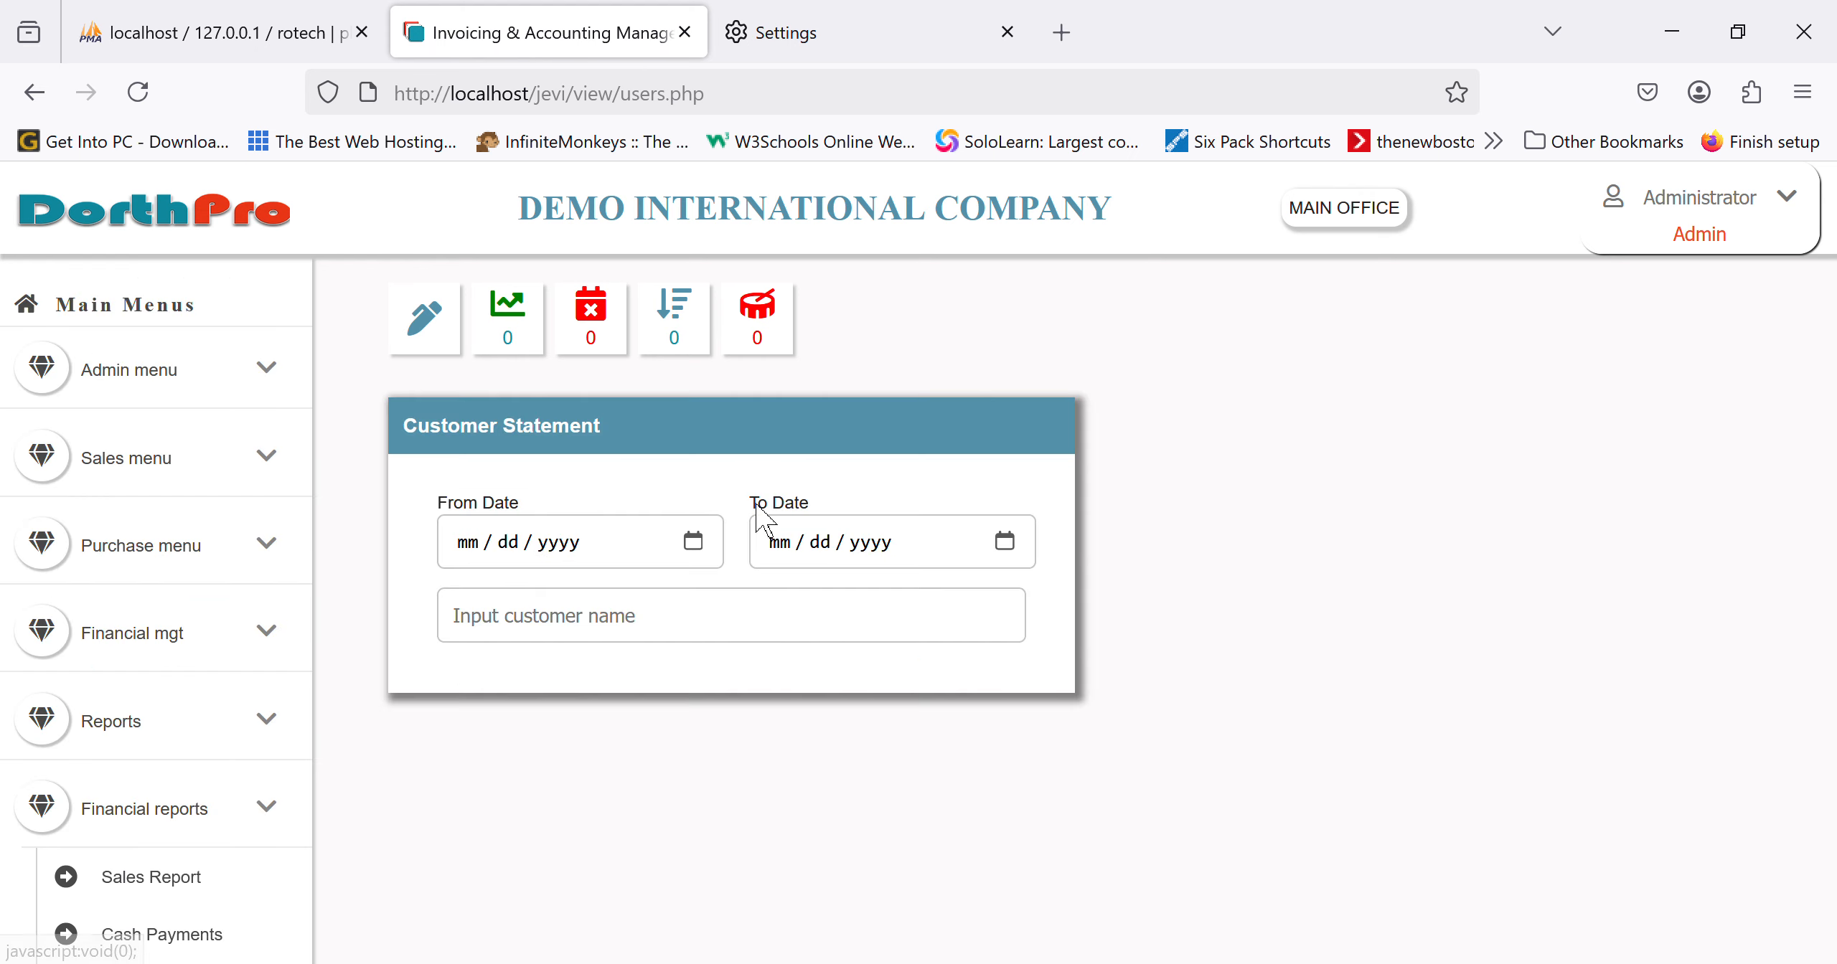
# Step: Show JOHNSMITH INT COMPANY's statement from 04/01/2025 to 04/17/2025
pyautogui.click(715, 545)
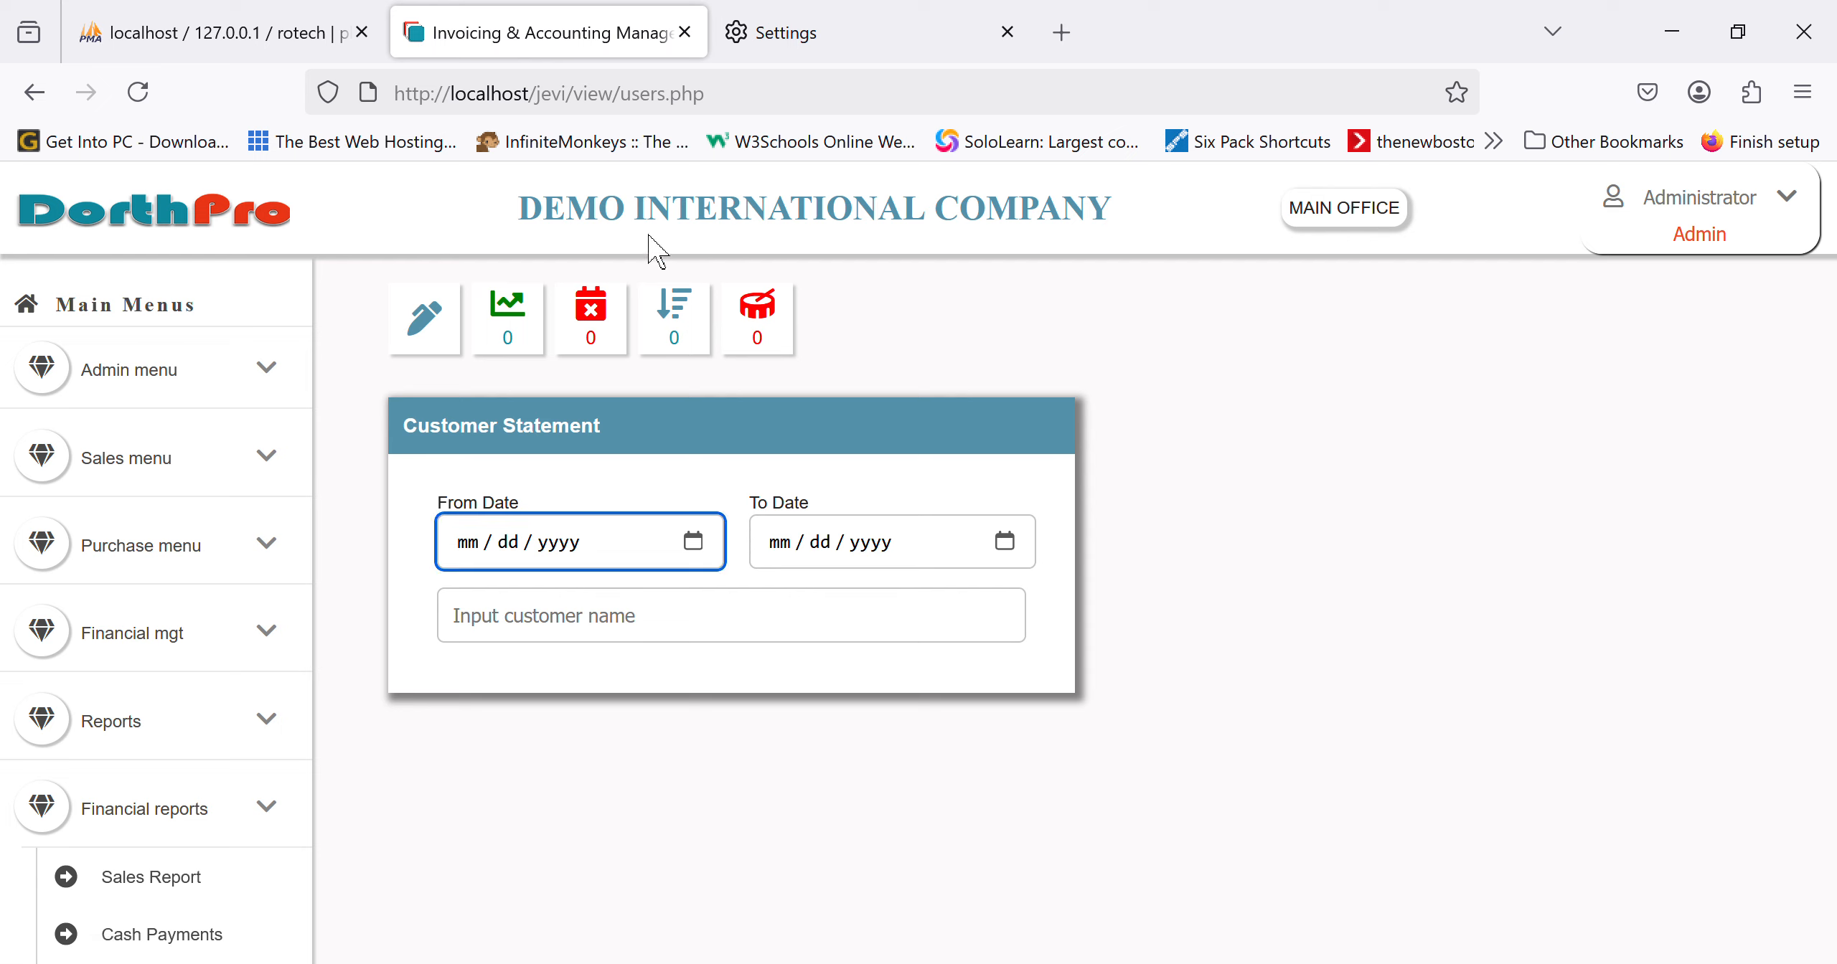
pyautogui.write('04012025')
pyautogui.click(1020, 563)
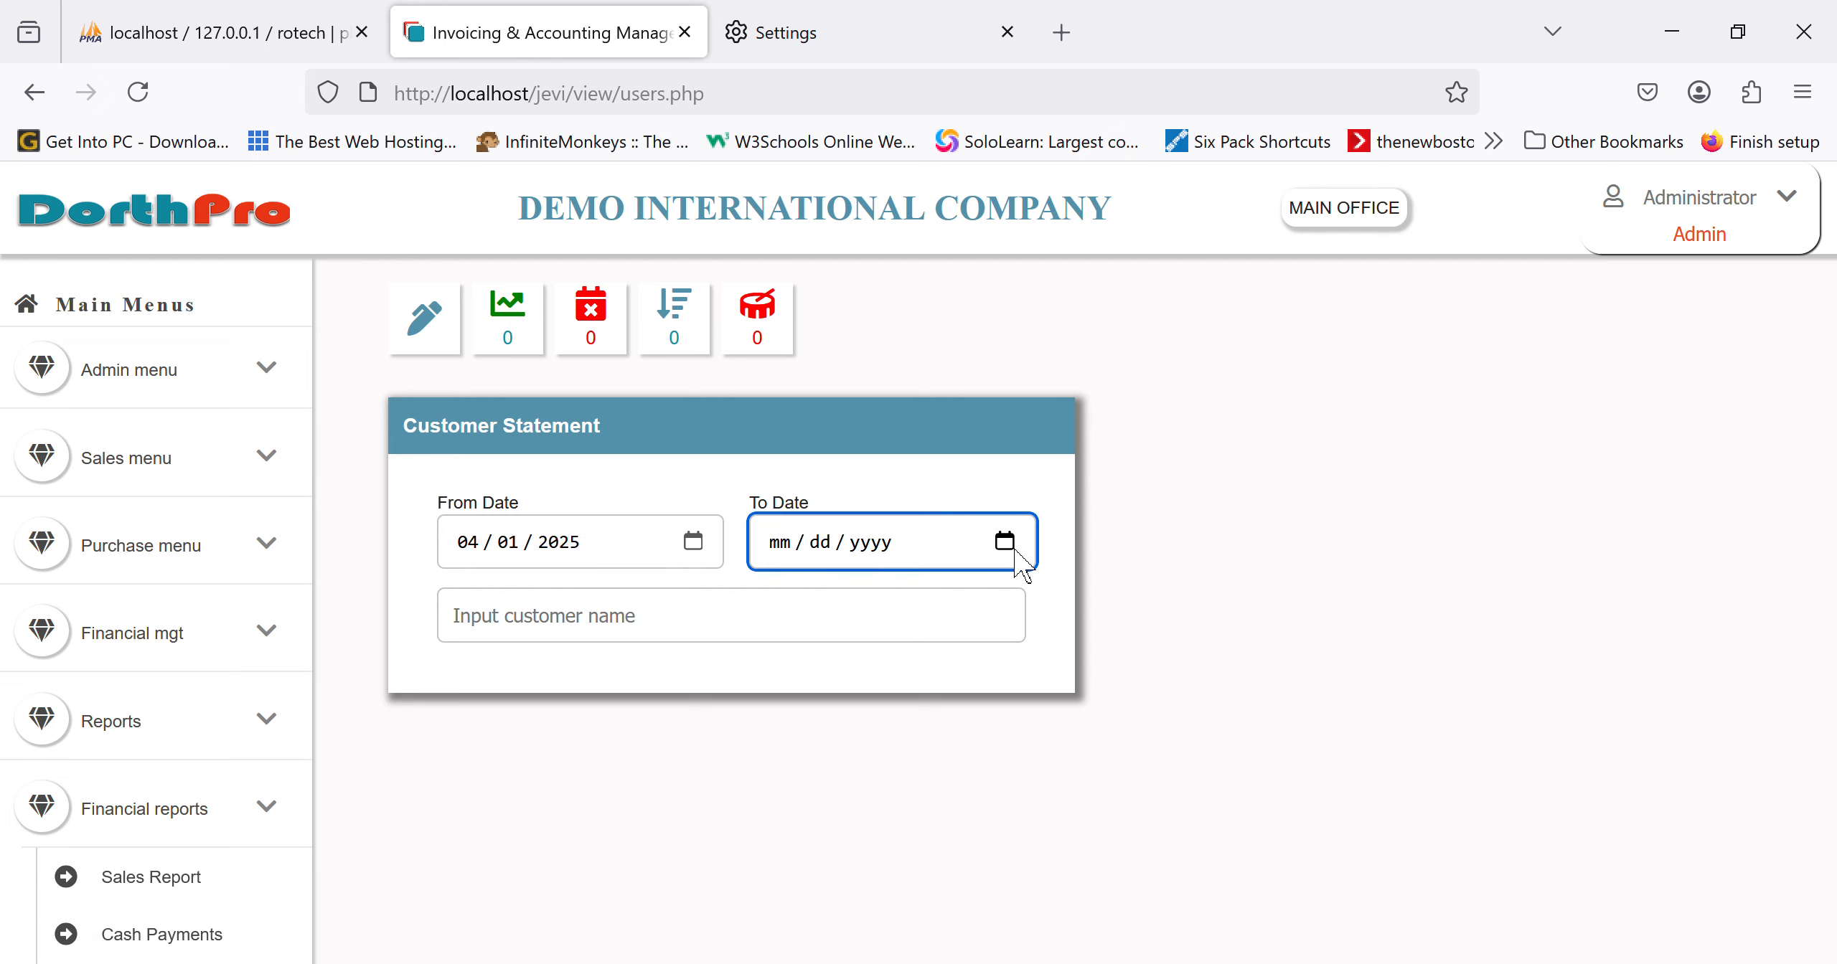
pyautogui.write('04172025')
pyautogui.click(822, 631)
pyautogui.write('john')
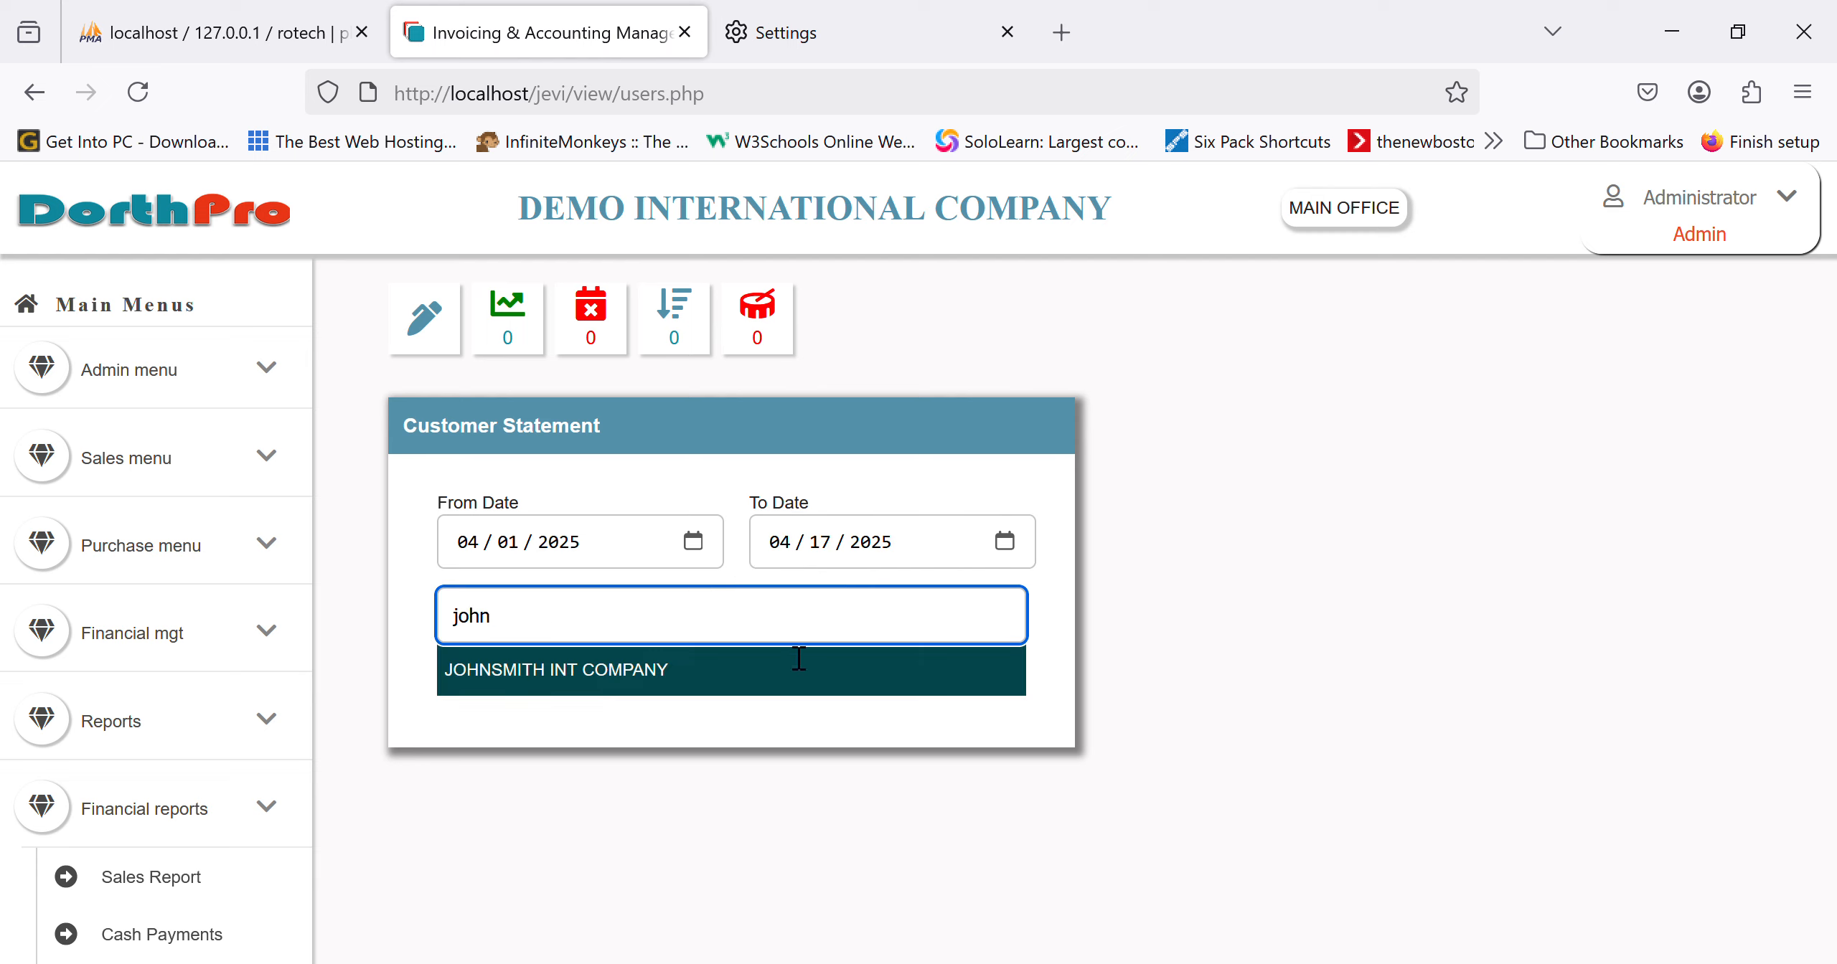
pyautogui.click(765, 682)
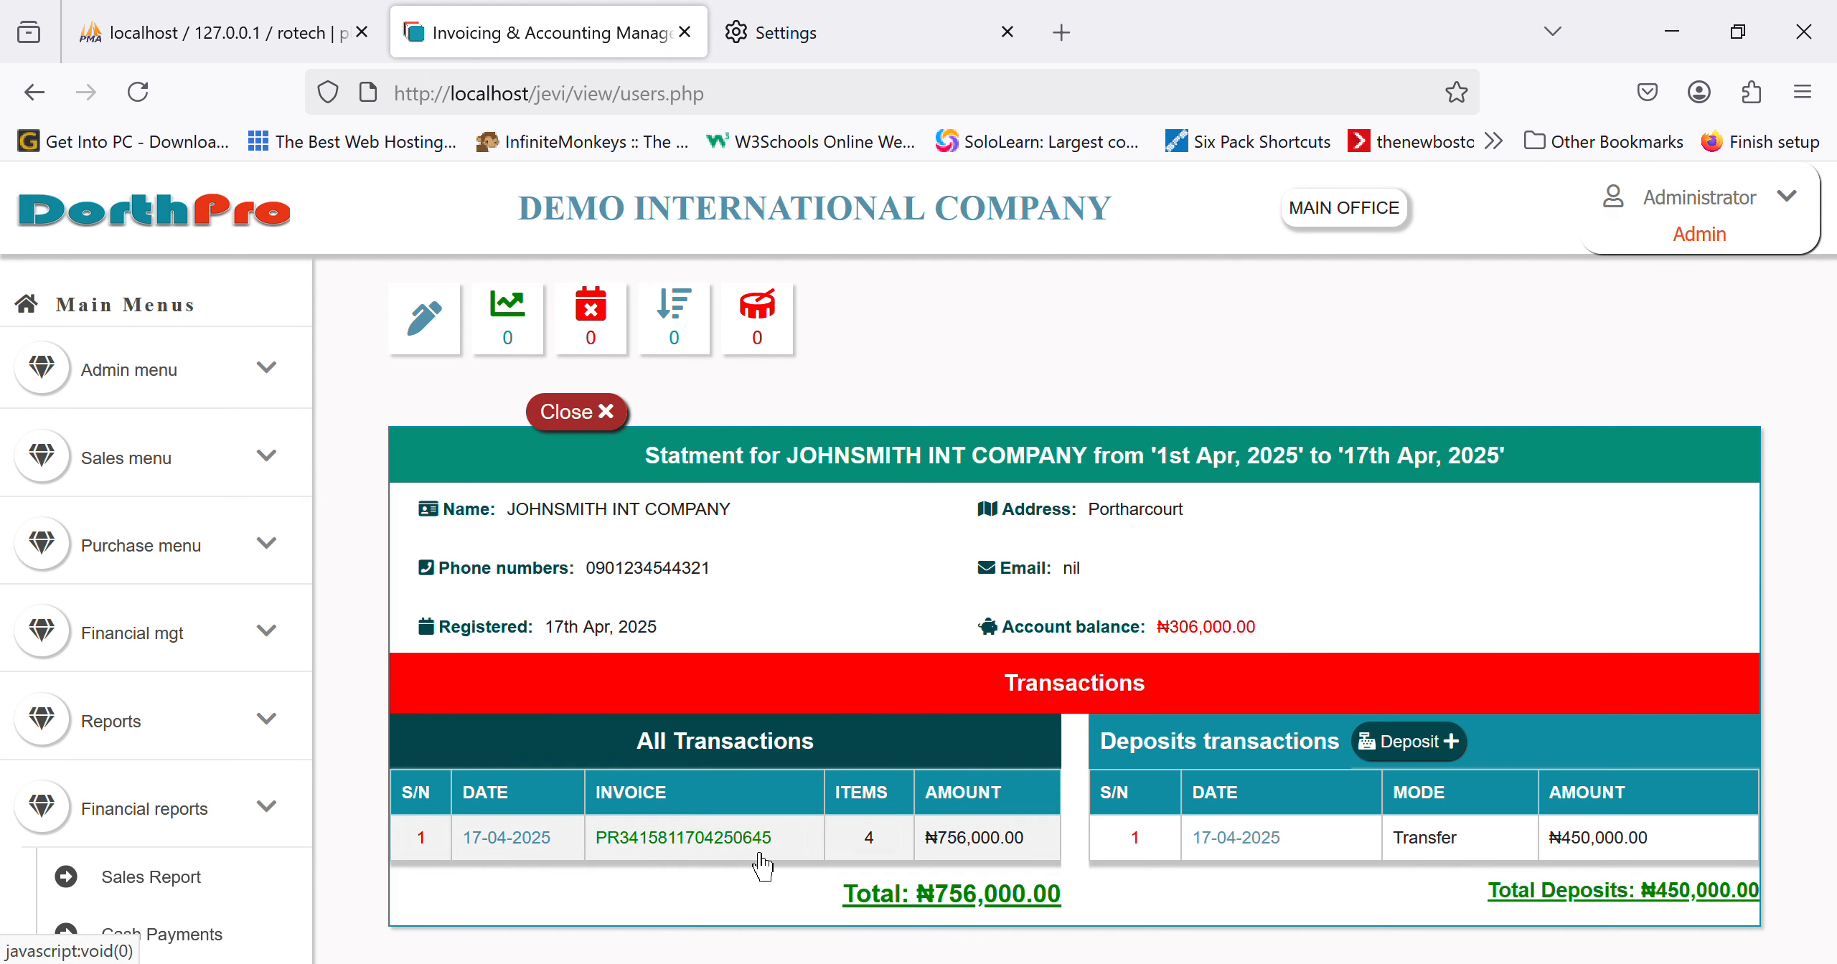
# Step: Review the invoice's item details, then try the Debt Payment Report, which errors
pyautogui.click(681, 838)
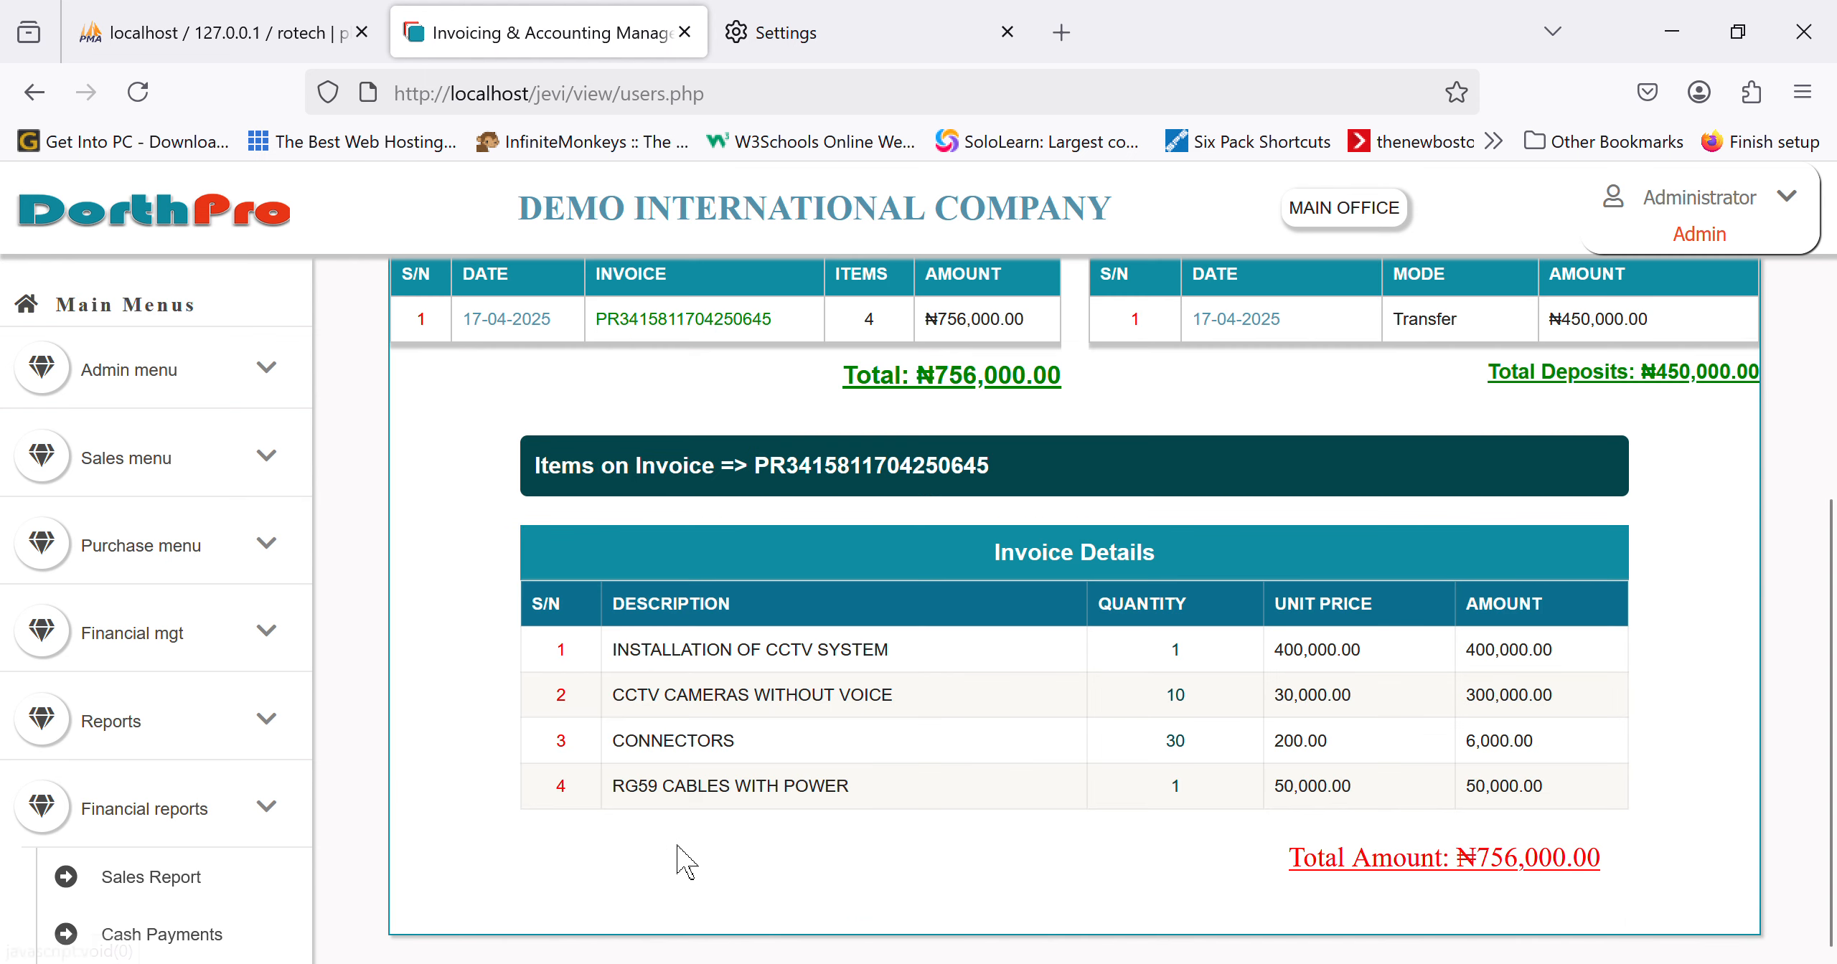
pyautogui.scroll(4, 1306, 631)
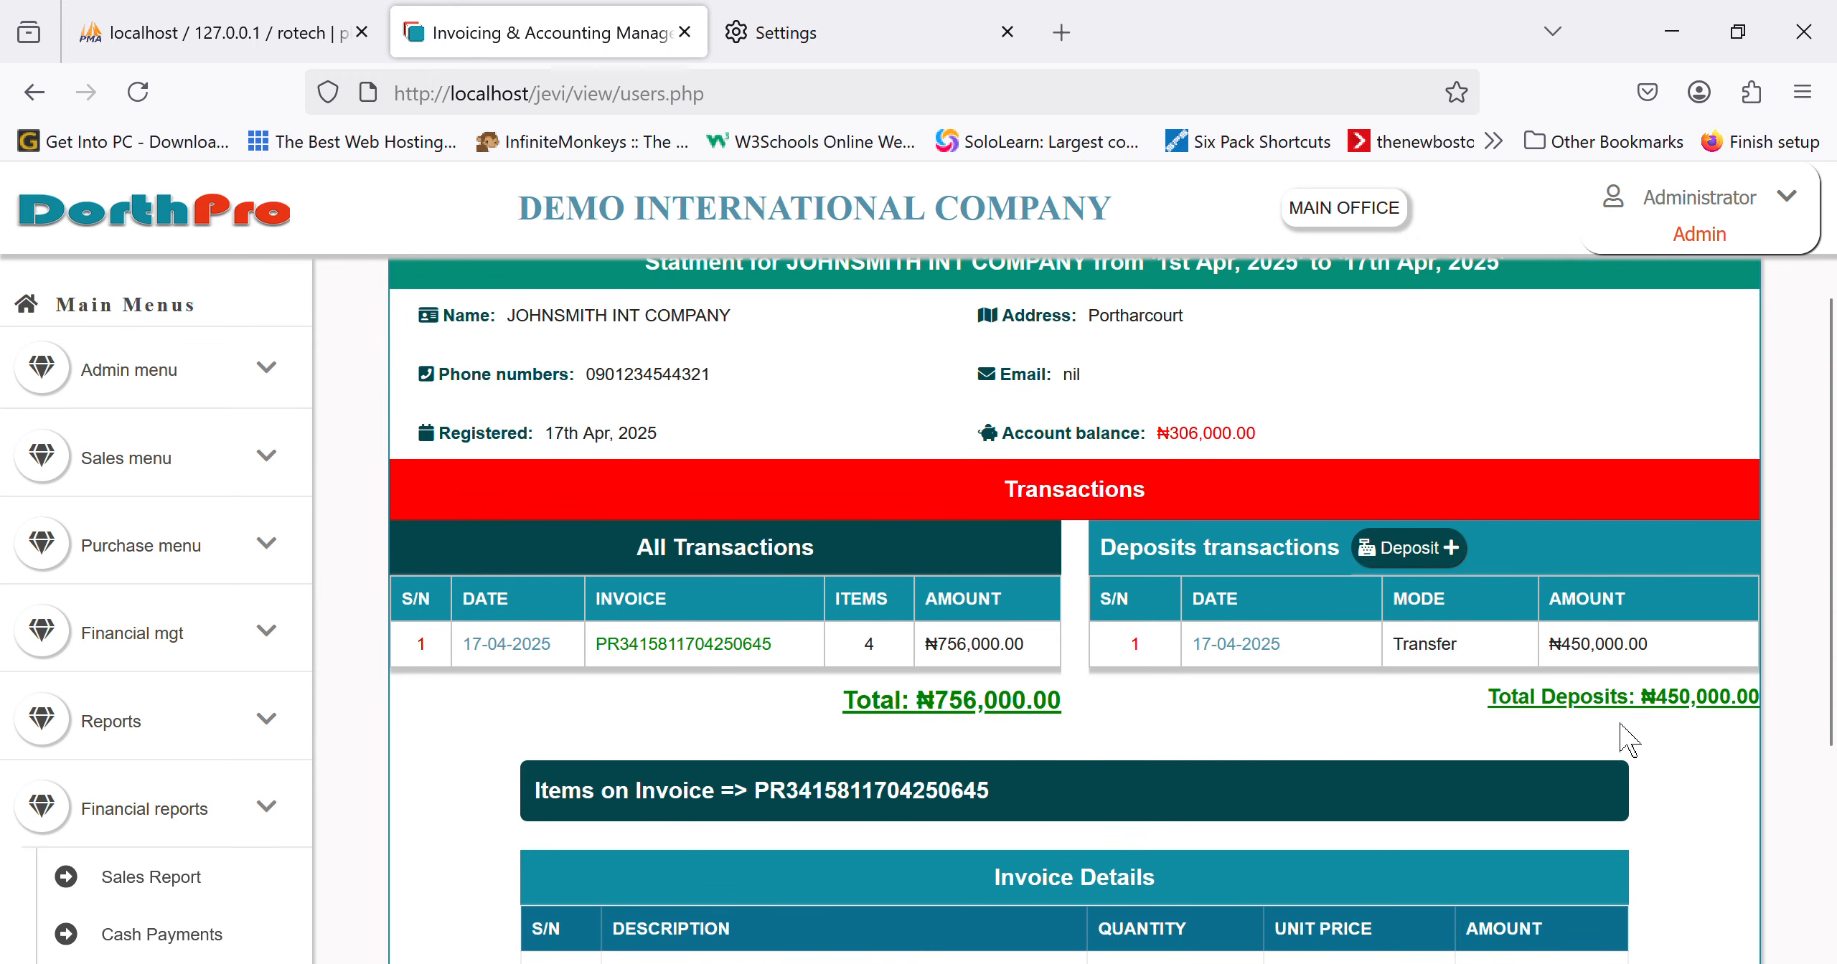
pyautogui.scroll(-10, 208, 829)
pyautogui.scroll(-3, 209, 829)
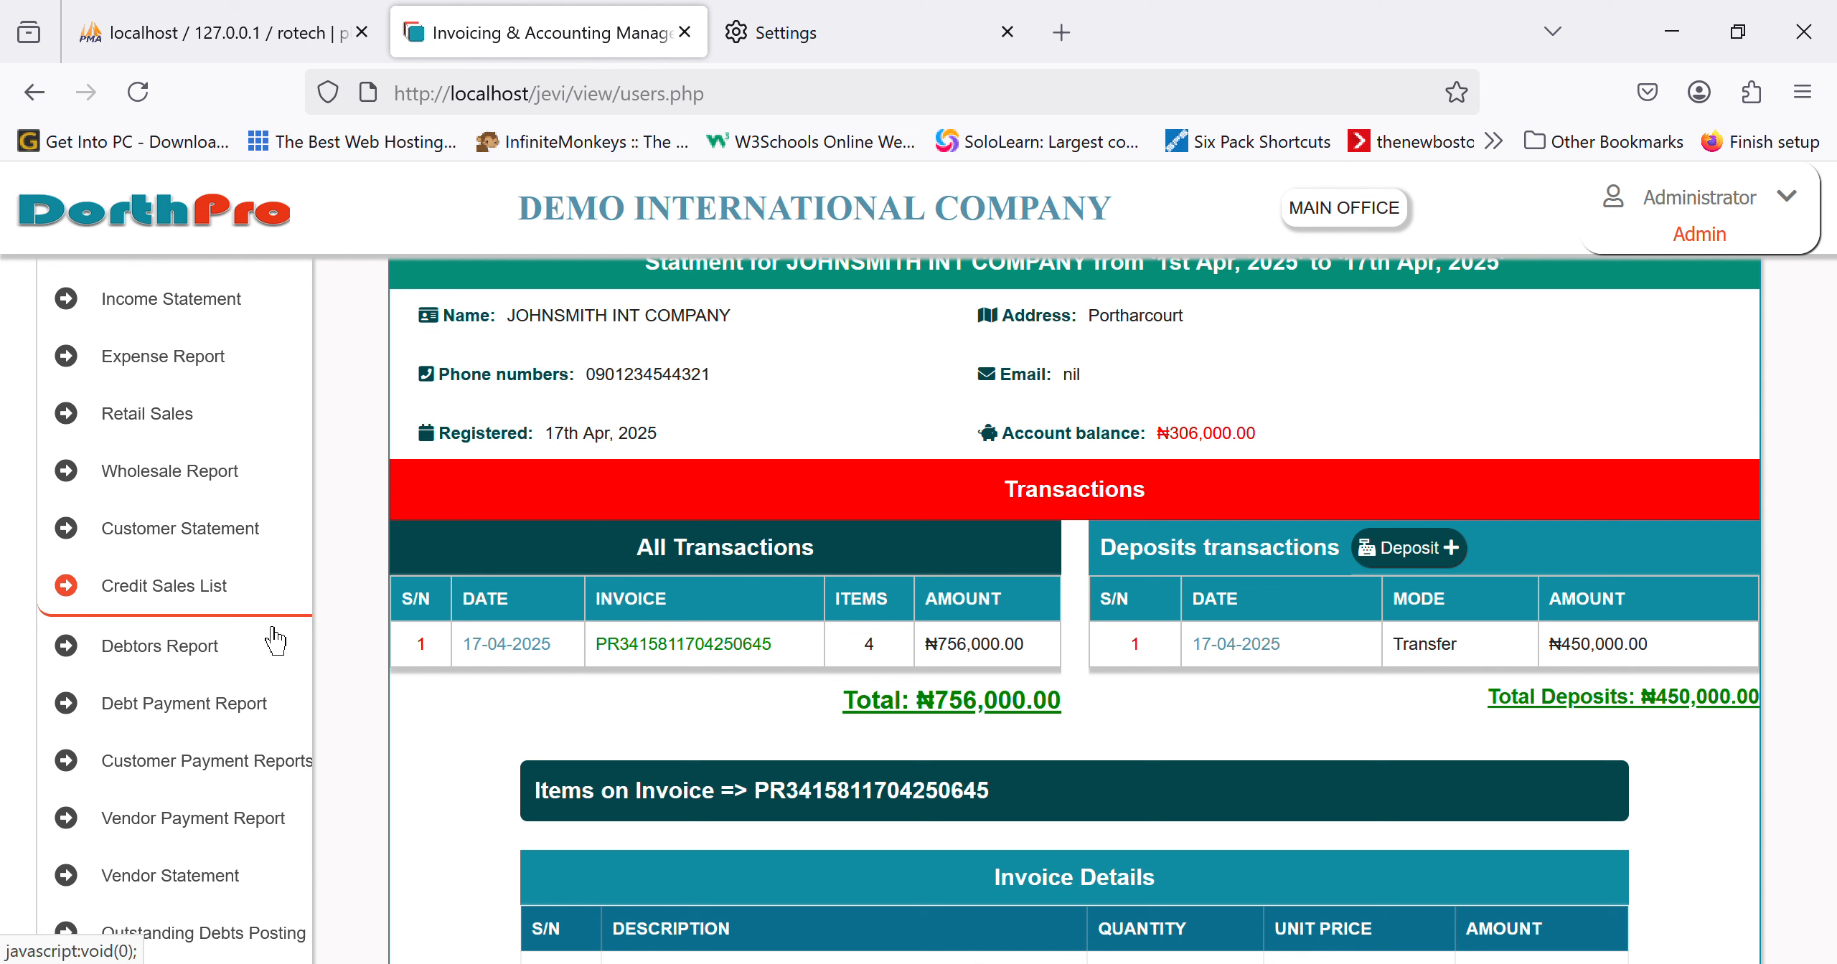
pyautogui.click(185, 717)
# Step: Check the Trial Balance as at 17 April 2025, with ₦1,811,000 debits and credits
pyautogui.scroll(-3, 190, 710)
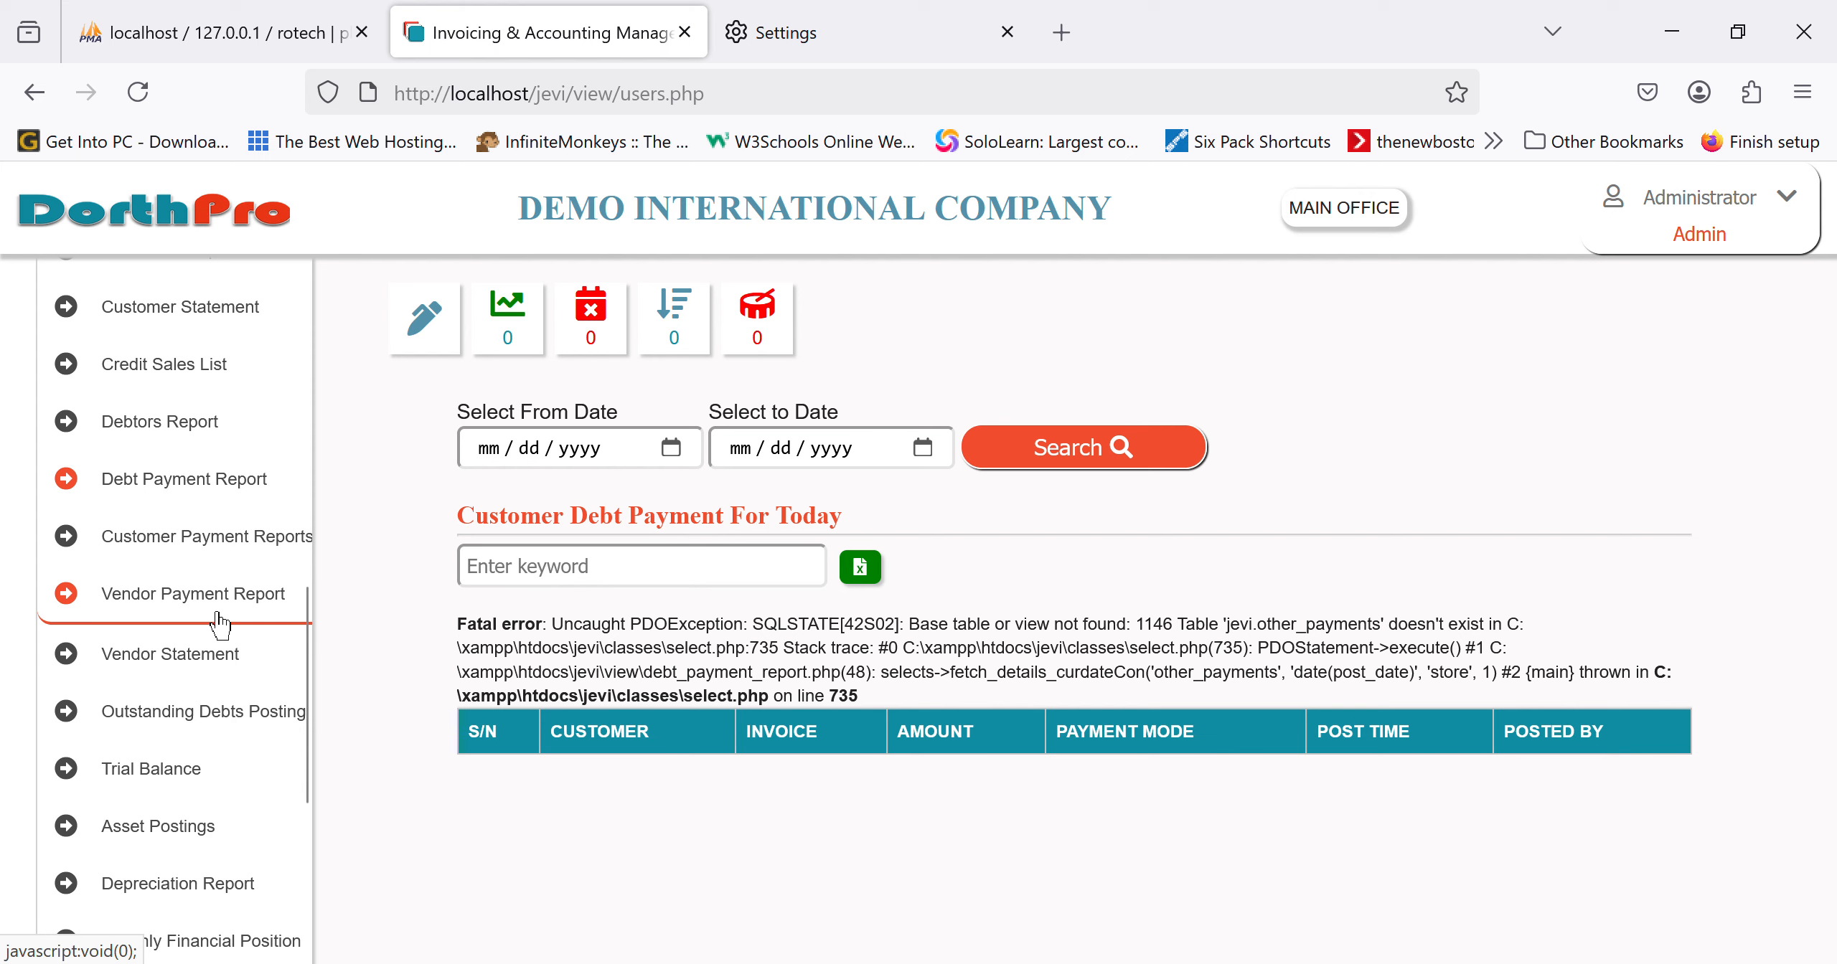
pyautogui.click(193, 692)
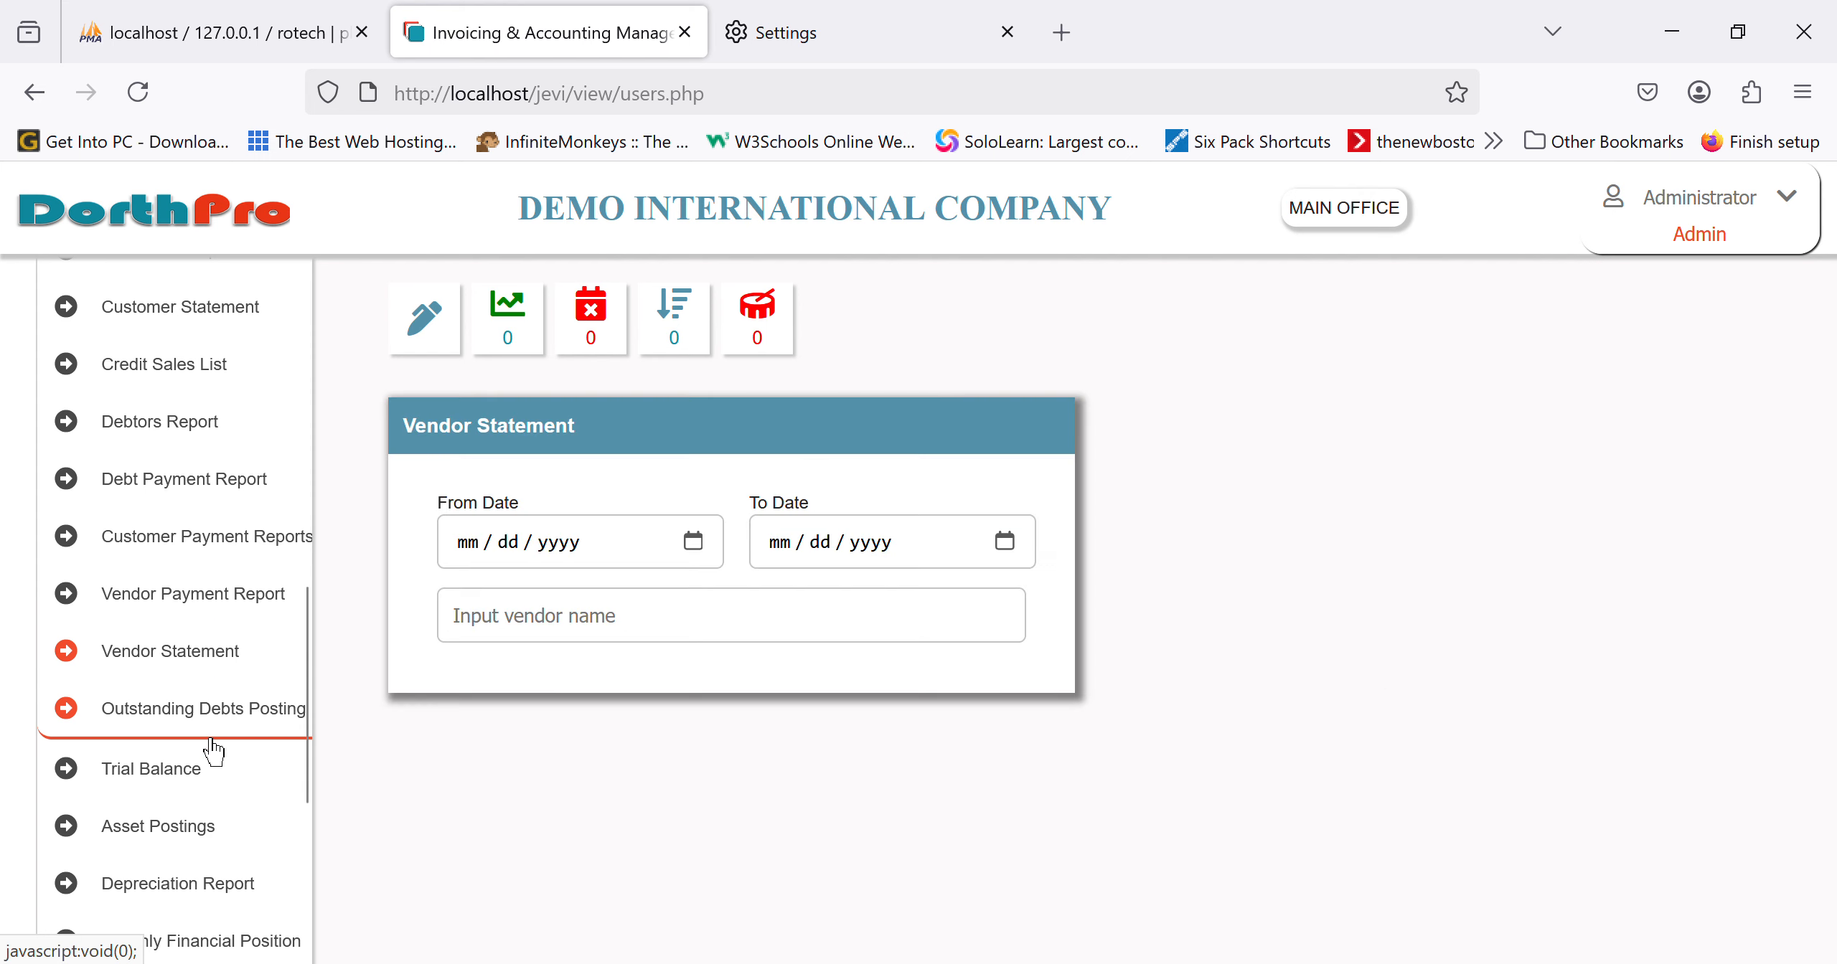
pyautogui.scroll(-2, 213, 746)
pyautogui.click(156, 688)
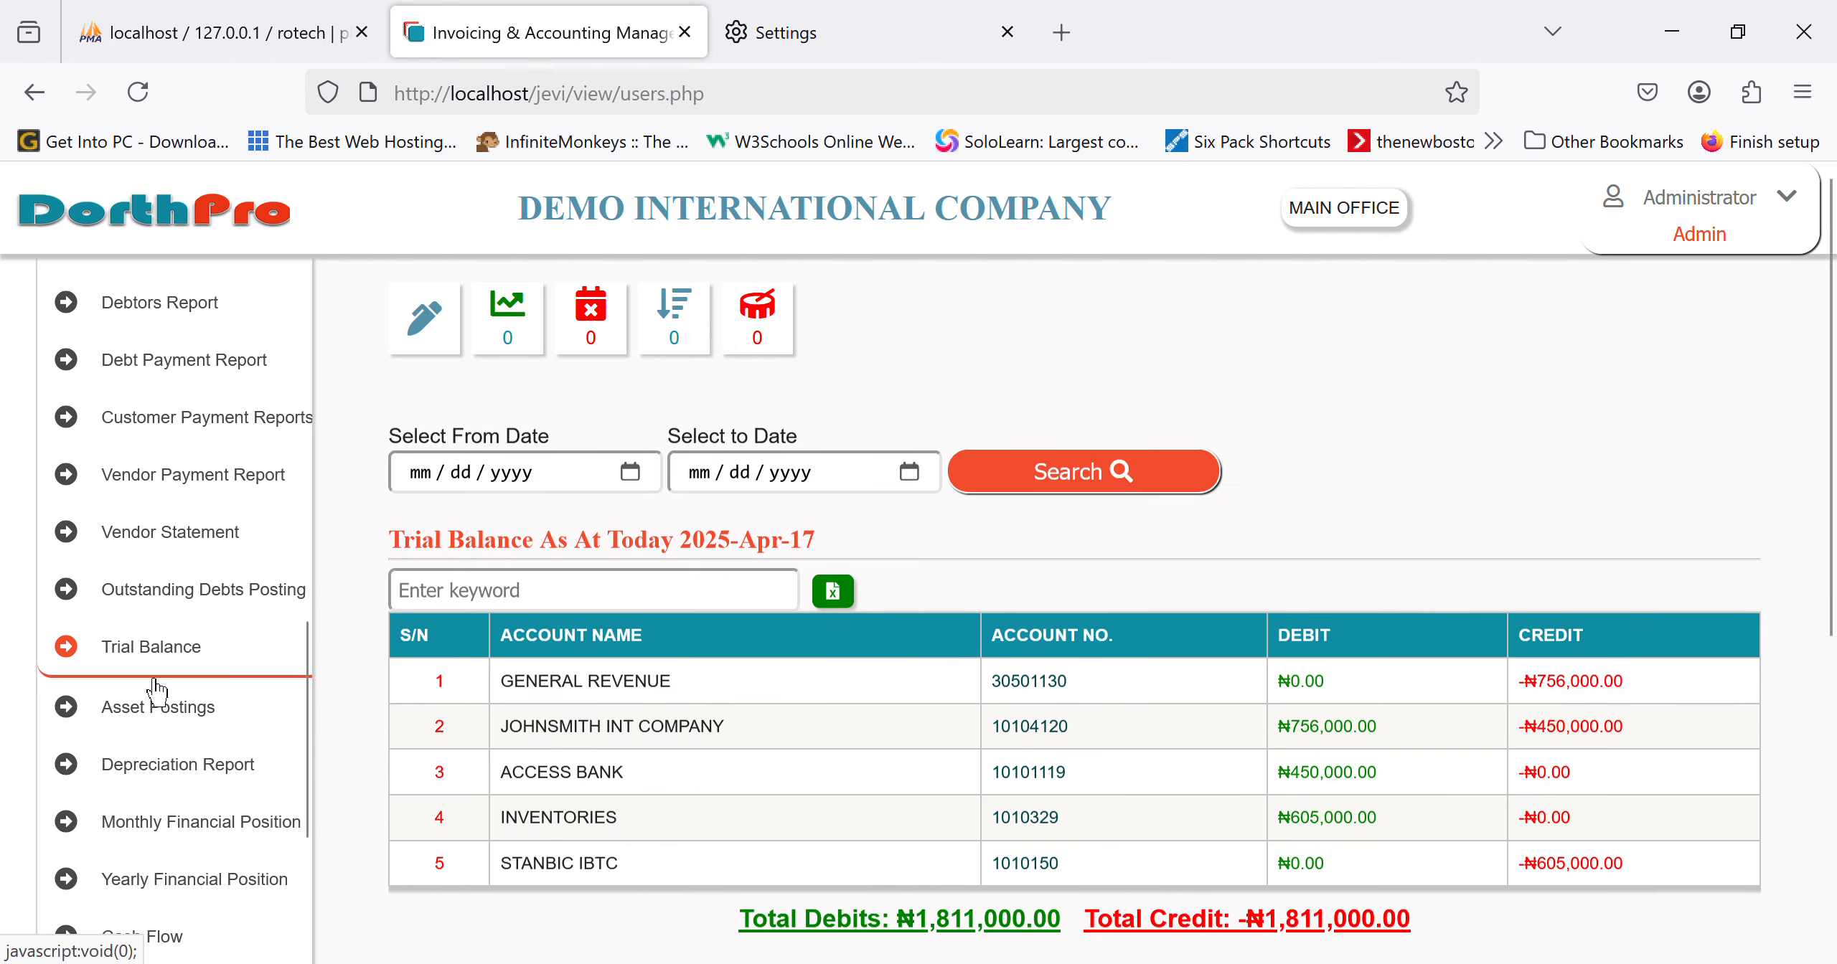
pyautogui.scroll(-2, 156, 689)
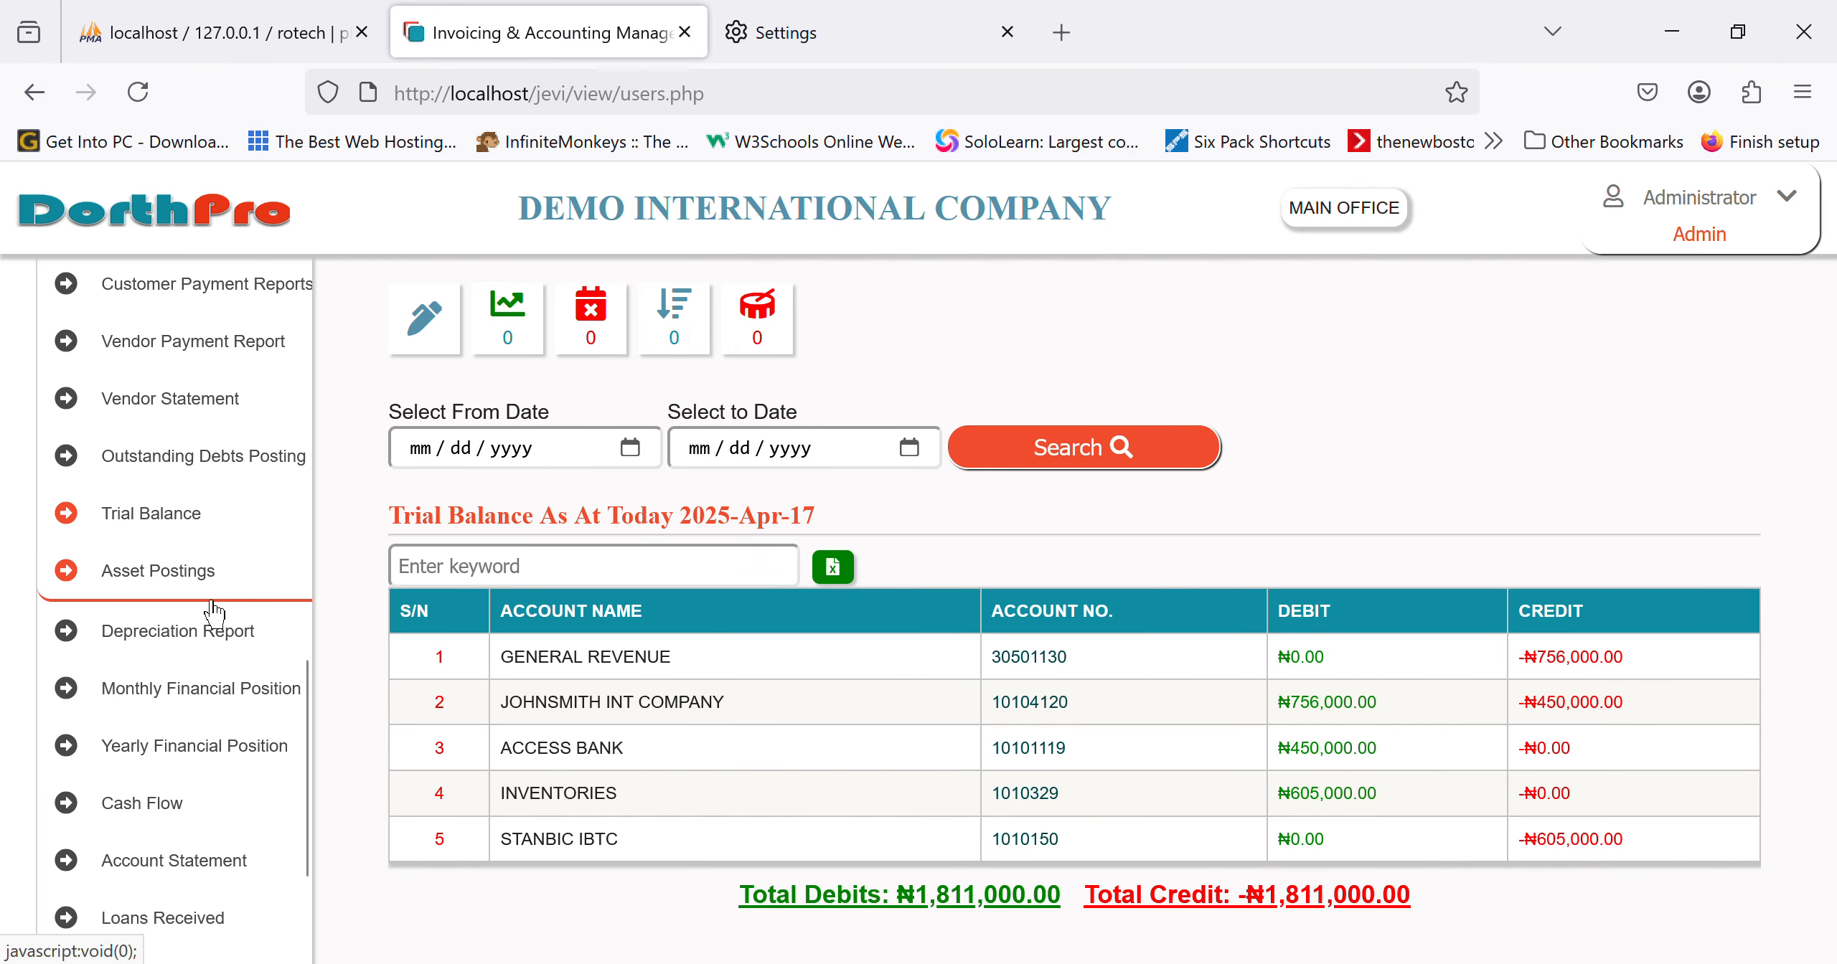
pyautogui.scroll(-2, 214, 612)
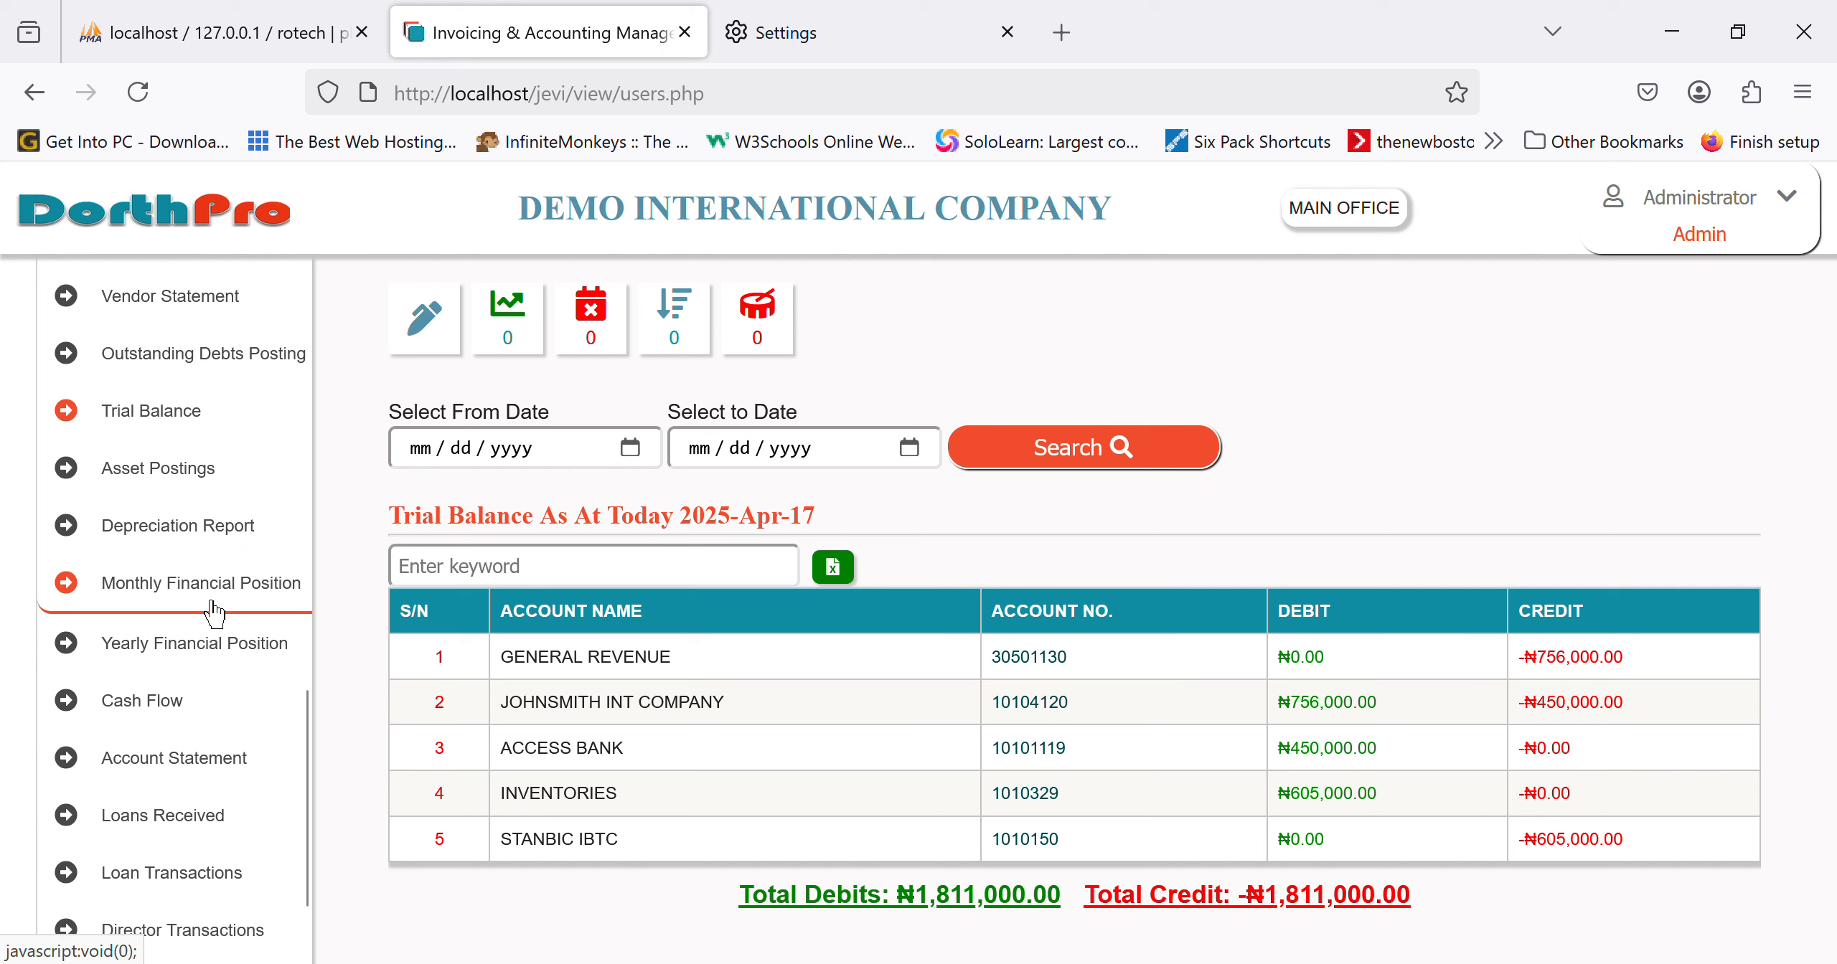
pyautogui.scroll(-1, 214, 612)
pyautogui.scroll(-3, 214, 612)
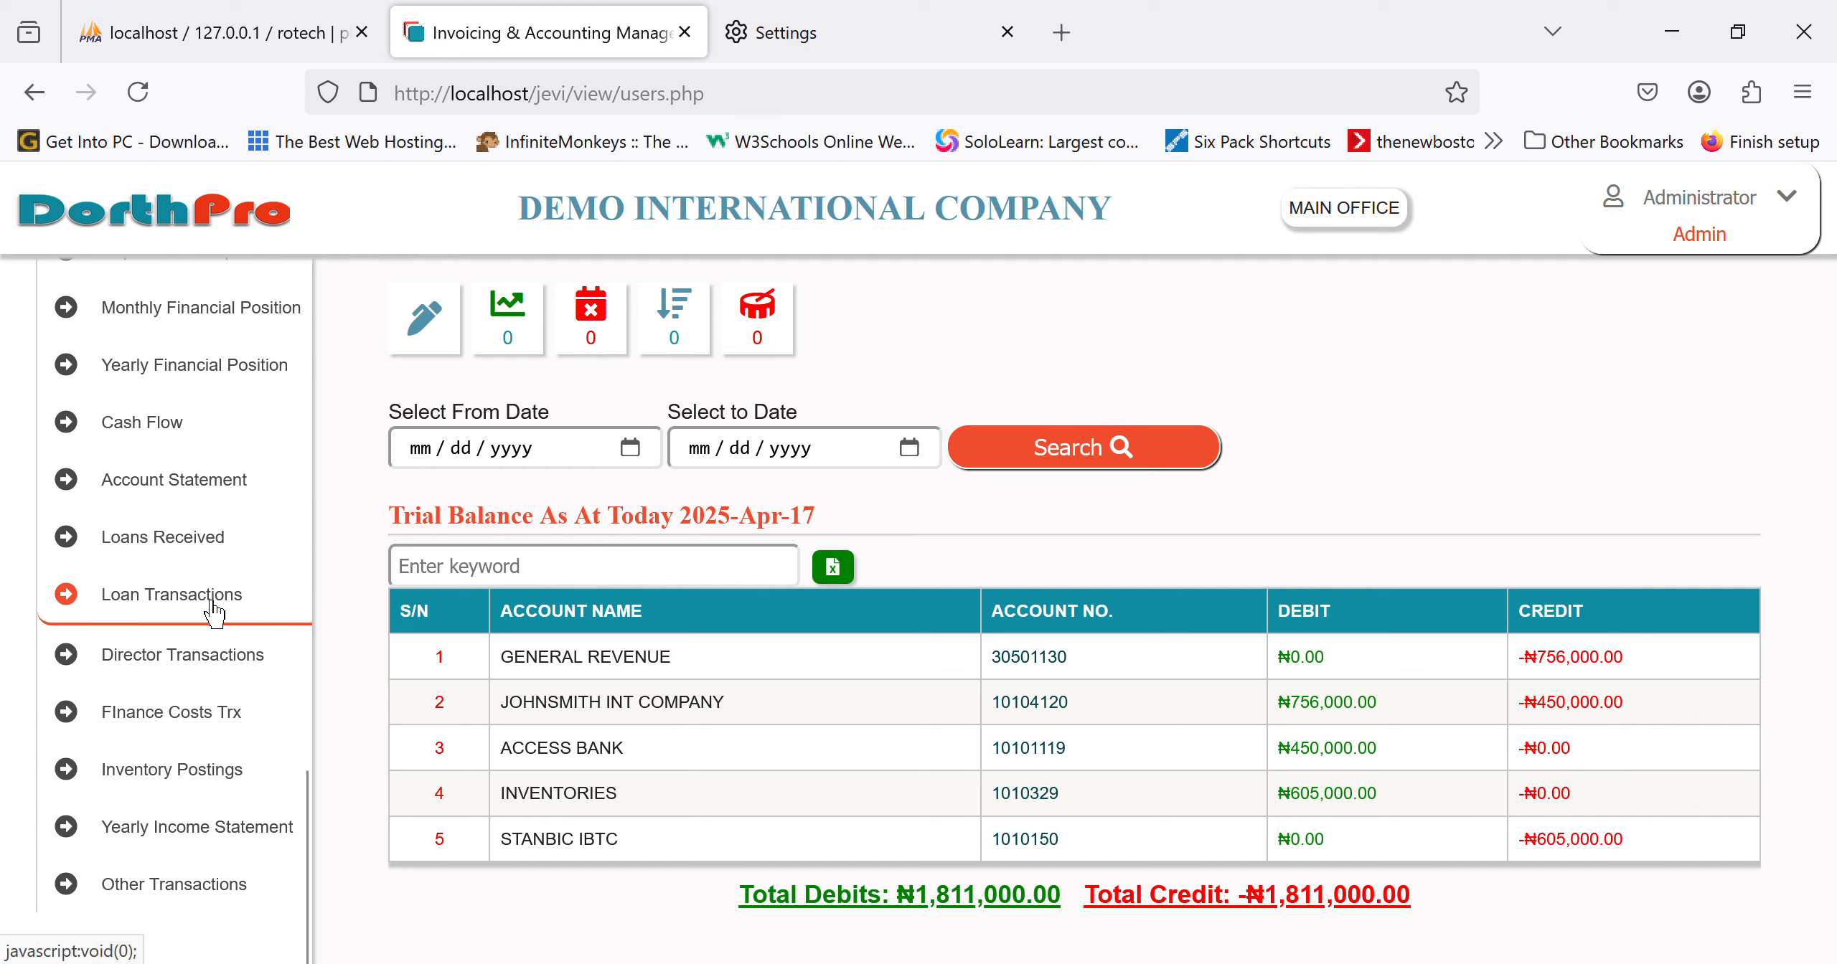
pyautogui.scroll(10, 214, 612)
pyautogui.scroll(8, 213, 612)
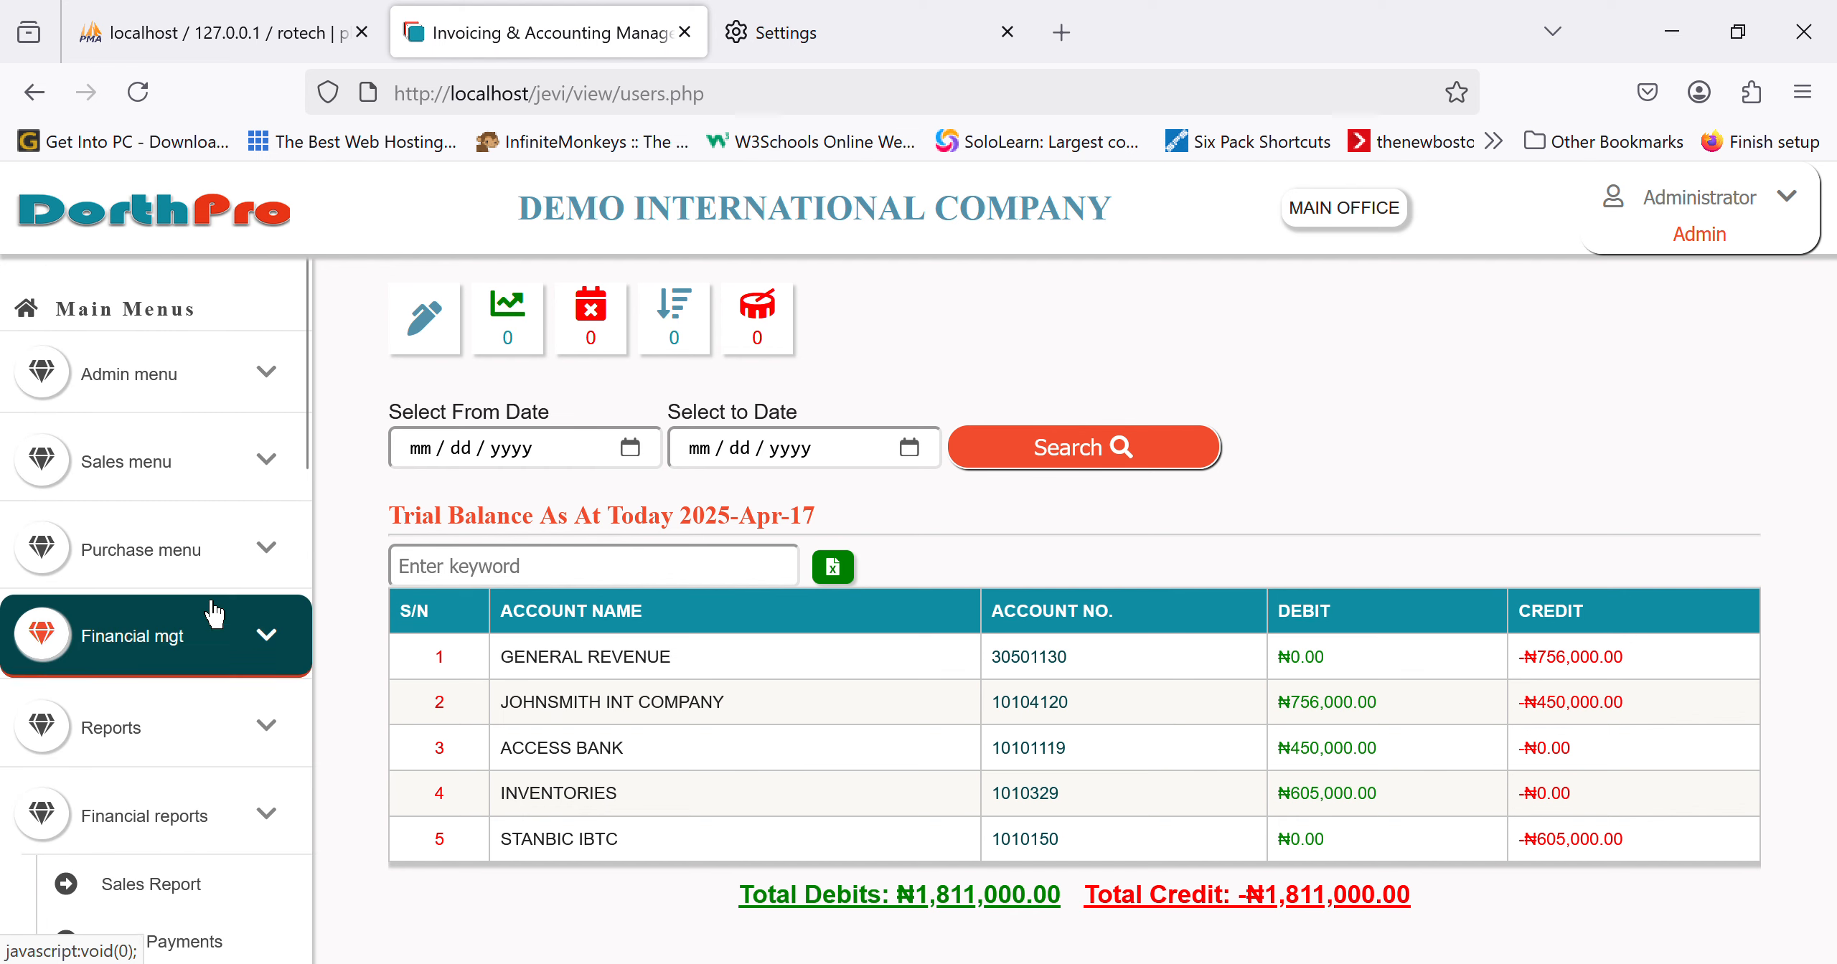
pyautogui.click(171, 838)
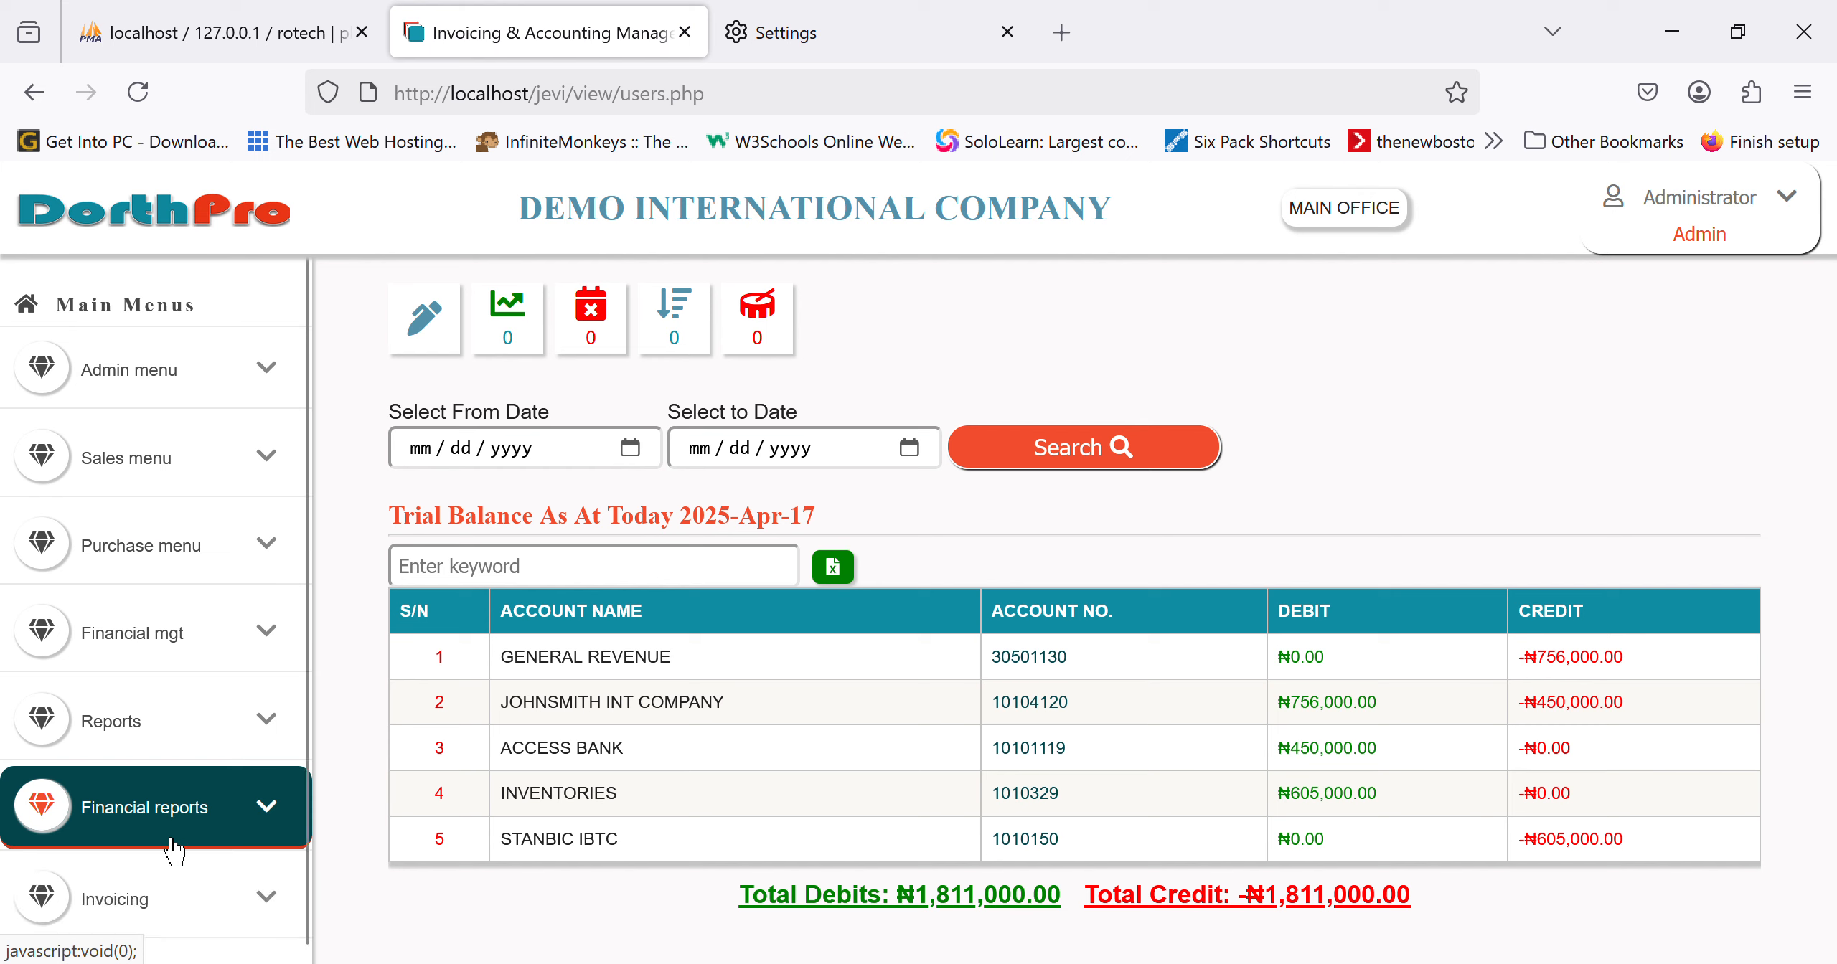
# Step: Reach Post Other Transactions through Financial mgt and Vendor Payments
pyautogui.click(221, 669)
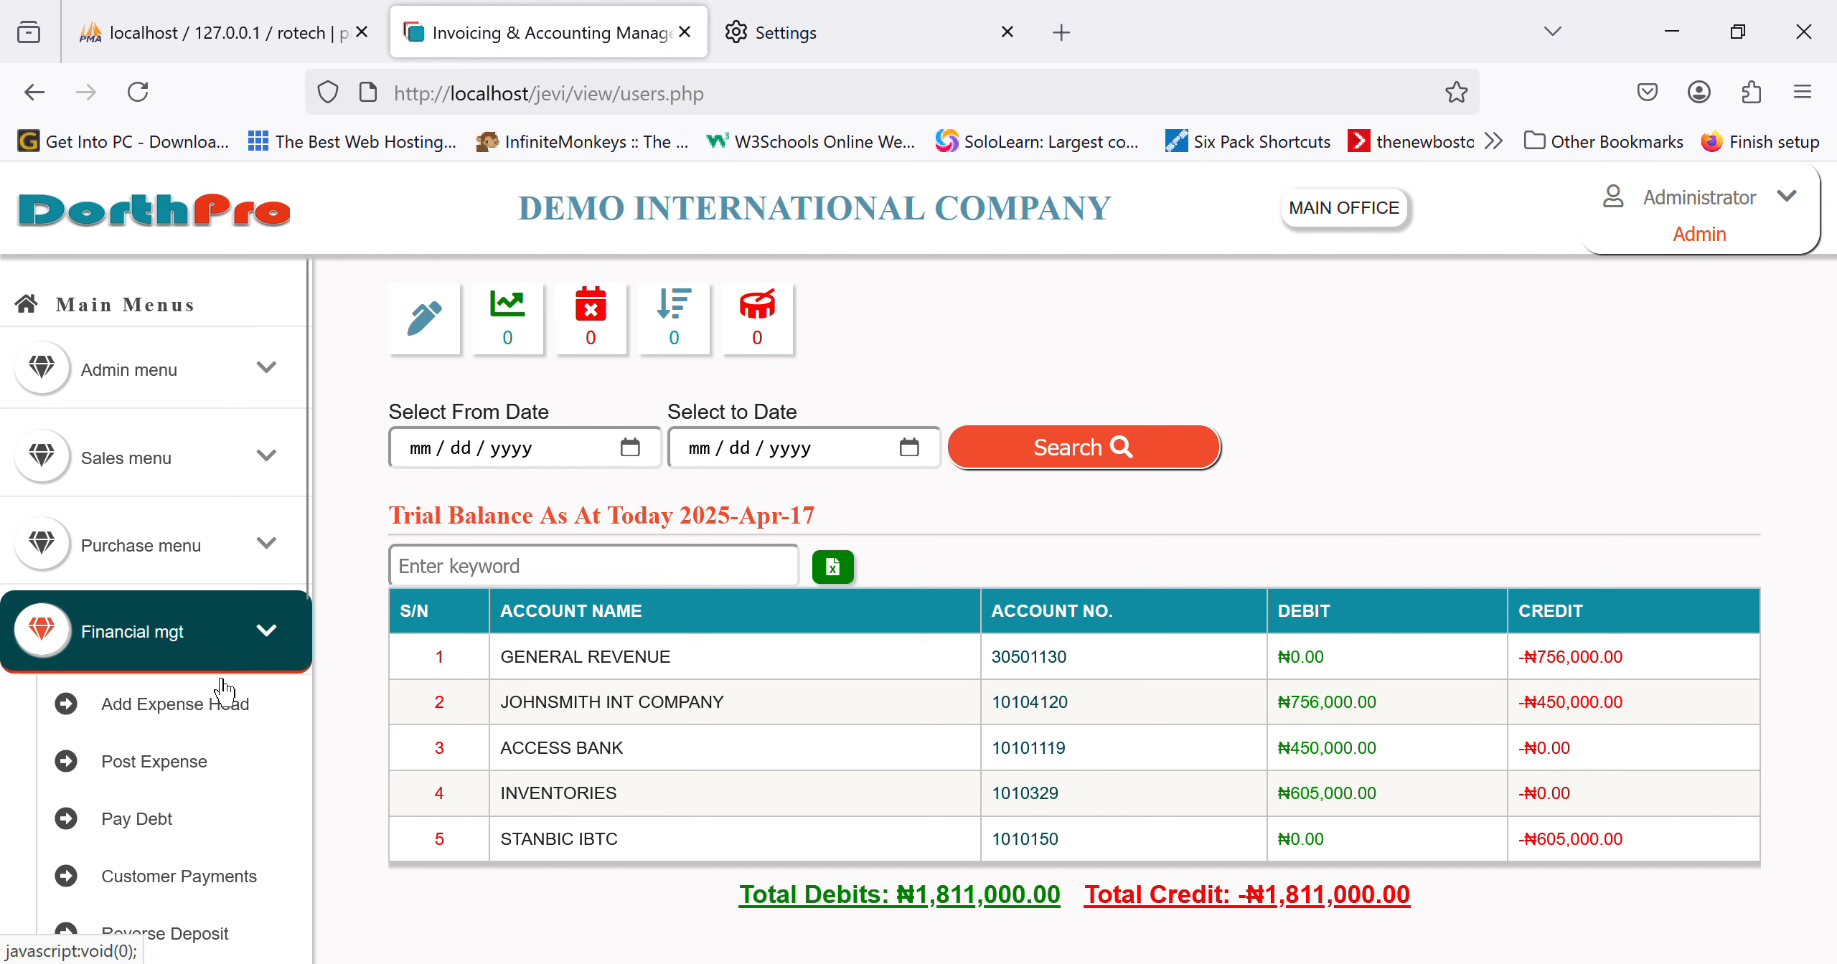
pyautogui.scroll(-3, 225, 820)
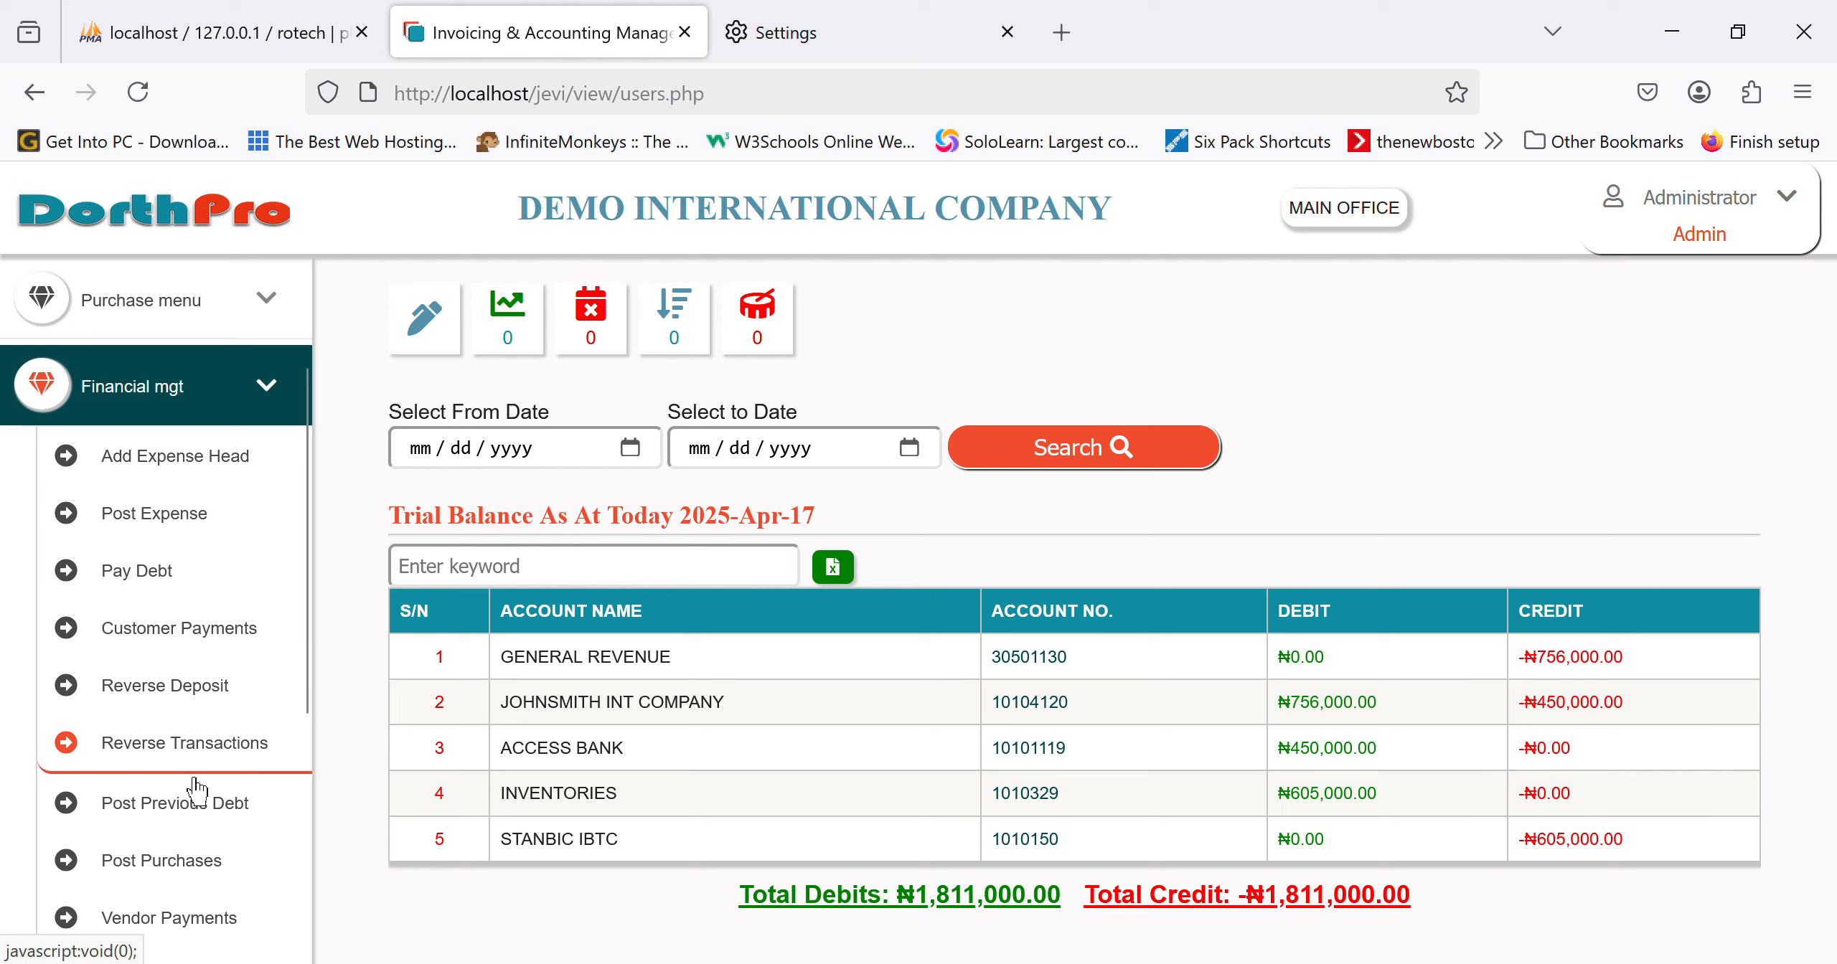
pyautogui.scroll(-3, 199, 800)
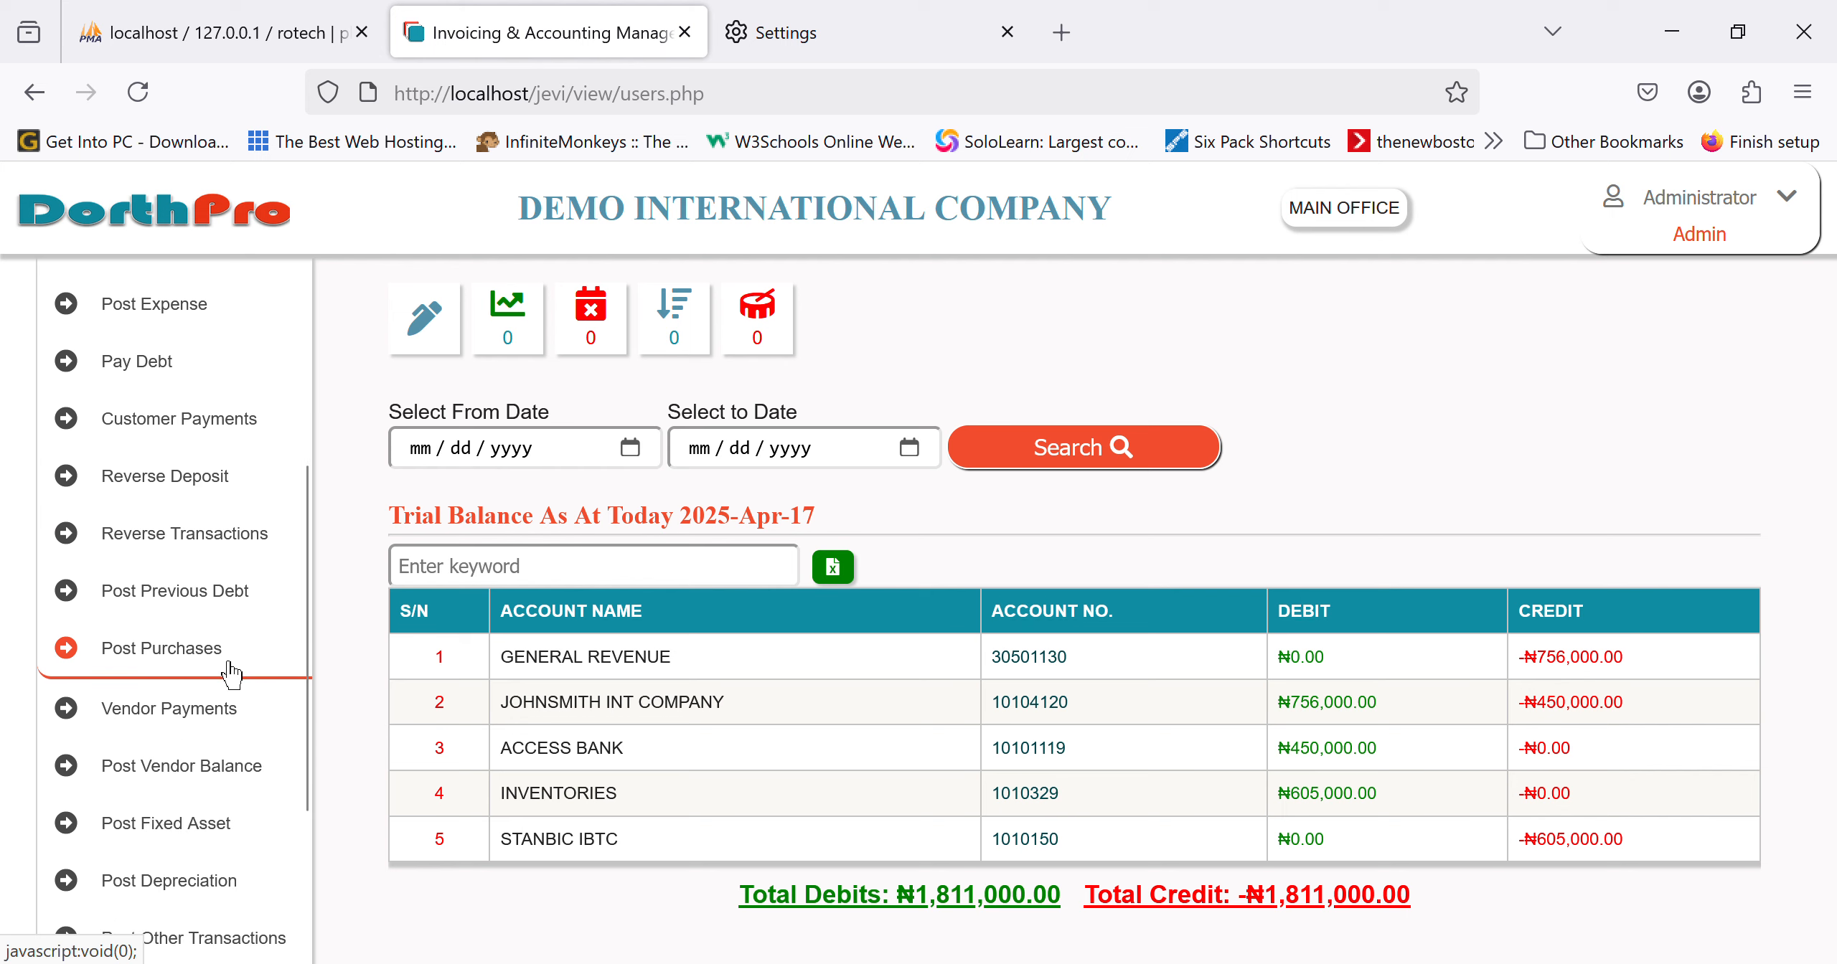
pyautogui.click(198, 730)
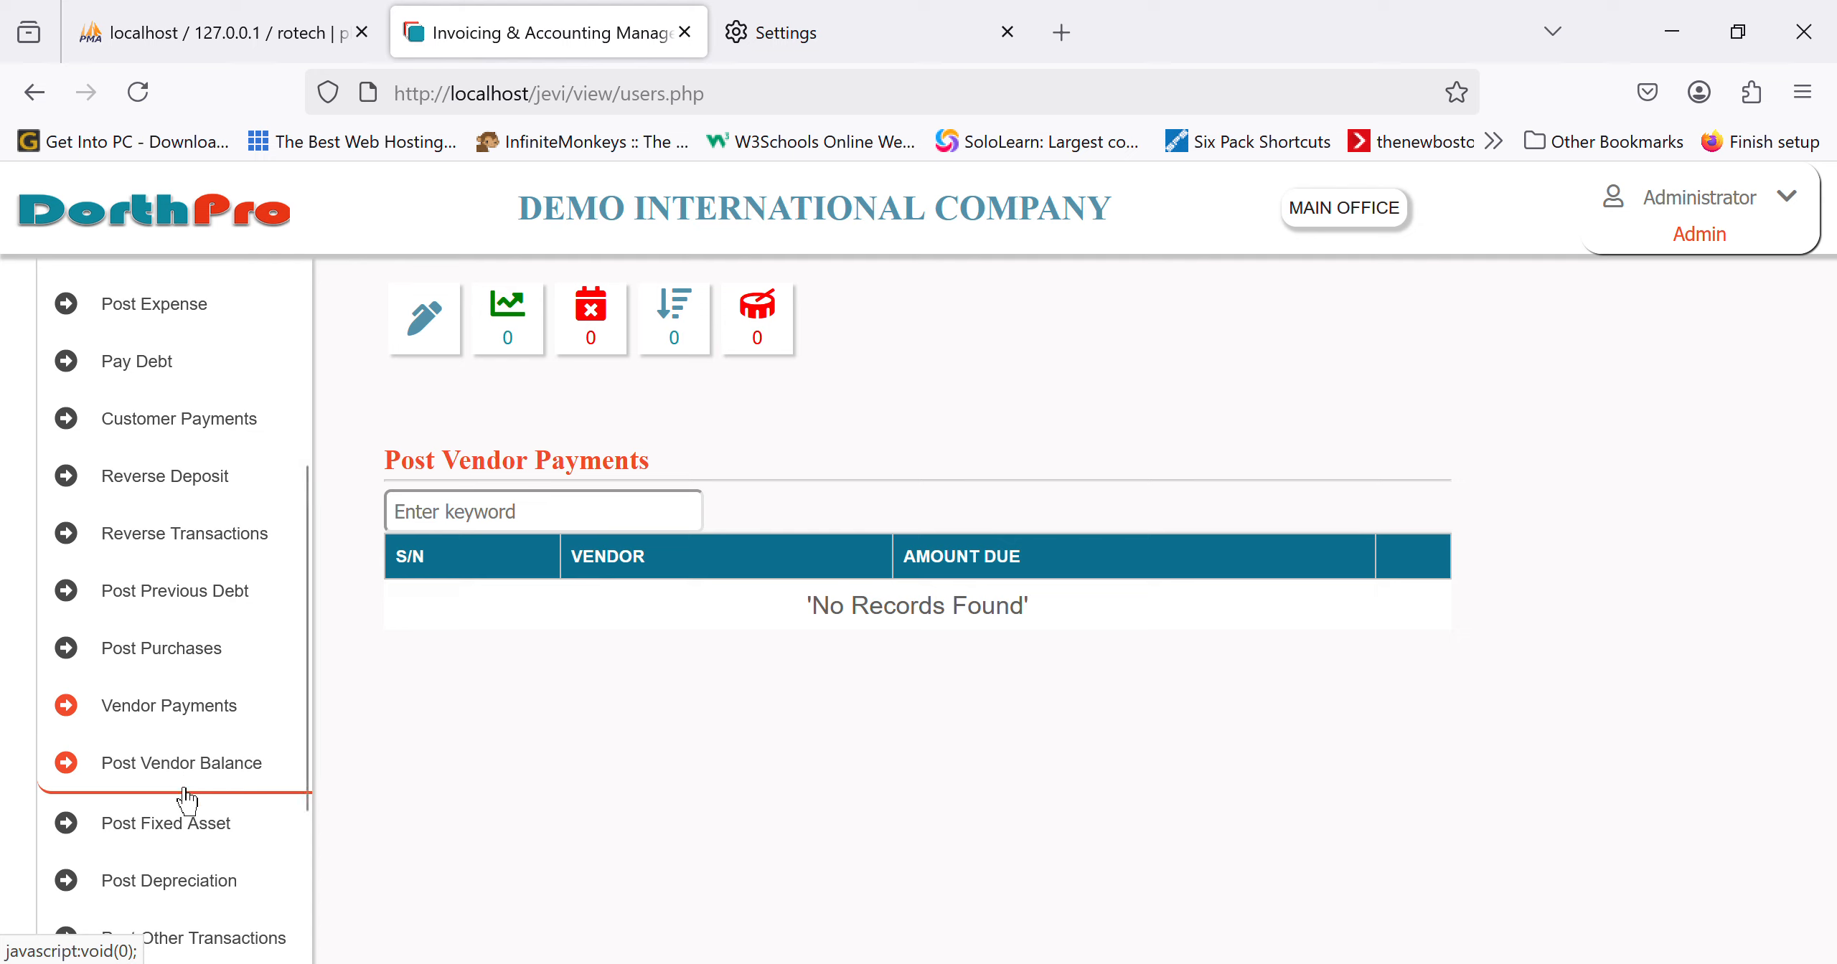
pyautogui.scroll(-3, 183, 793)
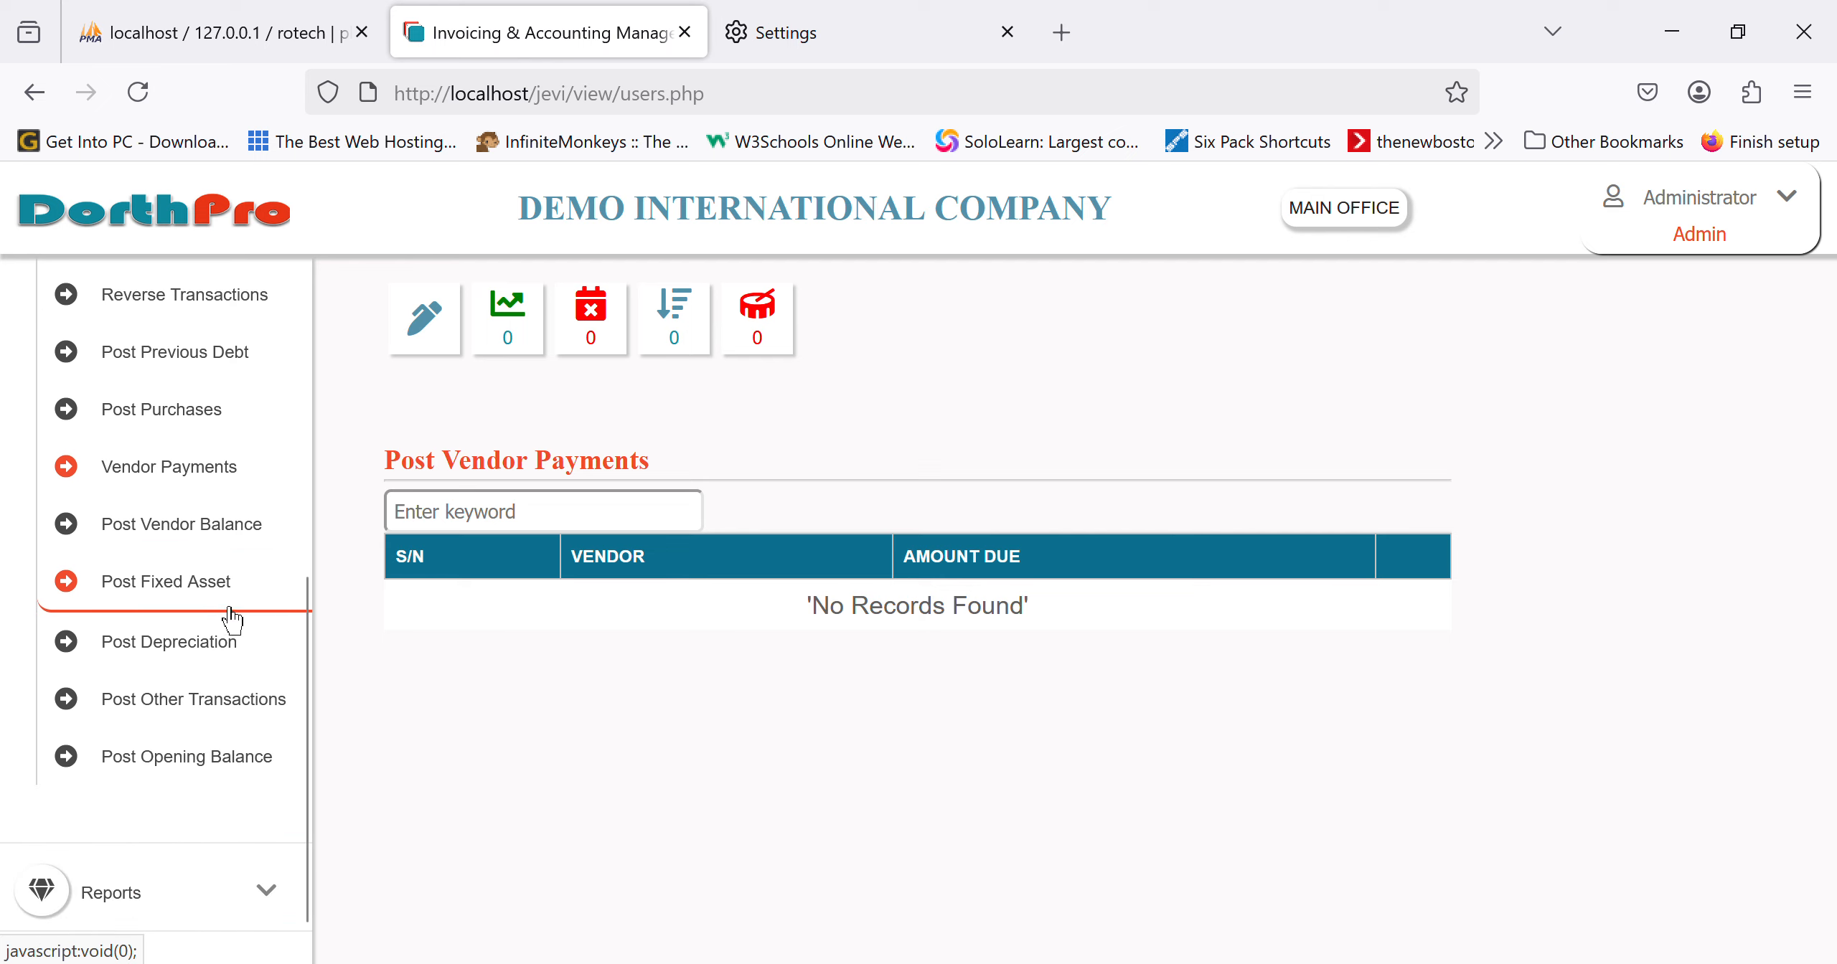
pyautogui.click(206, 733)
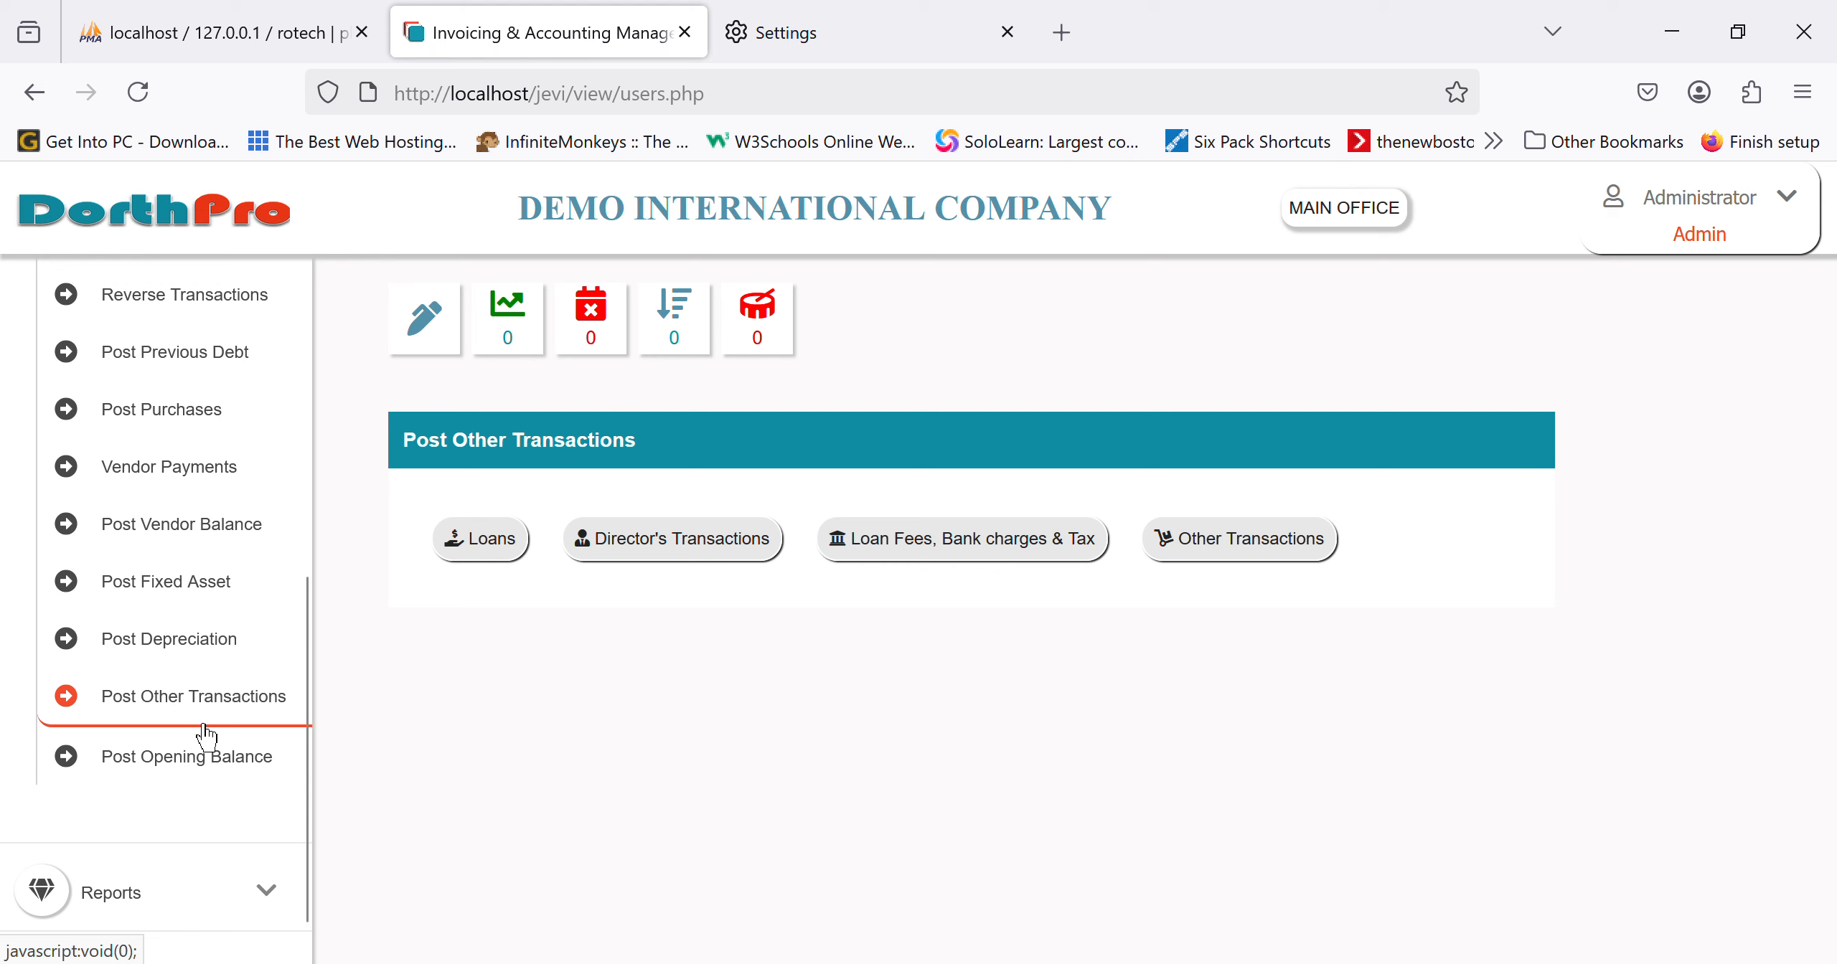
# Step: Start a BORROWING loan entry dated 04/17/2025 for 3000000
pyautogui.click(512, 557)
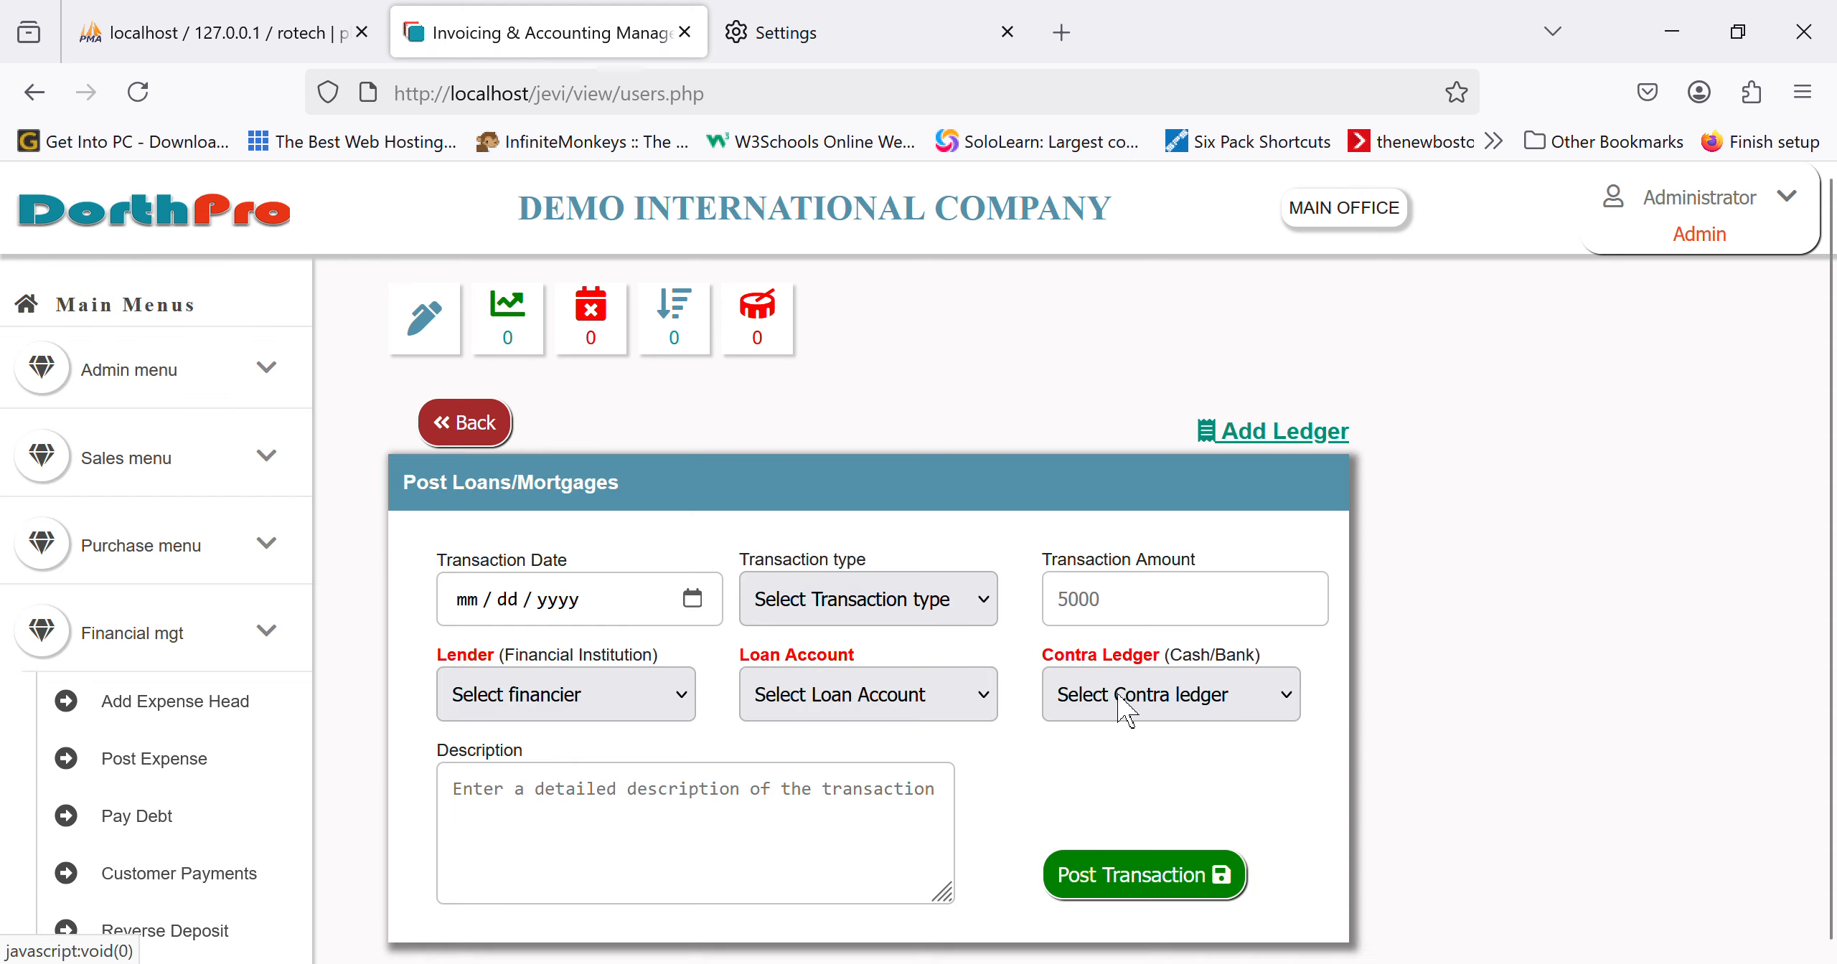
pyautogui.click(908, 622)
pyautogui.click(898, 691)
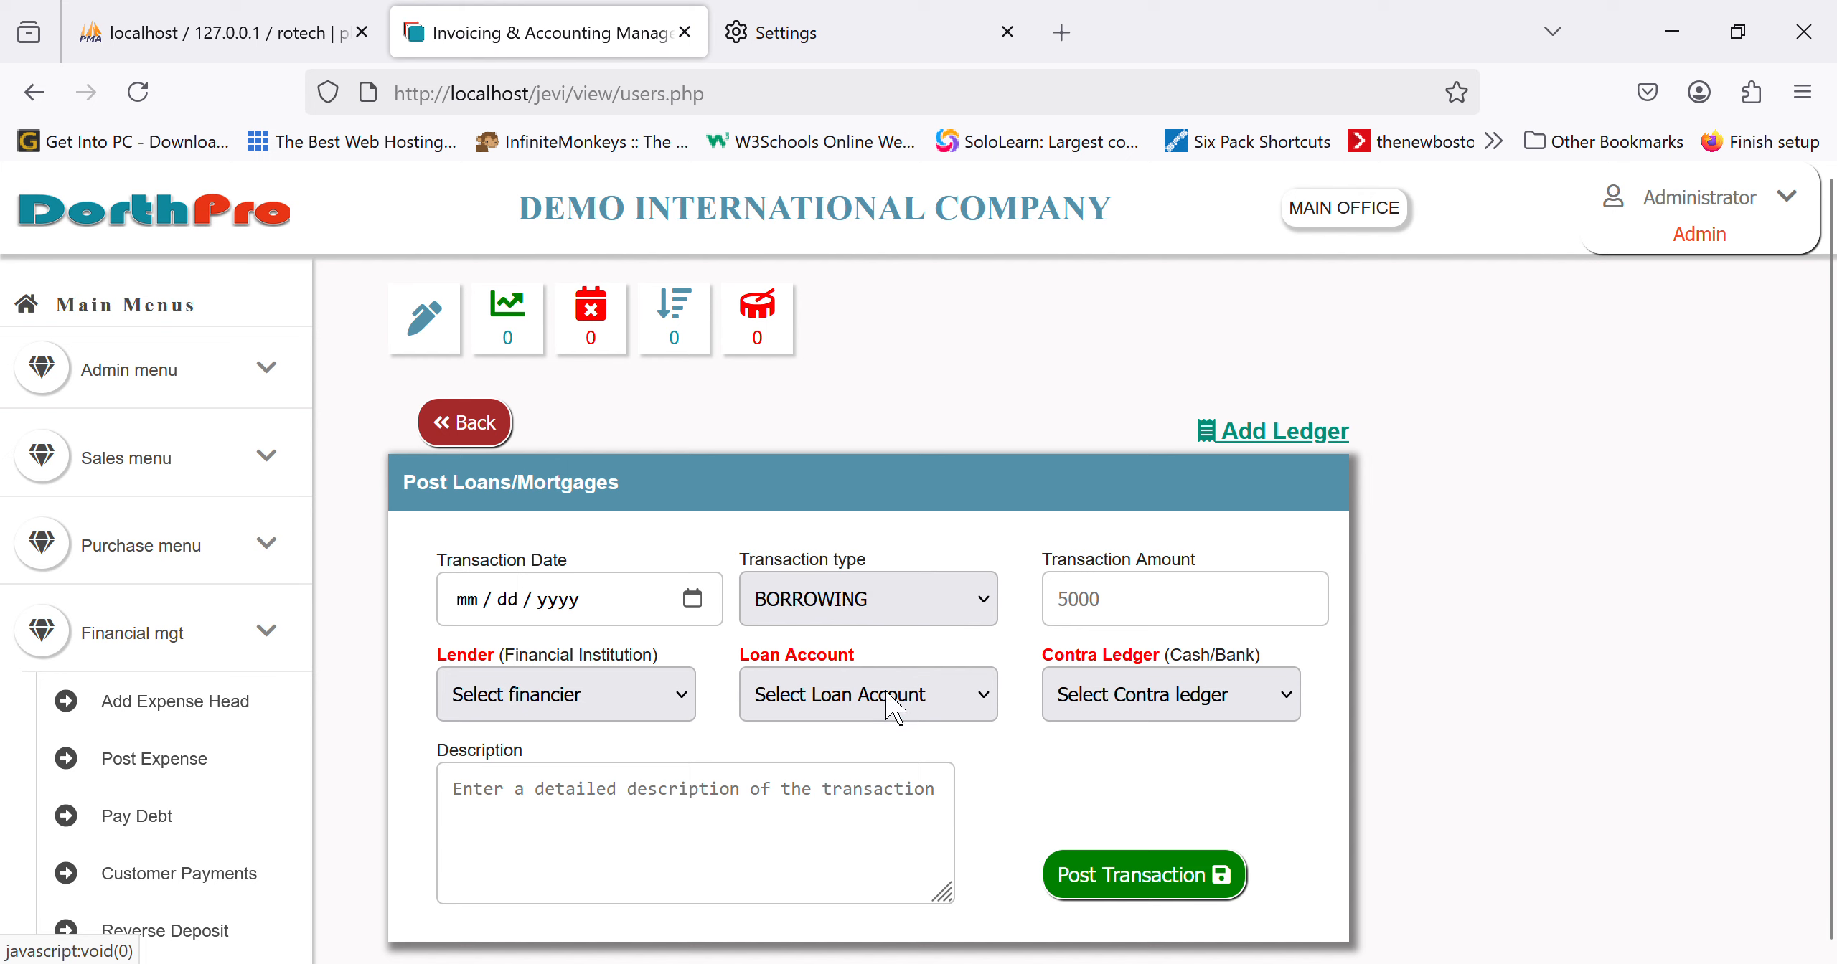
pyautogui.click(707, 604)
pyautogui.write('04172025')
pyautogui.click(1187, 612)
pyautogui.write('3000000')
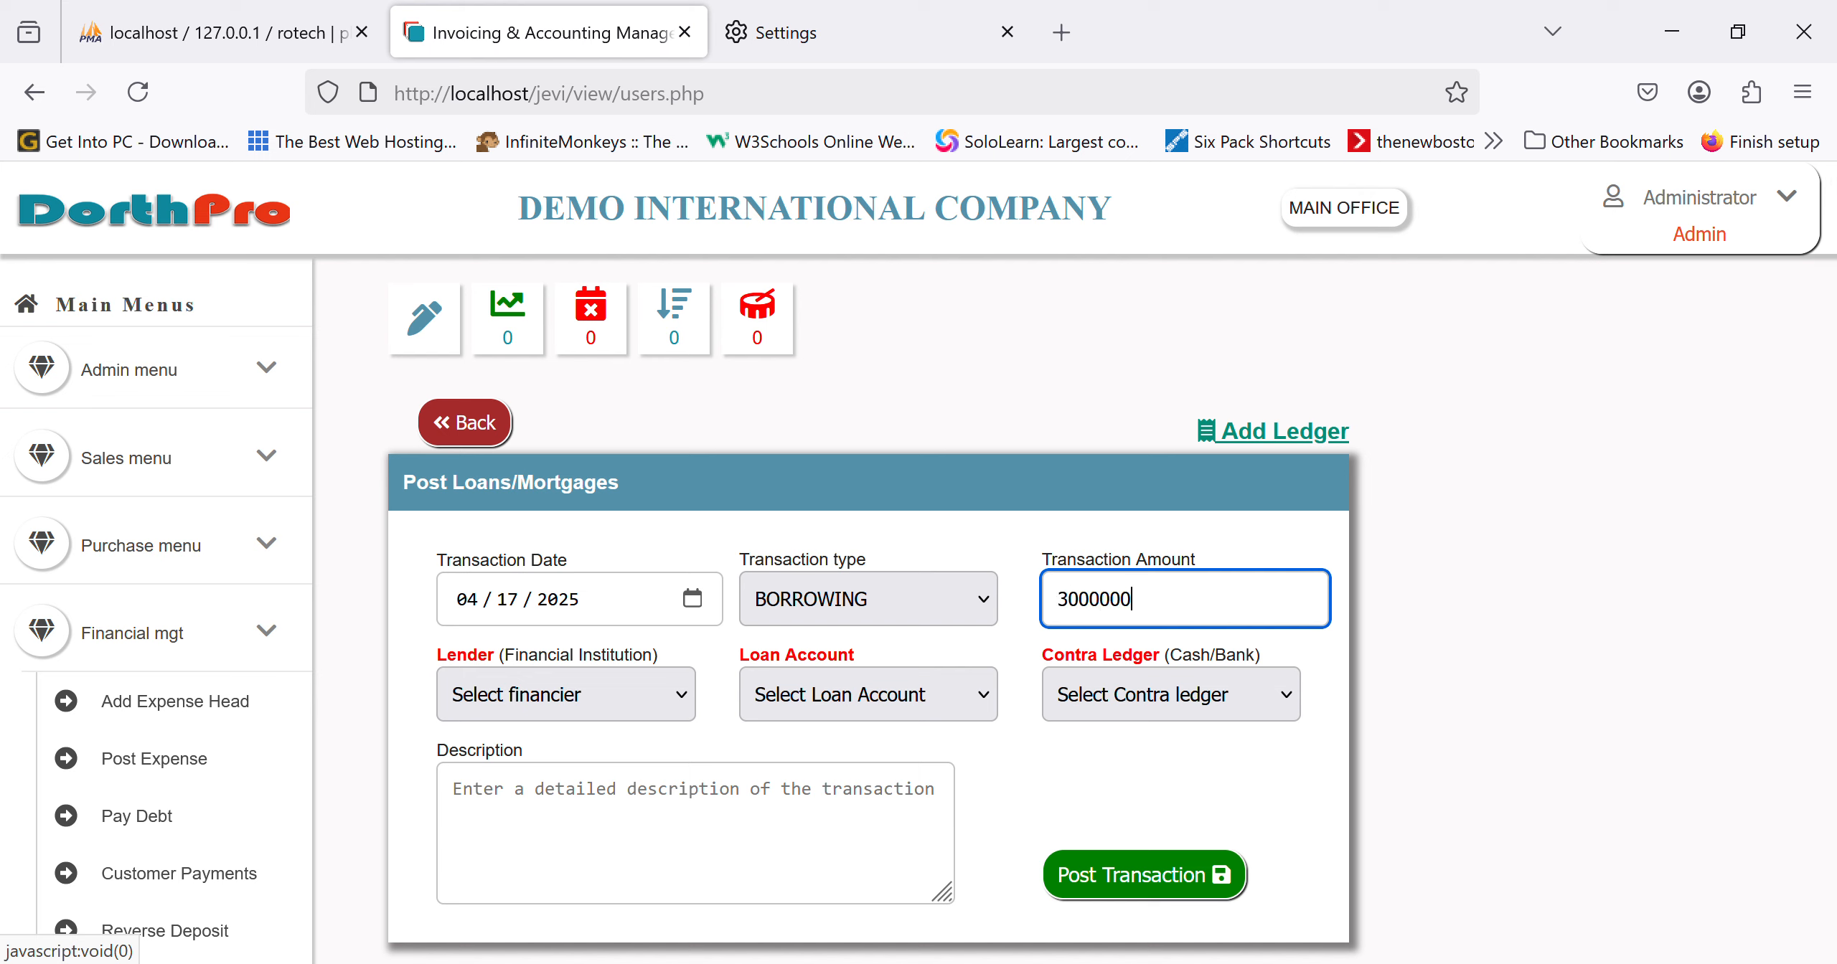
# Step: Post it from FIRST BANK to LONG TERM LOANS, contra FIRST BANK, described 'loan received from first bank'
pyautogui.click(572, 686)
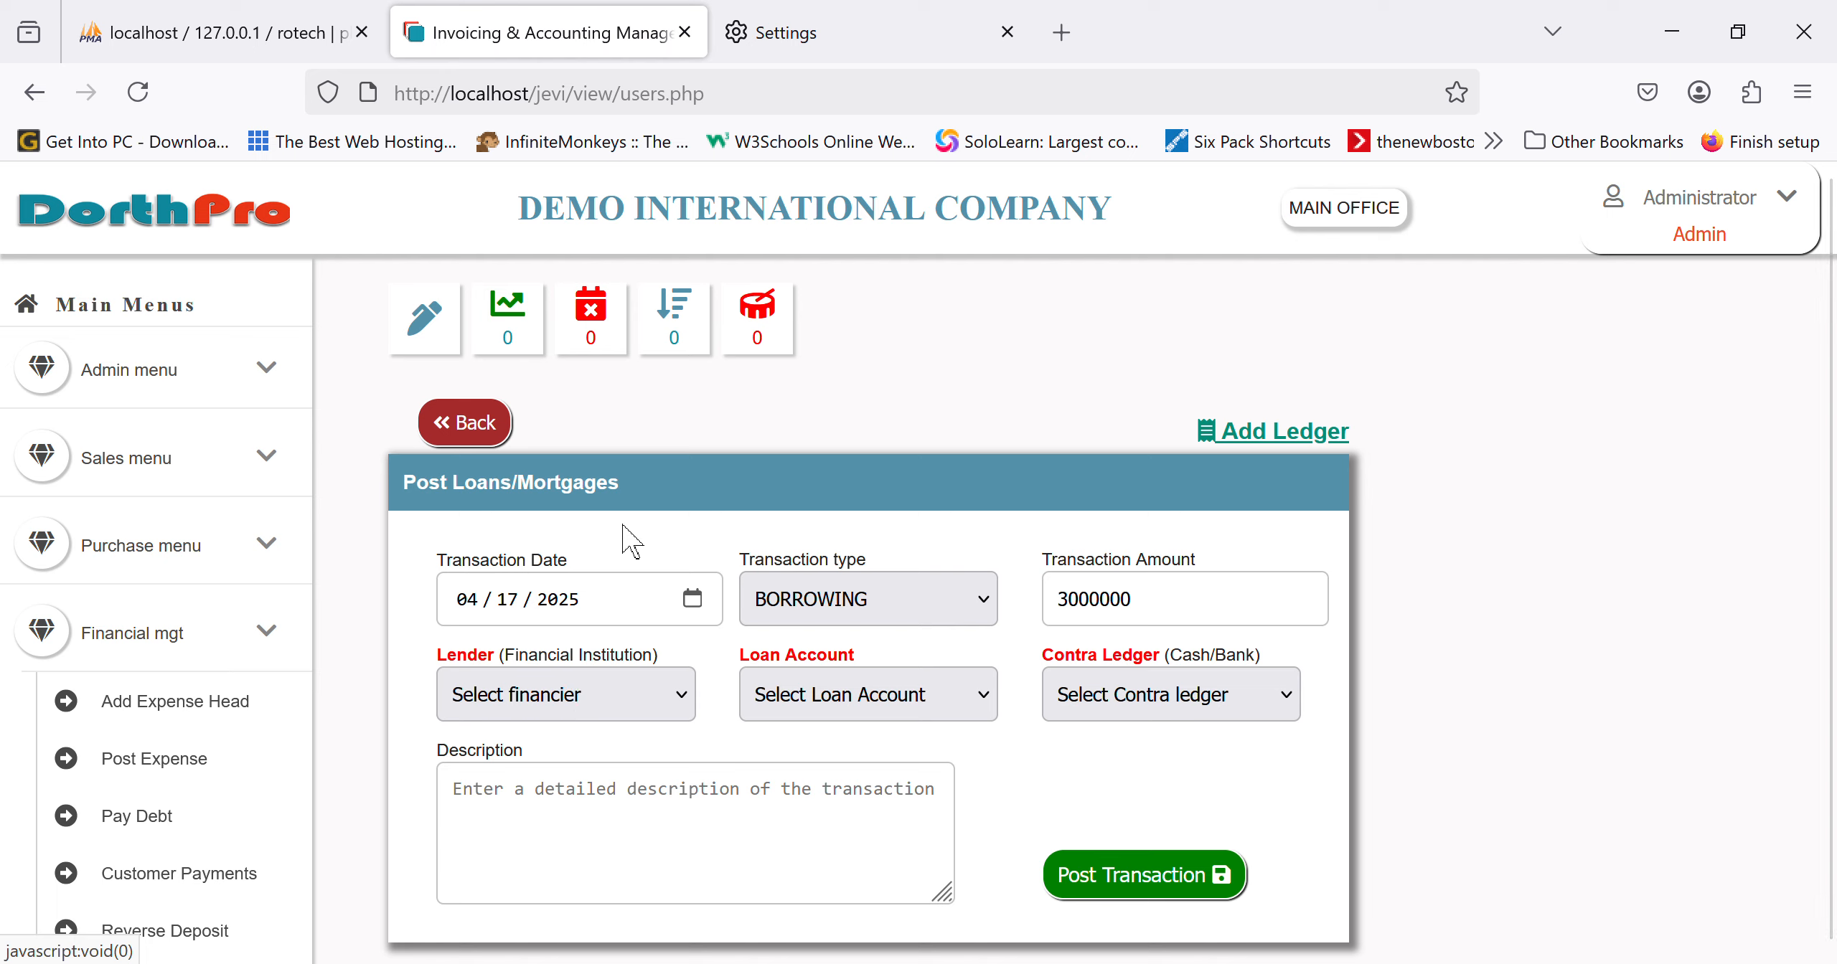
pyautogui.click(557, 543)
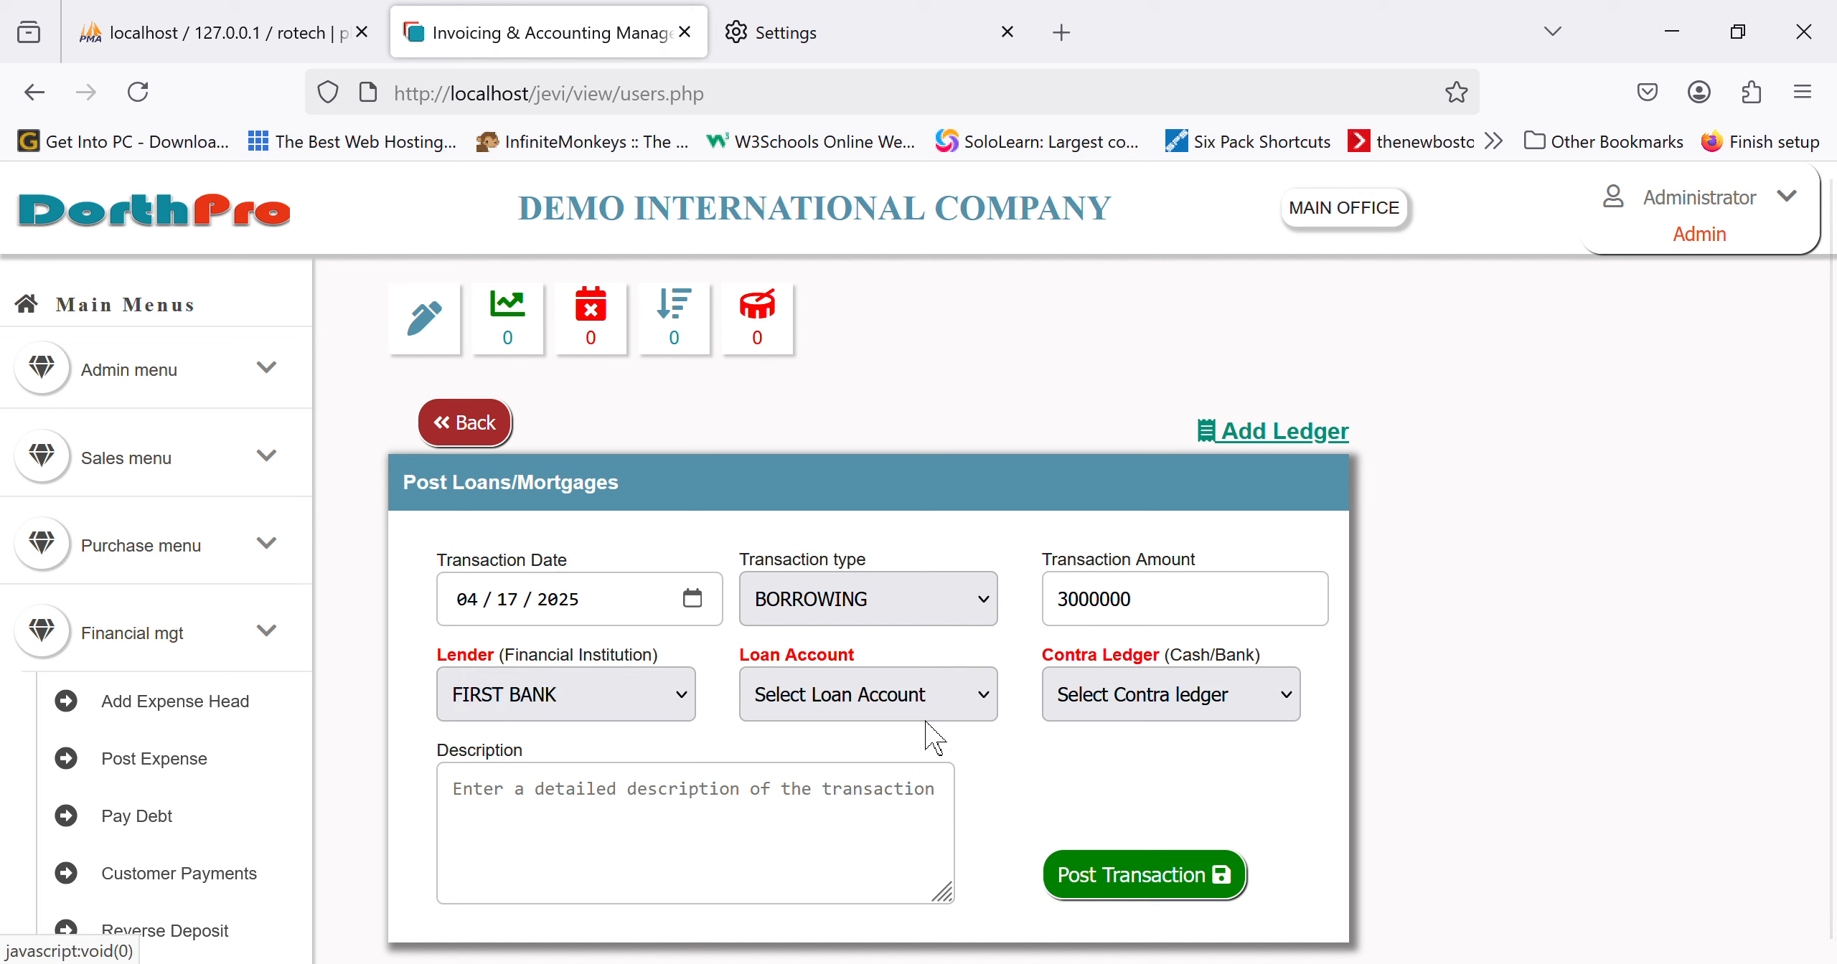
pyautogui.click(922, 845)
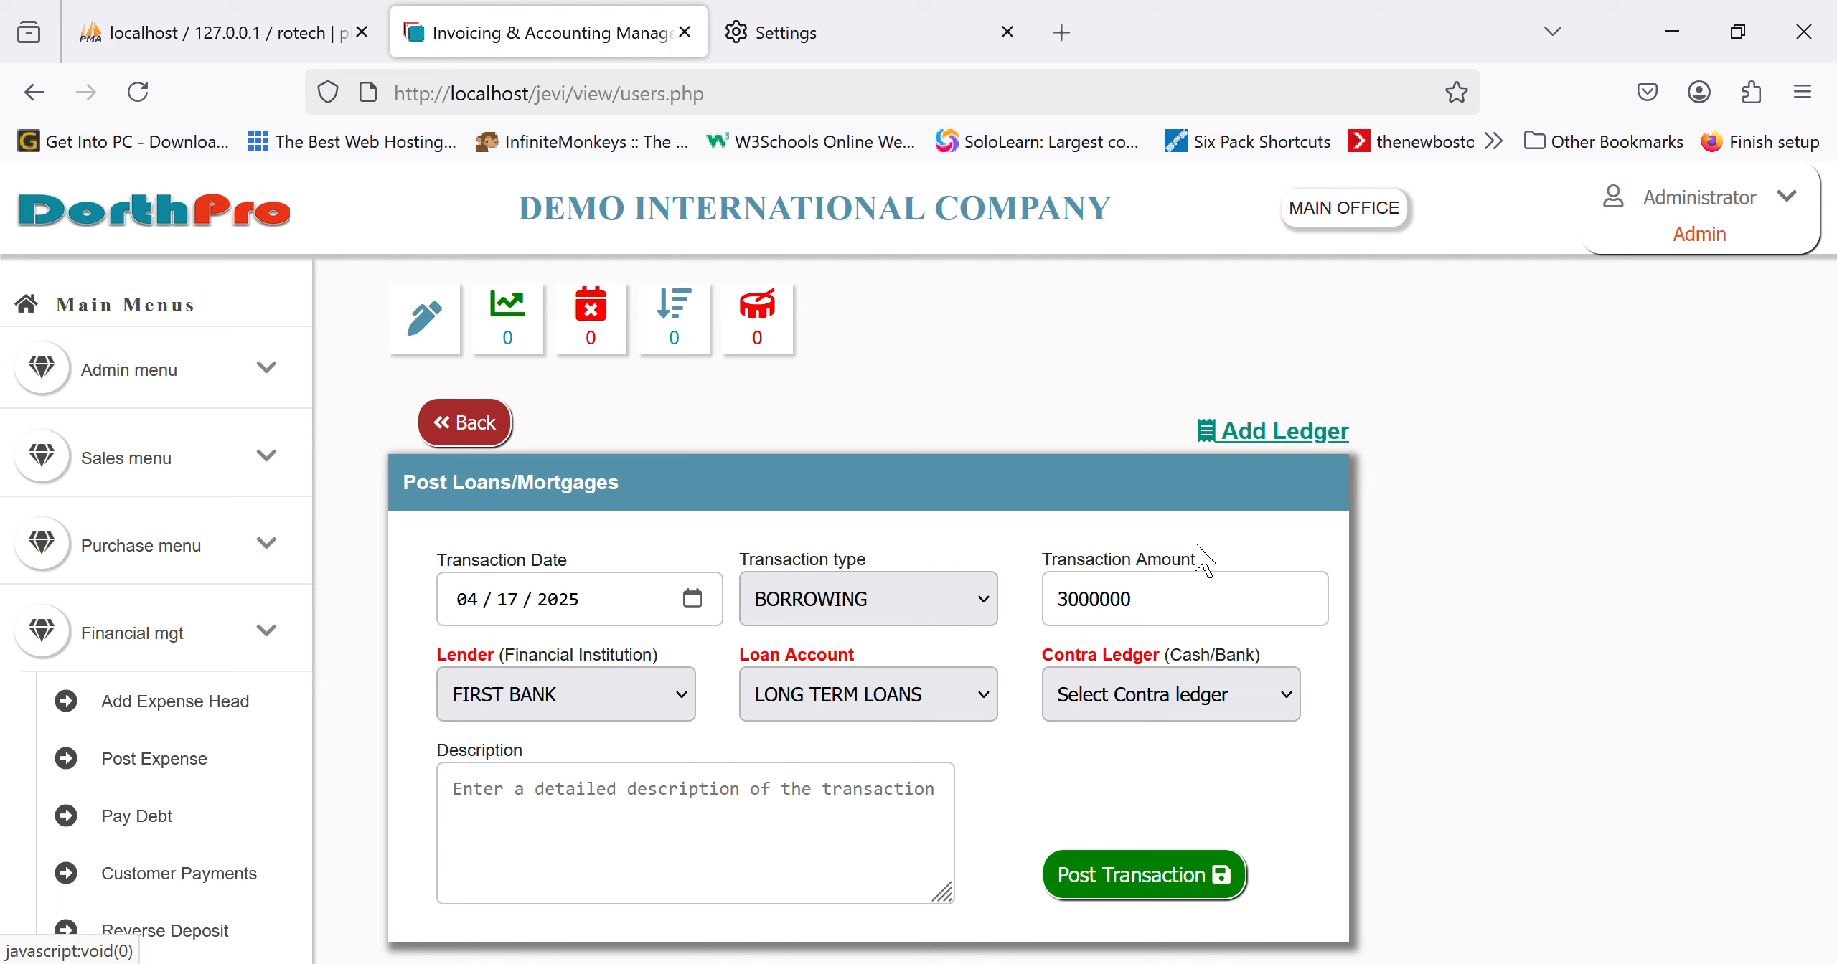
pyautogui.click(785, 841)
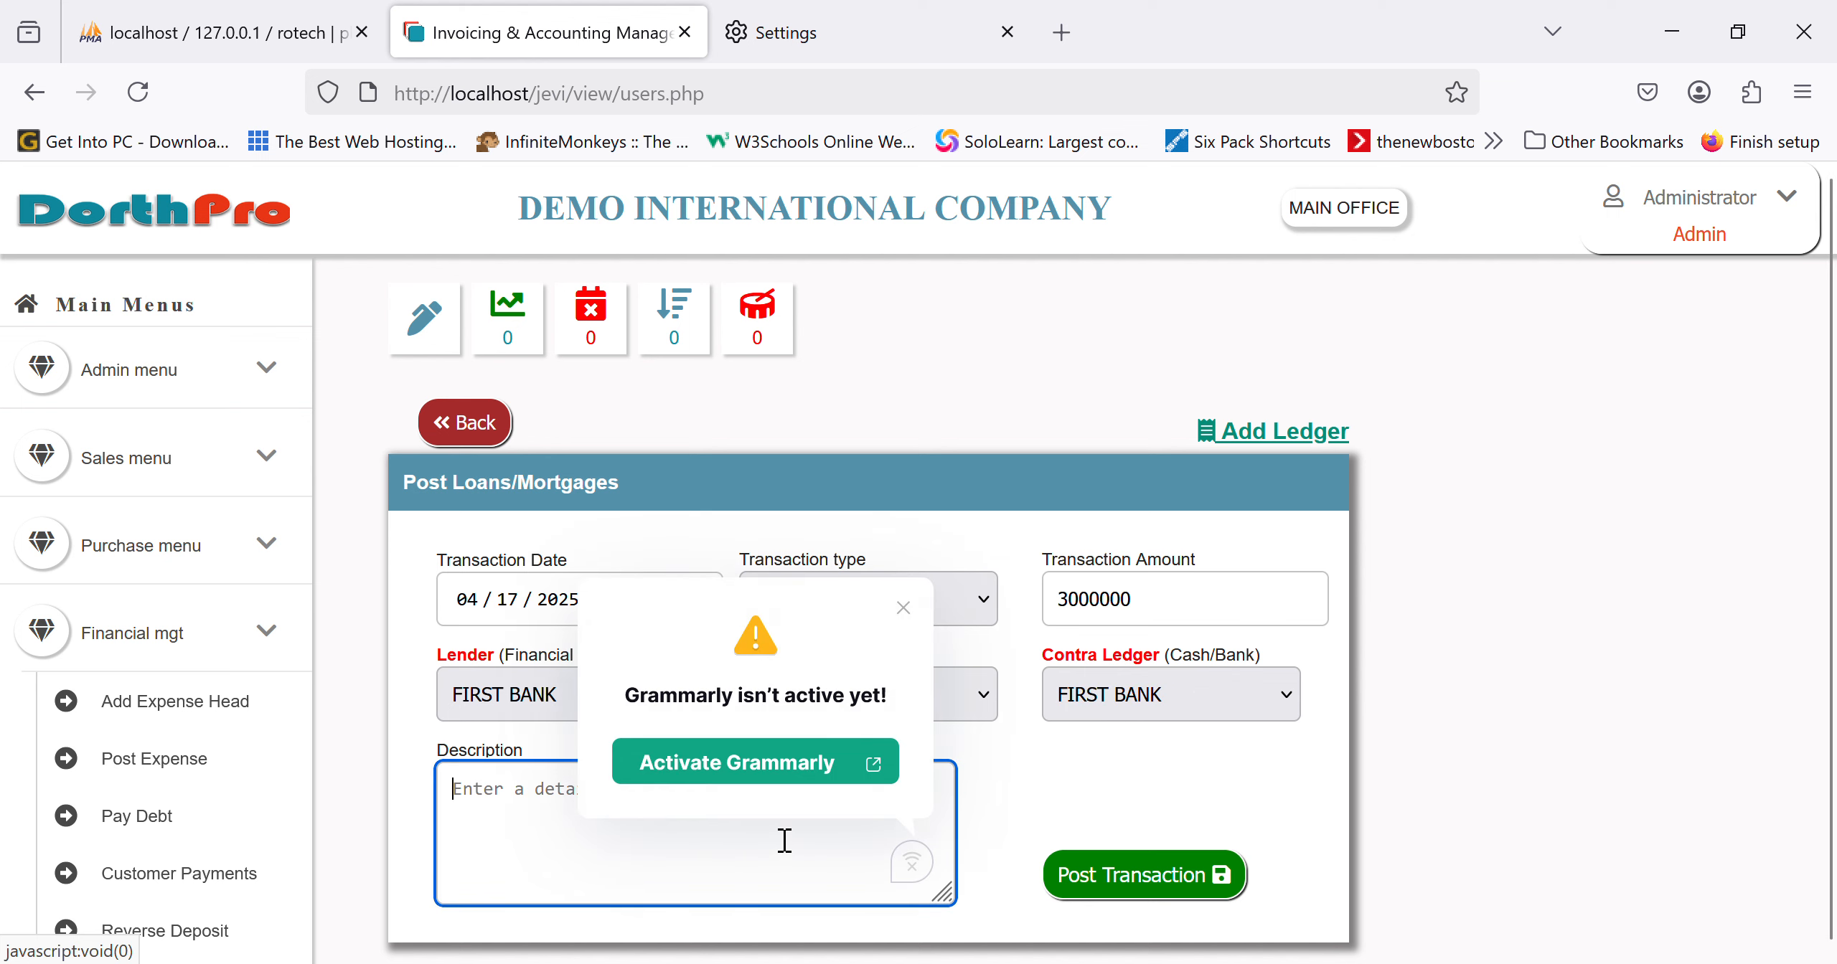
pyautogui.click(907, 626)
pyautogui.click(730, 888)
pyautogui.write('l')
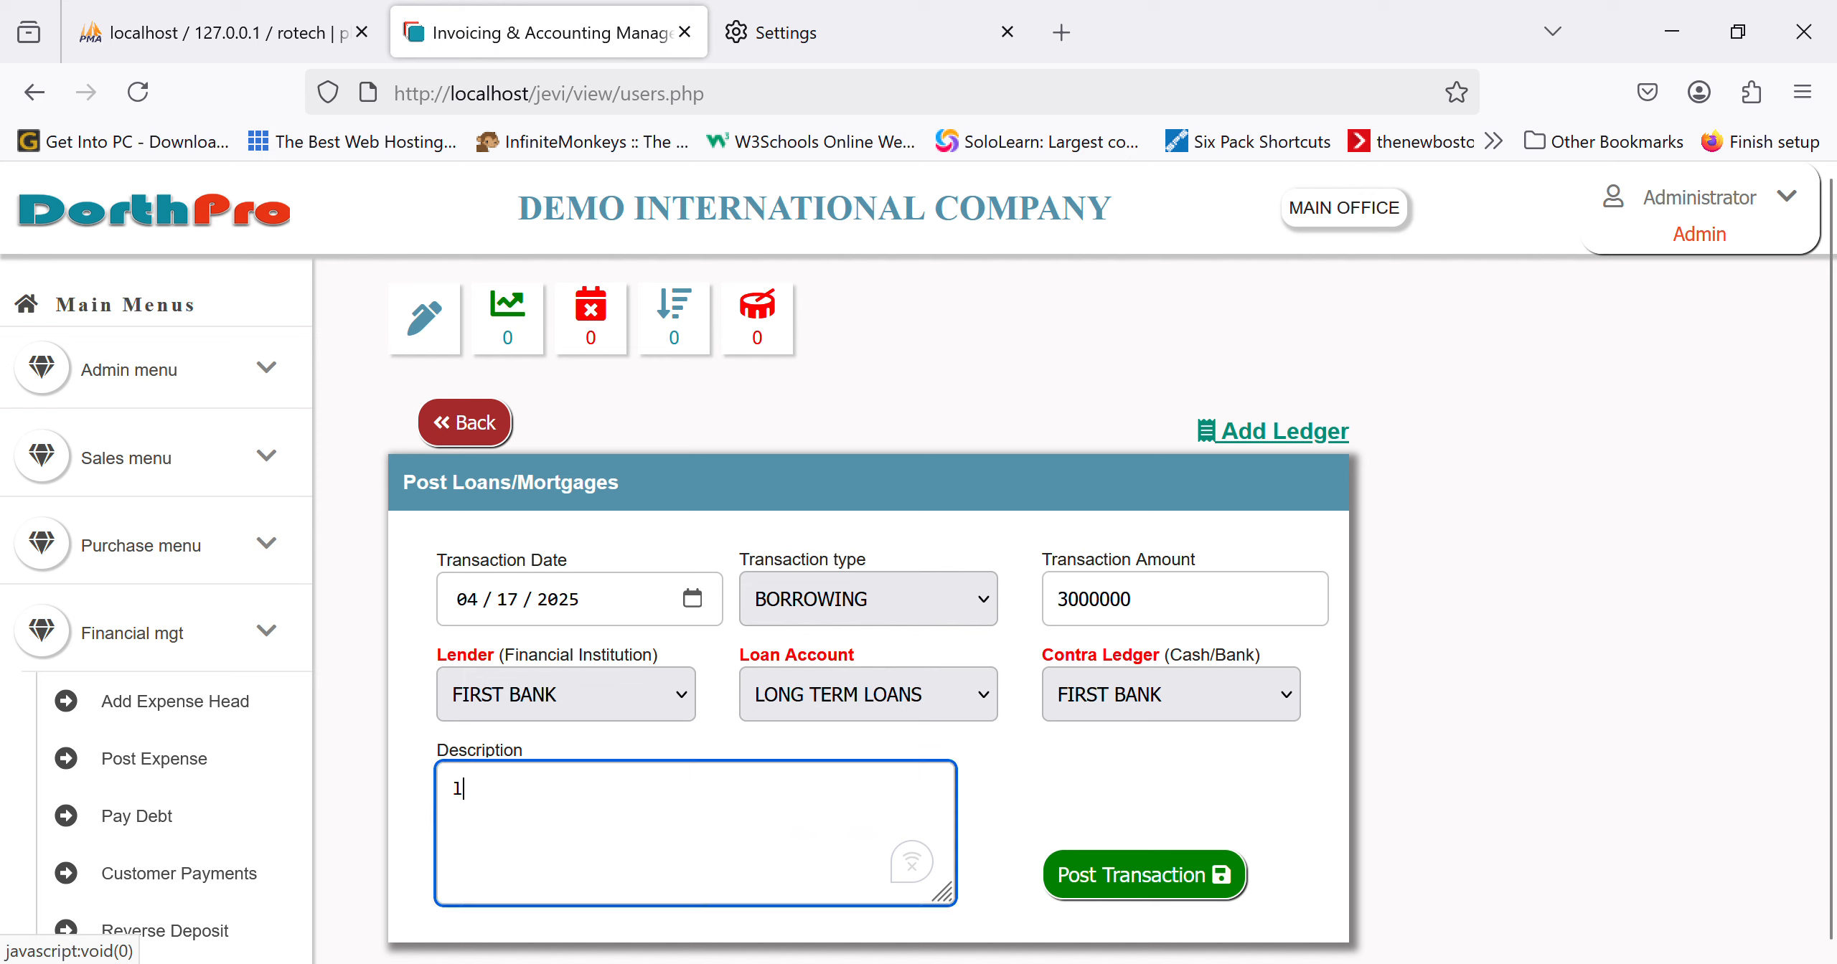
pyautogui.write('oan received ')
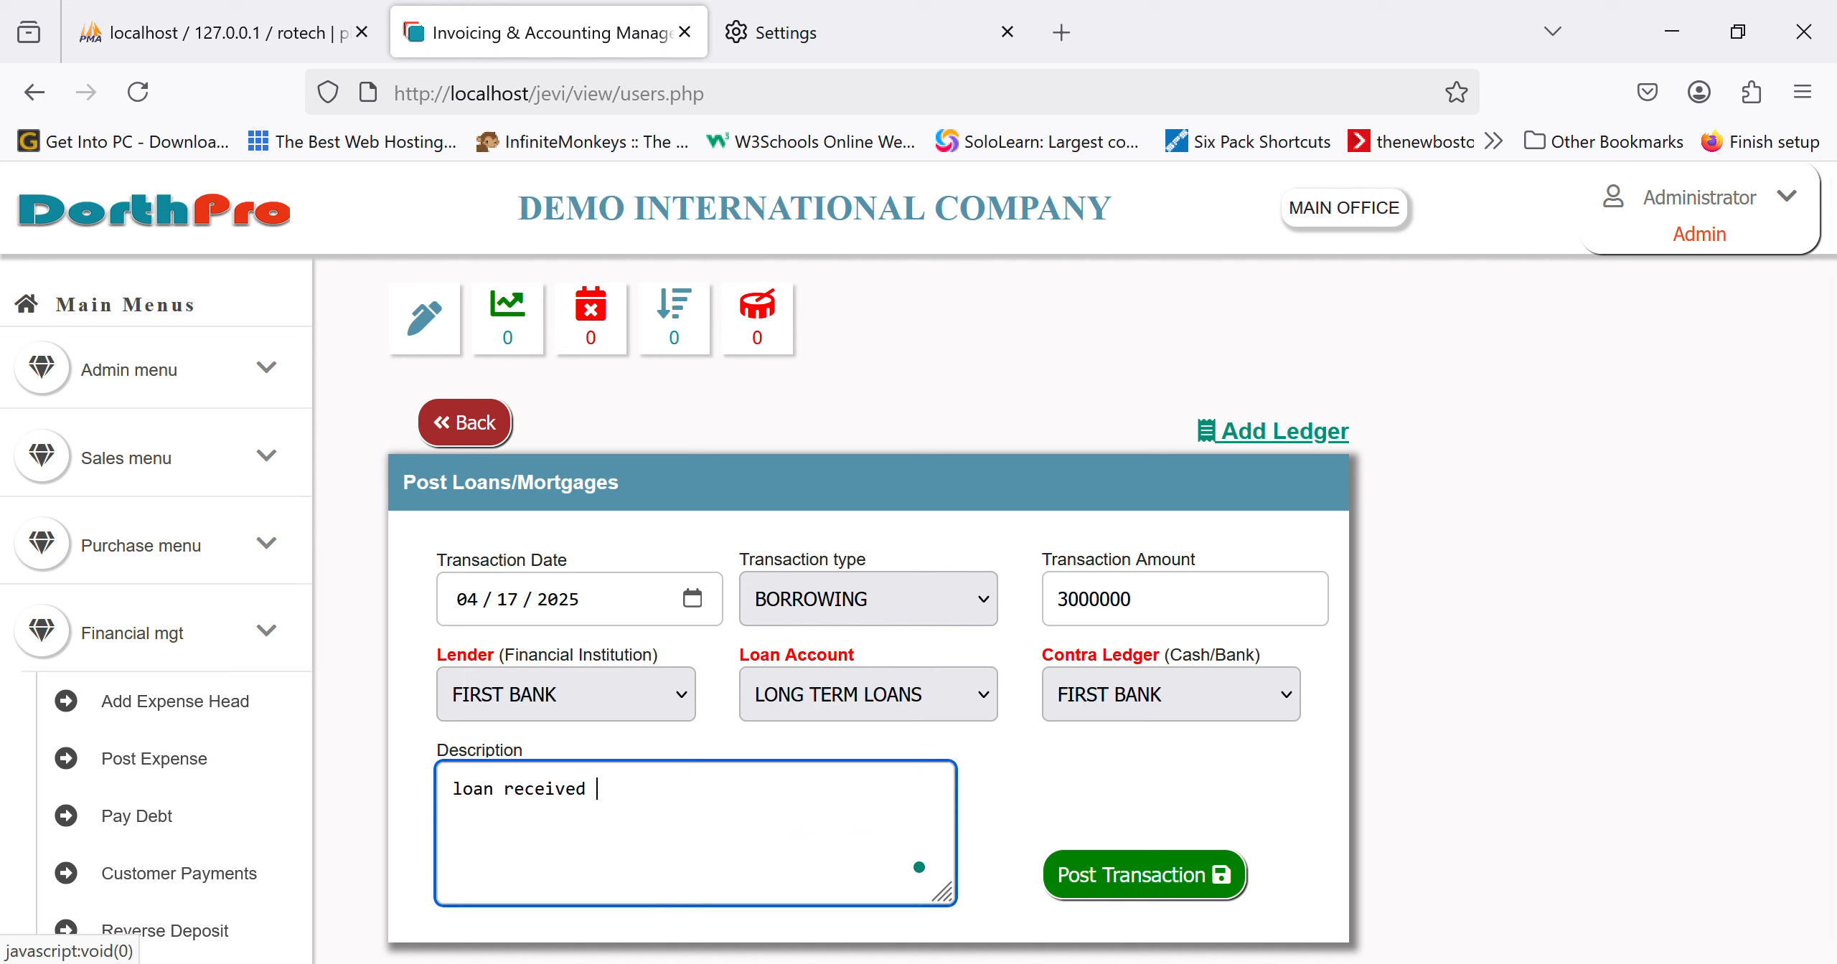
pyautogui.write('from first bank')
pyautogui.click(1155, 879)
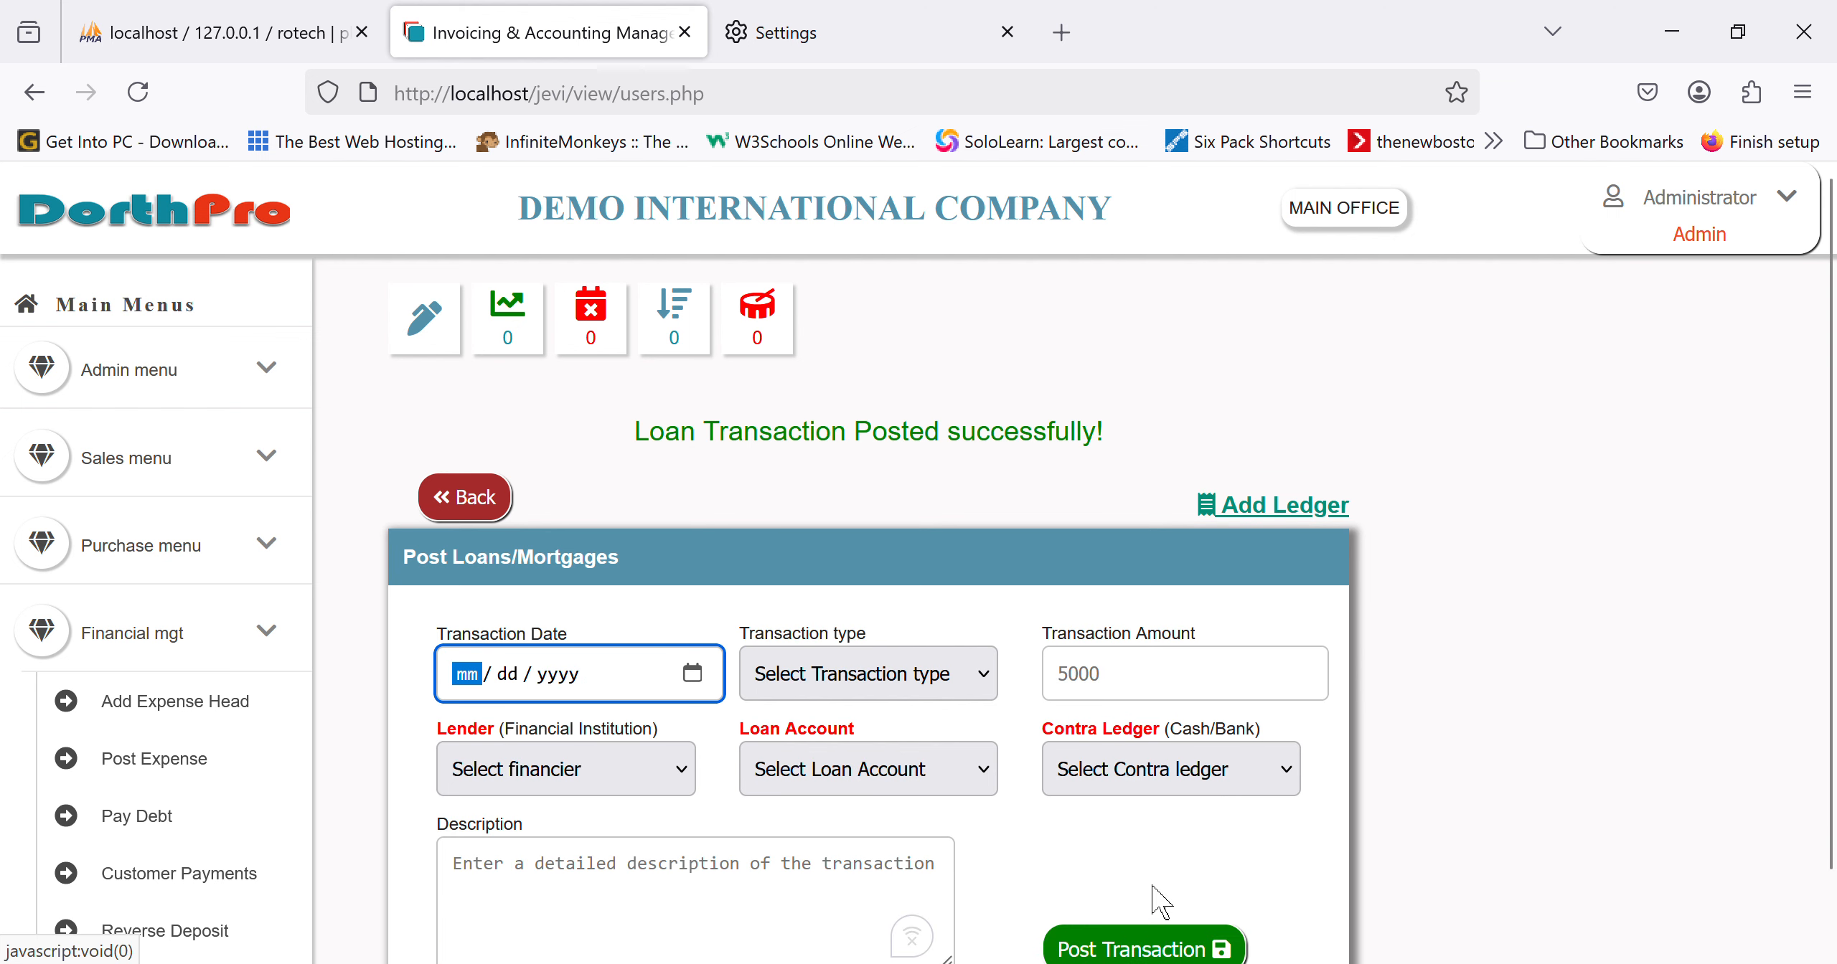
# Step: Start a REPAYMENT loan entry dated 04/17/2025 for 3000
pyautogui.scroll(-1, 870, 735)
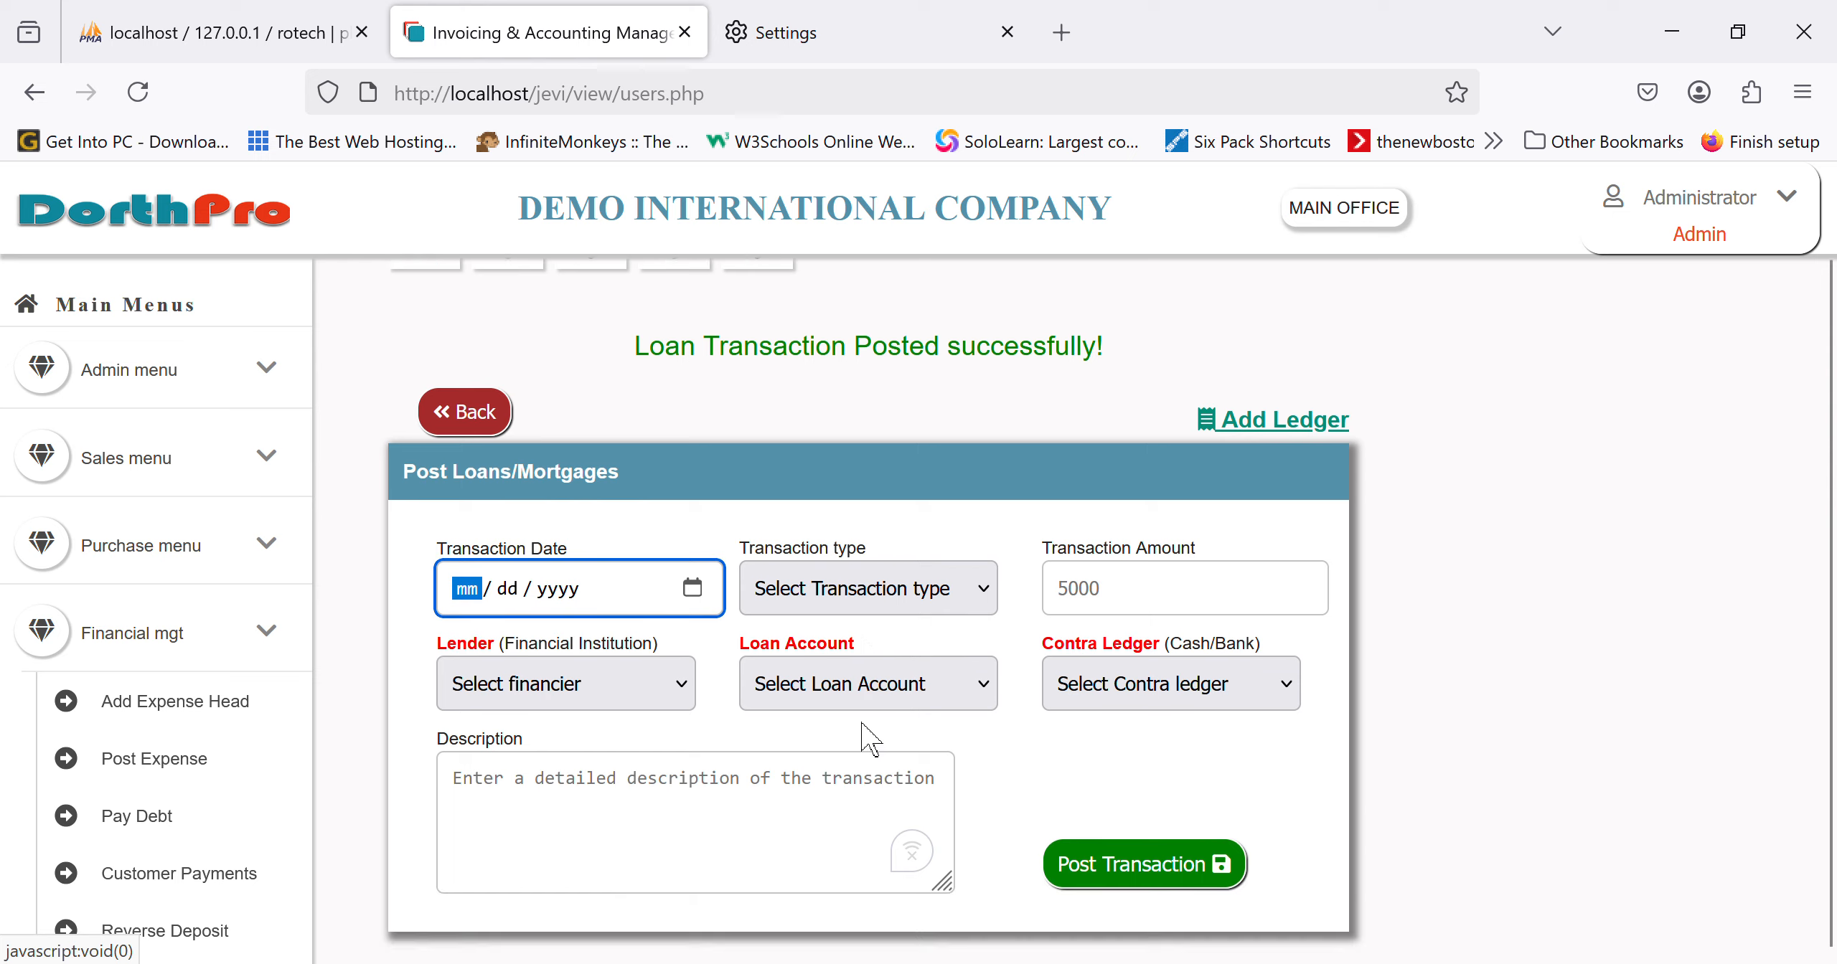
pyautogui.click(706, 602)
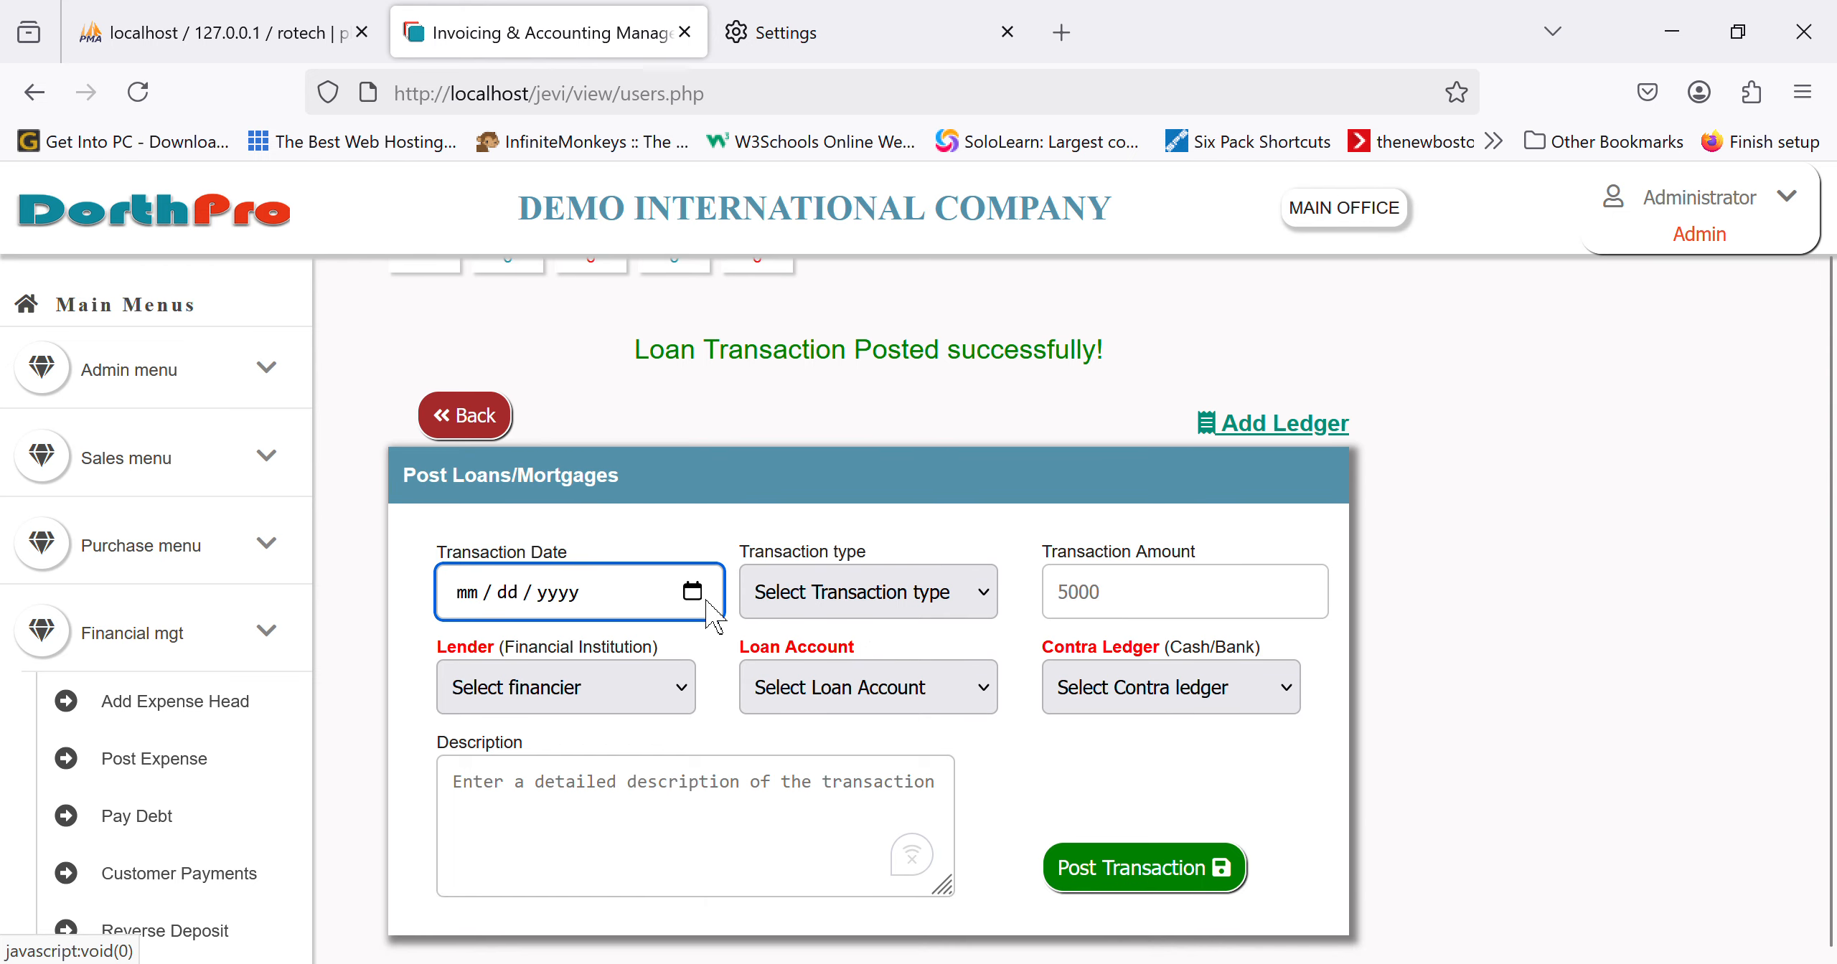
pyautogui.write('04172025')
pyautogui.click(858, 621)
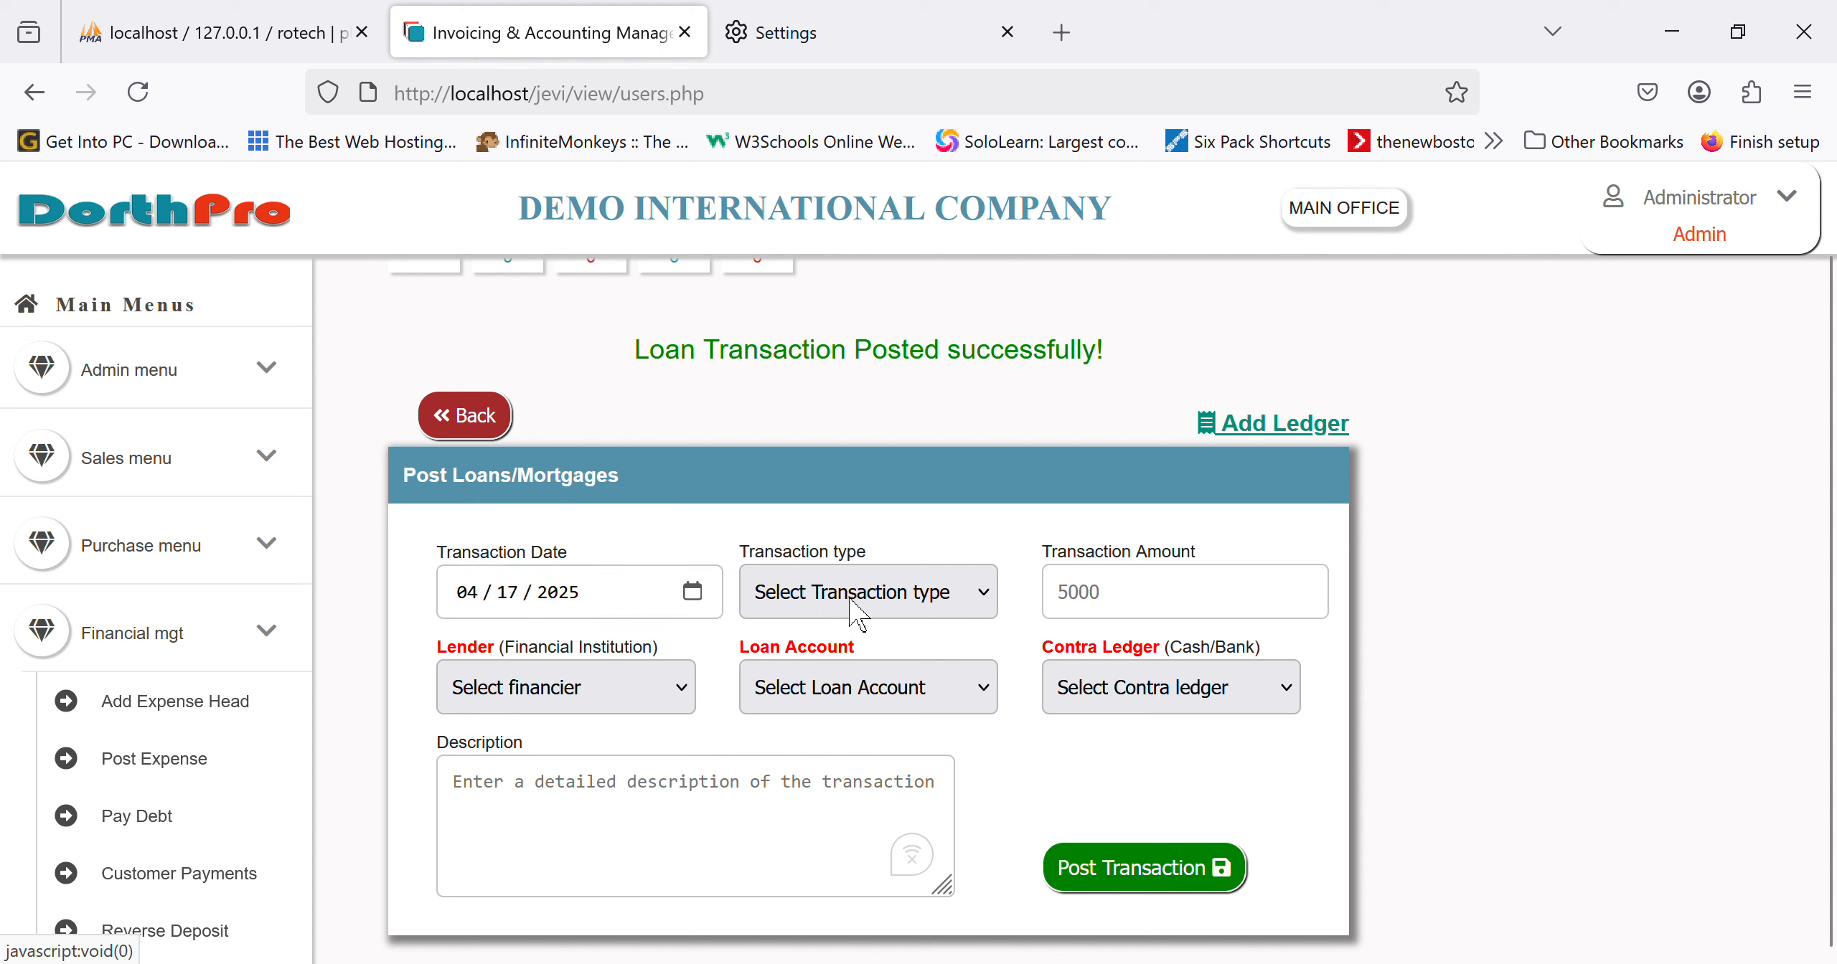
pyautogui.click(835, 728)
pyautogui.click(1141, 606)
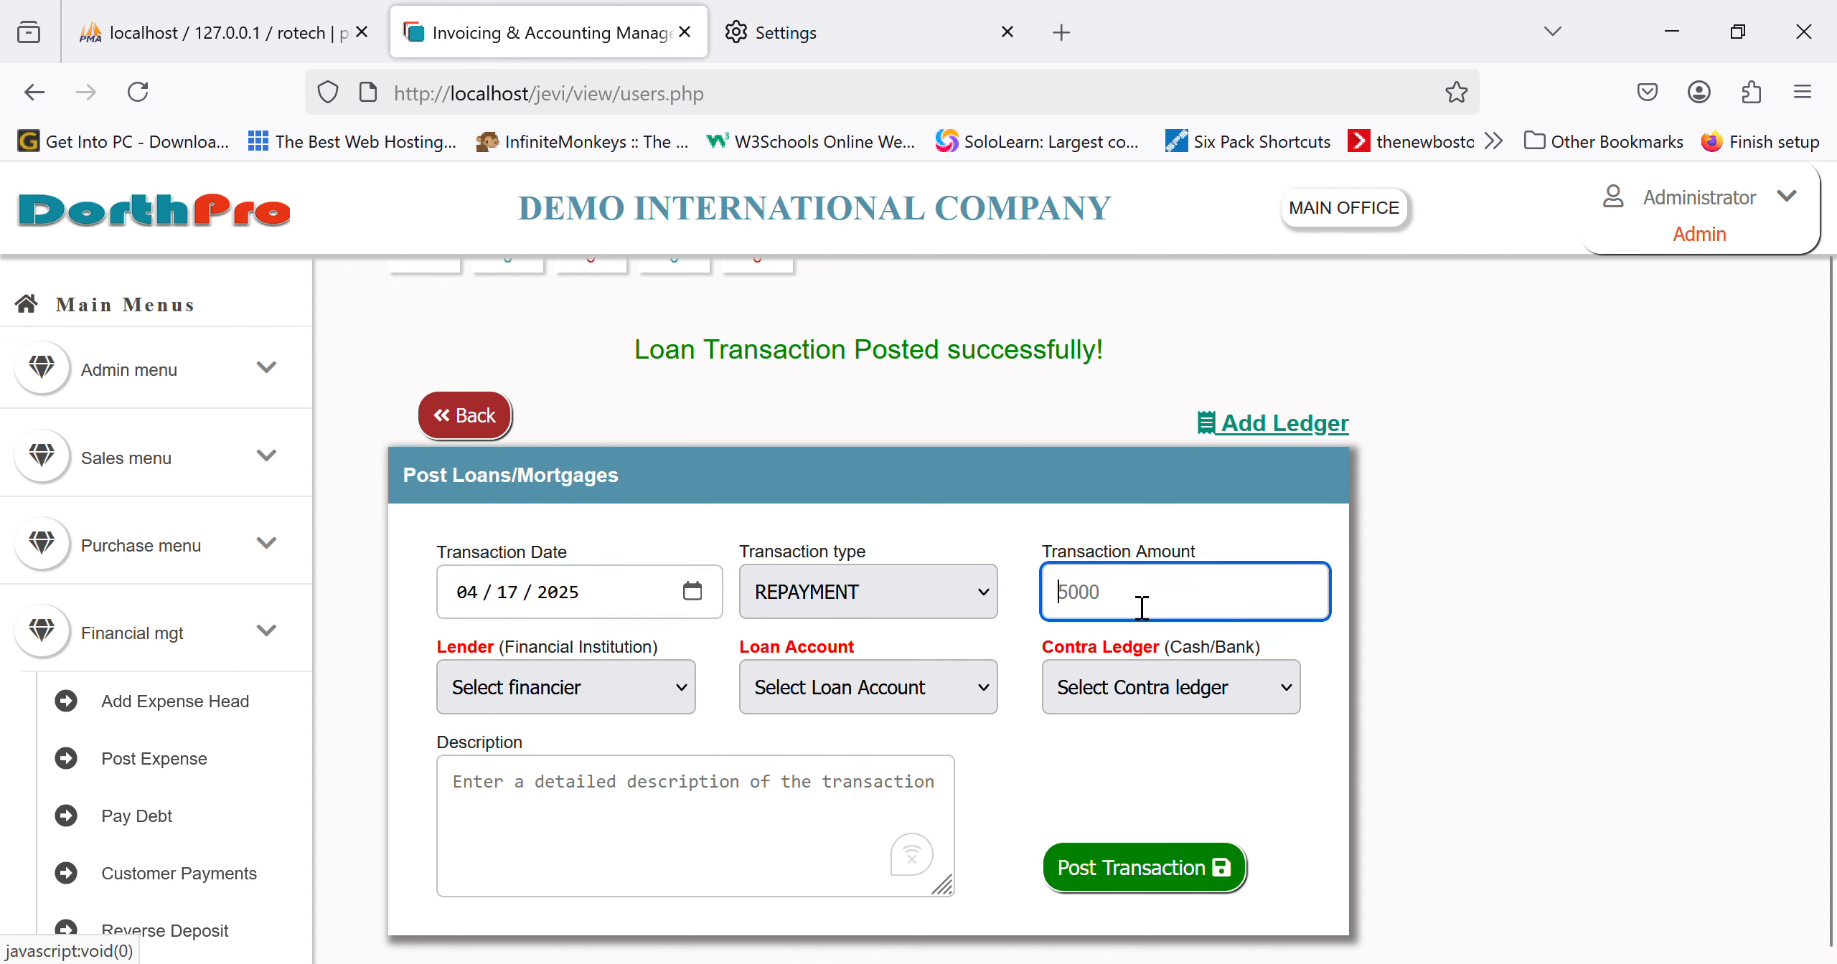
pyautogui.write('3000')
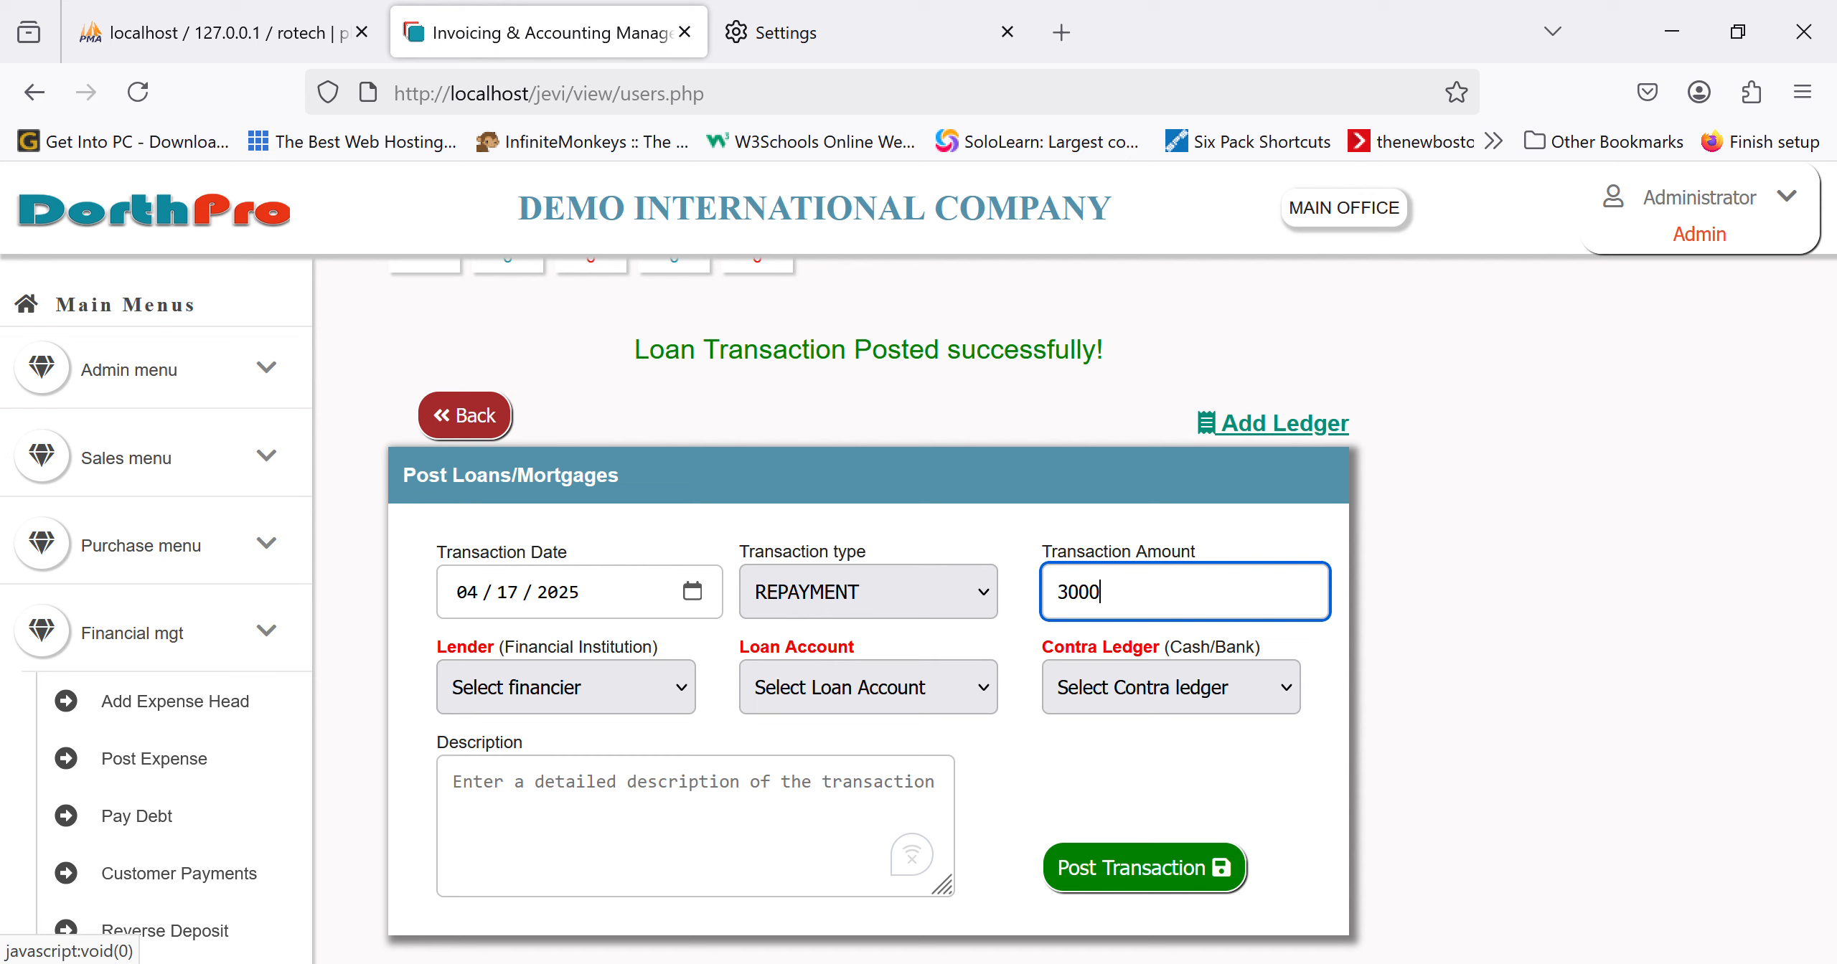
# Step: Set the lender to FIRST BANK and the loan account to LONG TERM LOANS
pyautogui.click(609, 717)
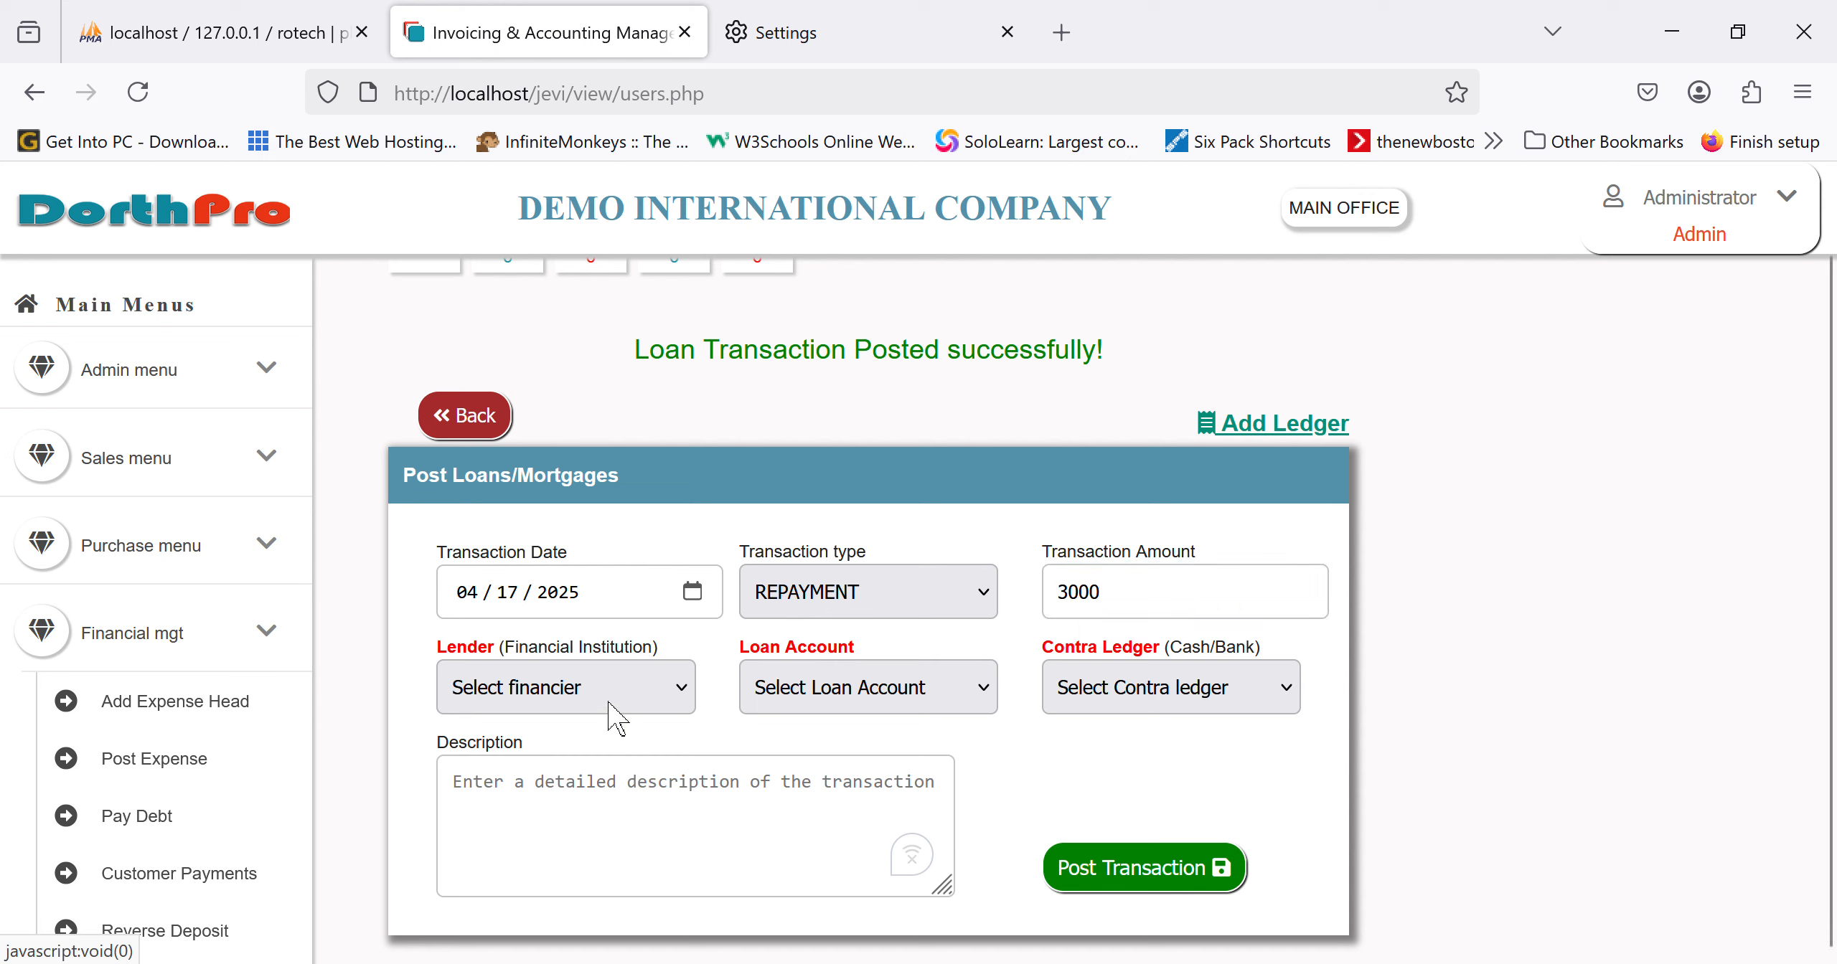
pyautogui.click(598, 527)
pyautogui.click(906, 707)
pyautogui.click(945, 803)
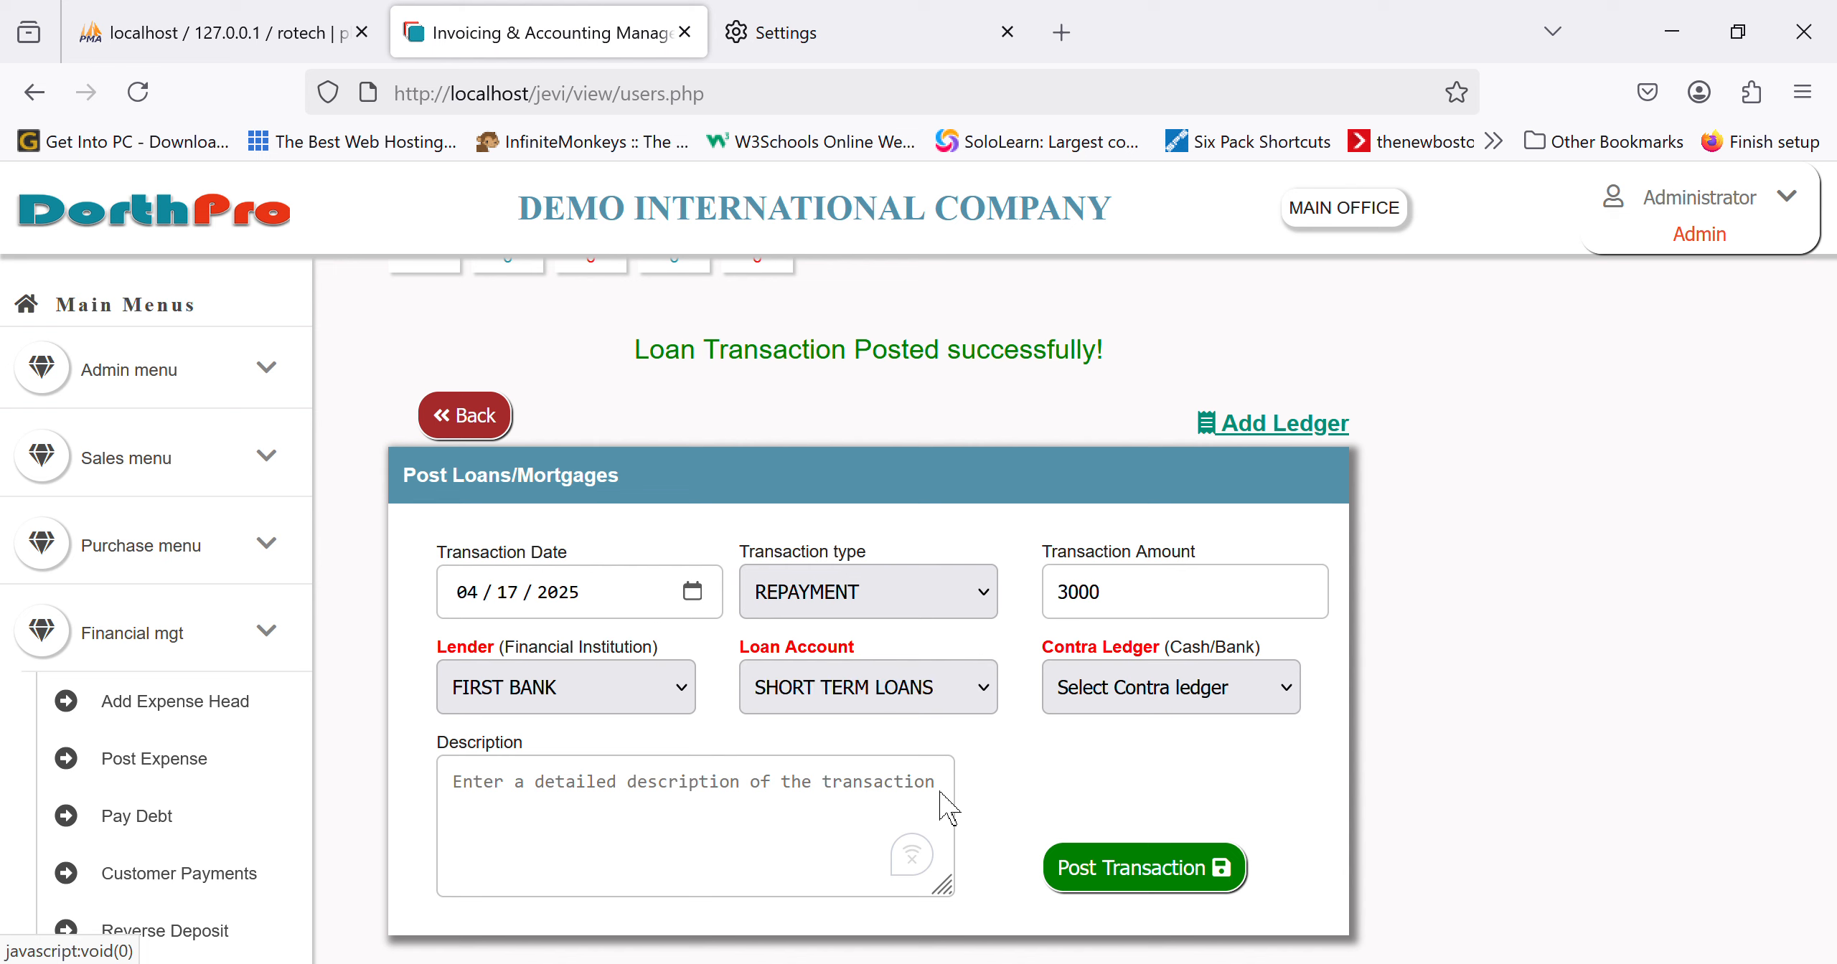
pyautogui.click(864, 811)
pyautogui.click(864, 811)
pyautogui.click(1171, 689)
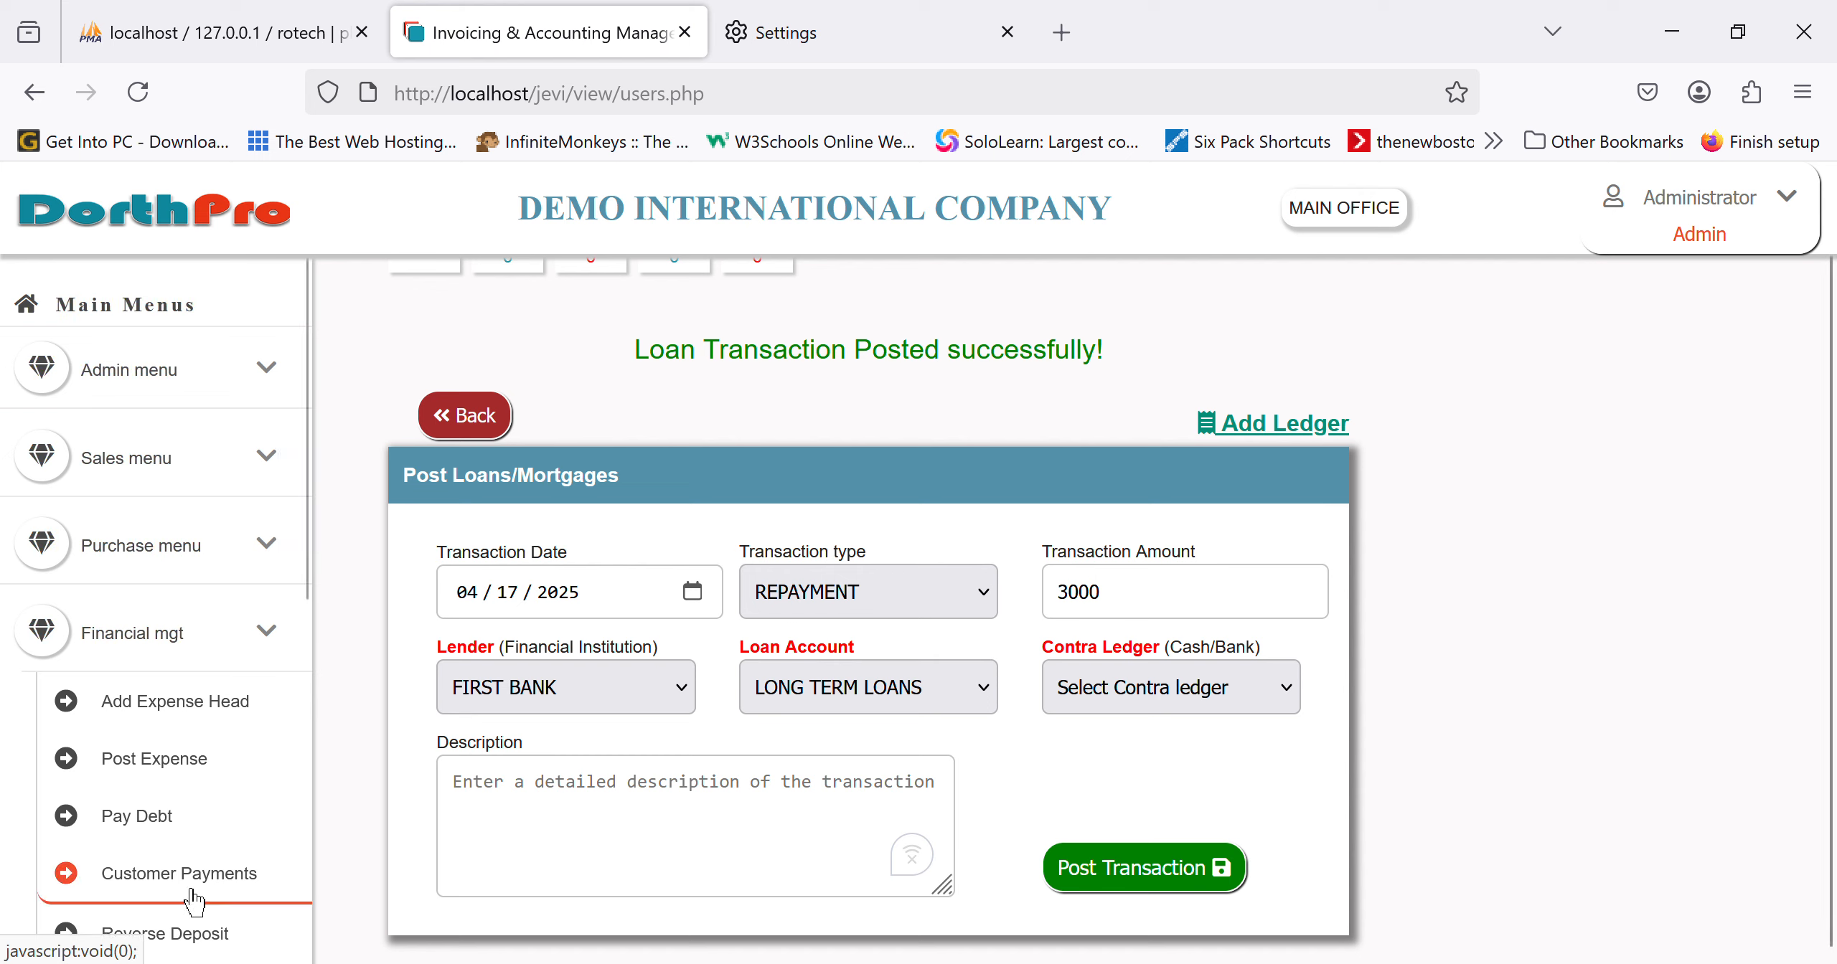
pyautogui.scroll(-5, 79, 811)
pyautogui.scroll(5, 225, 668)
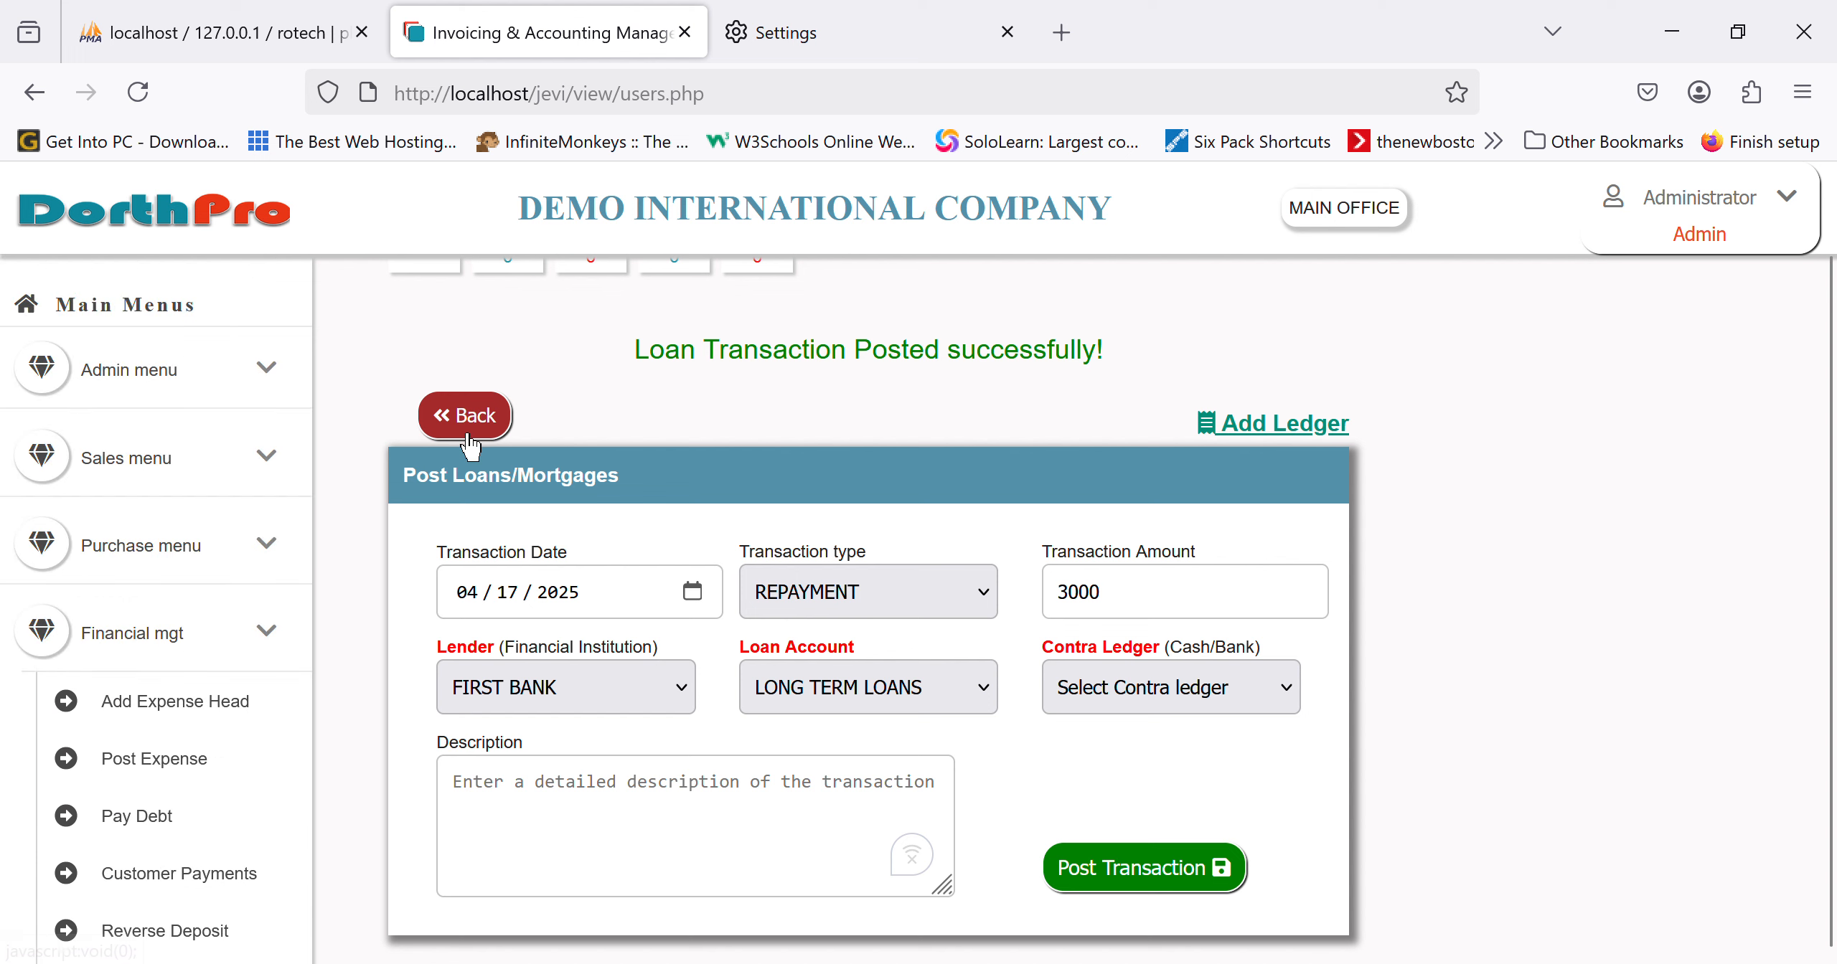
# Step: Begin a director's contribution entry, then abandon it for the transaction categories
pyautogui.click(468, 437)
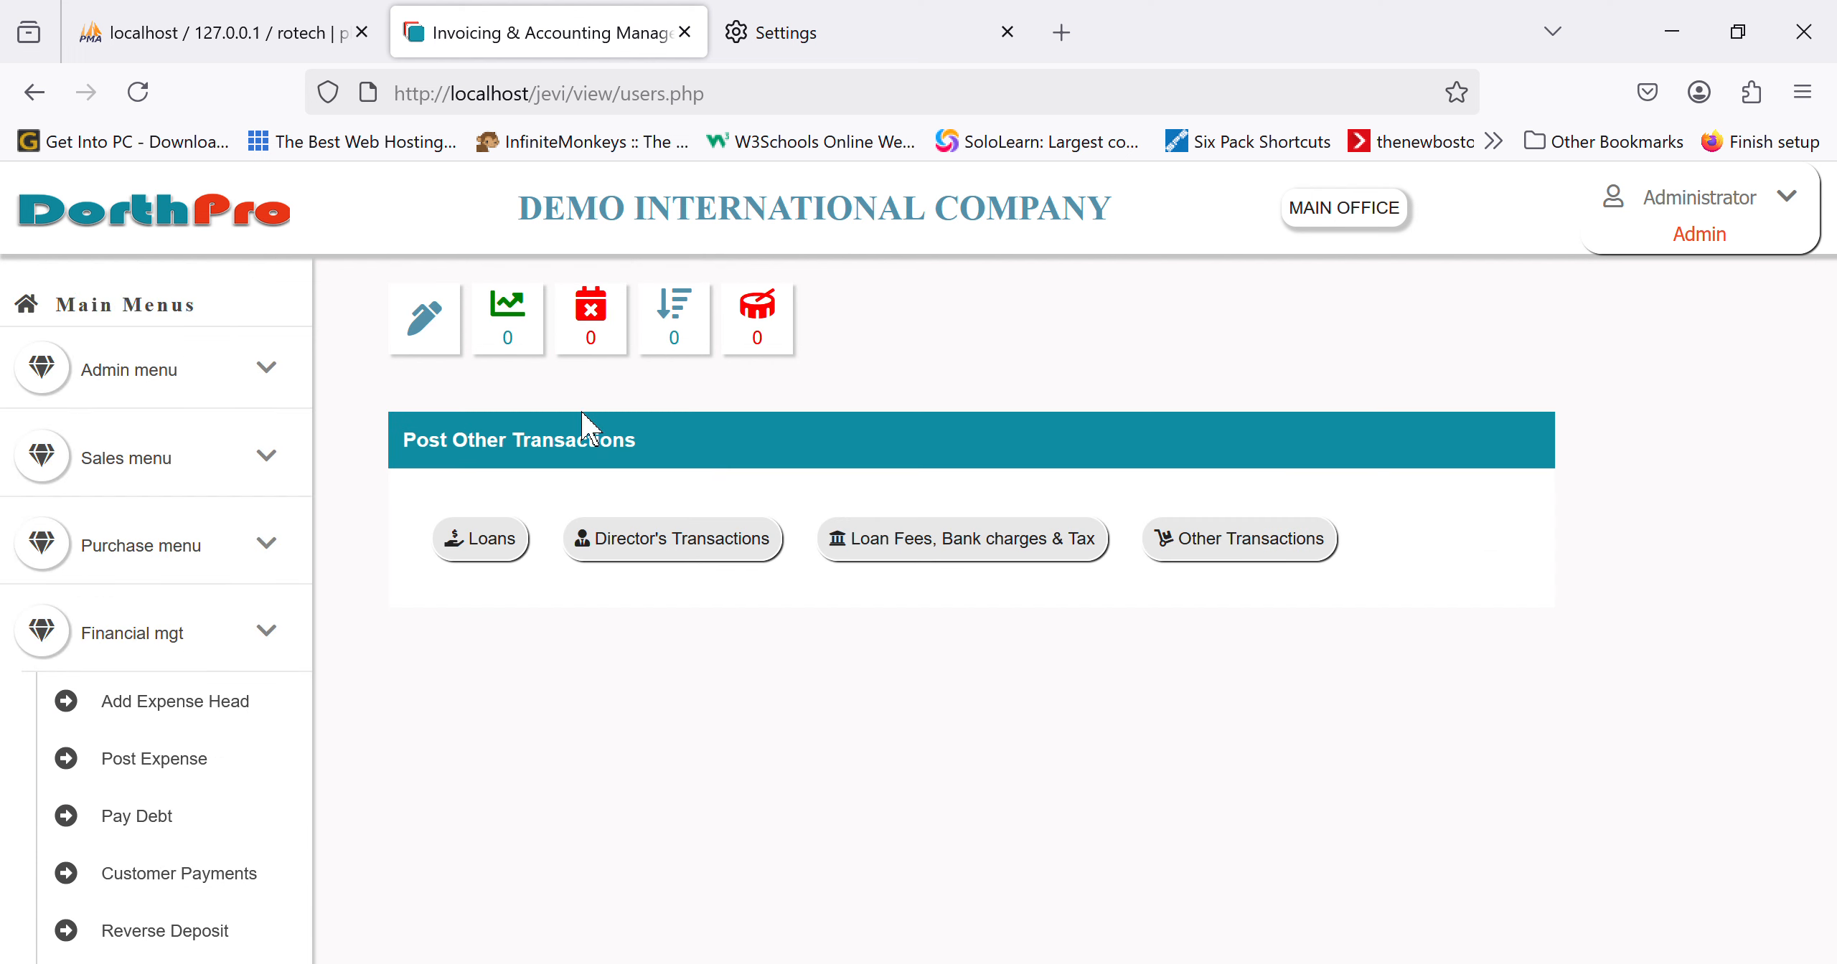
pyautogui.click(741, 558)
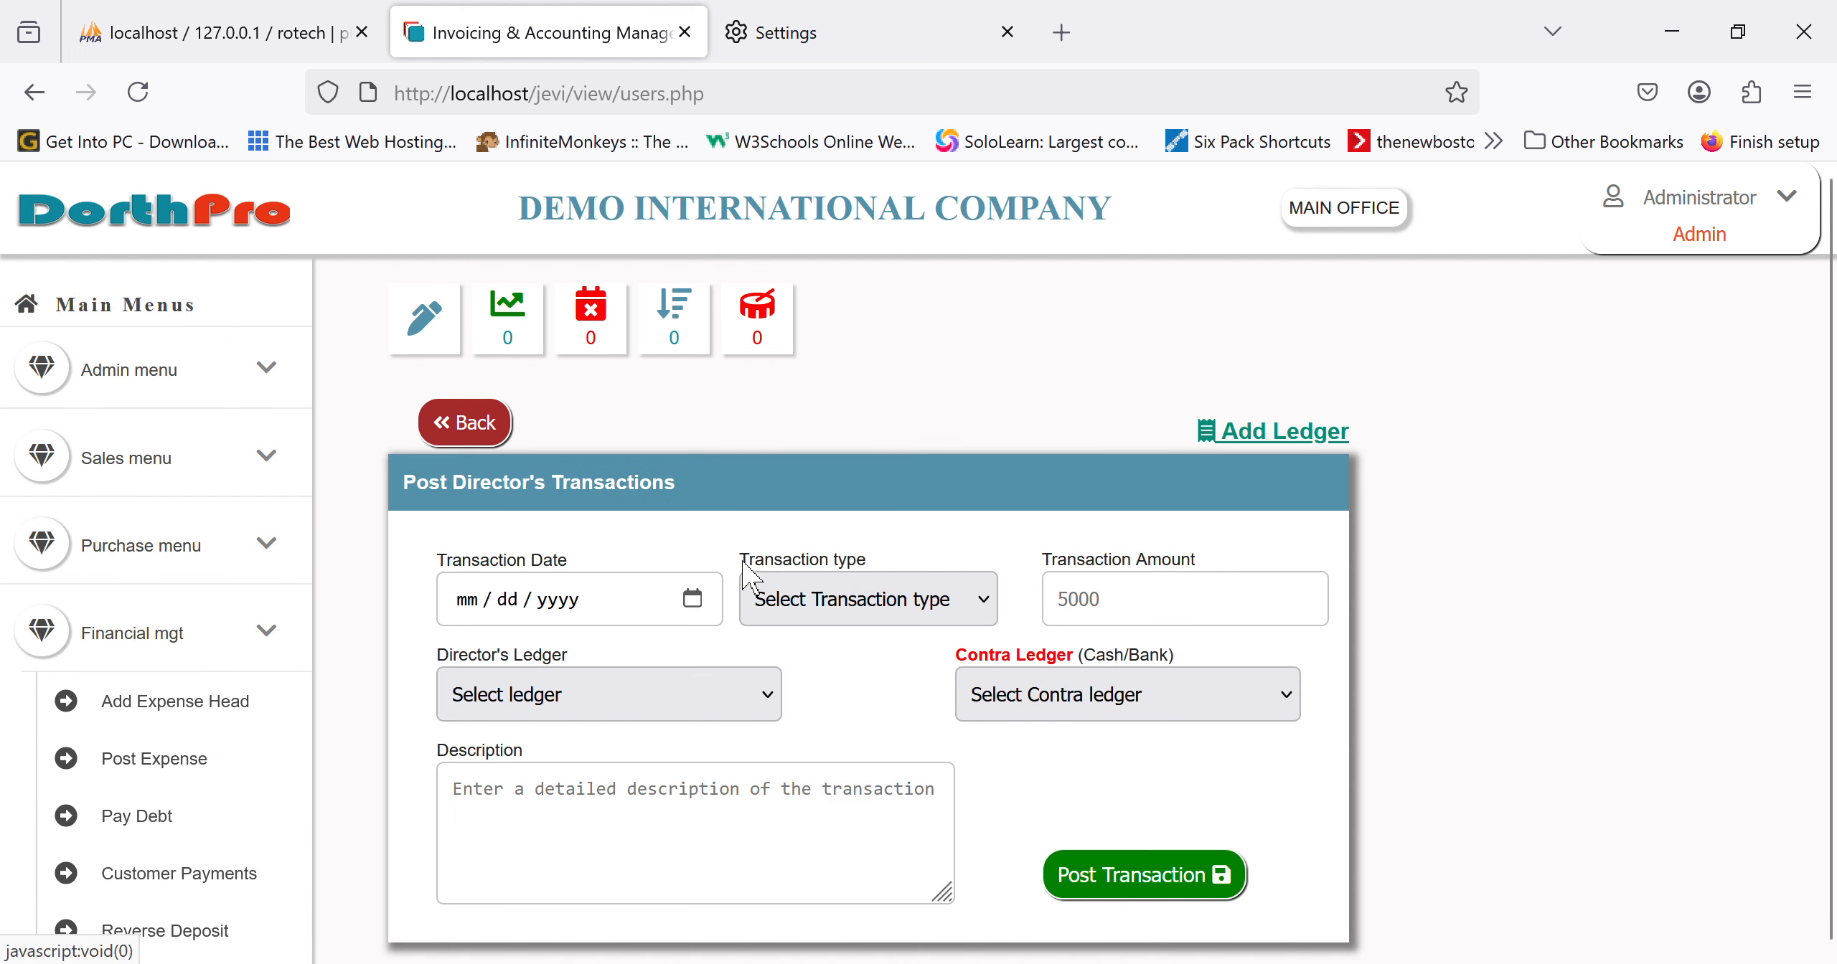
pyautogui.click(866, 595)
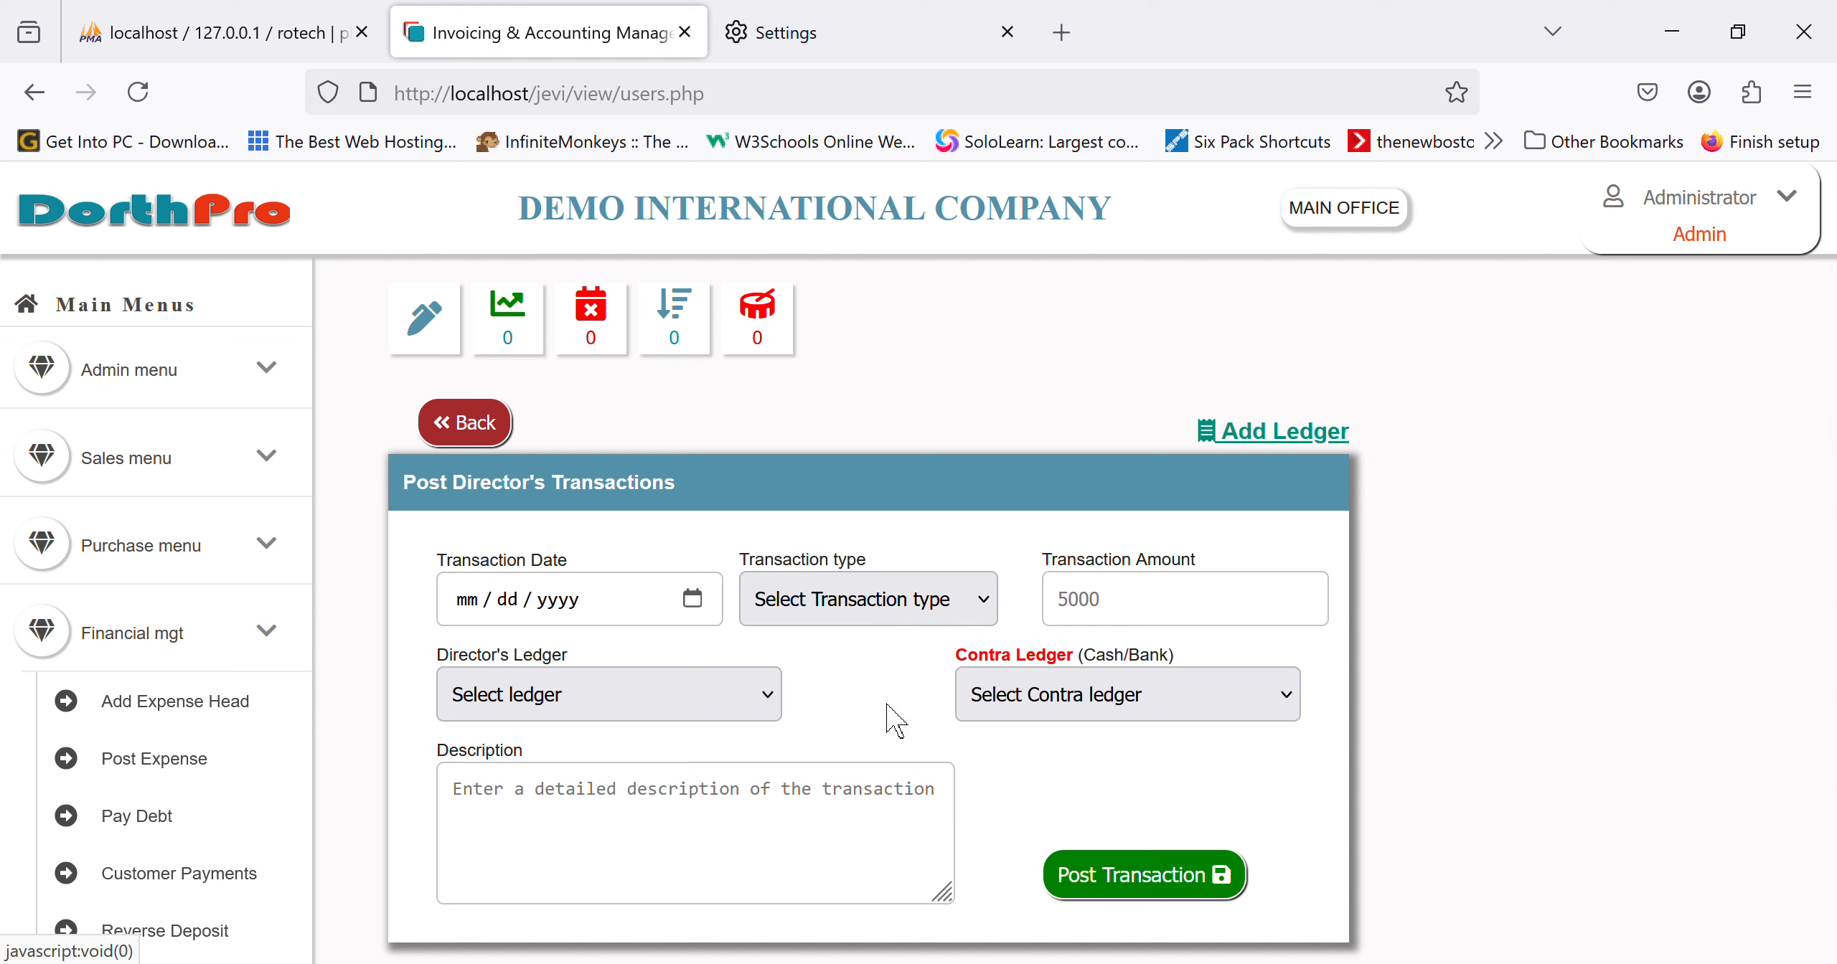
pyautogui.click(887, 704)
pyautogui.click(1097, 627)
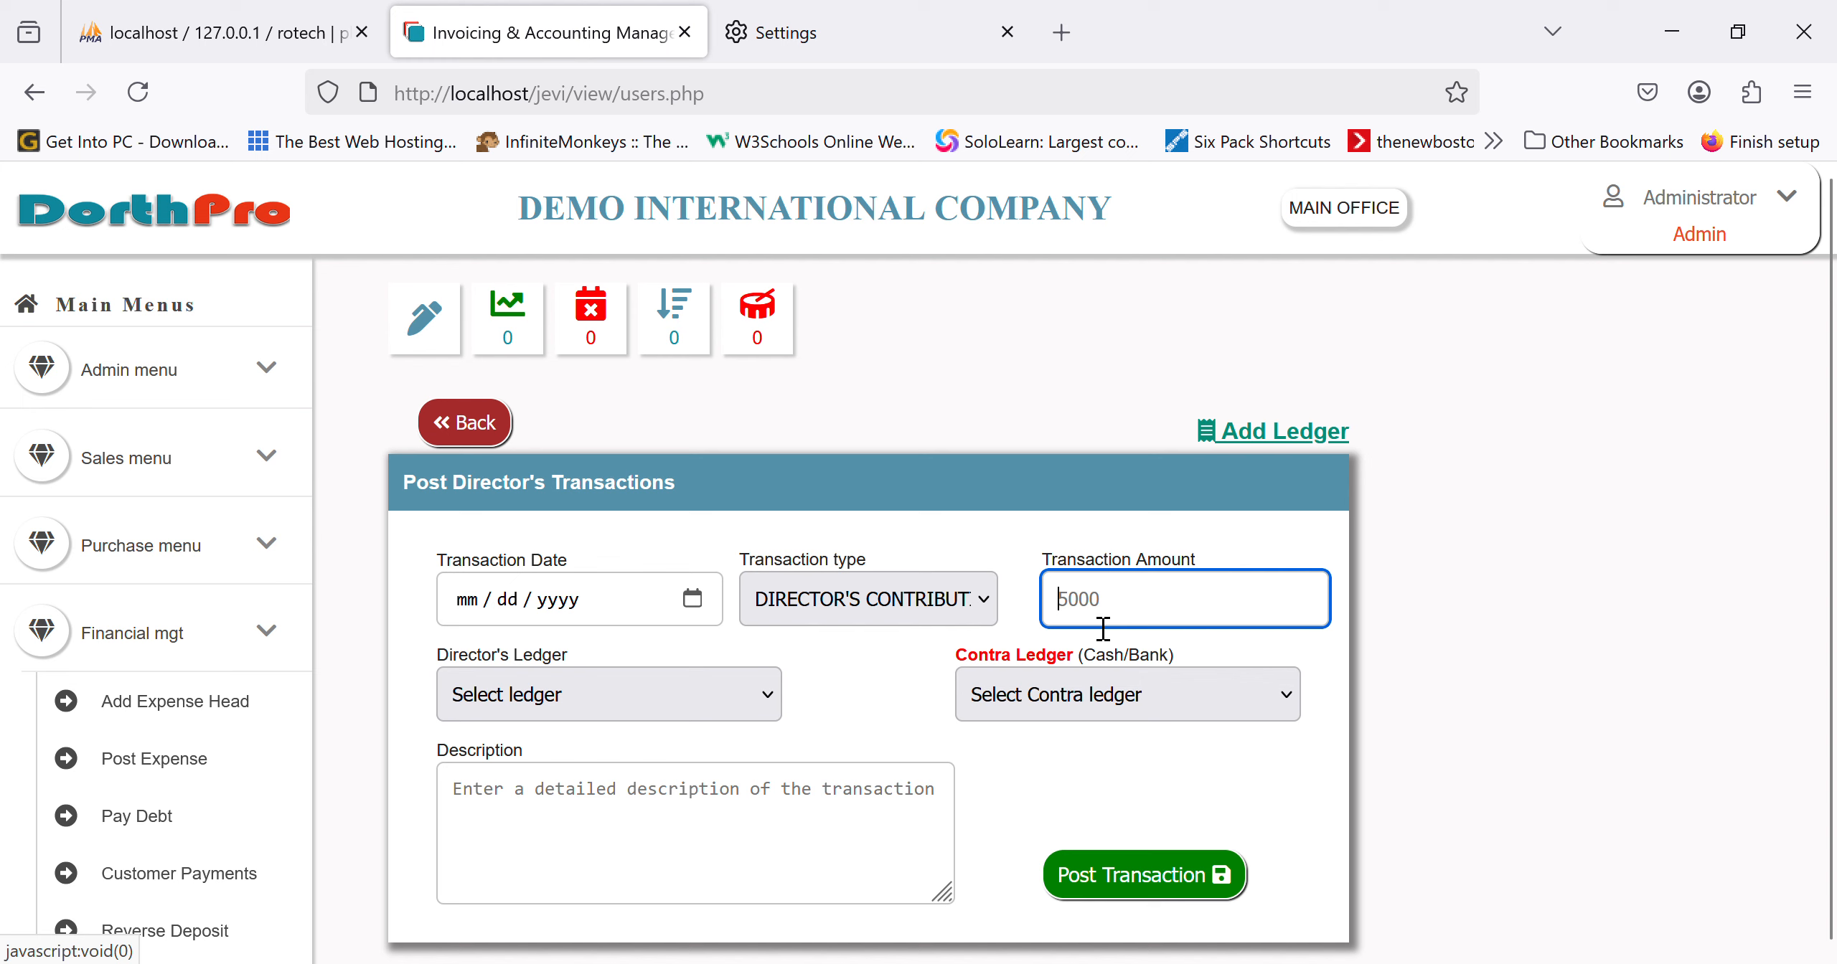
pyautogui.click(467, 423)
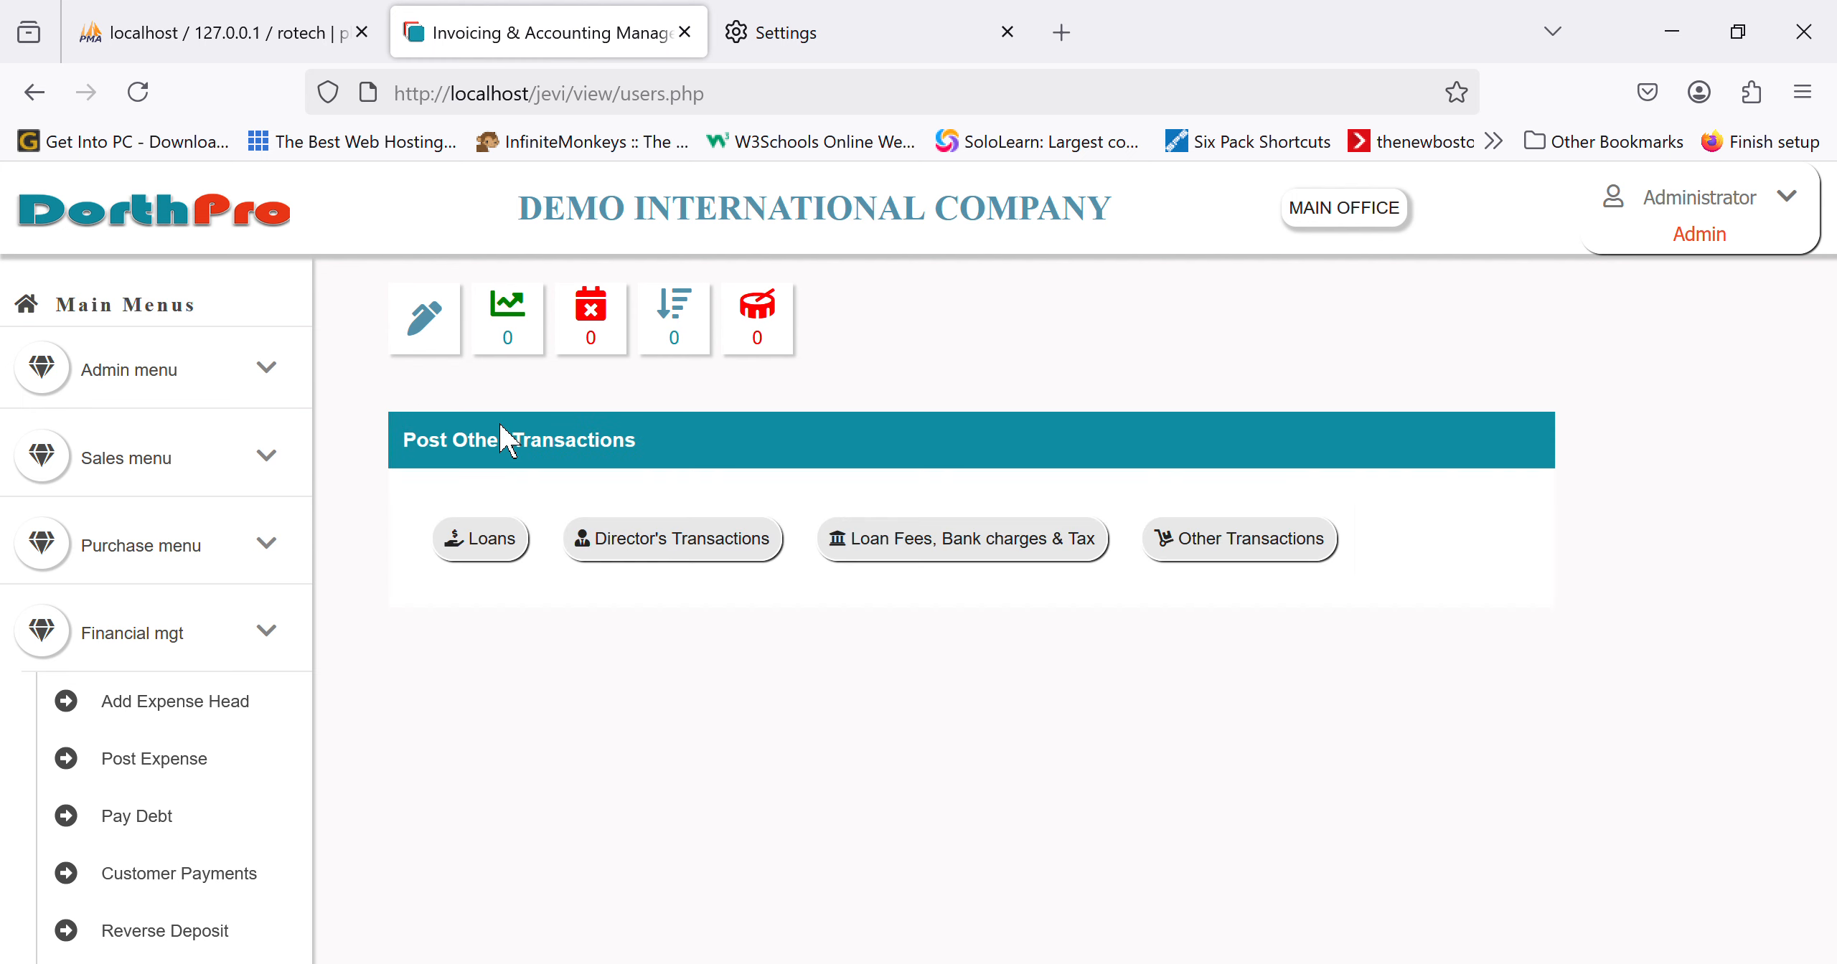
# Step: Enter a 10000 BANK CHARGES cost dated 04/17/2025 on the BANK CHARGES ledger
pyautogui.click(1008, 556)
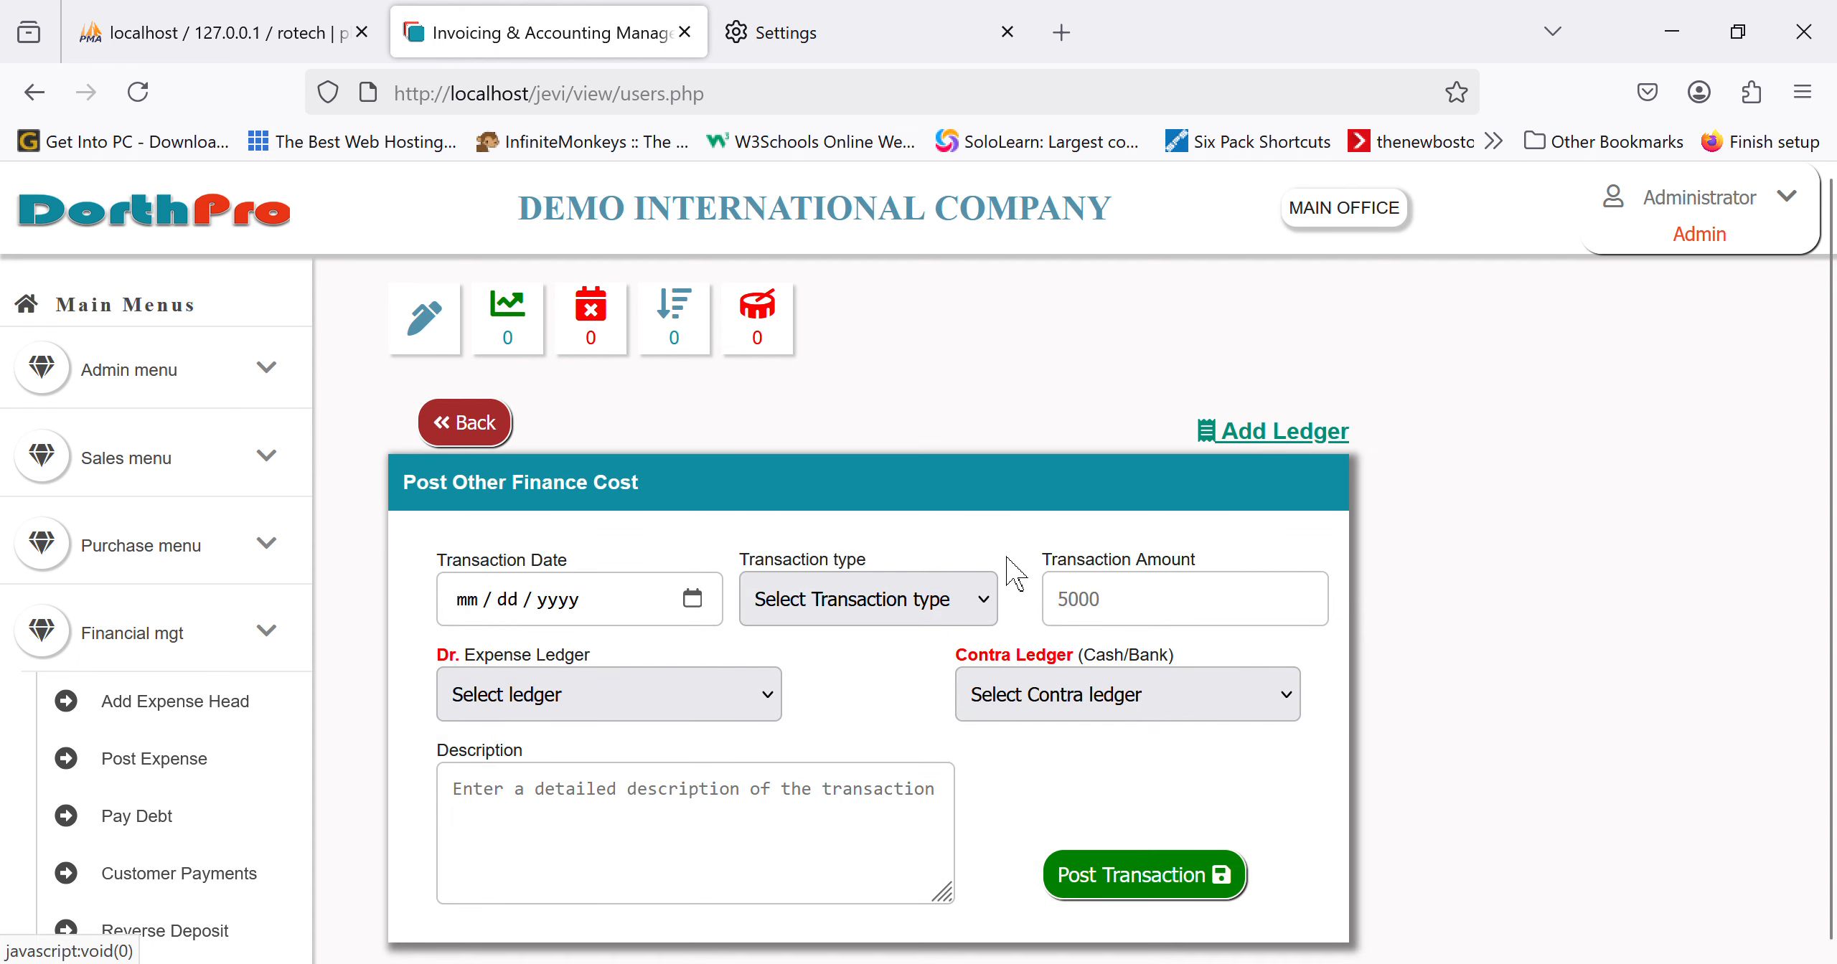
pyautogui.click(708, 606)
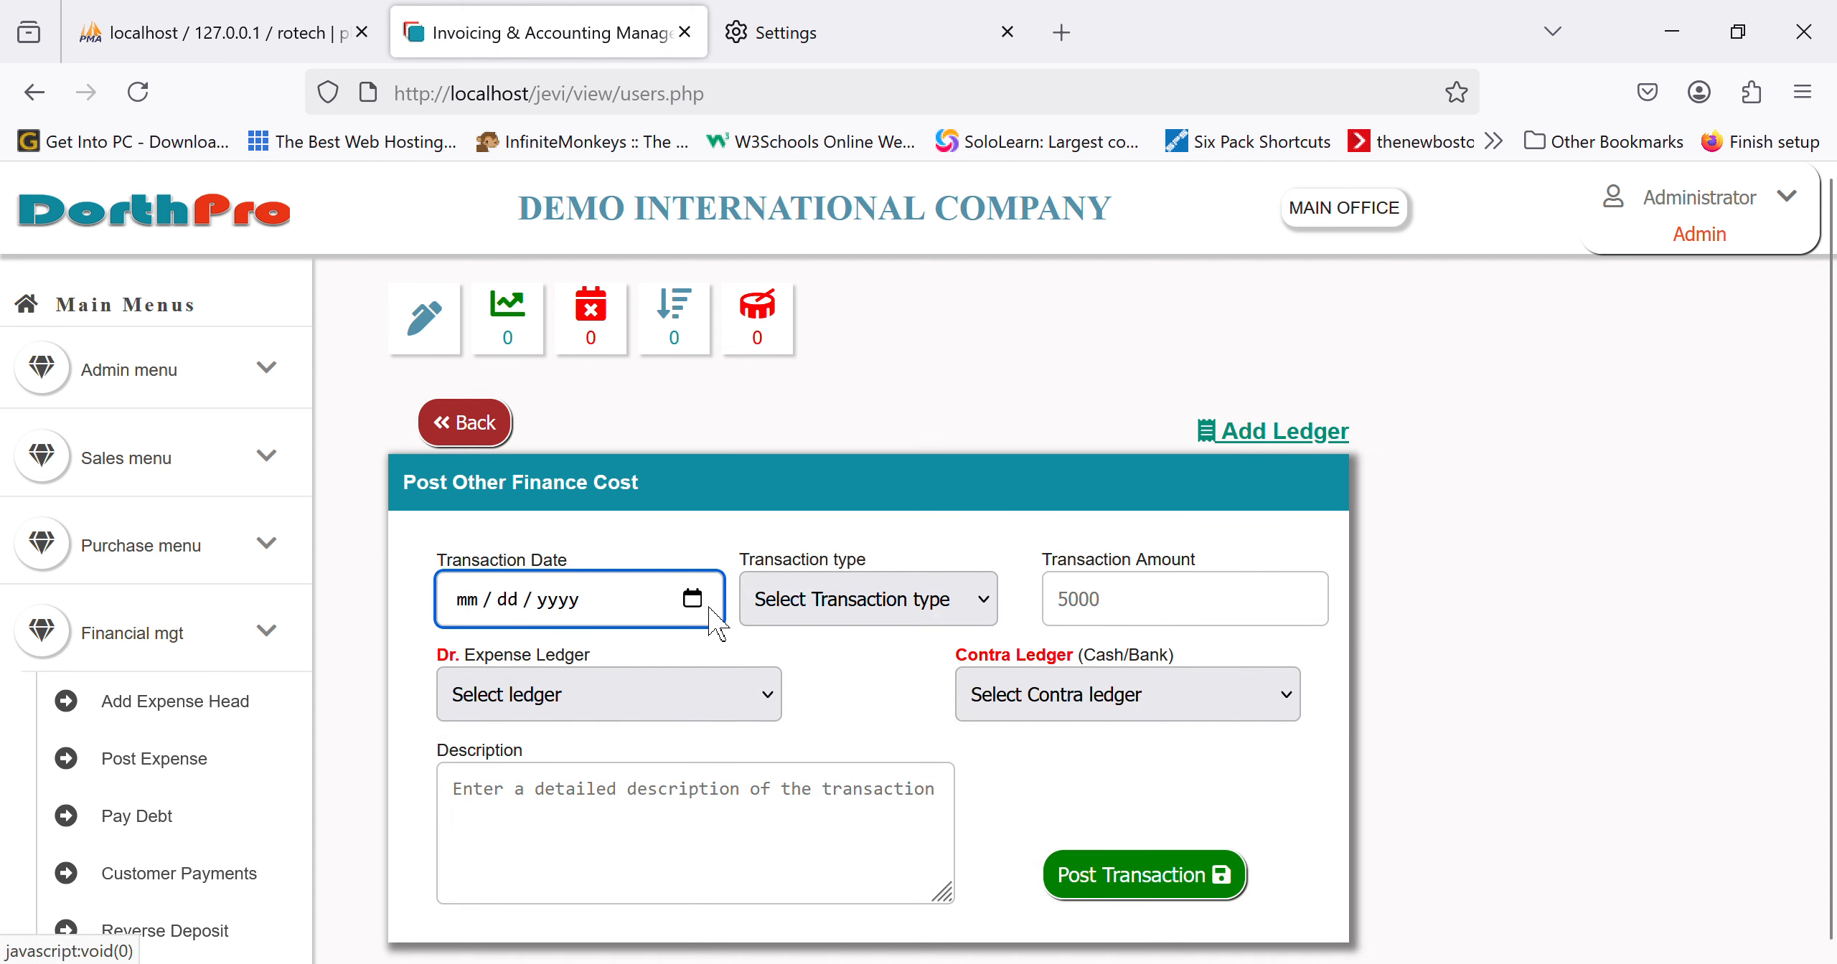
pyautogui.click(693, 363)
pyautogui.click(837, 606)
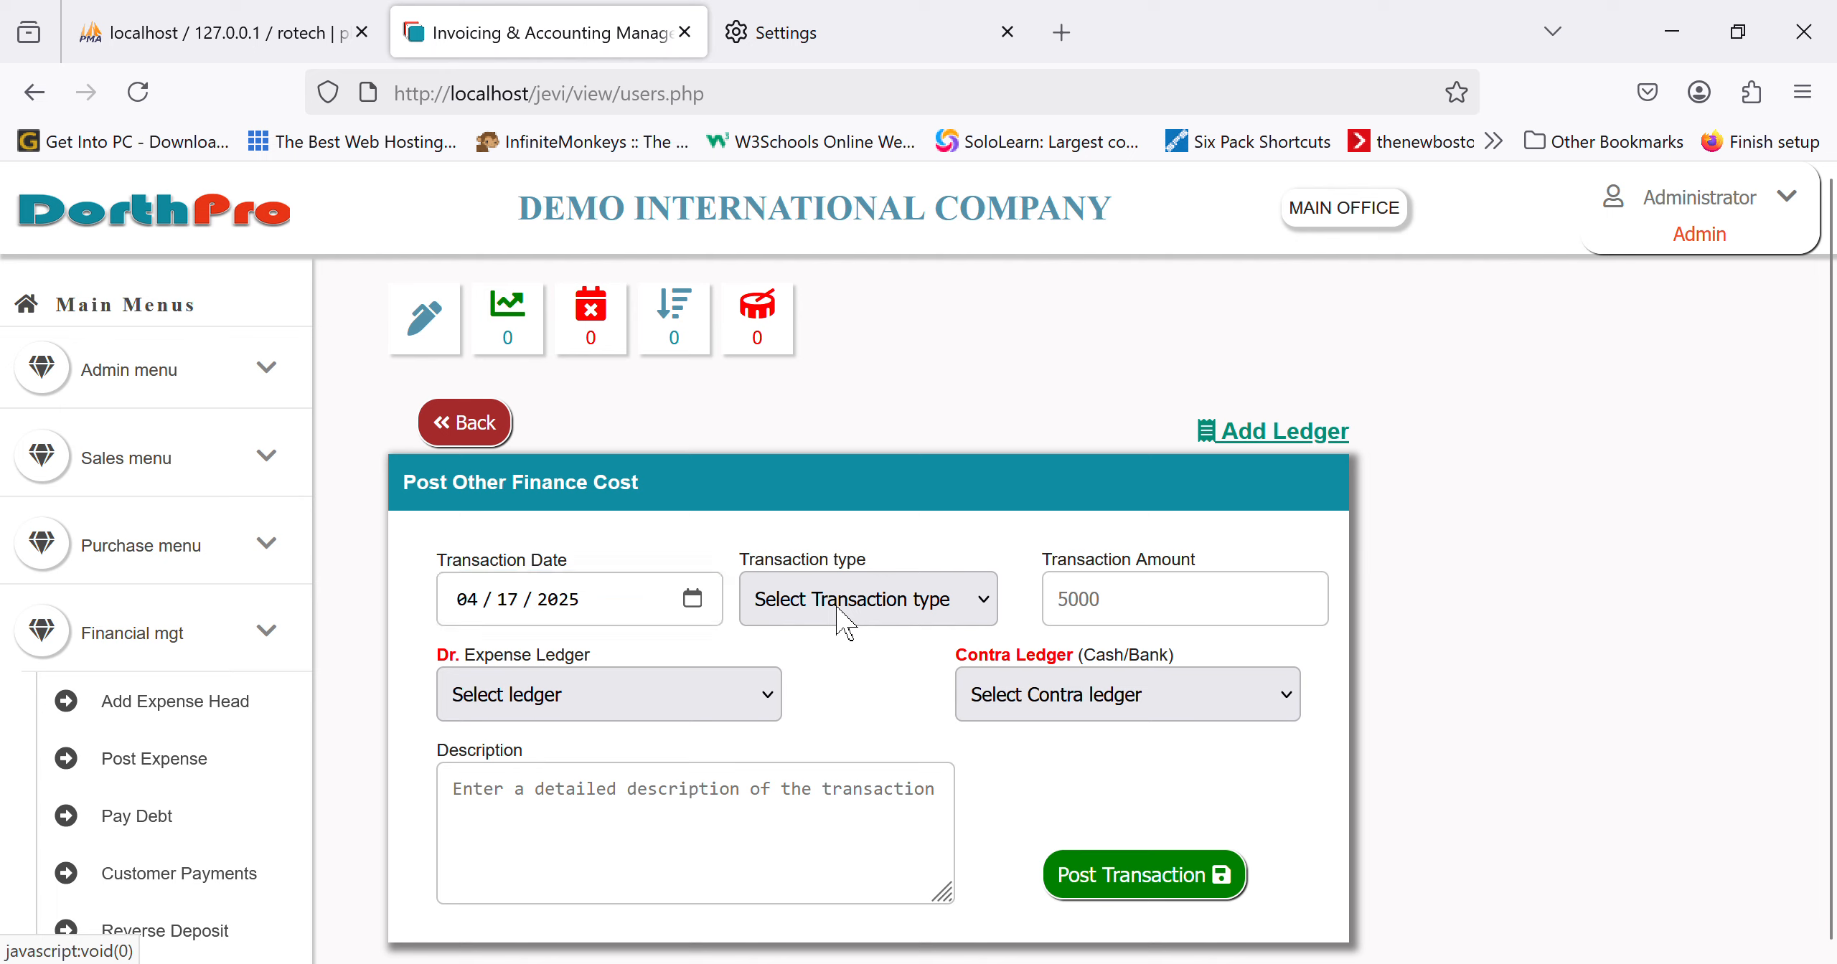
pyautogui.click(866, 739)
pyautogui.click(1142, 623)
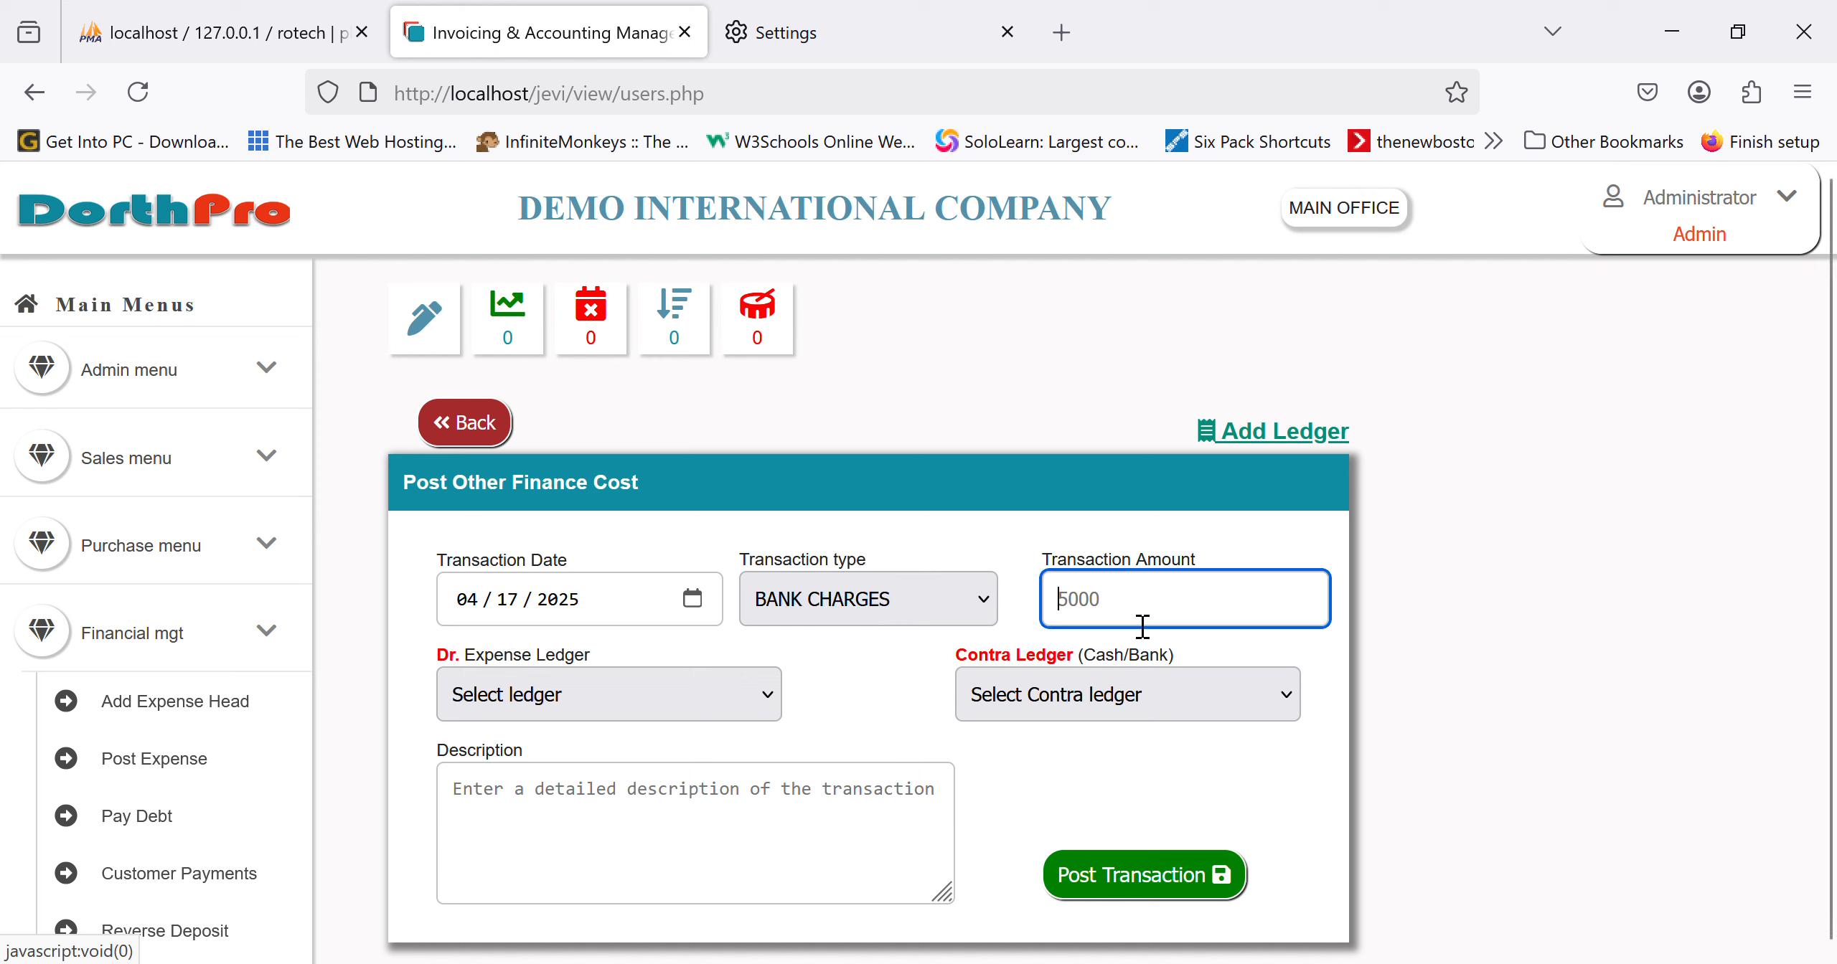
pyautogui.write('10000')
pyautogui.click(699, 691)
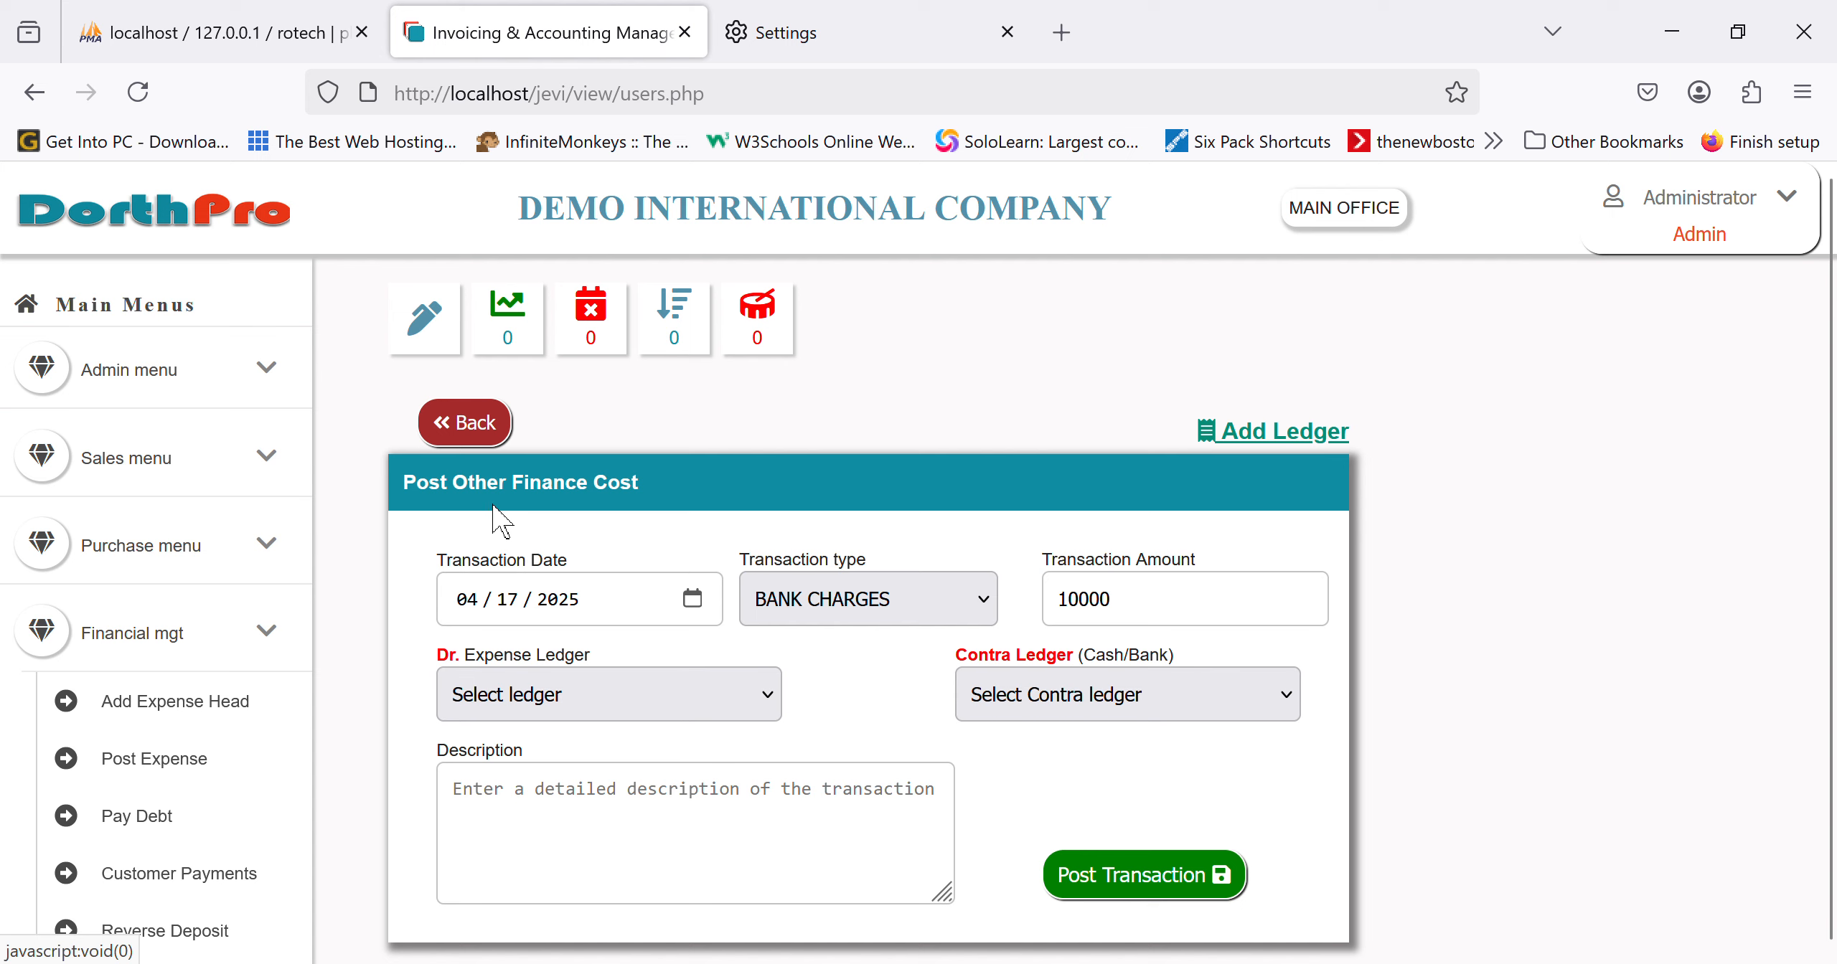
pyautogui.click(567, 546)
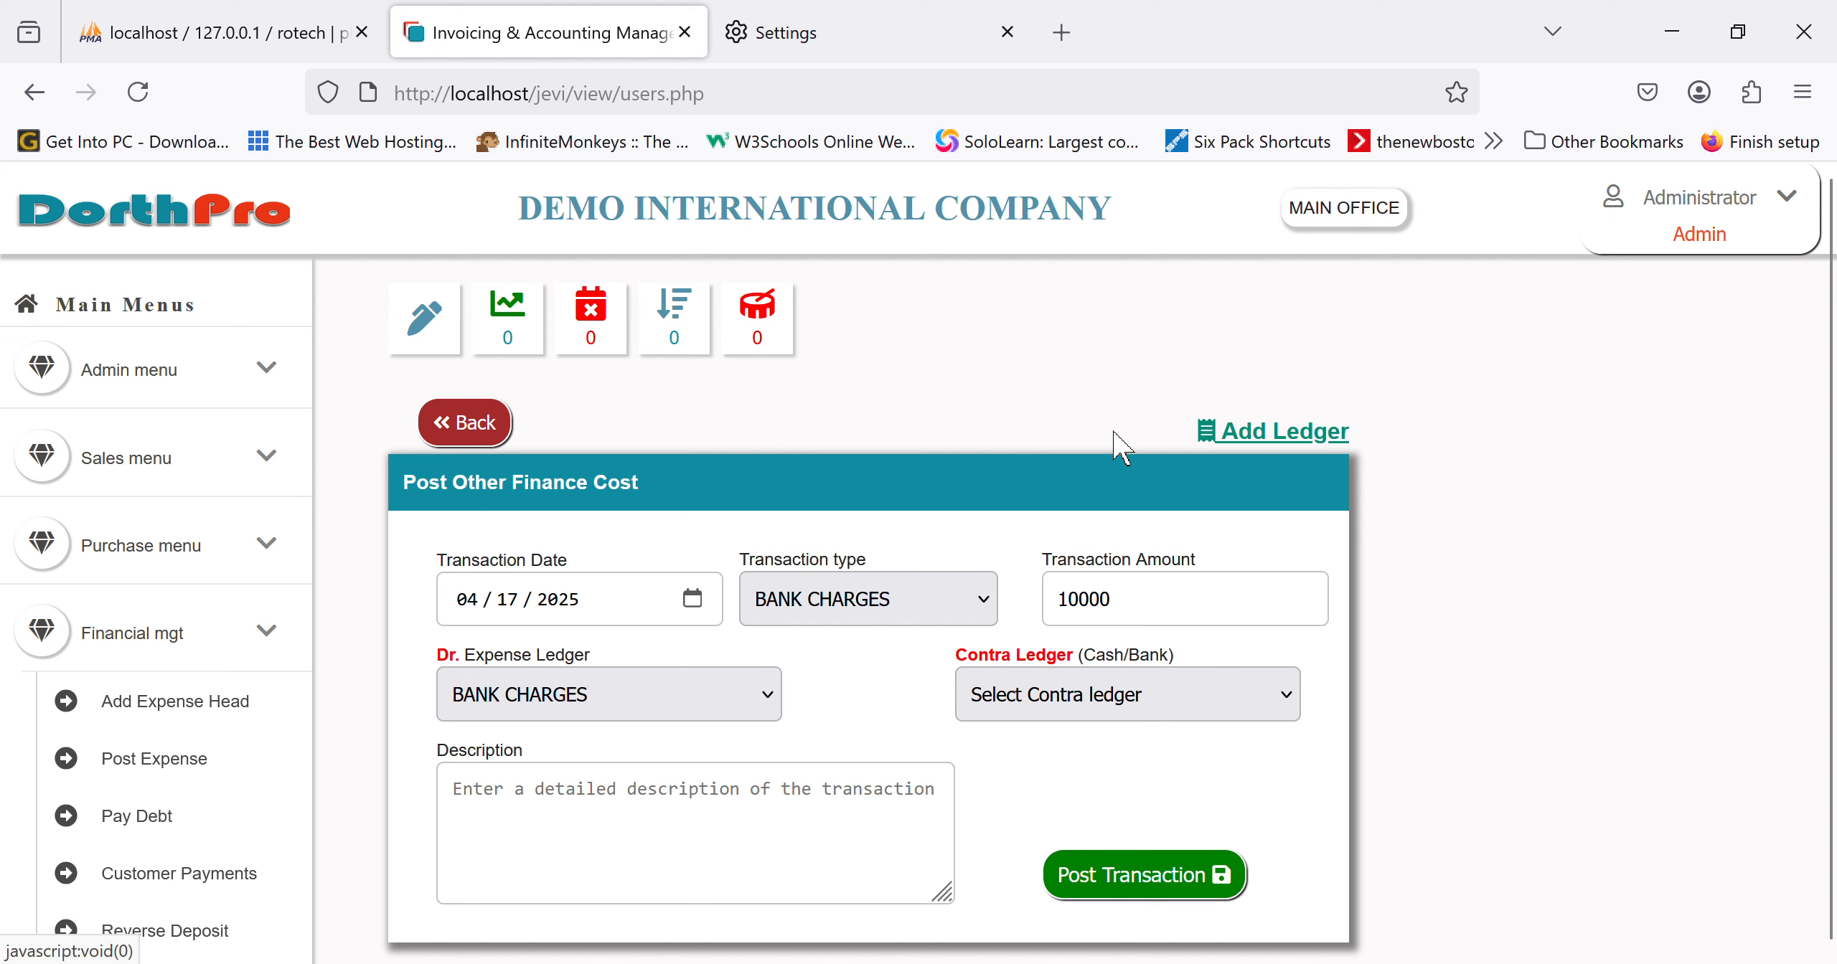
# Step: Post the charge with ACCESS BANK as contra ledger, then choose TAX on the fresh form
pyautogui.click(1052, 639)
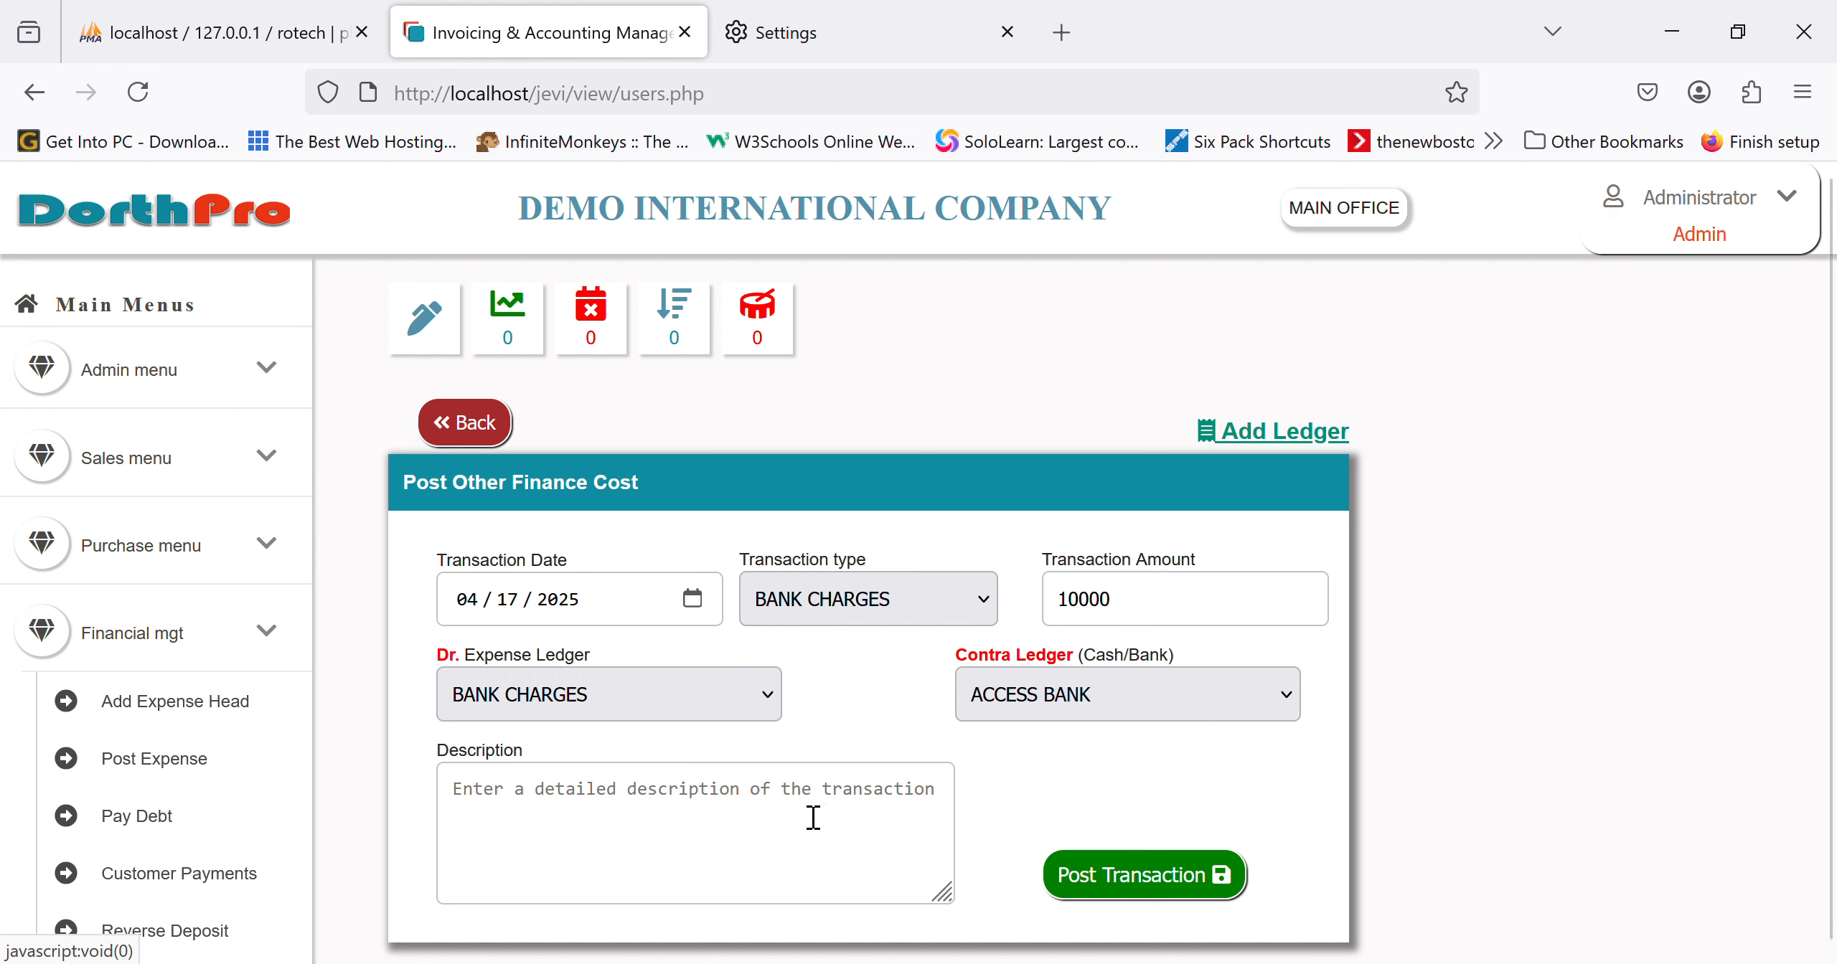
pyautogui.click(808, 820)
pyautogui.write('jkhjh')
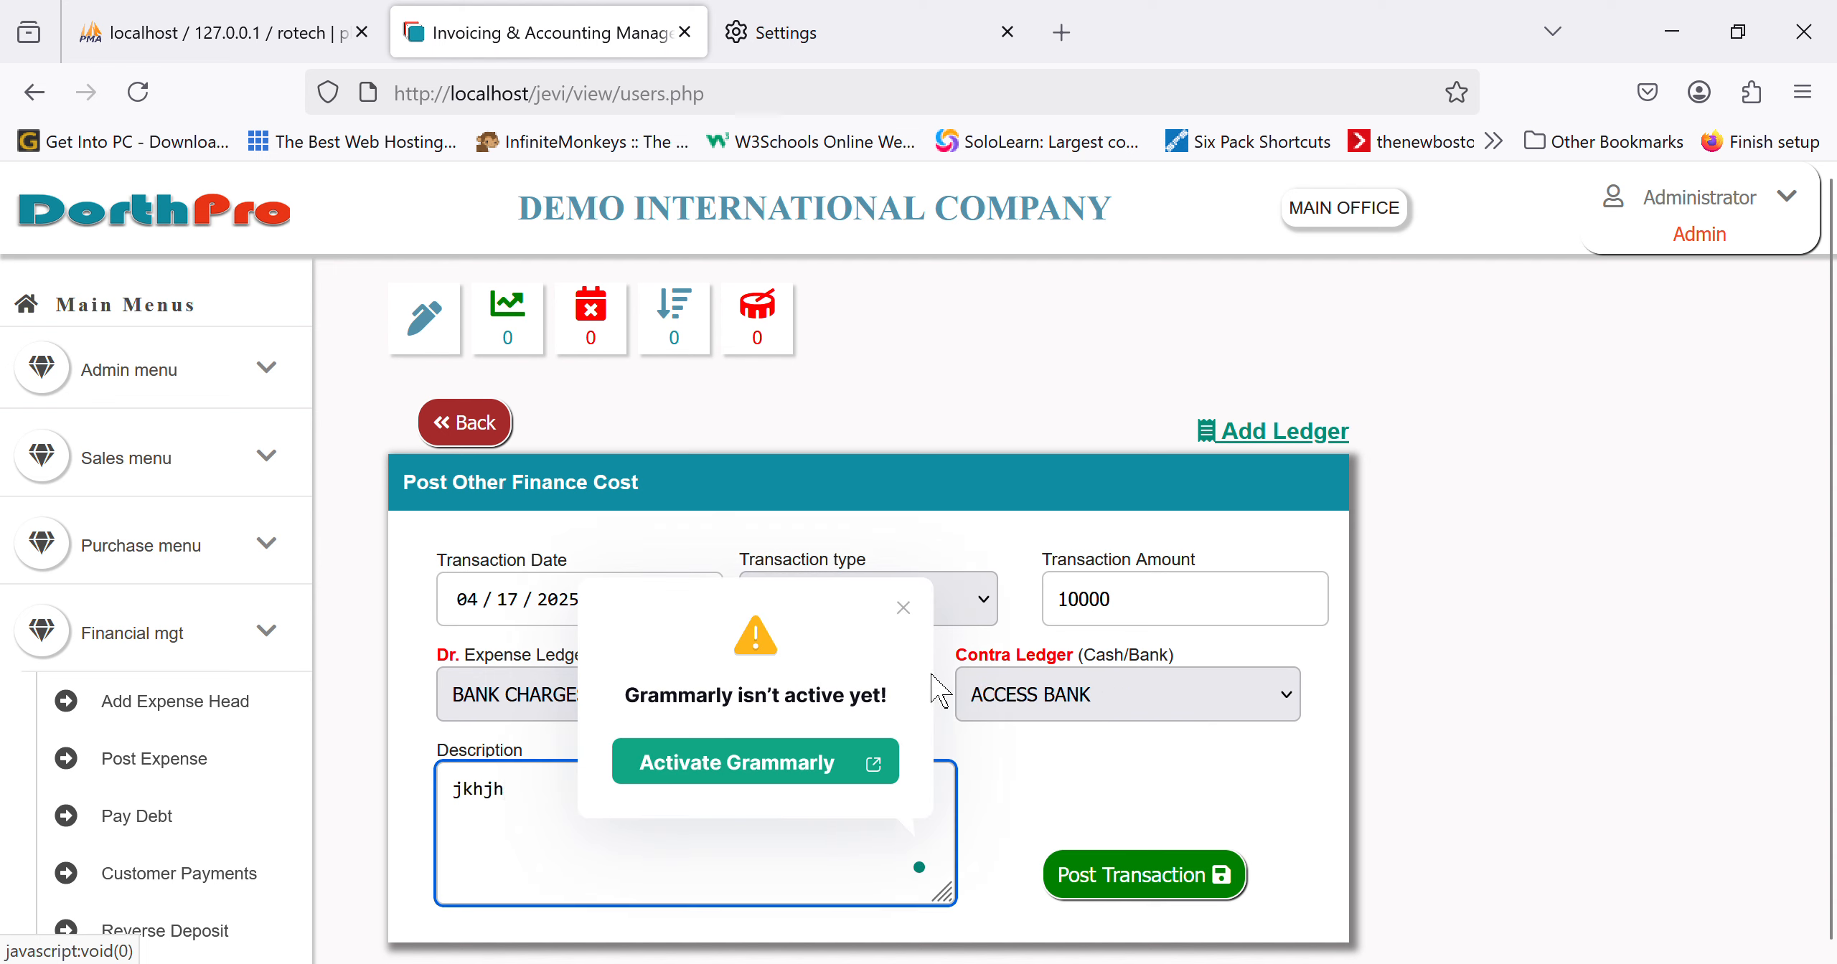
pyautogui.click(903, 607)
pyautogui.click(1187, 893)
pyautogui.click(879, 682)
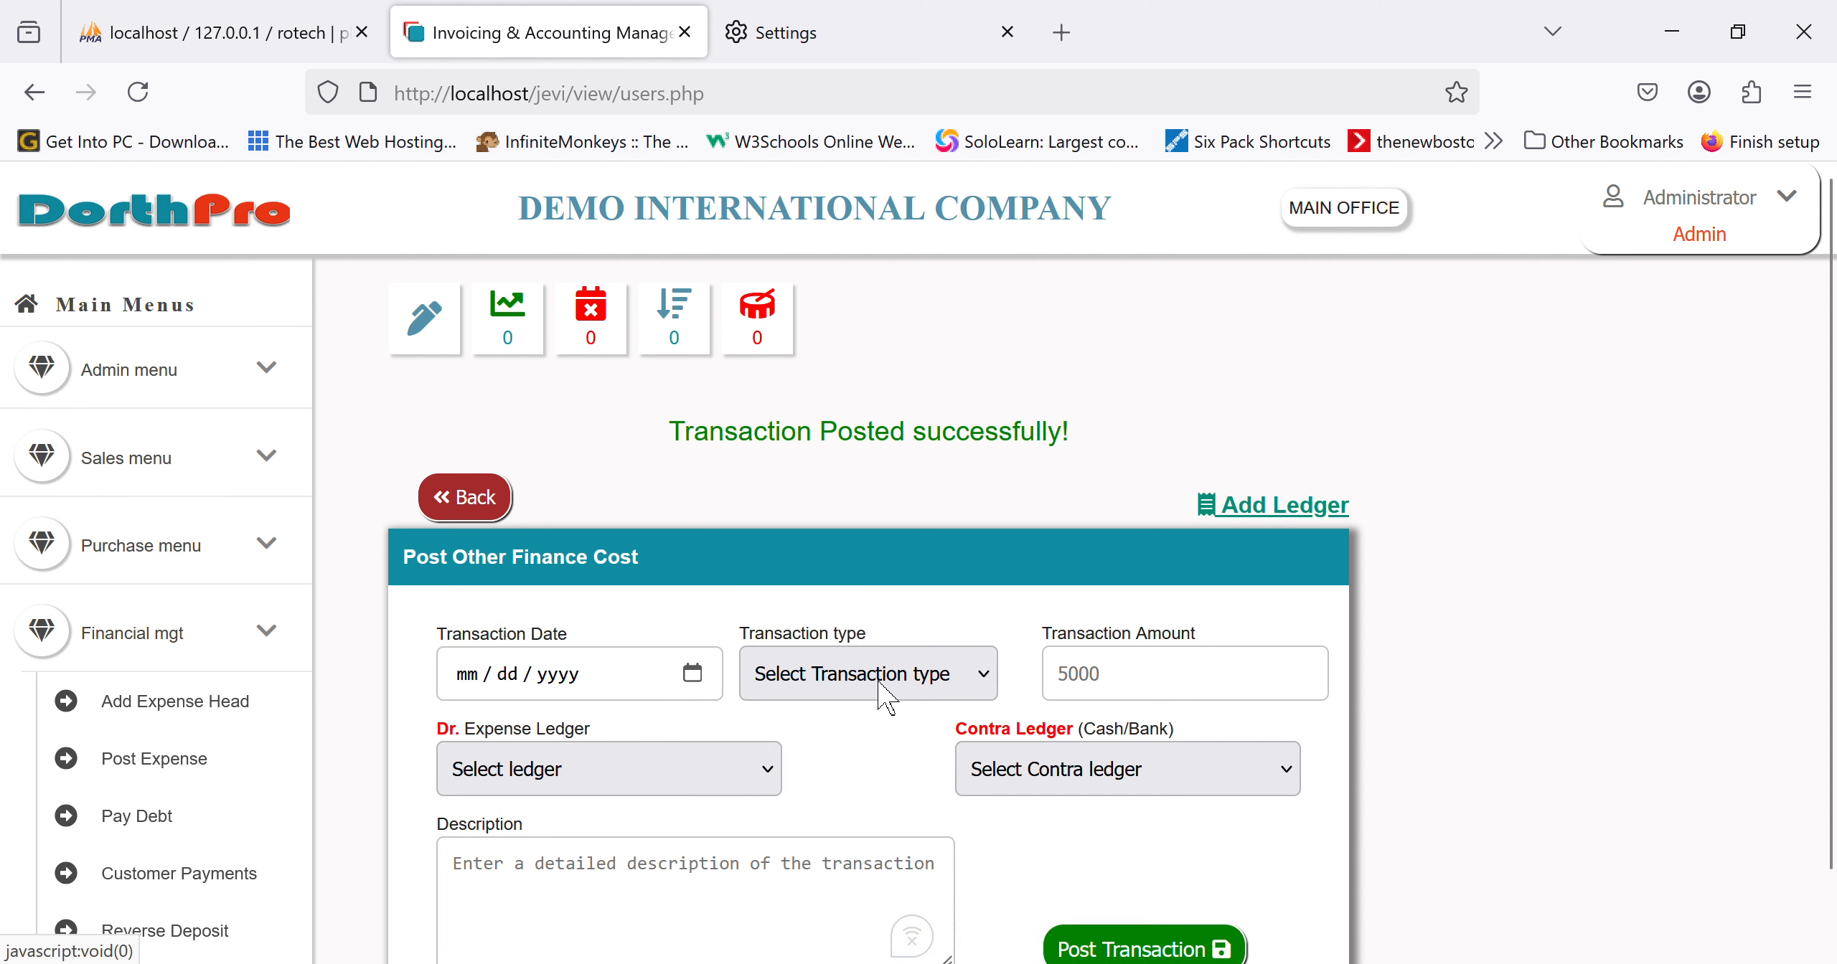
pyautogui.click(834, 846)
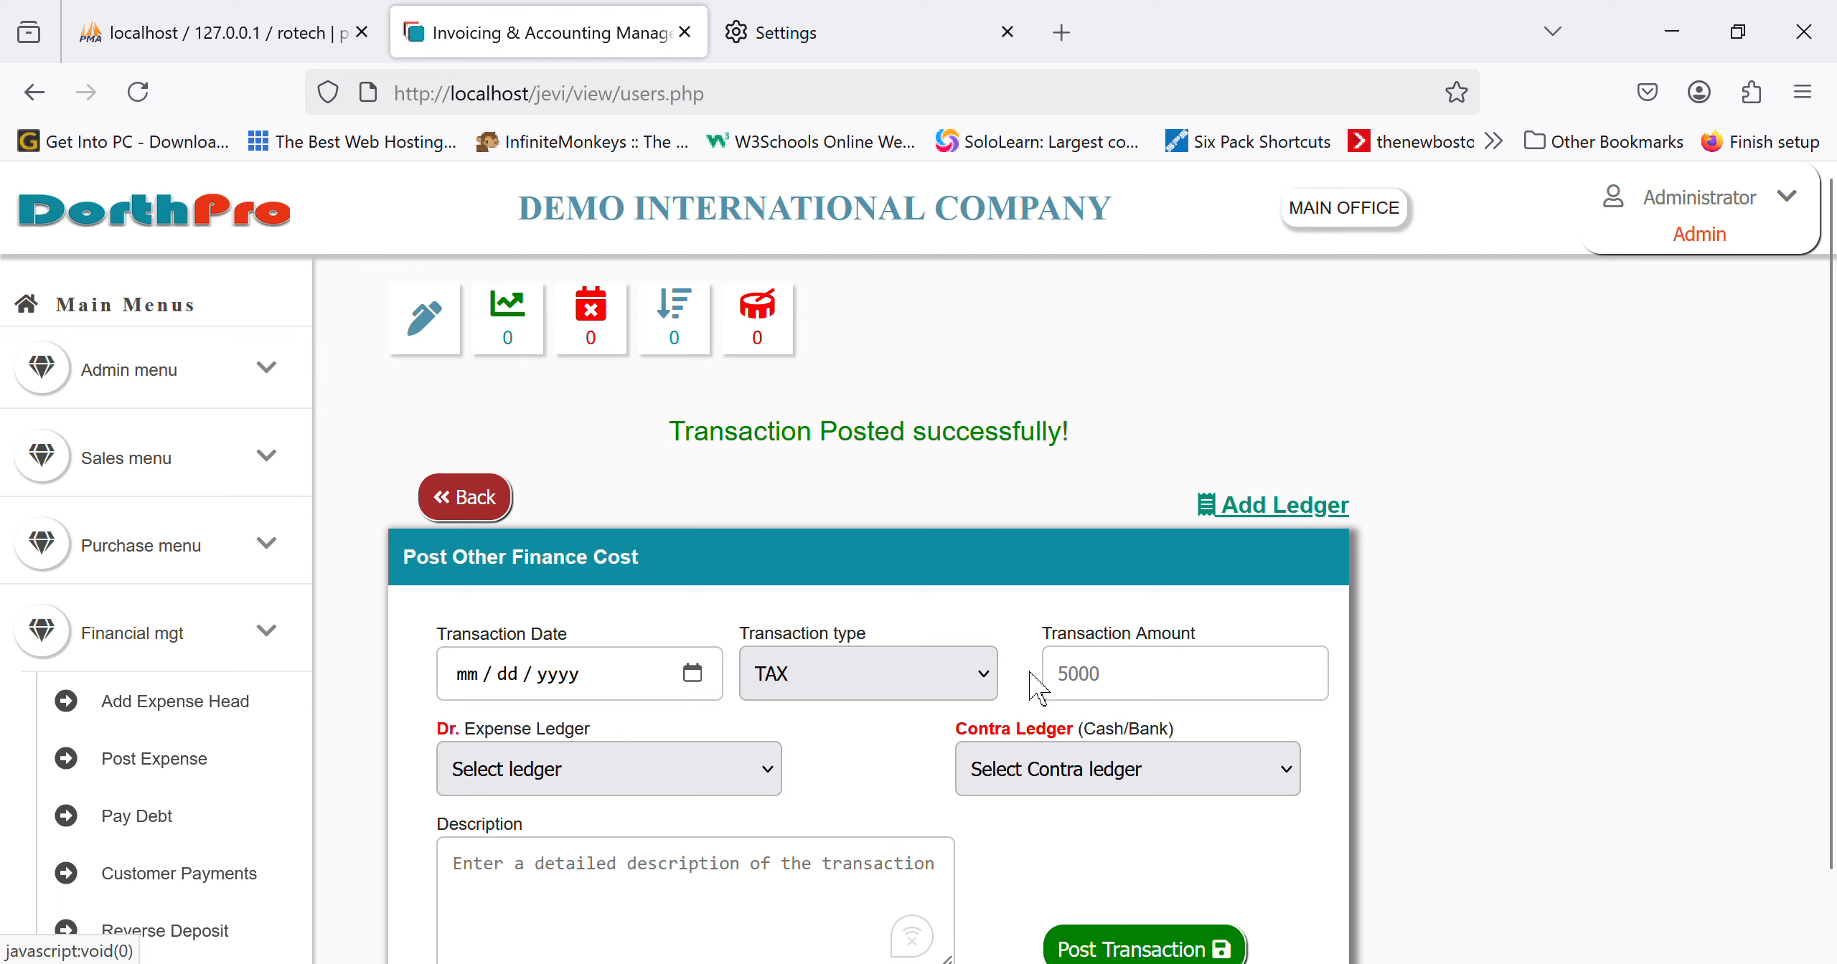
# Step: Start an ACCESS BANK DEBIT entry in Other Transactions, then switch to Post Opening Balances
pyautogui.click(463, 498)
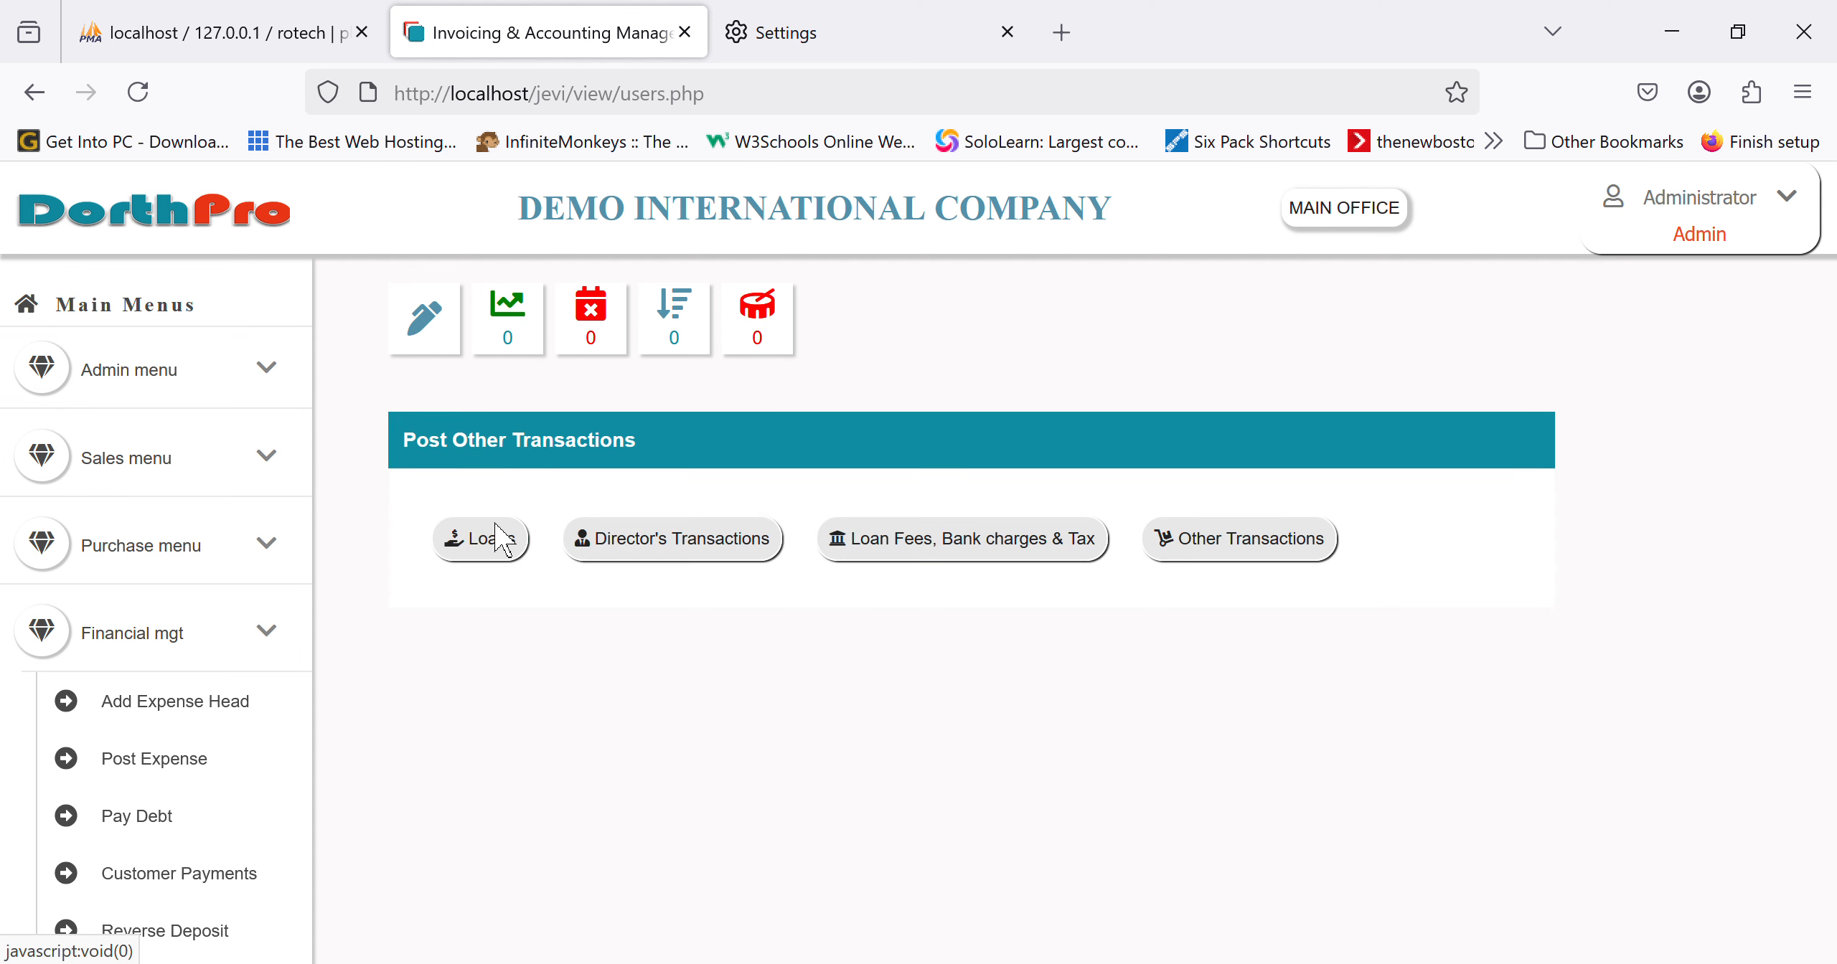
pyautogui.click(1283, 569)
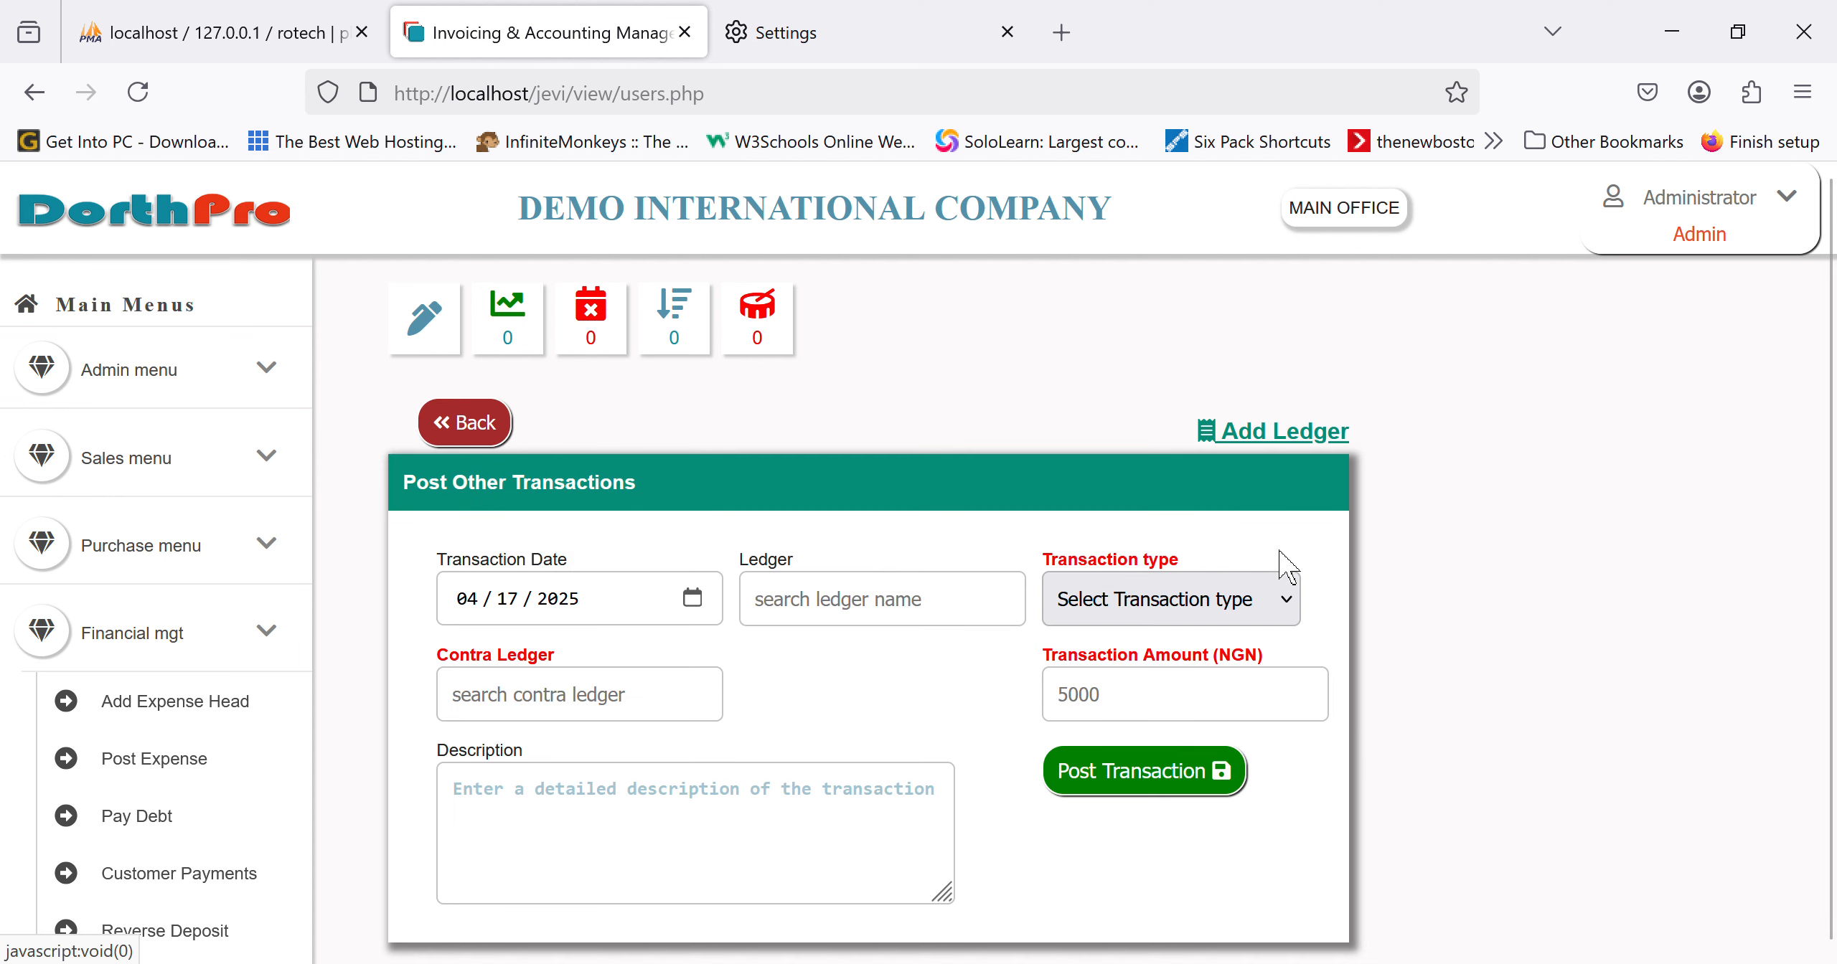
pyautogui.click(920, 626)
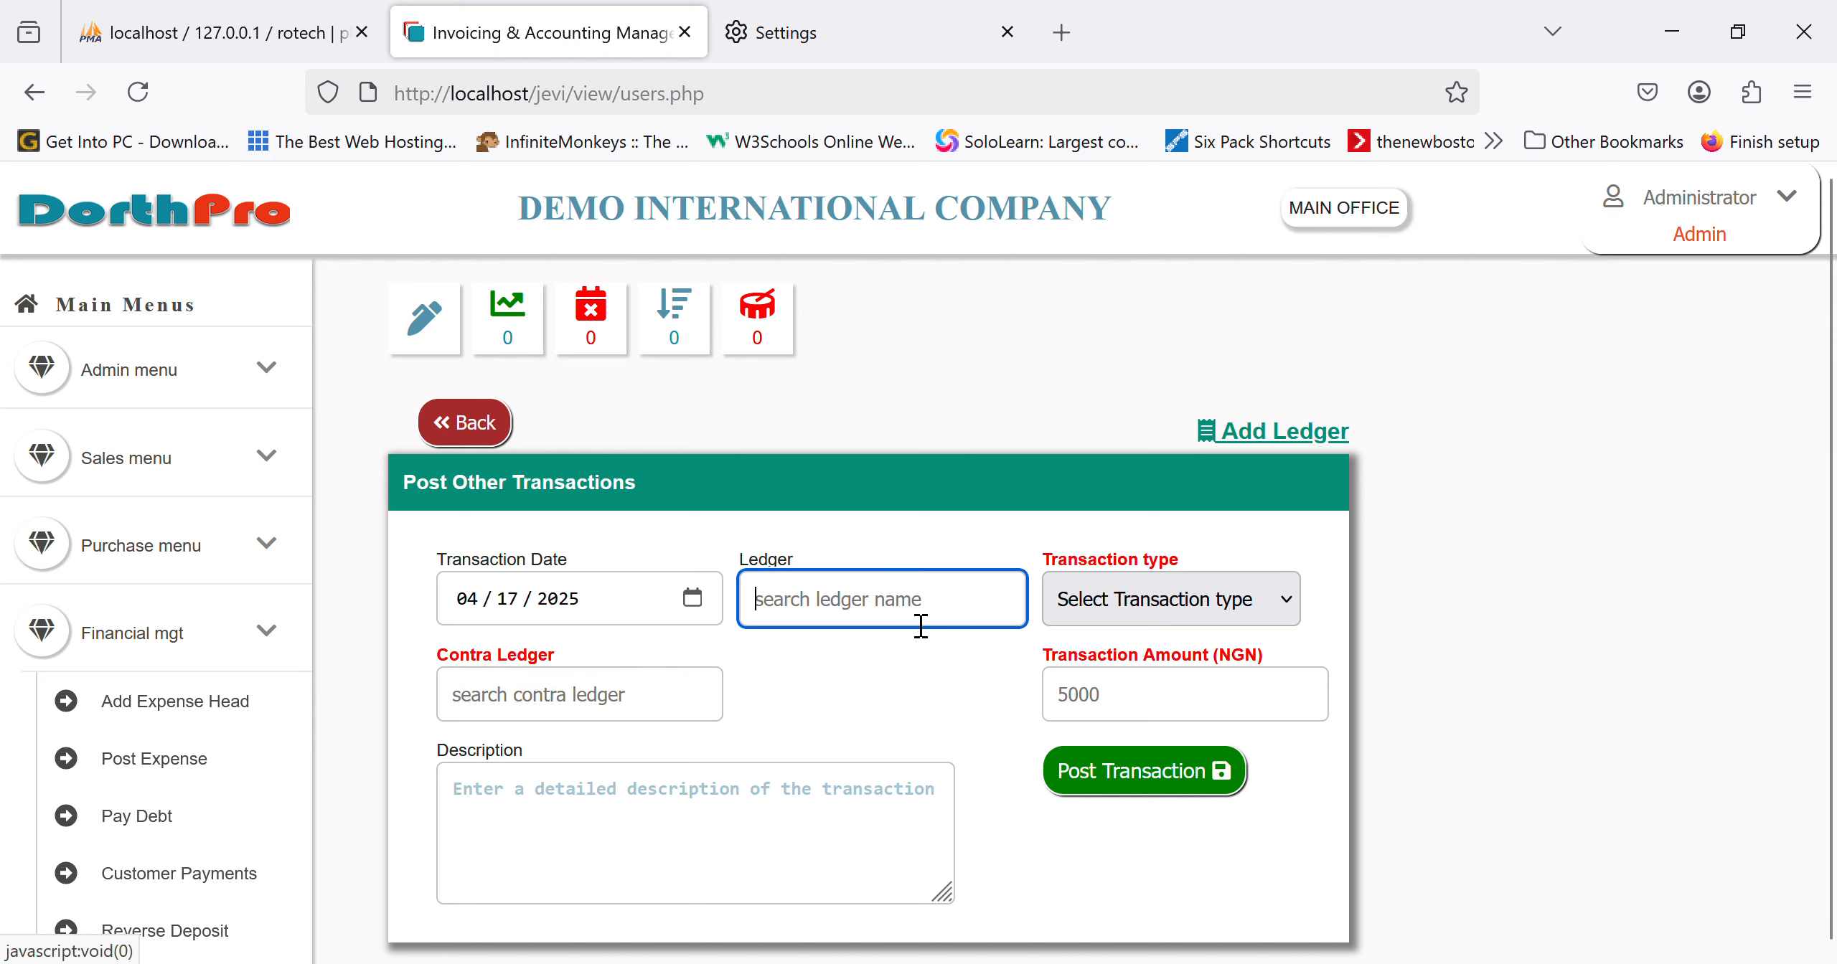
pyautogui.write('access')
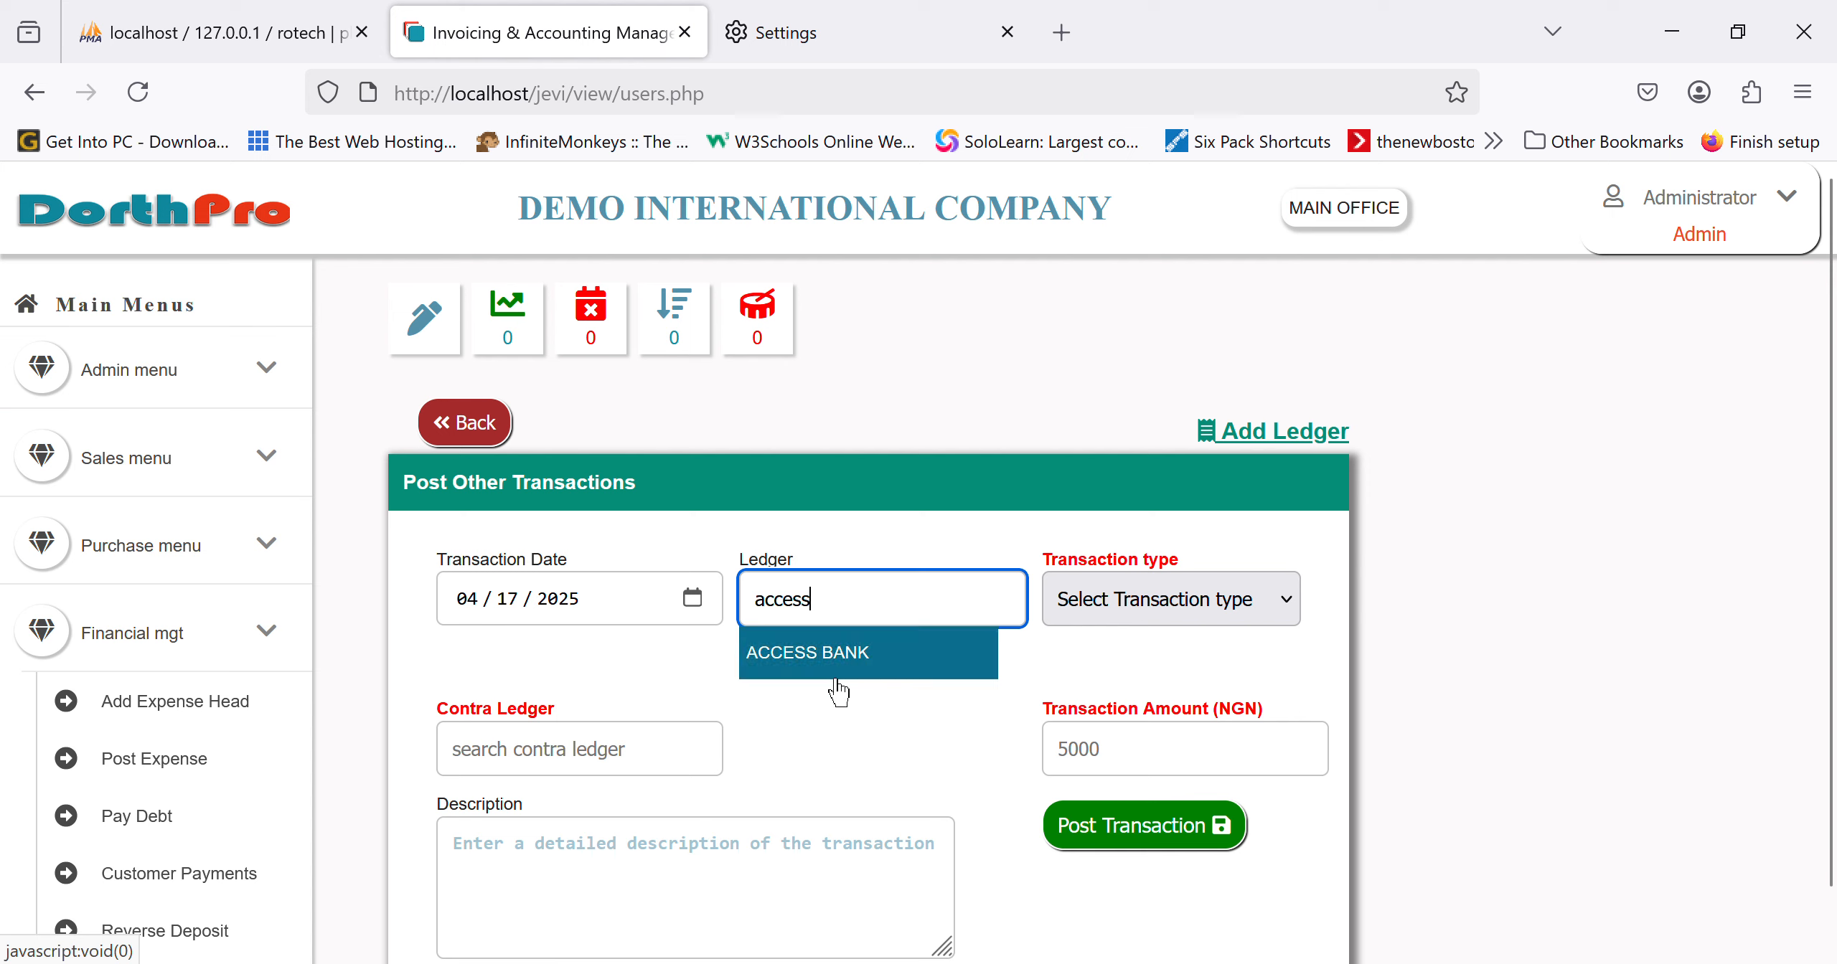
pyautogui.click(846, 674)
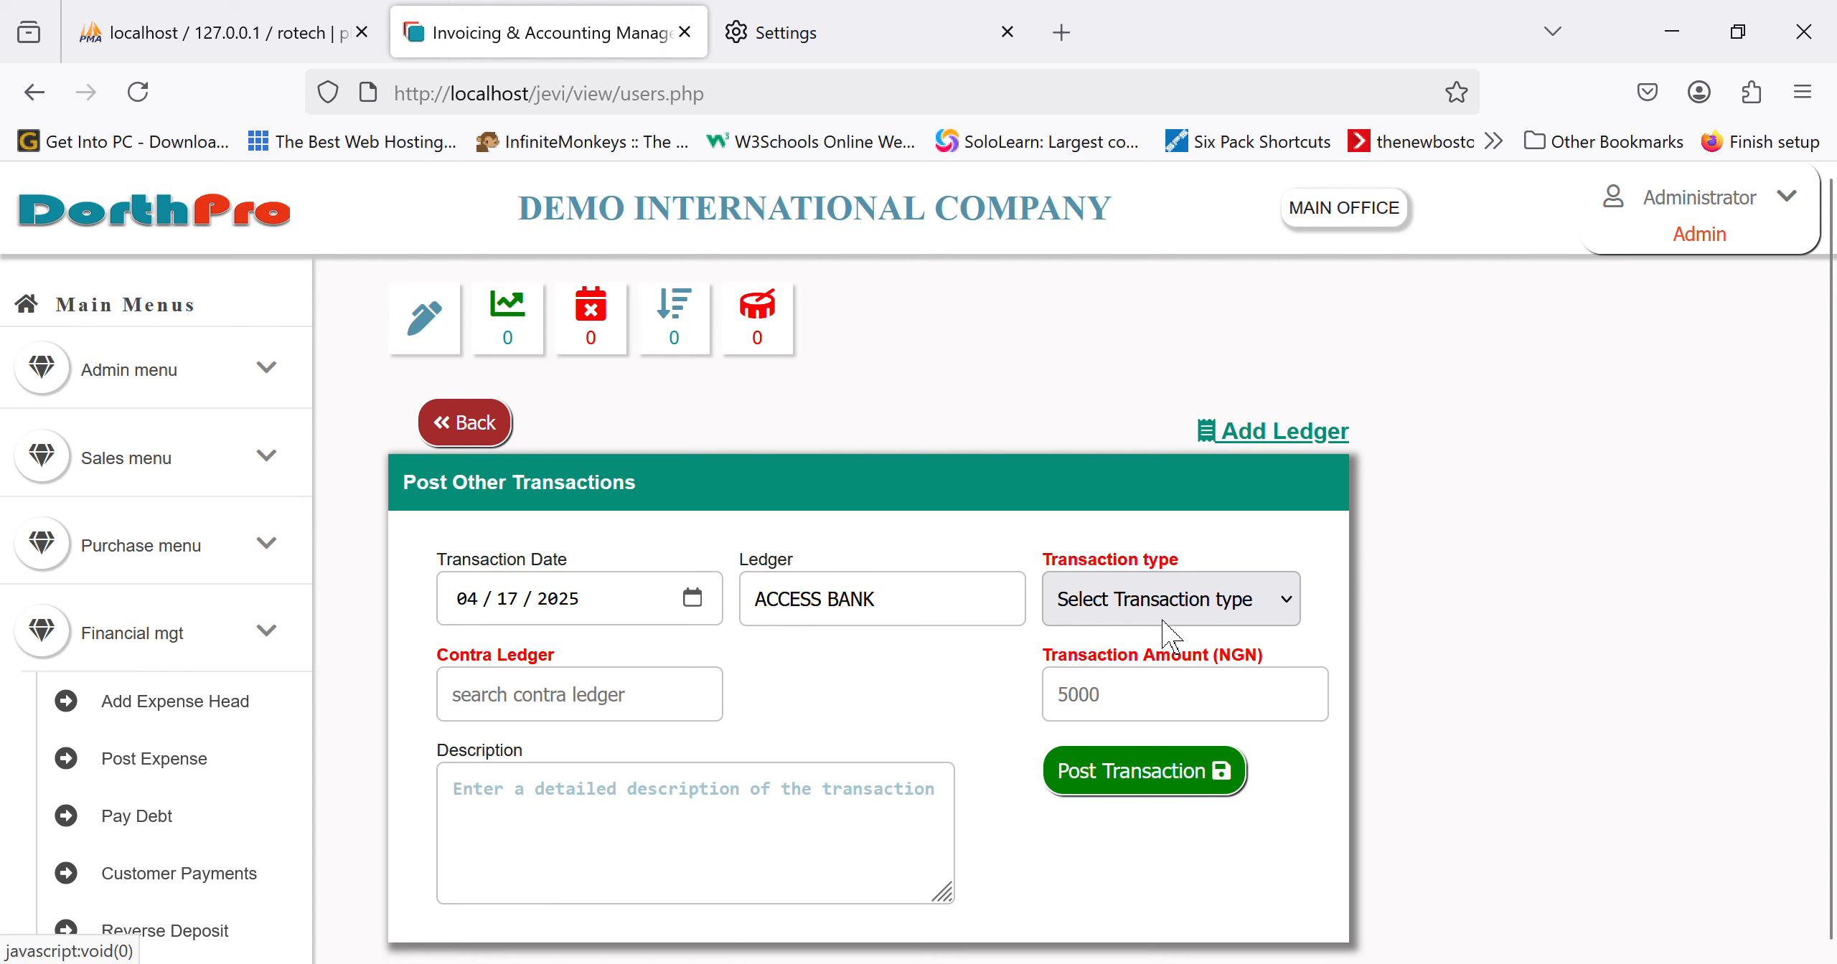
pyautogui.click(1132, 688)
pyautogui.click(521, 700)
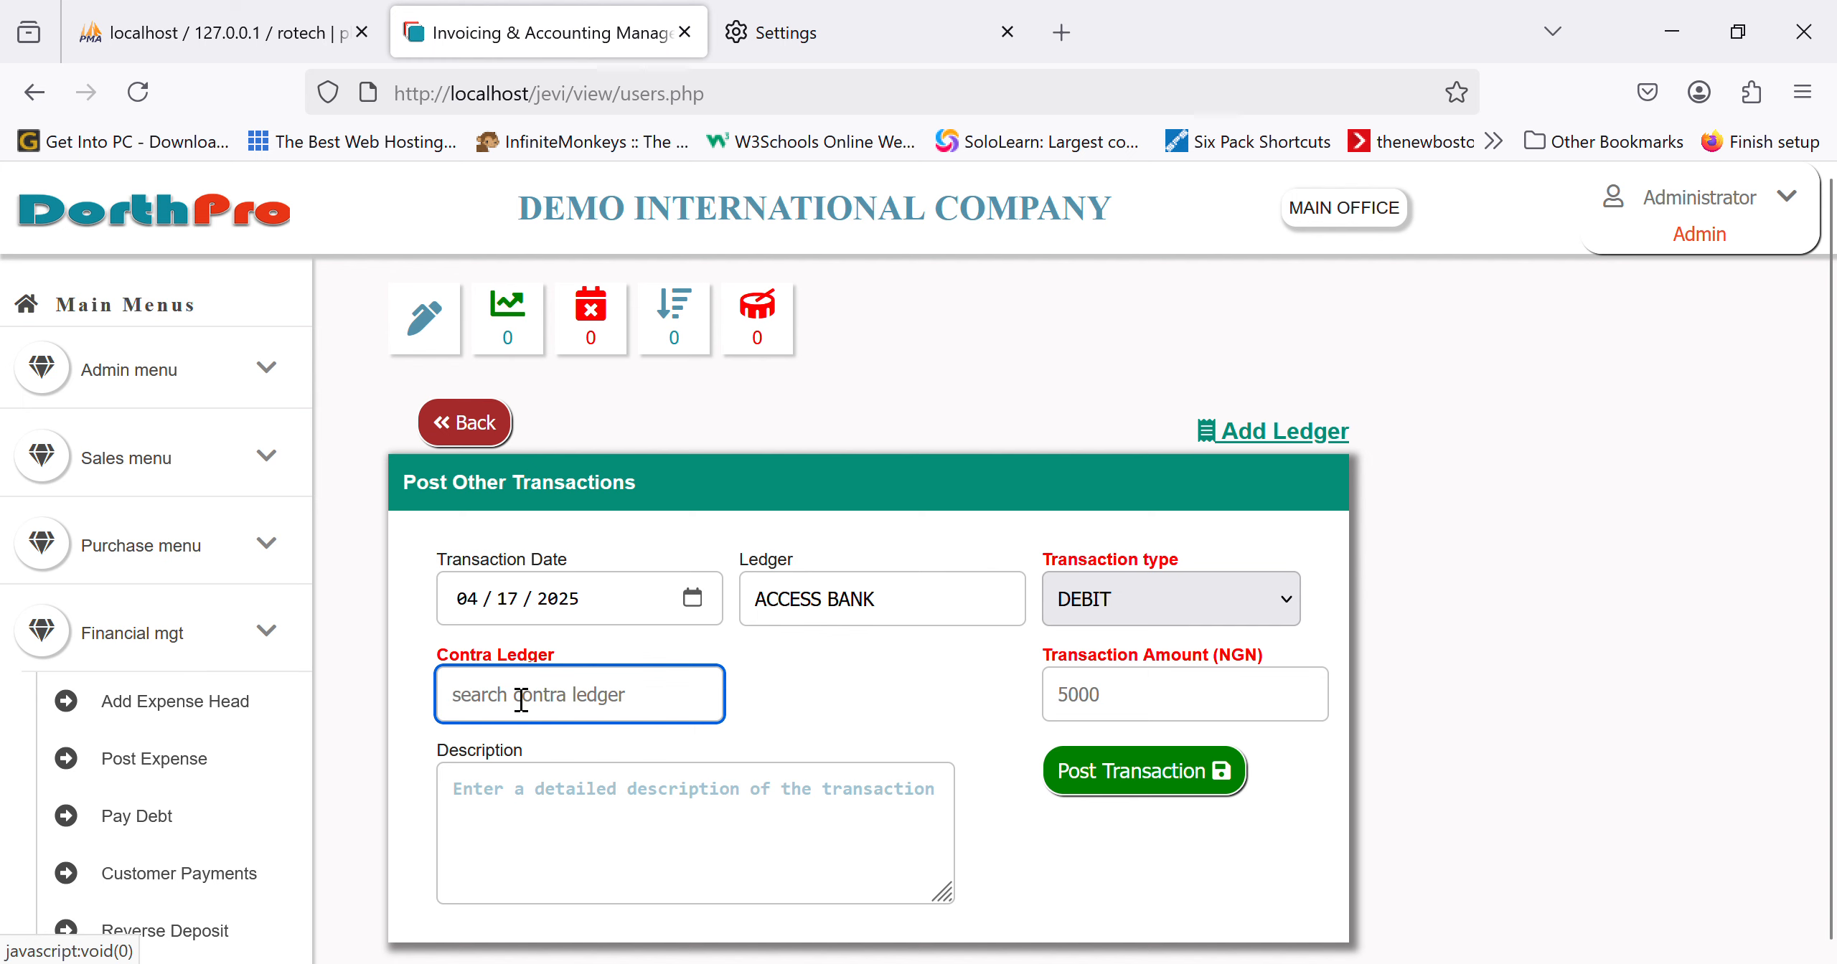
pyautogui.click(1131, 694)
pyautogui.scroll(-5, 156, 610)
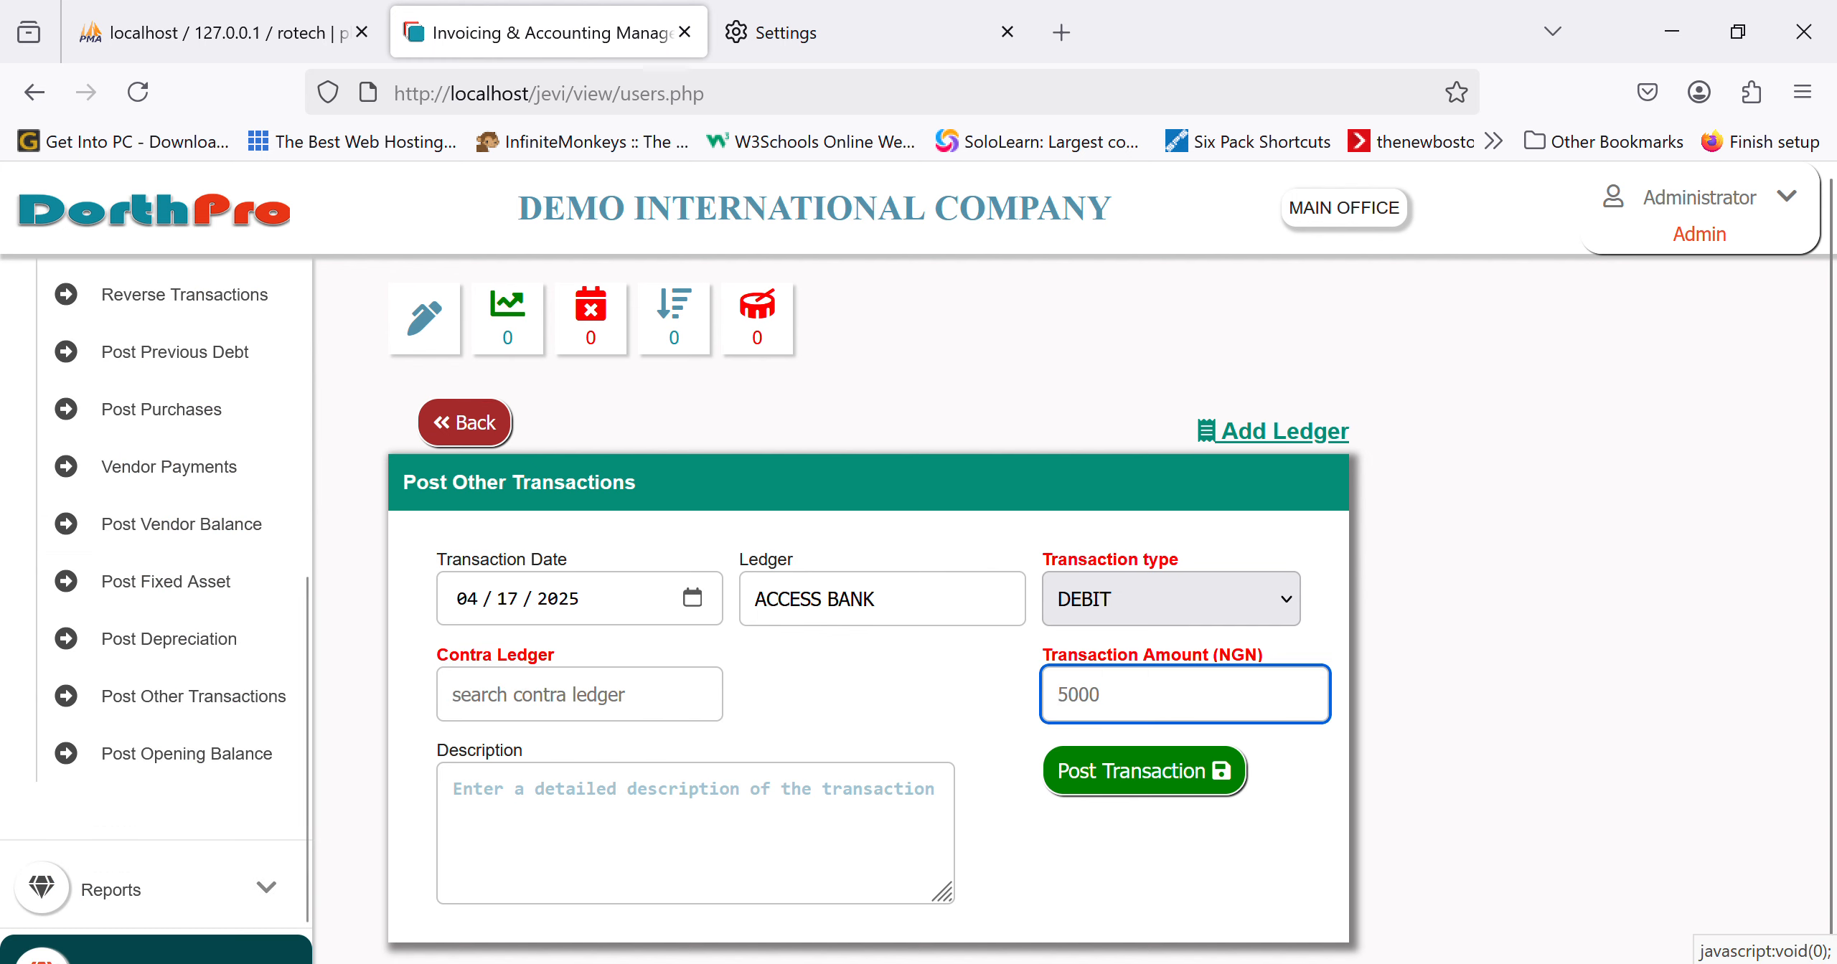
pyautogui.click(242, 772)
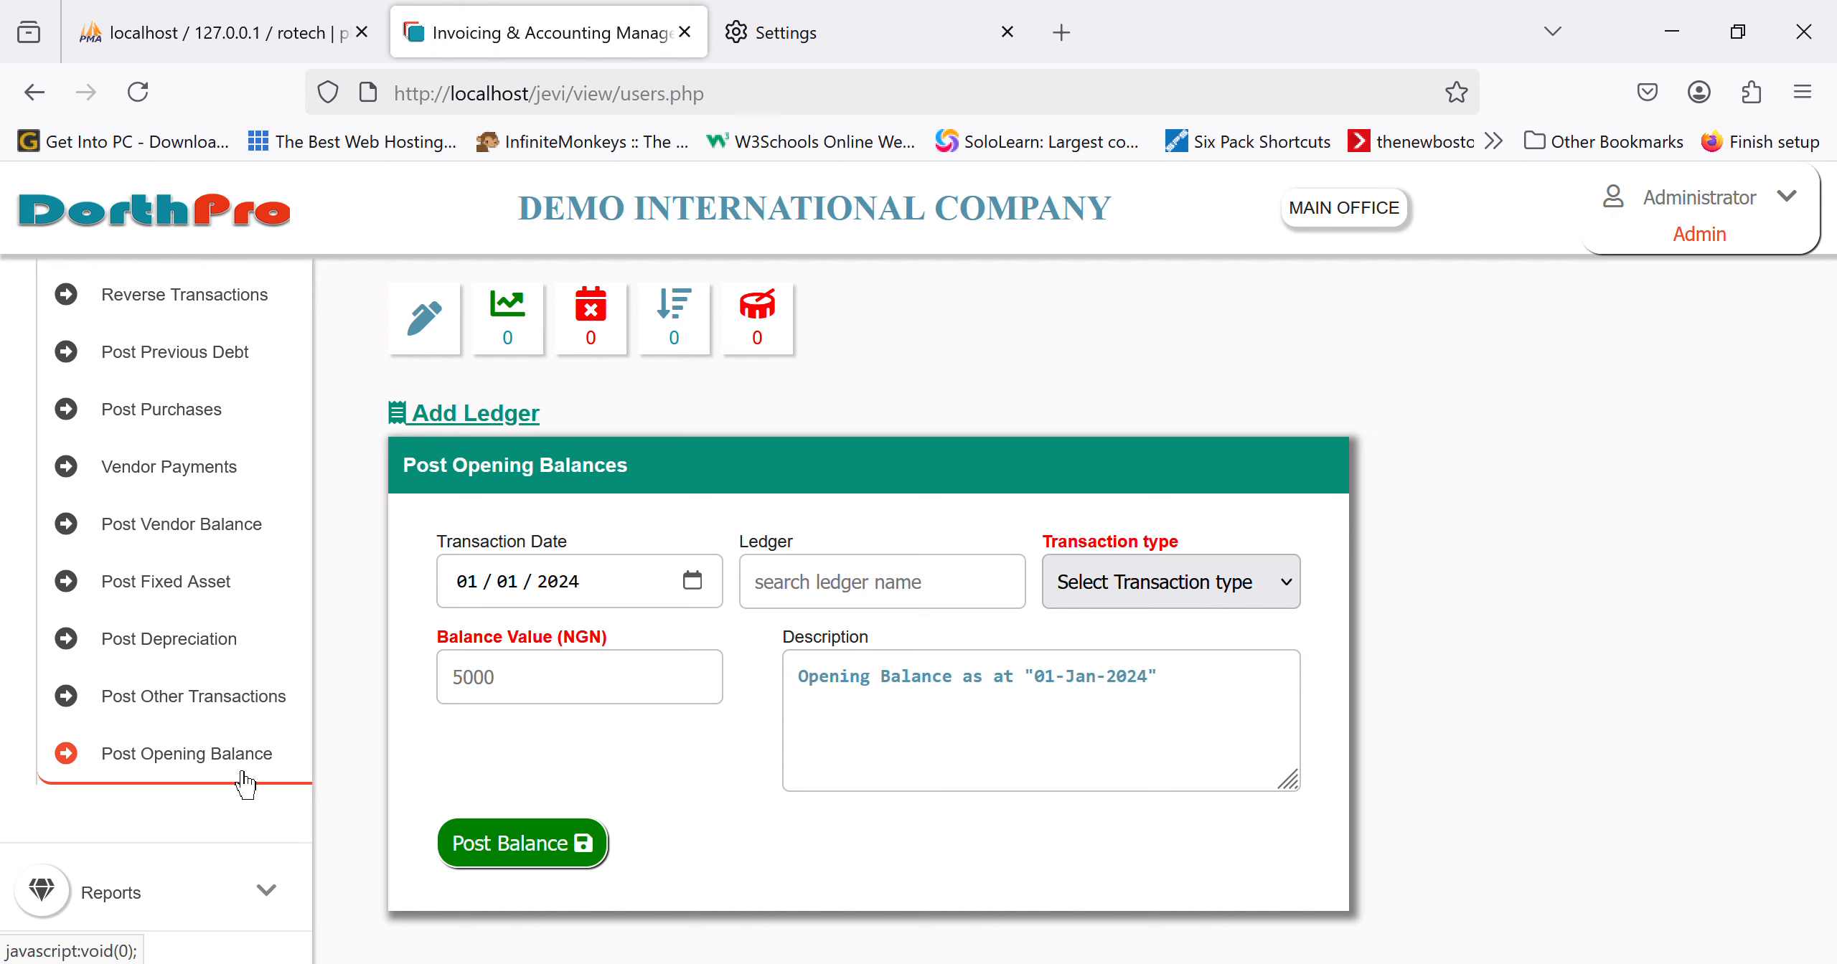
# Step: Leave the opening balance form, collapse Financial mgt and expand Asset Management
pyautogui.click(853, 594)
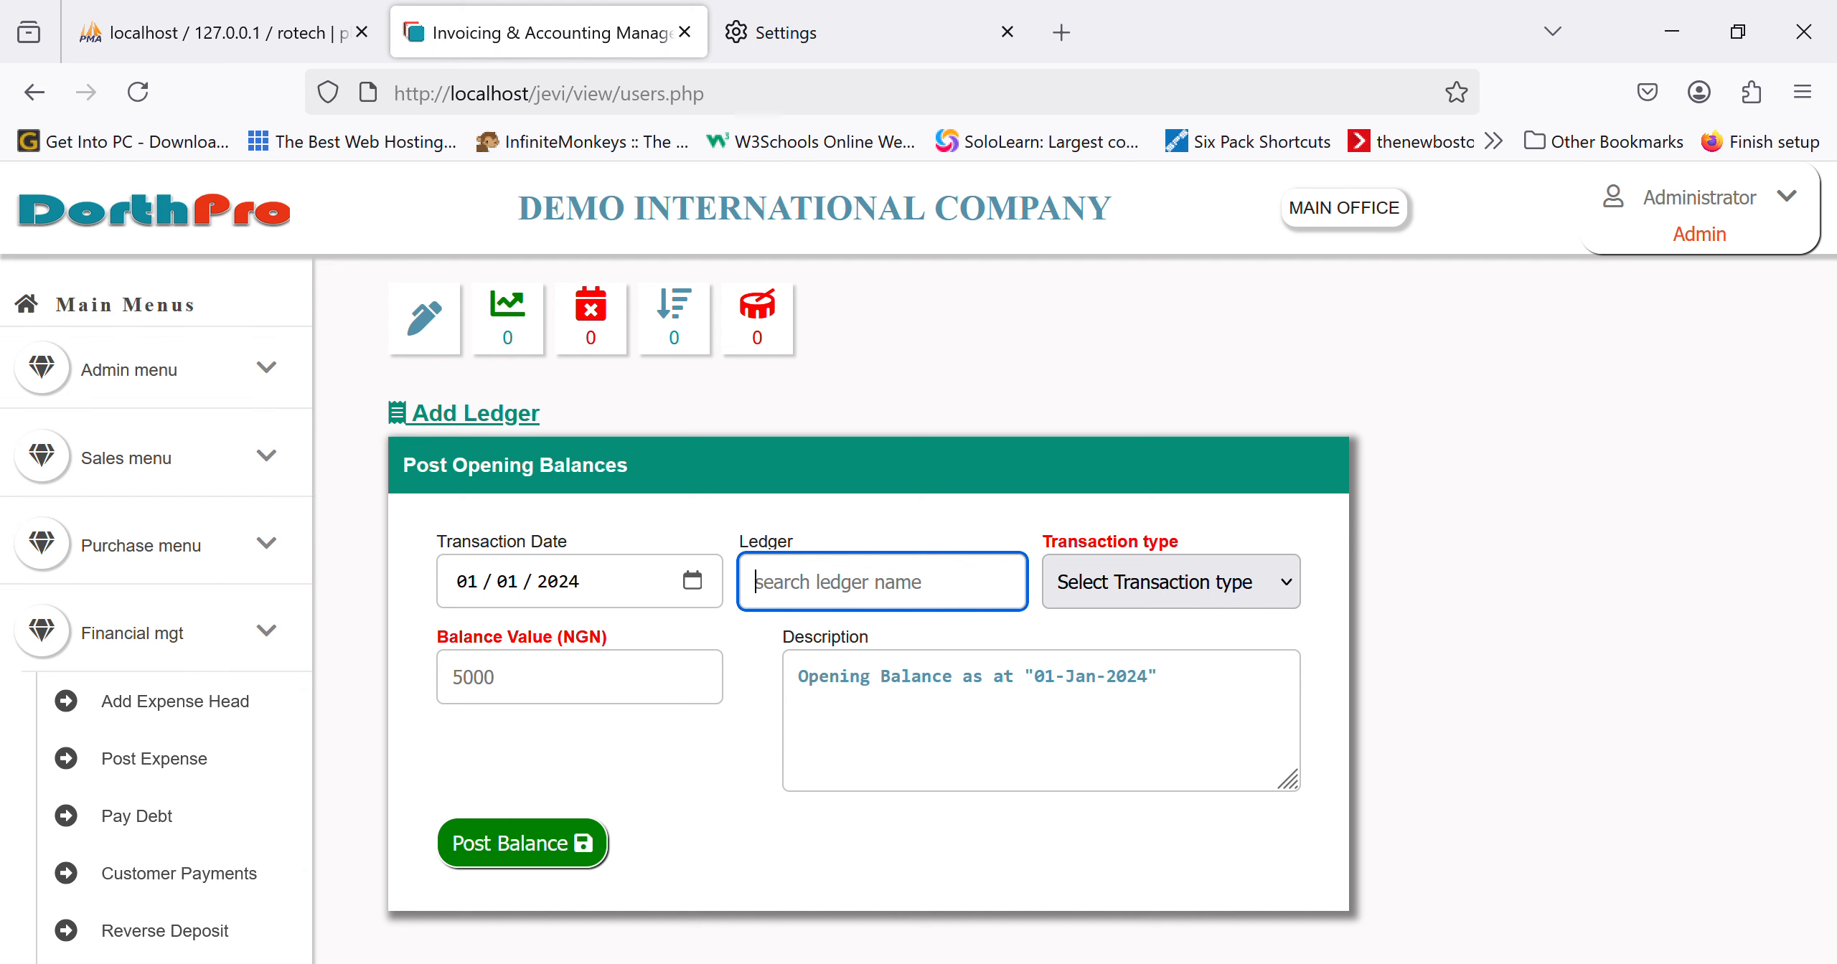
pyautogui.moveTo(263, 766)
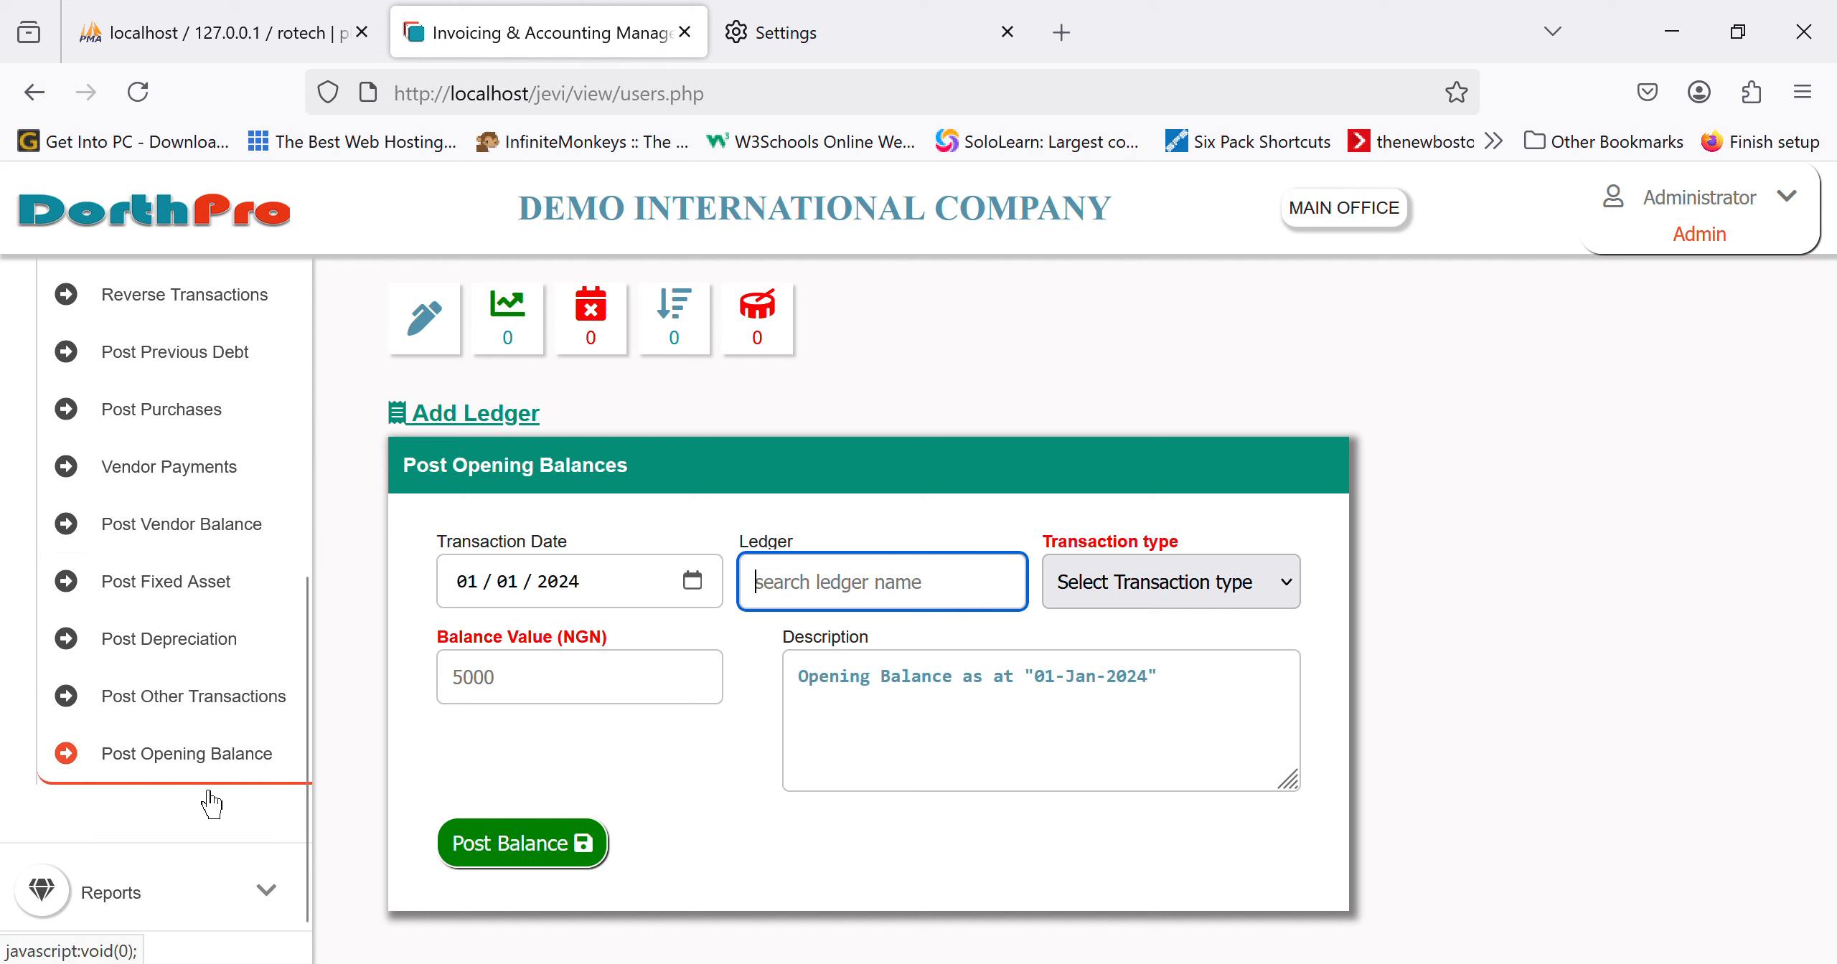
pyautogui.scroll(7, 213, 800)
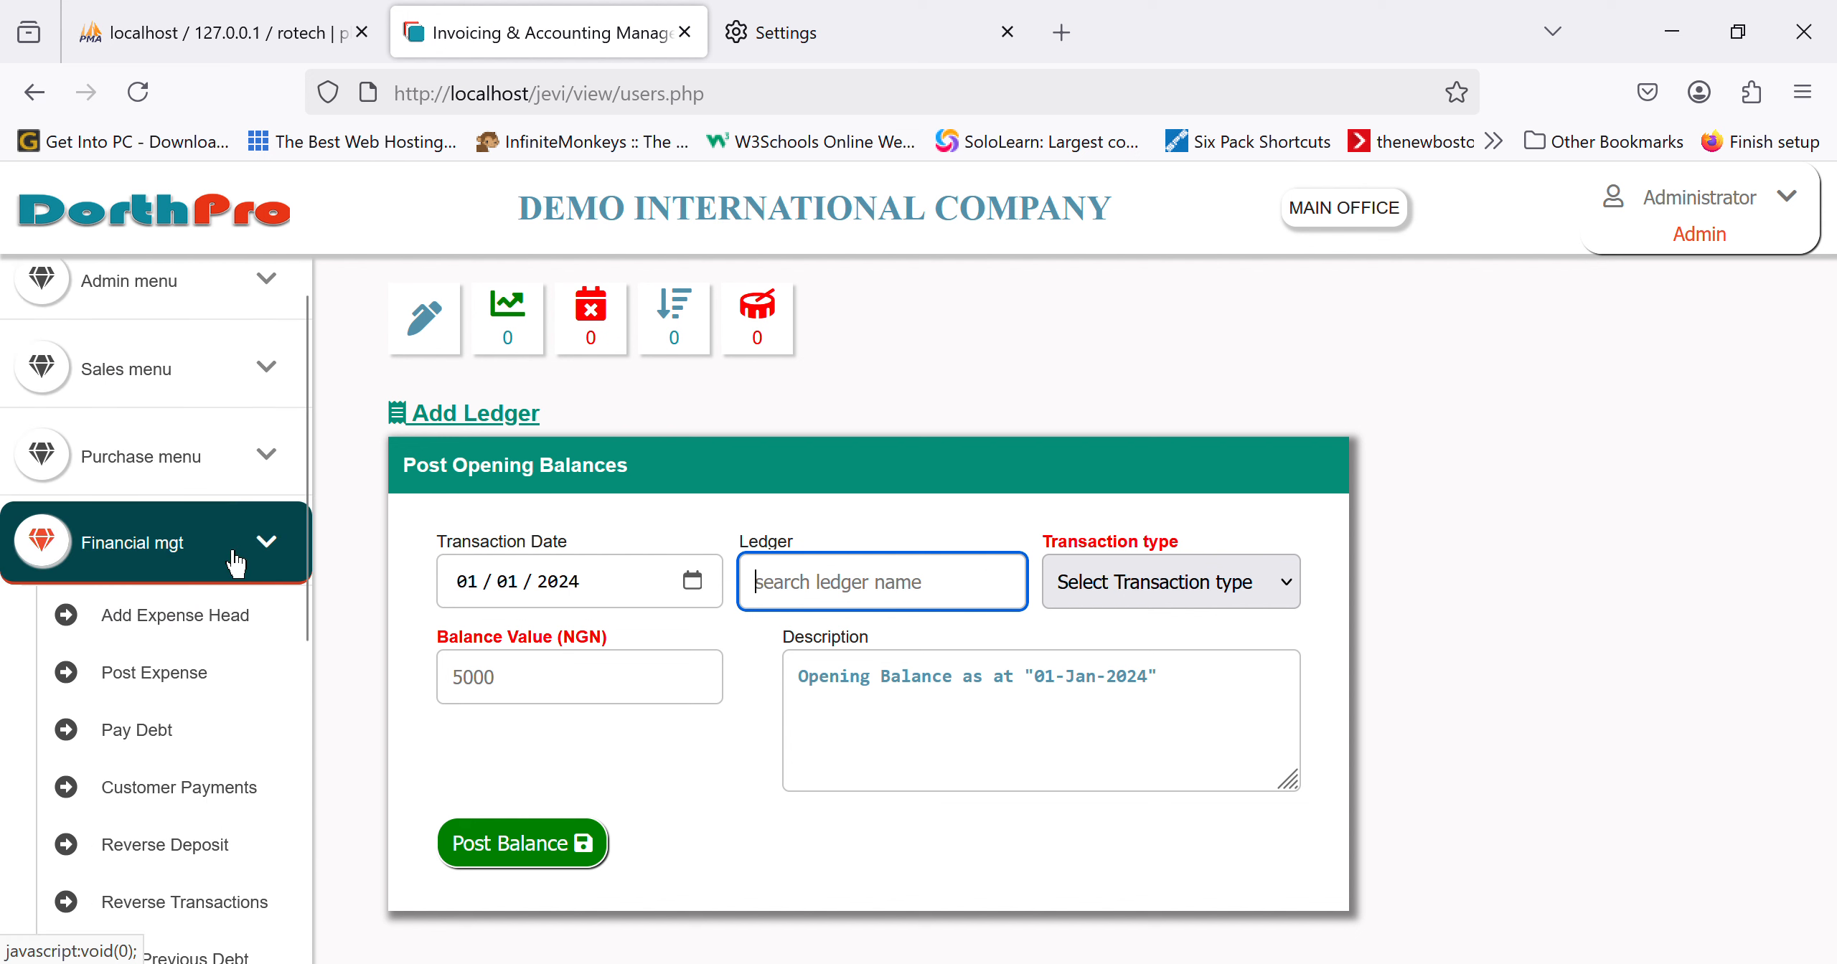
pyautogui.click(236, 563)
pyautogui.scroll(-1, 207, 804)
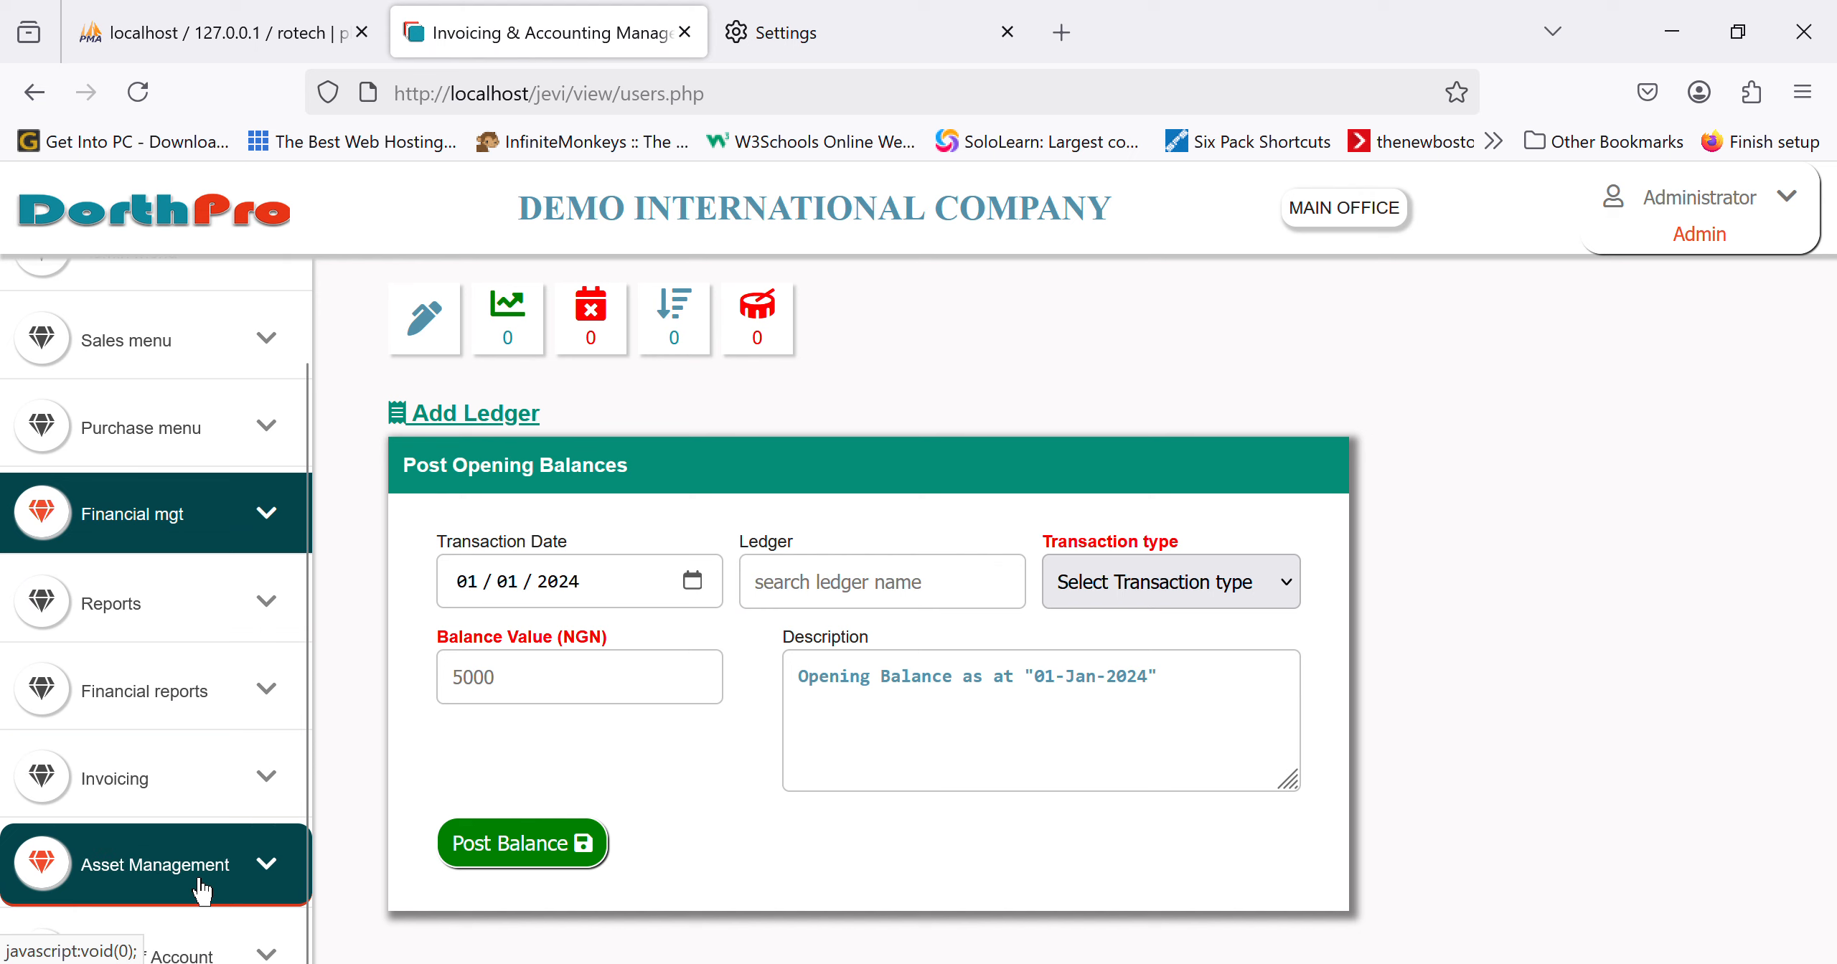
pyautogui.click(148, 876)
# Step: Browse the asset location, new asset and Asset Register pages, ending on Add New Asset
pyautogui.scroll(-3, 203, 892)
pyautogui.scroll(-3, 201, 881)
pyautogui.moveTo(307, 833); pyautogui.dragTo(196, 463)
pyautogui.click(196, 447)
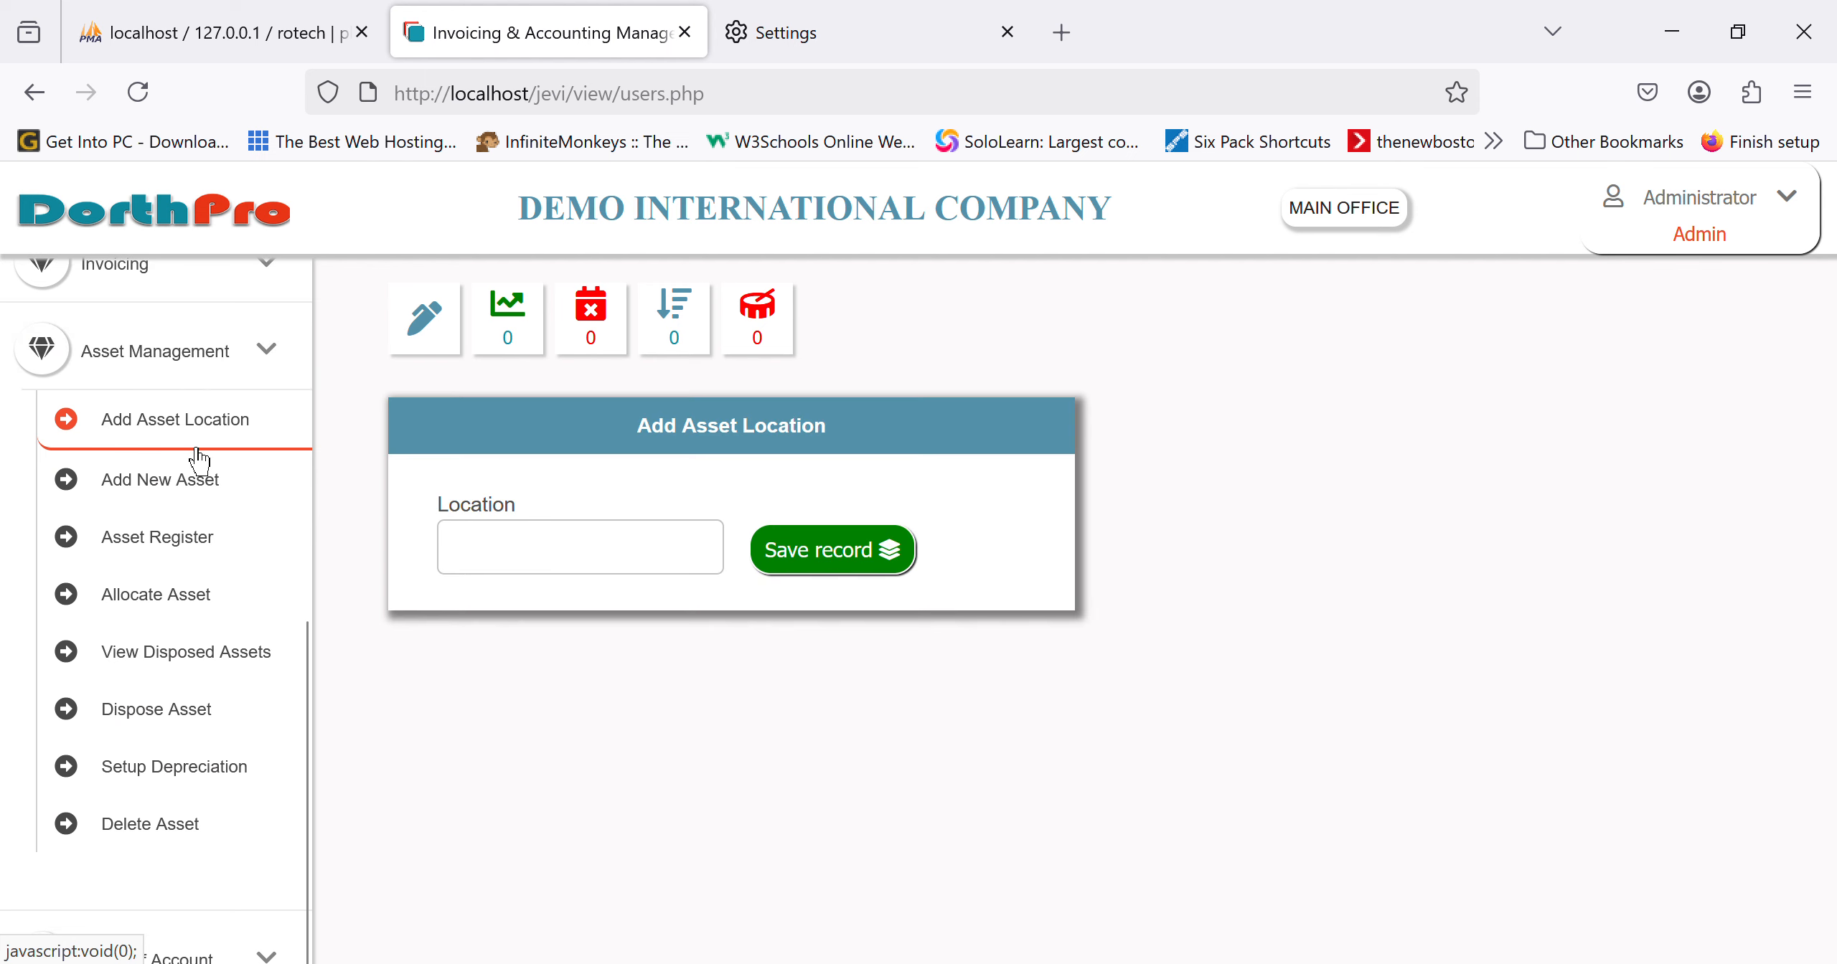
pyautogui.click(219, 495)
pyautogui.click(201, 549)
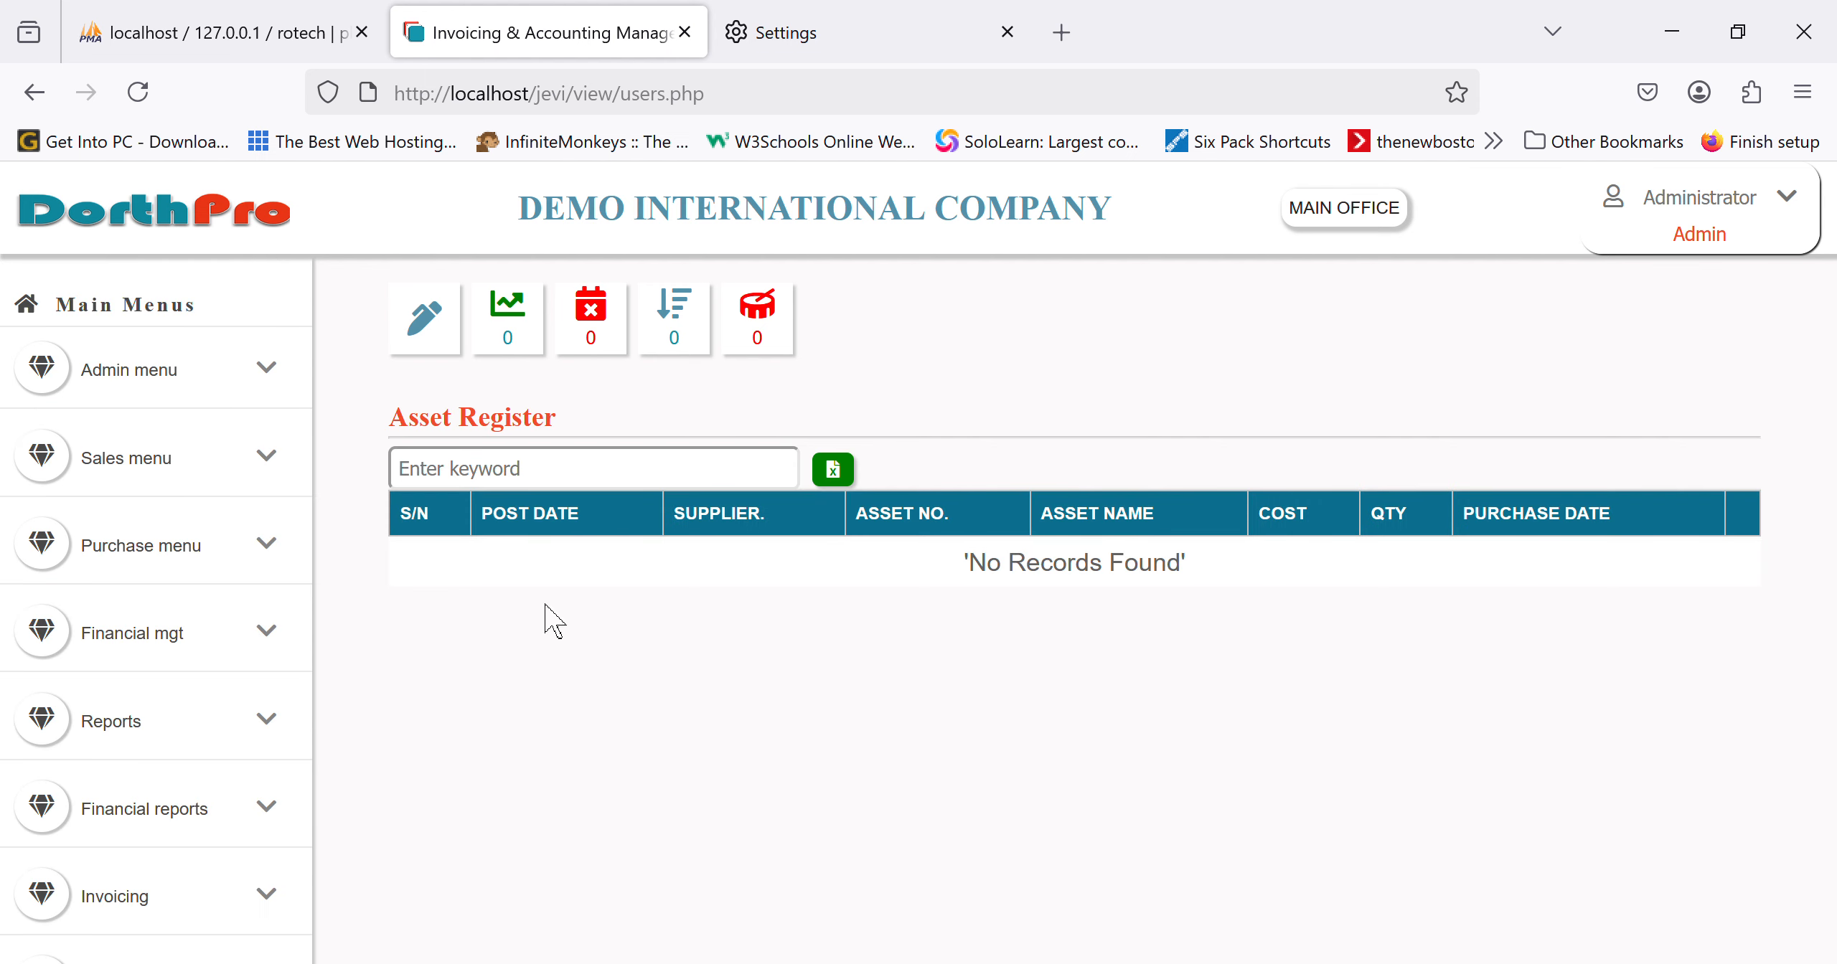
pyautogui.scroll(-5, 244, 839)
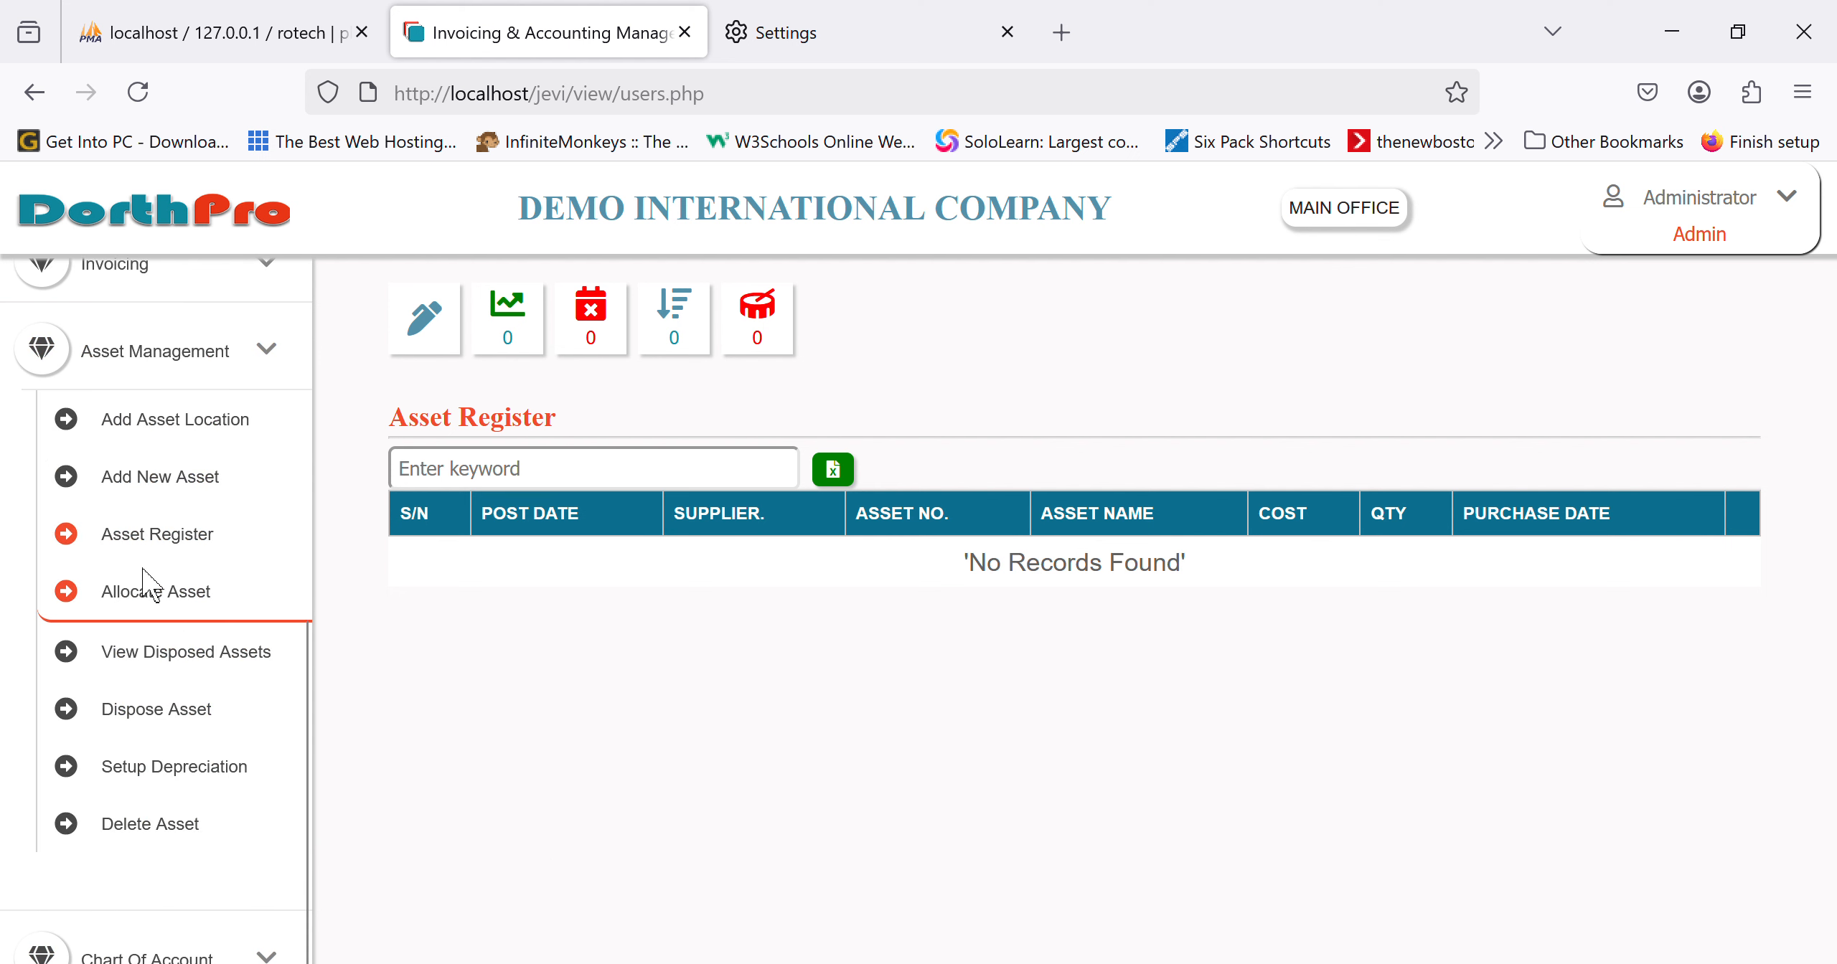
pyautogui.click(203, 502)
# Step: Enter asset name TOYOTA VENZA, supplier okeyson motors and purchase date 03/24/2025
pyautogui.click(679, 583)
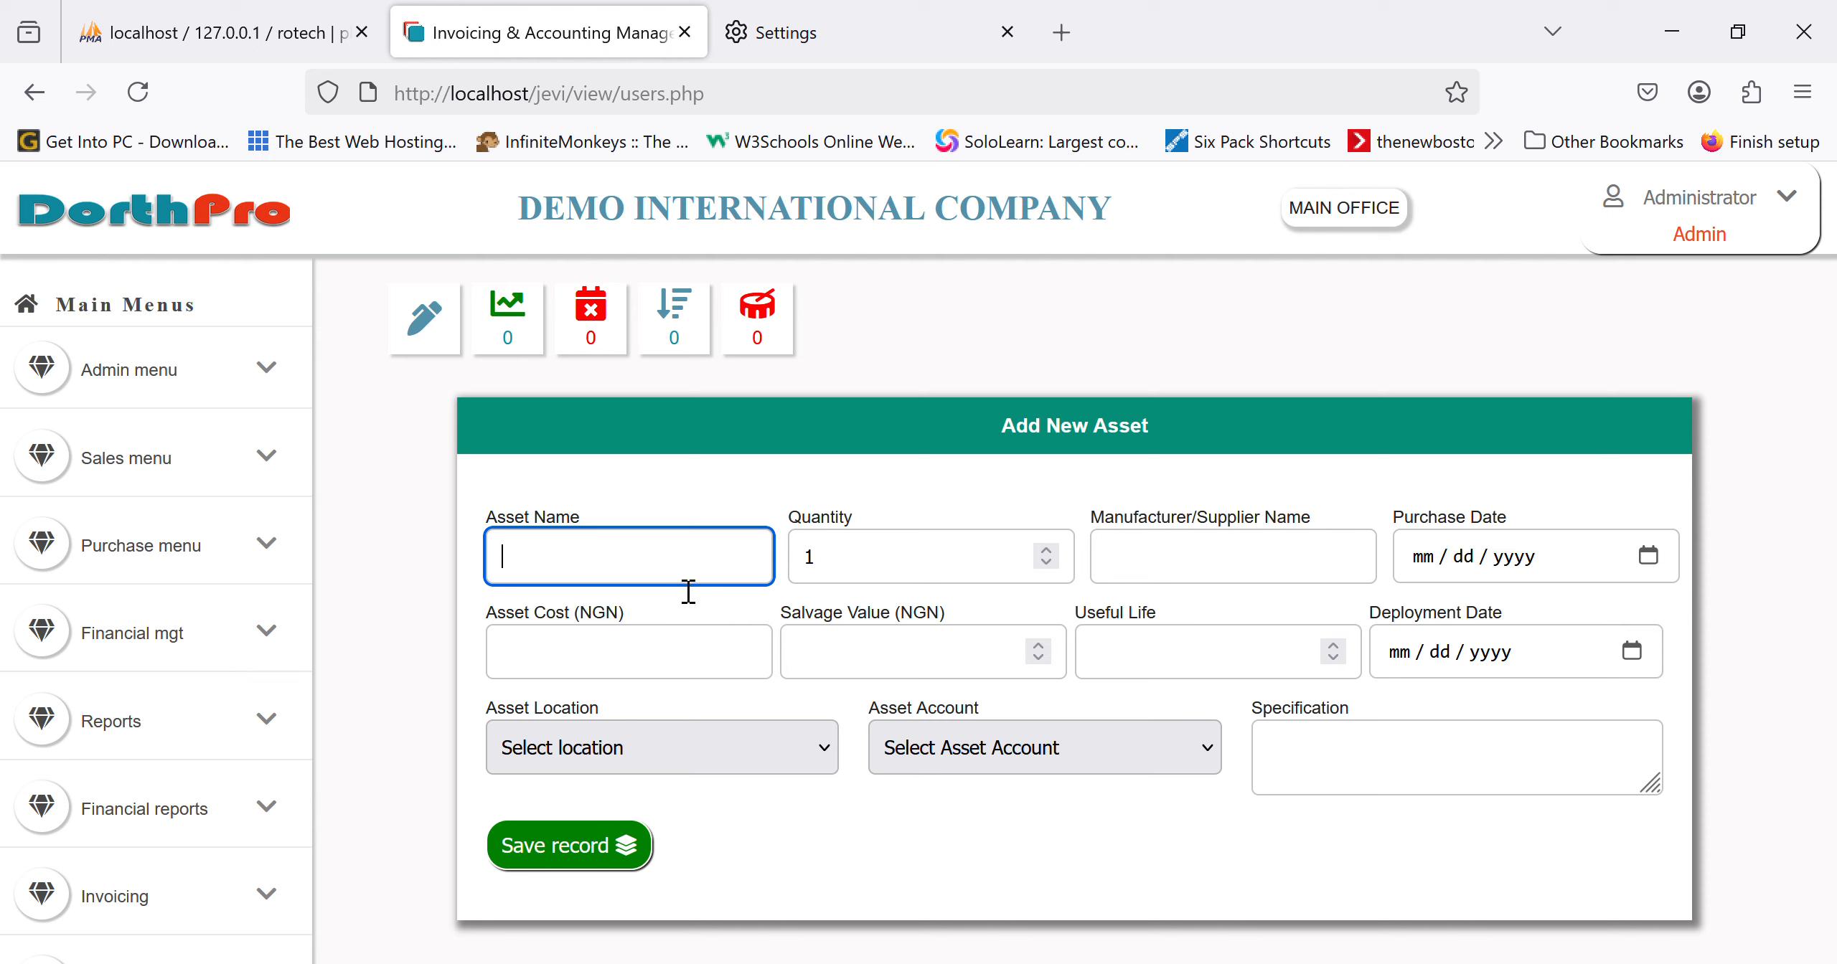
pyautogui.write('toyota venza')
pyautogui.press('Tab')
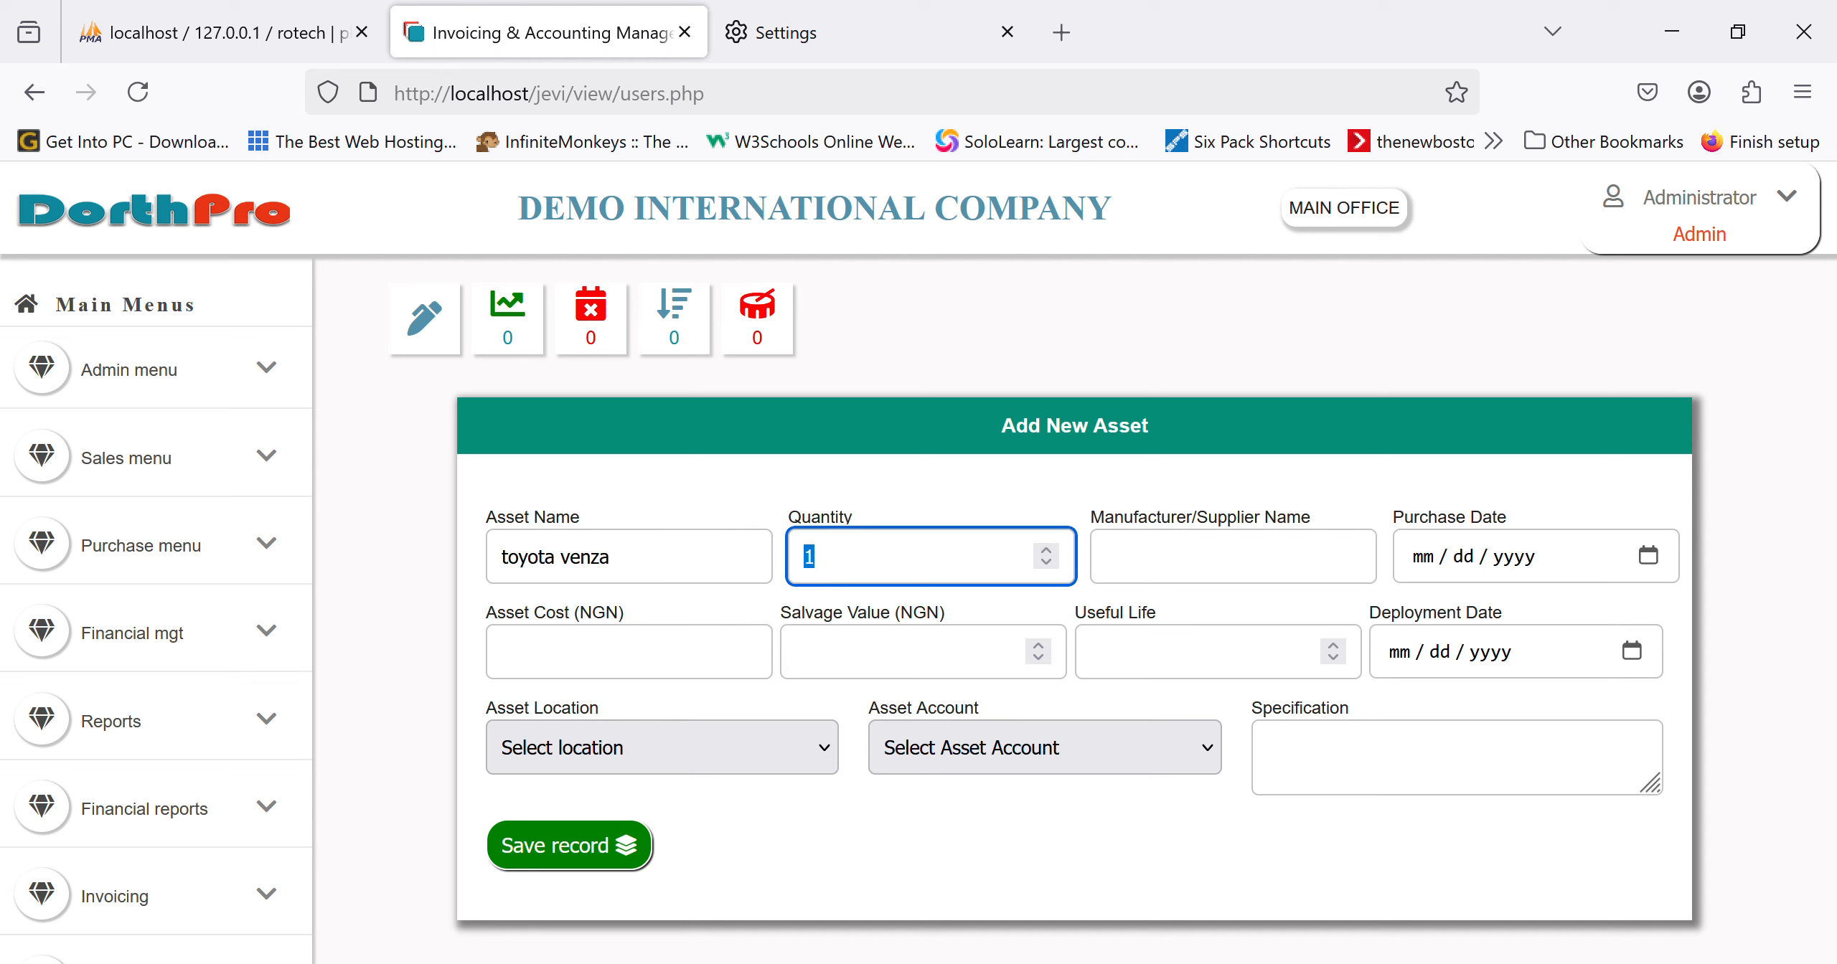
pyautogui.press('Tab')
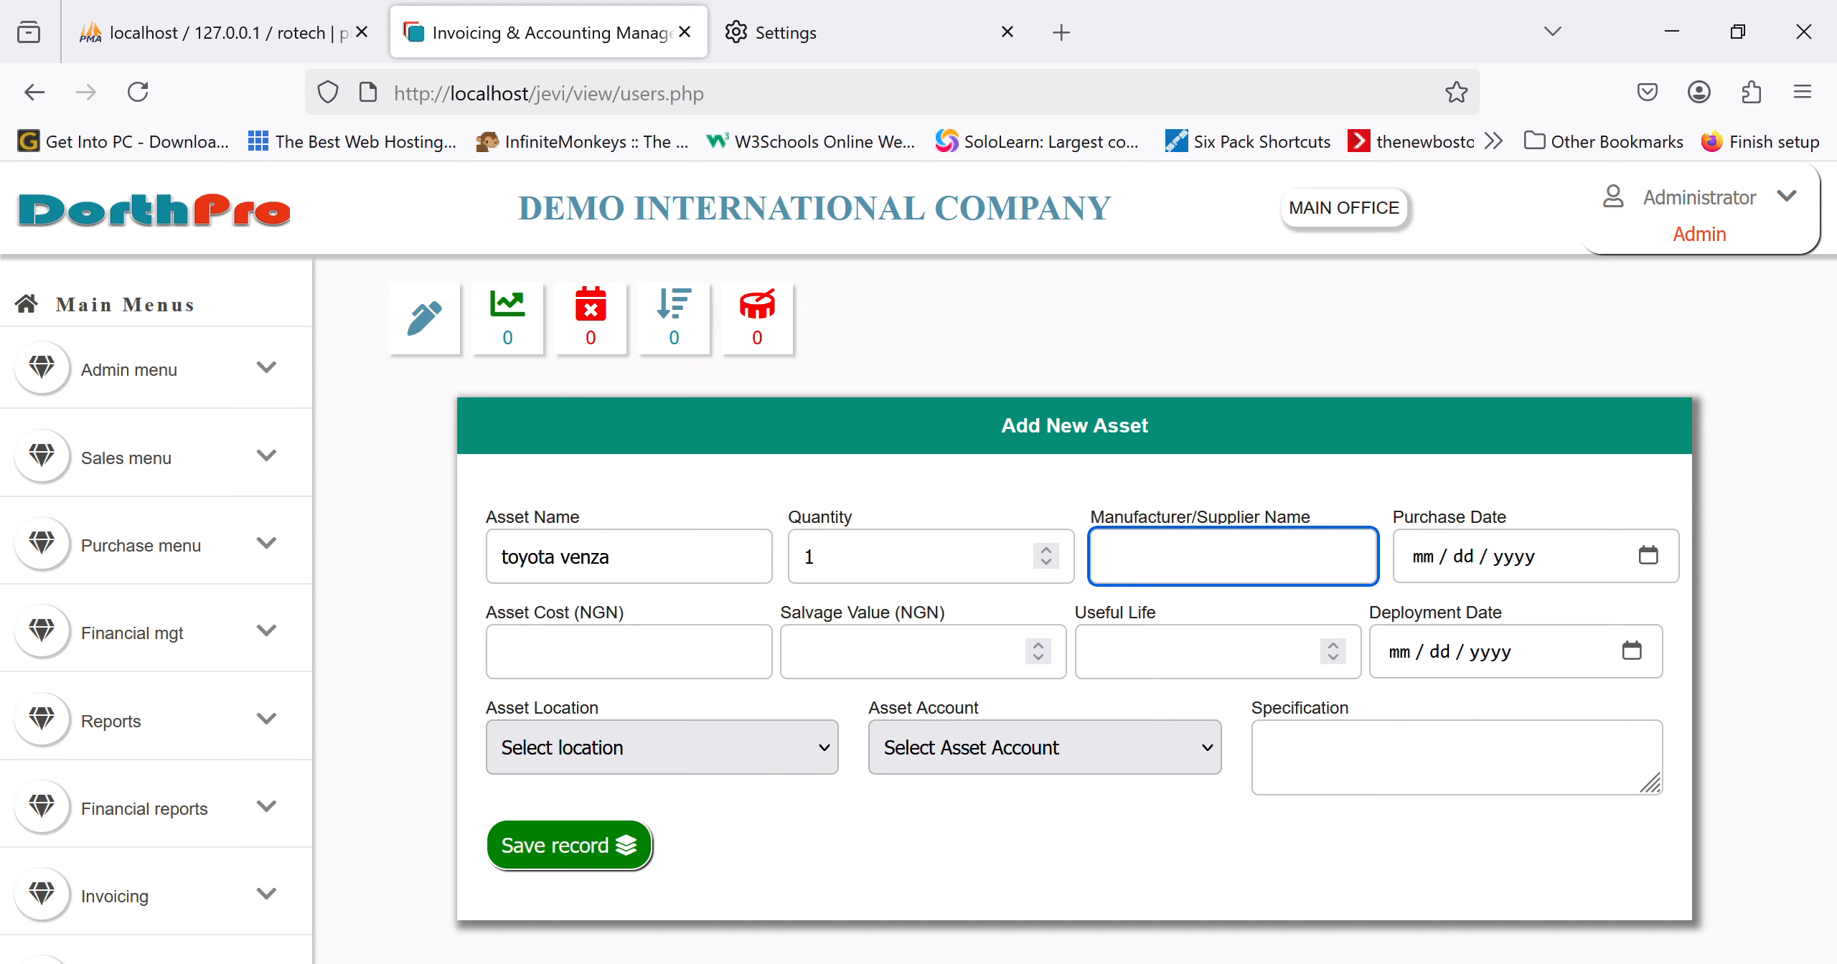
pyautogui.write('okeyson motors')
pyautogui.press('Tab')
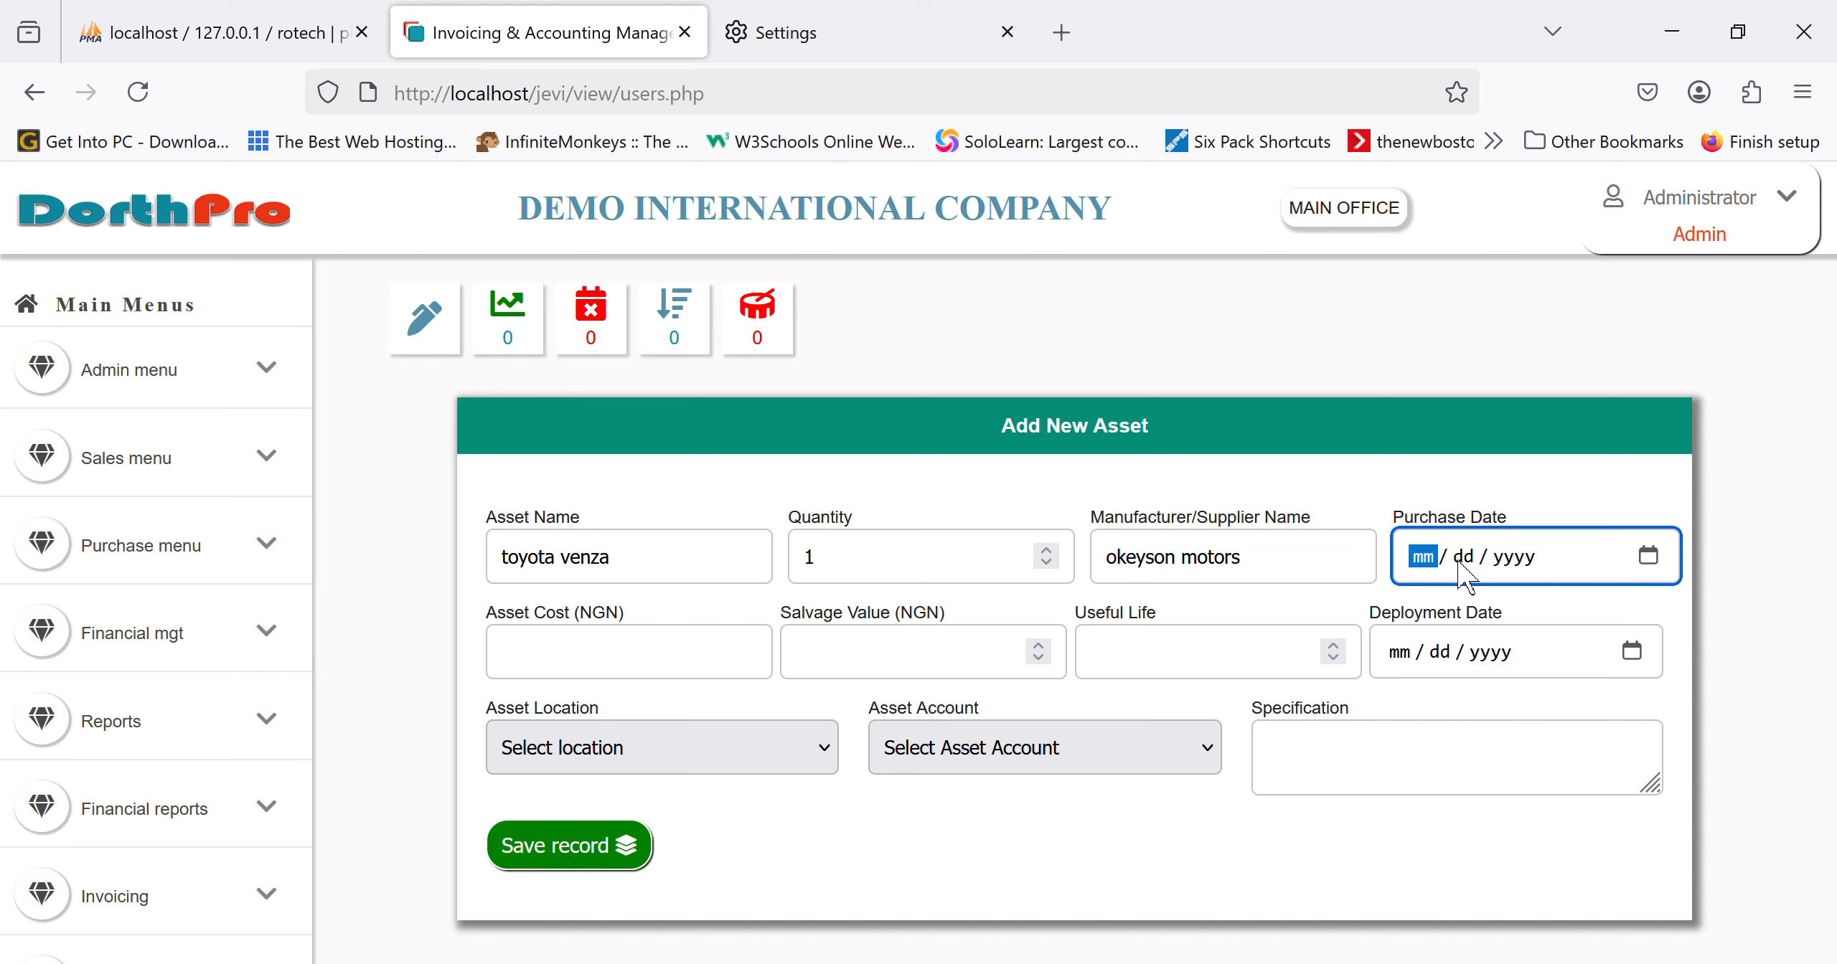
pyautogui.write('03 / ')
pyautogui.write('24 / ')
pyautogui.write('2025')
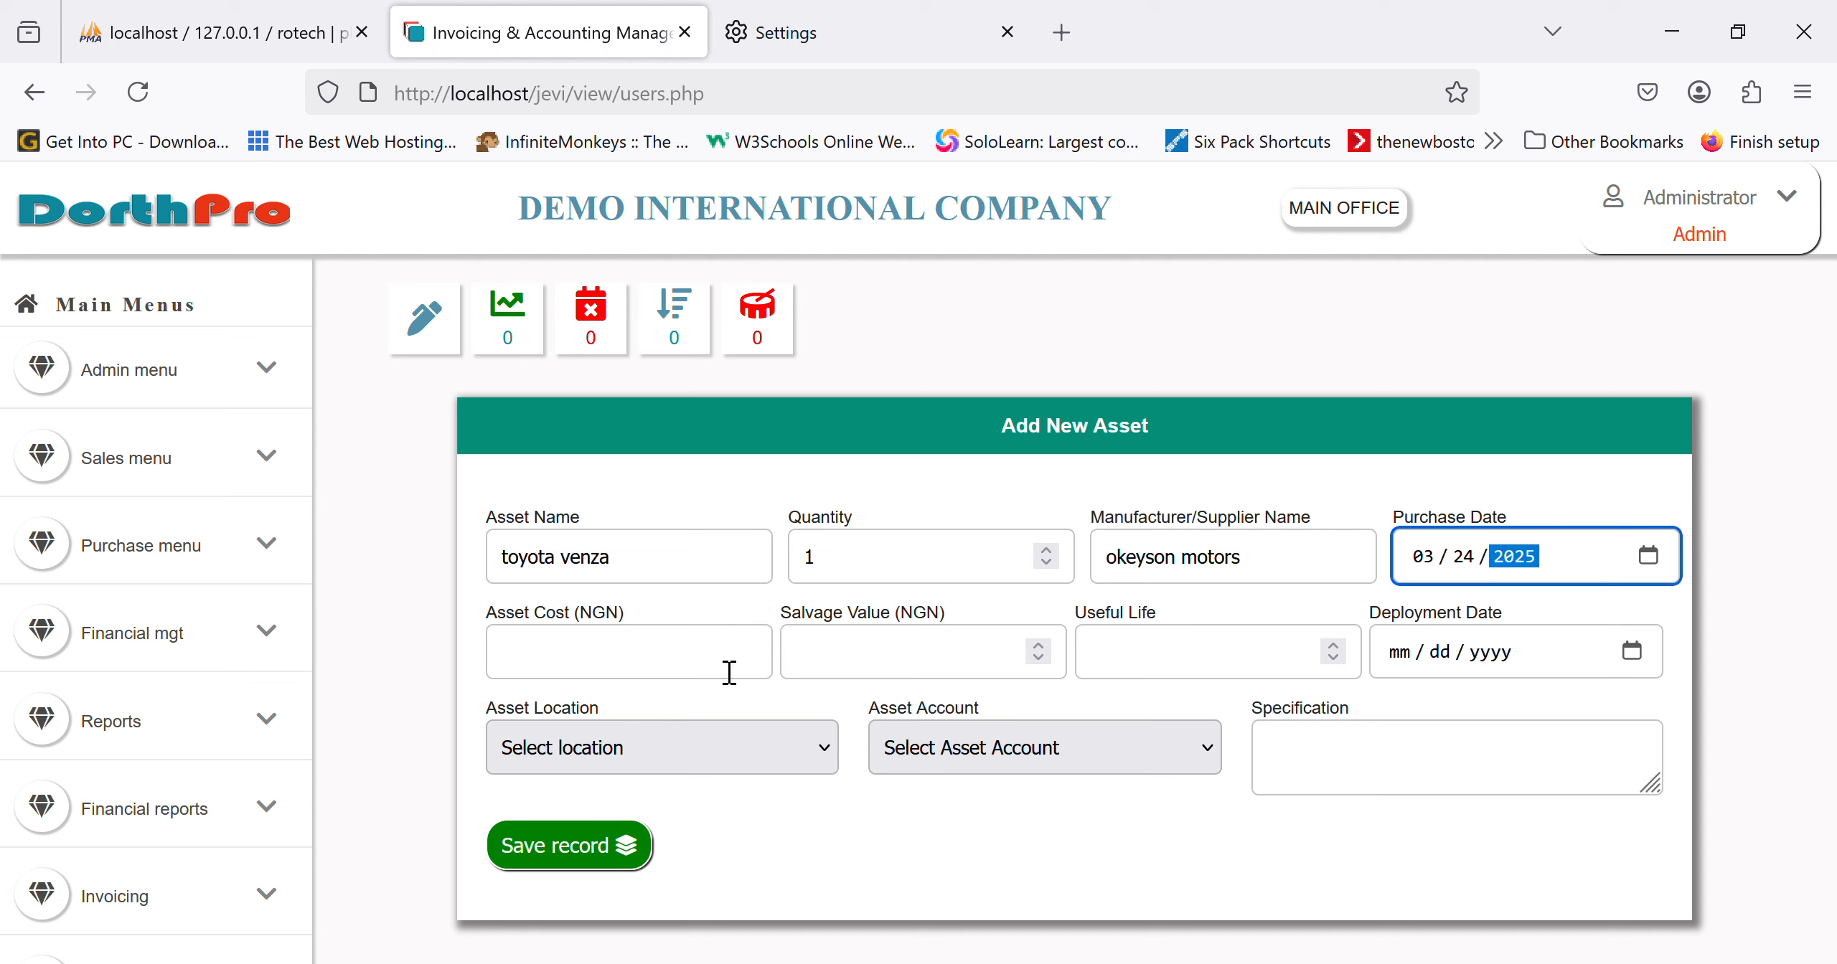
# Step: Enter cost 7000000, salvage value 2000000, 5-year useful life and deployment date 04/01/2025
pyautogui.click(666, 673)
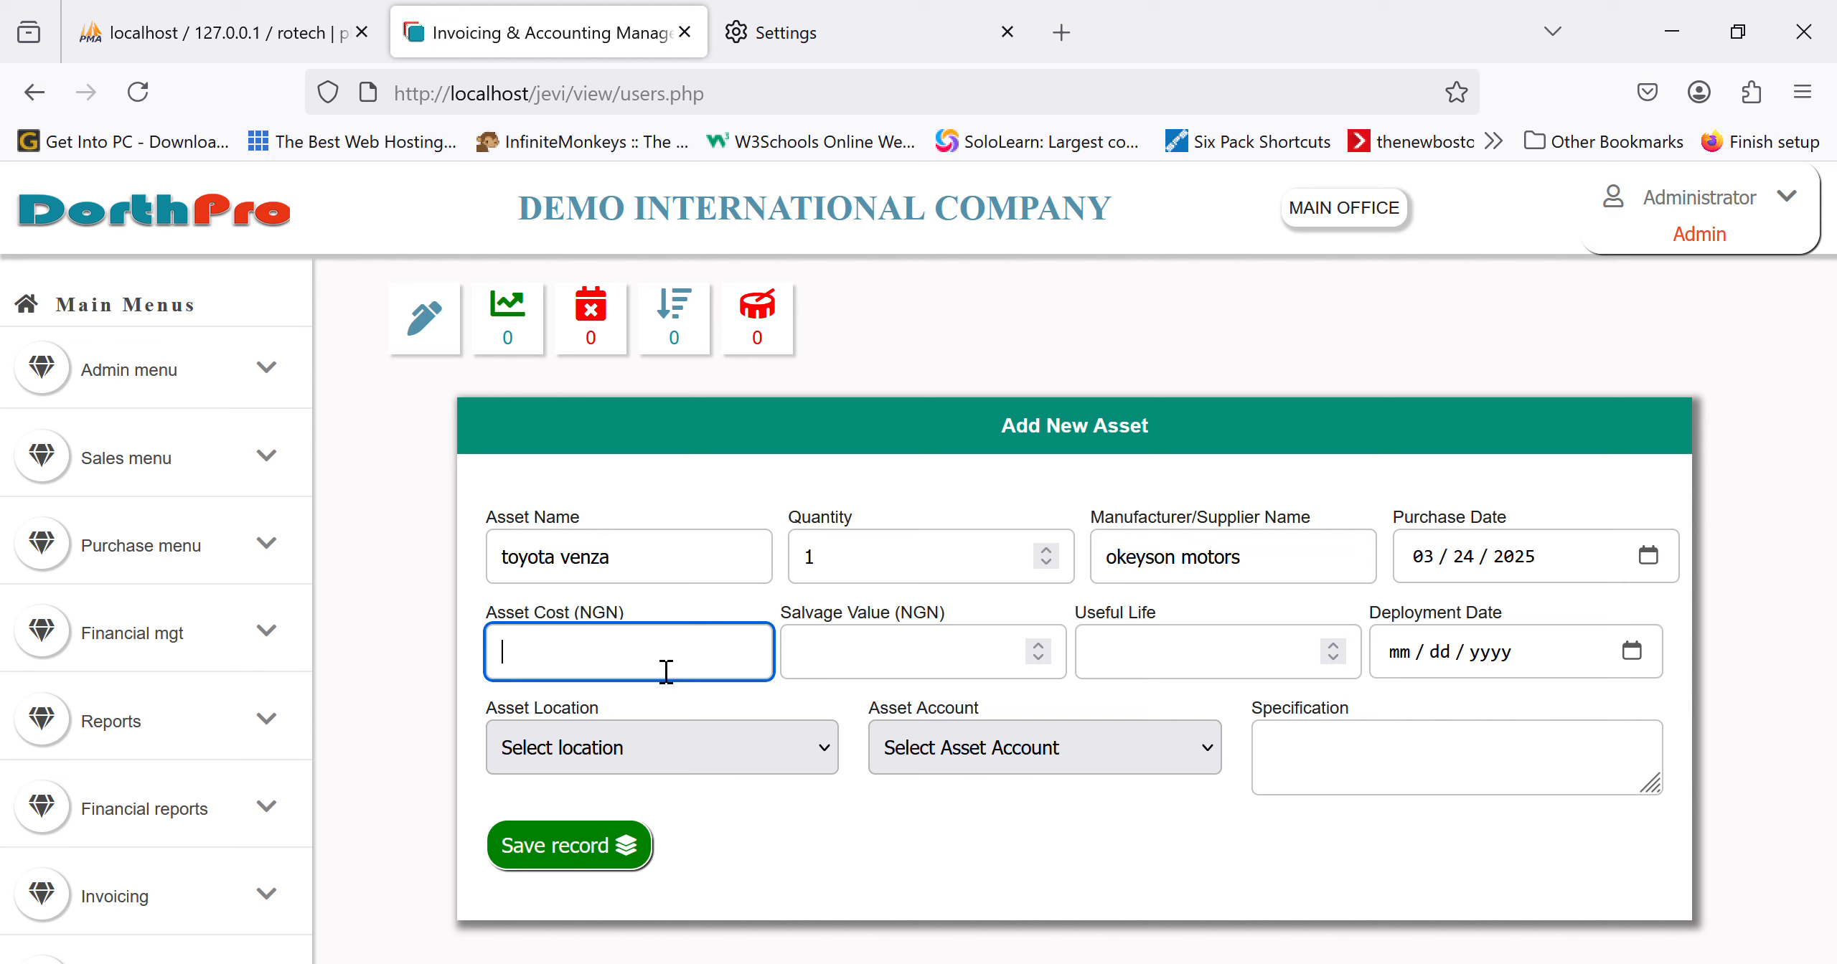
pyautogui.write('7000000')
pyautogui.press('Tab')
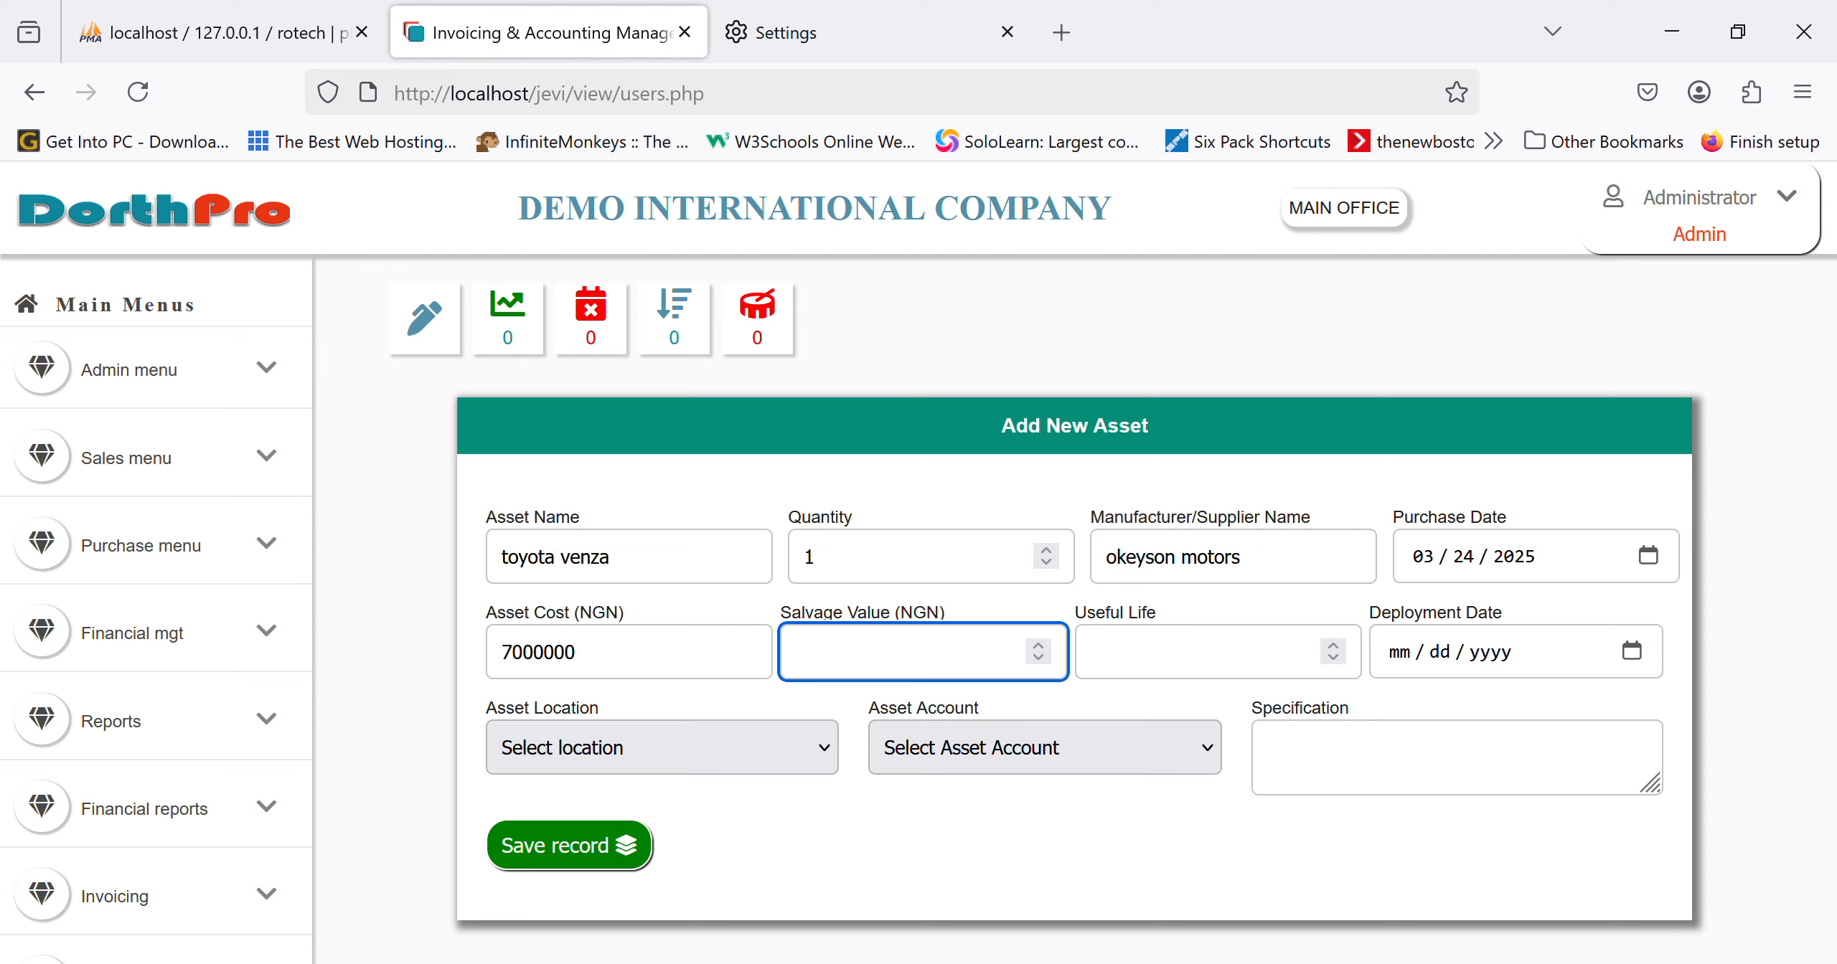
pyautogui.write('2000000')
pyautogui.press('Tab')
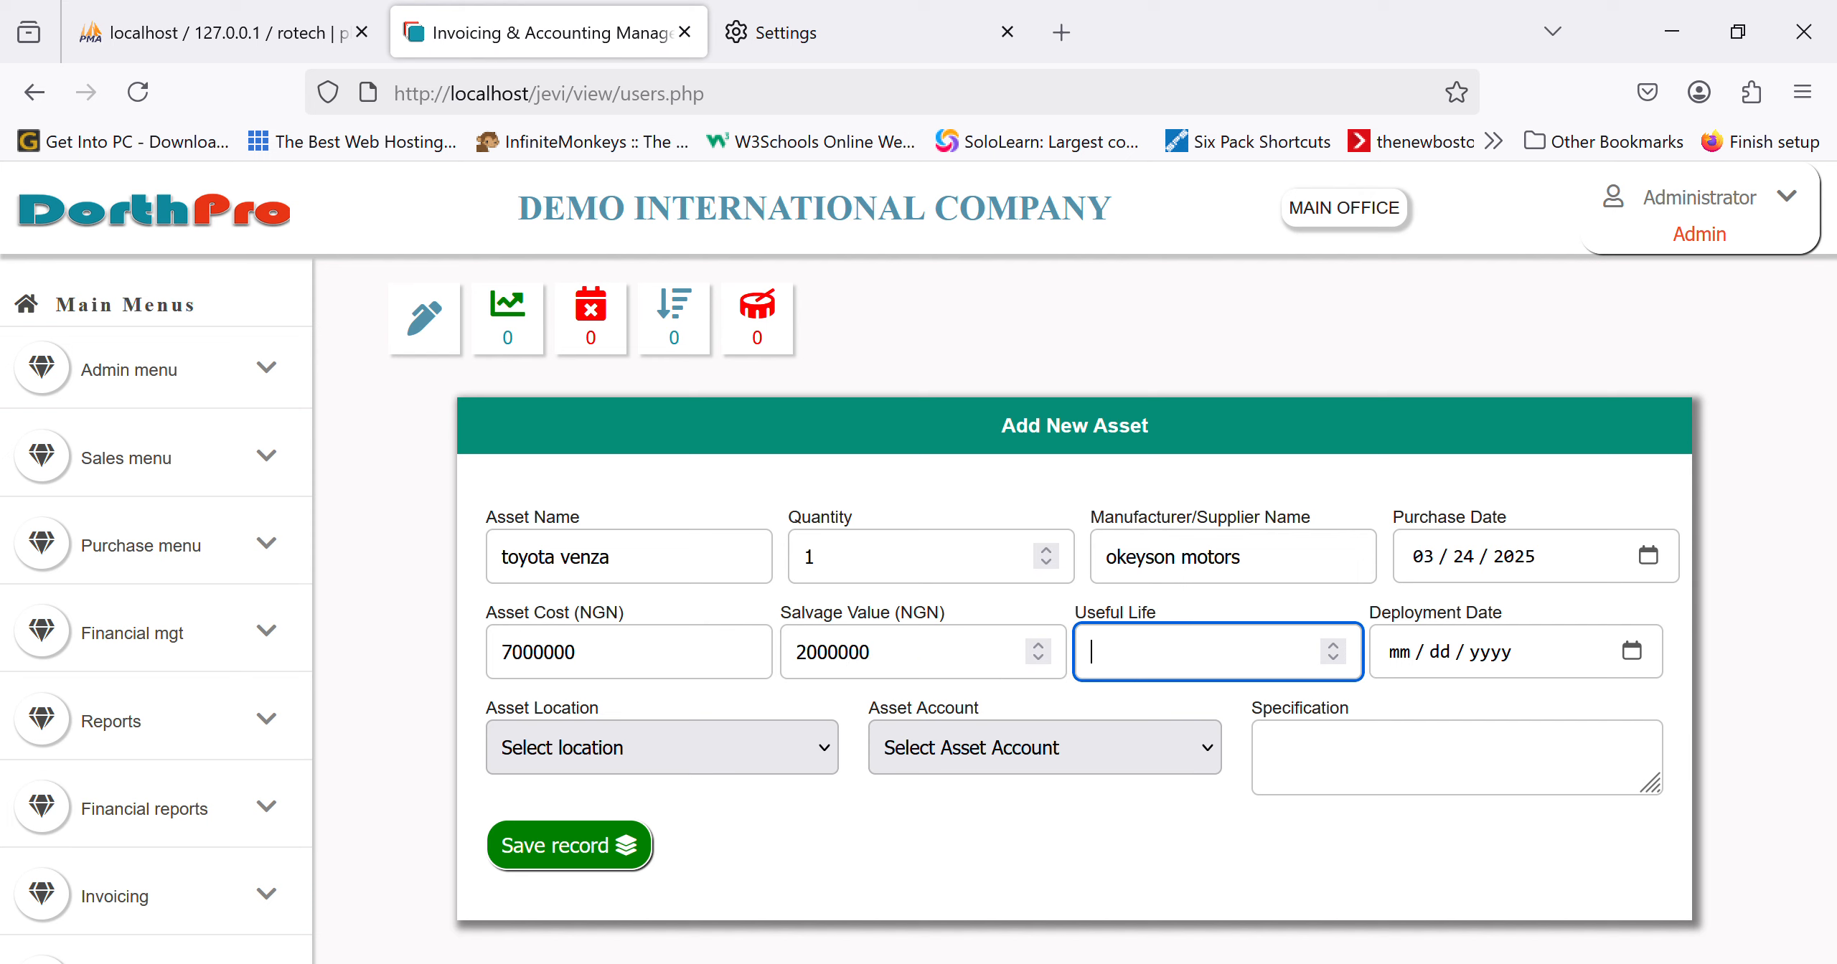
pyautogui.write('5')
pyautogui.click(1648, 655)
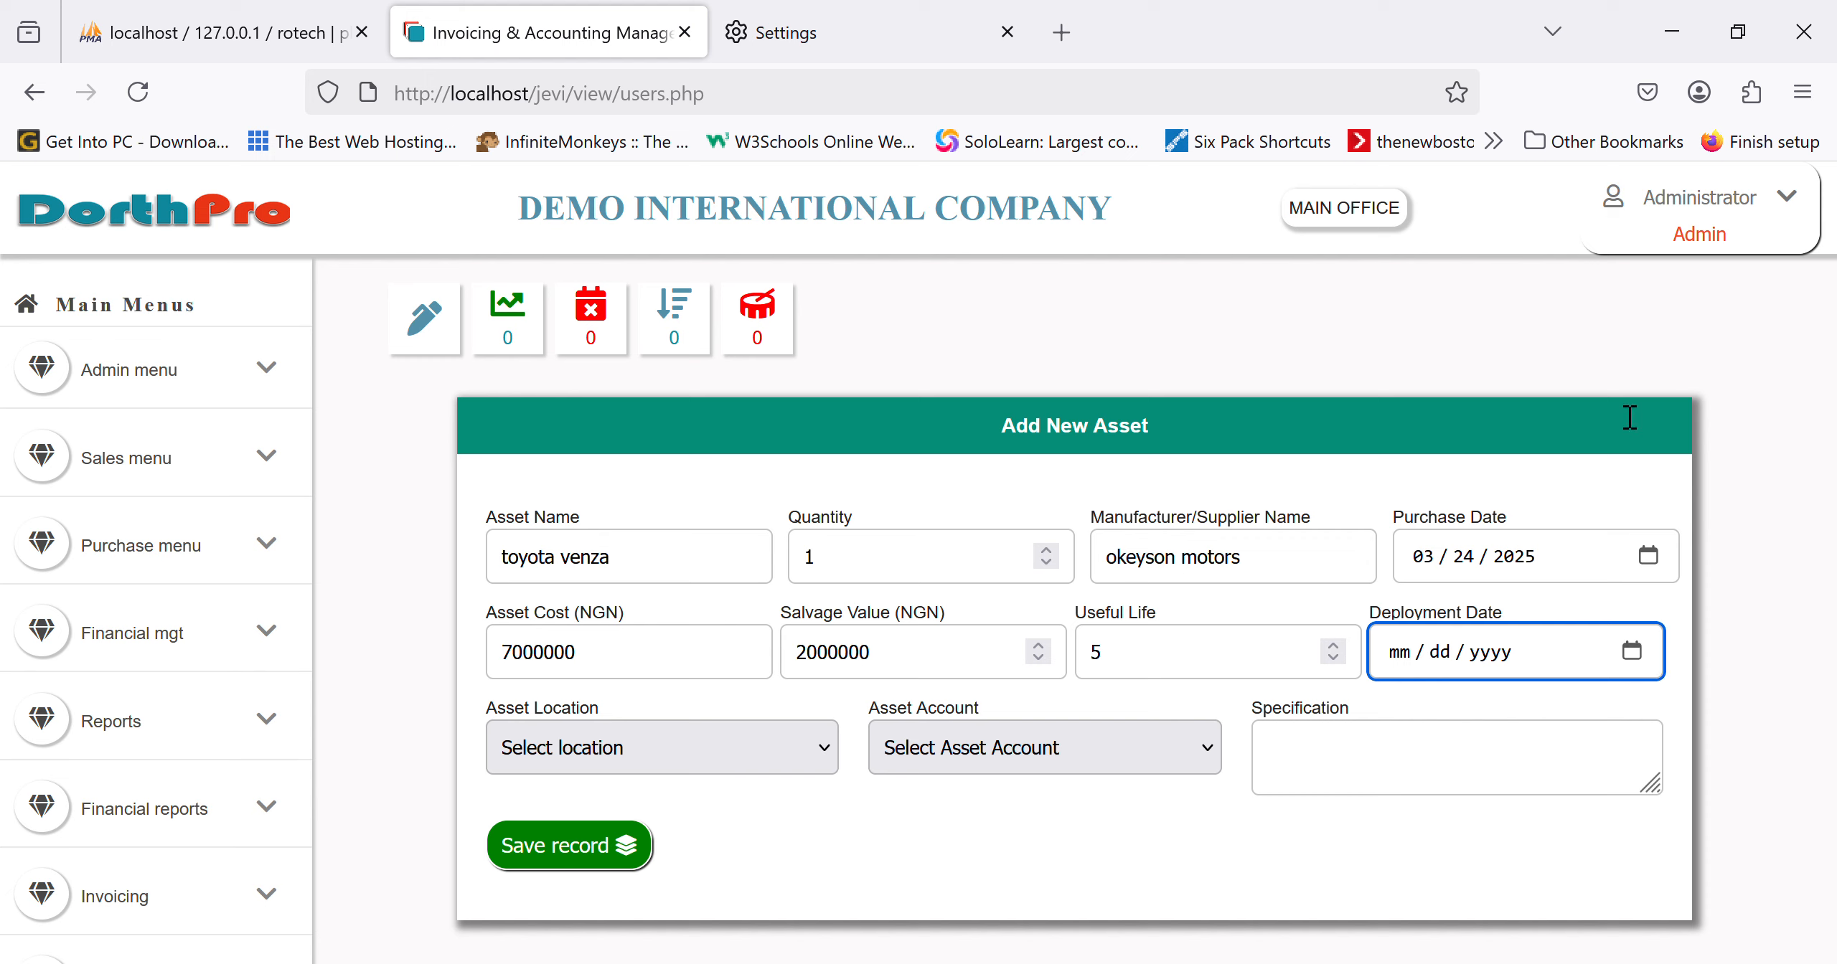
pyautogui.write('04012025')
# Step: Set location HEAD OFFICE and account MOTOR VEHICLES, add the white 4-seat specification, and save
pyautogui.click(703, 753)
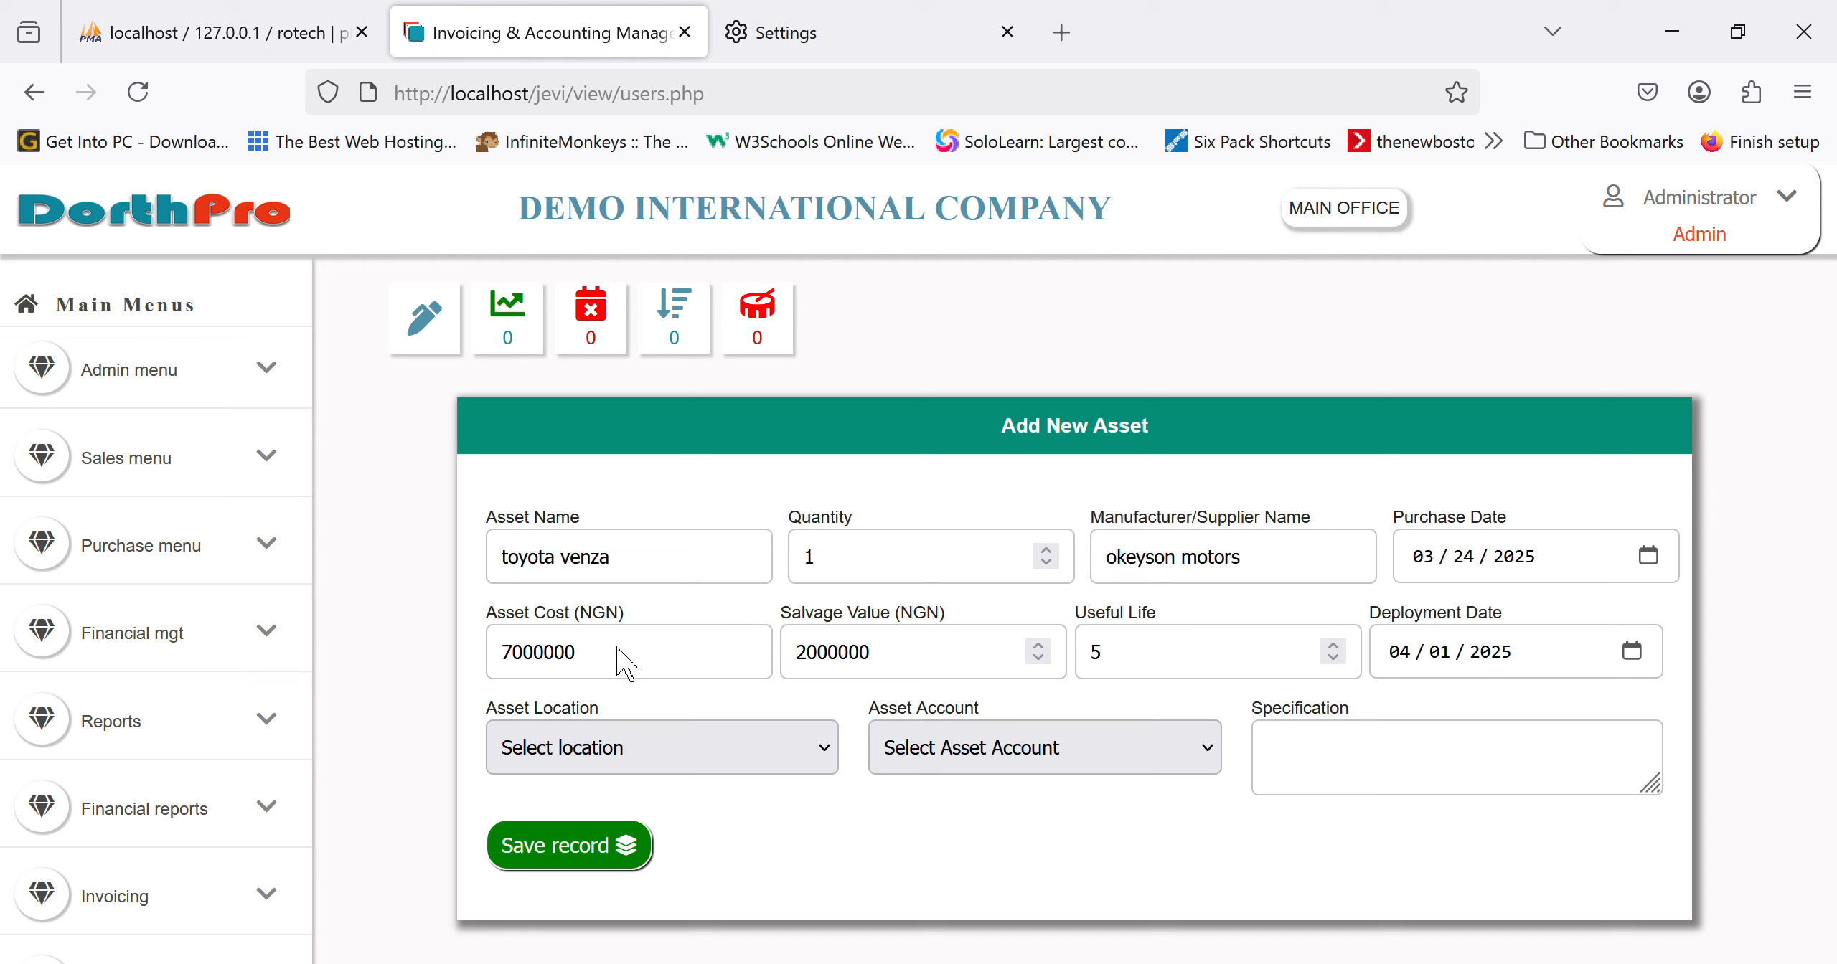
pyautogui.click(595, 669)
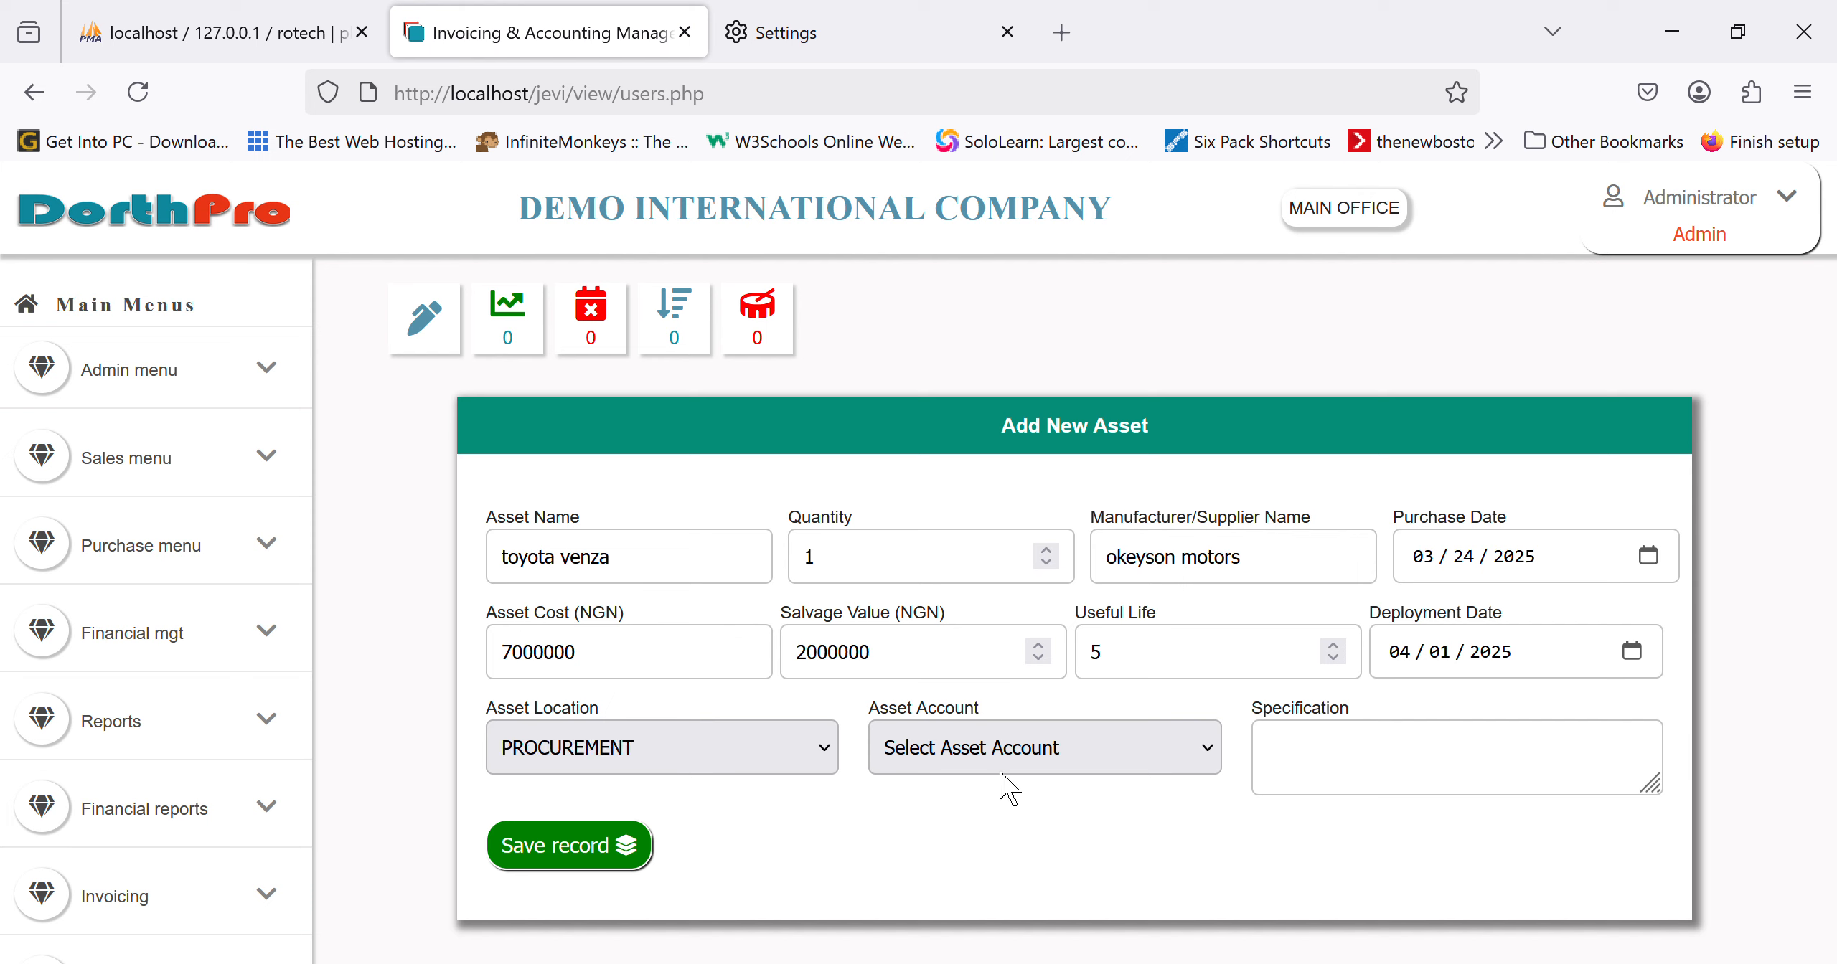
pyautogui.click(811, 759)
pyautogui.click(668, 689)
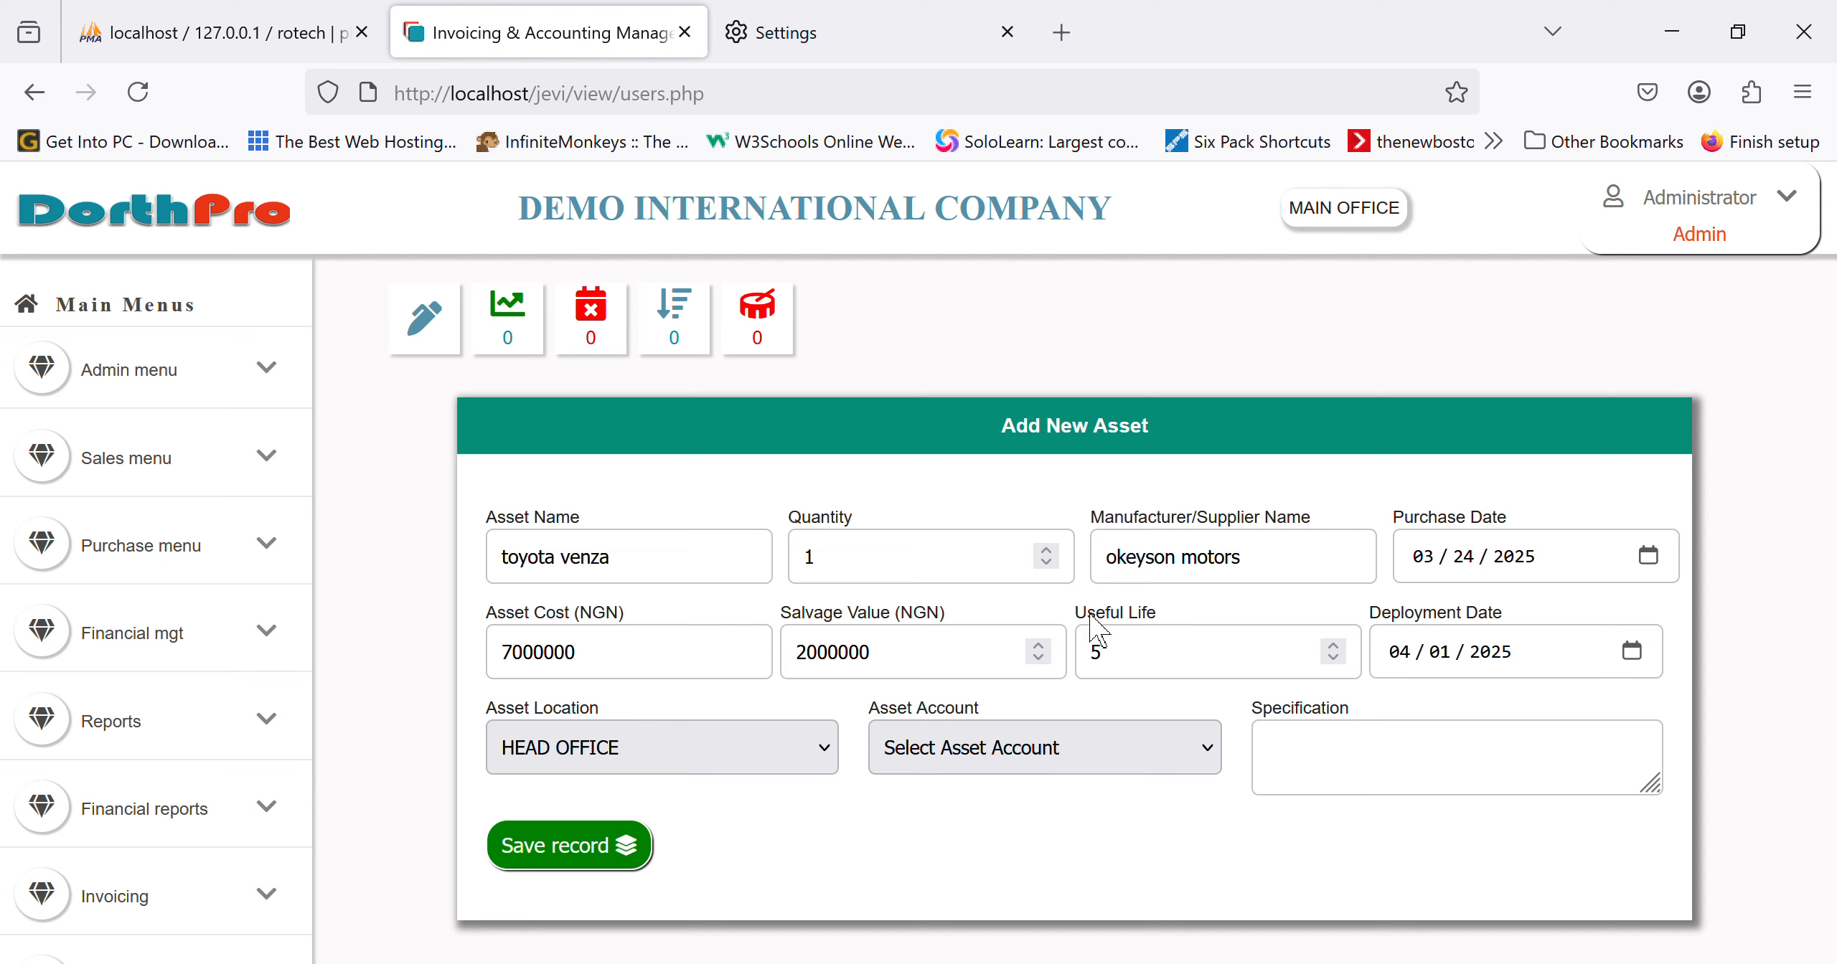
pyautogui.click(1017, 681)
pyautogui.click(1348, 785)
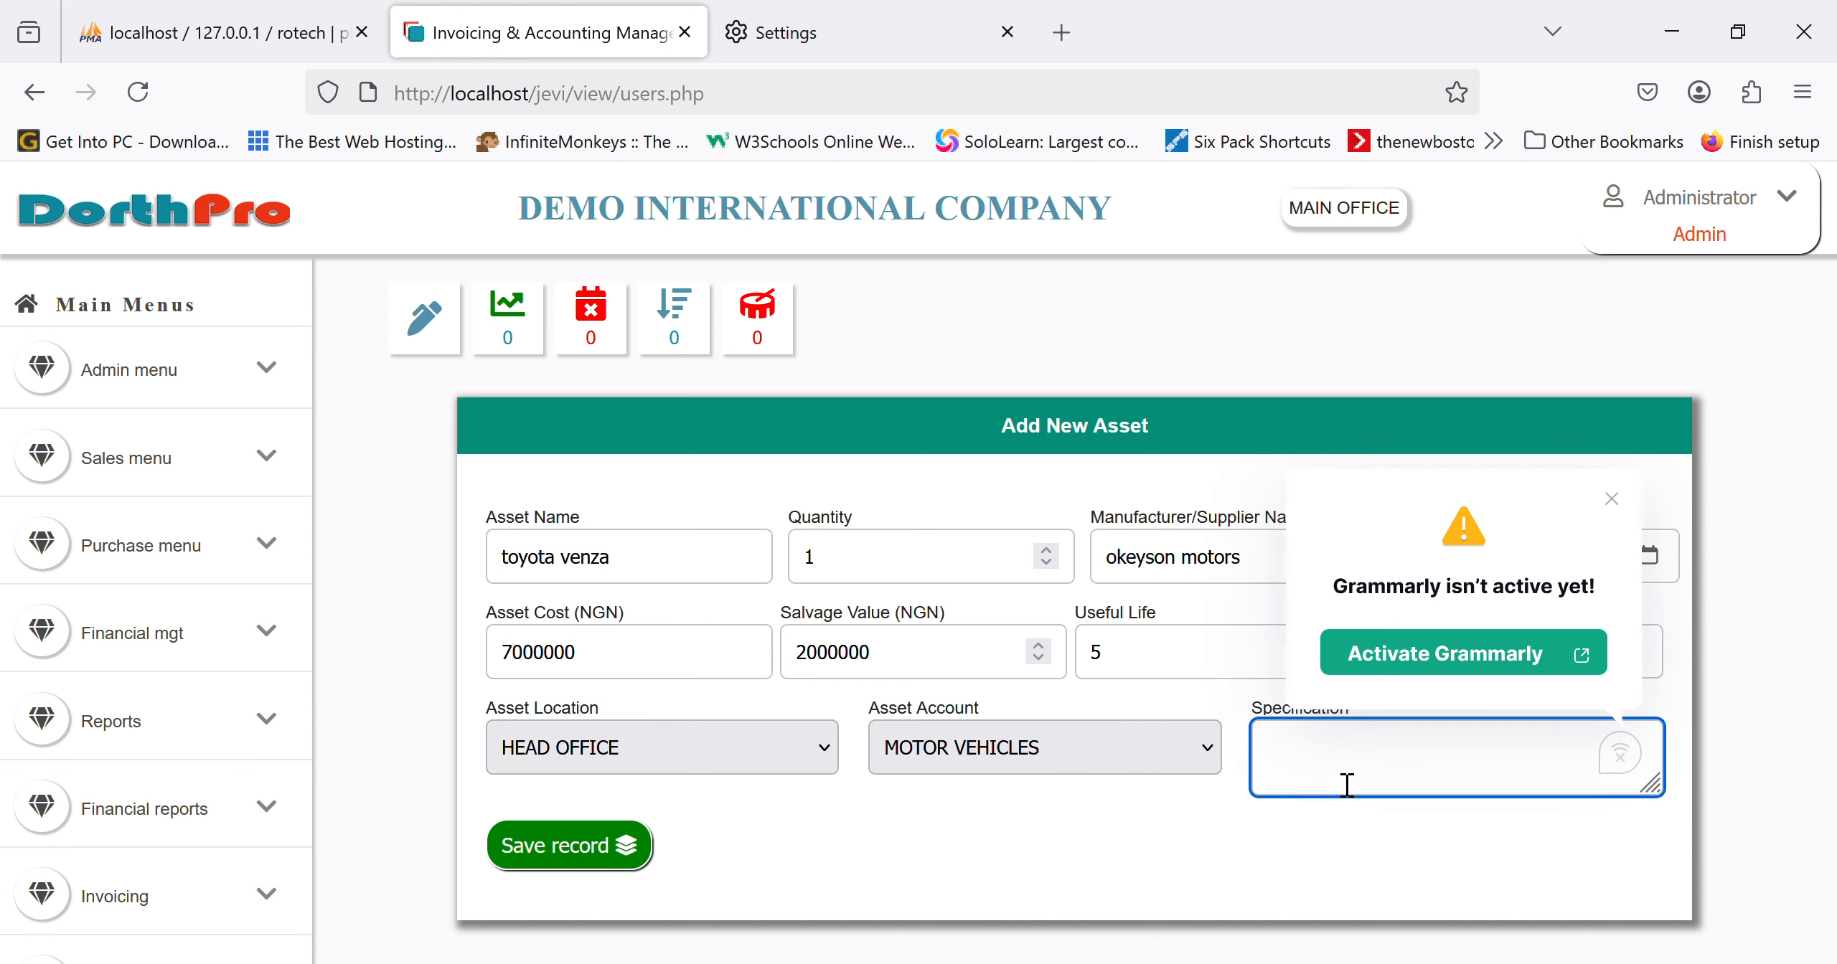
pyautogui.write('WHite toyota ve')
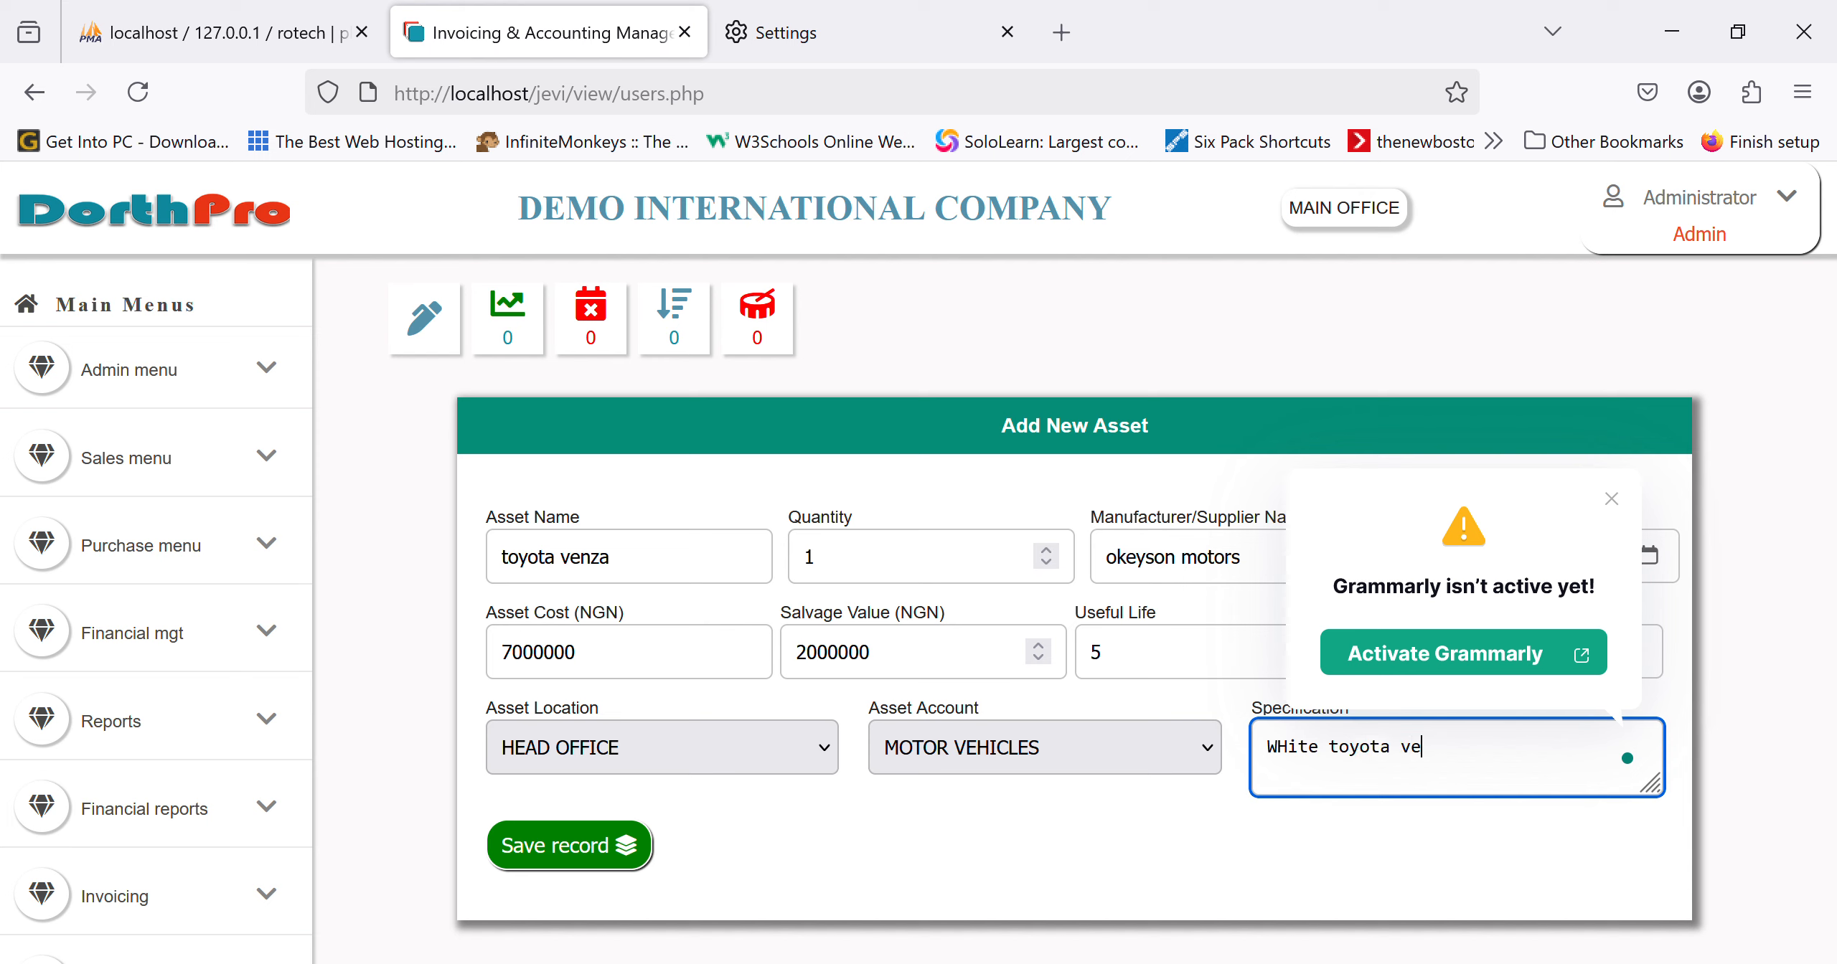
pyautogui.write('nza with 4 seats,')
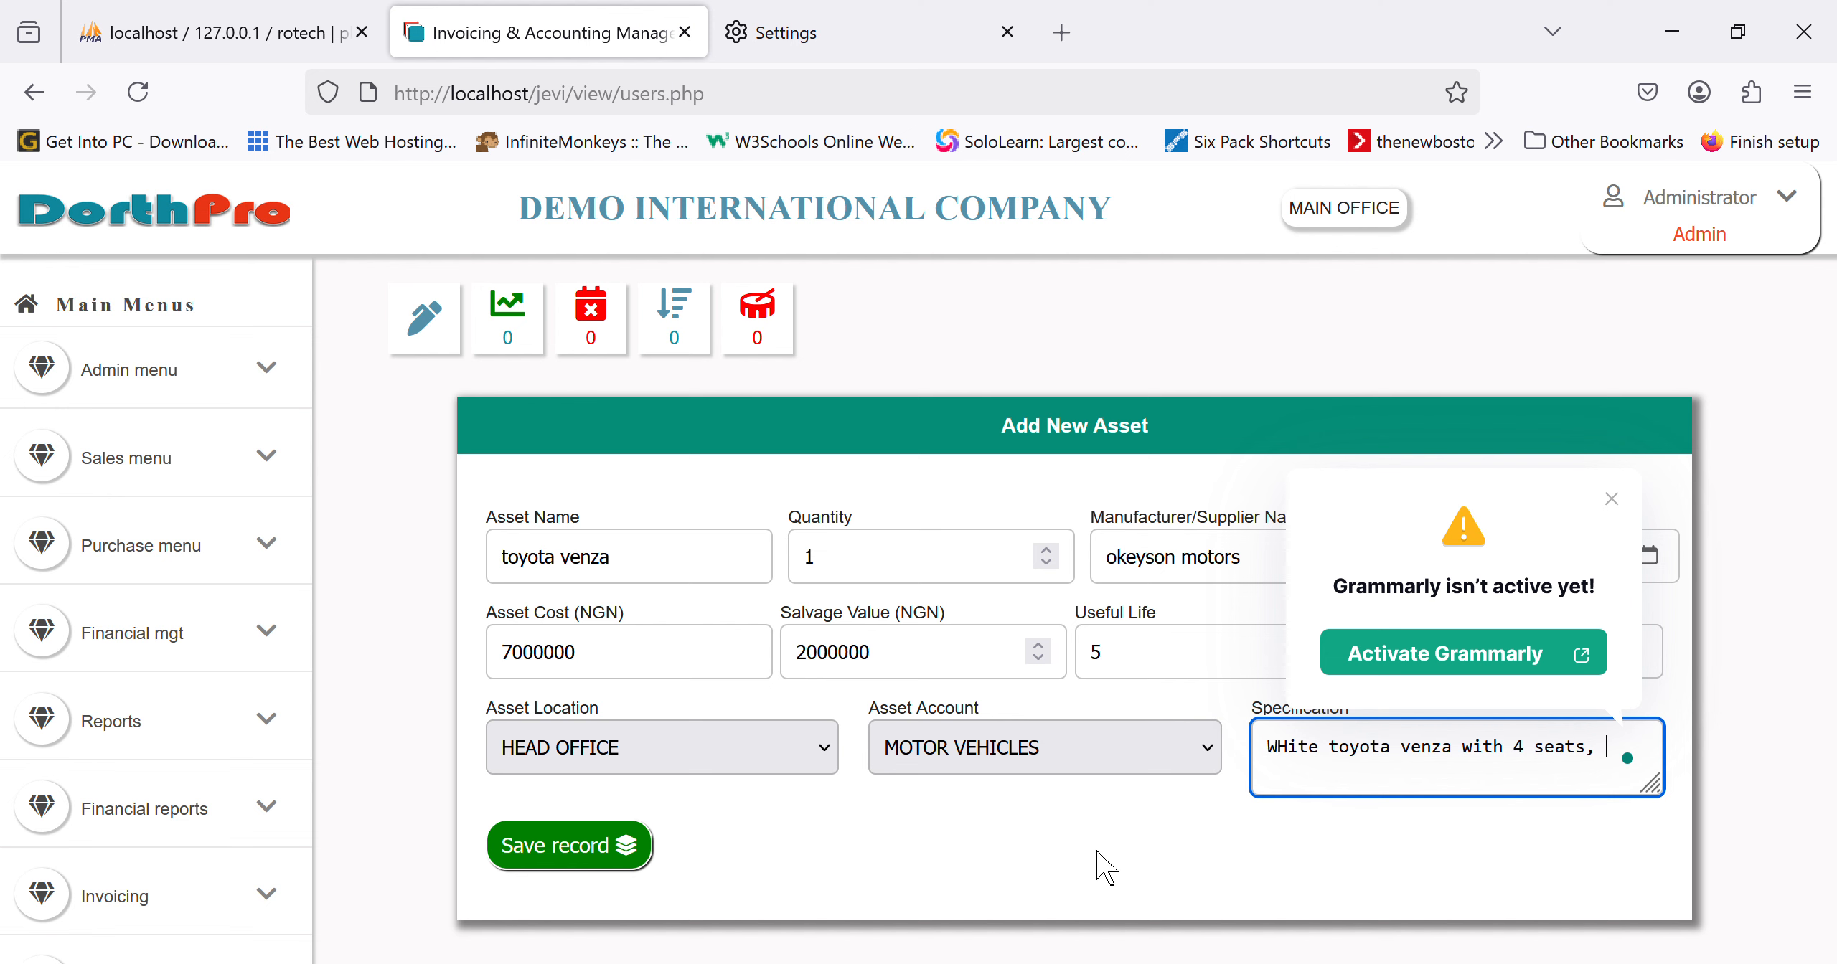
pyautogui.click(624, 847)
# Step: Open the Asset Register and view the Toyota Venza's full details
pyautogui.scroll(-5, 107, 789)
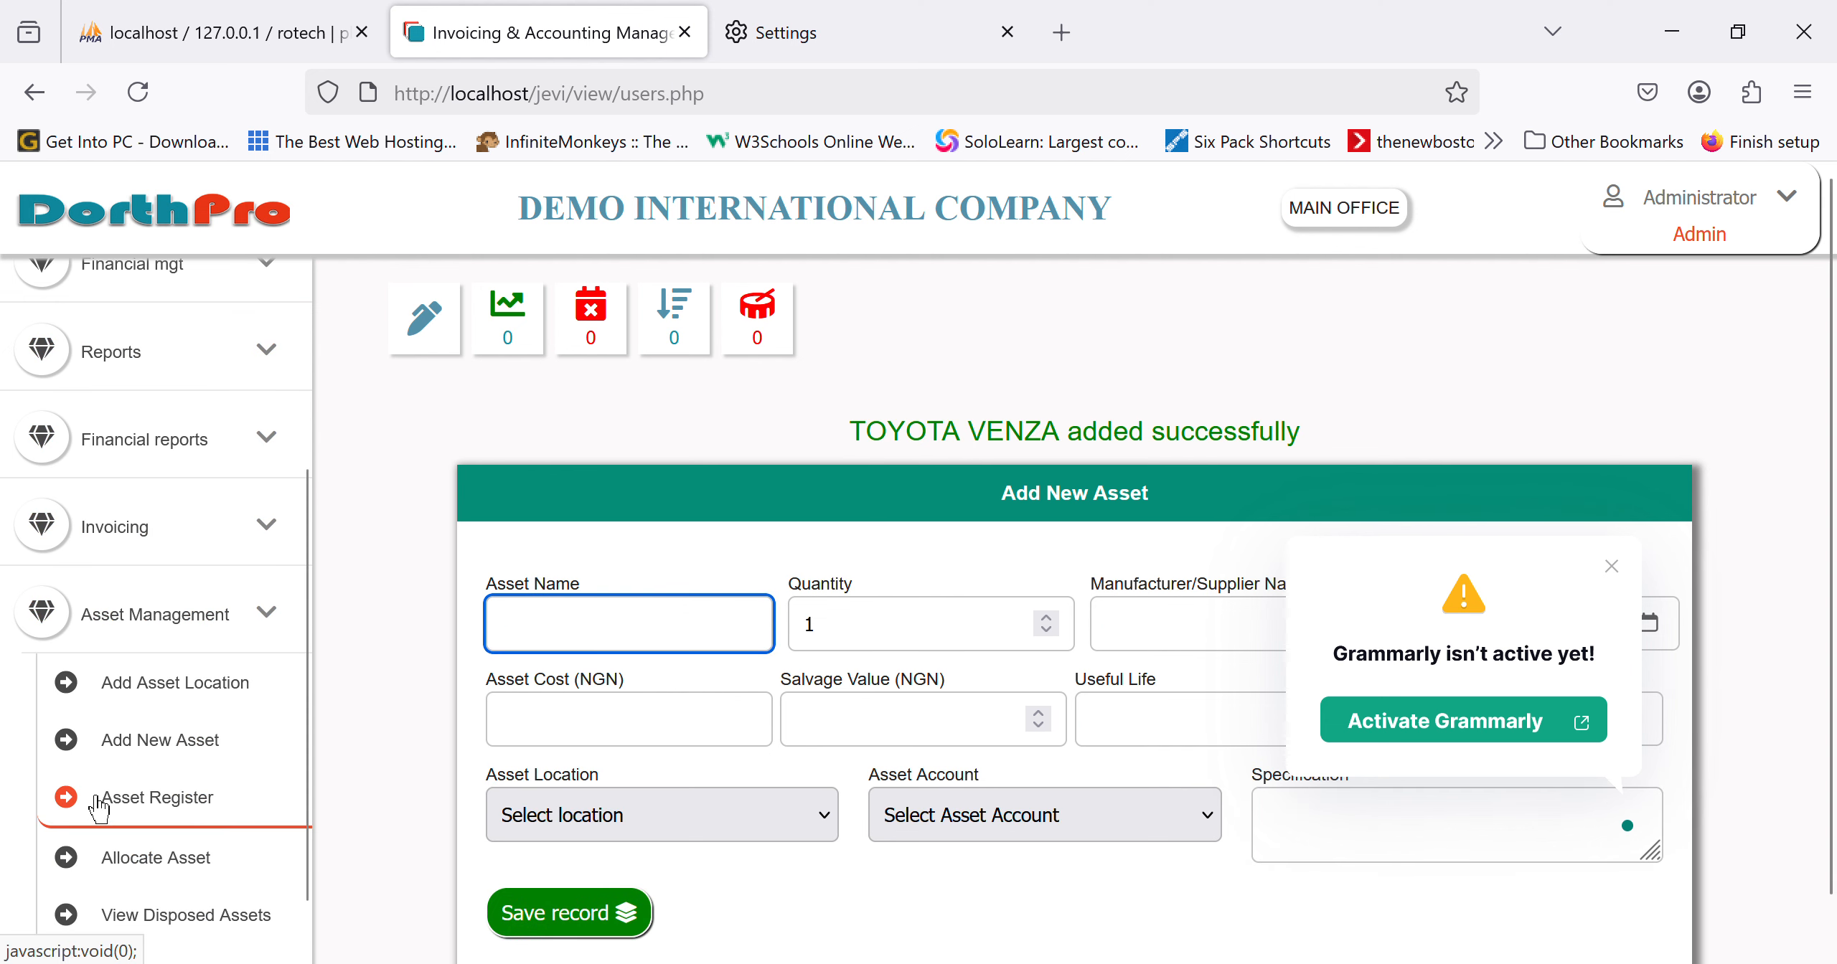
pyautogui.scroll(-3, 98, 809)
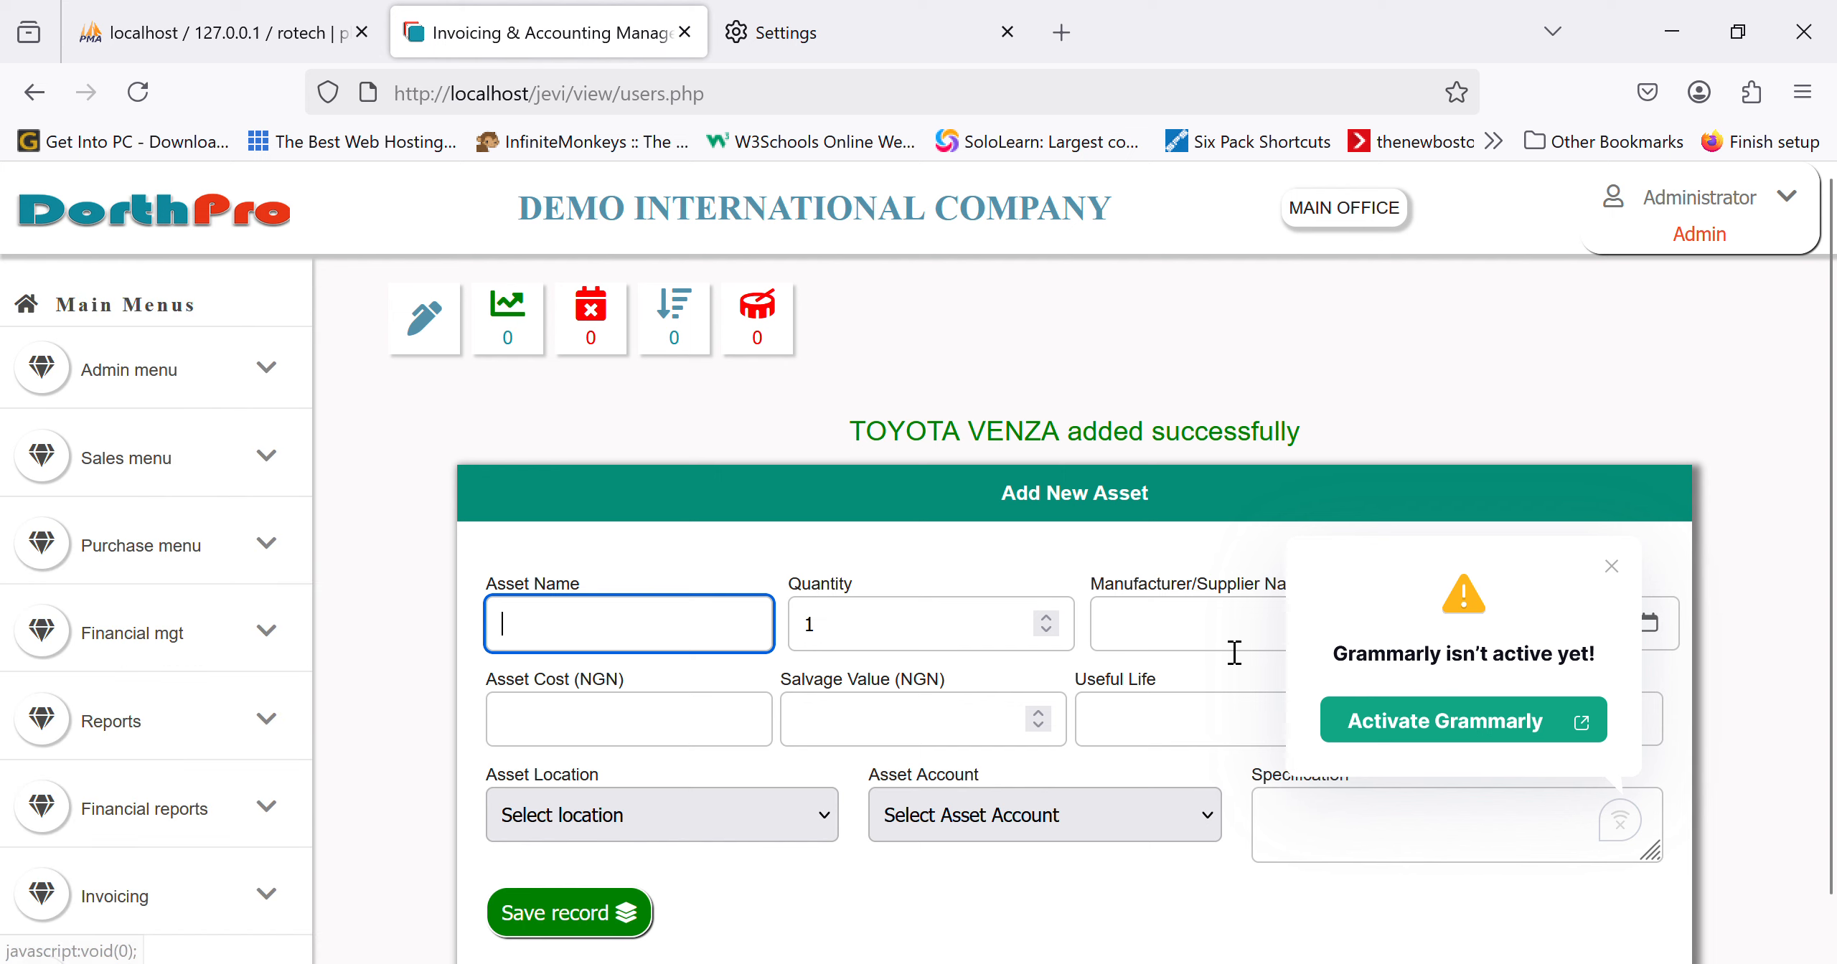
pyautogui.click(1627, 584)
pyautogui.moveTo(39, 868)
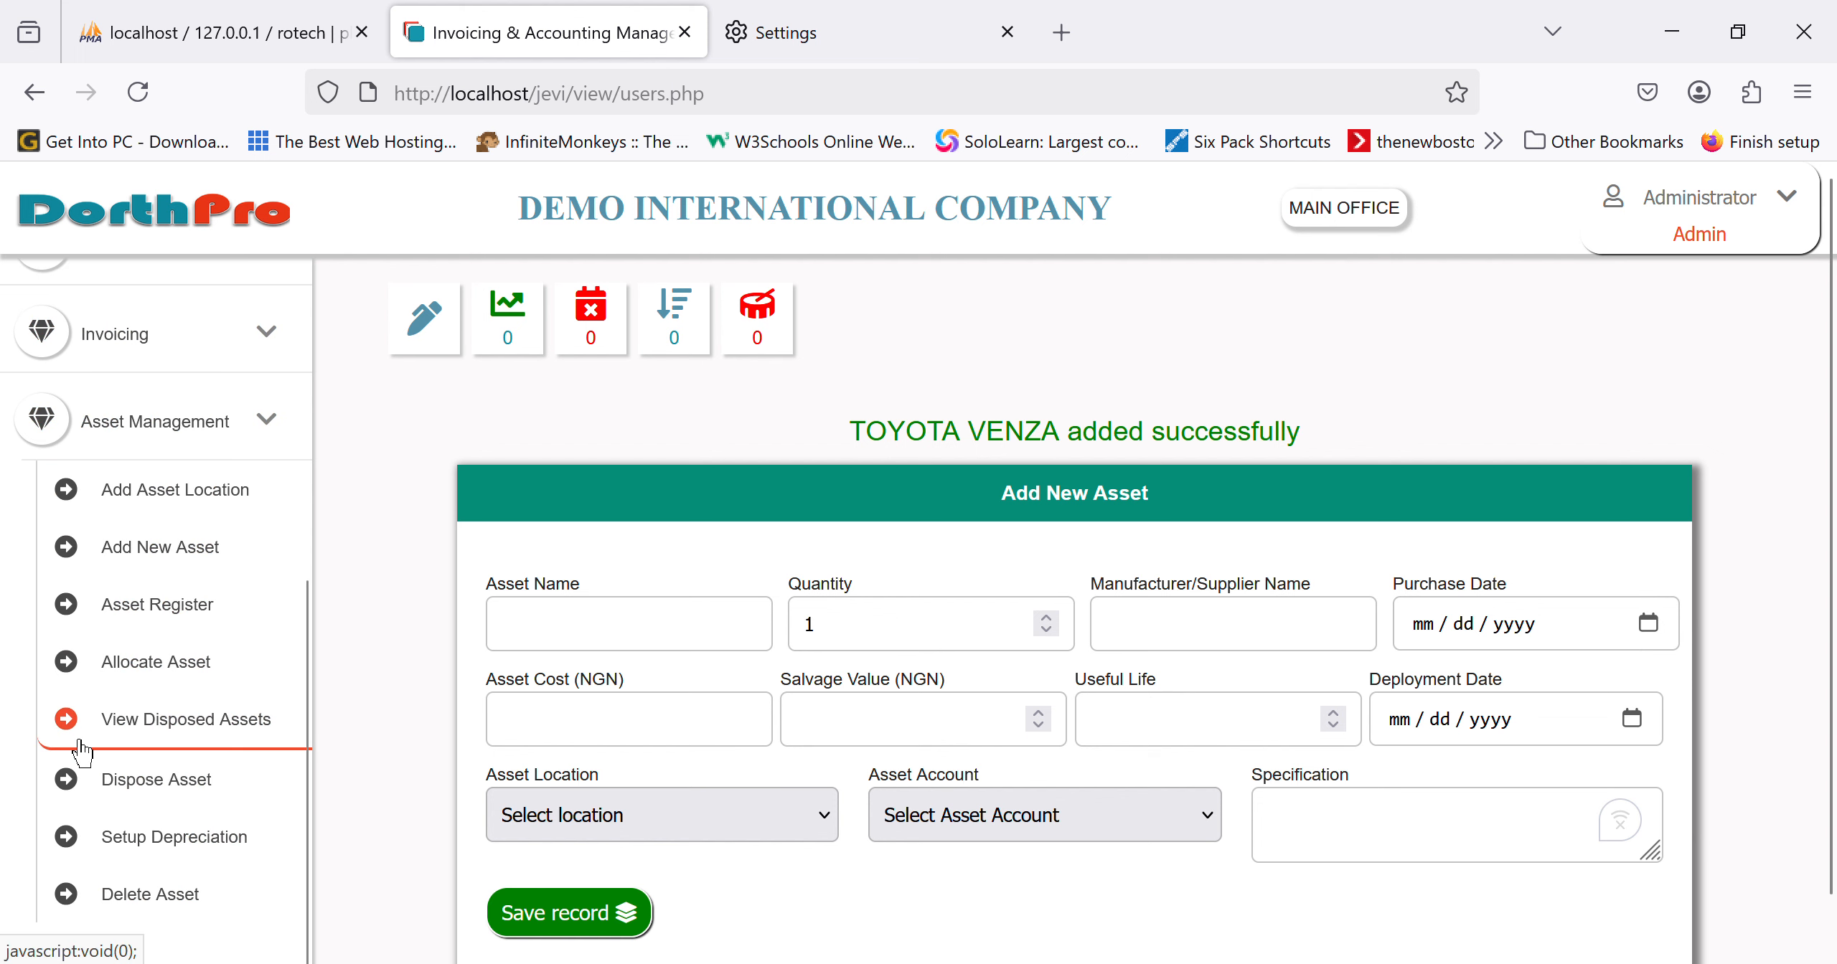
pyautogui.click(185, 633)
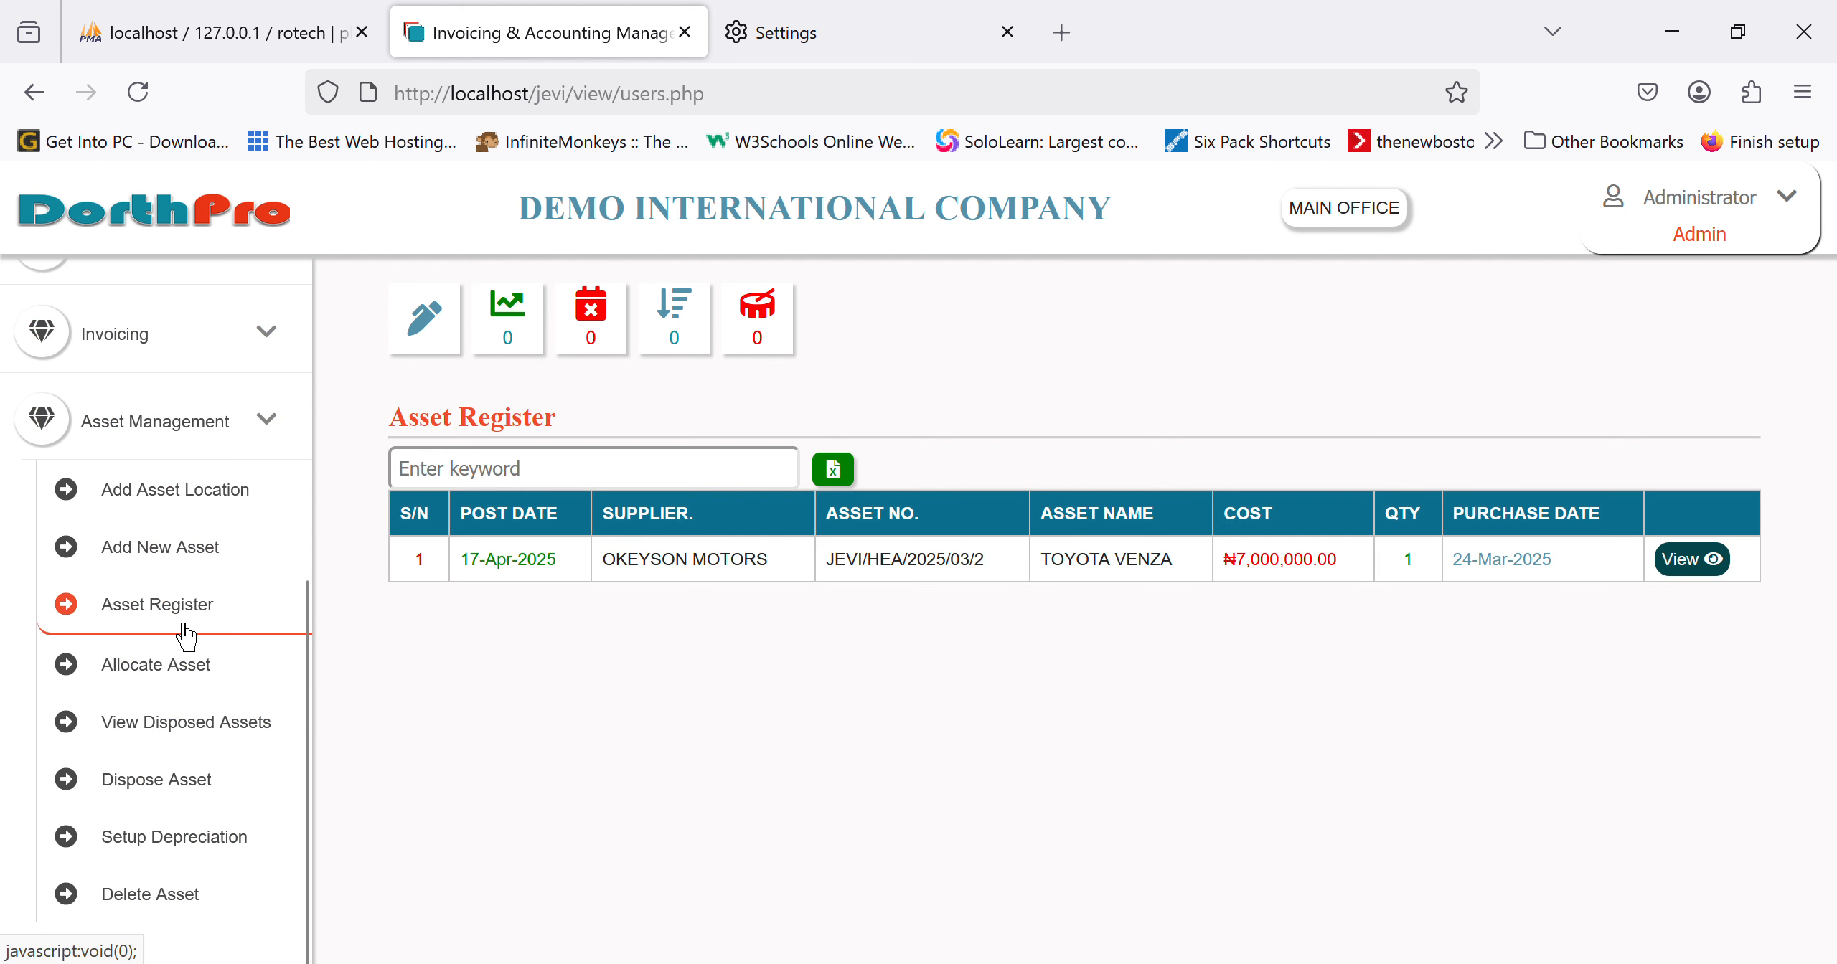
pyautogui.click(1719, 574)
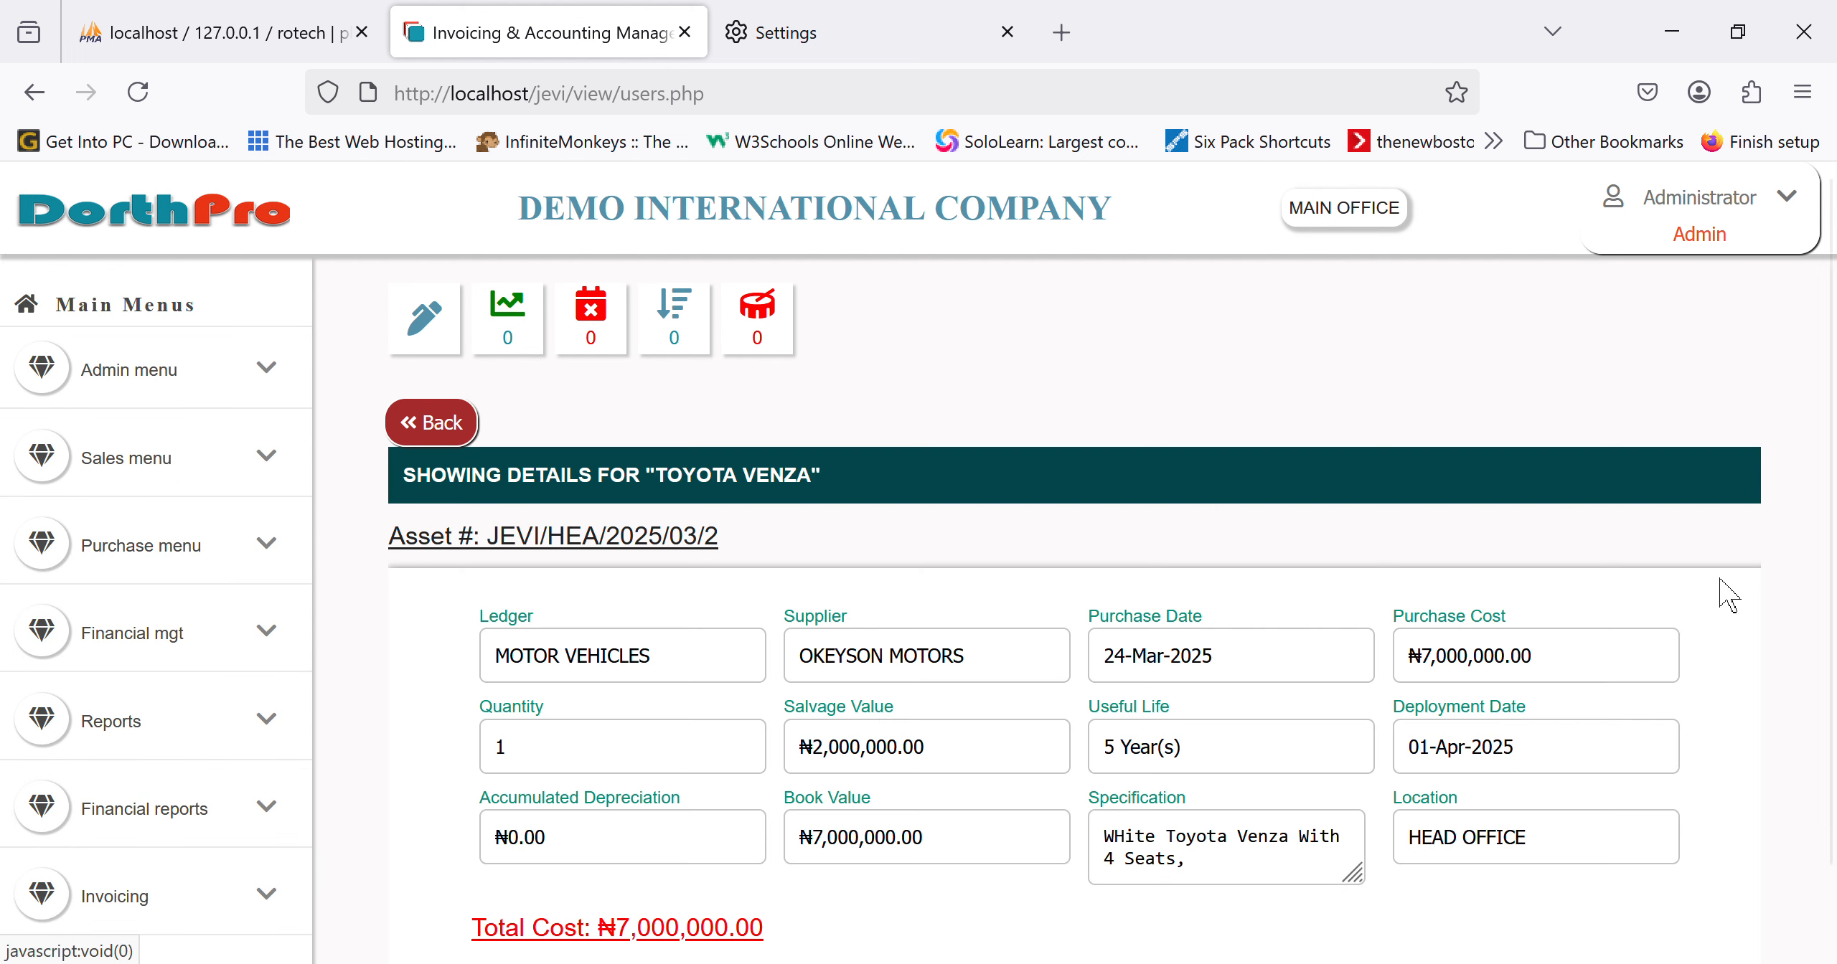
pyautogui.scroll(-2, 1246, 761)
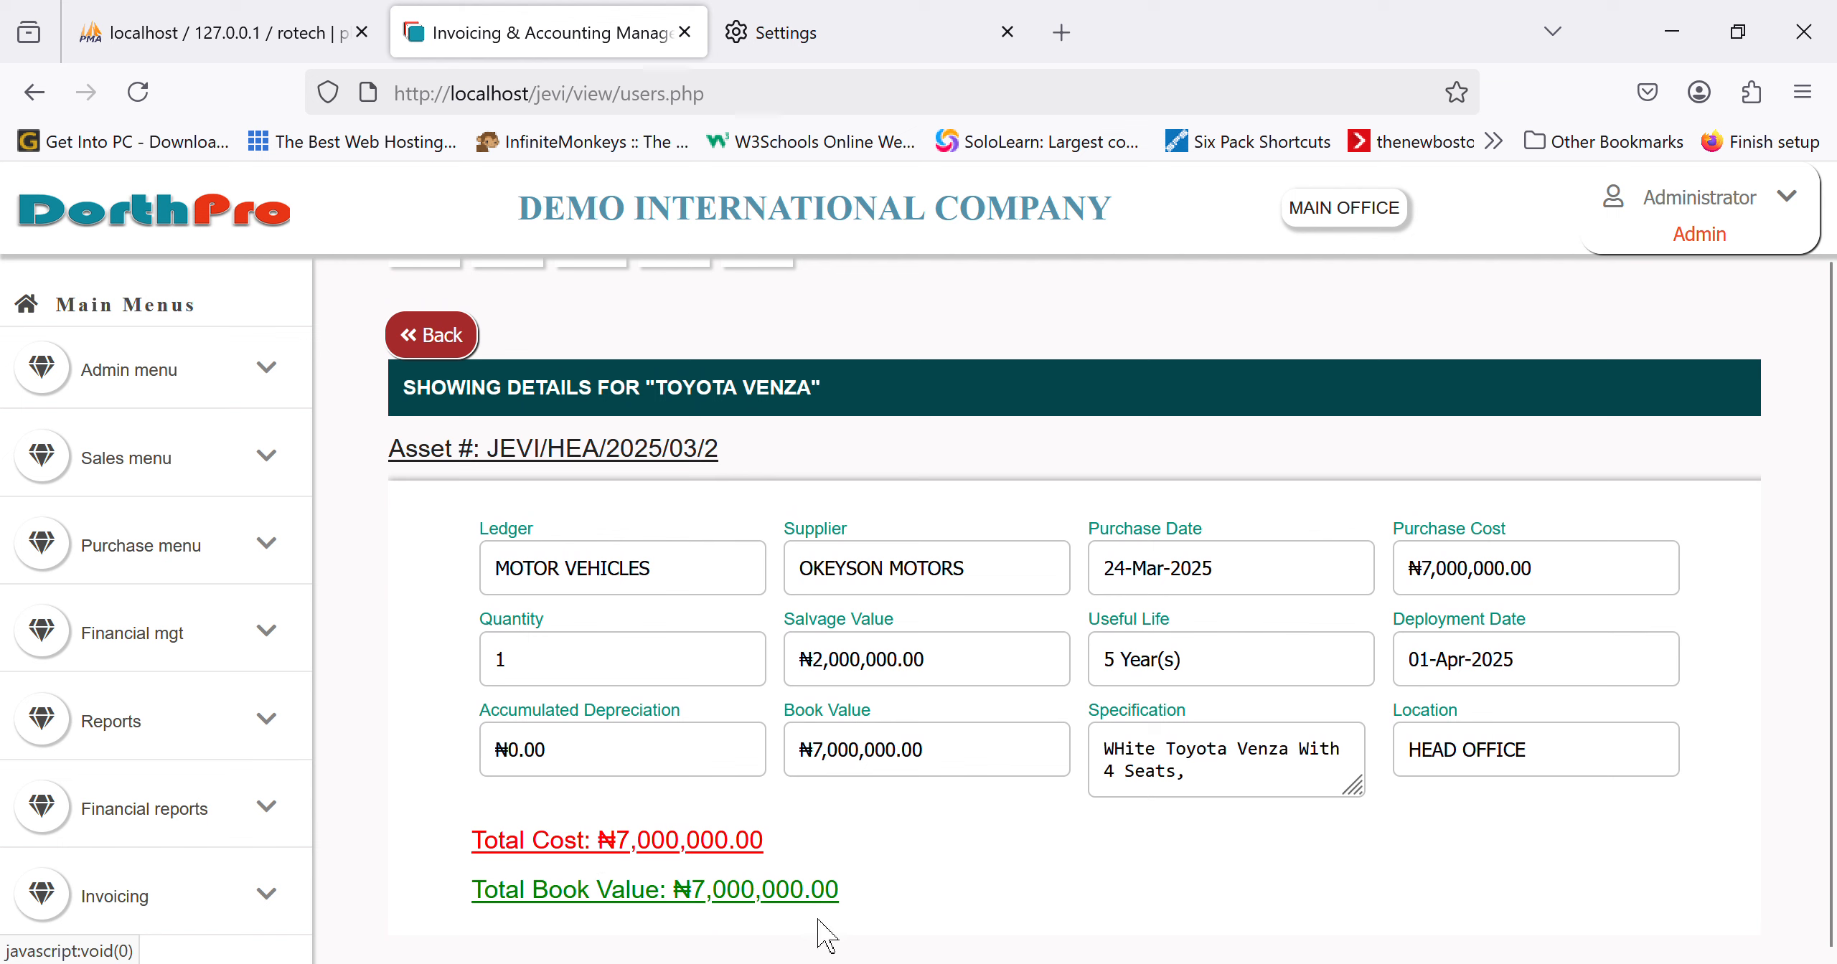
pyautogui.scroll(-6, 192, 893)
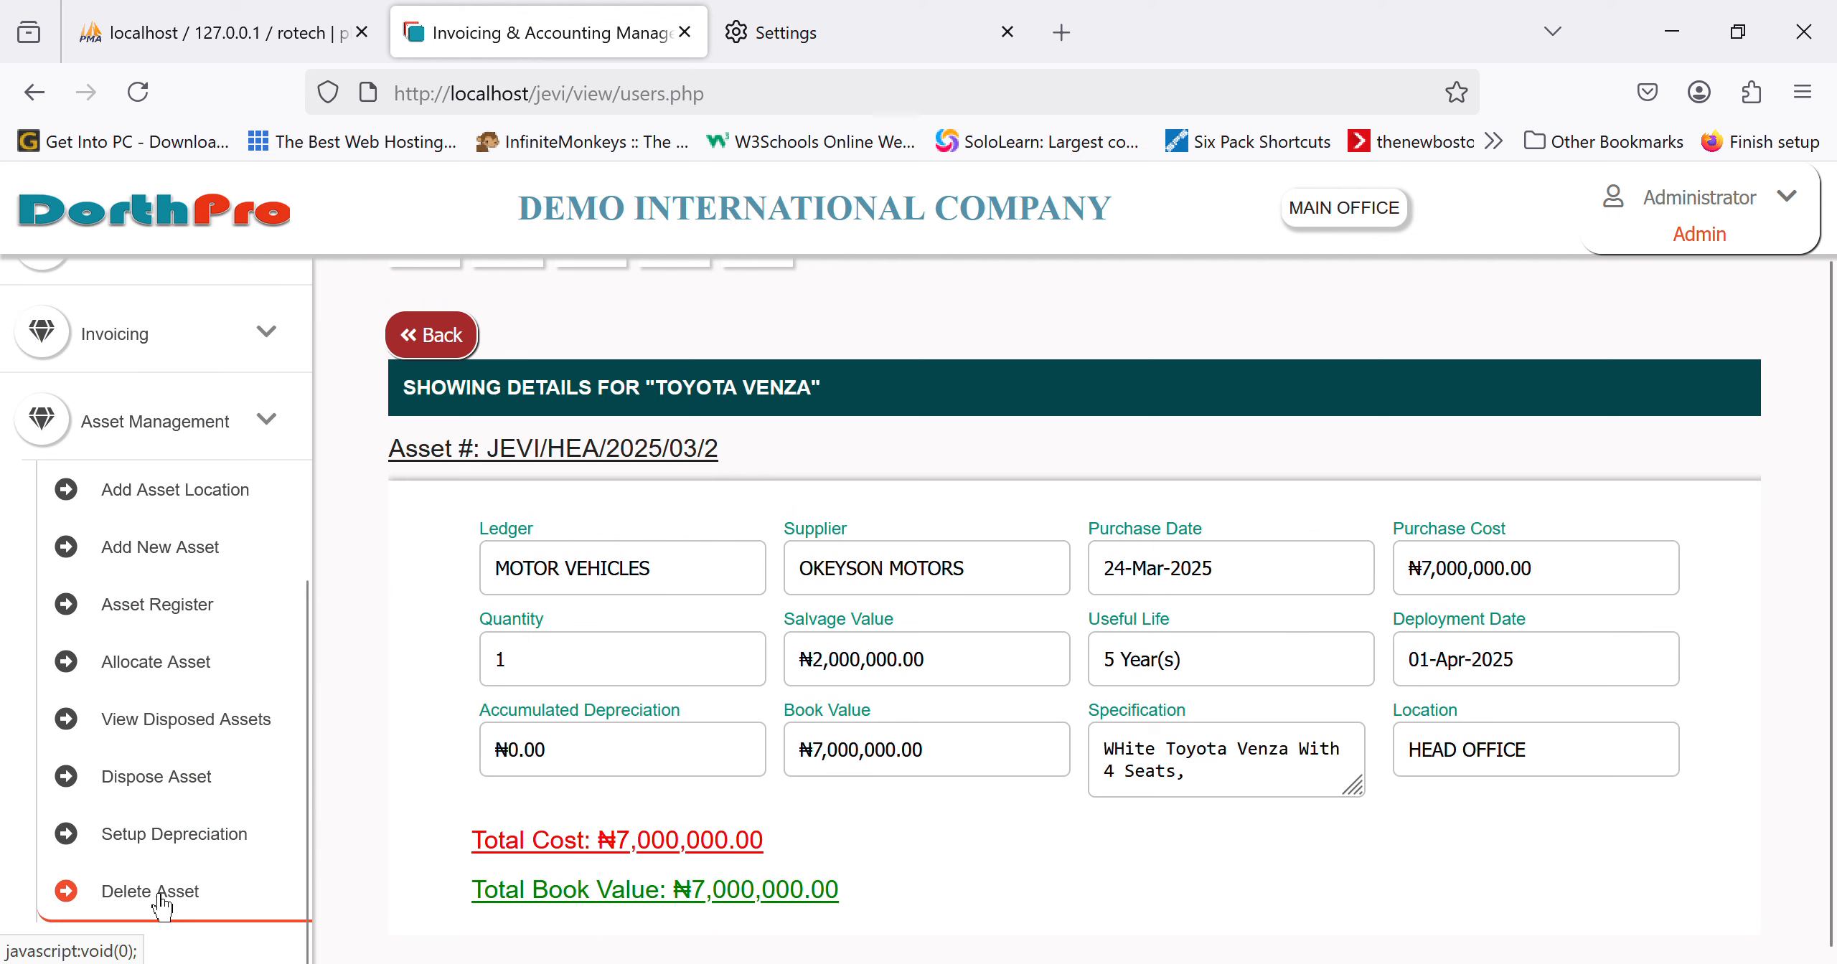
# Step: Browse the Allocate, Dispose and Delete Asset lists, ending on the Toyota Venza's delete entry
pyautogui.click(174, 687)
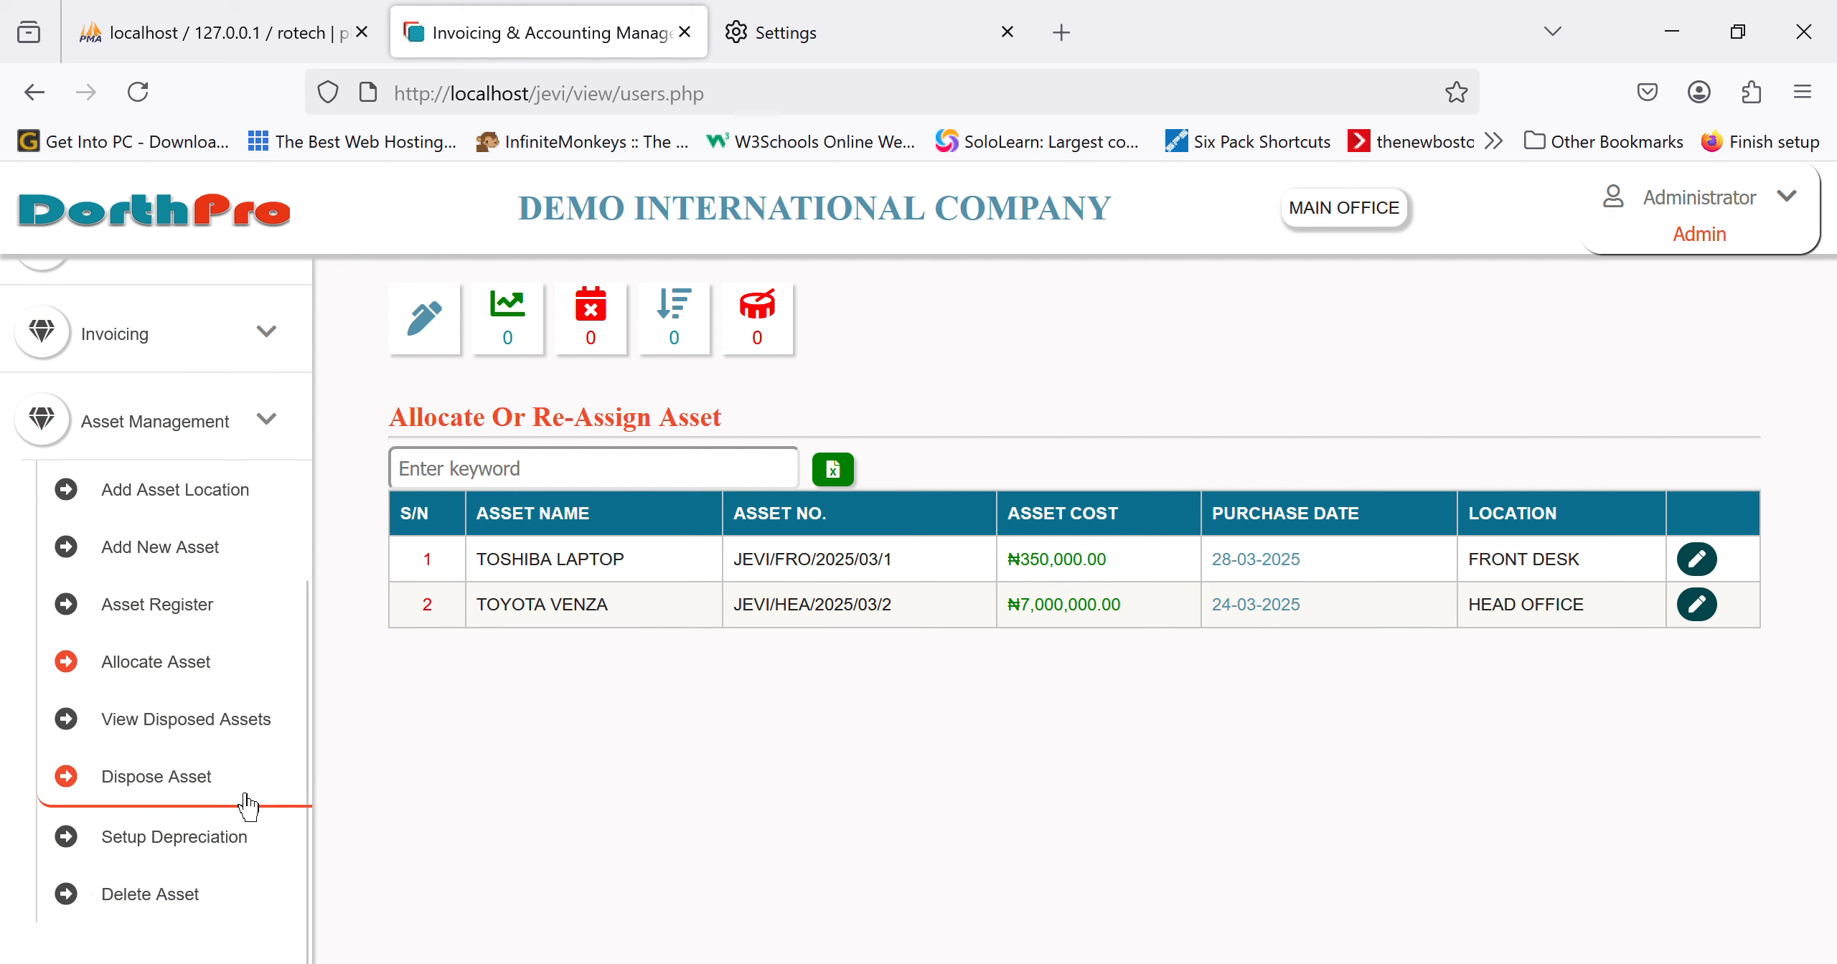
pyautogui.moveTo(65, 718)
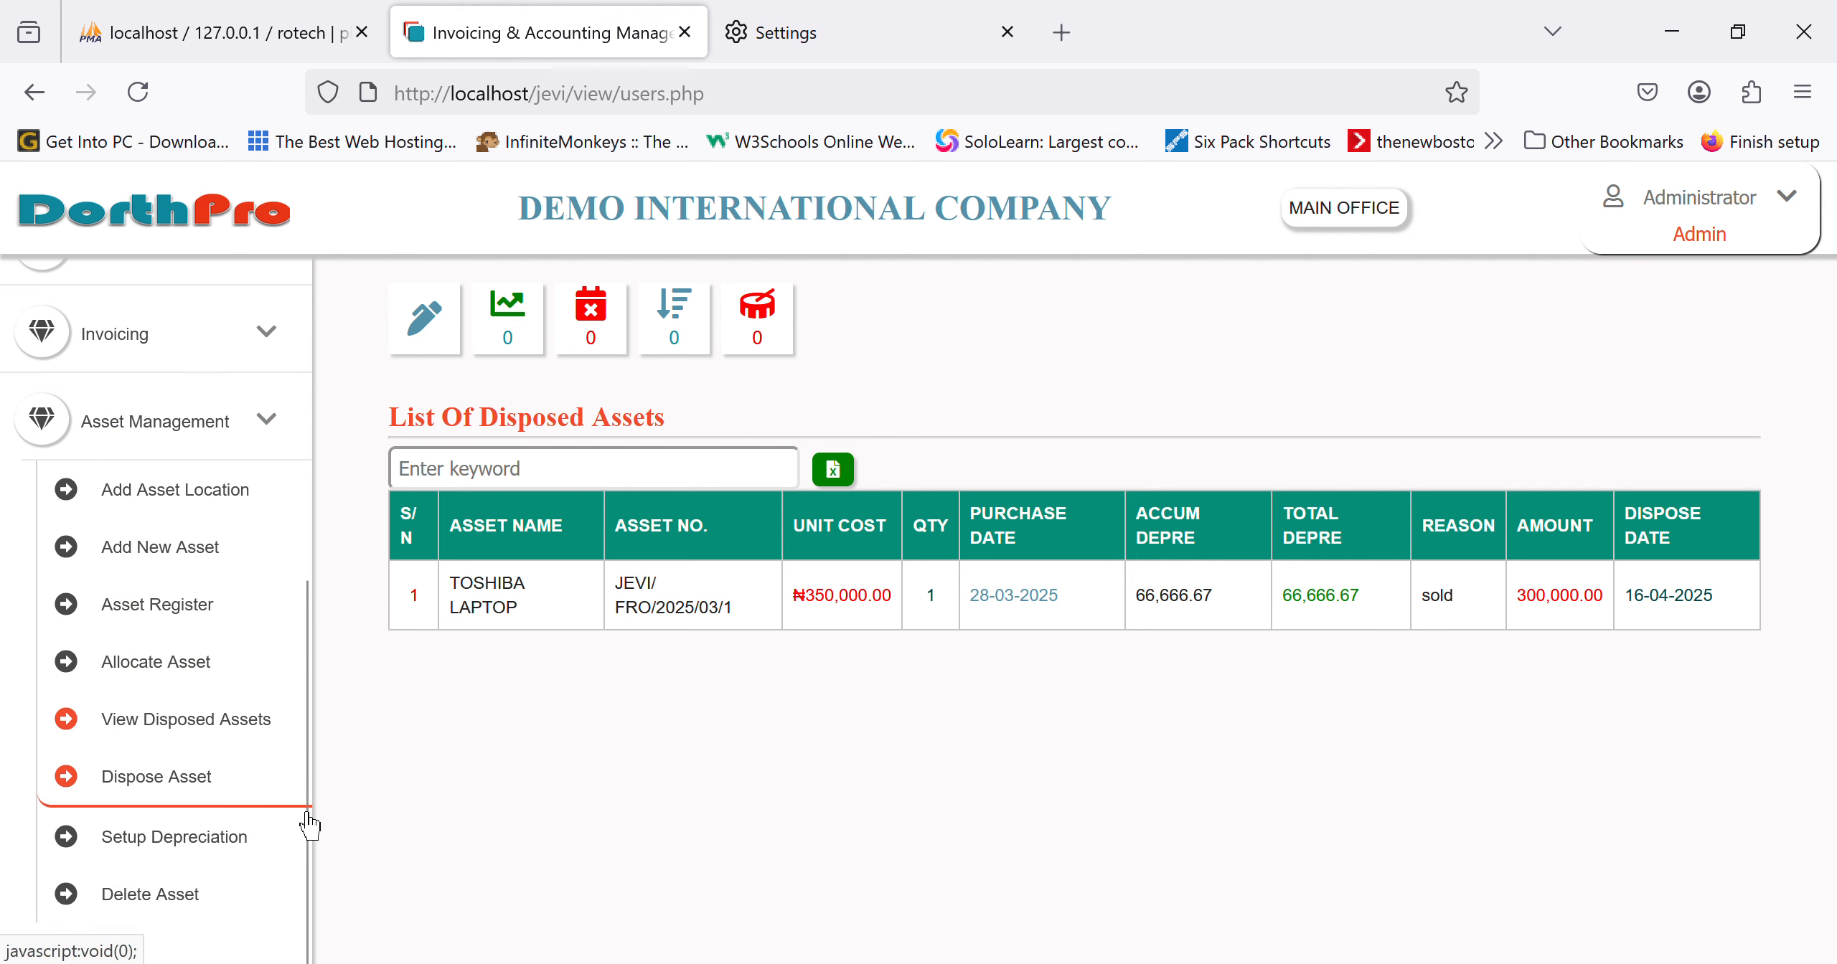
pyautogui.click(152, 809)
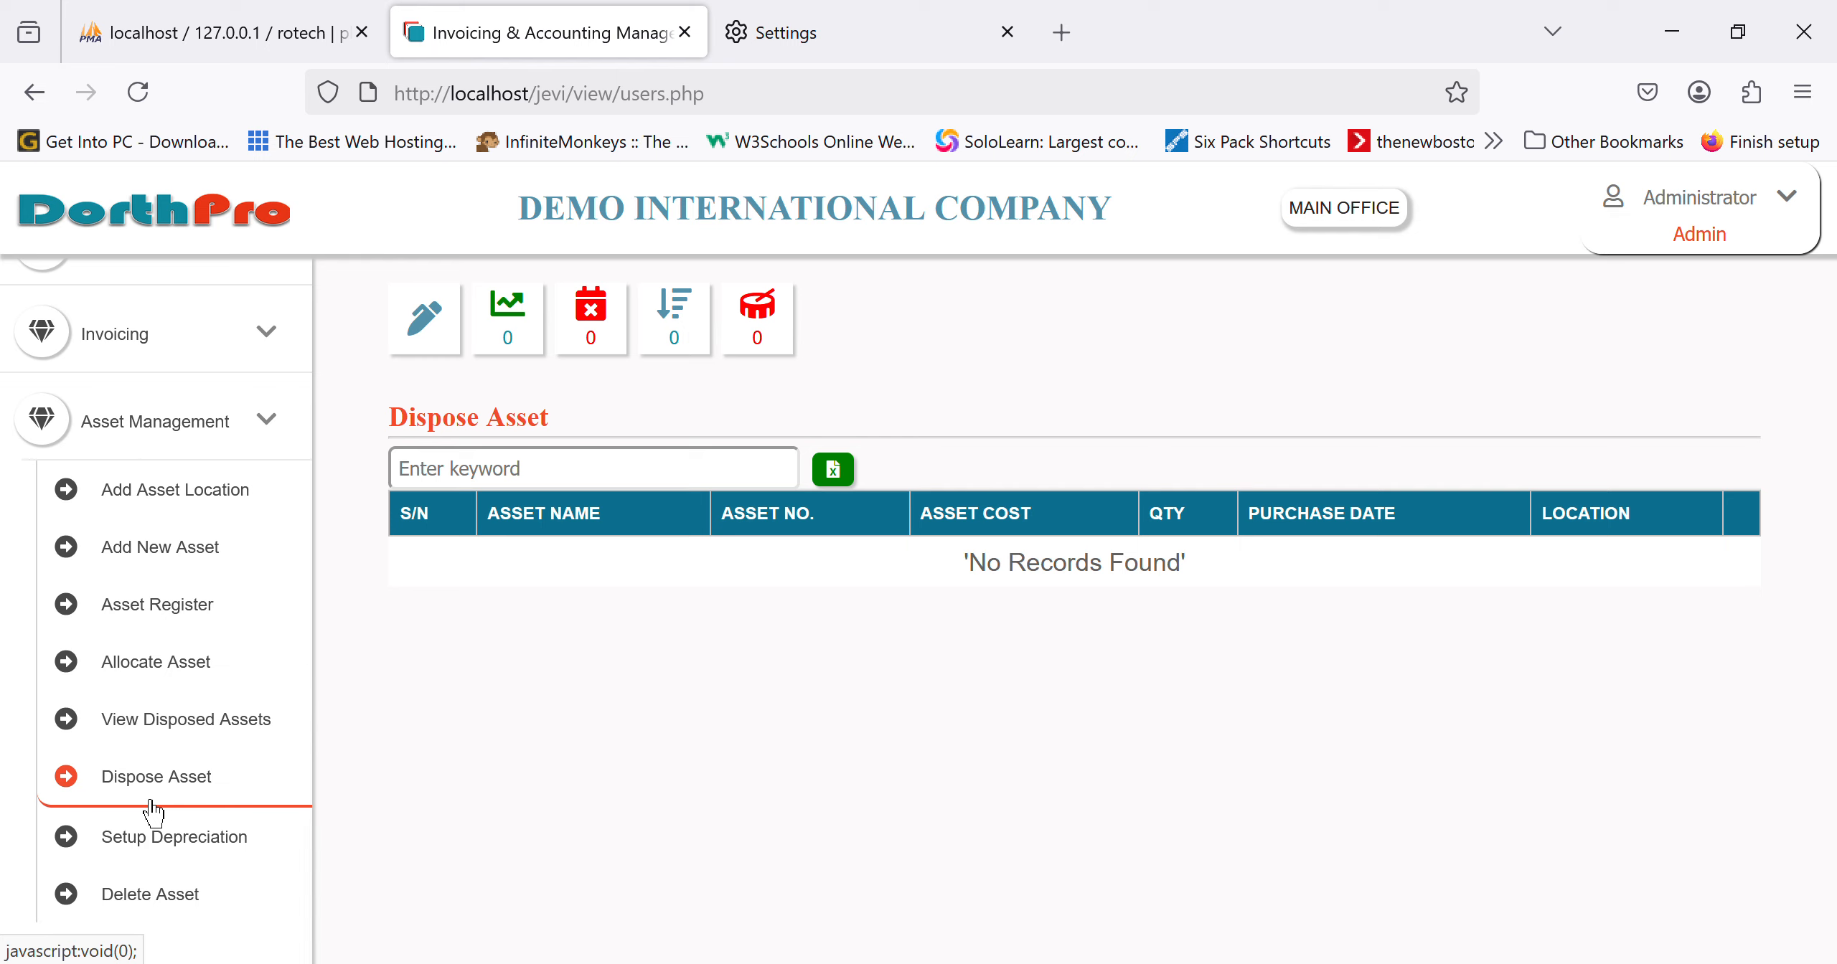
pyautogui.scroll(-1, 176, 864)
pyautogui.click(185, 854)
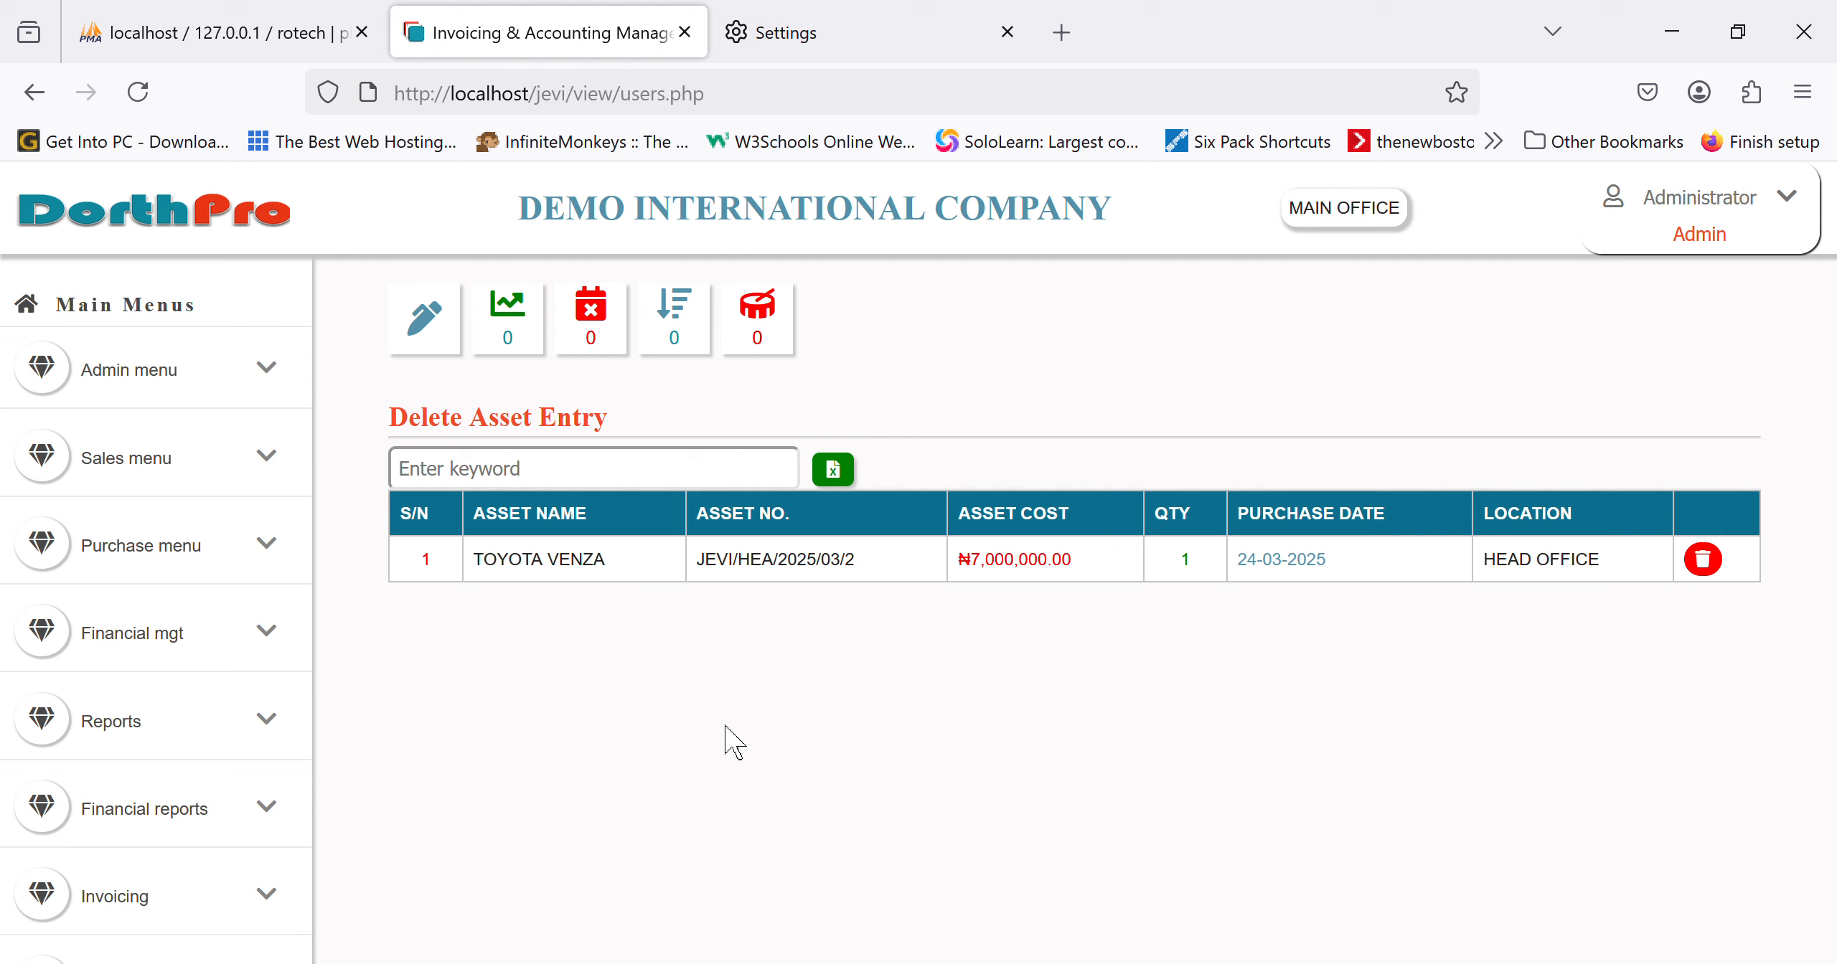
pyautogui.scroll(-5, 131, 771)
# Step: Open the Post Fixed Asset form under Financial management
pyautogui.scroll(-1, 131, 768)
pyautogui.scroll(1, 132, 768)
pyautogui.scroll(-1, 203, 894)
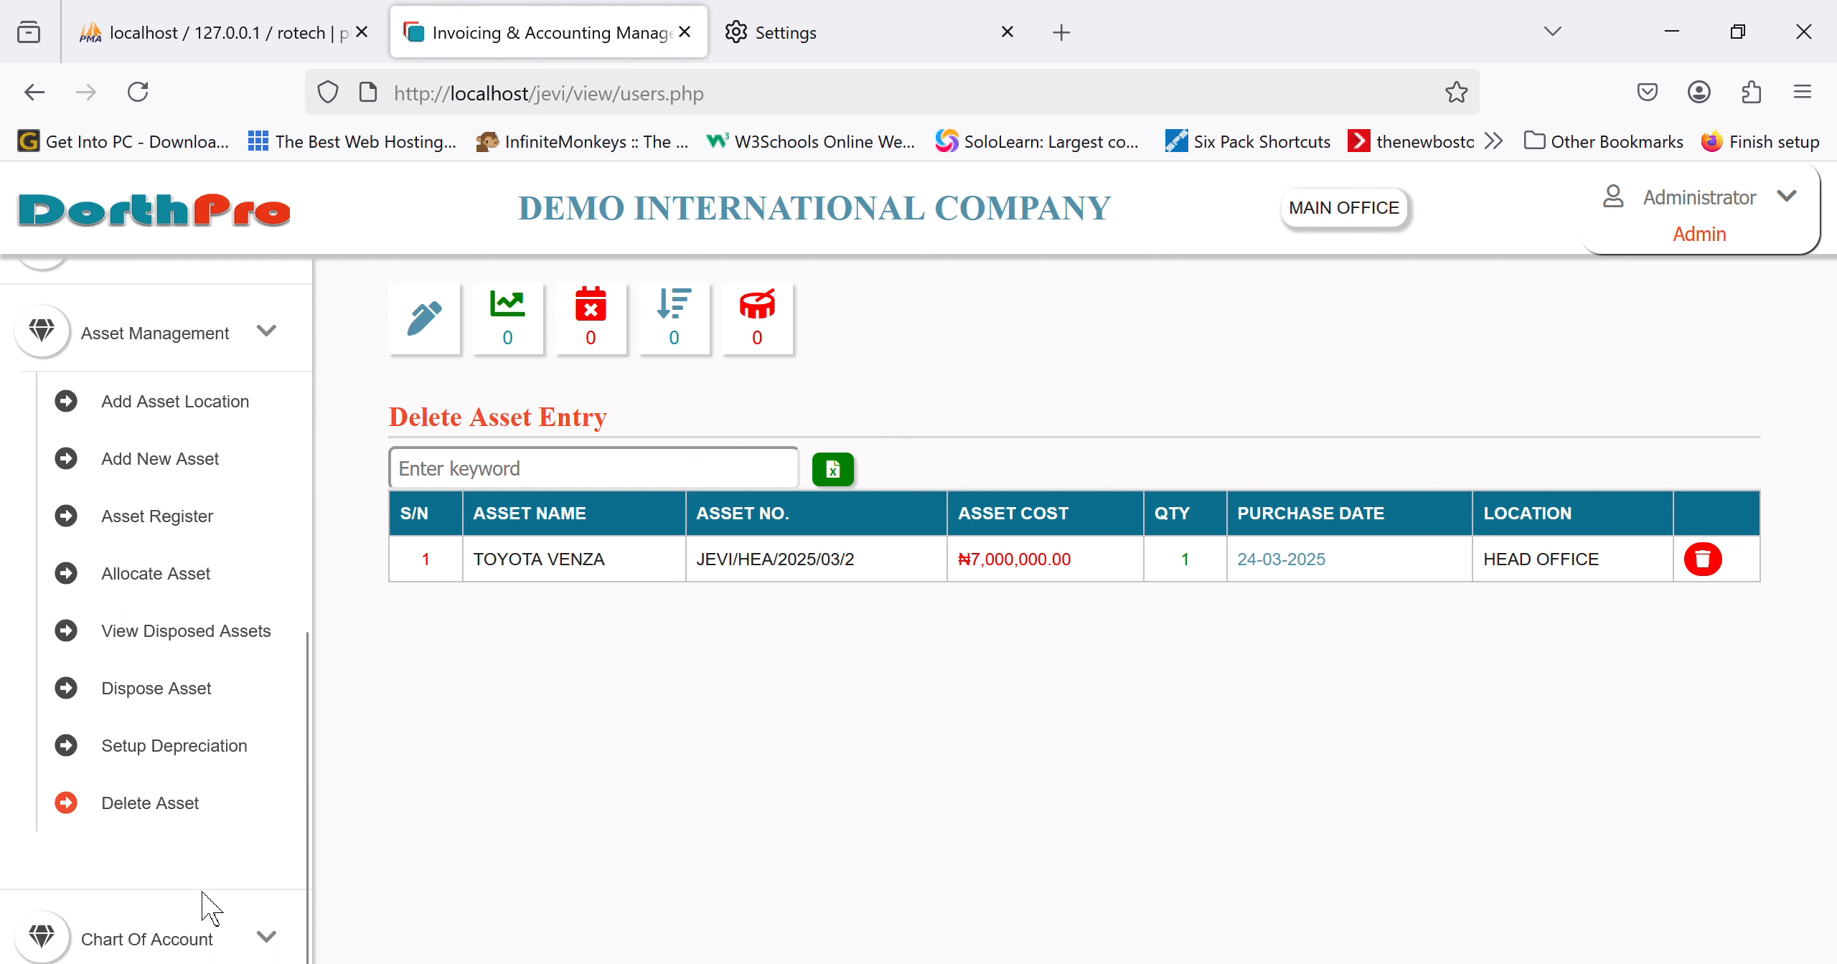
pyautogui.click(201, 362)
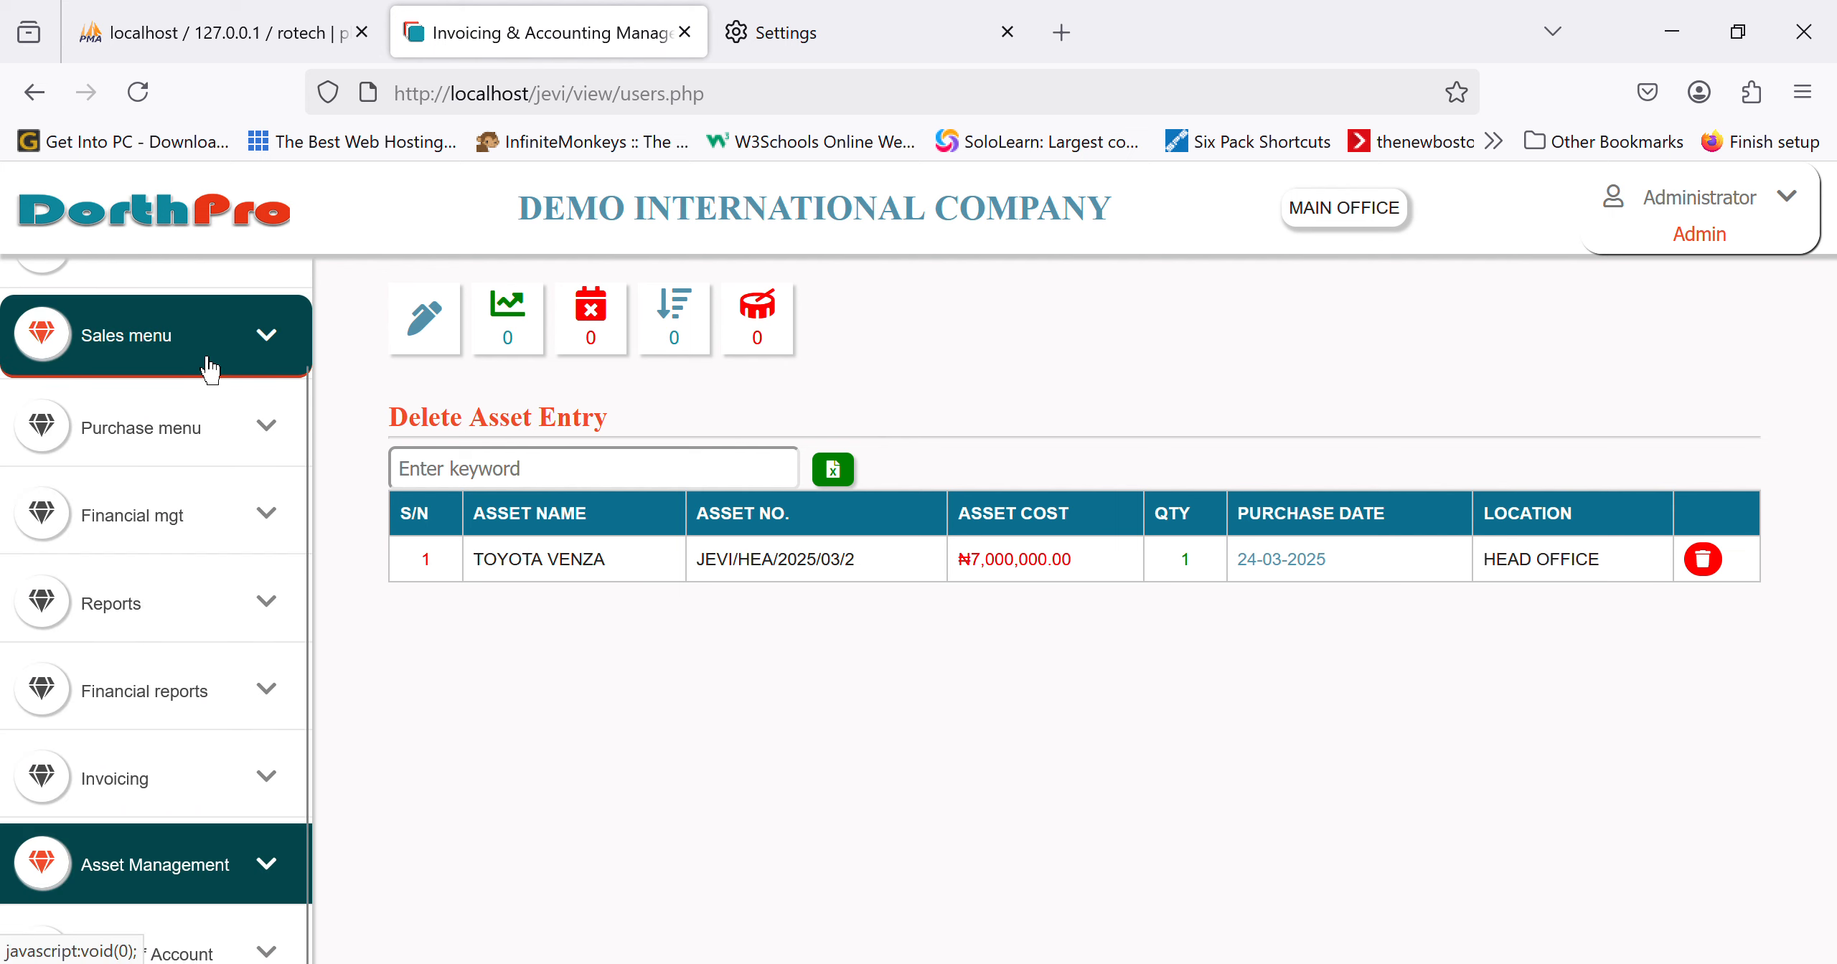
pyautogui.scroll(2, 205, 359)
pyautogui.click(165, 645)
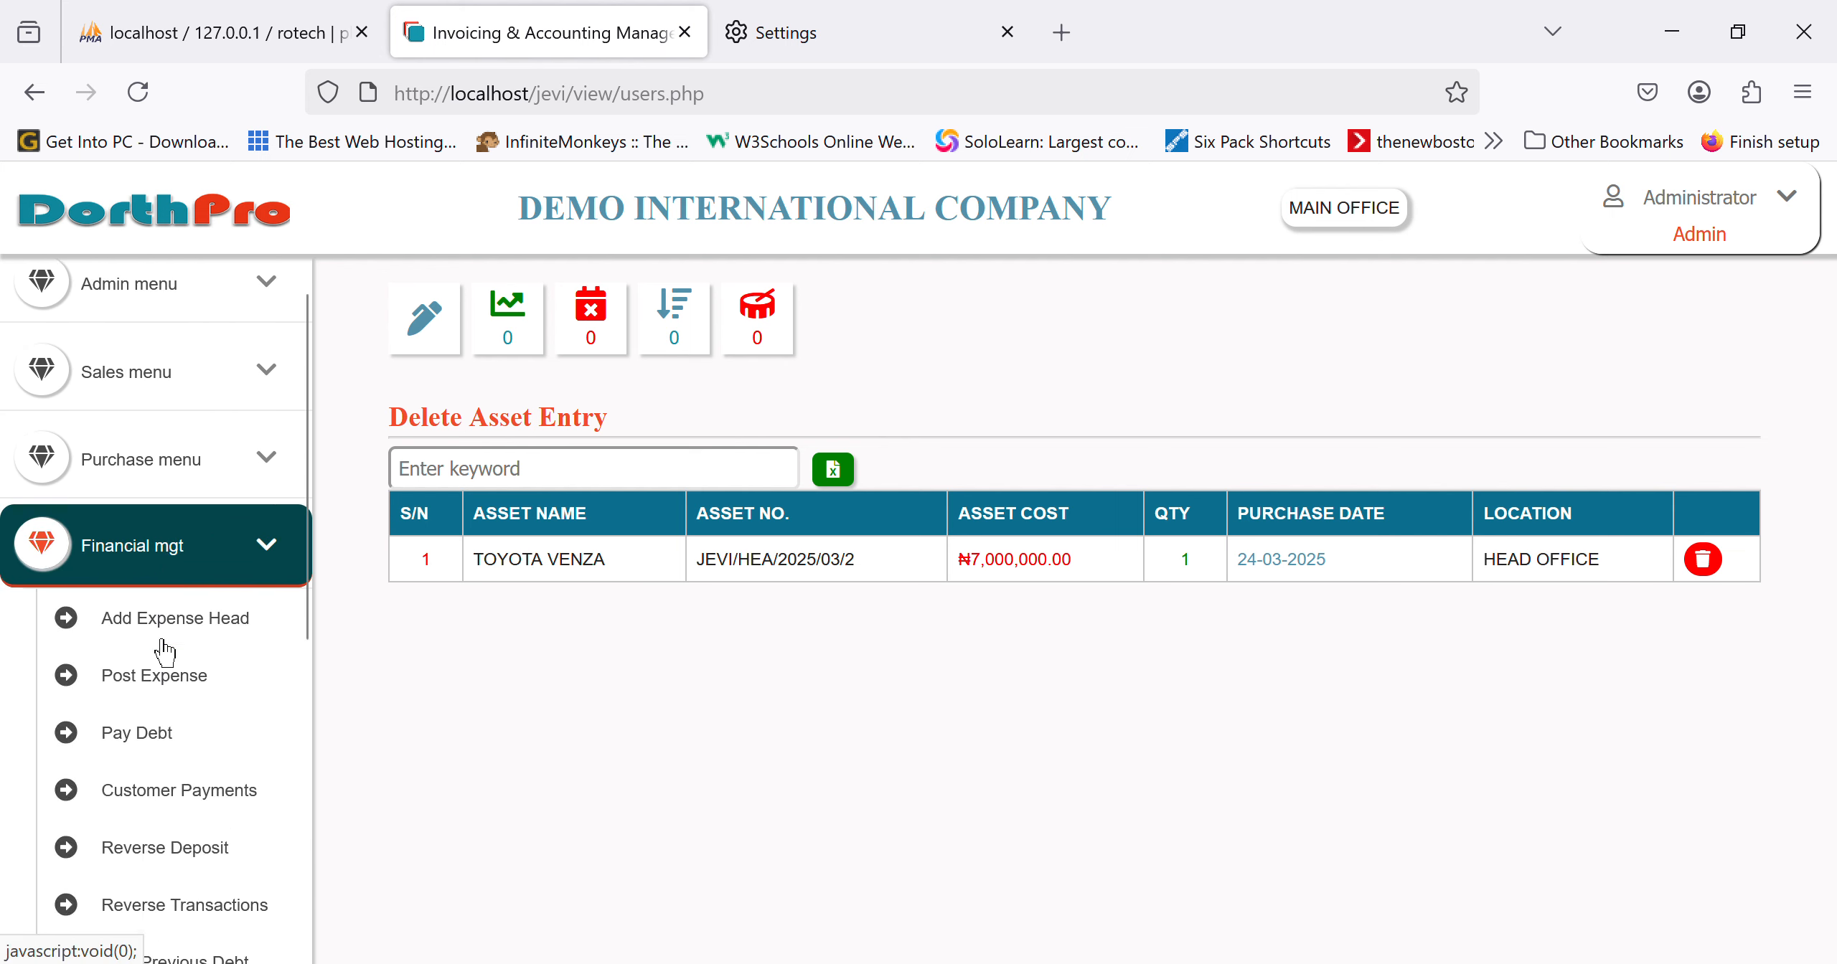
pyautogui.scroll(-4, 165, 649)
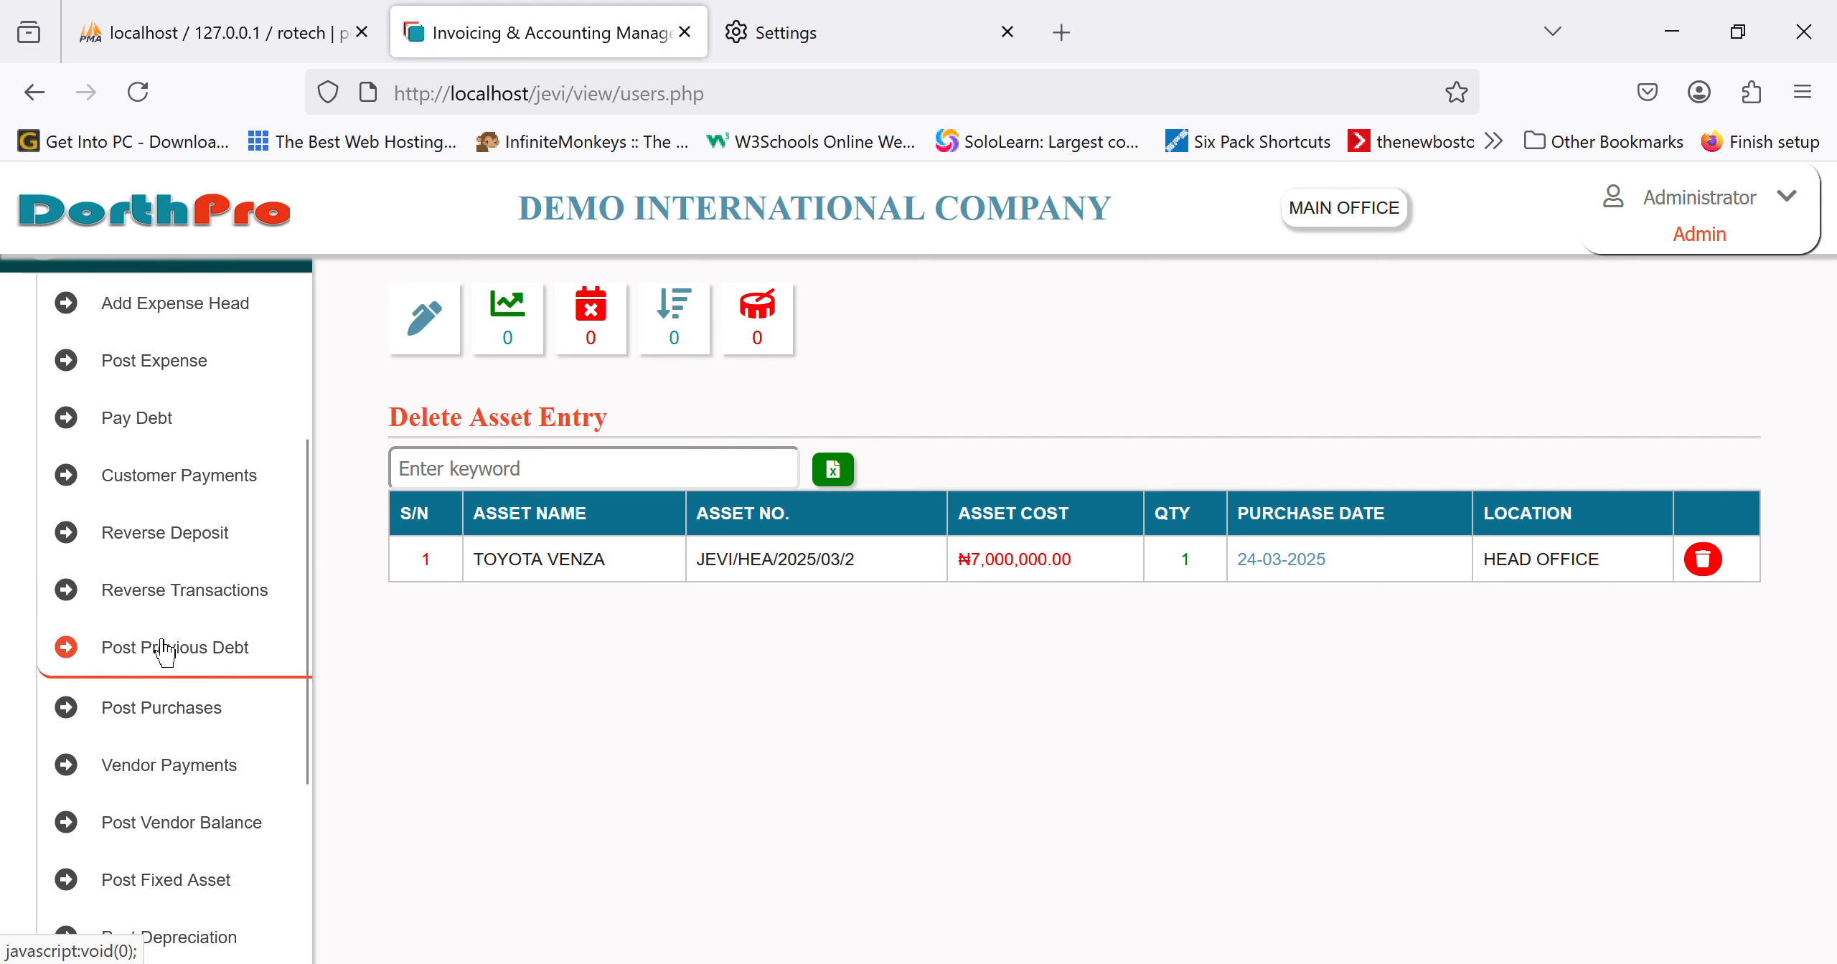
pyautogui.scroll(-3, 165, 649)
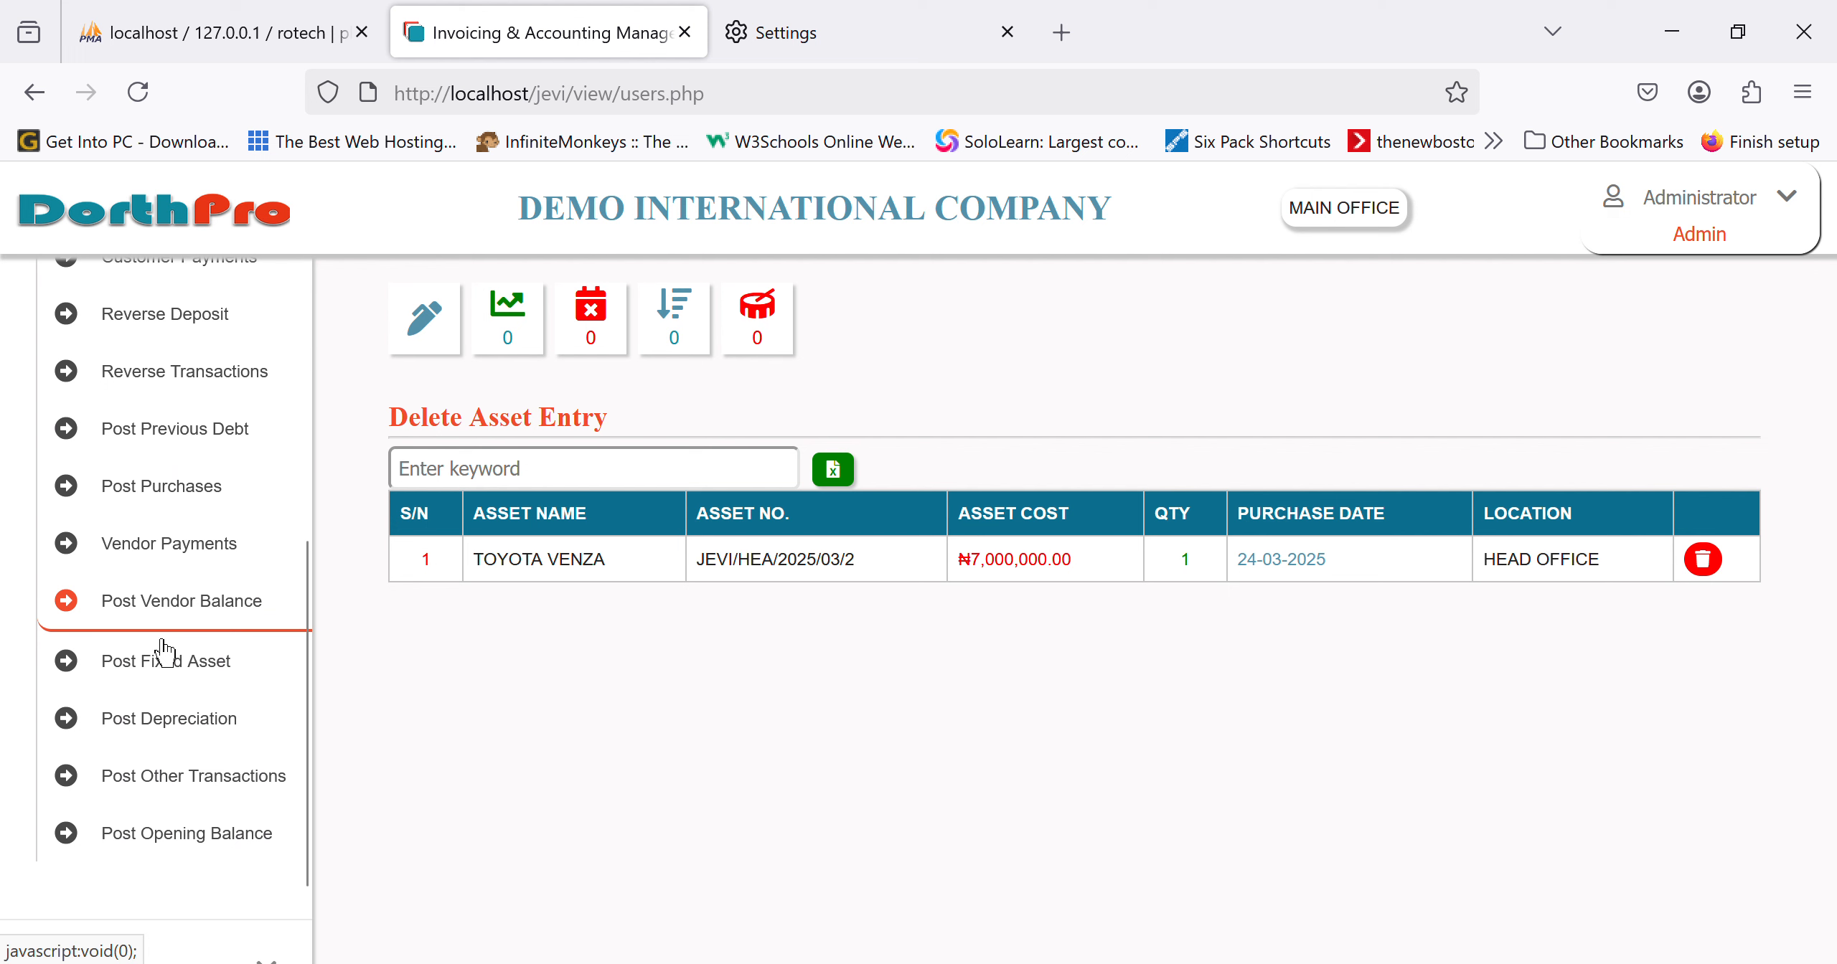
pyautogui.click(165, 653)
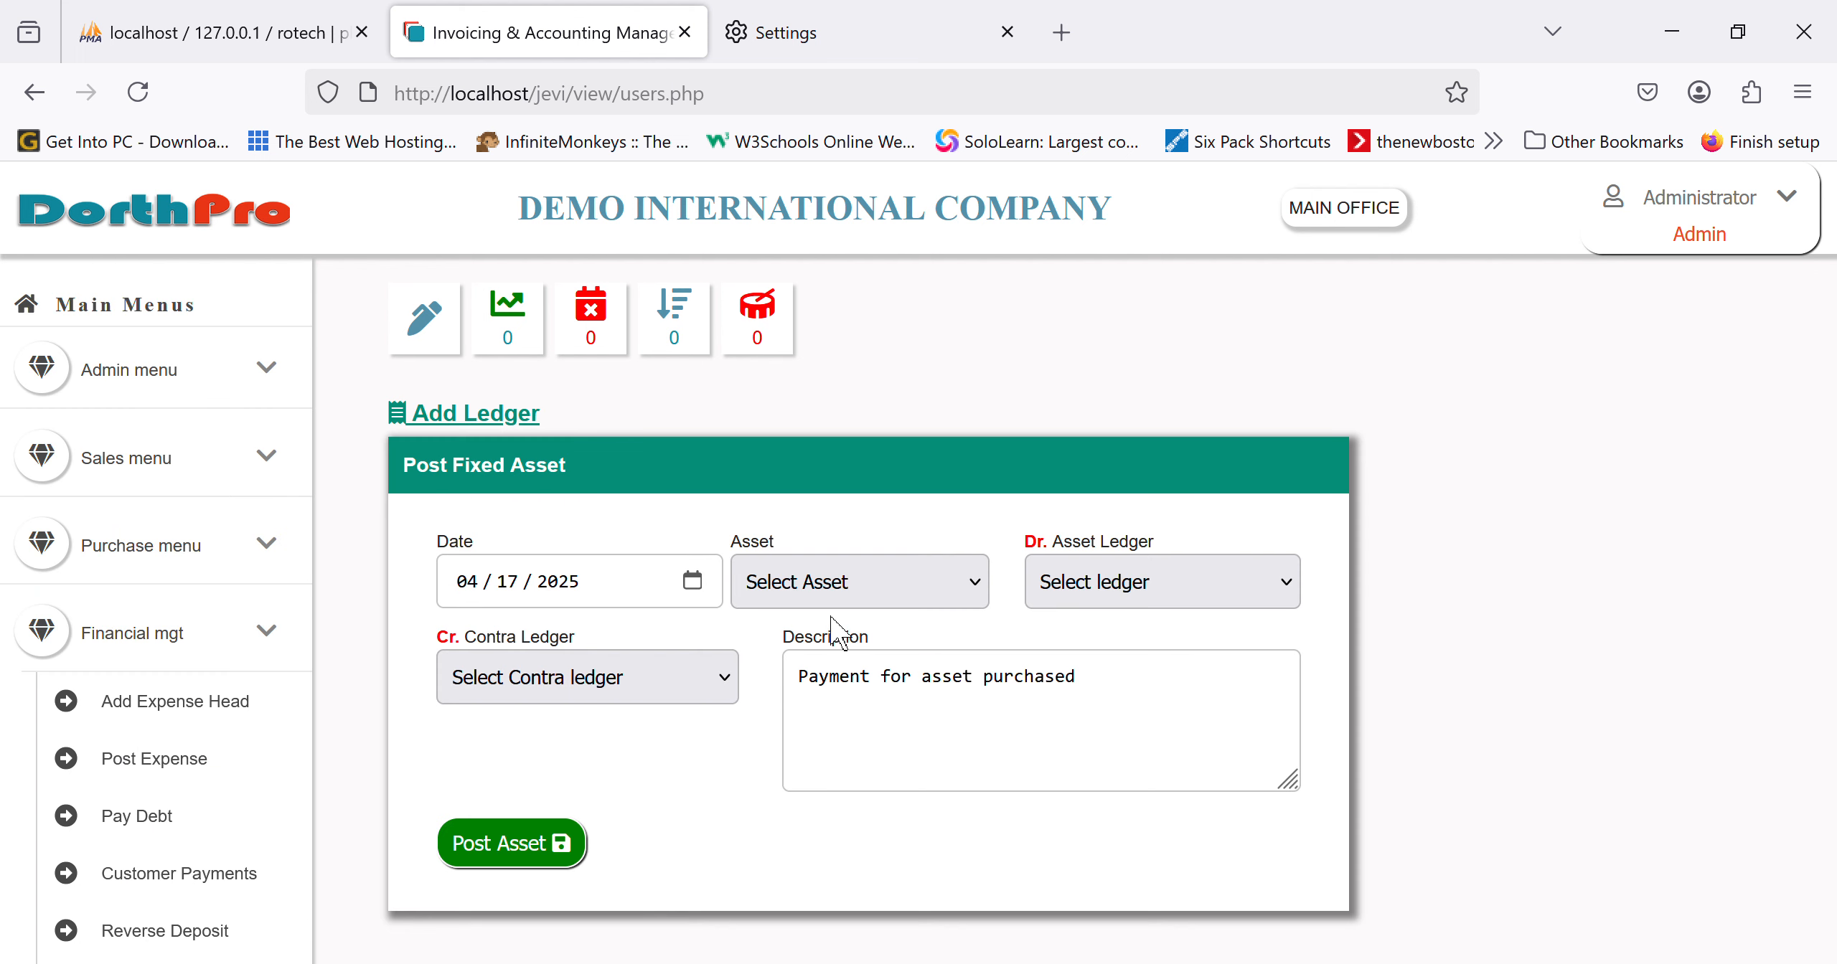
# Step: Post TOYOTA VENZA as a fixed asset with STANBIC IBTC as the contra ledger
pyautogui.click(824, 665)
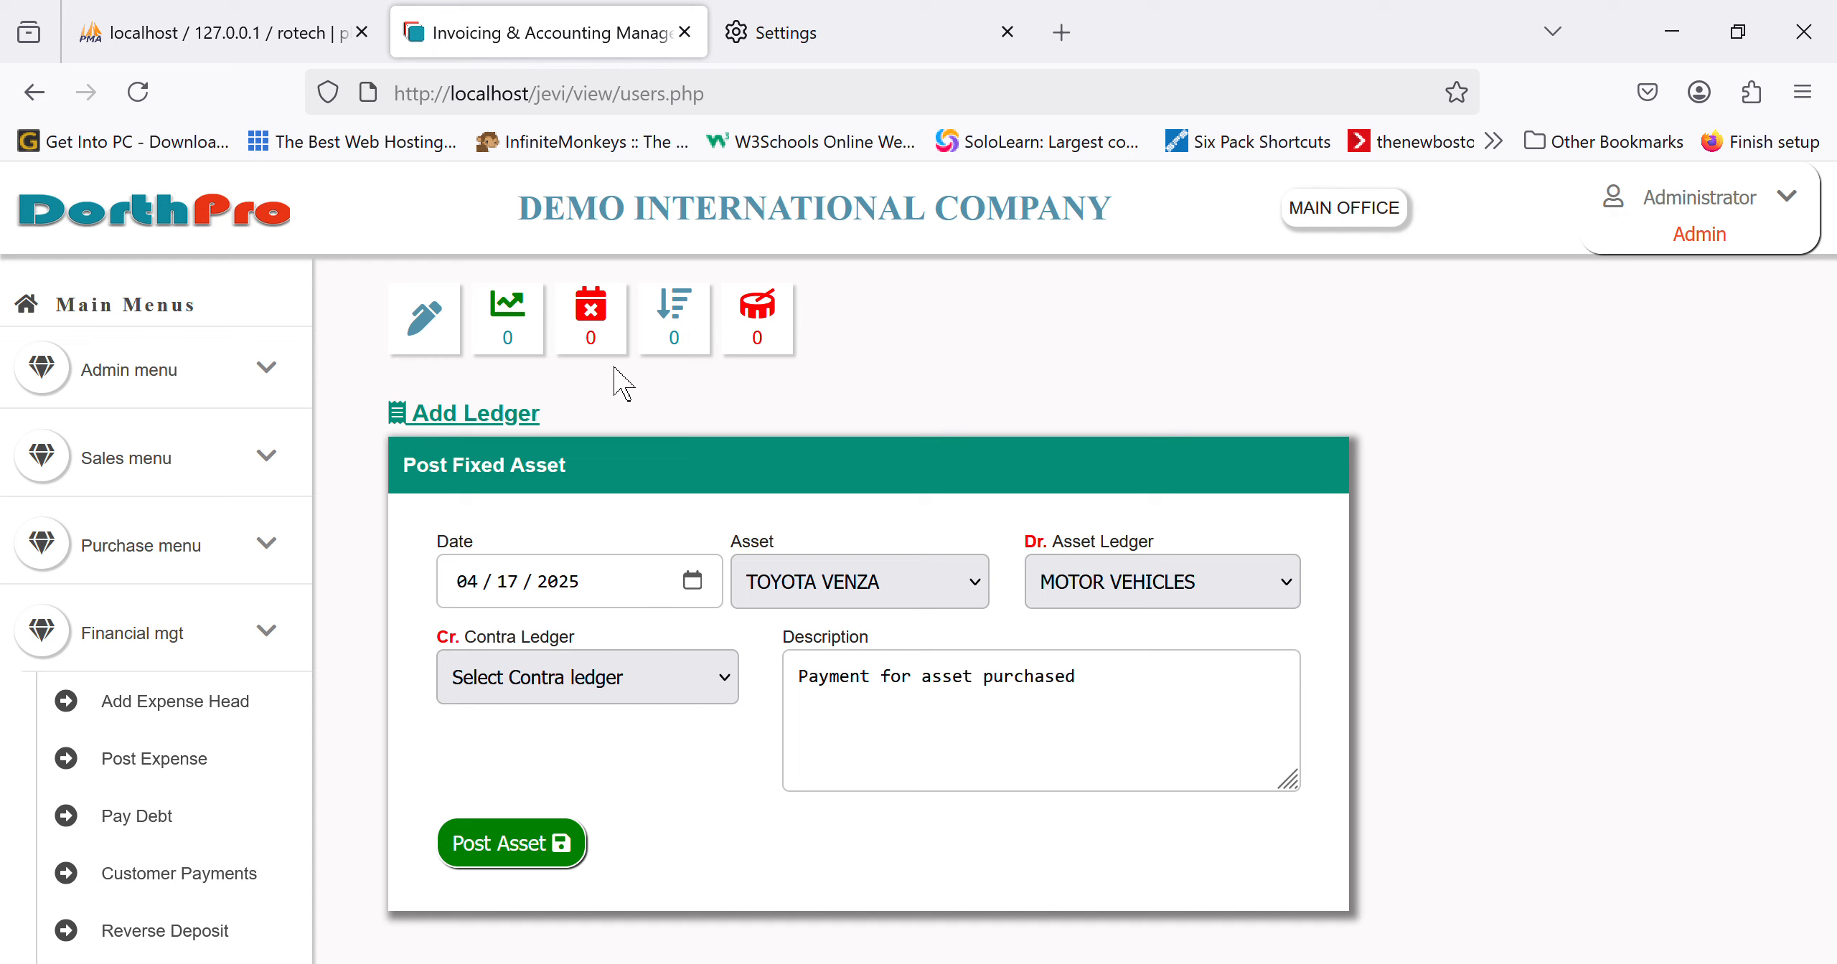
pyautogui.click(602, 271)
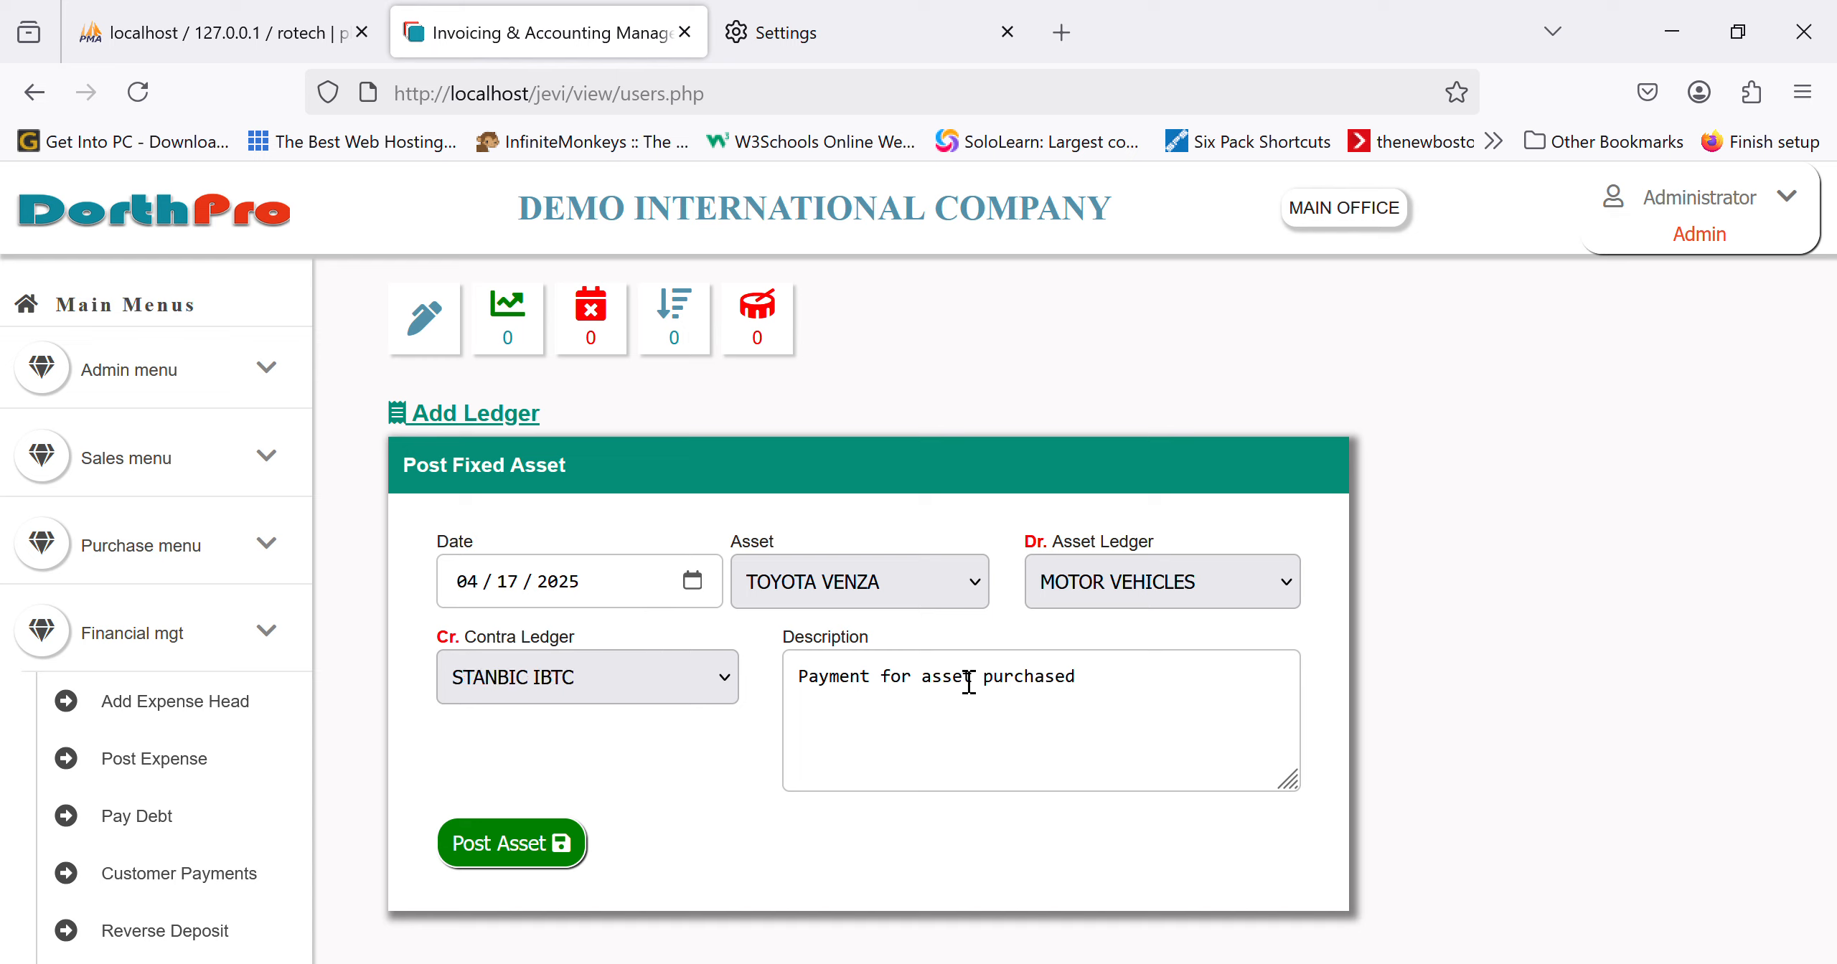
pyautogui.click(932, 746)
pyautogui.click(554, 861)
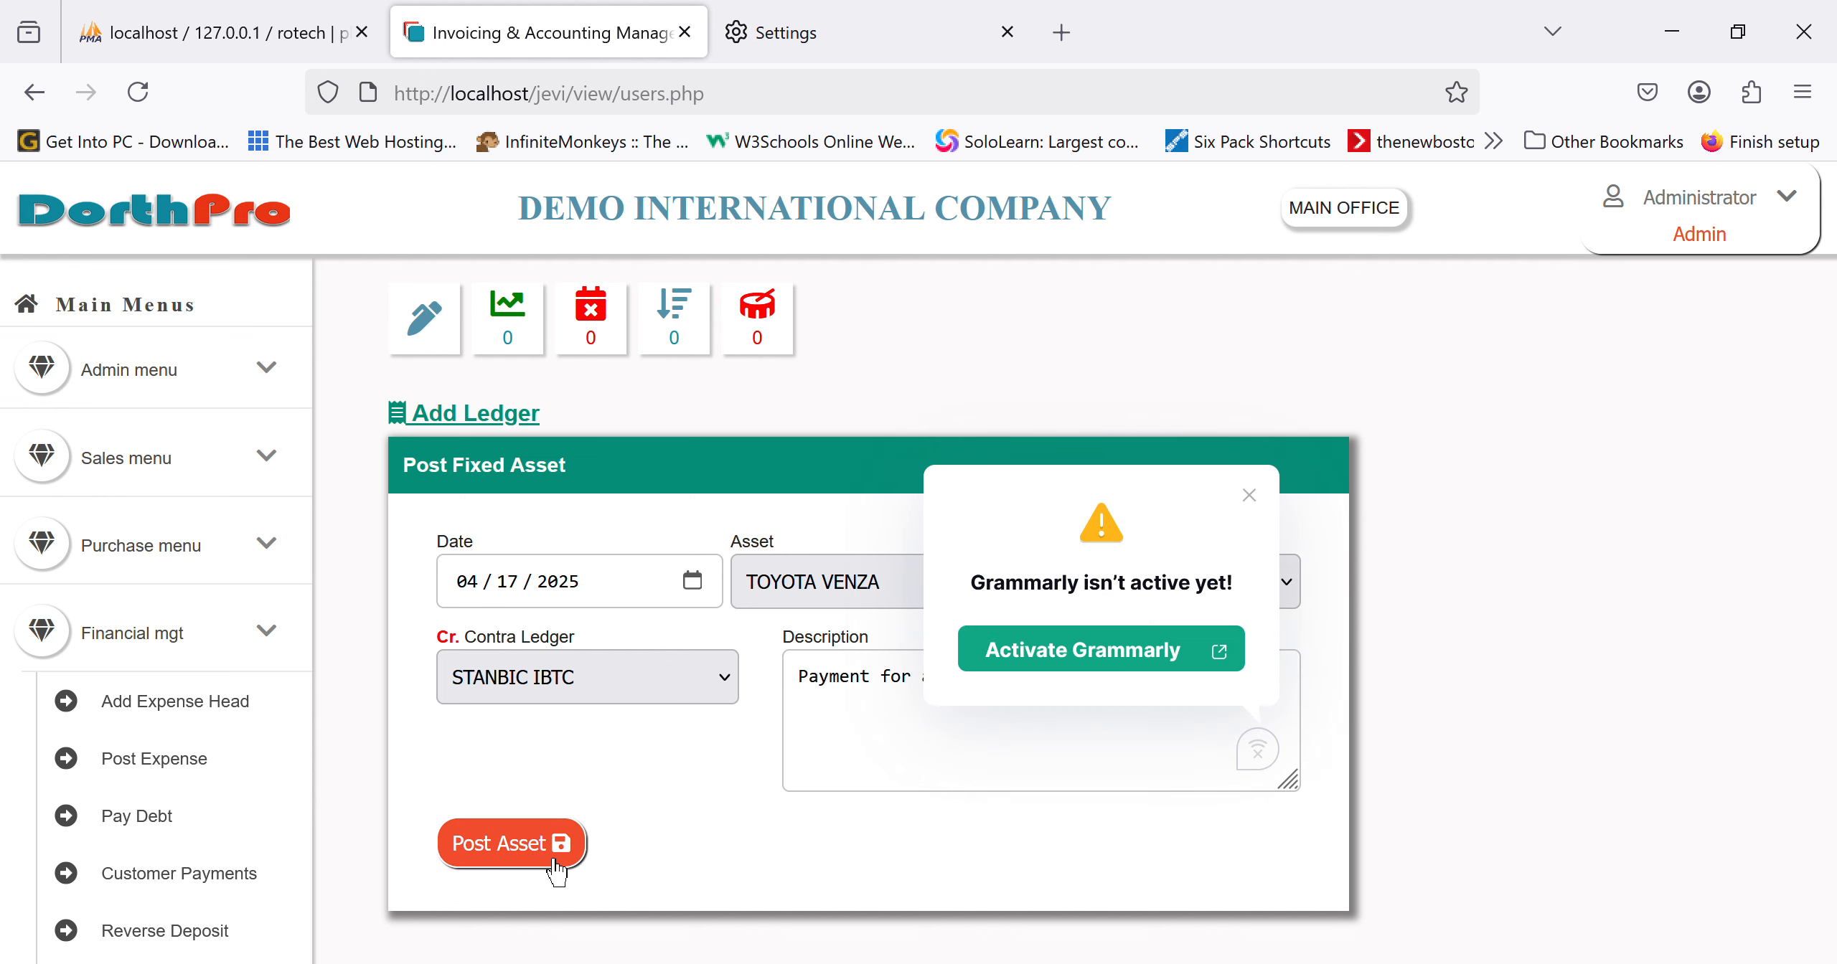
pyautogui.scroll(-8, 197, 894)
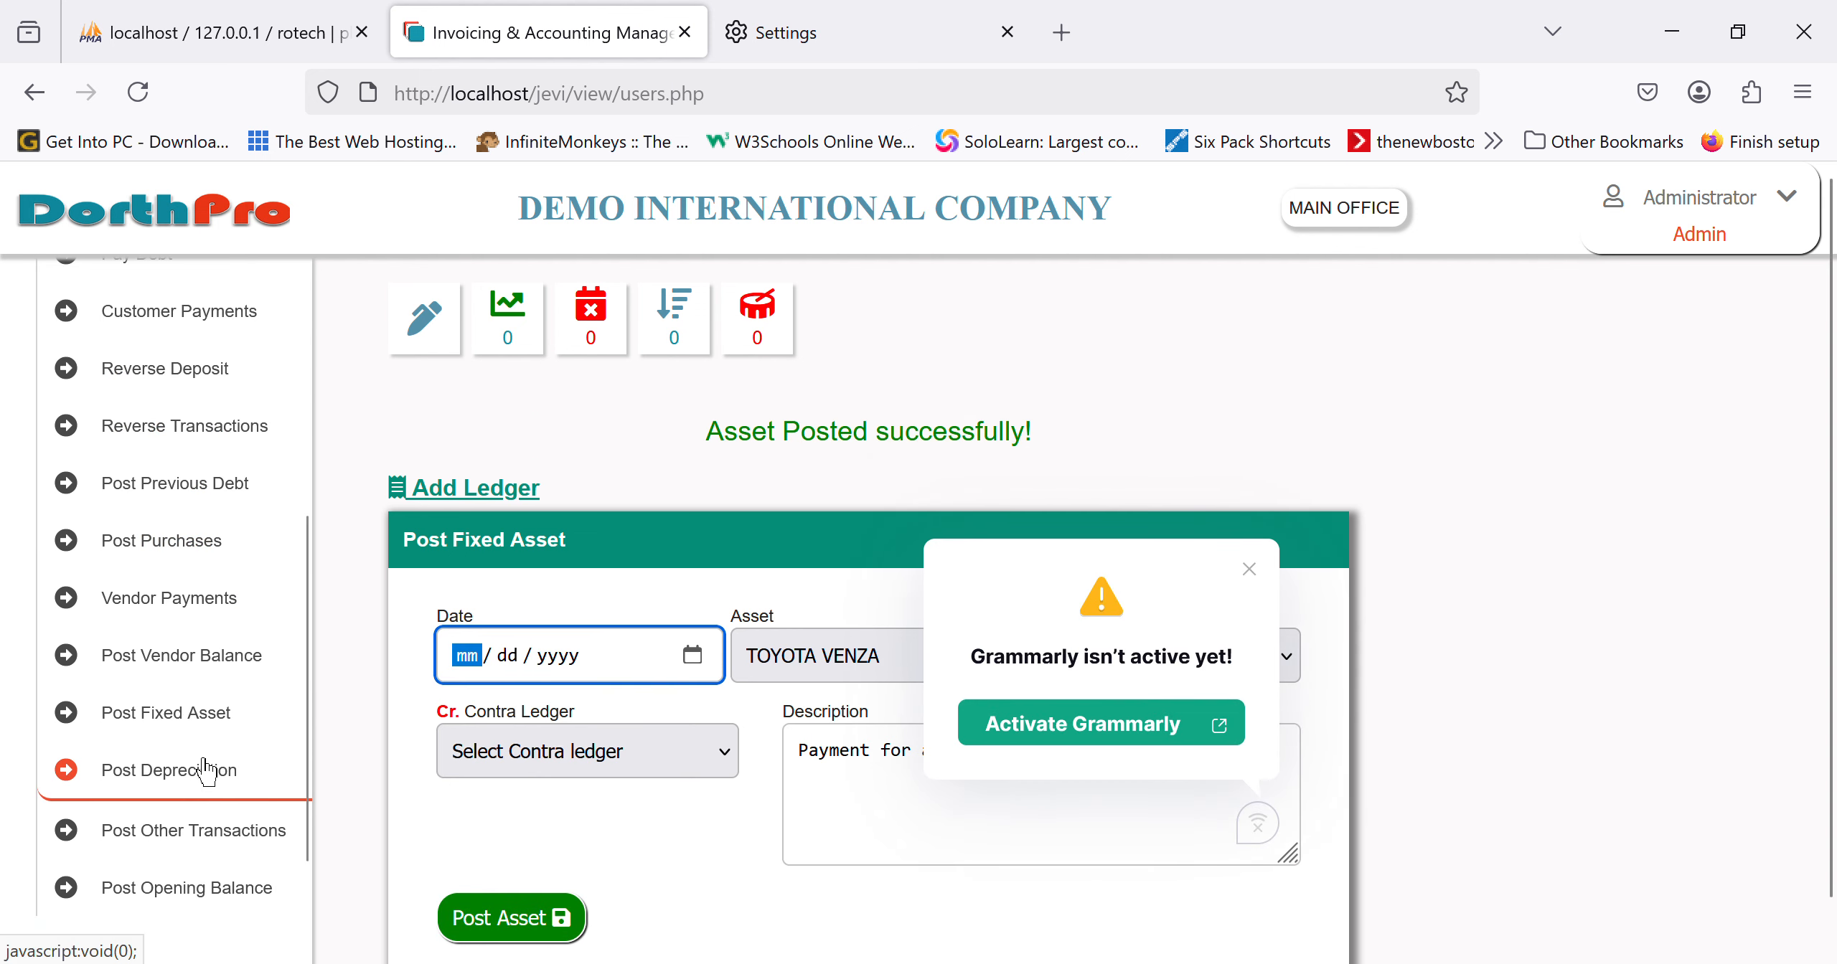
pyautogui.click(229, 743)
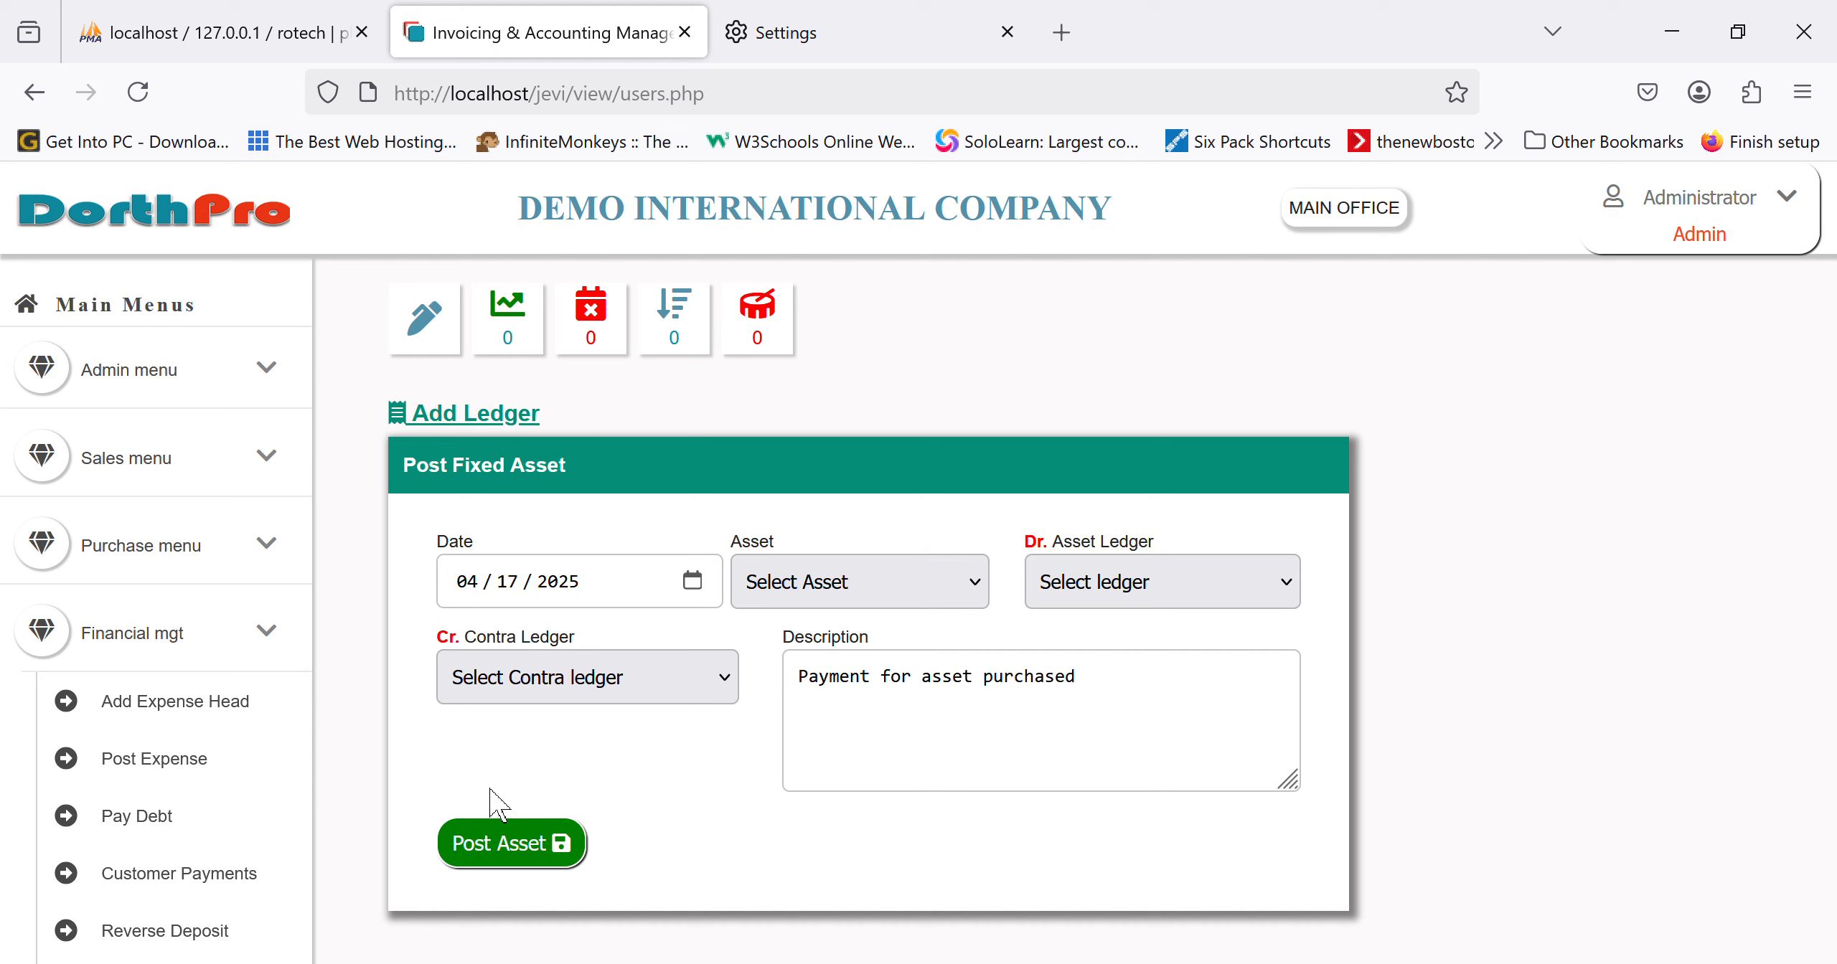
# Step: Go to the Dispose Asset list under Asset Management
pyautogui.scroll(-5, 165, 643)
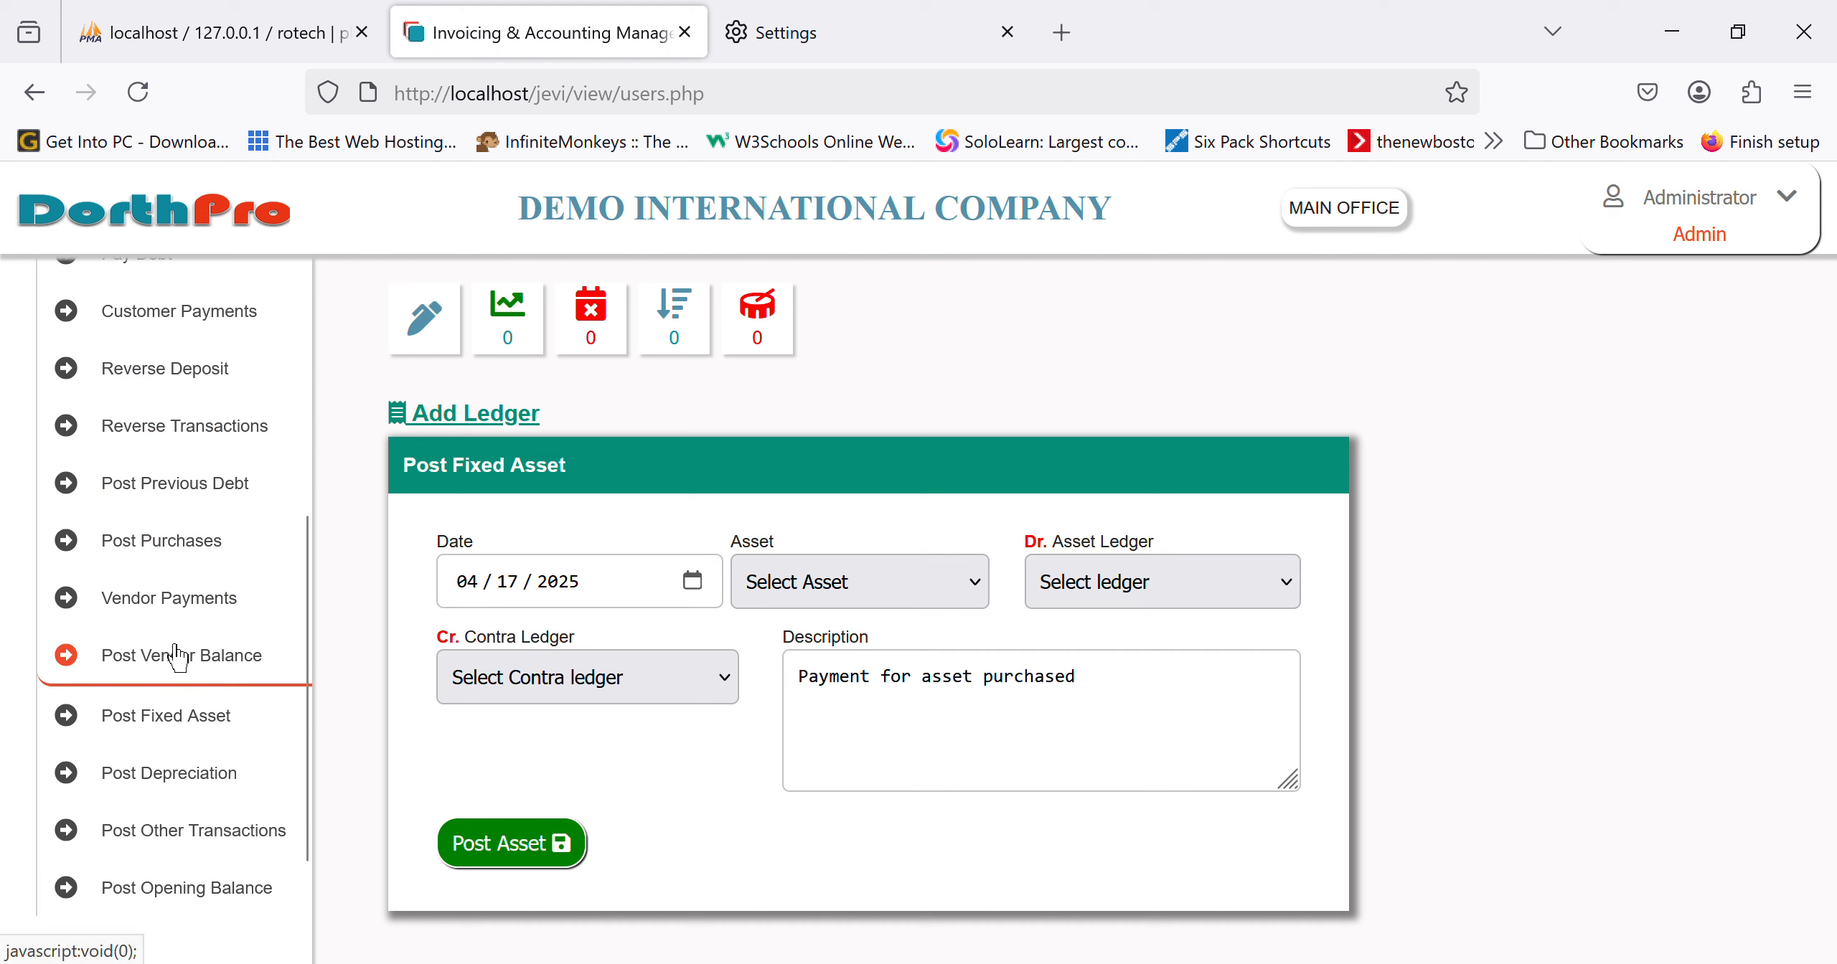
pyautogui.scroll(5, 165, 645)
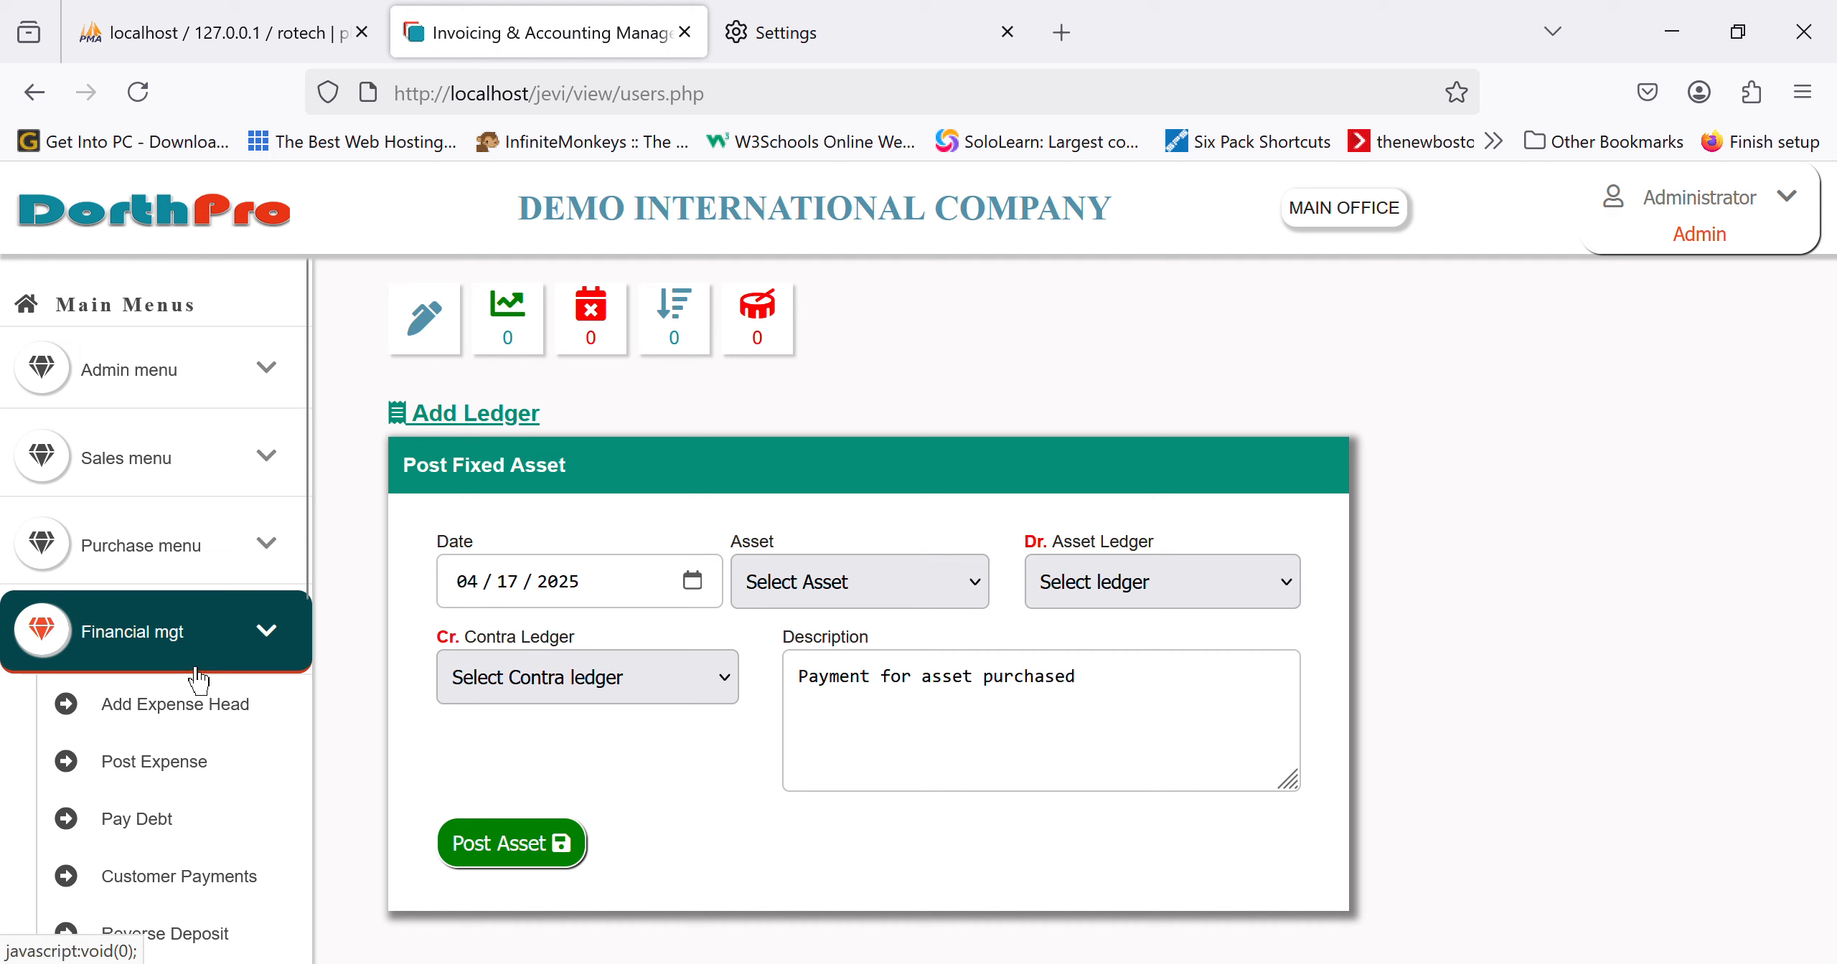
pyautogui.click(193, 660)
pyautogui.scroll(-2, 187, 904)
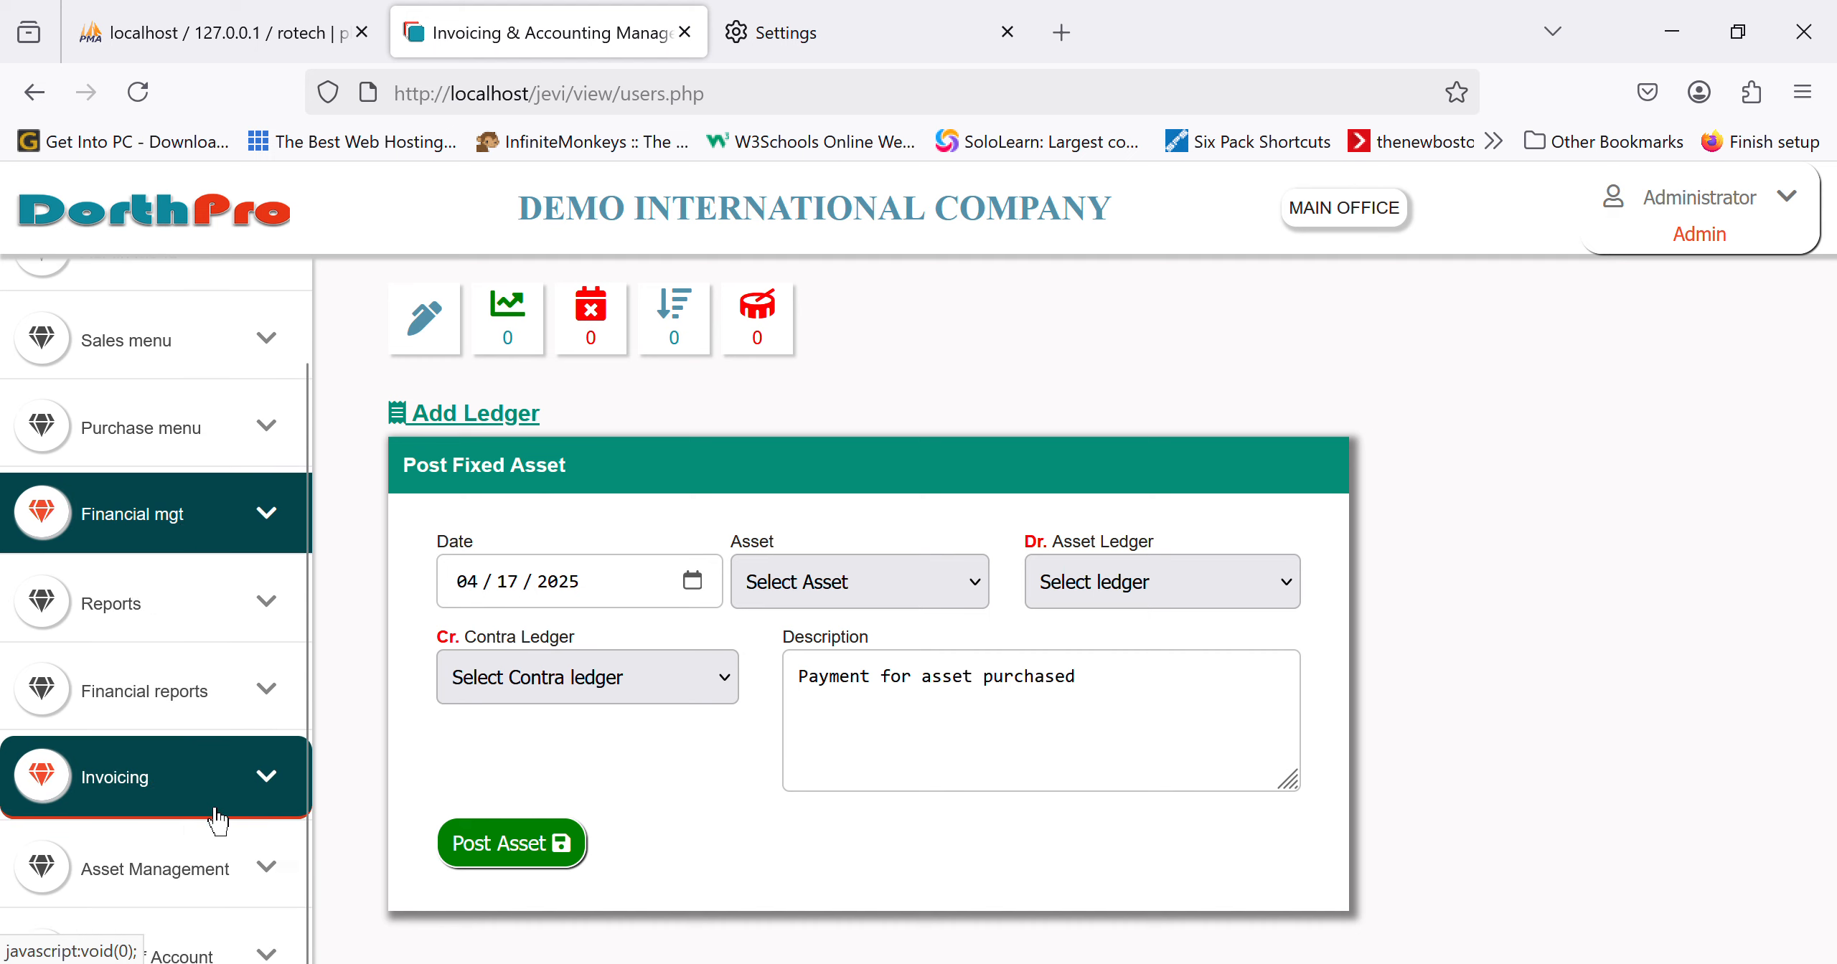
pyautogui.click(204, 897)
pyautogui.scroll(-5, 206, 922)
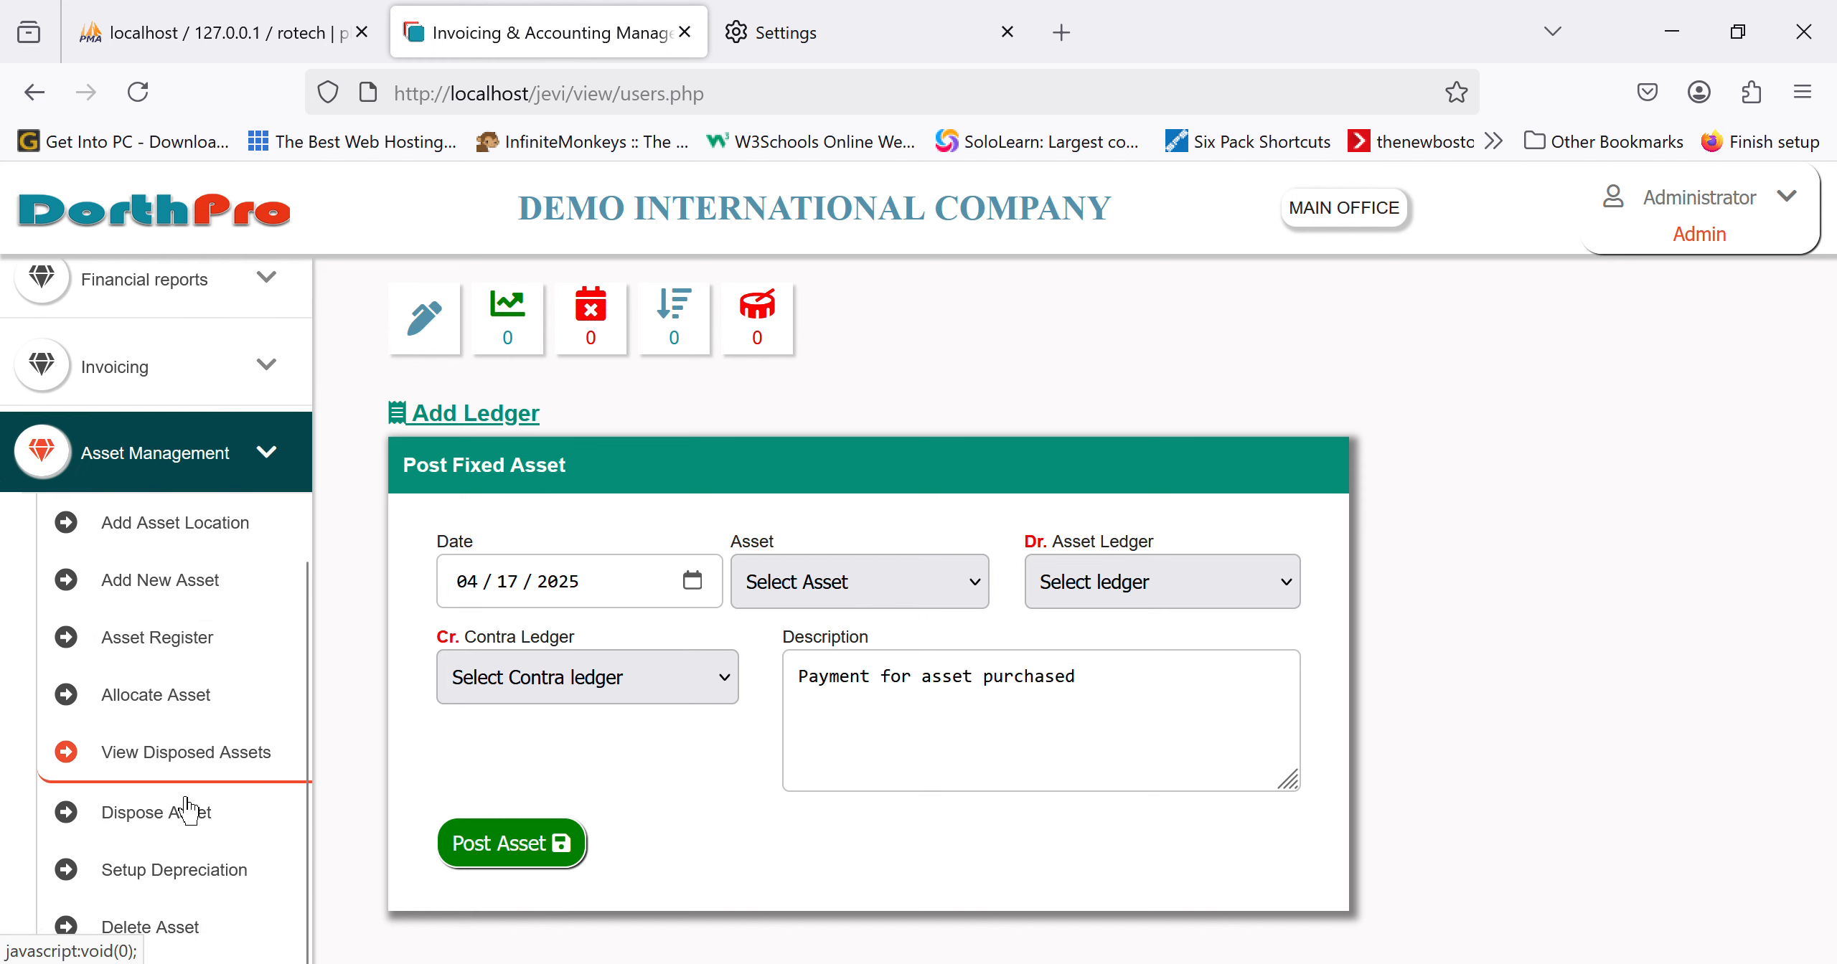
pyautogui.click(143, 927)
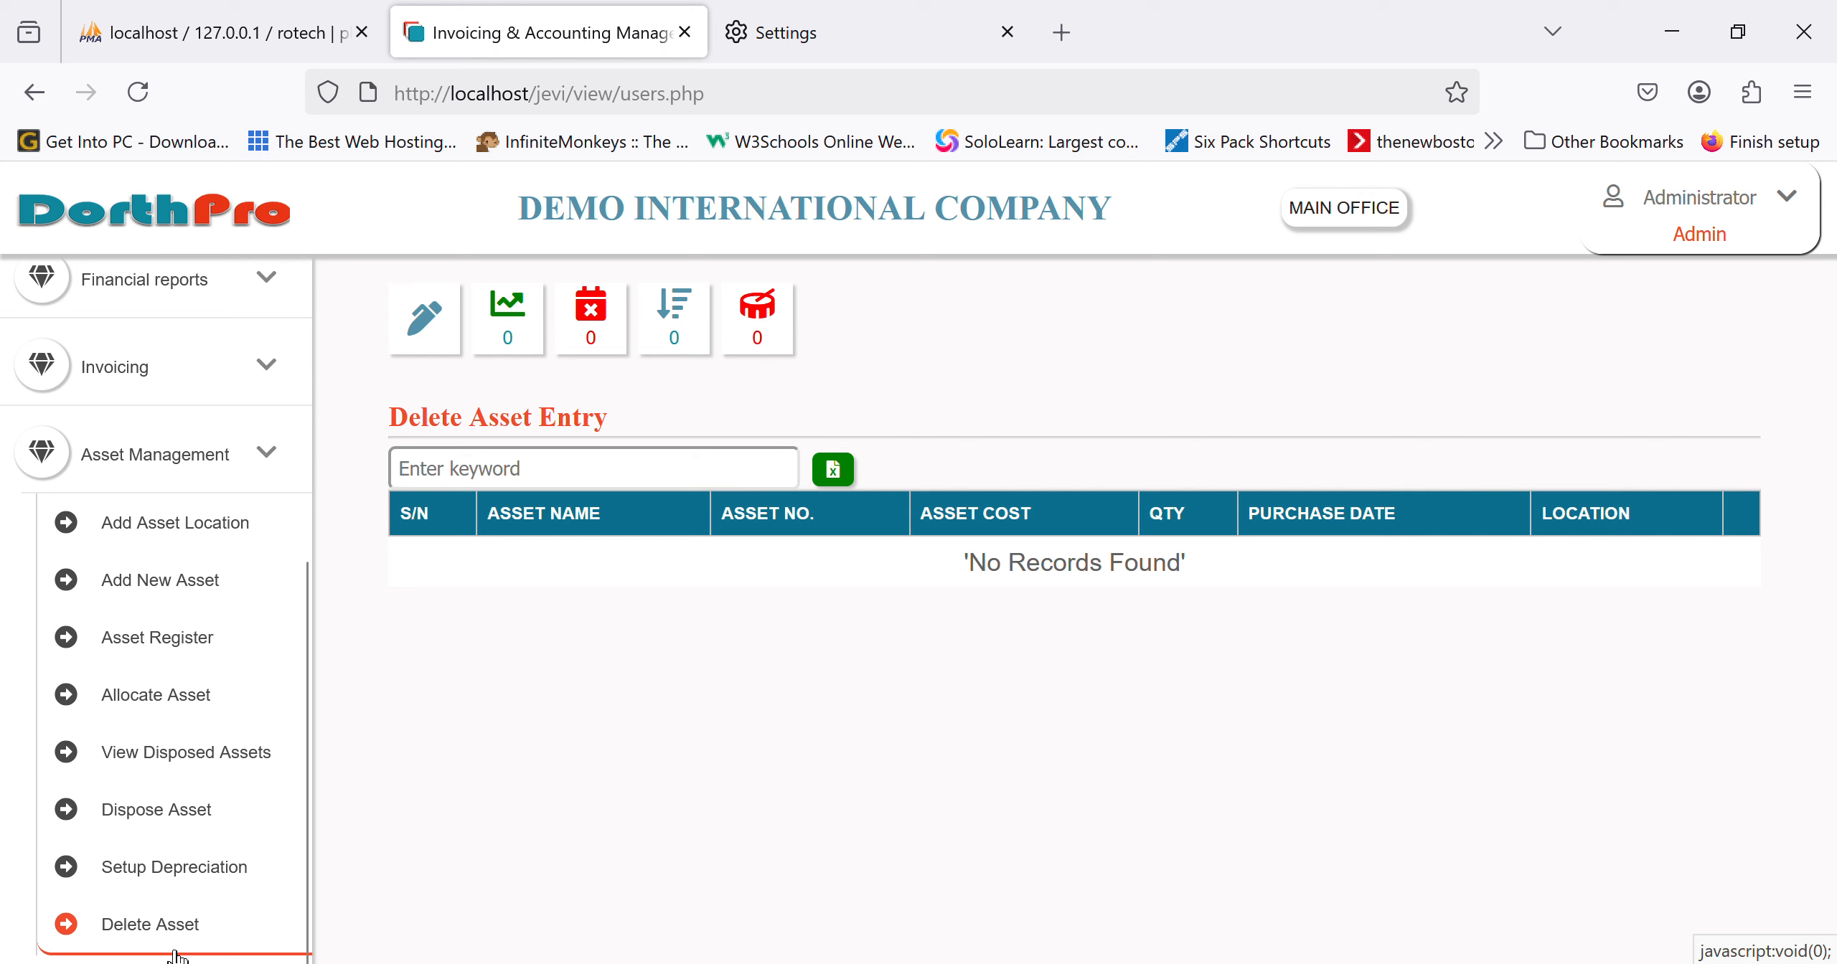
pyautogui.click(190, 832)
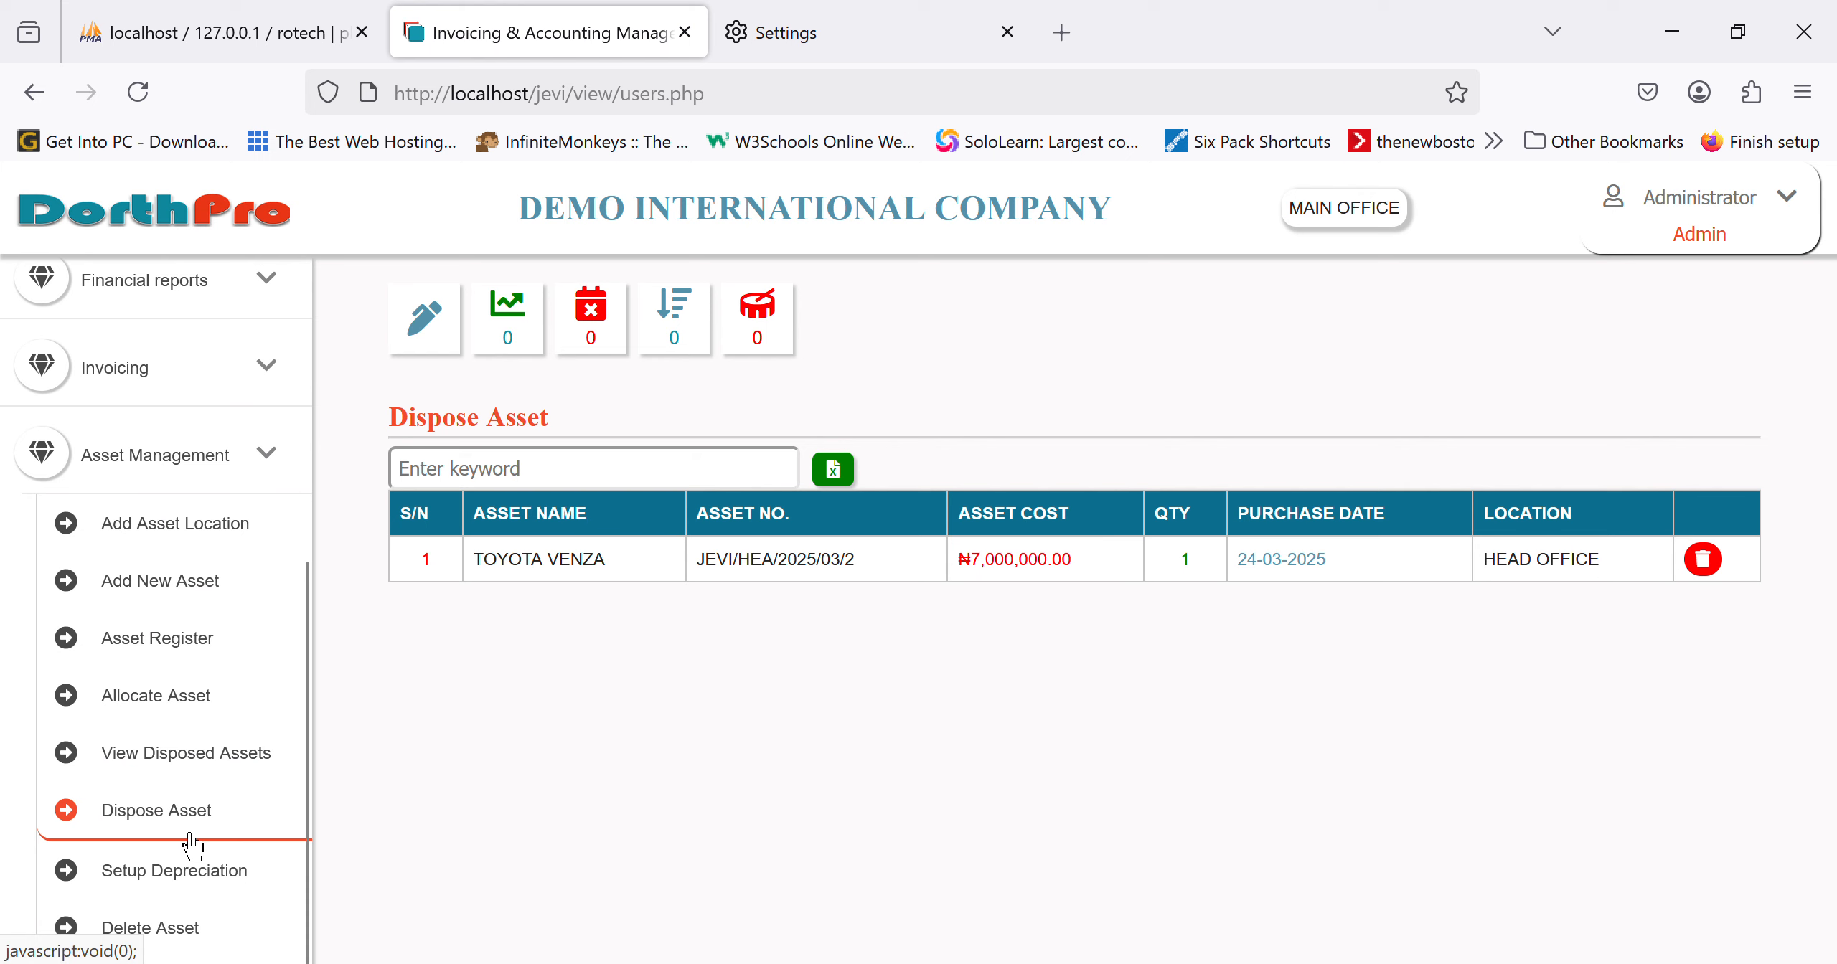
pyautogui.scroll(8, 190, 832)
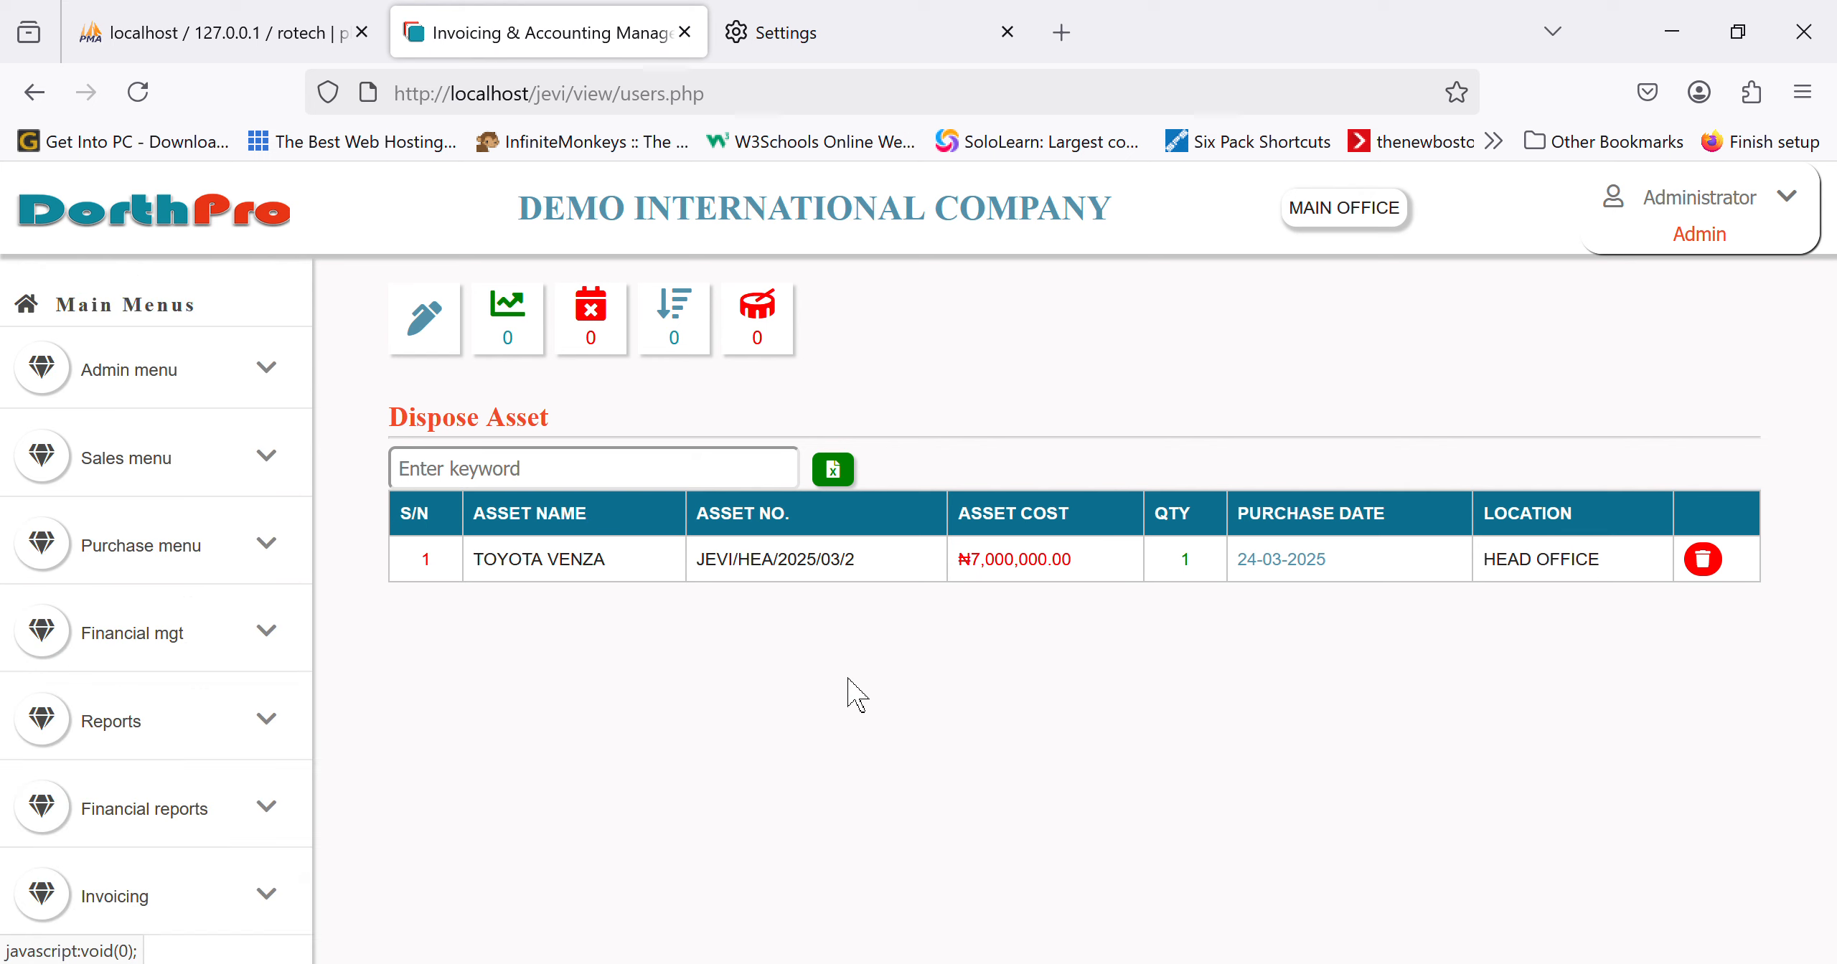
# Step: Start disposing the TOYOTA VENZA with SOLD as the disposal reason
pyautogui.click(1726, 572)
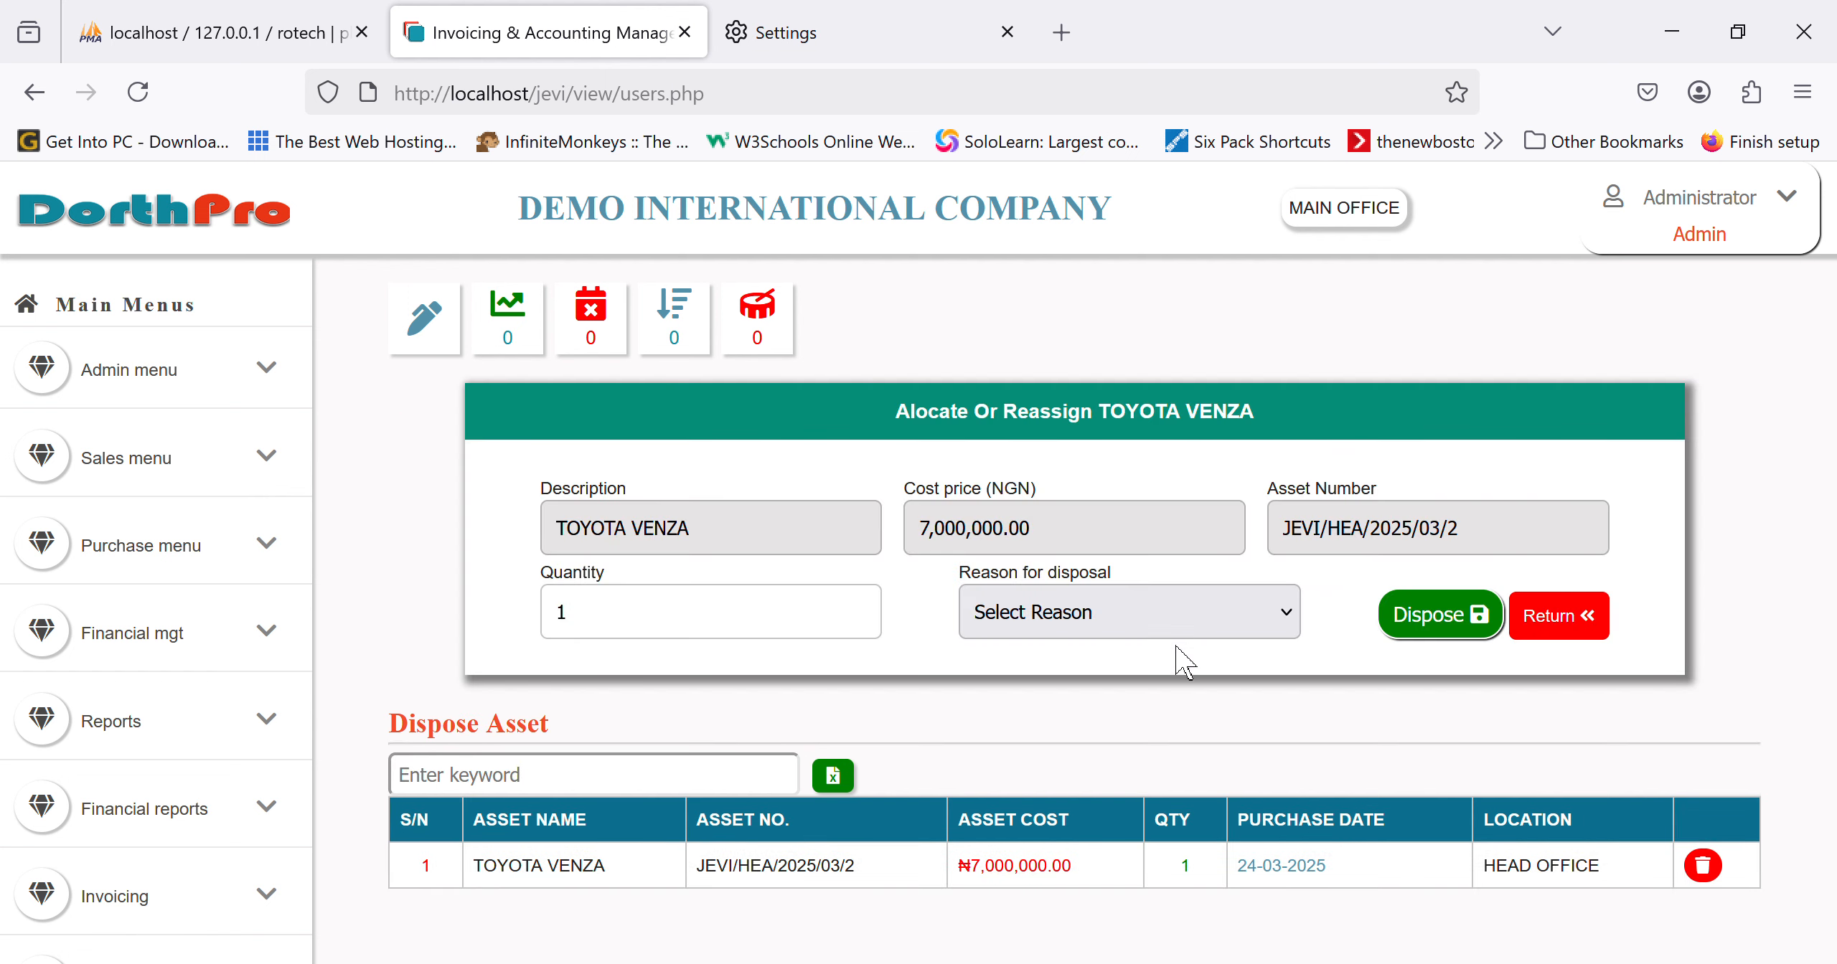
pyautogui.click(1129, 705)
pyautogui.click(1130, 751)
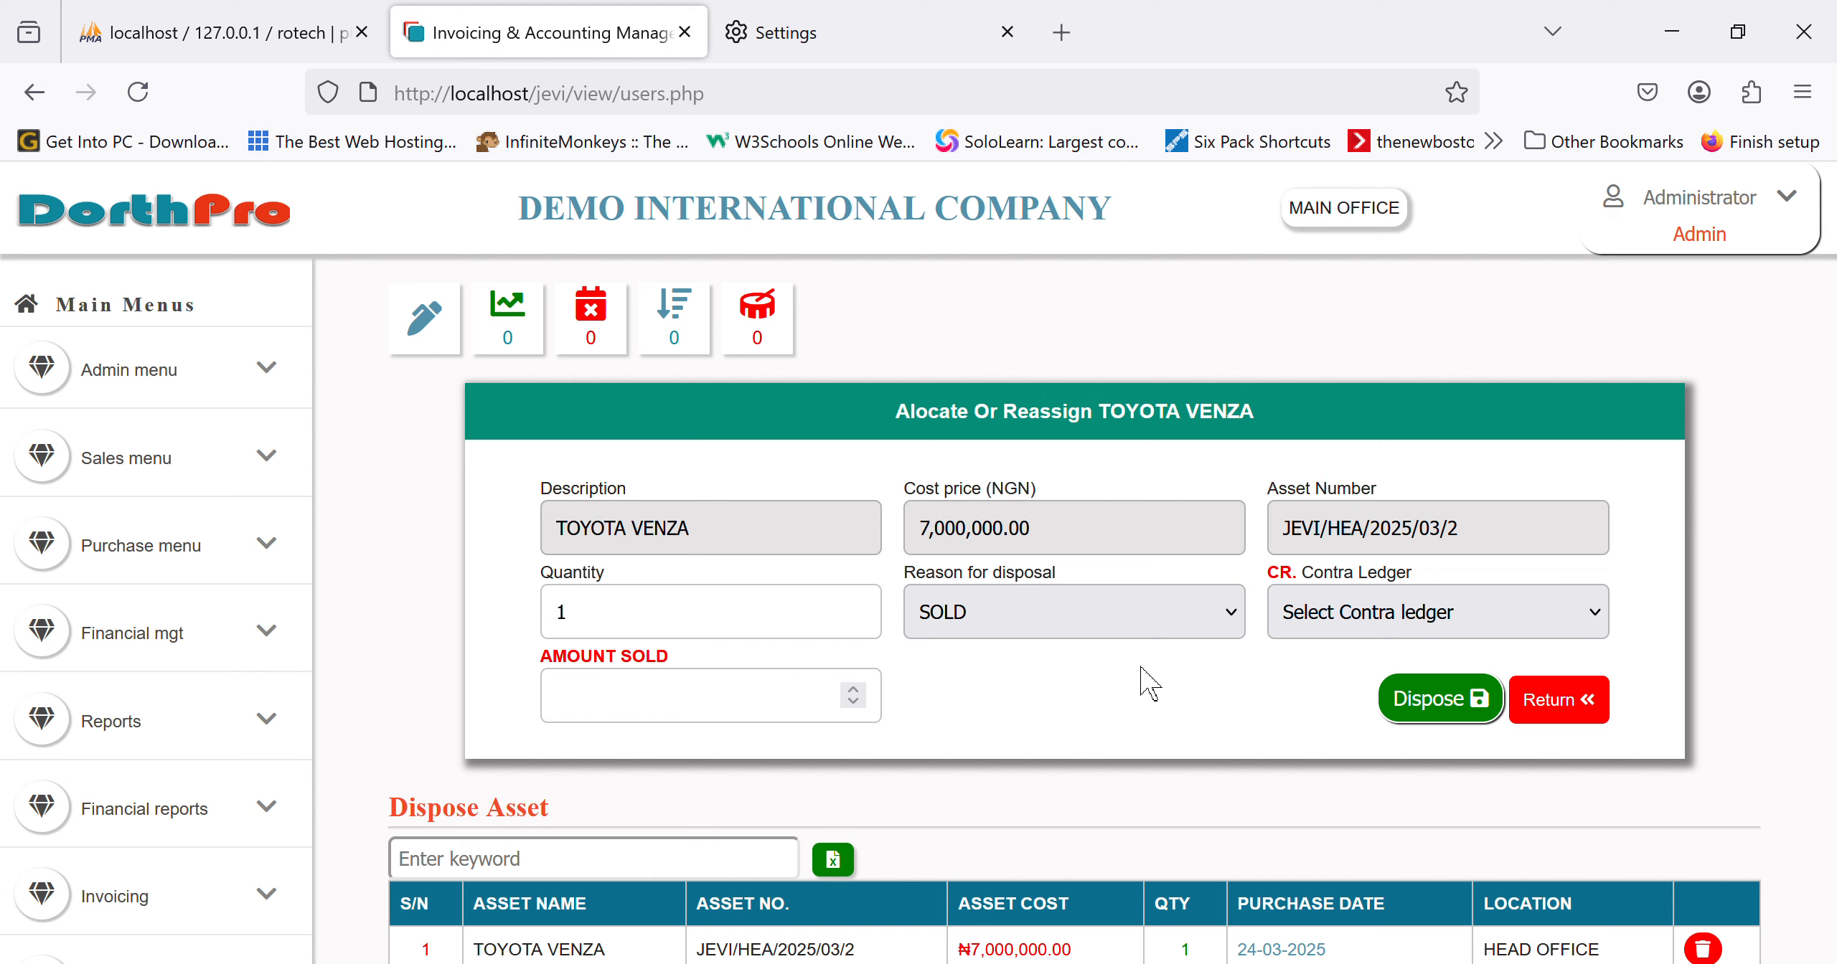
pyautogui.click(734, 720)
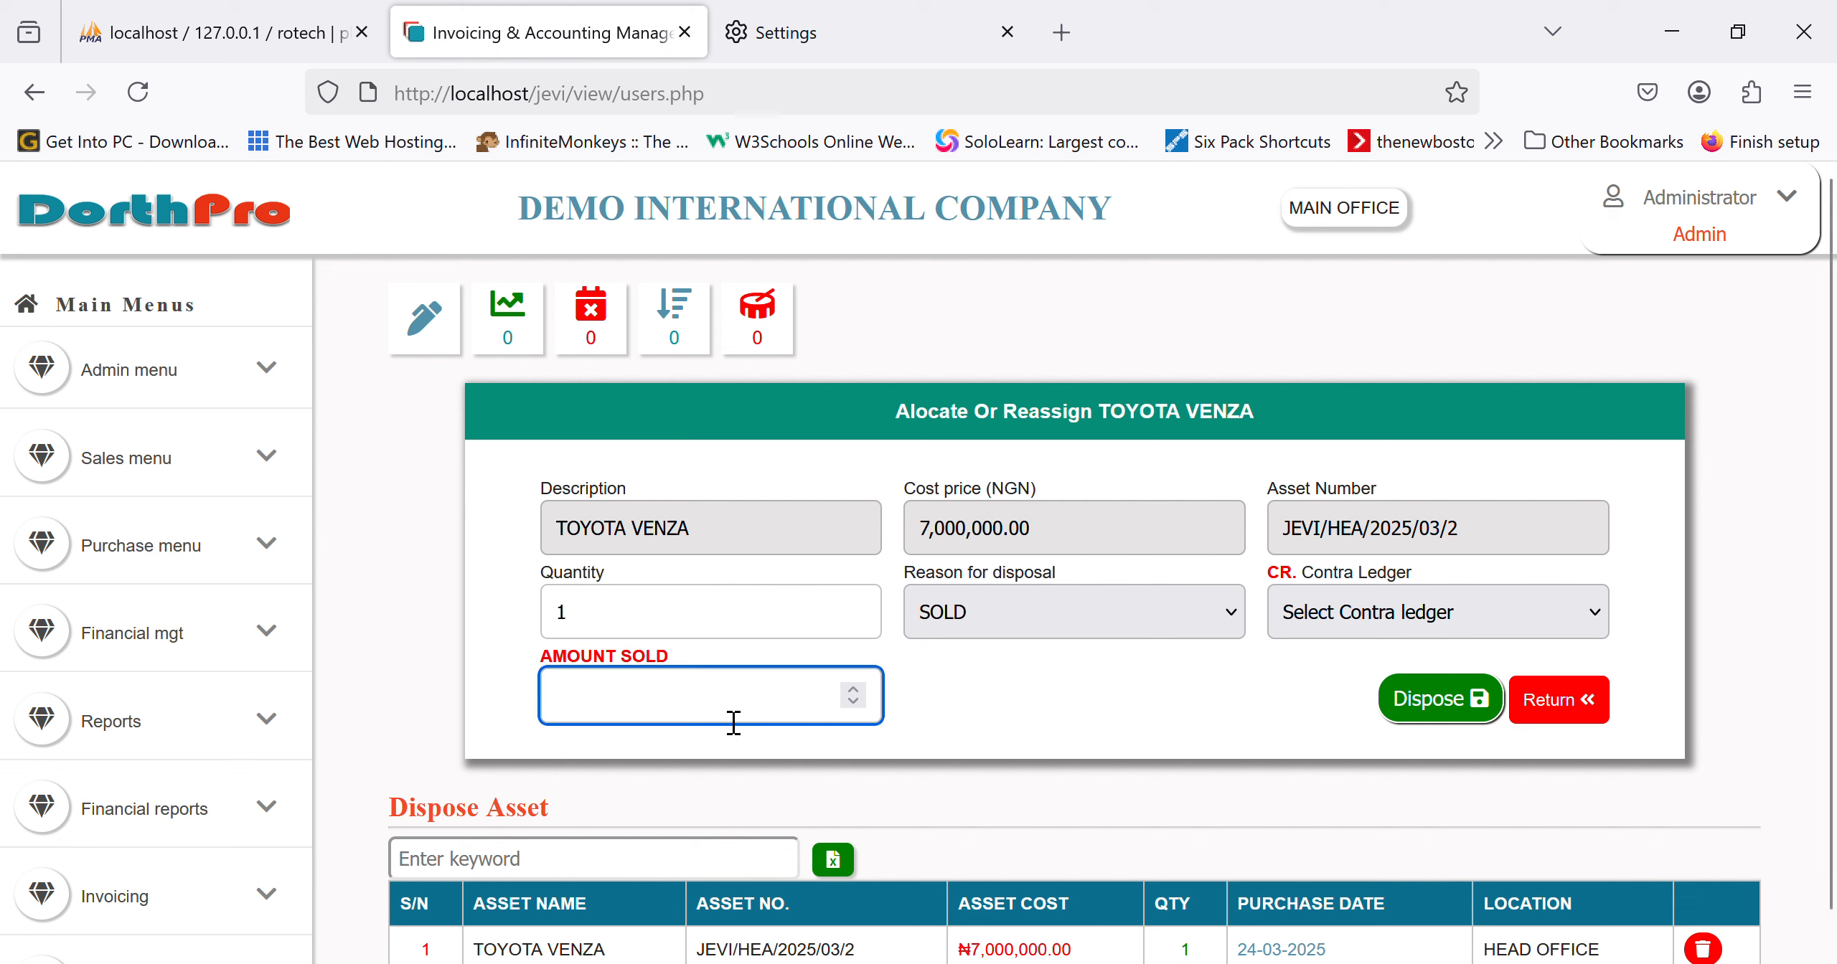
pyautogui.scroll(-6, 104, 797)
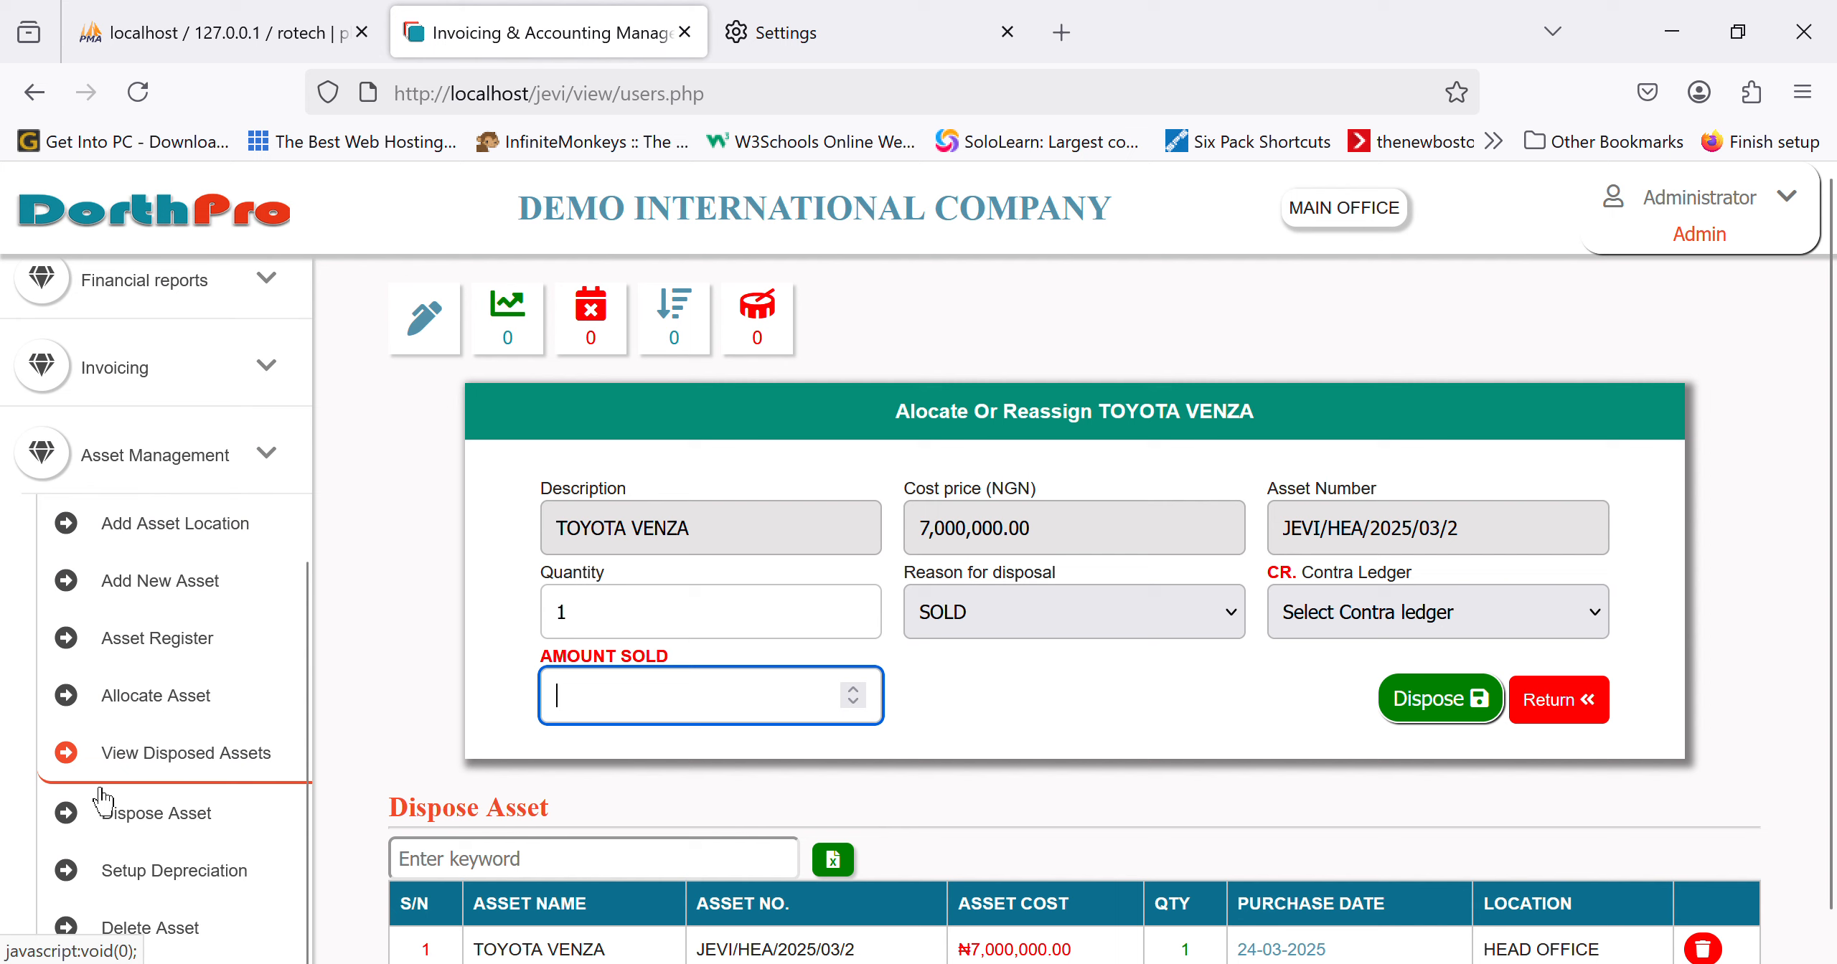
pyautogui.scroll(-2, 104, 797)
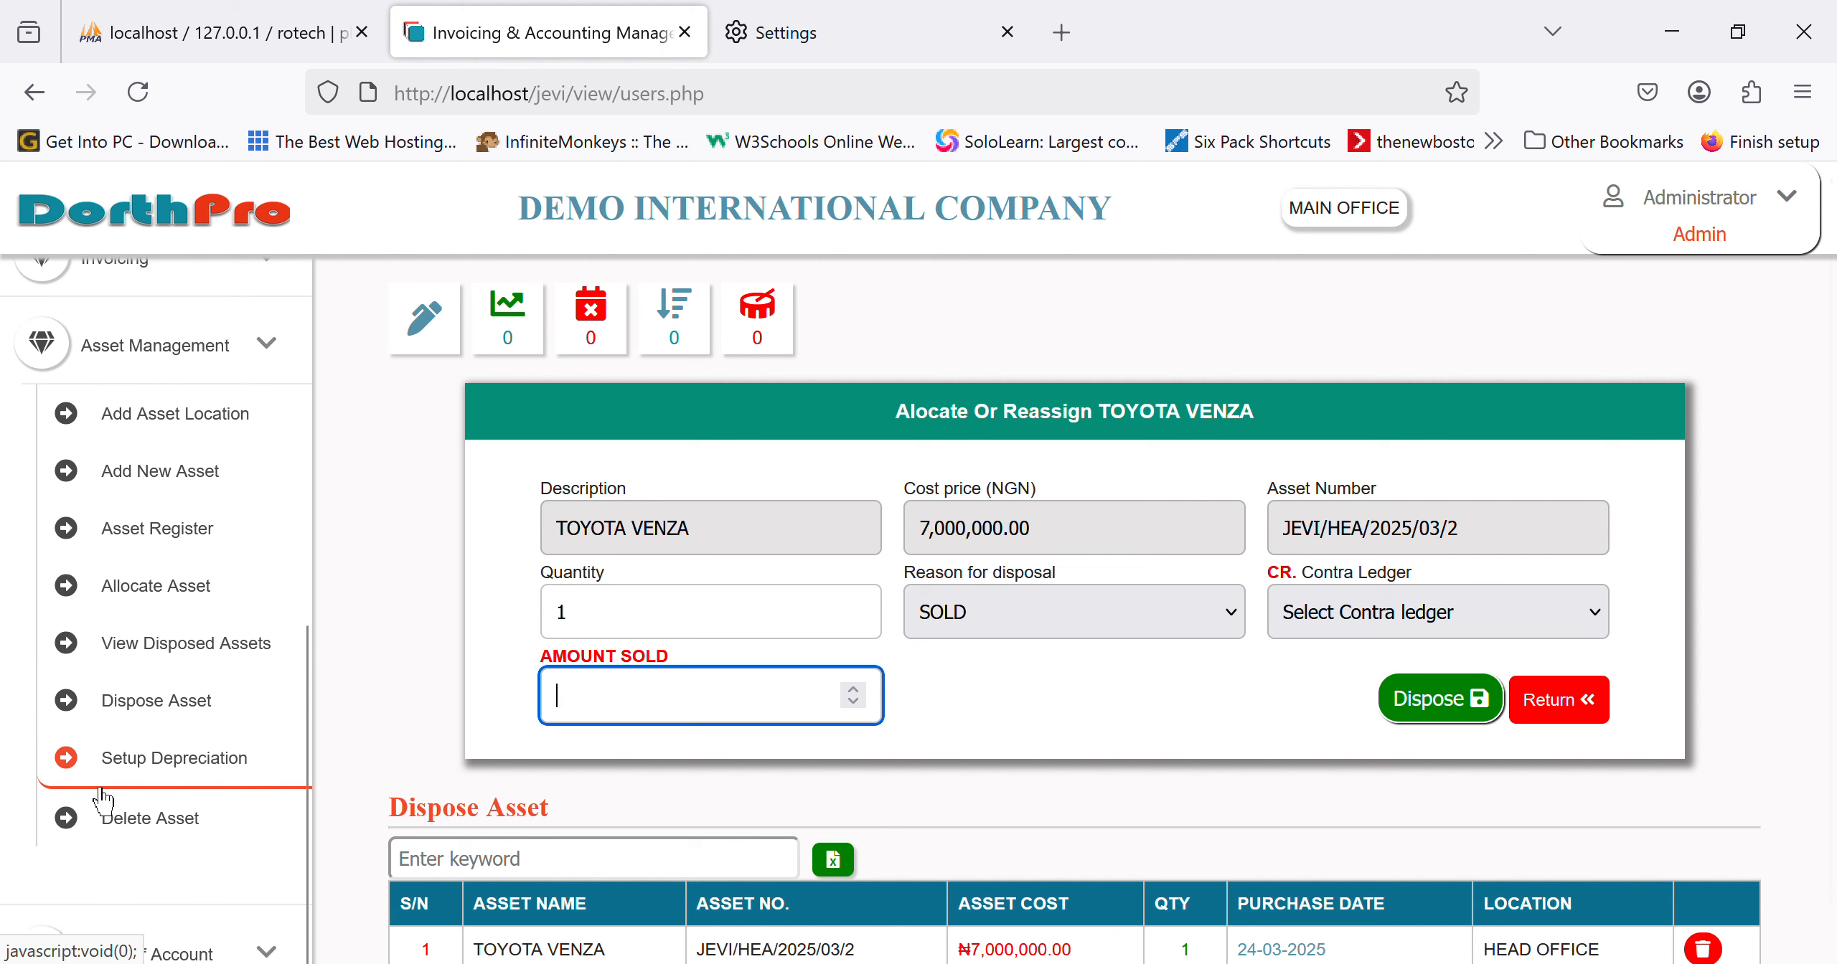
pyautogui.scroll(8, 104, 798)
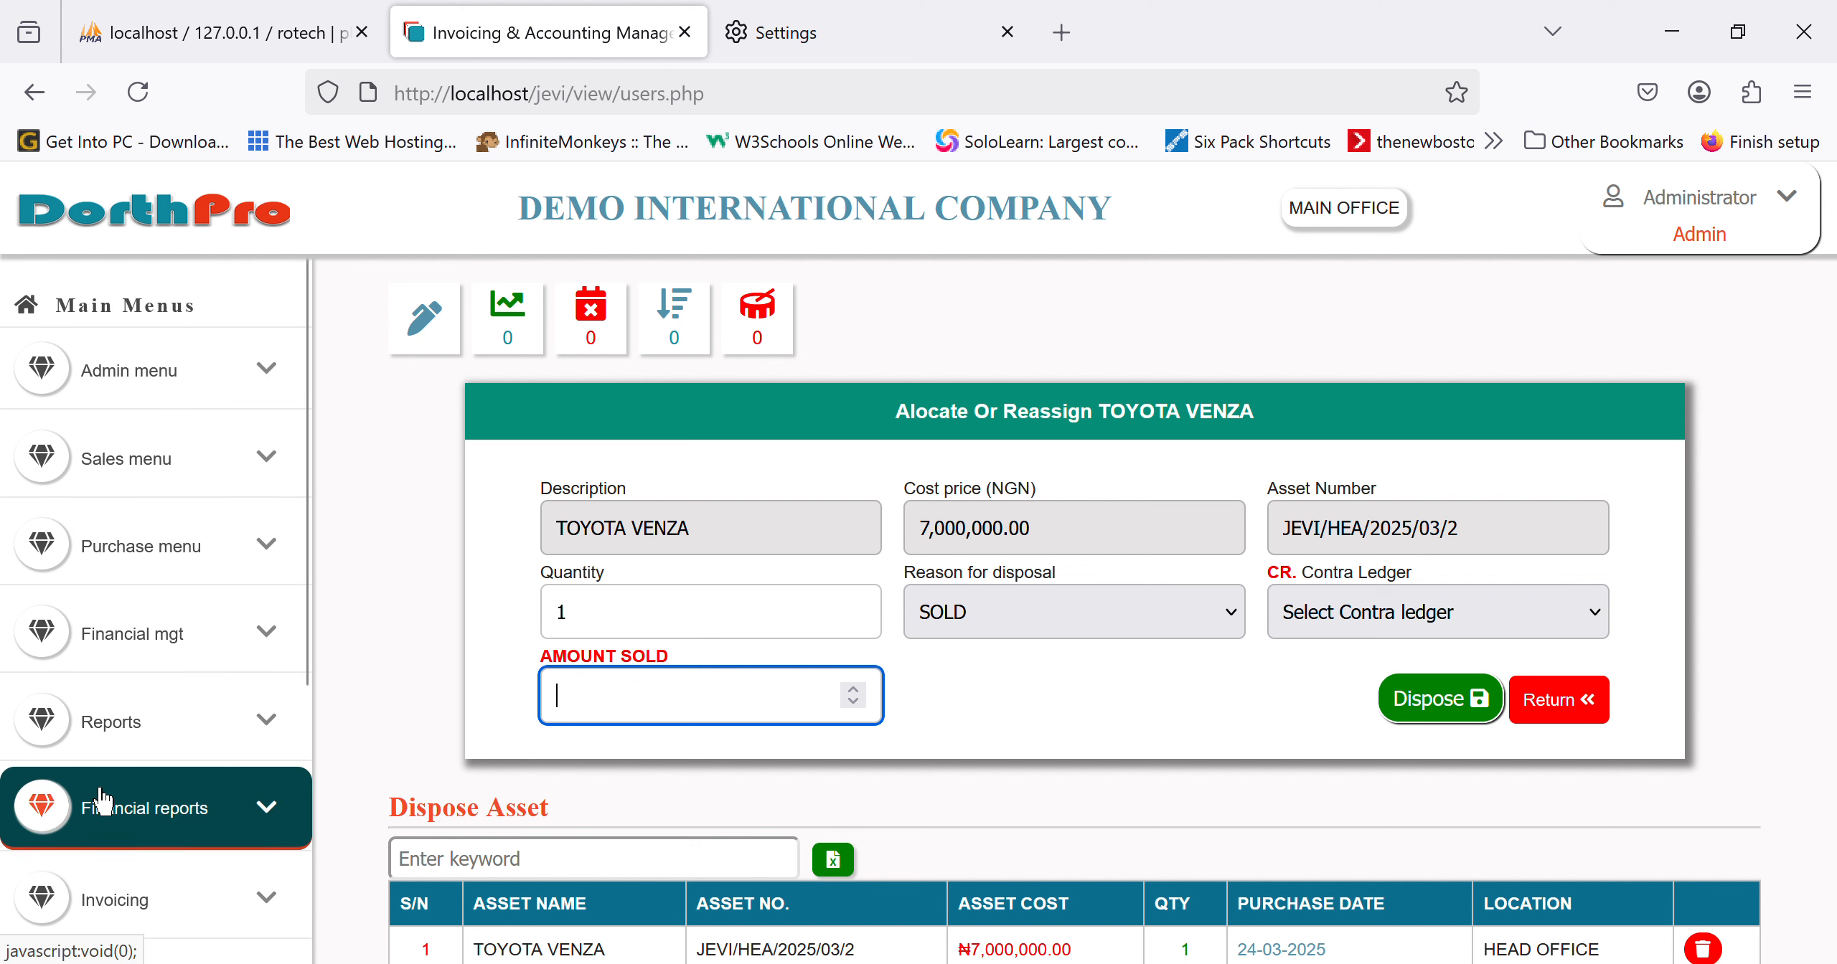
pyautogui.click(252, 671)
pyautogui.scroll(-10, 179, 825)
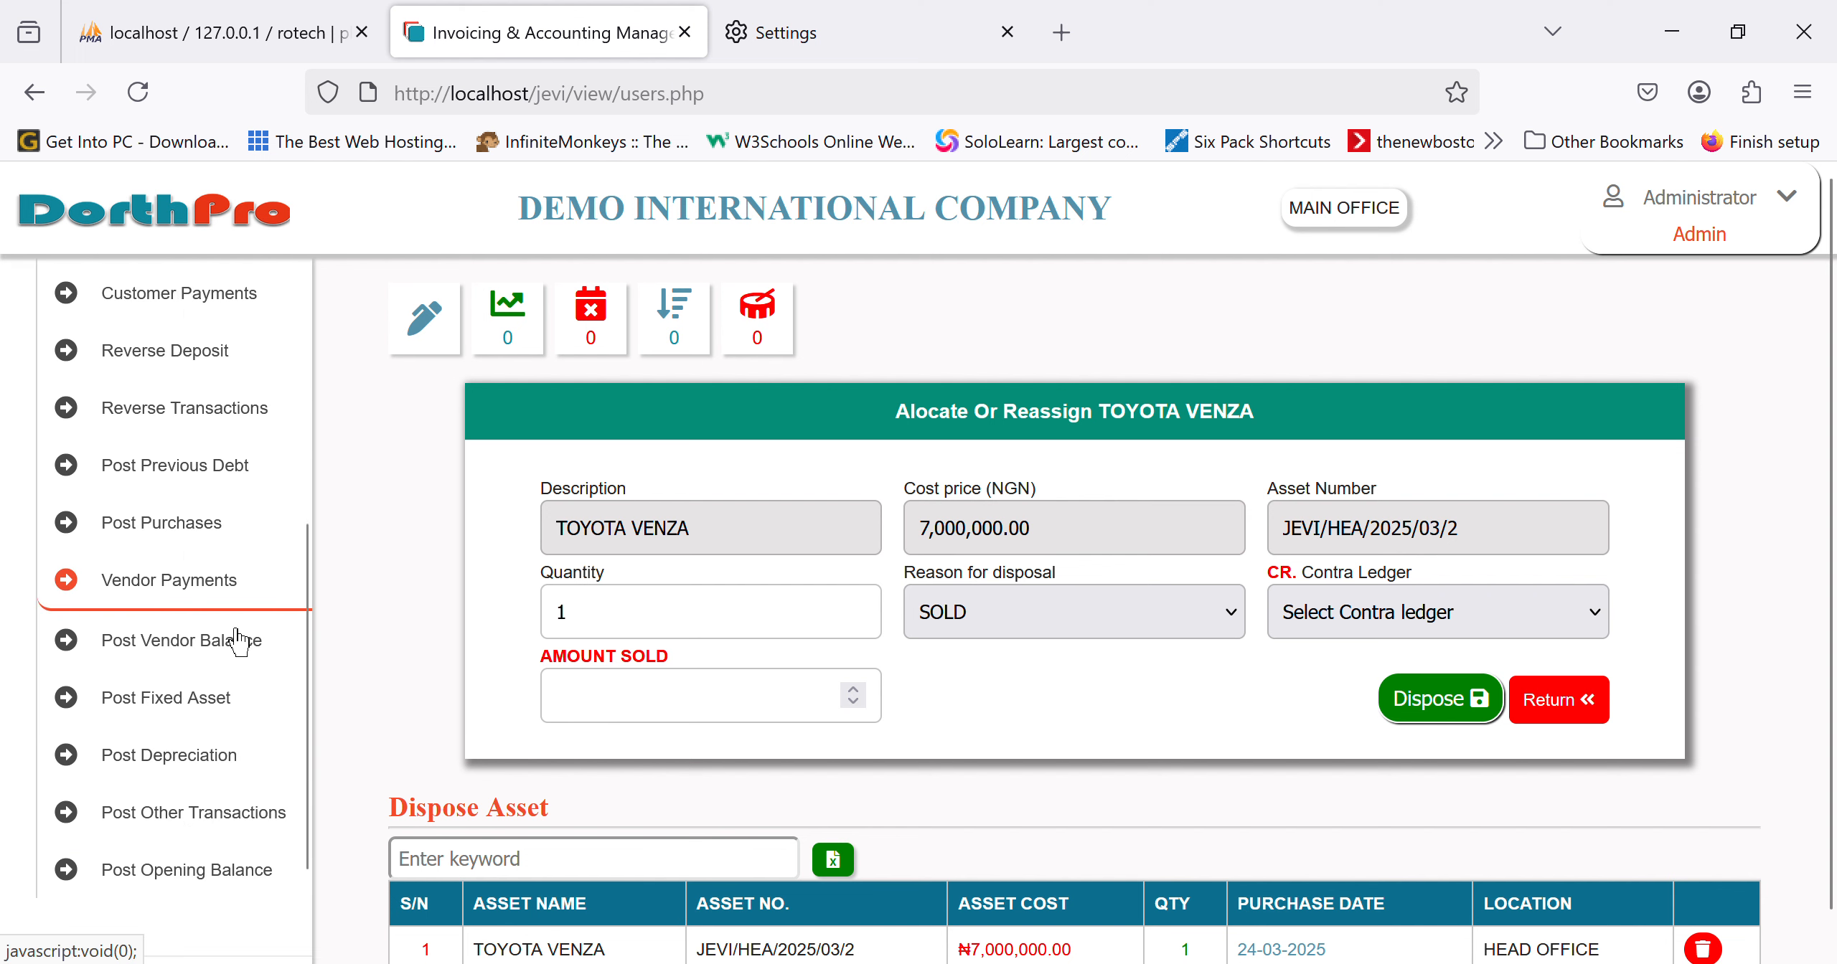
# Step: Post TOYOTA VENZA depreciation starting 04/17/2025, charged to the DEPRECIATION EXPENSE ledger
pyautogui.click(157, 793)
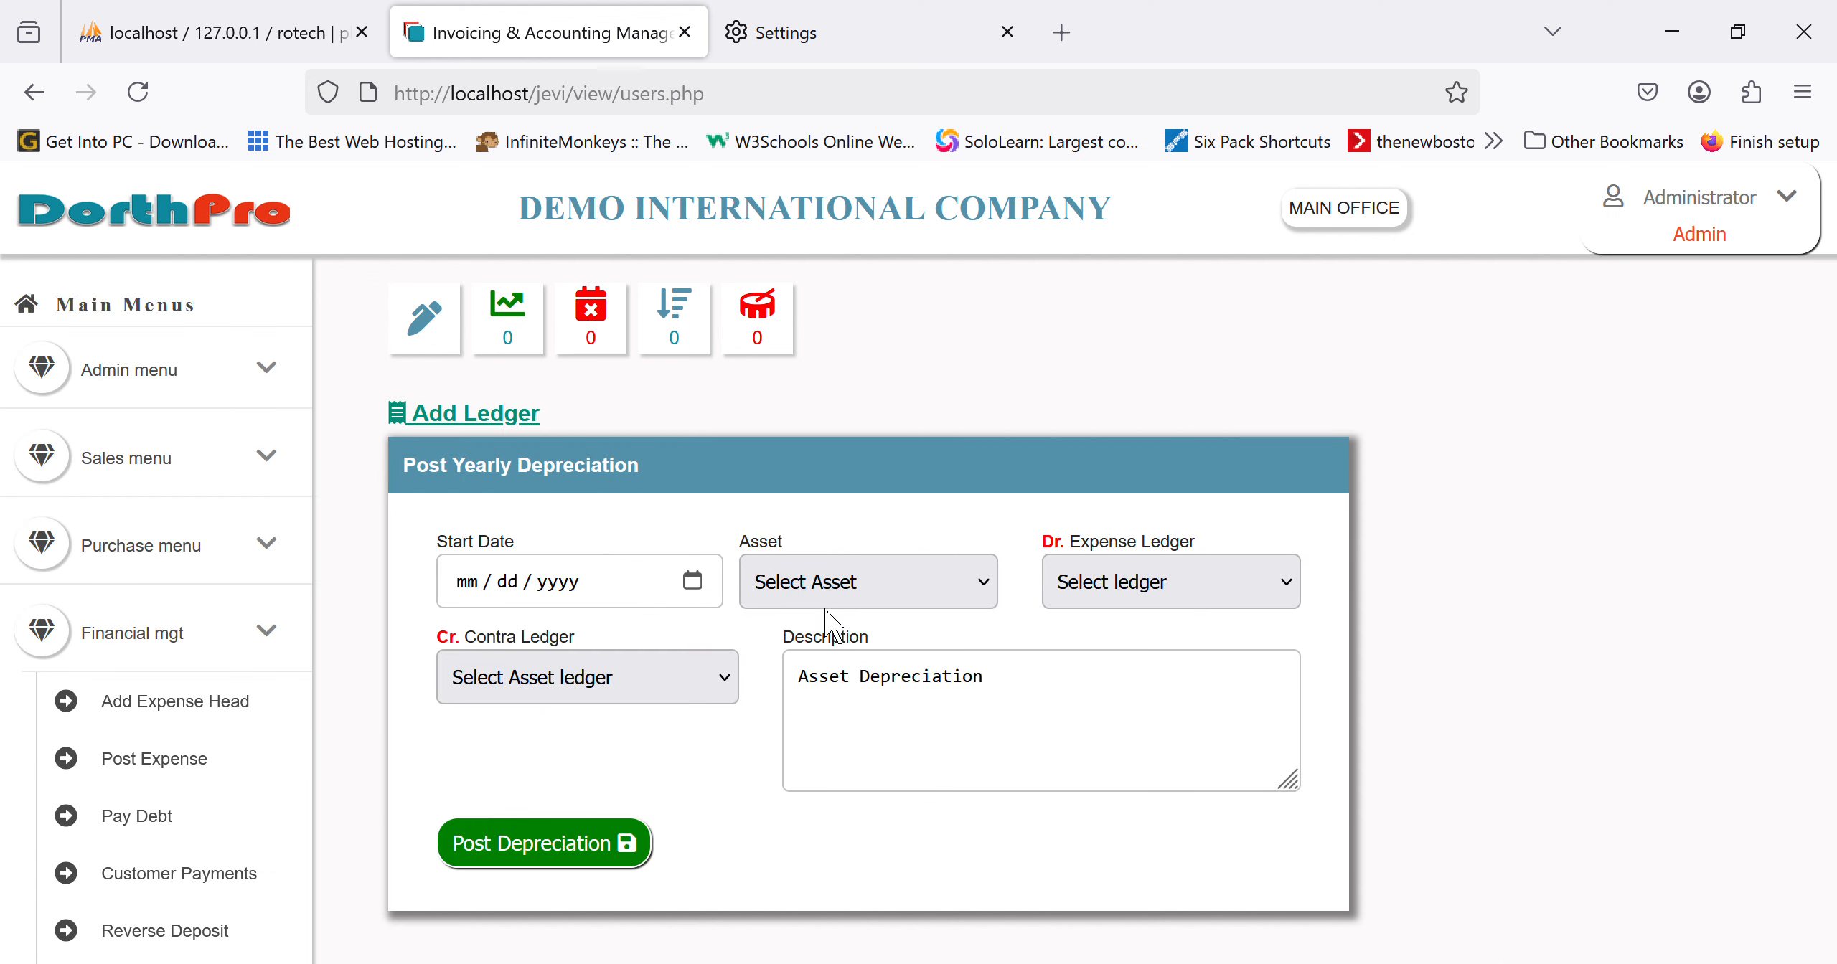
pyautogui.click(706, 585)
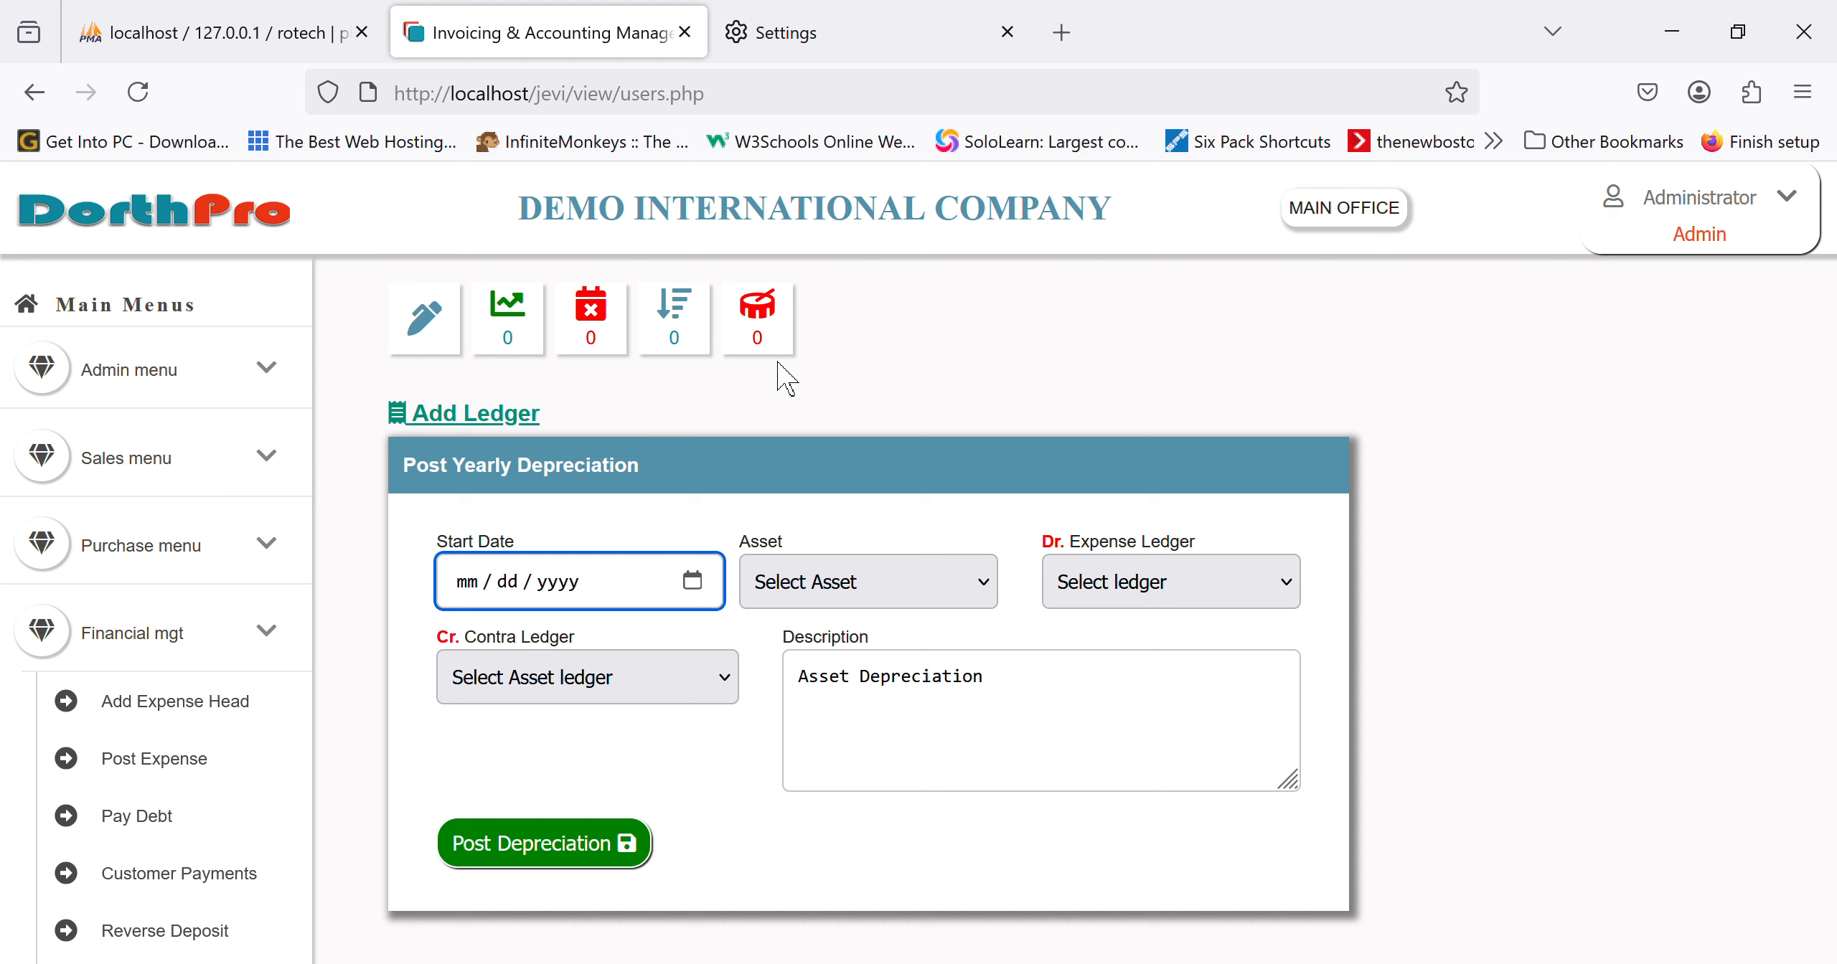
pyautogui.click(705, 355)
pyautogui.click(888, 578)
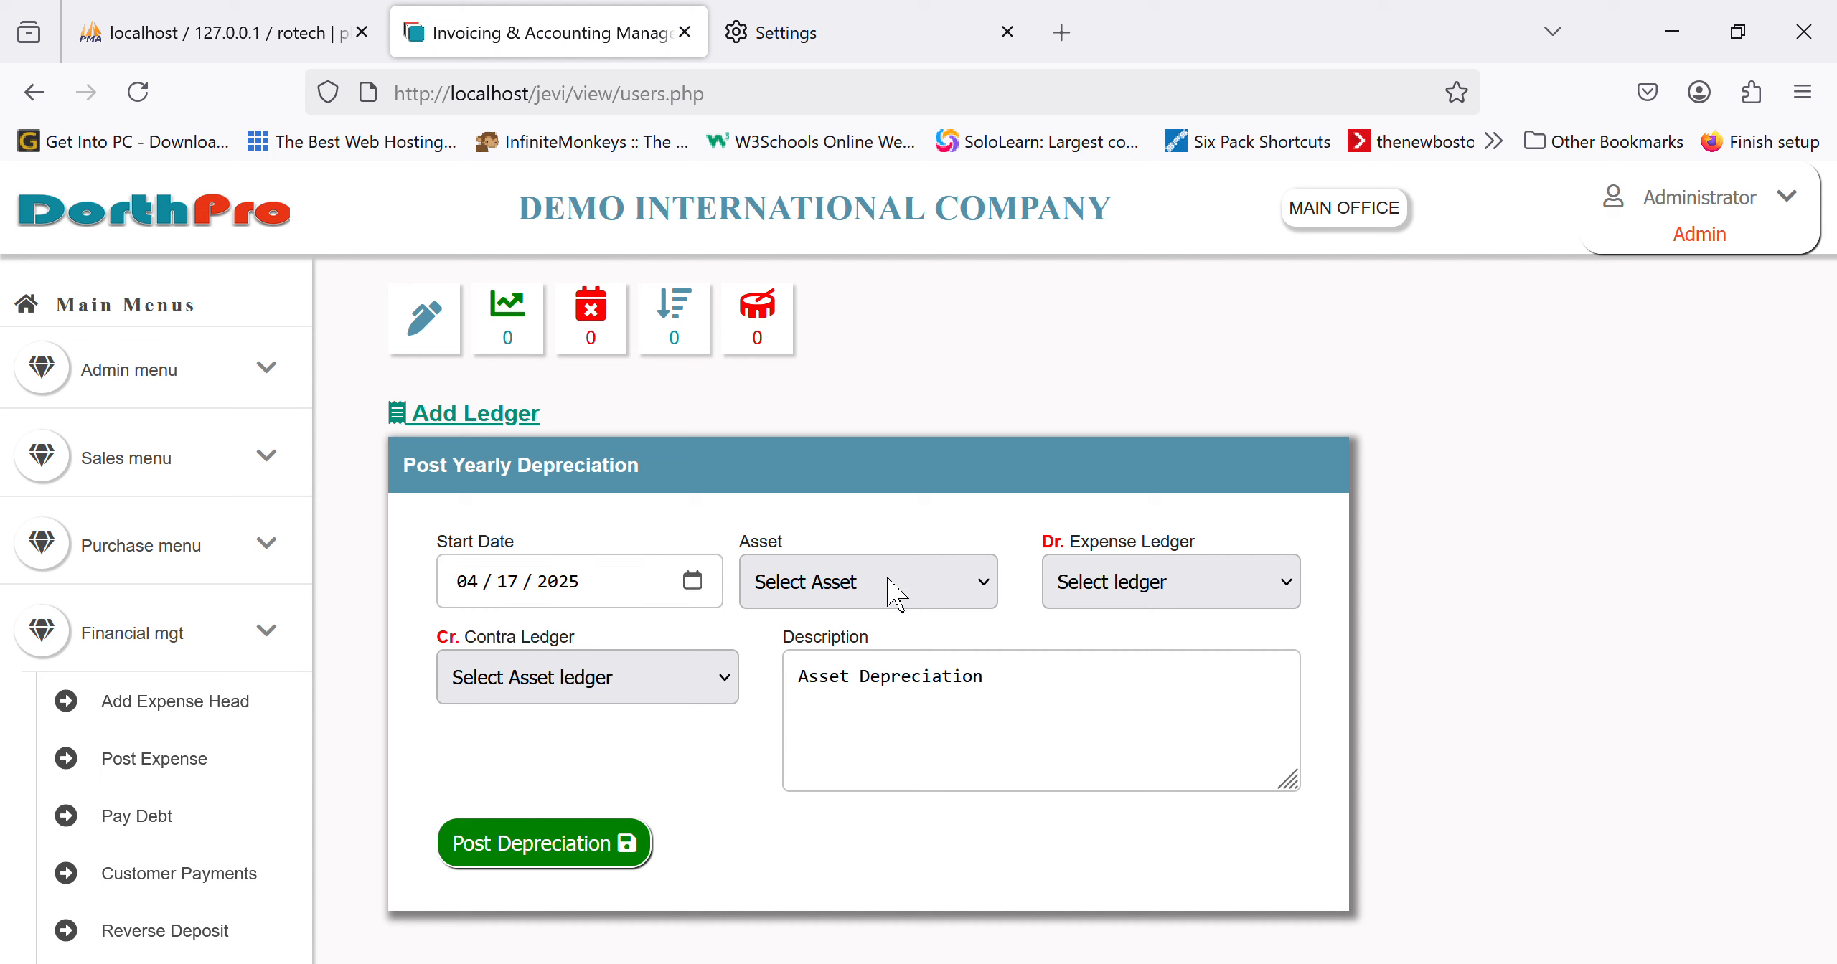
pyautogui.click(856, 664)
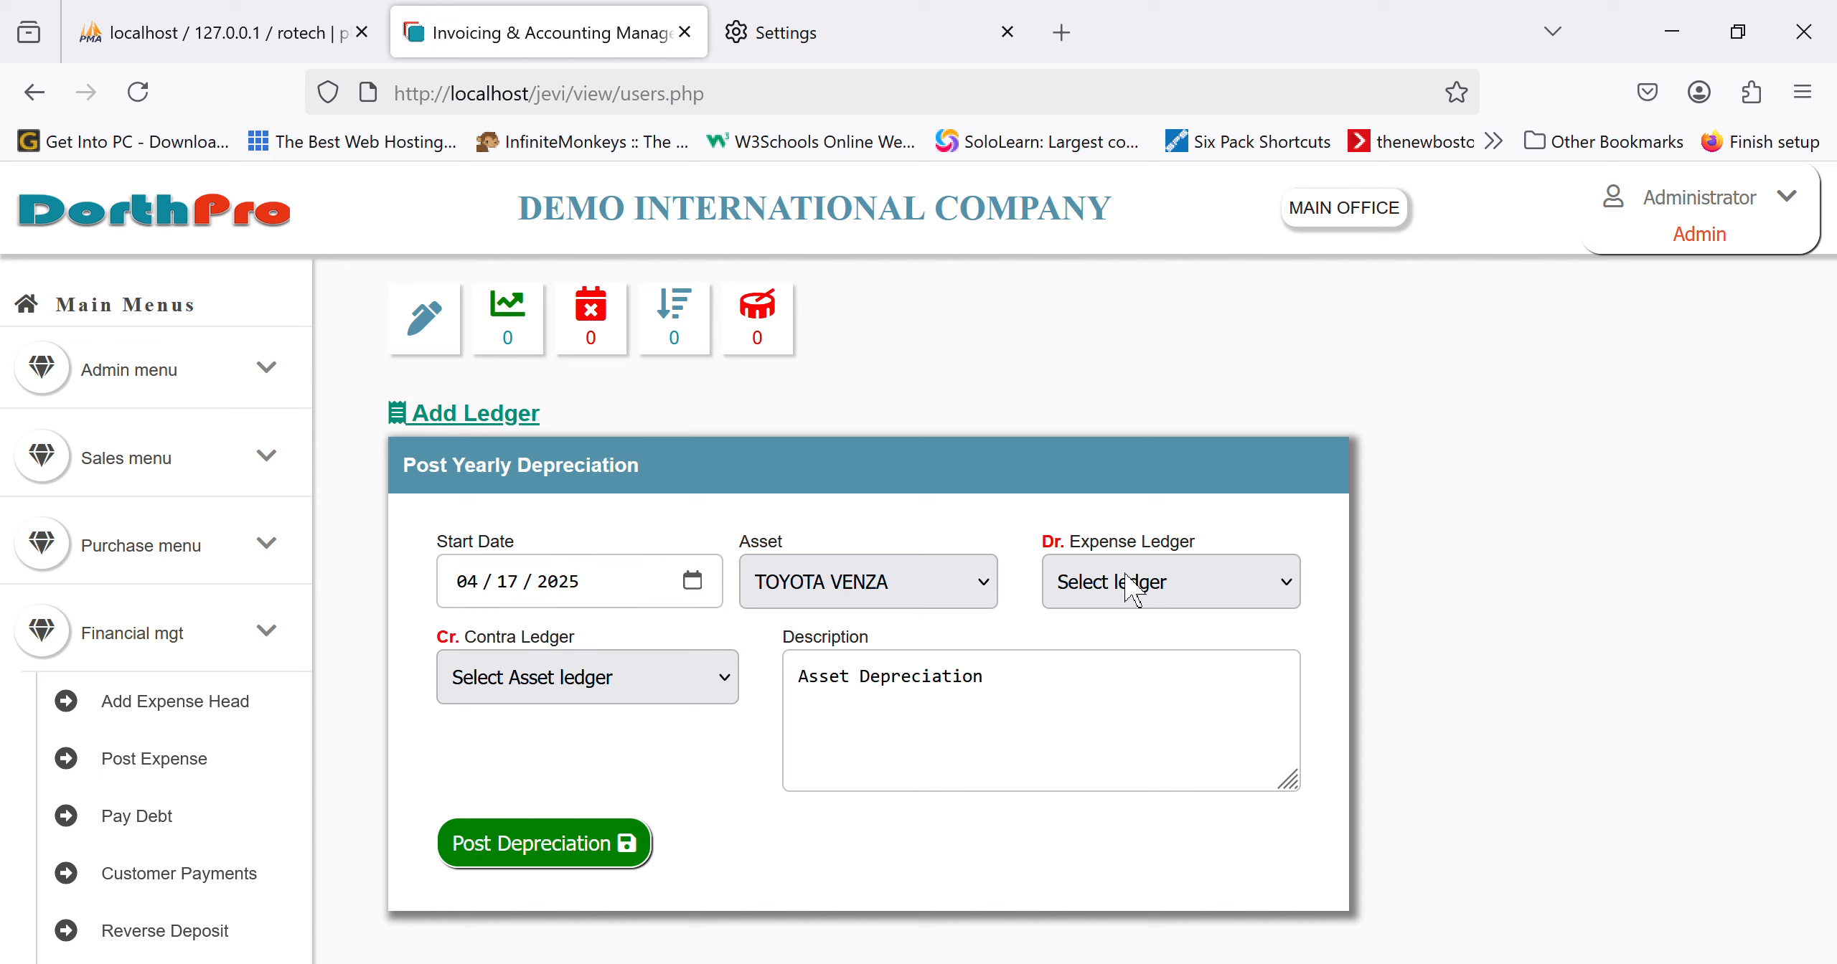
pyautogui.click(1158, 677)
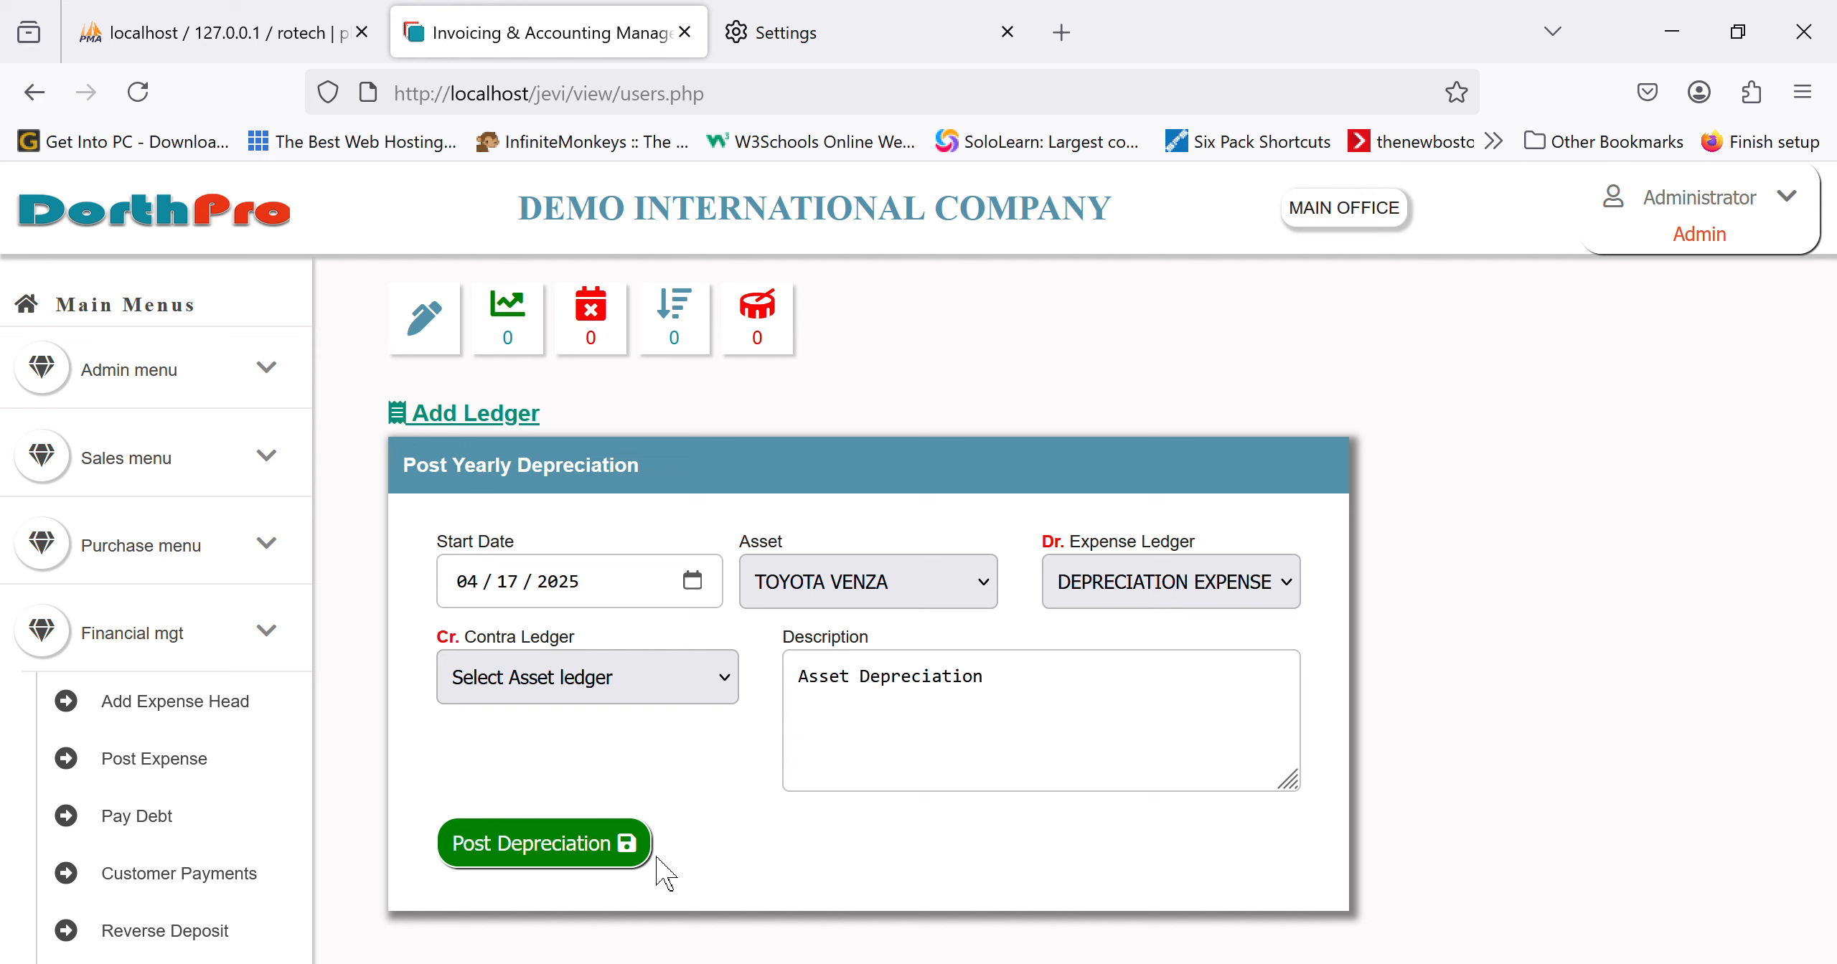
pyautogui.click(606, 847)
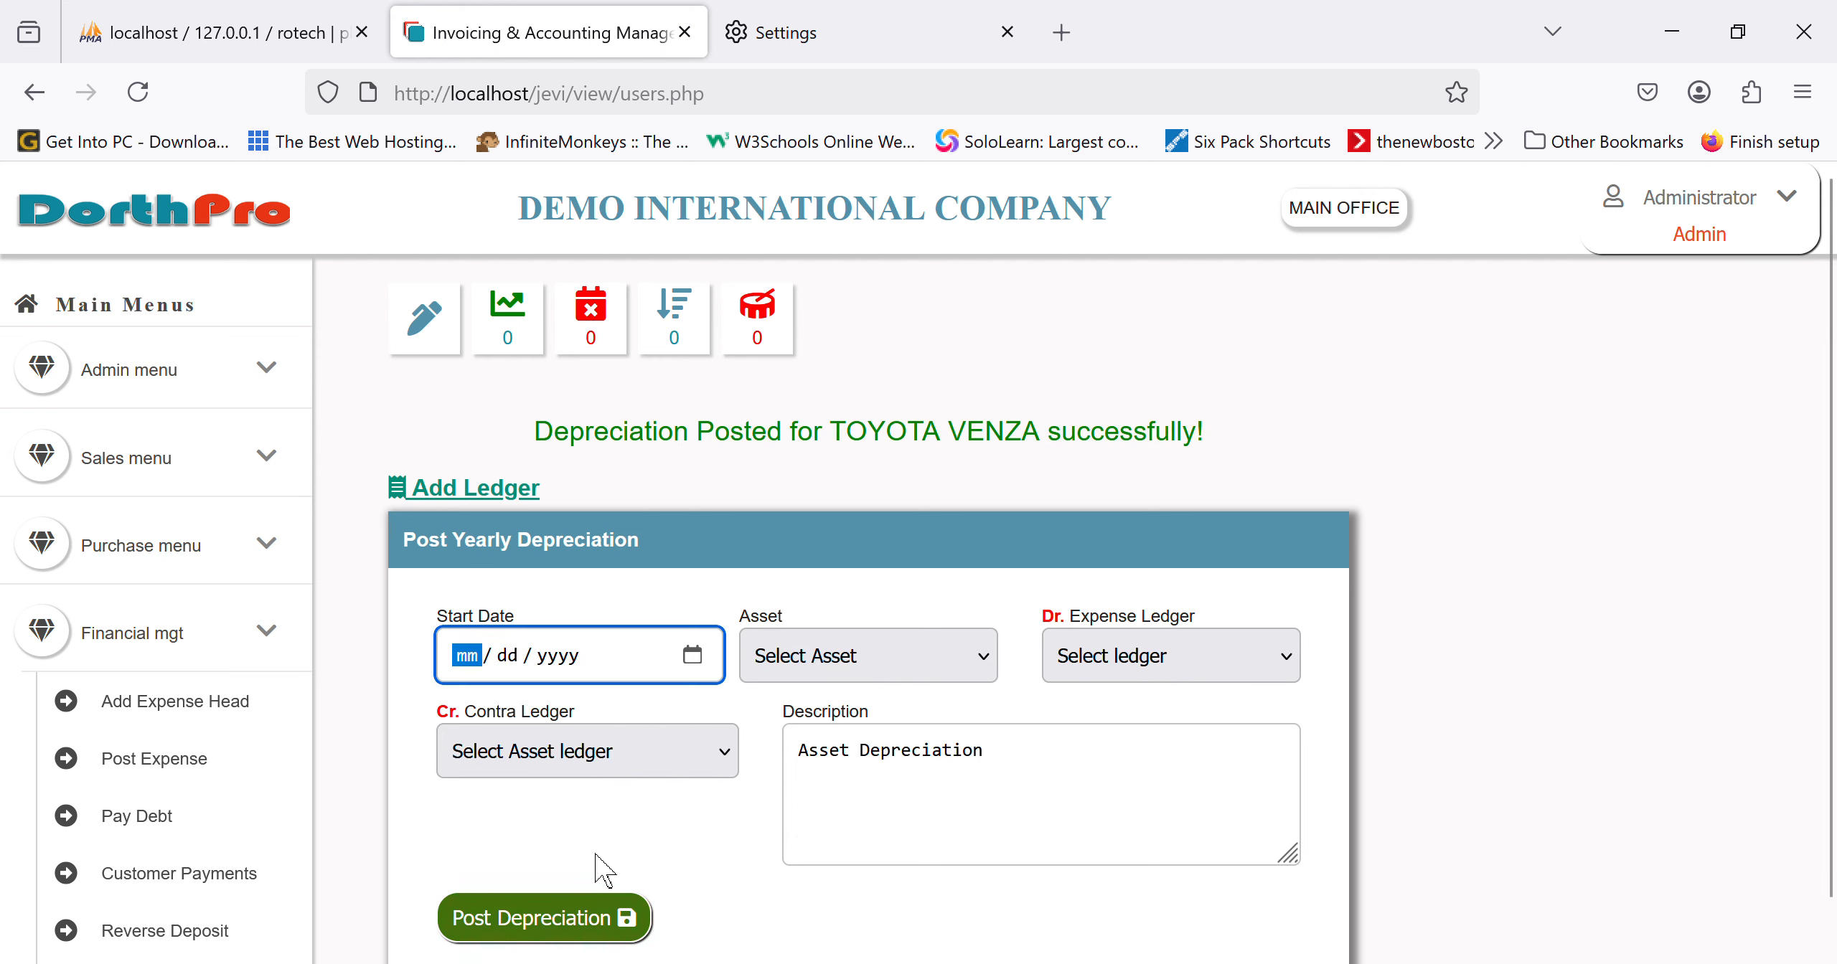
pyautogui.click(817, 648)
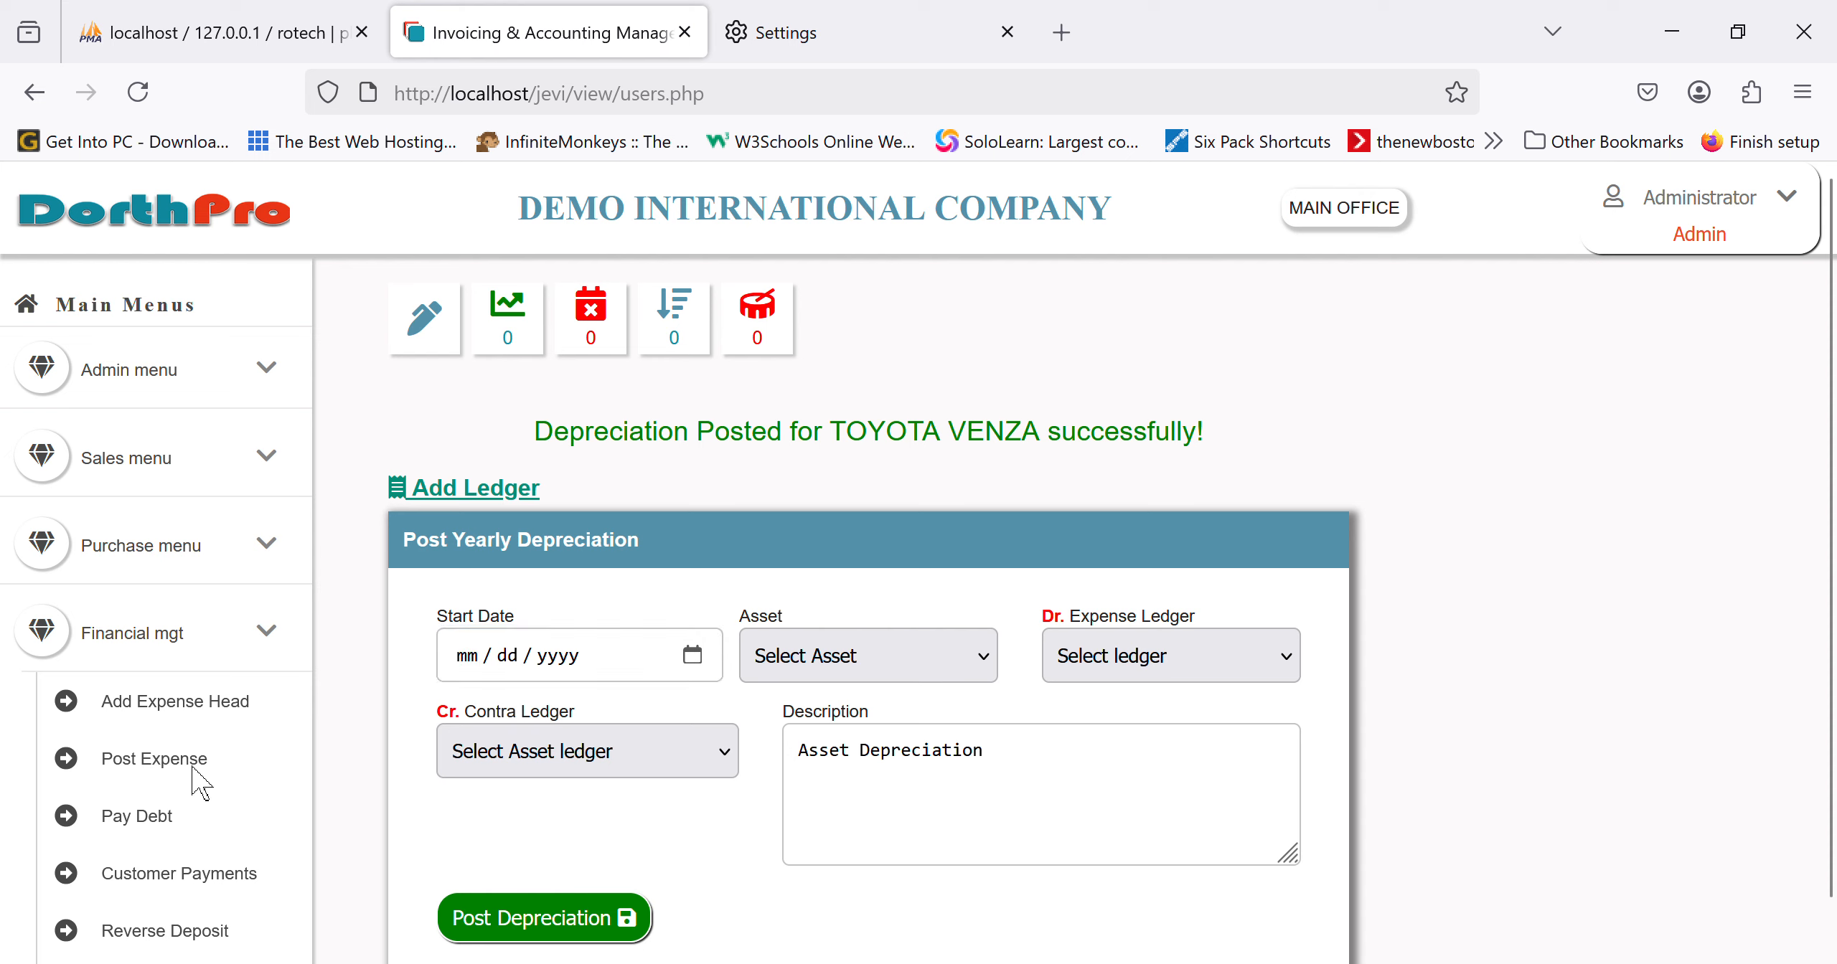
# Step: Leave the depreciation page and return to the Dispose Asset list showing the TOYOTA VENZA
pyautogui.scroll(-7, 219, 867)
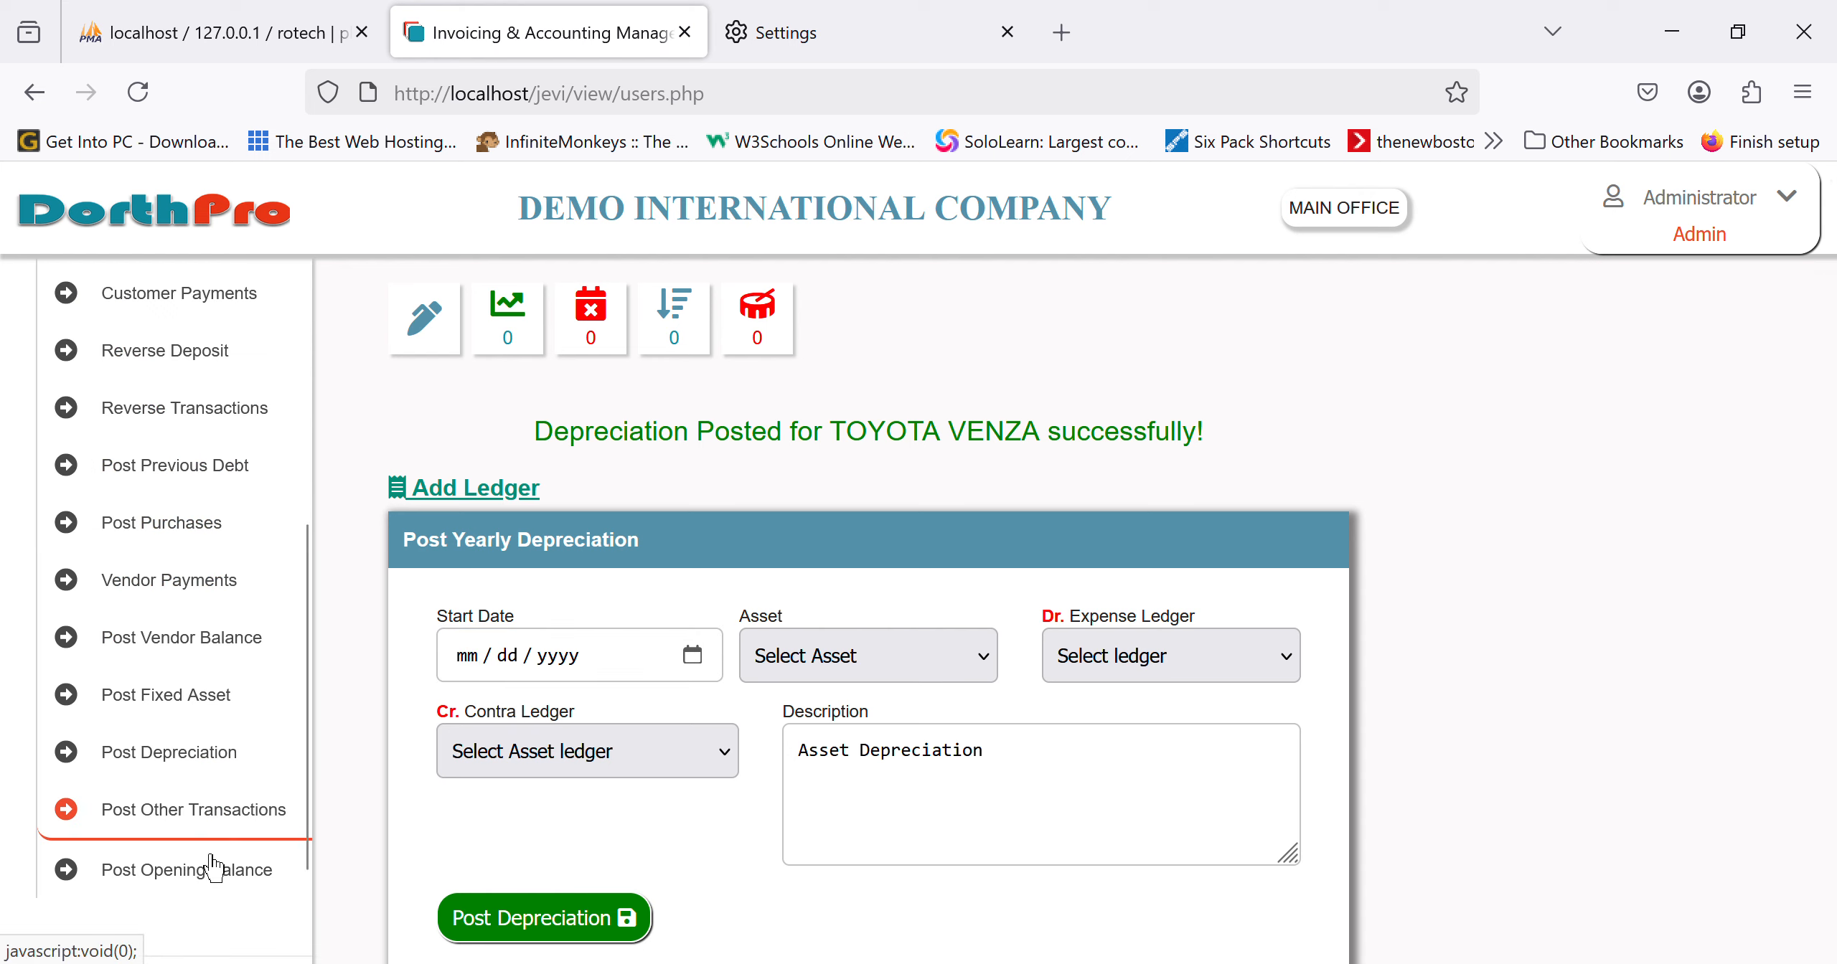
pyautogui.click(165, 789)
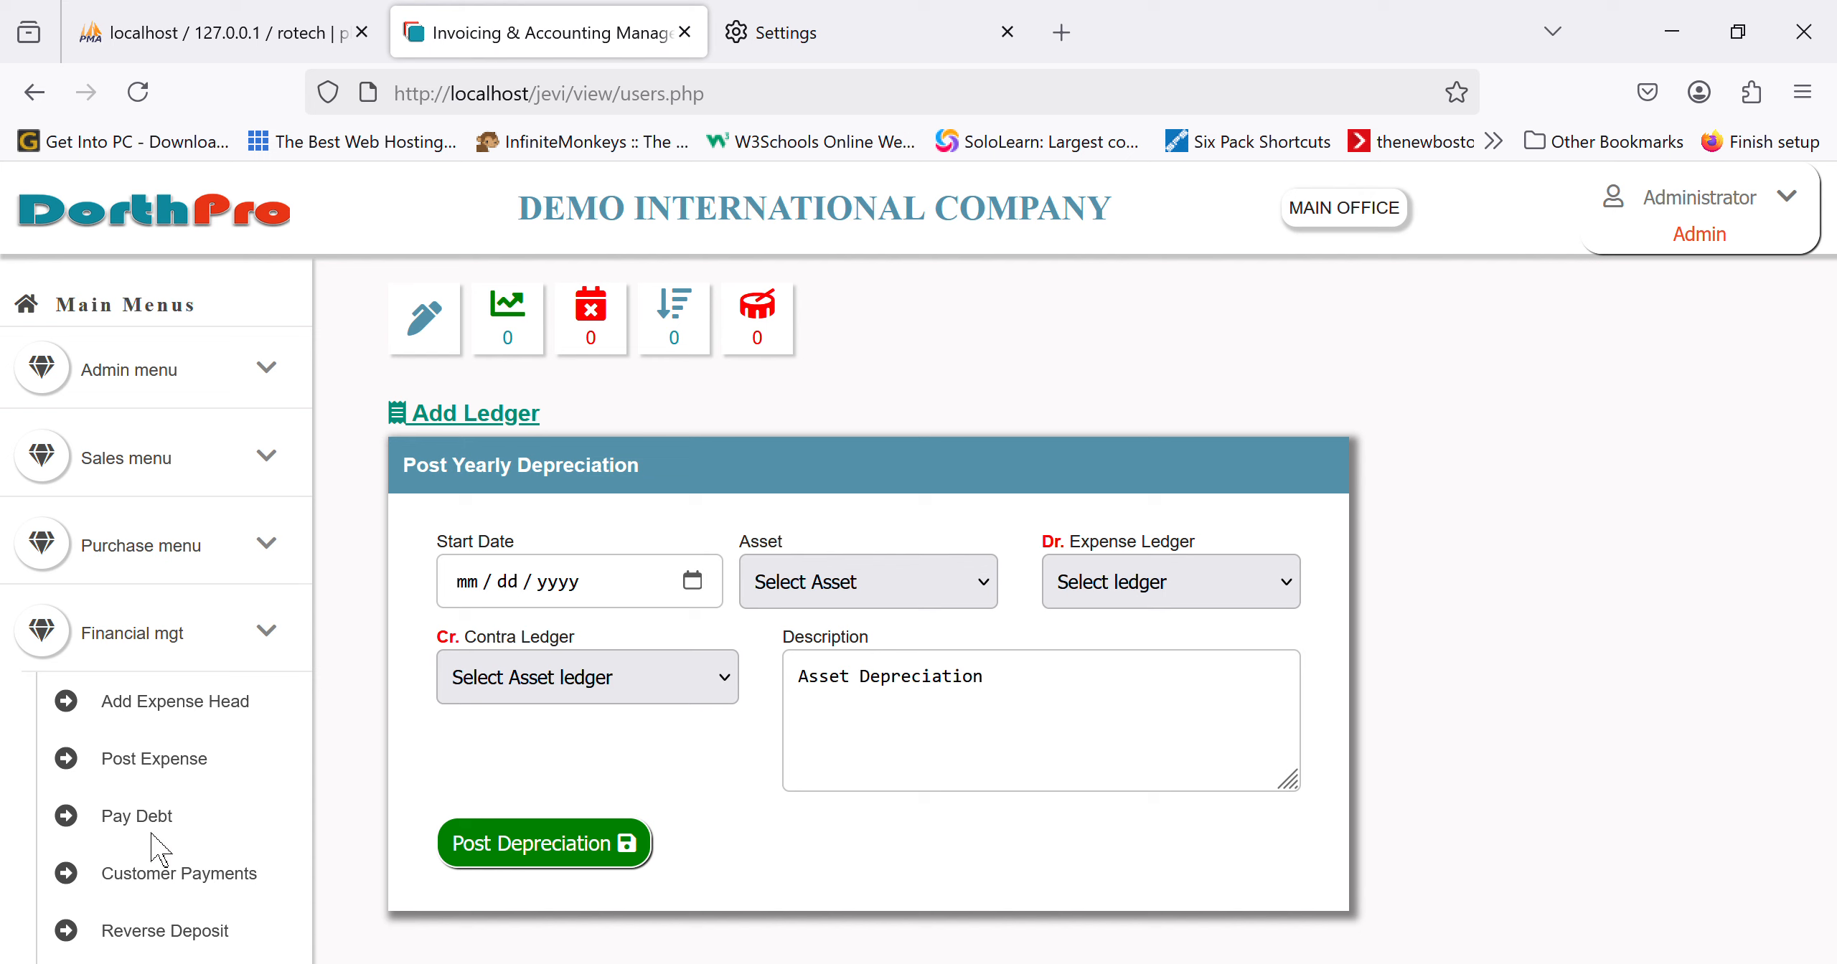
pyautogui.scroll(-7, 154, 851)
pyautogui.scroll(-5, 155, 851)
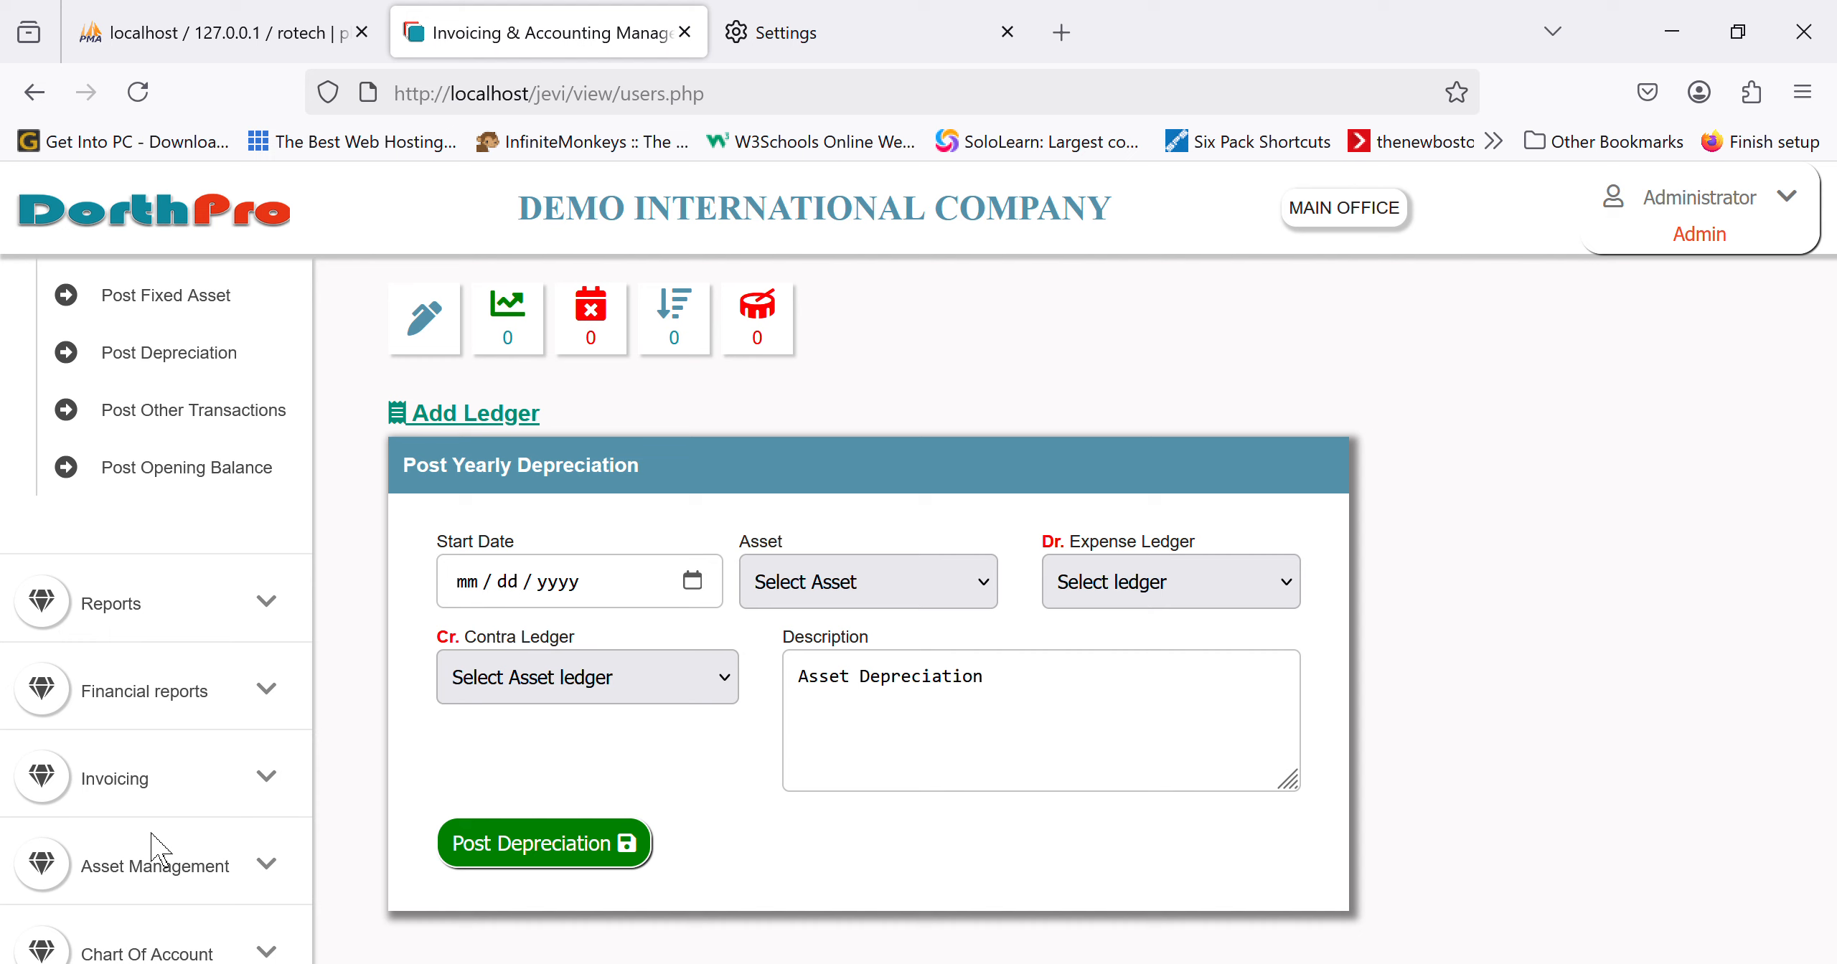
pyautogui.scroll(3, 151, 832)
pyautogui.scroll(-3, 151, 832)
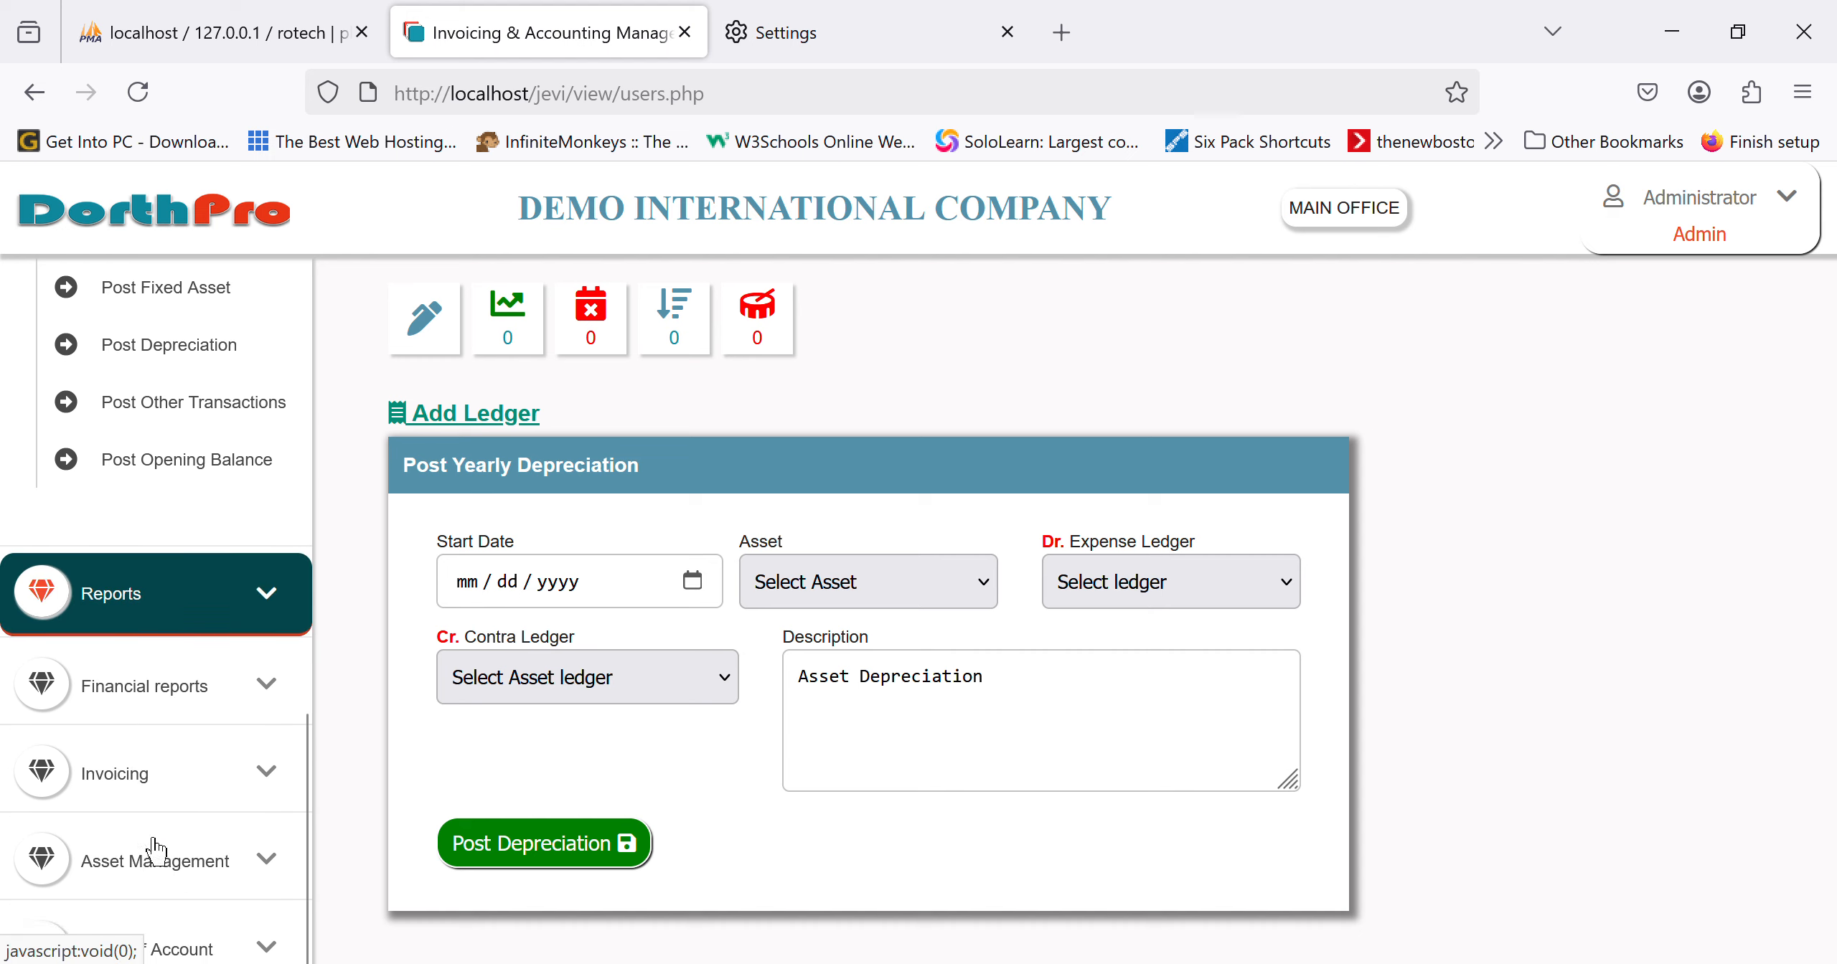
pyautogui.scroll(10, 91, 849)
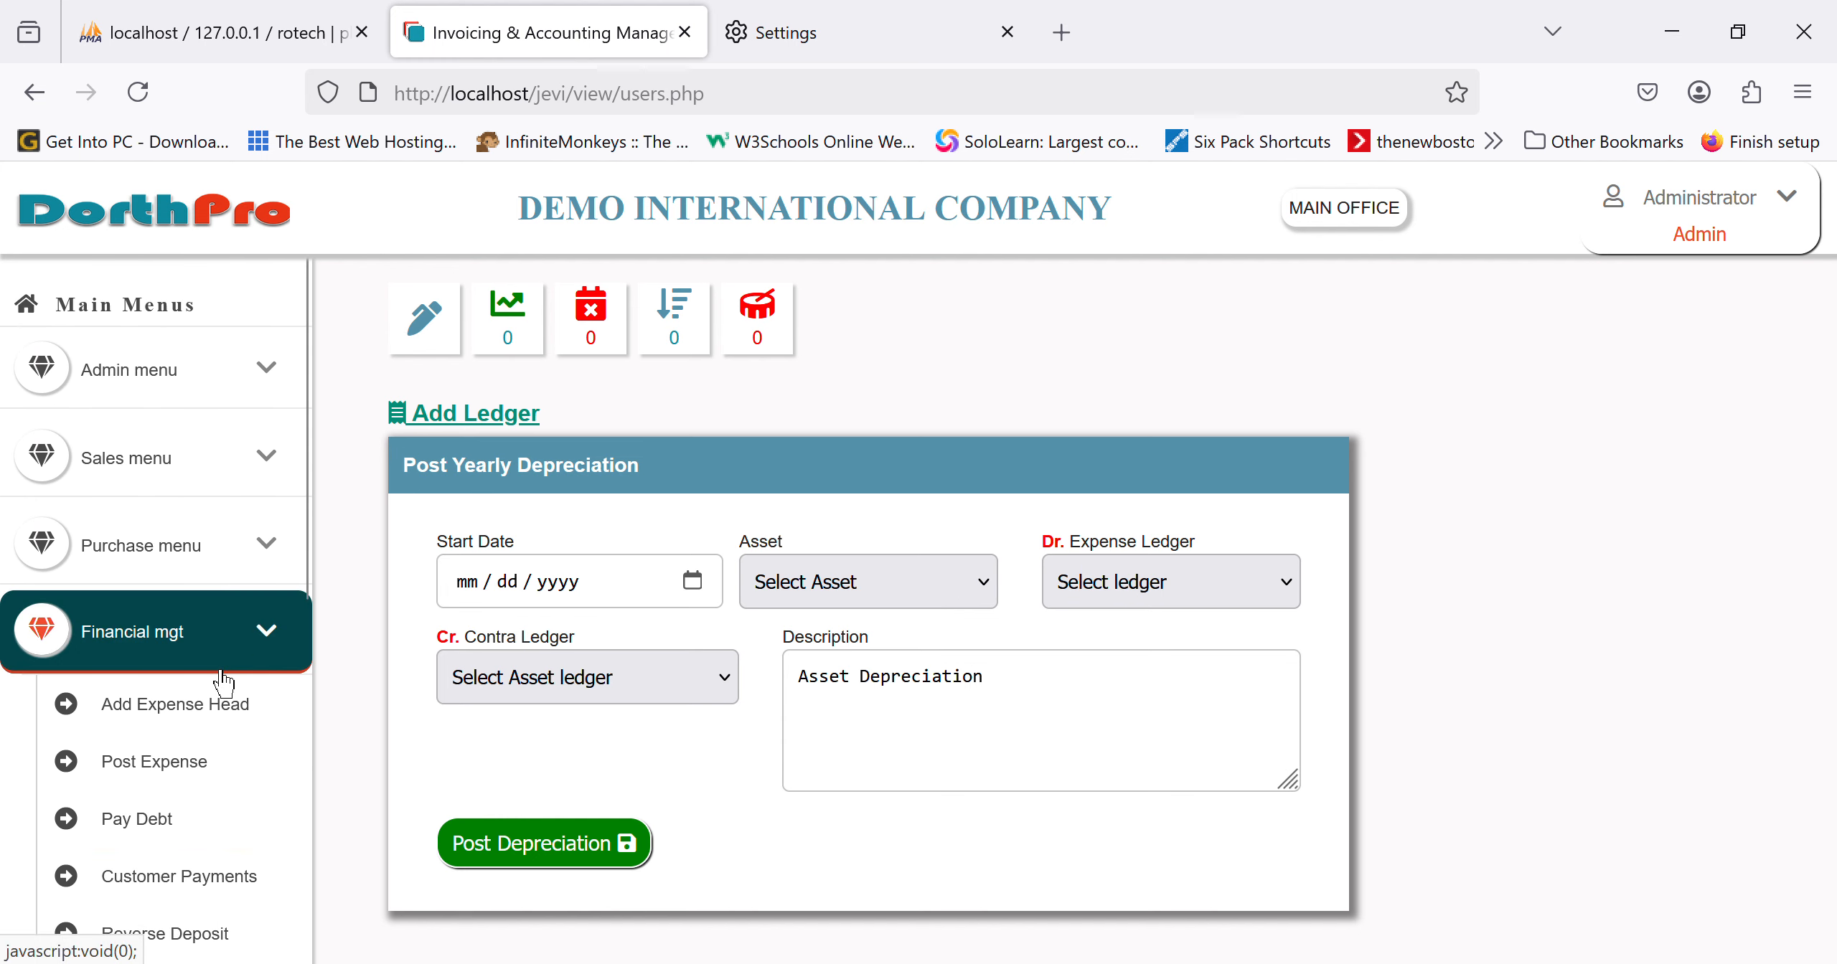
pyautogui.click(226, 664)
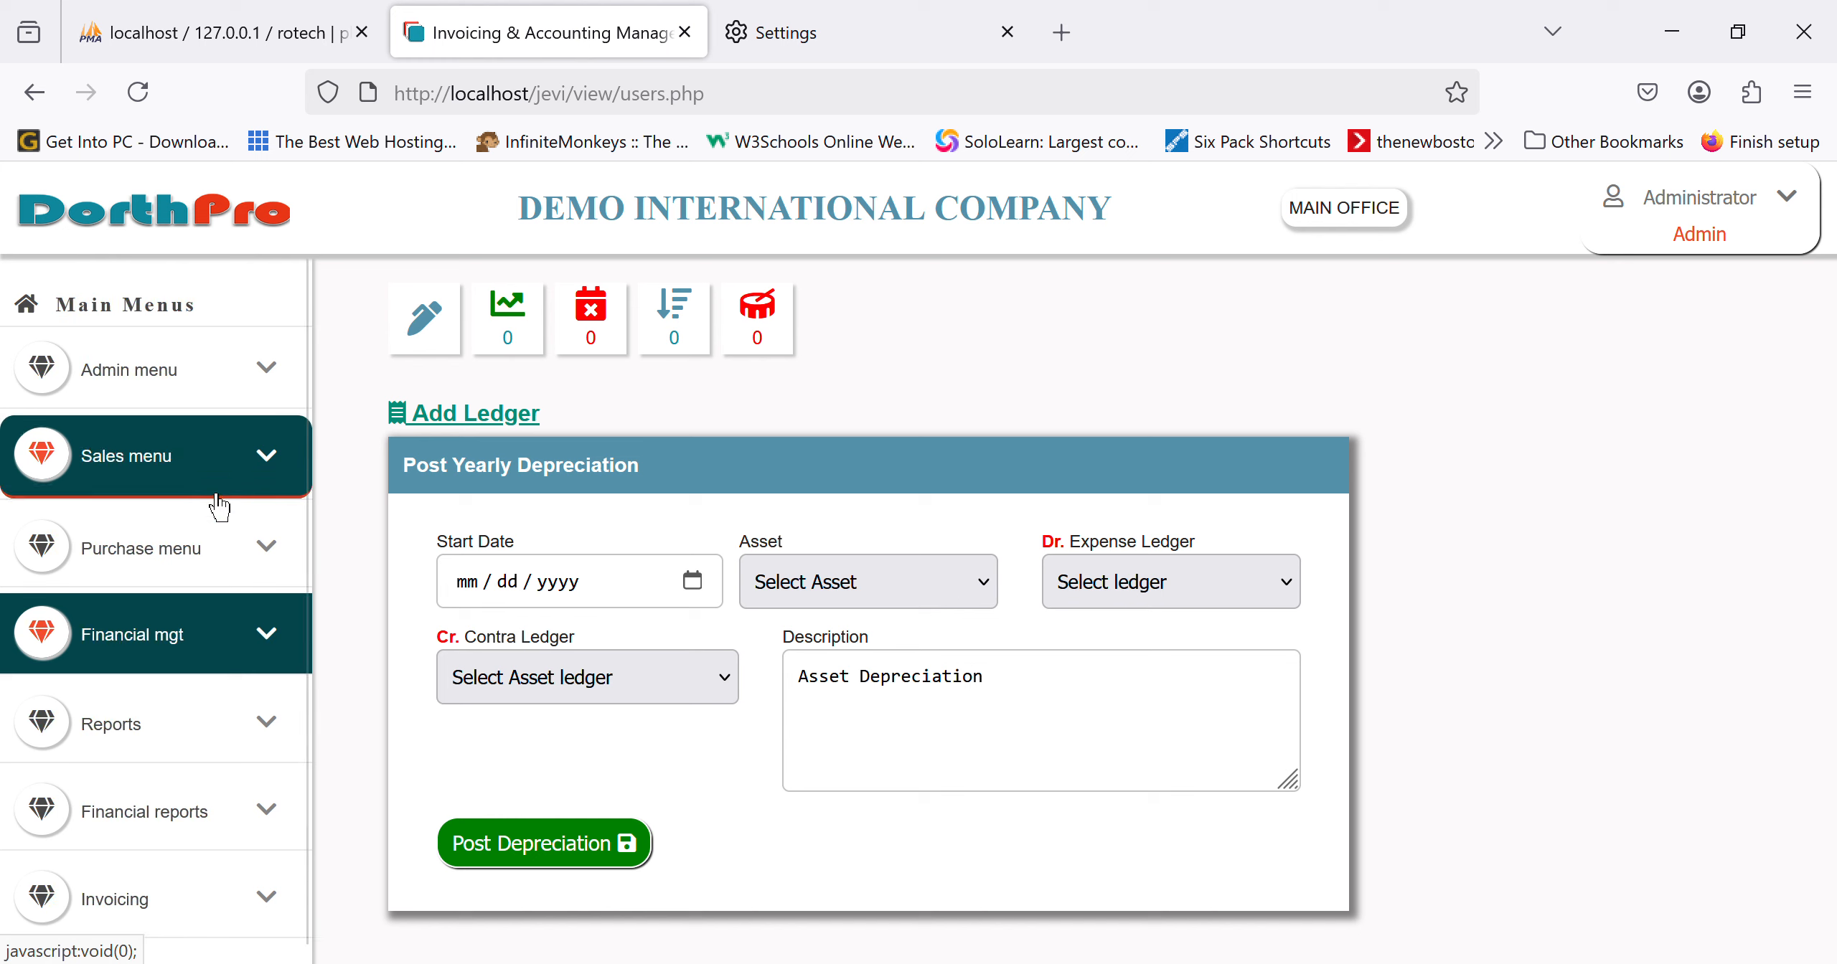
pyautogui.scroll(-2, 184, 852)
pyautogui.click(237, 850)
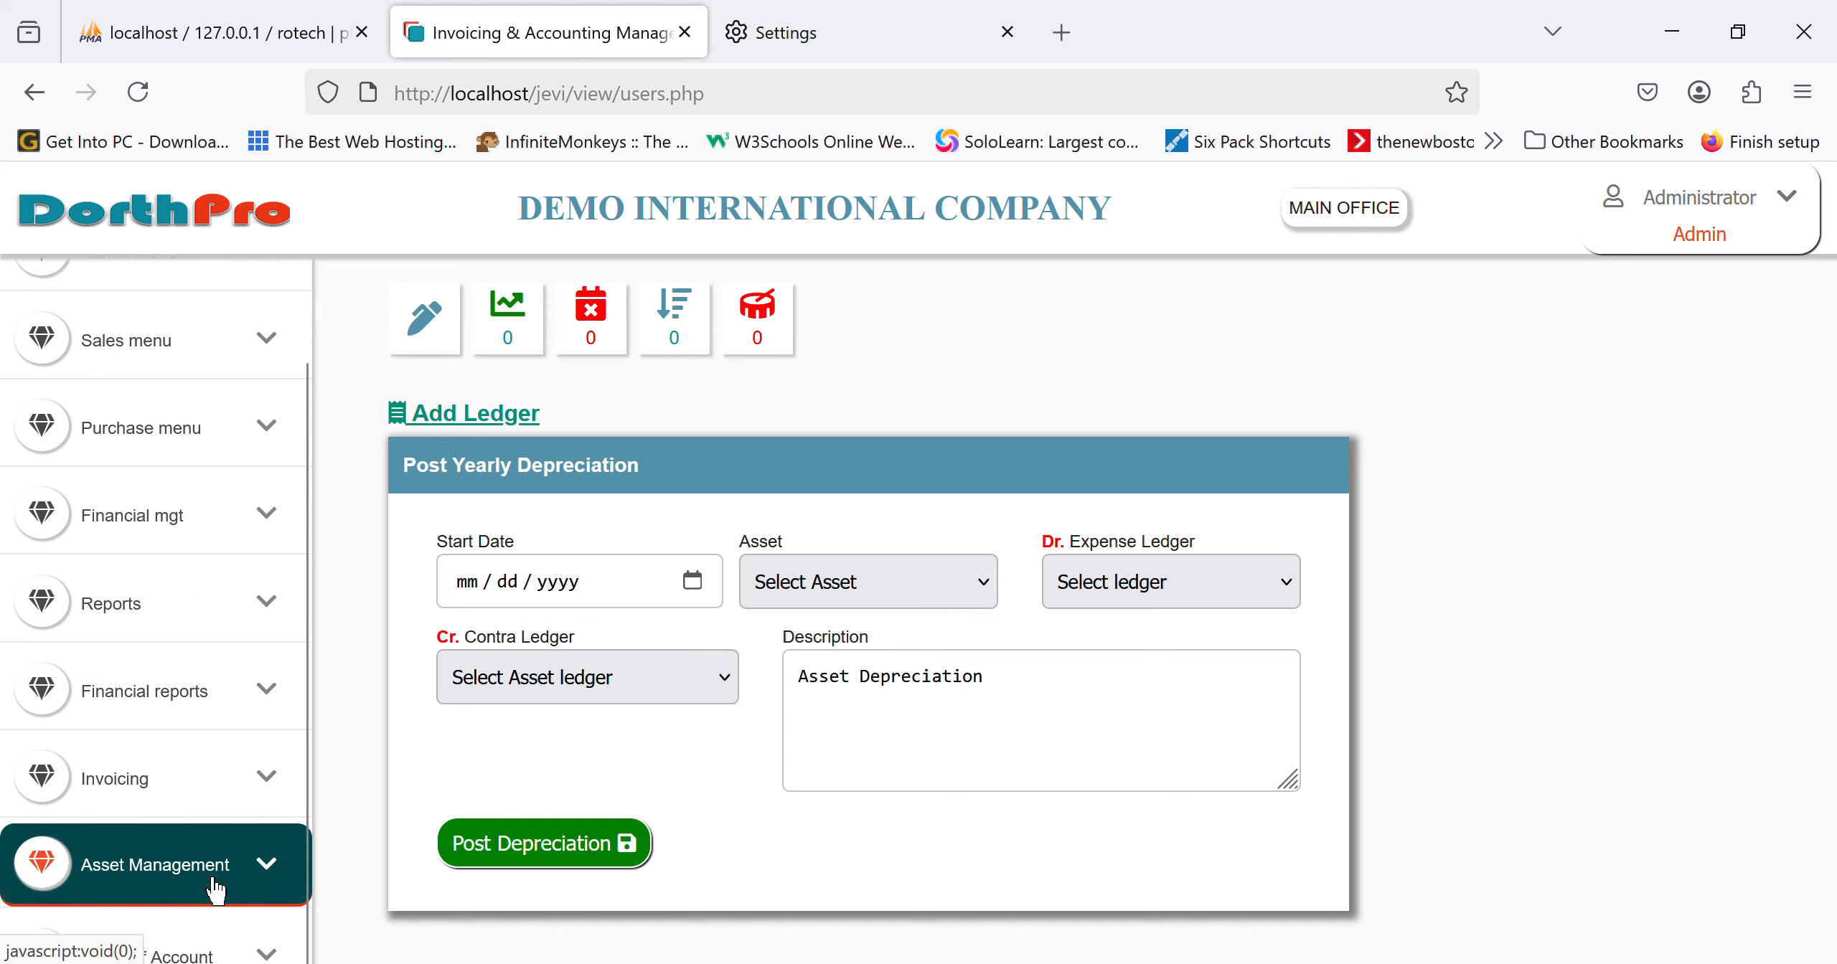
pyautogui.scroll(-8, 215, 854)
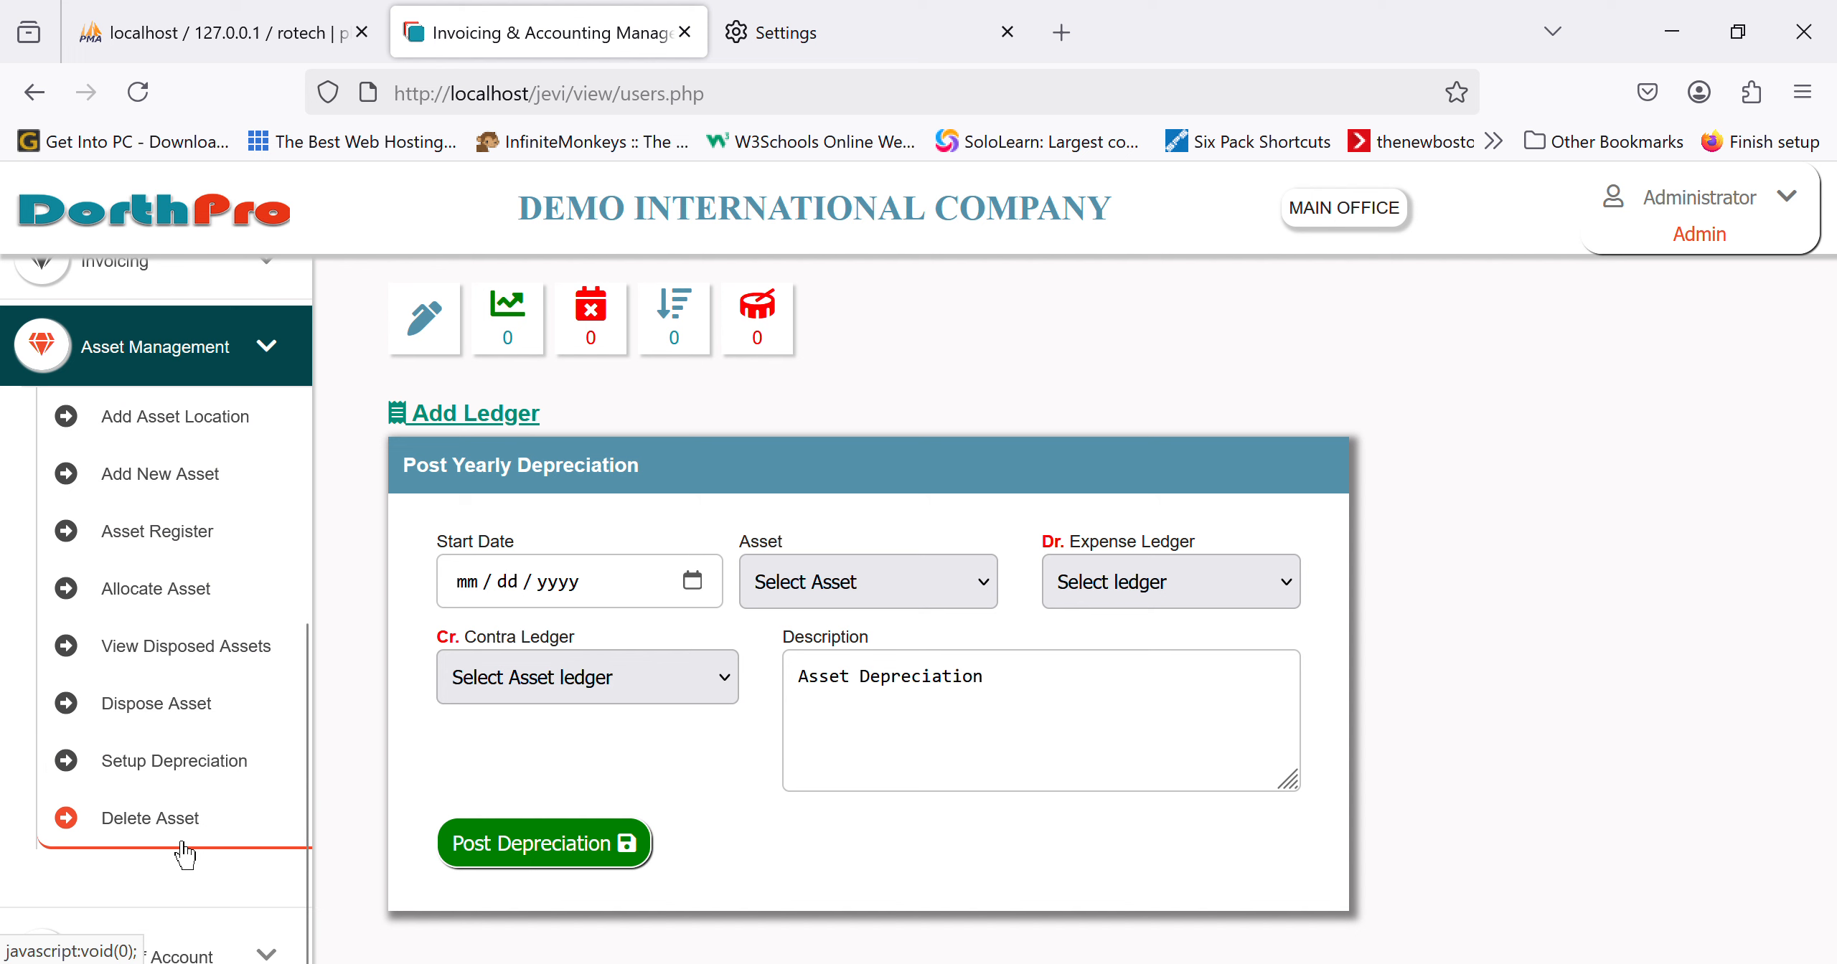
pyautogui.click(279, 710)
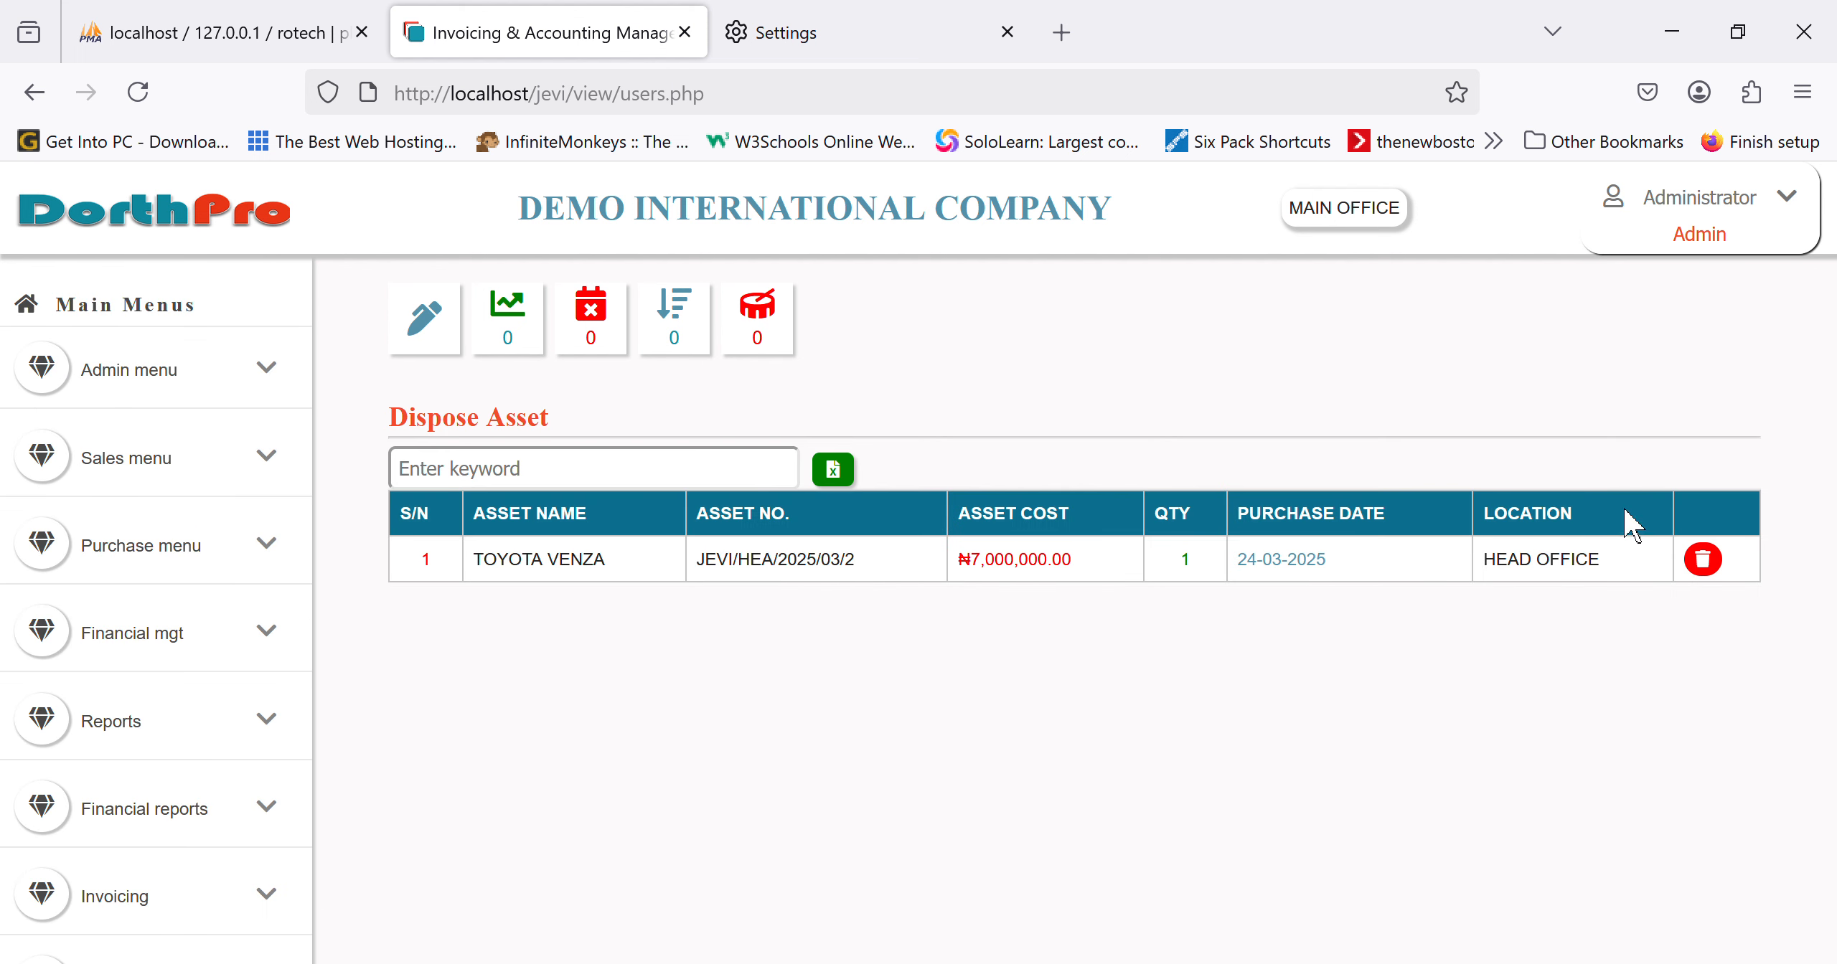
# Step: Dispose the TOYOTA VENZA as SOLD for 5000000, with STANBIC IBTC as the contra ledger
pyautogui.click(1705, 567)
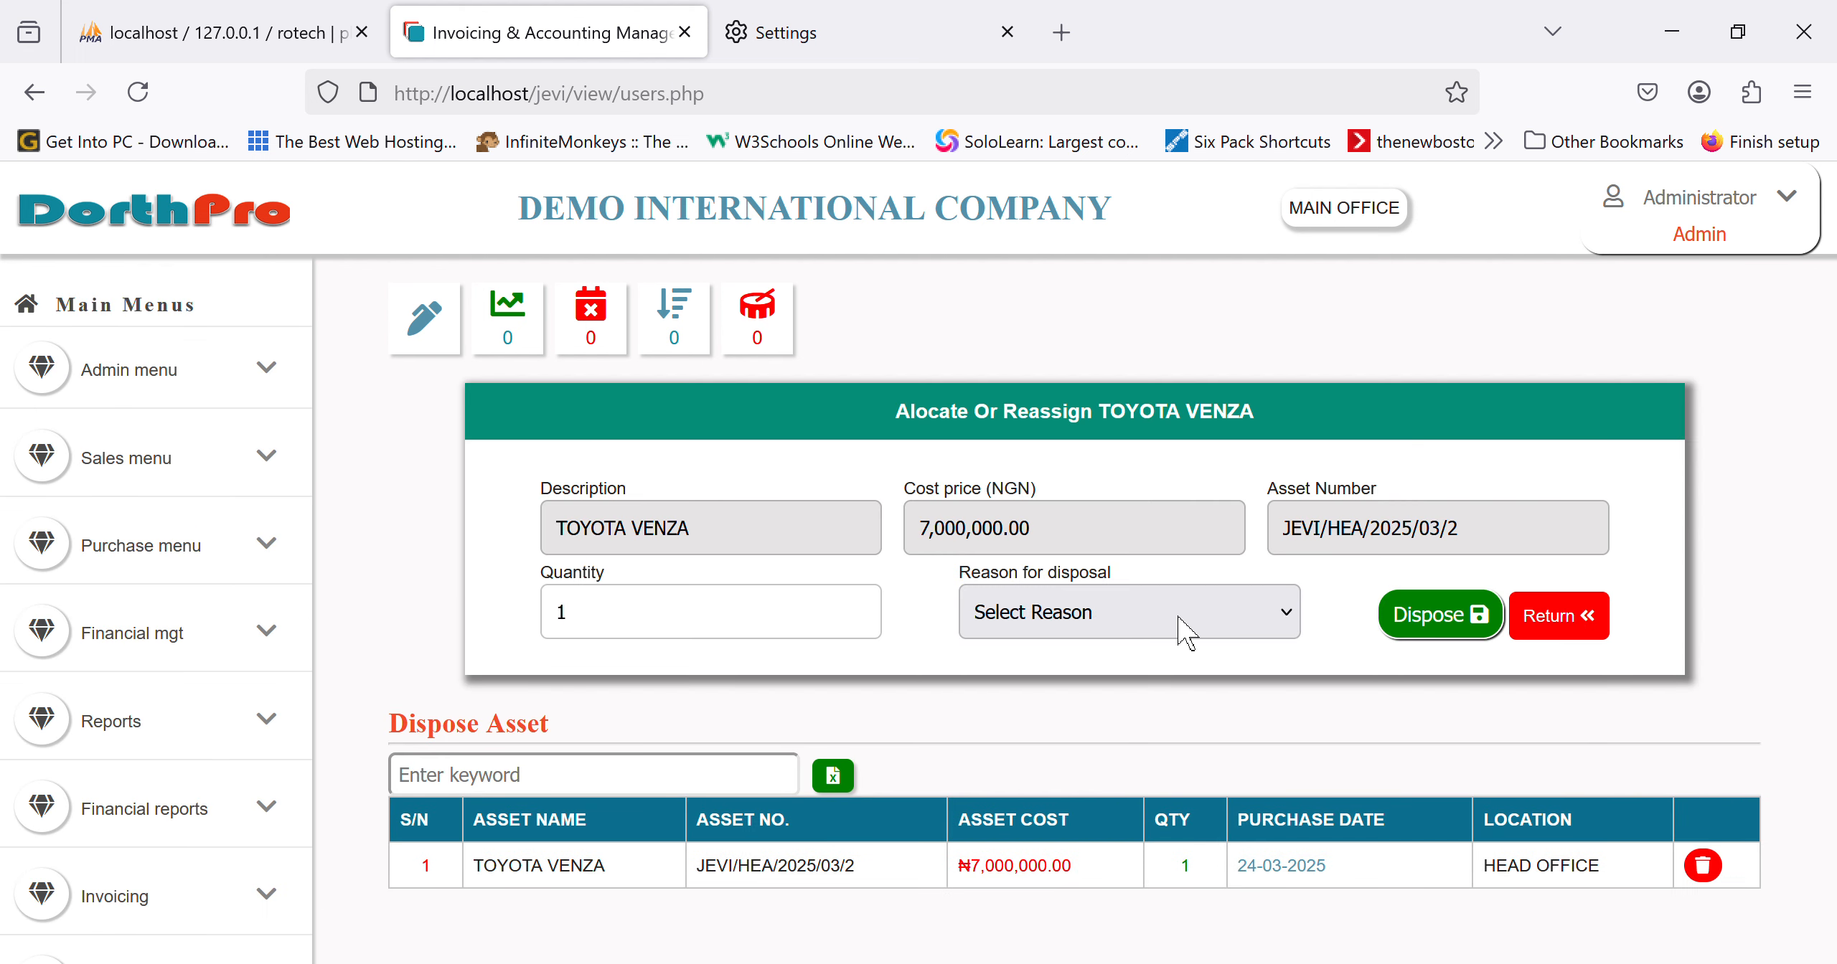
pyautogui.click(1049, 742)
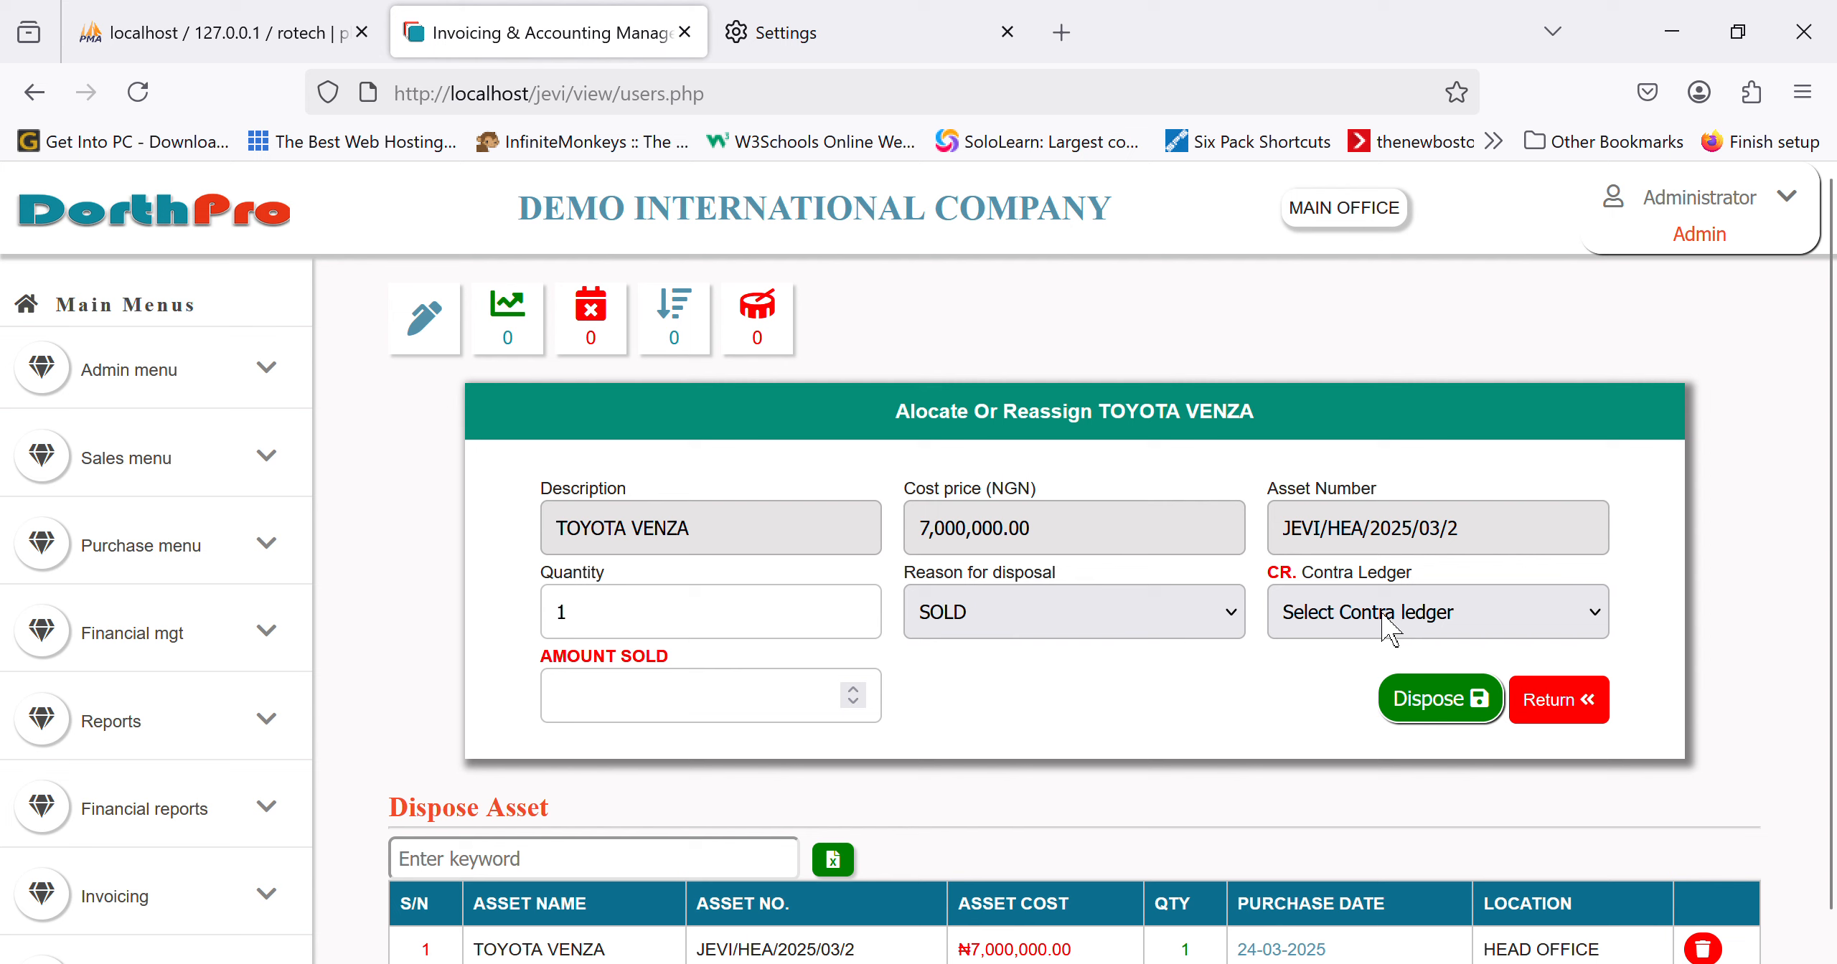
pyautogui.click(1408, 761)
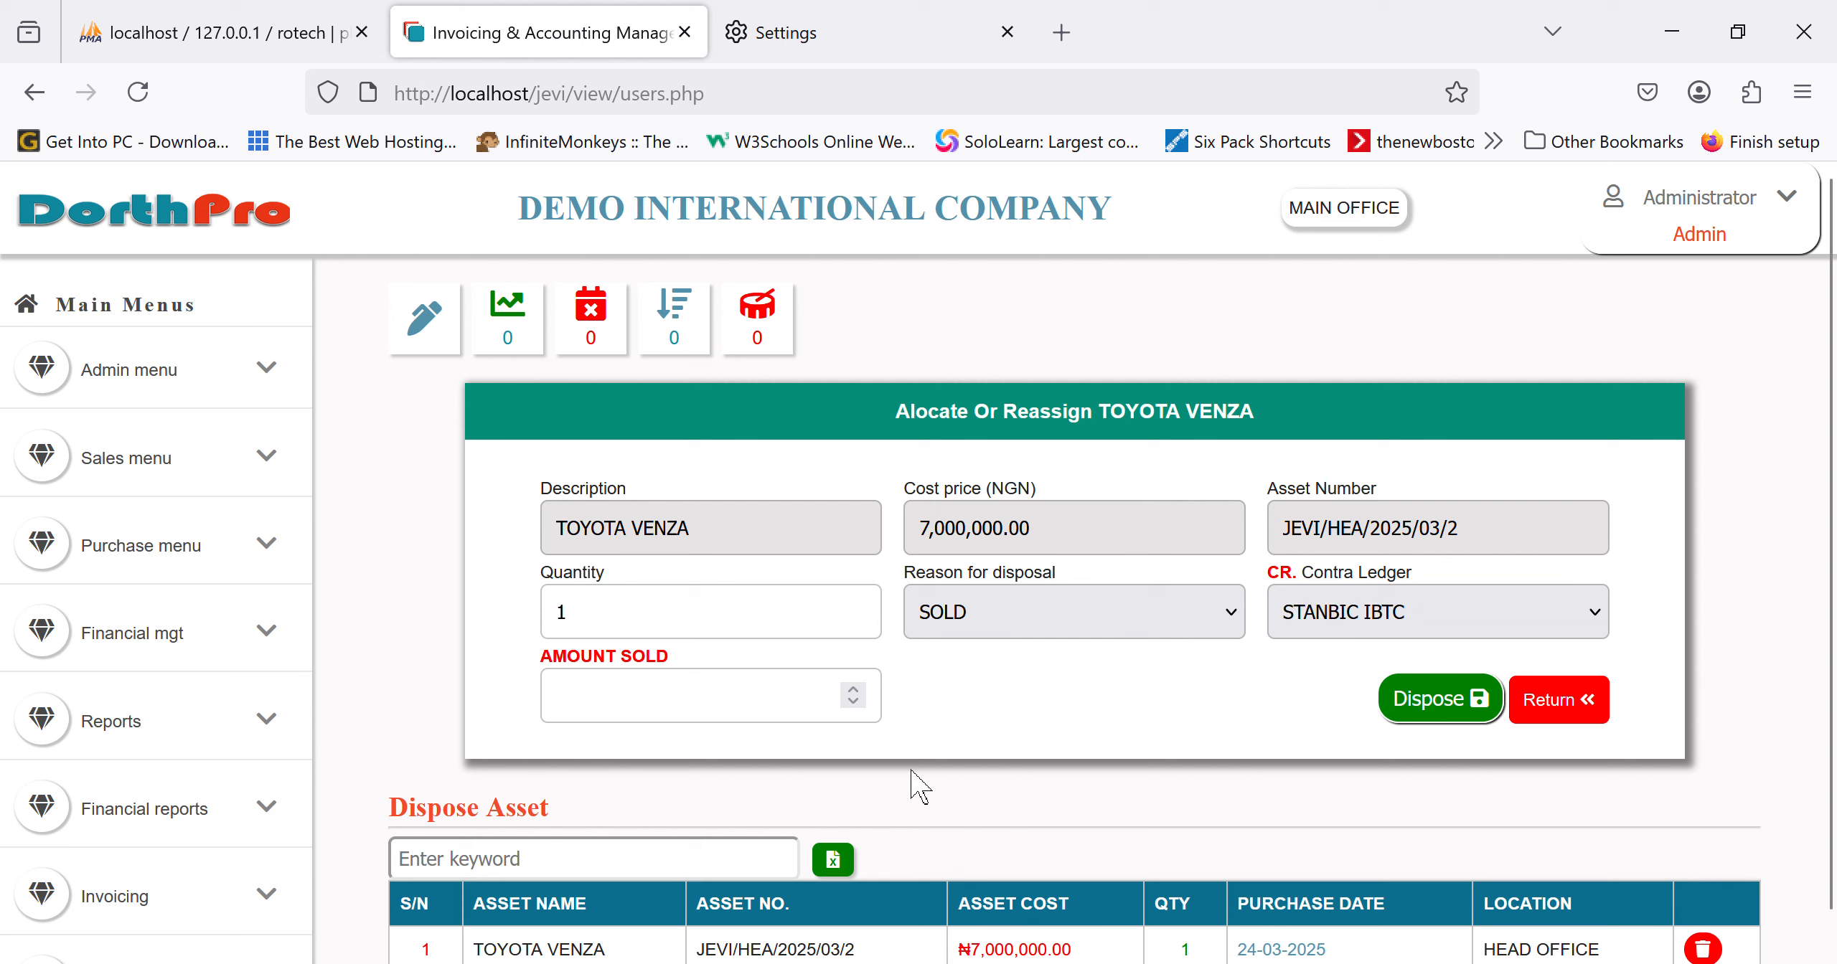
pyautogui.click(711, 699)
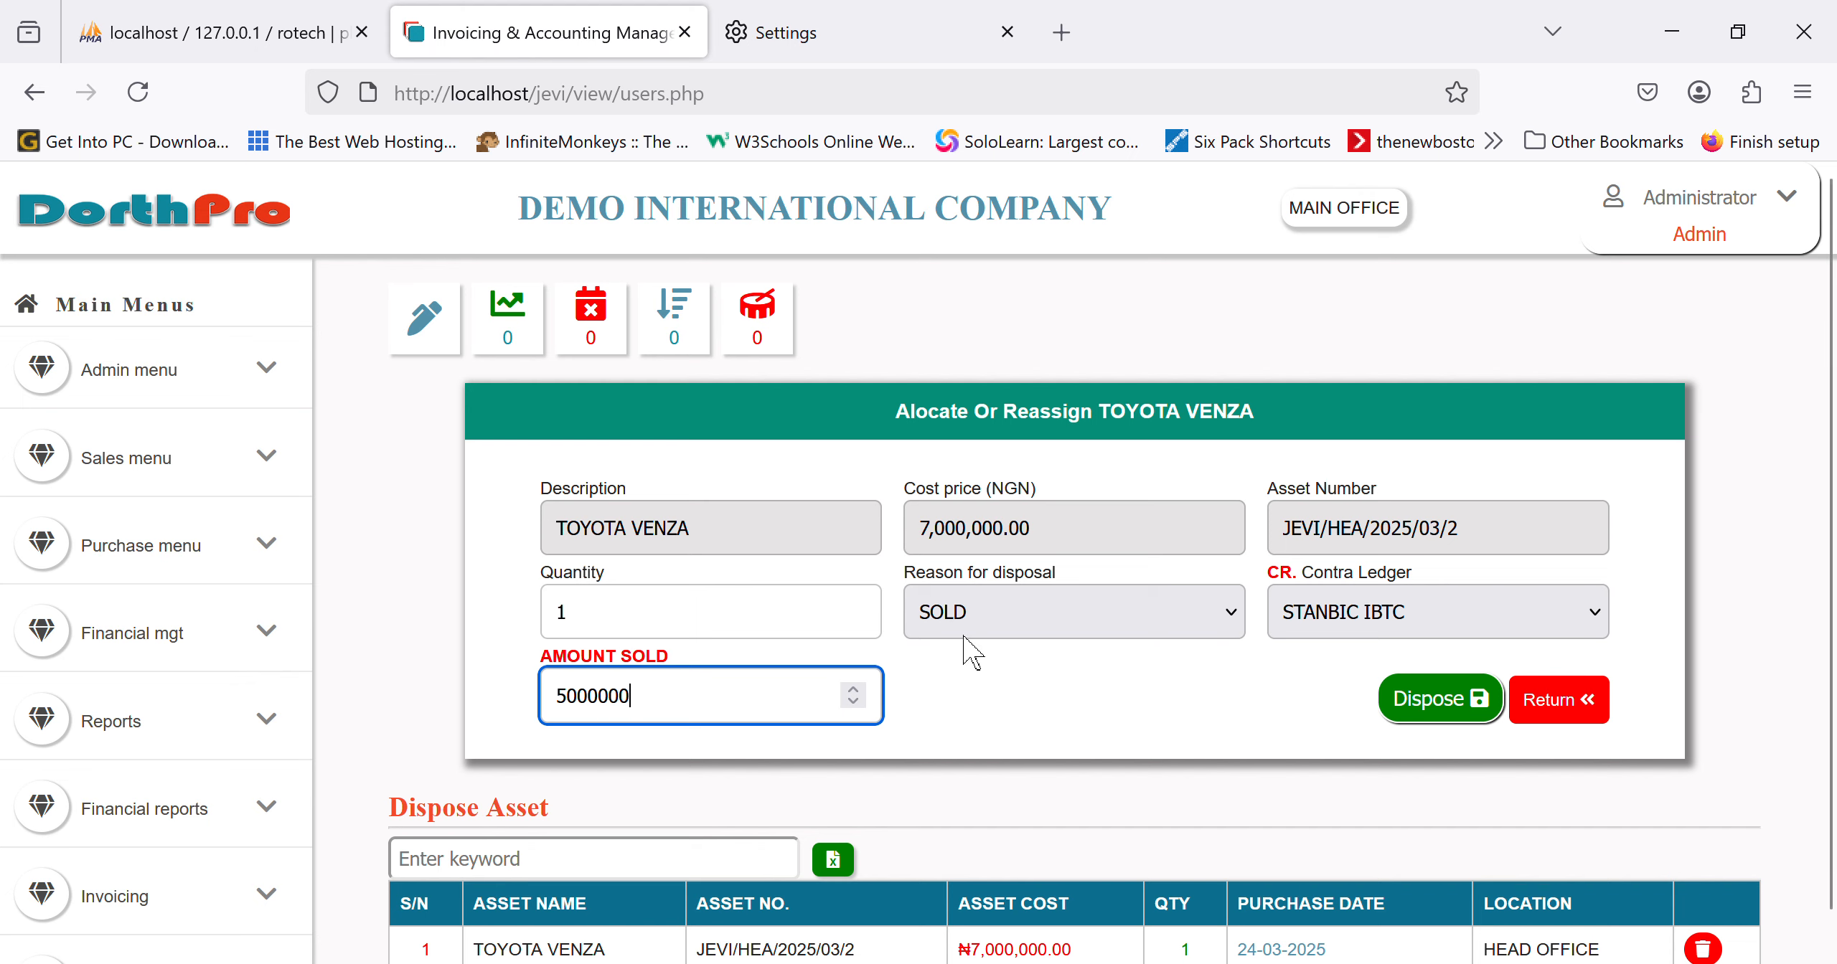
pyautogui.click(1481, 726)
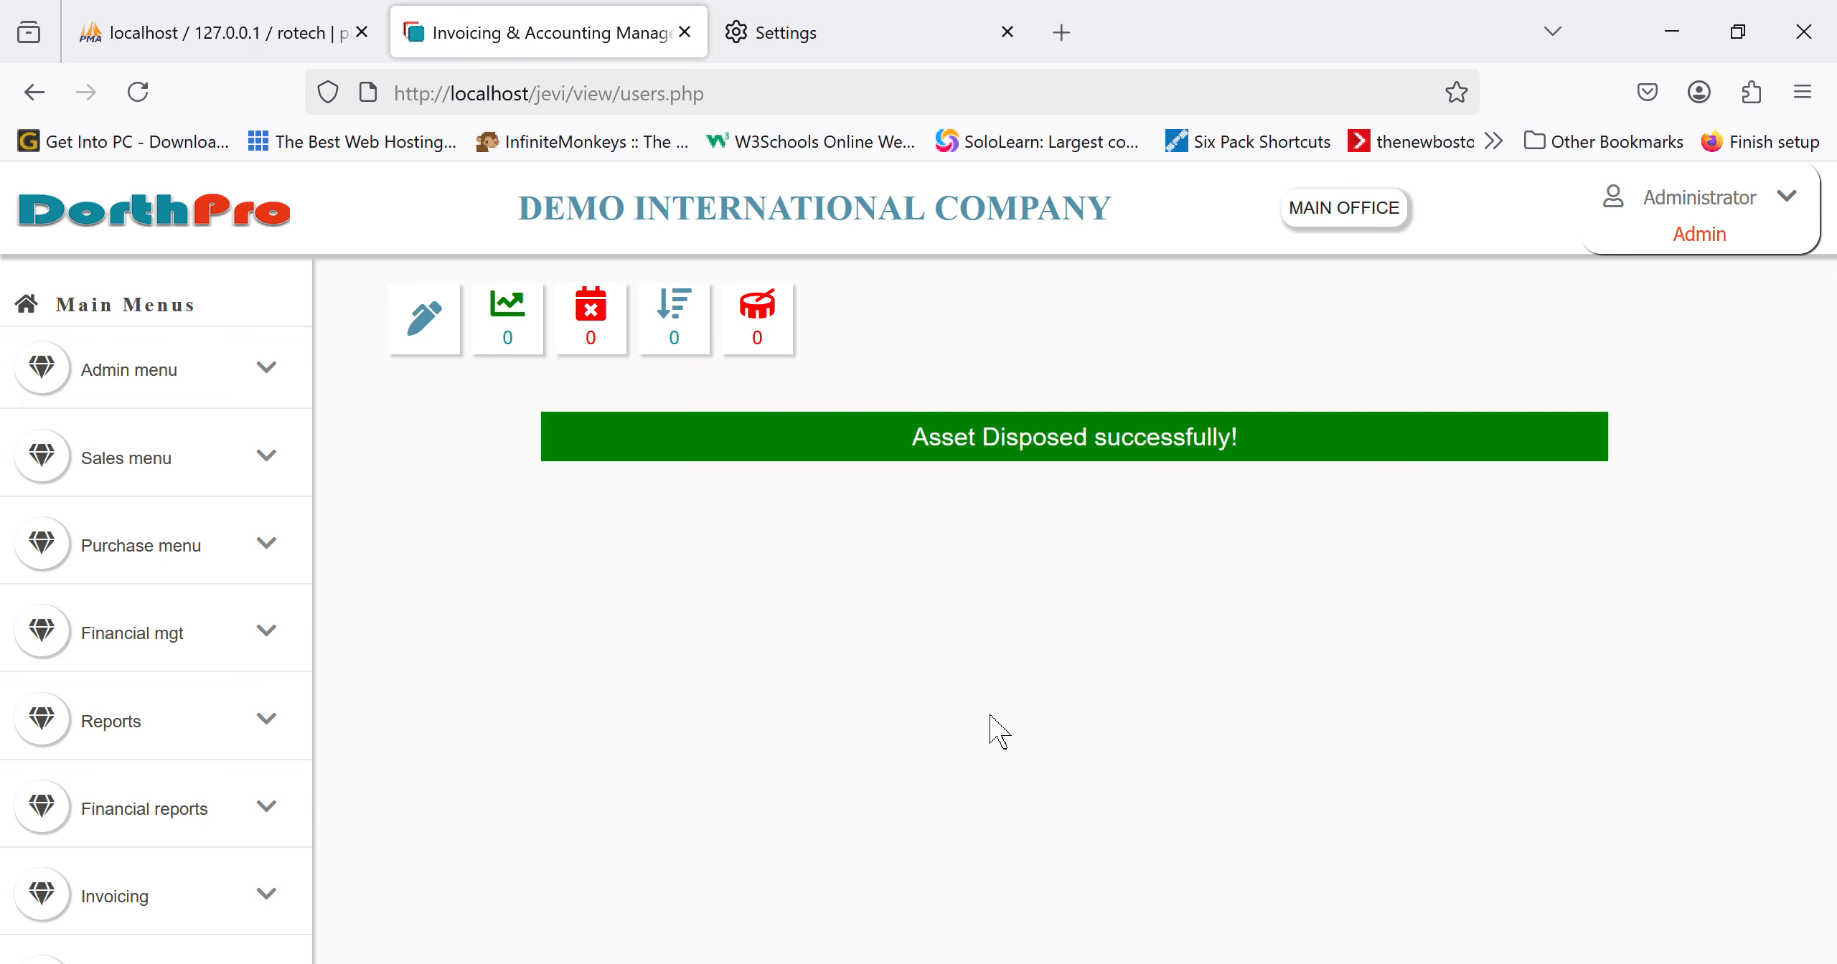
# Step: Open the Income Statement and review the ₦1,000,000 disposal loss and ₦-1,859,000 net earnings
pyautogui.scroll(-8, 71, 889)
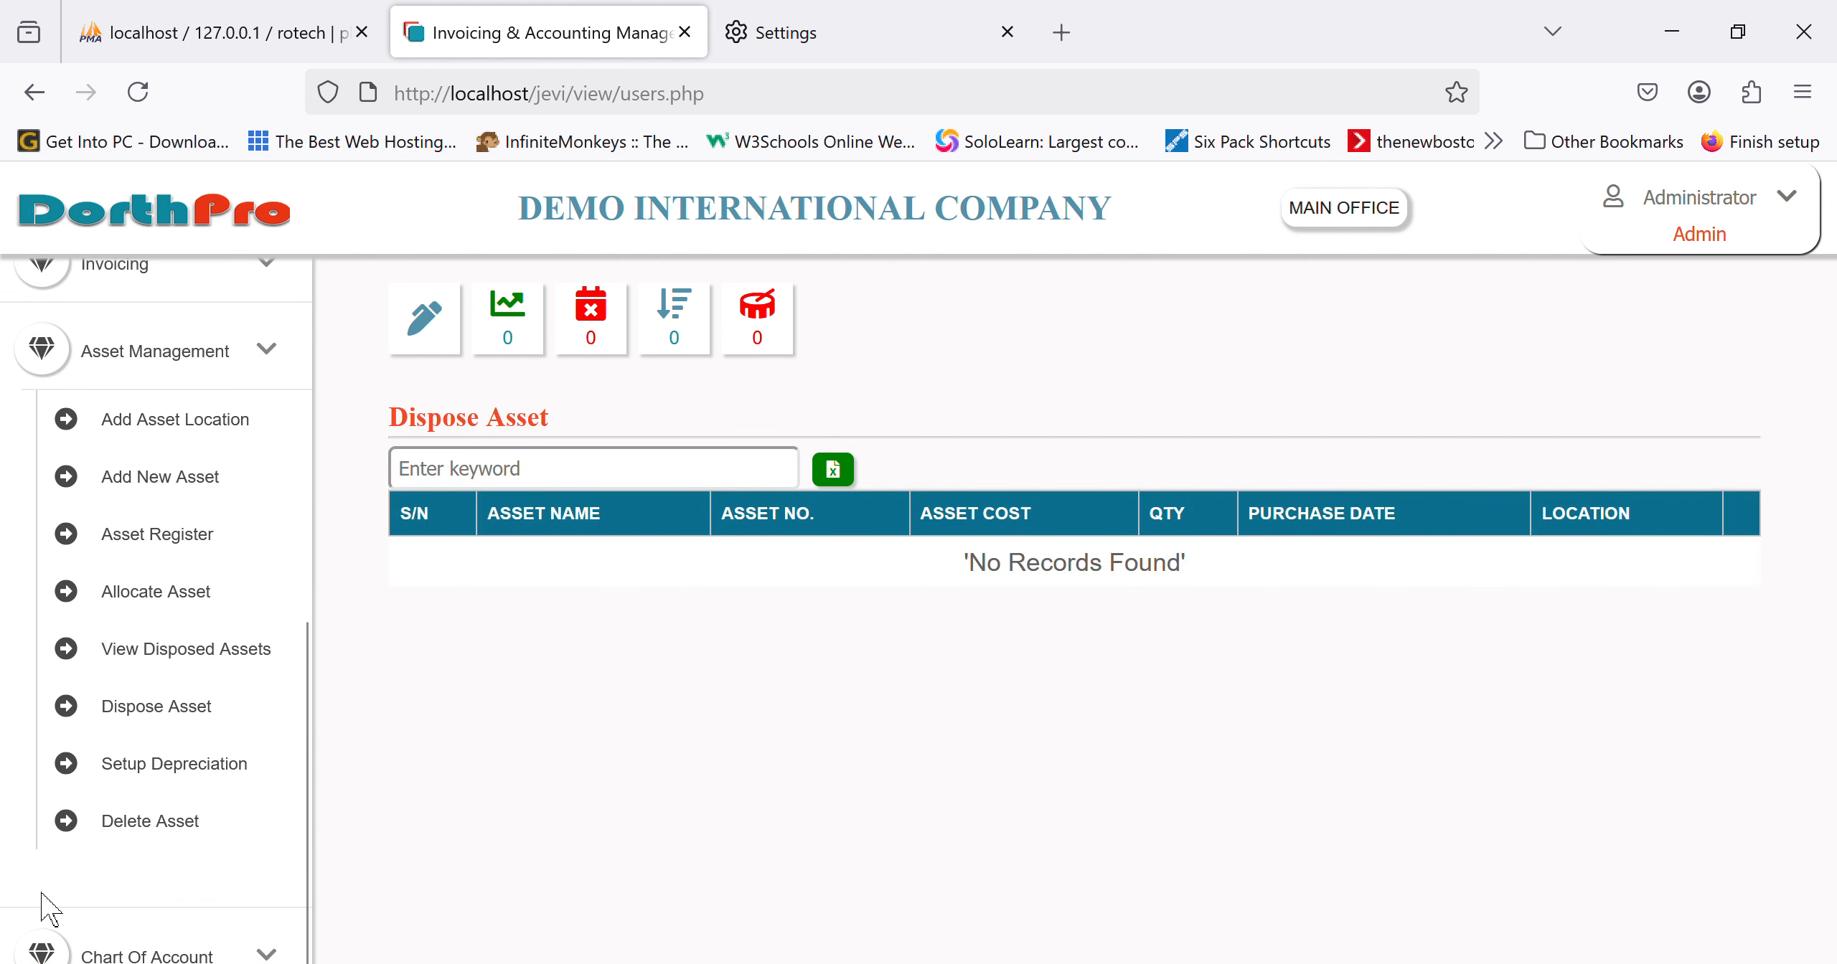
pyautogui.click(220, 377)
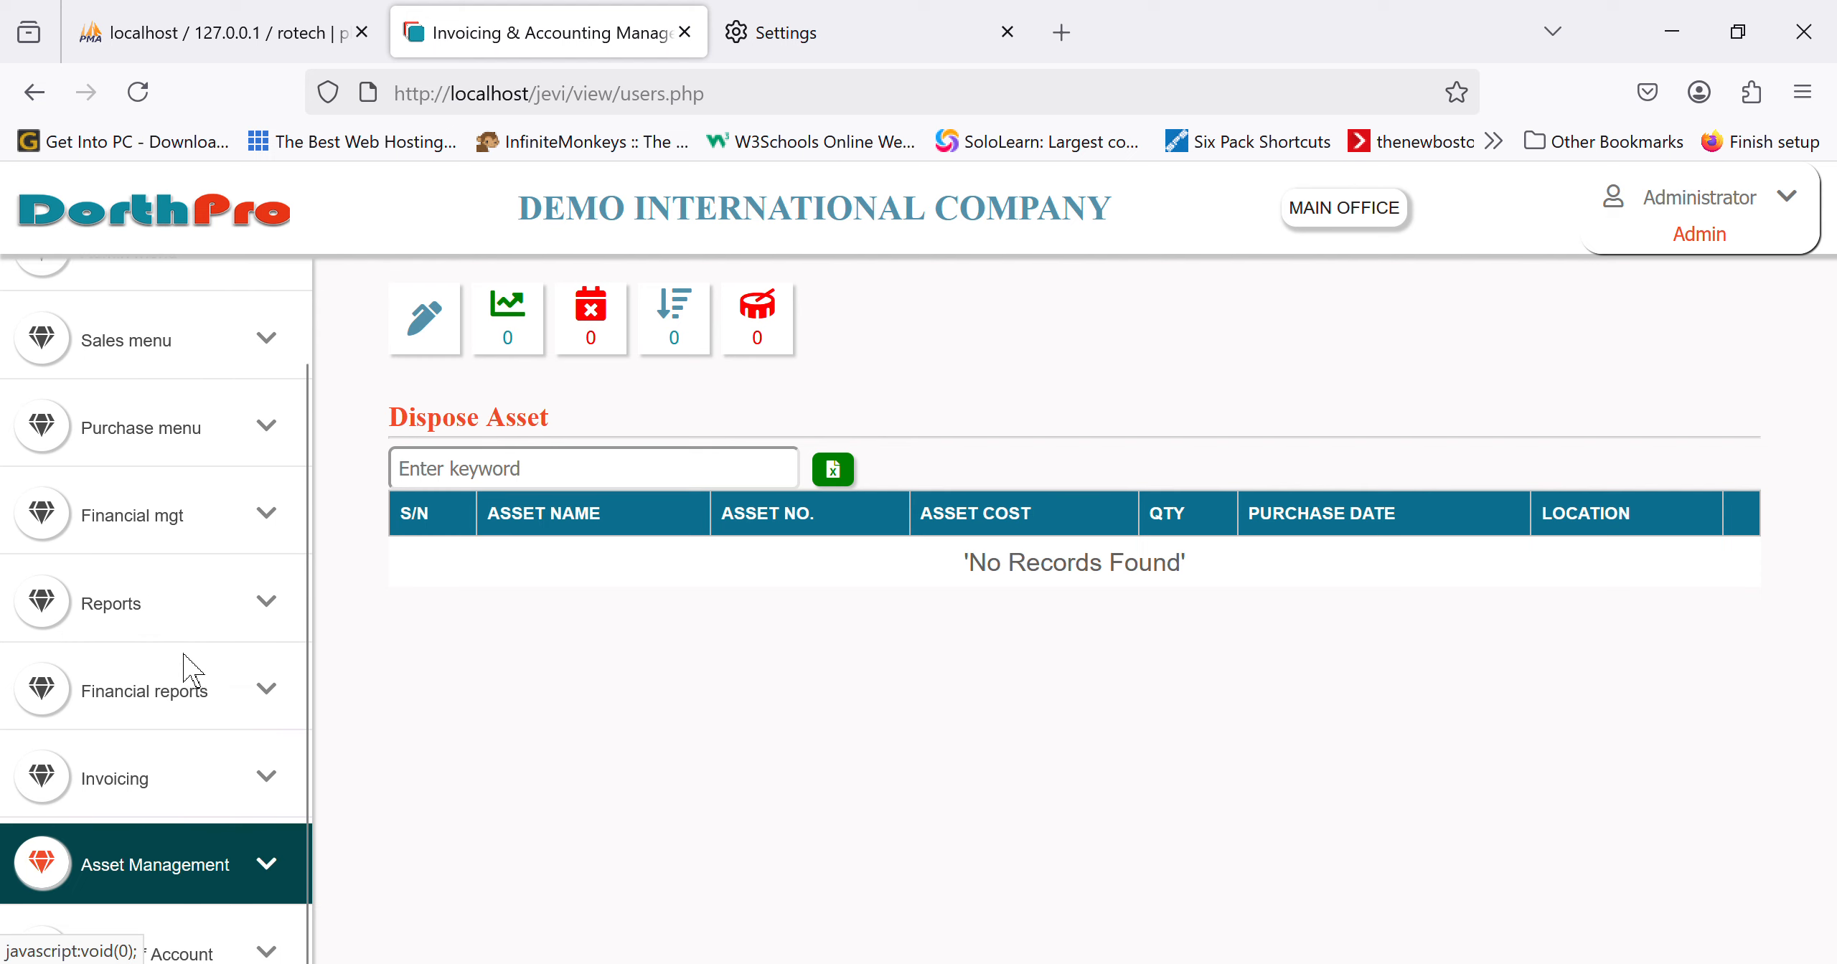
pyautogui.click(196, 719)
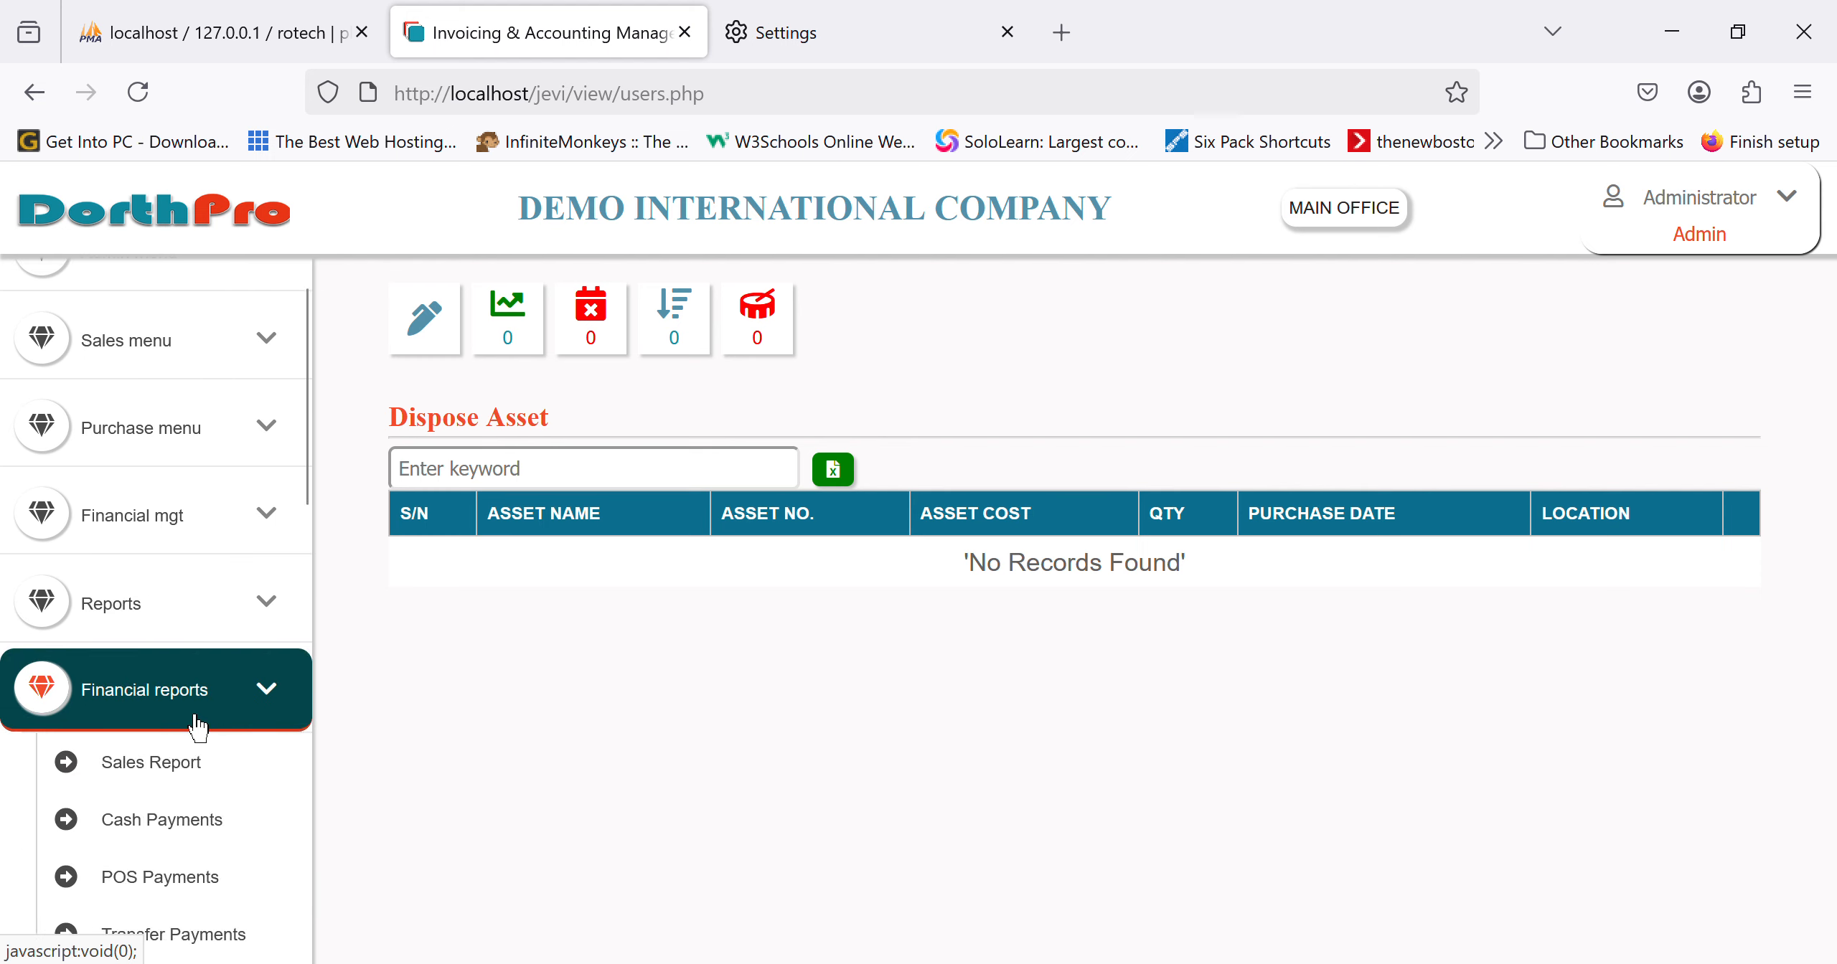
pyautogui.scroll(-5, 192, 725)
pyautogui.scroll(-3, 185, 599)
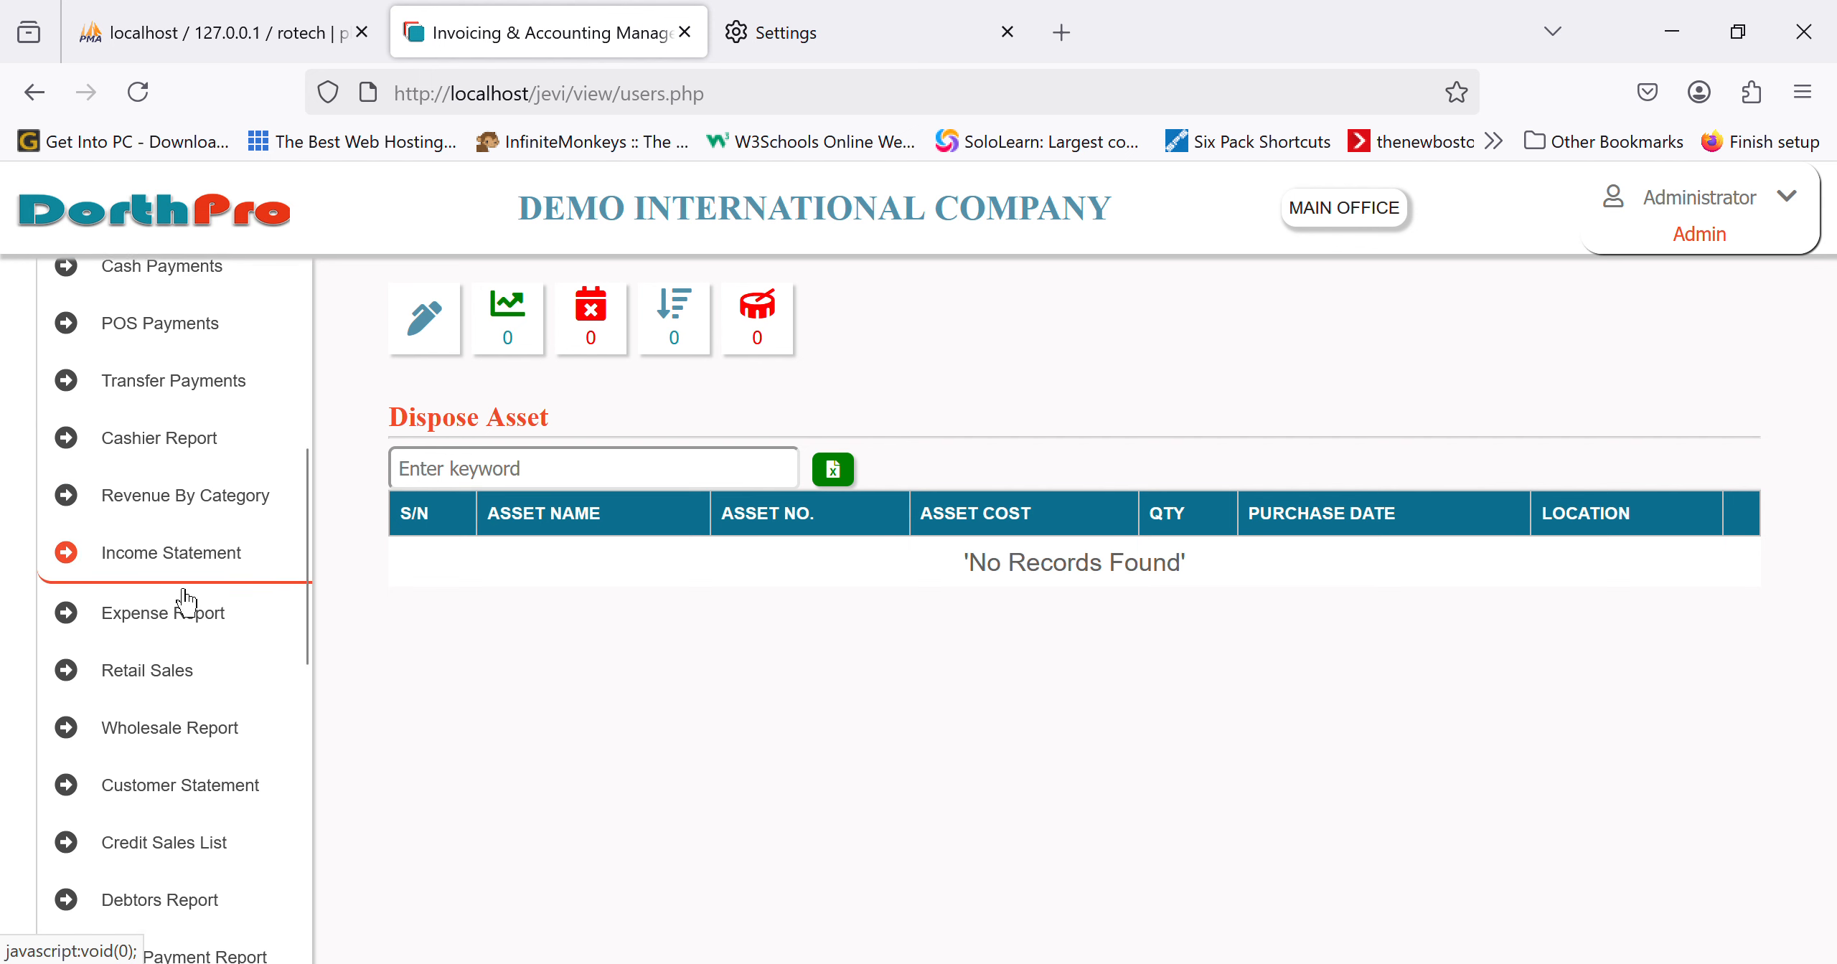
pyautogui.click(217, 440)
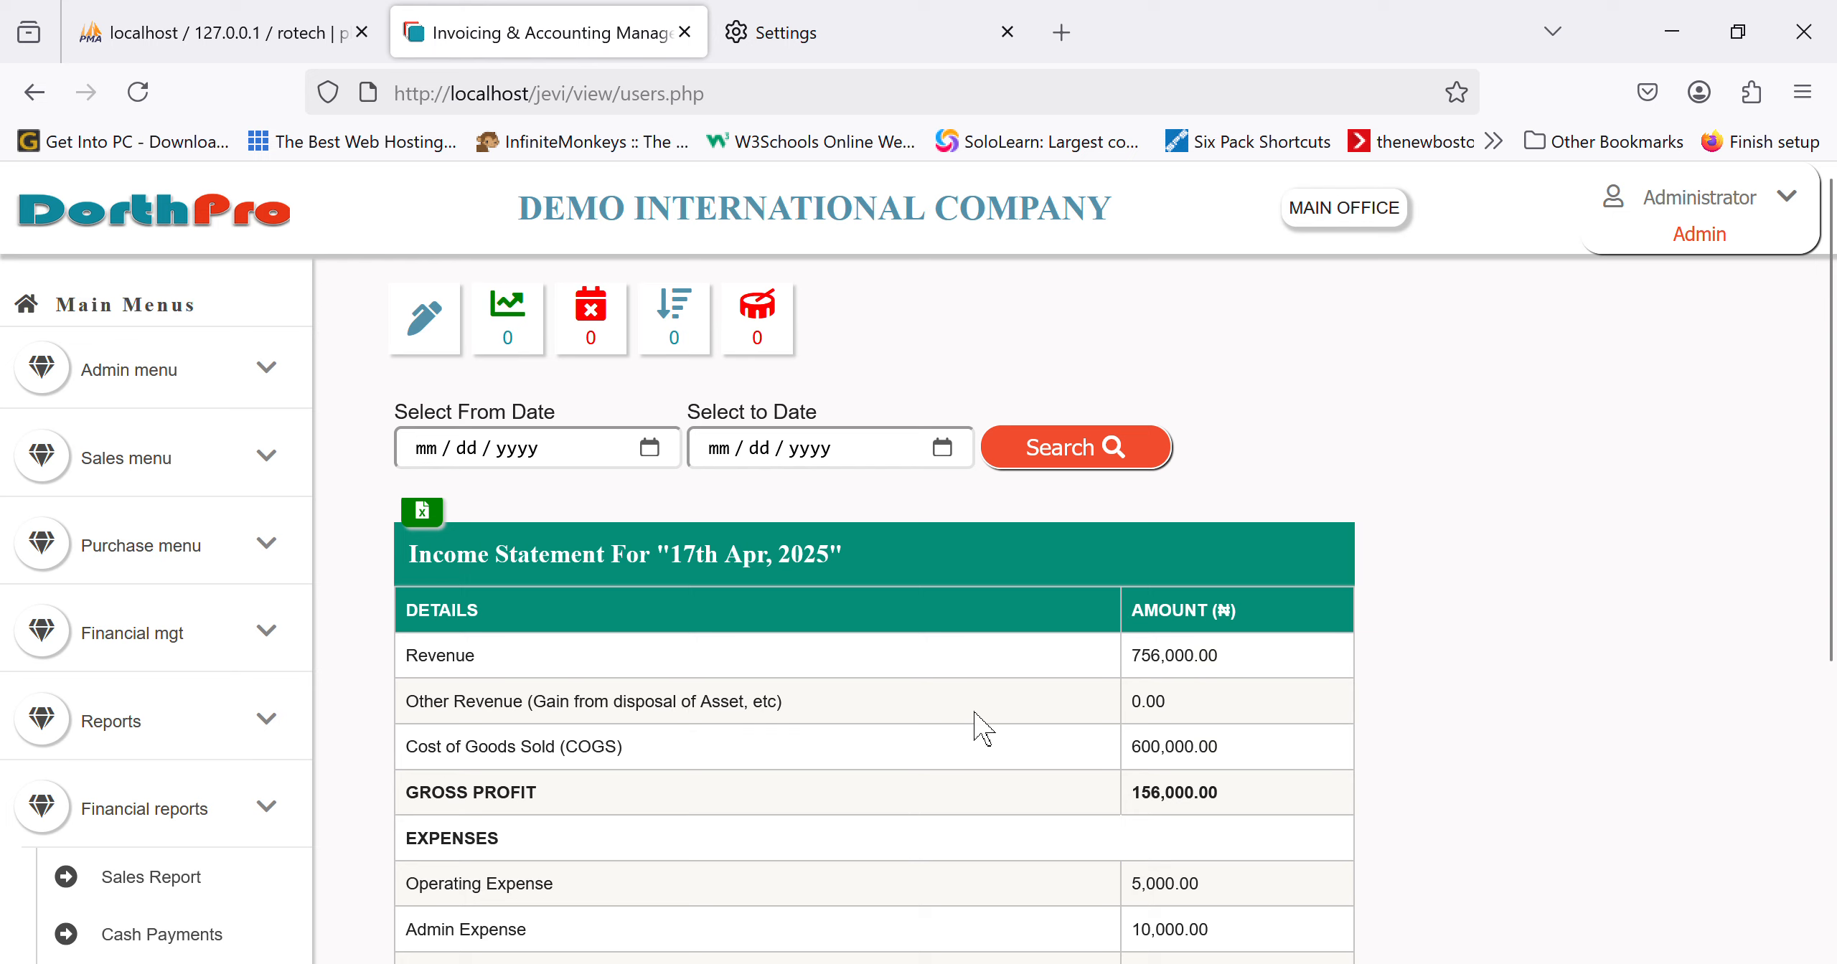
pyautogui.scroll(-1, 983, 728)
pyautogui.scroll(-4, 983, 728)
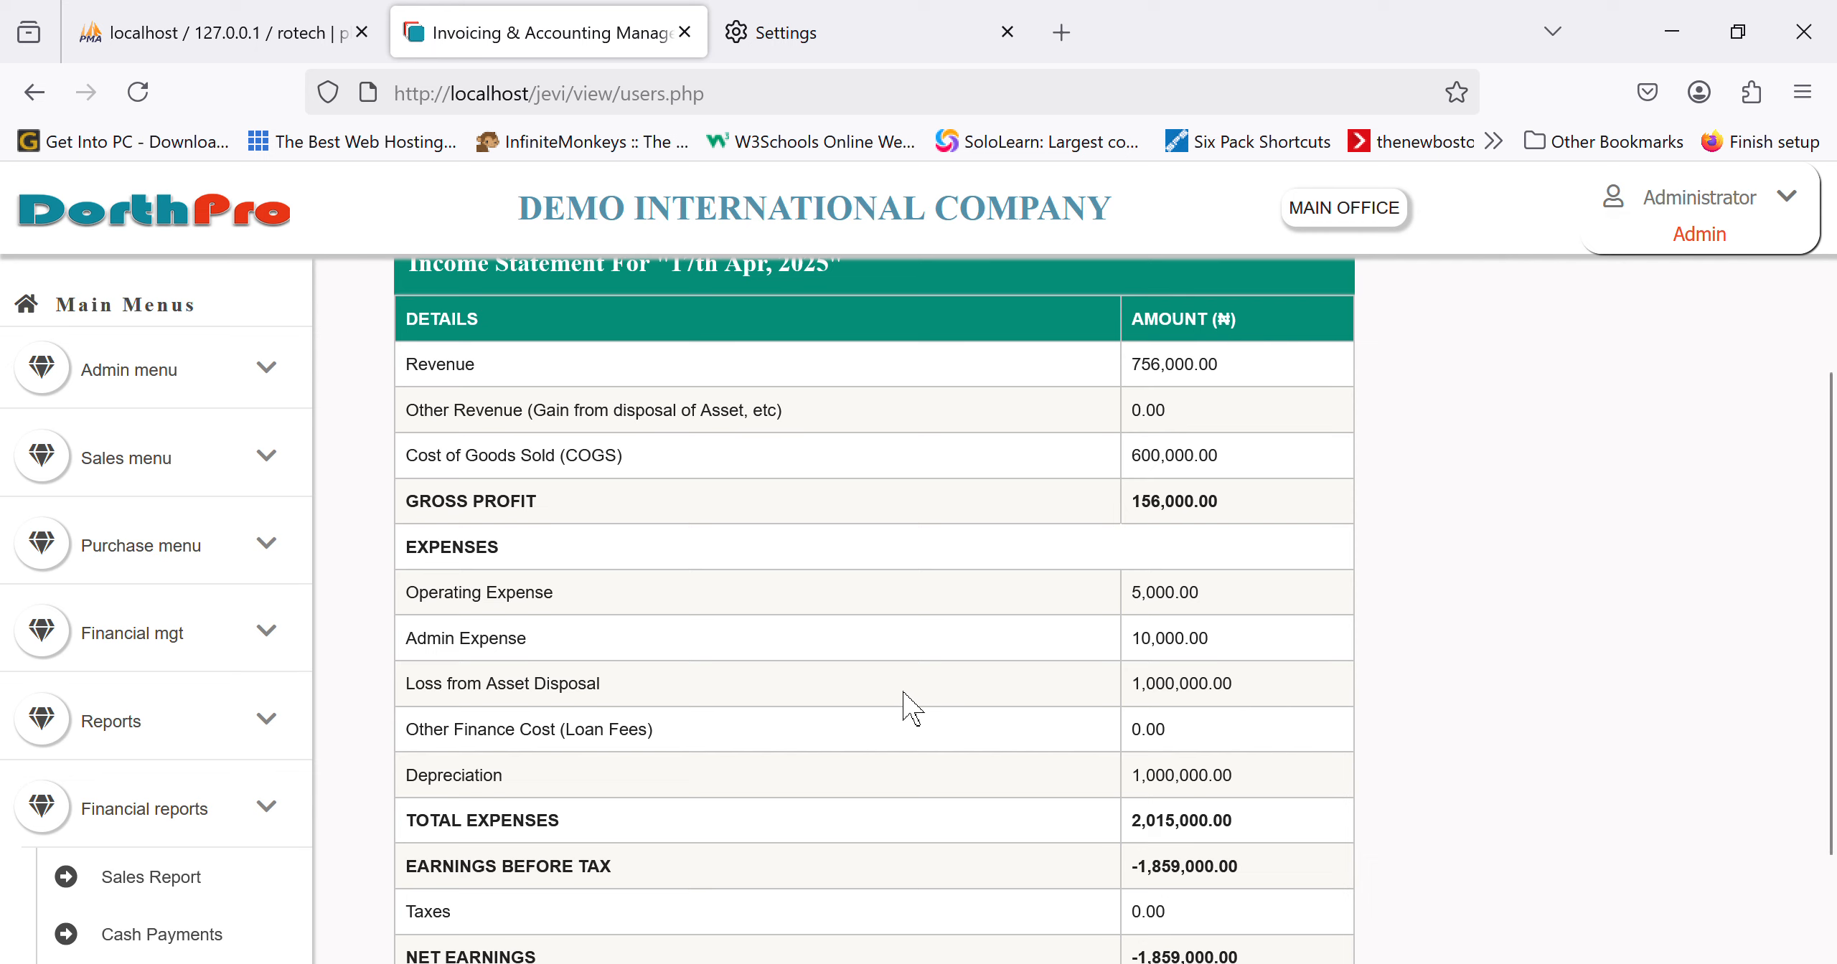
pyautogui.scroll(-2, 905, 704)
pyautogui.scroll(-5, 71, 760)
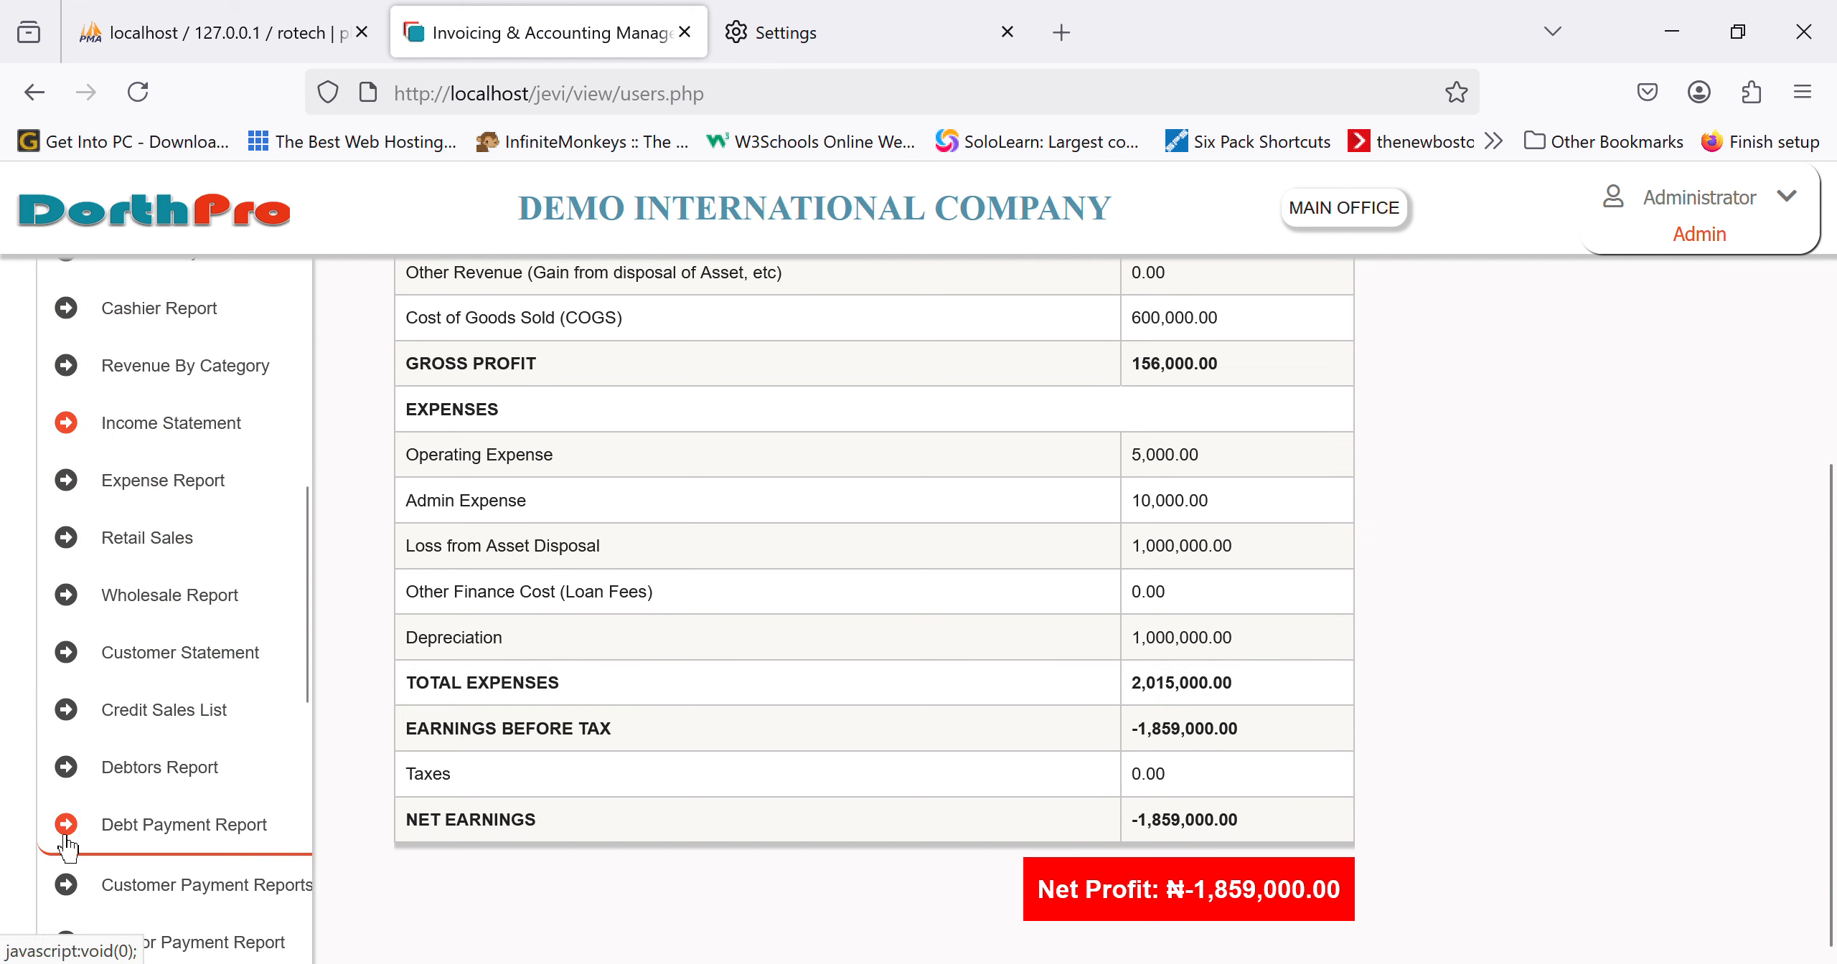
pyautogui.scroll(-7, 66, 838)
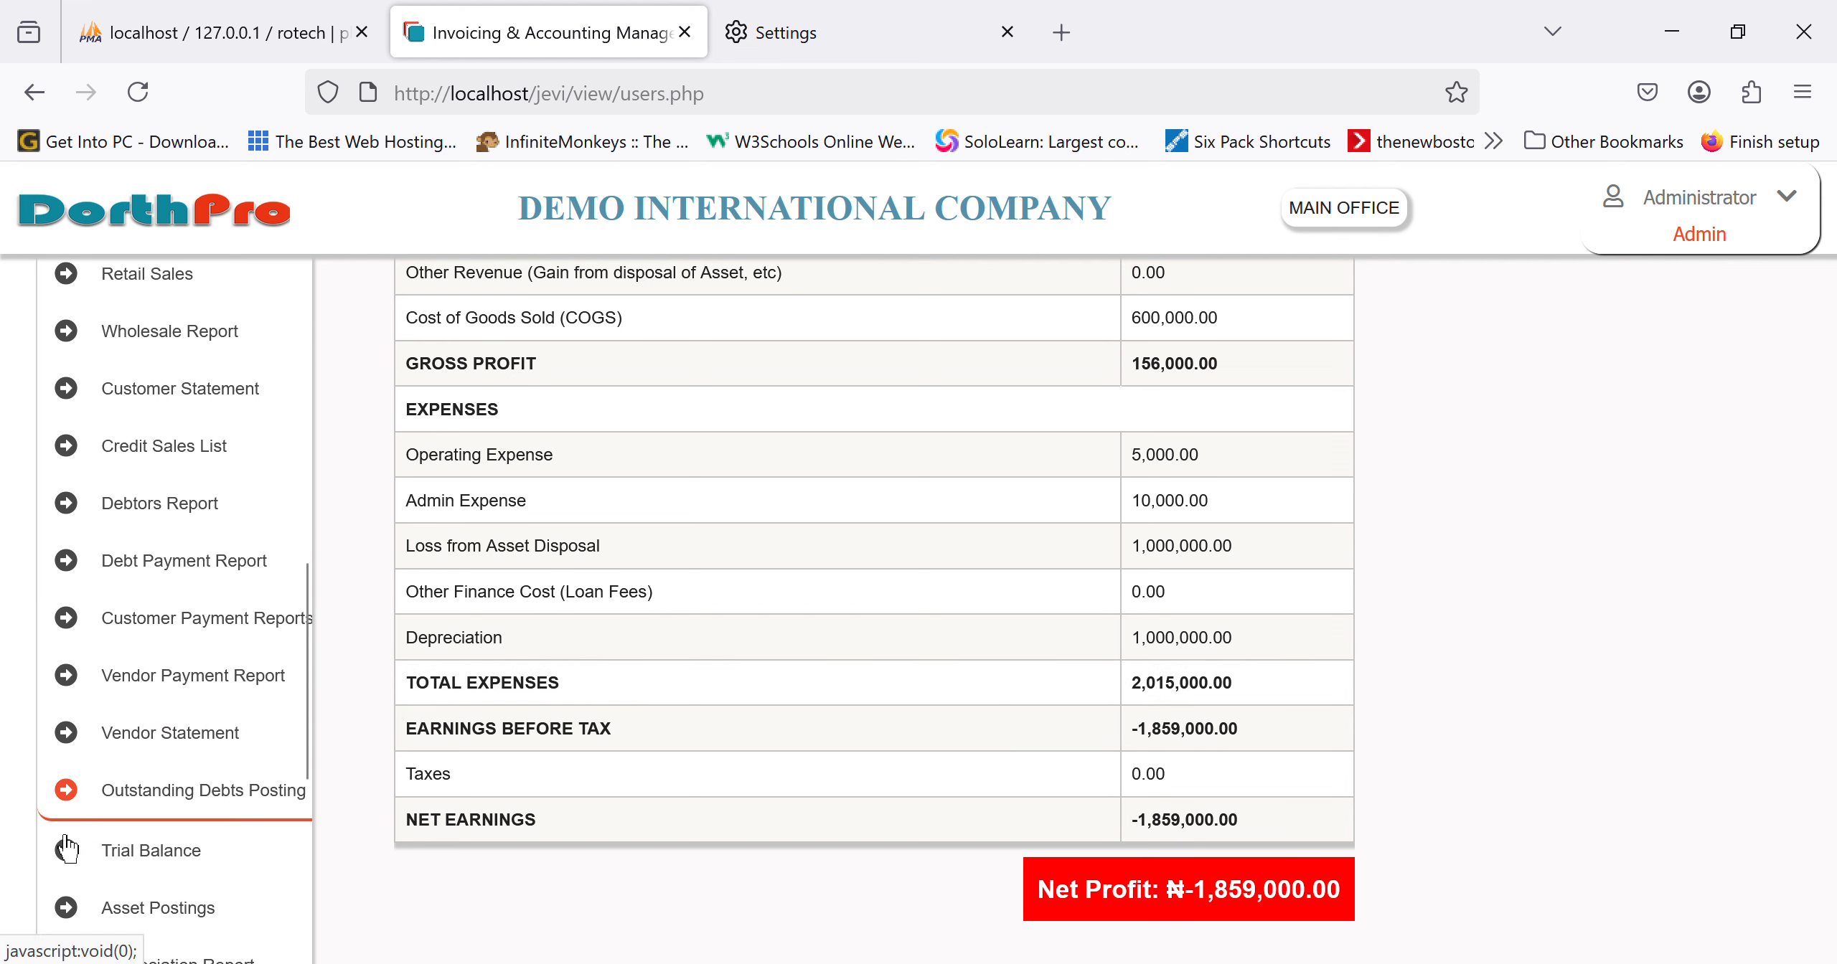
pyautogui.scroll(-4, 66, 847)
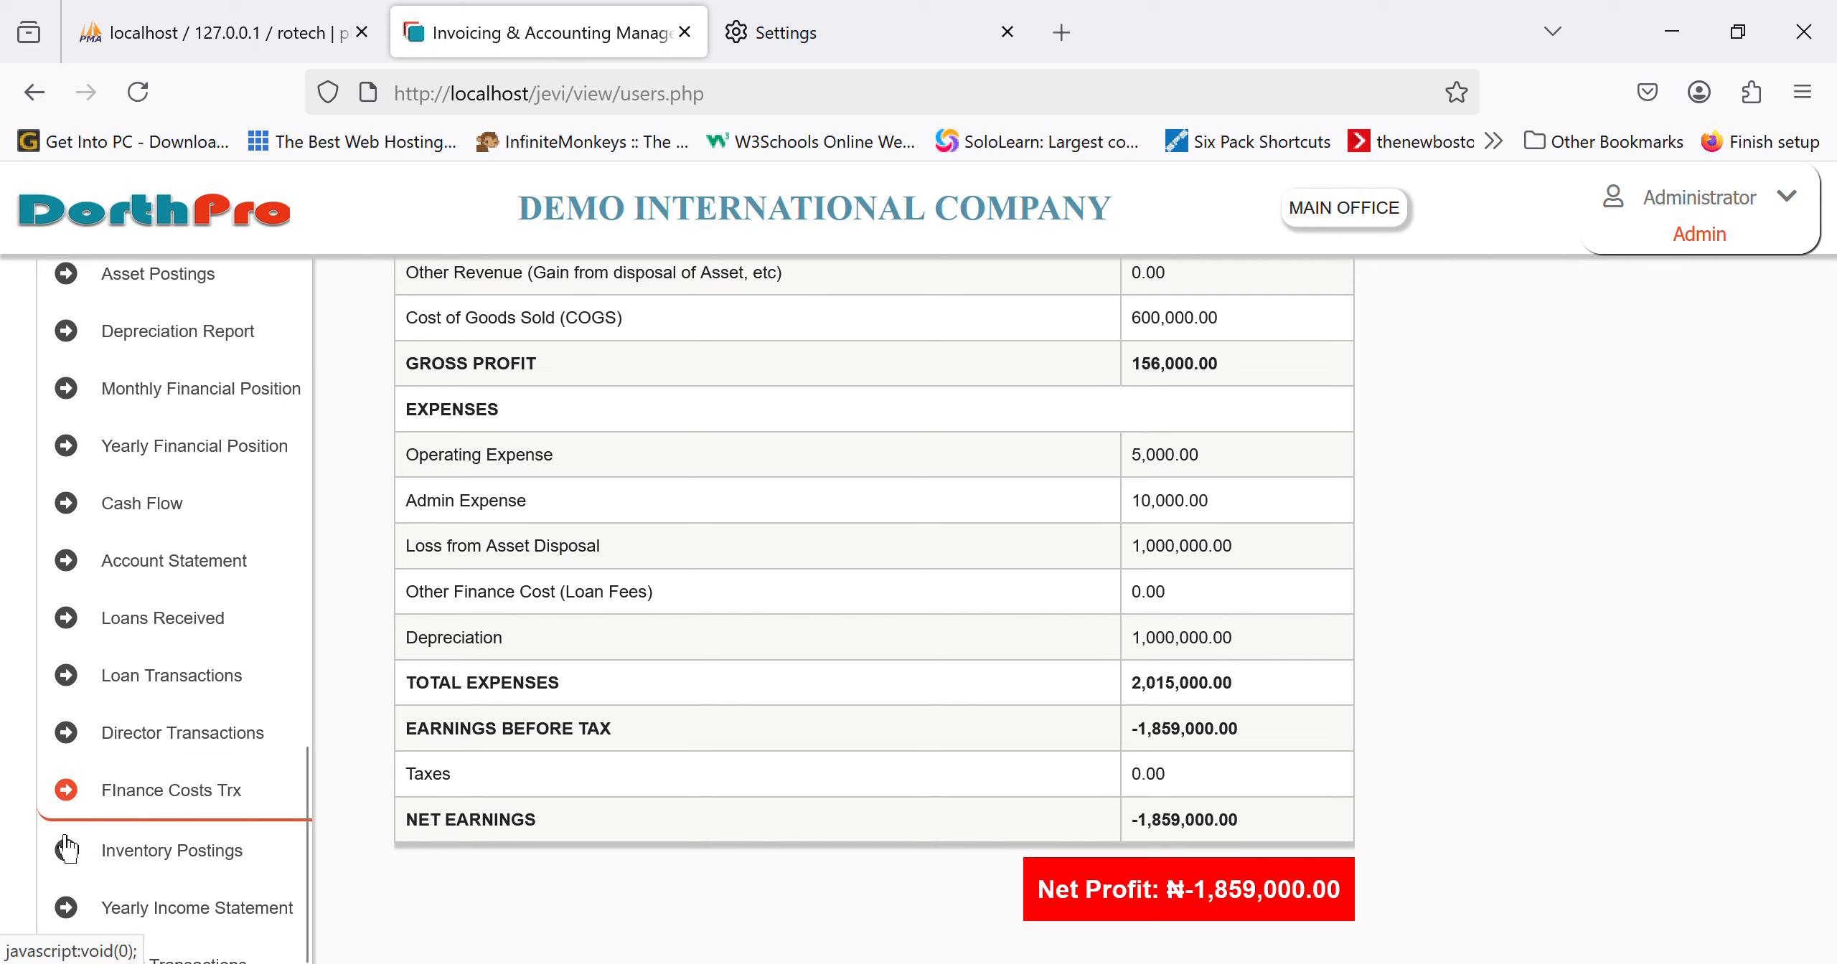
# Step: Review the 2025 Depreciation Report, then open the Trial Balance as at 2025-Apr-17
pyautogui.click(208, 353)
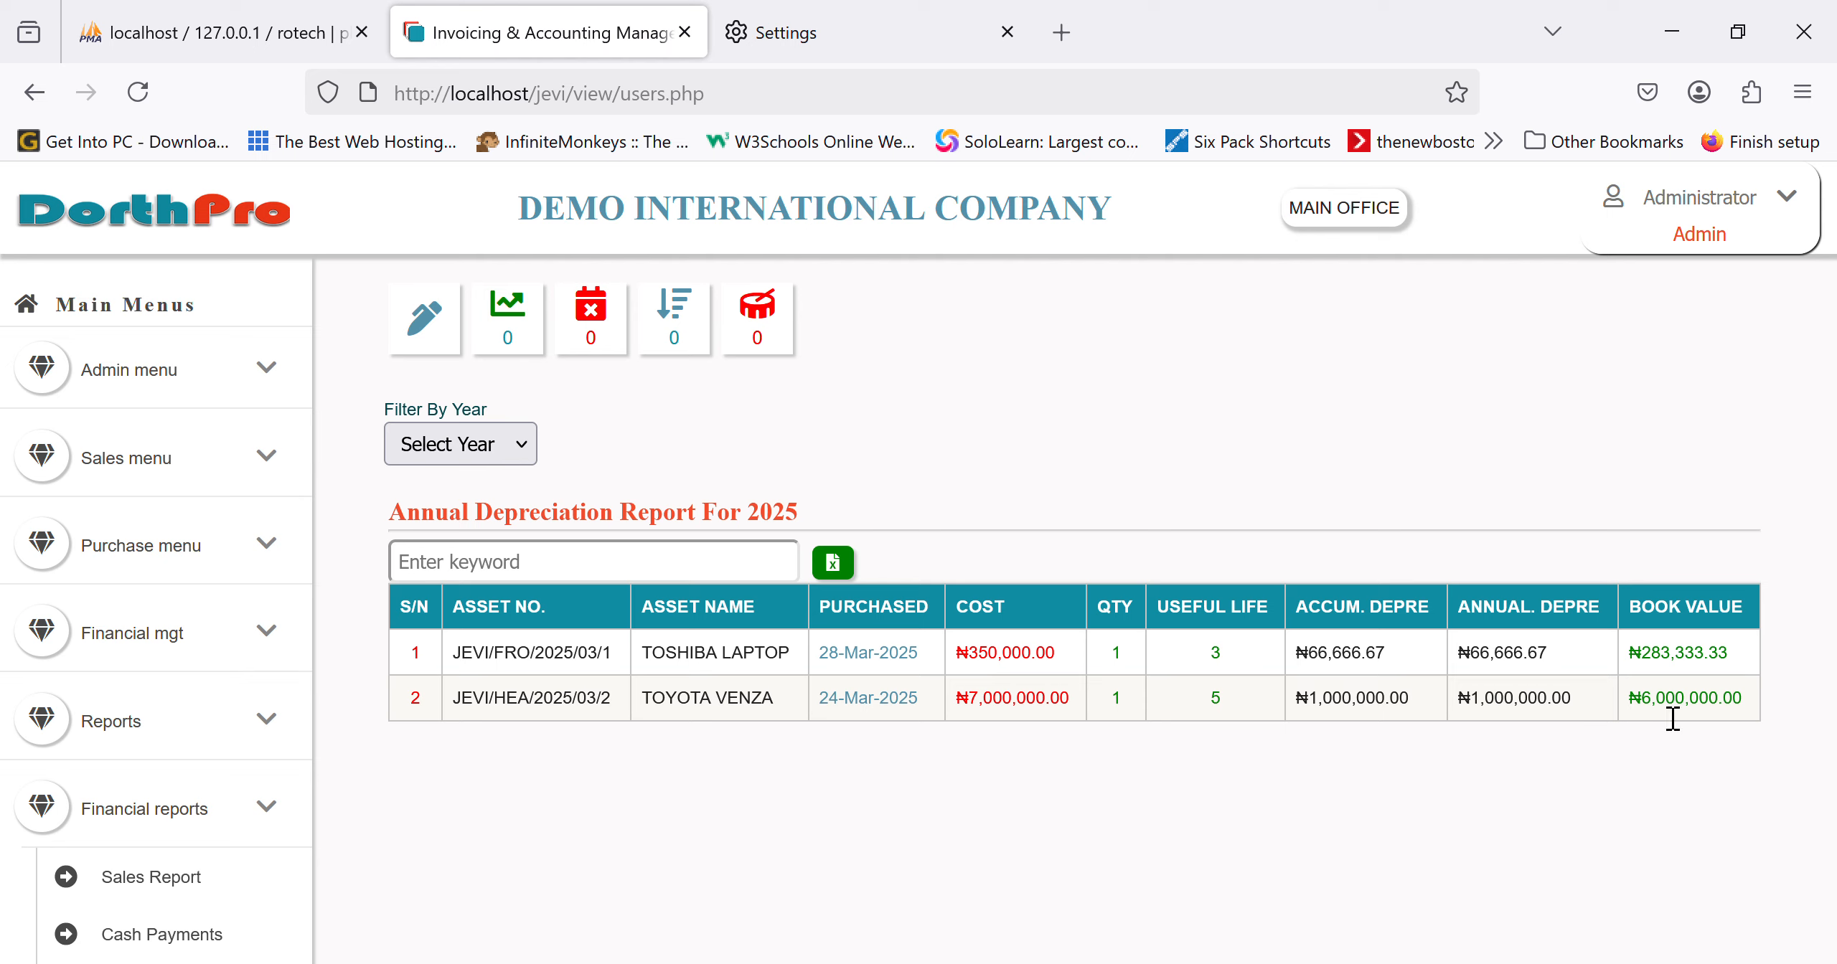
pyautogui.scroll(-10, 280, 839)
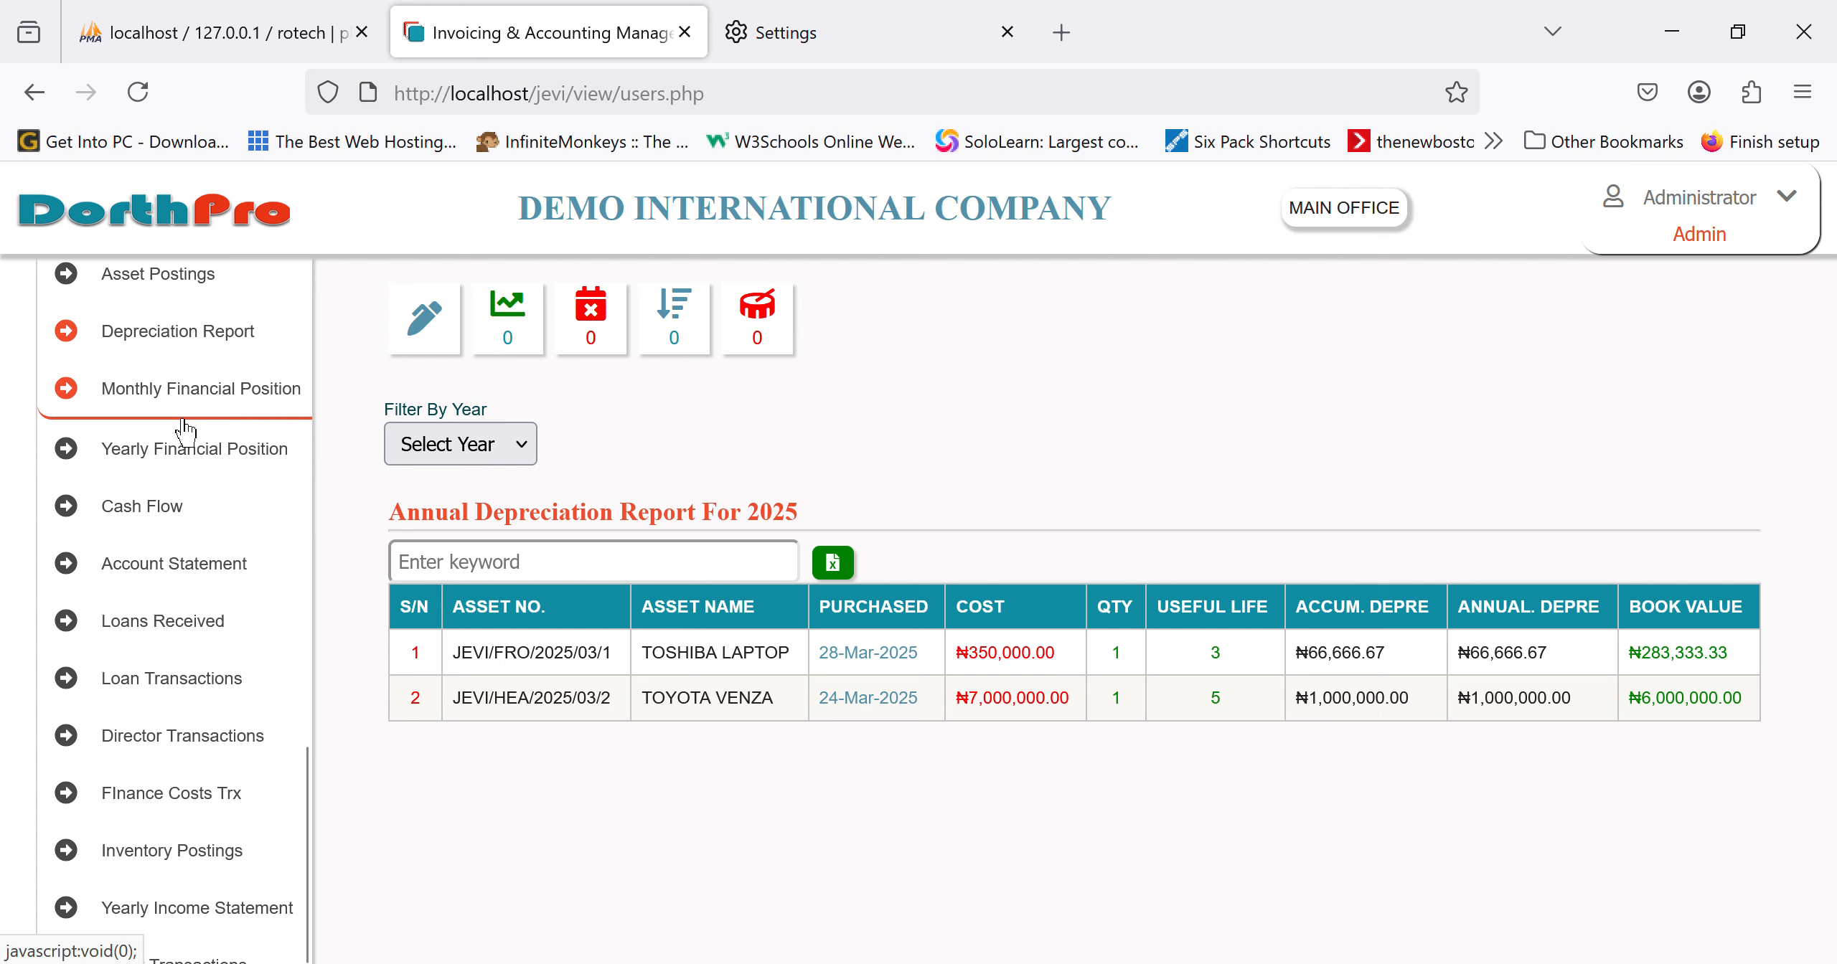
pyautogui.scroll(15, 185, 431)
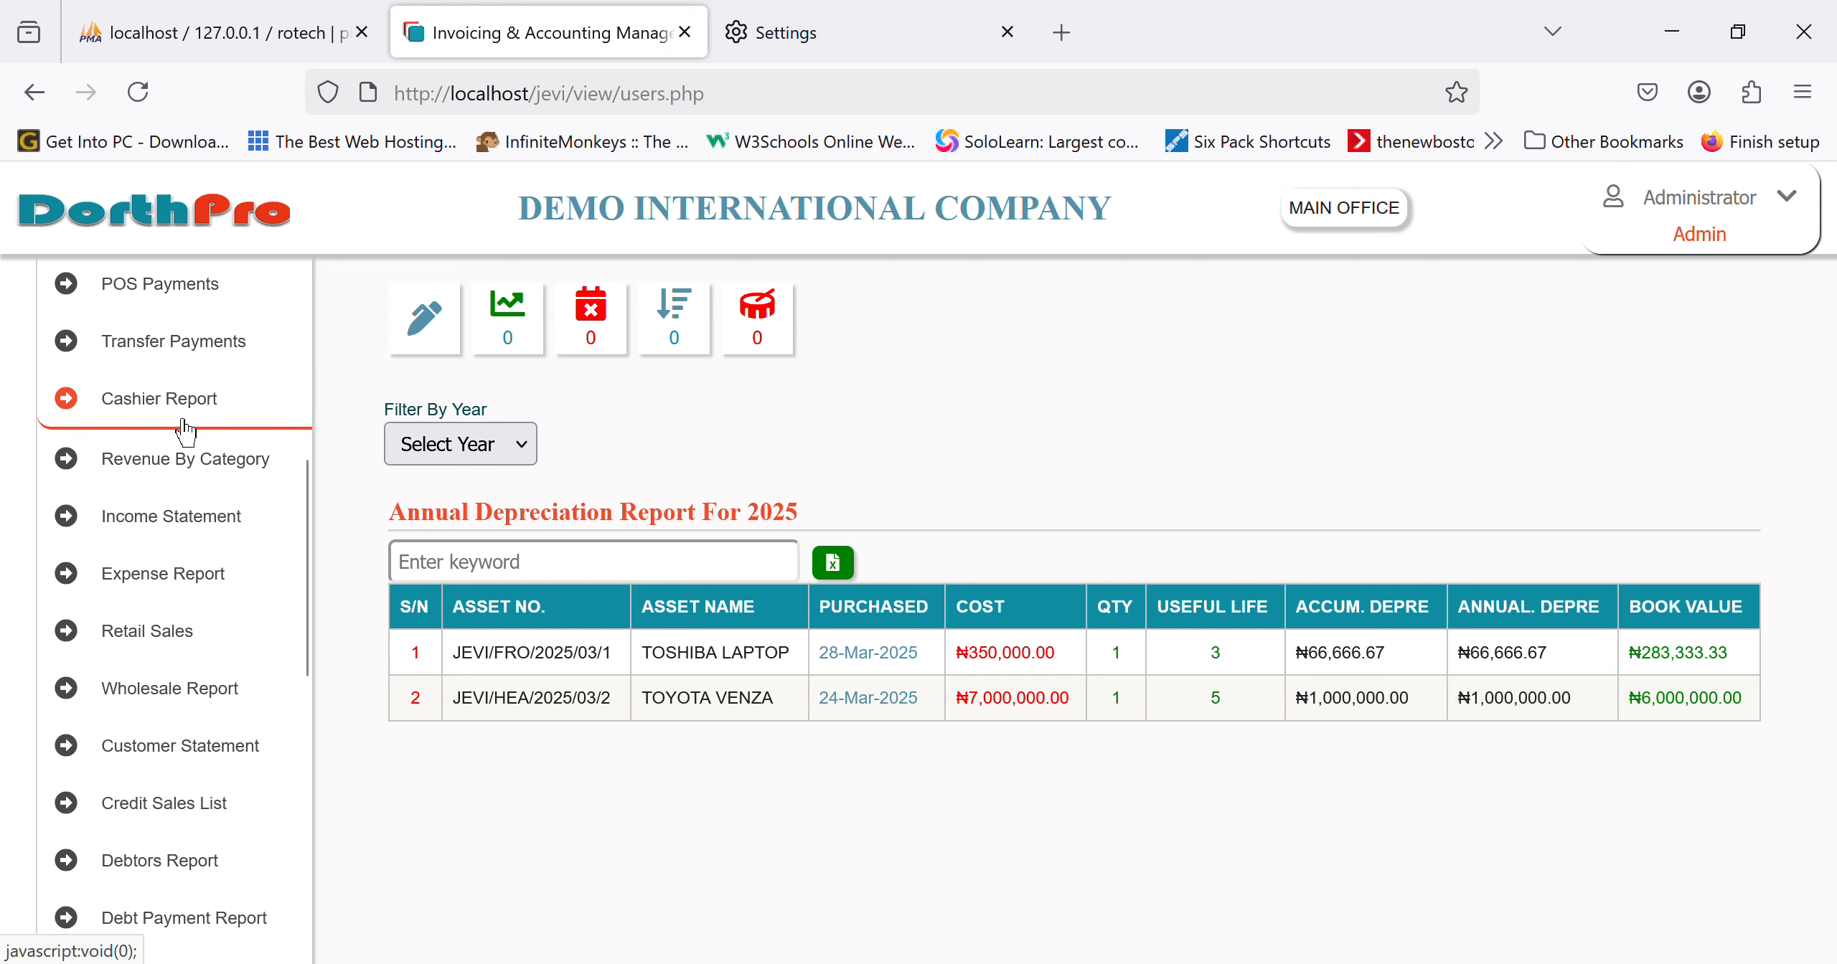
pyautogui.scroll(-4, 177, 535)
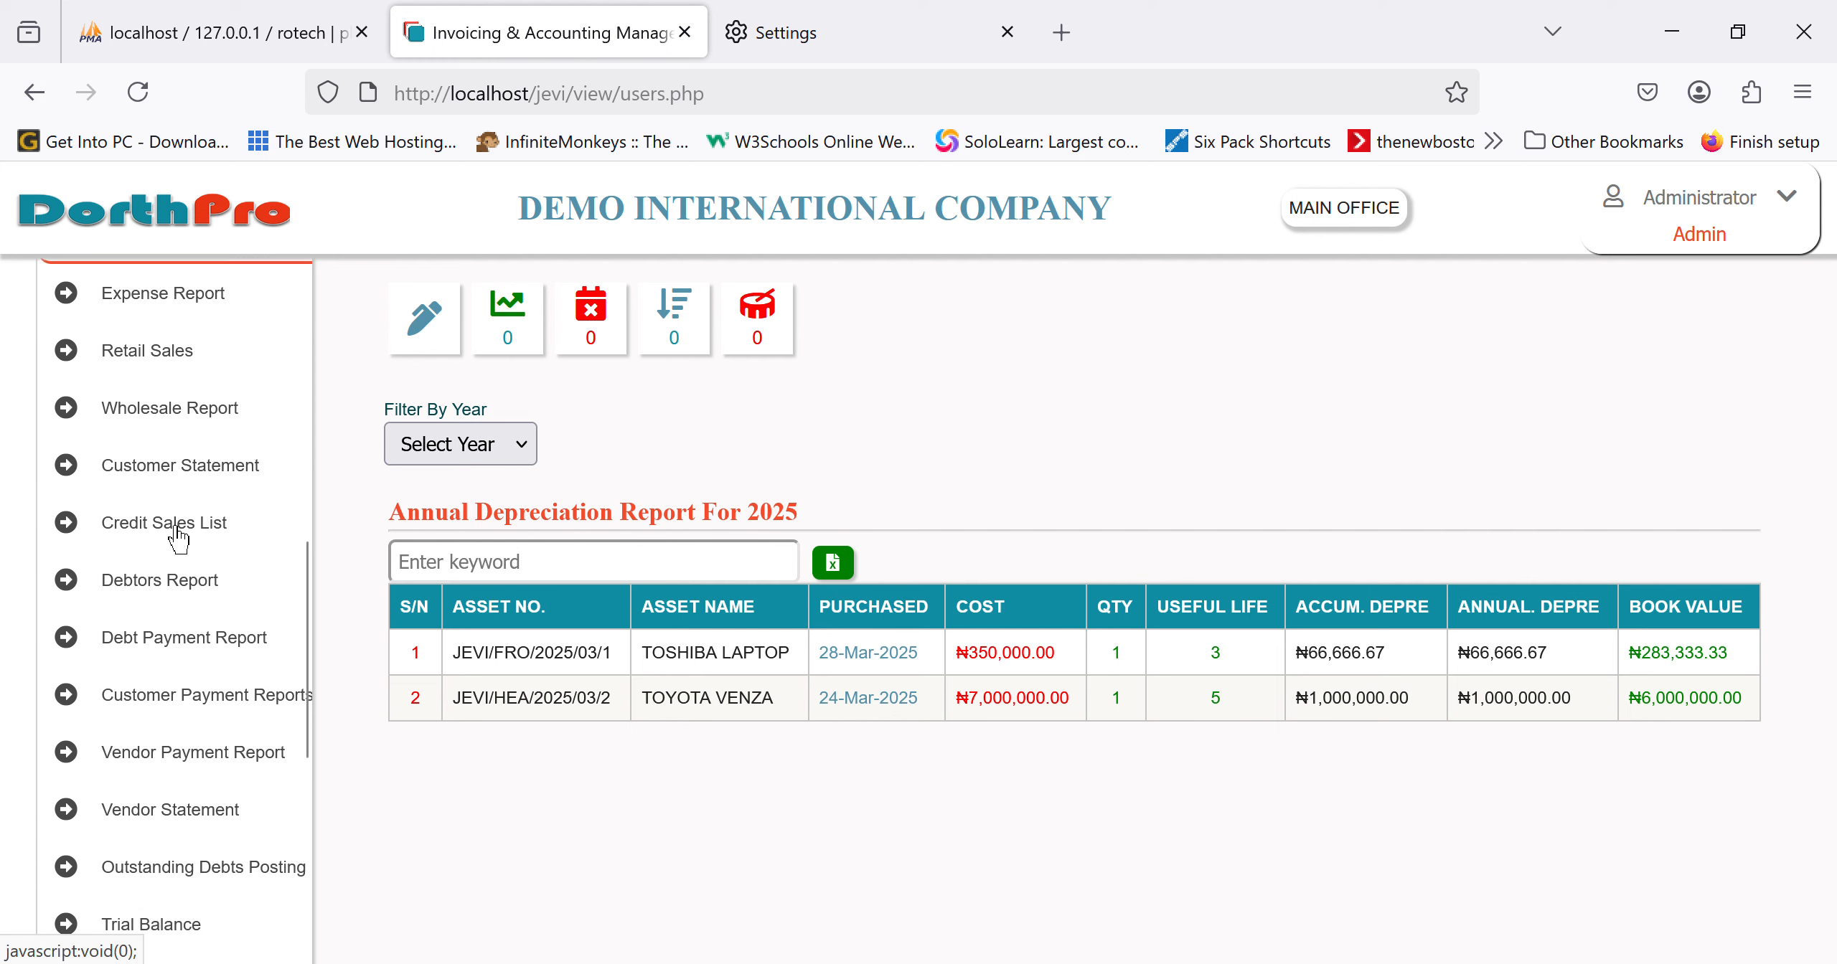
pyautogui.scroll(-4, 176, 635)
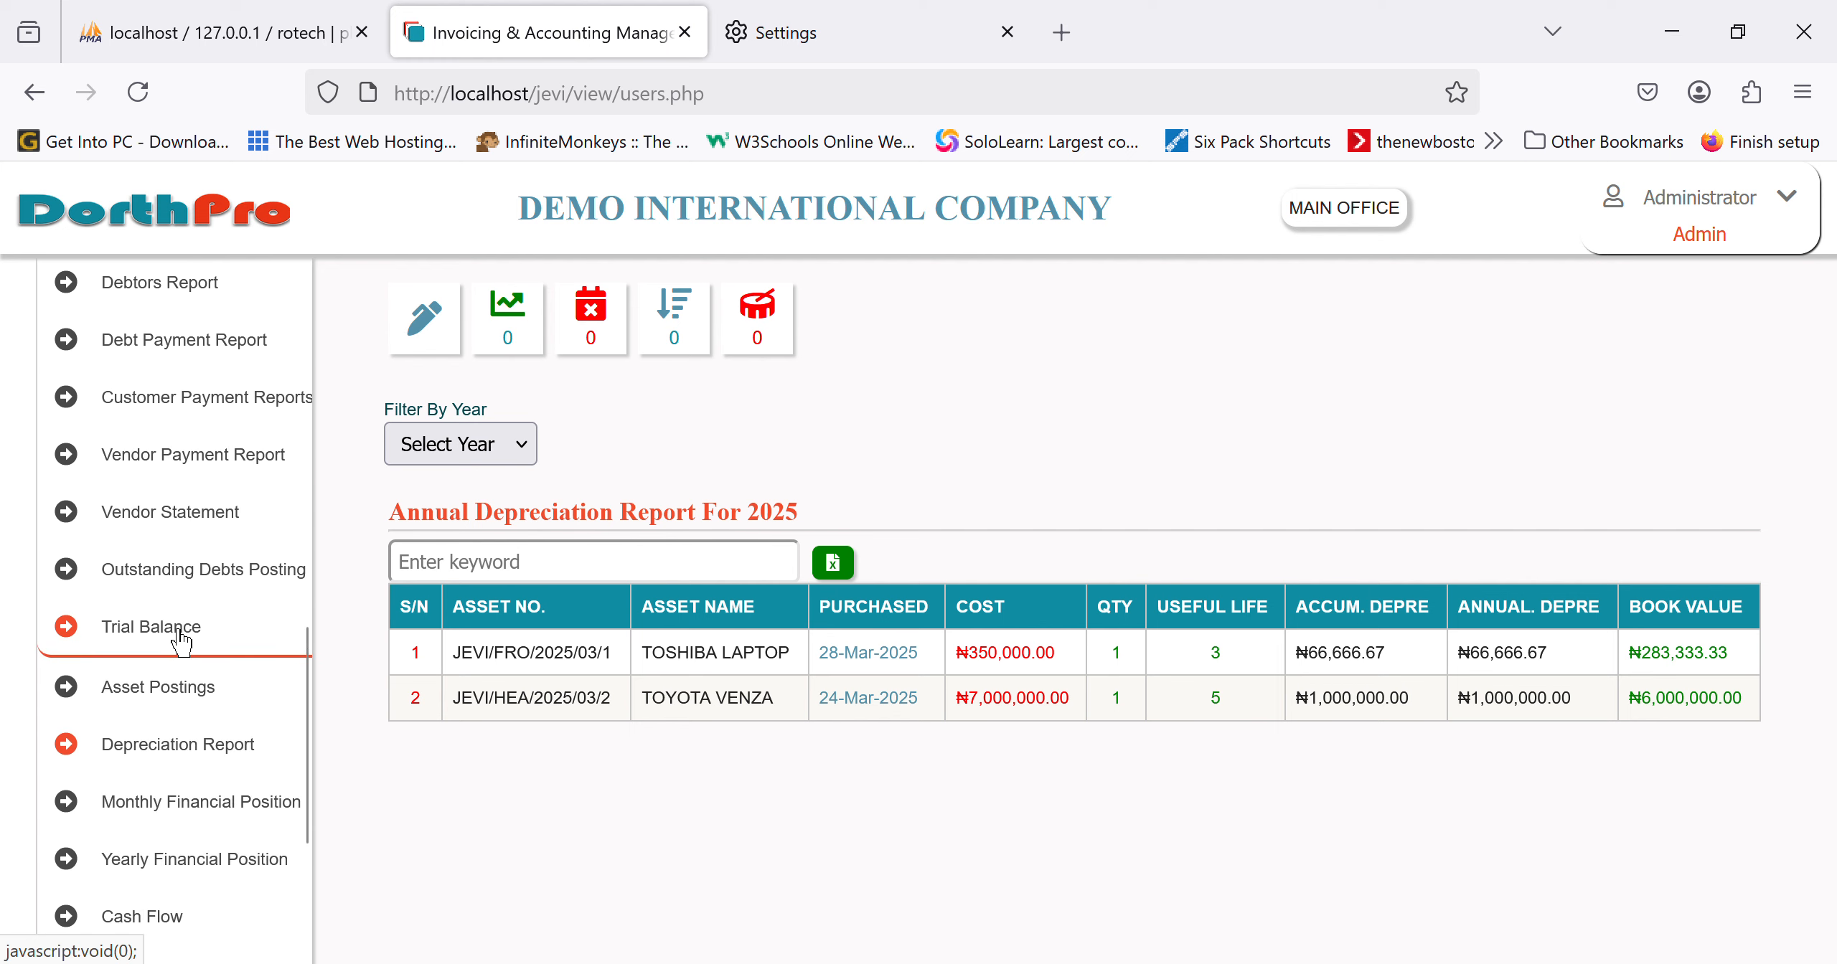
pyautogui.scroll(-2, 224, 545)
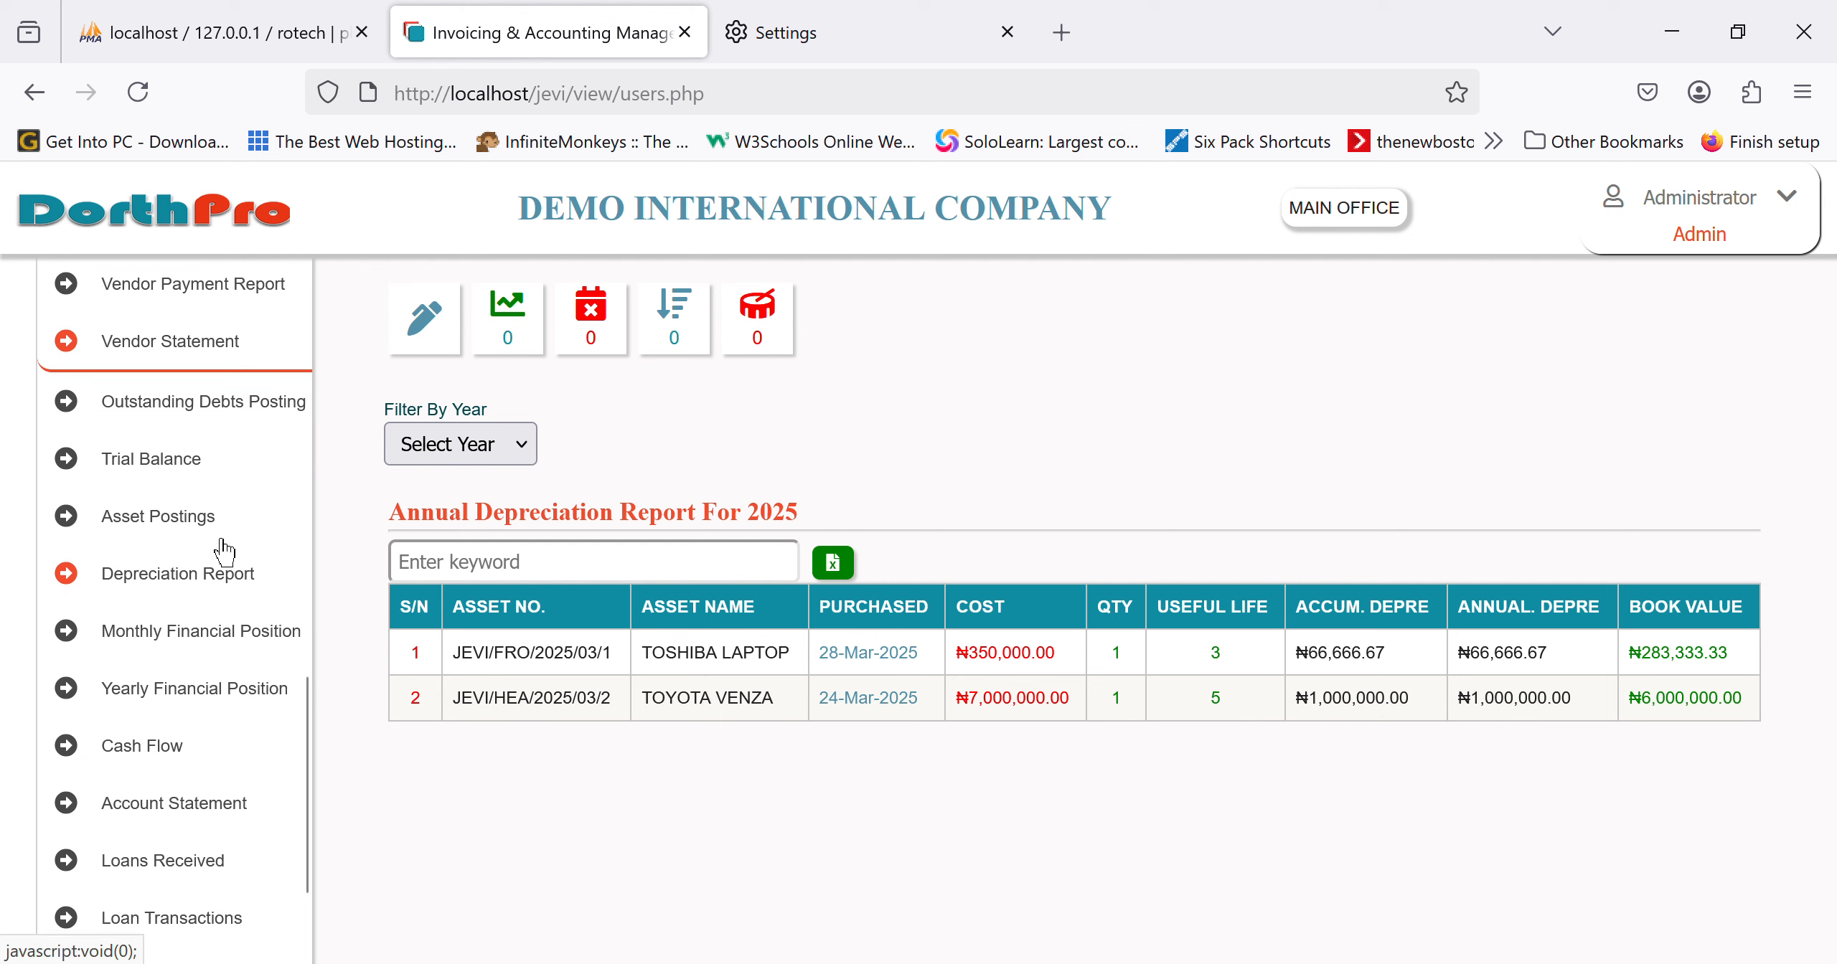
pyautogui.click(202, 491)
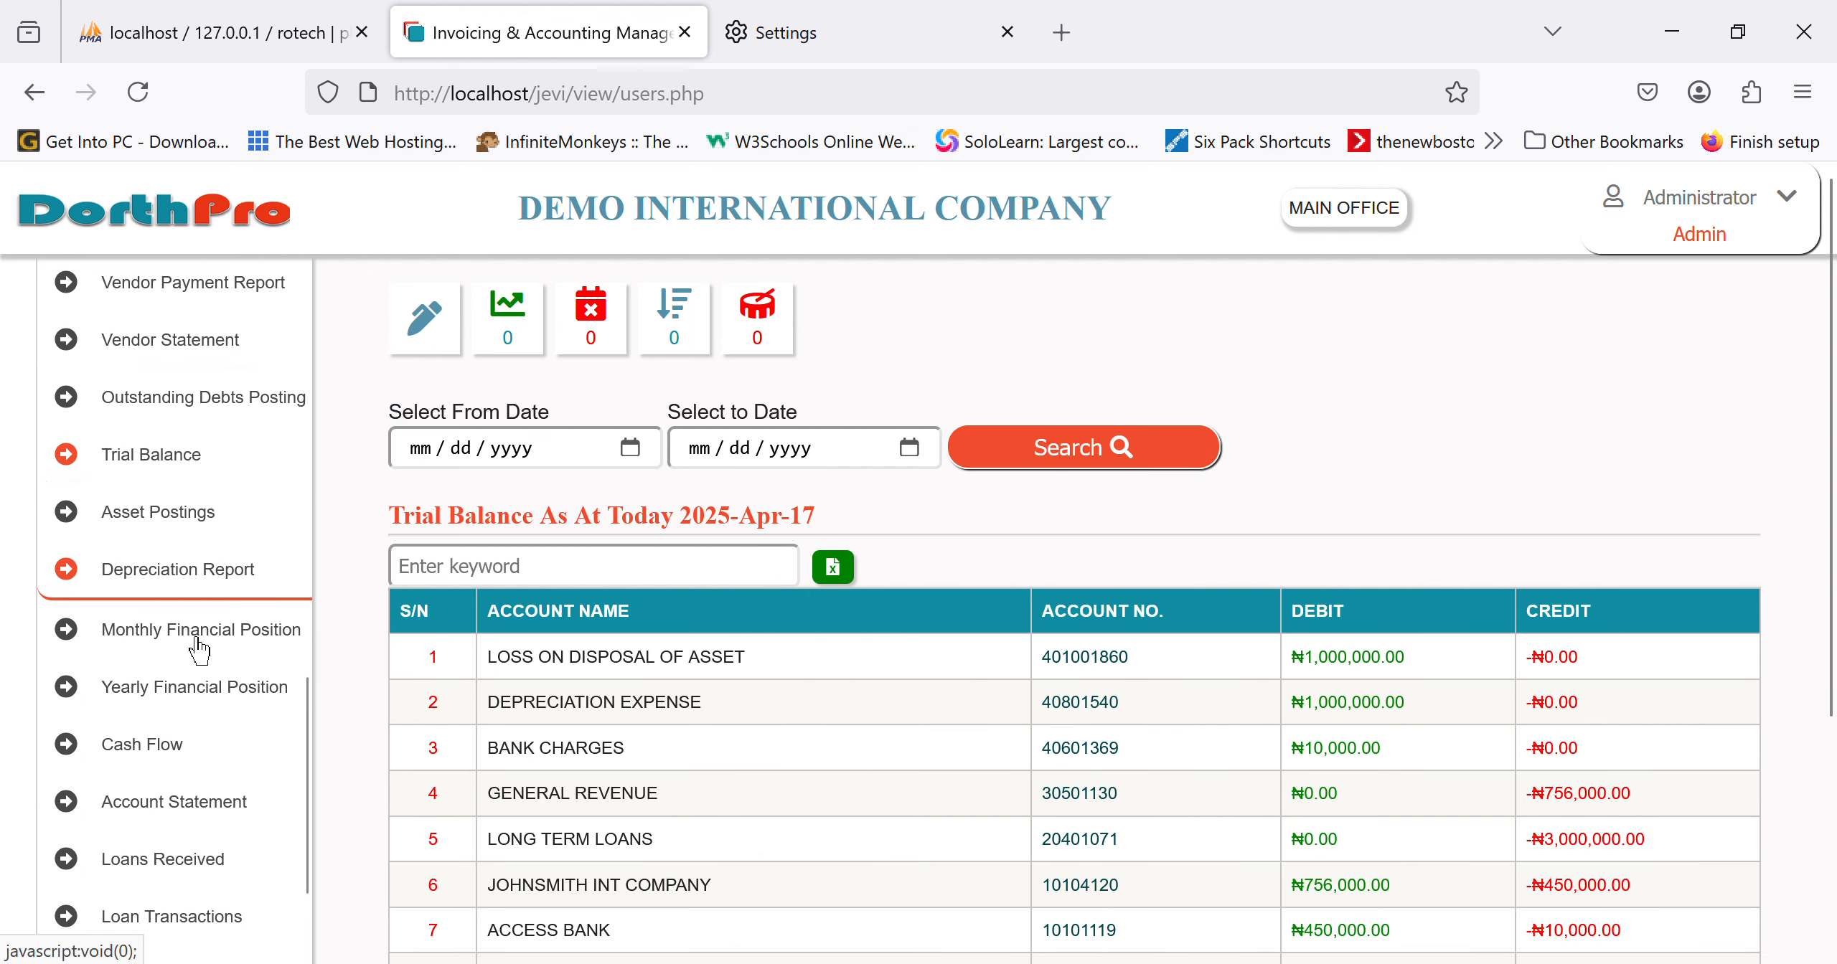
# Step: Open the Cash Flow statement and review Sales Of Asset 5,000,000 and investing cash flow -2,000,000
pyautogui.scroll(-2, 198, 646)
pyautogui.click(195, 611)
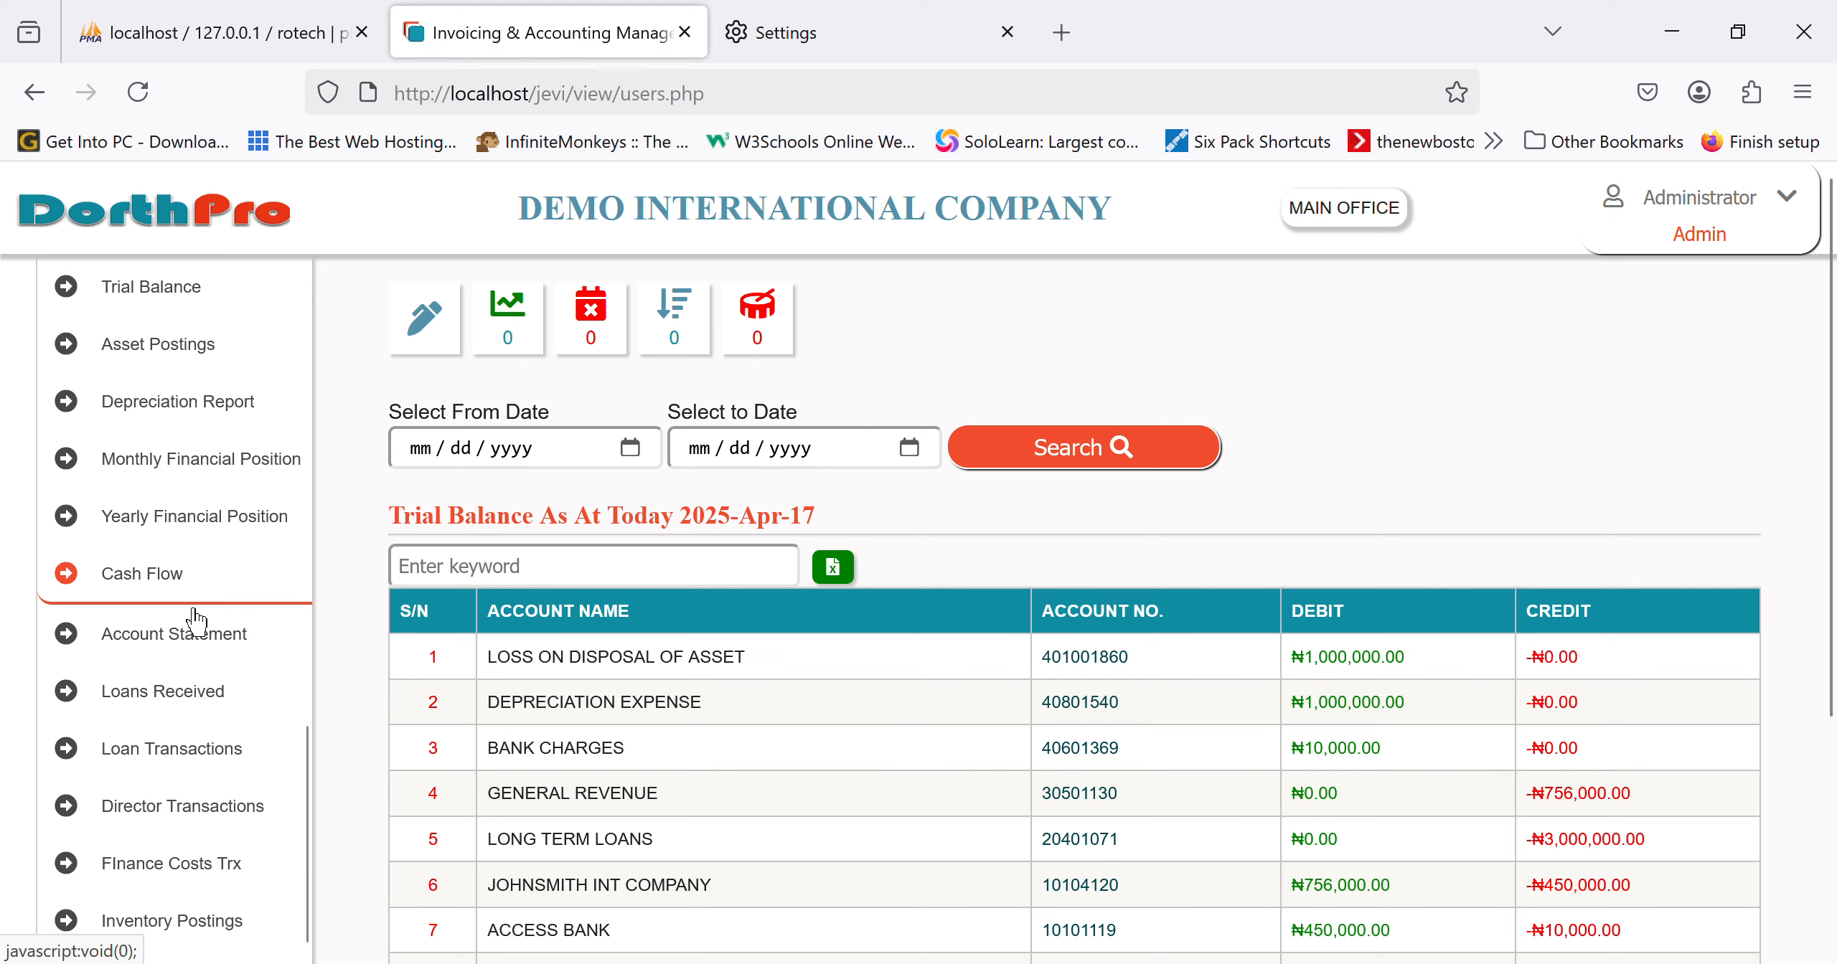
pyautogui.scroll(-5, 818, 861)
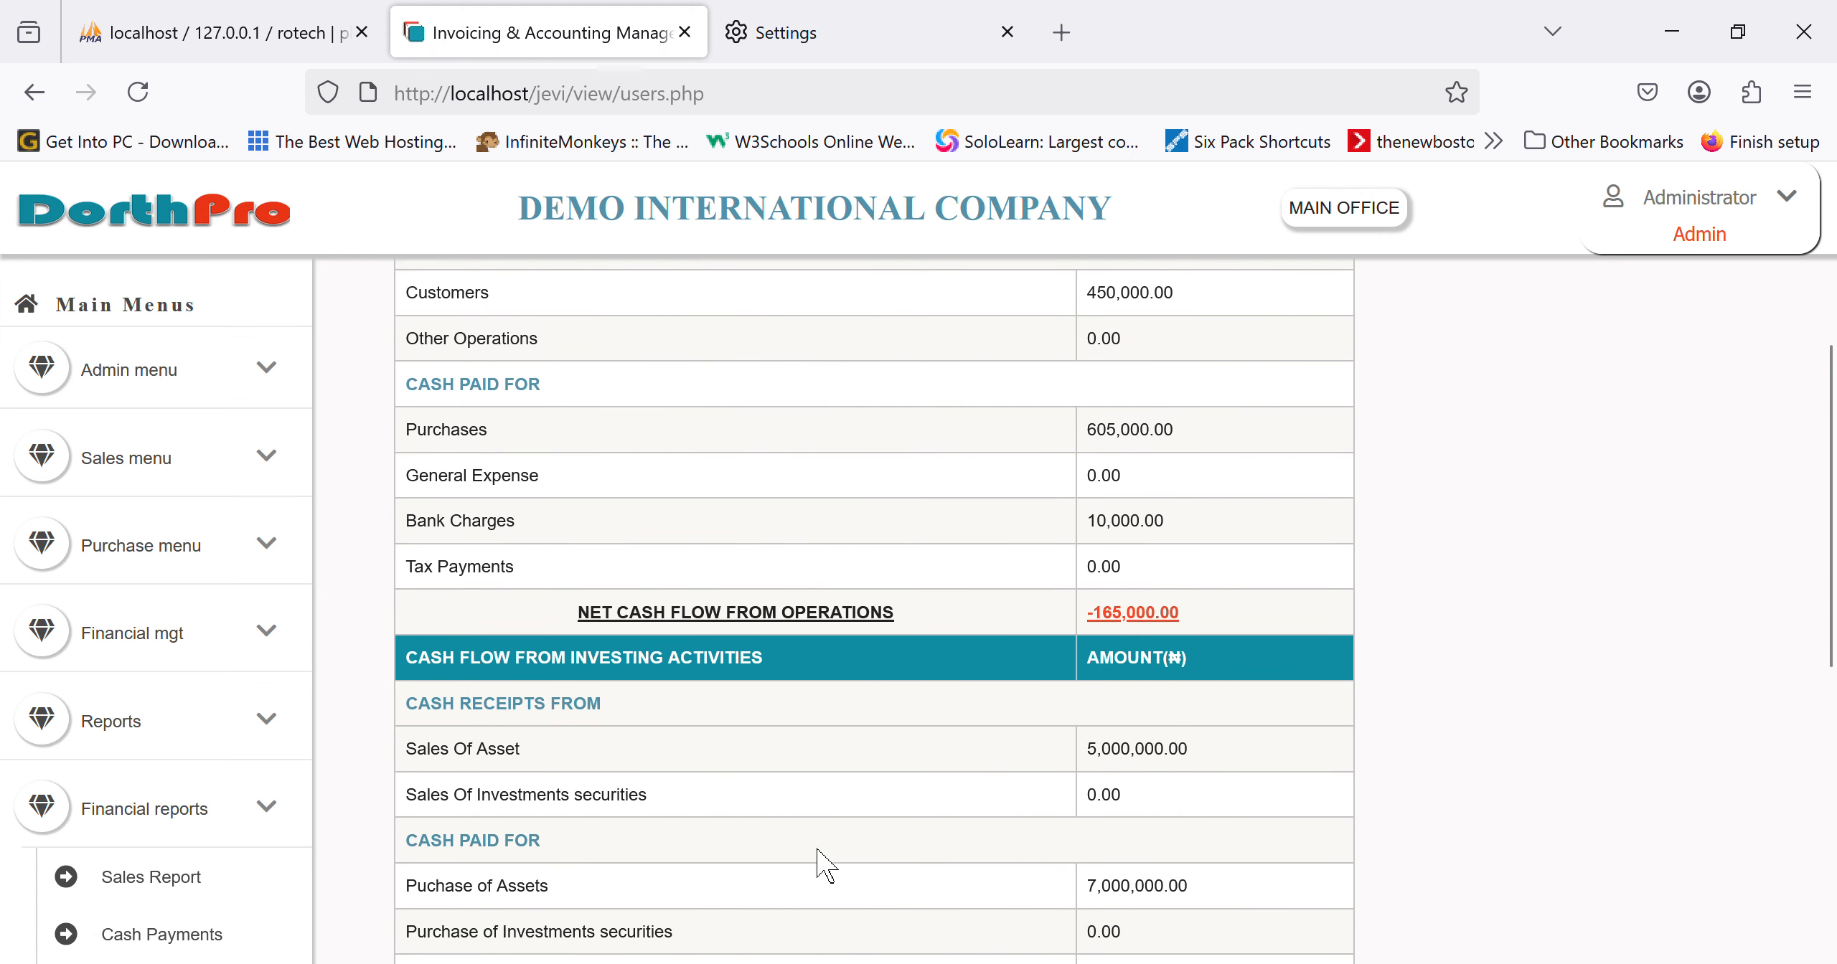
pyautogui.scroll(-3, 818, 861)
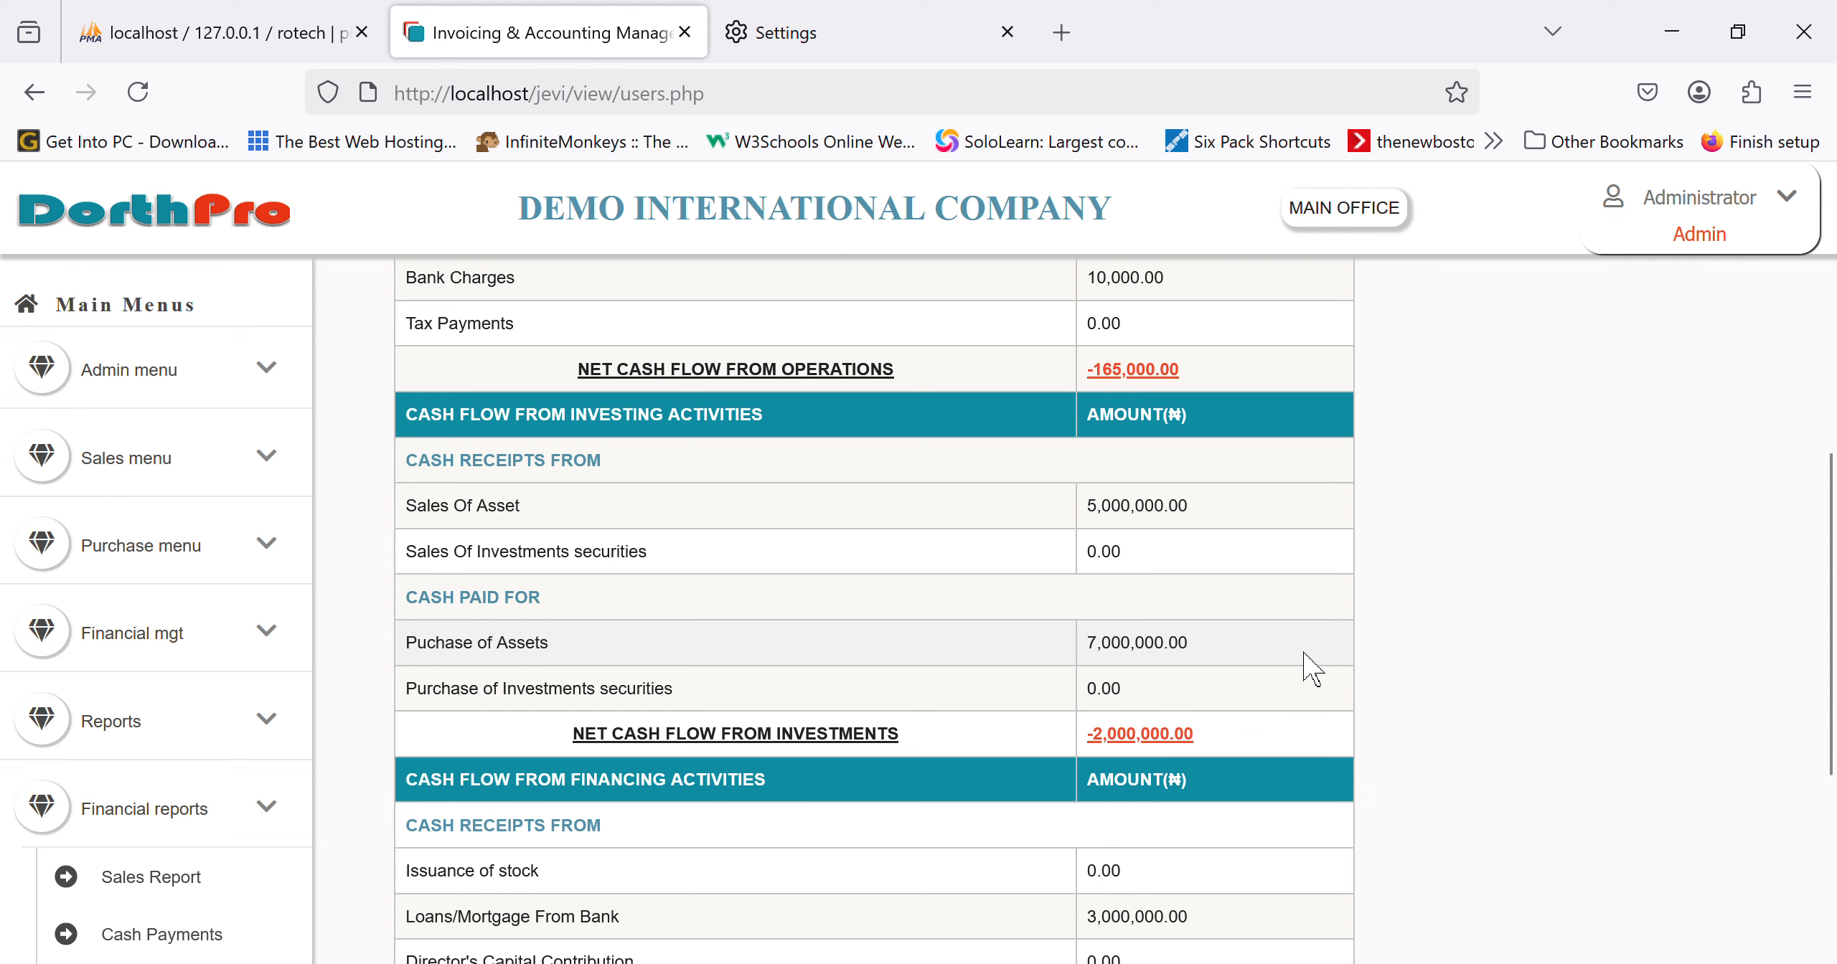
pyautogui.scroll(-5, 165, 631)
pyautogui.scroll(5, 165, 682)
pyautogui.scroll(-4, 739, 839)
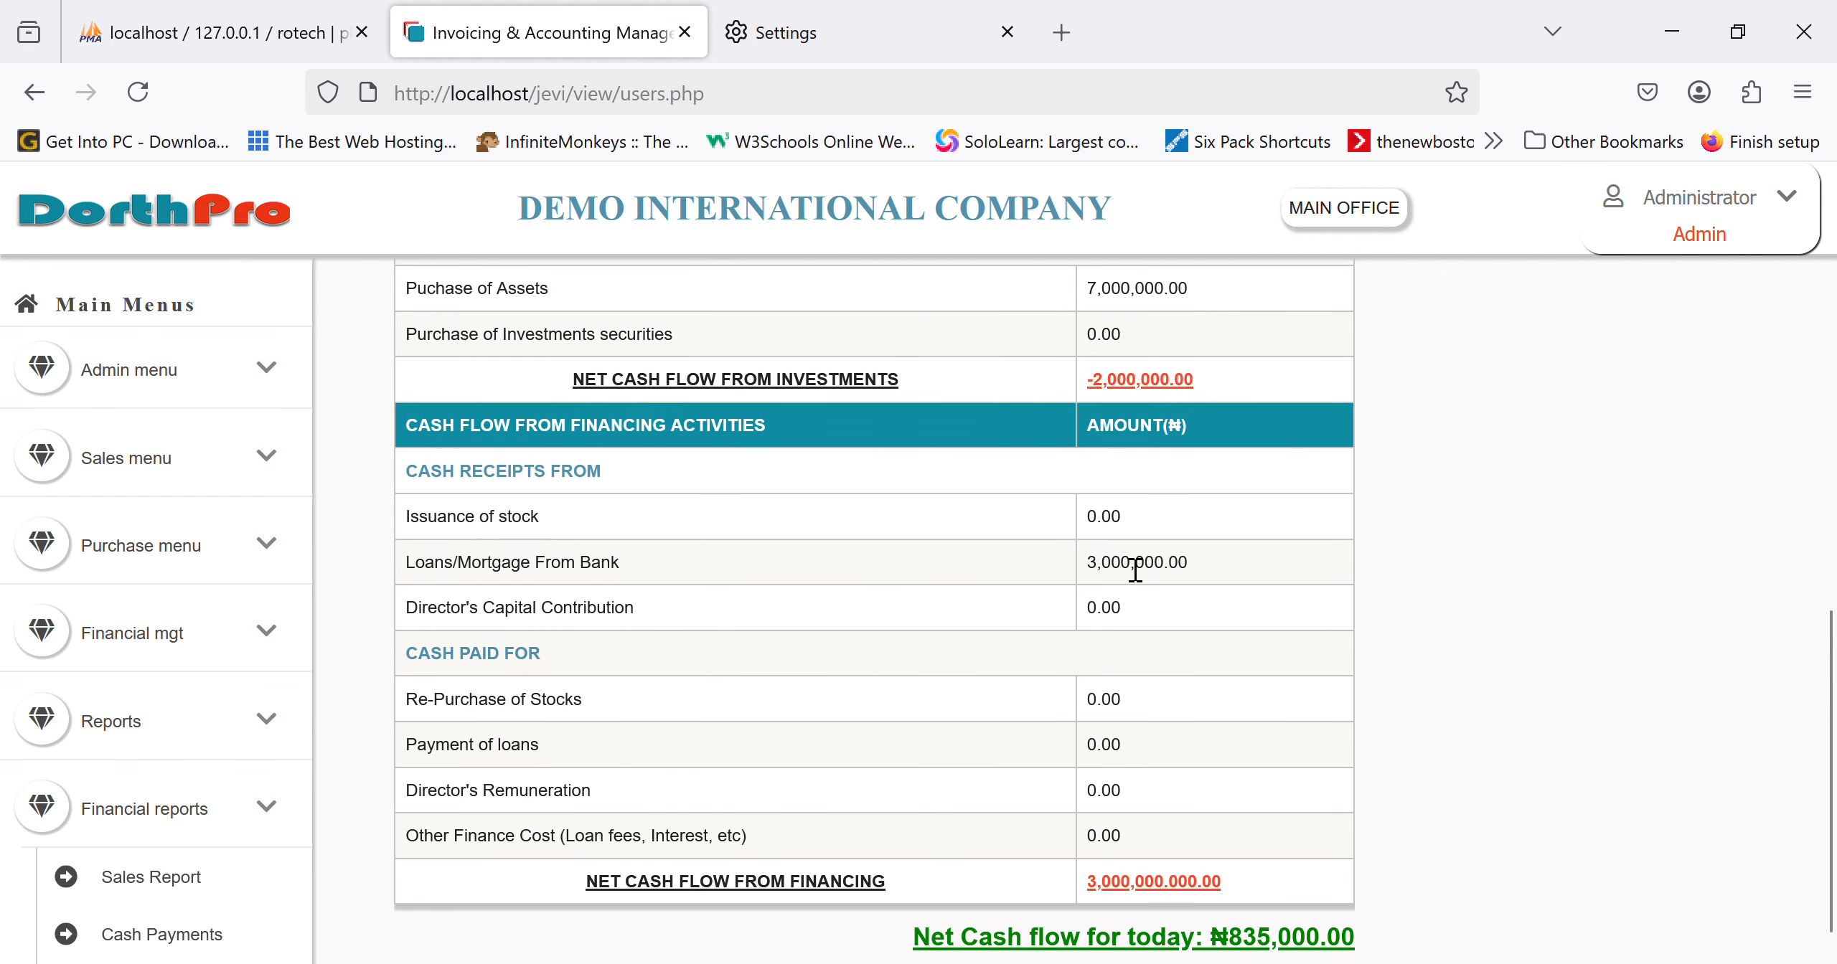
pyautogui.scroll(-10, 225, 787)
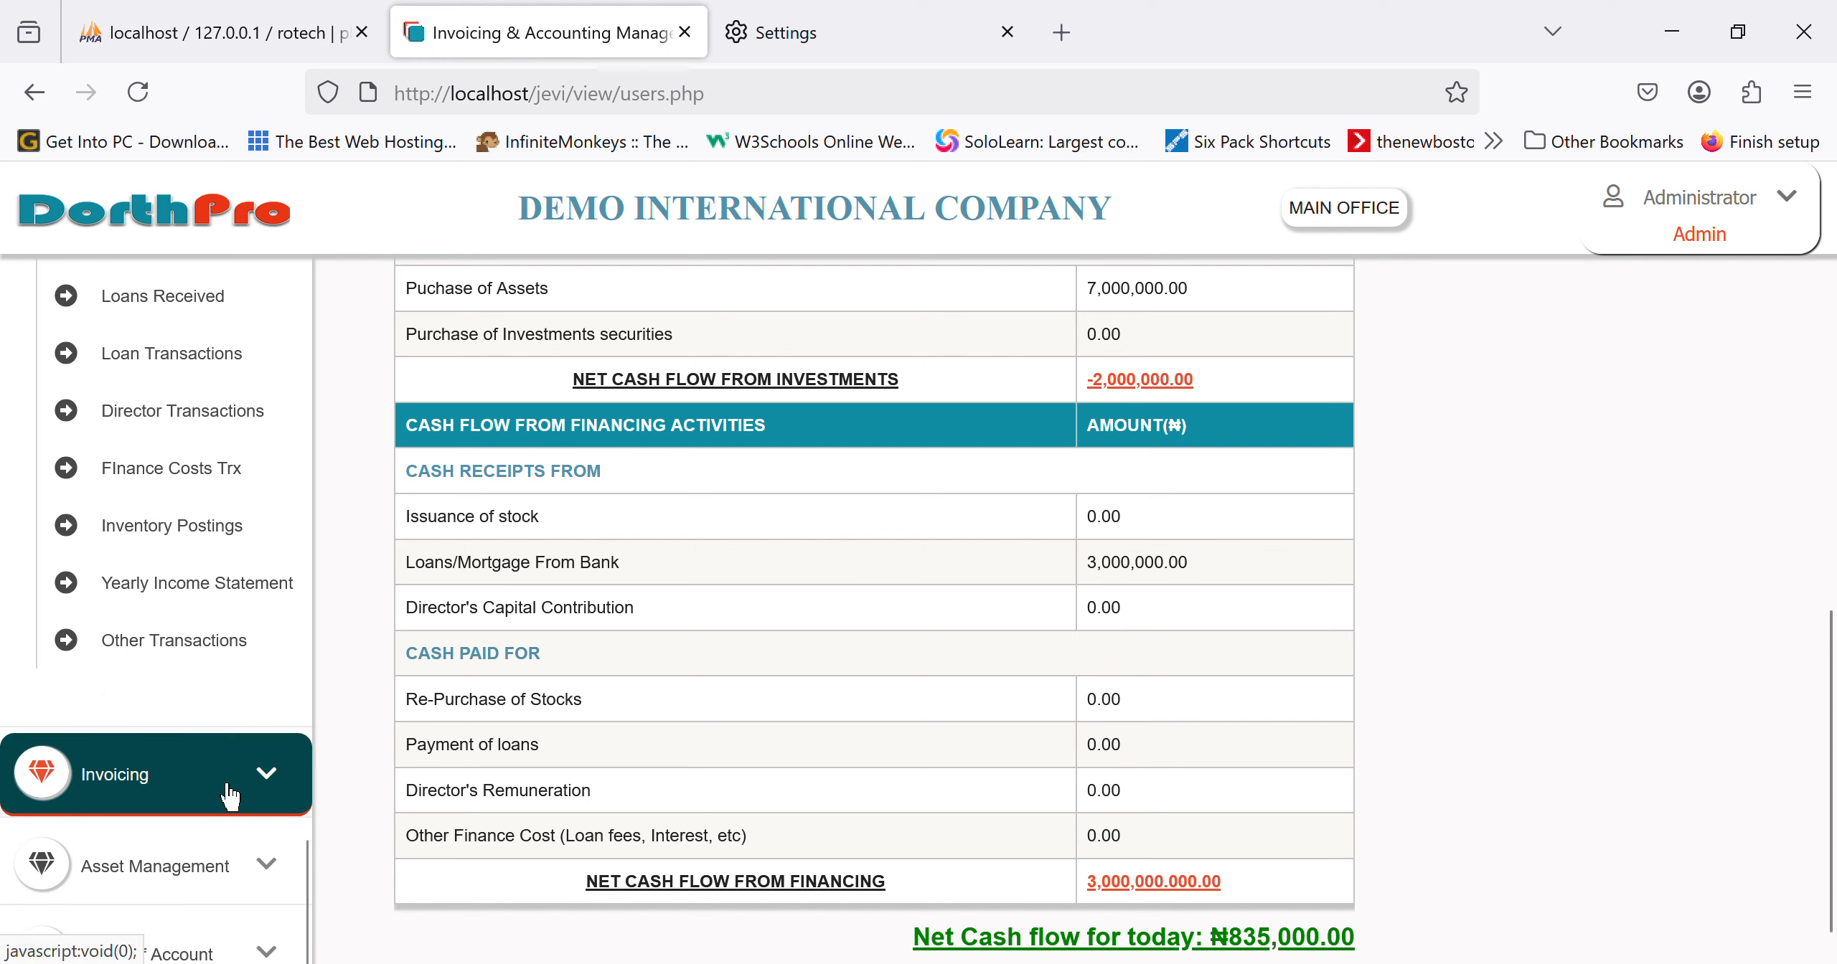
pyautogui.scroll(-1, 176, 814)
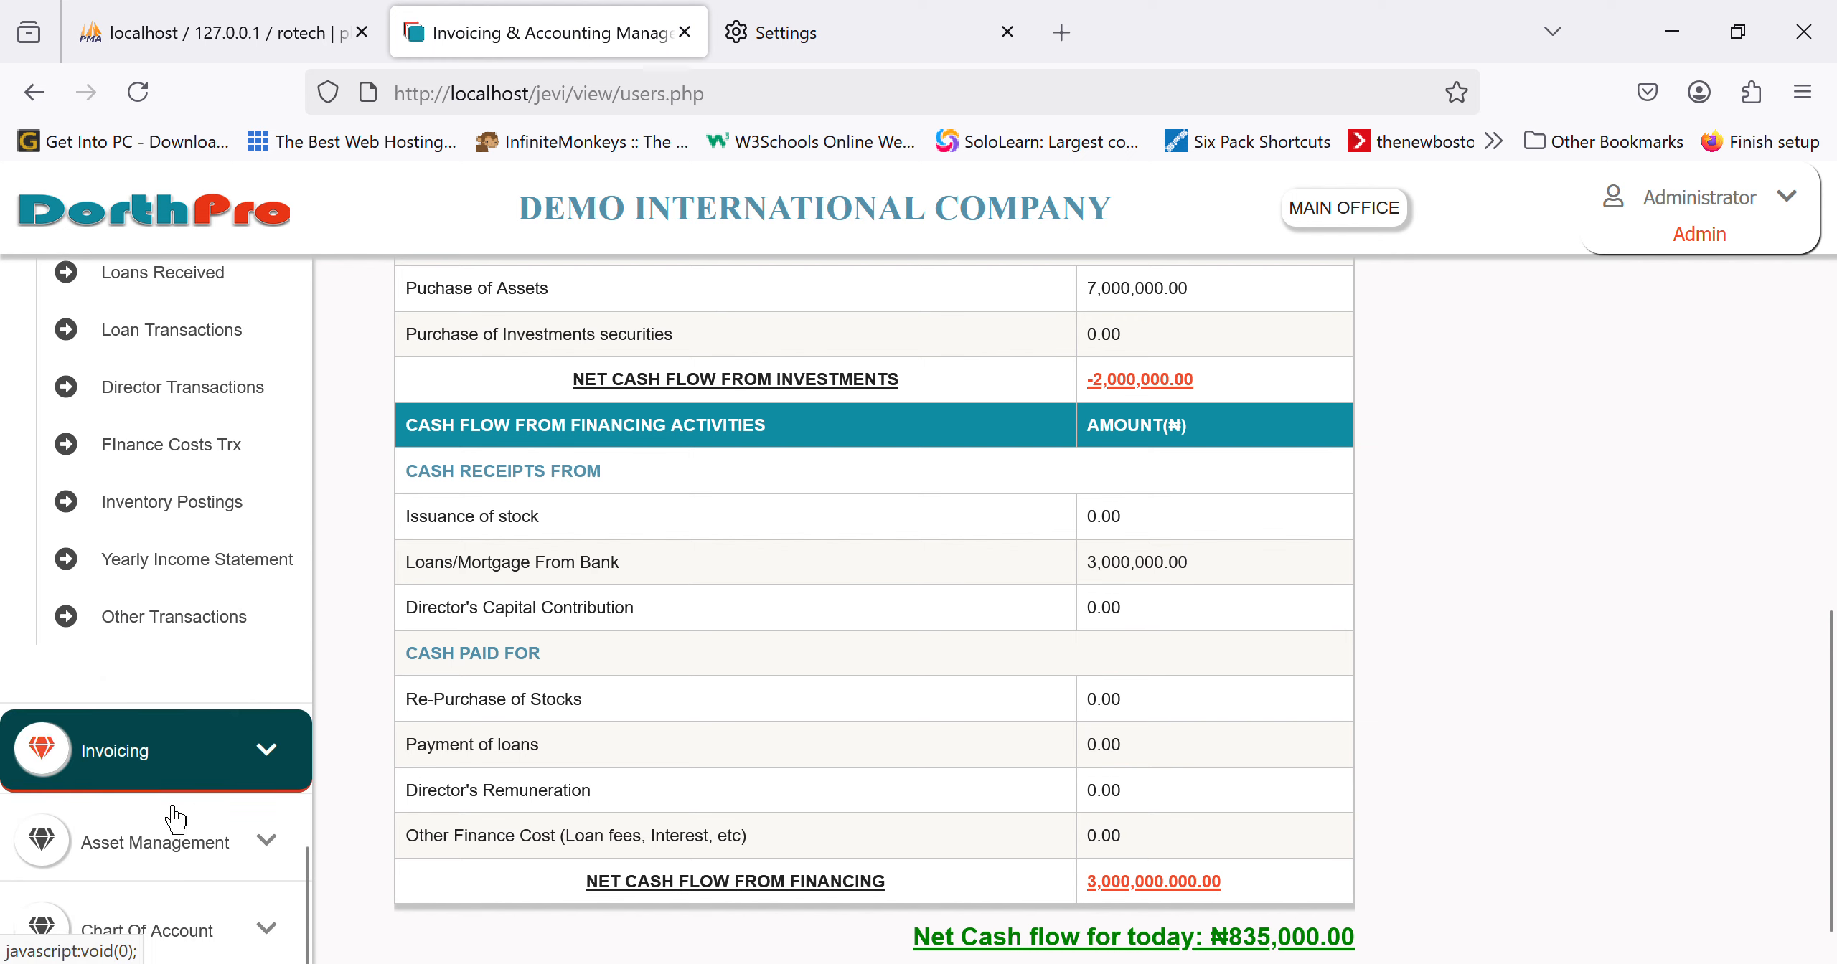
pyautogui.scroll(10, 172, 816)
# Step: Go back to the Main Office dashboard and view Daily Encounters and the ₦500,450,000 Monthly Receipts
pyautogui.click(237, 193)
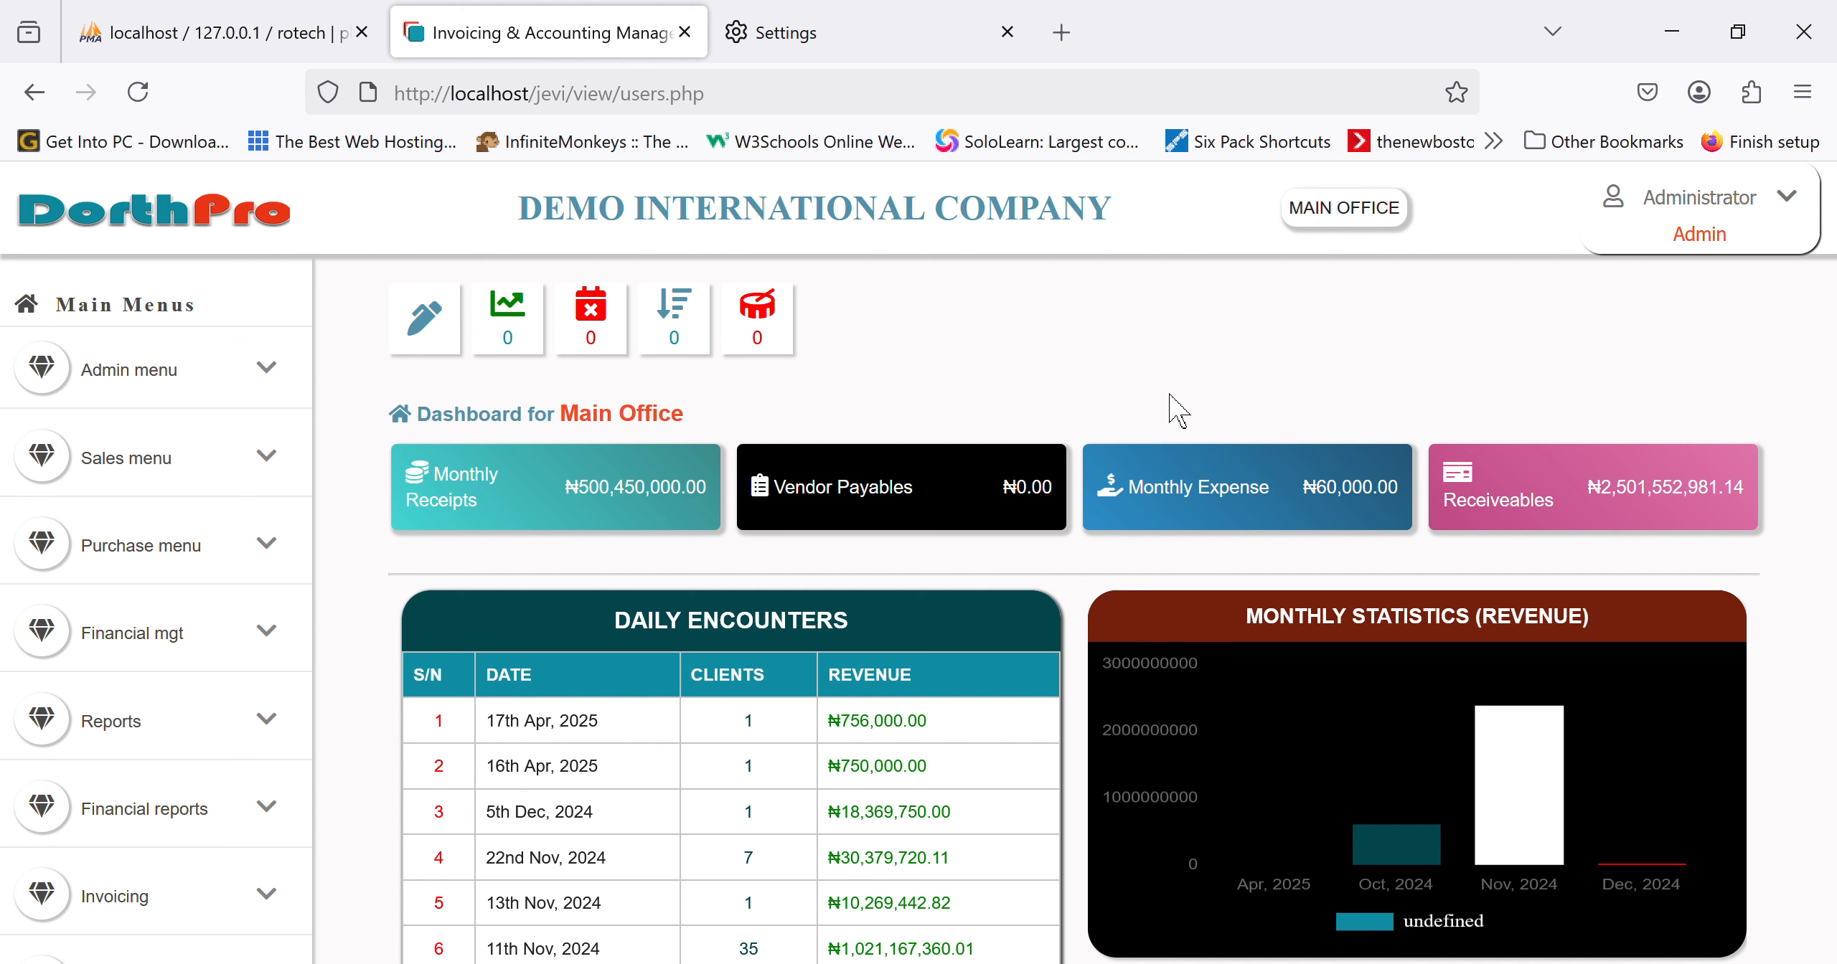
pyautogui.scroll(-5, 1176, 410)
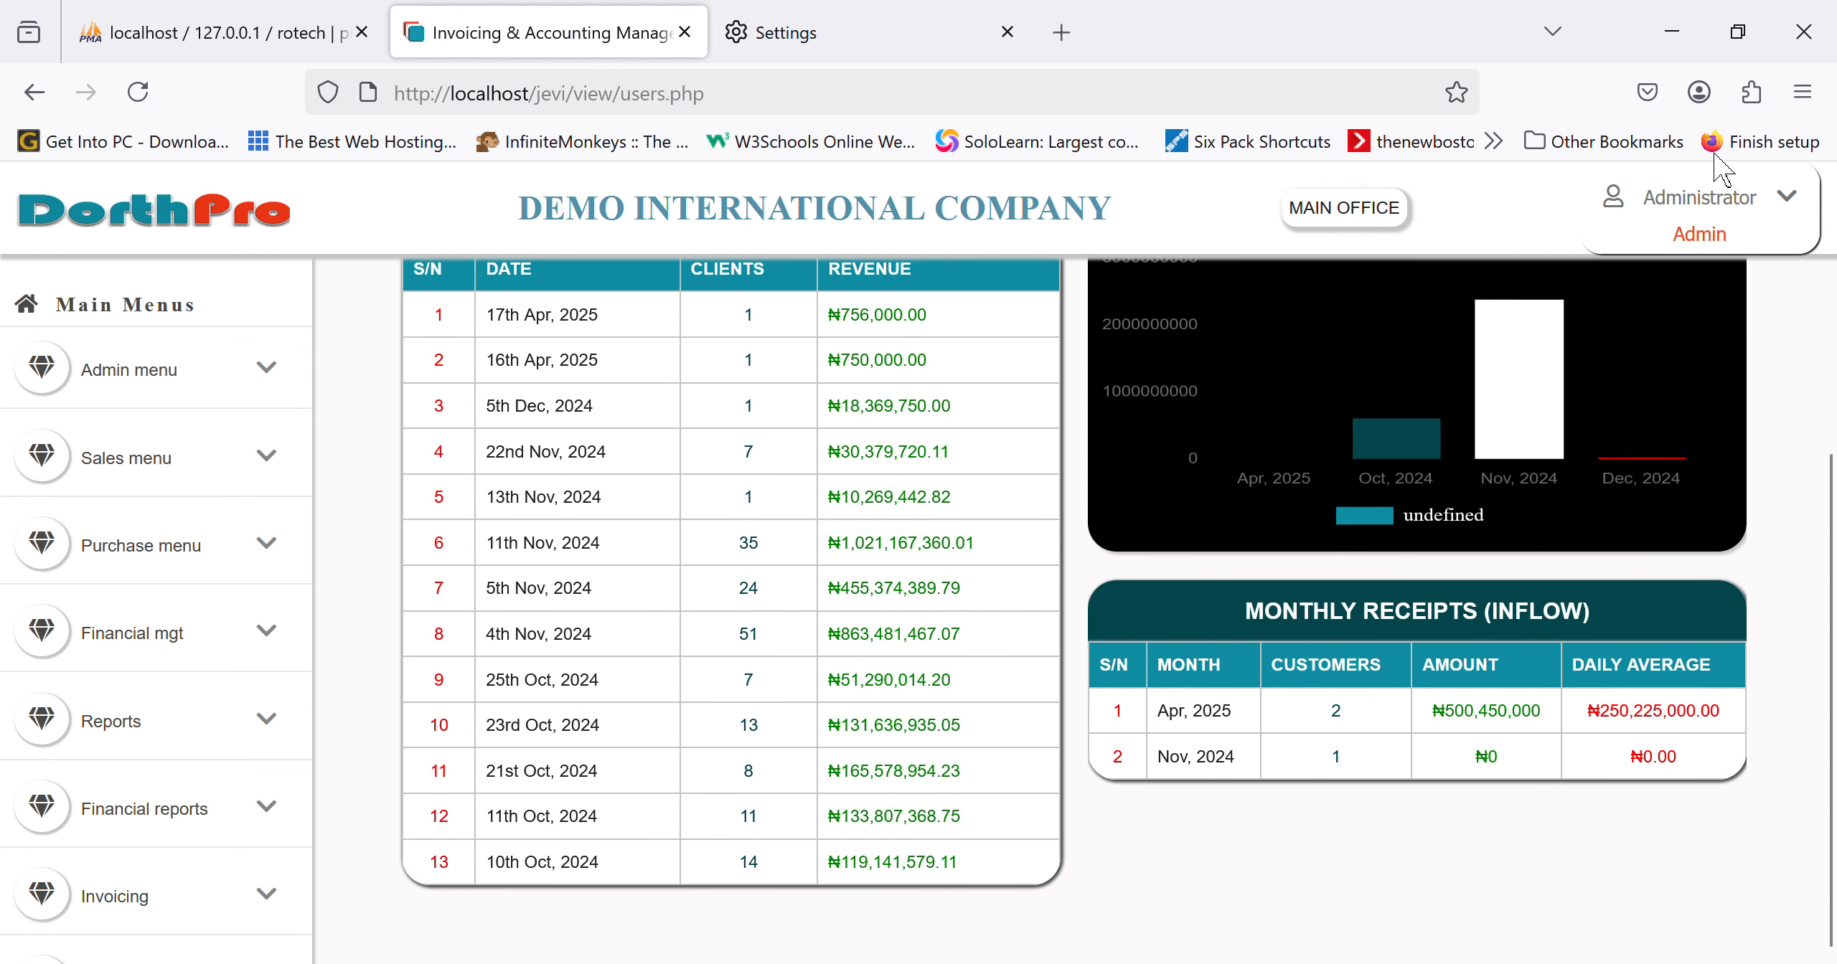